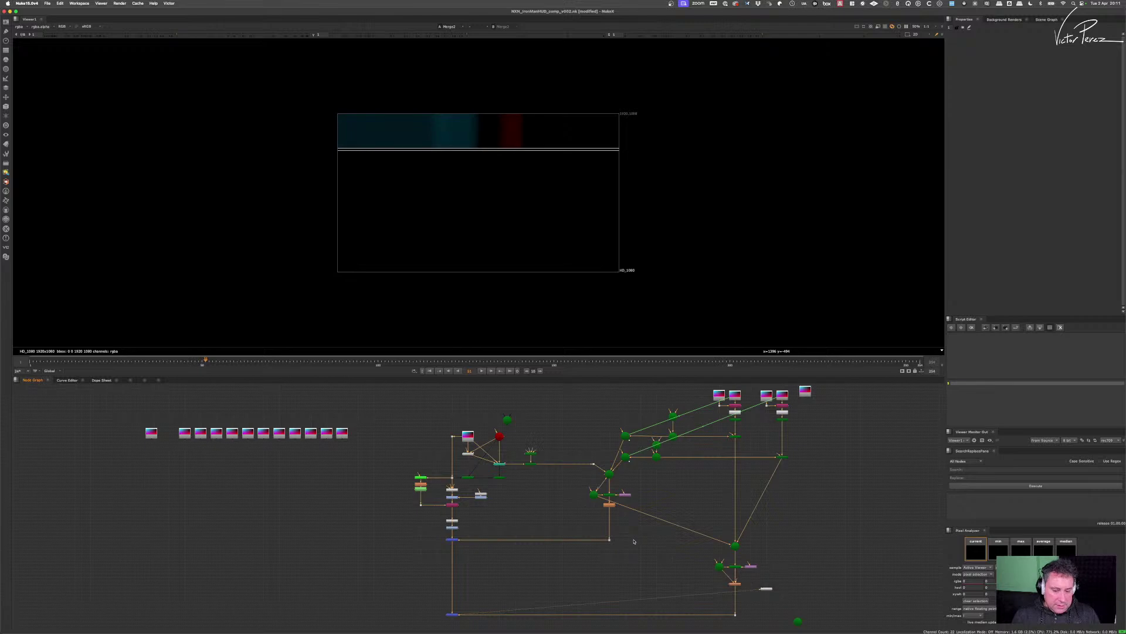
- Save the script as a new version, changing the version number in the file name to v003
key("super+shift+s")
left_click(513, 321)
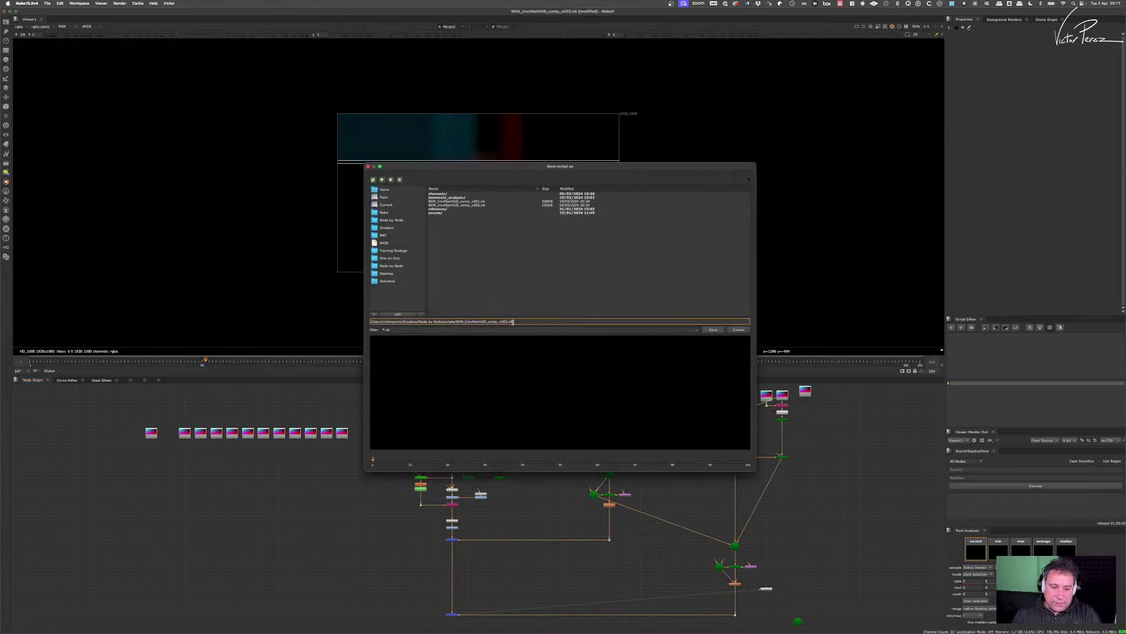
key("BackSpace")
key("BackSpace")
key("BackSpace")
key("BackSpace")
type("3.nk")
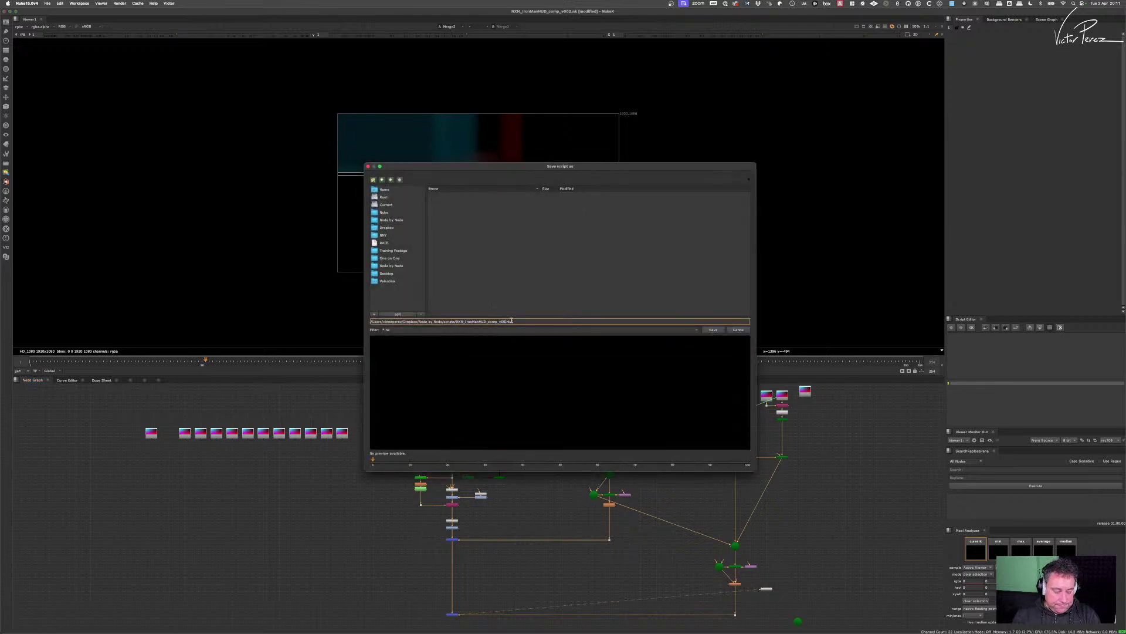
key("Return")
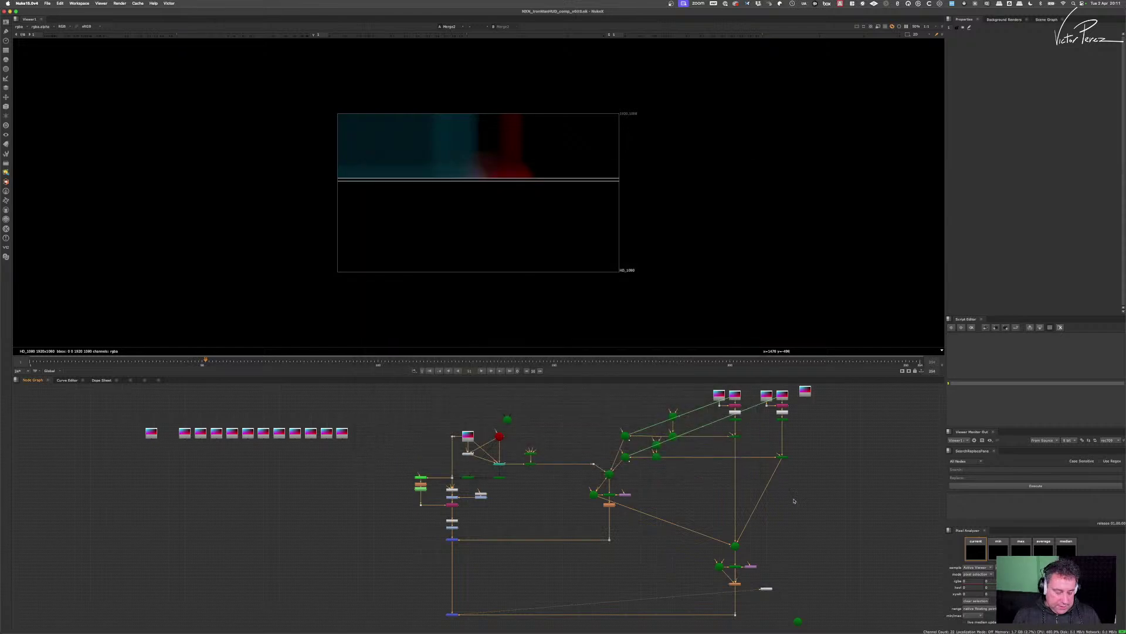
key("s")
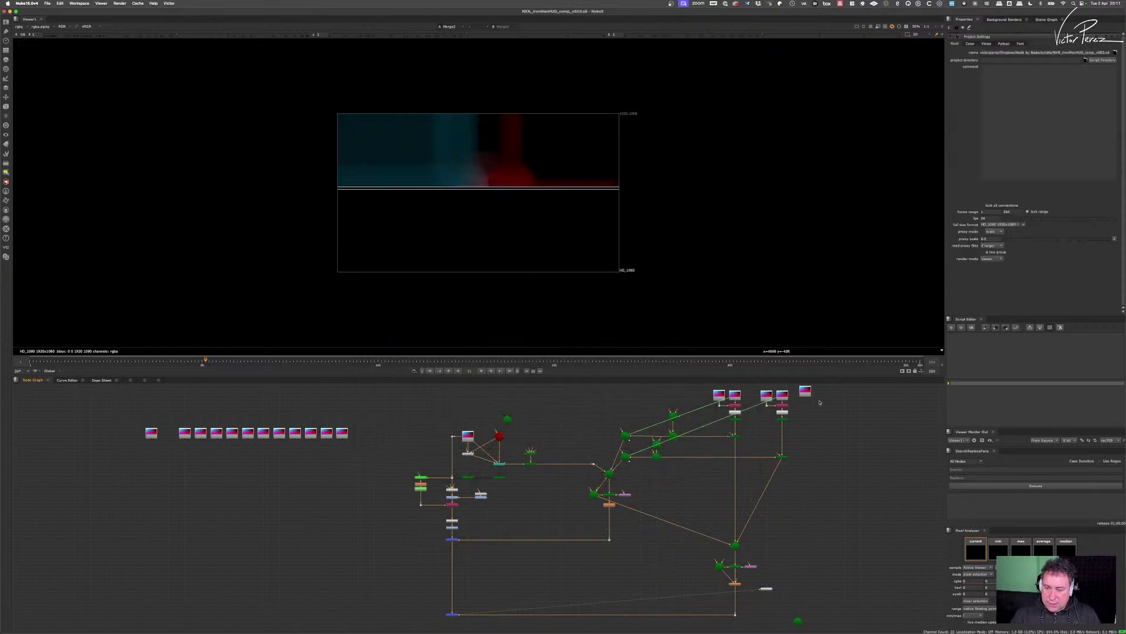
left_click(963, 28)
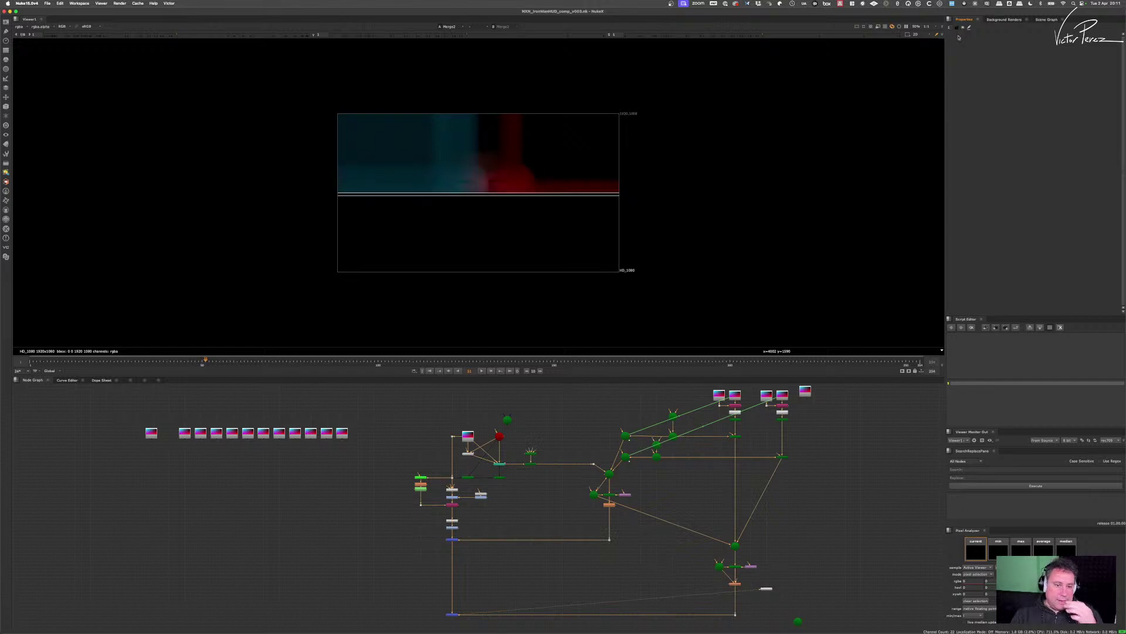
scroll(462, 194, "up", 3)
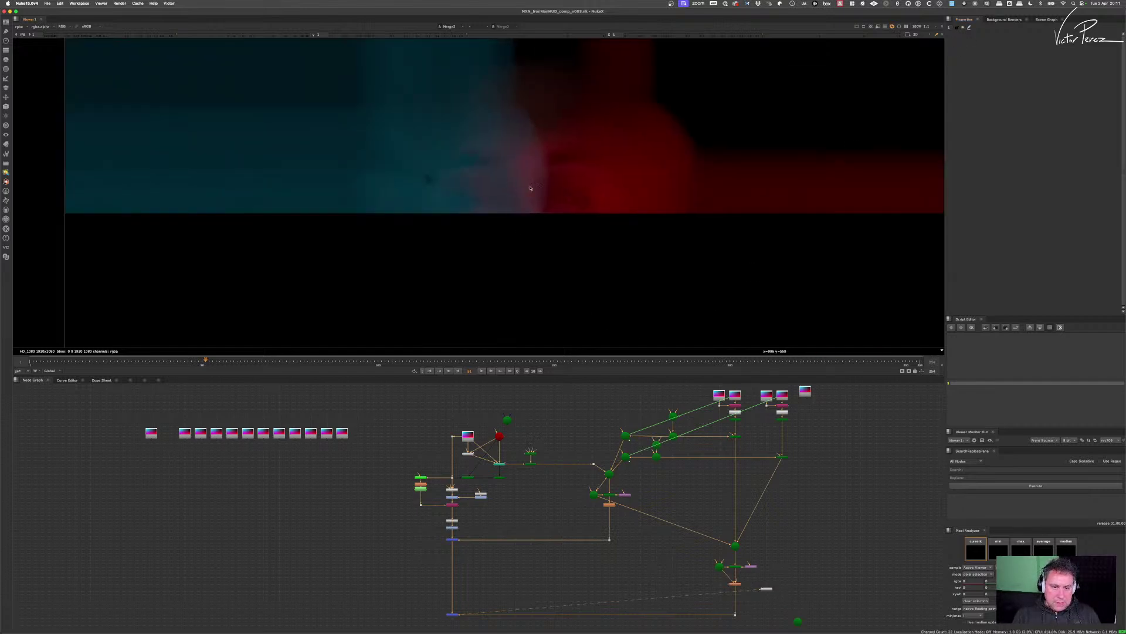
scroll(528, 184, "down", 1)
scroll(553, 577, "down", 2)
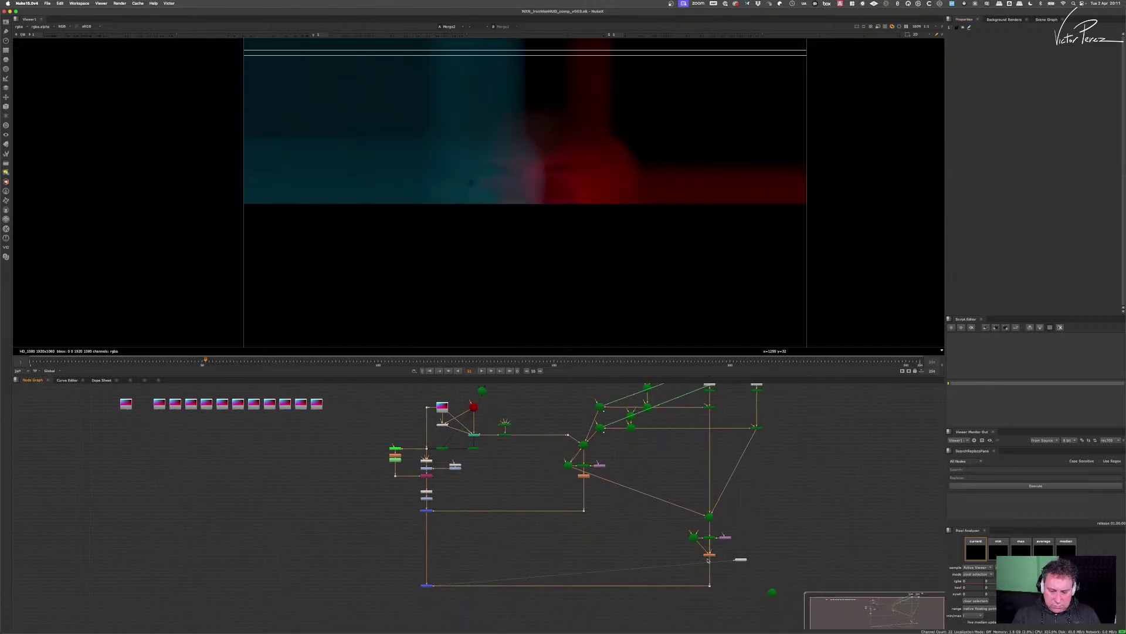
- Place the Viewer node beside the main pipe's lower end and view the output of Merge1
left_click_drag(740, 559, 407, 579)
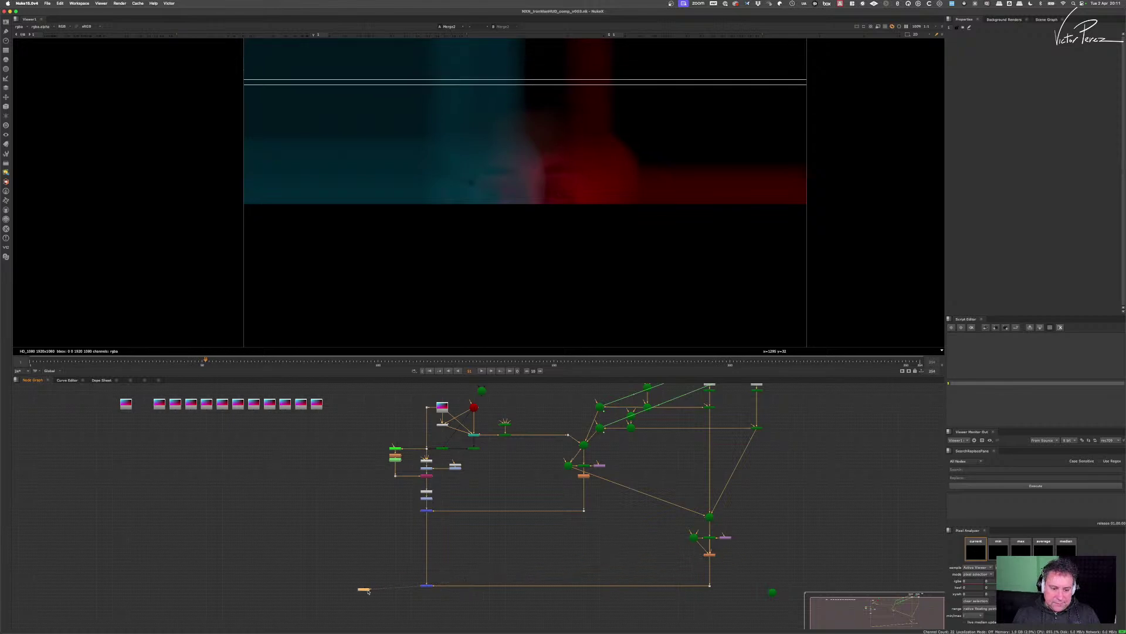
scroll(443, 540, "up", 3)
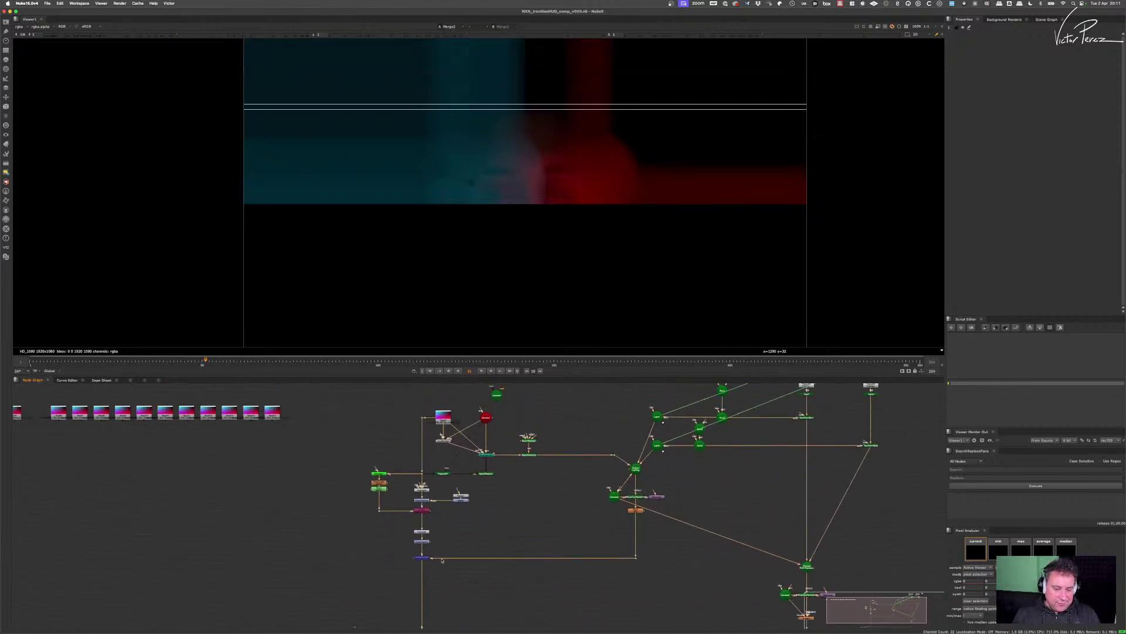
key("1")
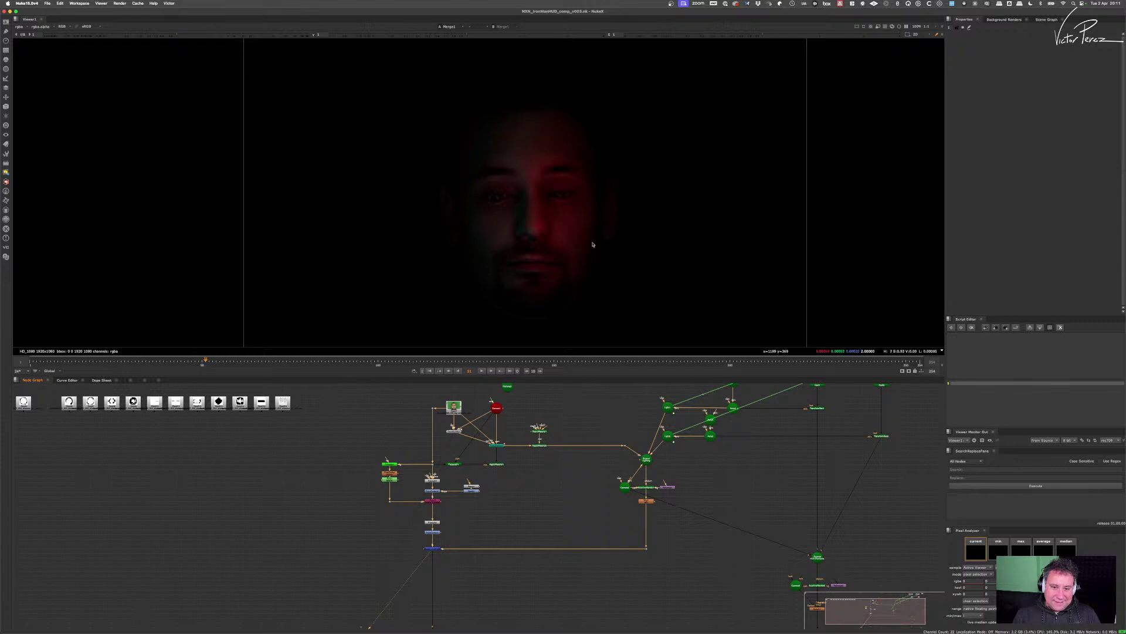
- View the Blur1 output to examine the coloured lighting rendered on the head geometry
scroll(667, 439, "up", 5)
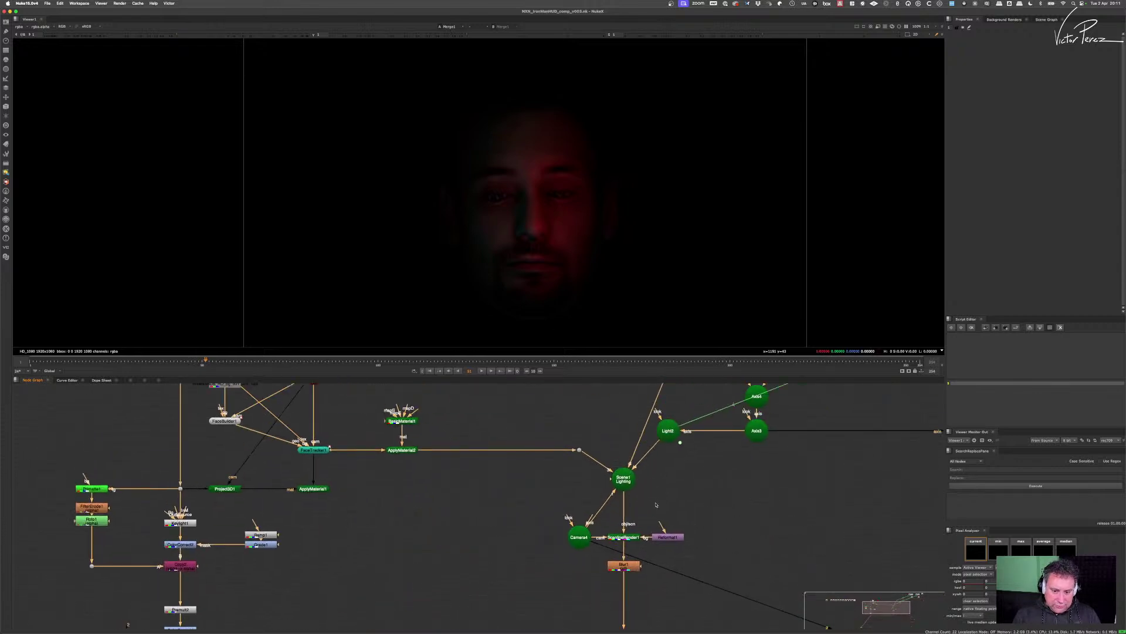
left_click(624, 564)
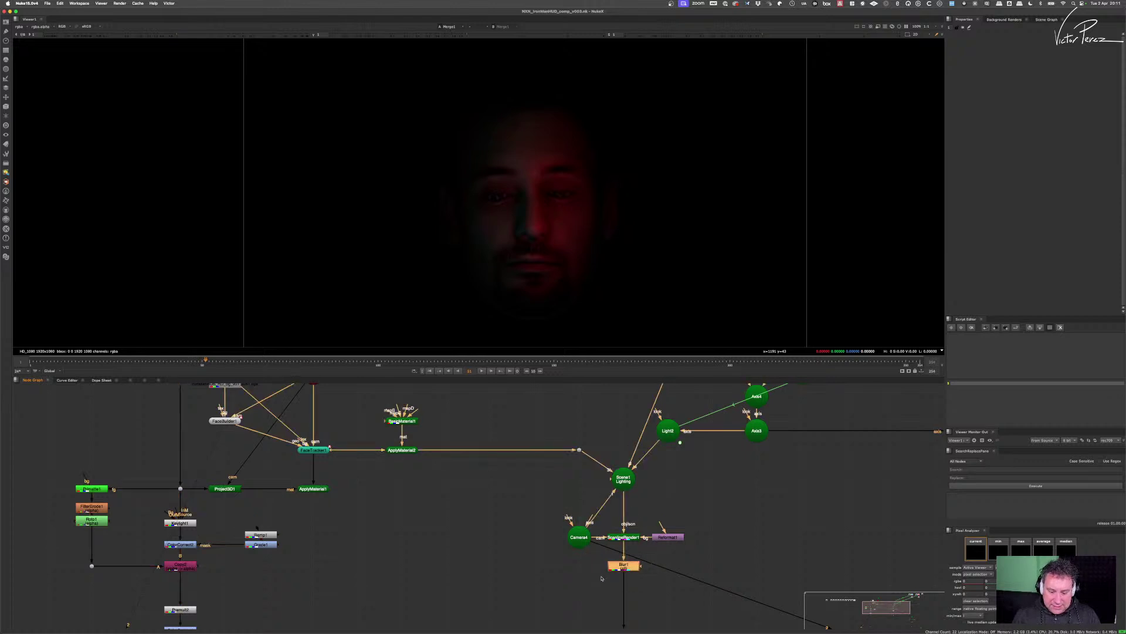
key("1")
scroll(537, 212, "up", 2)
scroll(545, 187, "down", 2)
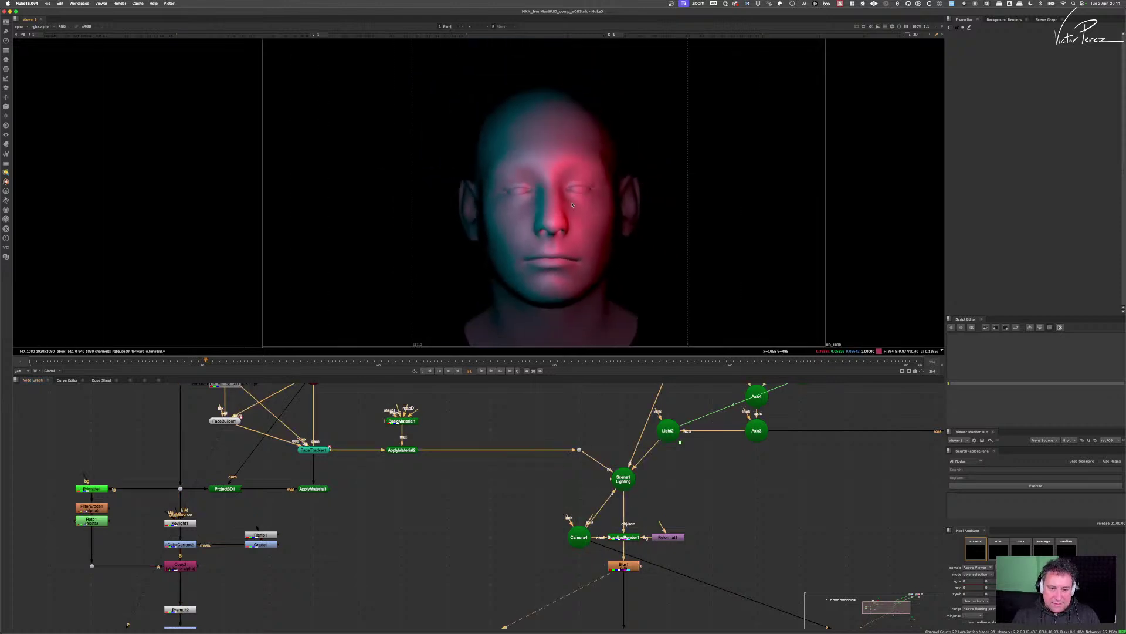
scroll(411, 528, "down", 4)
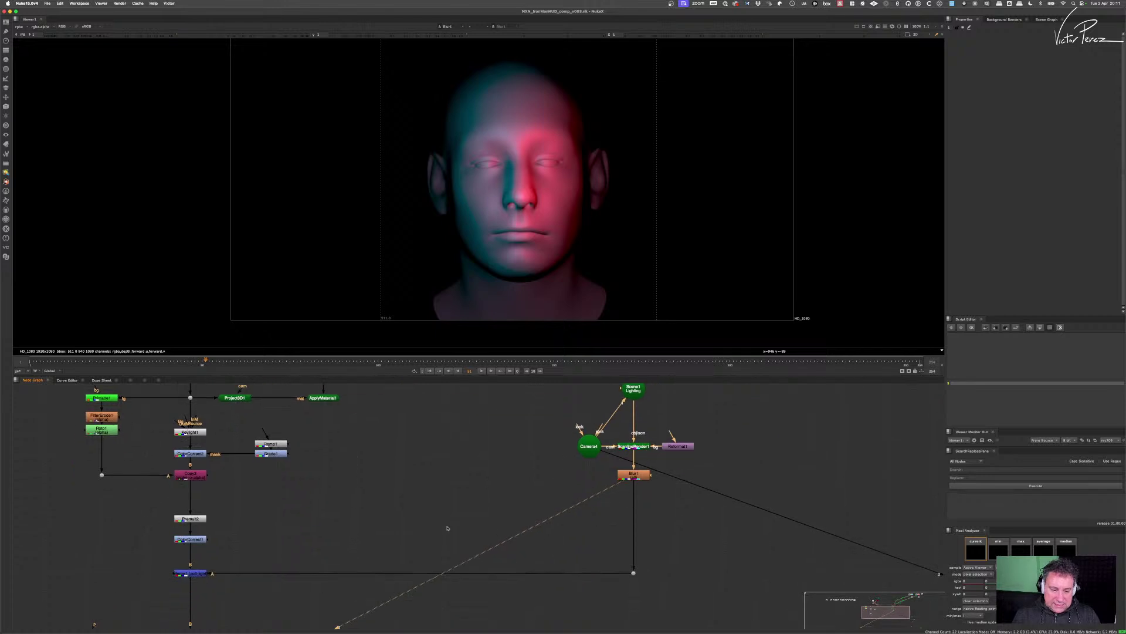
- Offset Merge1 sideways from the main pipe, route the last ColorCorrect into its B input through a Dot, and view it
scroll(411, 528, "left", 5)
left_click_drag(366, 552, 418, 536)
key("1")
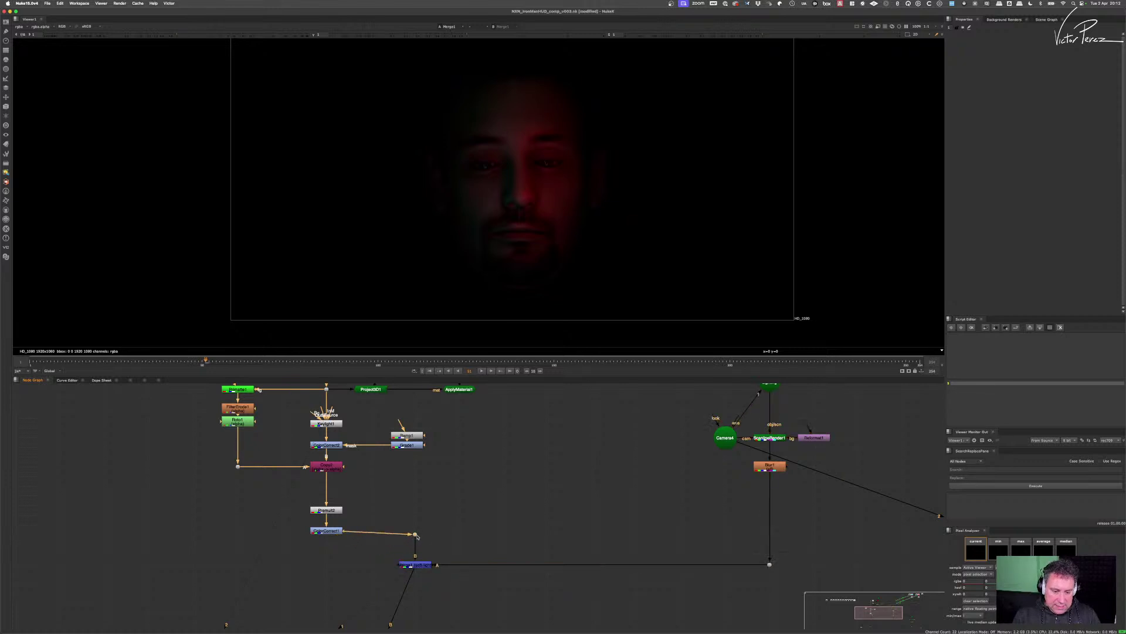
- Align the lower Merge2 node vertically beneath the offset Merge1 node
scroll(416, 534, "down", 6)
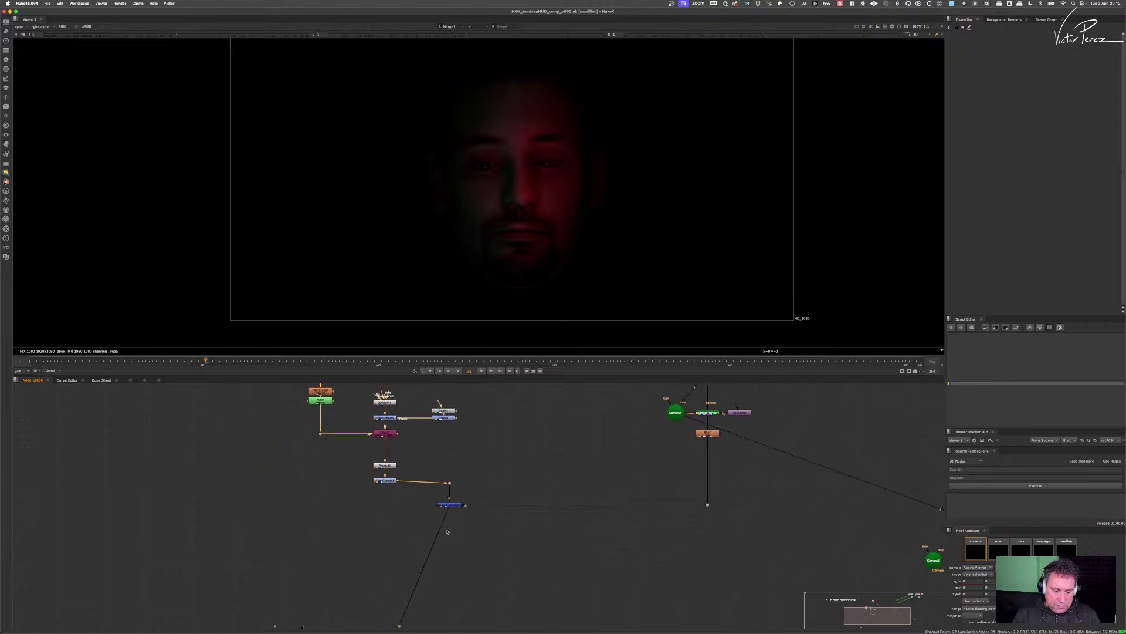
scroll(422, 495, "down", 4)
scroll(424, 527, "up", 6)
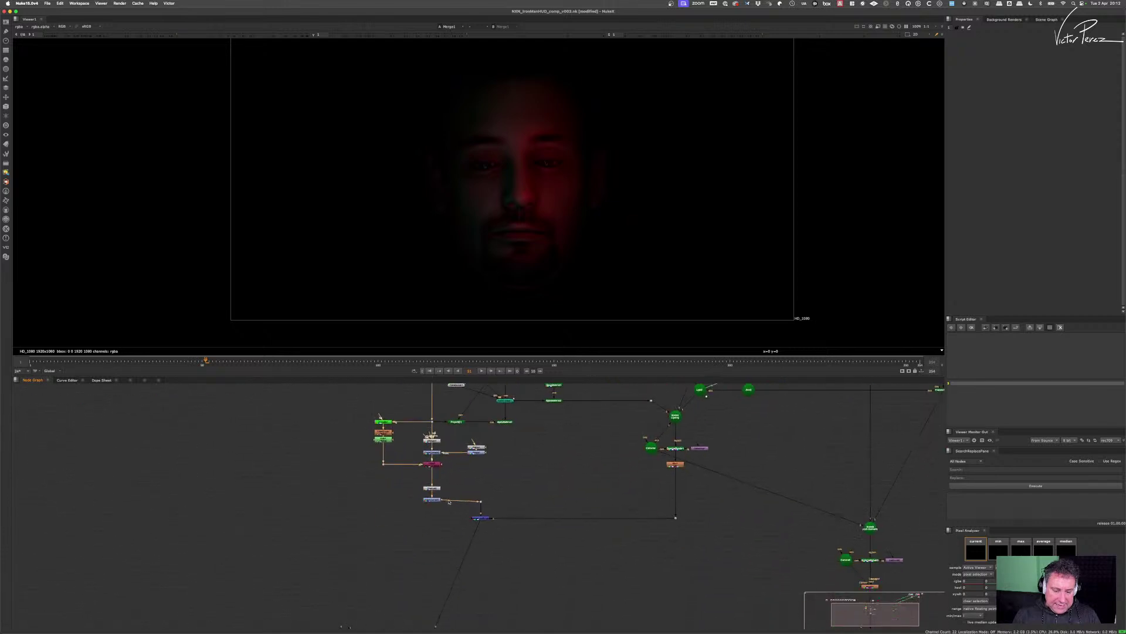
scroll(486, 528, "up", 8)
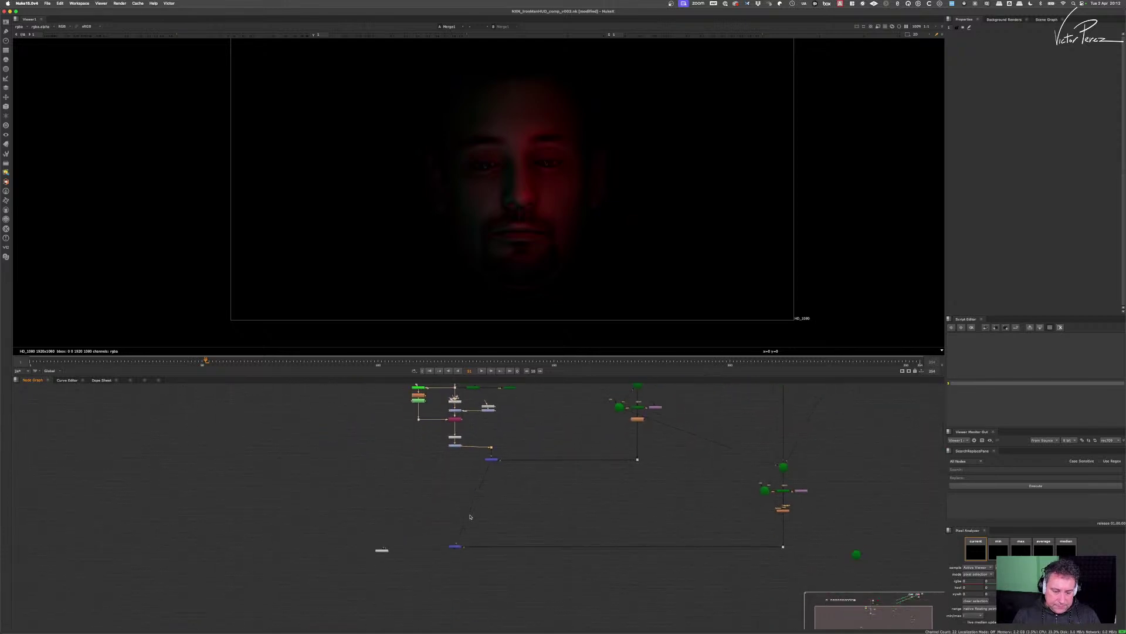
scroll(491, 491, "down", 6)
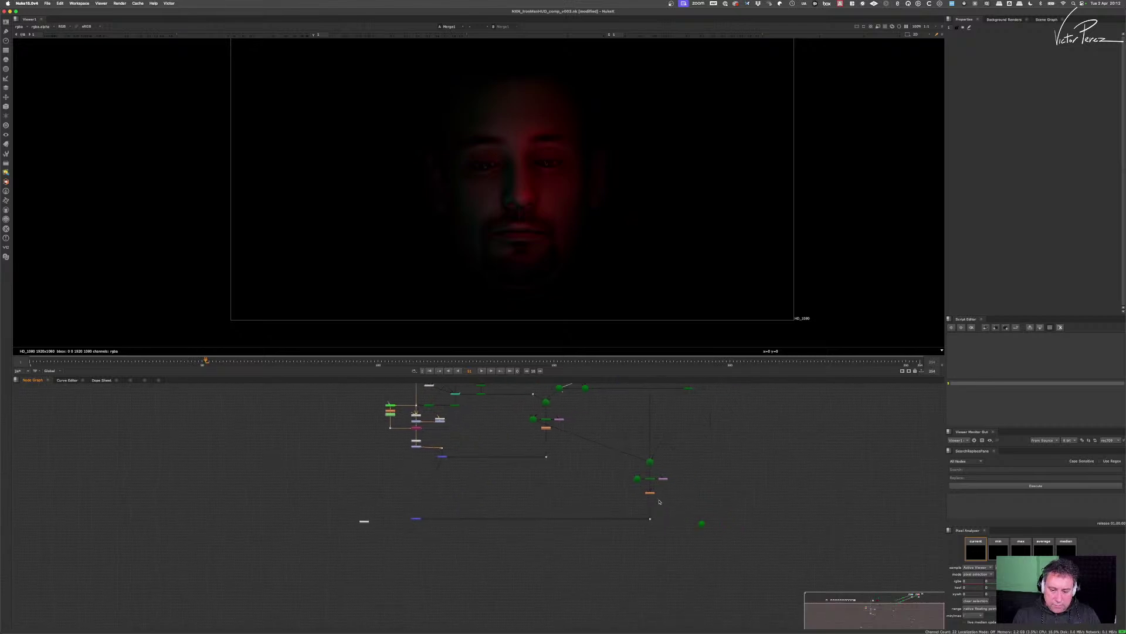
scroll(648, 532, "up", 3)
scroll(351, 499, "down", 2)
scroll(350, 500, "up", 4)
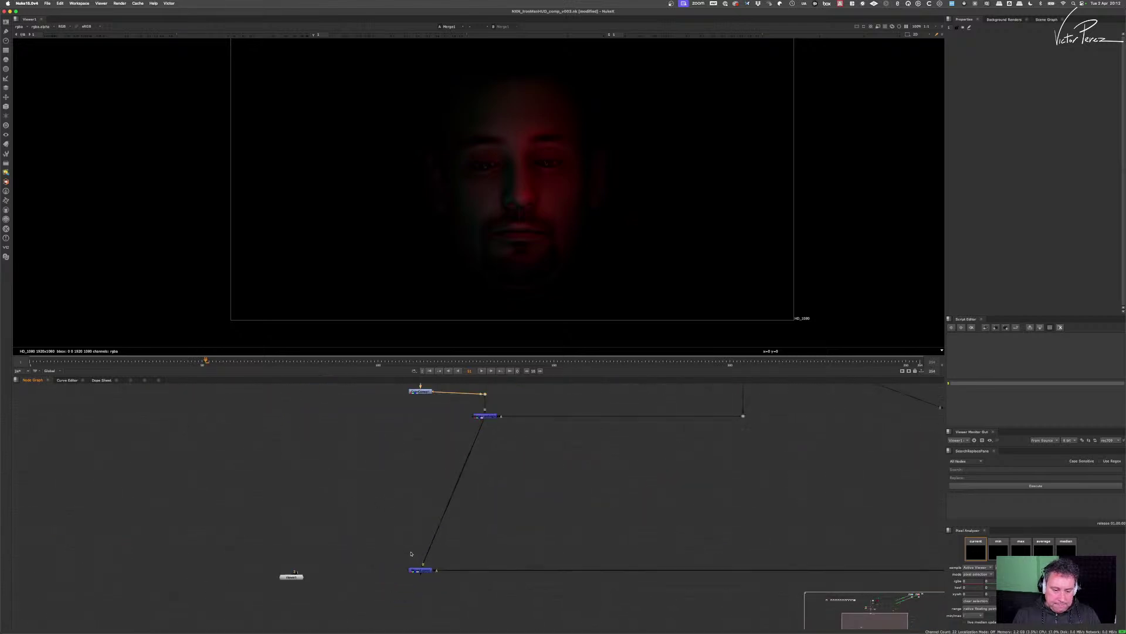
left_click_drag(427, 570, 495, 567)
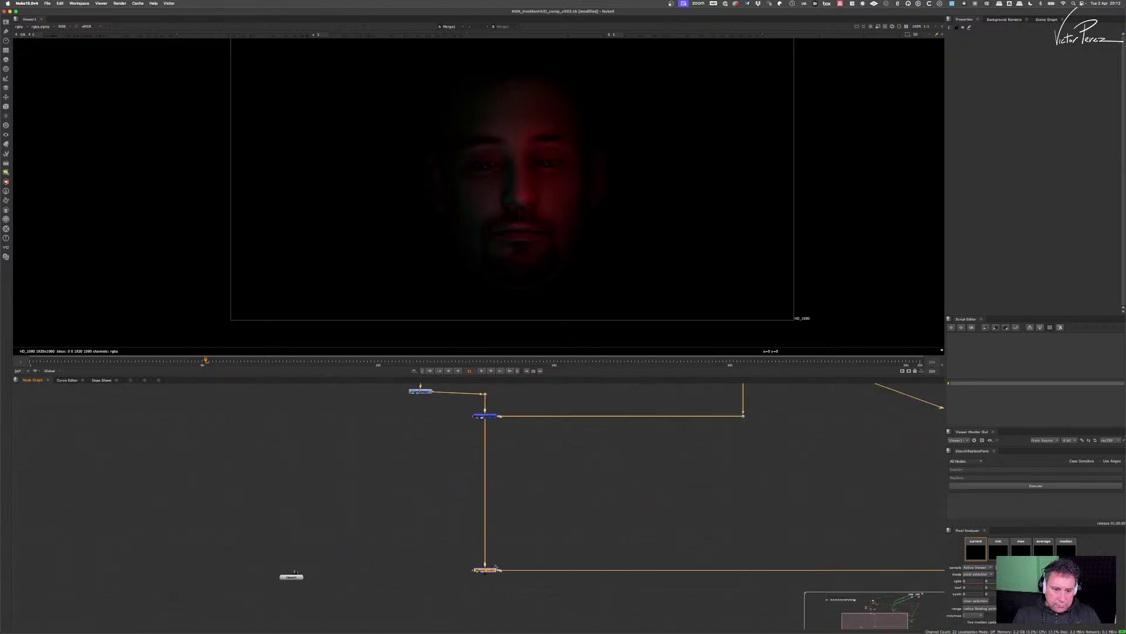
scroll(494, 572, "down", 3)
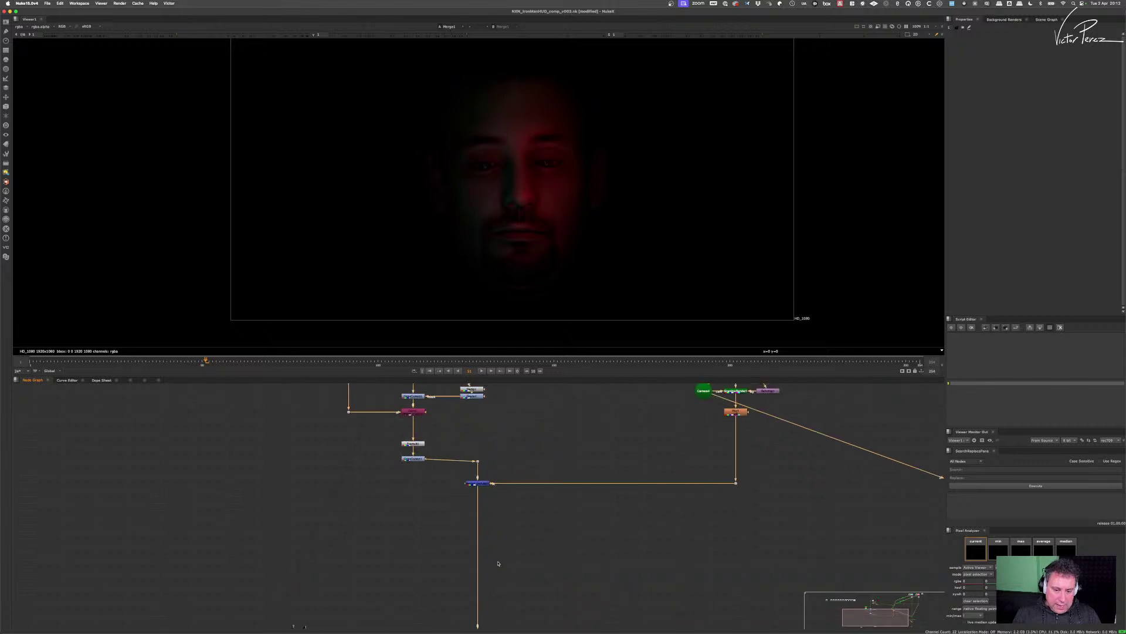
- Add a Merge with Merge1 as input A and the last ColorCorrect as input B, view it, and set its operation to plus
scroll(500, 467, "up", 4)
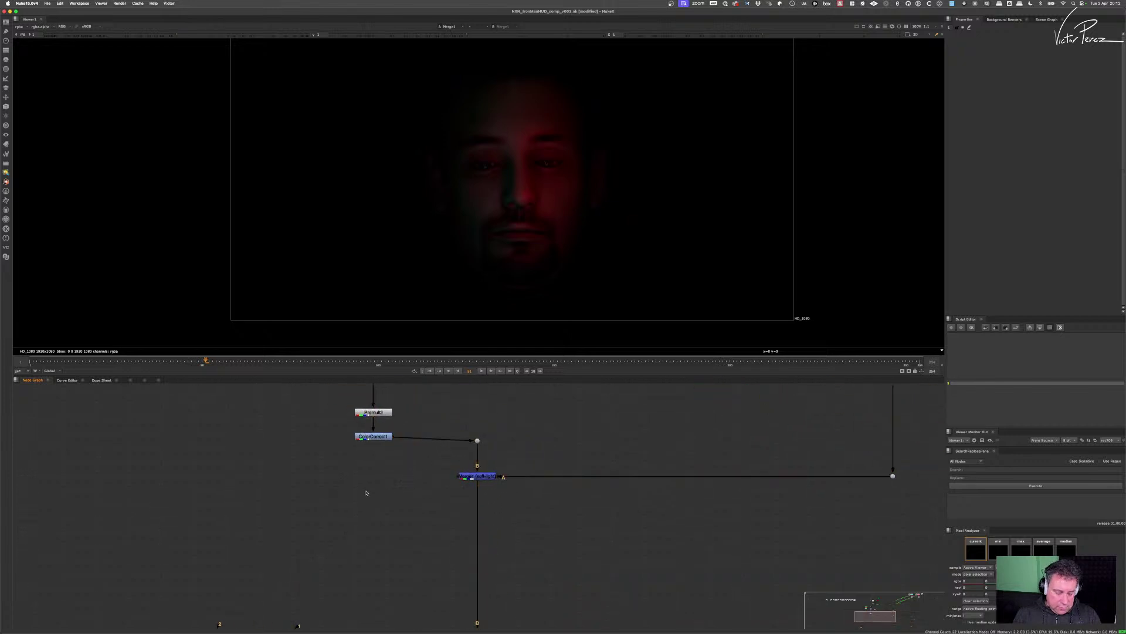
key("m")
left_click_drag(357, 474, 469, 475)
left_click_drag(369, 494, 376, 480)
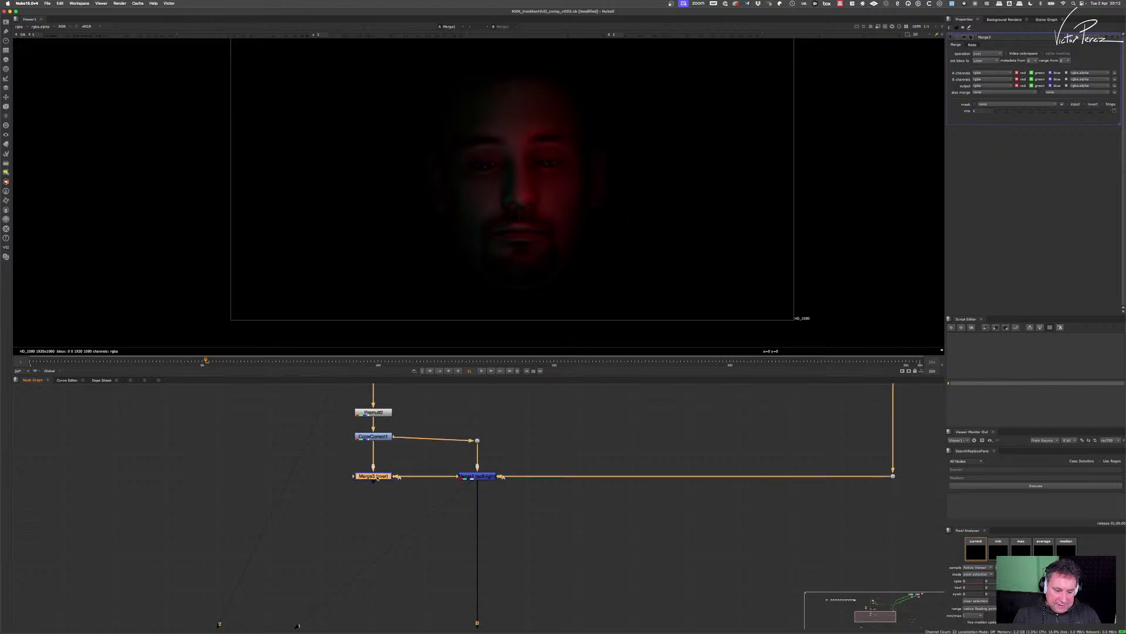
key("1")
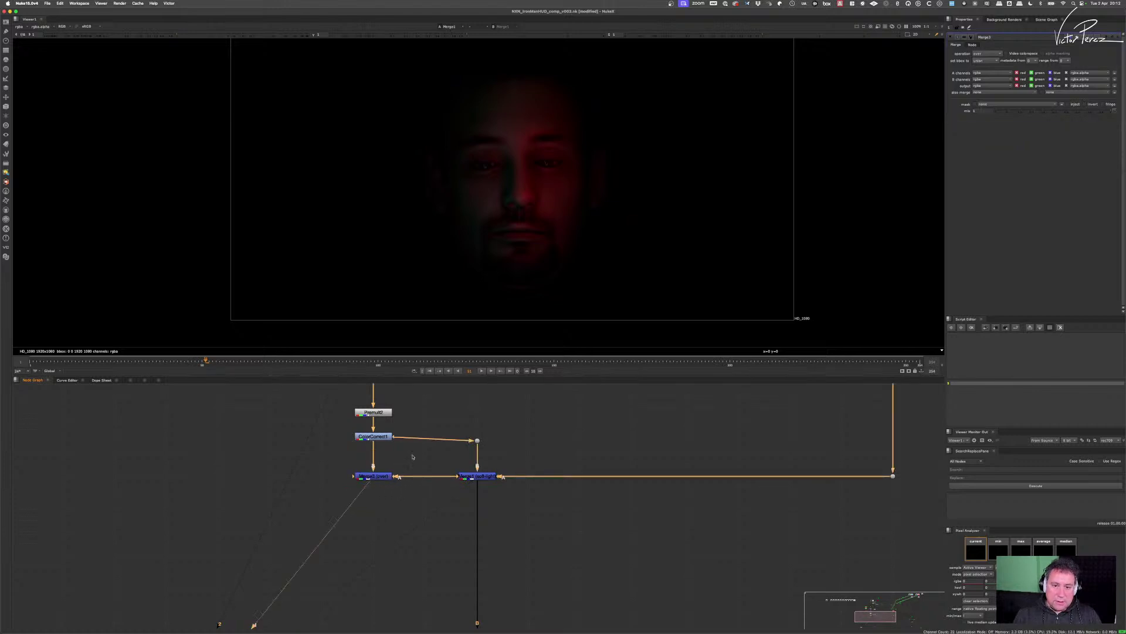
left_click(987, 53)
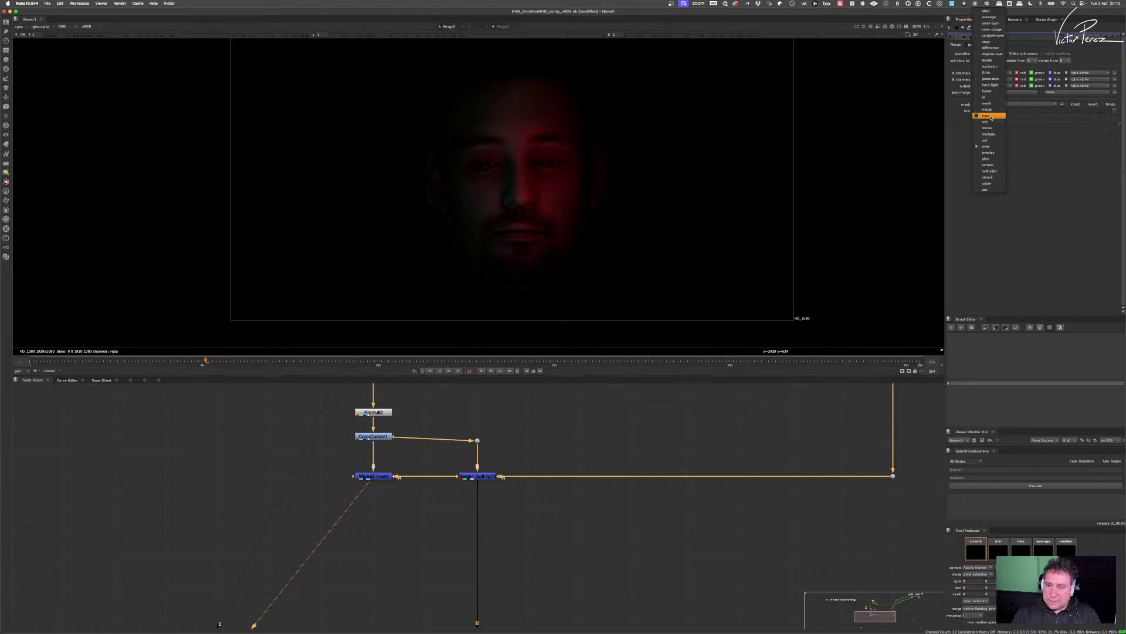
left_click(989, 157)
- Compare the last ColorCorrect's output with the plus Merge's output in the viewer
scroll(406, 498, "down", 3)
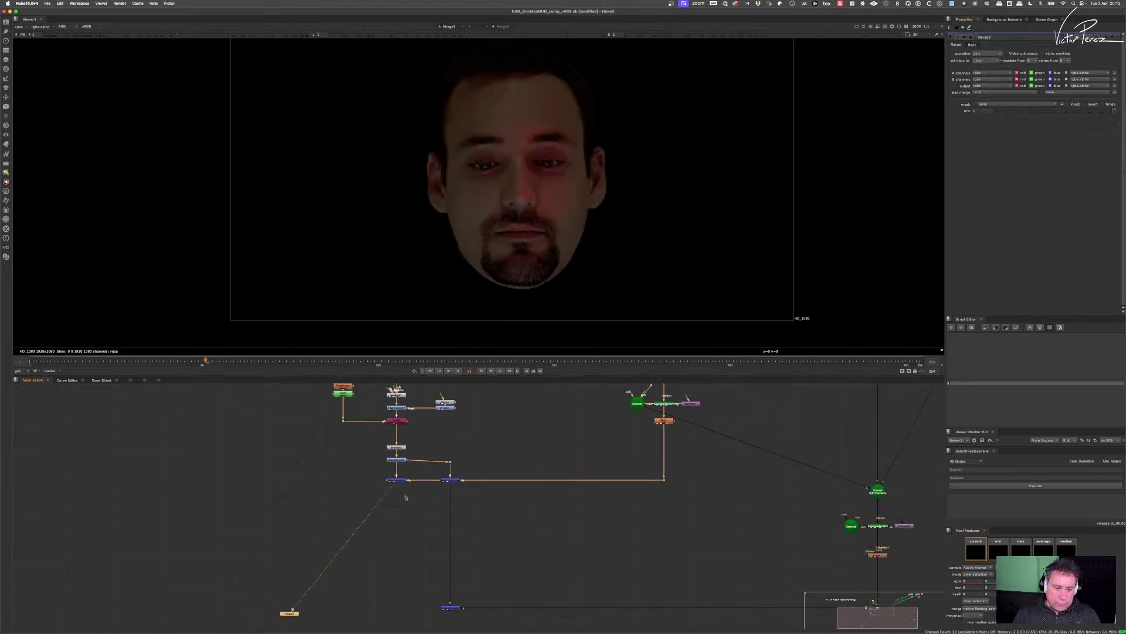
scroll(400, 467, "up", 3)
left_click(402, 463)
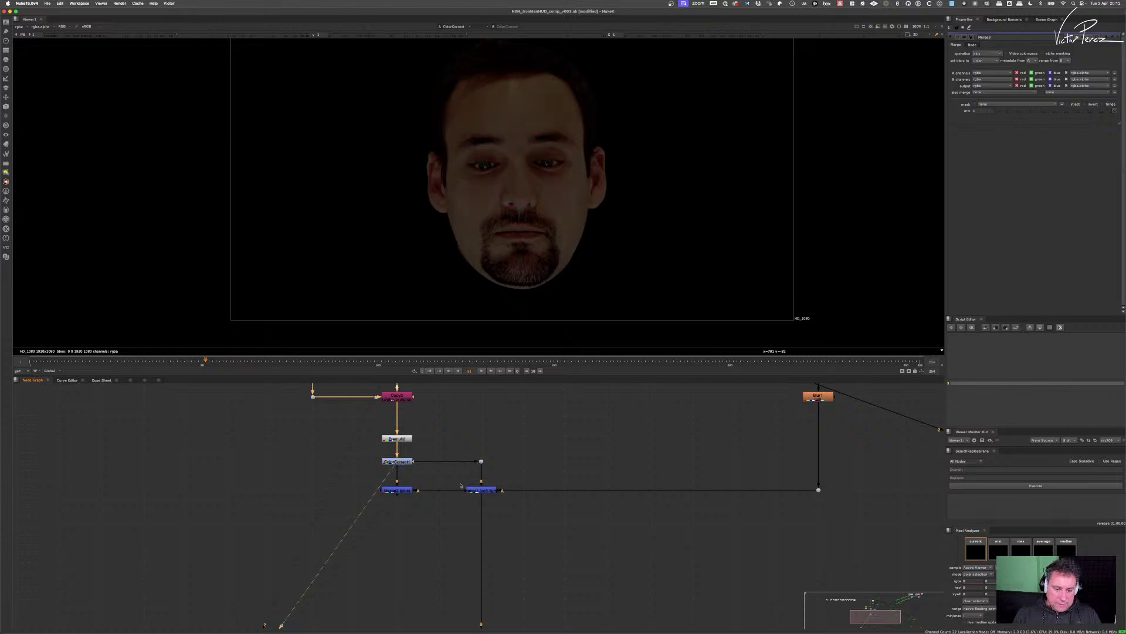
scroll(459, 462, "down", 2)
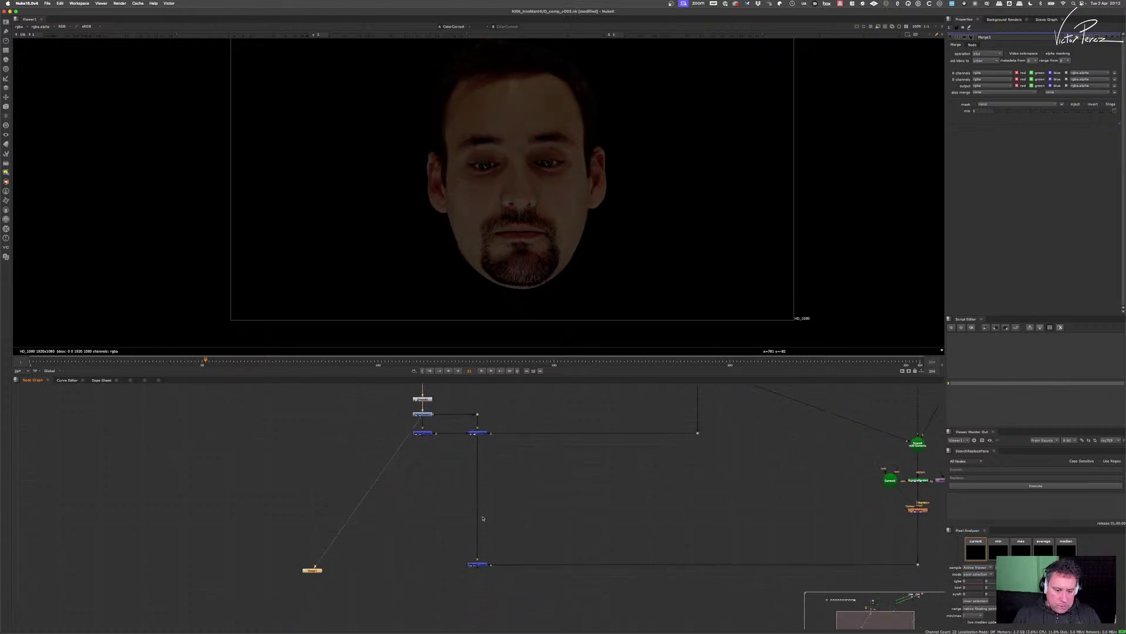
scroll(426, 439, "up", 4)
left_click_drag(462, 411, 376, 447)
key("1")
left_click(378, 450)
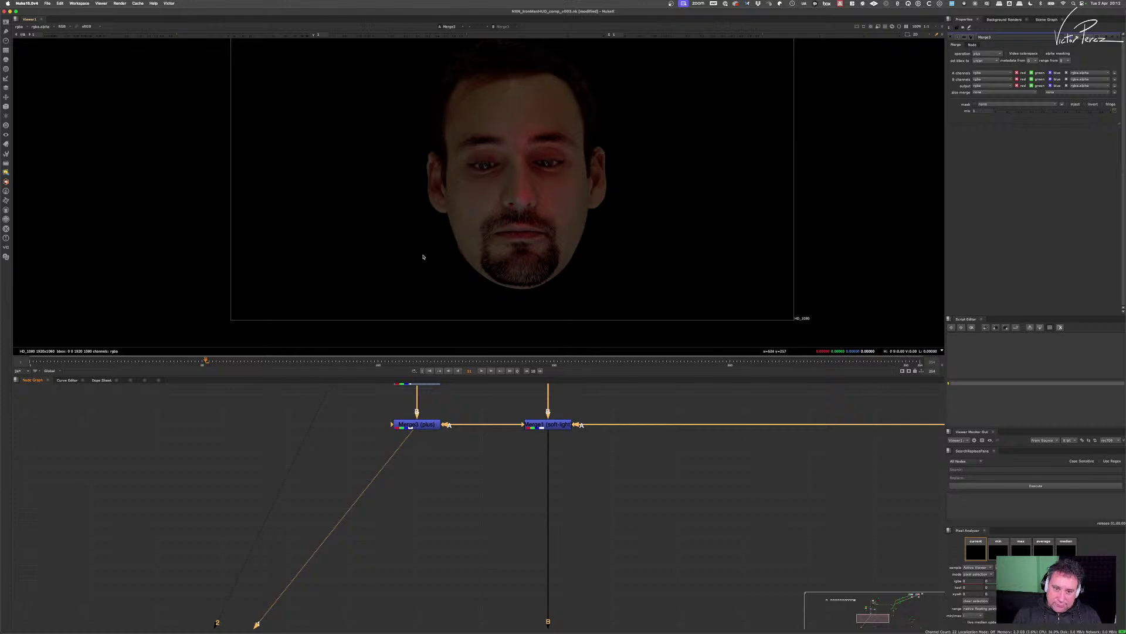
- Reconnect Merge2's B input from Merge1 to the plus Merge and align Merge2 directly beneath it
scroll(511, 472, "down", 5)
mouse_move(495, 501)
left_mouse_down()
mouse_move(498, 450)
mouse_move(503, 515)
left_mouse_up()
scroll(508, 451, "up", 2)
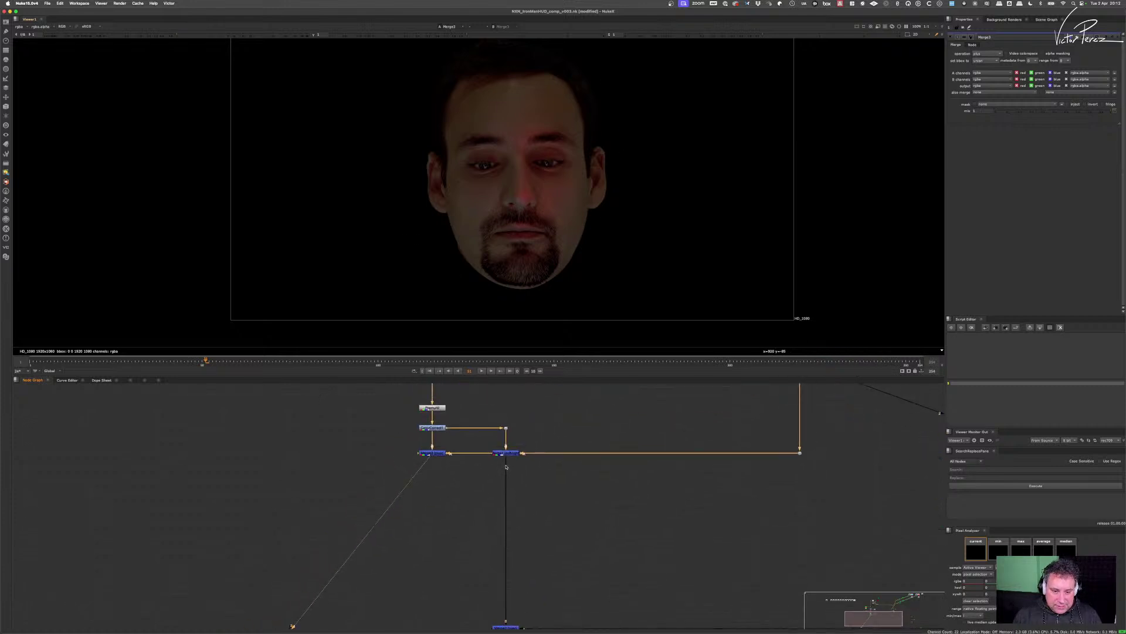
left_click_drag(508, 468, 432, 453)
left_click_drag(497, 623, 449, 581)
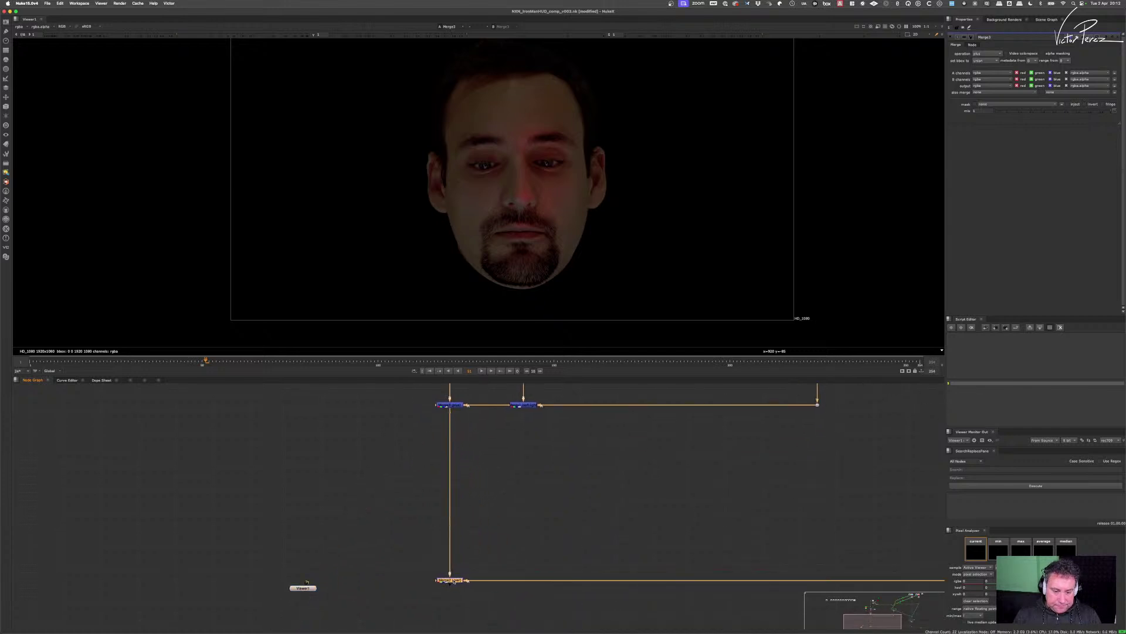
- View Merge2 through the Viewer's second input to examine the combined face composite
key("2")
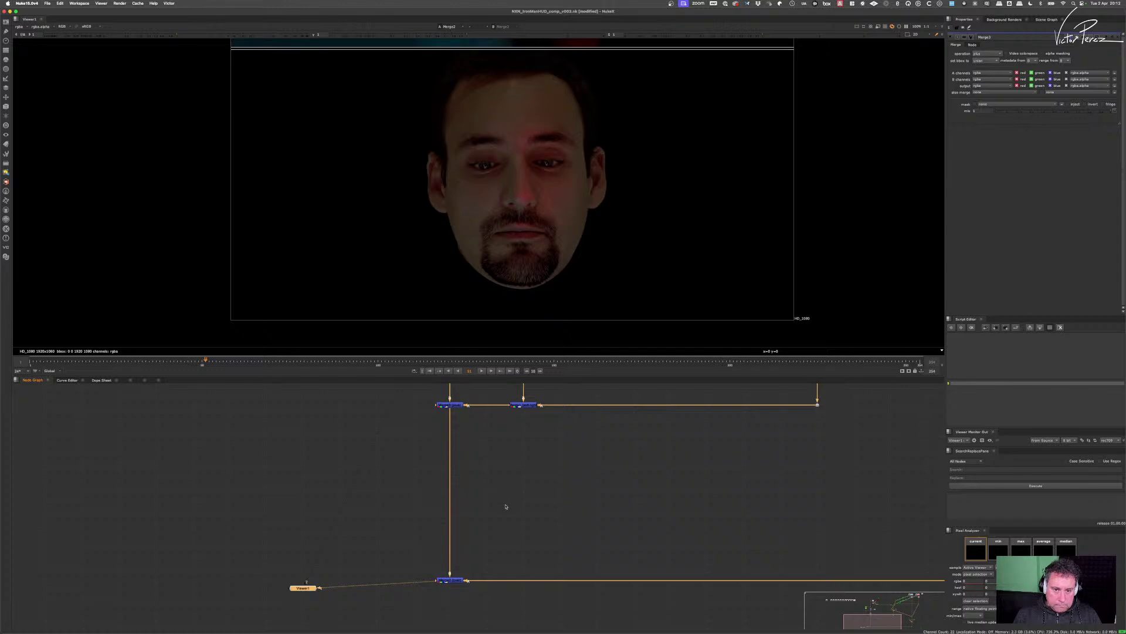
scroll(510, 522, "down", 3)
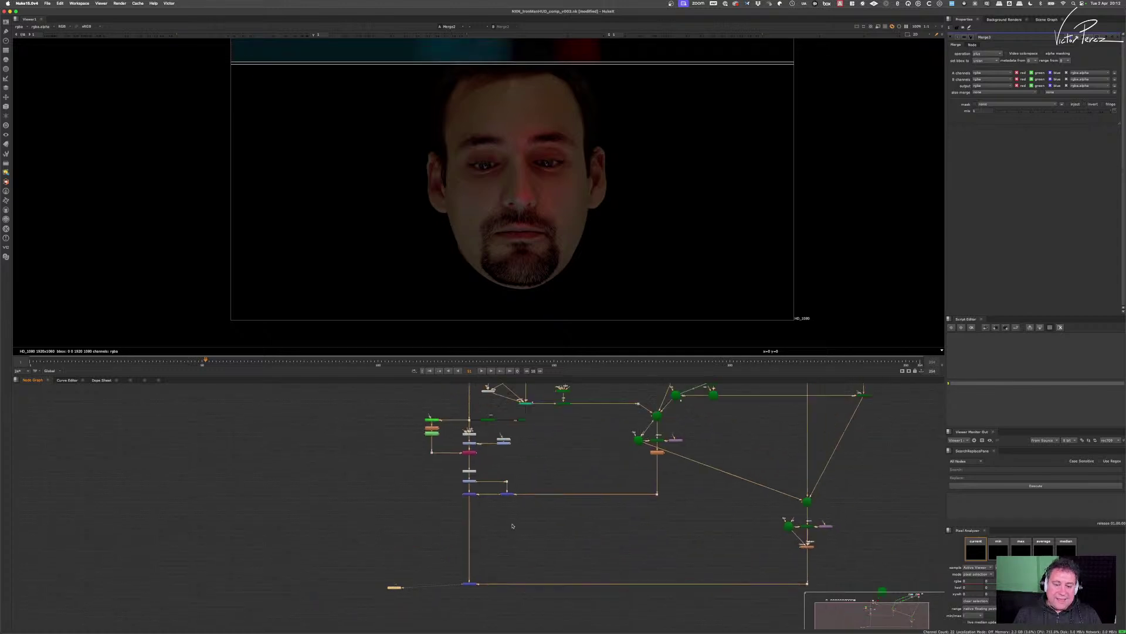
scroll(512, 525, "up", 3)
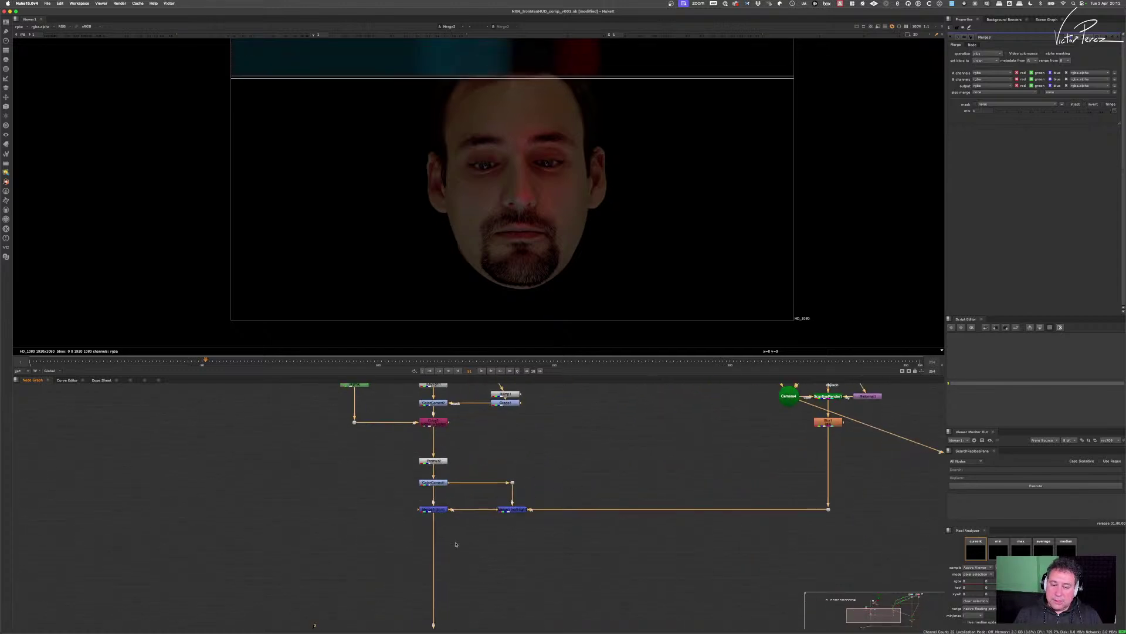
- Compare the face composite from the plus Merge3 with the soft-light Merge1's output in the viewer
scroll(456, 545, "up", 2)
scroll(654, 539, "down", 4)
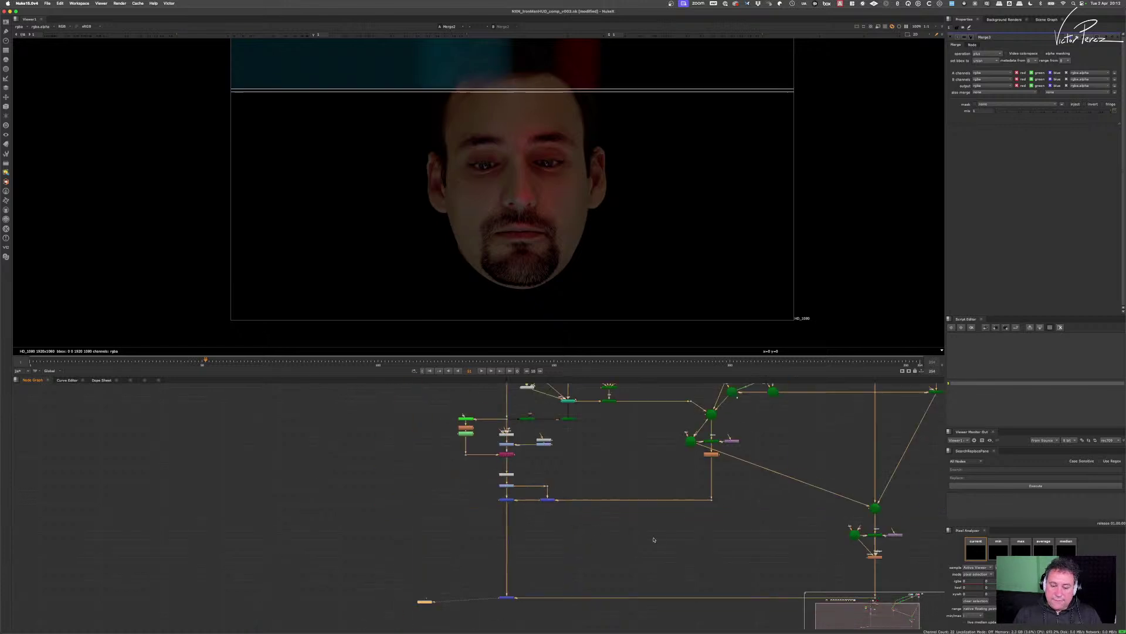
left_click_drag(654, 539, 628, 547)
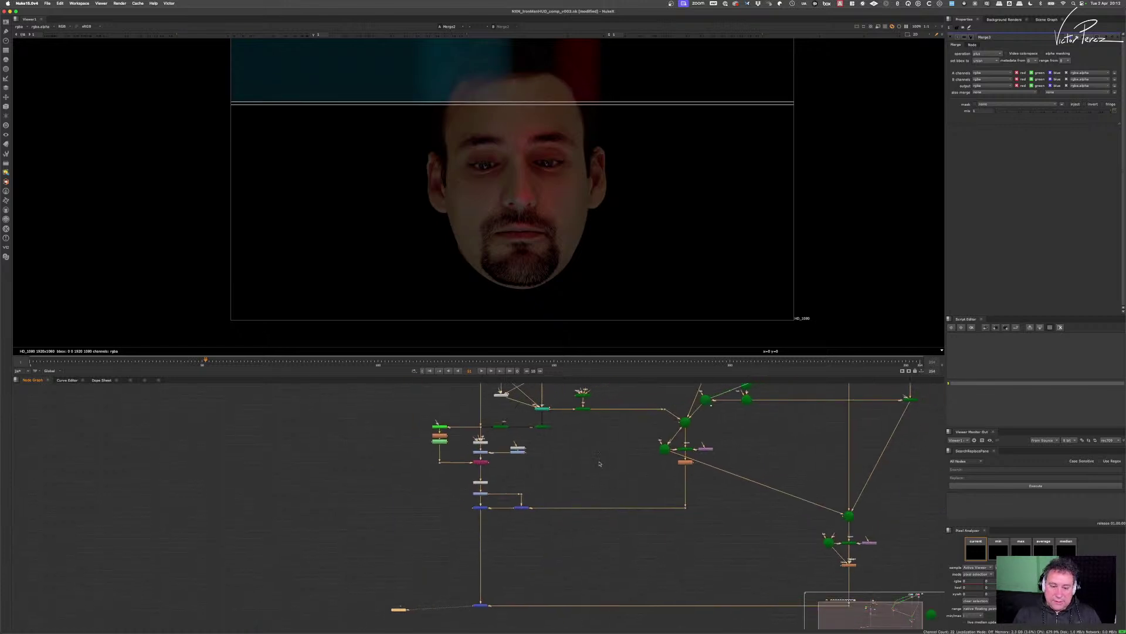
key("1")
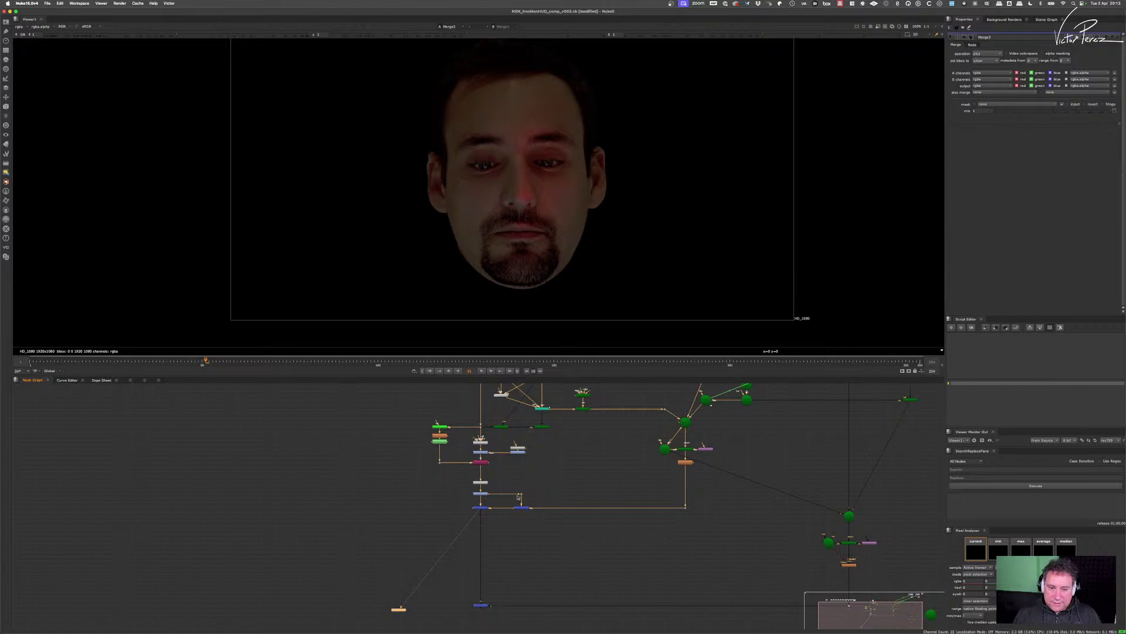
scroll(539, 176, "up", 3)
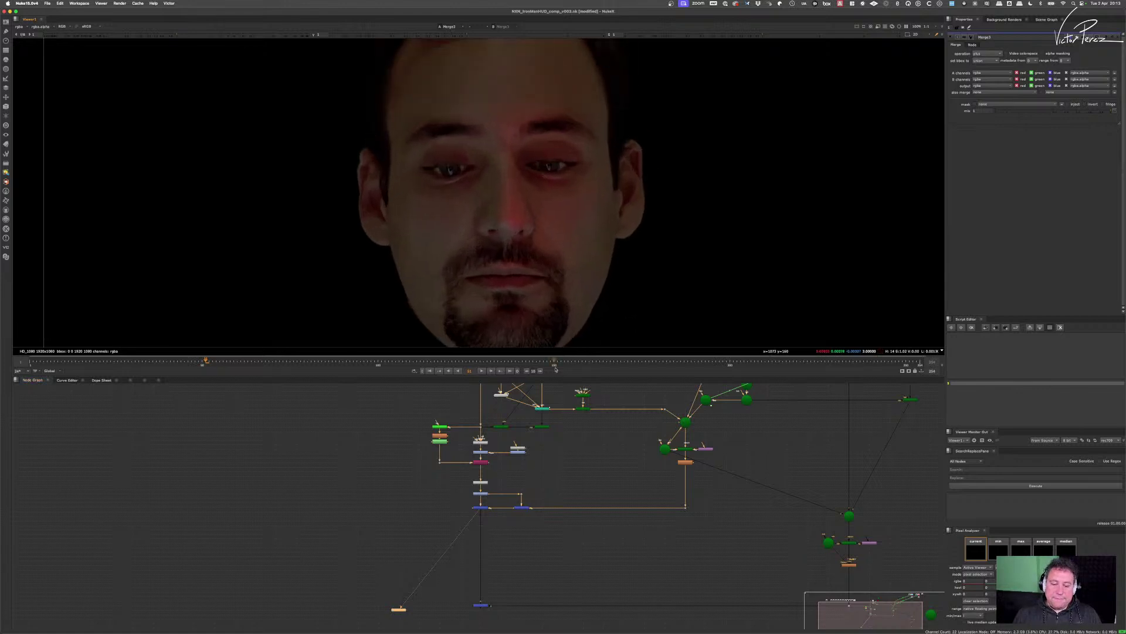
scroll(491, 493, "up", 5)
left_click(557, 526)
key("1")
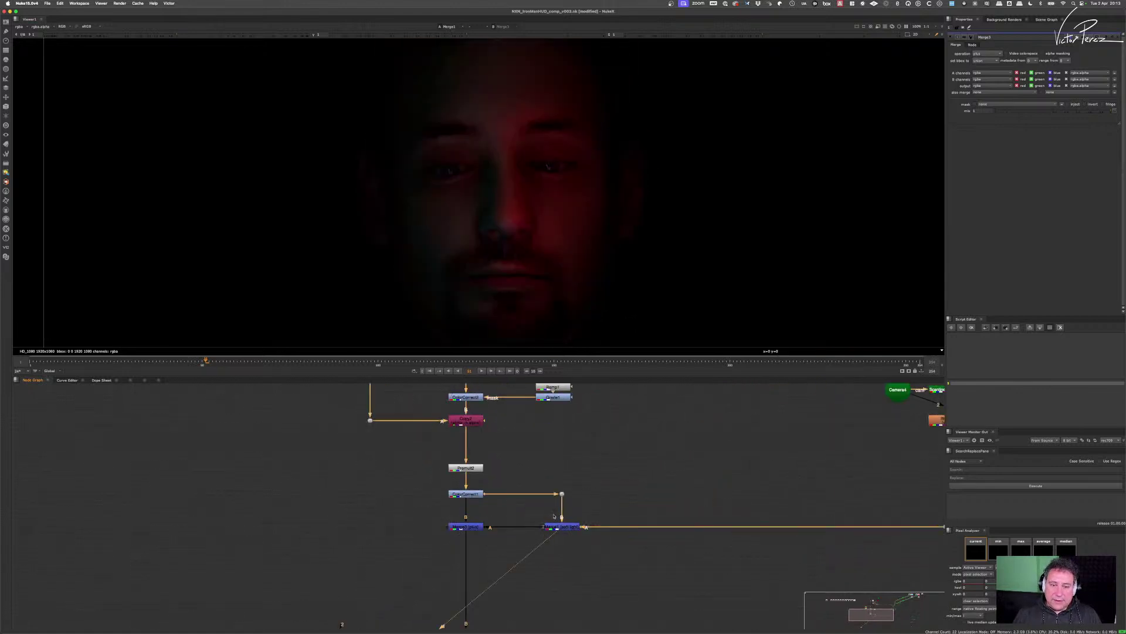
scroll(563, 217, "down", 3)
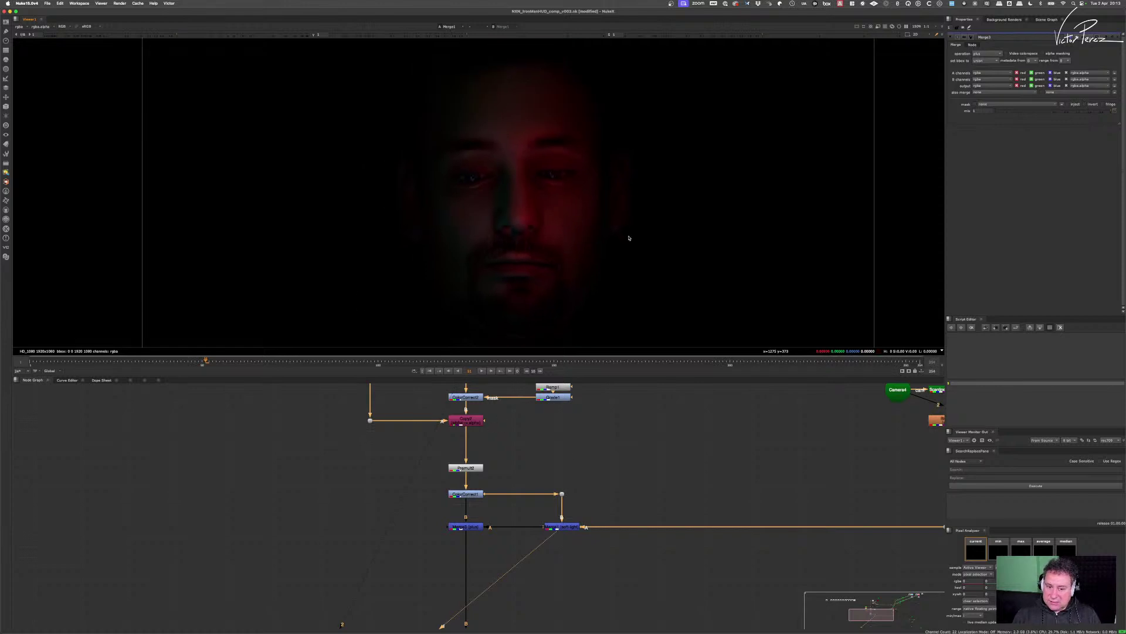
key("1")
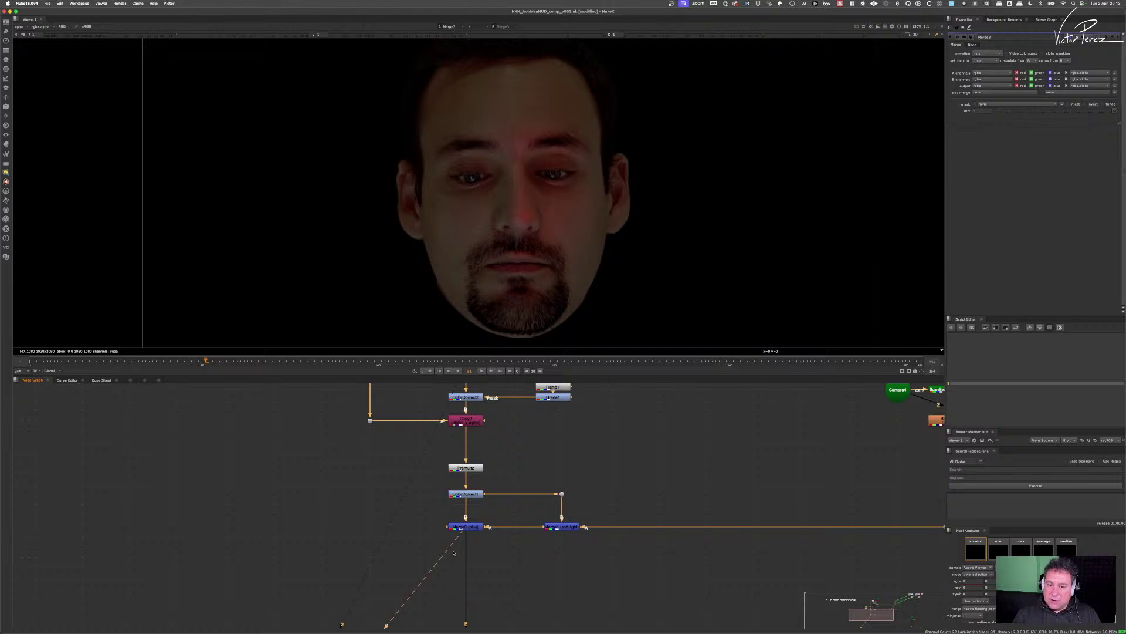
- Move Merge3 and Merge1 down together to leave more space below ColorCorrect1
left_click_drag(427, 510, 616, 563)
scroll(739, 519, "down", 5)
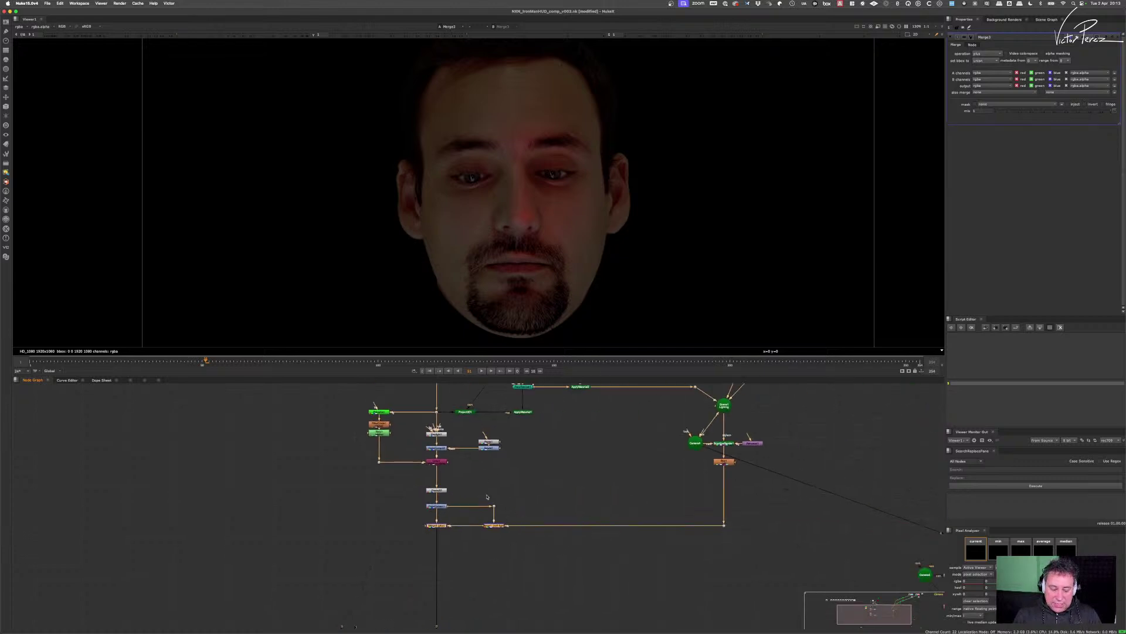
scroll(487, 519, "up", 5)
left_click_drag(512, 543, 513, 579)
scroll(434, 540, "up", 3)
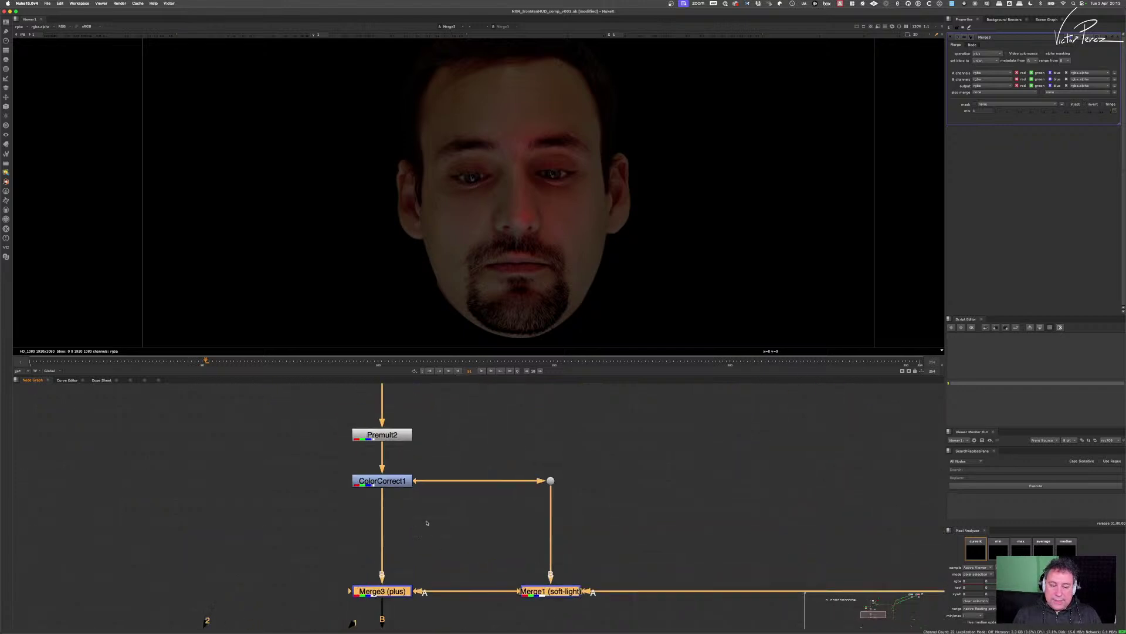
- View ColorCorrect1's output to examine the dark base face without the added lighting
left_click(404, 480)
key("1")
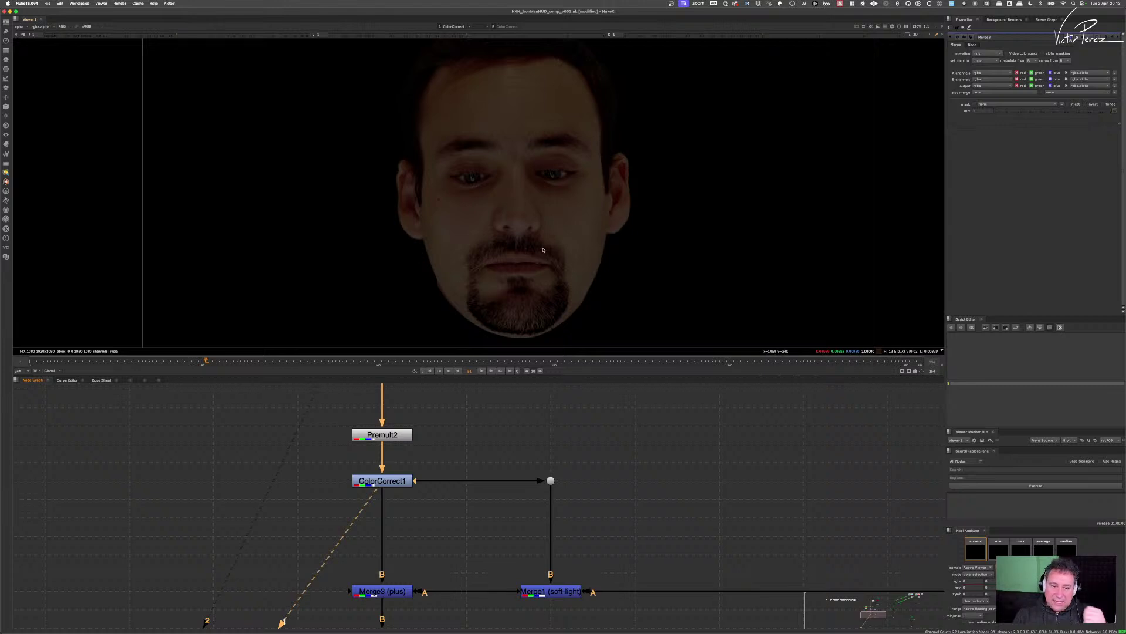
scroll(513, 162, "down", 2)
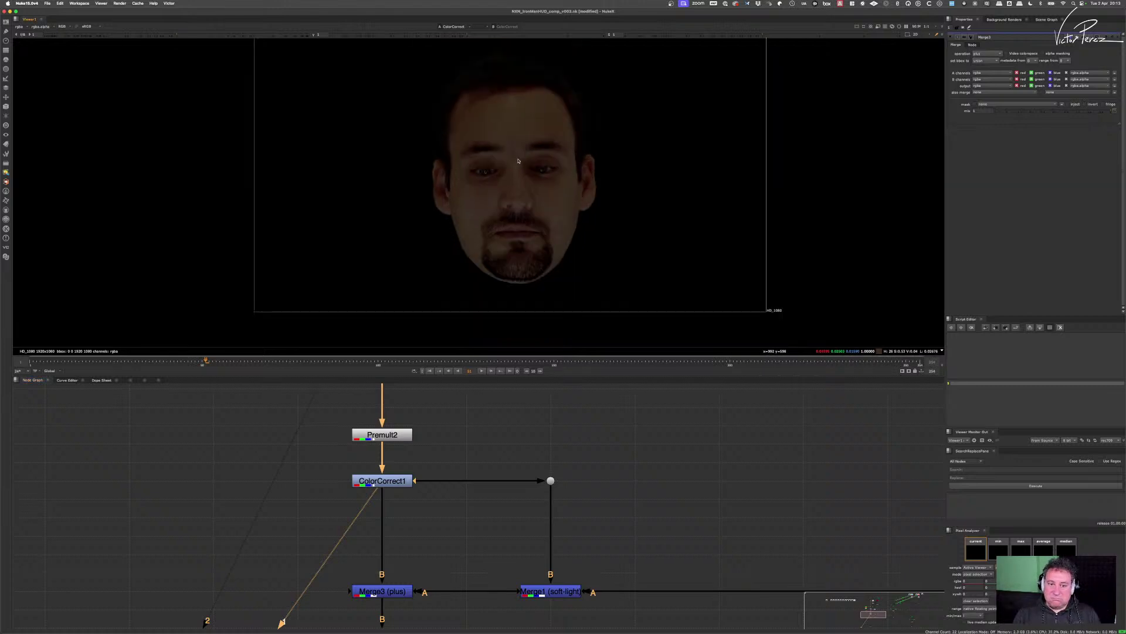
scroll(530, 167, "up", 4)
scroll(569, 164, "down", 3)
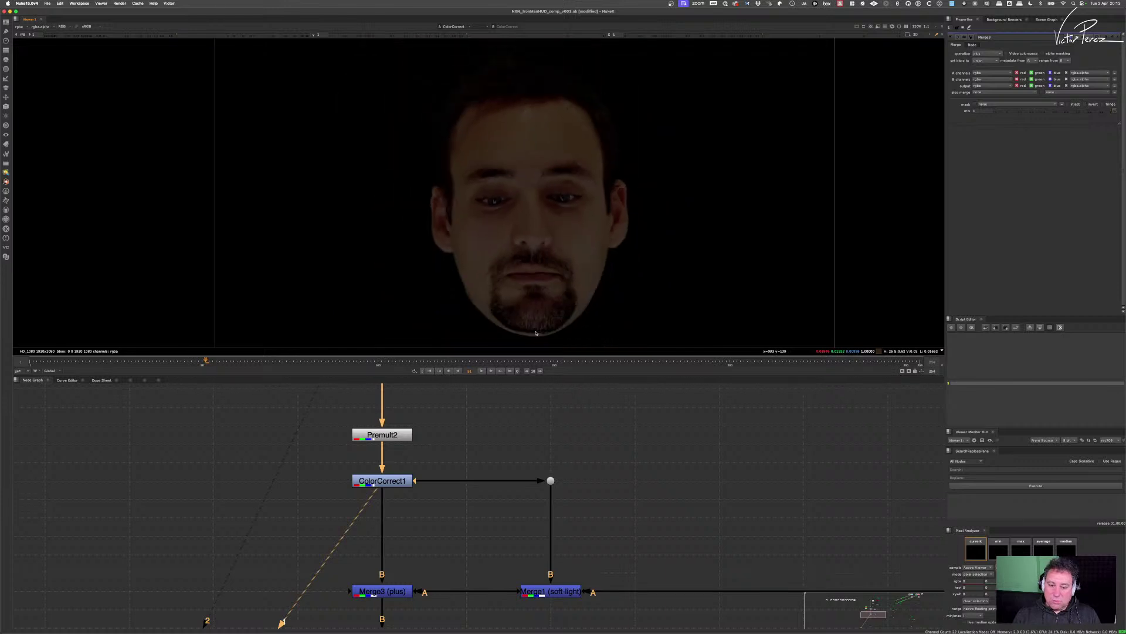
scroll(601, 514, "down", 3)
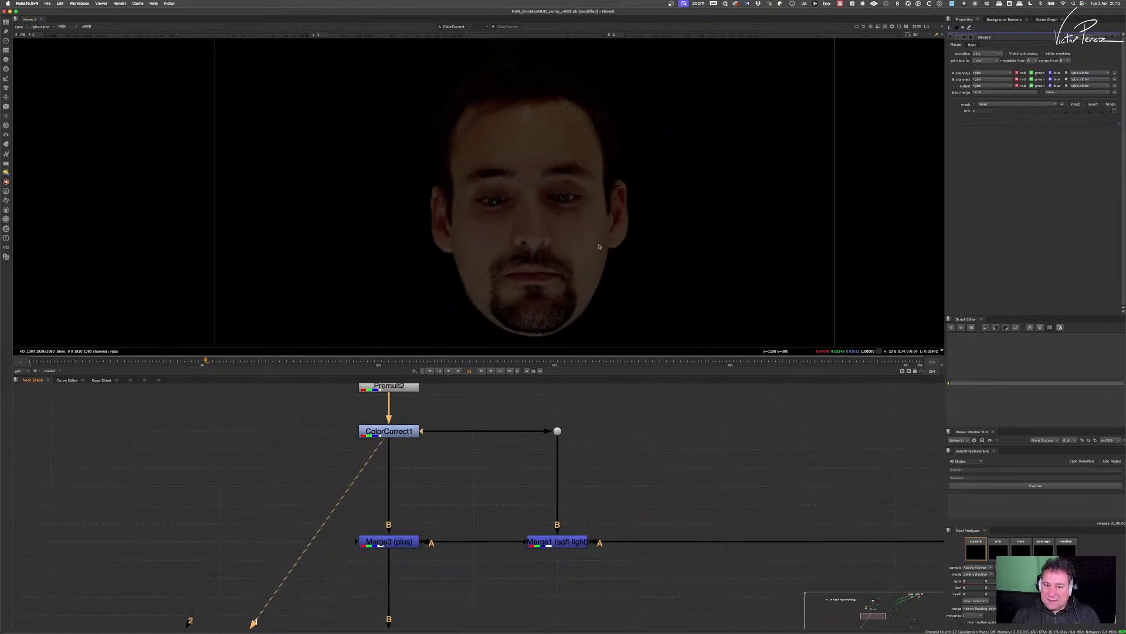
scroll(402, 530, "down", 3)
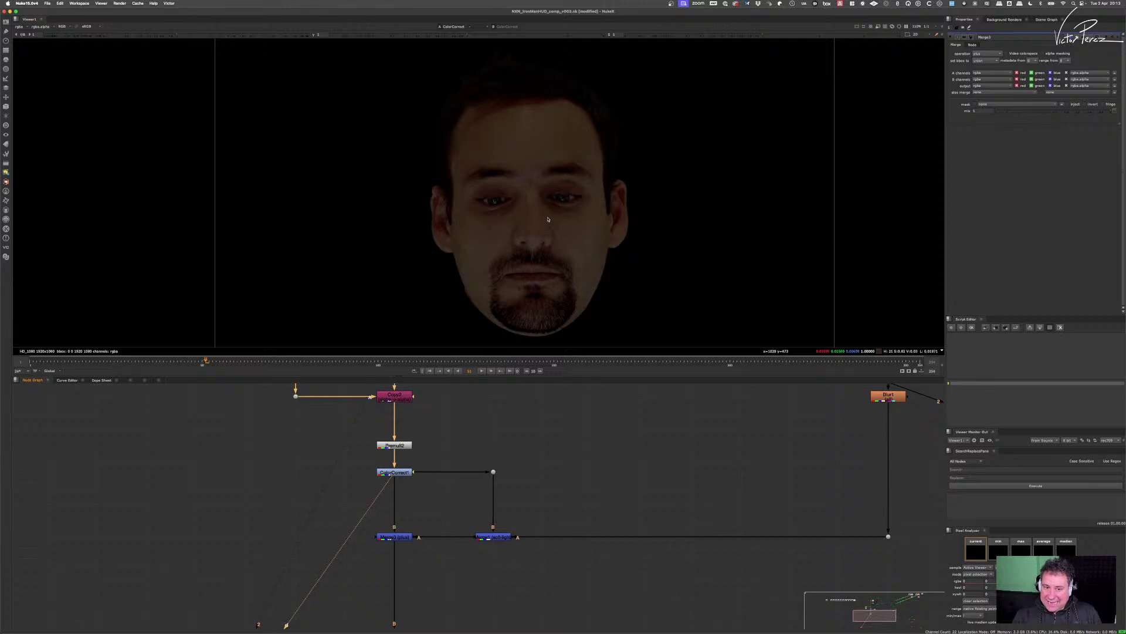
scroll(500, 485, "up", 5)
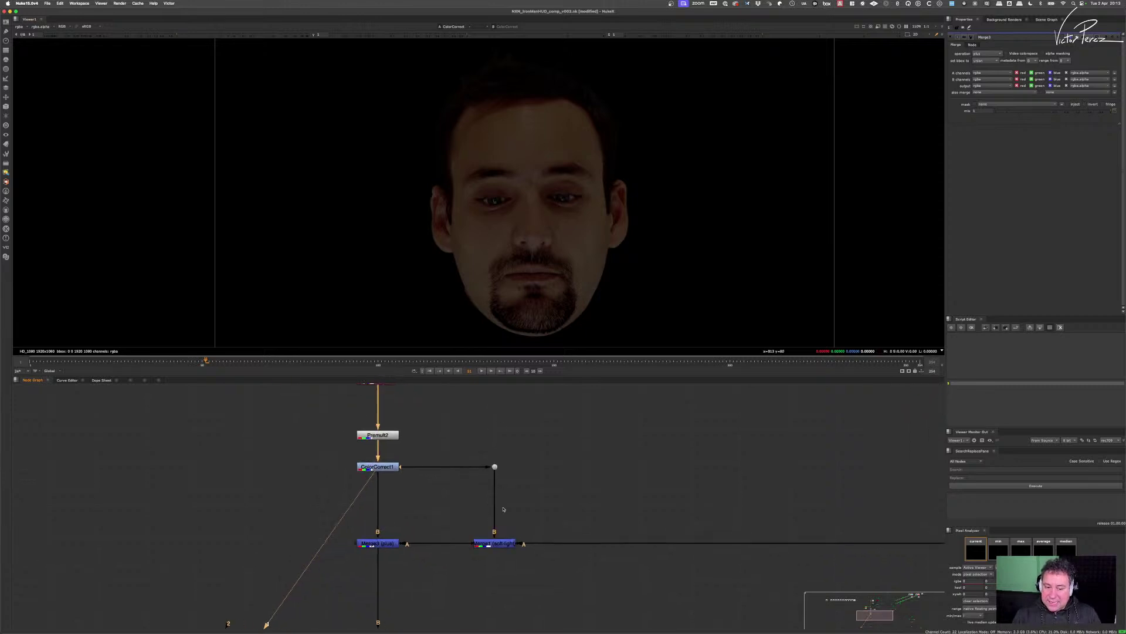
- Compare the soft-light Merge1's output with its B input at the dot
left_click(482, 524)
key("1")
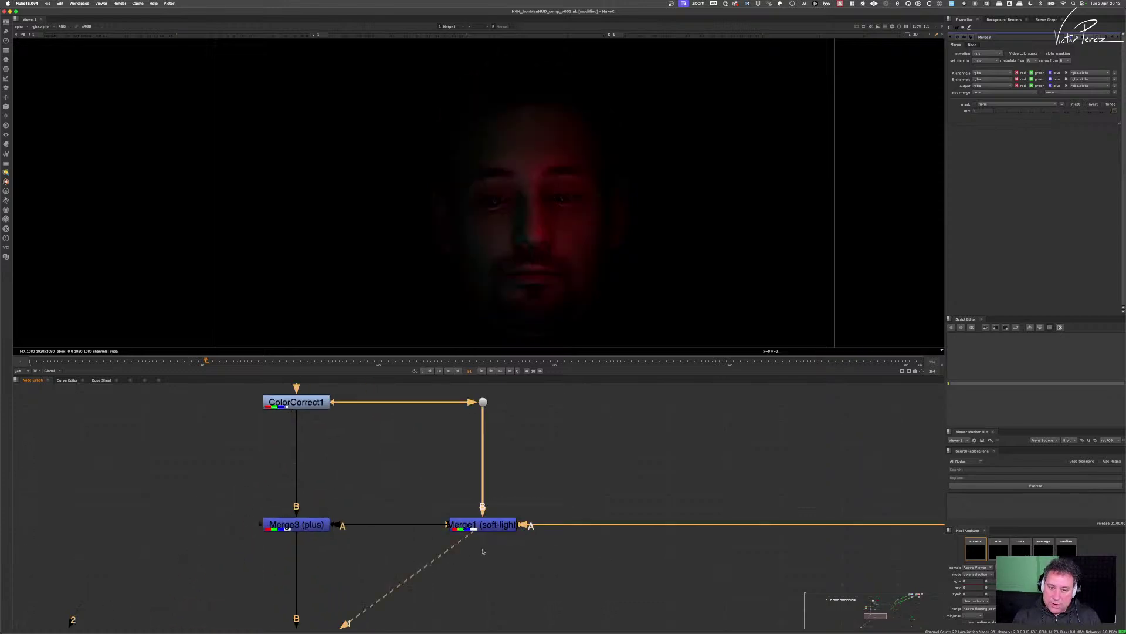
left_click_drag(519, 458, 505, 529)
left_click(469, 473)
key("1")
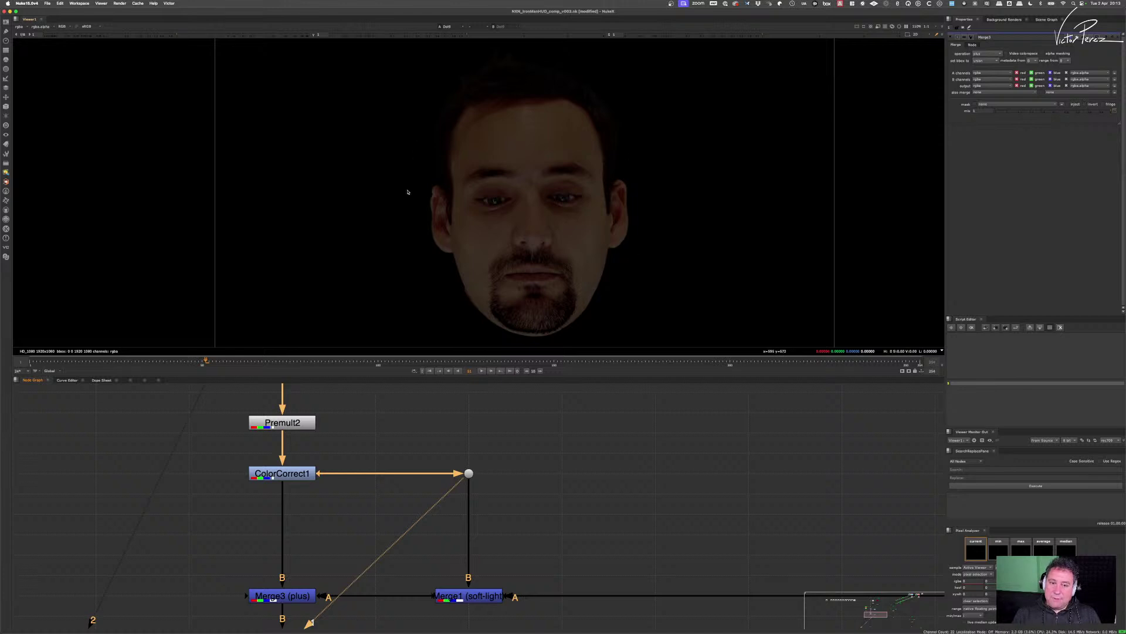
- View the blurred head lighting from Blur1 and compare it with the soft-light Merge1's output
scroll(675, 477, "down", 5)
scroll(674, 476, "up", 5)
left_click(663, 417)
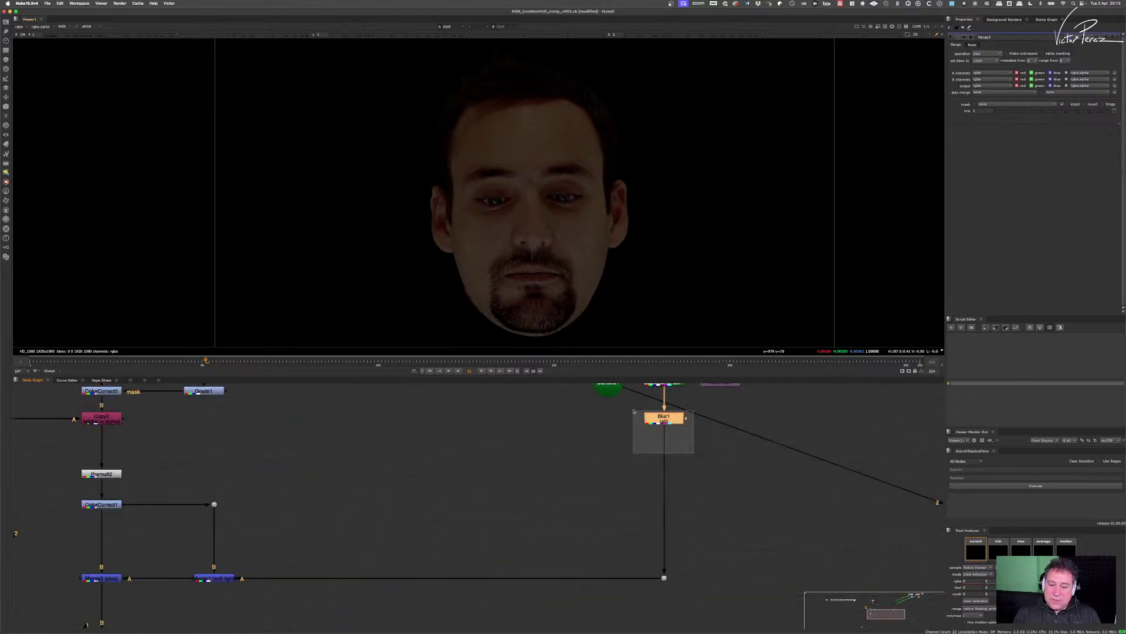
key("1")
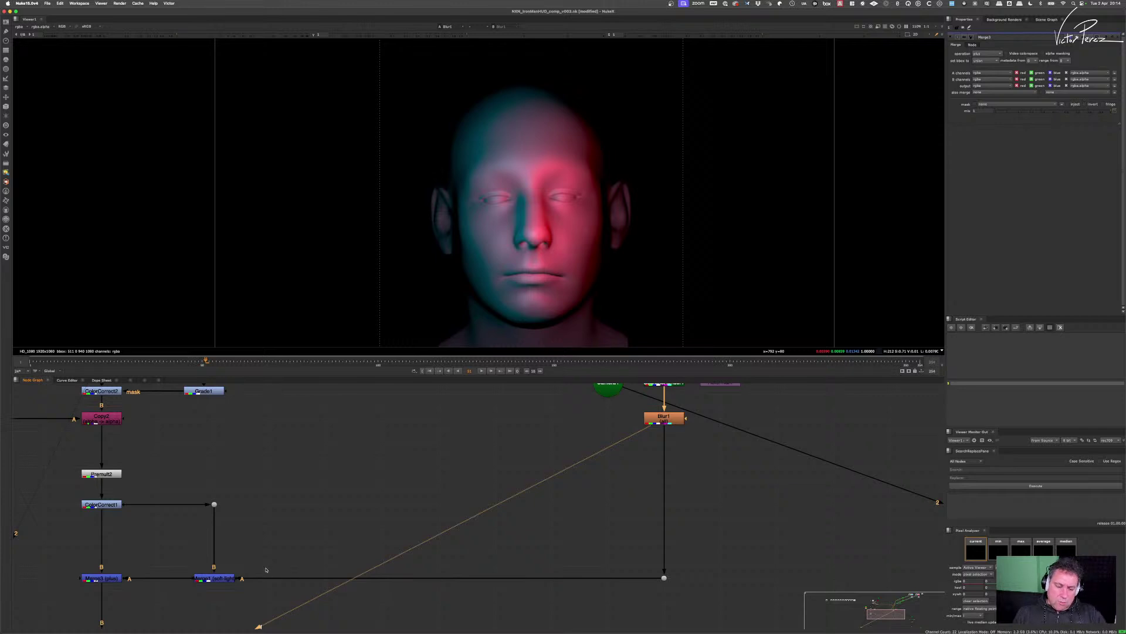
left_click_drag(256, 570, 291, 599)
scroll(327, 560, "up", 5)
key("1")
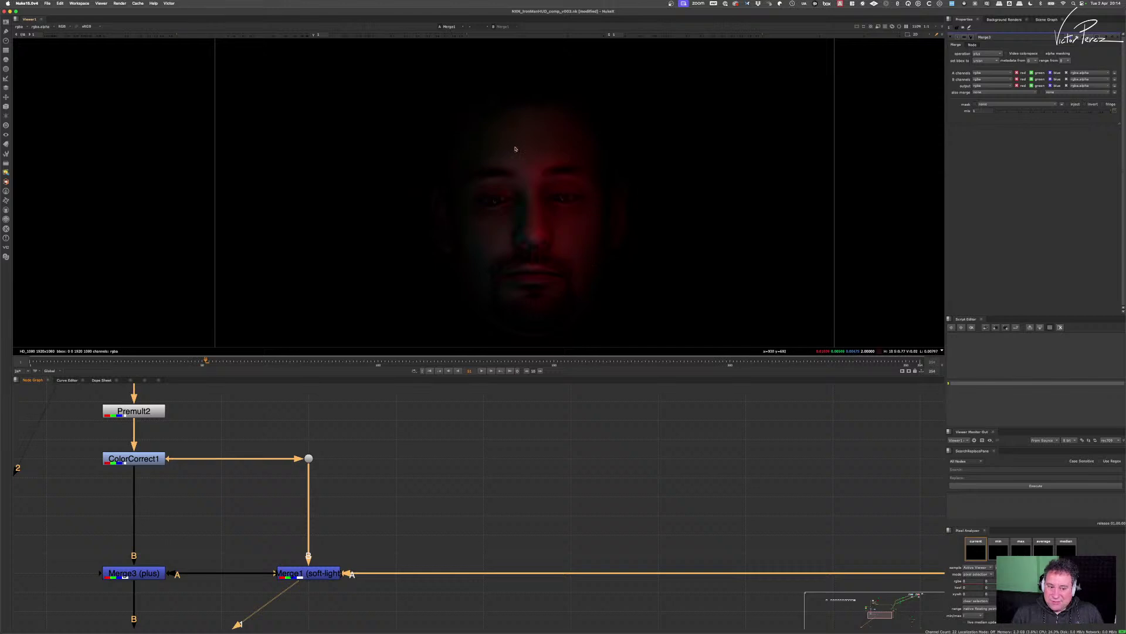
- Compare ColorCorrect1's output with Merge1's output and examine the red and teal lighting on the face
scroll(297, 522, "left", 10)
left_click(323, 460)
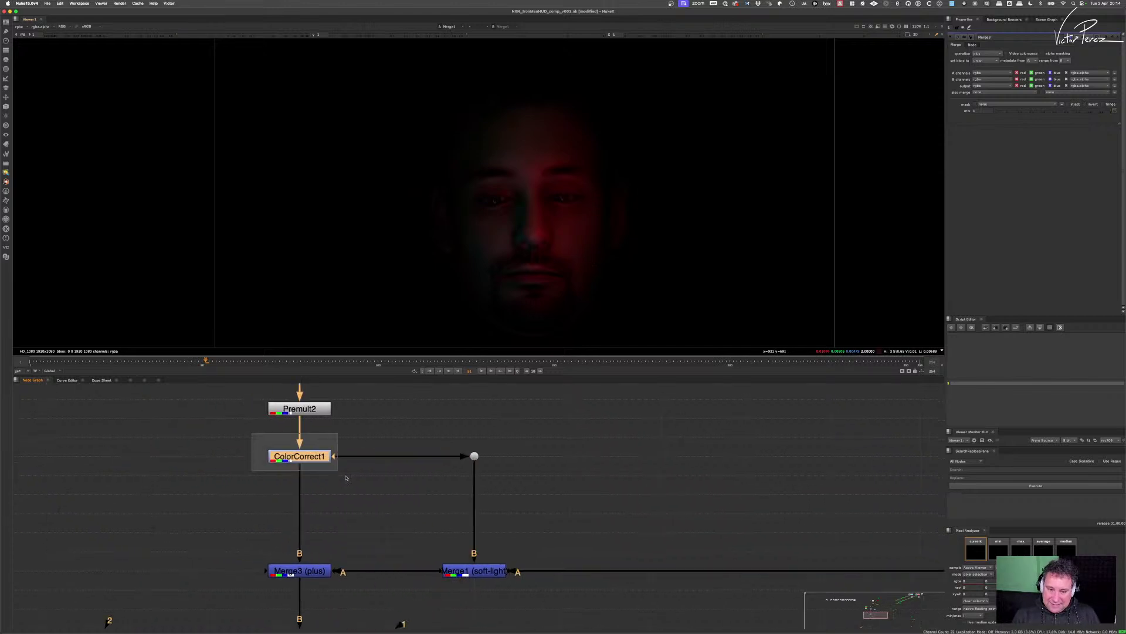
key("1")
scroll(366, 486, "down", 3)
key("1")
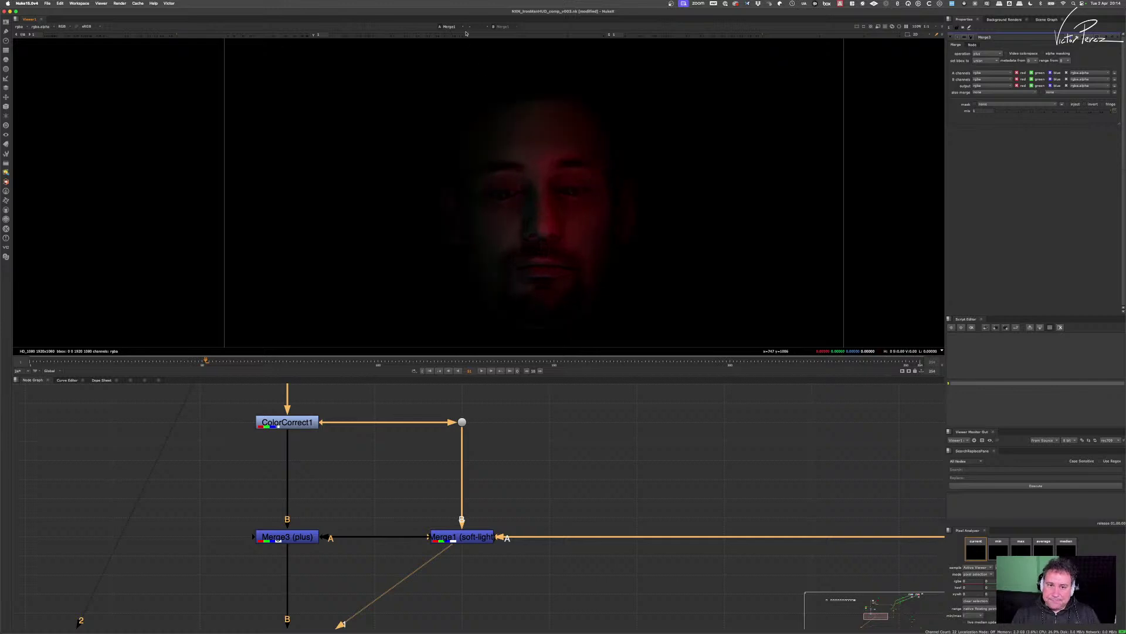
left_click_drag(465, 34, 310, 49)
left_click(314, 35)
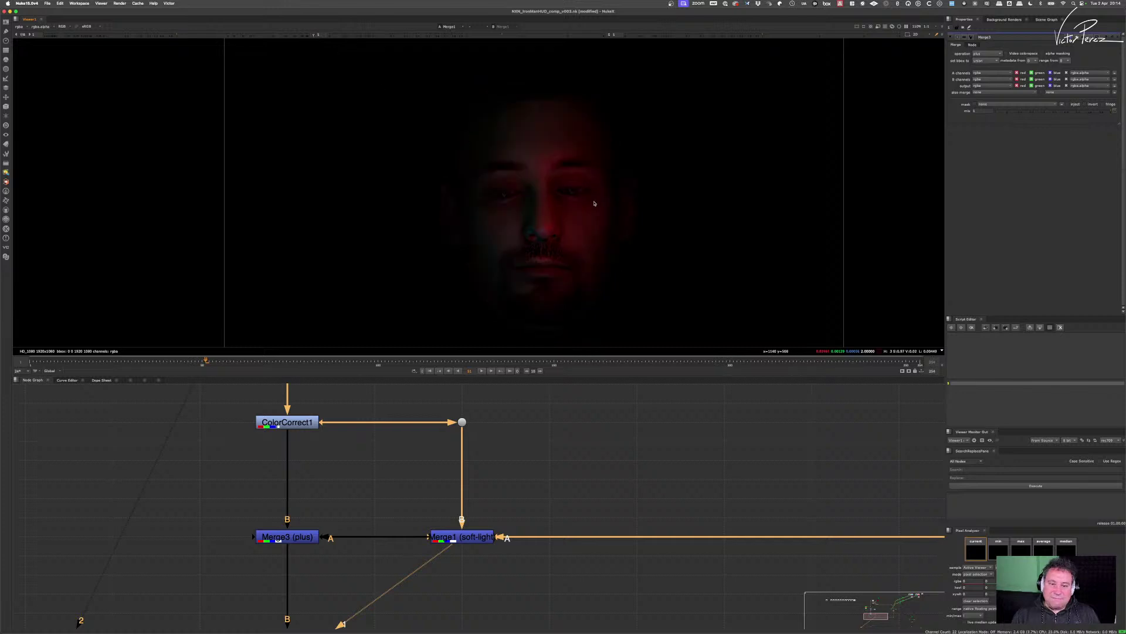
scroll(596, 207, "up", 3)
scroll(545, 223, "down", 1)
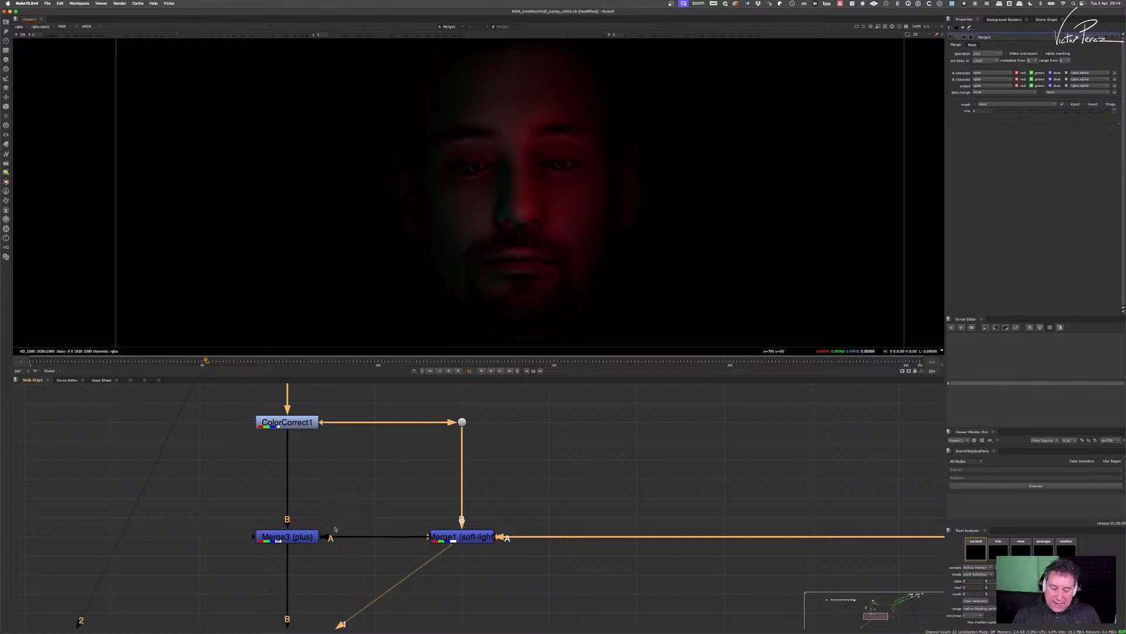
- Insert a new ColorCorrect node between ColorCorrect1 and Merge3's B input
left_click_drag(330, 485, 372, 491)
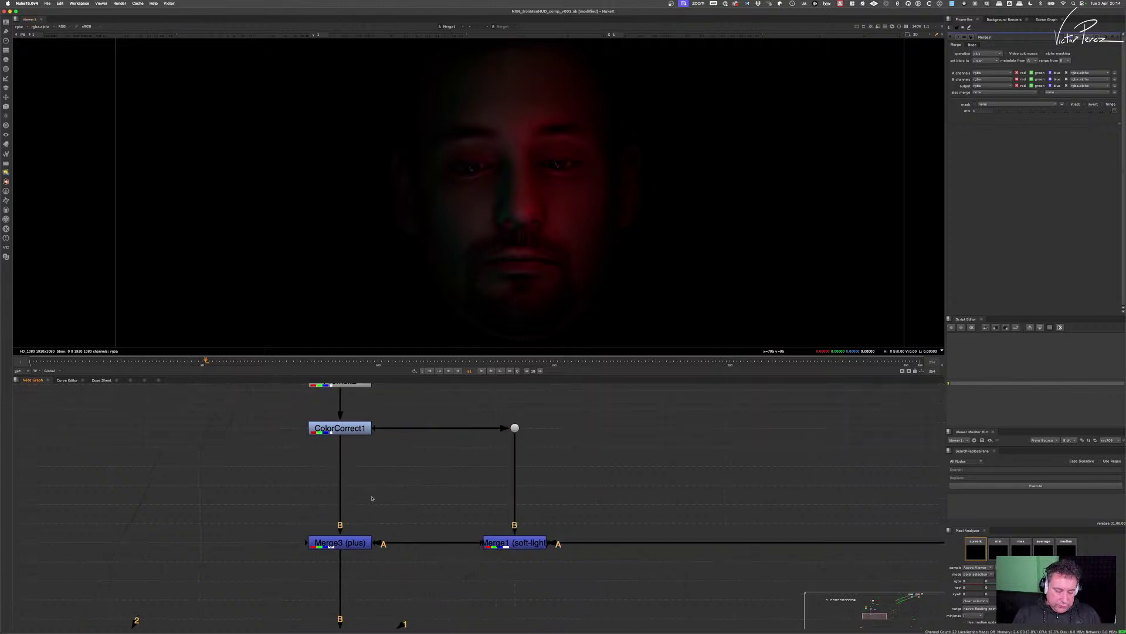
key("c")
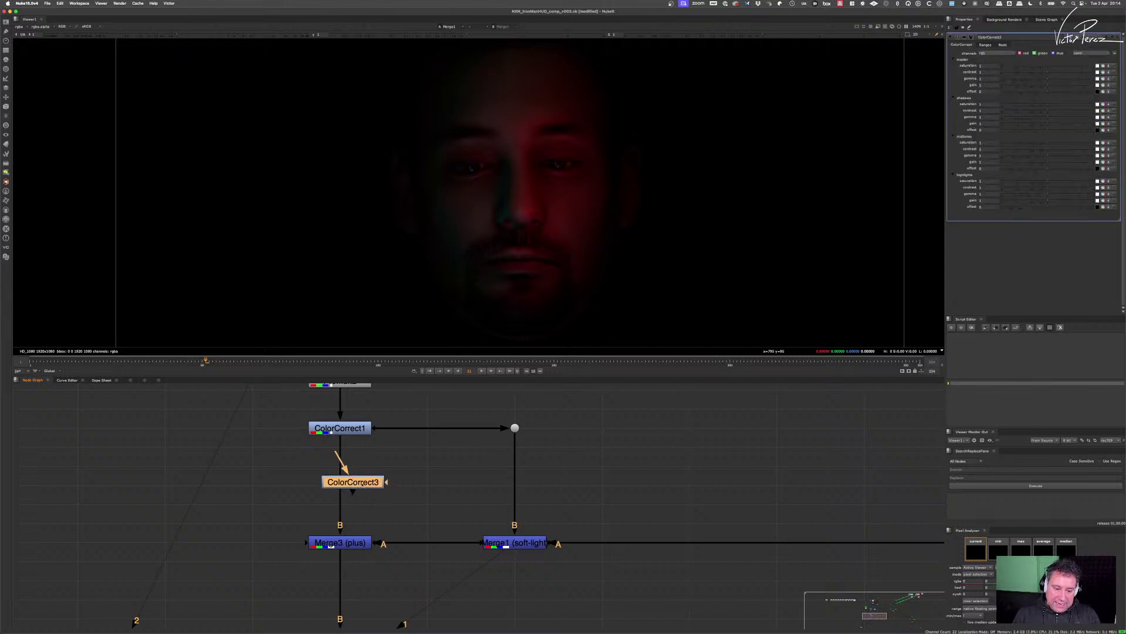
left_click(350, 483)
left_click_drag(350, 484, 348, 488)
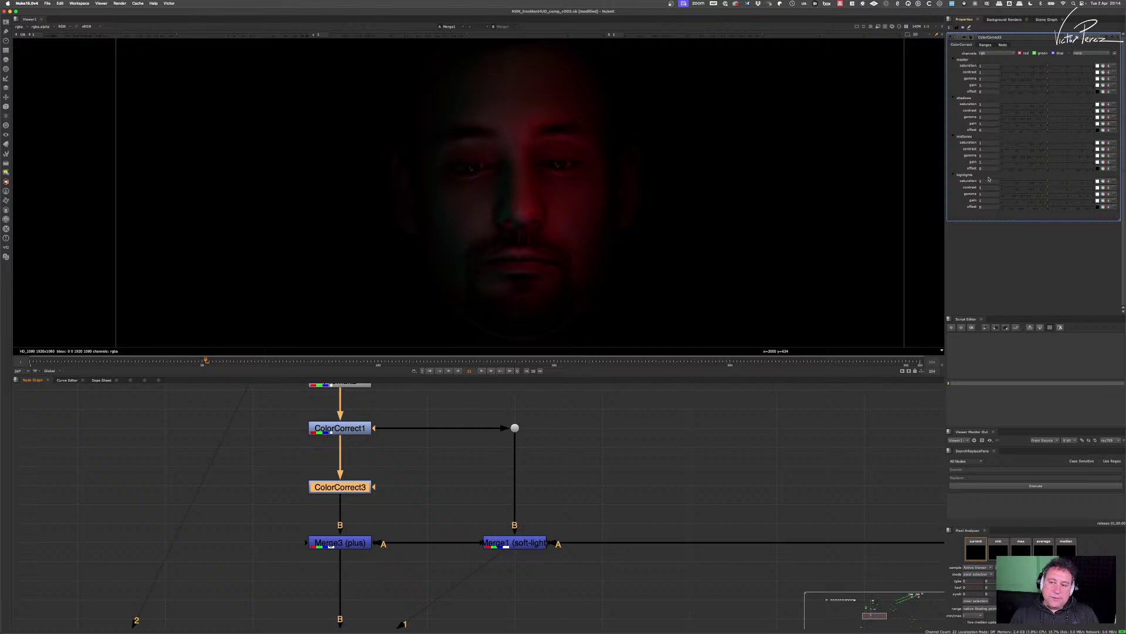
- View ColorCorrect1 and try its master contrast at 0
left_click(297, 421)
key("1")
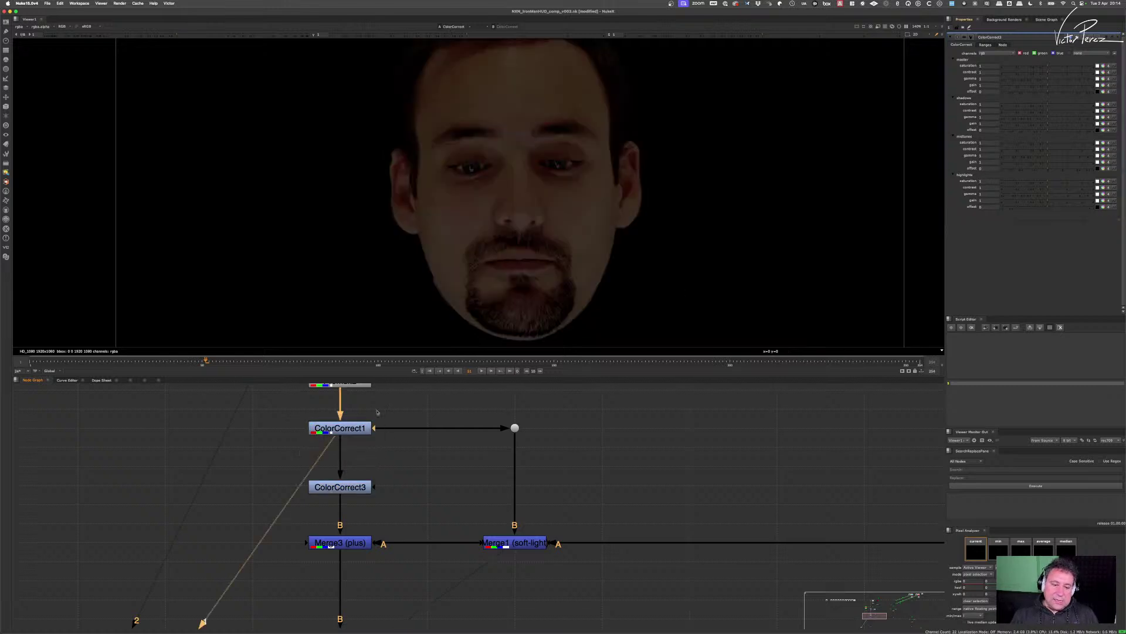
double_click(362, 428)
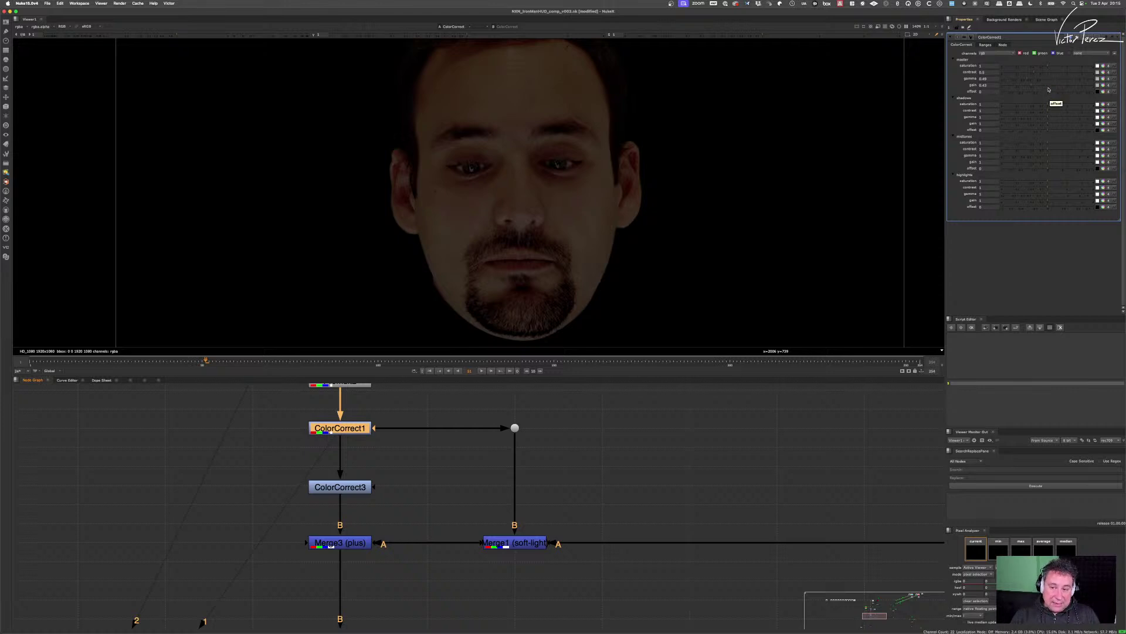
left_click_drag(1033, 71, 1002, 72)
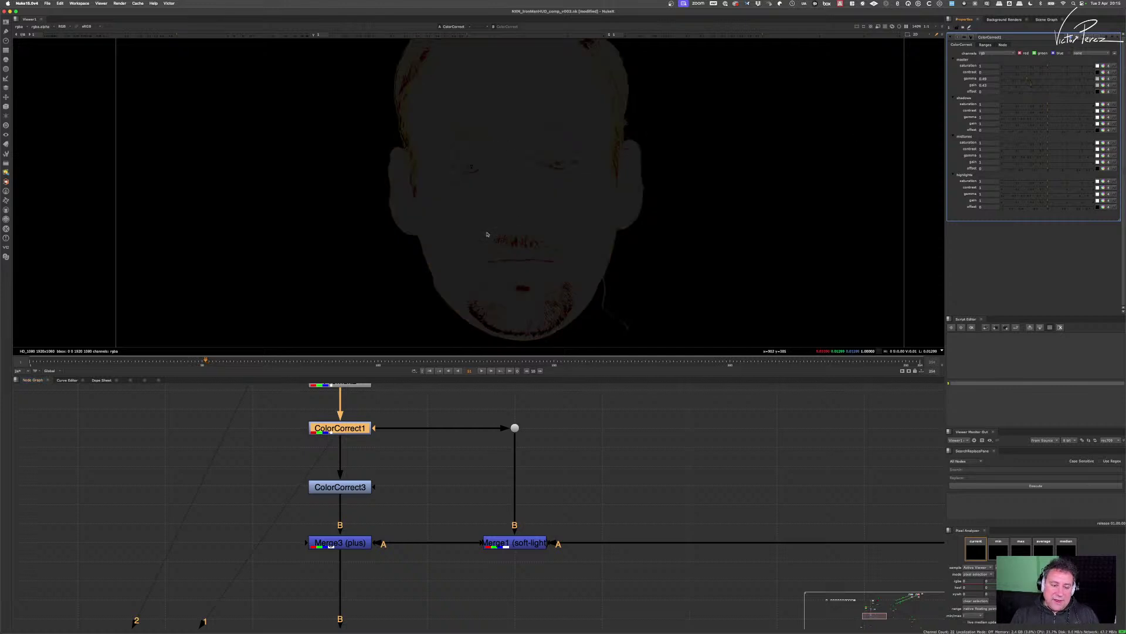
- Try a Grade between ColorCorrect1 and ColorCorrect3, viewing the face with its multiply changed, and delete the Grade
key("g")
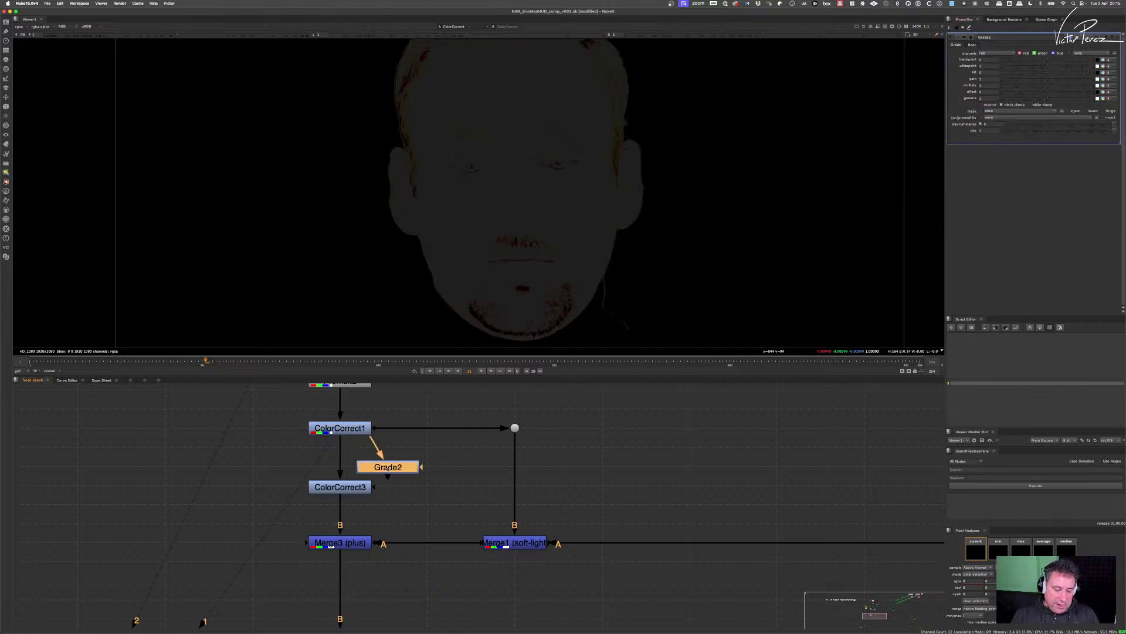
mouse_move(340, 473)
left_mouse_down()
mouse_move(383, 459)
mouse_move(380, 471)
mouse_move(345, 465)
left_mouse_up()
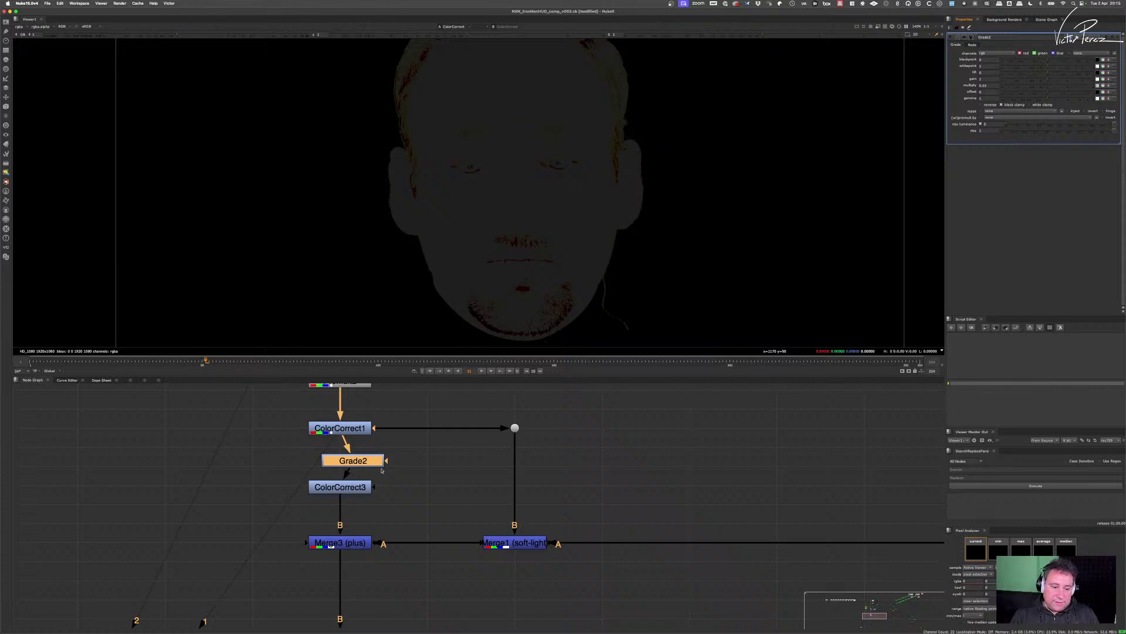
key("1")
left_click_drag(1036, 87, 1094, 87)
scroll(528, 174, "up", 5)
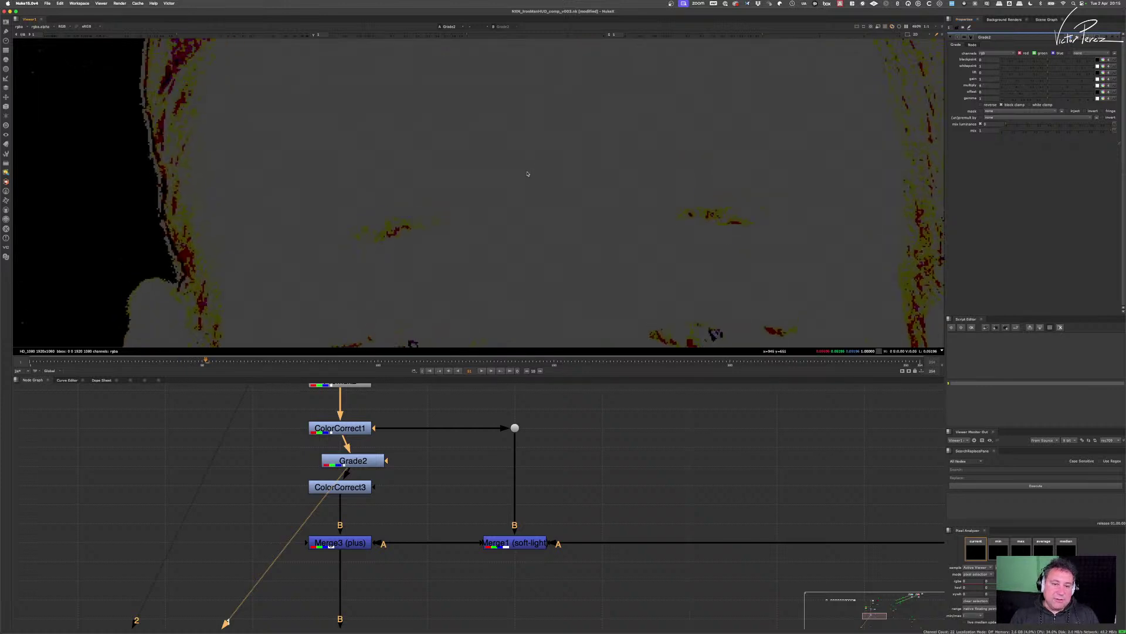
left_click_drag(392, 476, 389, 494)
left_click_drag(355, 478, 342, 479)
left_click_drag(403, 458, 304, 488)
key("Delete")
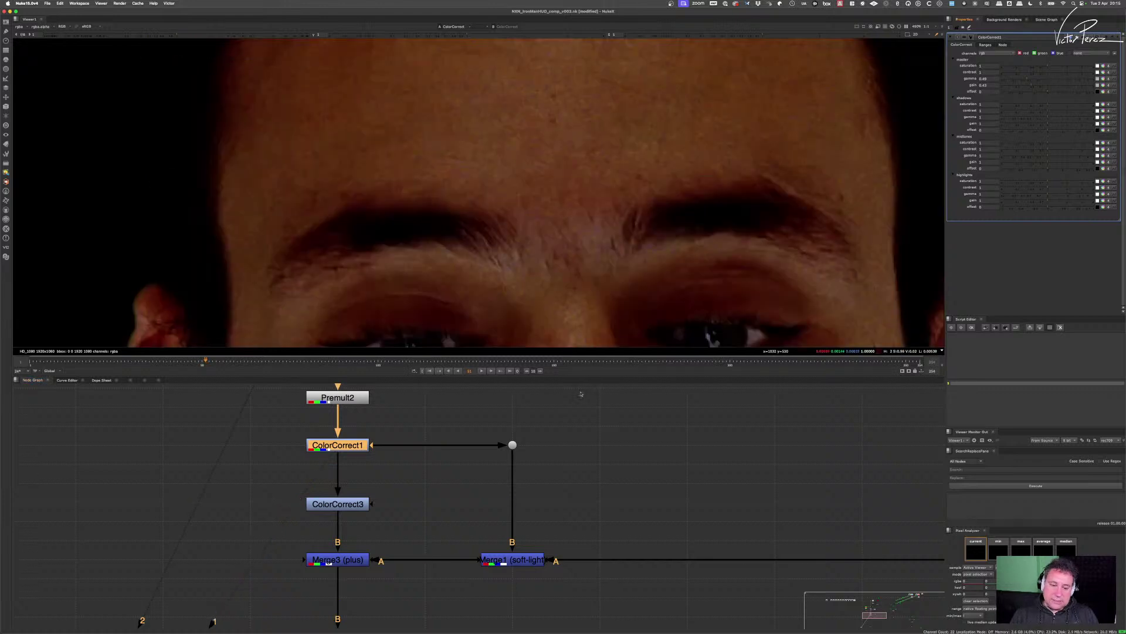
scroll(344, 485, "left", 5)
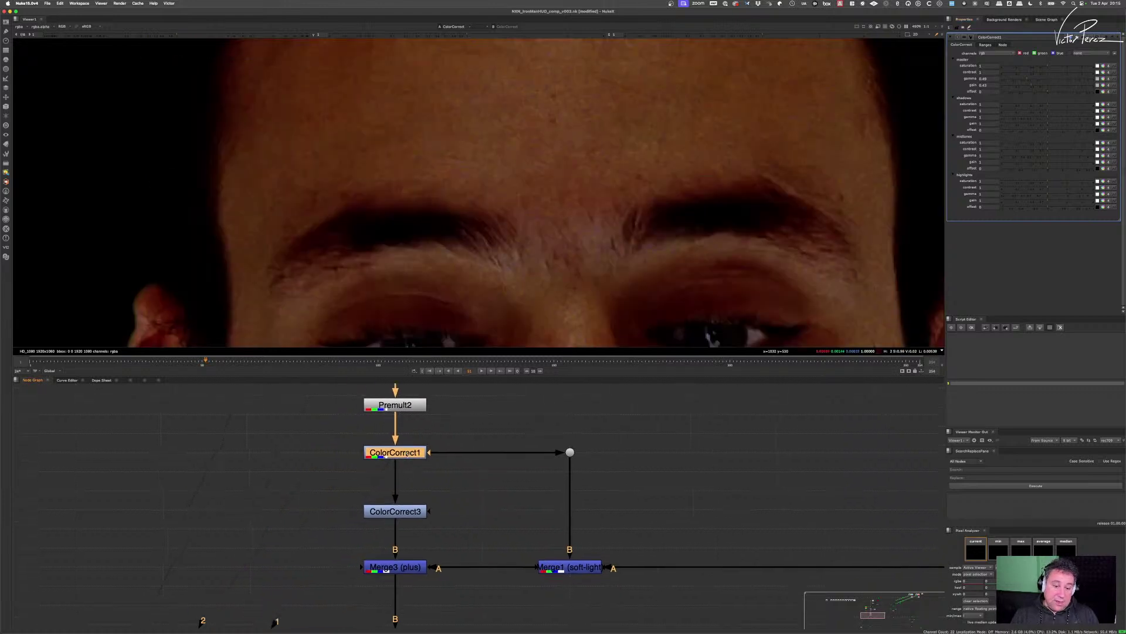
- Try a loose Grade node beside ColorCorrect3 with its black clamp turned off, and delete that Grade
left_click(419, 492)
key("g")
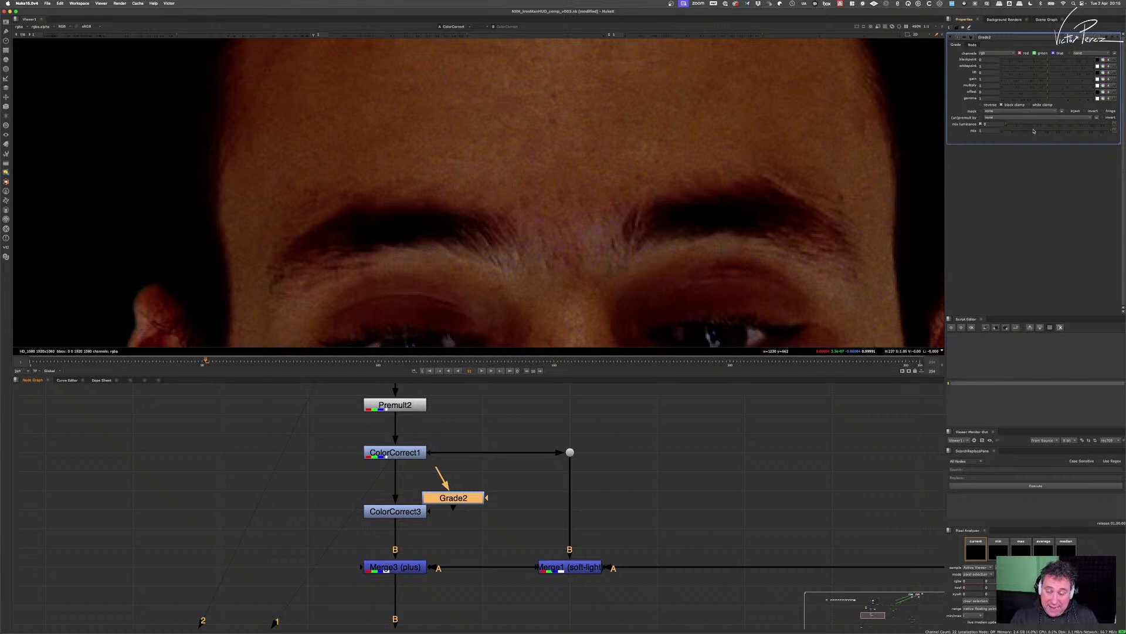
left_click(1006, 105)
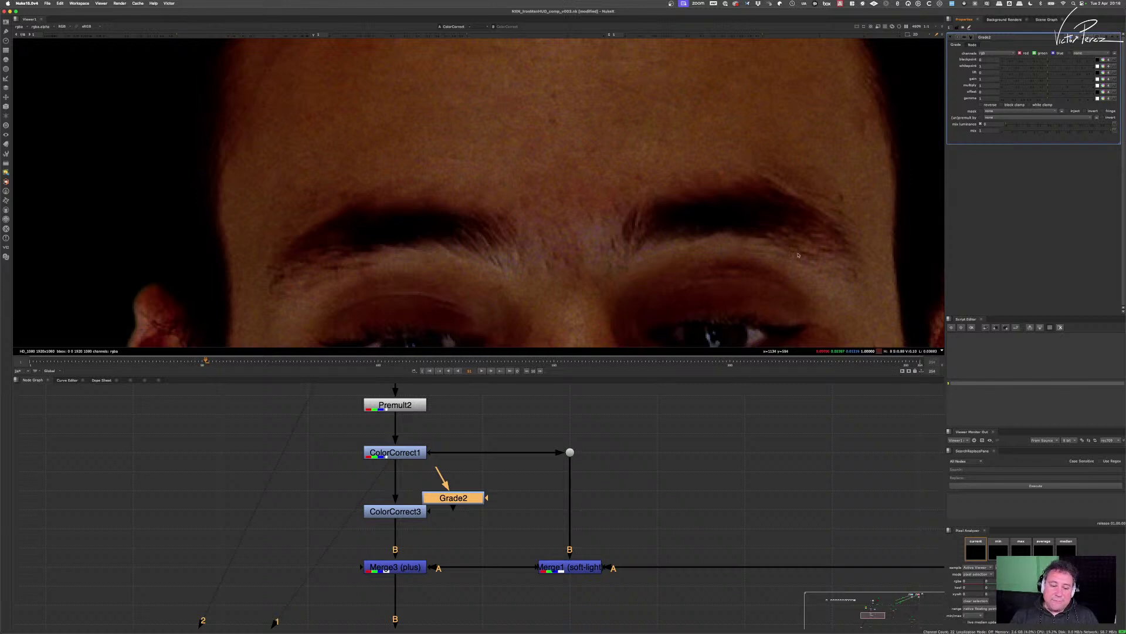
left_click_drag(459, 498, 340, 539)
key("Delete")
- Open ColorCorrect3's properties and view Merge3's output on the face
scroll(572, 296, "down", 5)
scroll(570, 297, "down", 6)
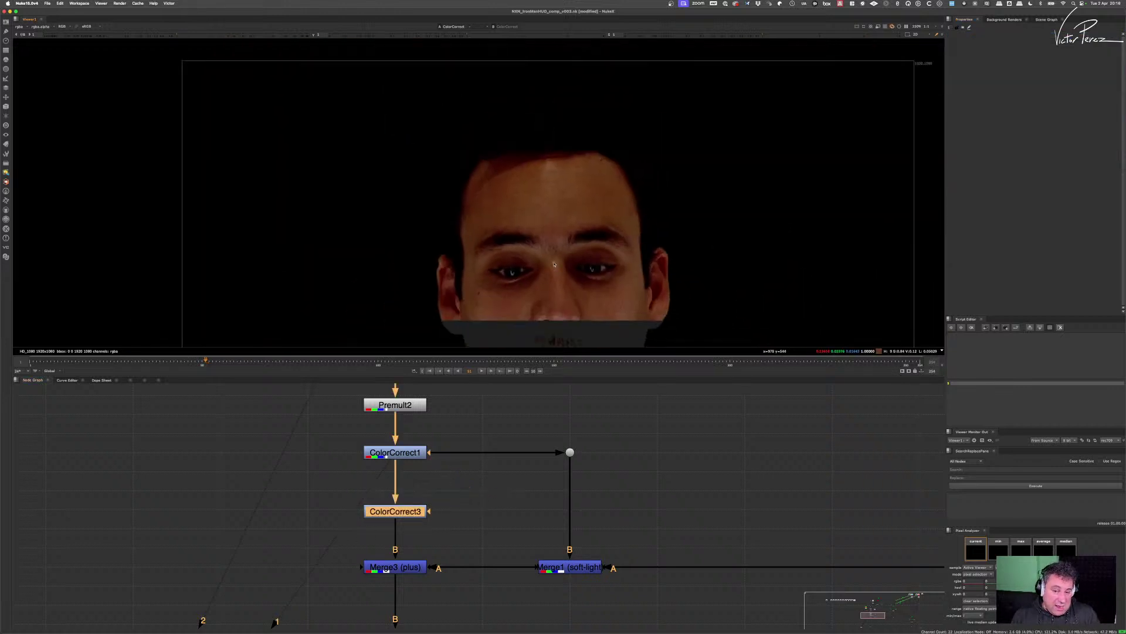
scroll(536, 226, "up", 4)
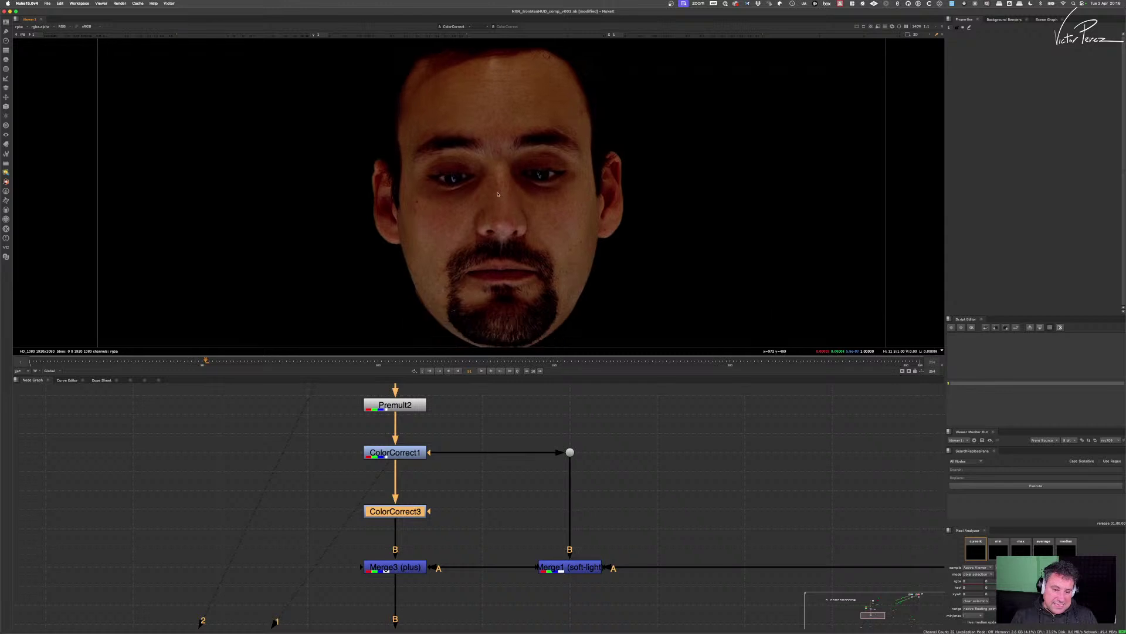
scroll(520, 185, "up", 3)
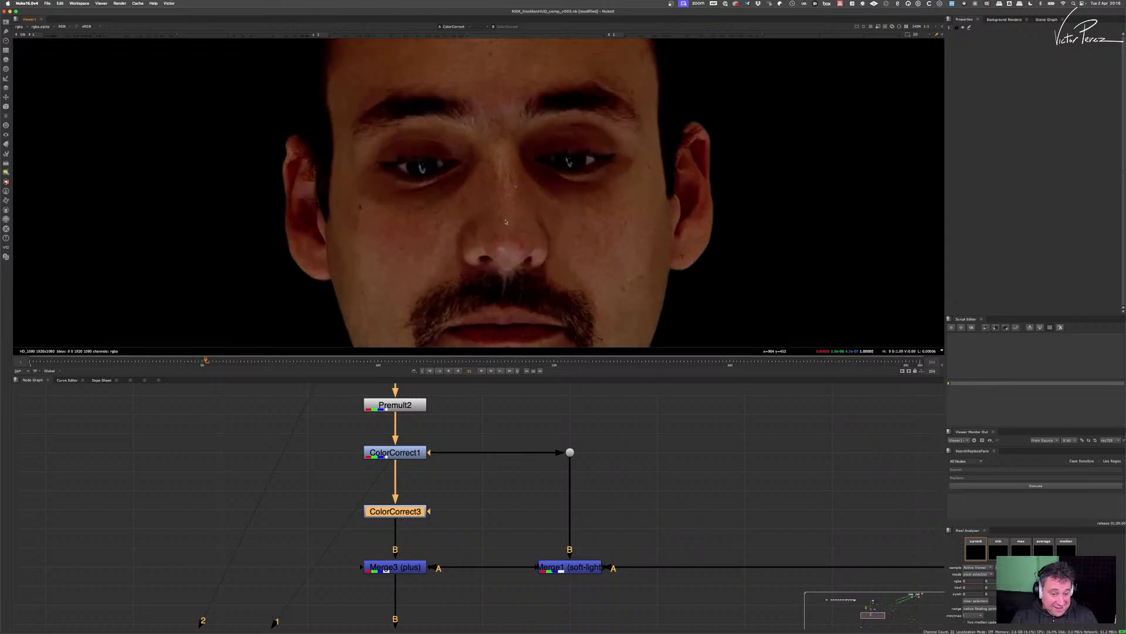
left_click_drag(408, 519, 418, 545)
double_click(406, 518)
scroll(405, 510, "down", 5)
key("1")
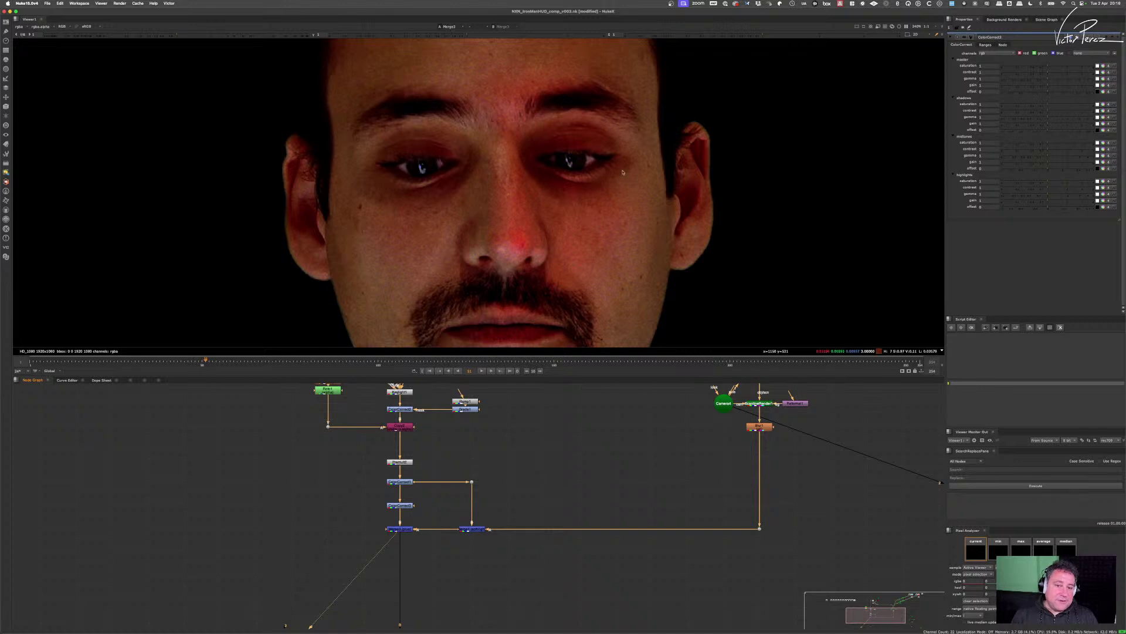
- View the render feeding Merge1's A input and examine the red and teal lighting on the head model
left_click(759, 529)
key("1")
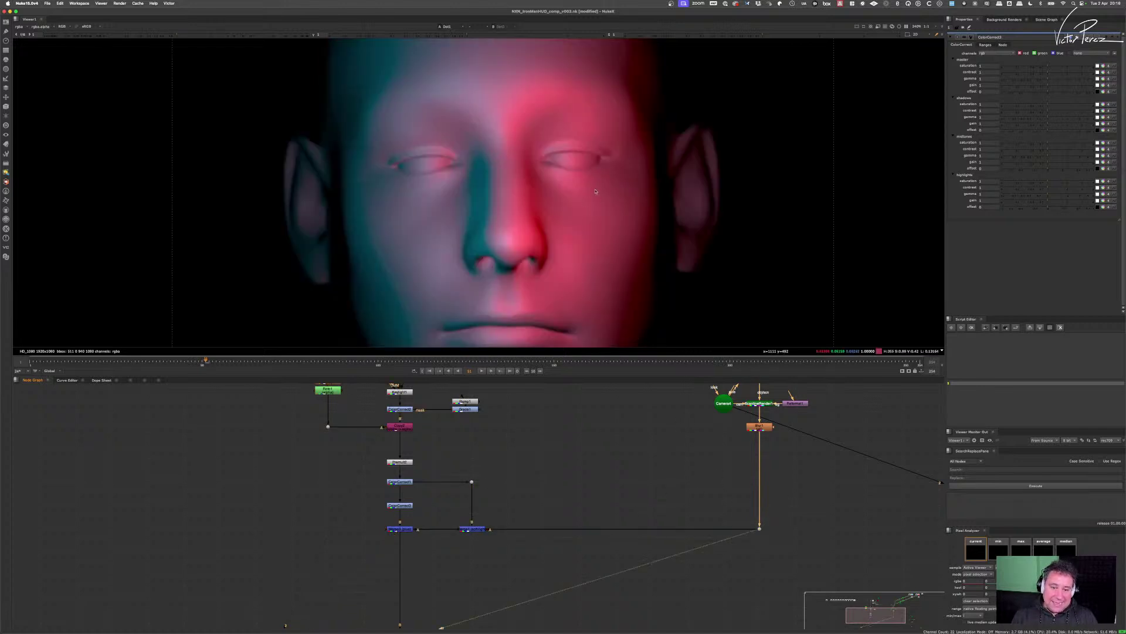
scroll(566, 184, "down", 4)
scroll(567, 184, "up", 2)
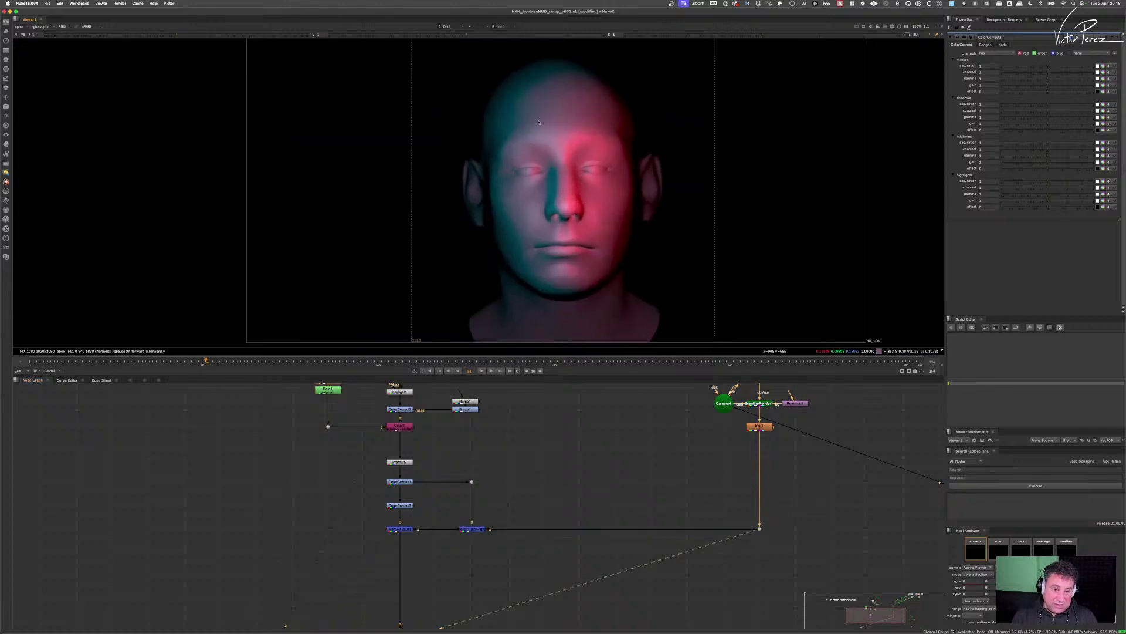
scroll(539, 122, "up", 3)
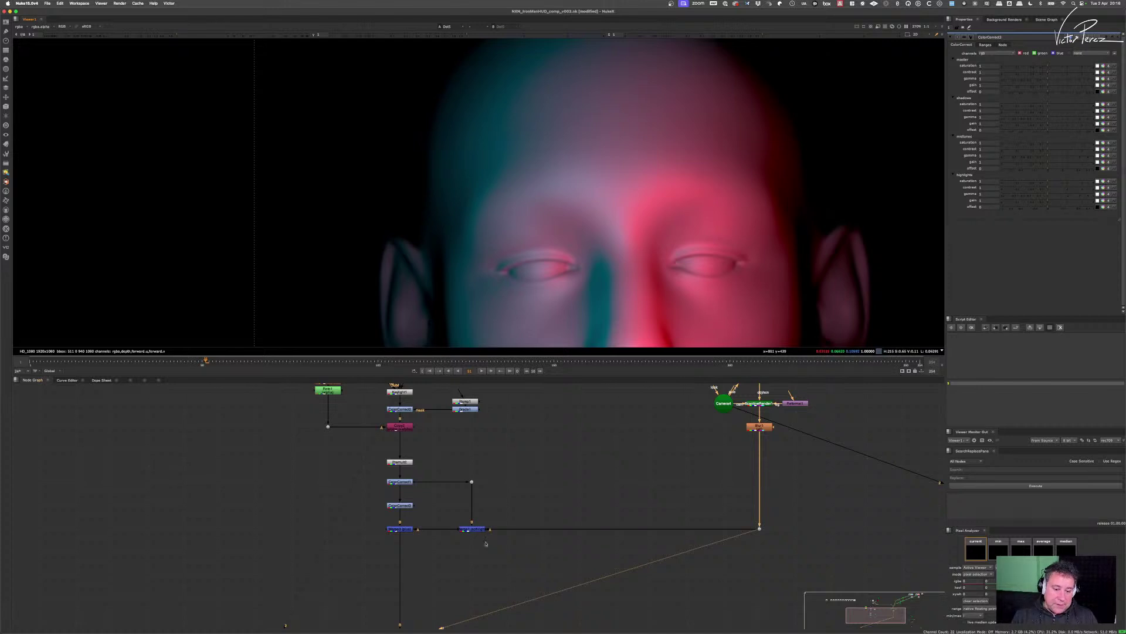
scroll(486, 544, "up", 5)
- View Merge3's output while lowering ColorCorrect3's master contrast to about 0.34 and its master gain to nearly 0
left_click(455, 540)
key("1")
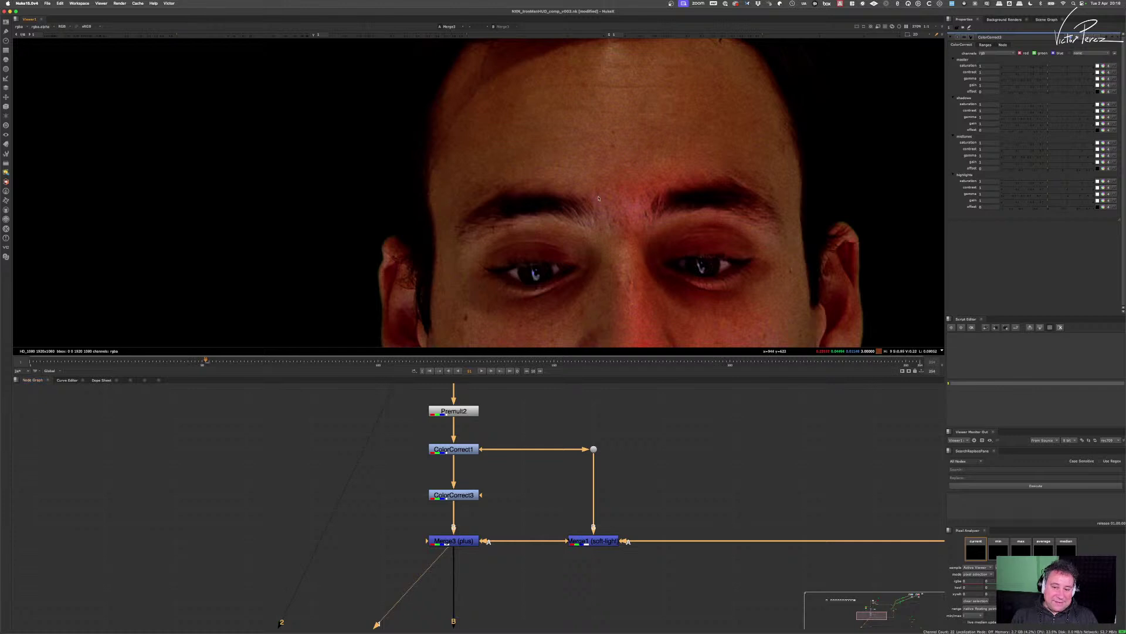
scroll(542, 195, "down", 4)
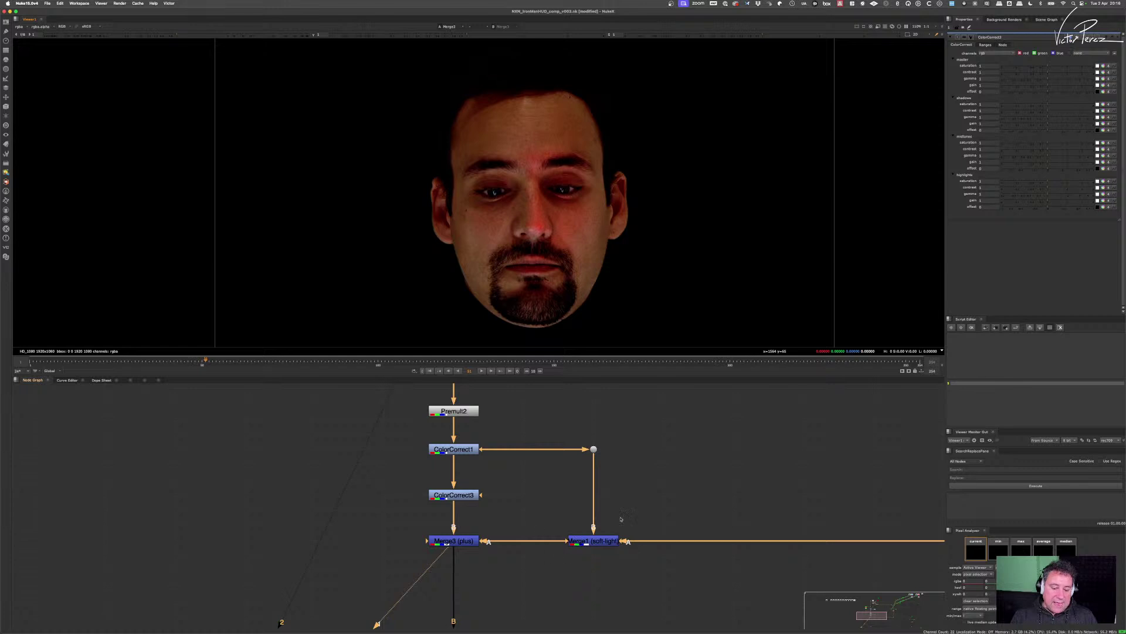
left_click(1030, 72)
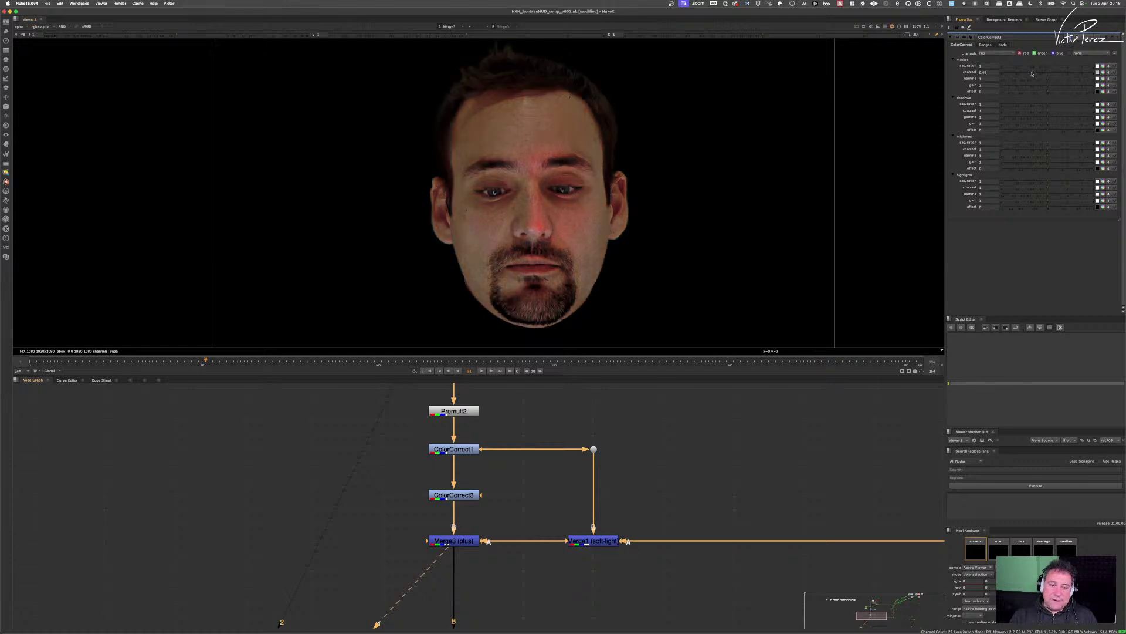
mouse_move(1028, 72)
left_mouse_down()
mouse_move(944, 74)
mouse_move(1025, 80)
left_mouse_up()
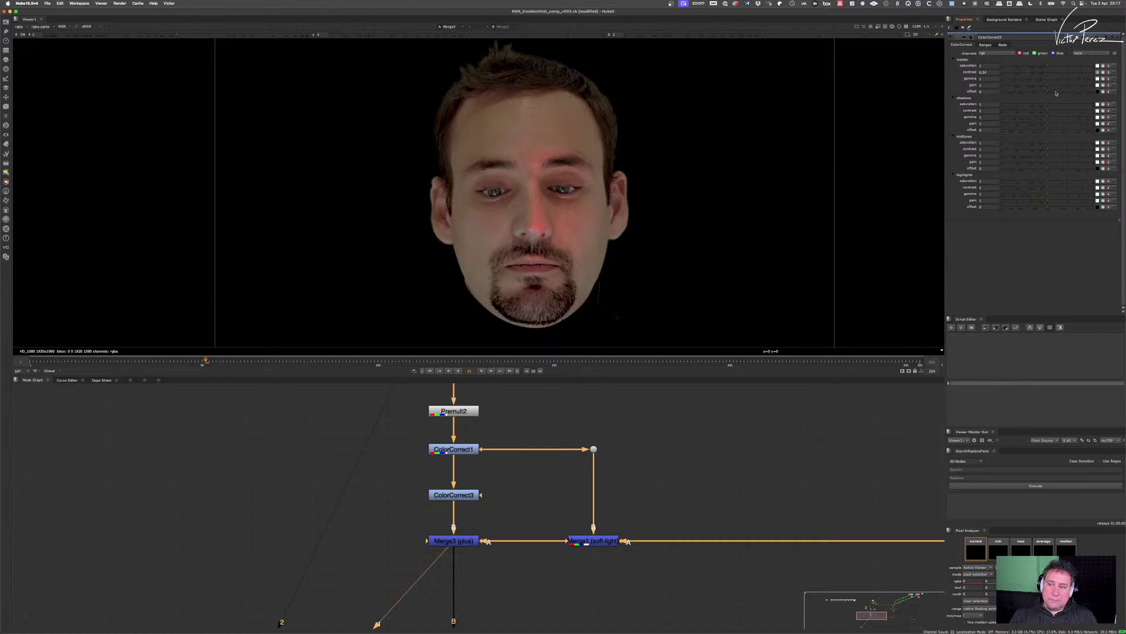
left_click_drag(1047, 86, 1005, 84)
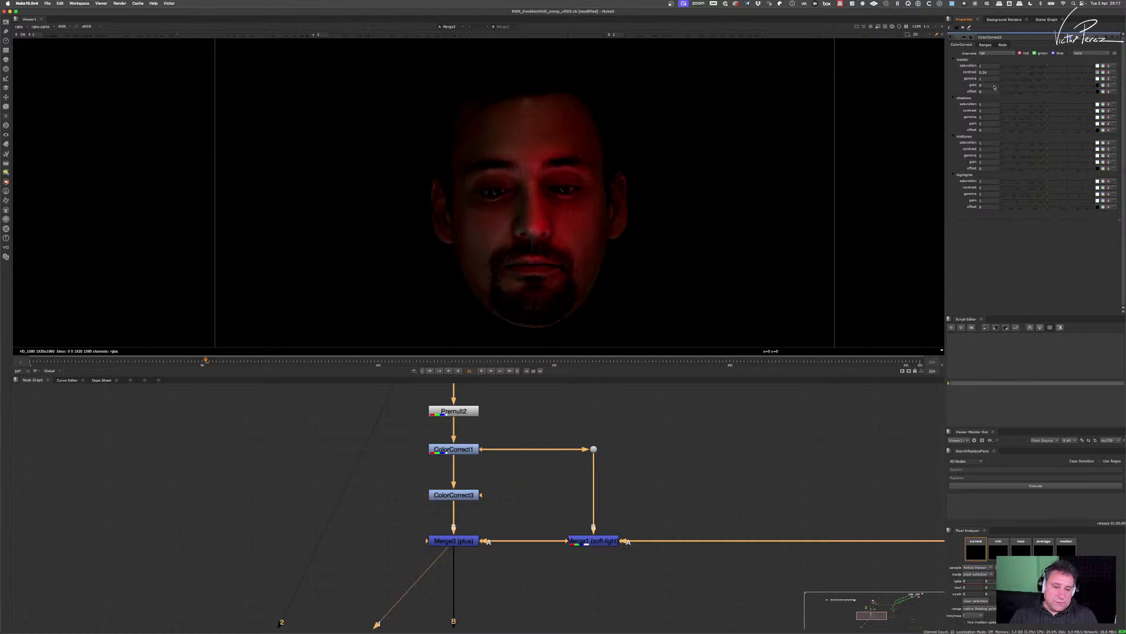
left_click_drag(994, 87, 1009, 91)
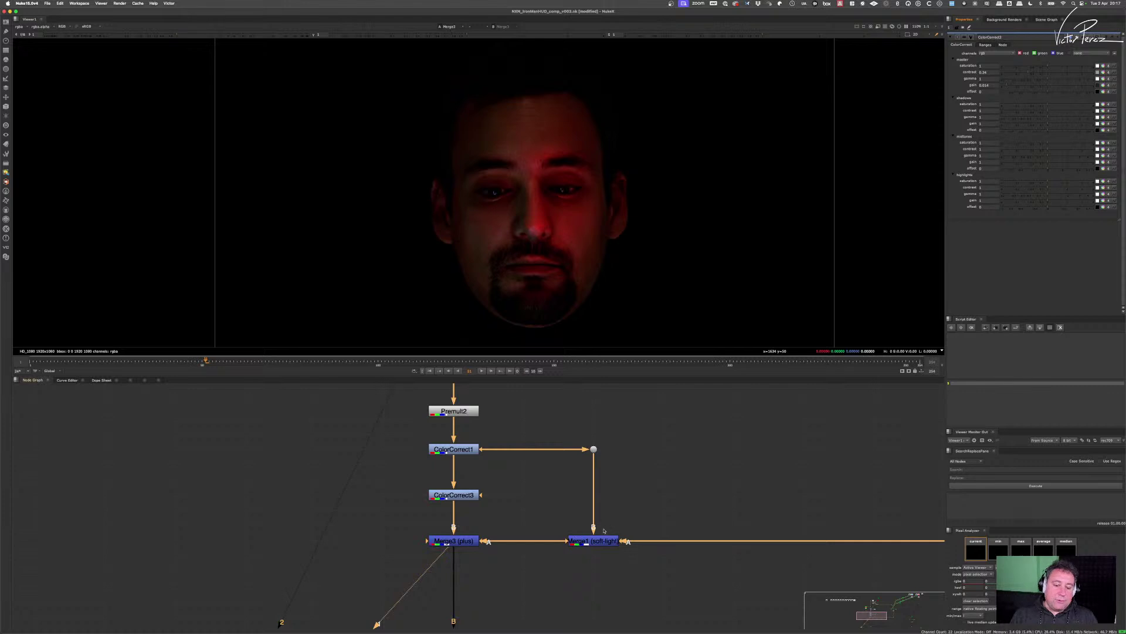
- Compare the outputs of Merge1 and Merge3 by switching the viewer between them, ending on Merge3
left_click(578, 542)
key("1")
left_click(451, 540)
key("1")
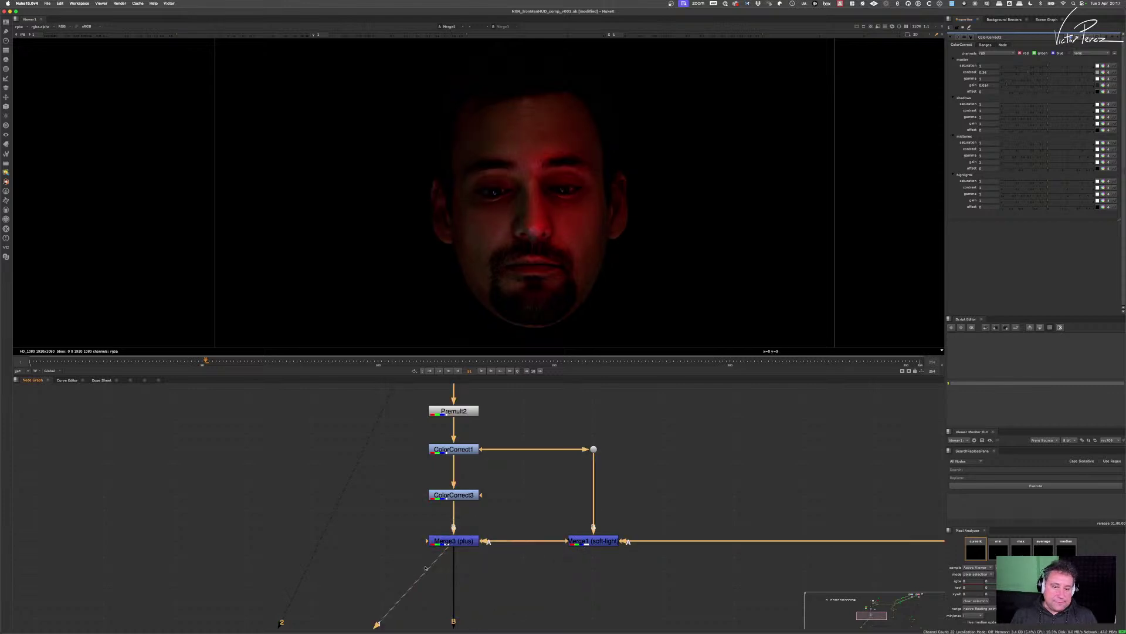
left_click(587, 541)
key("1")
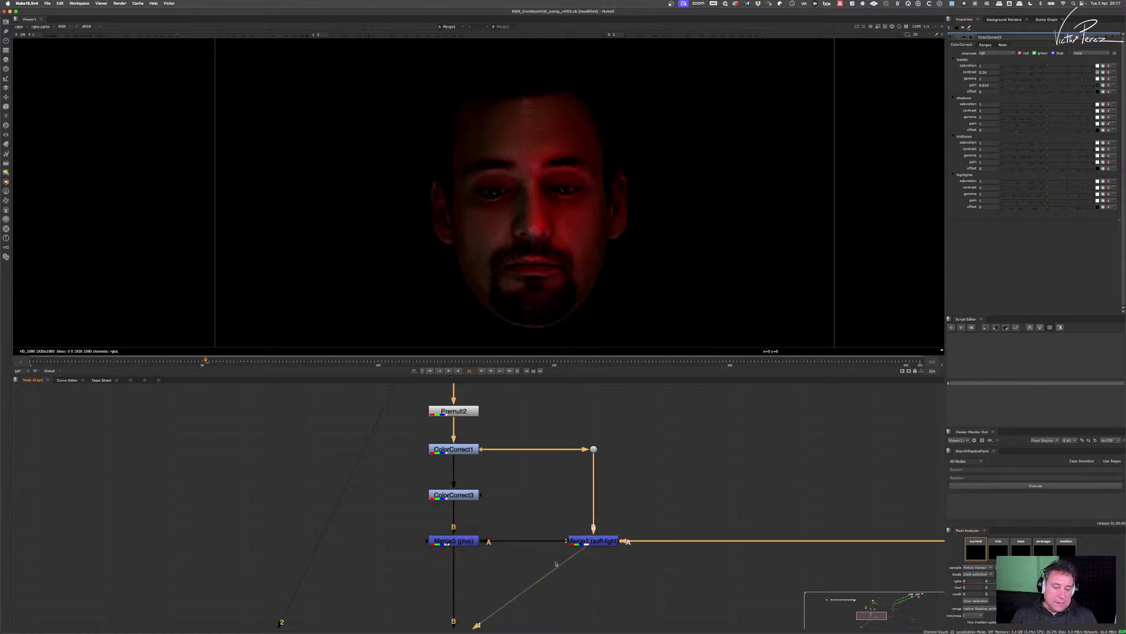
left_click(464, 542)
key("1")
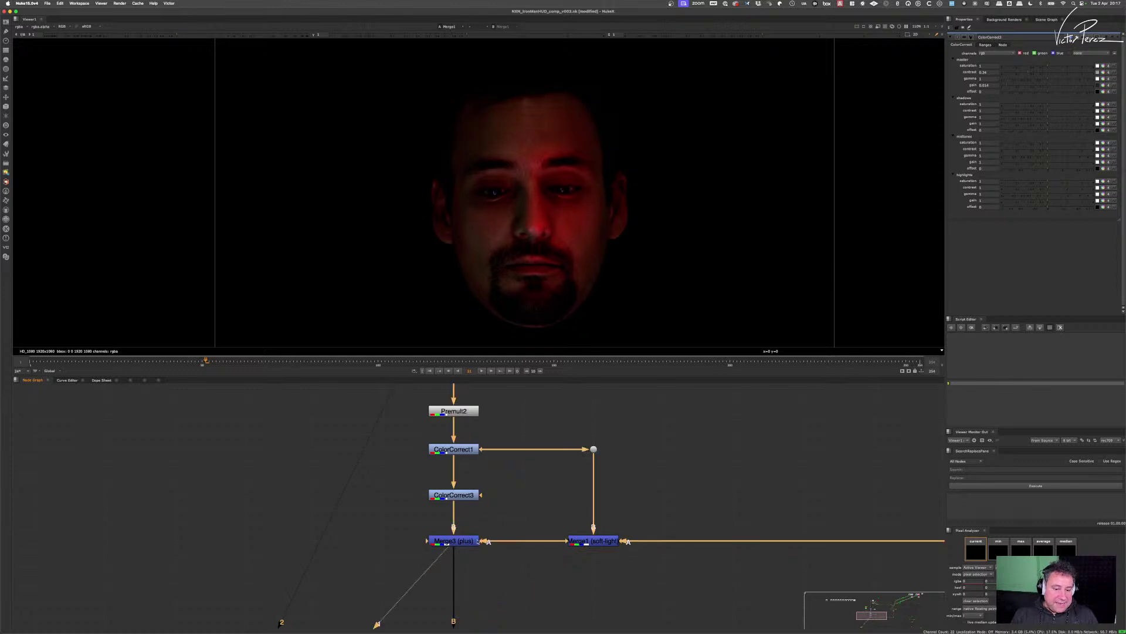
- Raise ColorCorrect3's master gain slightly above 0 and view Merge1's output for comparison
left_click(461, 496)
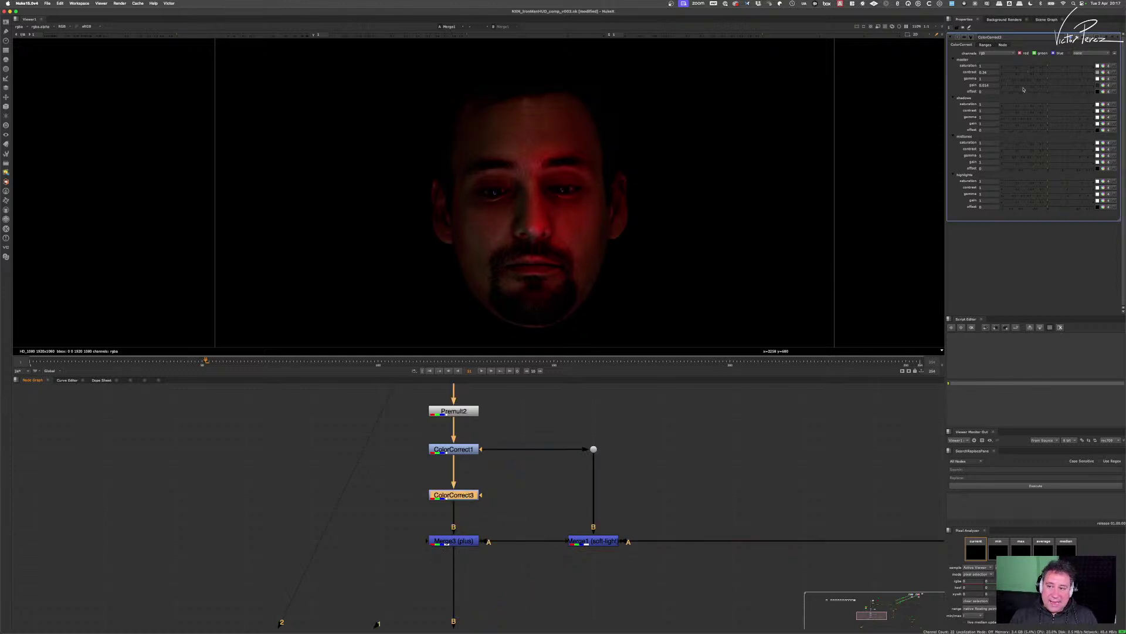
left_click_drag(1009, 85, 1019, 86)
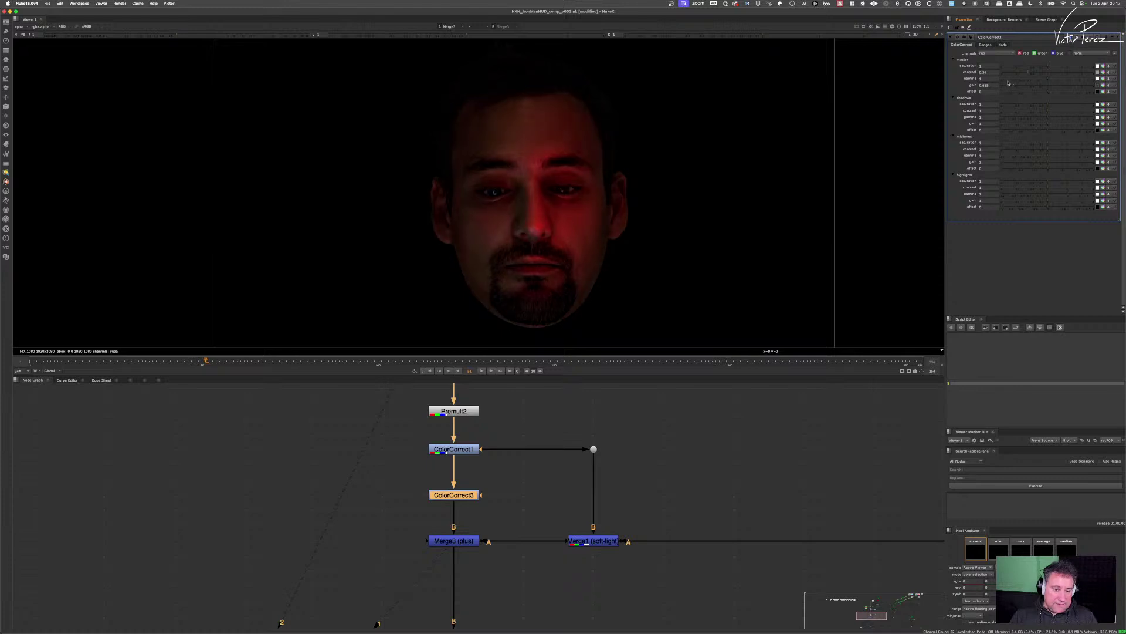
left_click_drag(1009, 83, 1012, 84)
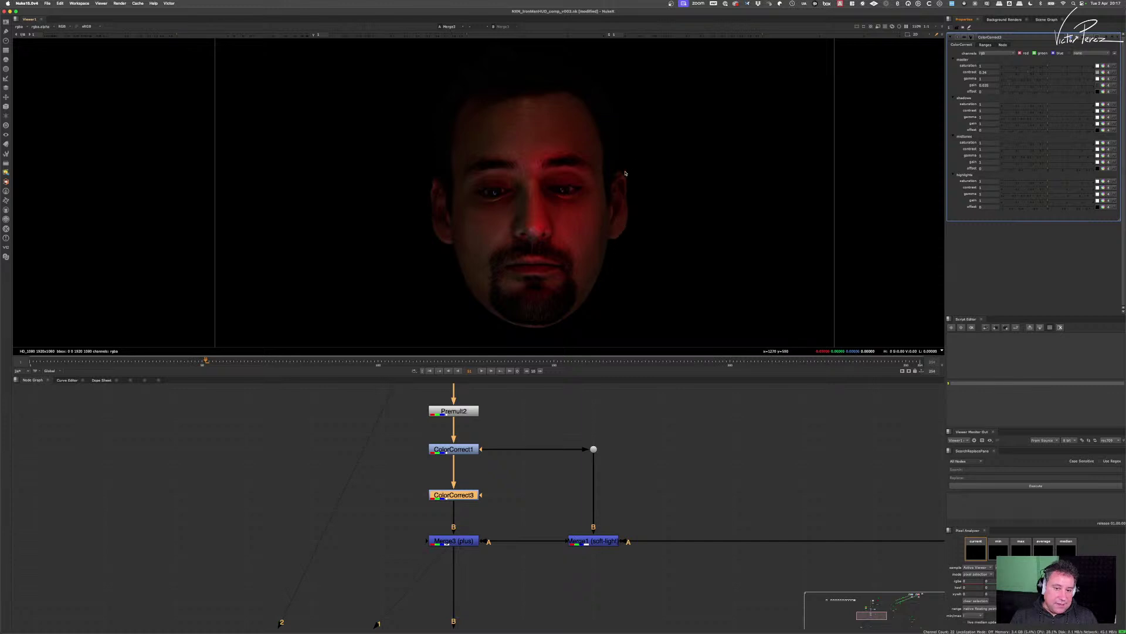
left_click(592, 540)
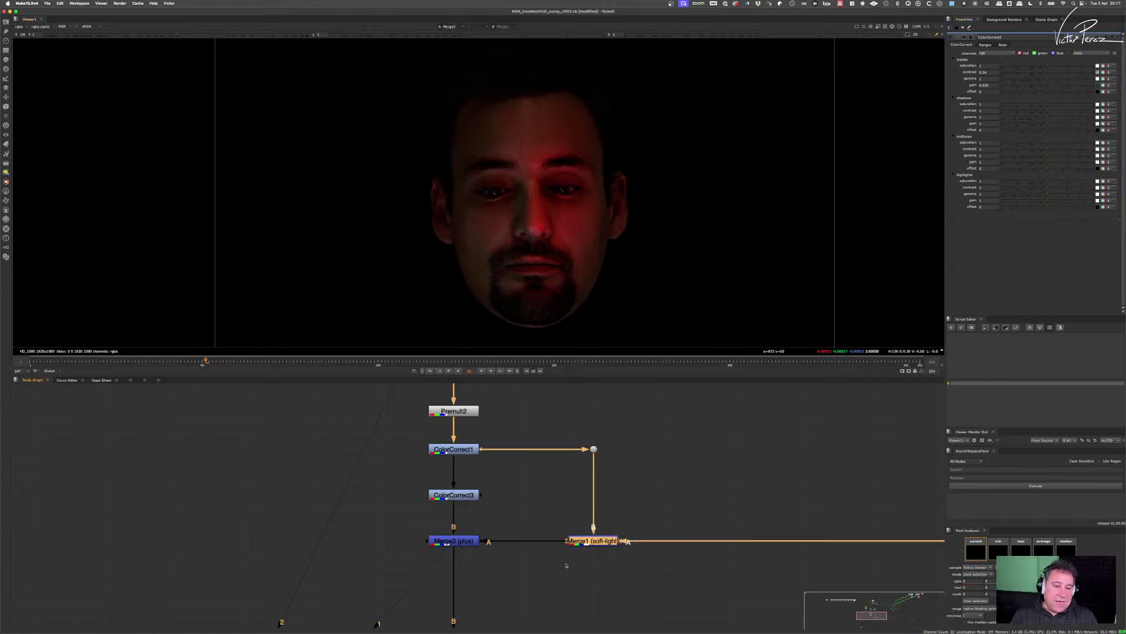
key("1")
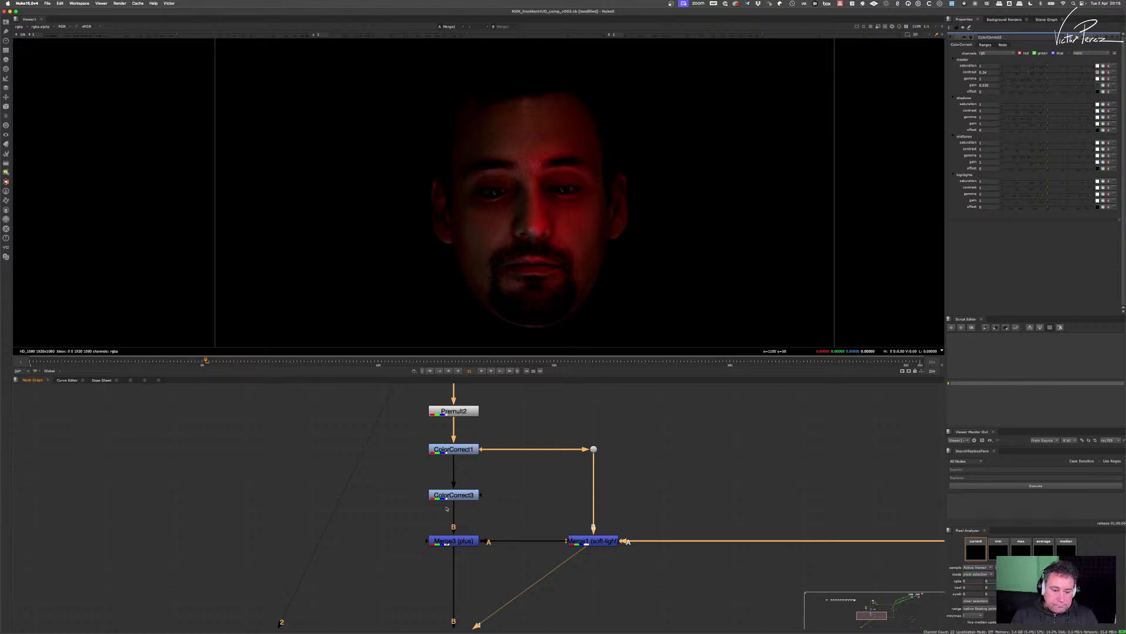
- Disable and re-enable Merge3 while Merge1's output is in the viewer
scroll(462, 514, "up", 3)
left_click_drag(528, 466, 414, 522)
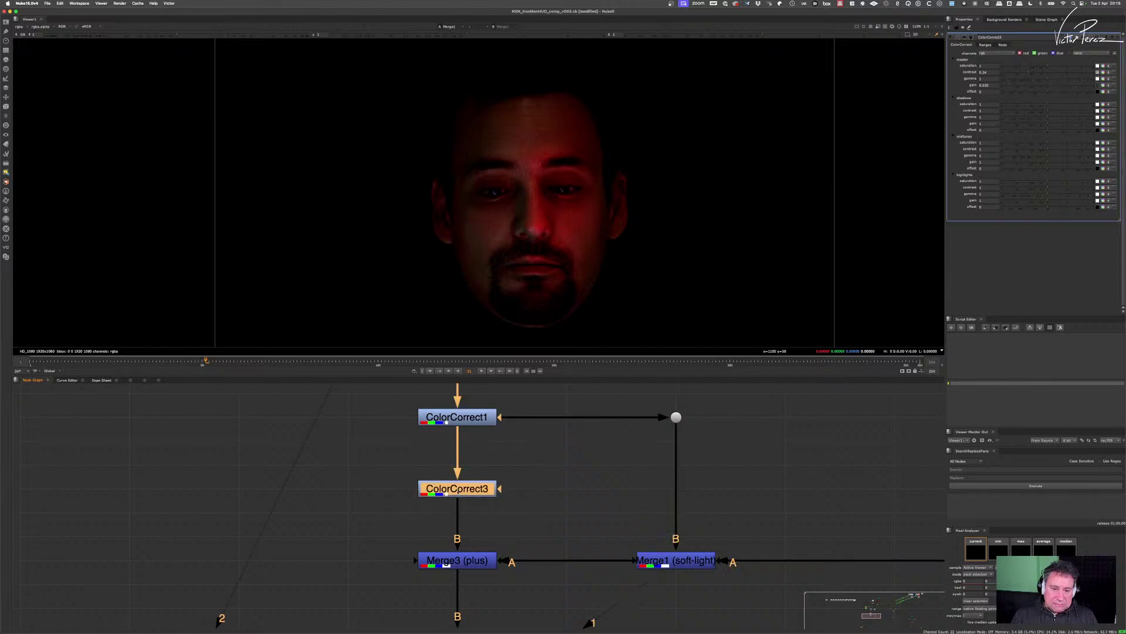
left_click_drag(517, 458, 495, 496)
key("d")
key("d")
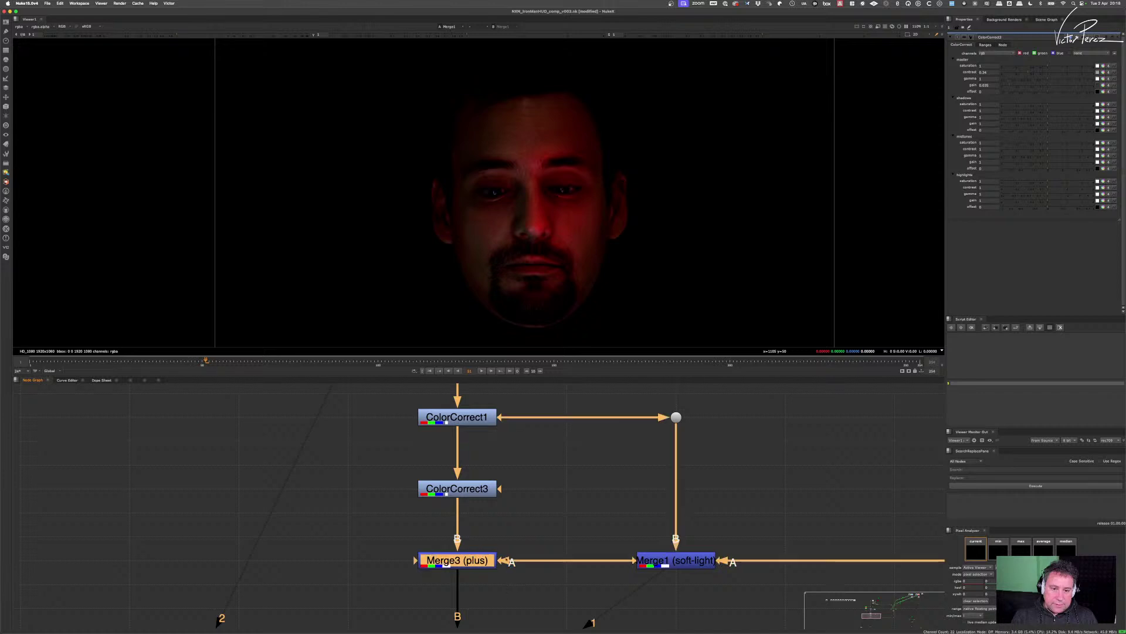
- Raise ColorCorrect3's master gain a little further and check Merge3's output with the merge disabled and re-enabled
left_click(478, 488)
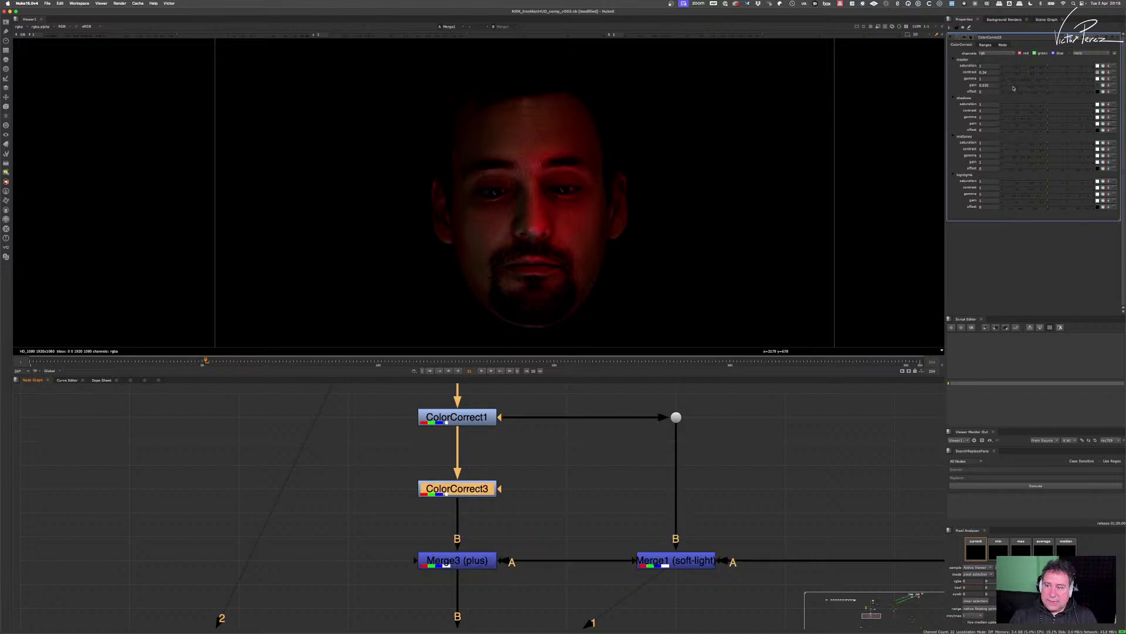
left_click_drag(1013, 88, 1023, 86)
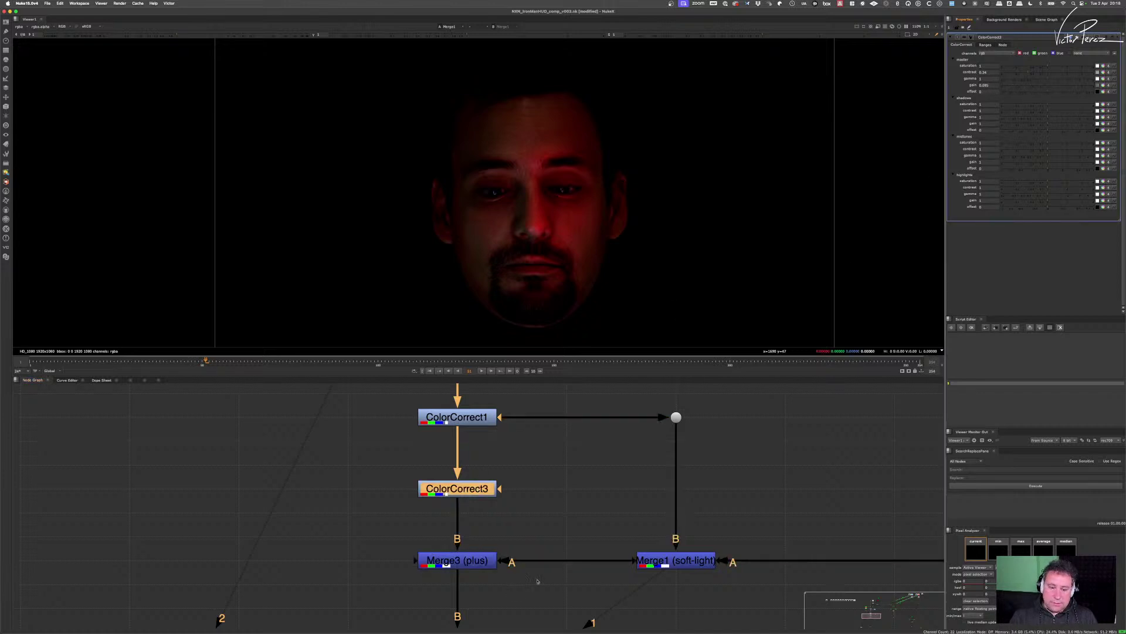
left_click_drag(390, 603, 505, 534)
key("1")
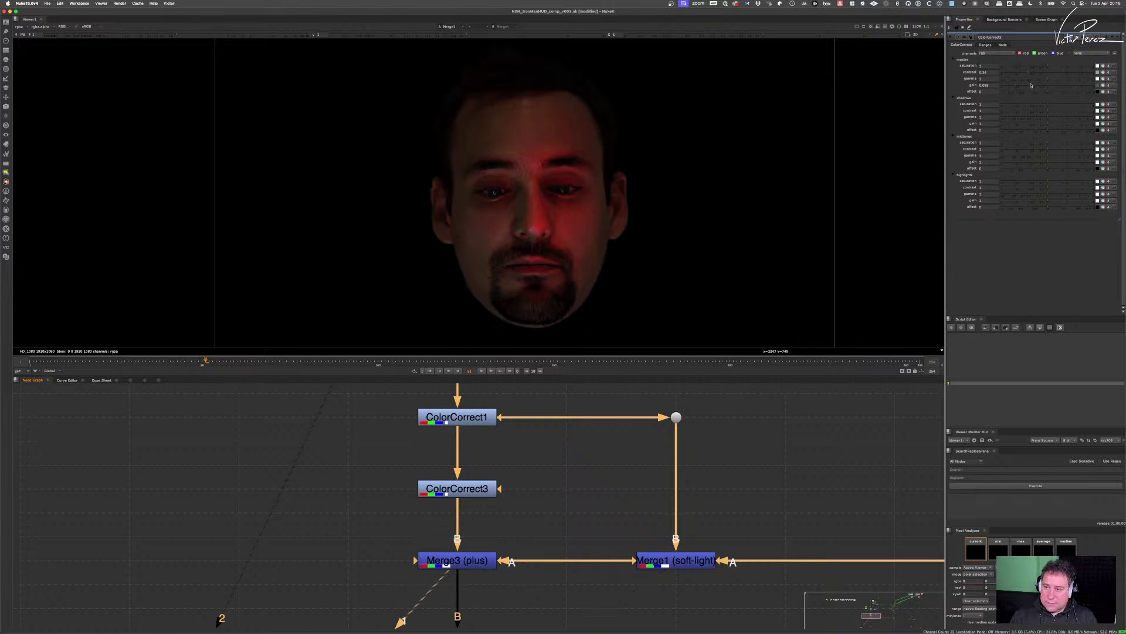
key("d")
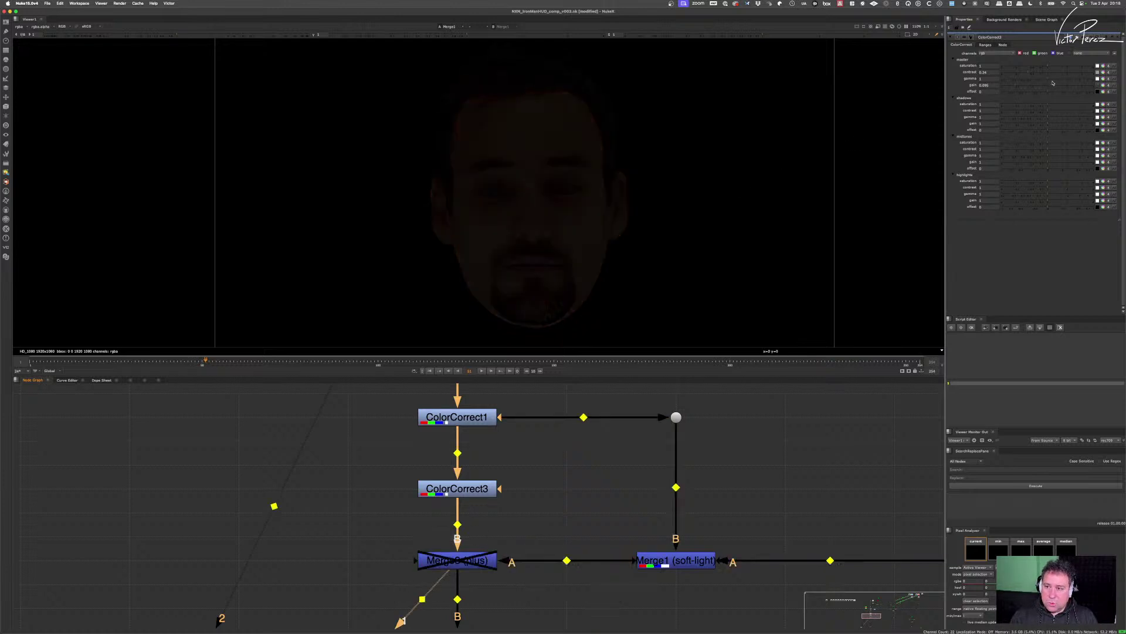
key("d")
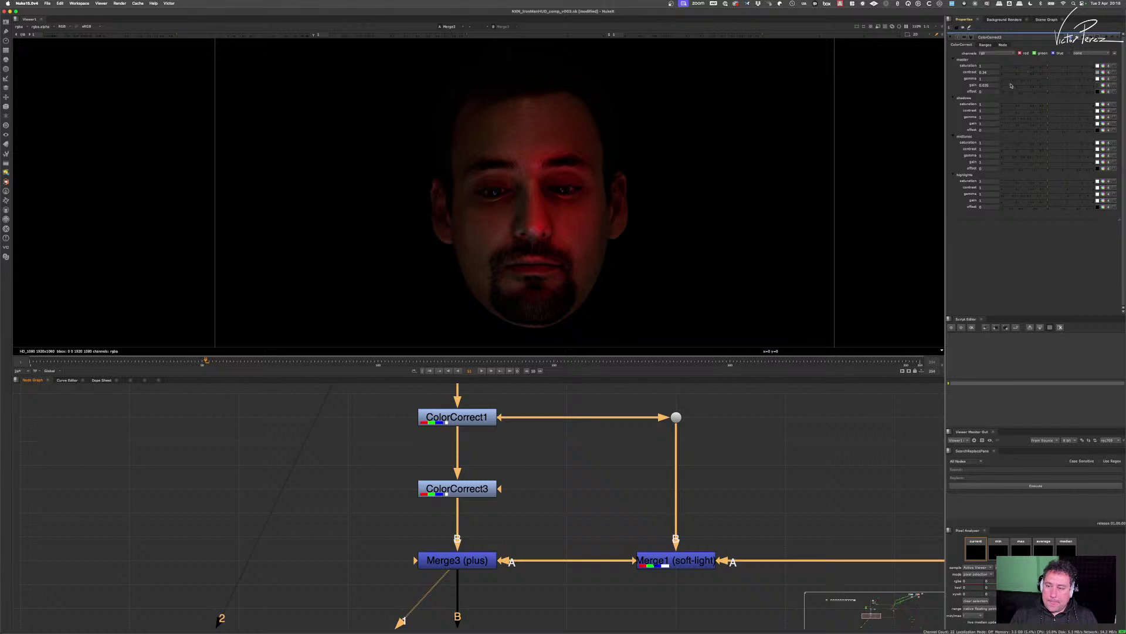
- Lower ColorCorrect3's master contrast to about 0.21 and fine-tune its master gamma on the base face
scroll(1011, 86, "up", 1)
scroll(1026, 72, "down", 9)
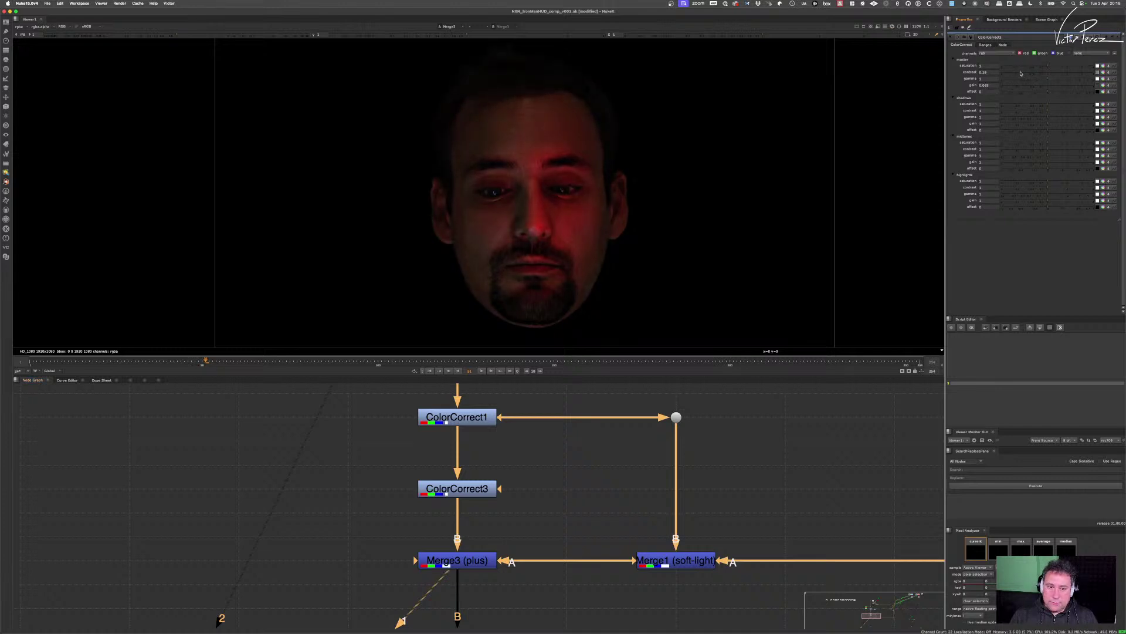
scroll(1024, 73, "down", 3)
scroll(1023, 74, "down", 2)
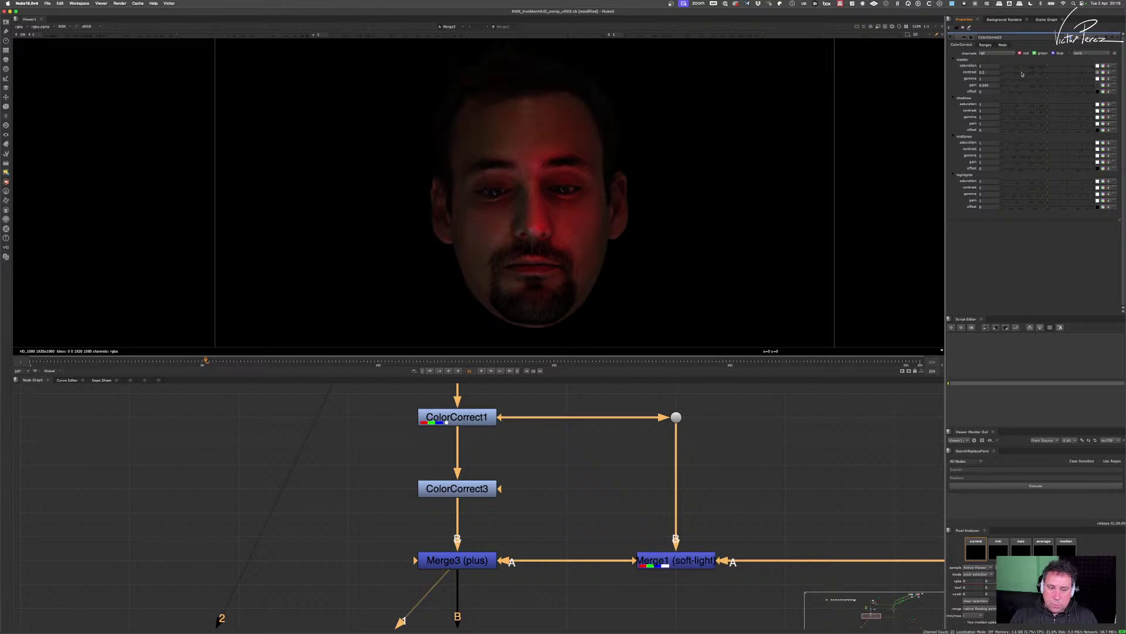
scroll(1044, 81, "down", 4)
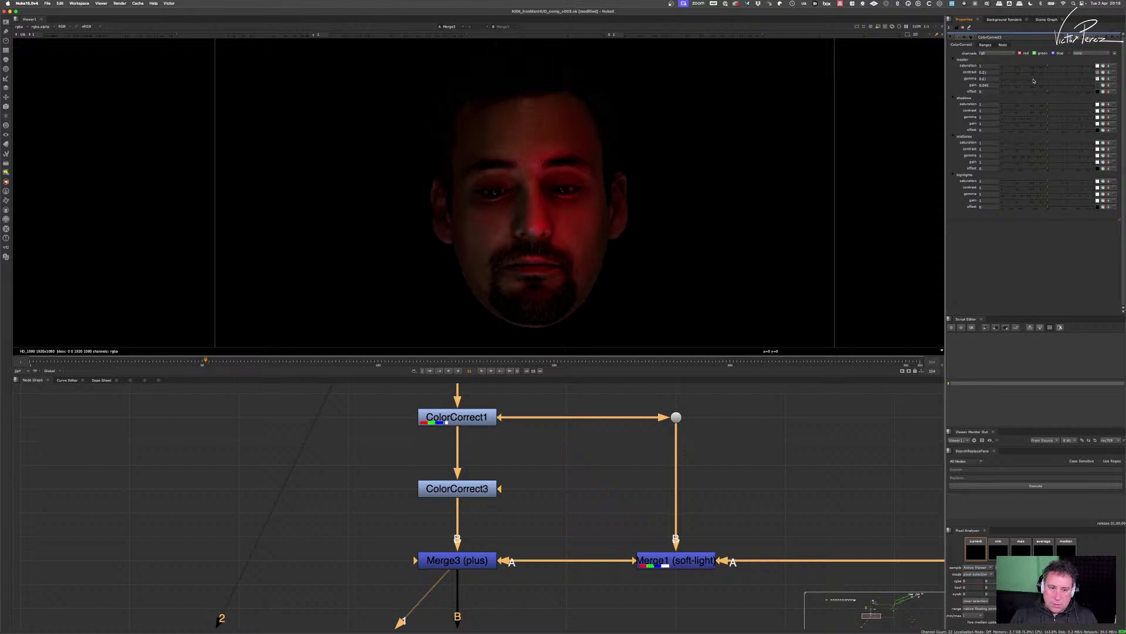
scroll(1046, 83, "up", 7)
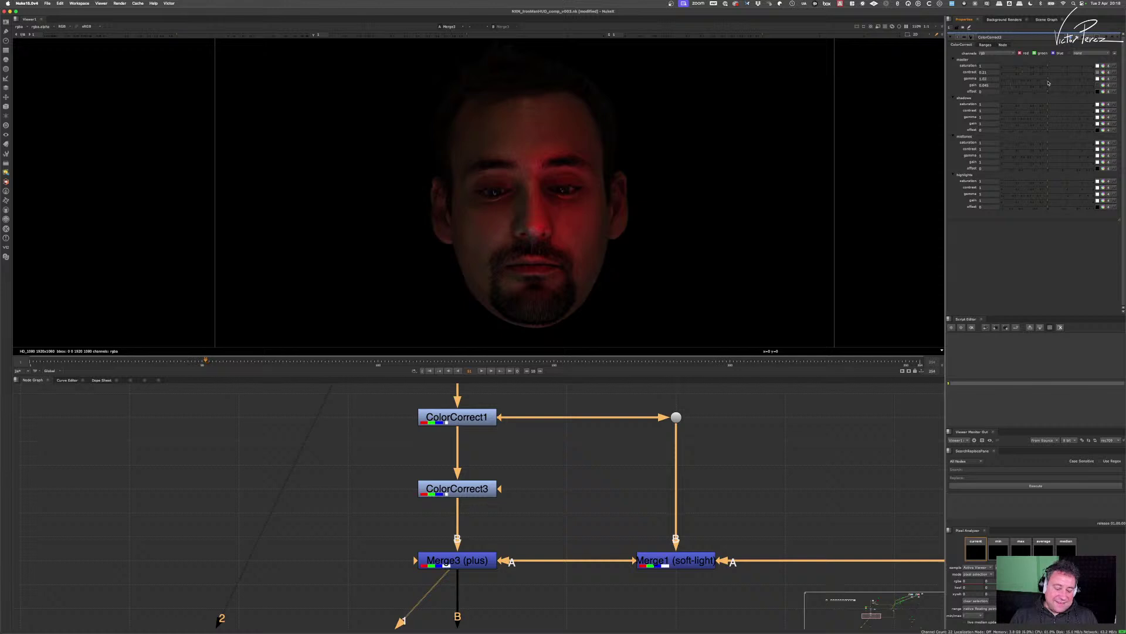
scroll(1050, 83, "up", 10)
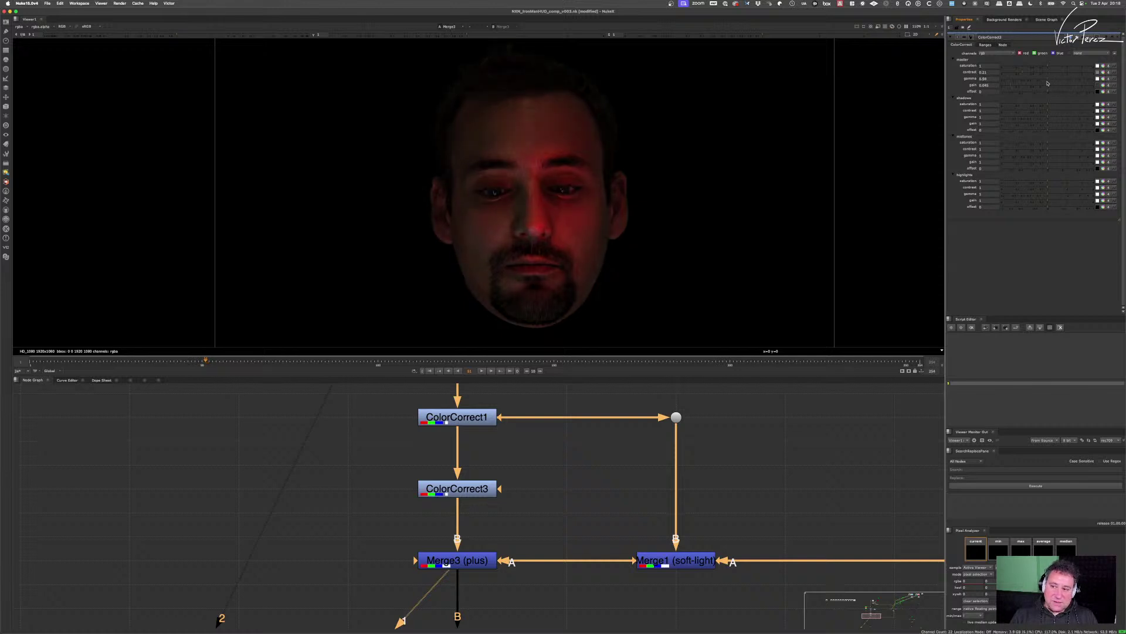
- Raise ColorCorrect3's master gamma above 1 to about 1.26 for the base face
scroll(1053, 83, "down", 10)
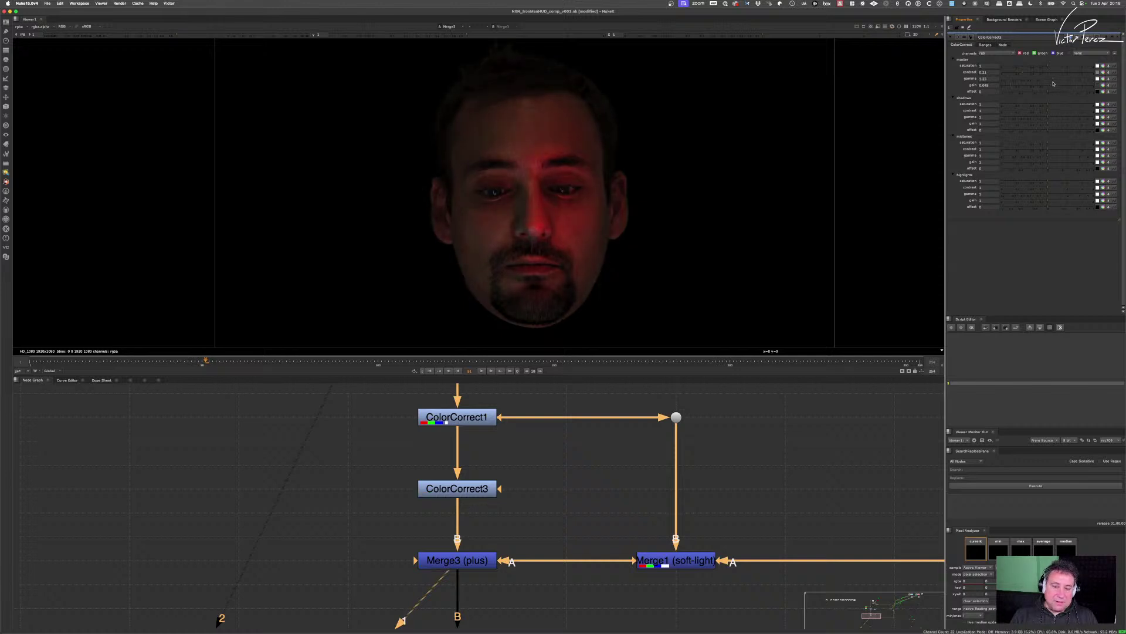
scroll(1053, 83, "down", 3)
scroll(1051, 82, "down", 5)
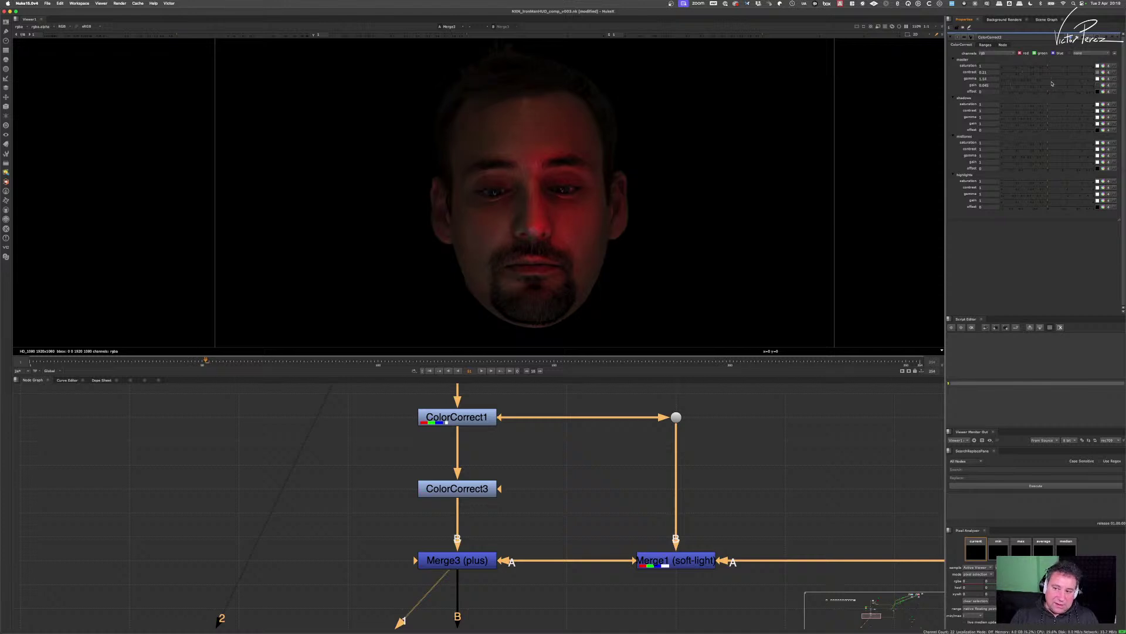
scroll(1053, 84, "up", 2)
scroll(1053, 84, "up", 2)
scroll(1054, 83, "up", 2)
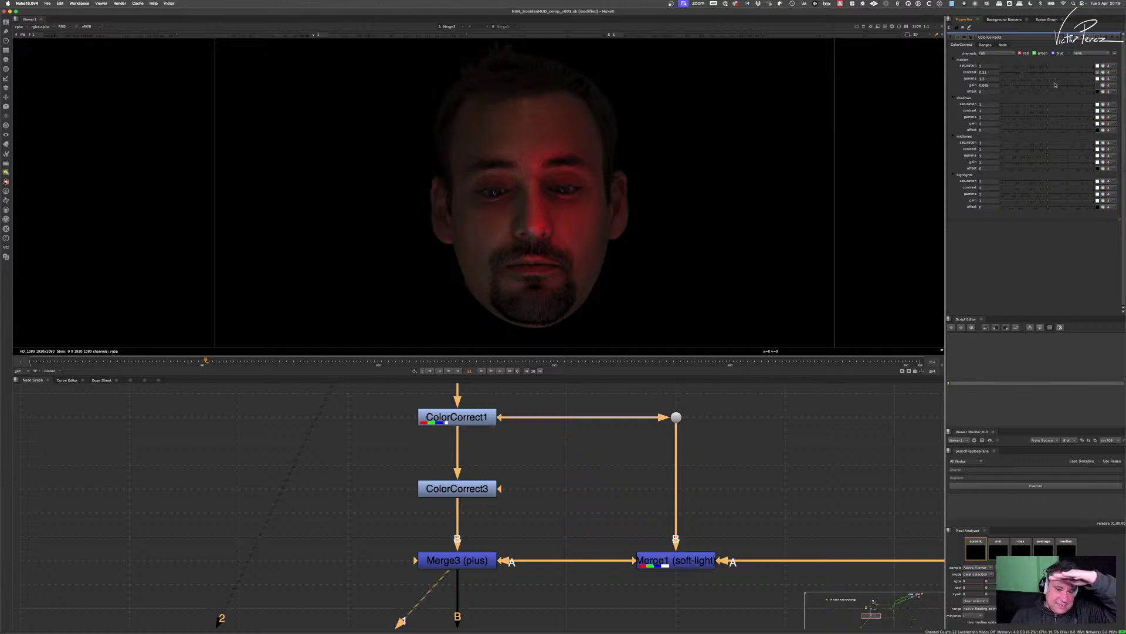
scroll(1055, 85, "up", 2)
scroll(1053, 86, "up", 2)
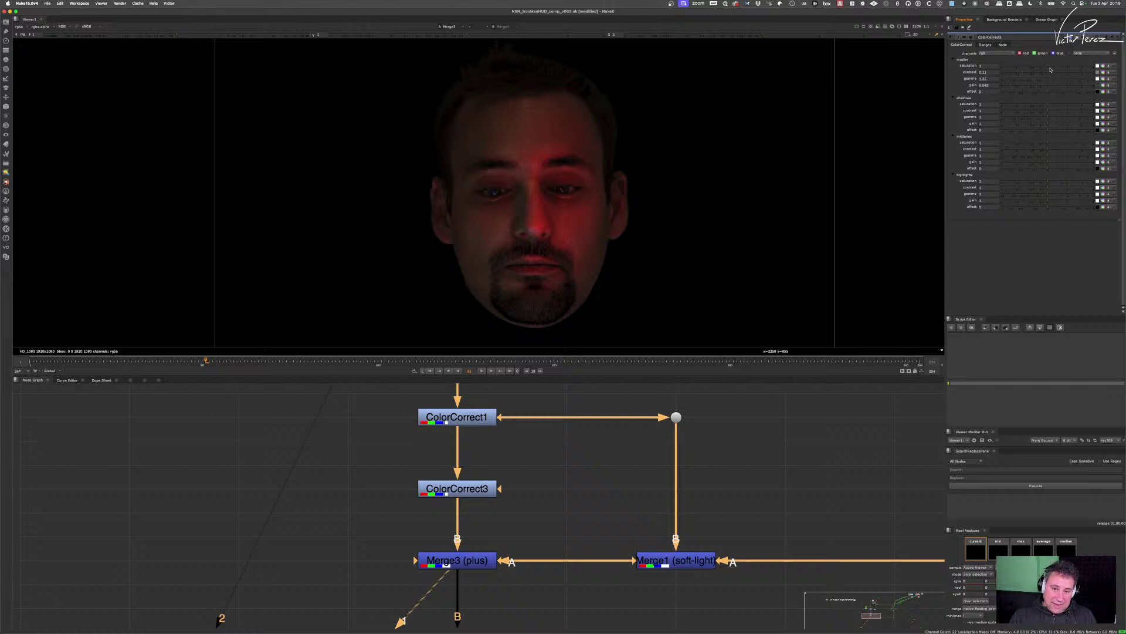
- Examine the lit and shadowed sides of the face, the eyes and the ears closely in Merge3's output
left_click_drag(467, 177, 465, 206)
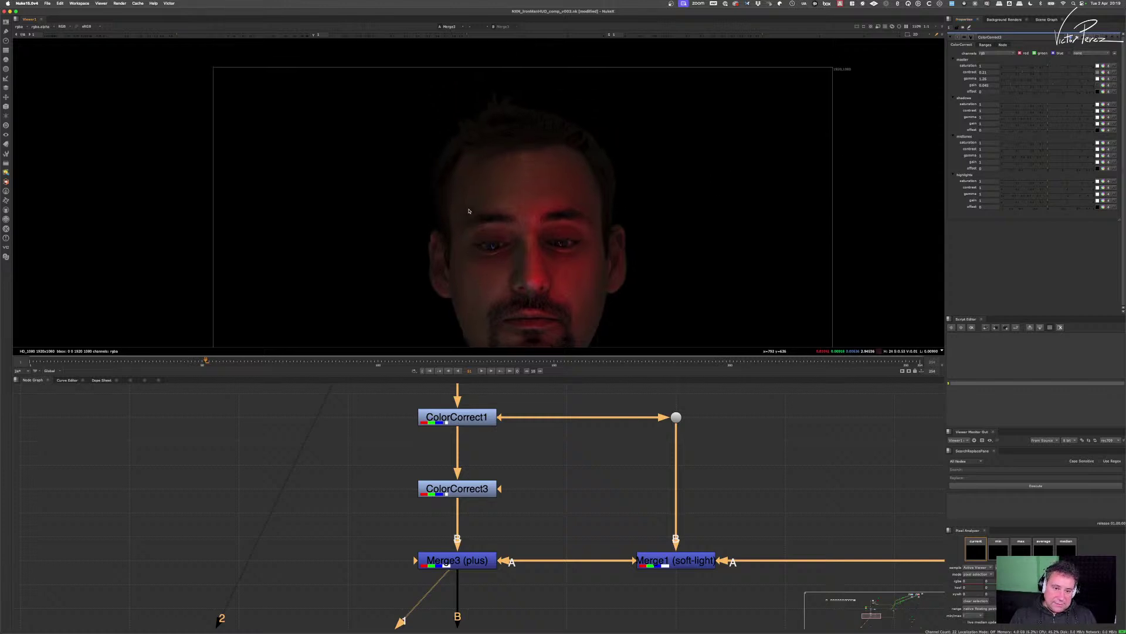
scroll(599, 170, "up", 3)
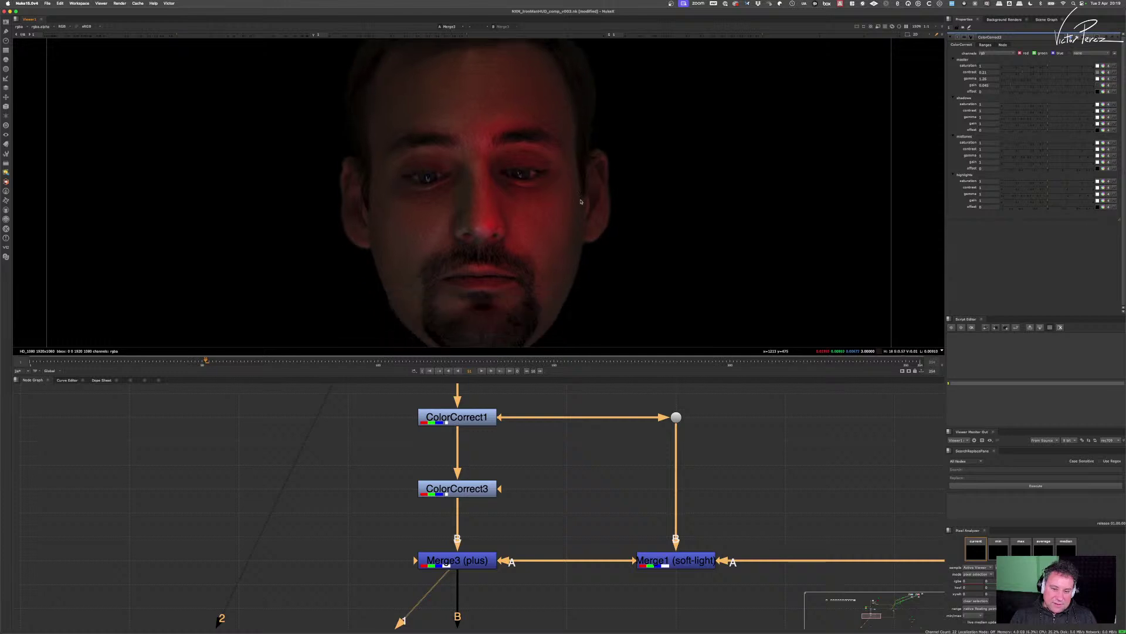
scroll(594, 193, "down", 2)
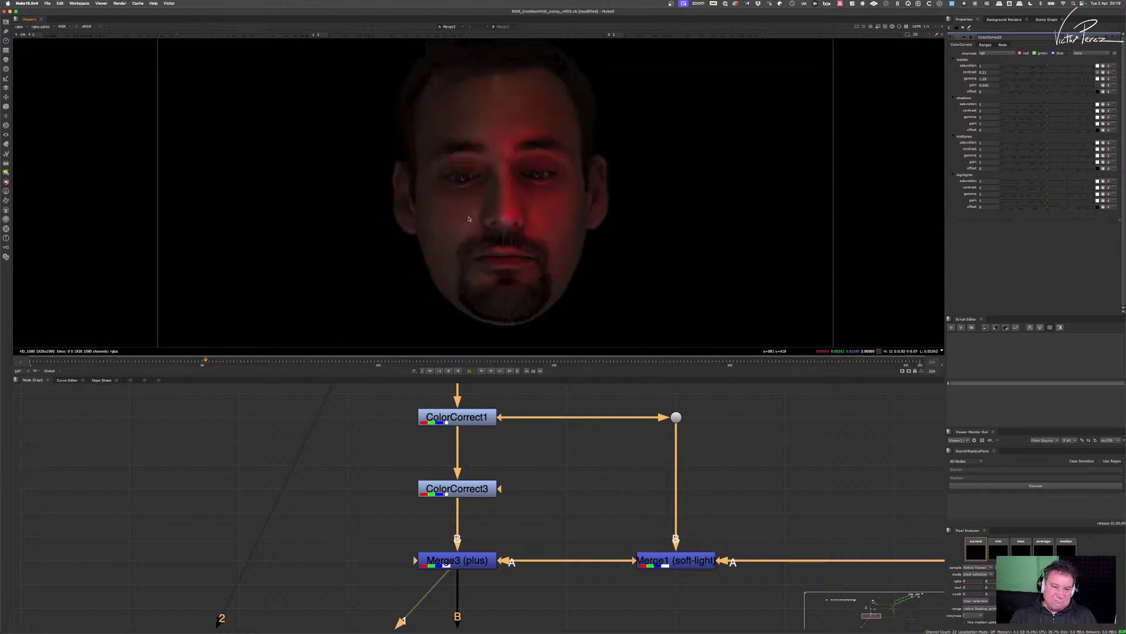
scroll(434, 228, "up", 2)
scroll(444, 236, "up", 1)
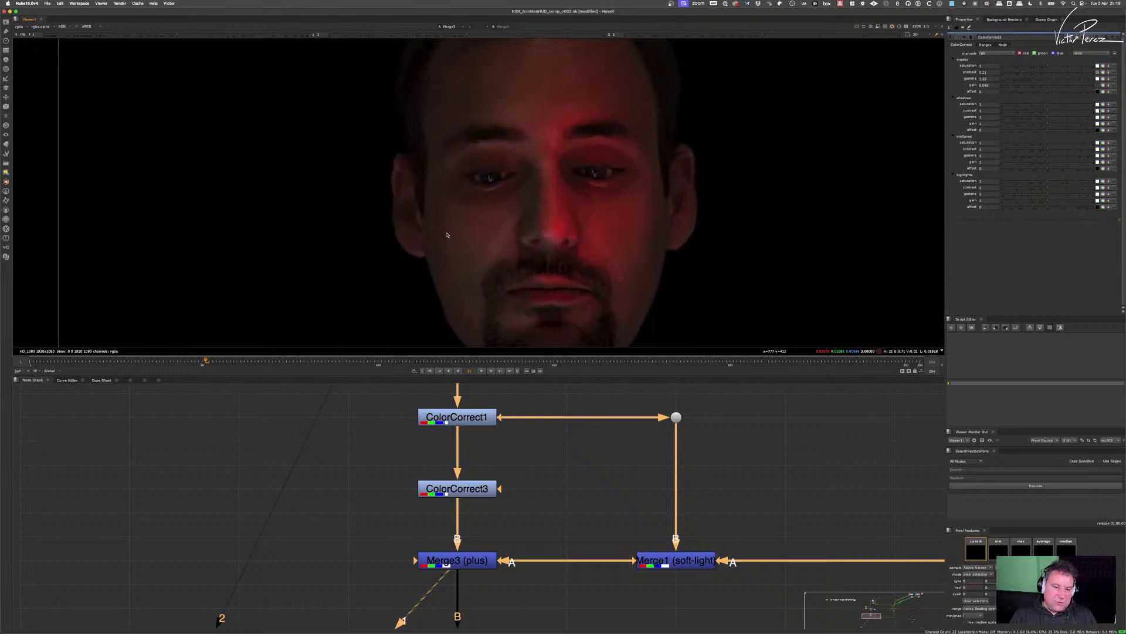
scroll(448, 236, "down", 1)
scroll(414, 220, "down", 1)
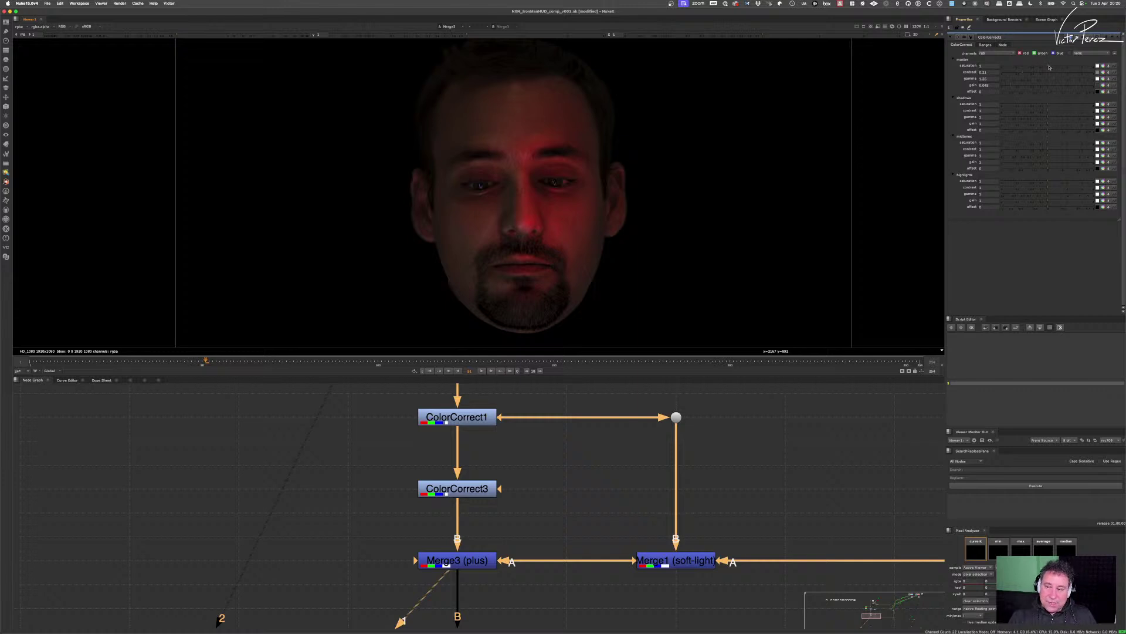
- Push ColorCorrect3's master saturation to an extreme value and inspect the colour around the eyes in Merge3's output
mouse_move(1049, 67)
left_mouse_down()
mouse_move(1073, 72)
mouse_move(1063, 70)
left_mouse_up()
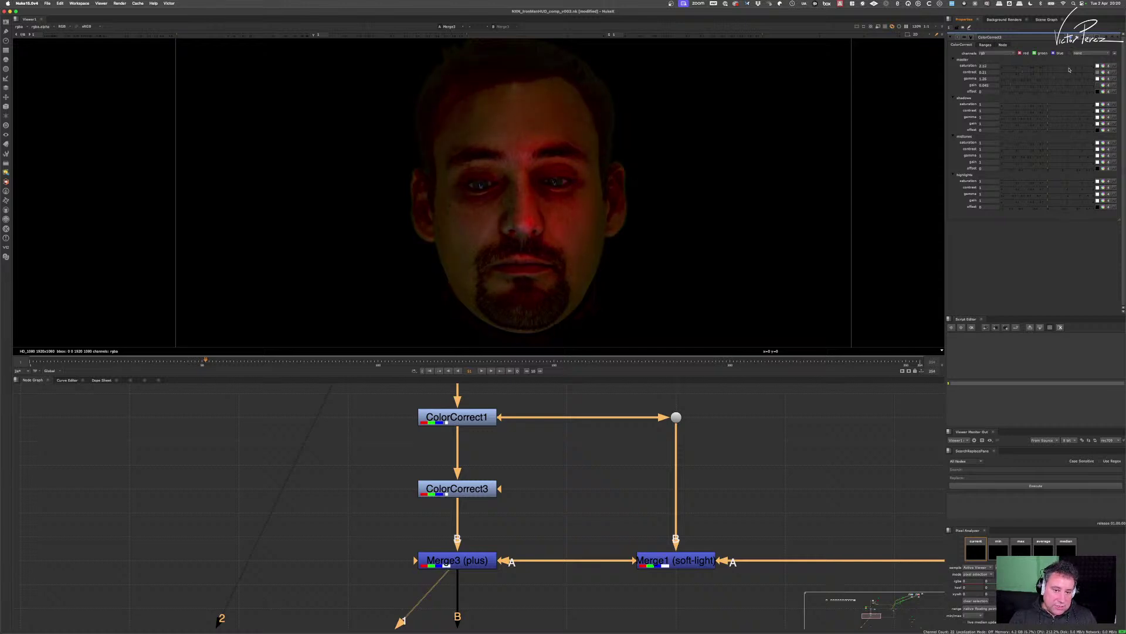
scroll(445, 186, "up", 5)
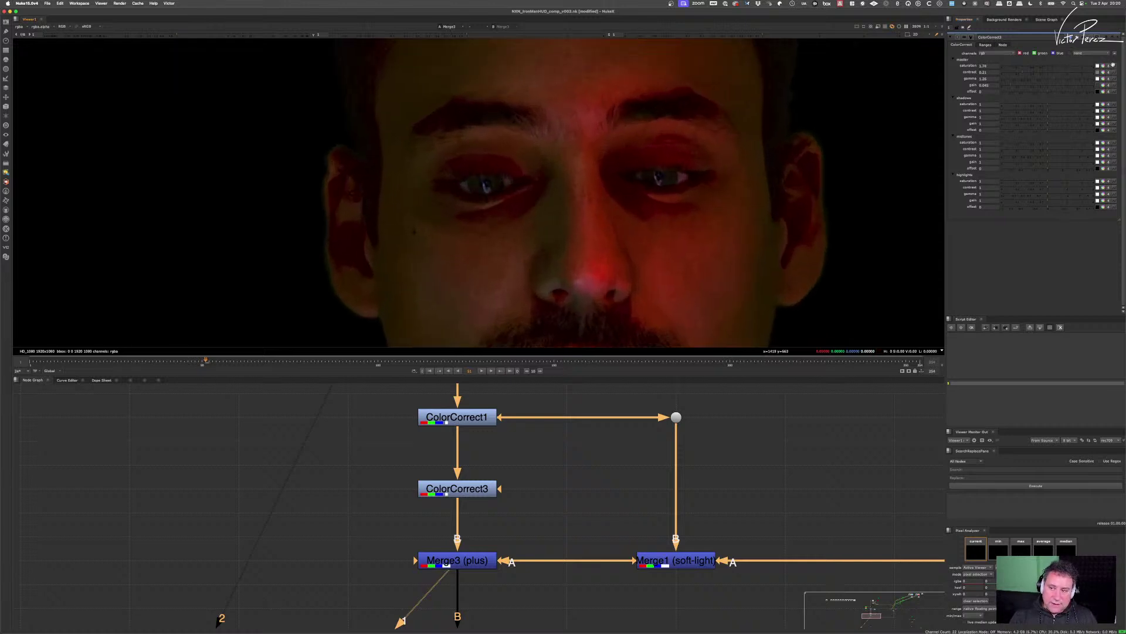
left_click_drag(1059, 65, 1070, 68)
left_click_drag(518, 200, 523, 202)
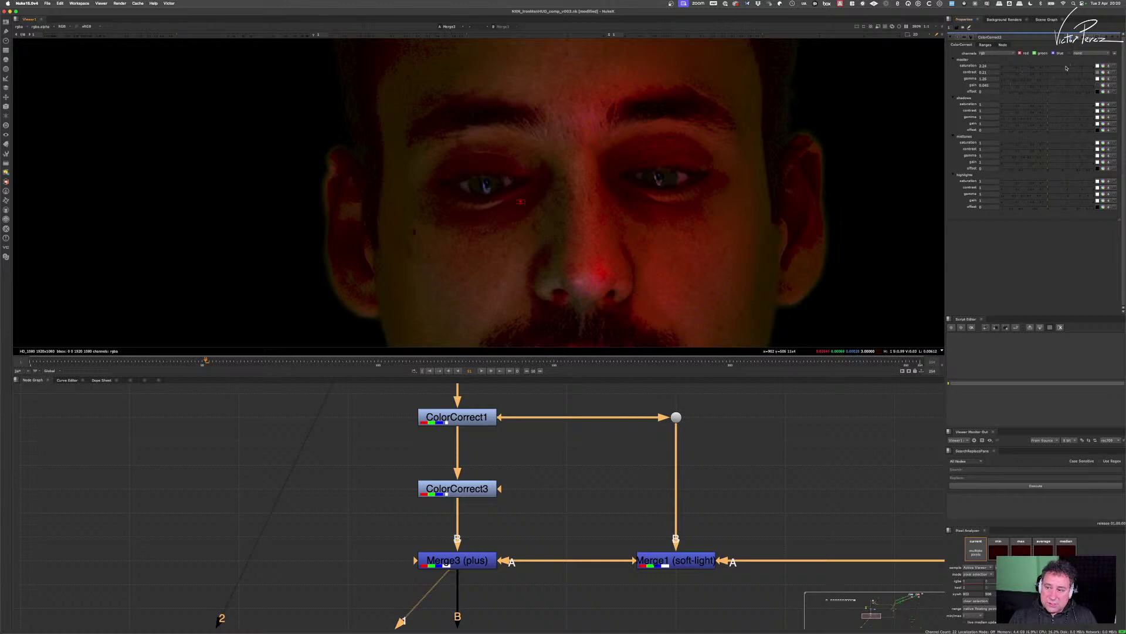
left_click_drag(1066, 68, 1097, 70)
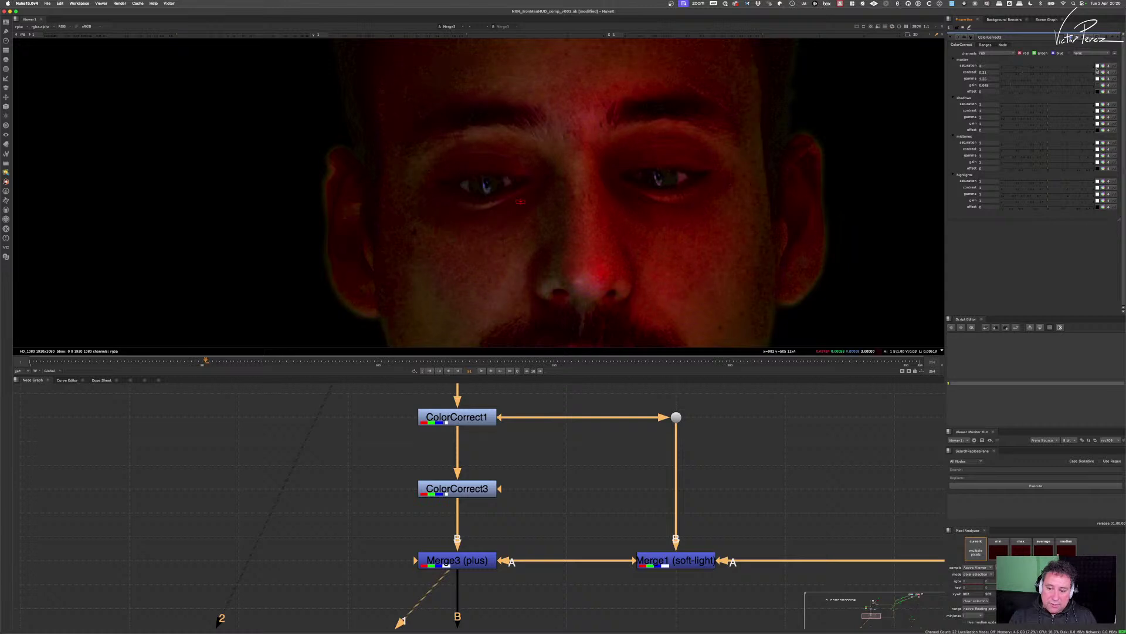
- View ColorCorrect3's output on its own, then return the viewer to Merge3
left_click_drag(504, 448, 516, 467)
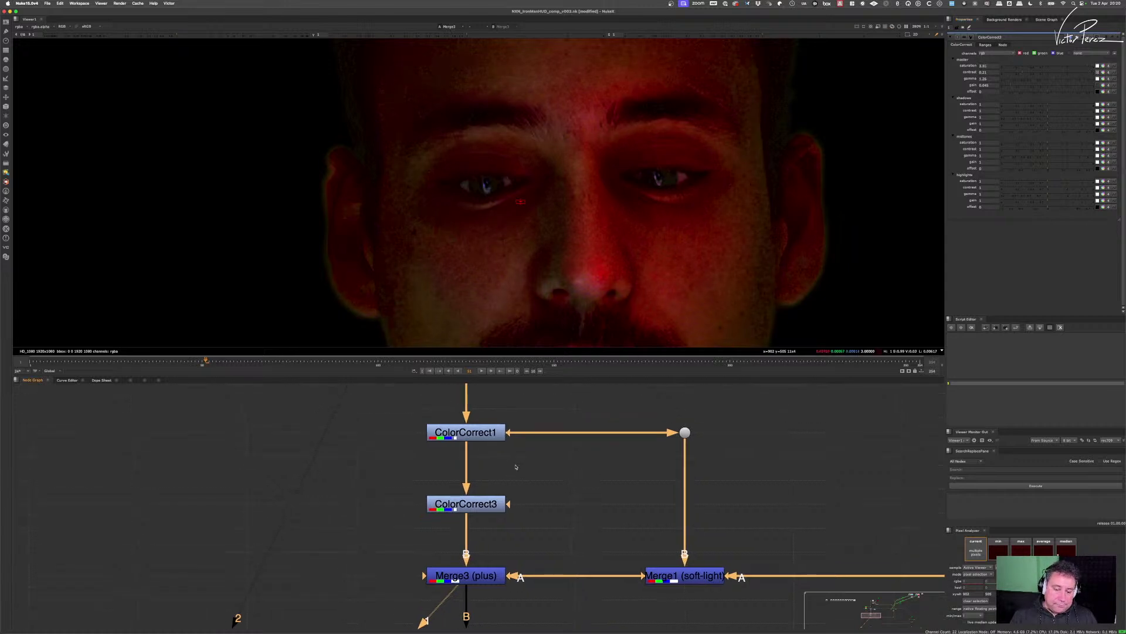
left_click_drag(409, 473, 528, 535)
key("1")
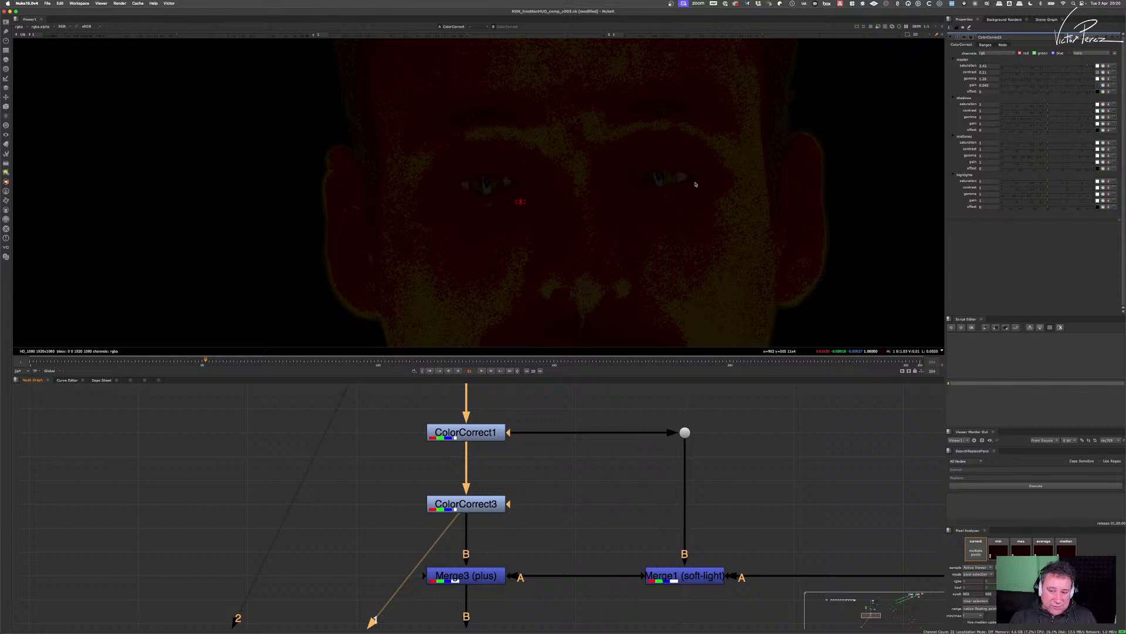
left_click_drag(388, 602, 524, 550)
key("1")
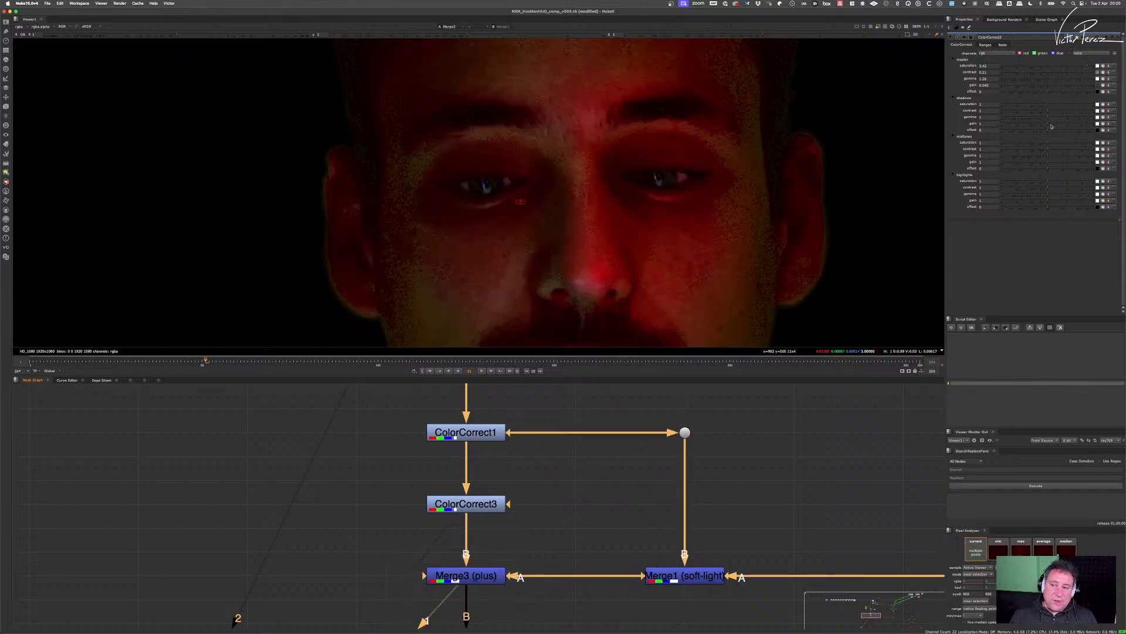
- Reset ColorCorrect3's master saturation to 1 and try varying its temperature, magenta and intensity in the colour picker
mouse_move(1087, 66)
left_mouse_down()
mouse_move(1044, 65)
mouse_move(1066, 65)
left_mouse_up()
scroll(673, 200, "down", 5)
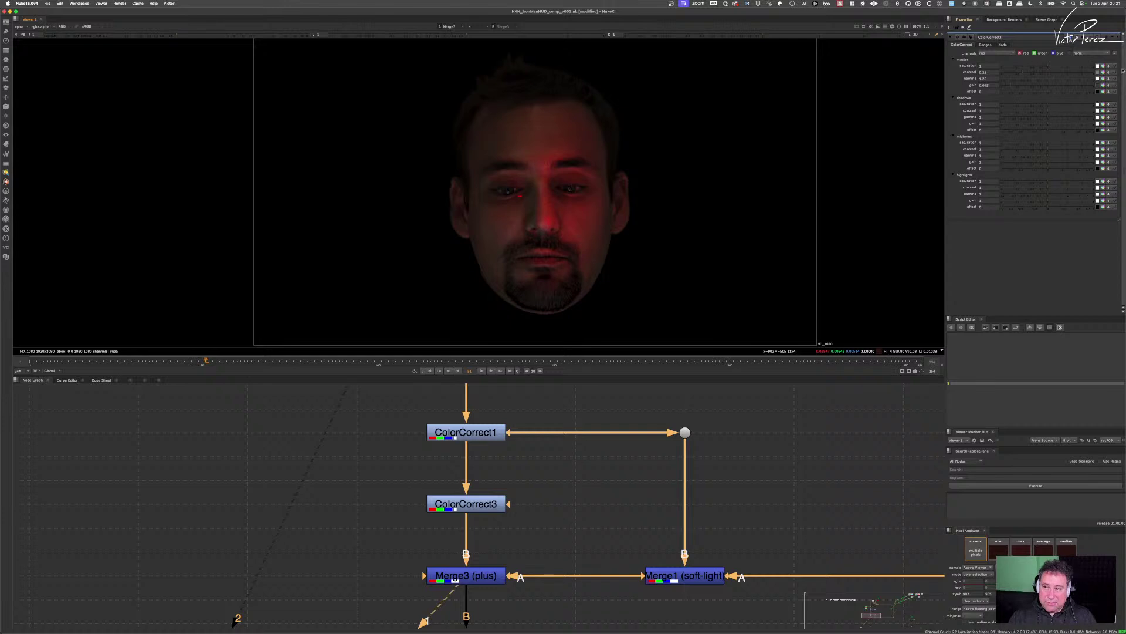
left_click(1103, 66)
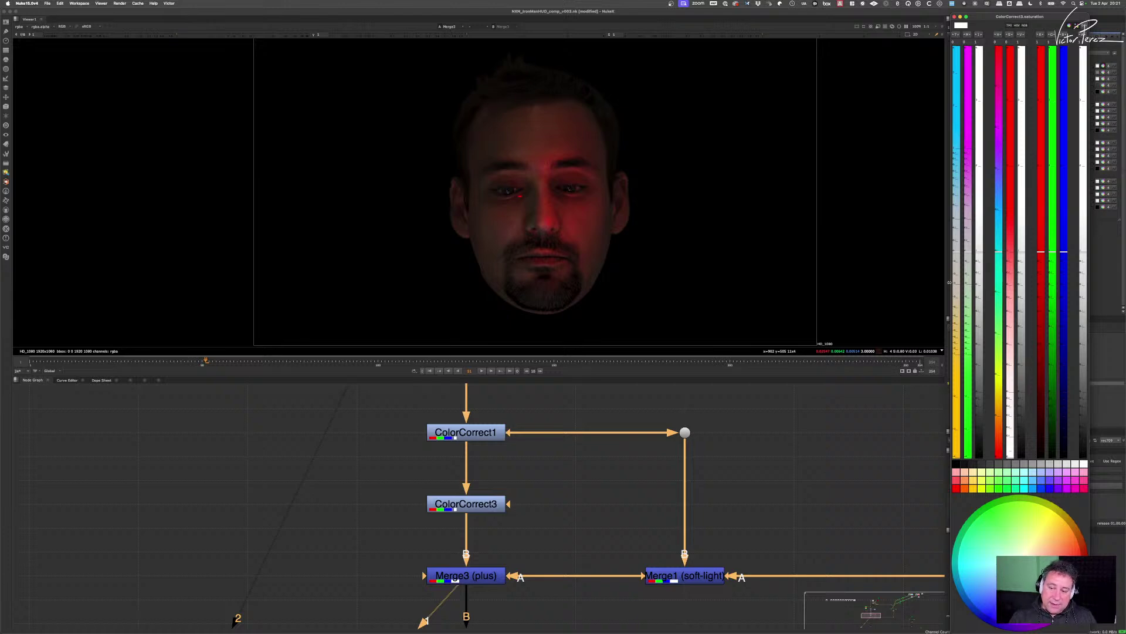
left_click(956, 257)
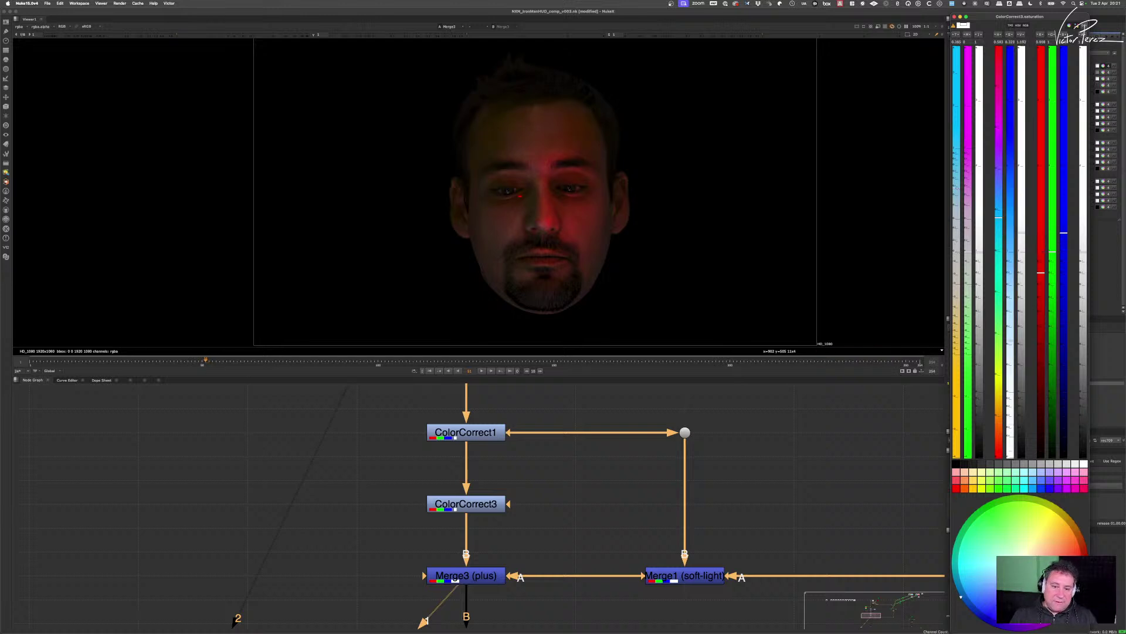
left_click(951, 273)
mouse_move(951, 274)
left_mouse_down()
mouse_move(948, 207)
mouse_move(942, 304)
mouse_move(964, 226)
mouse_move(954, 330)
left_mouse_up()
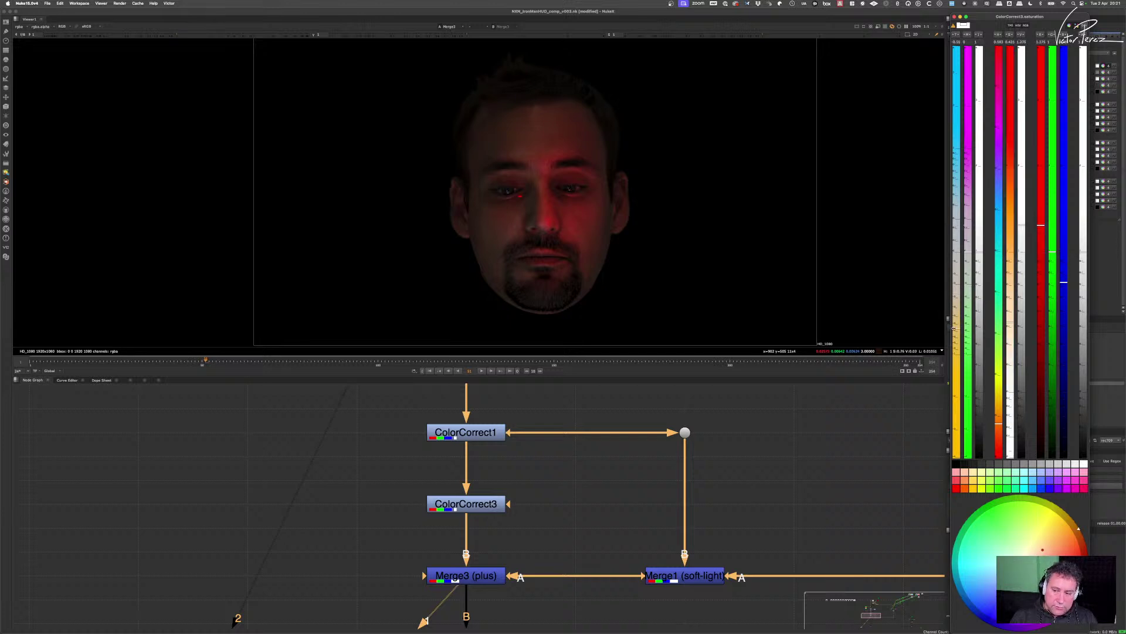
mouse_move(978, 195)
left_mouse_down()
mouse_move(984, 276)
mouse_move(991, 144)
mouse_move(977, 170)
mouse_move(980, 109)
mouse_move(974, 254)
left_mouse_up()
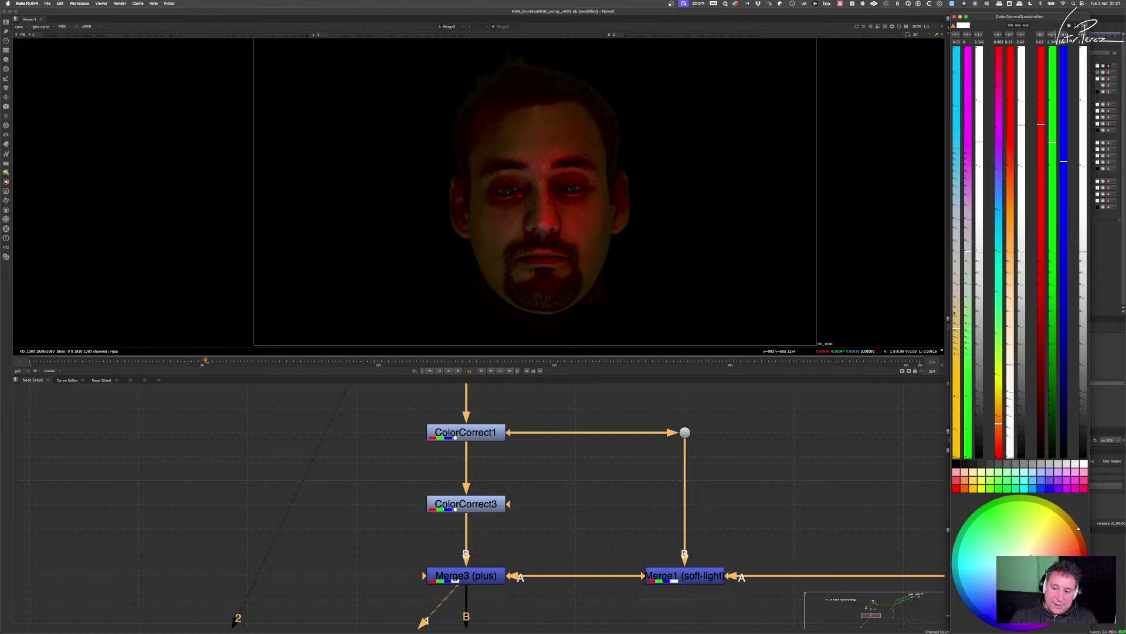
left_click_drag(956, 327, 925, 461)
left_click_drag(943, 334, 979, 158)
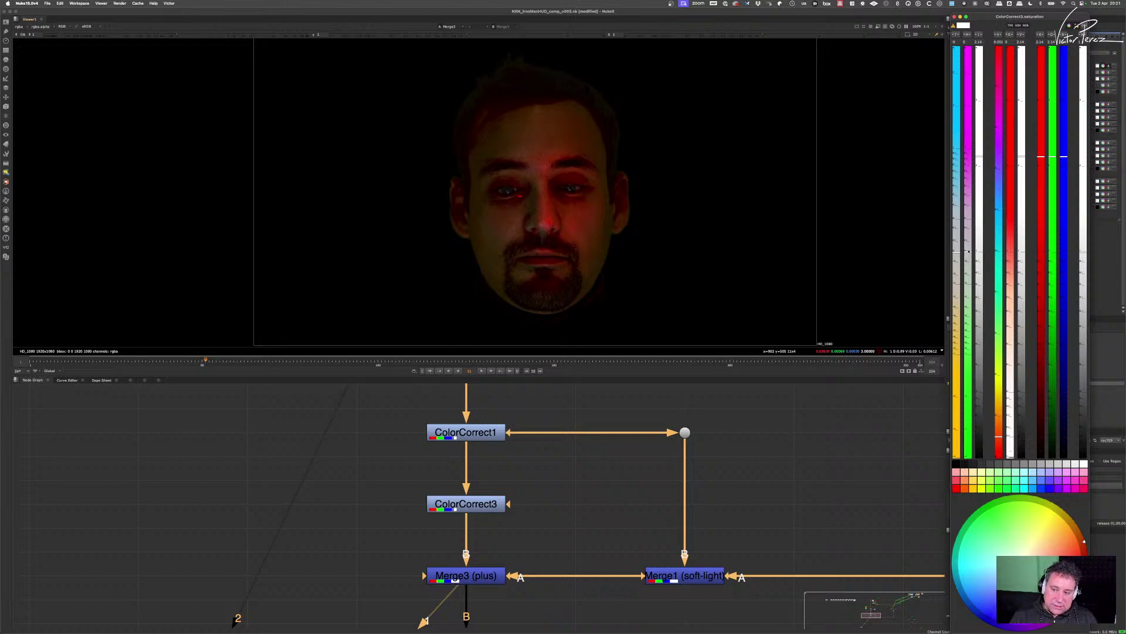
mouse_move(969, 251)
left_mouse_down()
mouse_move(981, 99)
mouse_move(969, 253)
left_mouse_up()
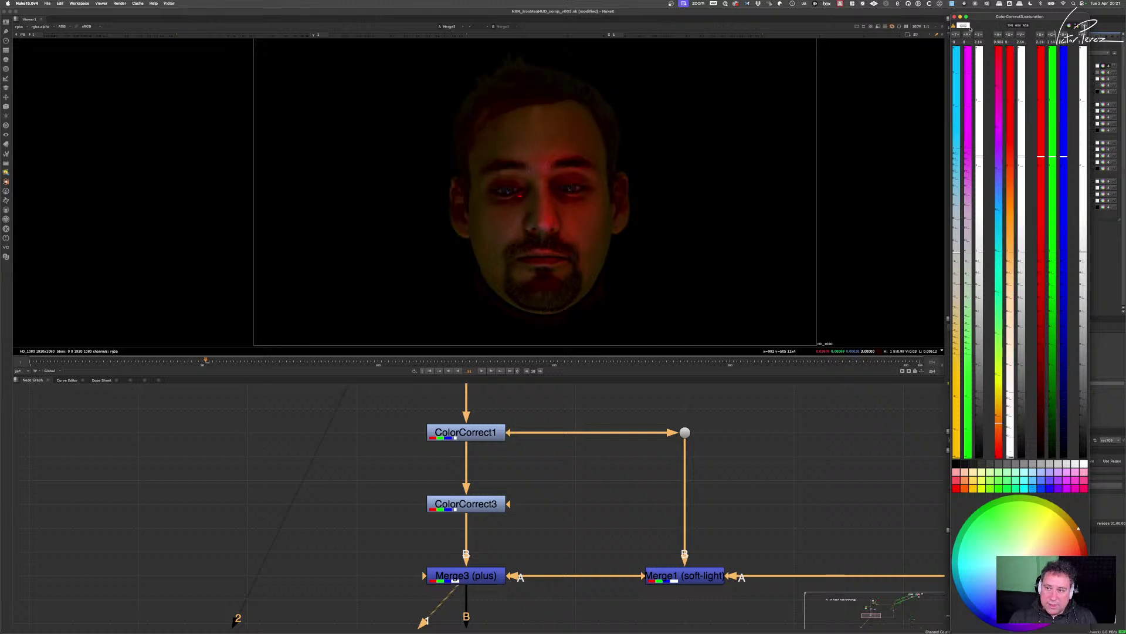
left_click(954, 17)
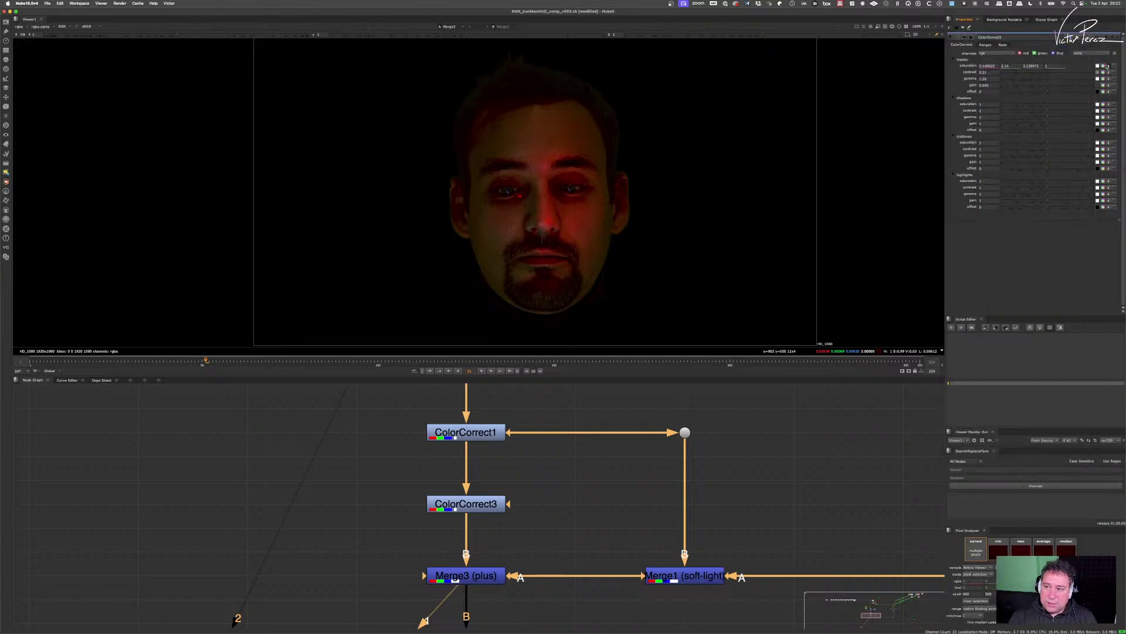
- Collapse ColorCorrect3's per-channel master saturation to a single value, set it to about 1.14 and check the face's edges
left_click(1106, 66)
left_click(1103, 66)
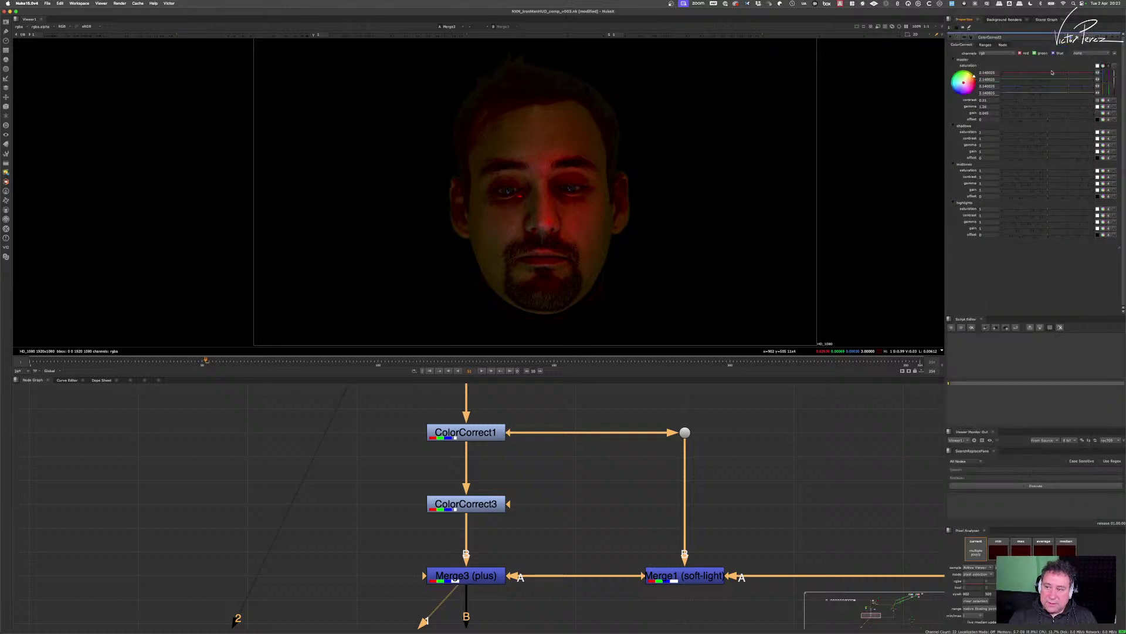
left_click(1100, 67)
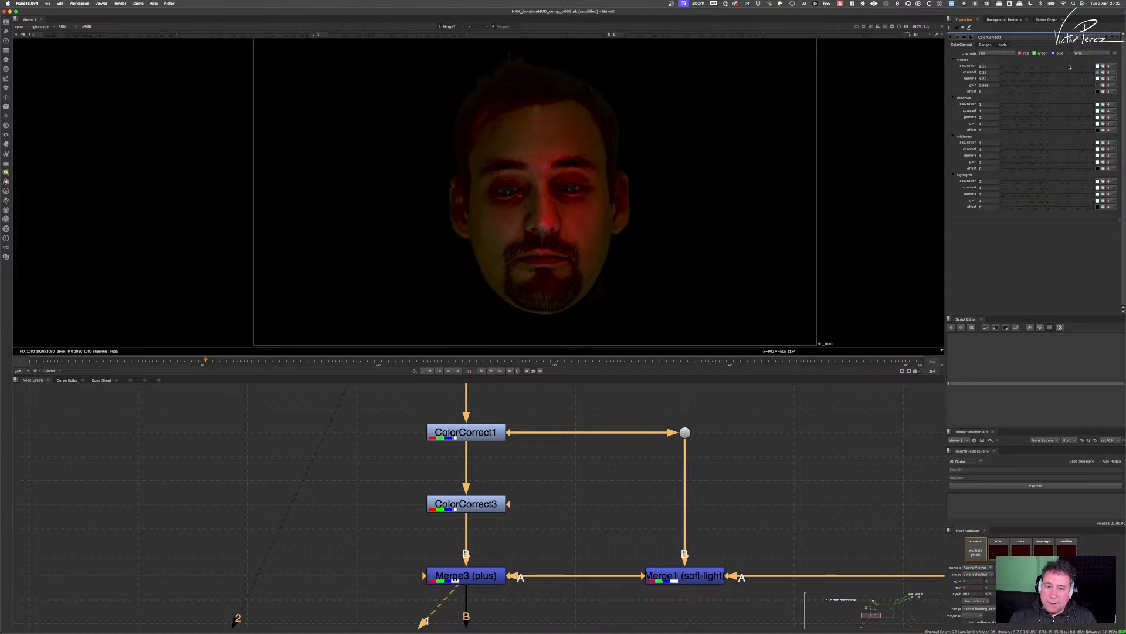
left_click(1035, 66)
left_click_drag(1035, 67, 1051, 73)
scroll(530, 221, "up", 5)
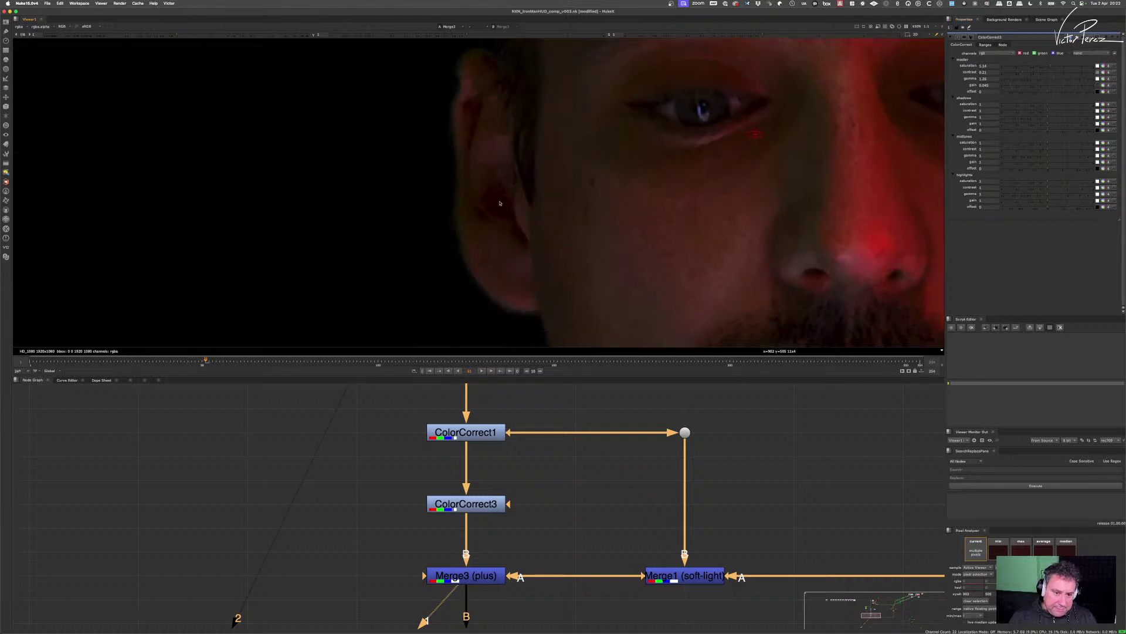
scroll(552, 205, "down", 5)
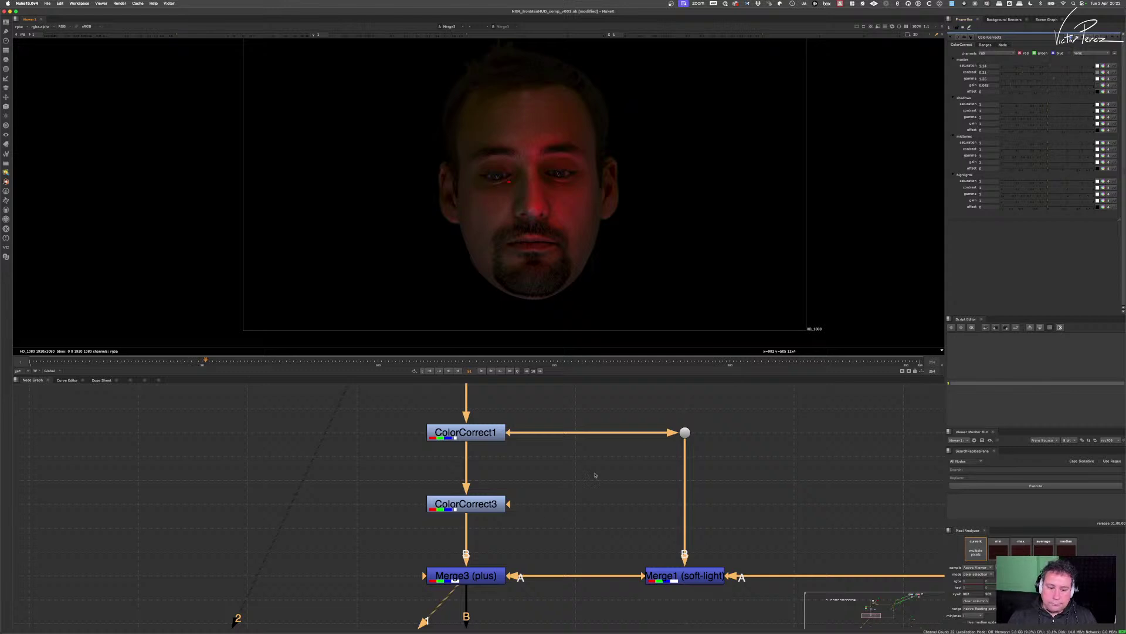
- Temporarily raise the viewer gamma to inspect the dark areas of Merge3's output, and reset it to default
mouse_move(480, 513)
left_mouse_down()
mouse_move(495, 512)
mouse_move(489, 496)
left_mouse_up()
left_click(482, 498)
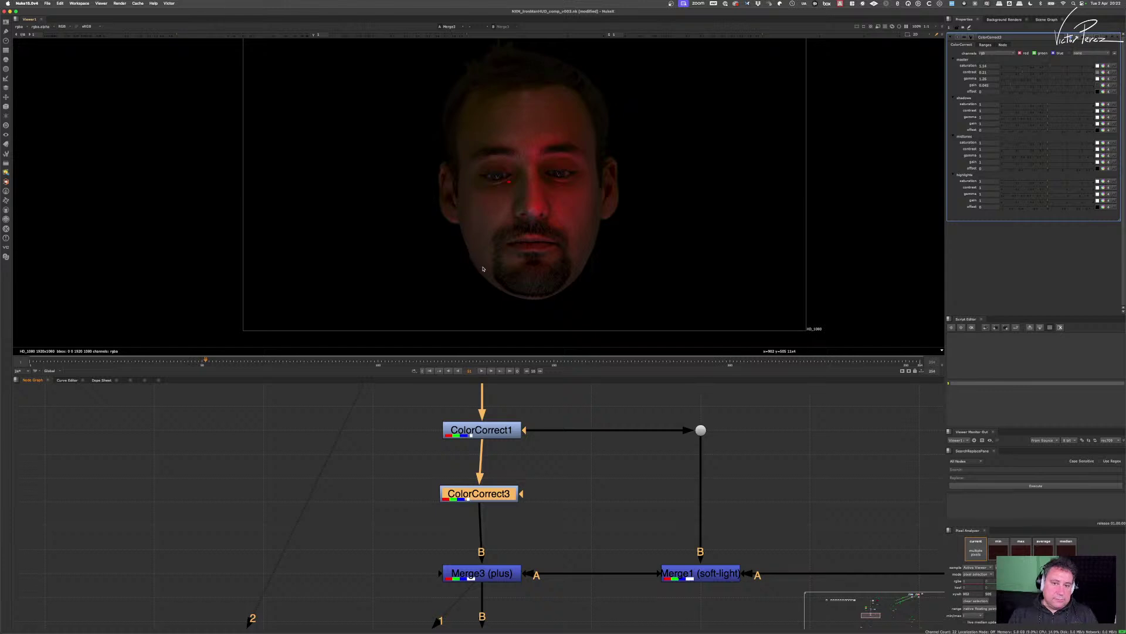
left_click_drag(468, 35, 499, 32)
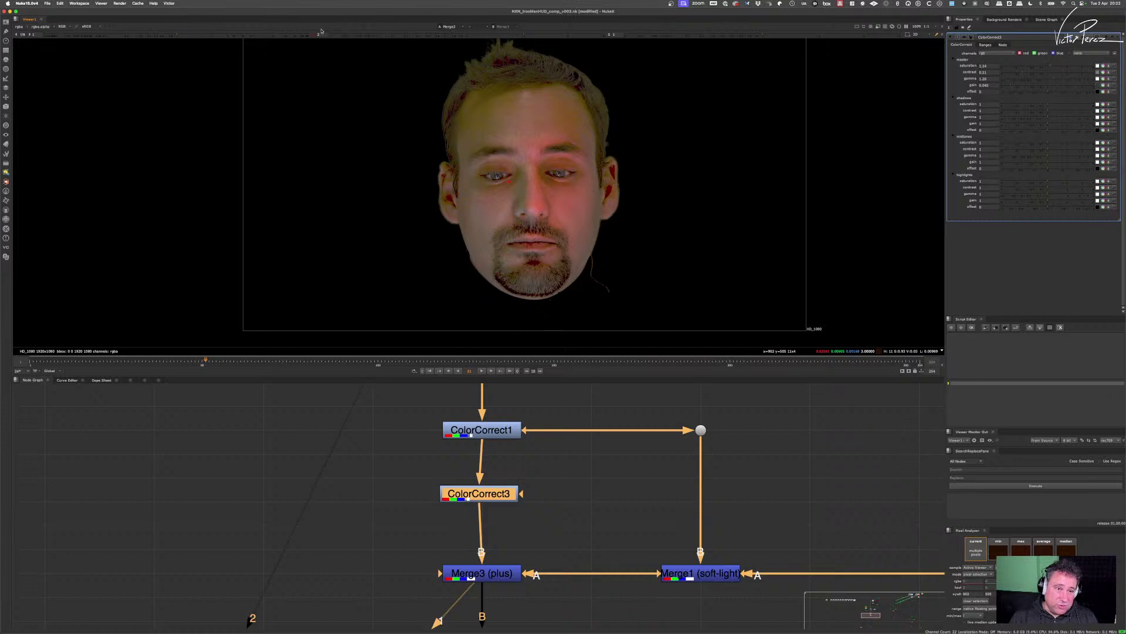
left_click(313, 36)
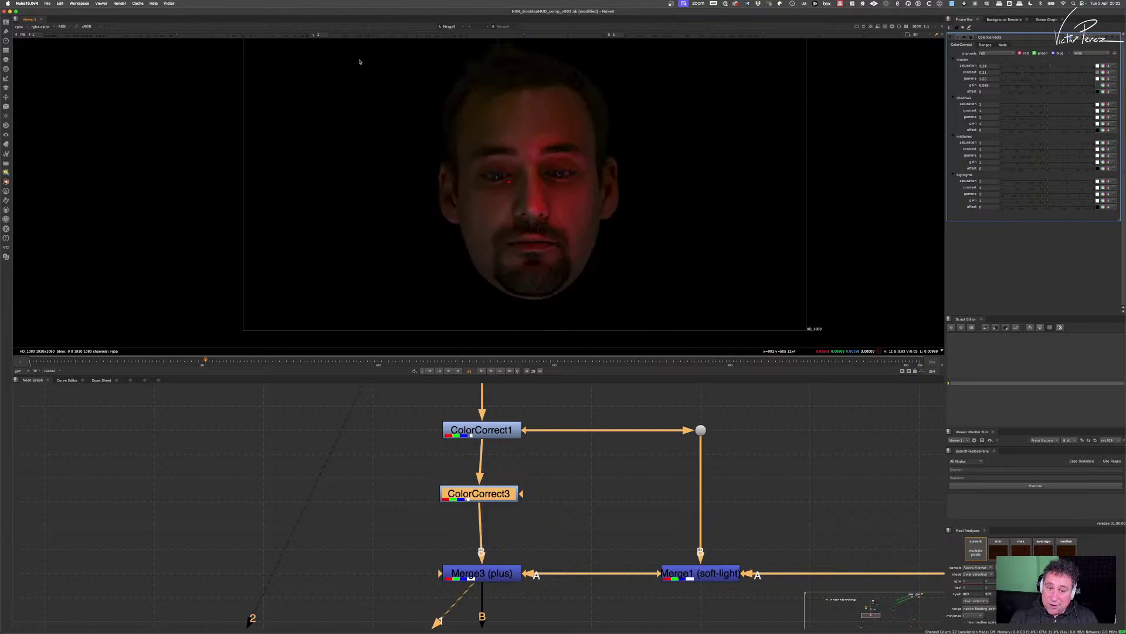
- Align ColorCorrect3 under ColorCorrect1, view its output and add a Toe node between ColorCorrect3 and Merge3
left_click_drag(500, 495, 502, 491)
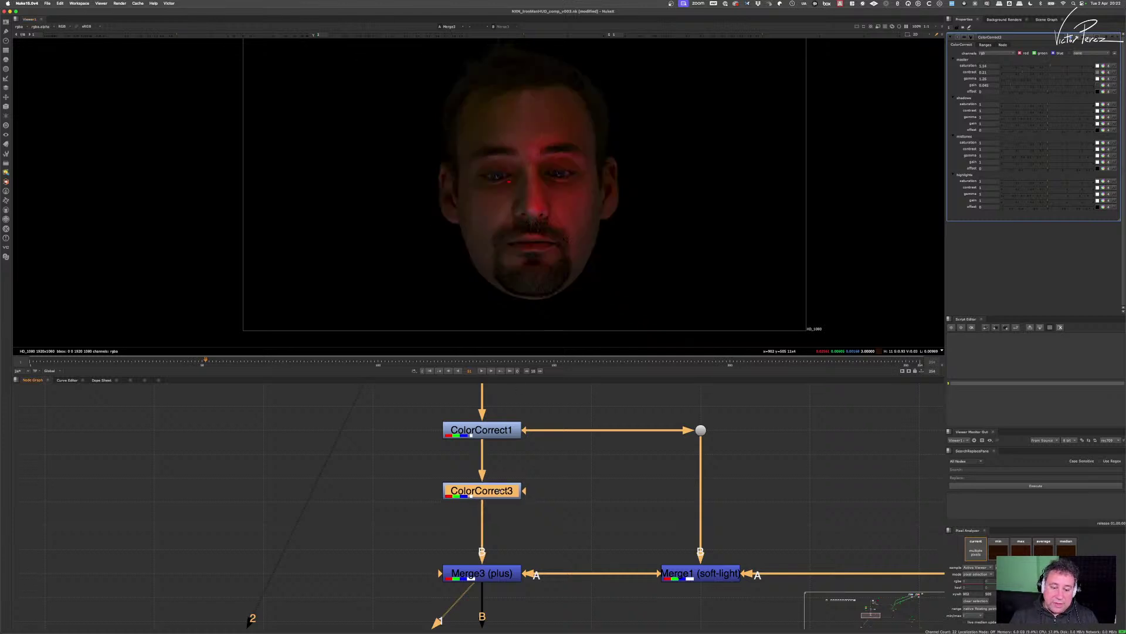
key("1")
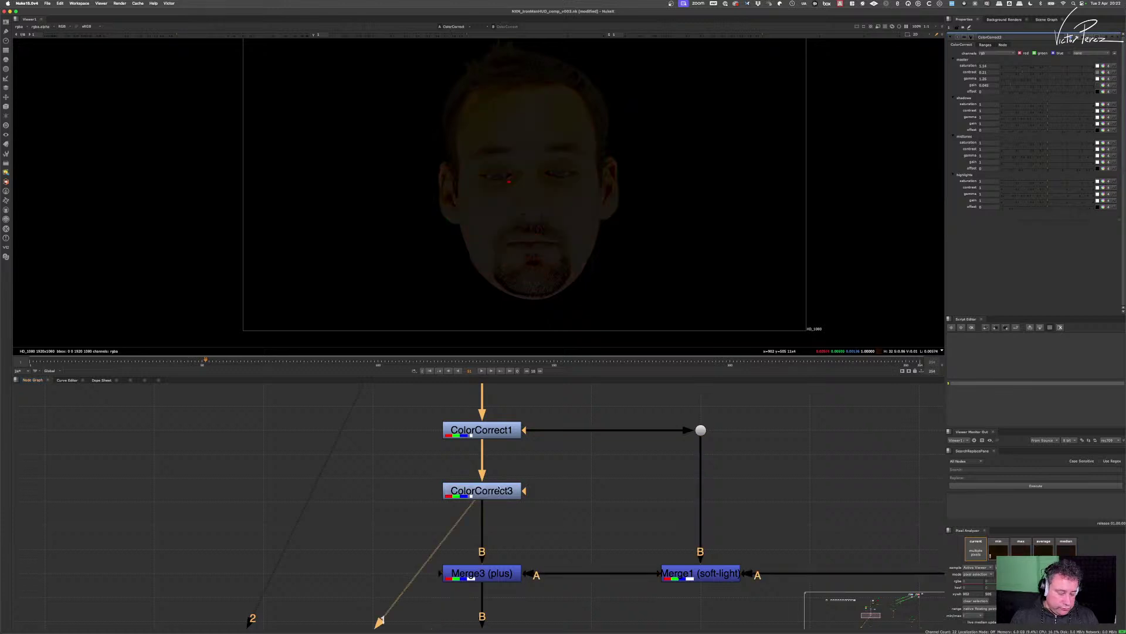
key("Tab")
type("toe [Color")
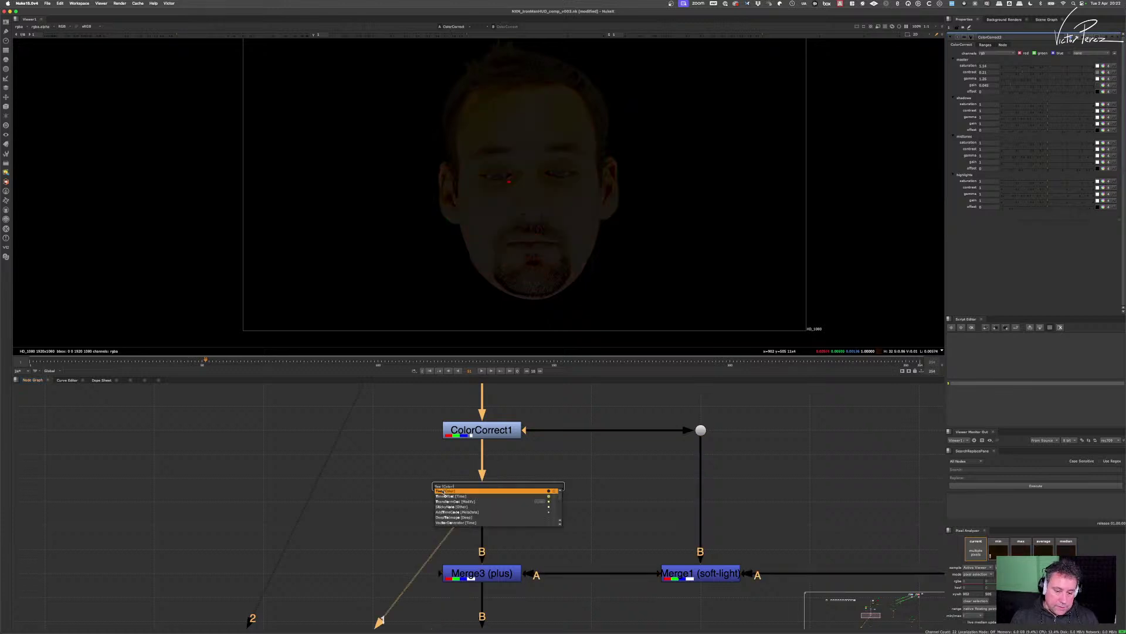
key("Return")
left_click(493, 530)
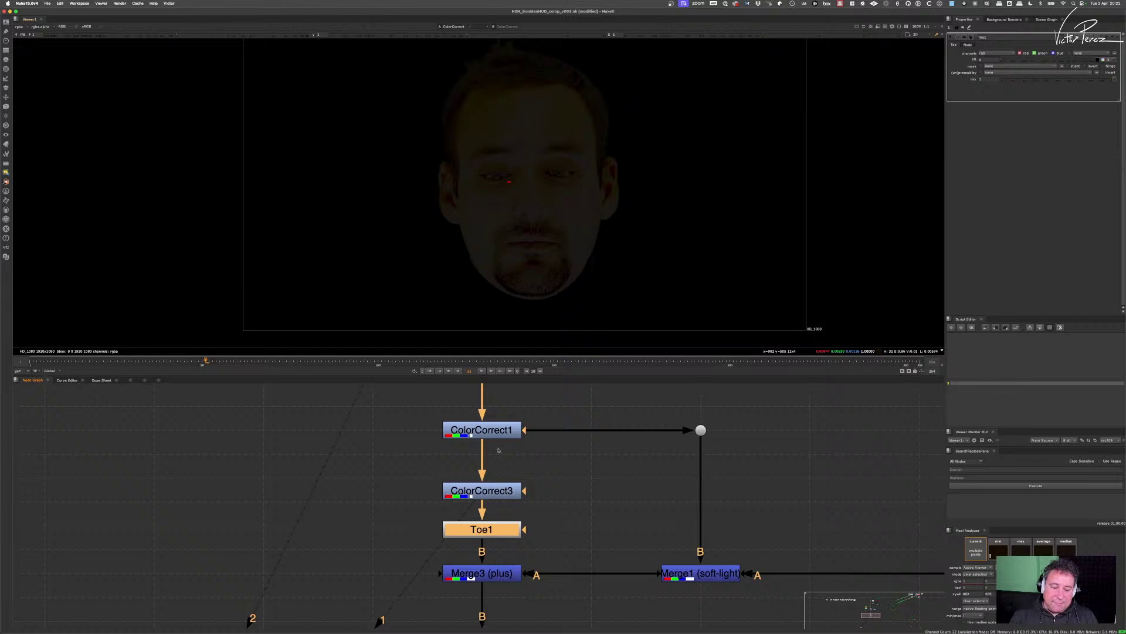
- View Toe1's output and try several lift values, settling on a slight lift of the blacks
left_click(989, 59)
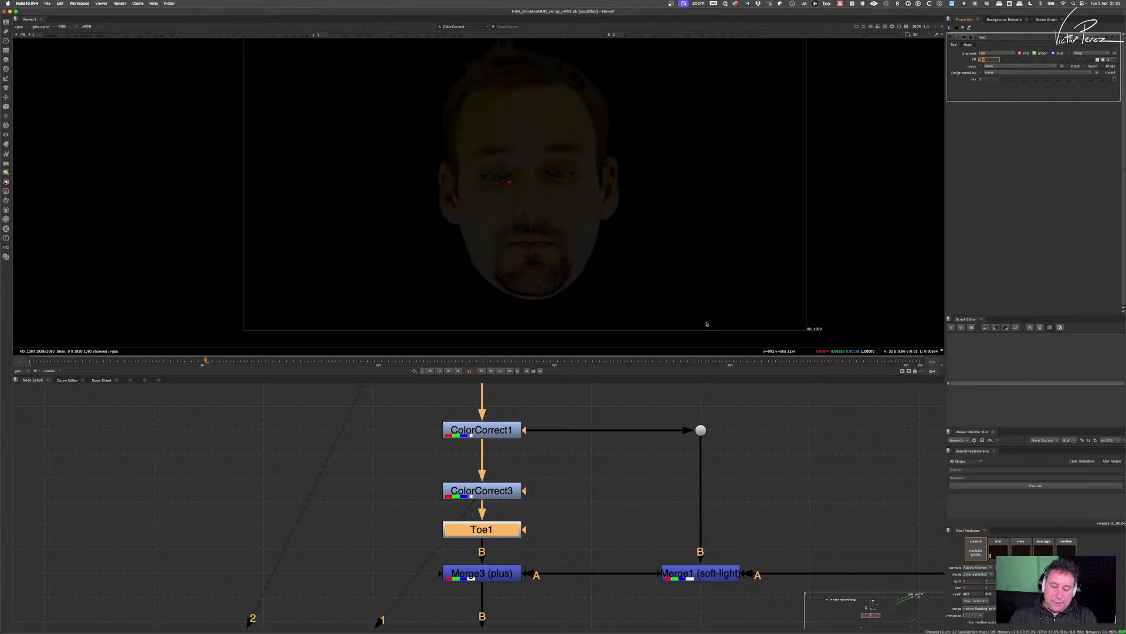
left_click(490, 530)
key("1")
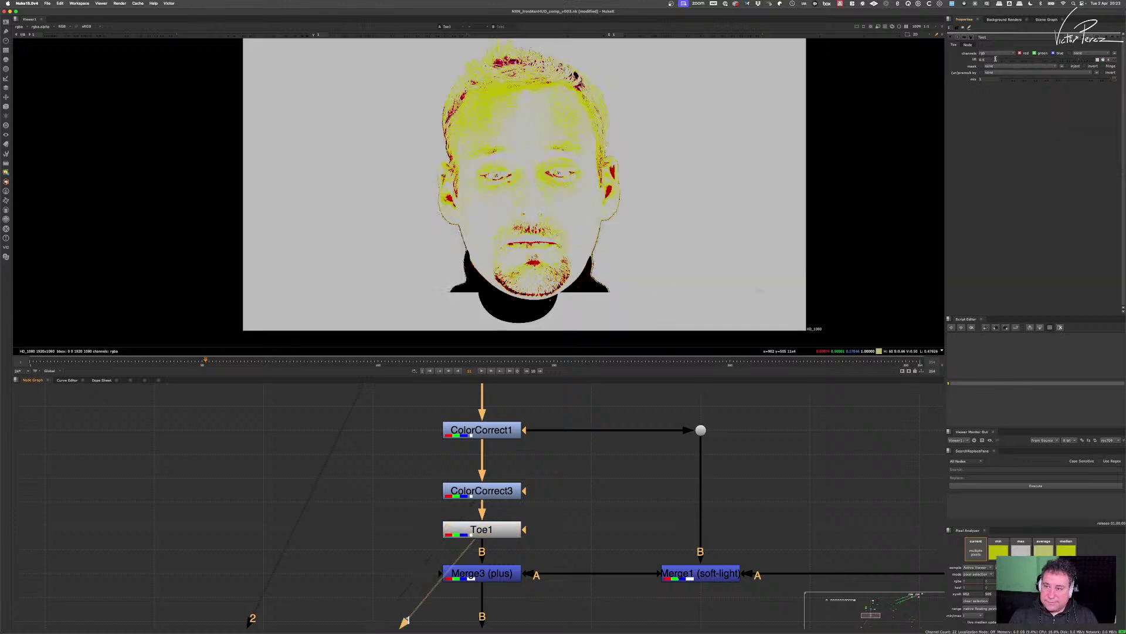
key("ctrl+z")
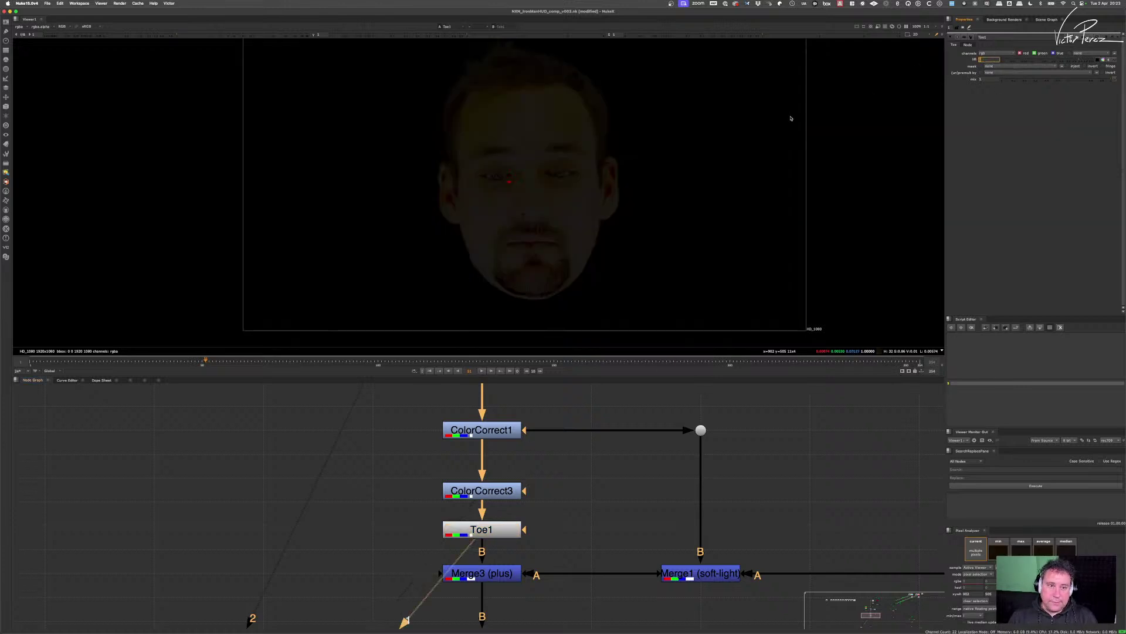
key("ctrl+shift+z")
key("ctrl+z")
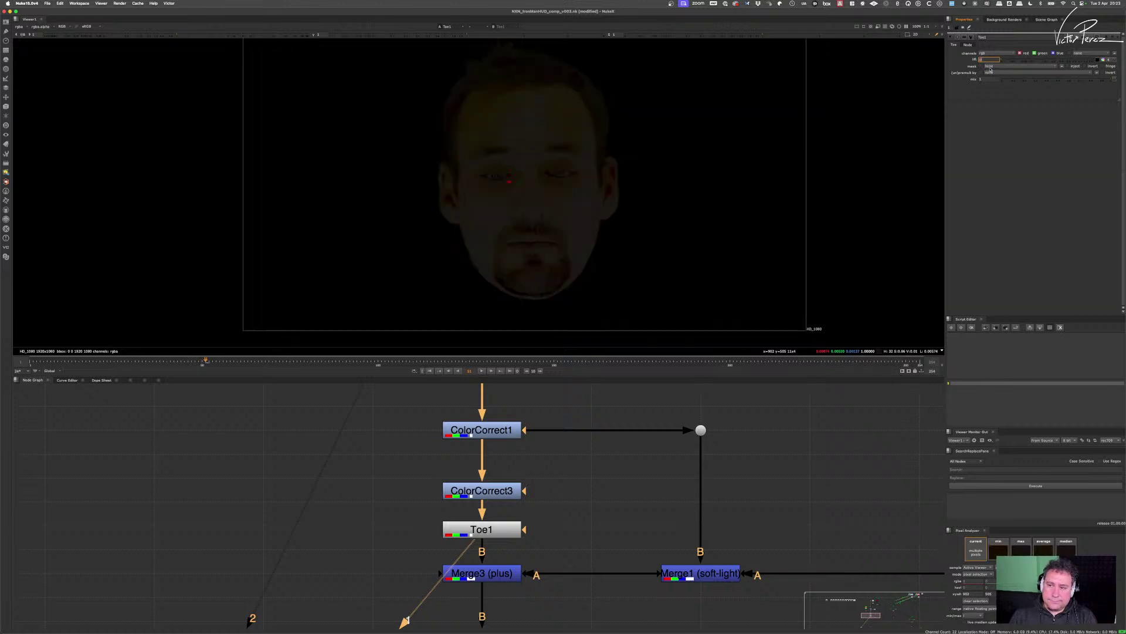
key("ctrl+shift+z")
key("ctrl+z")
key("ctrl+shift+z")
key("ctrl+z")
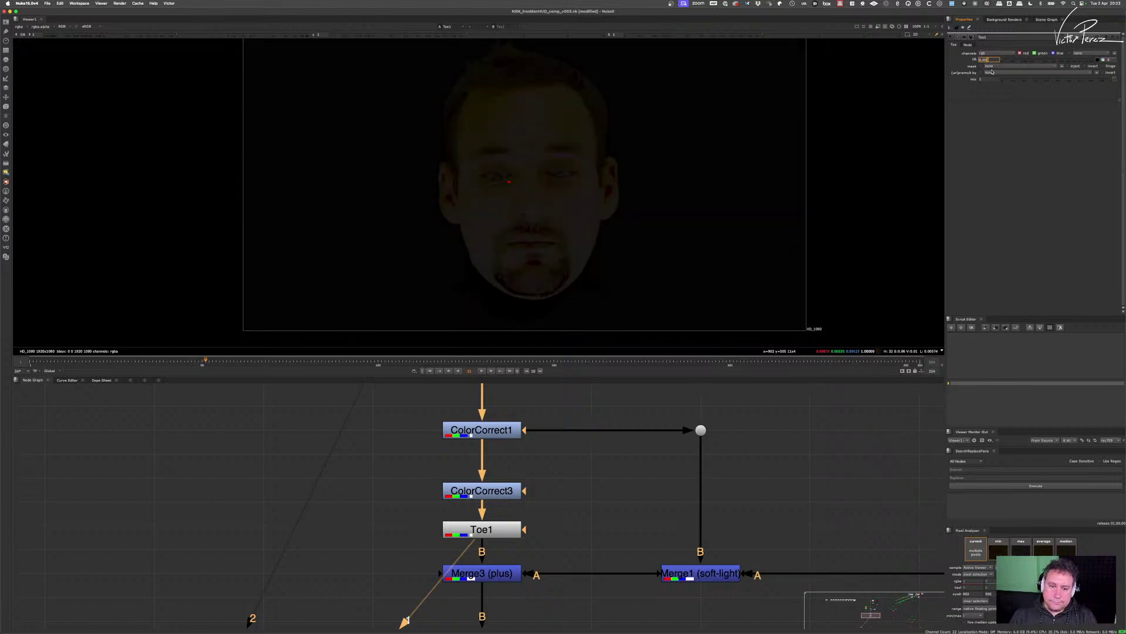
key("ctrl+shift+z")
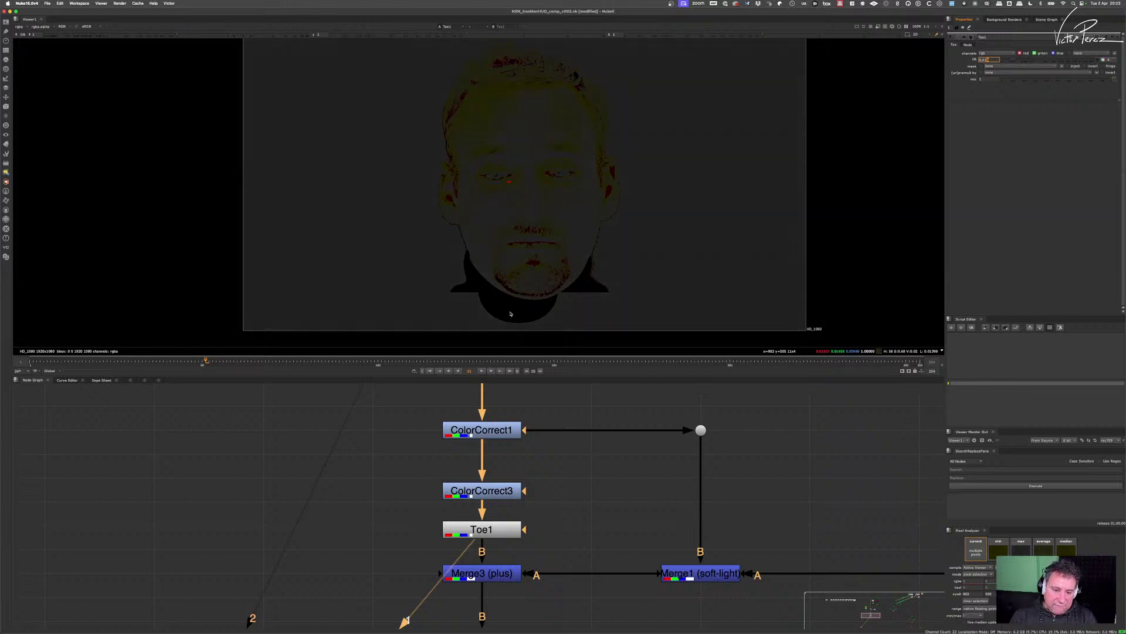
- Insert a Grade node between ColorCorrect3 and Toe1, and space out Grade2, Toe1 and Merge3 evenly
left_click_drag(532, 459, 584, 412)
left_click(559, 537)
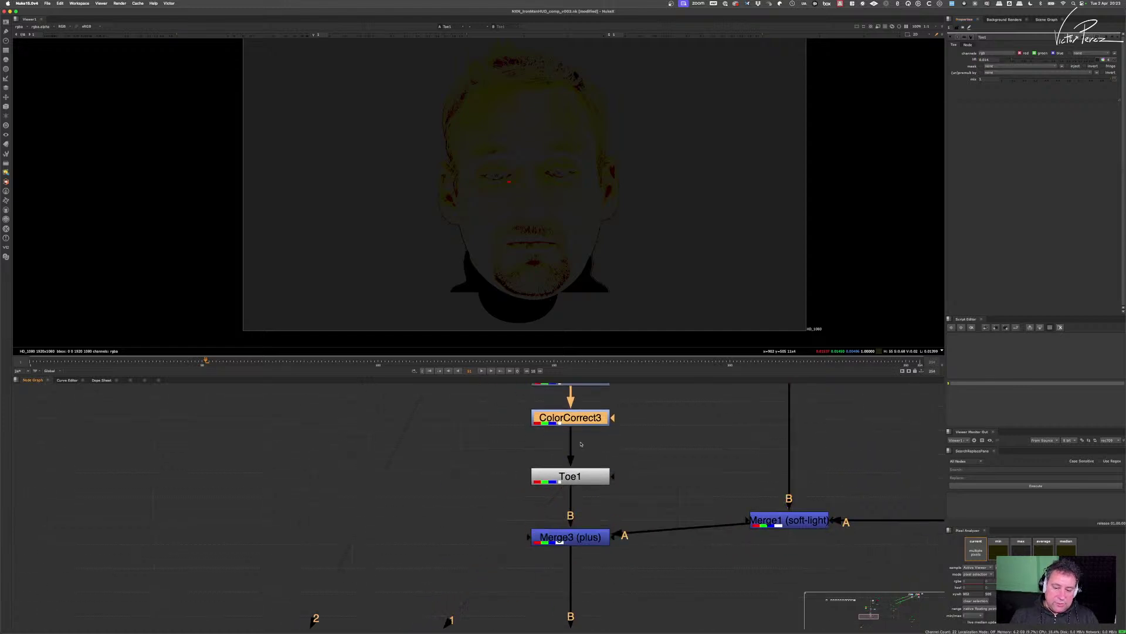
left_click_drag(571, 476, 570, 485)
left_click(579, 421)
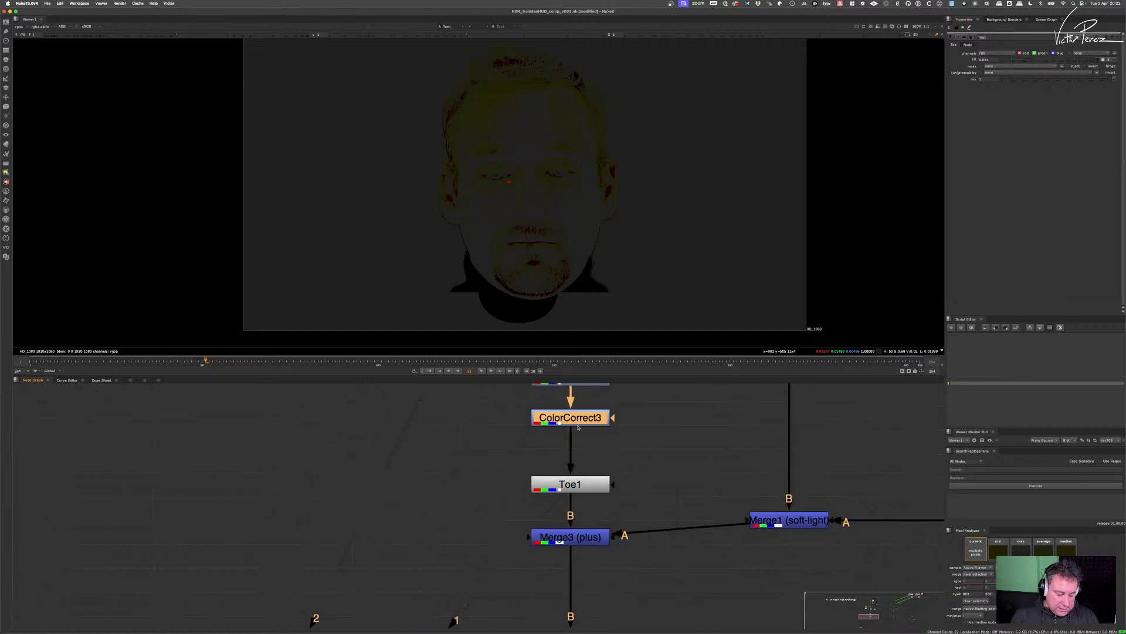
key("g")
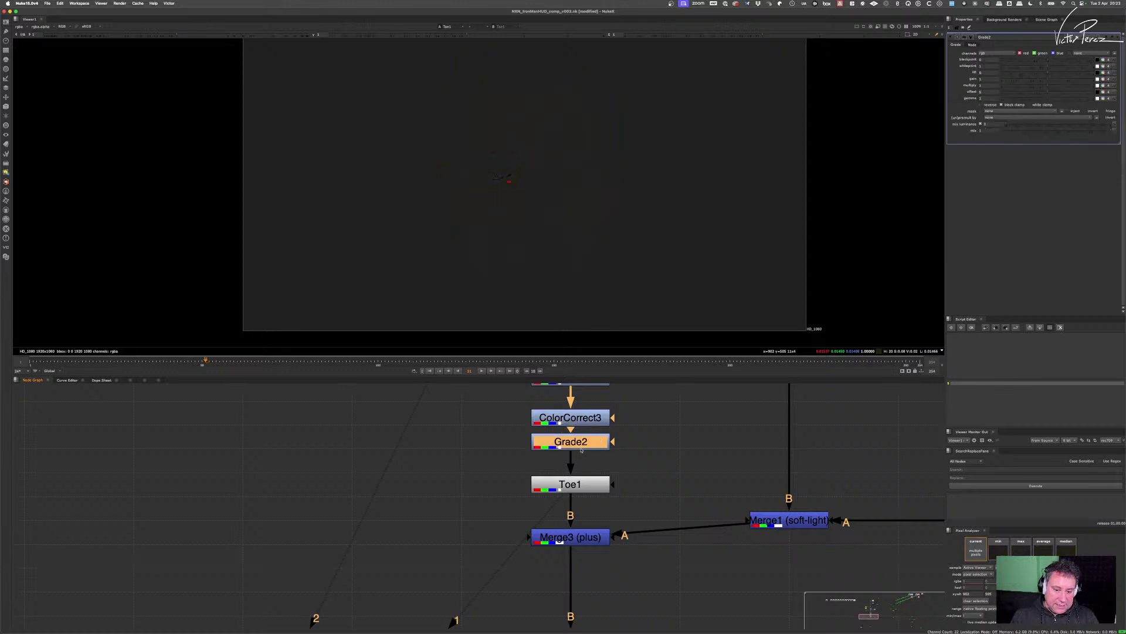
left_click_drag(580, 444, 580, 451)
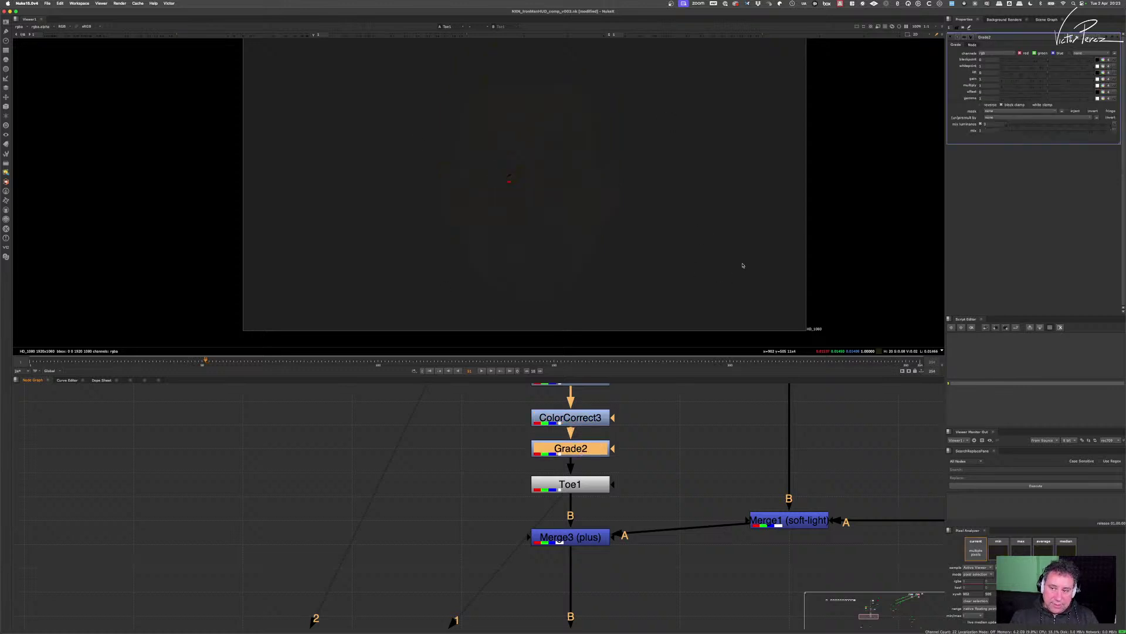
left_click_drag(581, 484, 581, 472)
left_click_drag(579, 538, 578, 519)
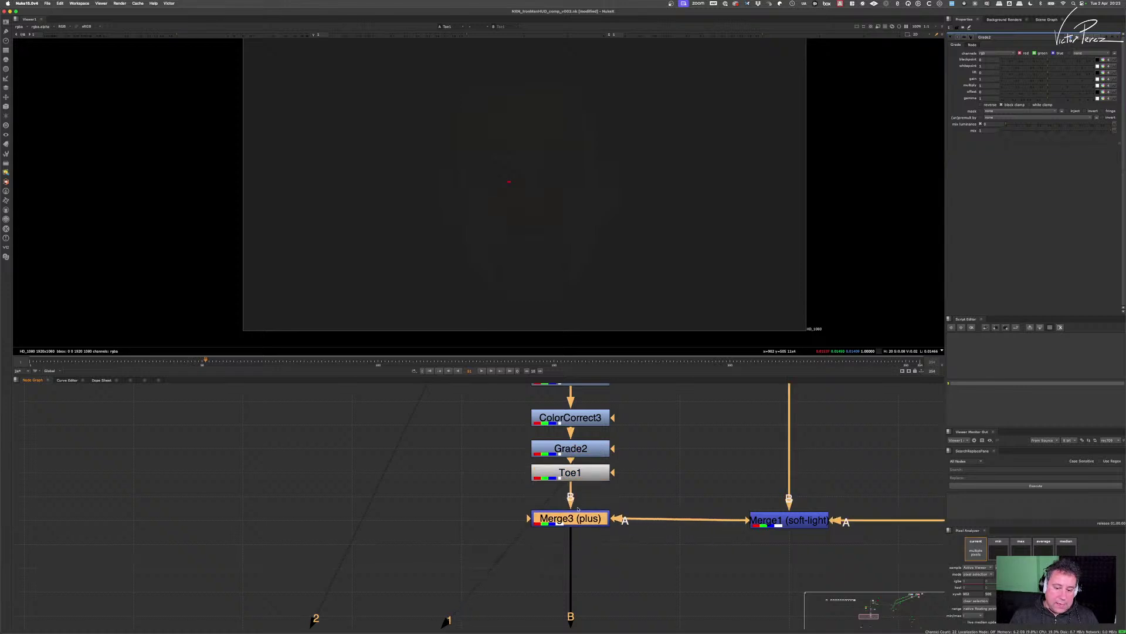
left_click_drag(578, 472, 578, 477)
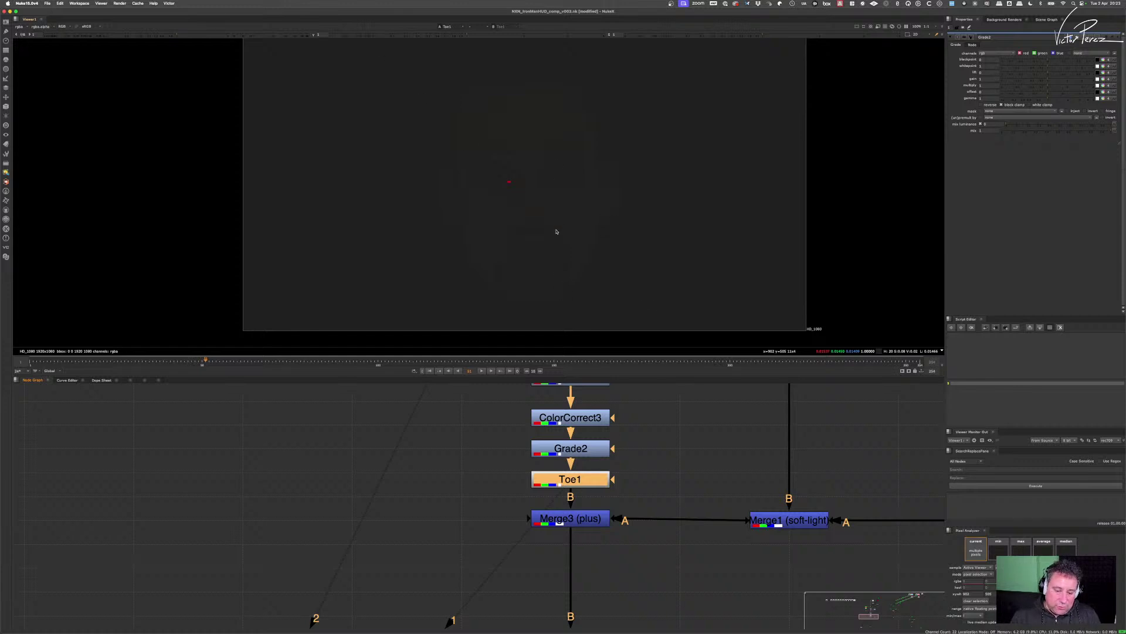
- View Merge3's output and reduce Toe1's lift while checking the lit face
left_click(555, 524)
key("1")
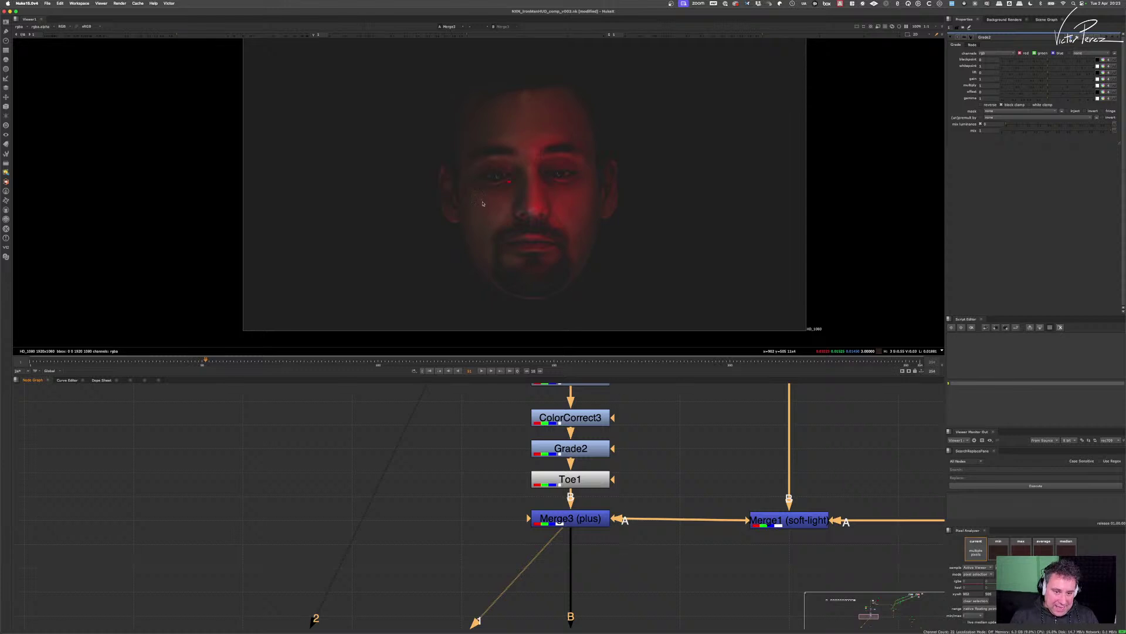
scroll(473, 189, "up", 3)
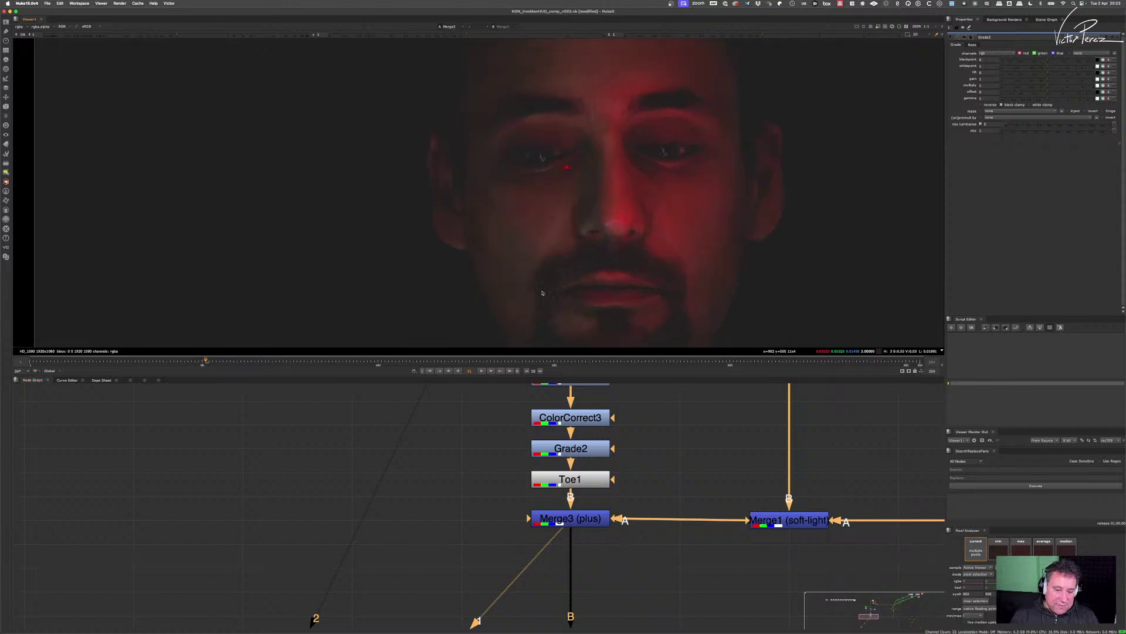
double_click(586, 479)
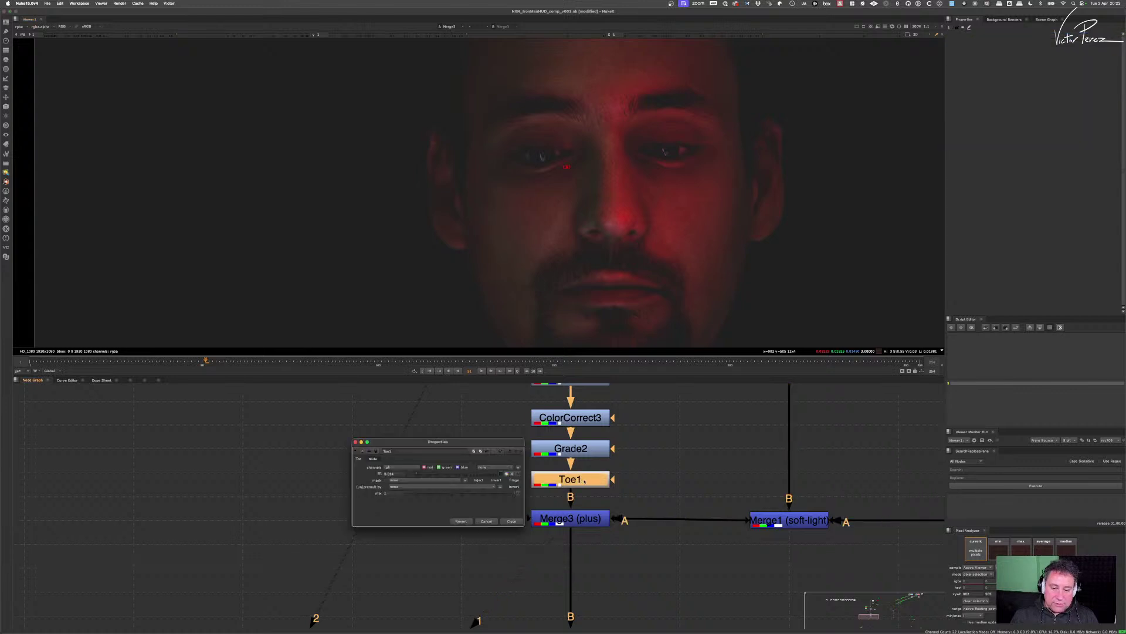
double_click(389, 473)
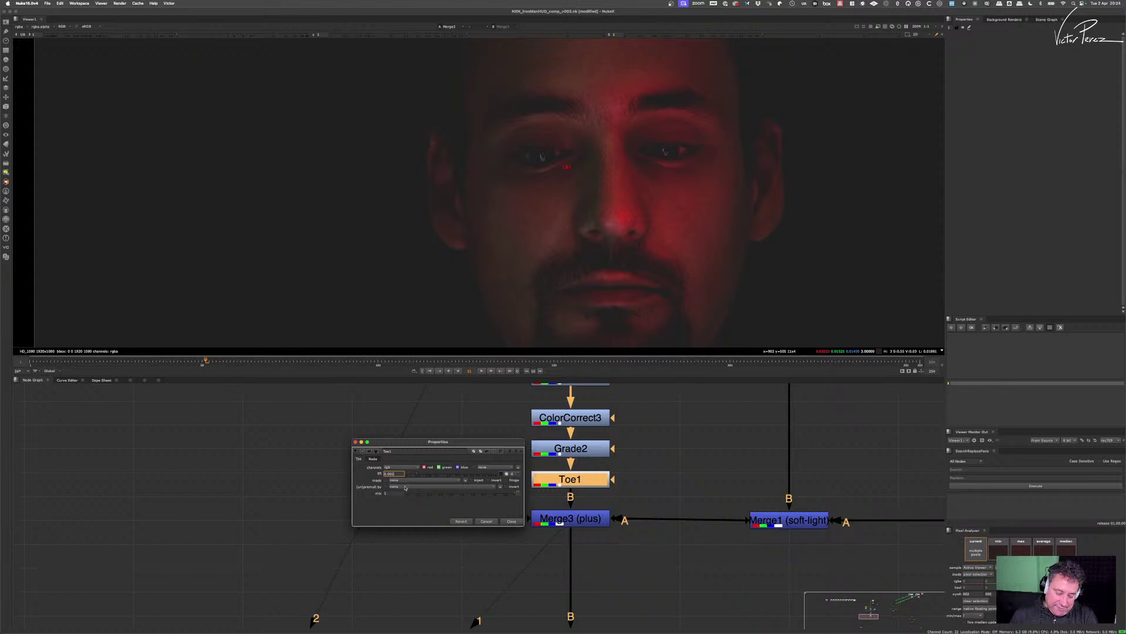
key("Return")
scroll(640, 204, "down", 5)
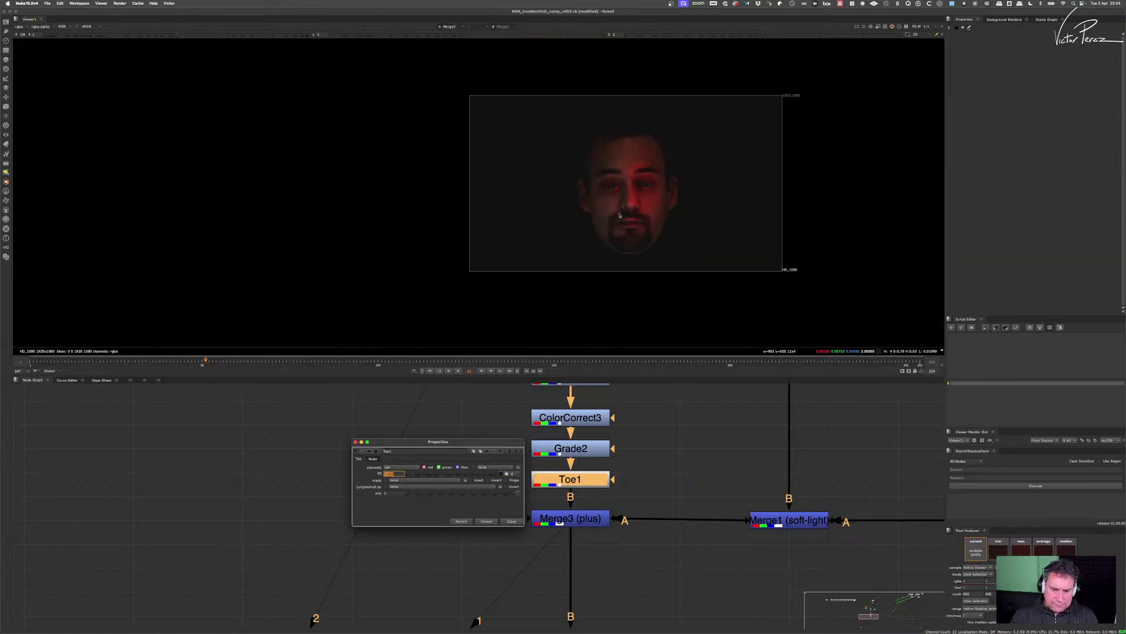
scroll(586, 194, "up", 2)
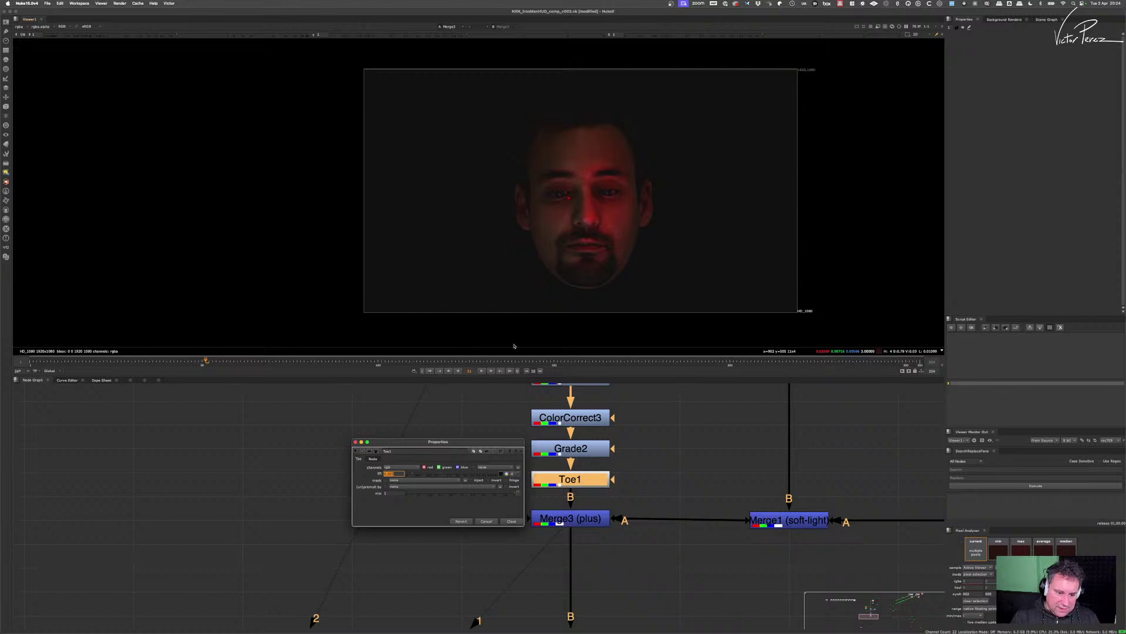
- Toggle Toe1 off and on repeatedly to compare its effect on the face's blacks
left_click(578, 485)
key("d")
key("d")
key("d")
key("d")
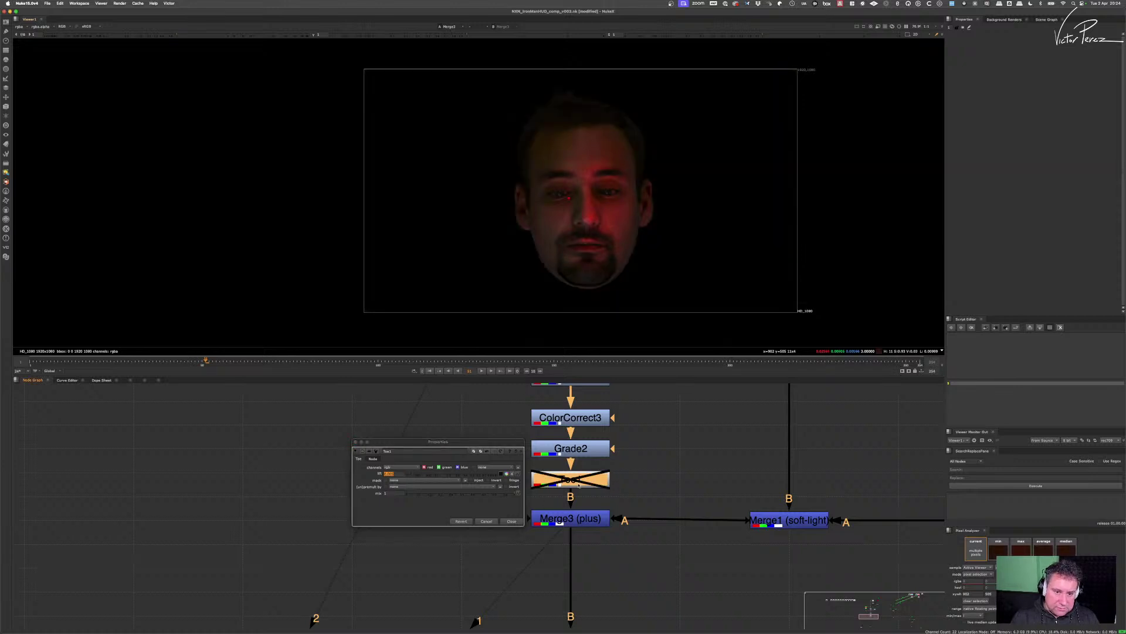
key("d")
key("d")
- Reduce Toe1's lift further, check the merged face and close Toe1's floating properties
left_click(398, 473)
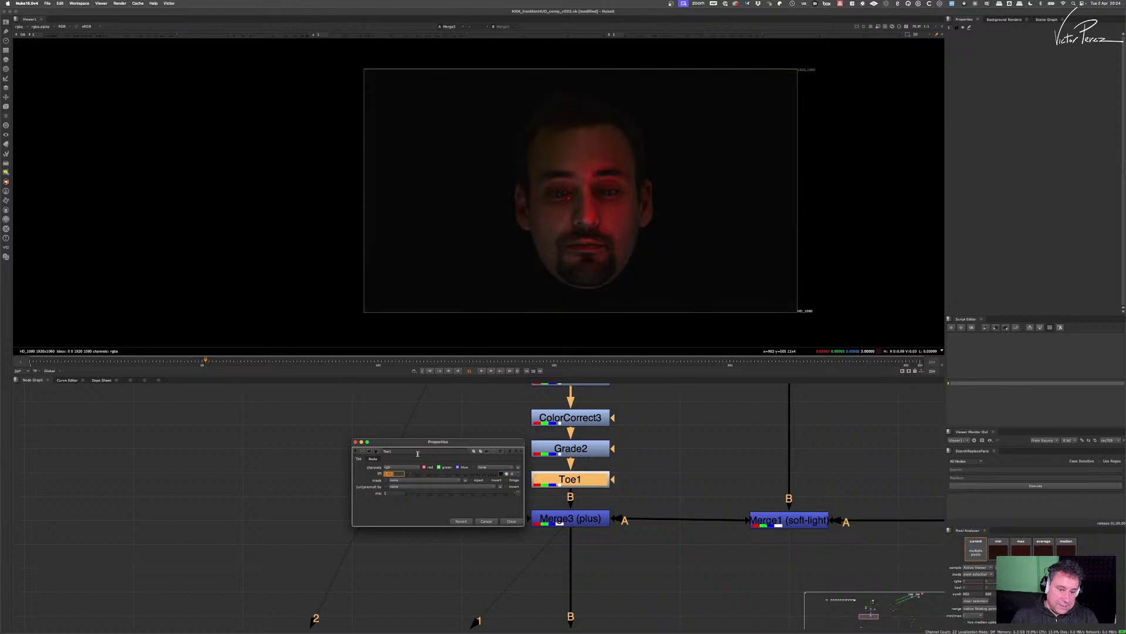
key("Return")
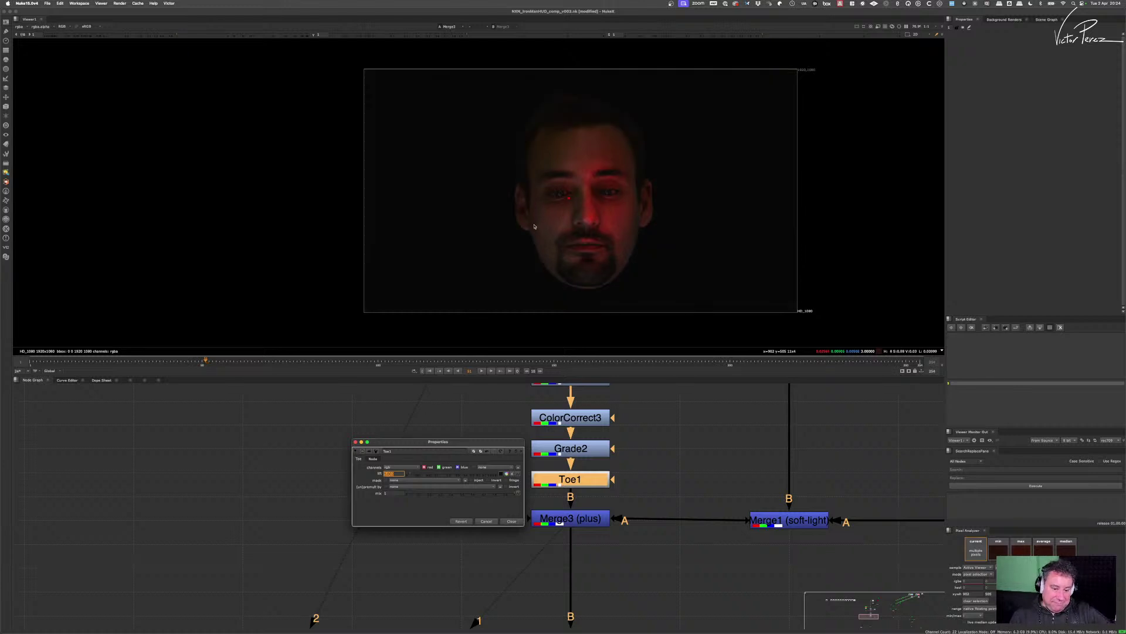
scroll(463, 217, "up", 2)
scroll(464, 194, "down", 3)
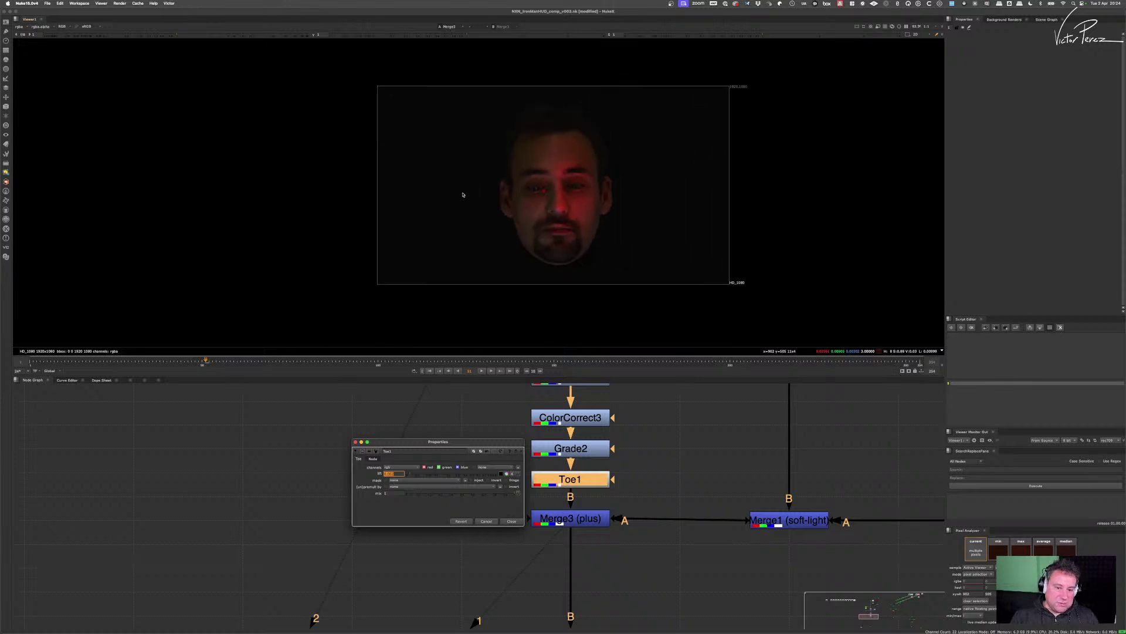
left_click_drag(463, 195, 410, 215)
left_click(511, 520)
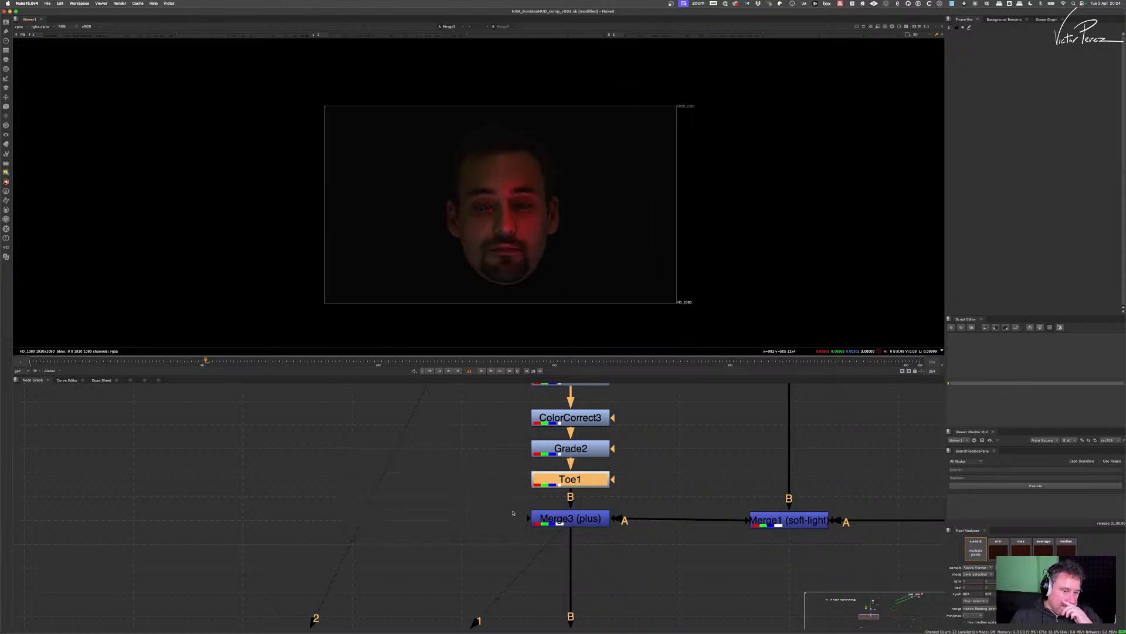
- Raise the viewer gamma to inspect the dark areas of the face, and toggle Grade2 off and on
scroll(473, 225, "up", 2)
scroll(473, 226, "down", 1)
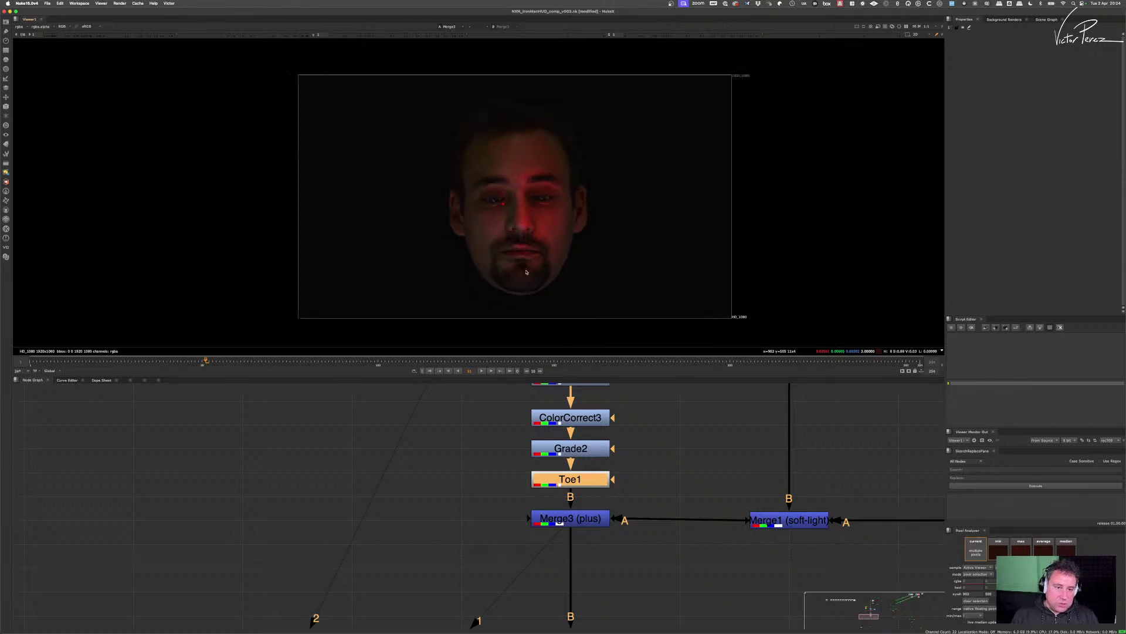
left_click_drag(411, 34, 467, 35)
scroll(535, 316, "up", 3)
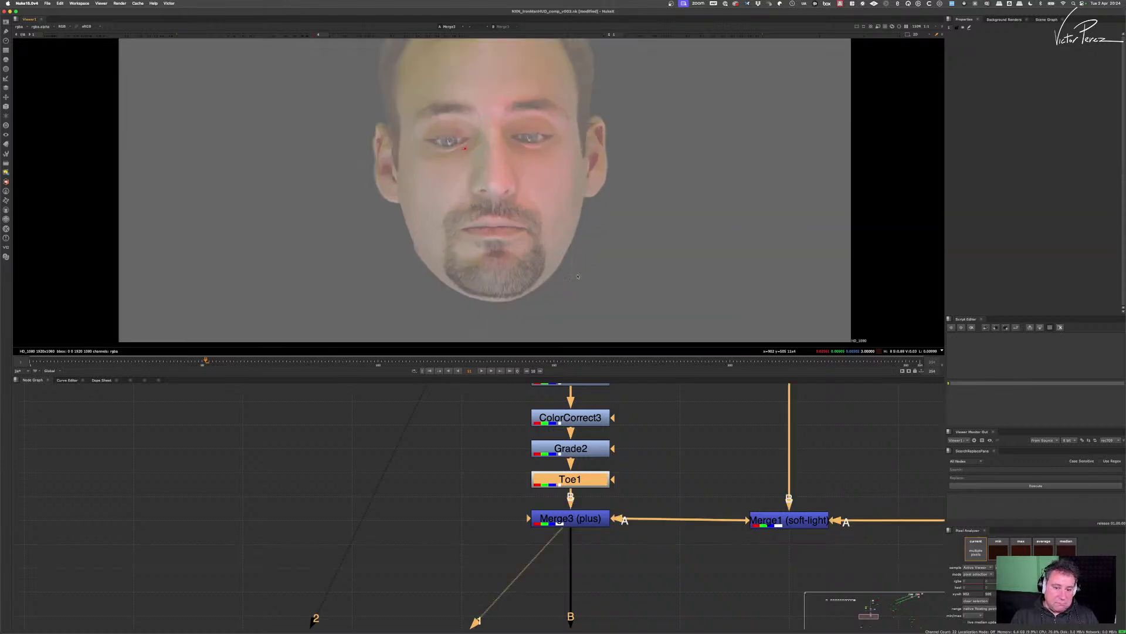
left_click_drag(499, 439, 631, 464)
key("d")
key("d")
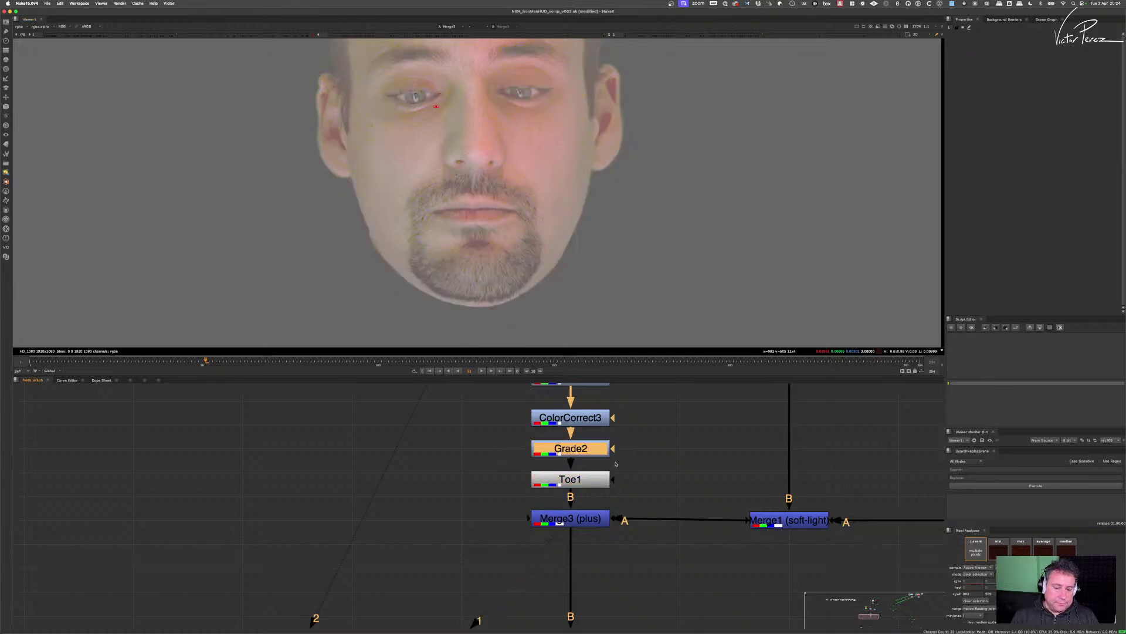
- Align Merge3 with Merge1, view Merge3's output and reset the viewer gamma to default
left_click(570, 519)
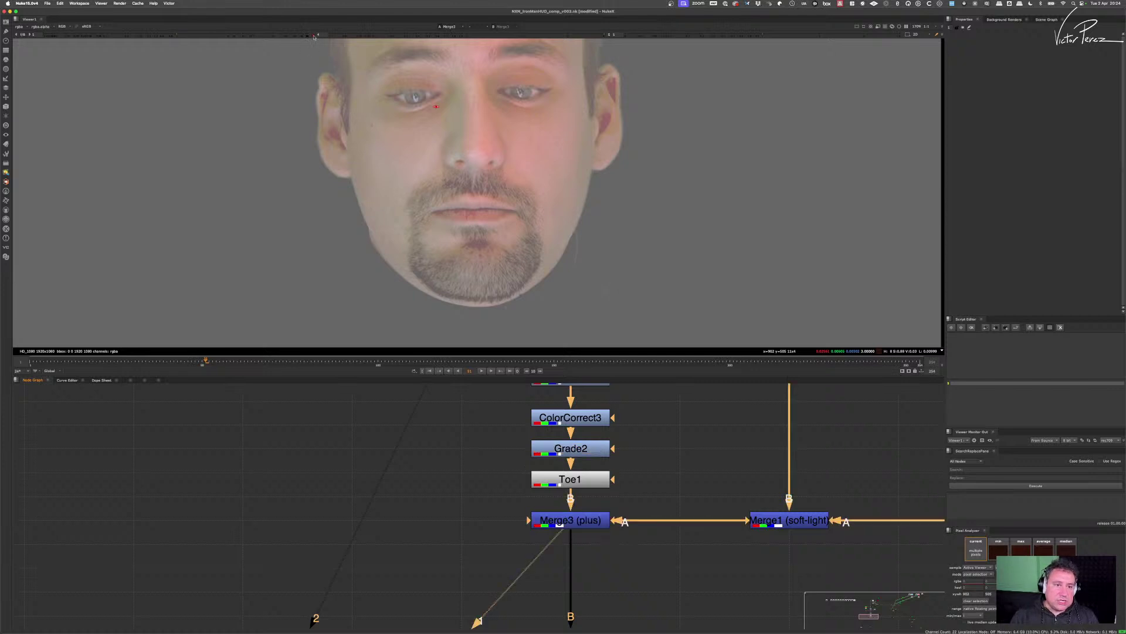
key("1")
scroll(586, 211, "down", 4)
scroll(567, 229, "up", 3)
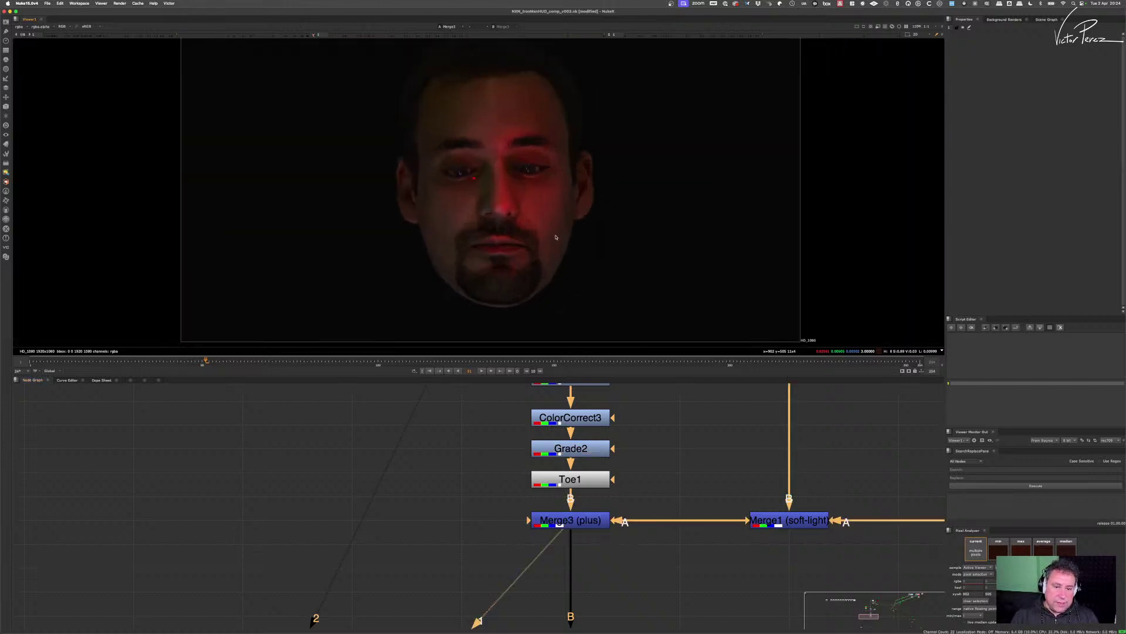
- Open Grade2, check the face's details and set the offset slightly negative to deepen the base face's blacks
double_click(574, 455)
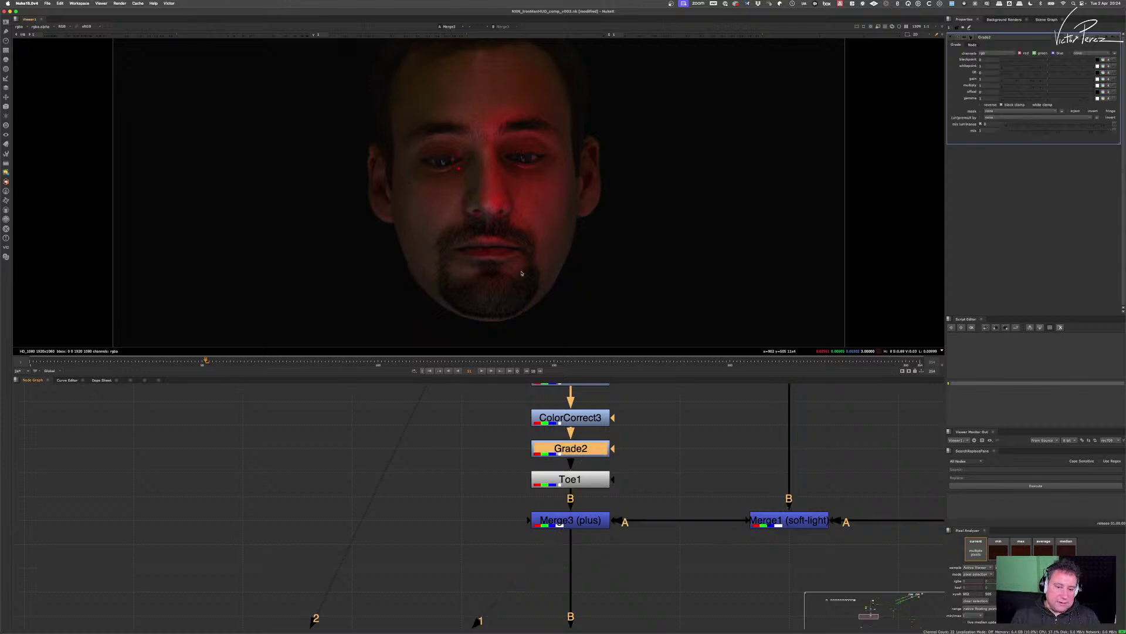
scroll(522, 273, "up", 5)
scroll(528, 287, "down", 4)
scroll(532, 205, "down", 5)
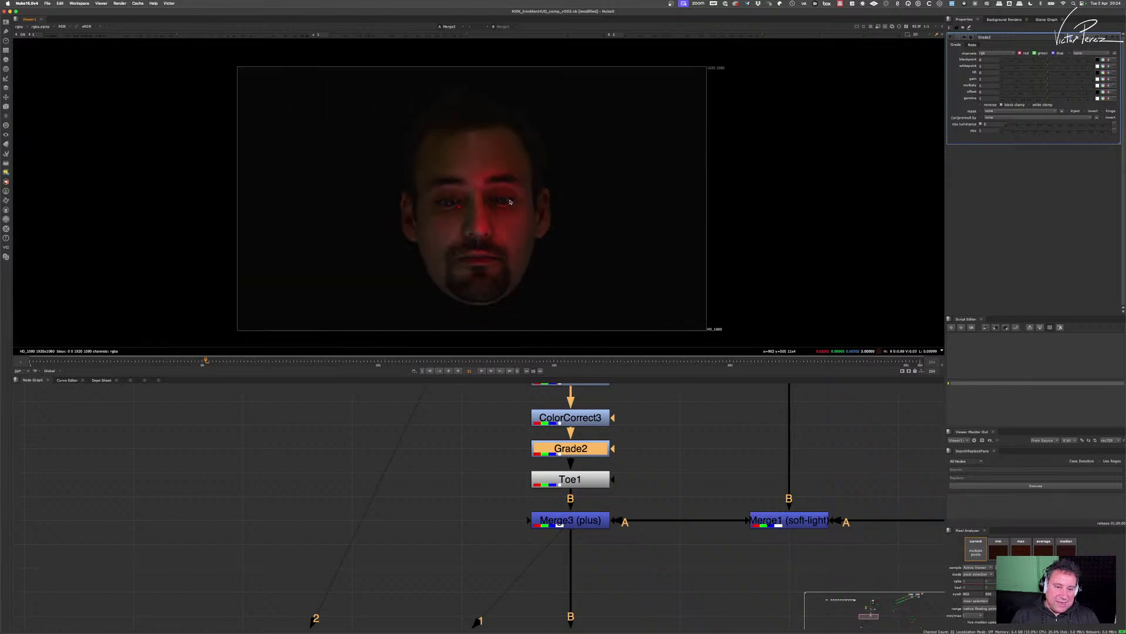
left_click_drag(511, 202, 523, 224)
scroll(509, 225, "up", 2)
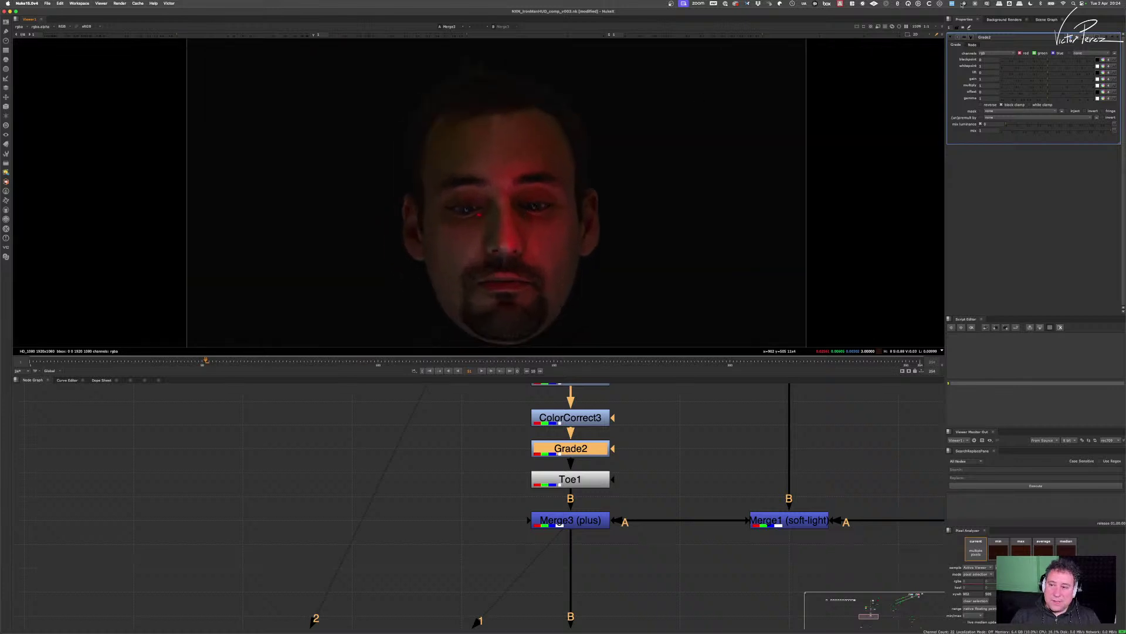
left_click(990, 92)
left_click_drag(990, 93, 993, 96)
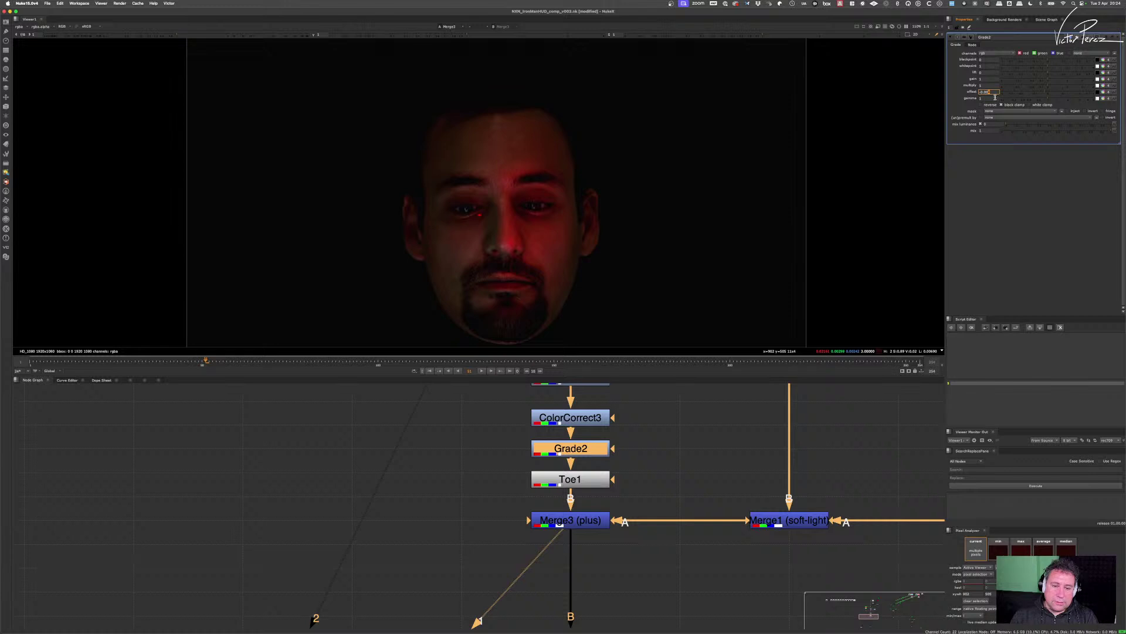
- View Toe1's output, examine the darkened base face up close and clear the sampled pixel
left_click(592, 460)
key("1")
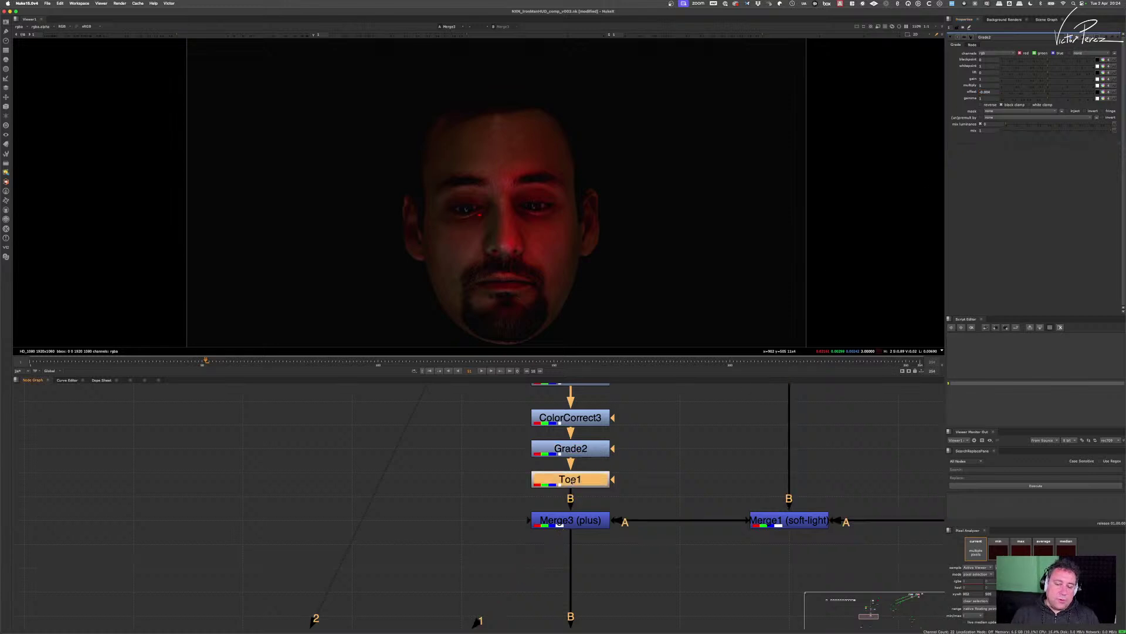
scroll(595, 211, "down", 3)
scroll(553, 205, "up", 6)
scroll(553, 204, "down", 2)
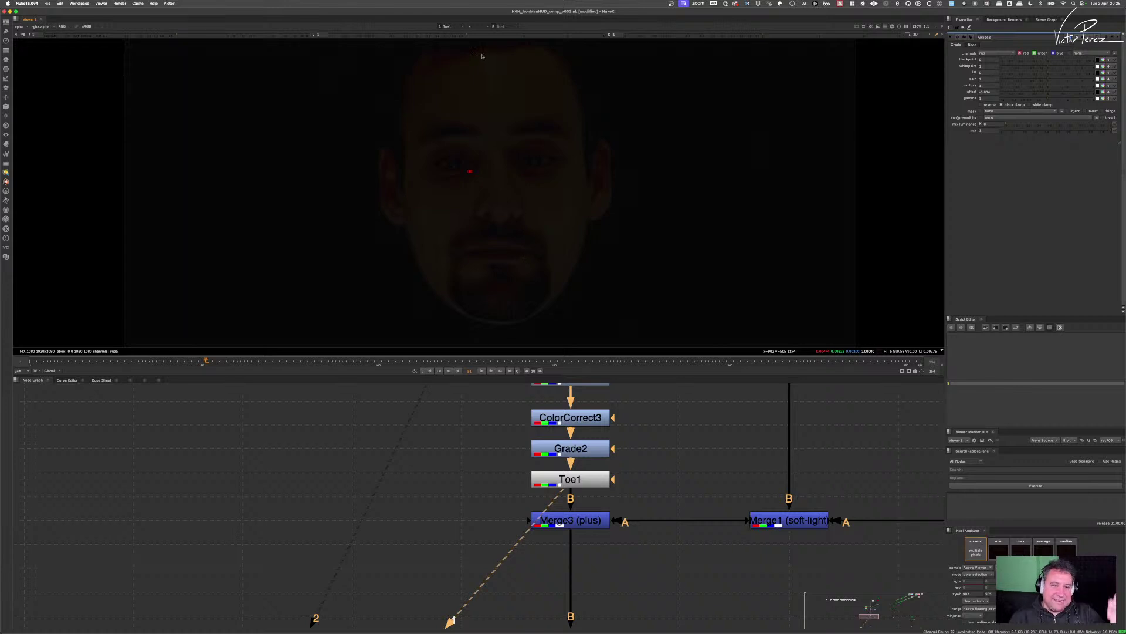
left_click(636, 163, "ctrl")
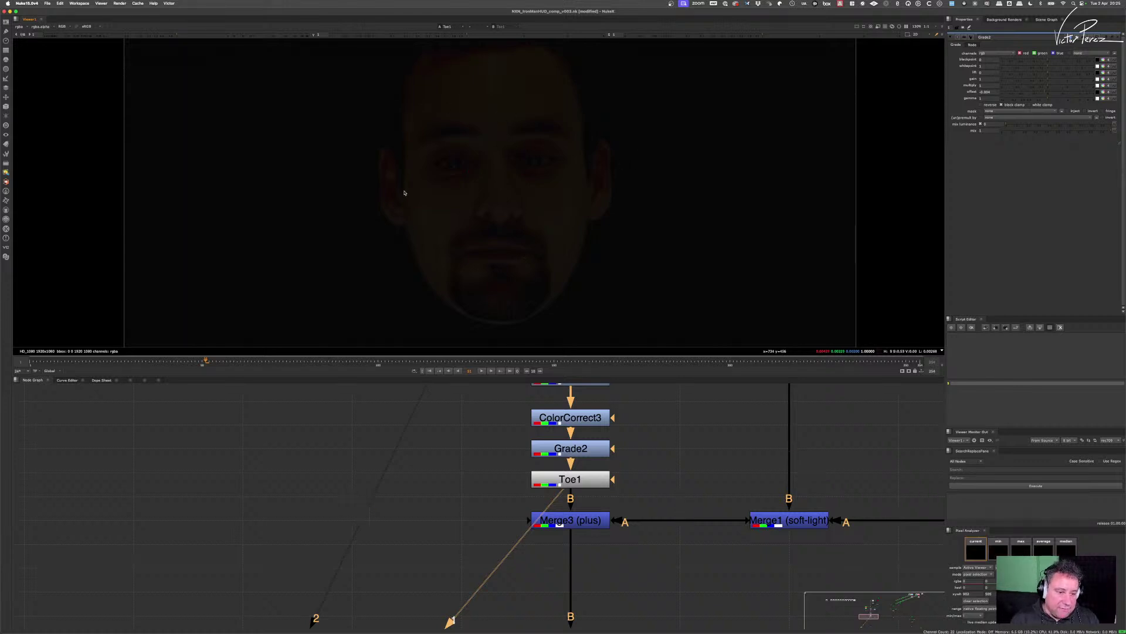
- Raise the viewer gamma and compare the base face with Toe1 disabled and enabled
left_click(613, 36)
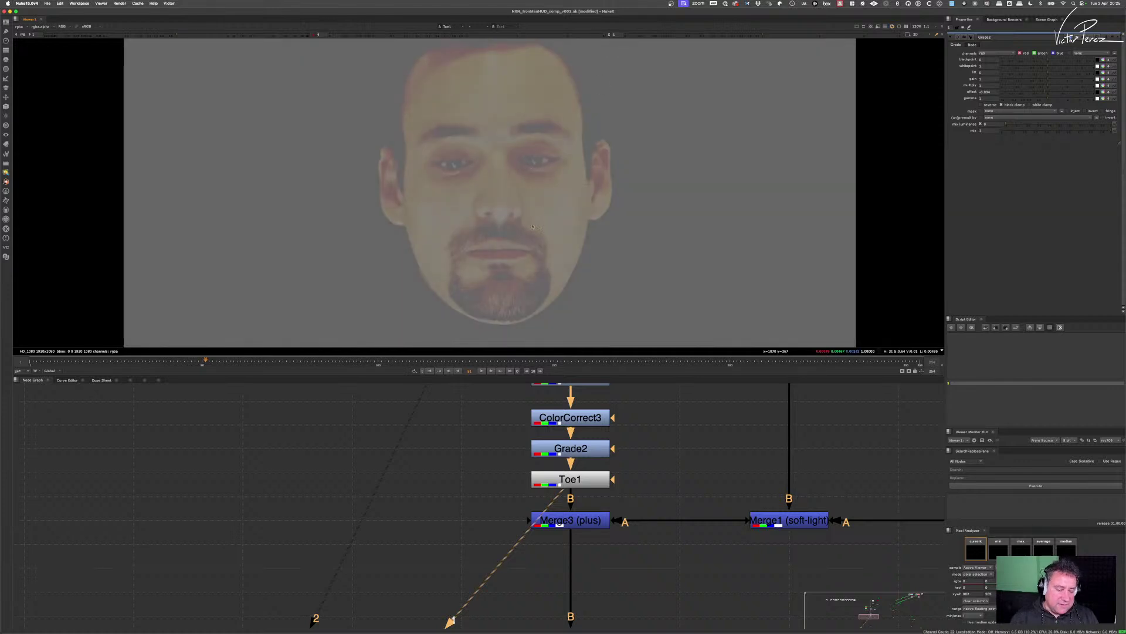
left_click(573, 480)
key("d")
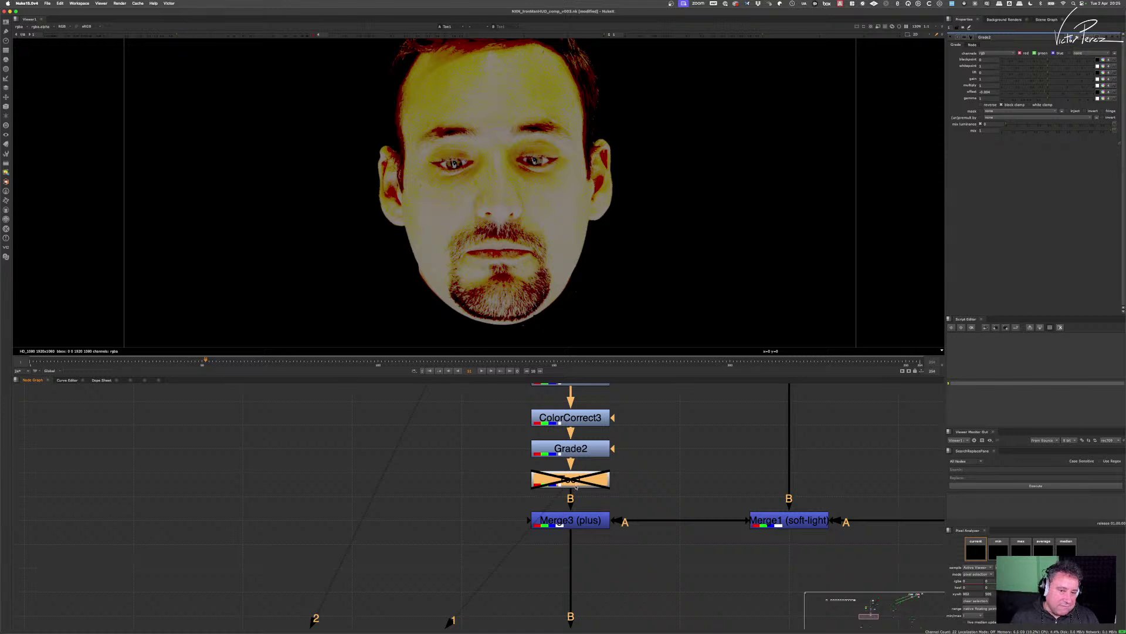
key("d")
key("d")
key("d")
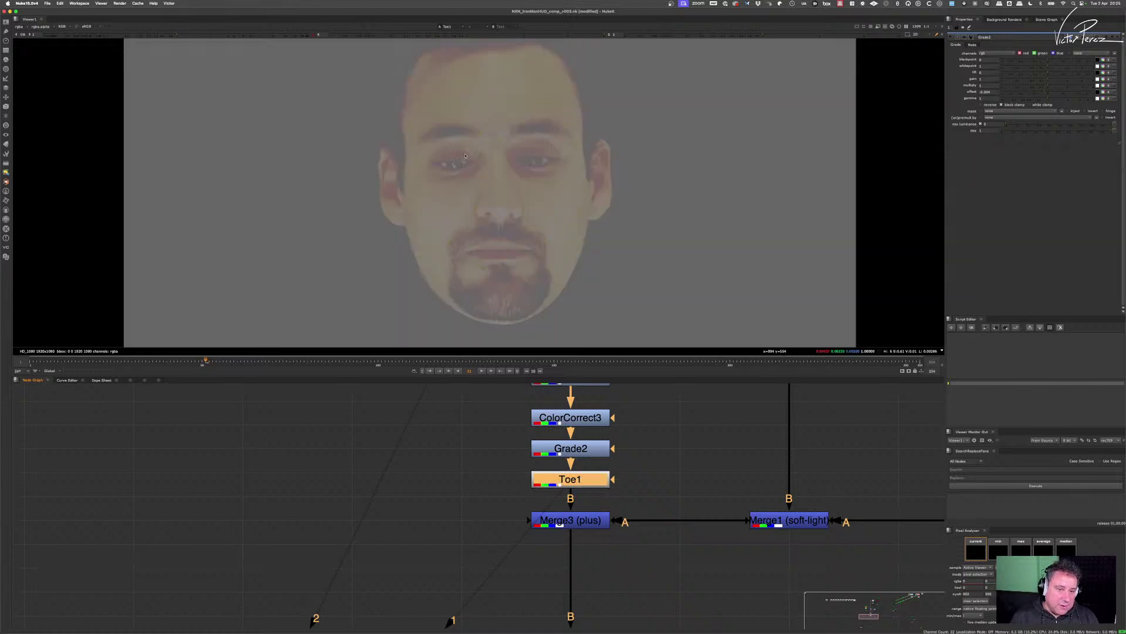
- Examine the eyes up close while toggling Toe1 off and on, and reset the viewer gamma to default
scroll(465, 155, "up", 6)
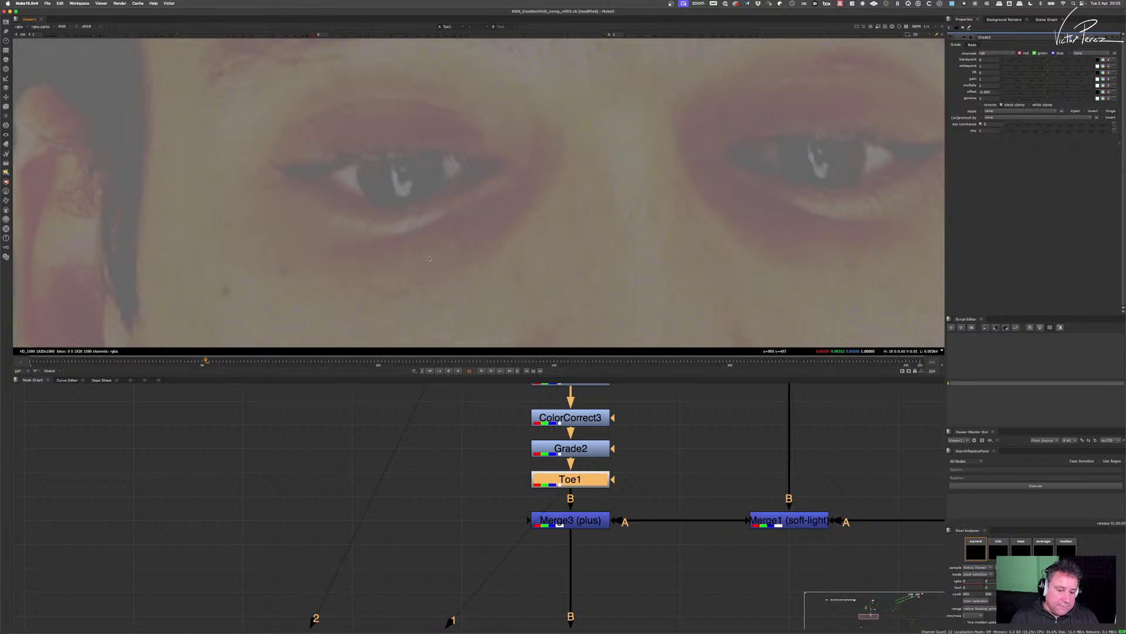
key("d")
key("d")
key("d")
key("d")
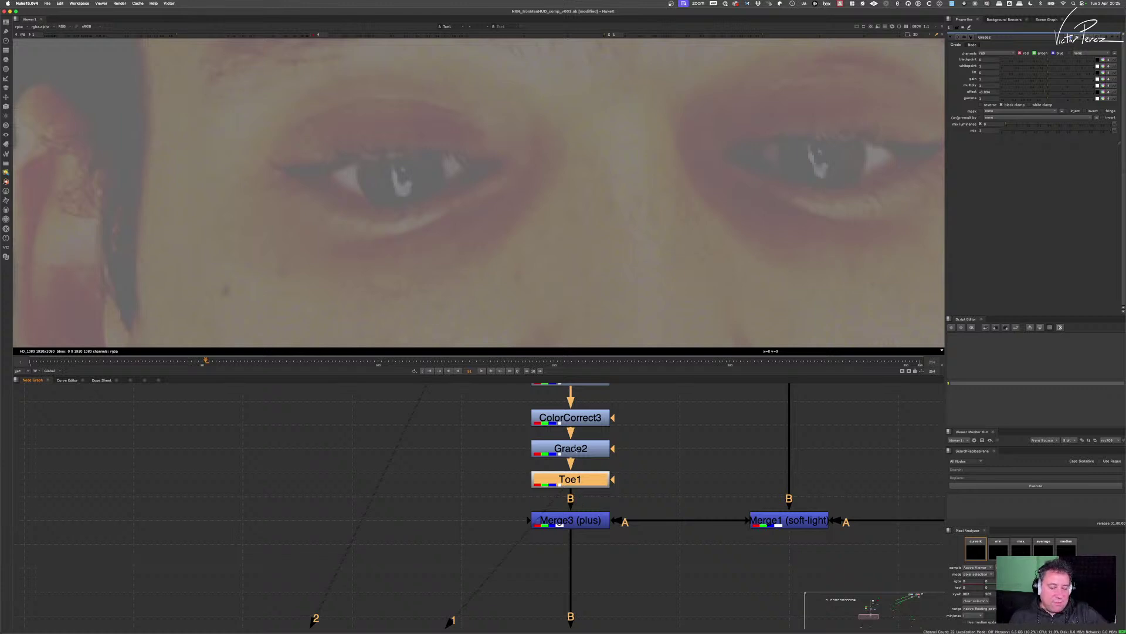
key("1")
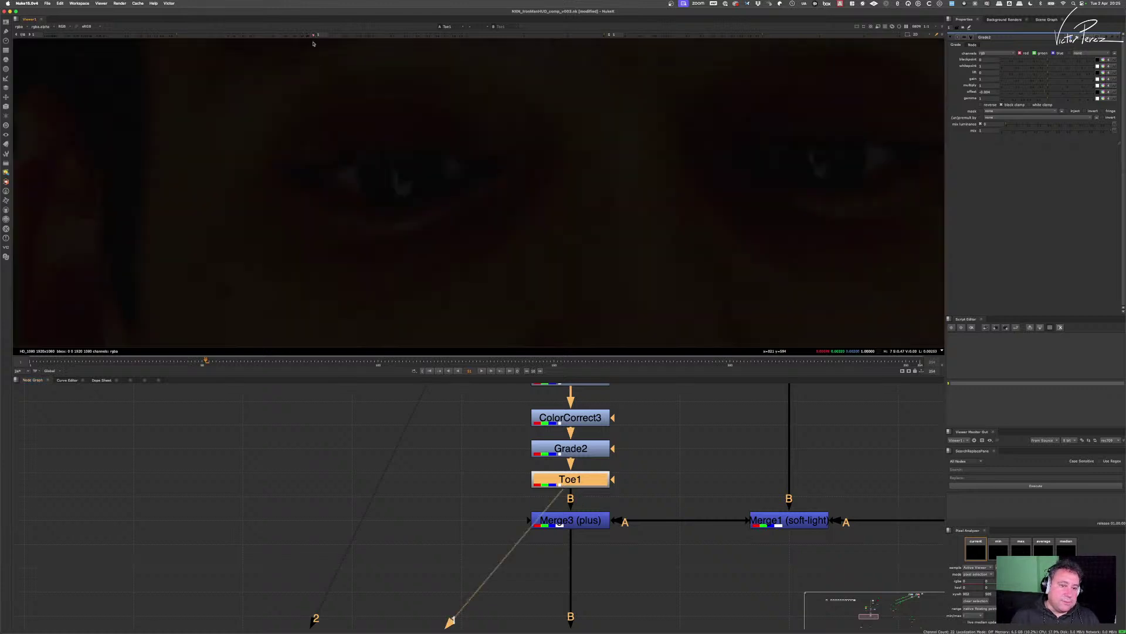
scroll(574, 202, "down", 5)
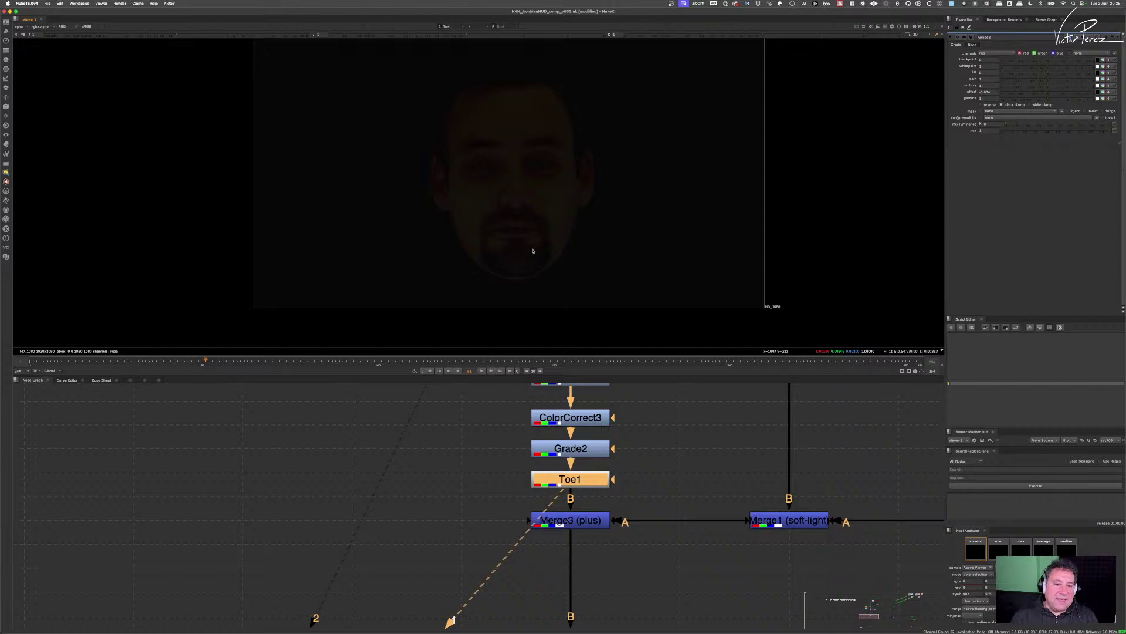
- Assign Merge1's output to viewer input 1 and Merge3's output to viewer input 2
left_click(786, 518)
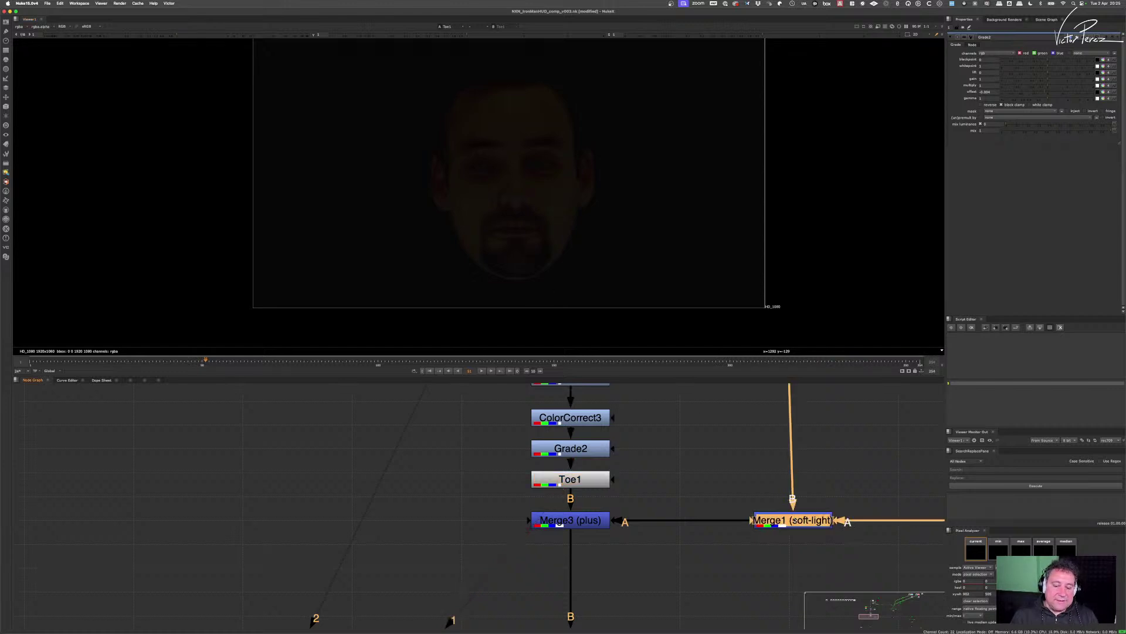
left_click(570, 520)
key("1")
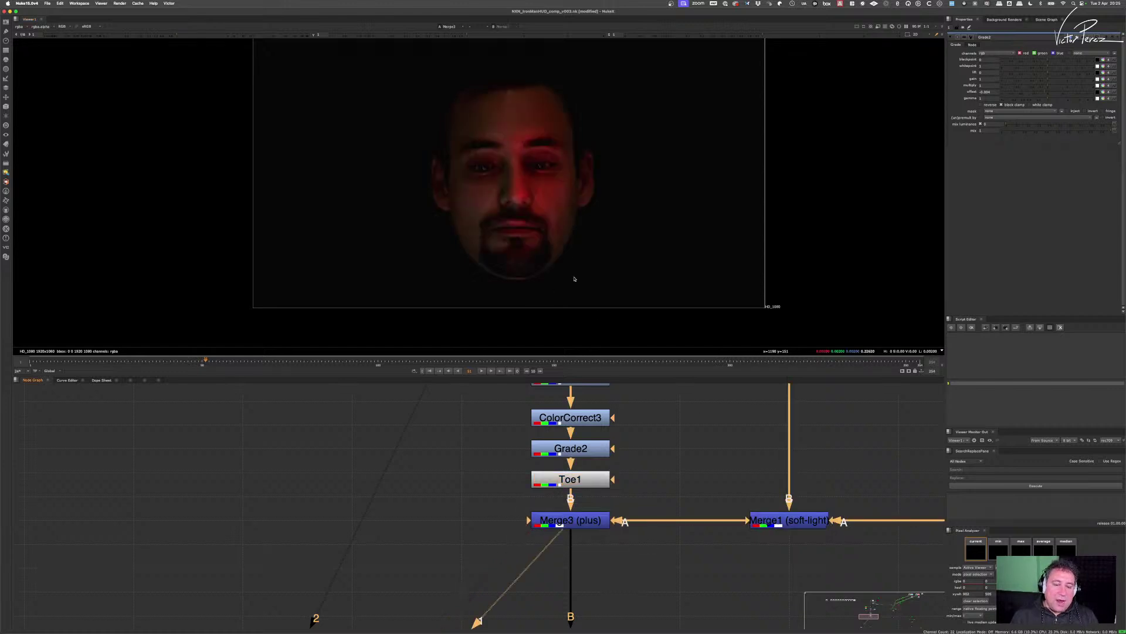
left_click_drag(782, 478, 628, 558)
key("1")
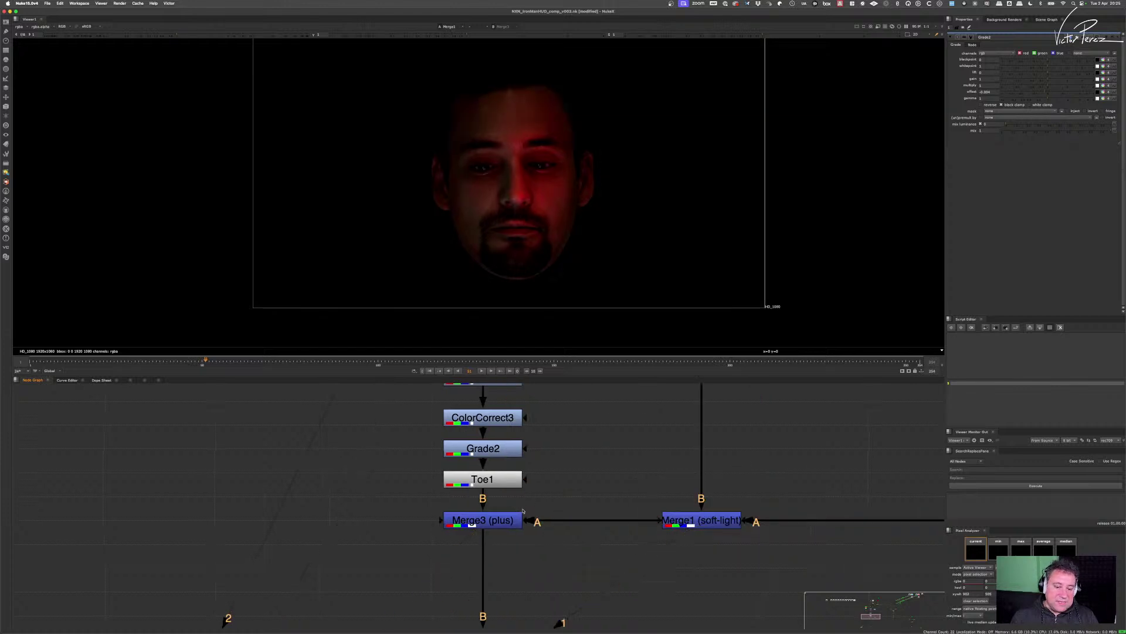
left_click(439, 515)
key("2")
left_click(451, 536)
- Compare the Merge1 soft-light result with the Merge3 plus result repeatedly, both up close and on the whole face
key("1")
key("2")
key("1")
key("2")
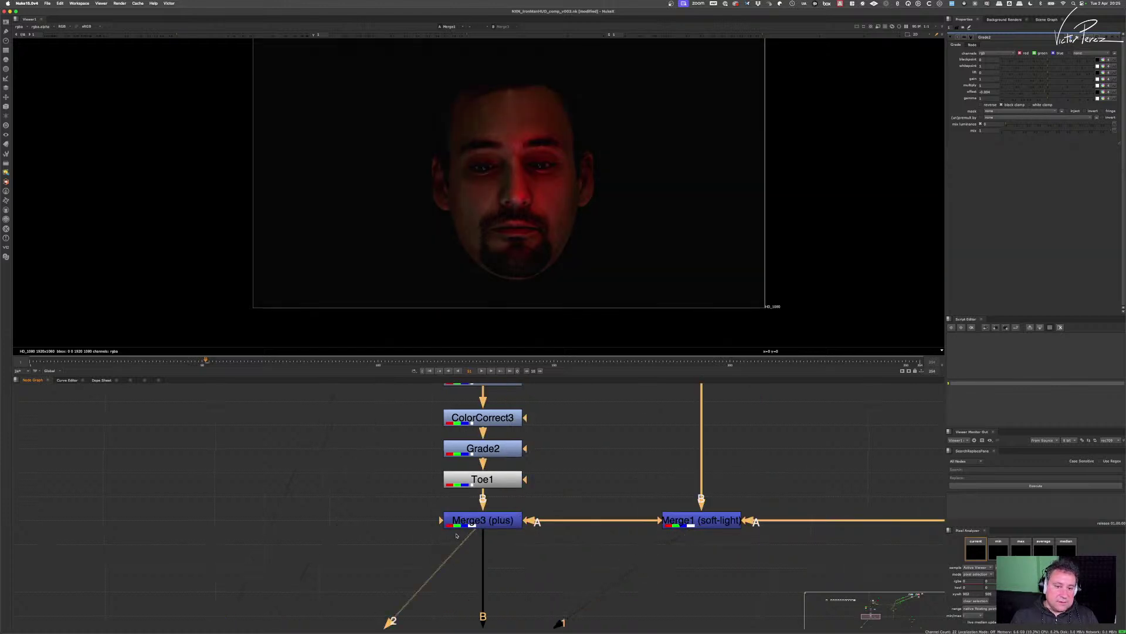
key("1")
key("2")
scroll(535, 193, "up", 4)
key("1")
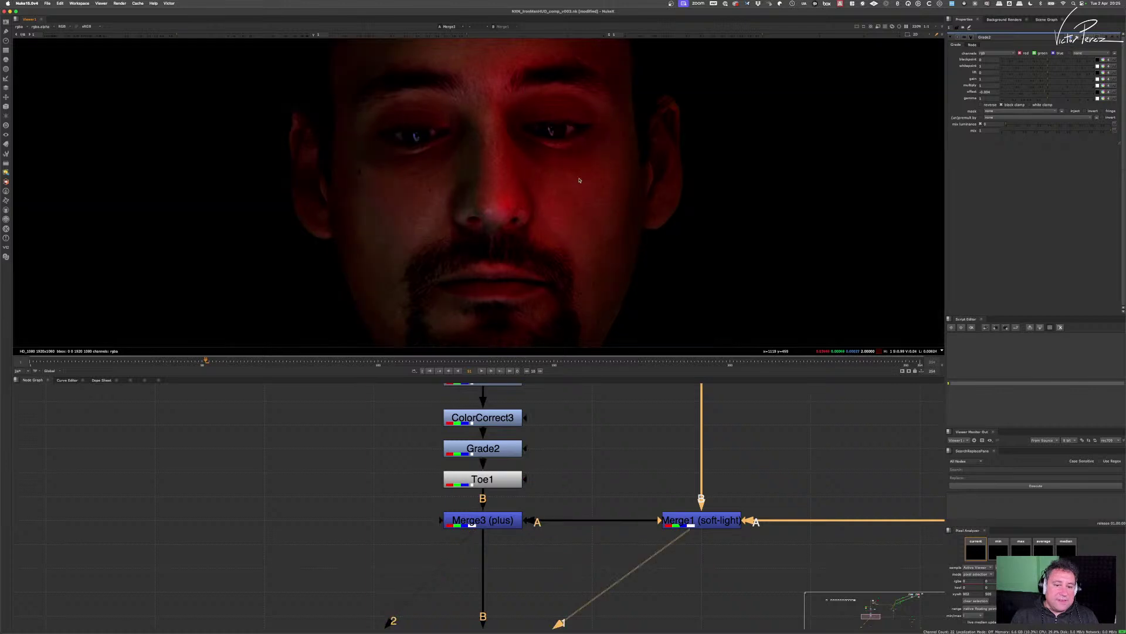
key("2")
key("1")
key("2")
key("1")
scroll(578, 184, "down", 4)
key("2")
key("1")
key("2")
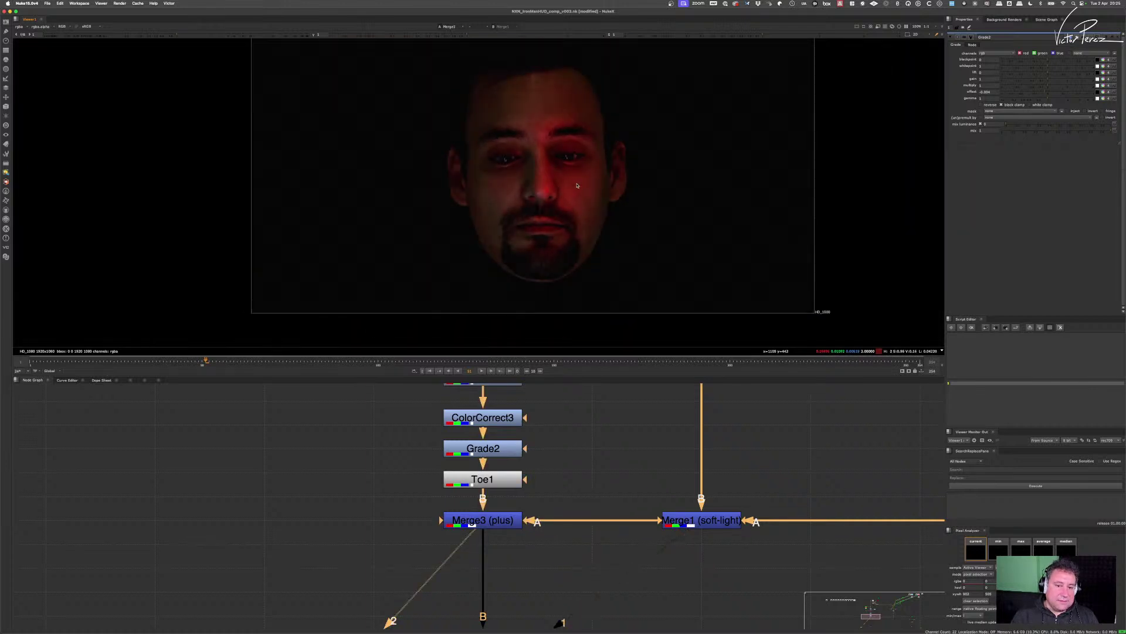
key("1")
key("2")
key("1")
key("2")
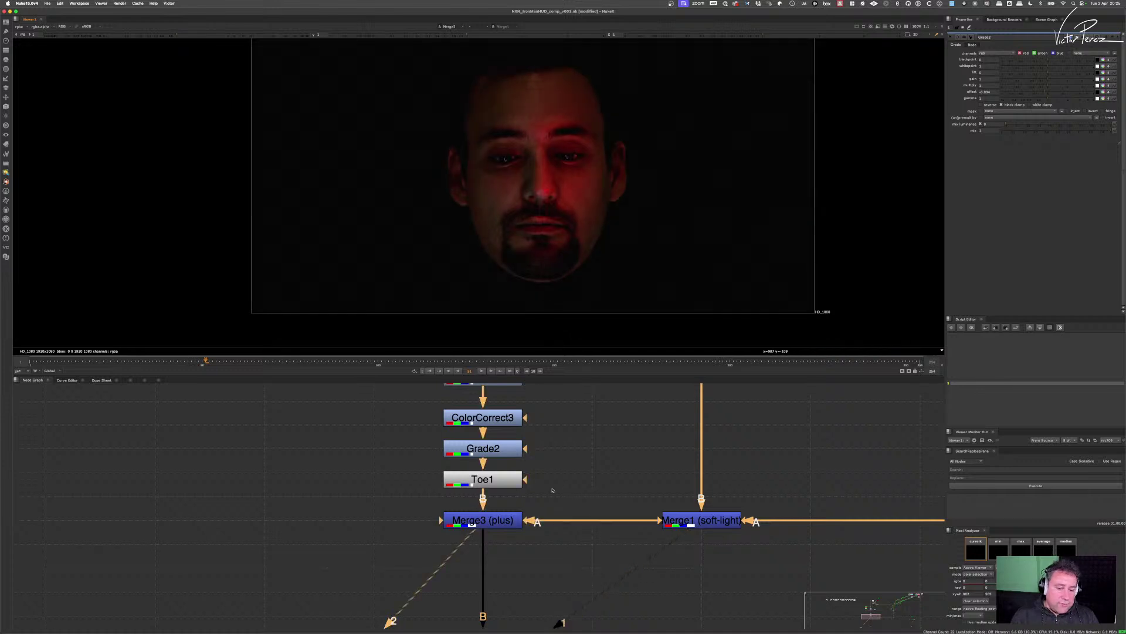
- Move ColorCorrect3 directly beneath ColorCorrect1 and view the output of the colour-corrected base face
scroll(544, 490, "down", 5)
scroll(532, 499, "up", 3)
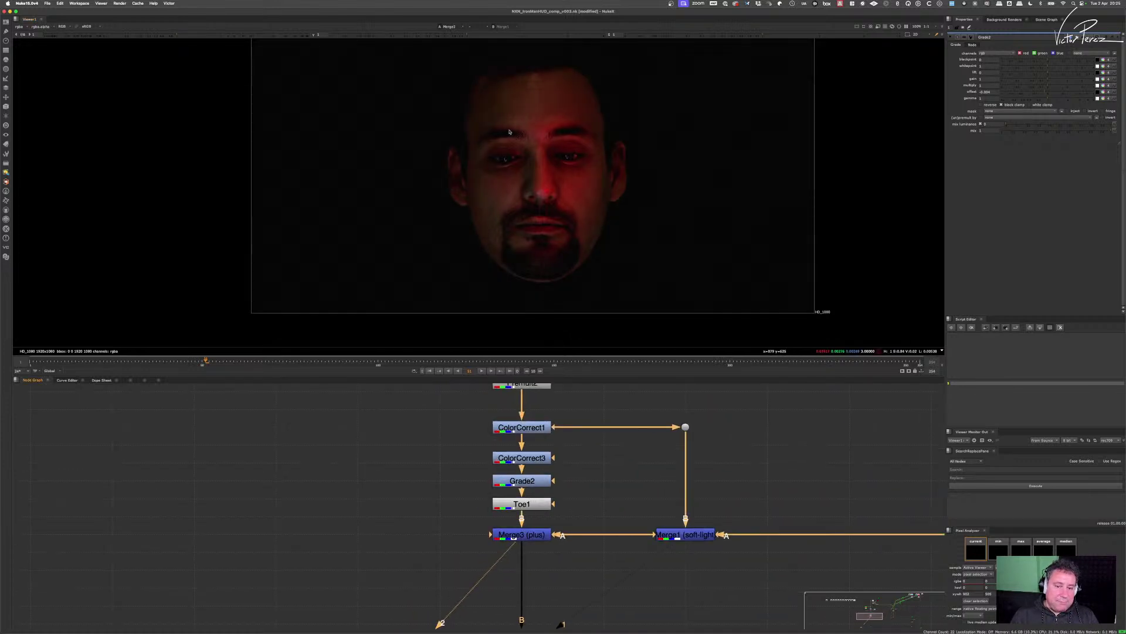
mouse_move(544, 460)
left_mouse_down()
mouse_move(540, 446)
mouse_move(531, 478)
mouse_move(531, 443)
left_mouse_up()
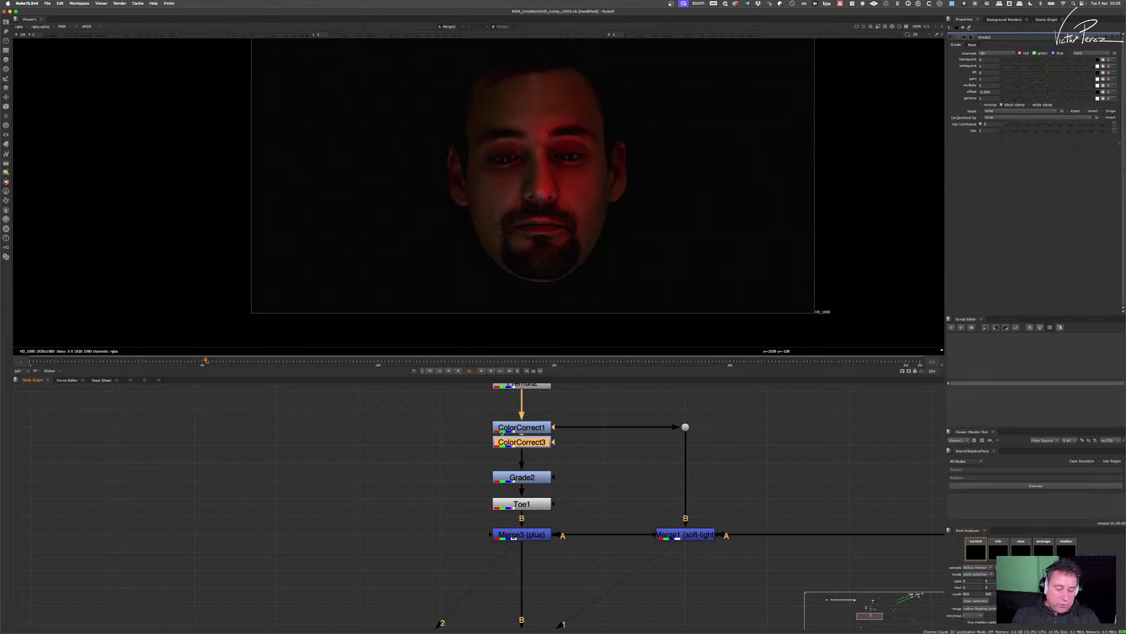
left_click_drag(467, 399, 568, 469)
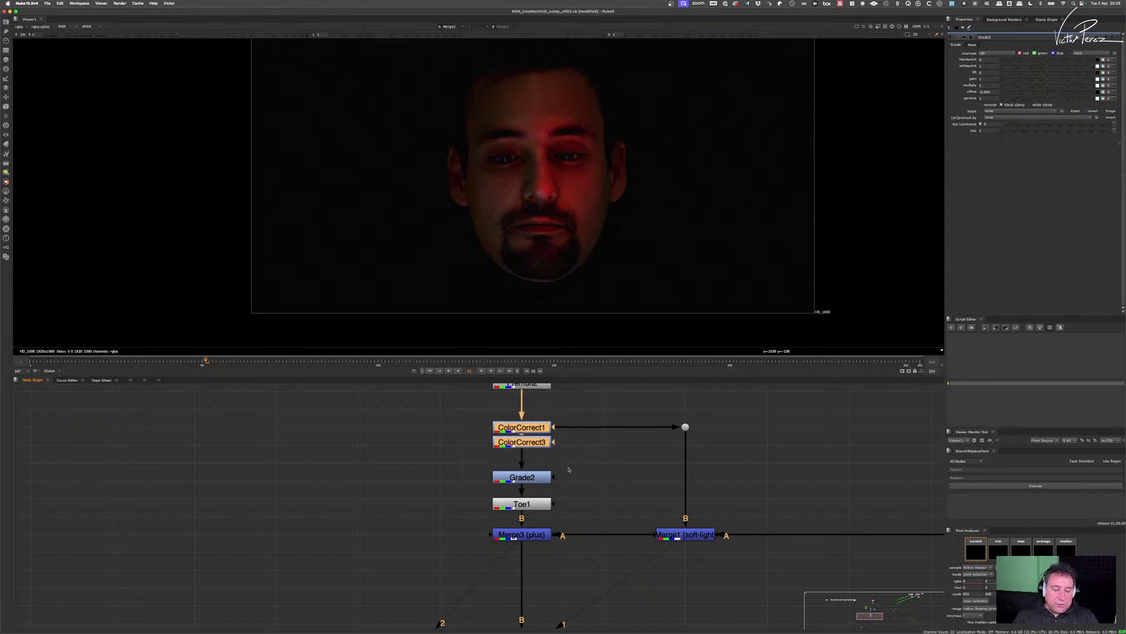
key("1")
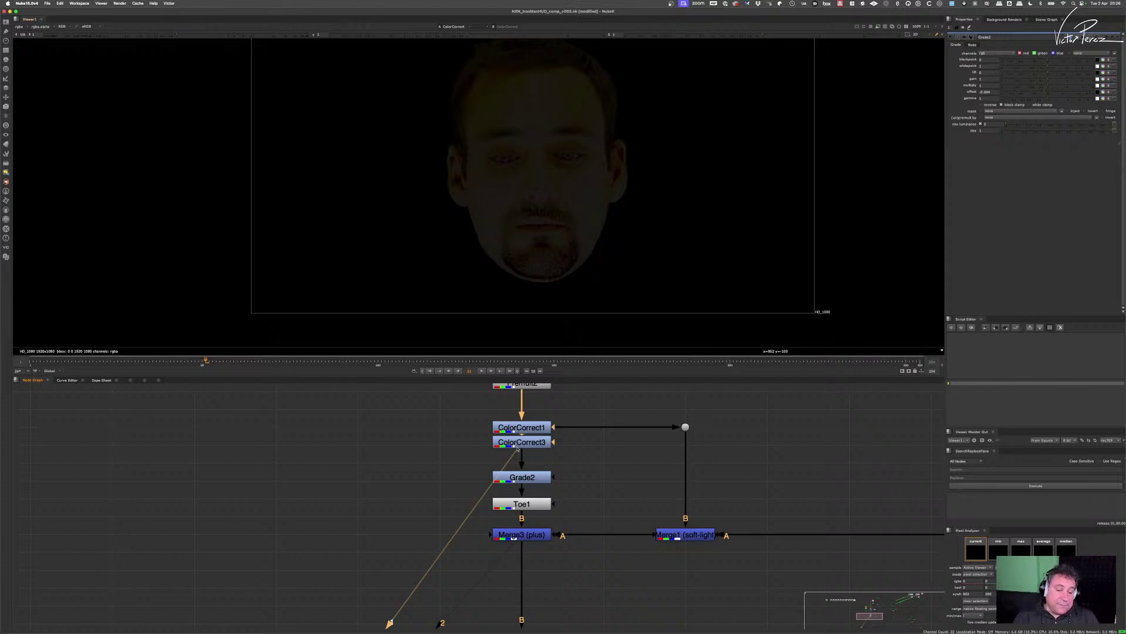
- Place Grade2 and Toe1 close together as a separate pair above Merge3
left_click_drag(469, 463, 529, 483)
left_click(576, 492)
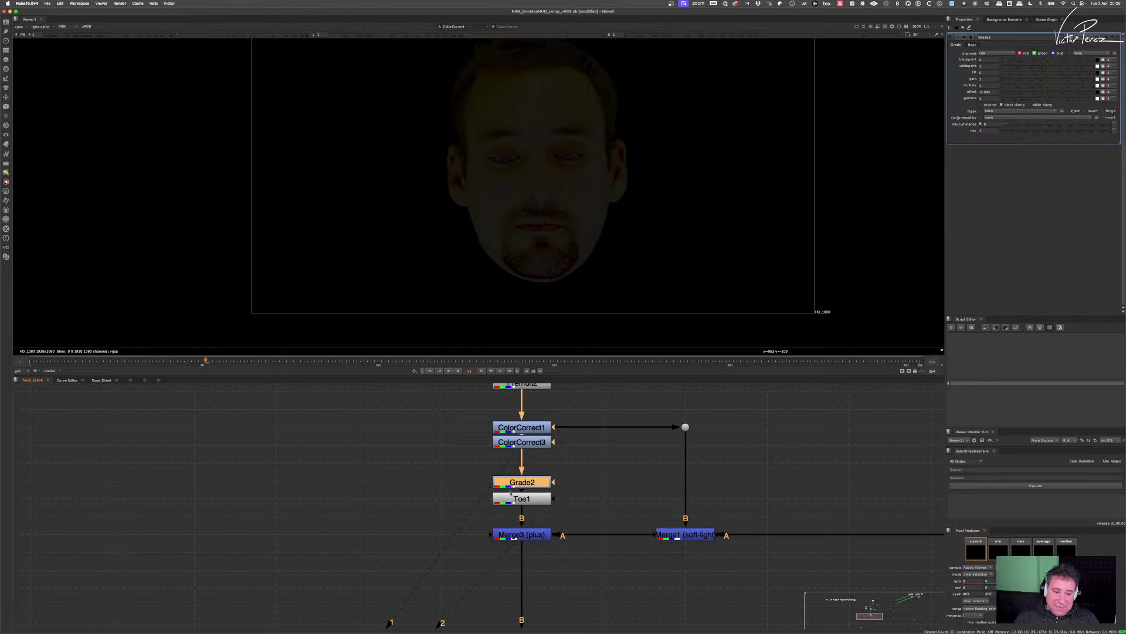
left_click_drag(465, 391, 566, 474)
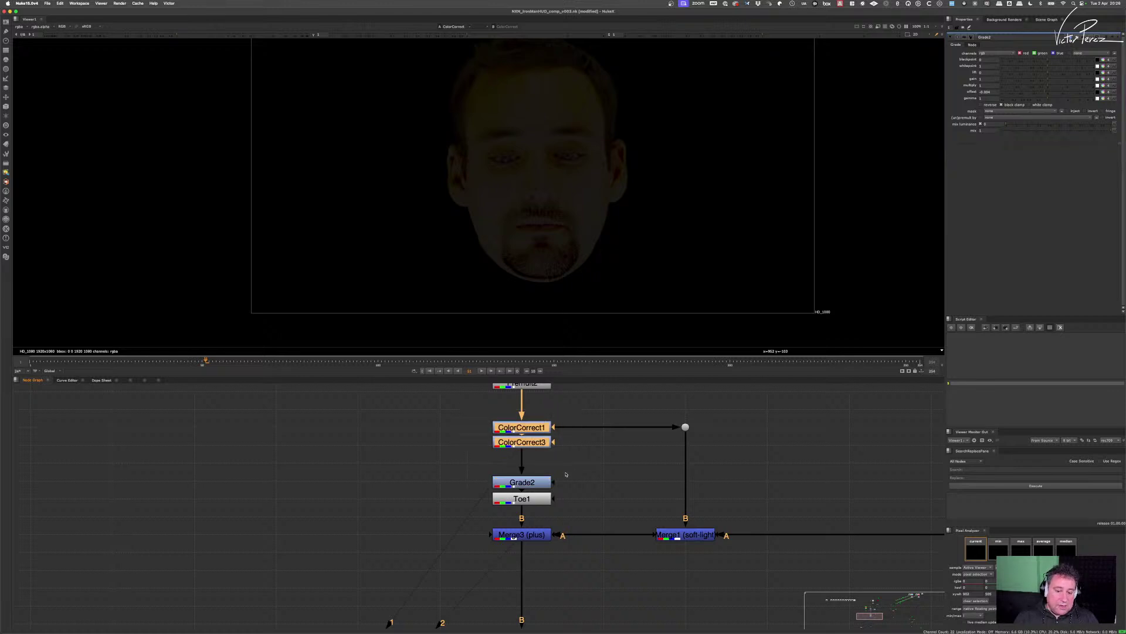
left_click_drag(447, 465, 572, 525)
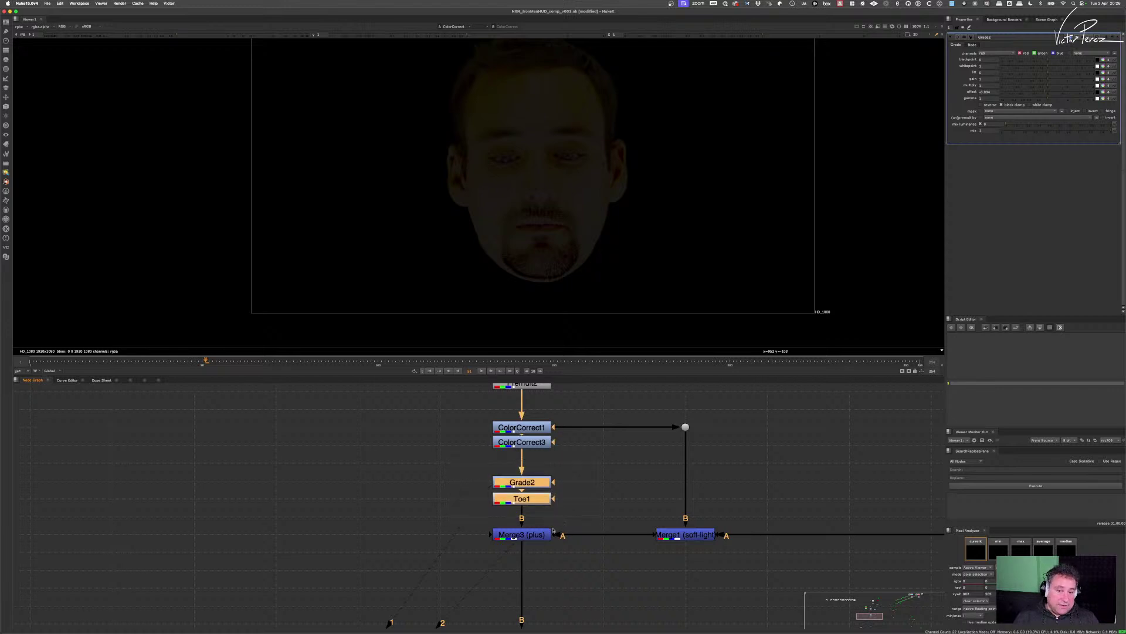
- View Merge1's soft-light output, followed by Merge3's combined output
left_click(692, 535)
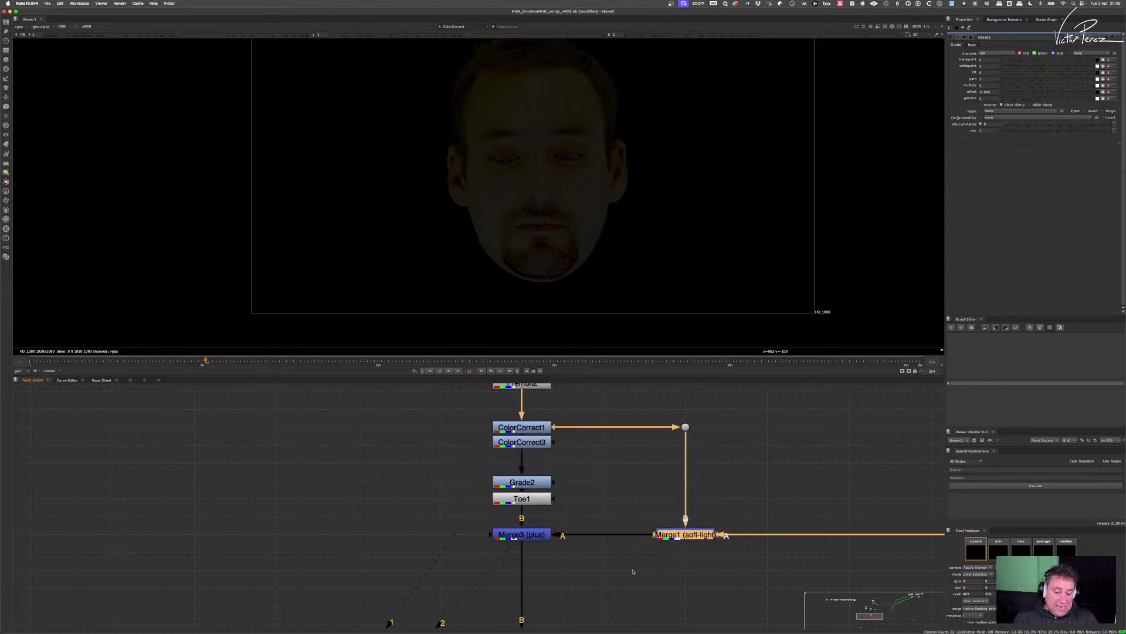
key("1")
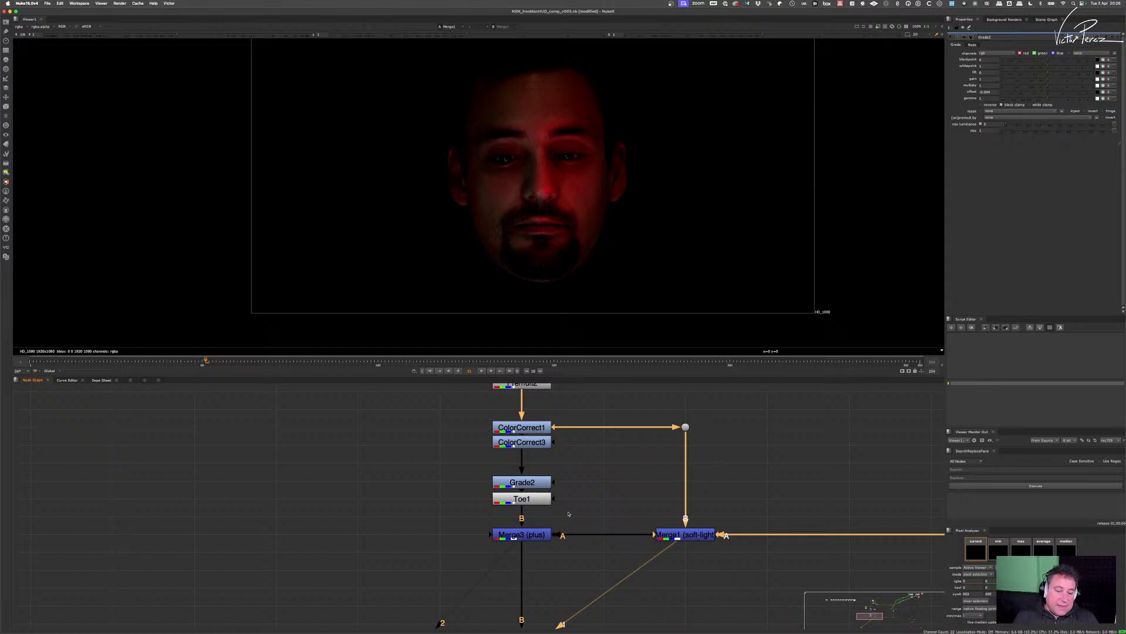
left_click(512, 537)
key("1")
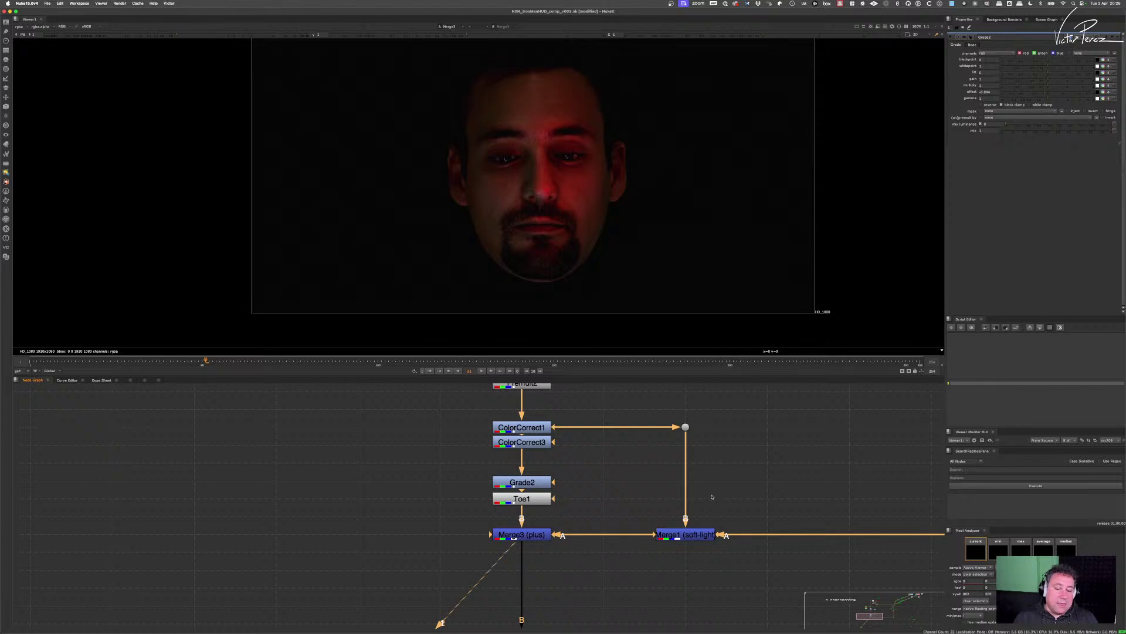
- Open the colour of the cyan Constant1 and try a brighter value to test how the face lighting responds
scroll(712, 495, "down", 5)
scroll(724, 451, "up", 5)
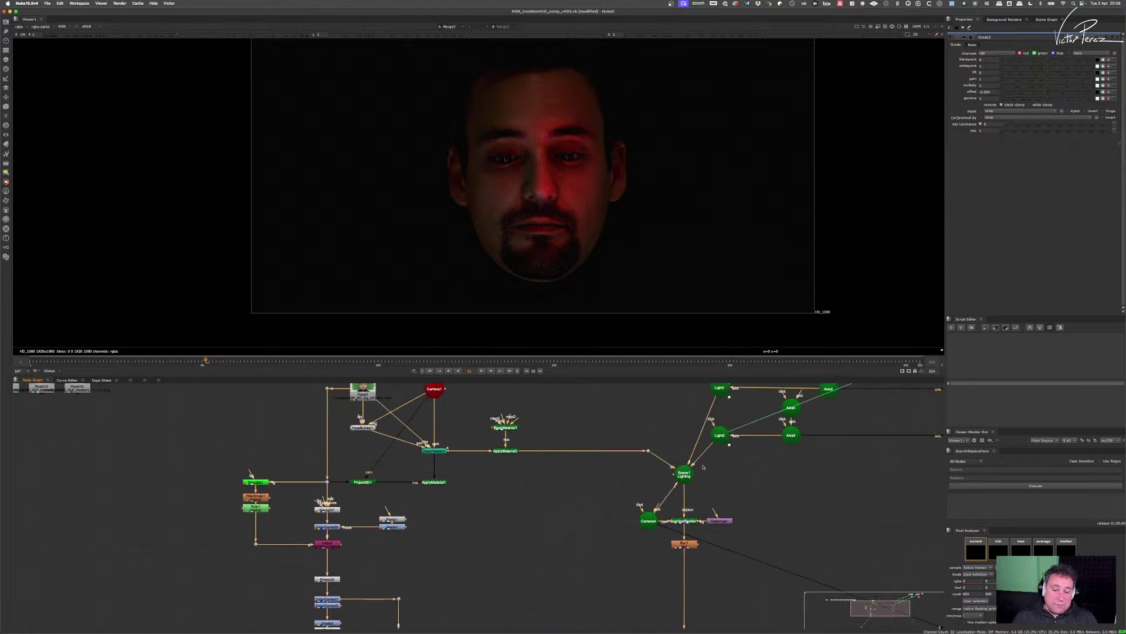
scroll(706, 476, "up", 2)
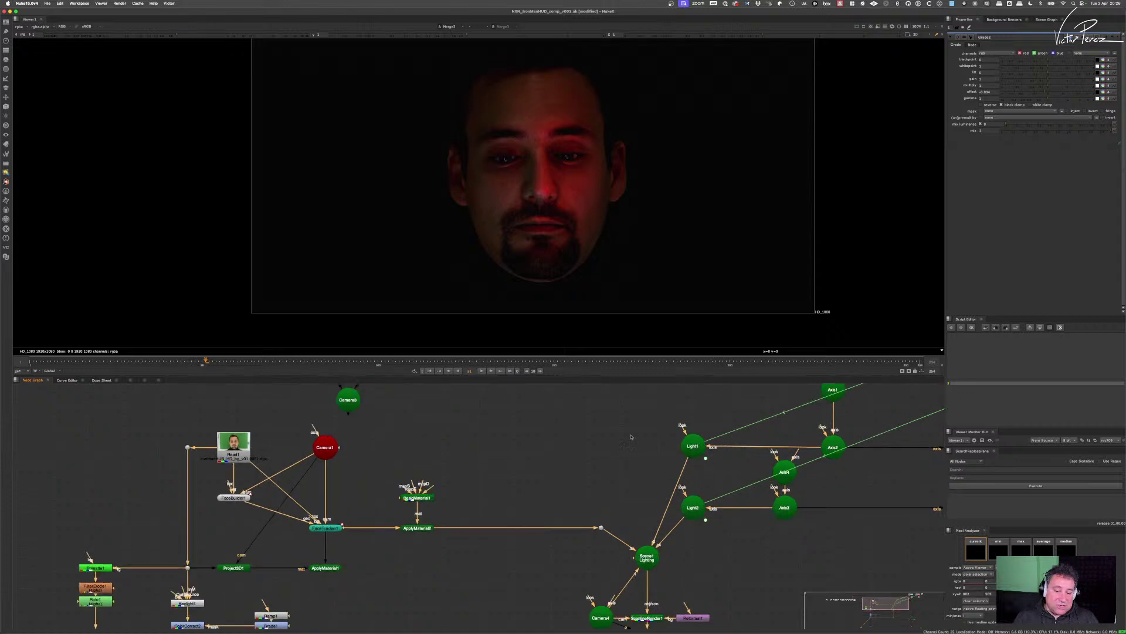
scroll(666, 449, "down", 5)
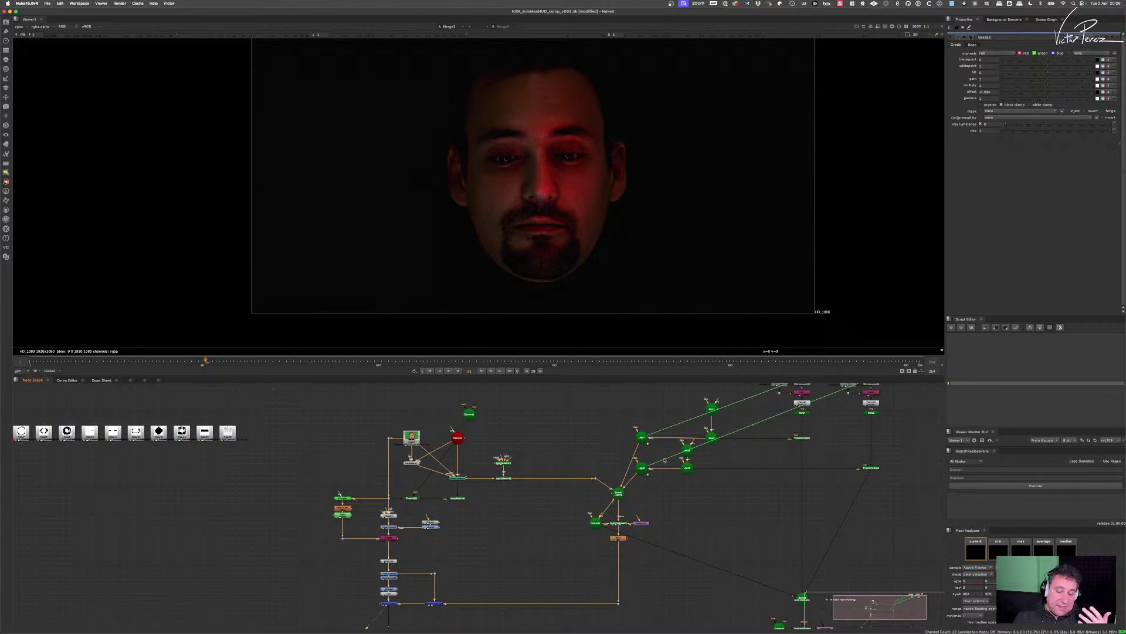
scroll(765, 422, "up", 3)
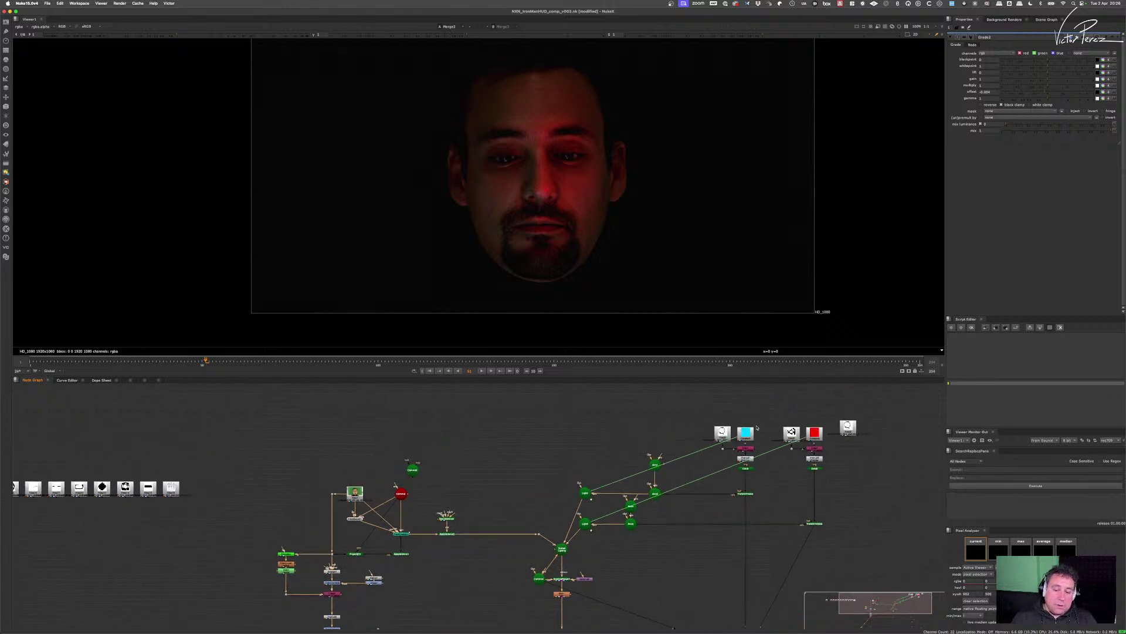
left_click_drag(767, 414, 721, 456)
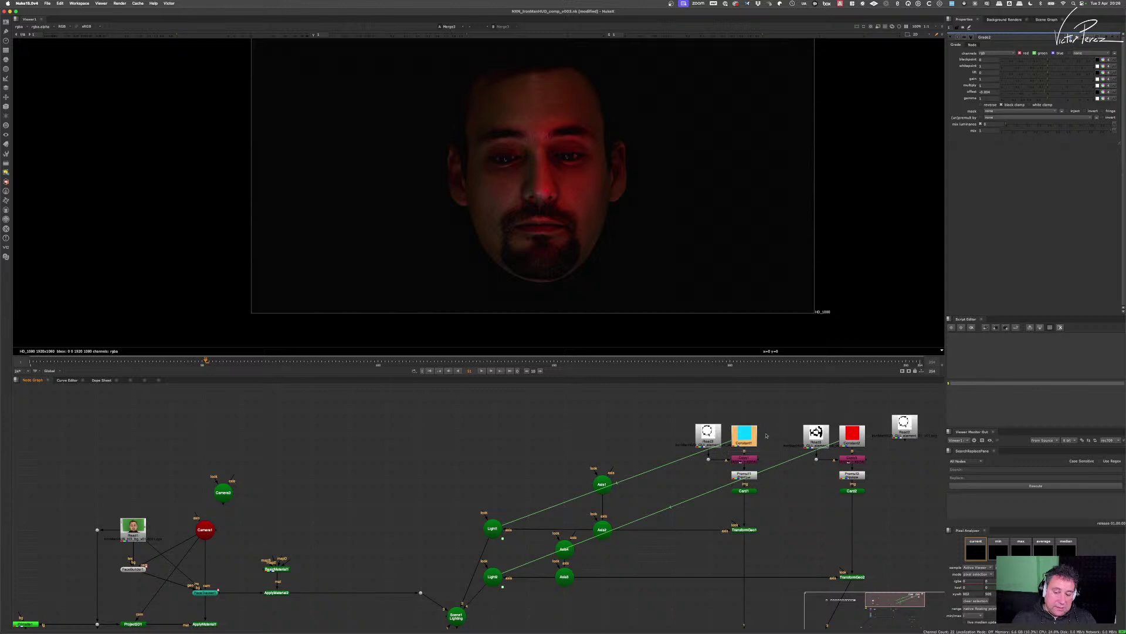
double_click(749, 439)
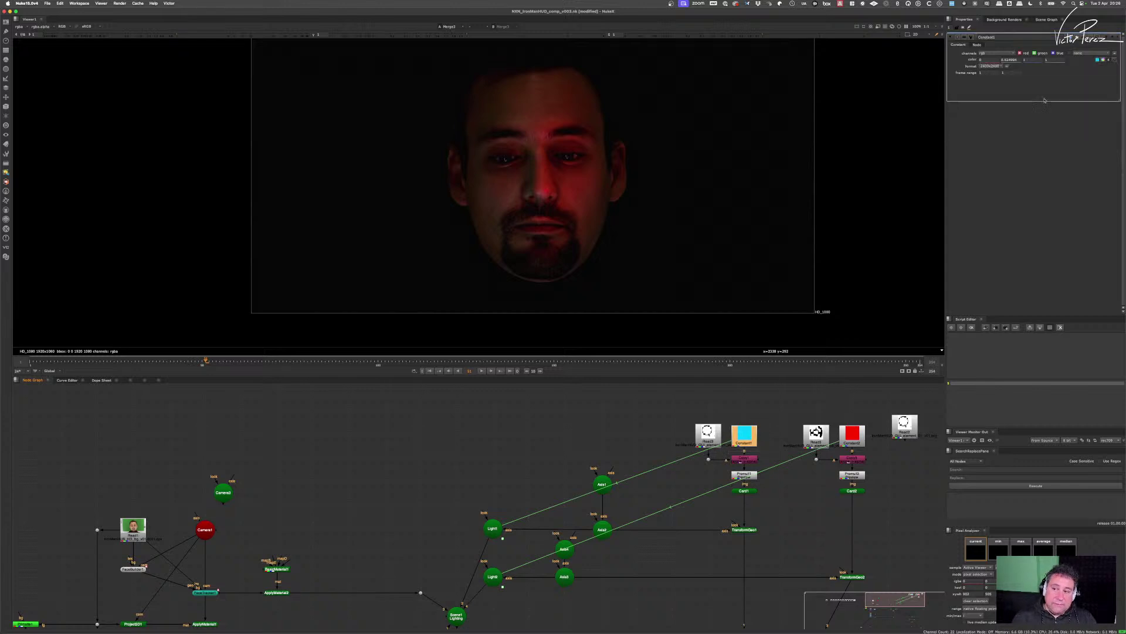
left_click(1097, 60)
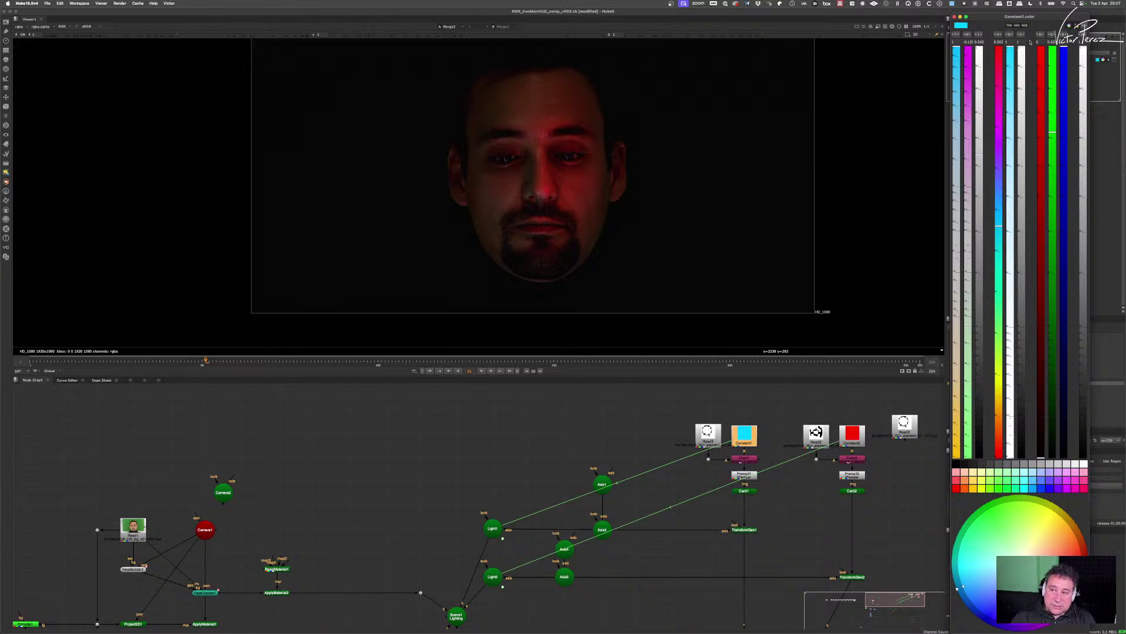
left_click_drag(1022, 41, 1027, 39)
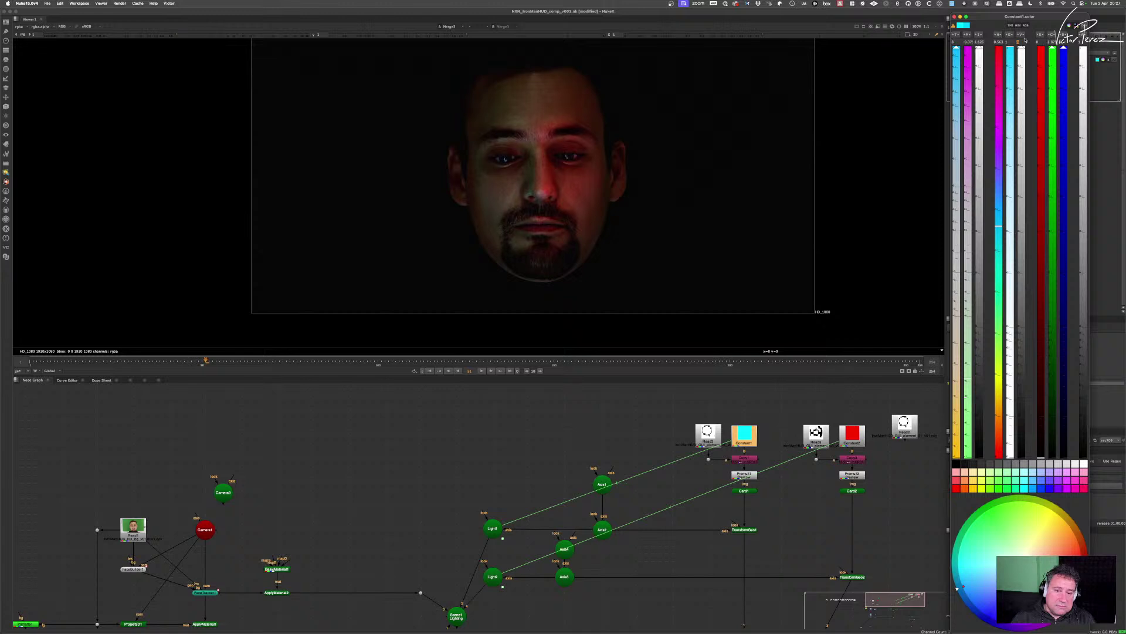
left_click_drag(1025, 41, 1043, 36)
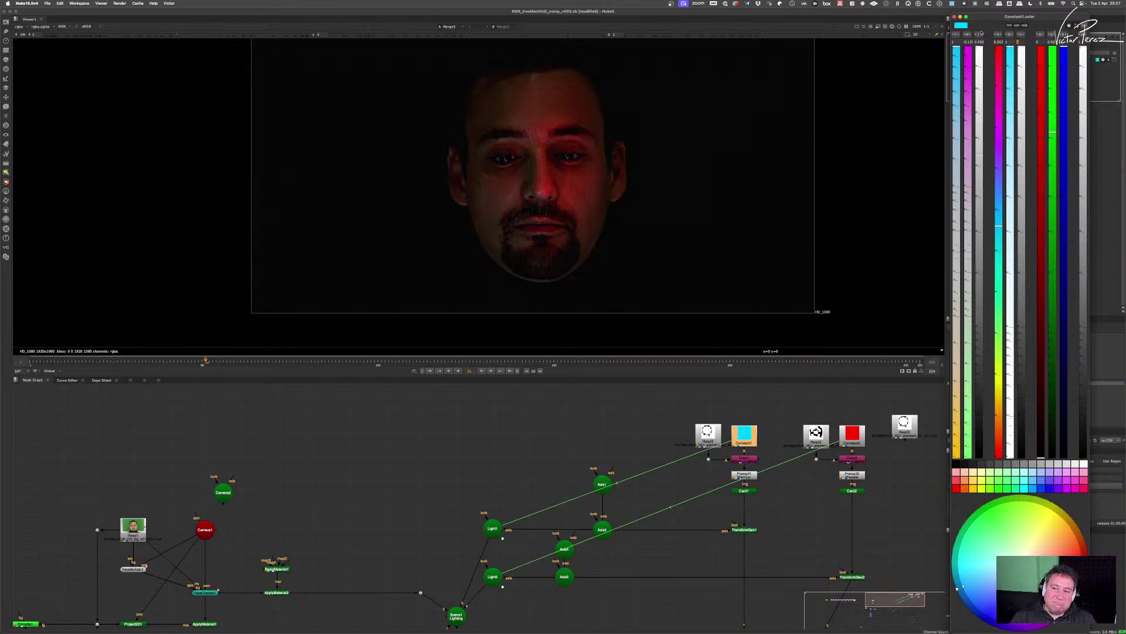
left_click(955, 17)
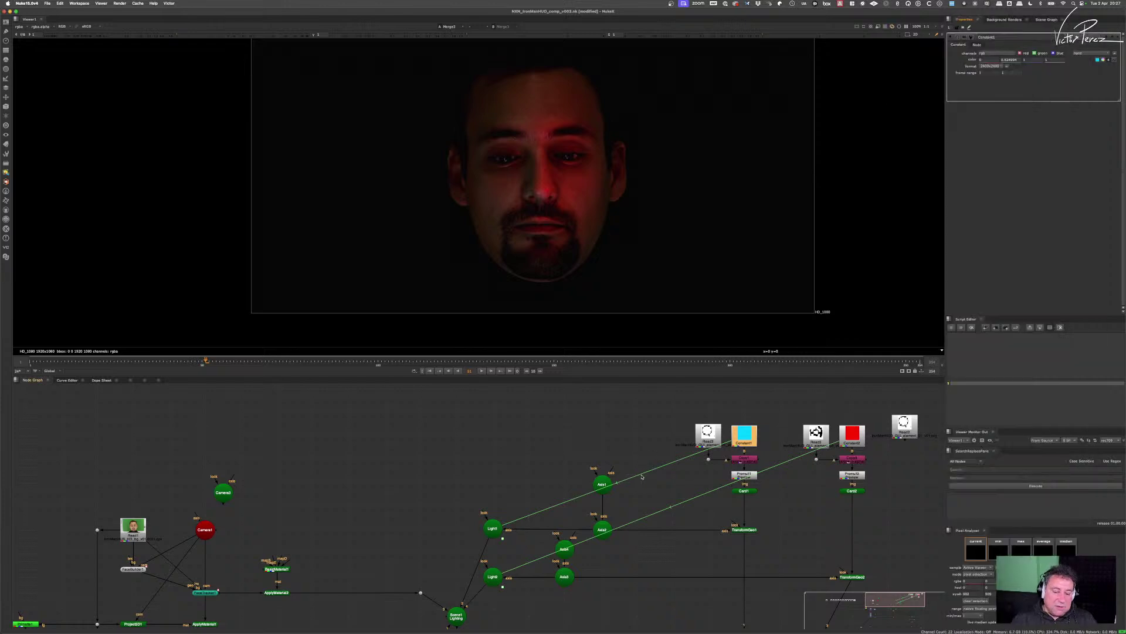
- Open Light1's settings to check the colour linked from the HUD constant, and close the open property panels
key("f")
scroll(571, 417, "up", 4)
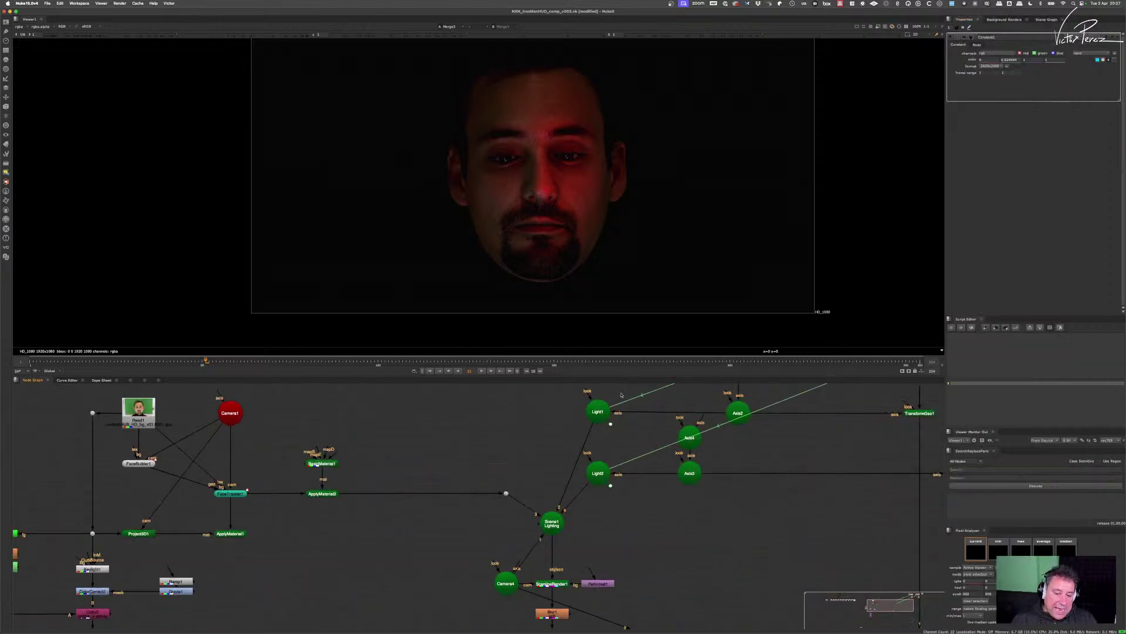
double_click(600, 414)
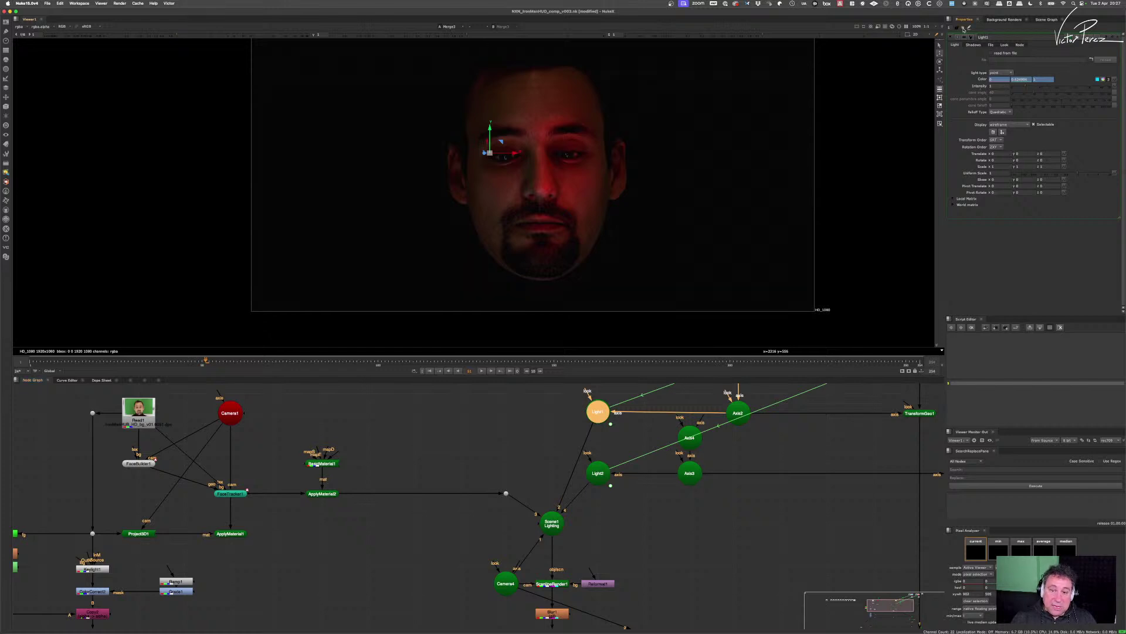
left_click(967, 30)
scroll(624, 443, "down", 5)
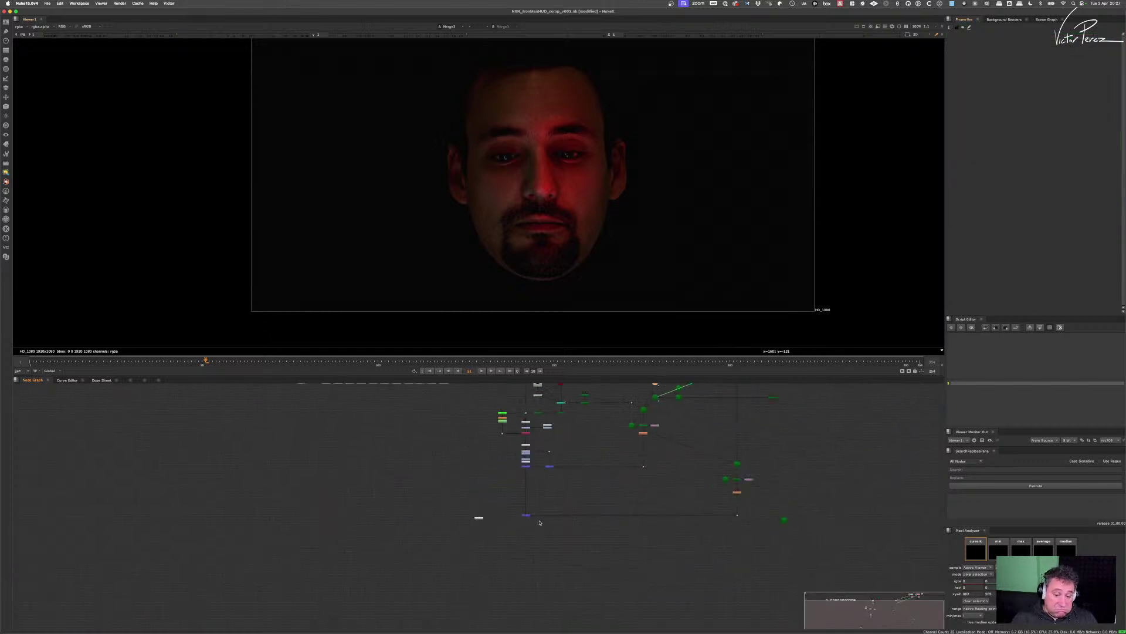
- View the output of Merge2, the final merge that puts the HUD elements over the lit face
scroll(540, 522, "down", 3)
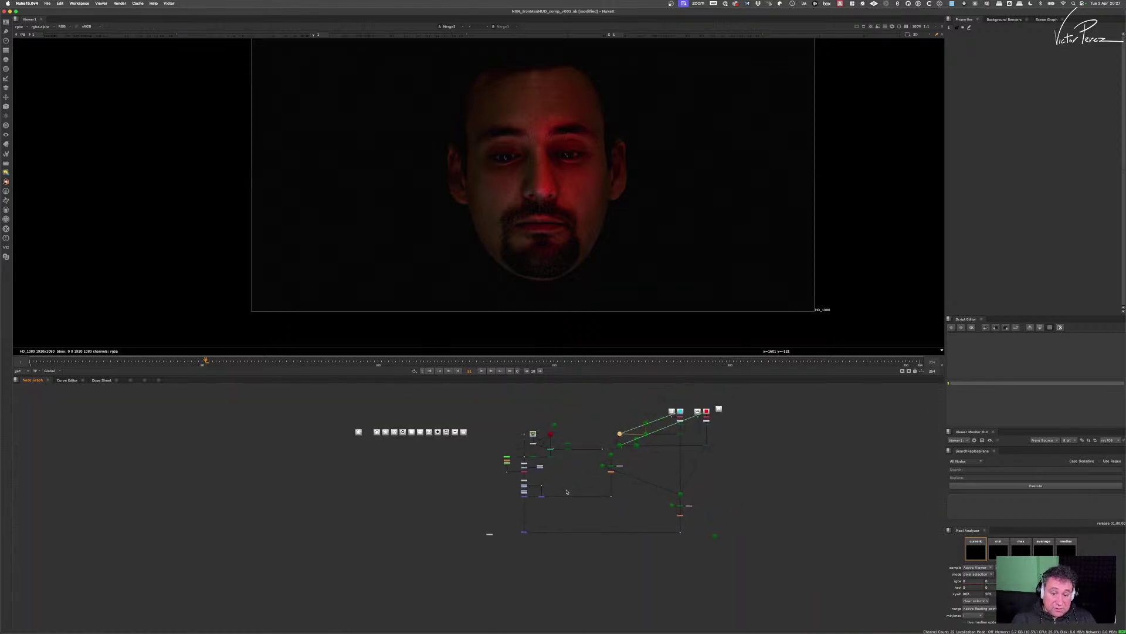
scroll(557, 510, "up", 6)
left_click(524, 525)
key("1")
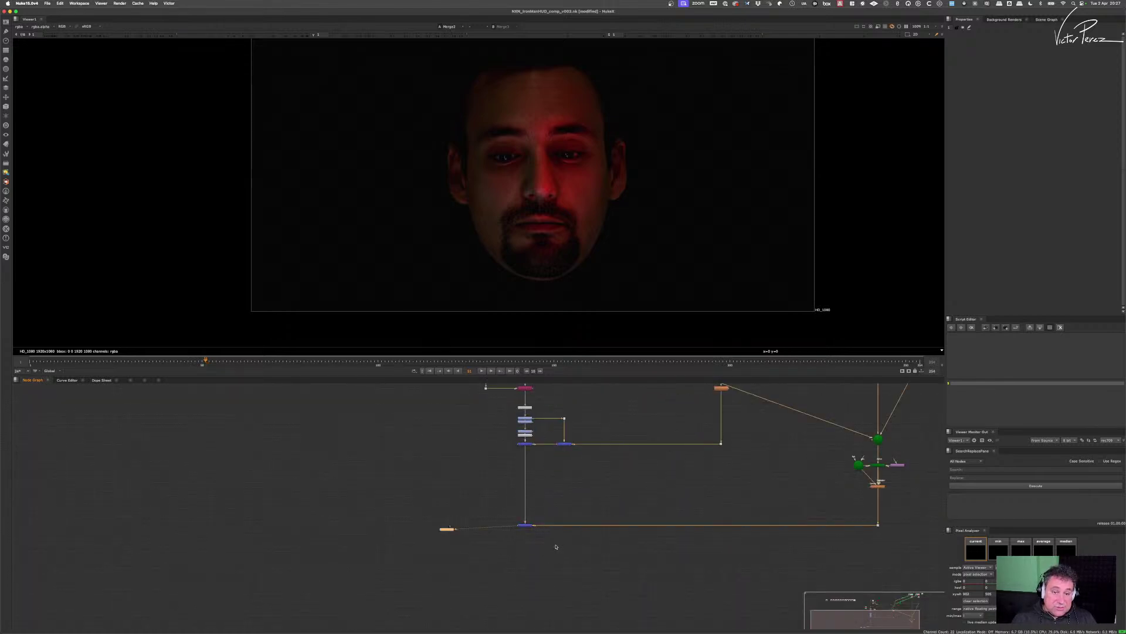
scroll(734, 528, "up", 3)
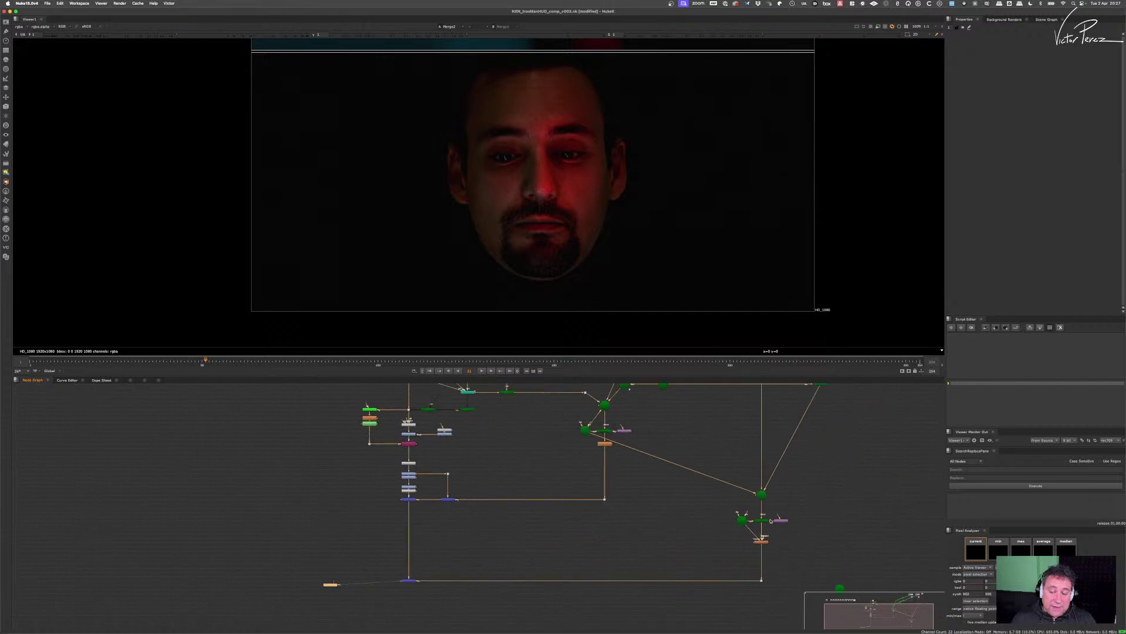
- View Bokeh1's output beneath the HUD render and disable Bokeh1
left_click(759, 550)
key("1")
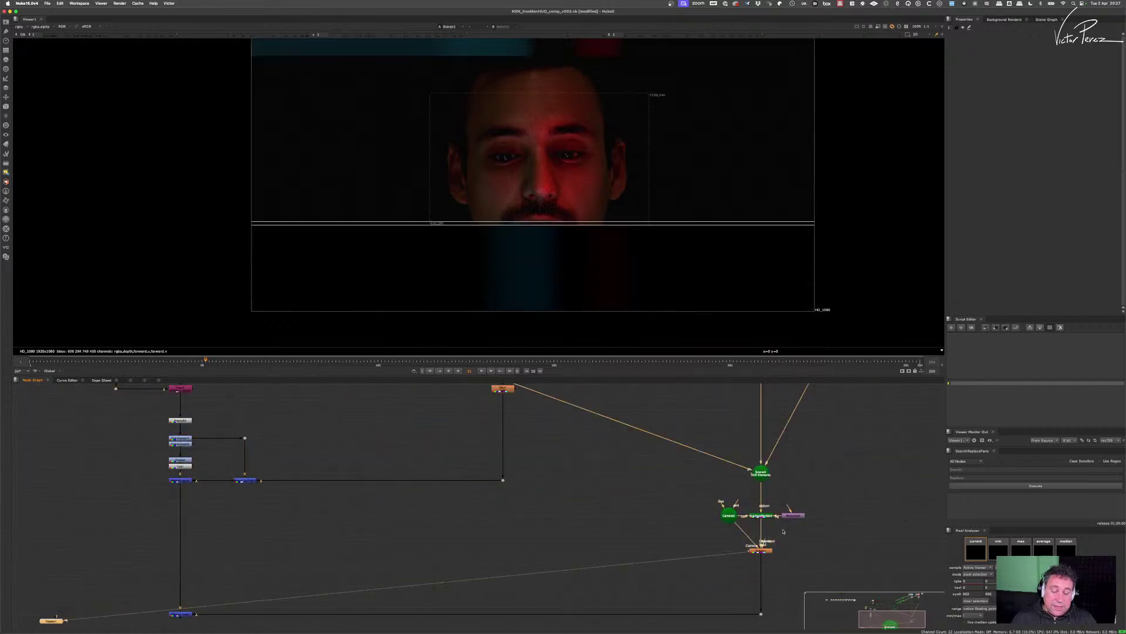
left_click_drag(786, 533, 710, 580)
key("d")
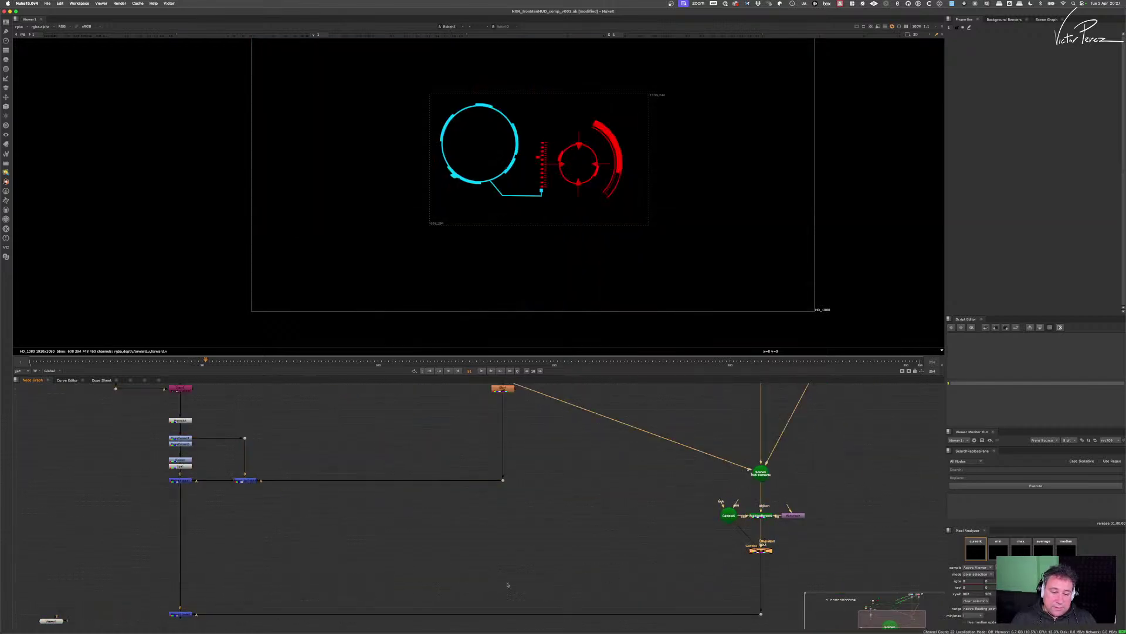
- View Merge2's output to check the undefocused HUD over the lit face, with the whole frame in view
left_click_drag(225, 627, 331, 589)
left_click(286, 574)
key("1")
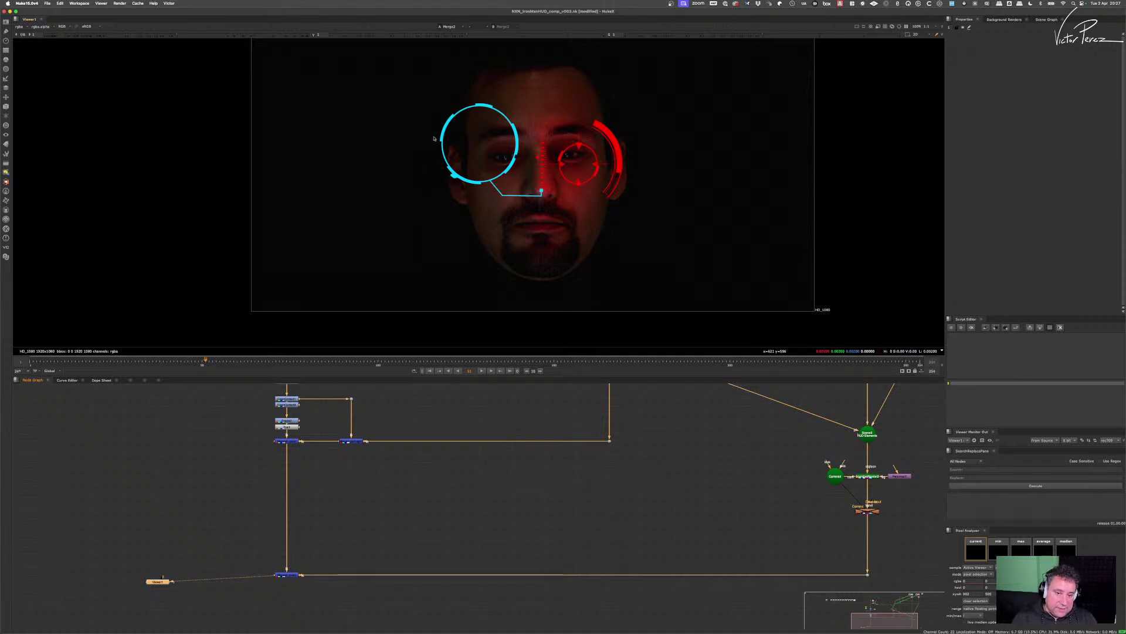
scroll(532, 158, "down", 2)
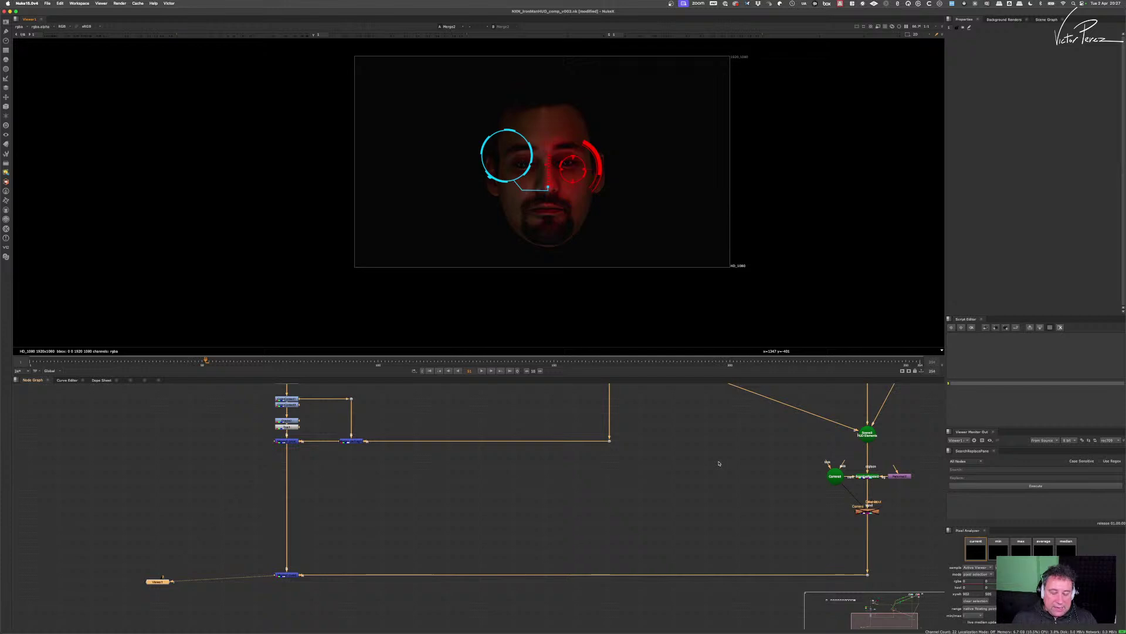
- Re-enable Bokeh1 and view its defocused HUD output
key("f")
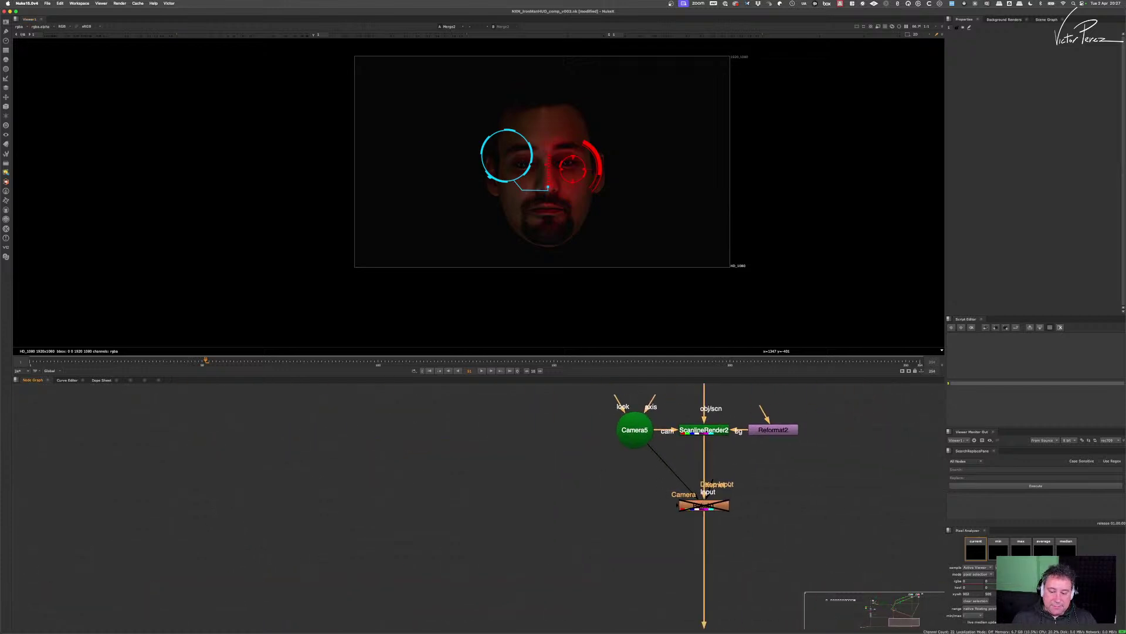
key("1")
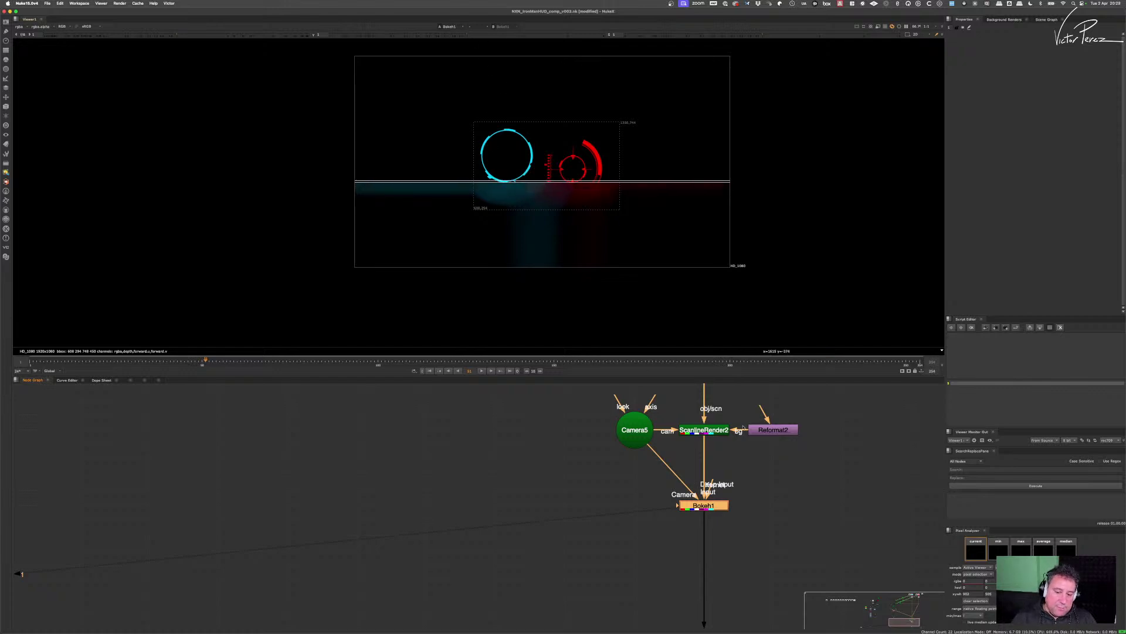
- Move Bokeh1 further below ScanlineRender2 and view ScanlineRender2's output
left_click_drag(714, 505, 714, 514)
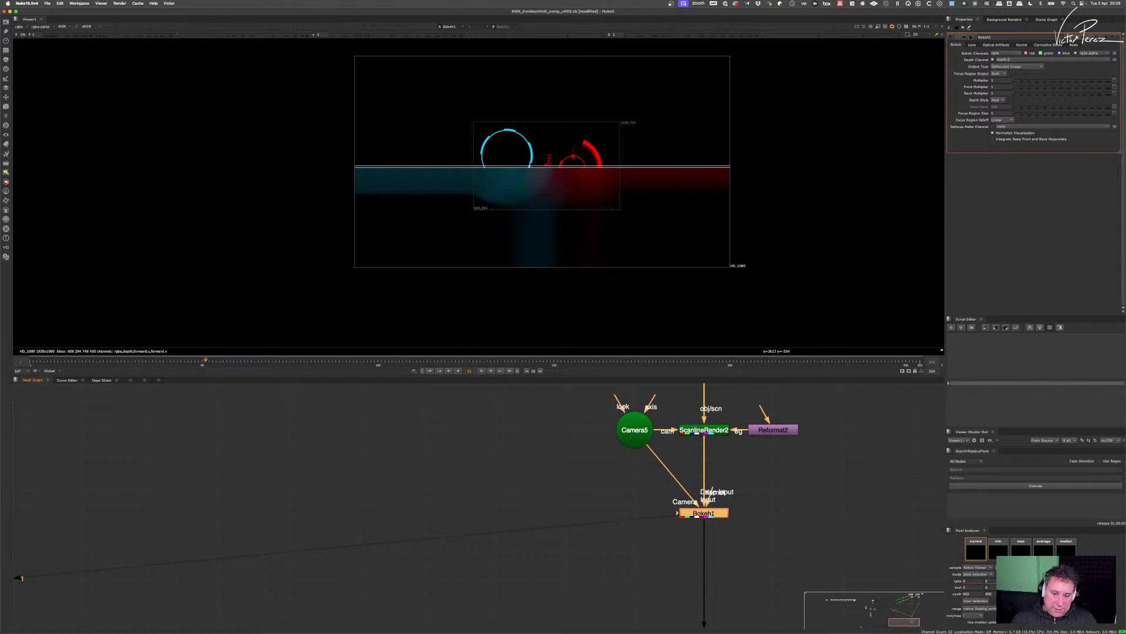
left_click(733, 476)
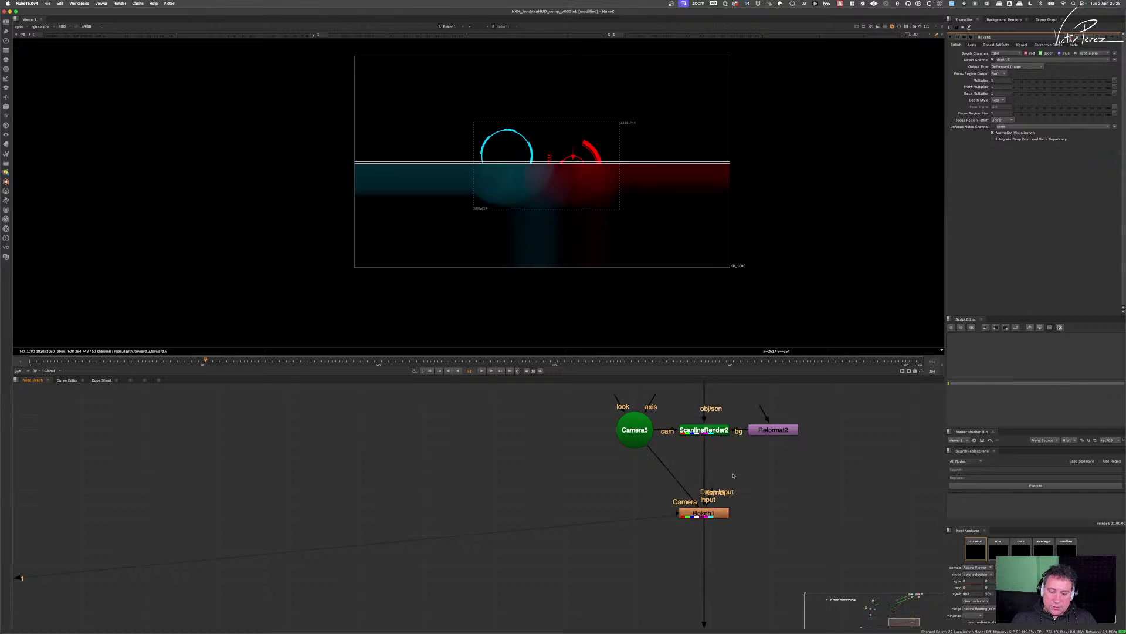
left_click(712, 431)
key("1")
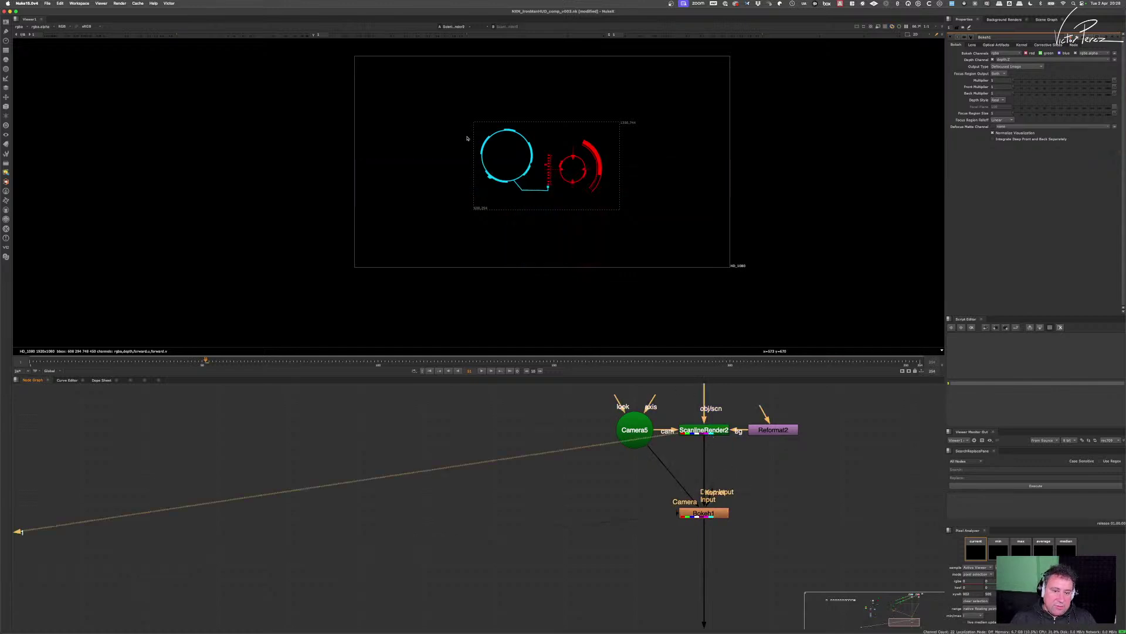
scroll(709, 481, "up", 3)
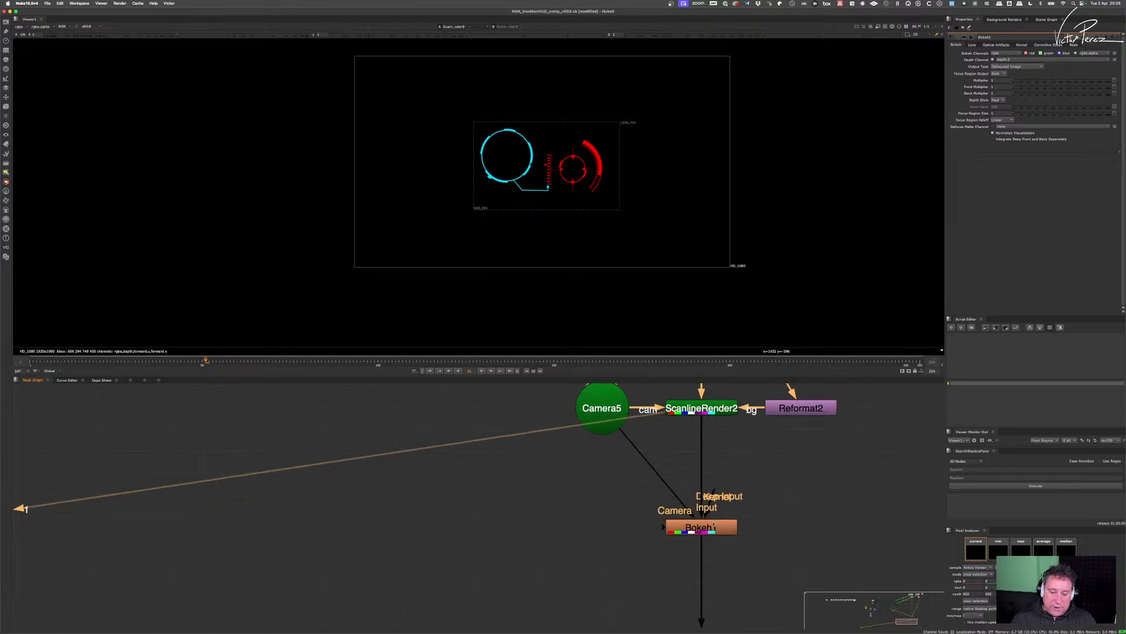
left_click(714, 532)
left_click(717, 468)
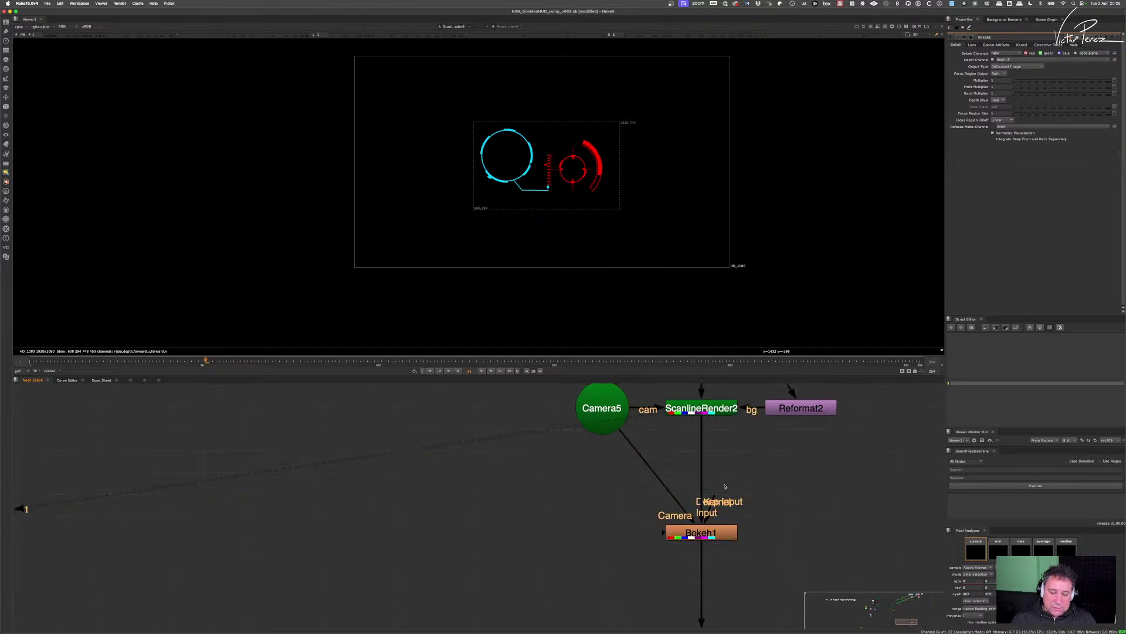
- Examine ScanlineRender2's settings for bounding box control, testing the overscan and undoing that change
left_click(704, 408)
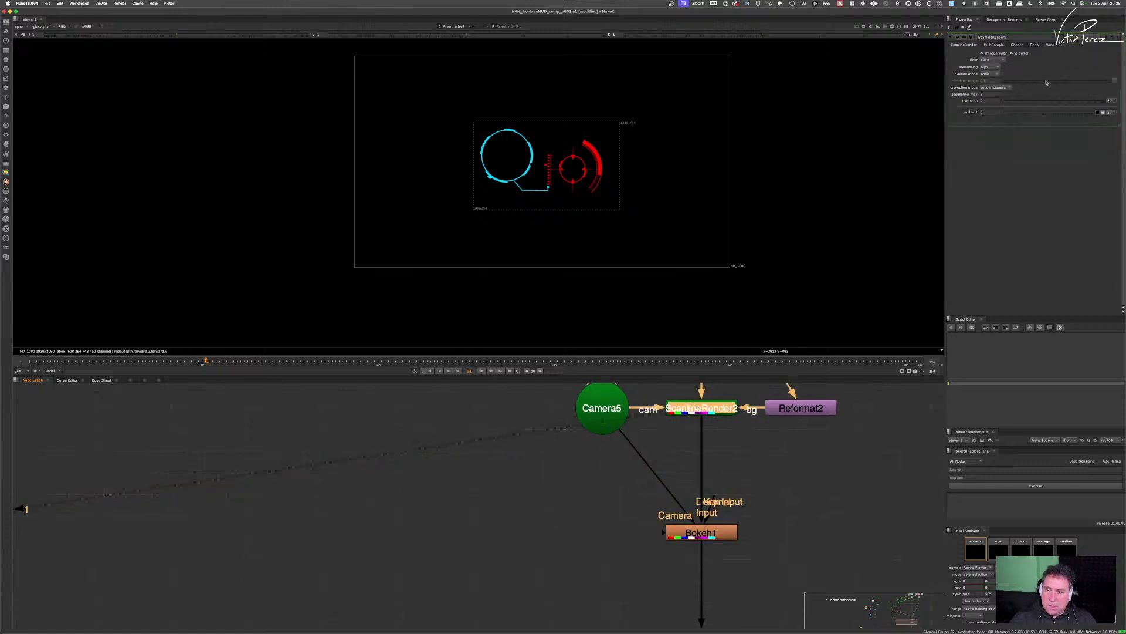
left_click(1039, 101)
key("super+z")
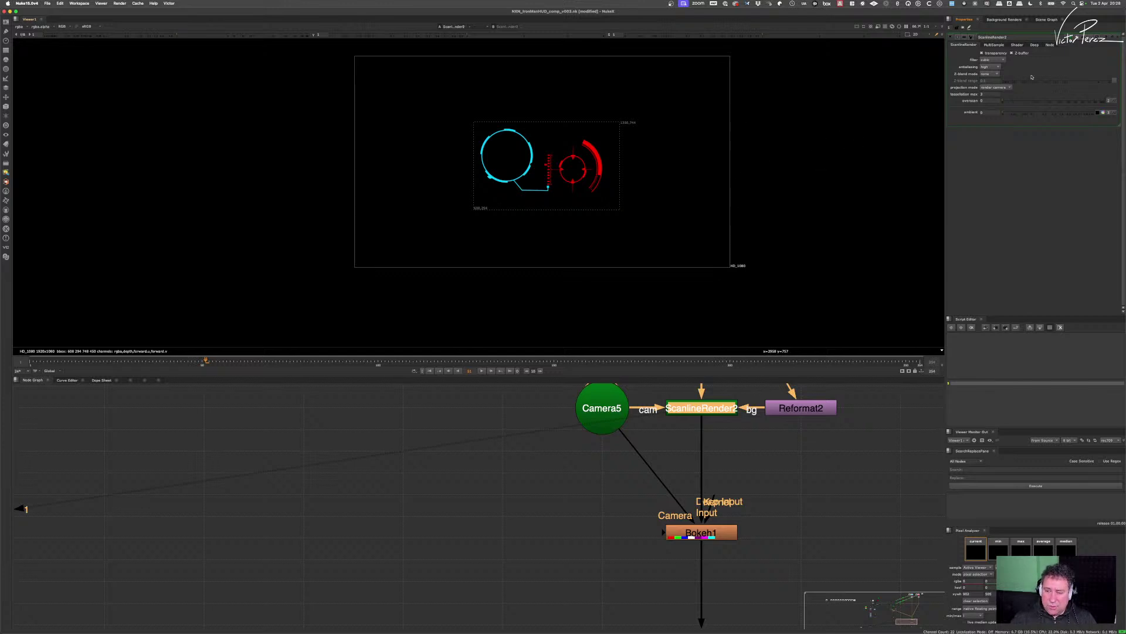
left_click(996, 45)
left_click(1015, 46)
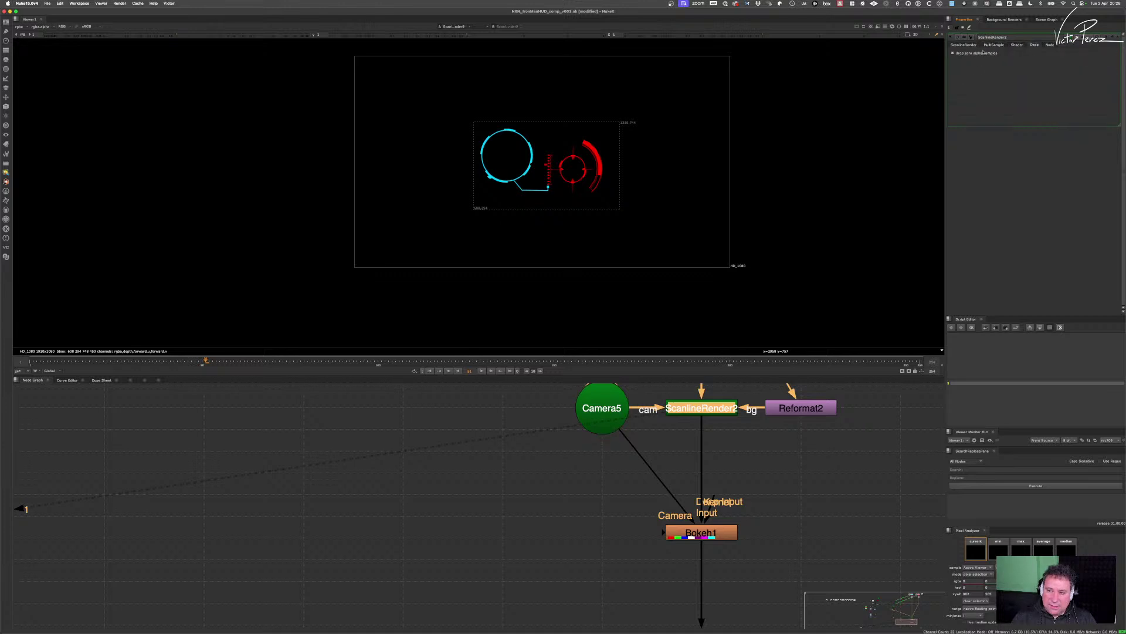
left_click(962, 45)
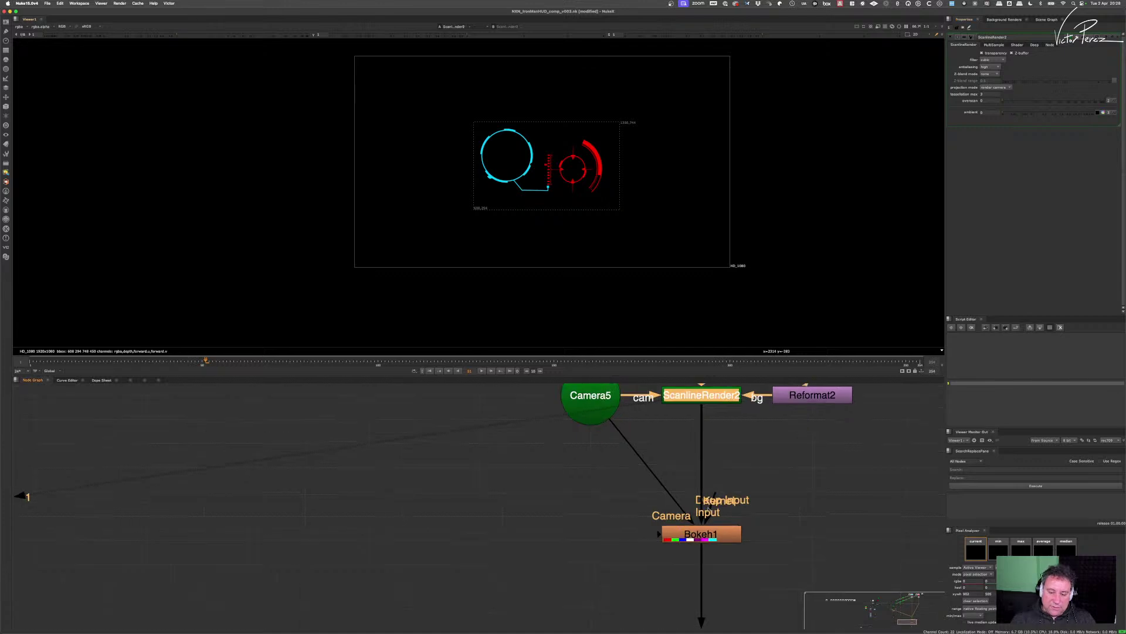
- Try an AdjBBox node between ScanlineRender2 and Bokeh1, and remove it again
scroll(704, 469, "up", 2)
left_click(725, 486)
key("Tab")
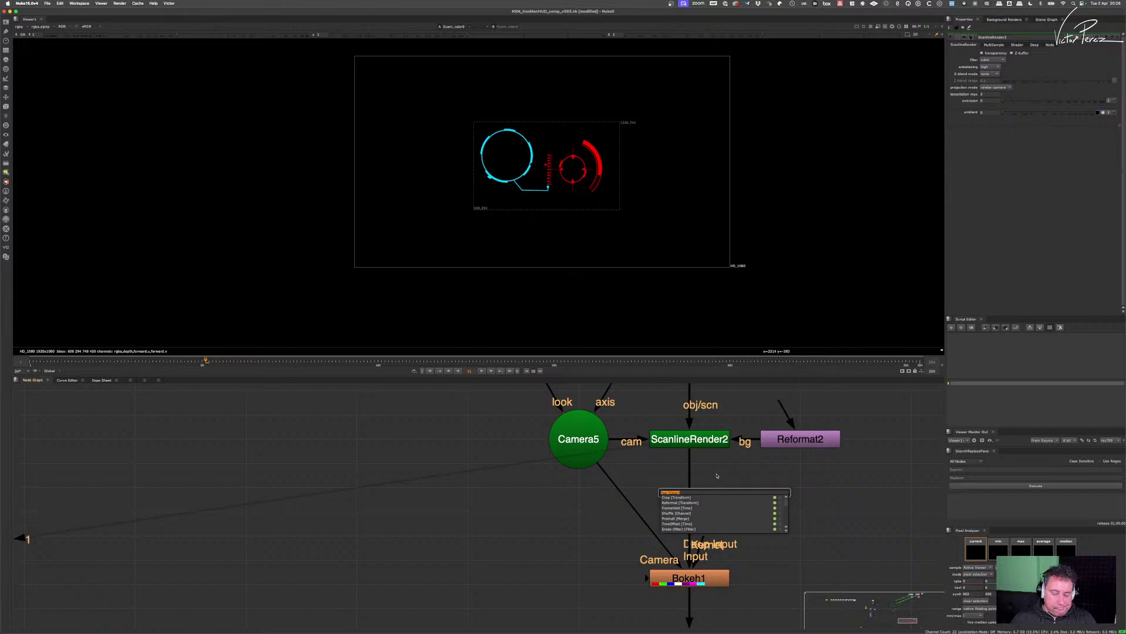
type("adju")
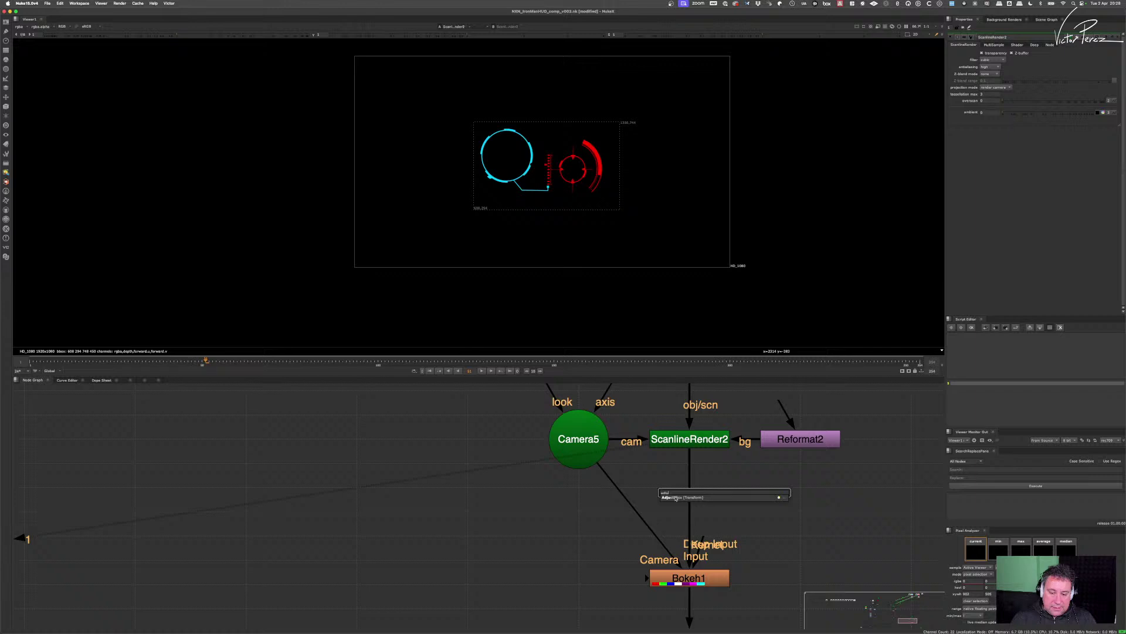
key("Return")
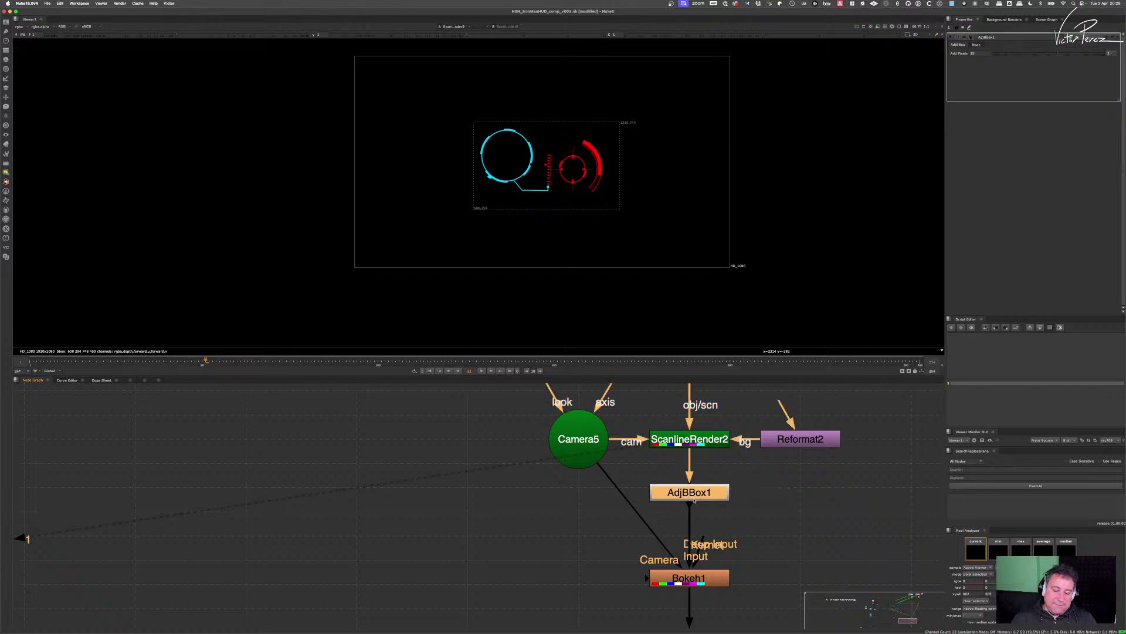
left_click_drag(689, 494, 797, 501)
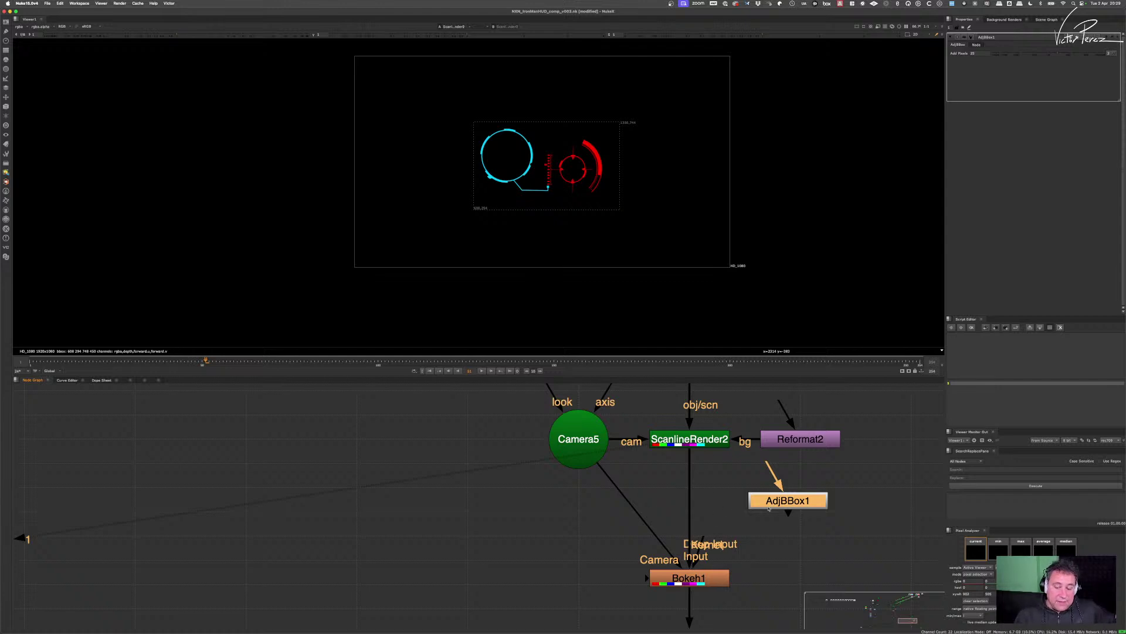
mouse_move(803, 501)
left_mouse_down()
mouse_move(790, 520)
mouse_move(717, 504)
mouse_move(783, 503)
left_mouse_up()
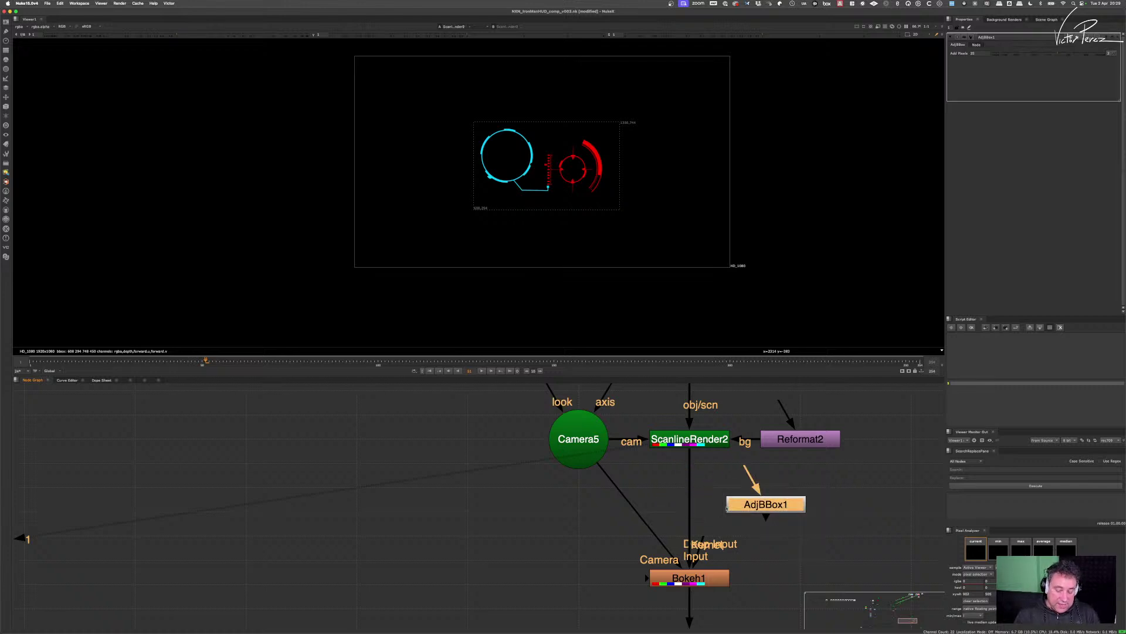
key("Delete")
- Create a Constant node just above Reformat2, near ScanlineRender2's background input
left_click_drag(813, 460, 804, 507)
left_click(743, 505)
left_click(787, 446)
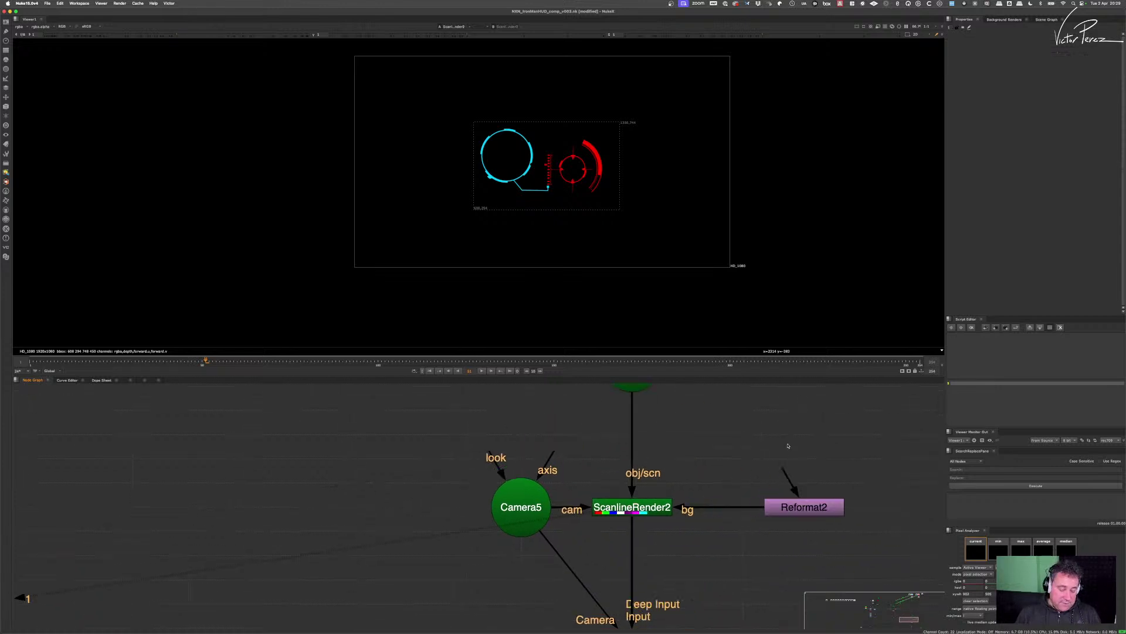
key("Tab")
type("cont")
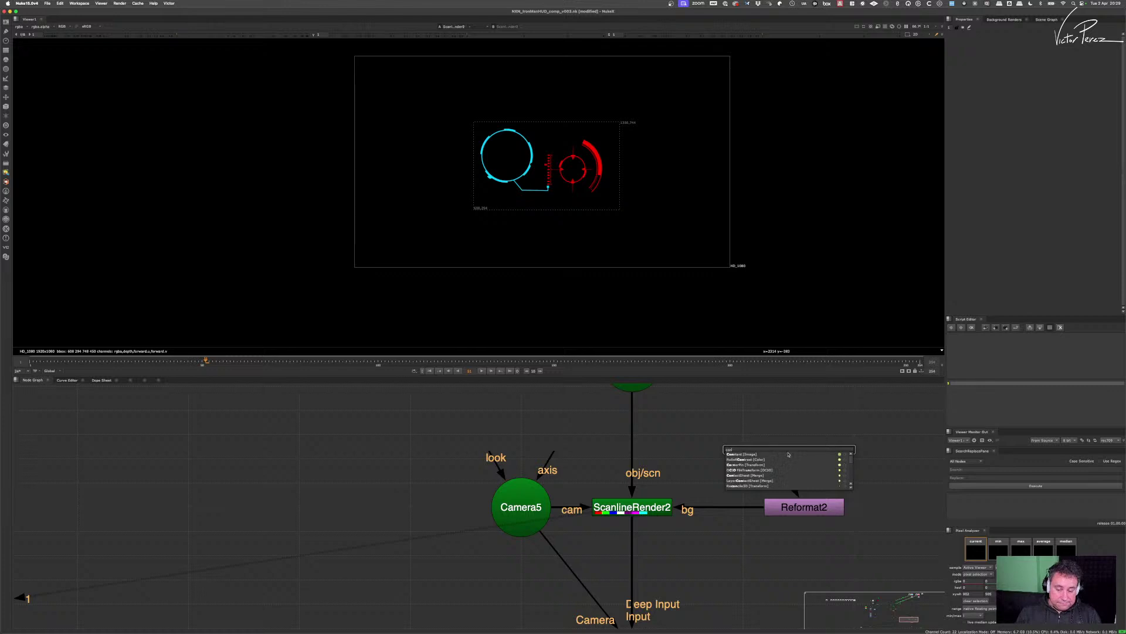
key("Return")
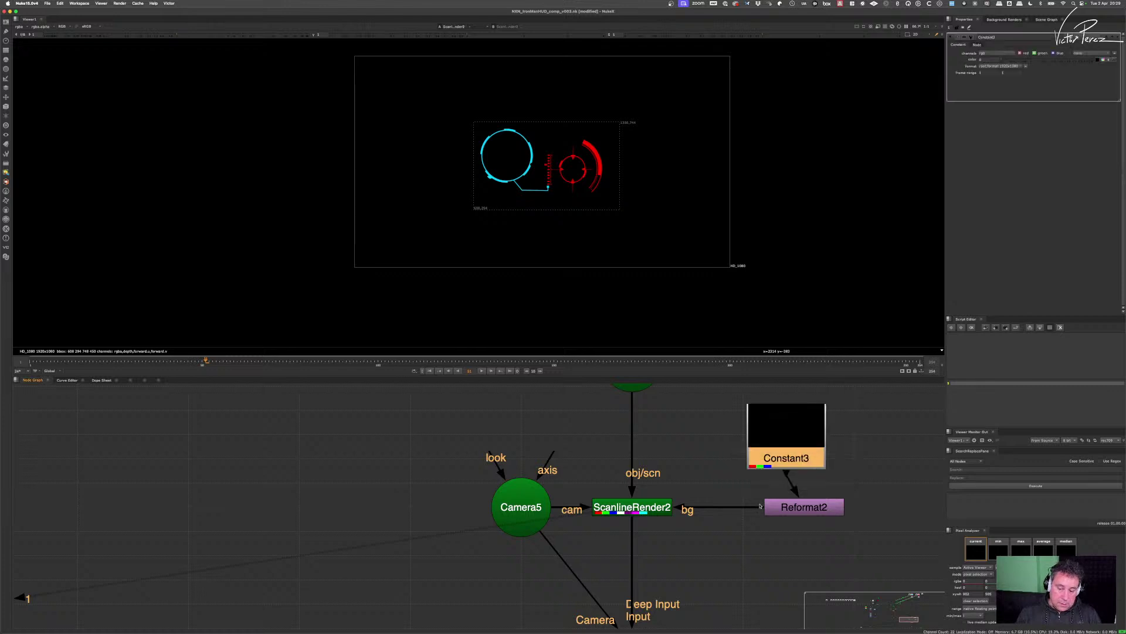
- Feed ScanlineRender2's bg input from Constant3 in place of Reformat2, delete Reformat2 and align Constant3 beside the render node
left_click_drag(760, 505, 762, 457)
left_click_drag(804, 506, 868, 520)
key("Delete")
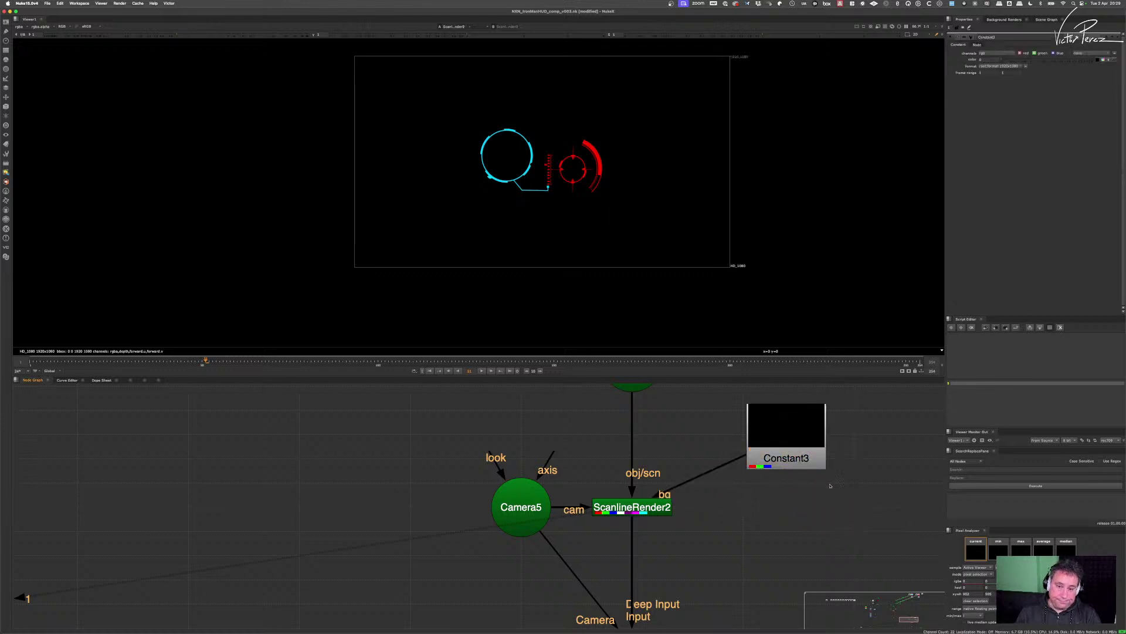
left_click_drag(808, 458, 813, 529)
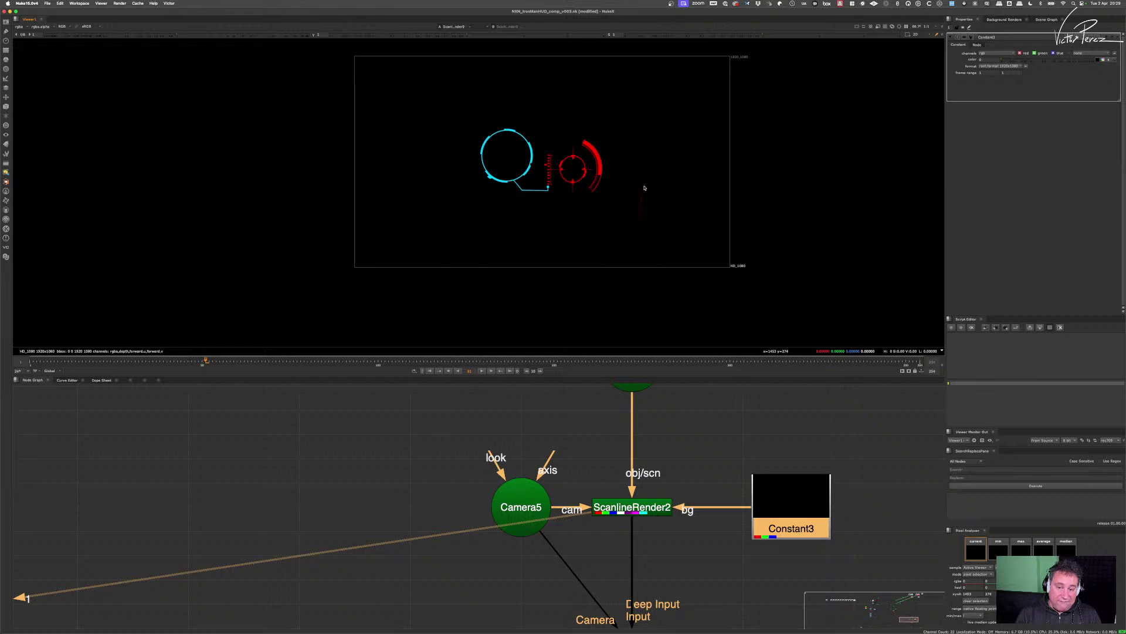
- Undo the Reformat2 replacement, reconnect Reformat2 to ScanlineRender2's bg input and sample pixels around the HUD bounding box
key("ctrl+z")
key("ctrl+z")
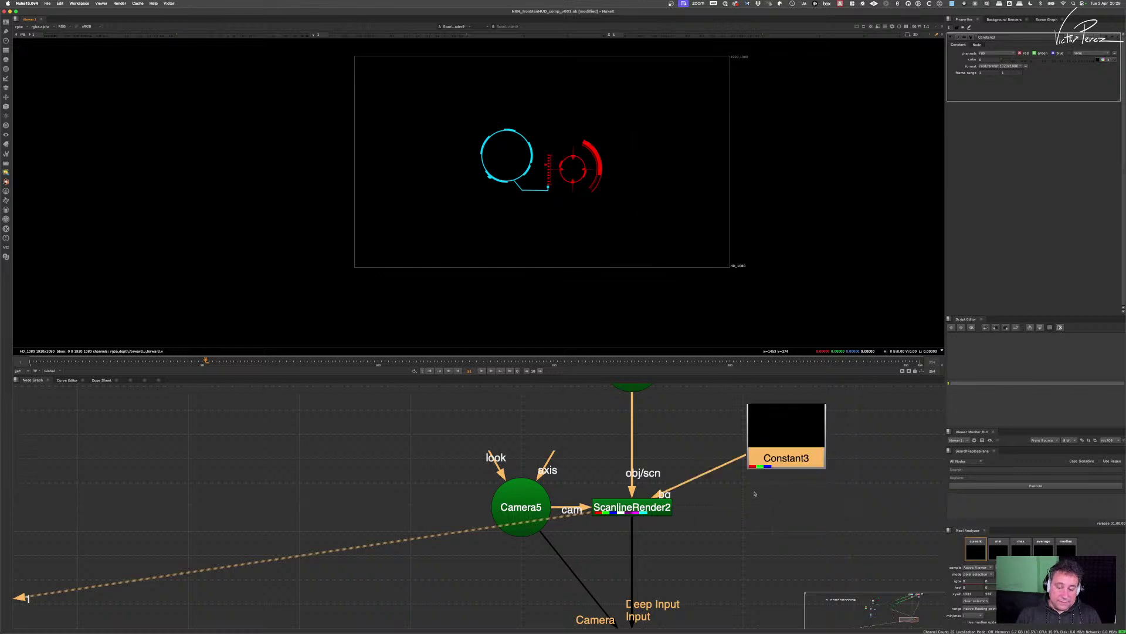
left_click_drag(738, 458, 851, 524)
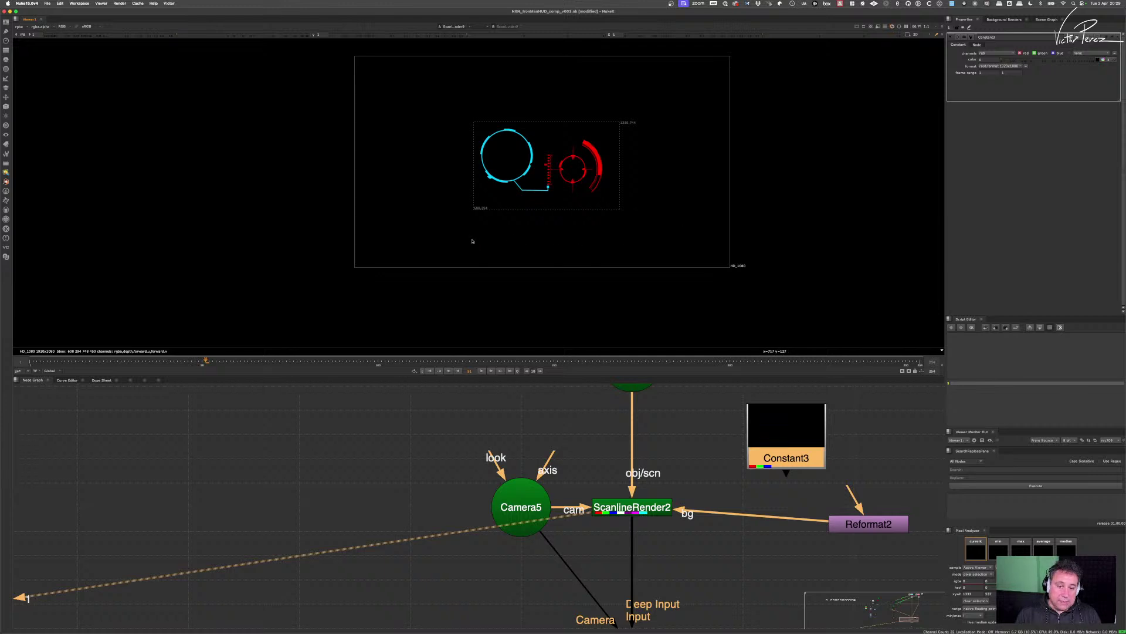
left_click(488, 128, "ctrl")
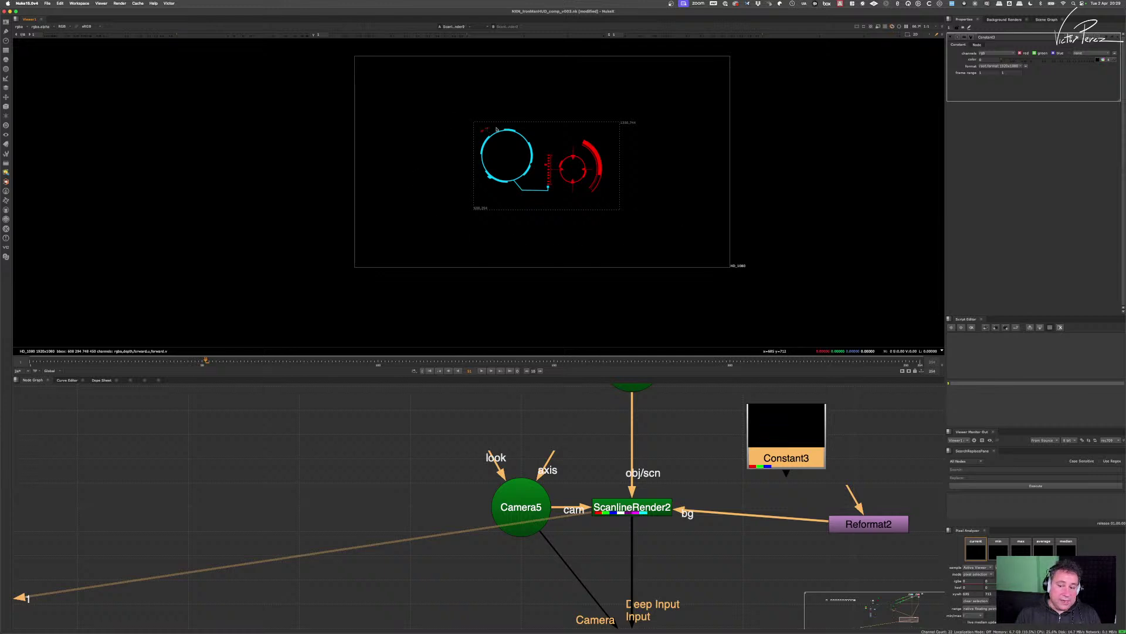
left_click(551, 138, "super")
right_click(674, 189, "super")
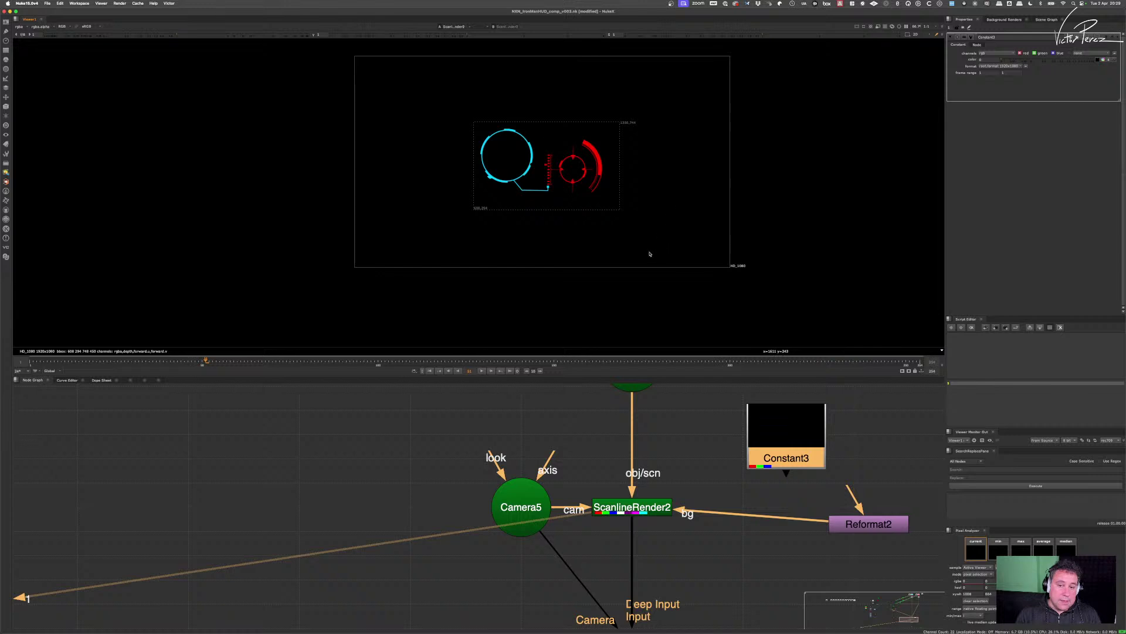
- Feed ScanlineRender2's bg input from Constant3 again, move Reformat2 aside and place Constant3 level with the render node
left_click_drag(827, 519, 759, 460)
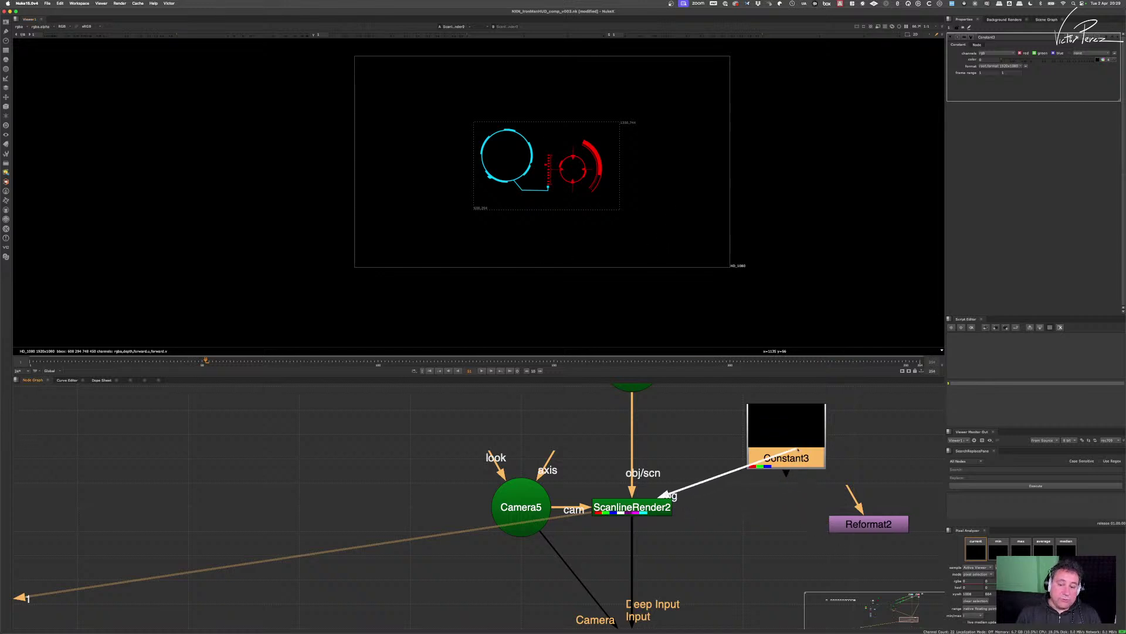
left_click_drag(873, 522, 915, 504)
left_click_drag(792, 450, 811, 520)
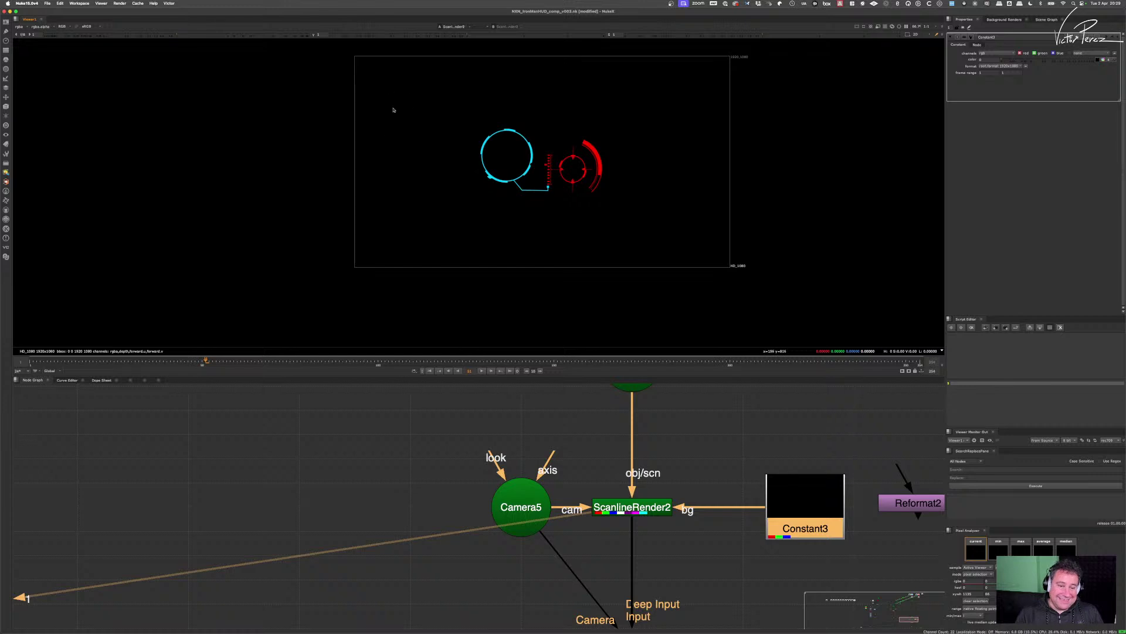
- Show Bokeh1's output in the viewer to check the defocused HUD elements with the Constant background
scroll(673, 524, "down", 3)
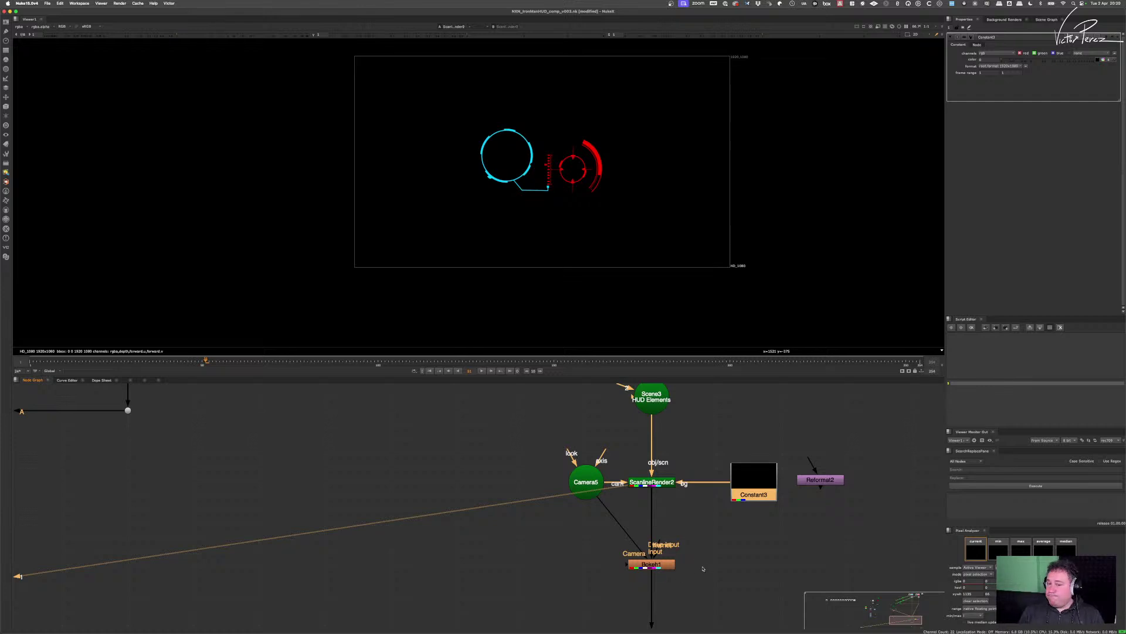
left_click(651, 564)
key("1")
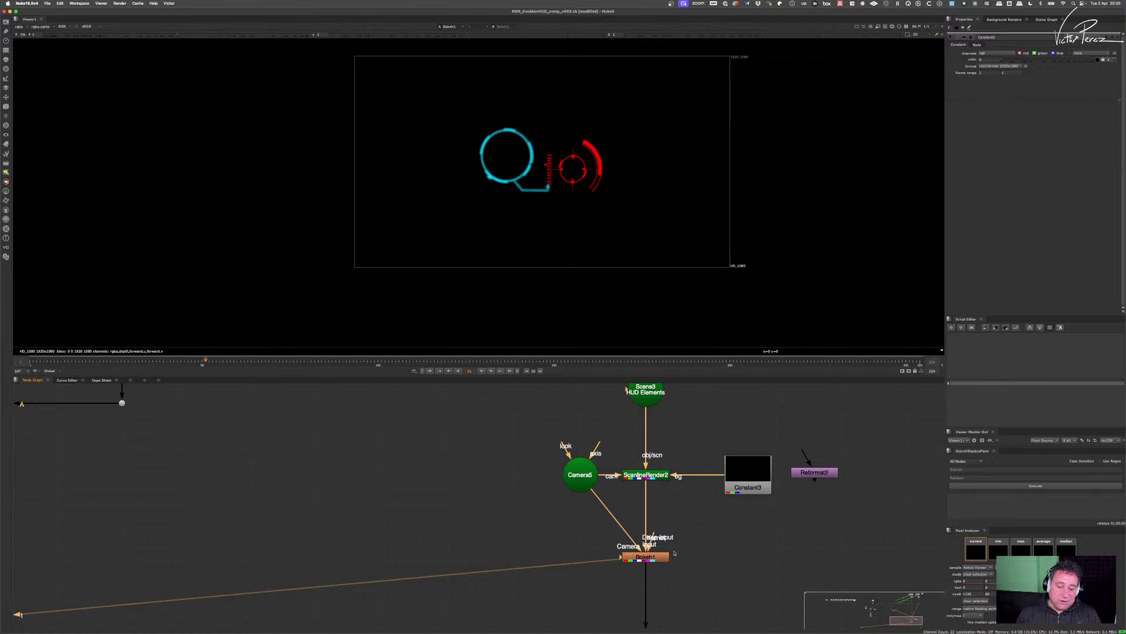
left_click(646, 556)
- Locate the final Merge2 node at the end of the comp and show its output in the viewer
scroll(694, 538, "down", 10)
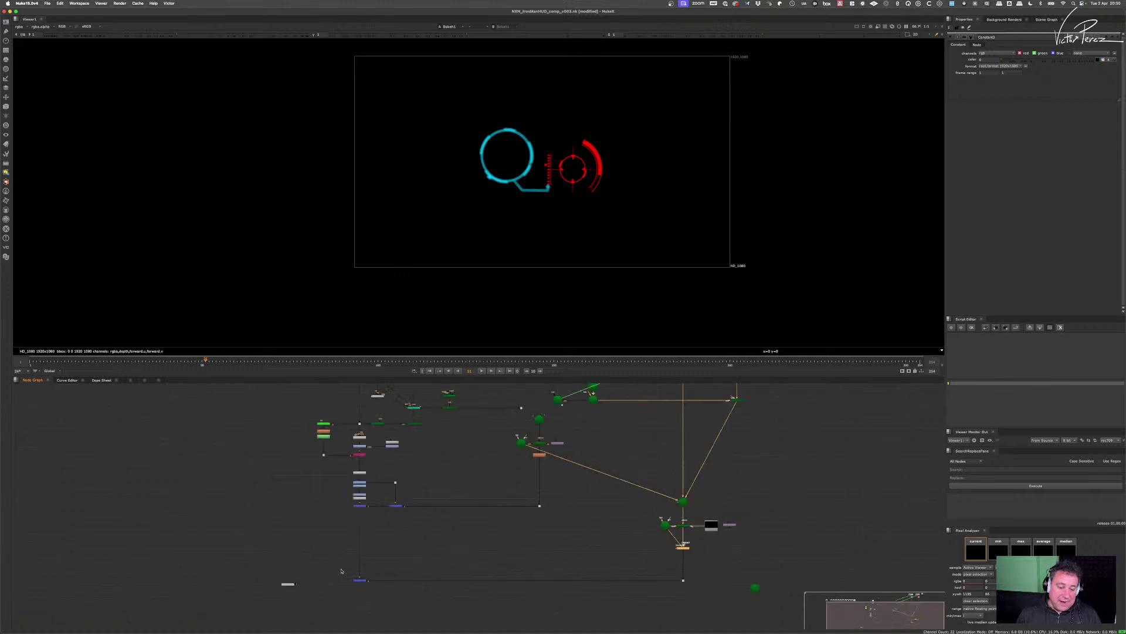
scroll(358, 570, "up", 10)
left_click_drag(393, 583, 375, 513)
left_click_drag(460, 493, 576, 566)
key("1")
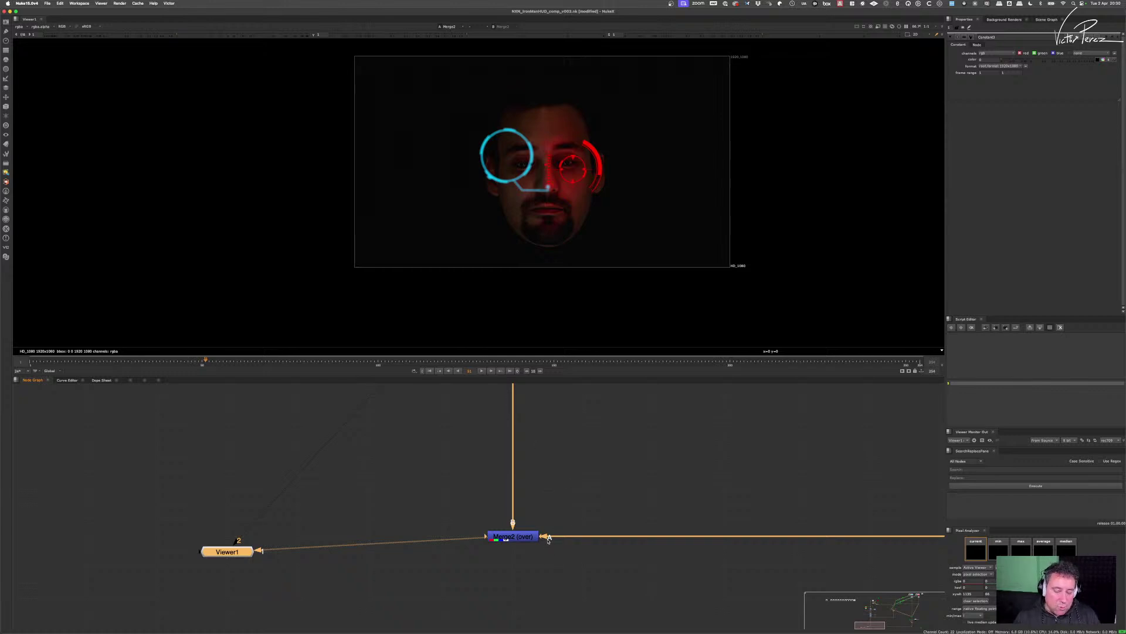
- Move the Viewer1 node to a spot just below Merge2
scroll(609, 515, "down", 3)
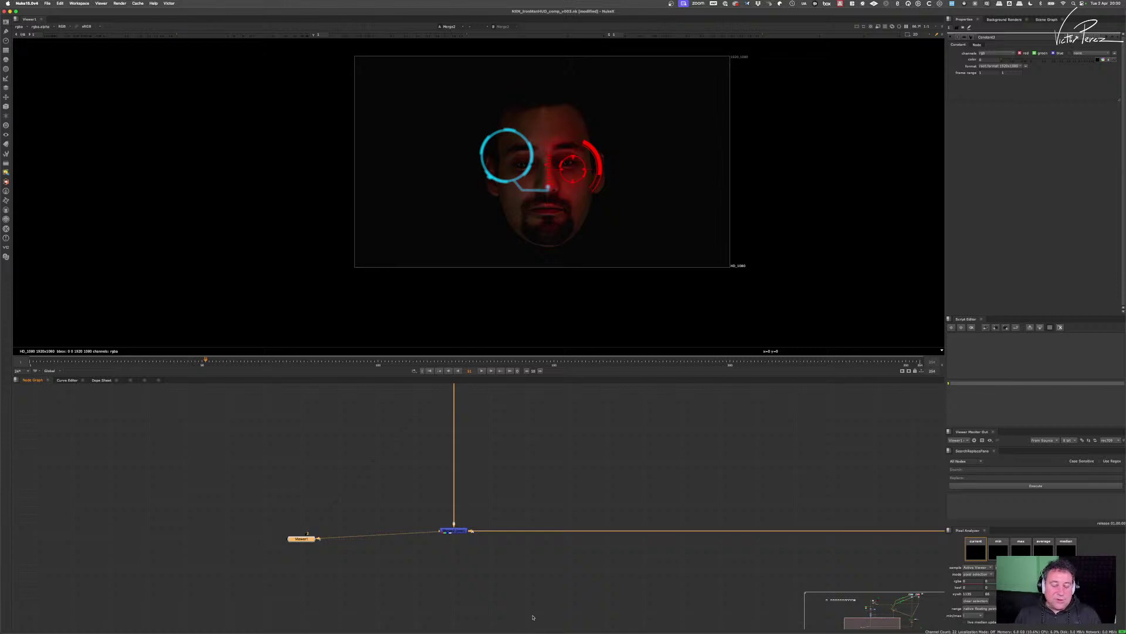
left_click_drag(304, 540, 532, 568)
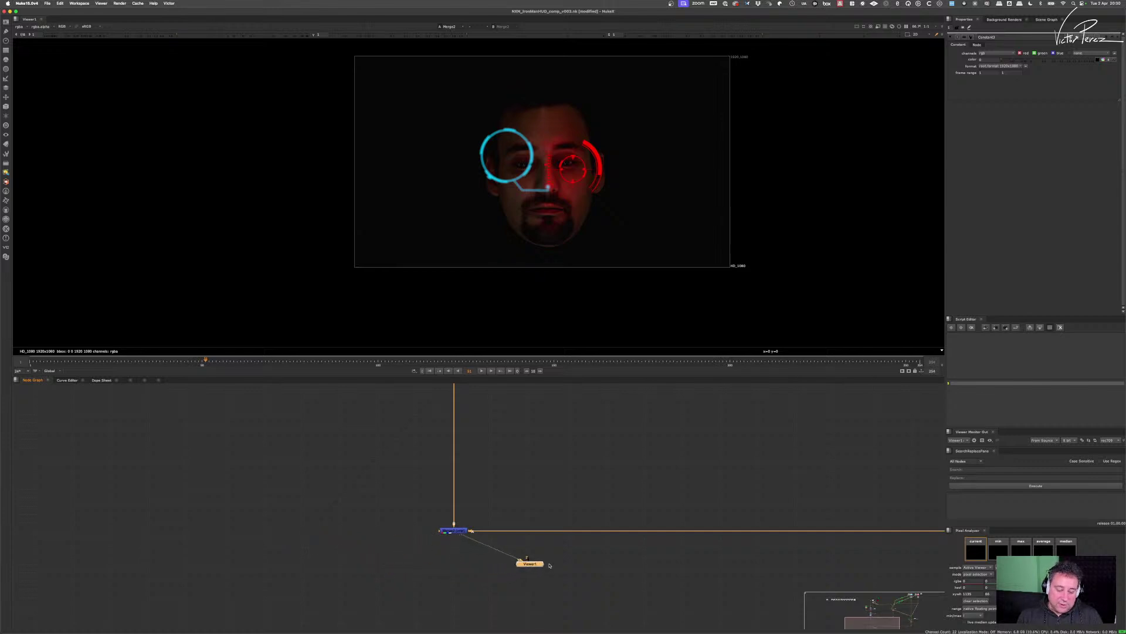
scroll(545, 563, "up", 3)
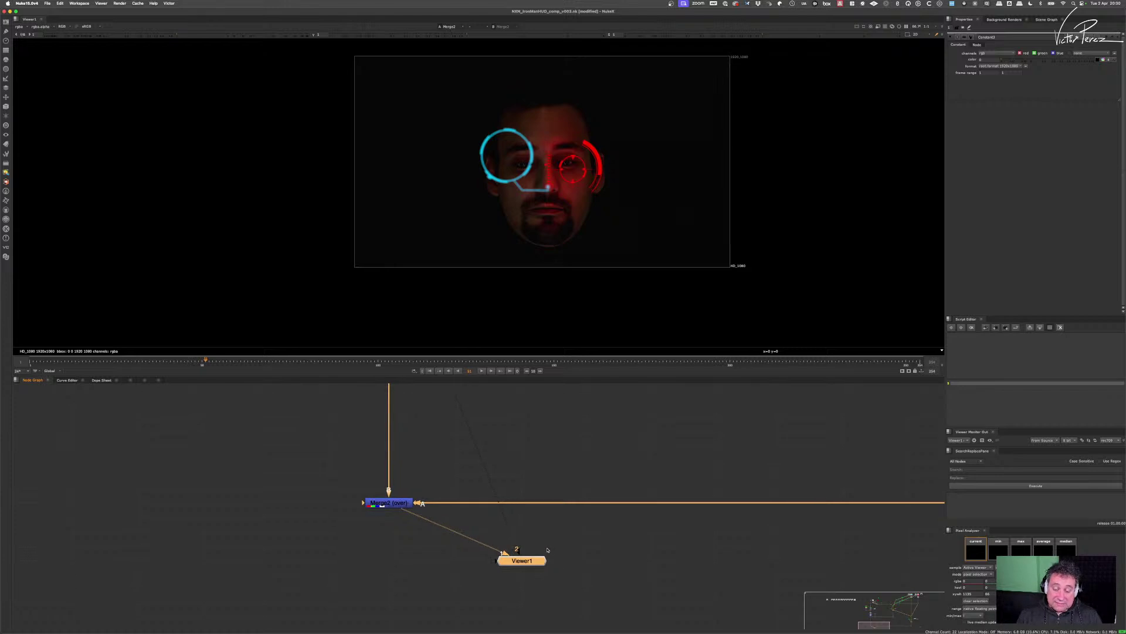
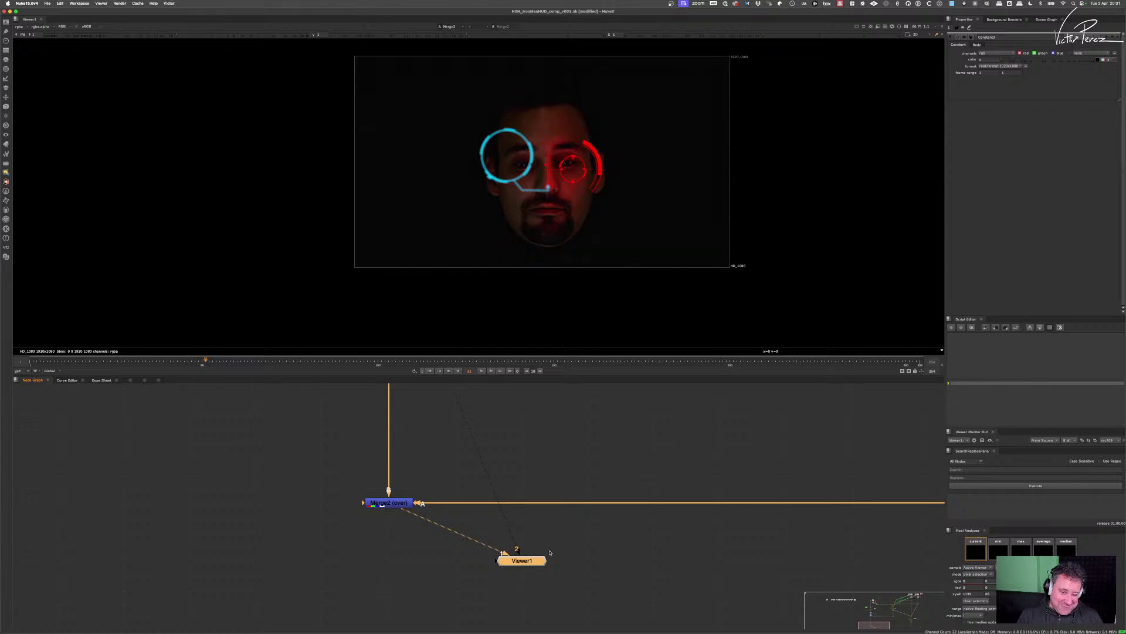
scroll(561, 560, "down", 4)
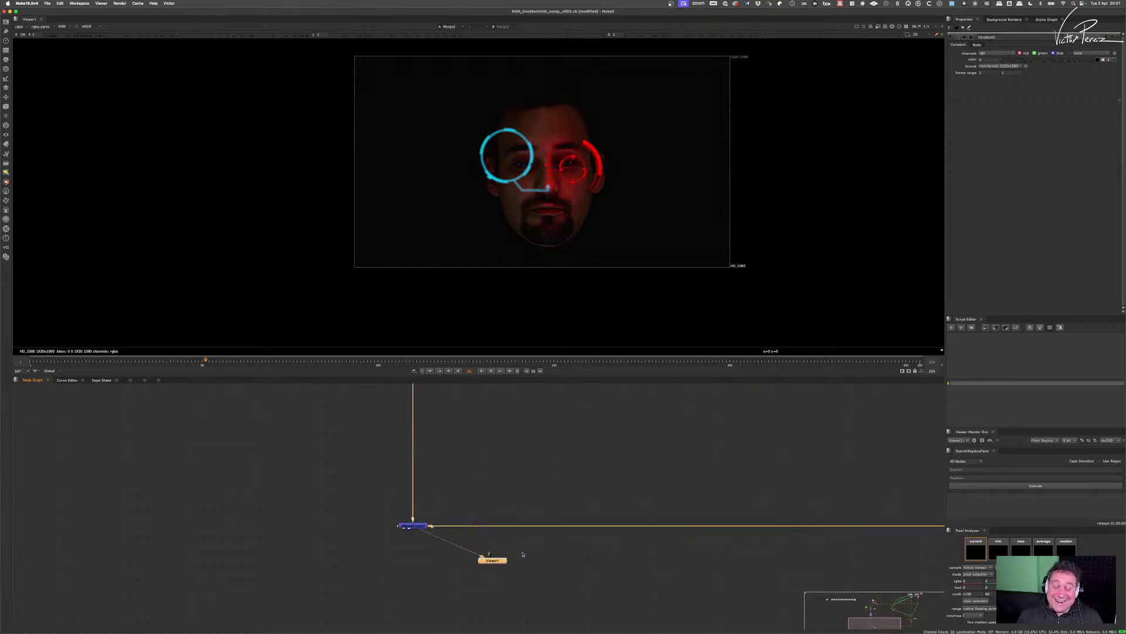
scroll(540, 530, "down", 3)
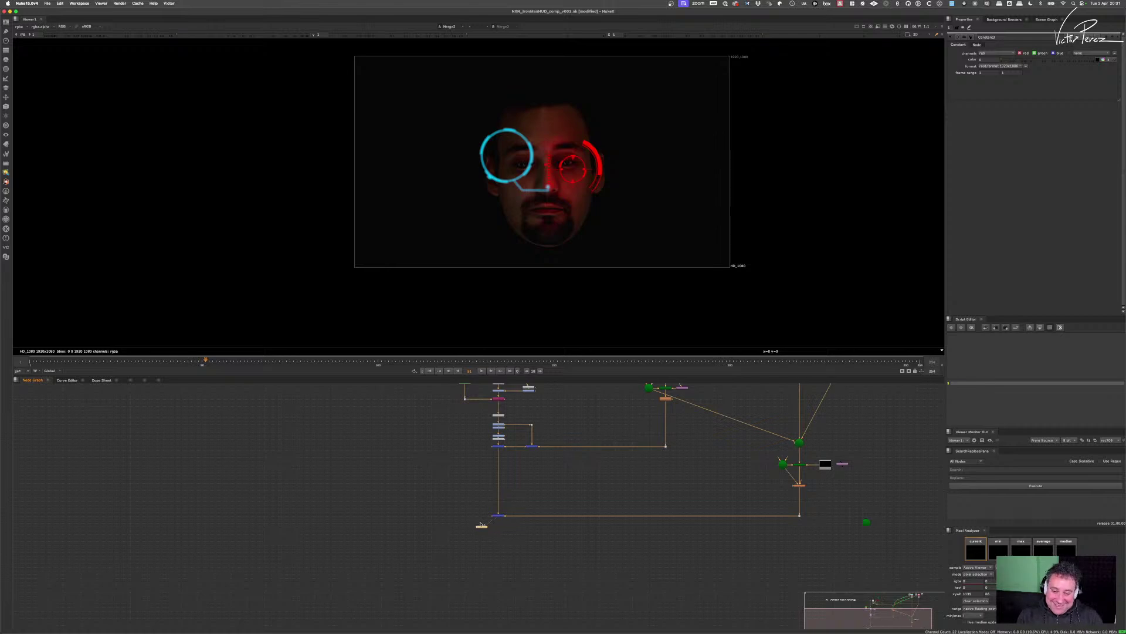
scroll(482, 522, "up", 4)
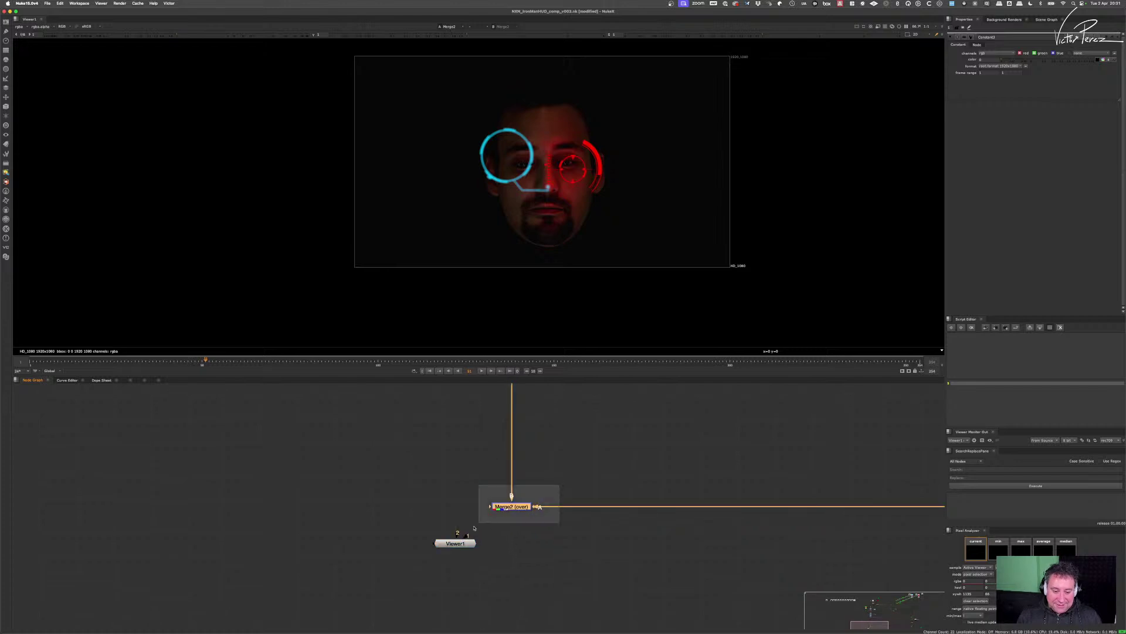
scroll(534, 519, "down", 4)
scroll(541, 522, "up", 4)
scroll(542, 523, "up", 2)
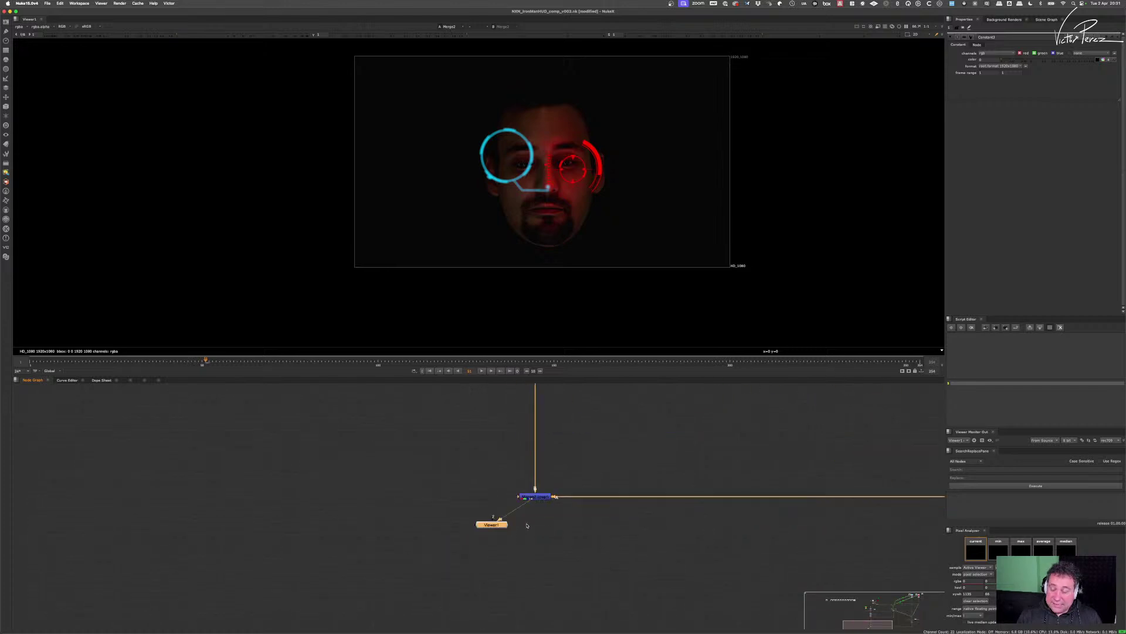
left_click_drag(496, 529, 496, 547)
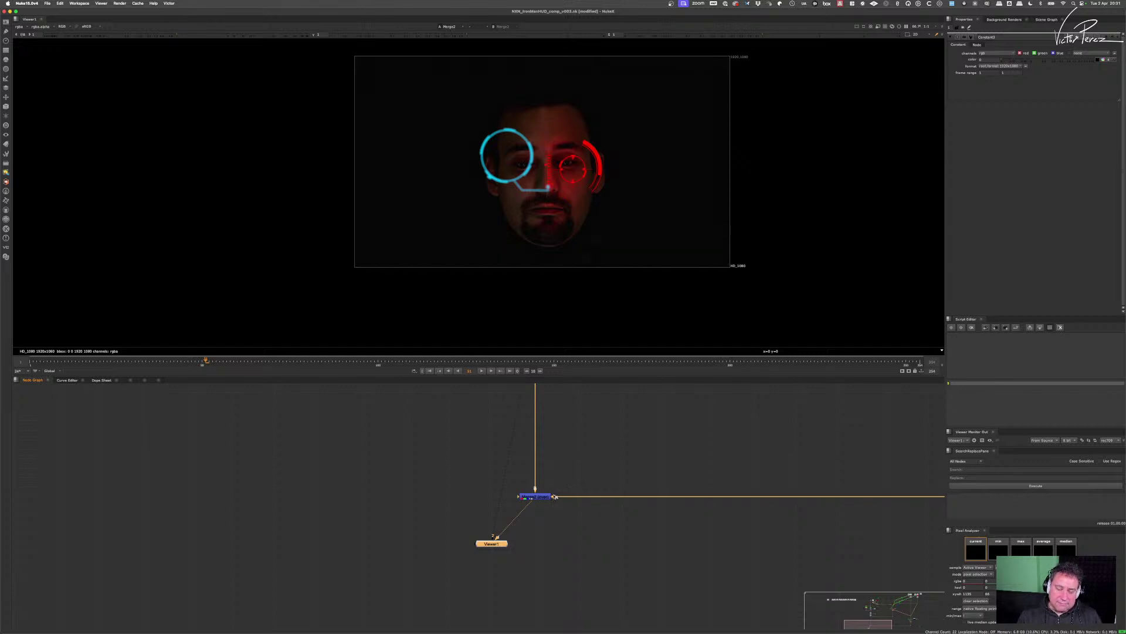
scroll(542, 516, "down", 2)
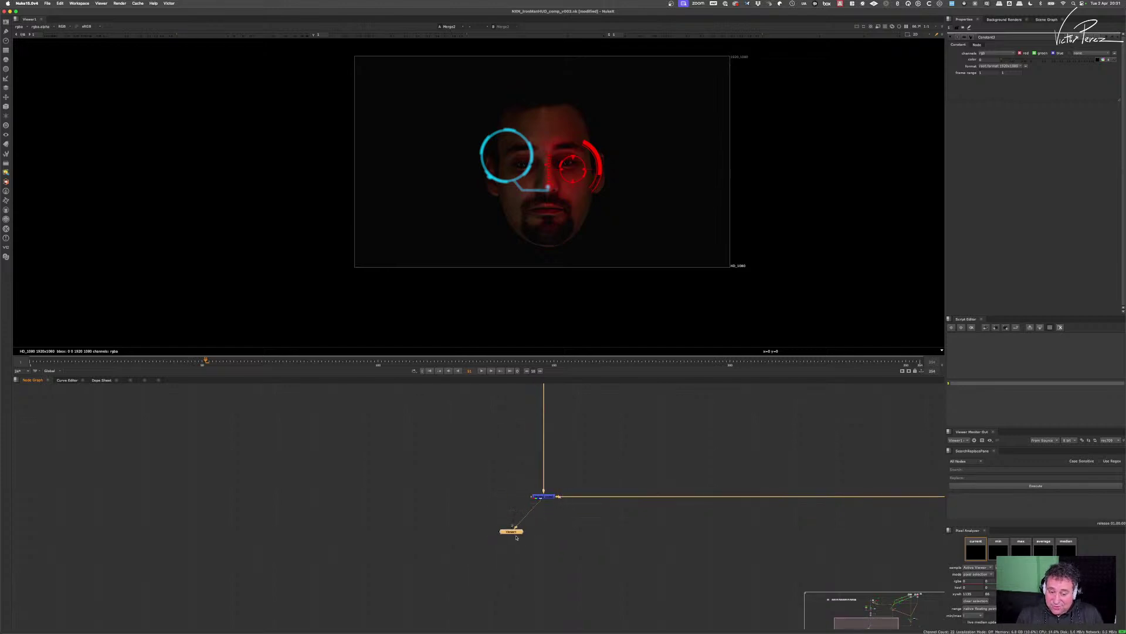
left_click_drag(515, 531, 517, 522)
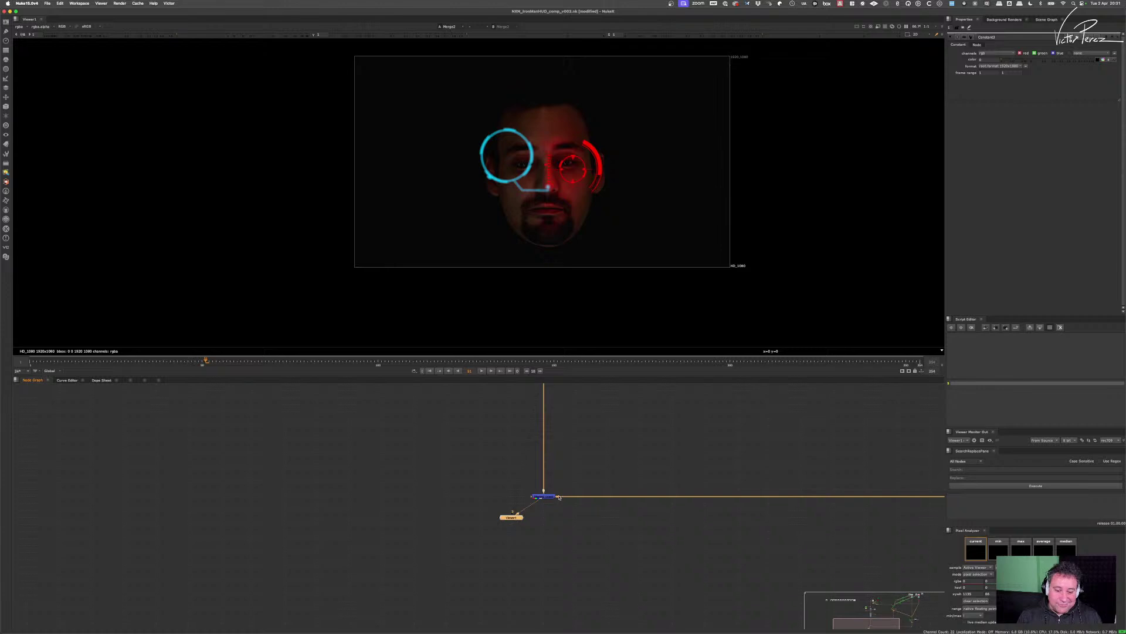
scroll(558, 497, "up", 2)
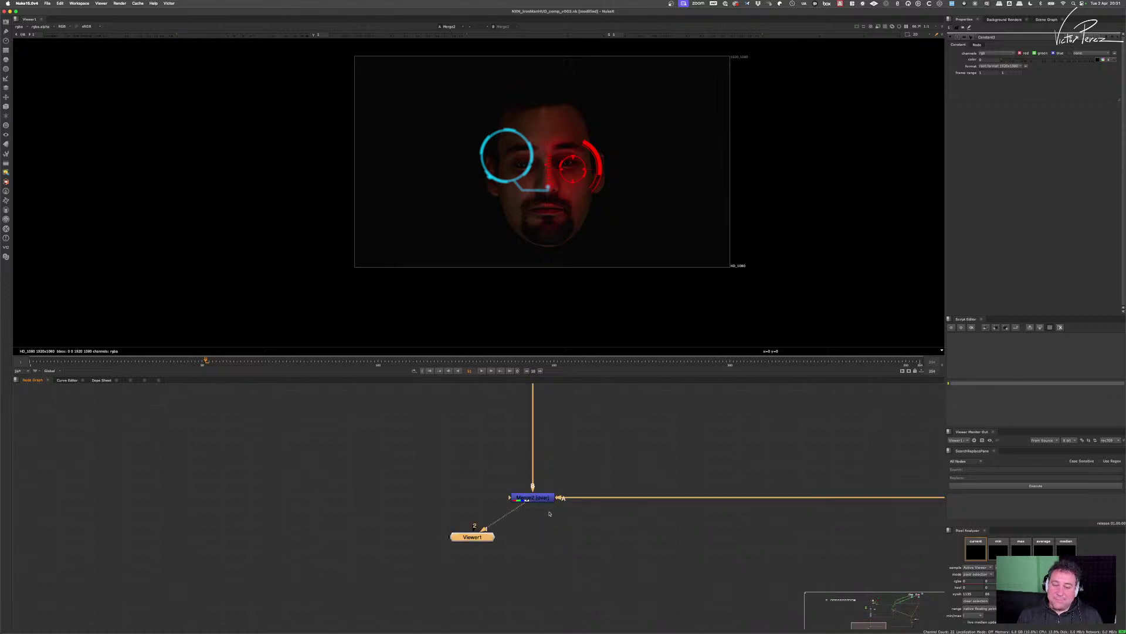
scroll(554, 519, "down", 2)
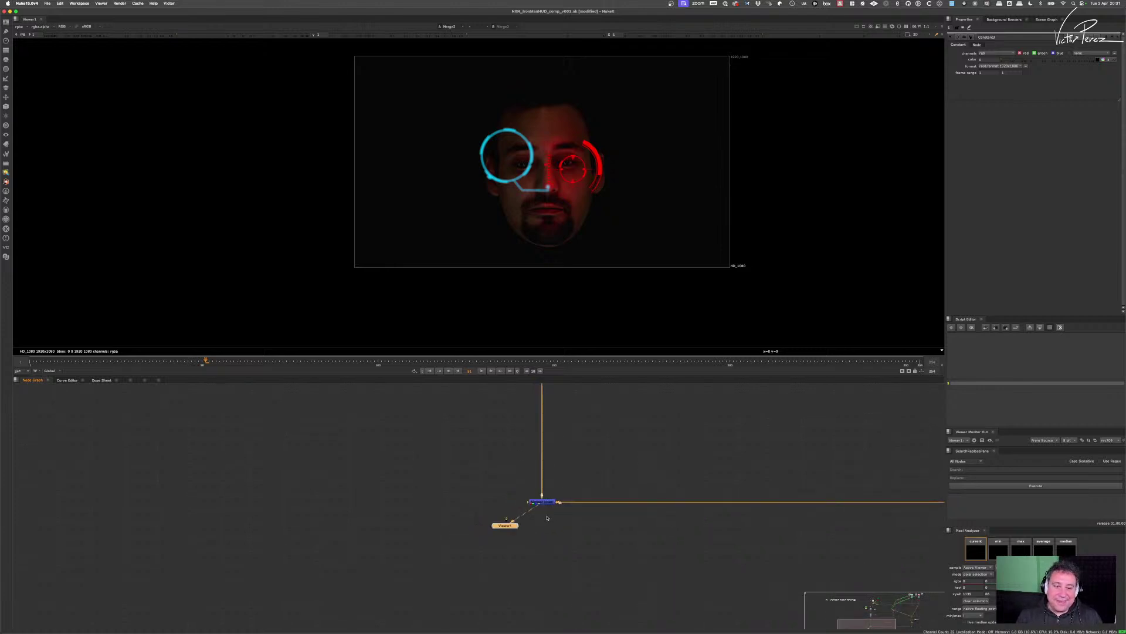
- Switch ScanlineRender2's bg input to Reformat2 and back to Constant3, and move Reformat2 farther away from the render node
key("f")
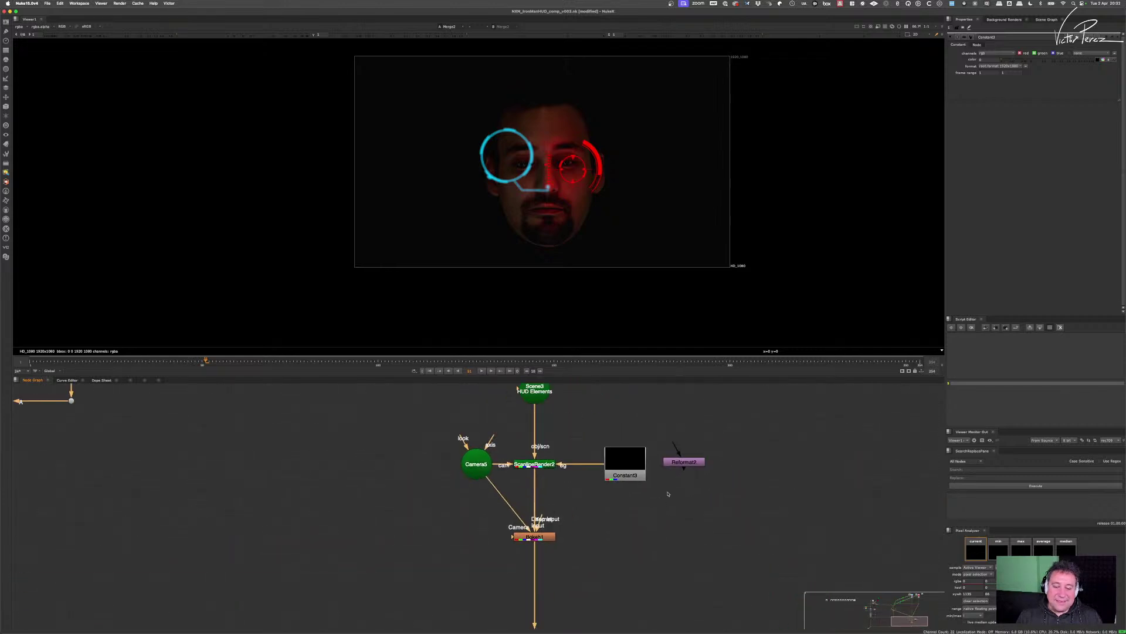
left_click_drag(634, 430, 664, 467)
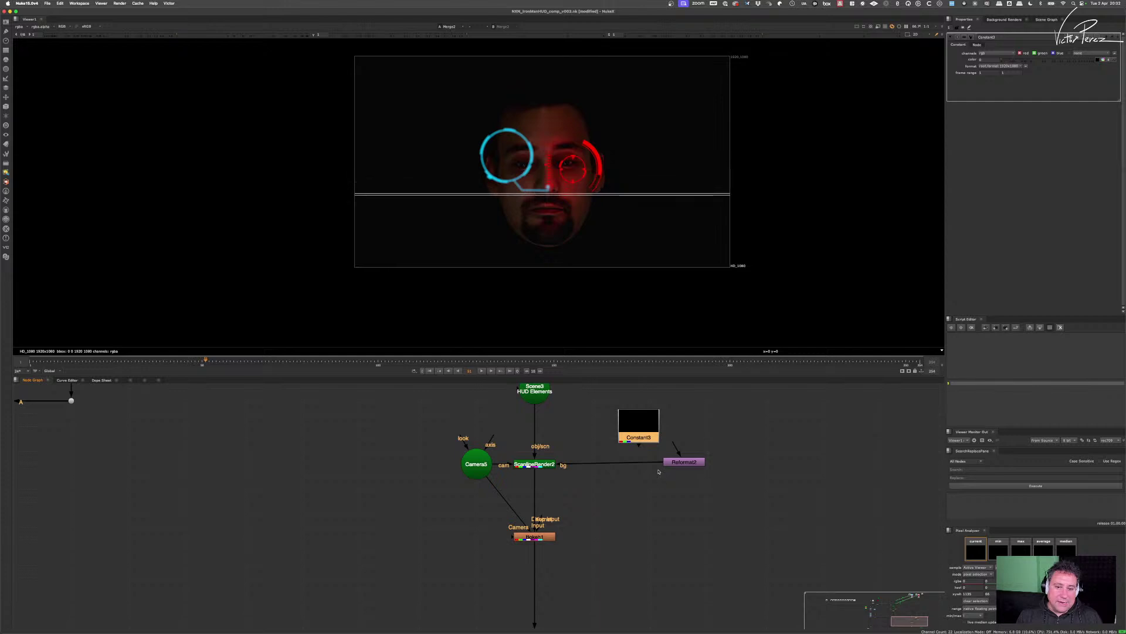
left_click_drag(641, 468, 782, 447)
left_click(690, 464)
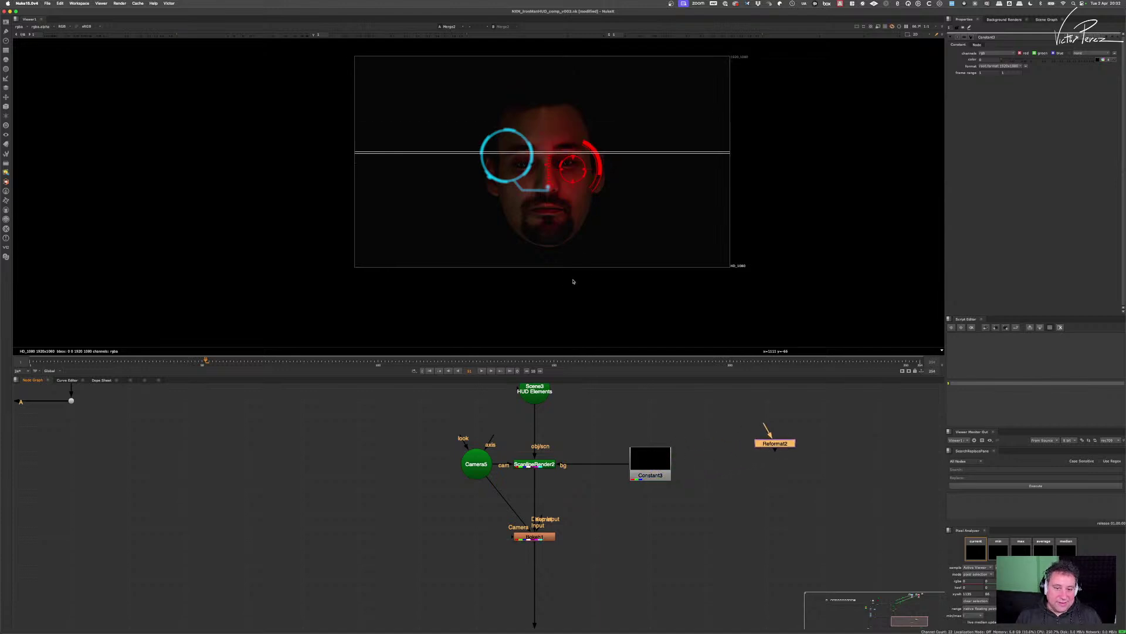
- Examine the axis nodes driving the HUD lights and cards, opening the properties of Axis2 and Axis1
scroll(510, 521, "down", 6)
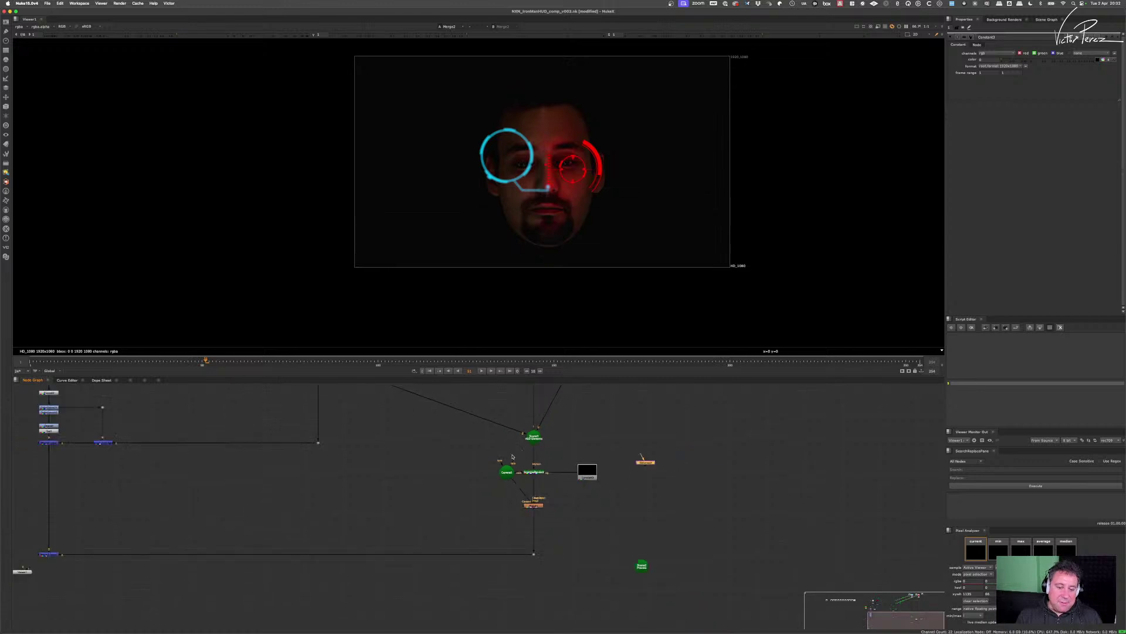
scroll(514, 434, "up", 6)
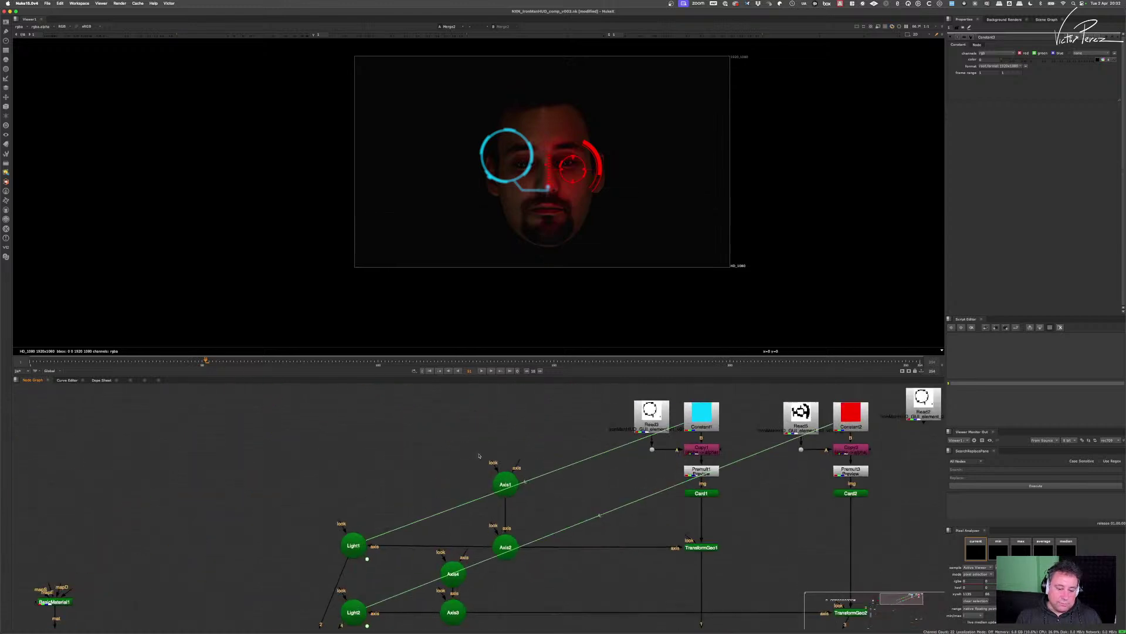
left_click(505, 486)
left_click_drag(505, 485, 503, 428)
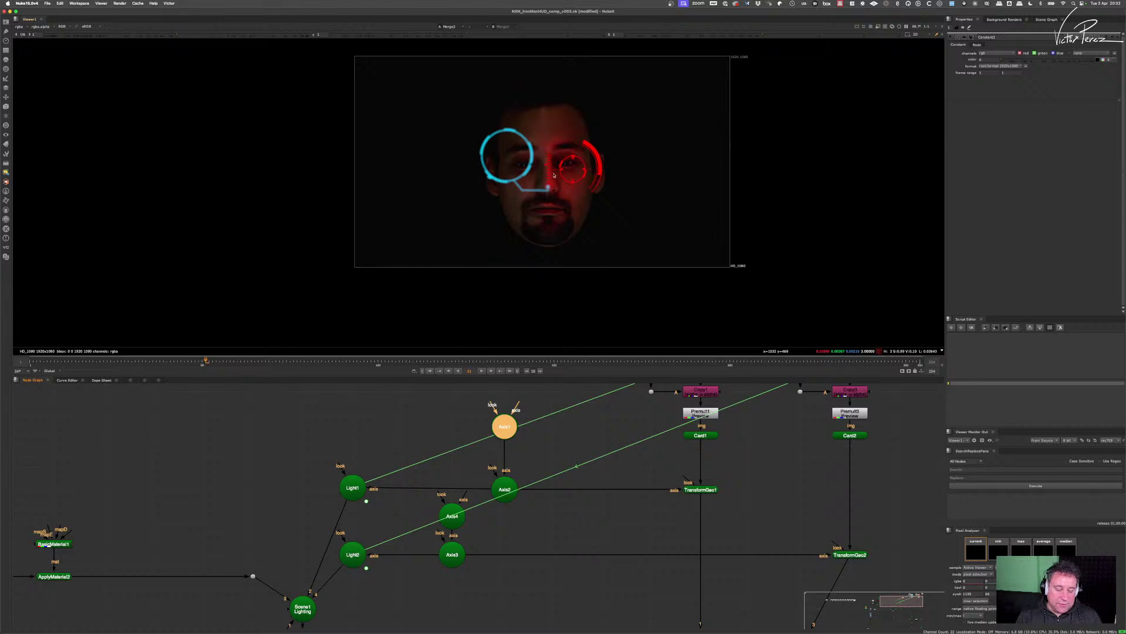
scroll(526, 157, "up", 3)
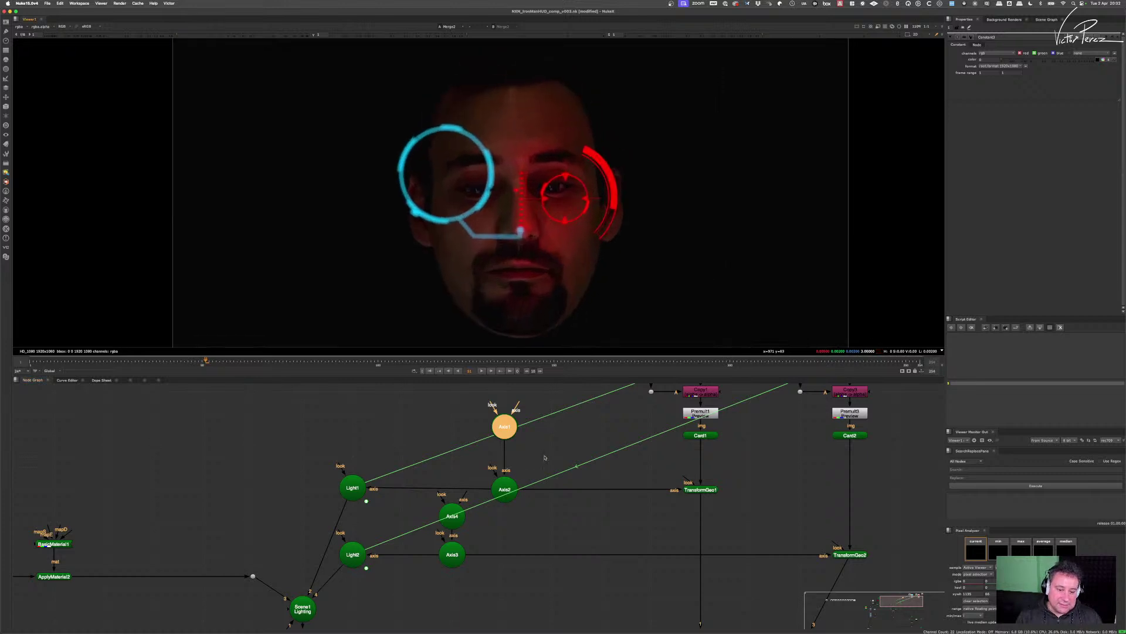
scroll(517, 476, "down", 2)
left_click_drag(517, 476, 521, 477)
left_click(475, 502)
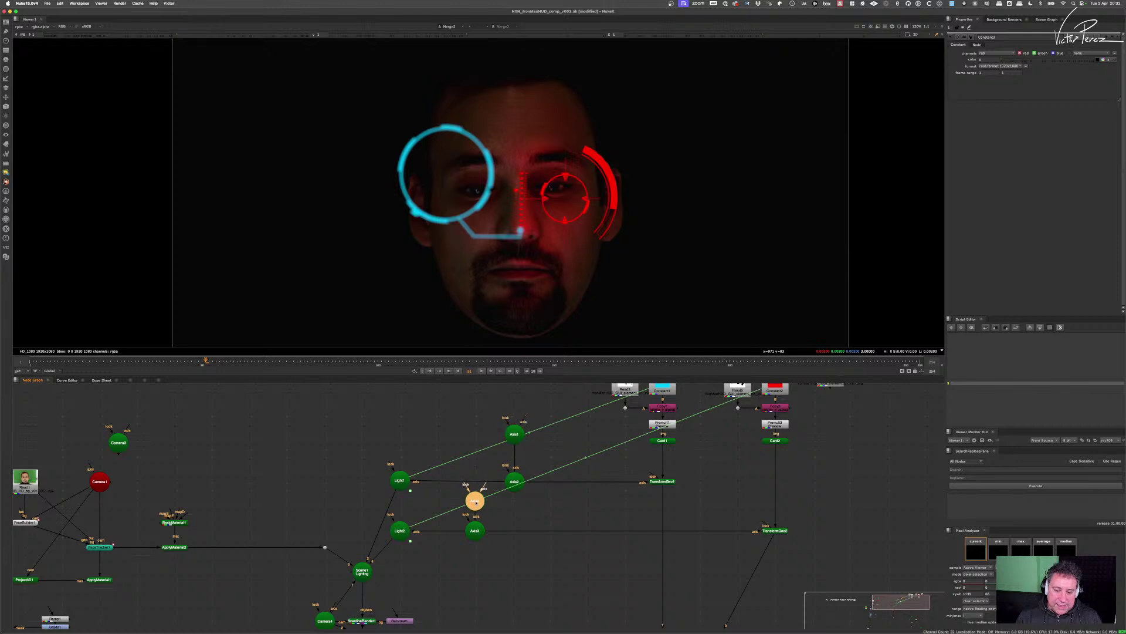
double_click(514, 480)
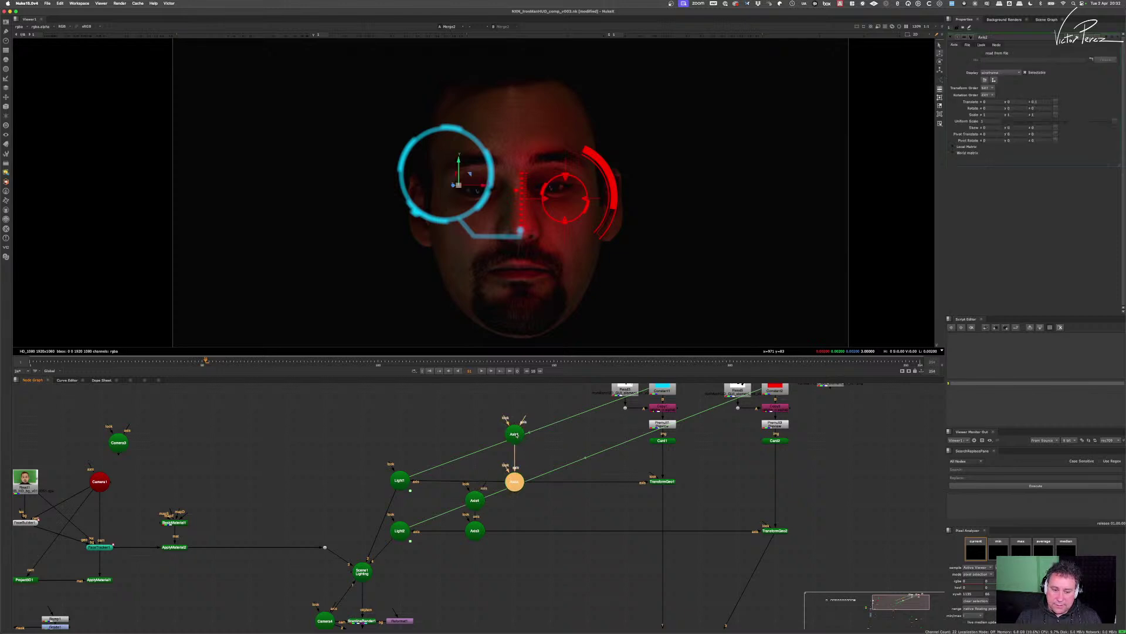
double_click(515, 434)
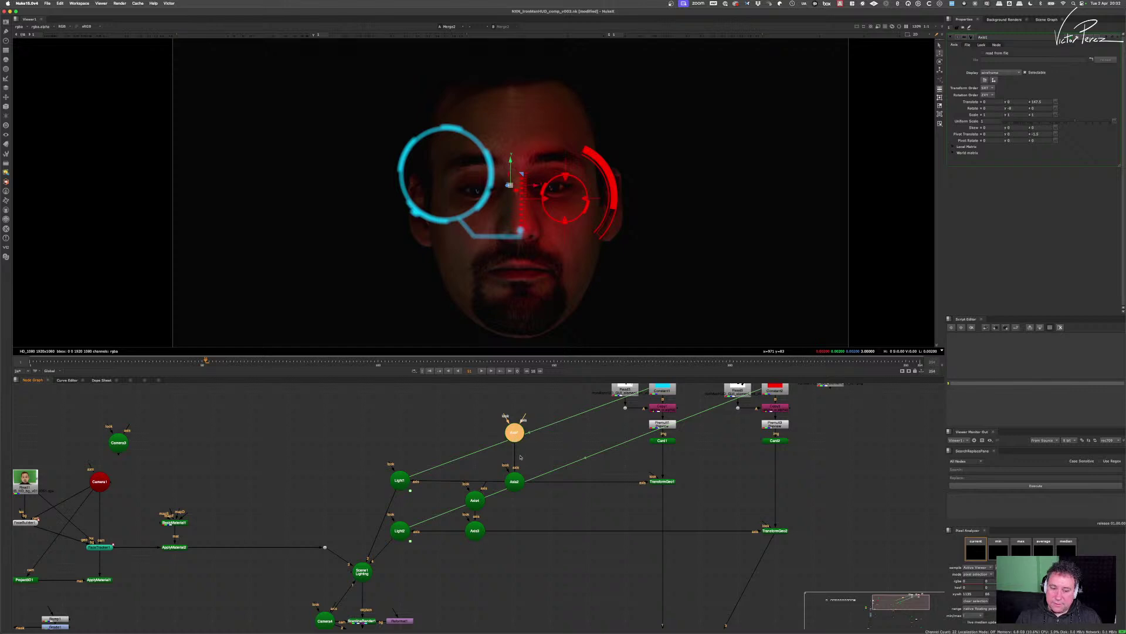
- Show the Scene1 Lighting node in the 3D viewer and frame the tracked head with its lights
scroll(520, 457, "down", 2)
left_click_drag(521, 457, 596, 395)
left_click_drag(703, 527, 600, 518)
scroll(635, 468, "down", 2)
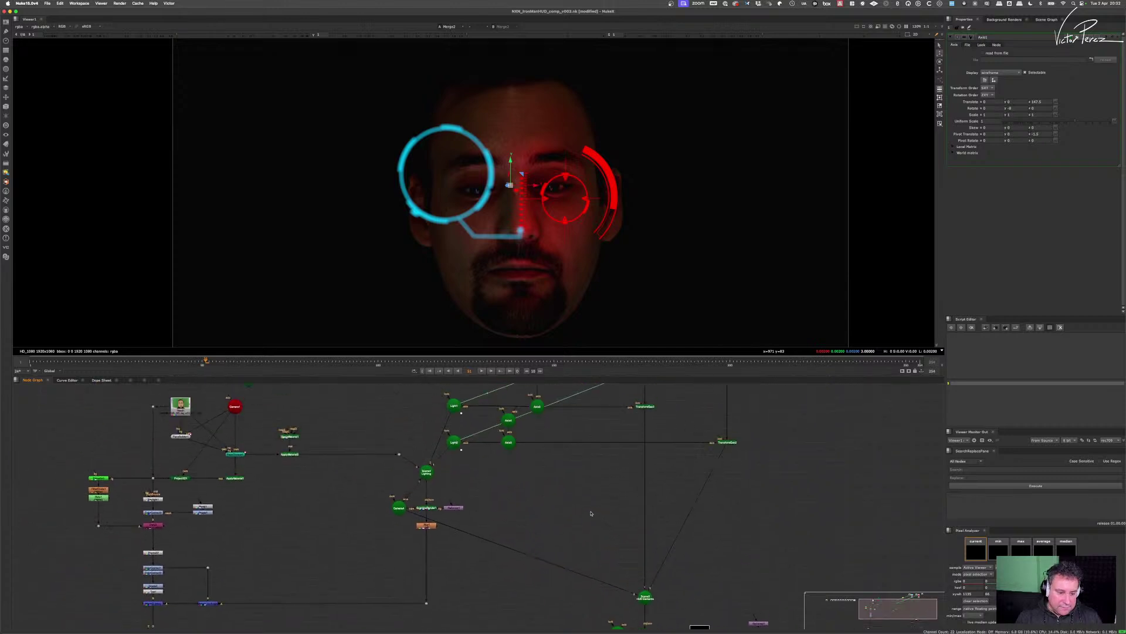
scroll(422, 468, "up", 5)
left_click(423, 466)
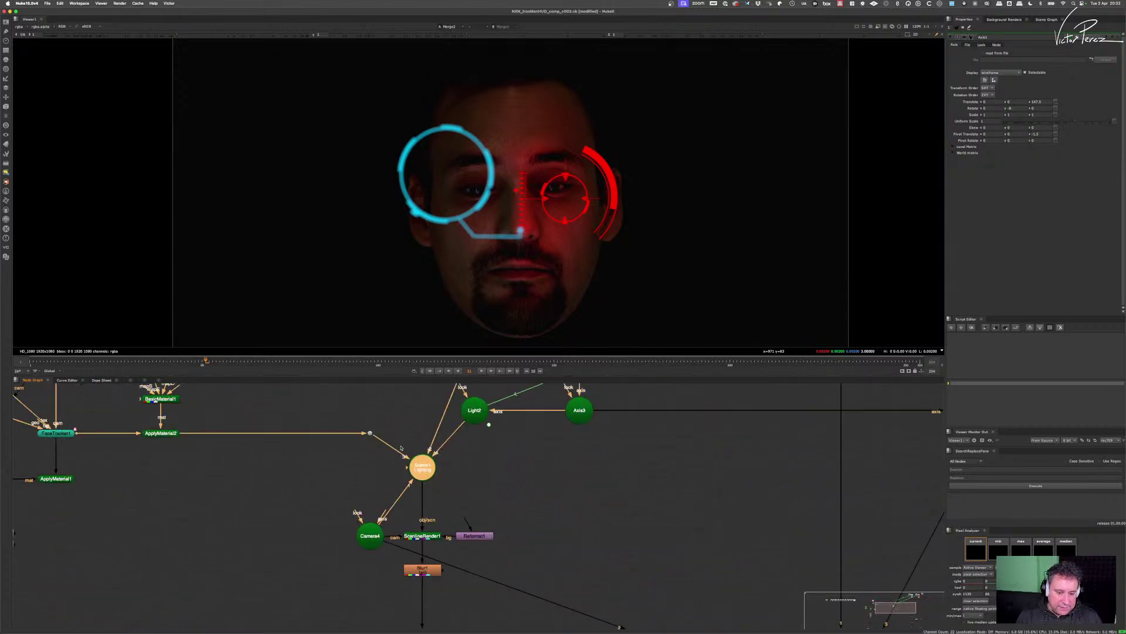
key("1")
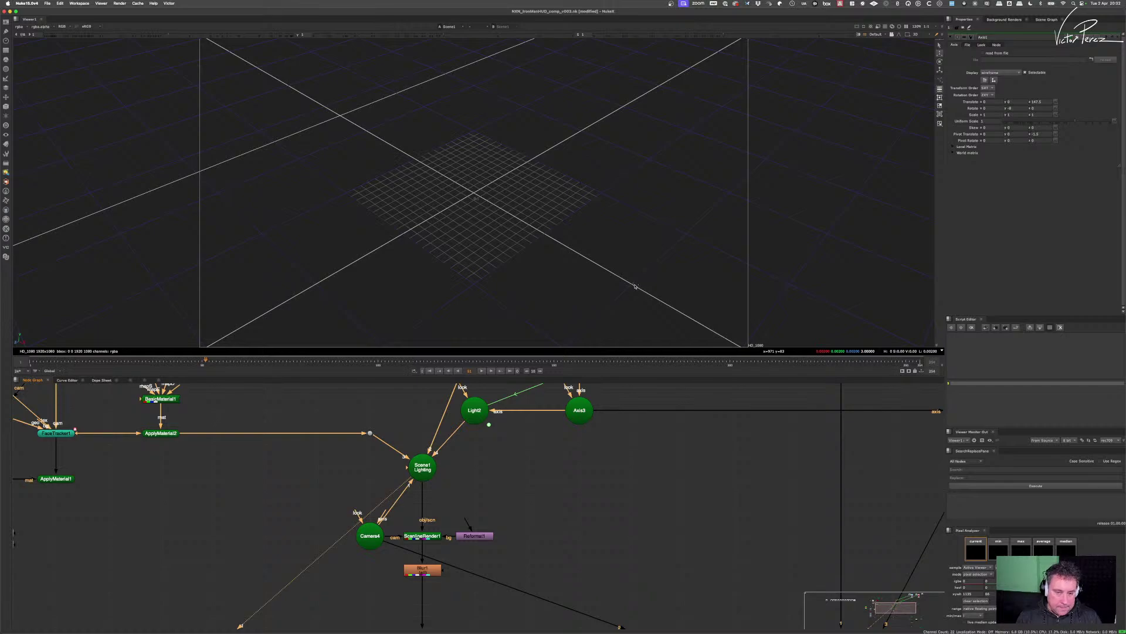
key("f")
left_click_drag(646, 289, 596, 366)
scroll(671, 287, "down", 3)
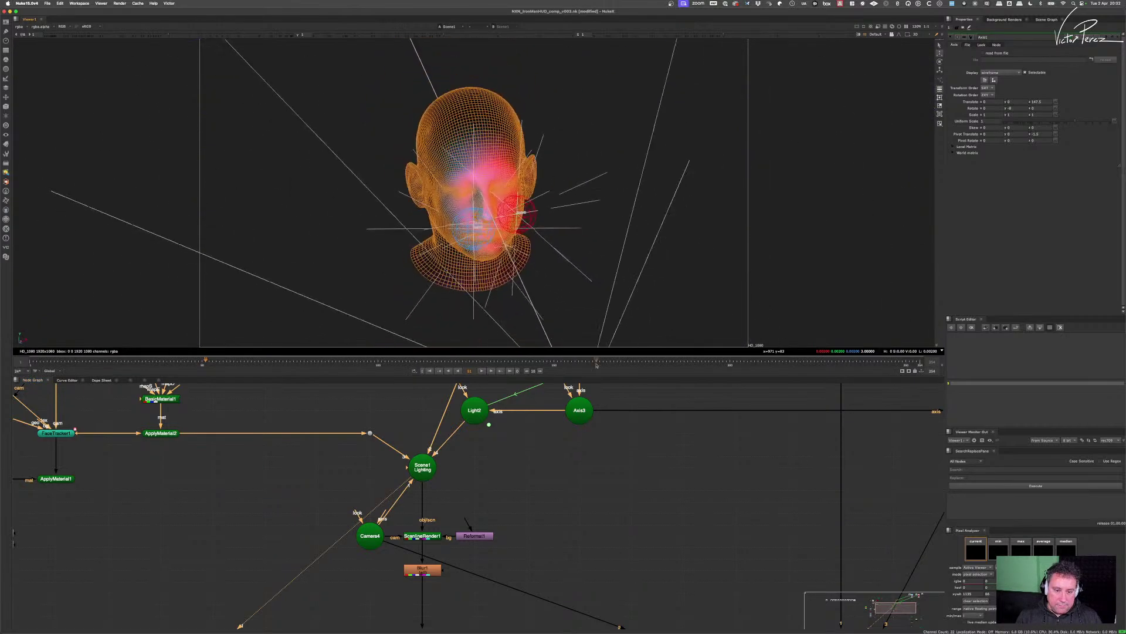
- Show the Scene3 HUD Elements node in the 3D viewer and examine the HUD cards around the head
left_click_drag(583, 457, 544, 528)
scroll(542, 497, "down", 5)
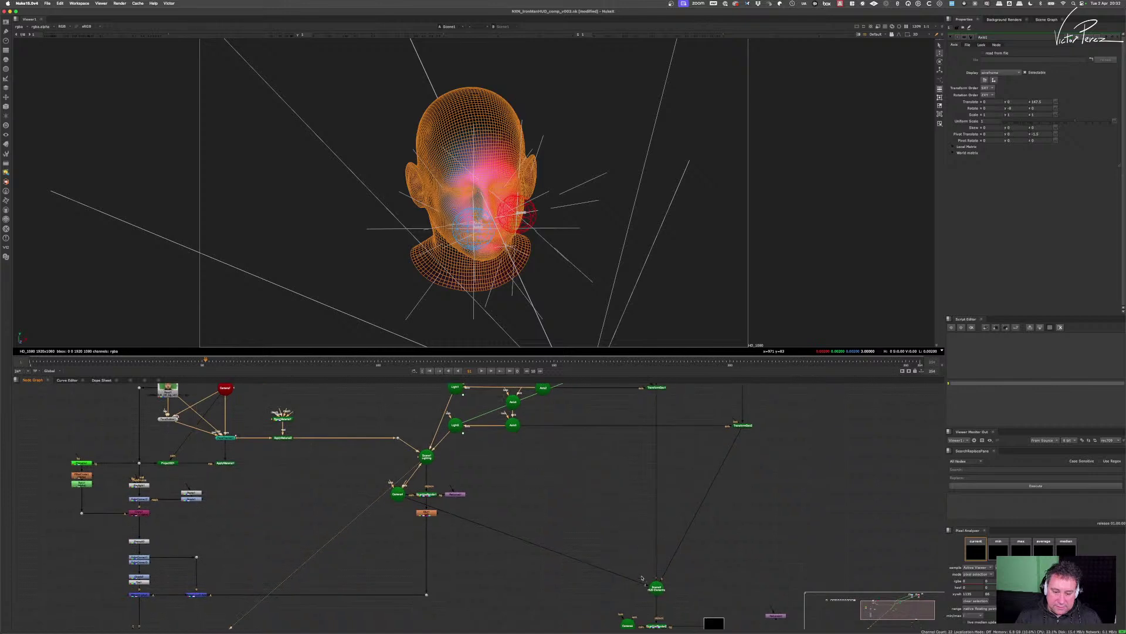
left_click(657, 586)
key("1")
left_click_drag(666, 314, 539, 345)
left_click_drag(566, 532, 359, 477)
scroll(637, 489, "down", 2)
scroll(582, 501, "up", 8)
key("1")
left_click_drag(530, 241, 491, 273)
- Examine the properties of Axis4 and Axis1 alongside the HUD cards around the head in the 3D view
left_click_drag(472, 449, 469, 557)
left_click_drag(448, 409, 382, 516)
scroll(445, 492, "down", 3)
scroll(383, 516, "up", 5)
left_click(381, 514)
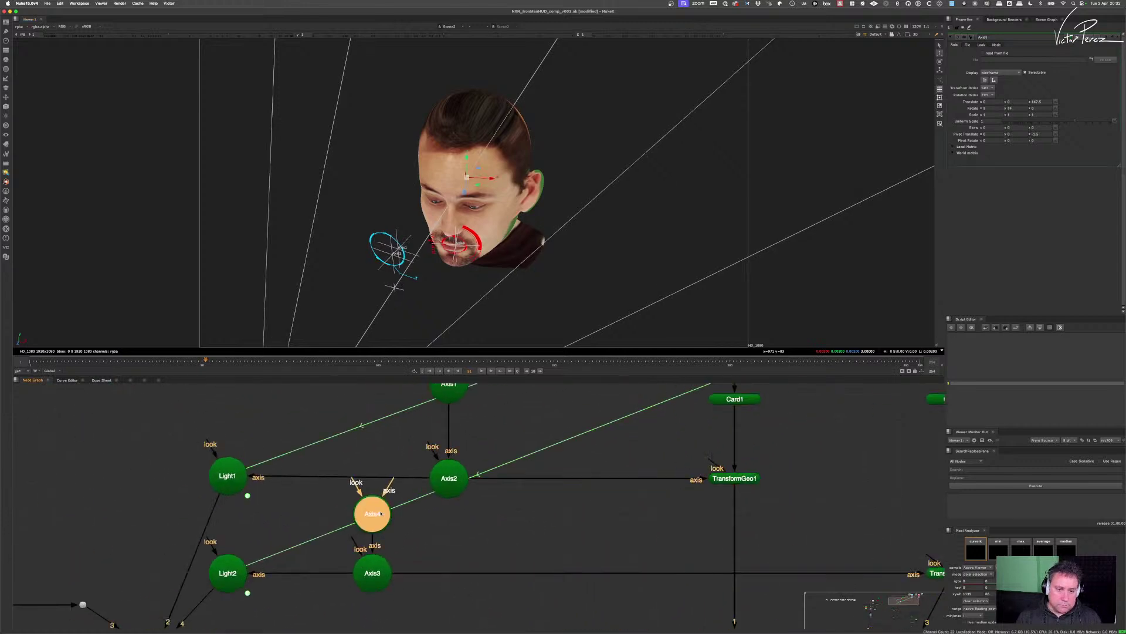
left_click_drag(557, 280, 513, 270)
left_click_drag(487, 455, 478, 514)
left_click(444, 444)
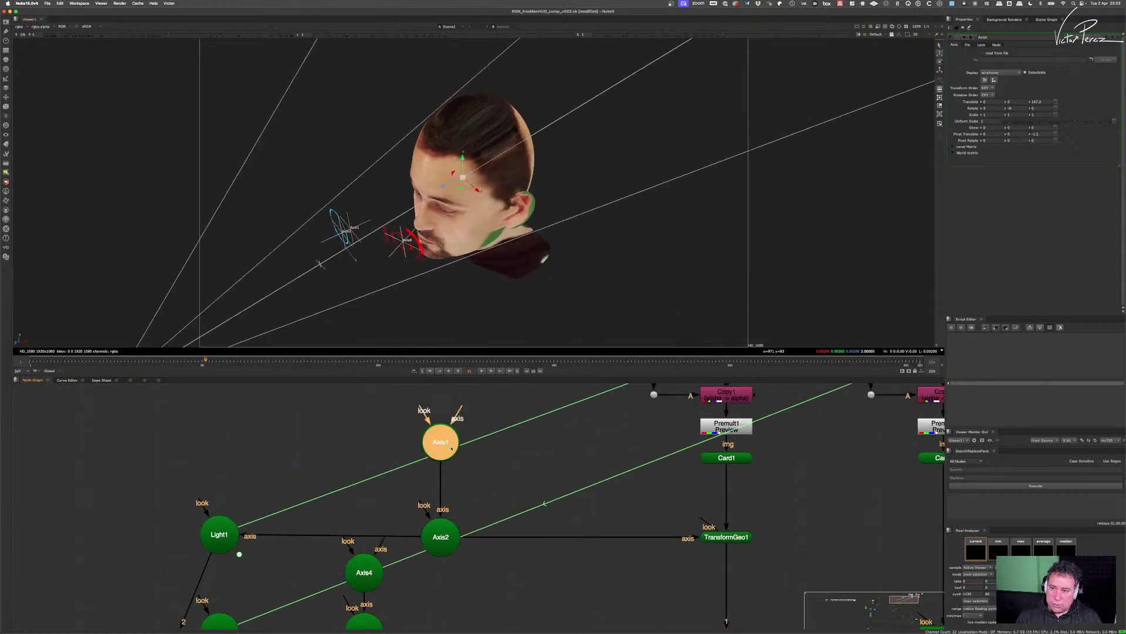
- Compare the transform values of Axis4 and its child Axis3, which drive Light2 and the red HUD card
scroll(411, 513, "down", 3)
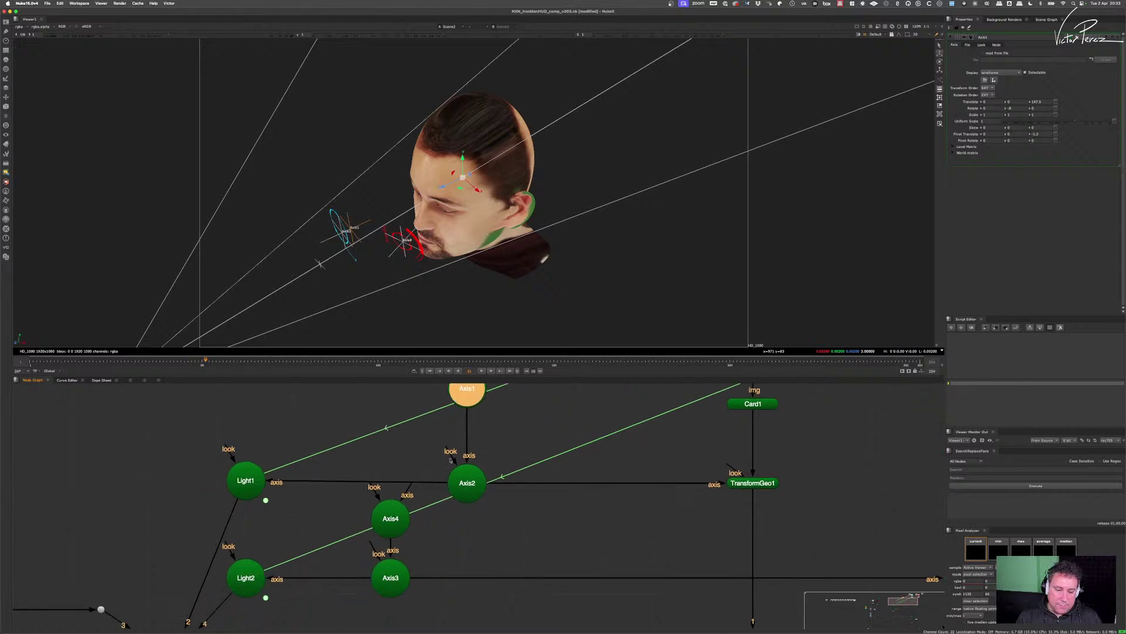
scroll(450, 460, "up", 3)
scroll(491, 442, "down", 3)
left_click_drag(388, 522, 389, 530)
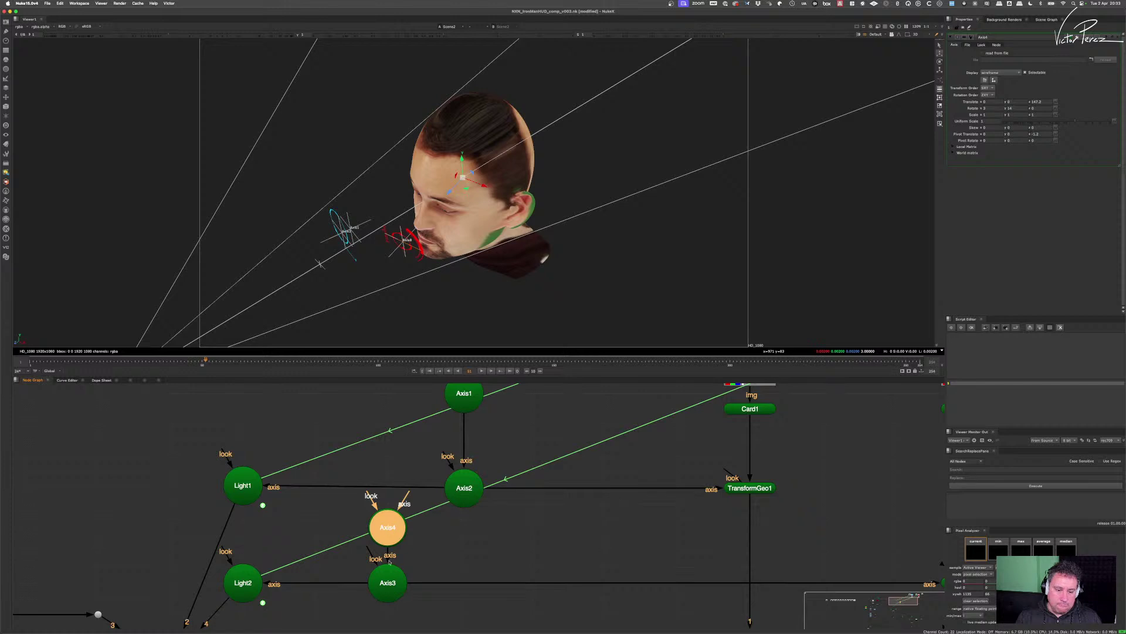
left_click(391, 583)
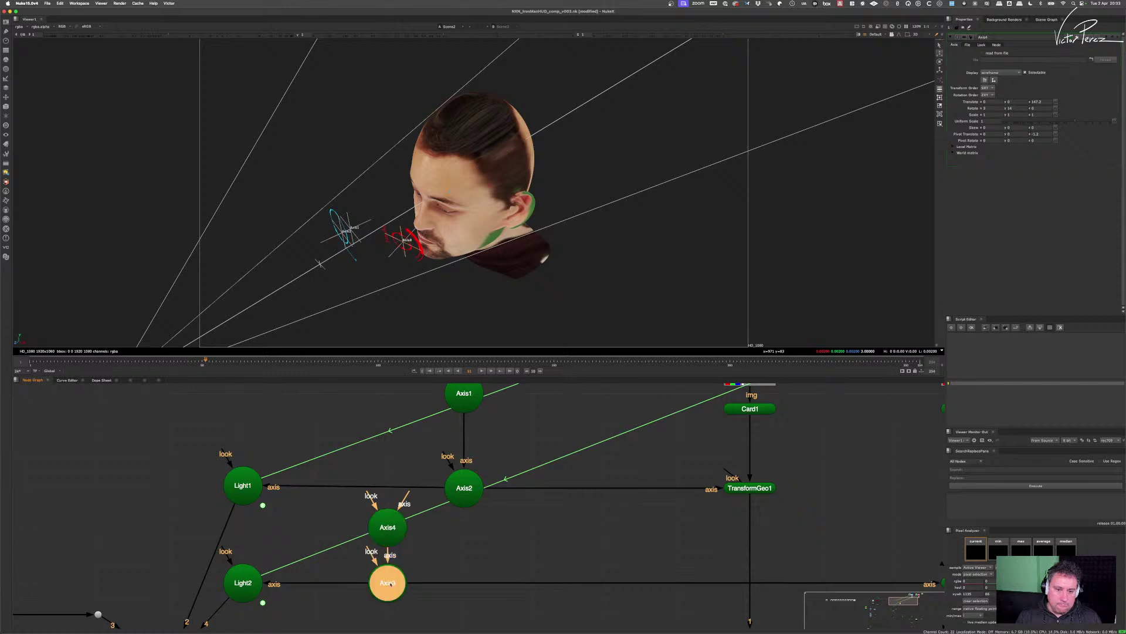
left_click(398, 531)
left_click(392, 583)
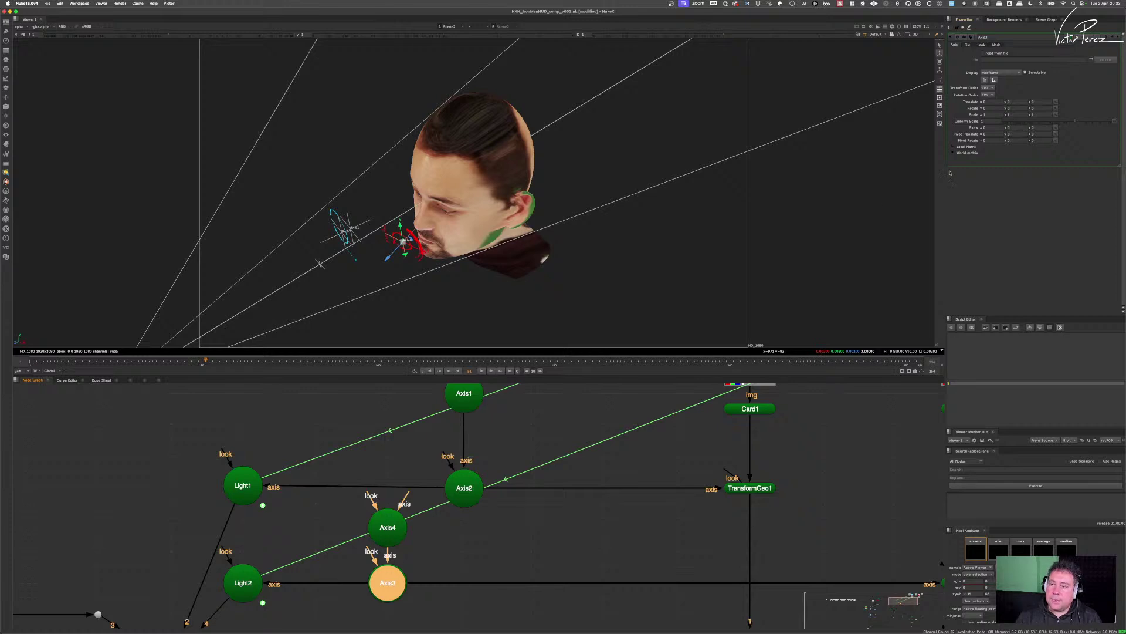
scroll(464, 422, "up", 3)
- Vary Axis1's Z translate to shift the cyan HUD card and its light, and return it to its starting value
left_click(463, 444)
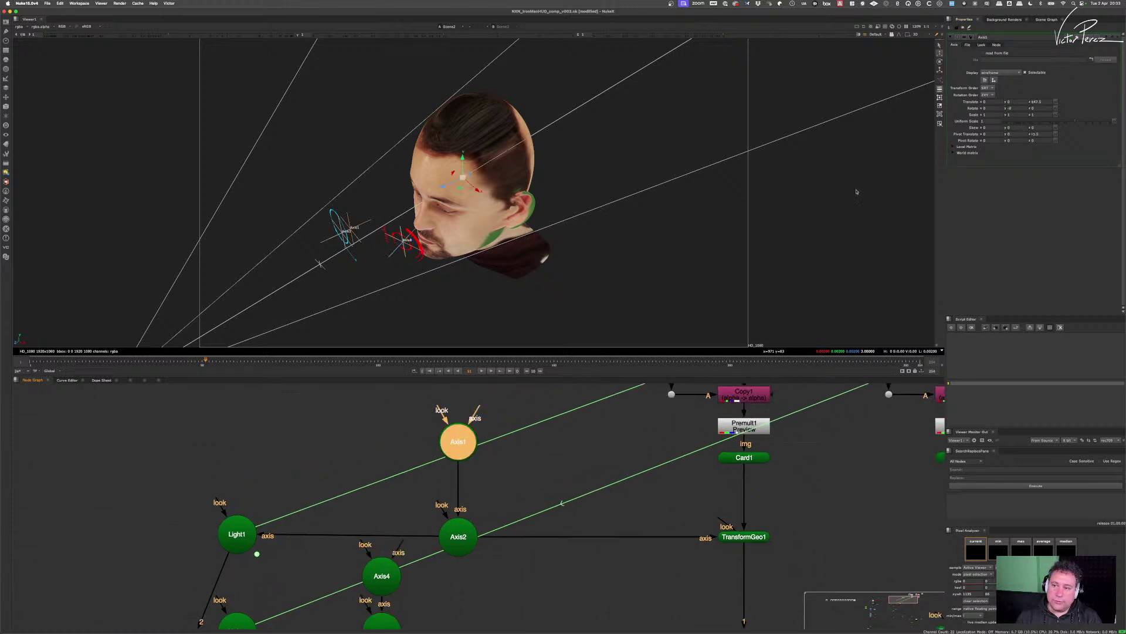
left_click(1015, 109)
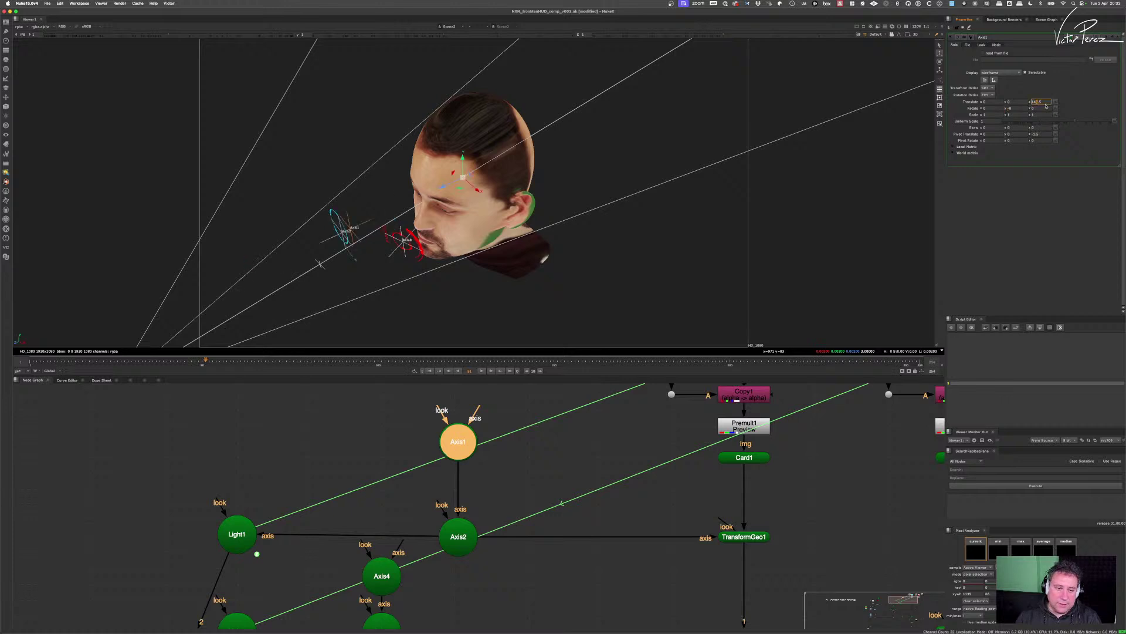
scroll(1045, 105, "up", 5)
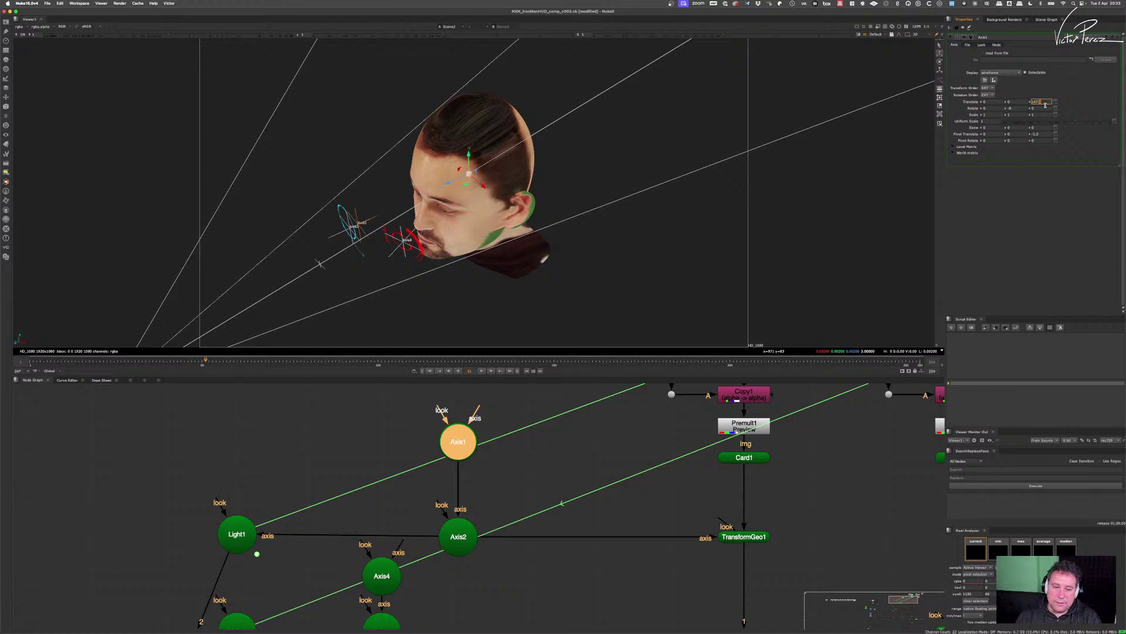
scroll(1045, 106, "up", 8)
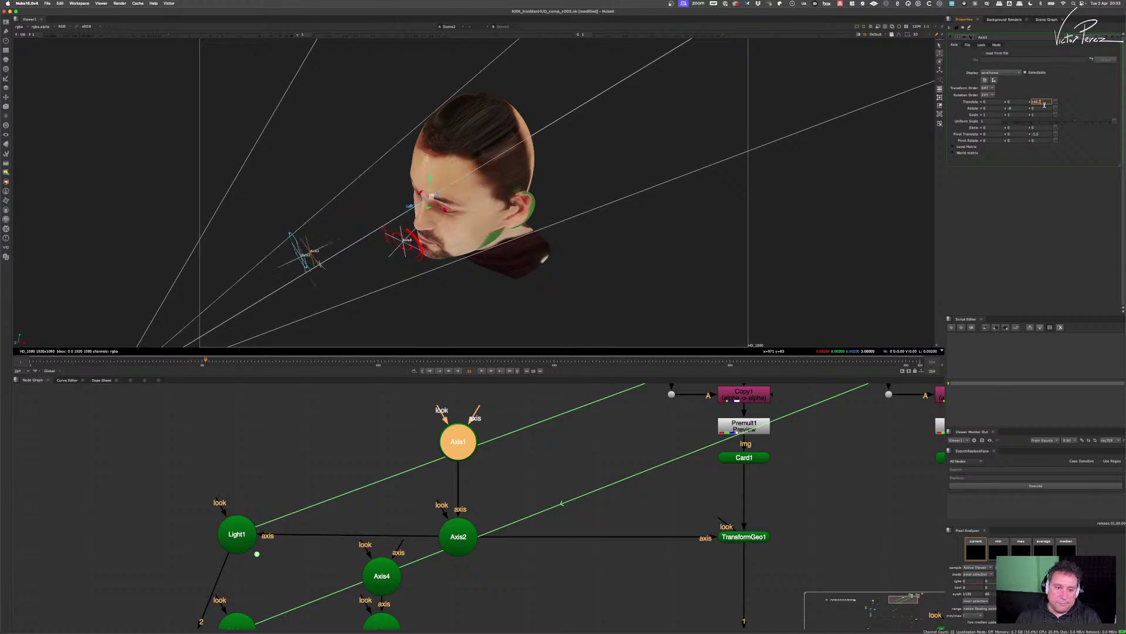
scroll(1049, 104, "down", 3)
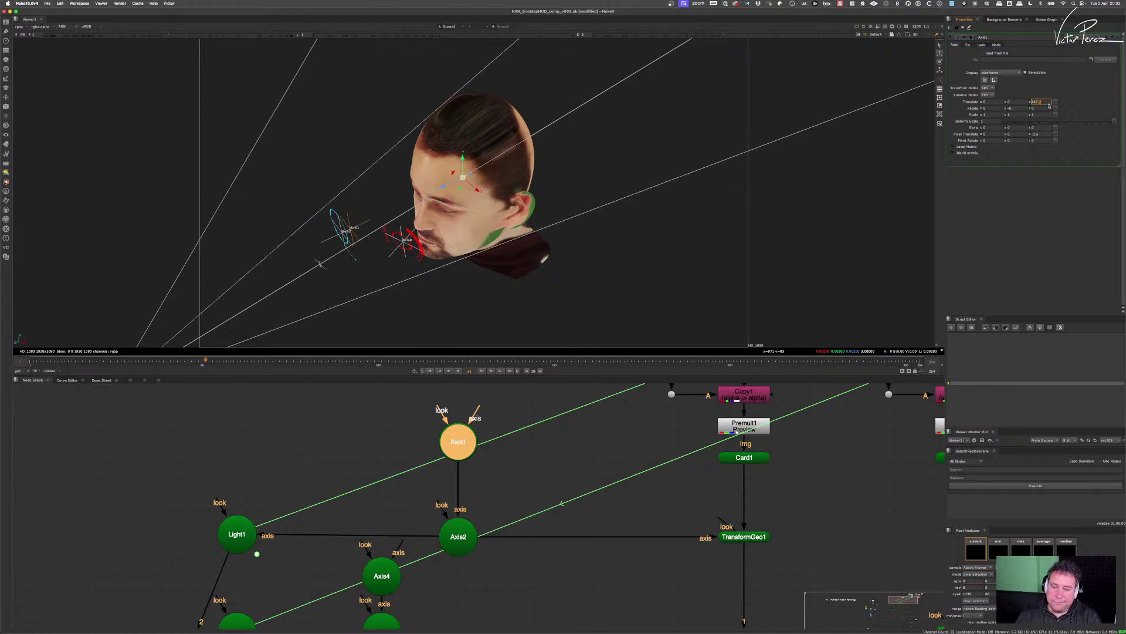
- Vary Axis2's Z translate to move the cyan HUD card and its light toward and away from the face
left_click_drag(494, 292, 504, 328)
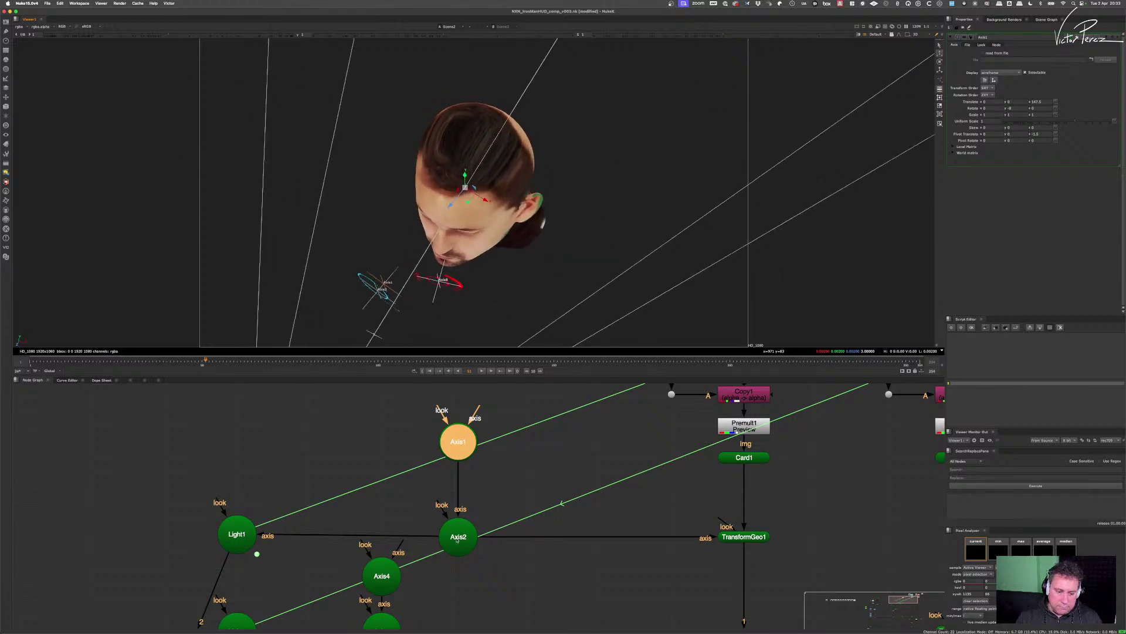
left_click(458, 538)
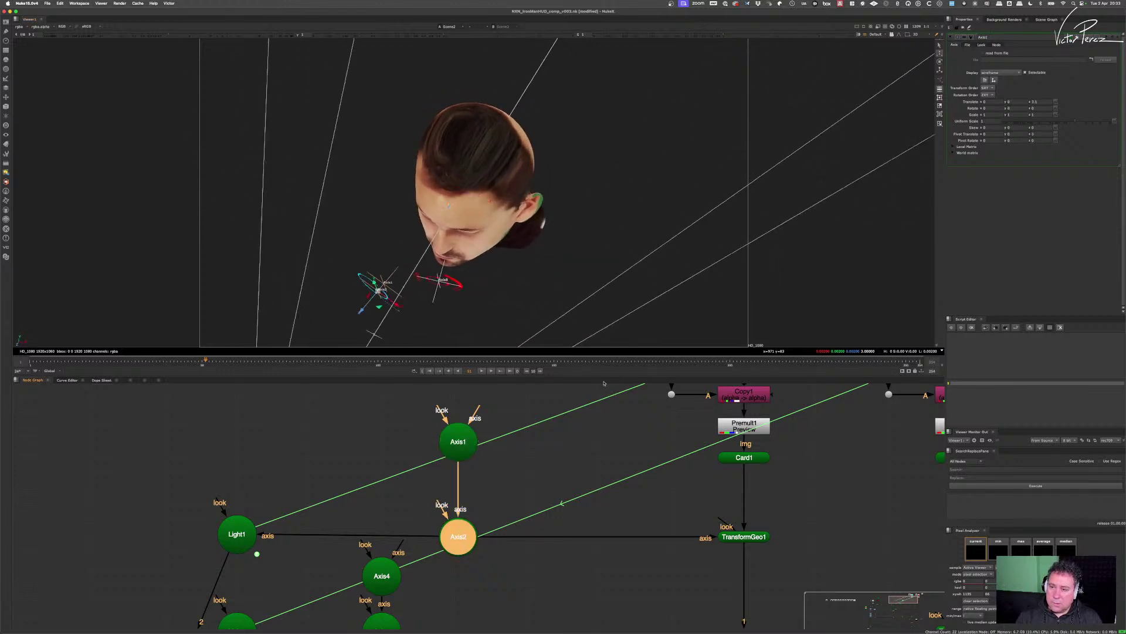
left_click(1043, 101)
key("Up")
key("Up")
key("Up")
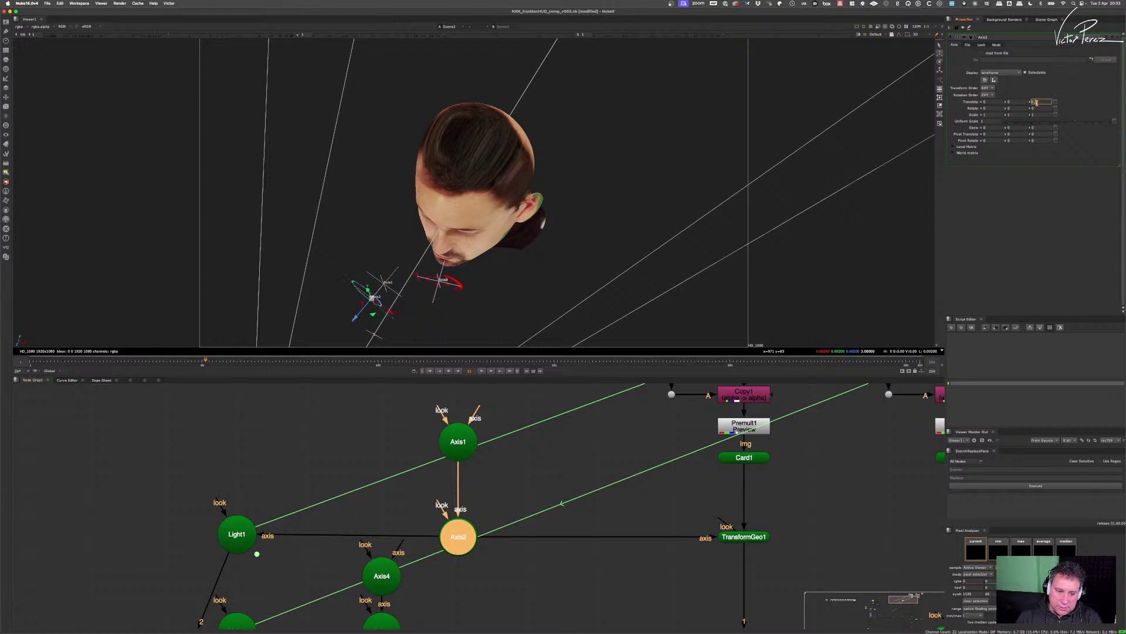
key("Down")
key("Down")
key("Down")
key("Down")
key("Down")
key("Down")
key("Down")
key("Down")
key("Down")
key("Down")
key("Down")
key("Down")
key("Down")
key("Down")
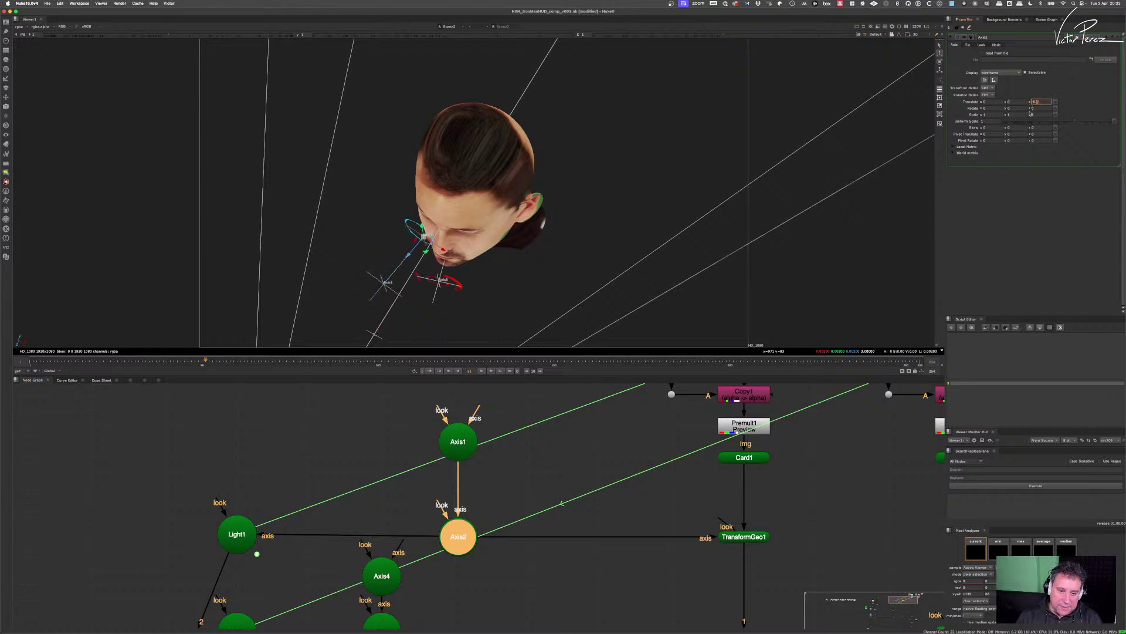
key("Up")
key("Up")
key("Up")
key("Up")
key("Up")
key("Up")
key("Up")
key("Up")
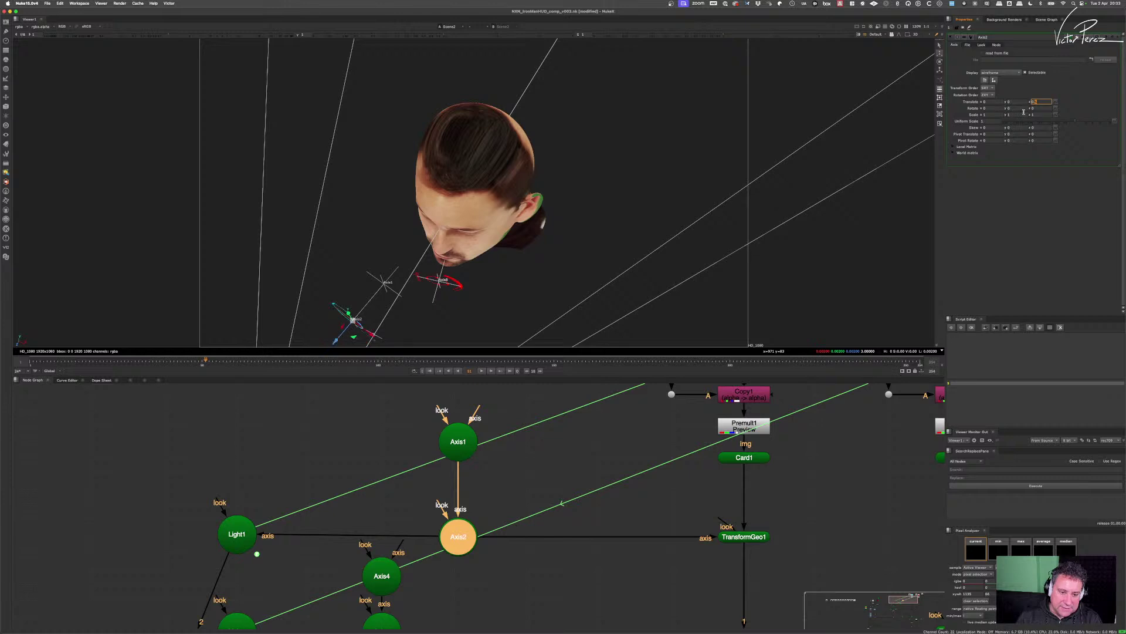
key("Down")
key("Down")
key("Down")
key("Down")
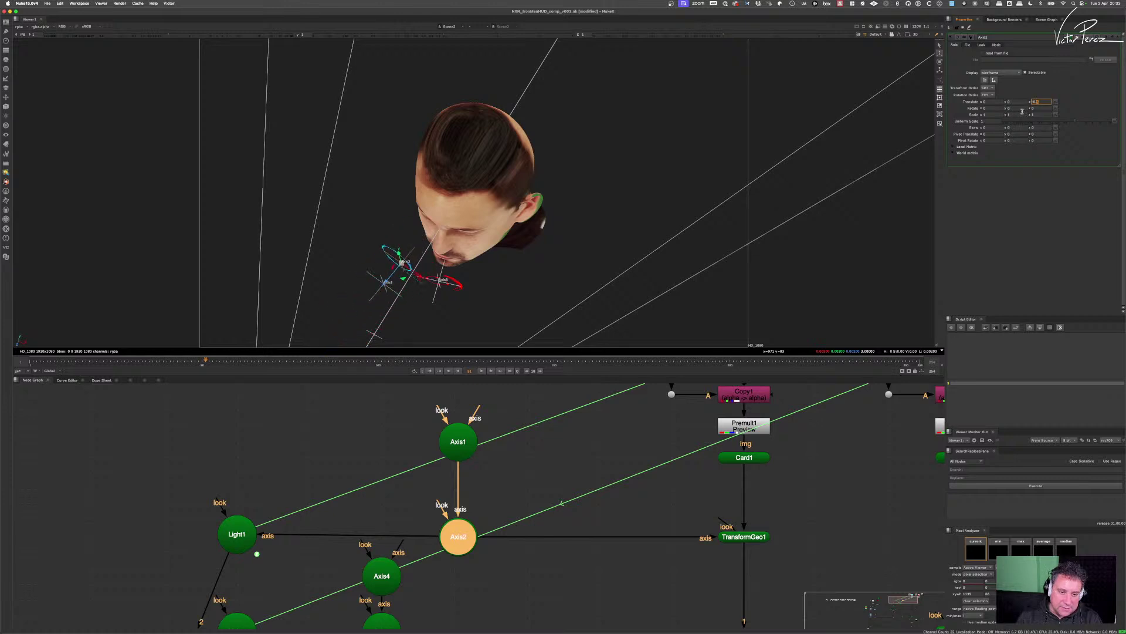
- Show the final Merge node that combines the lit face with the HUD elements in the viewer
scroll(610, 560, "down", 5)
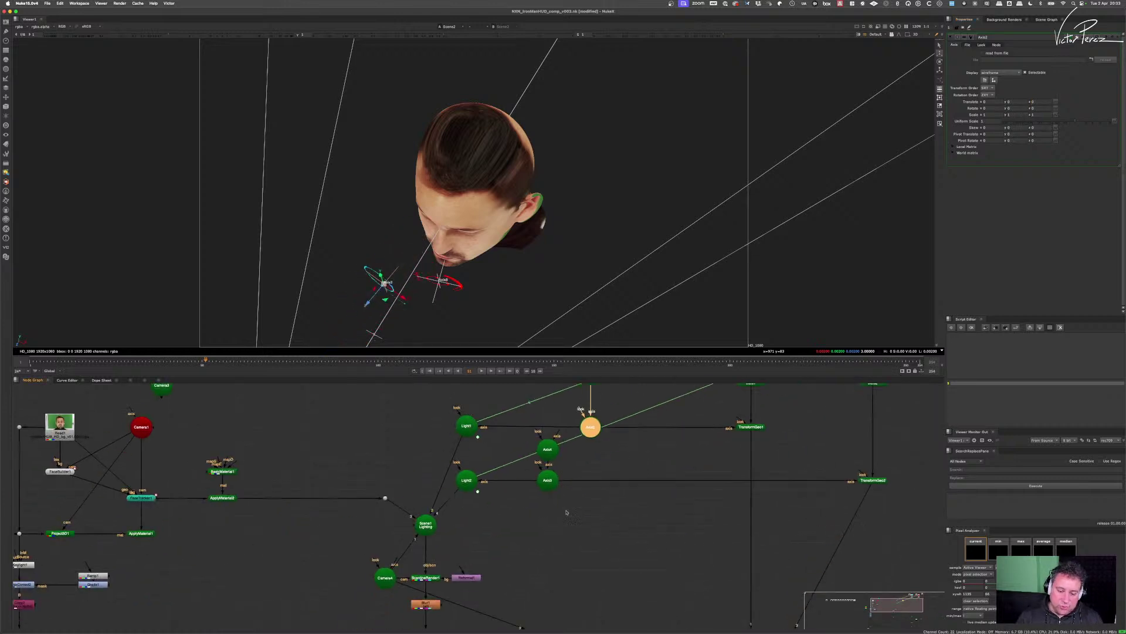
scroll(464, 496, "down", 5)
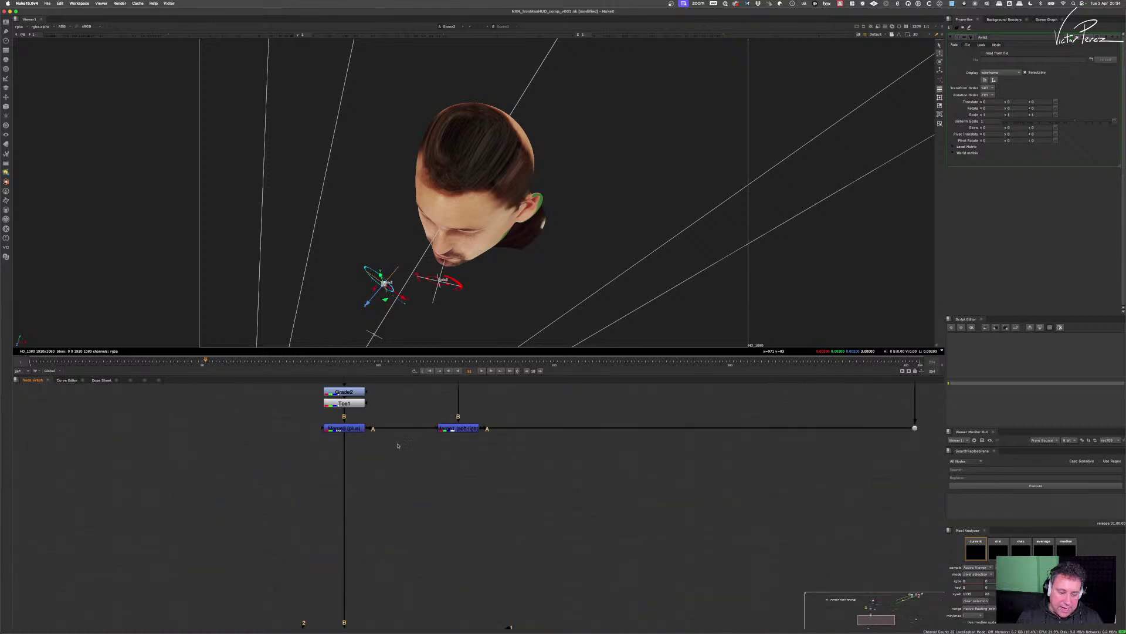
left_click_drag(340, 477, 403, 517)
key("1")
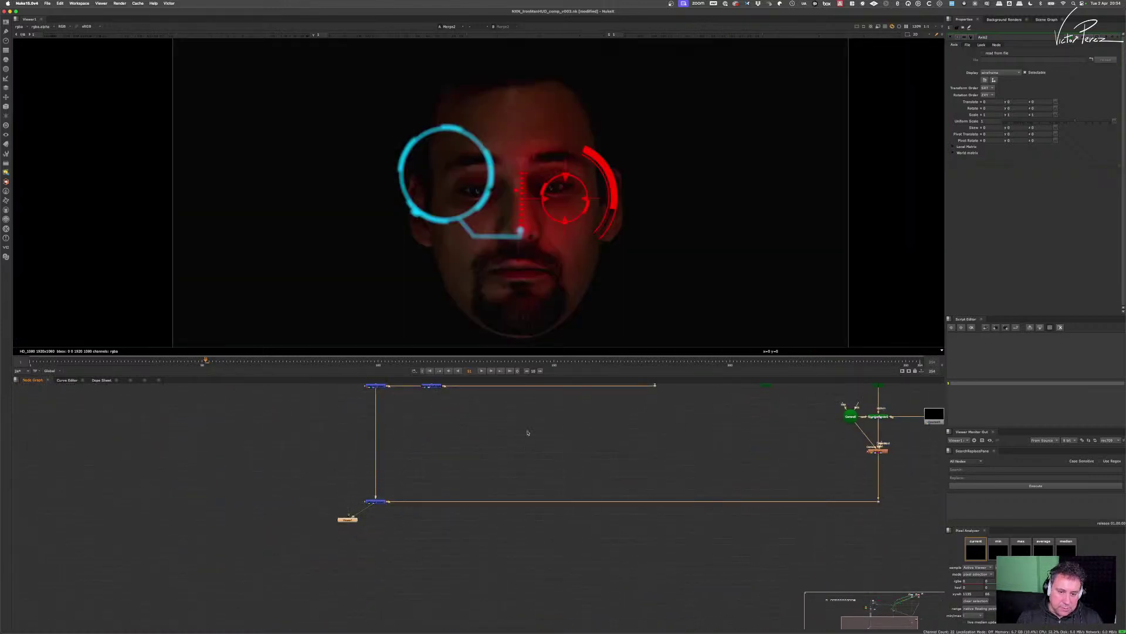
scroll(704, 465, "down", 3)
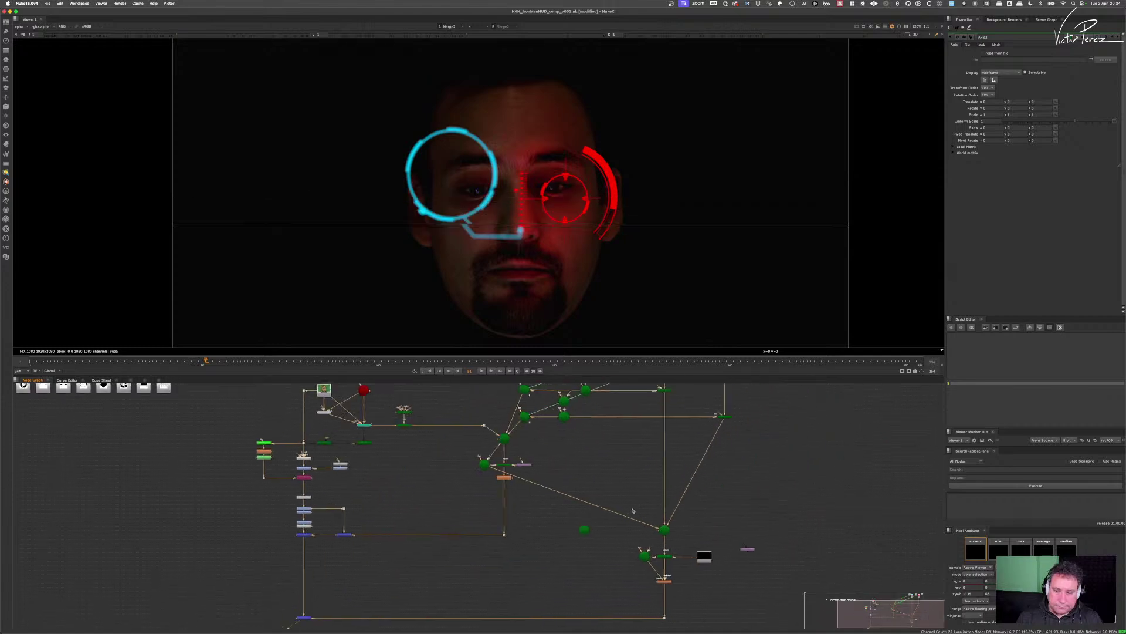
- Vary Axis2's Z translate to compare the cyan HUD ring's defocus in the final comp, finishing at 0.1
left_click_drag(1041, 102, 1044, 105)
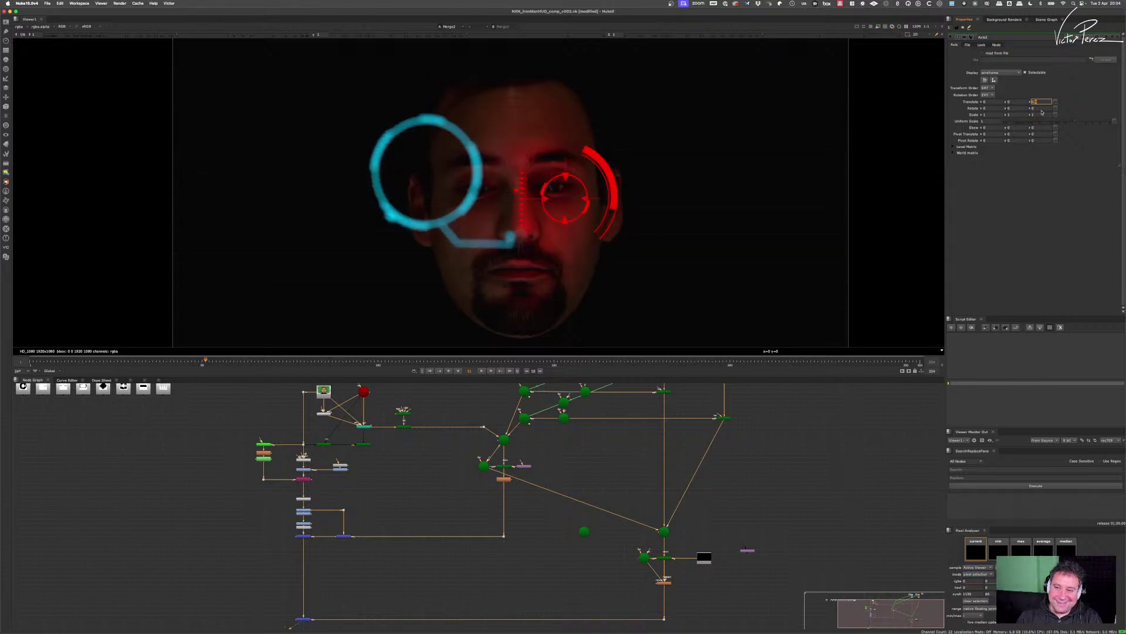
key("Down")
key("Down")
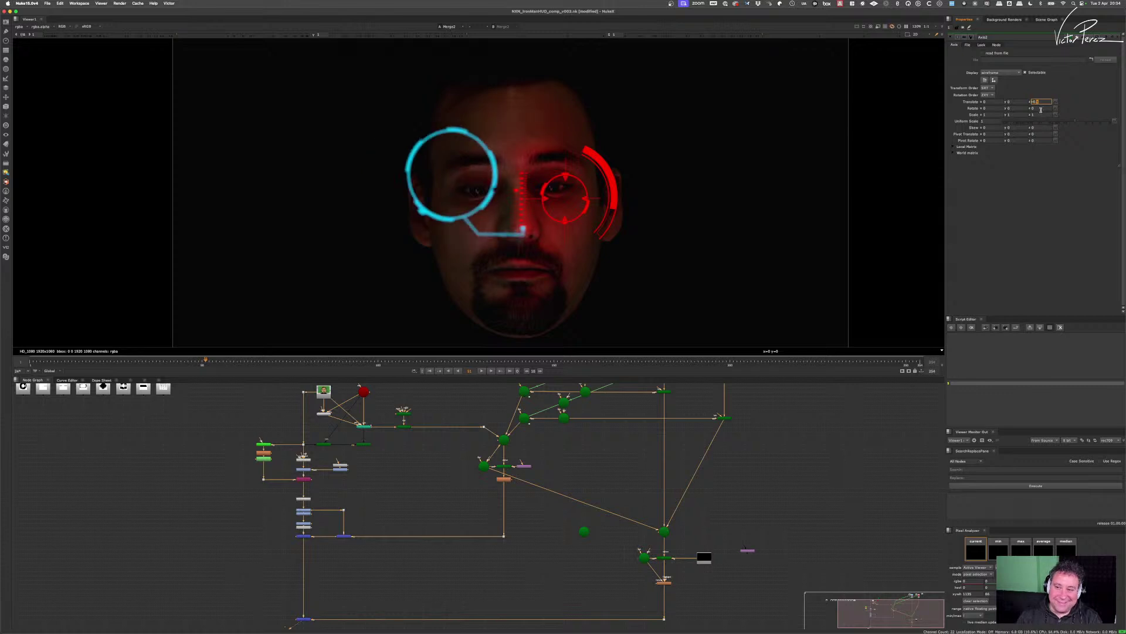
key("Down")
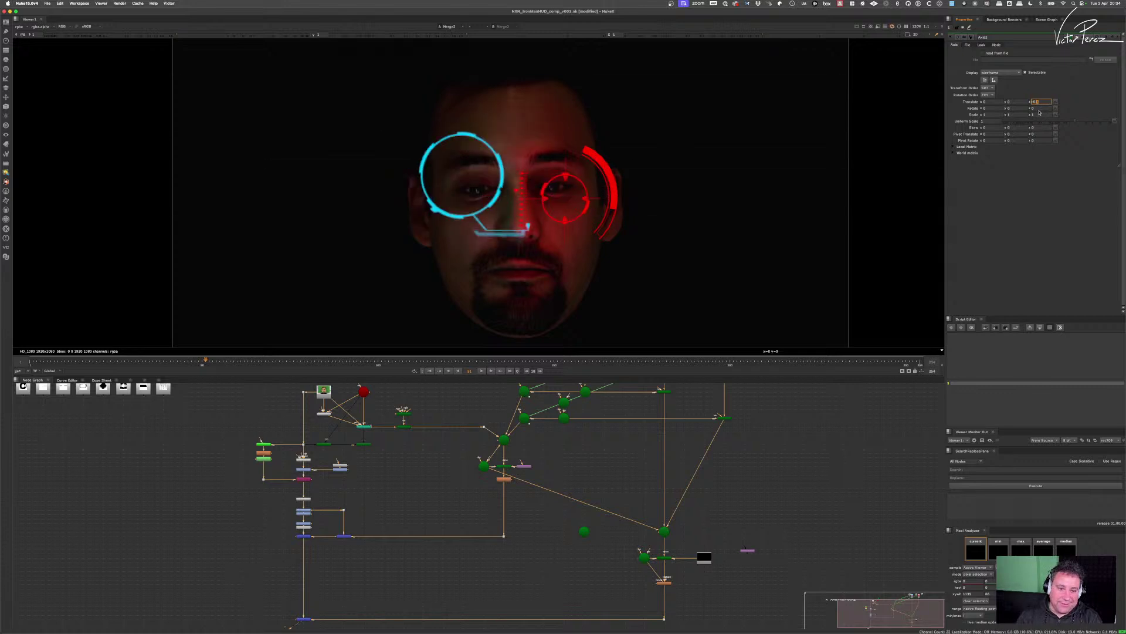
key("Down")
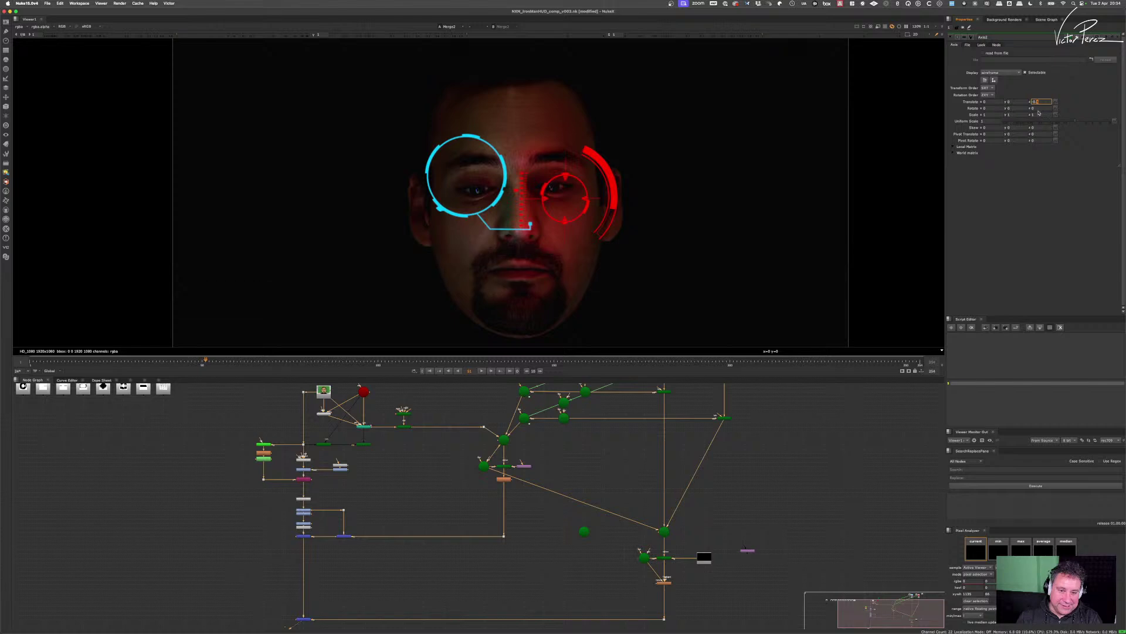
key("Down")
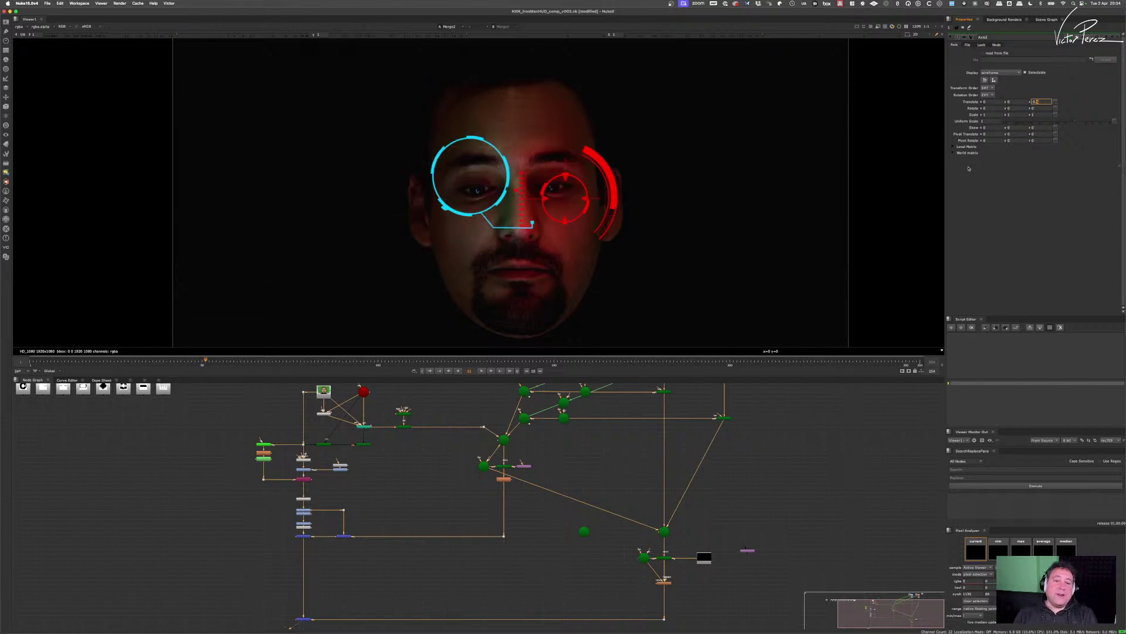
key("Up")
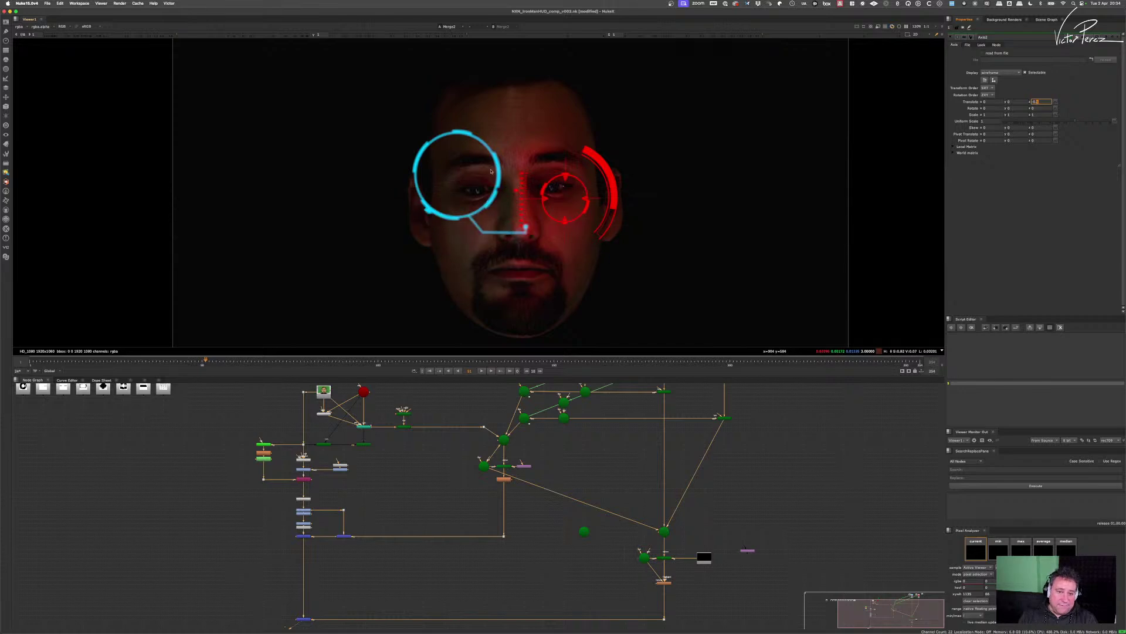
key("Up")
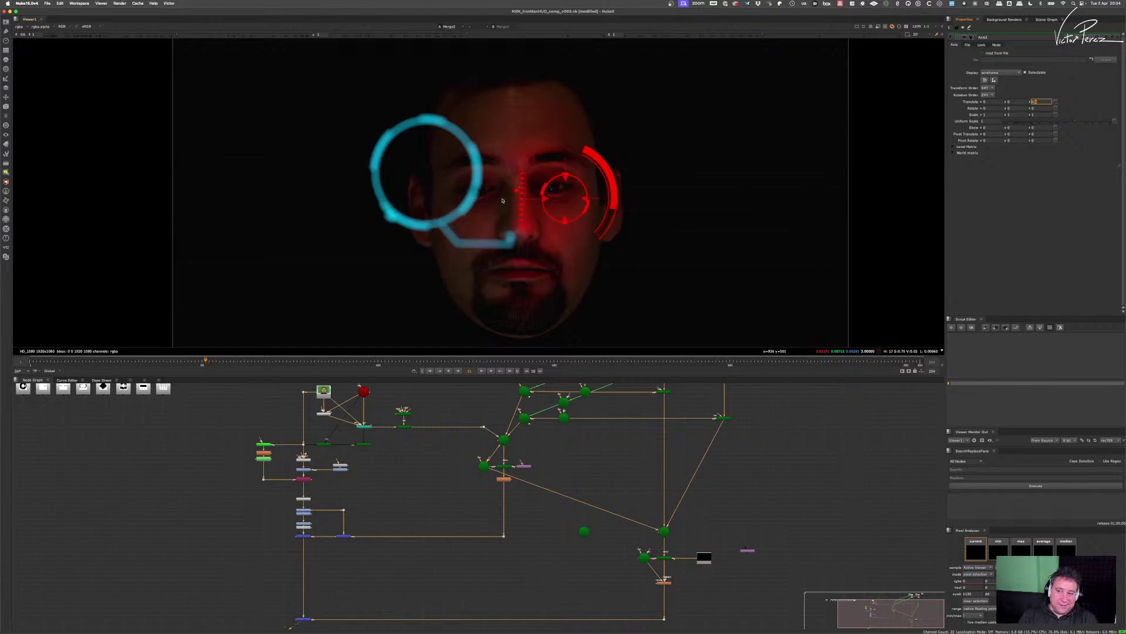
key("Down")
key("Up")
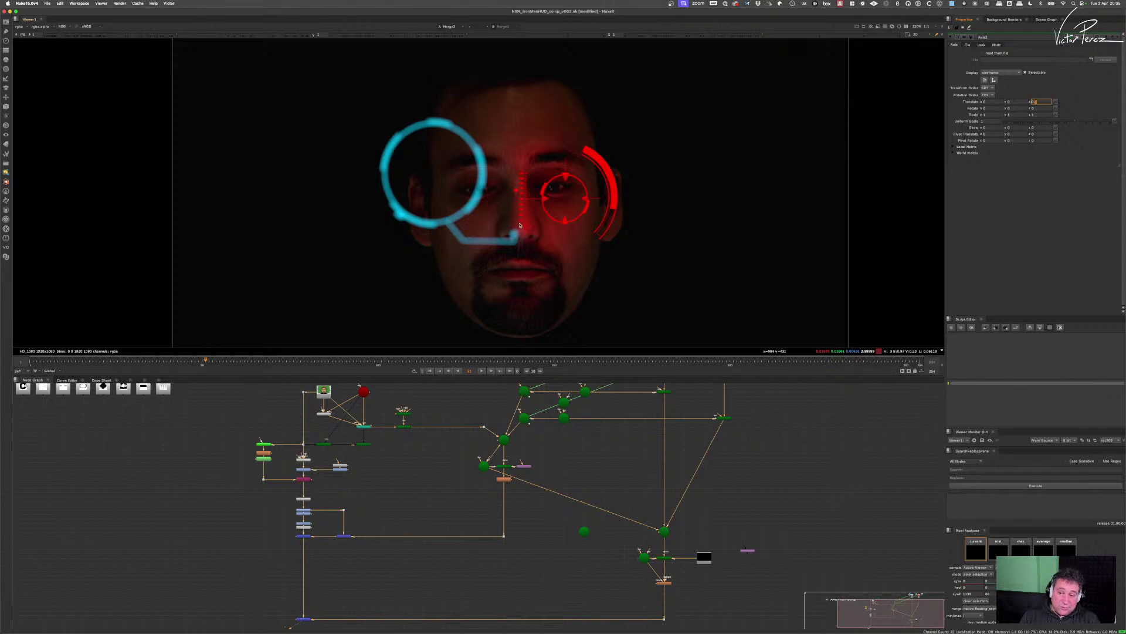
scroll(1048, 103, "down", 1)
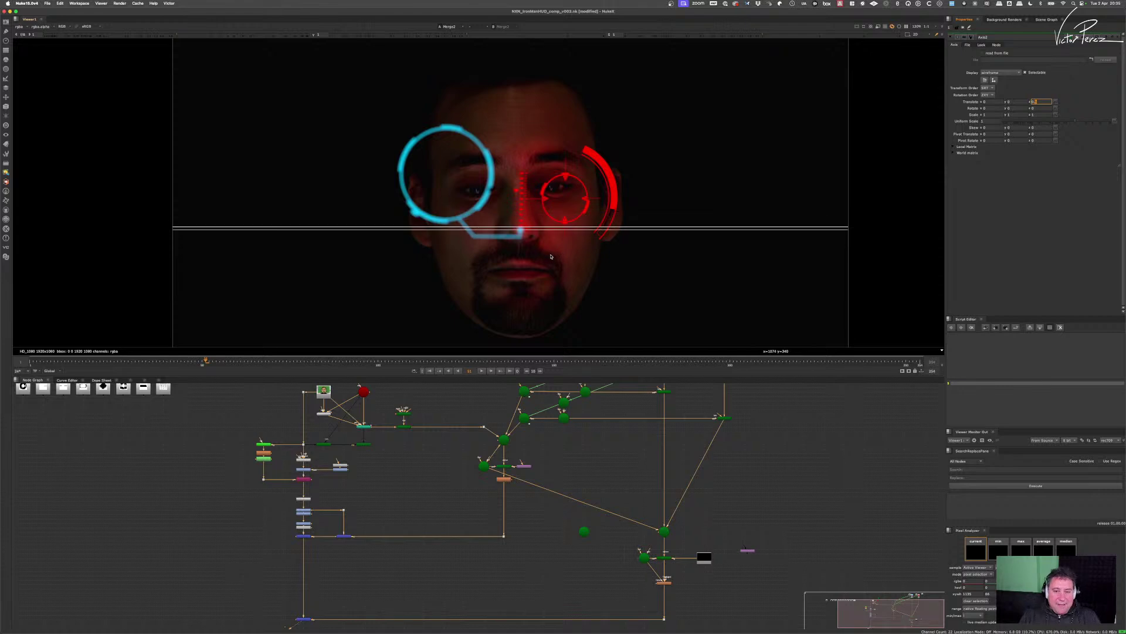
- Try a paler, less saturated cyan for the HUD ring in Constant1's colour, and undo the change
left_click_drag(564, 241, 544, 267)
left_click_drag(597, 398, 543, 503)
scroll(542, 504, "up", 5)
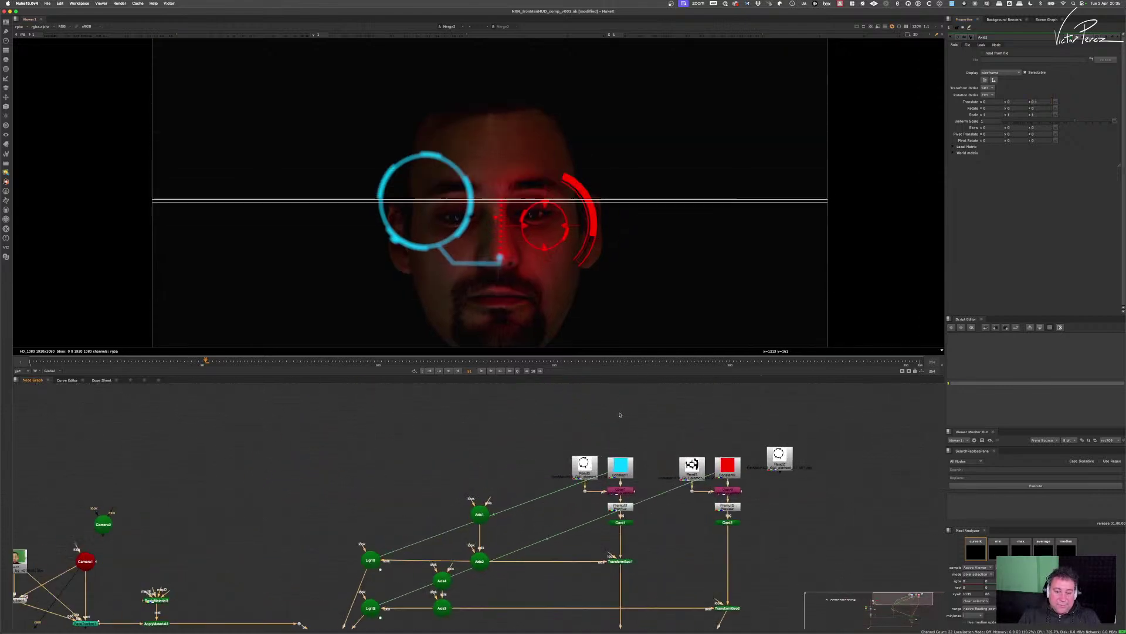
double_click(621, 474)
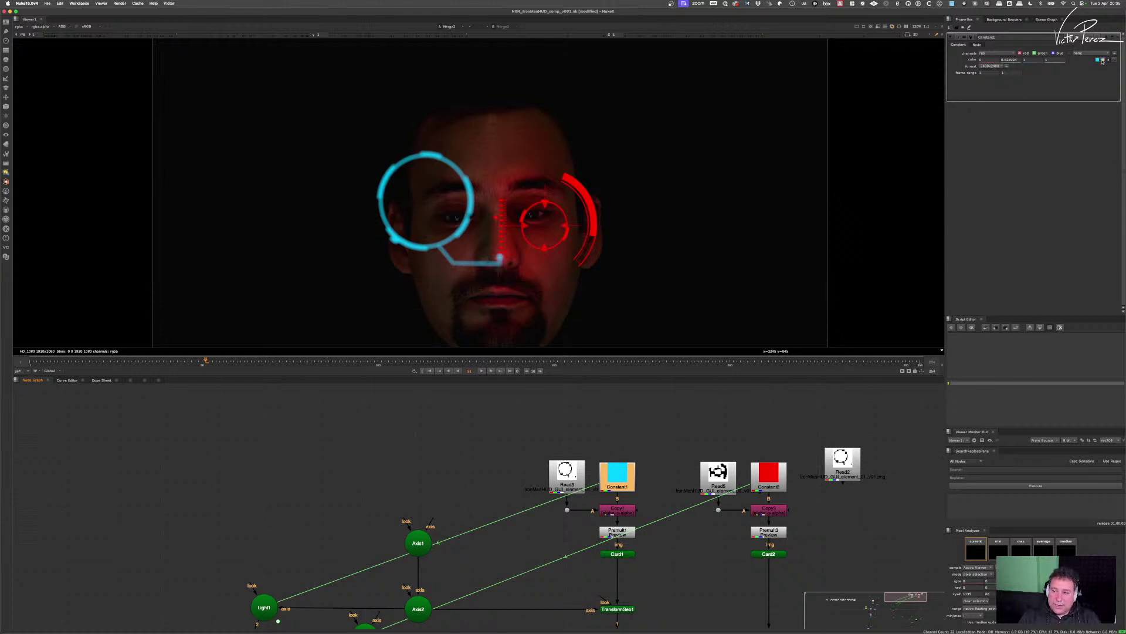
left_click(1101, 60)
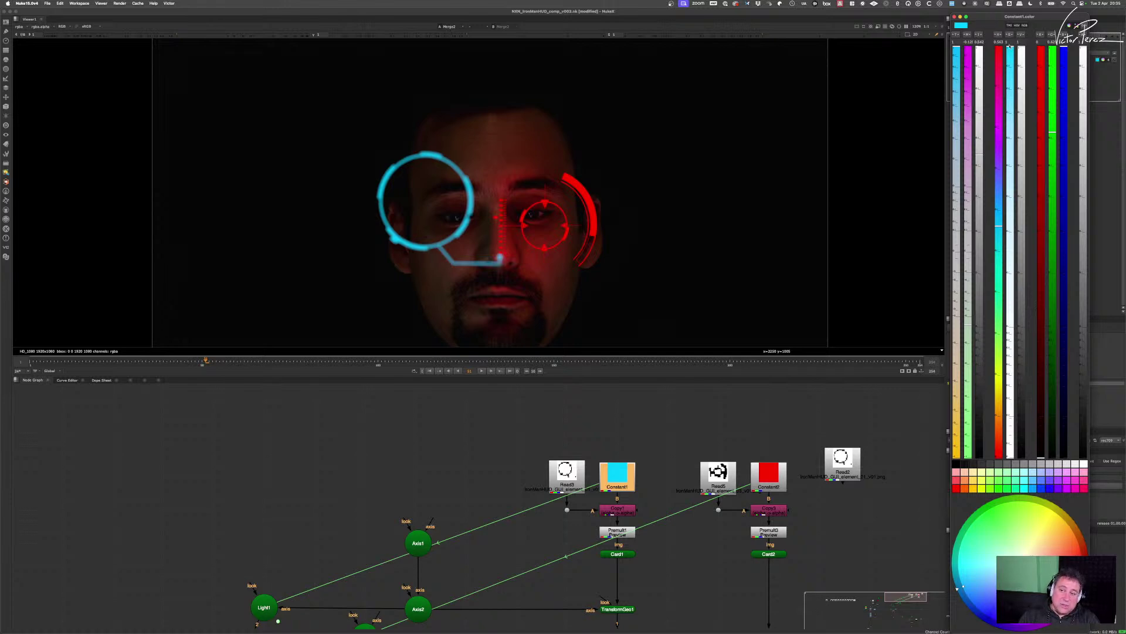
left_click_drag(1009, 50, 1016, 52)
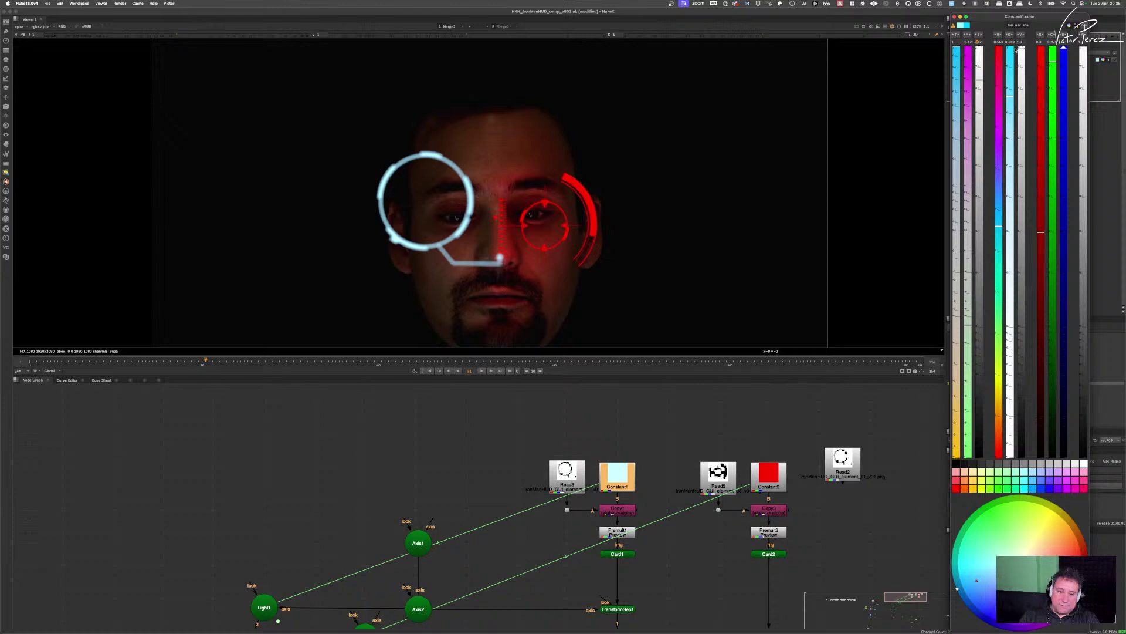
key("Down")
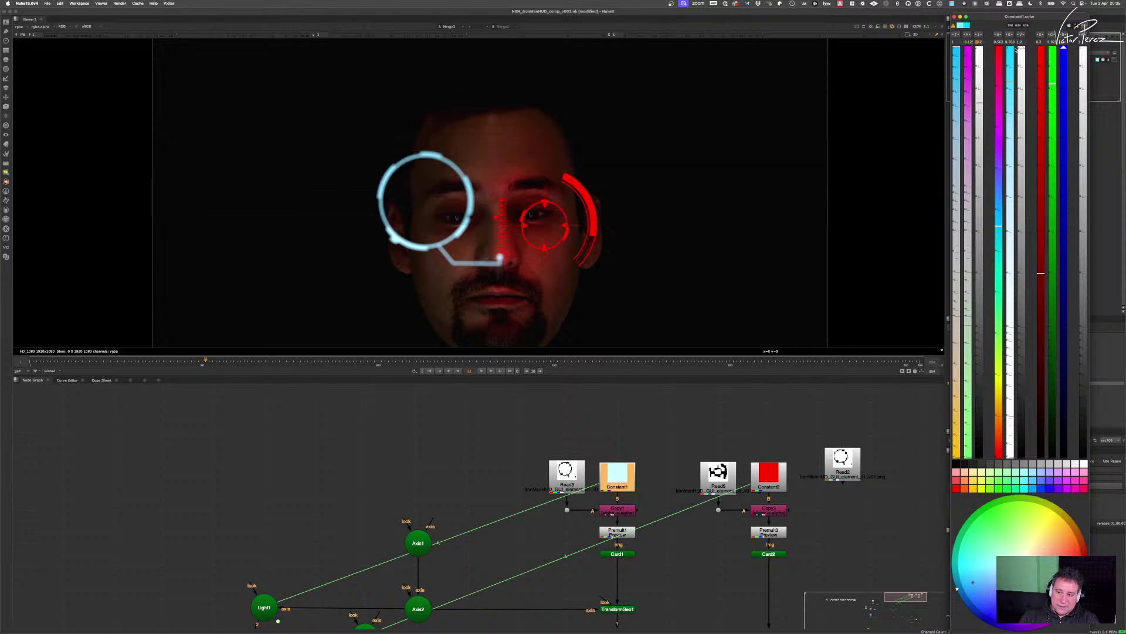
key("Up")
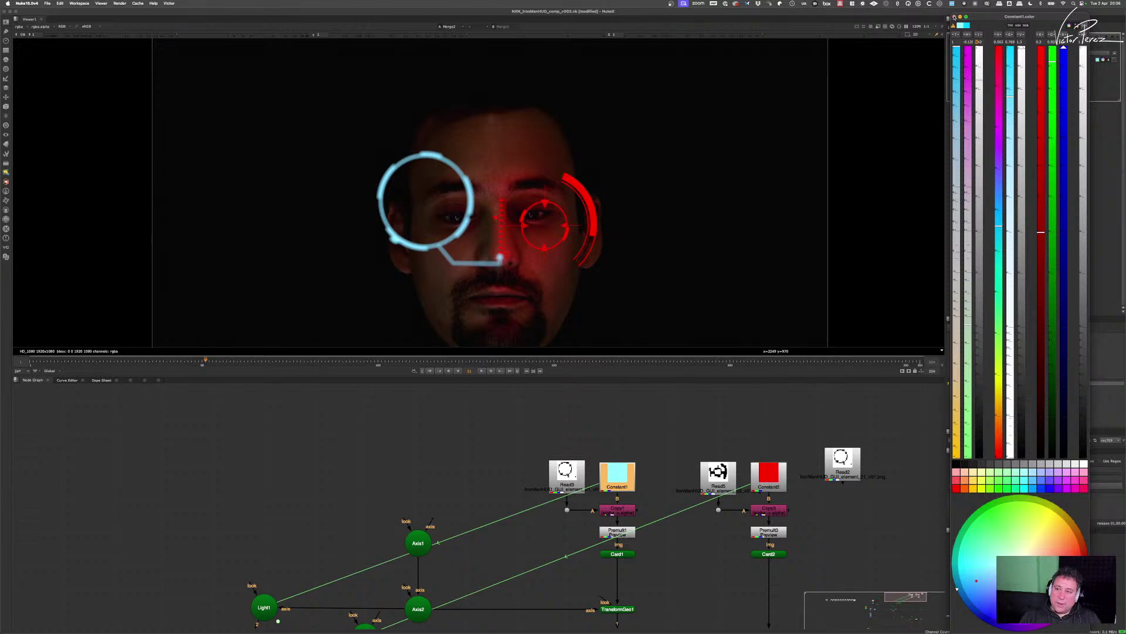
left_click(954, 17)
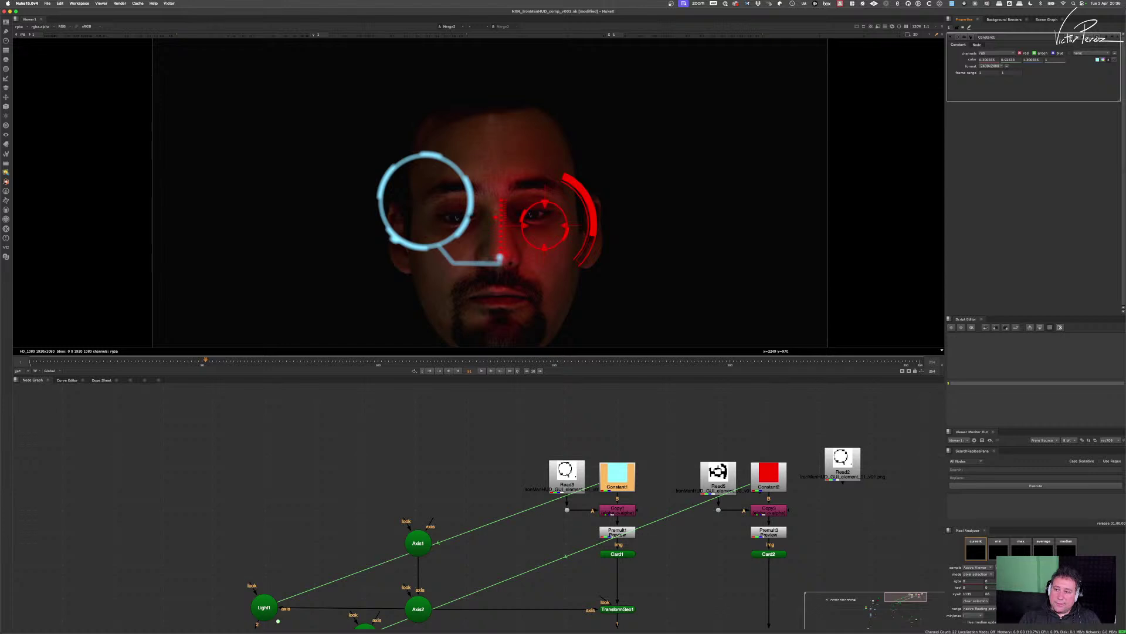
key("super+z")
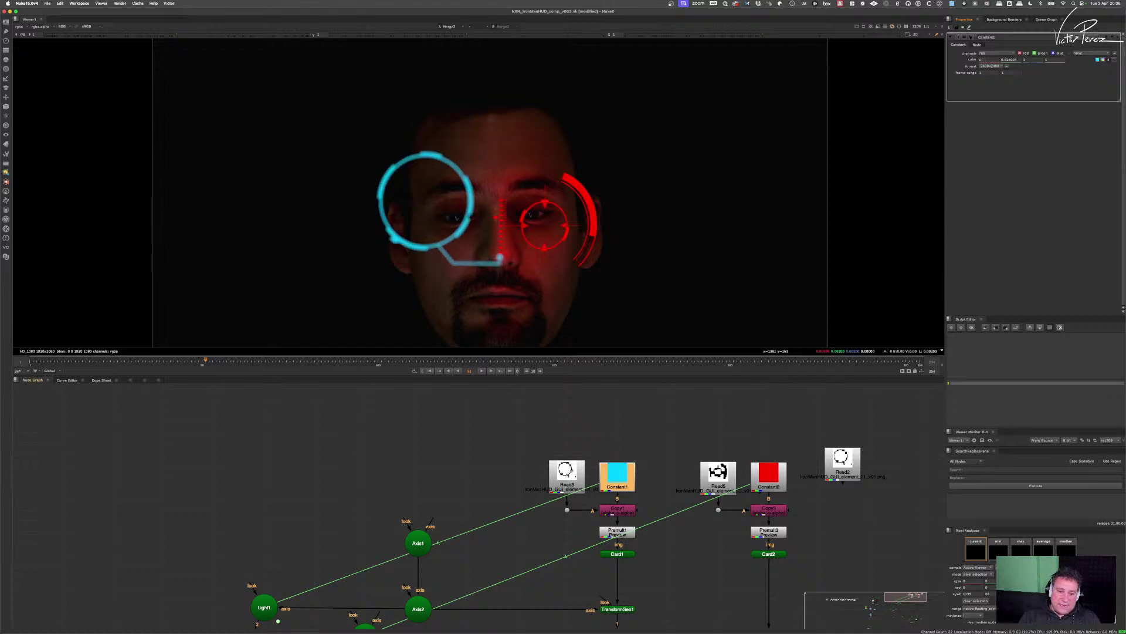
- Open the properties of Light1 and Light2 in separate floating windows
scroll(562, 411, "down", 4)
scroll(545, 470, "up", 6)
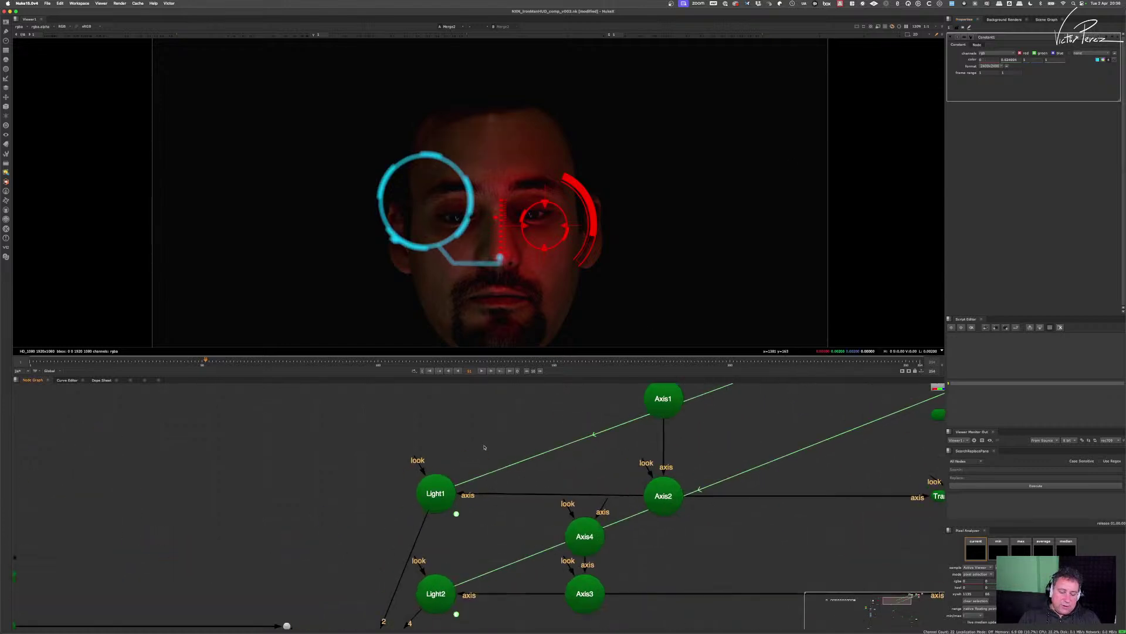
left_click(432, 503)
scroll(420, 528, "down", 3)
double_click(446, 476)
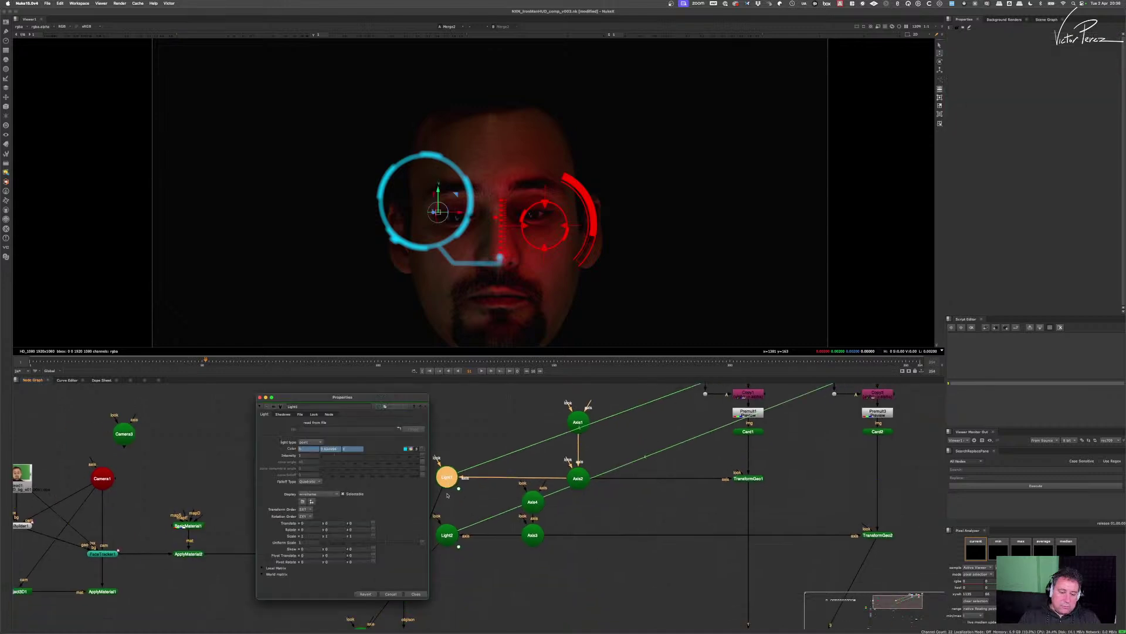
double_click(446, 537)
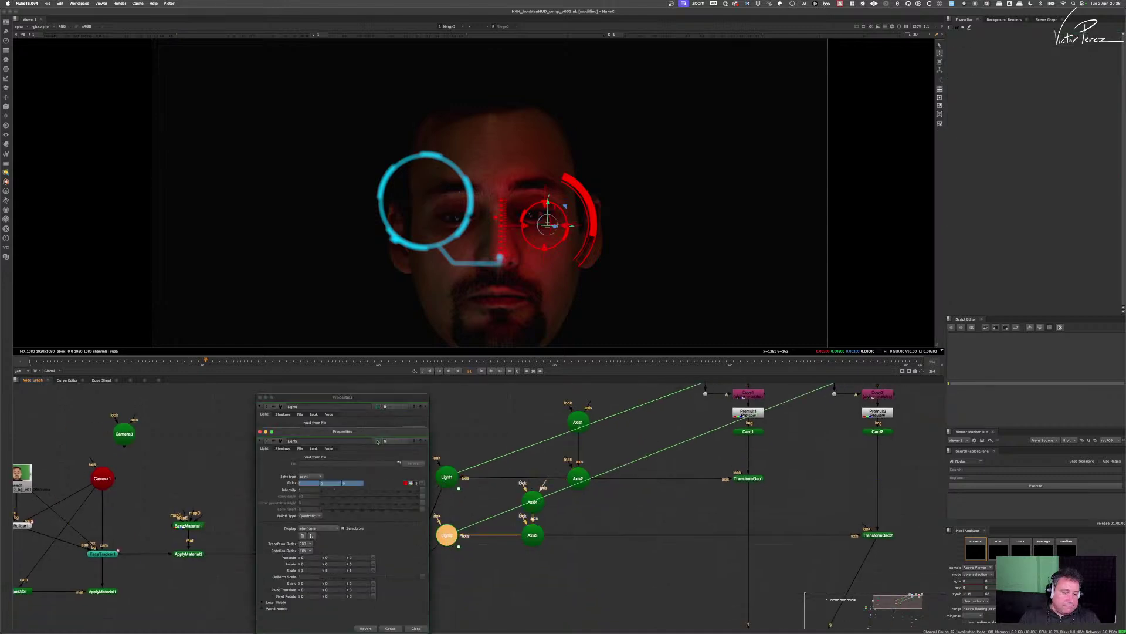
- Arrange the floating Light1 and Light2 properties side by side so both intensity controls are accessible
left_click_drag(373, 431, 235, 382)
left_click(132, 434)
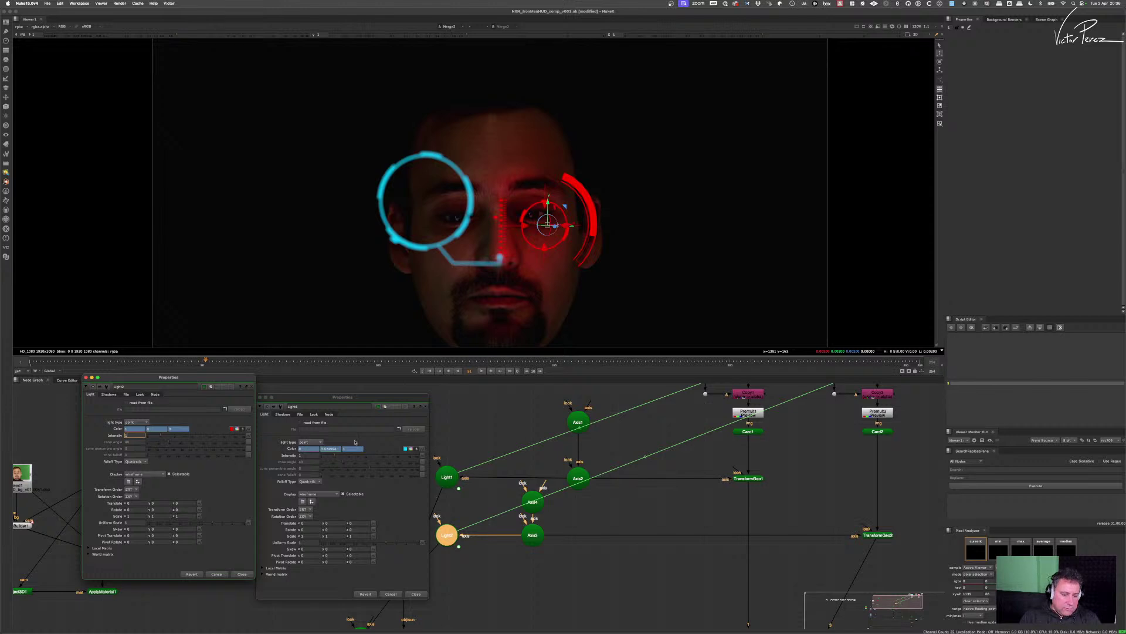
left_click(447, 474)
left_click(308, 455)
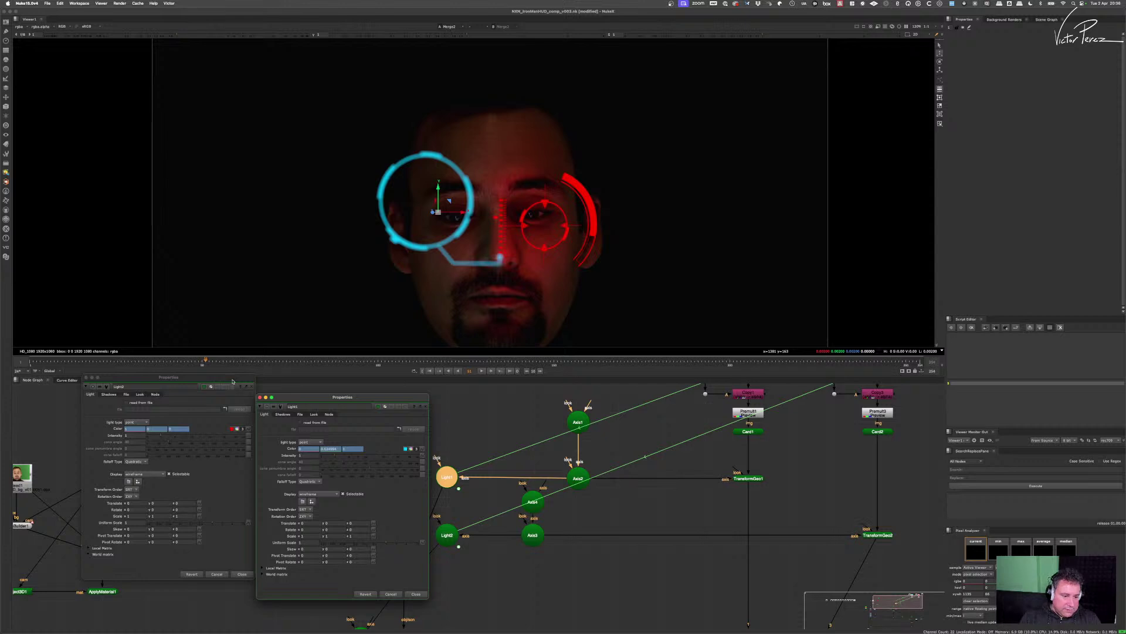
left_click_drag(233, 382, 244, 411)
left_click_drag(360, 401, 426, 401)
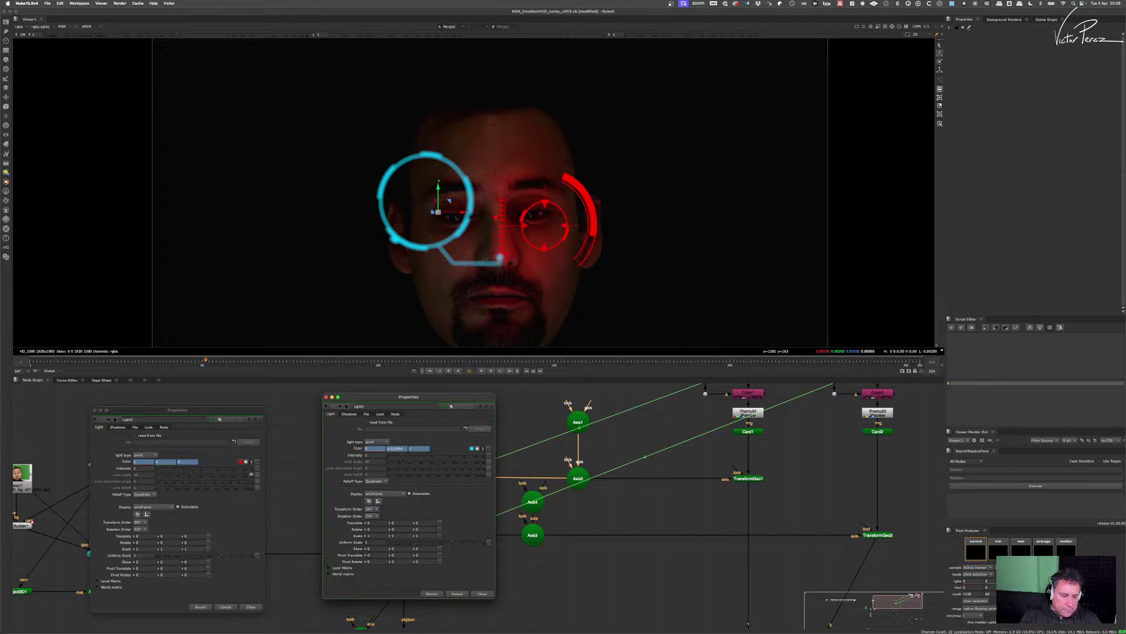
left_click_drag(248, 410, 346, 398)
left_click(395, 404)
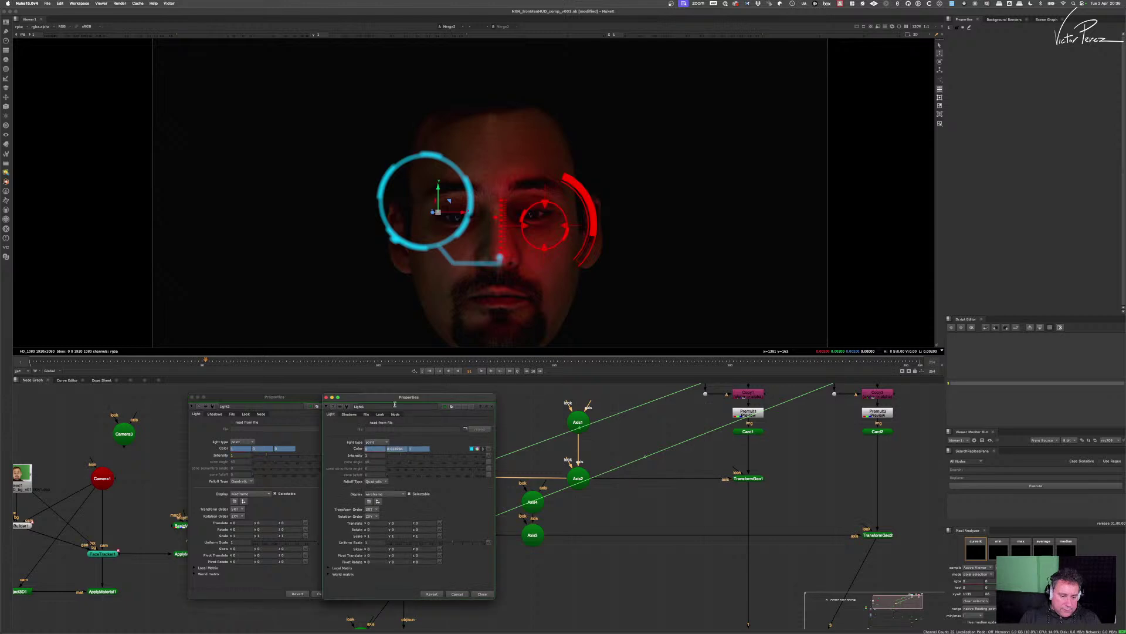
left_click(298, 403)
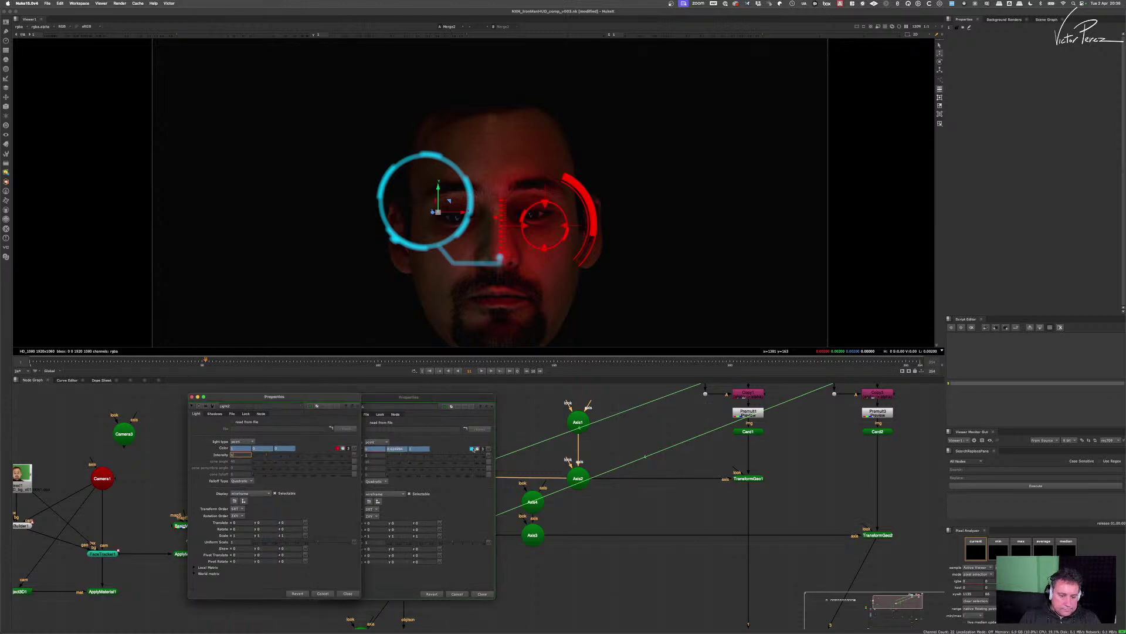
left_click(477, 417)
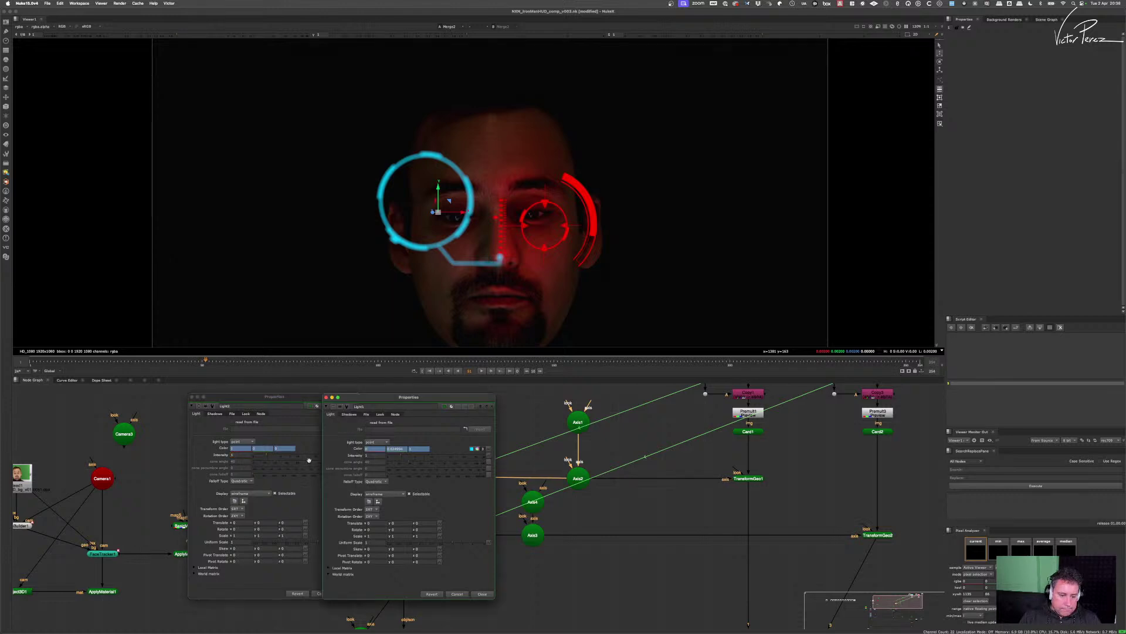
left_click_drag(355, 406, 397, 406)
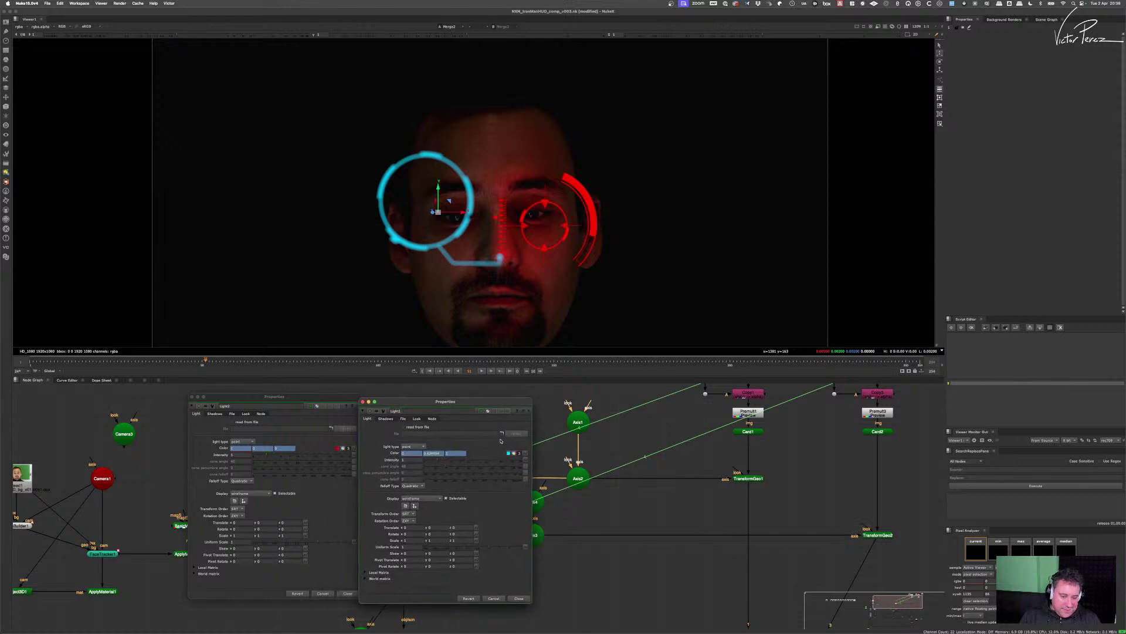
- Link Light2's intensity to Light1's intensity with an expression
key("ctrl")
left_click_drag(525, 461, 356, 461)
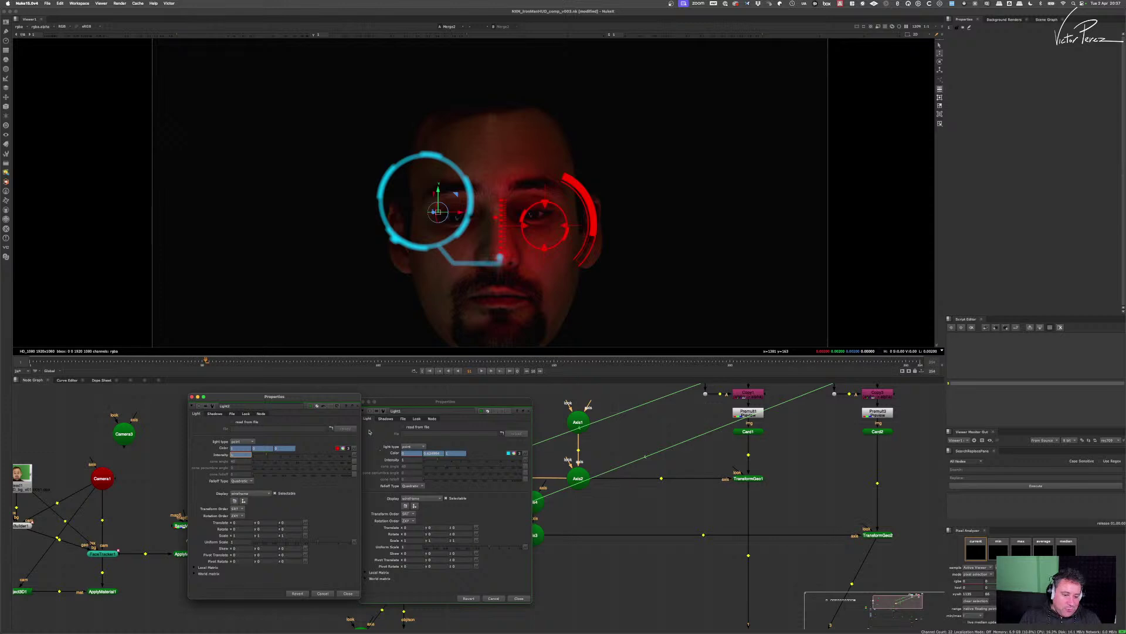
left_click_drag(390, 403, 389, 401)
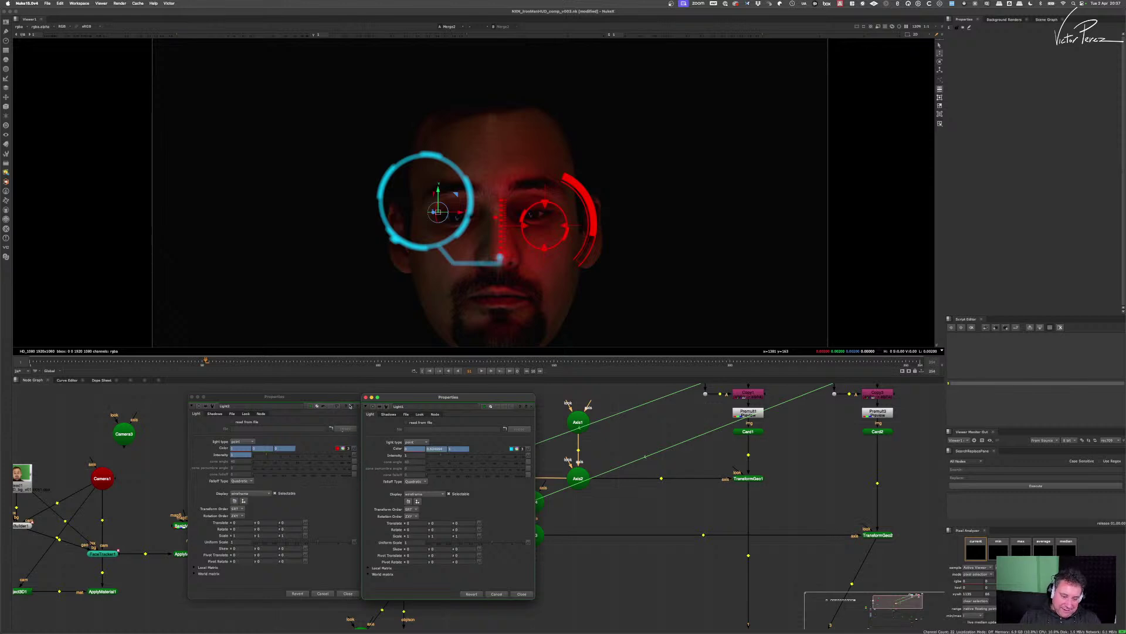
- Try a value of 0 for Light1's intensity, and close Light1's properties
left_click(415, 455)
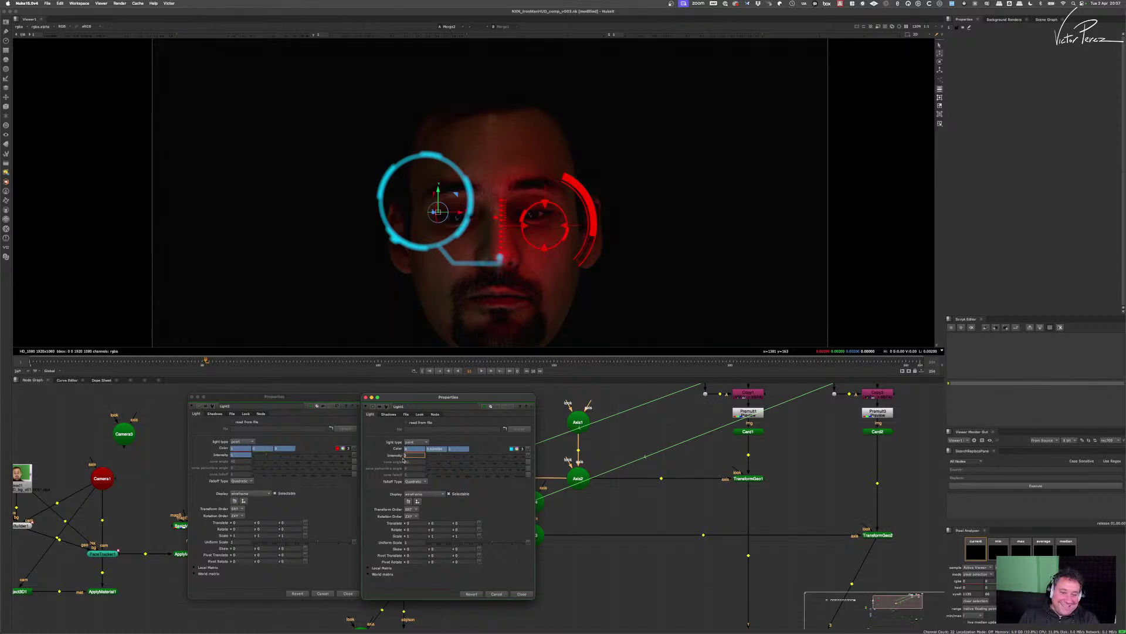
type("0")
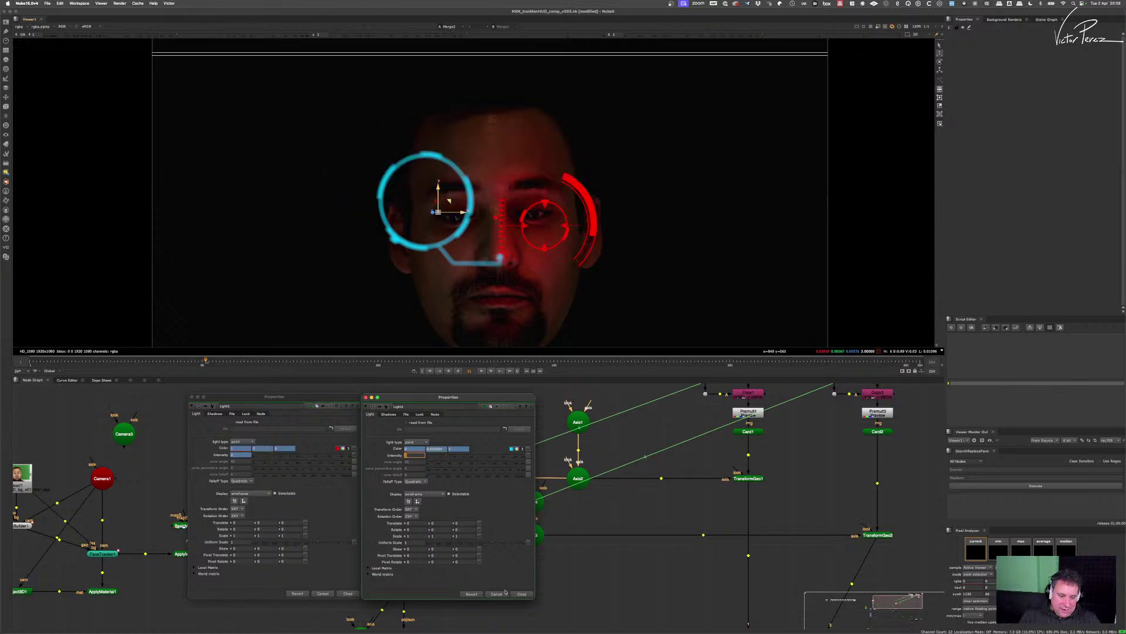
key("q")
- Set Light2's falloff type to Linear
scroll(613, 563, "down", 3)
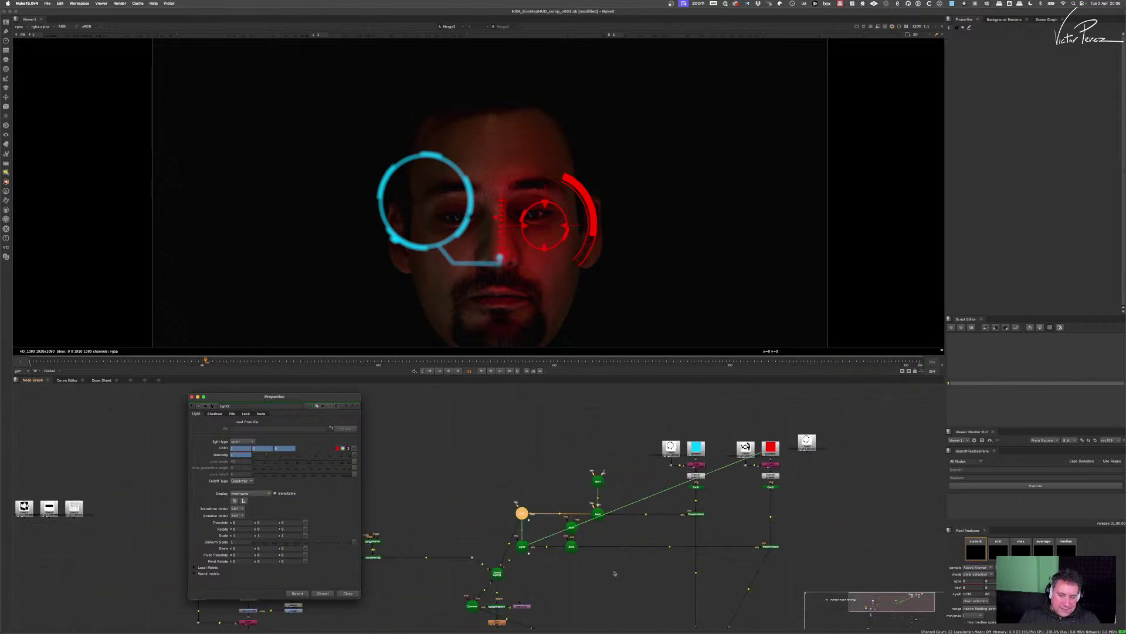
left_click_drag(615, 572, 599, 437)
scroll(672, 617, "up", 2)
left_click_drag(672, 618, 642, 546)
scroll(642, 546, "up", 3)
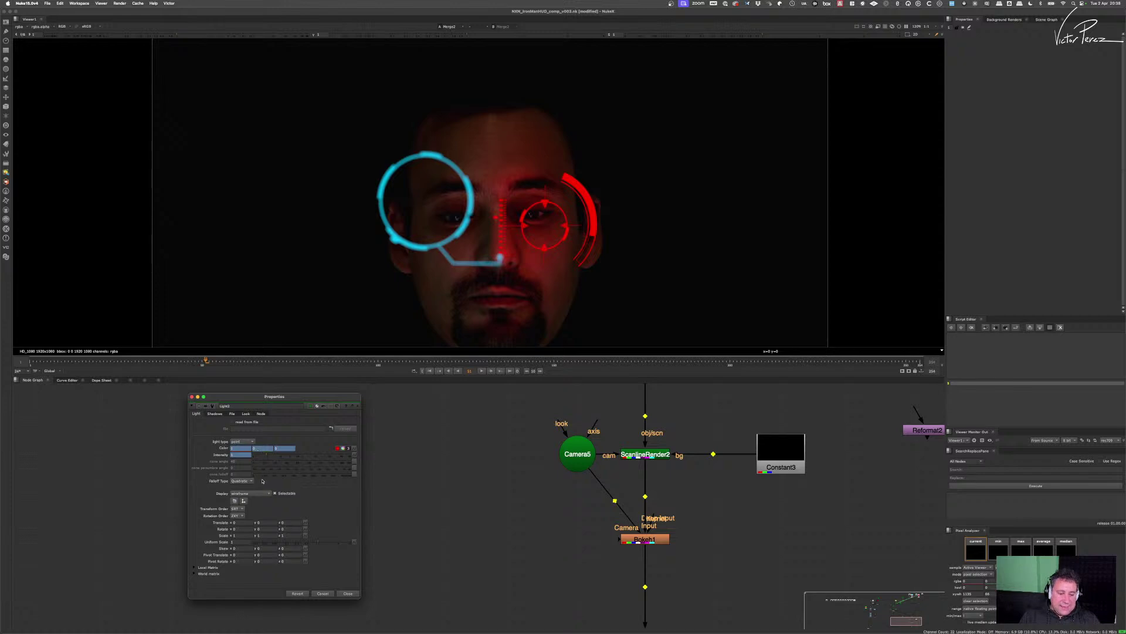
scroll(518, 465, "down", 5)
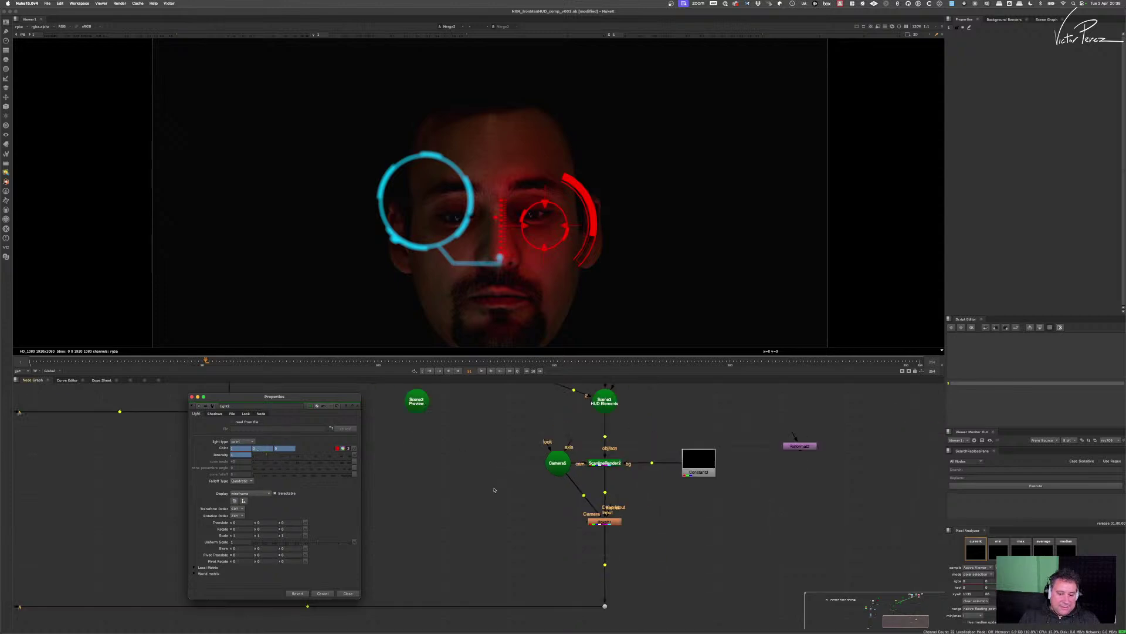
scroll(518, 465, "up", 3)
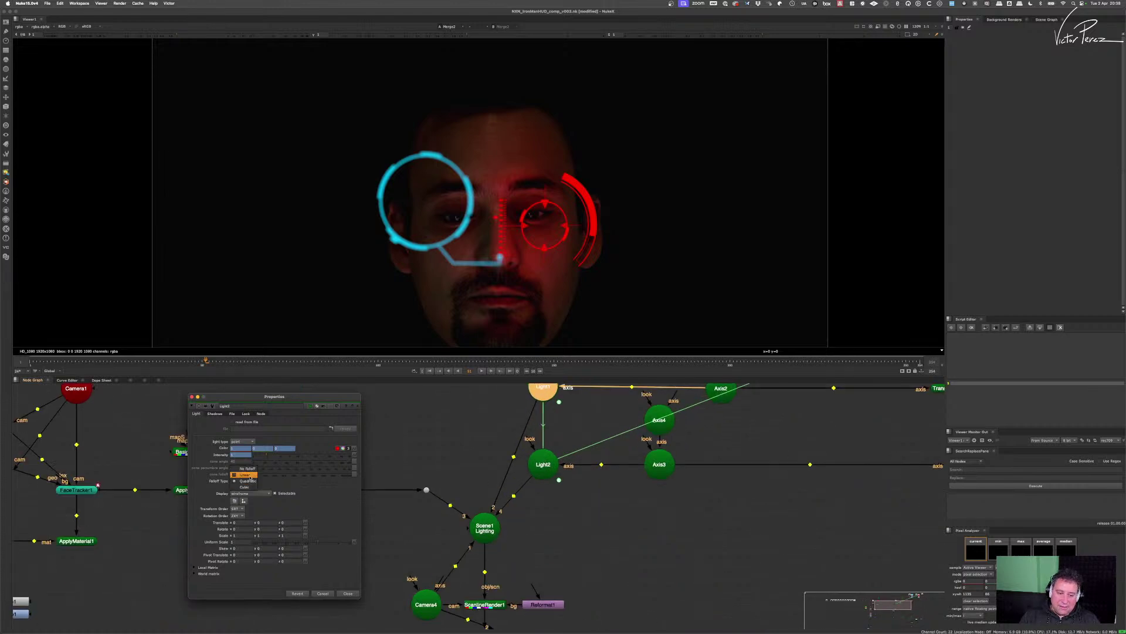
left_click(247, 475)
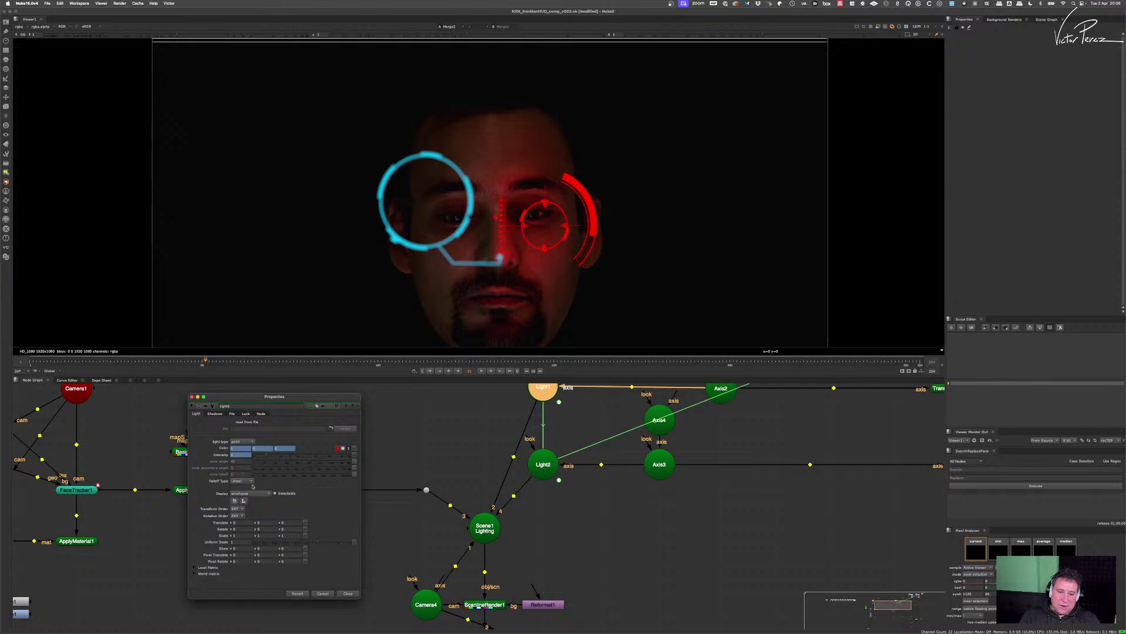
left_click(546, 470)
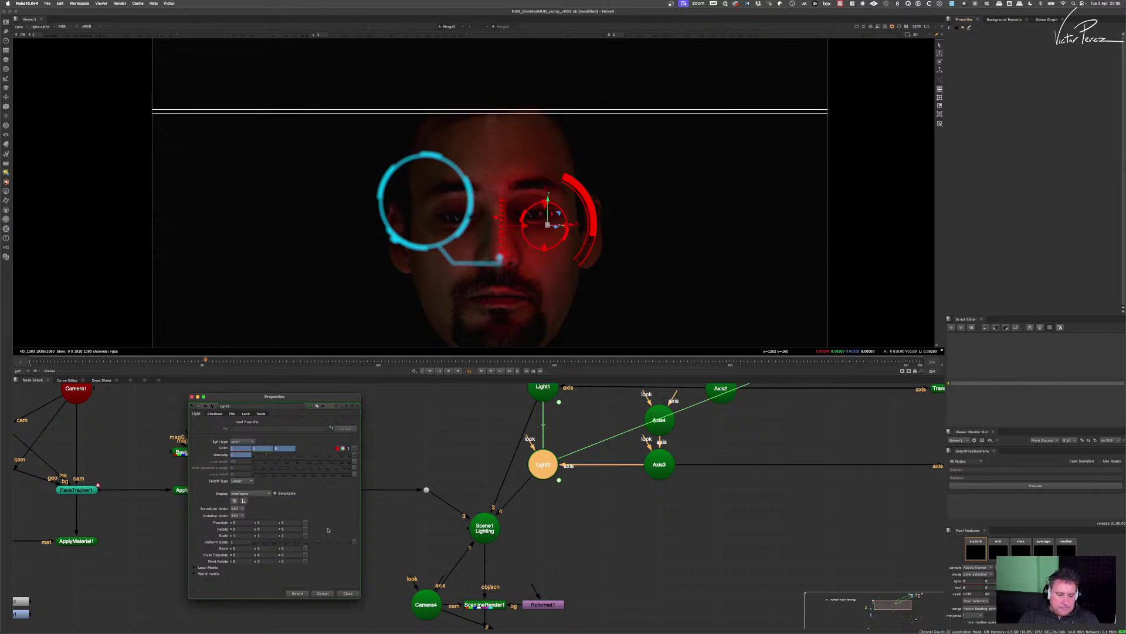
- Set Light1's falloff type to Linear and dismiss Light2's floating properties
left_click(555, 397)
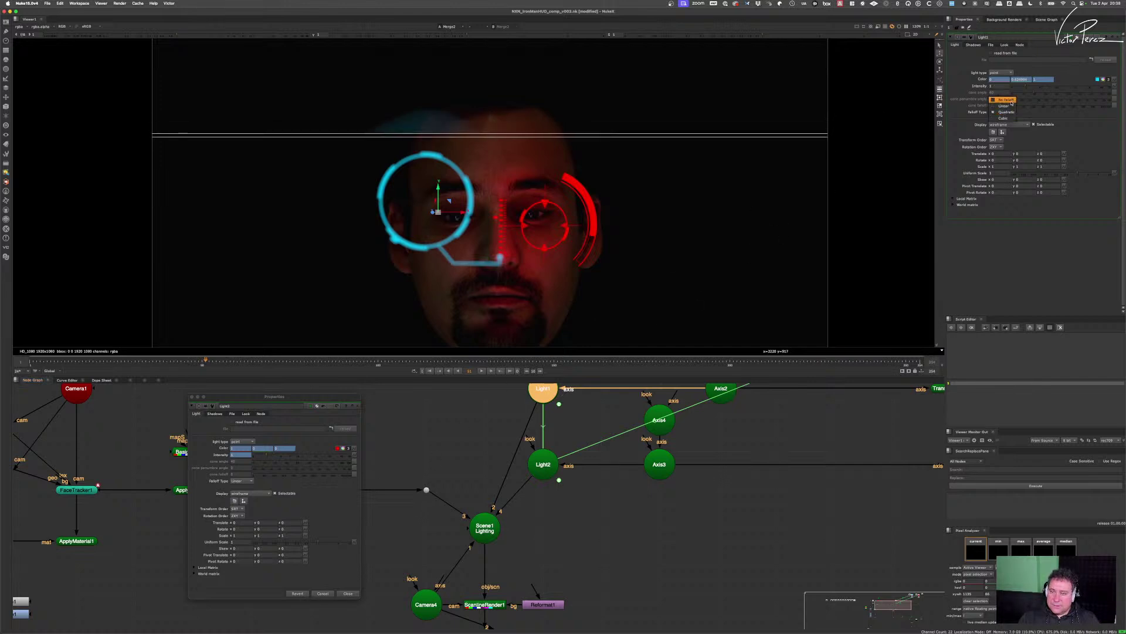
left_click(1003, 106)
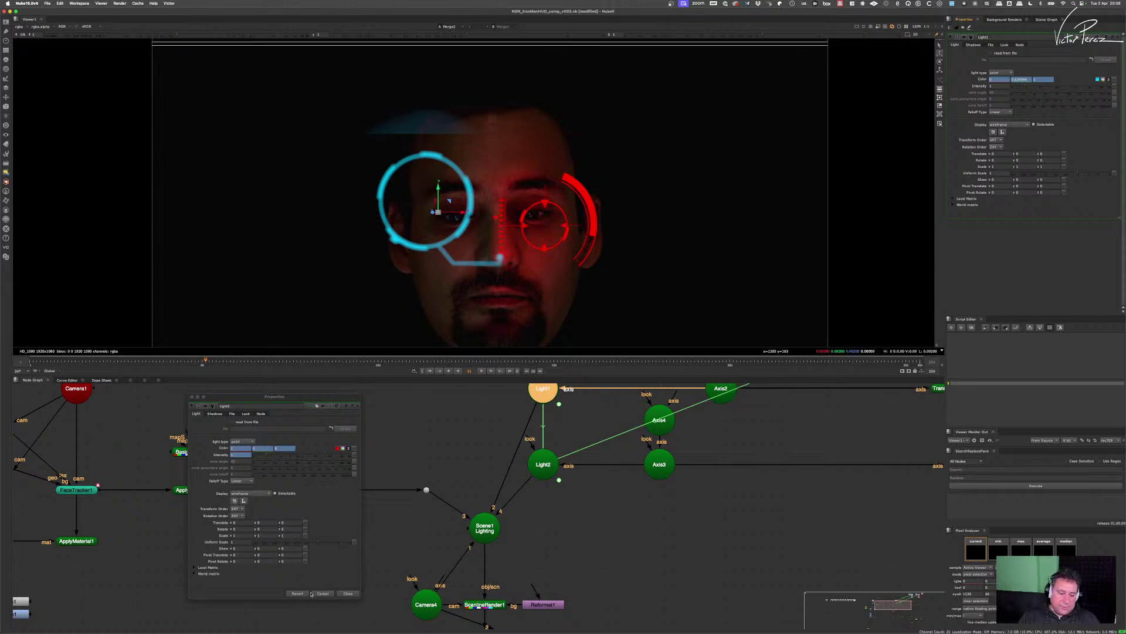
left_click(322, 593)
- Show the Bokeh node below ScanlineRender2 in the viewer and open its properties
scroll(411, 528, "down", 5)
scroll(595, 518, "up", 5)
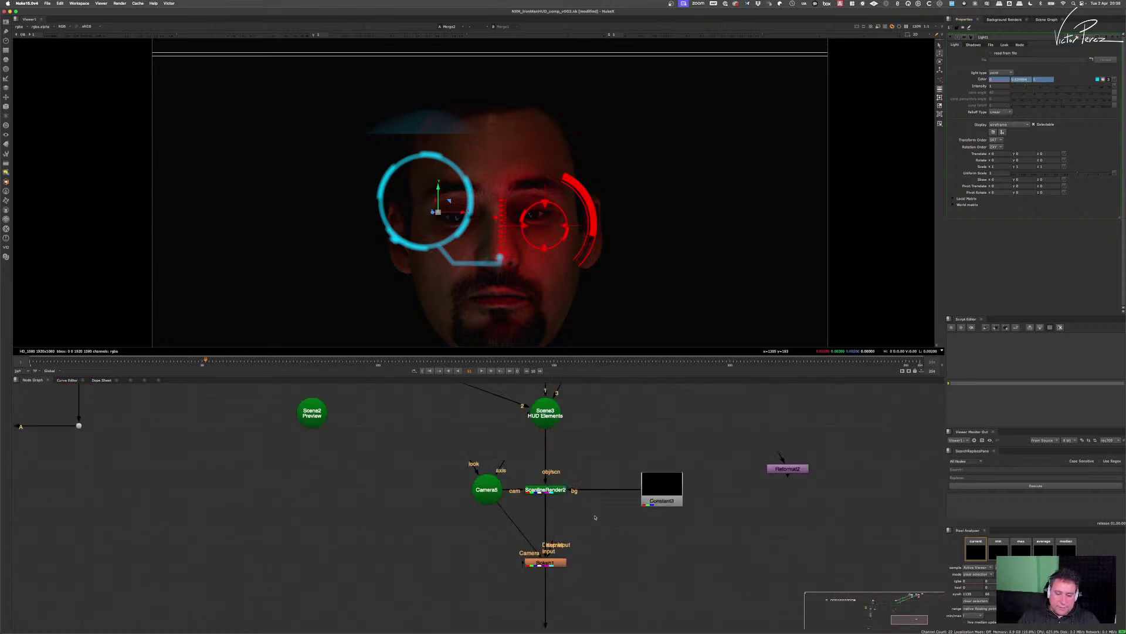
scroll(595, 517, "up", 2)
left_click(552, 566)
key("1")
double_click(554, 566)
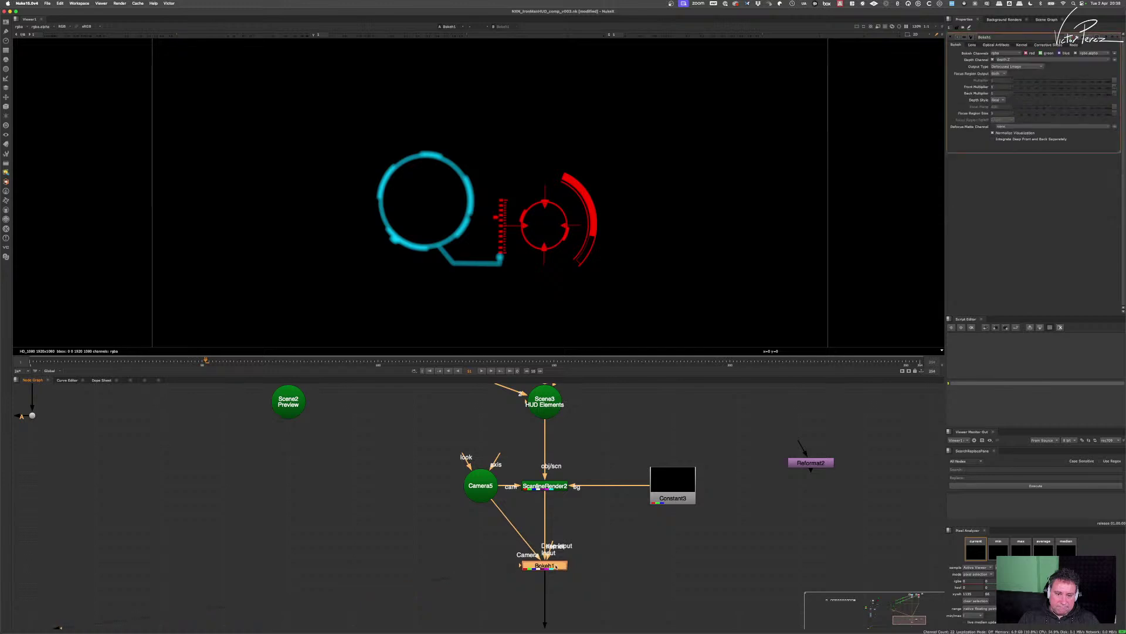
scroll(574, 554, "down", 3)
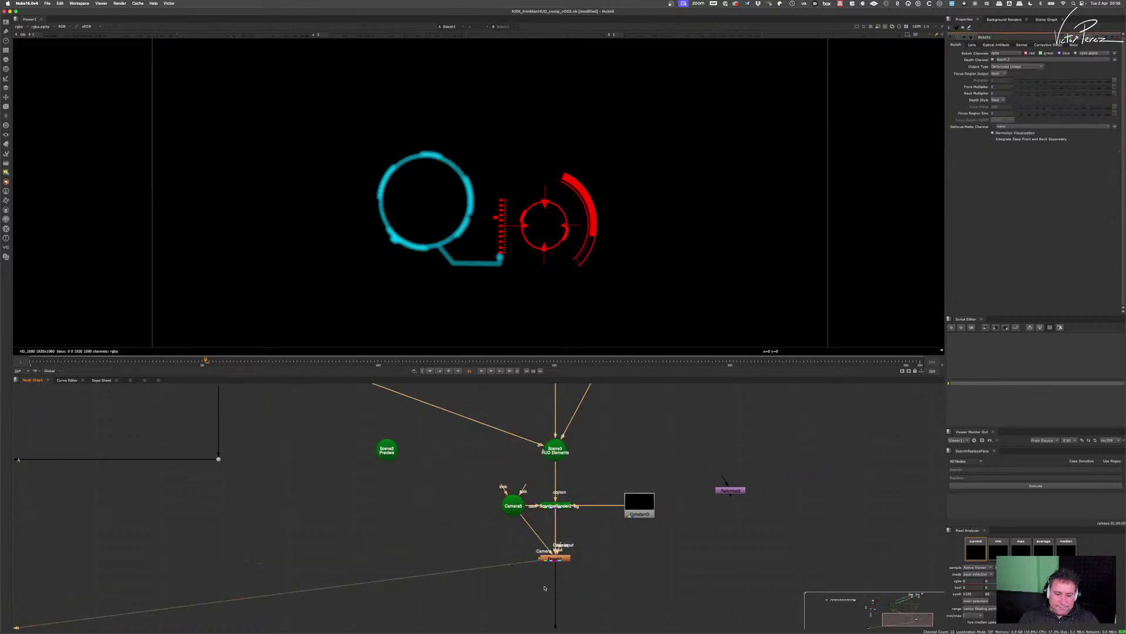
scroll(552, 530, "down", 5)
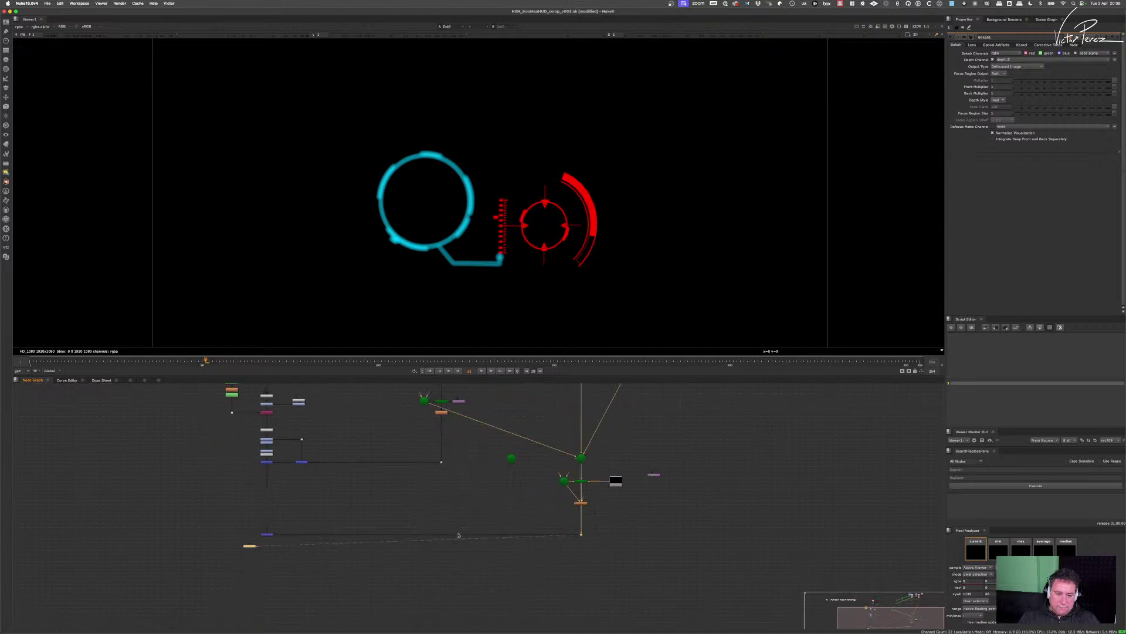
scroll(453, 462, "up", 3)
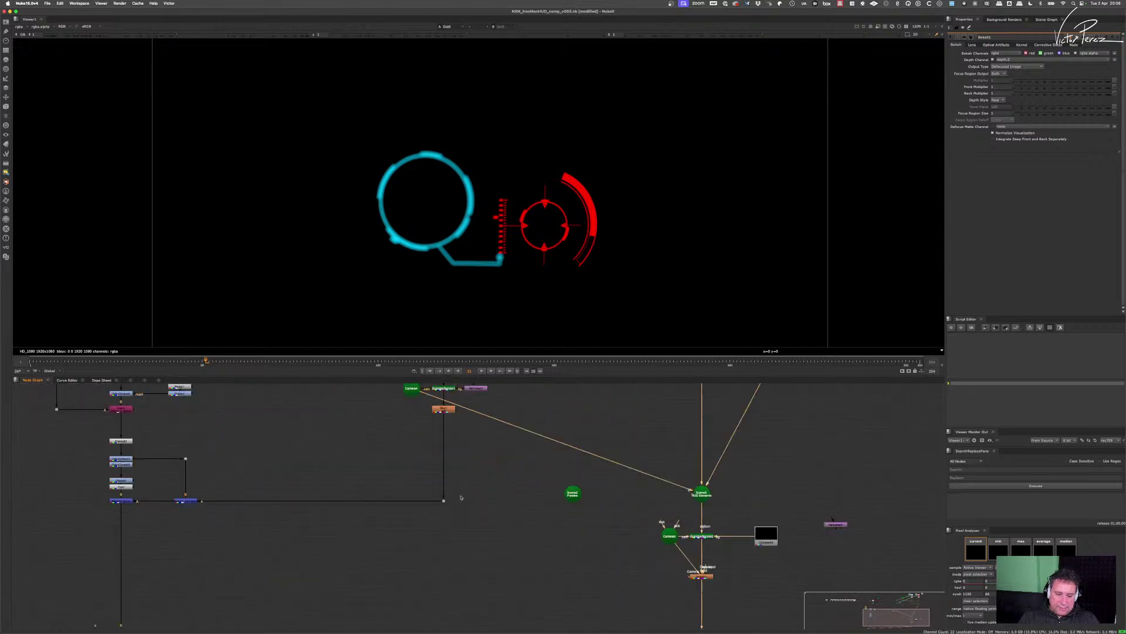
- Show the lit head render from ScanlineRender1 in the viewer and set Light1's falloff type to Quadratic
left_click(443, 501)
key("1")
scroll(361, 536, "down", 5)
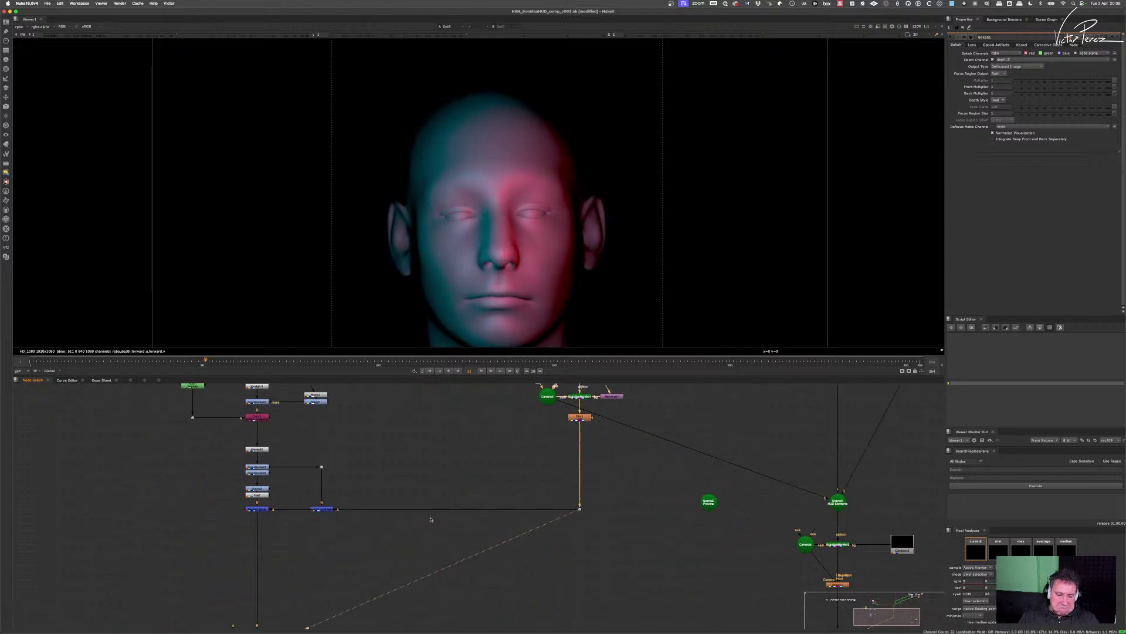
scroll(589, 453, "up", 5)
double_click(589, 460)
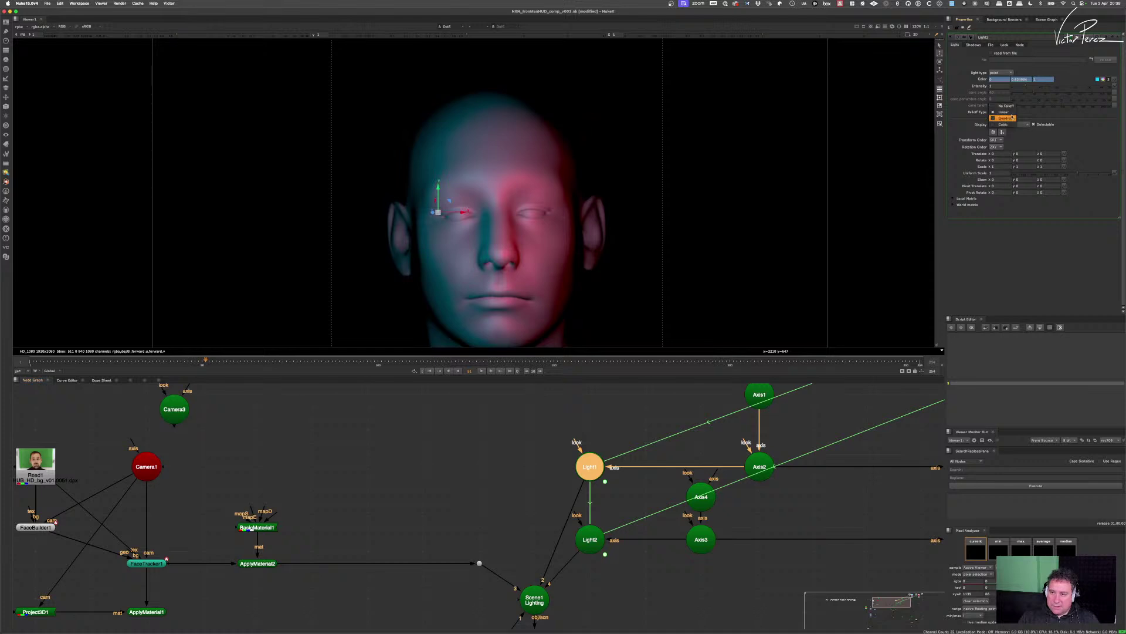
left_click(1007, 118)
- Set Light2's falloff type to Quadratic
scroll(593, 452, "down", 3)
scroll(596, 445, "up", 4)
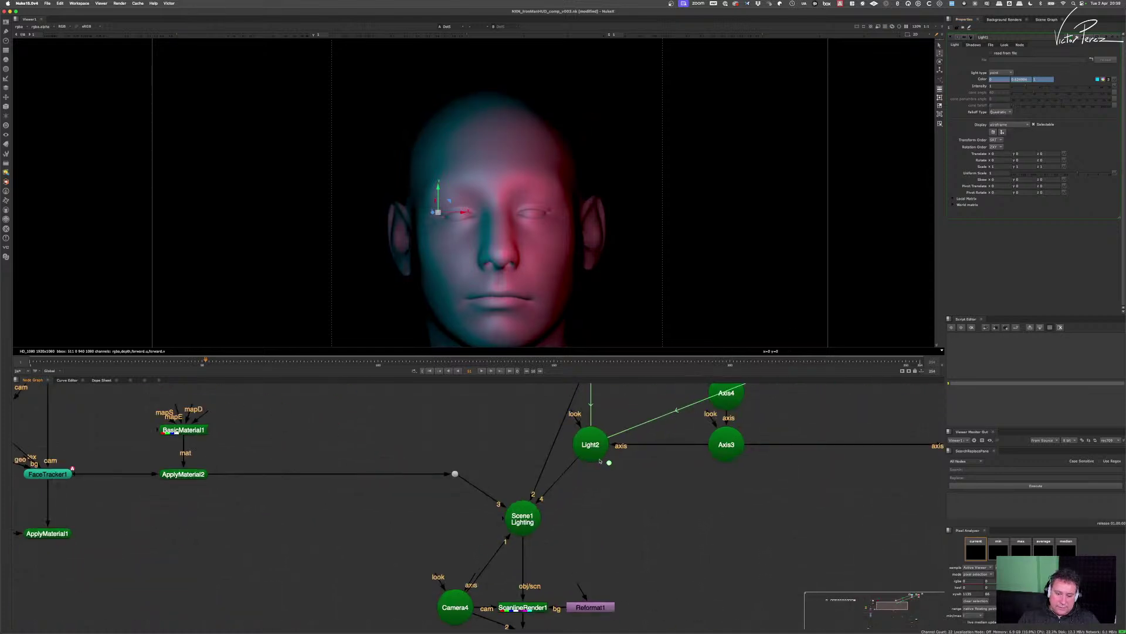
double_click(595, 444)
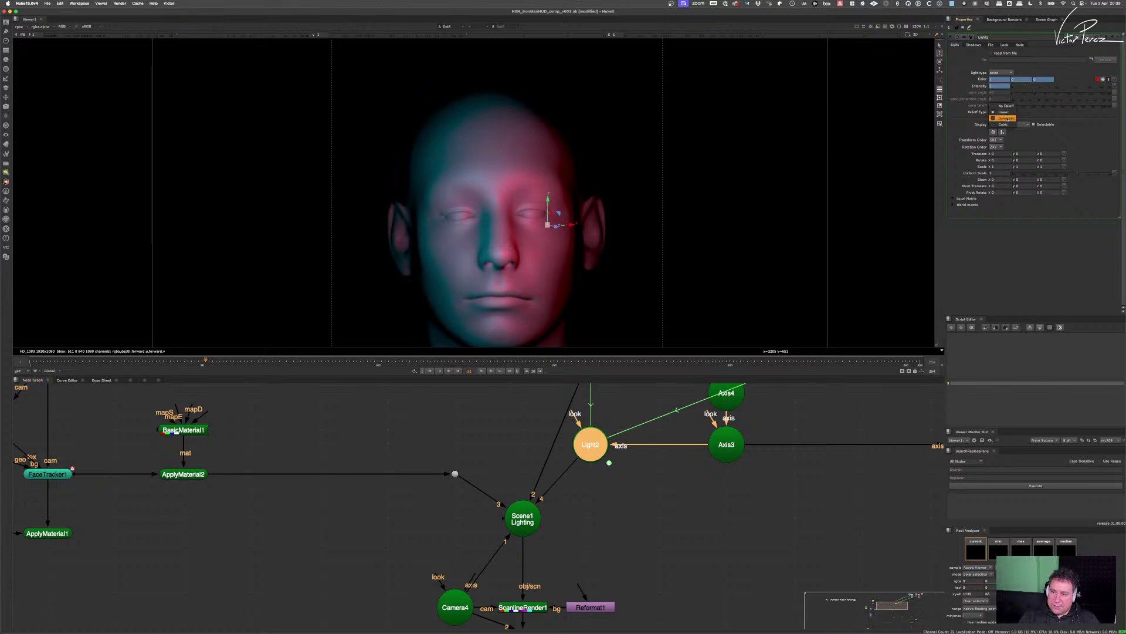
left_click(1007, 119)
- Show the final Merge2 comp in the viewer and clear all caches
scroll(528, 463, "down", 5)
scroll(527, 463, "up", 4)
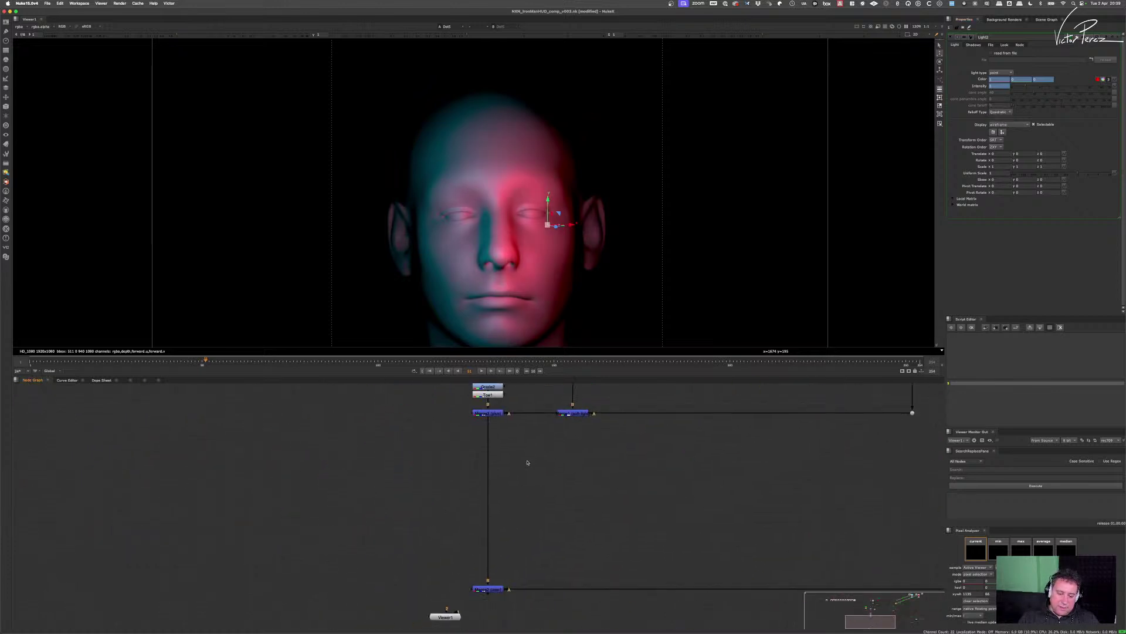
key("1")
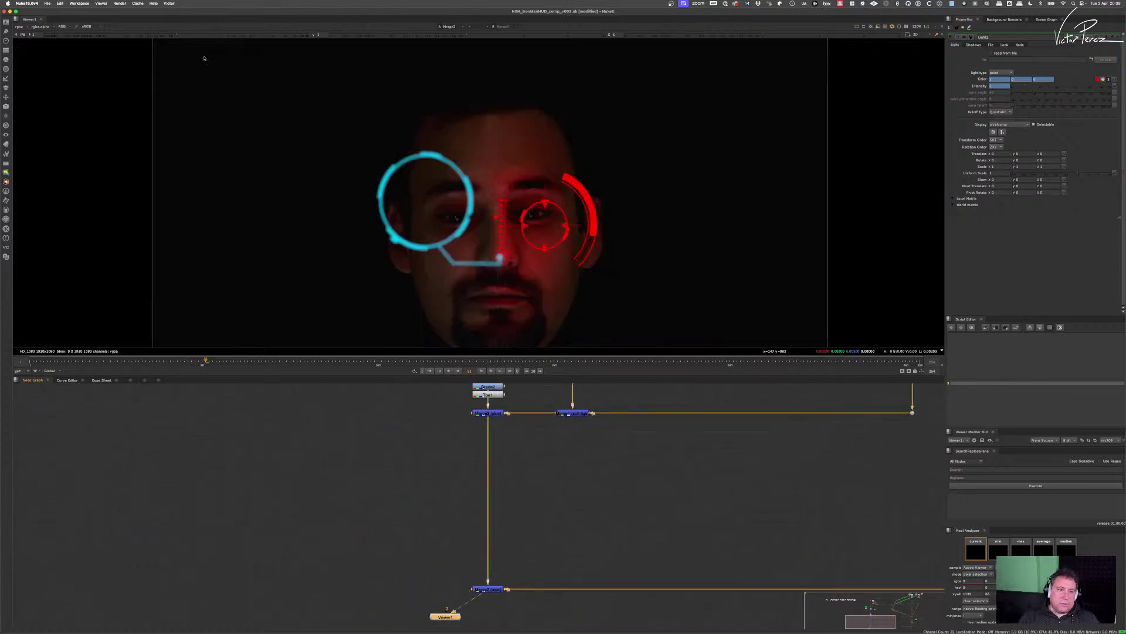
left_click(138, 3)
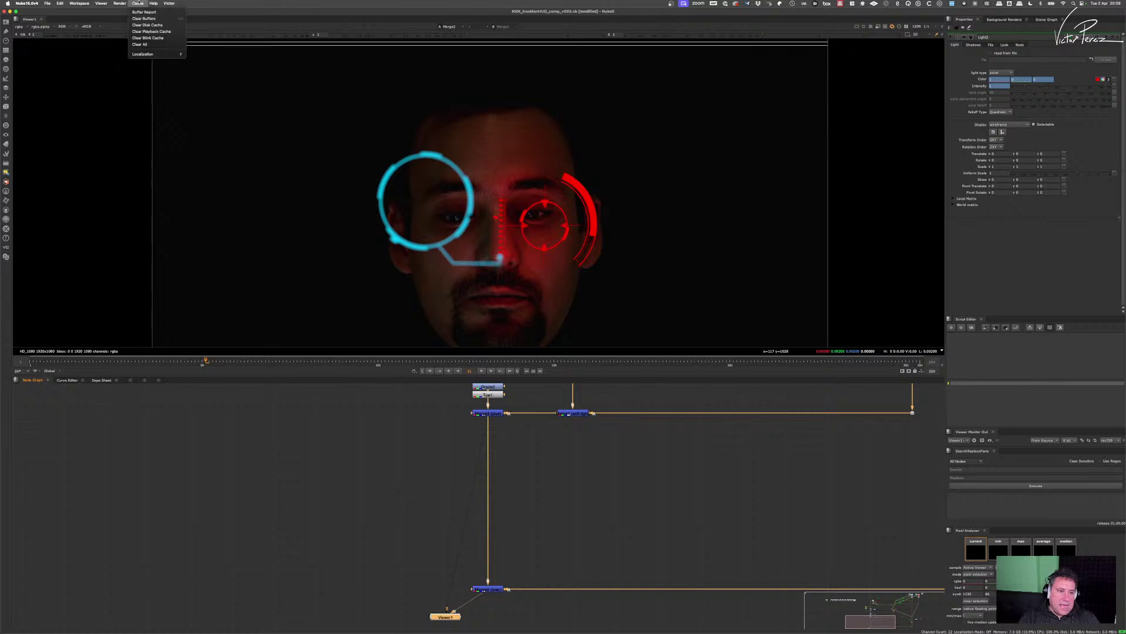
left_click(144, 45)
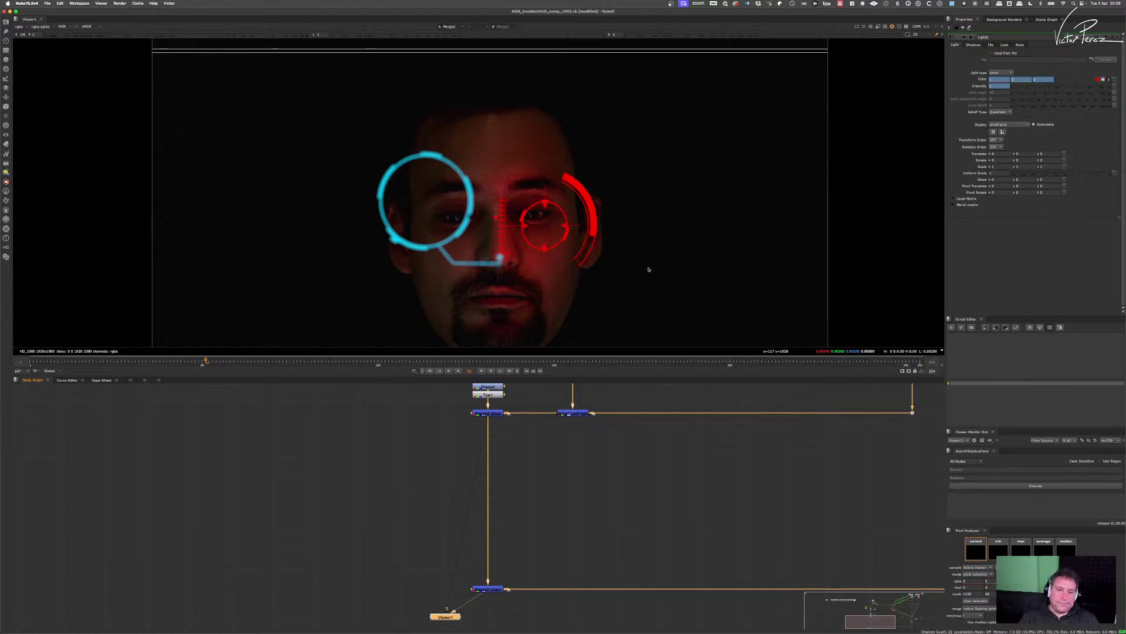
- Locate the two lights feeding the Lighting scene in the node graph and select Light1
scroll(676, 434, "down", 5)
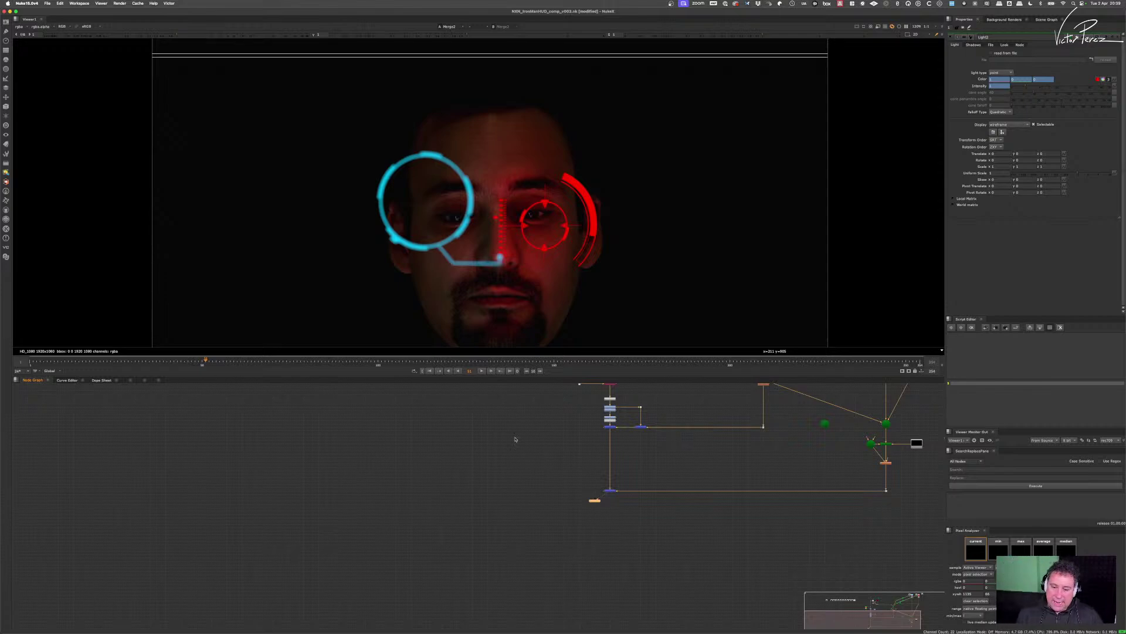
scroll(655, 484, "down", 3)
scroll(655, 484, "up", 6)
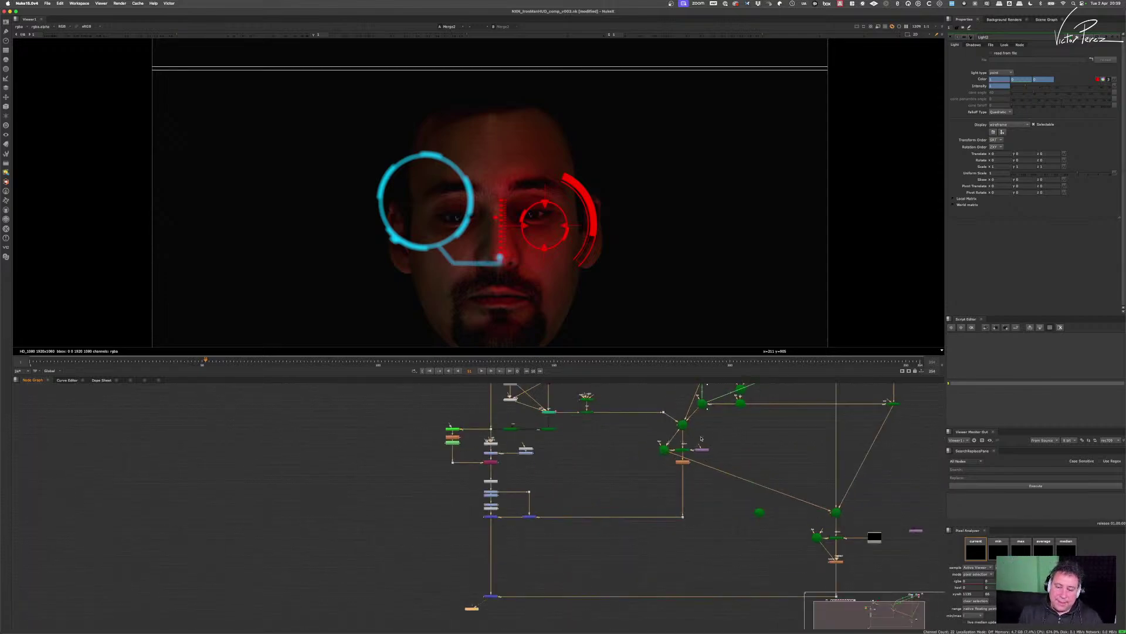
scroll(640, 487, "up", 3)
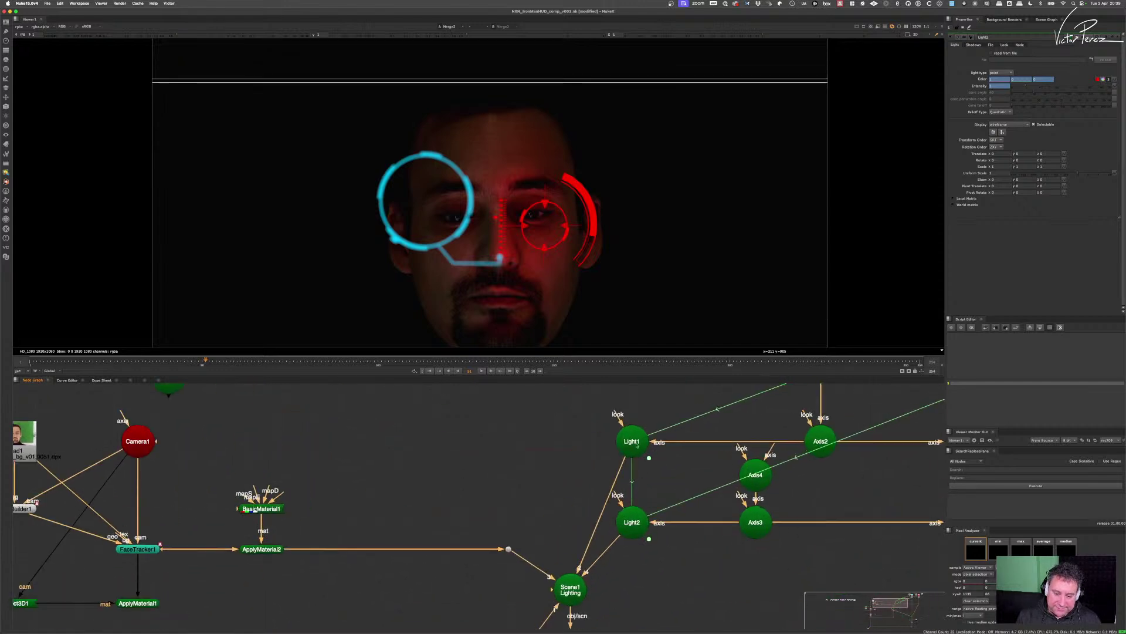
left_click(636, 450)
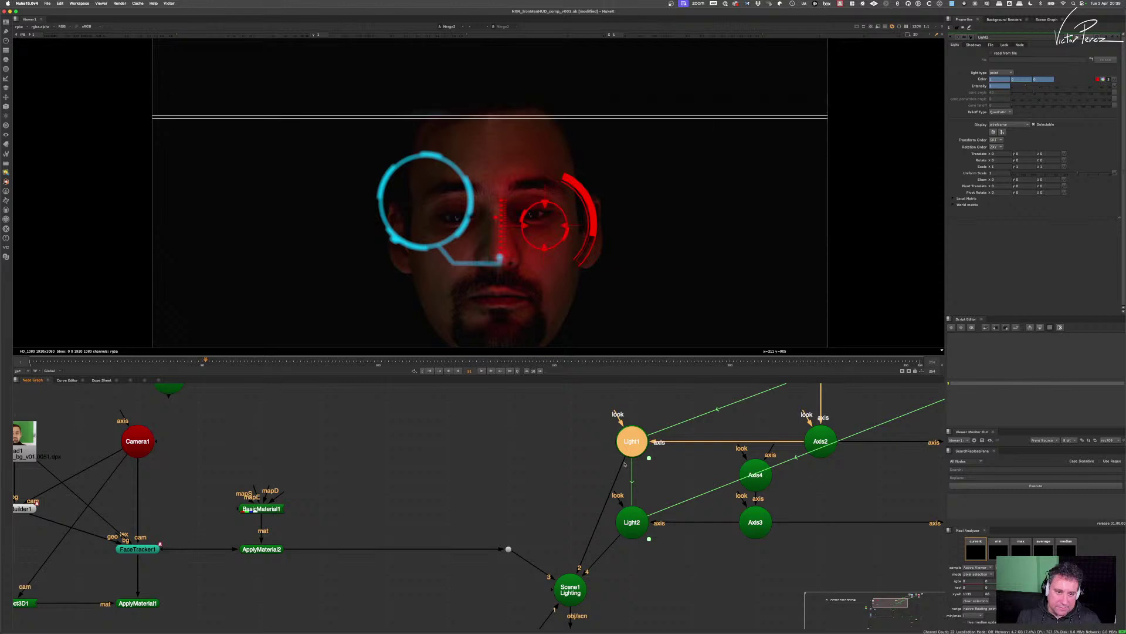
scroll(624, 464, "down", 8)
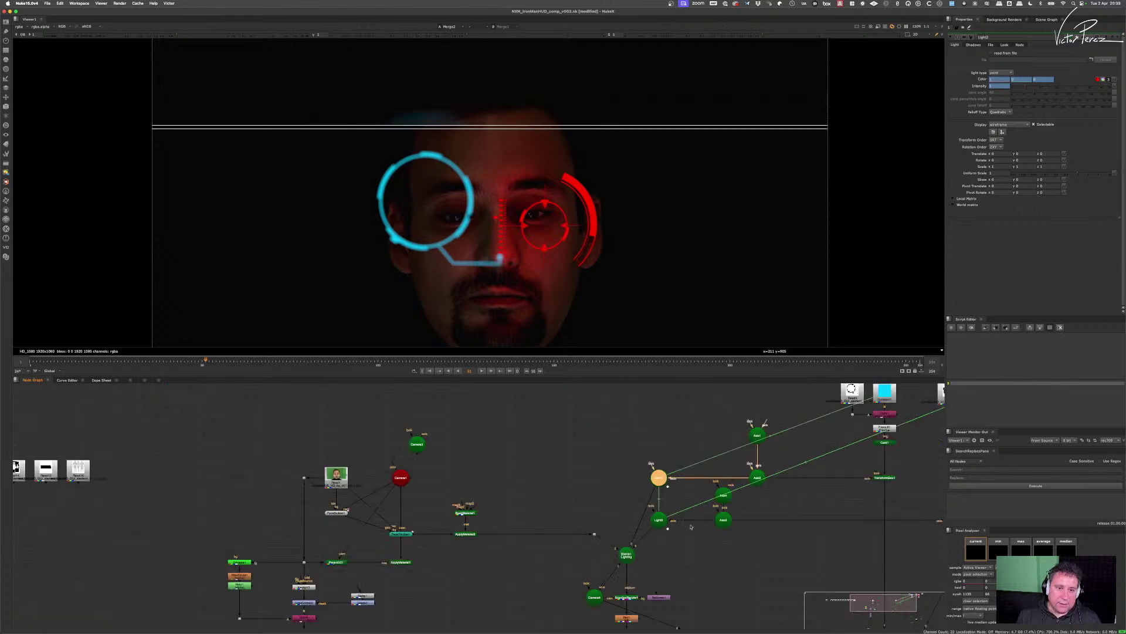
- Show the Bokeh1 node below ScanlineRender2 in the viewer
scroll(607, 539, "up", 6)
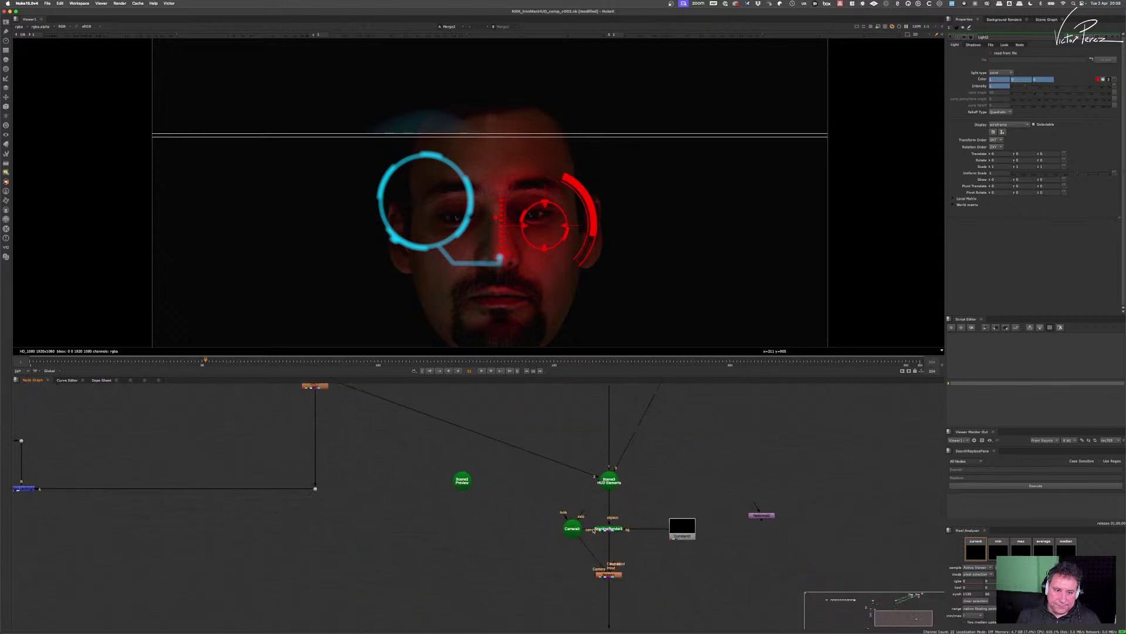
scroll(617, 571, "up", 3)
left_click(610, 579)
key("1")
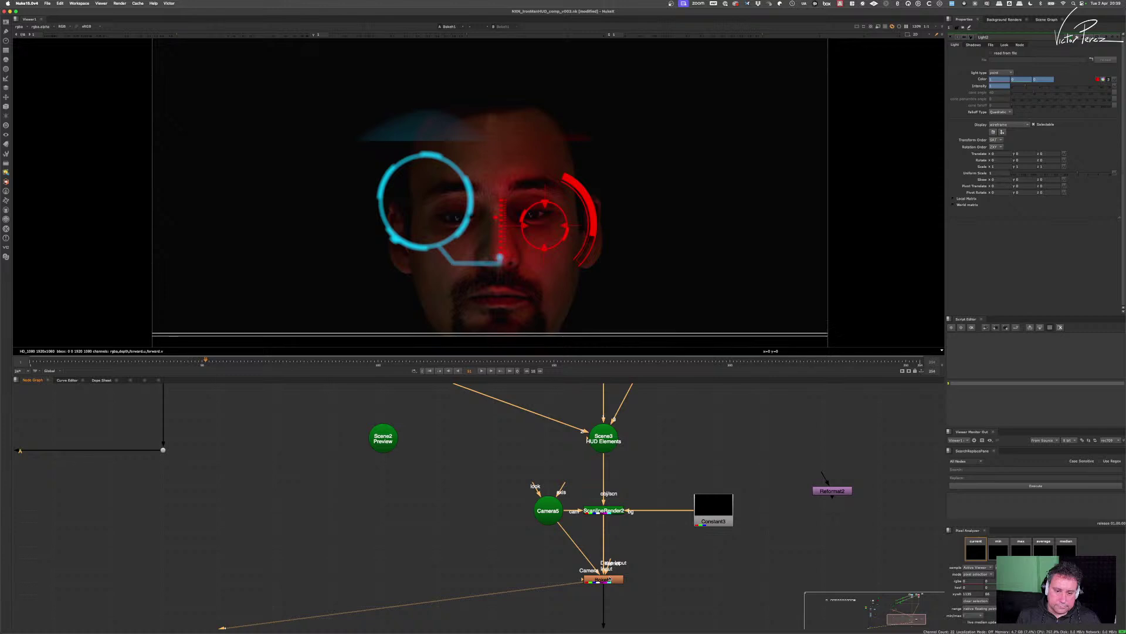
- Open Bokeh1's properties and review its Optical Artifacts and Lens settings
scroll(610, 579, "down", 3)
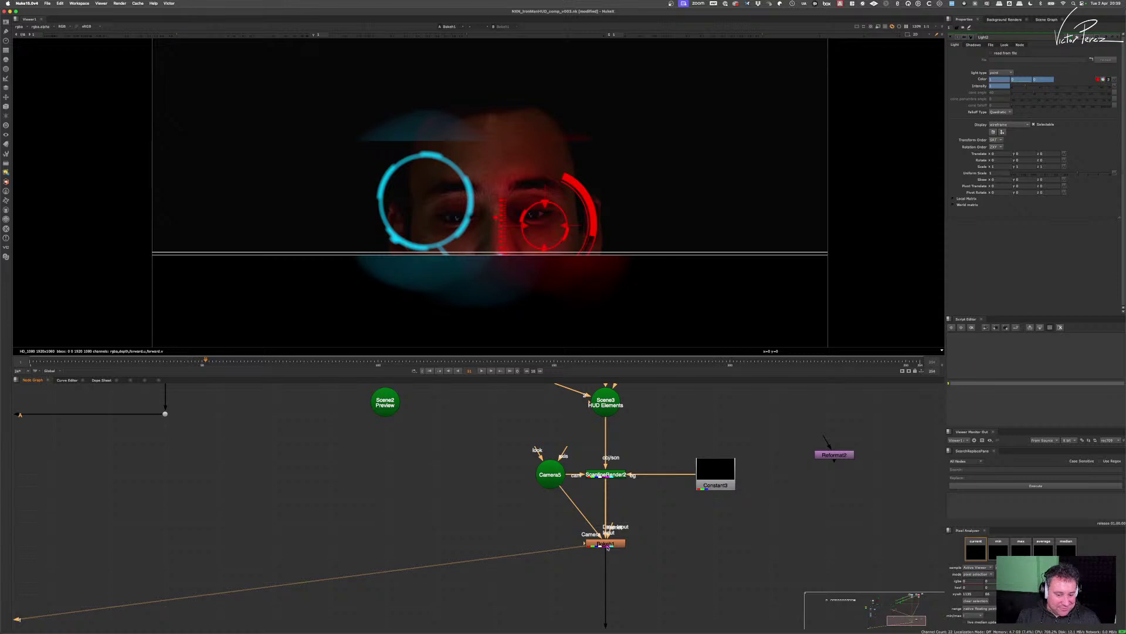
left_click(608, 546)
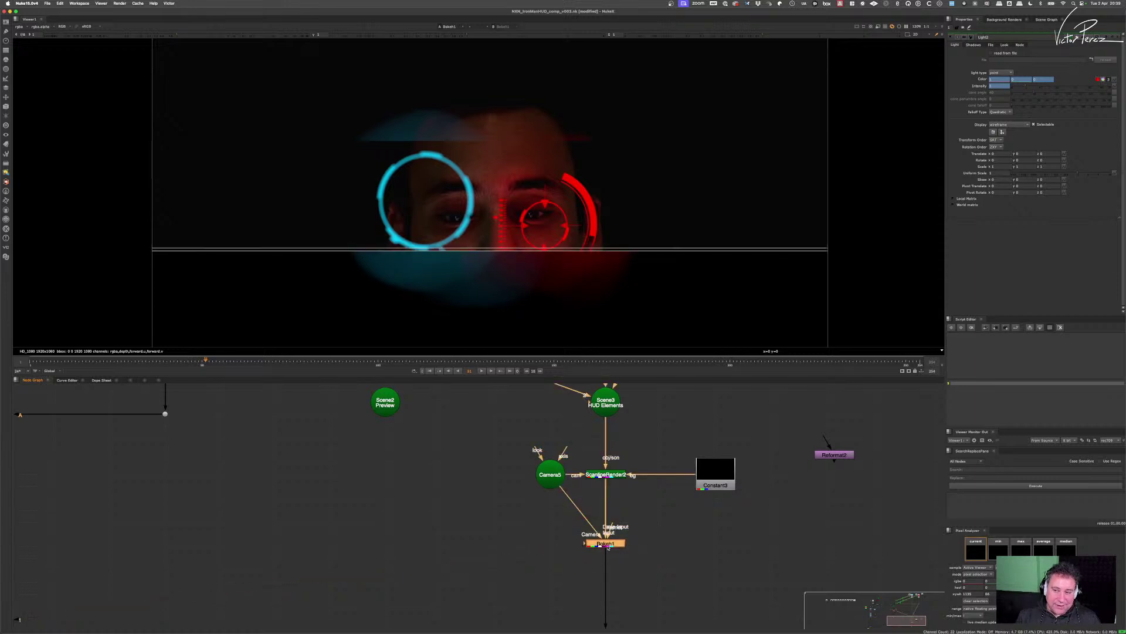
double_click(608, 546)
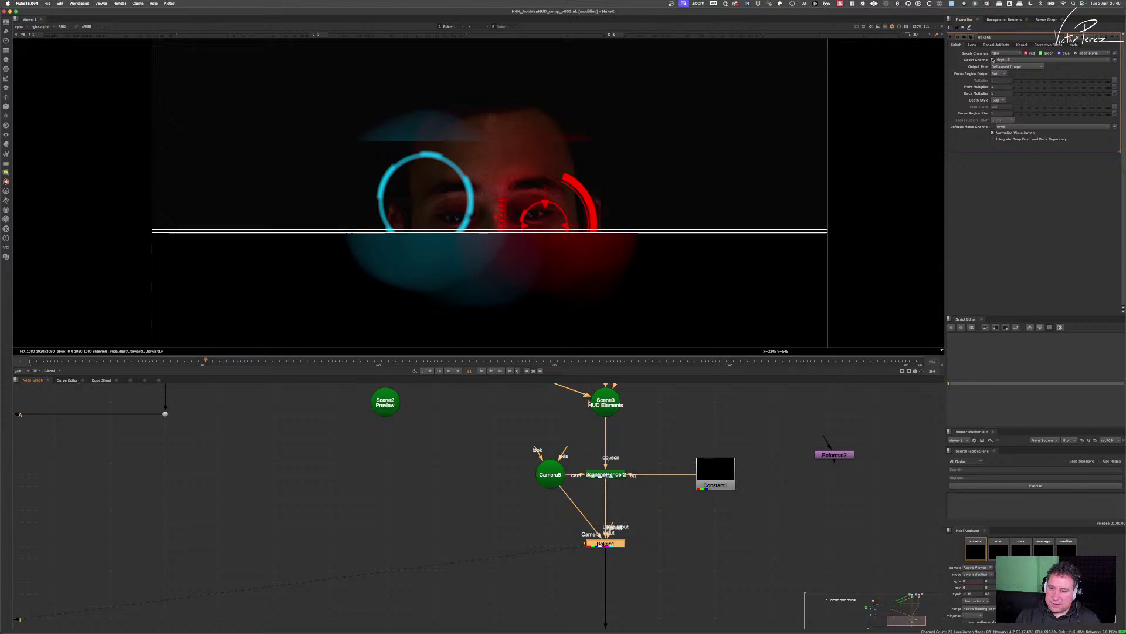
left_click(997, 45)
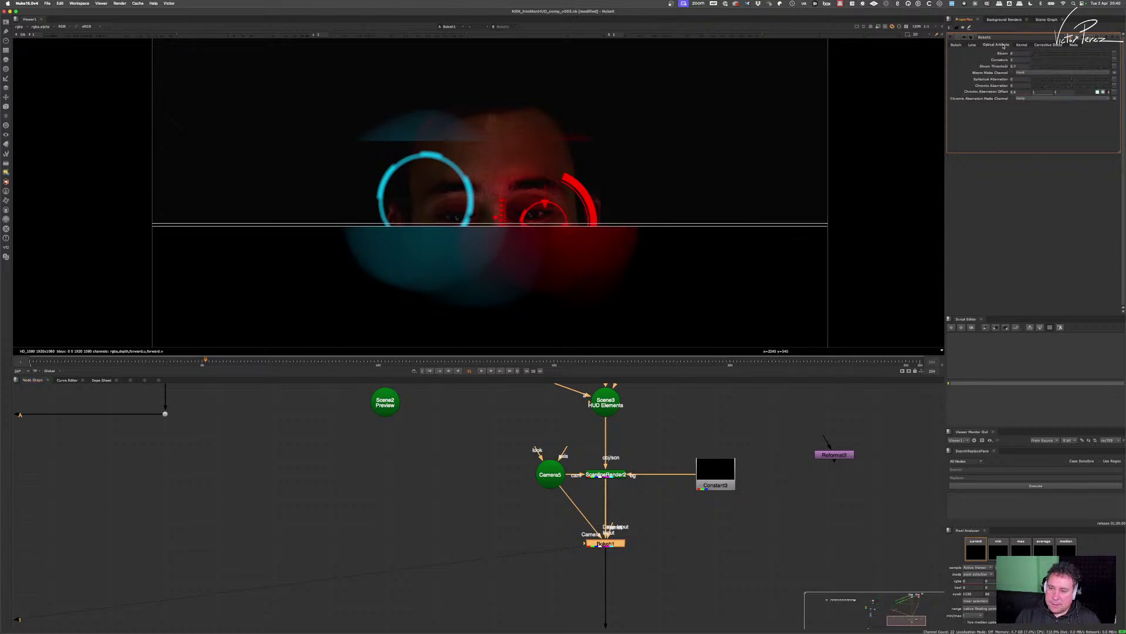
left_click(972, 45)
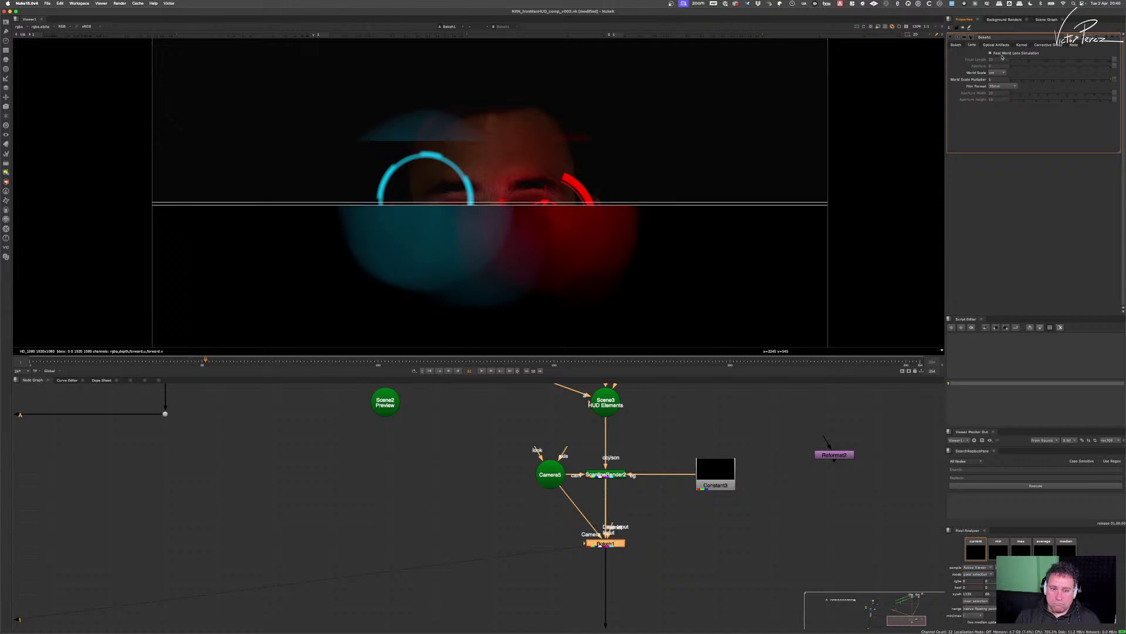
- Show the camera connected to ScanlineRender2 in the 3D viewer with its properties open, and inspect it from a wider angle
left_click(551, 477)
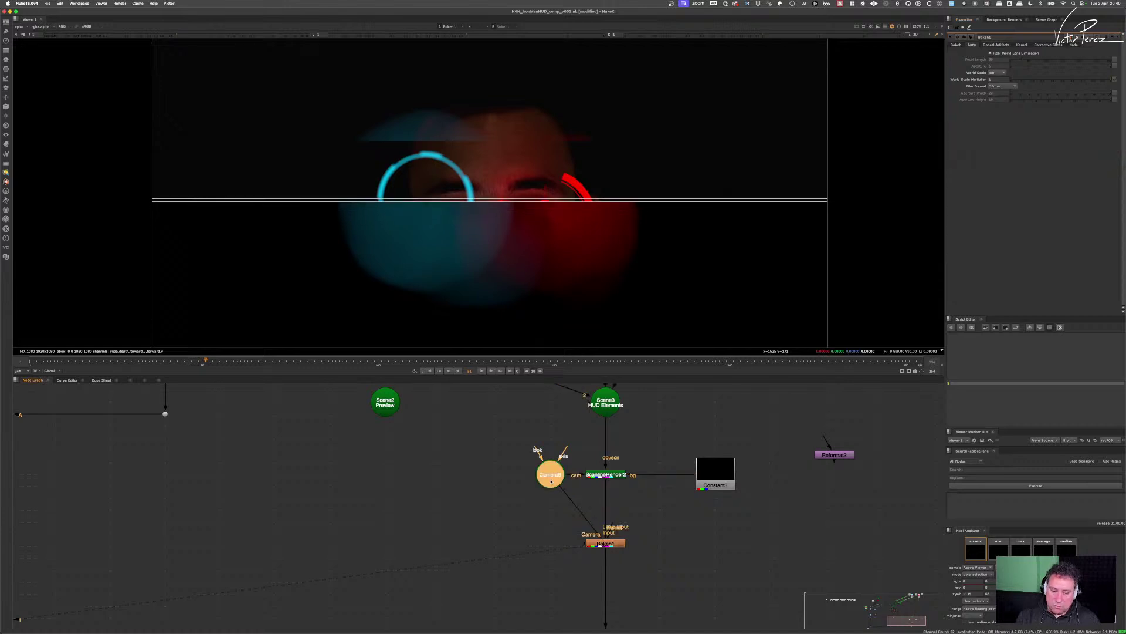
key("1")
double_click(551, 477)
scroll(521, 294, "down", 10)
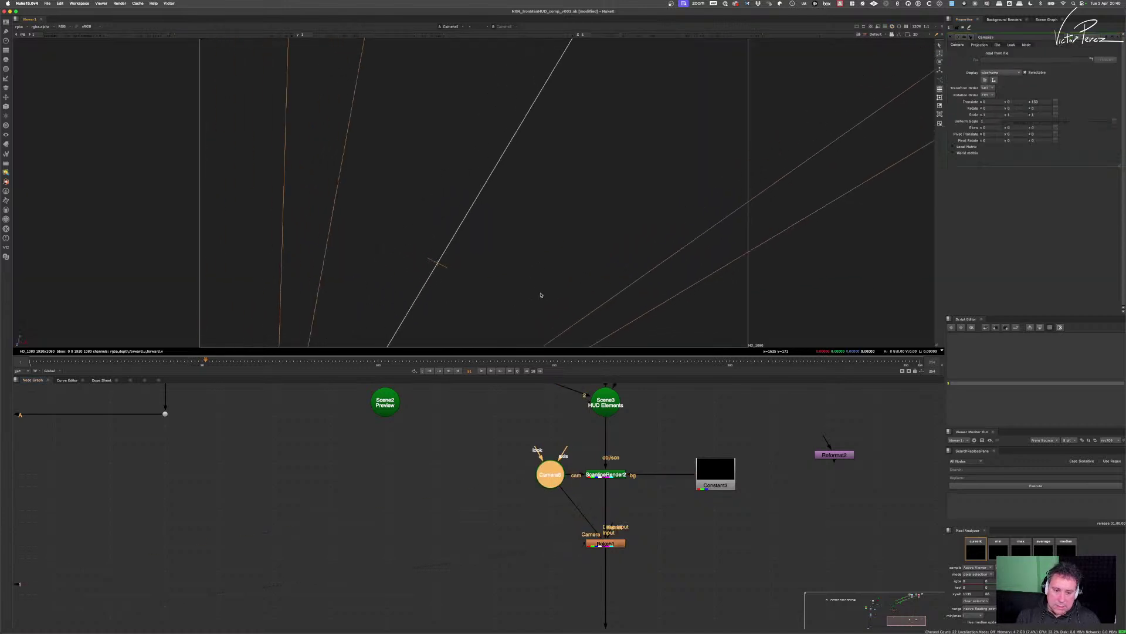
left_click_drag(560, 289, 516, 287)
scroll(455, 482, "down", 3)
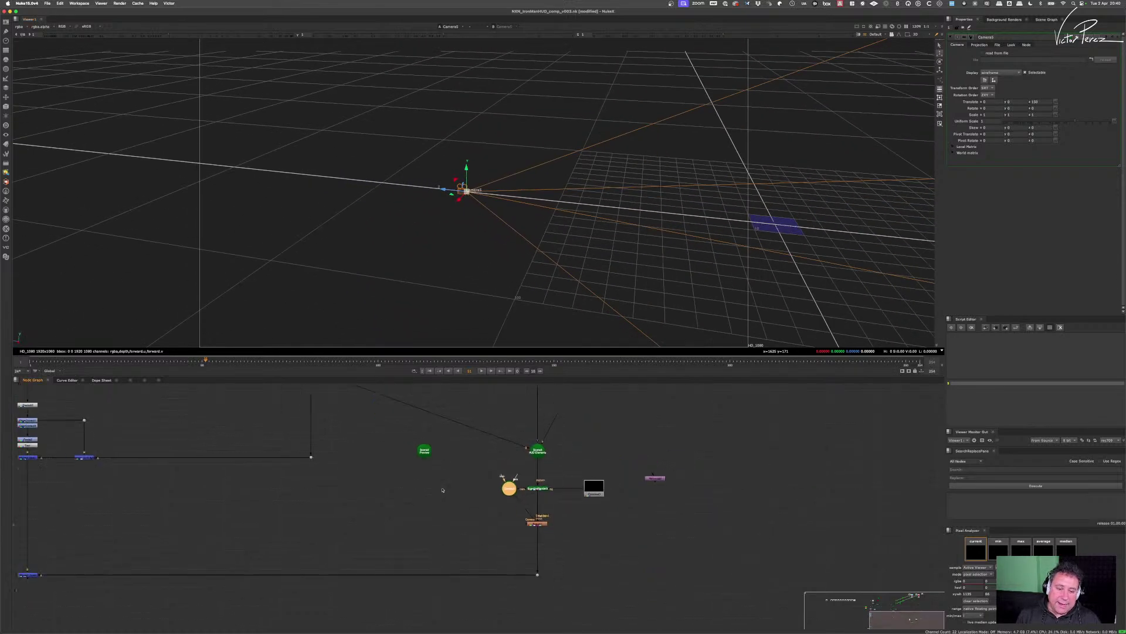
- Connect Camera1 to a free input of the Scene2 Preview node
scroll(437, 455, "up", 3)
left_click(433, 452)
scroll(433, 446, "down", 6)
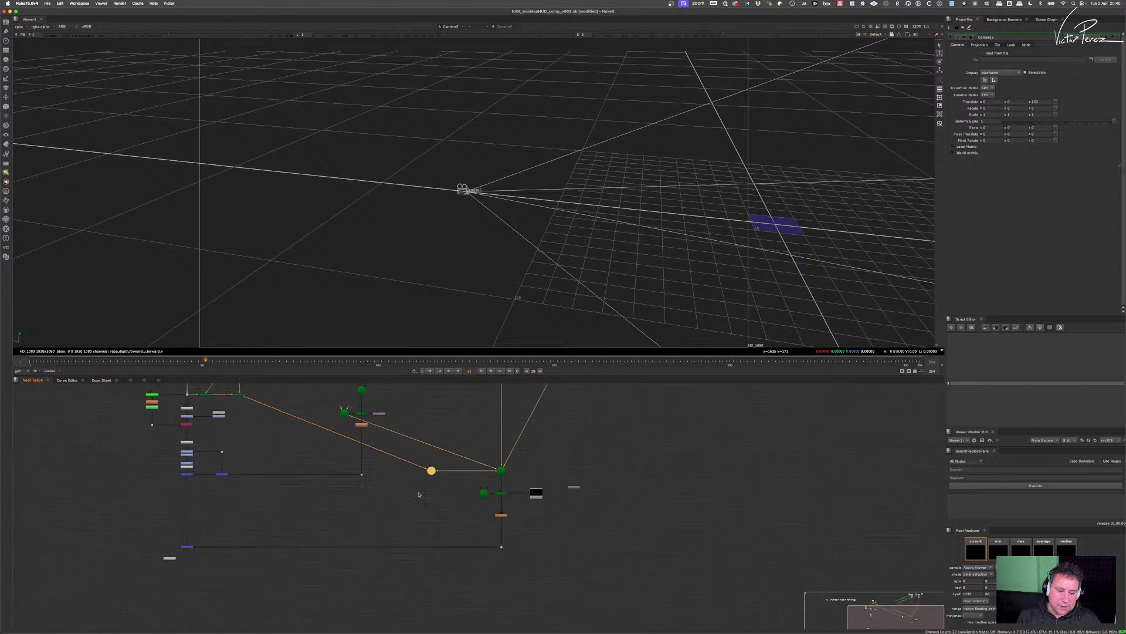
scroll(428, 494, "up", 3)
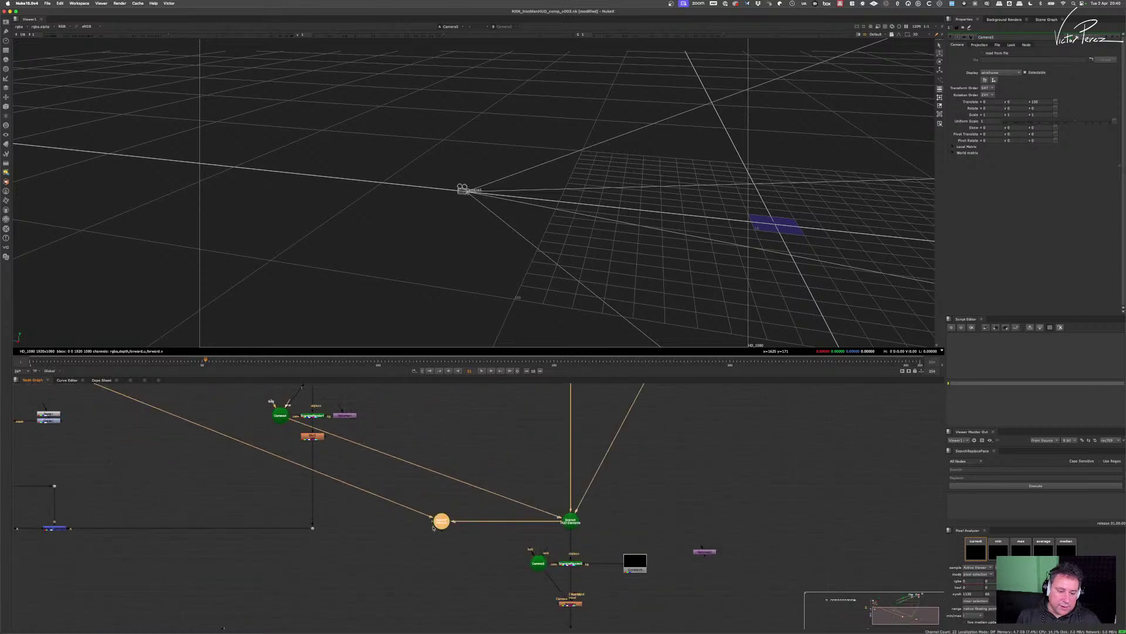
left_click_drag(476, 566, 496, 585)
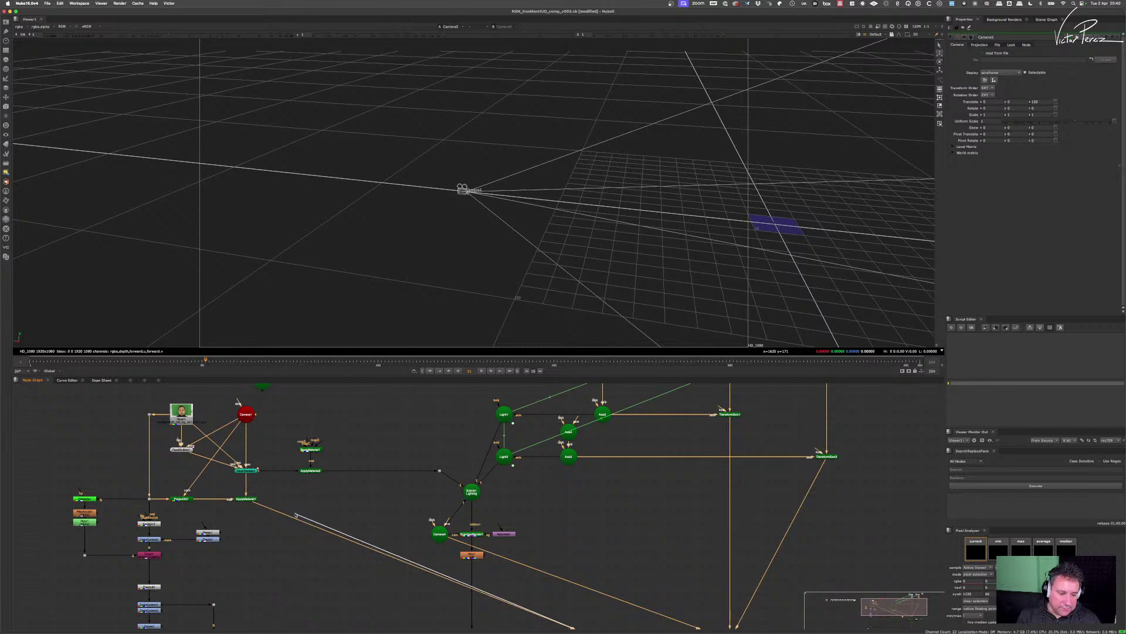
left_click_drag(296, 515, 244, 417)
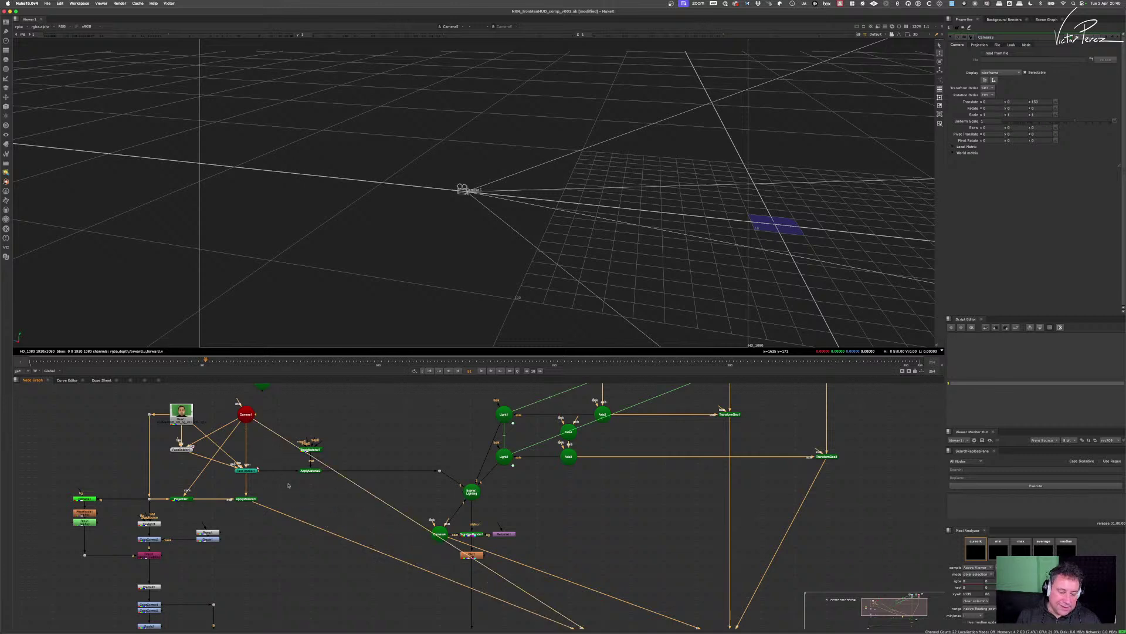
scroll(288, 486, "down", 4)
scroll(525, 582, "up", 4)
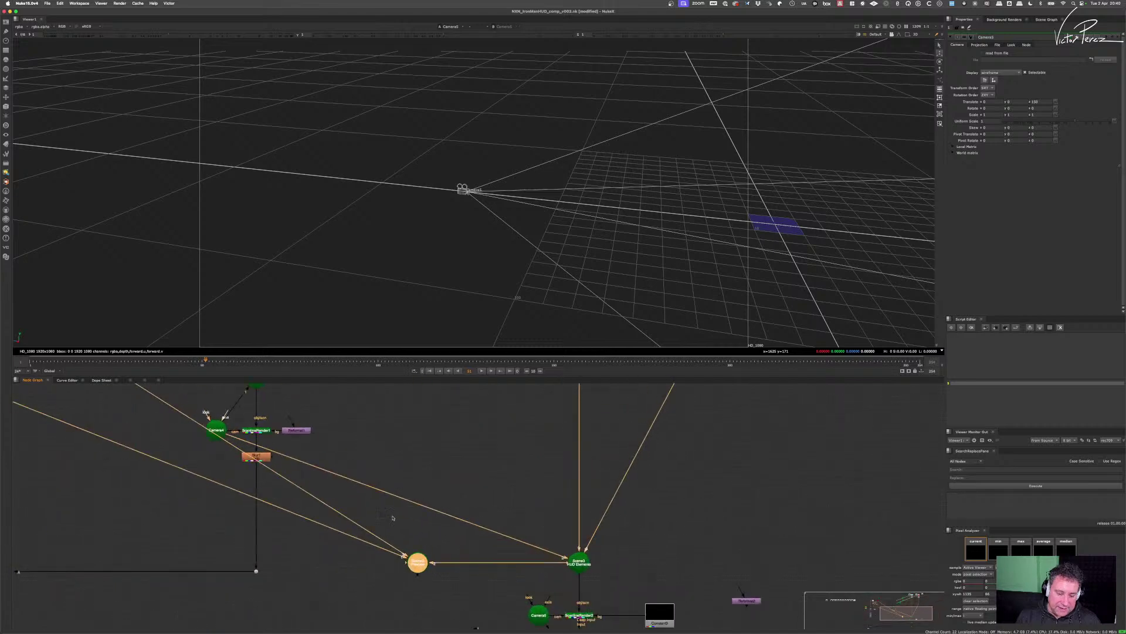
- Swap Camera3 into Camera1's place so it feeds FaceBuilder1, FaceTracker1 and Project3D1
scroll(525, 582, "down", 3)
left_click_drag(165, 396, 256, 518)
scroll(255, 518, "up", 6)
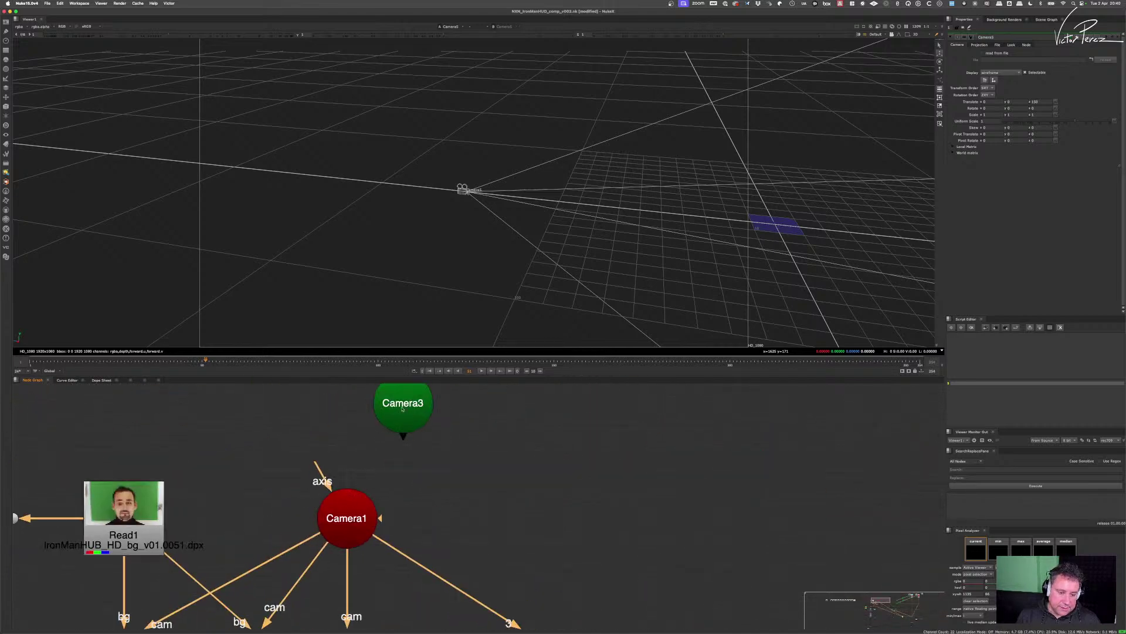
left_click_drag(402, 409, 289, 470)
left_click_drag(320, 545, 364, 495)
scroll(413, 455, "down", 5)
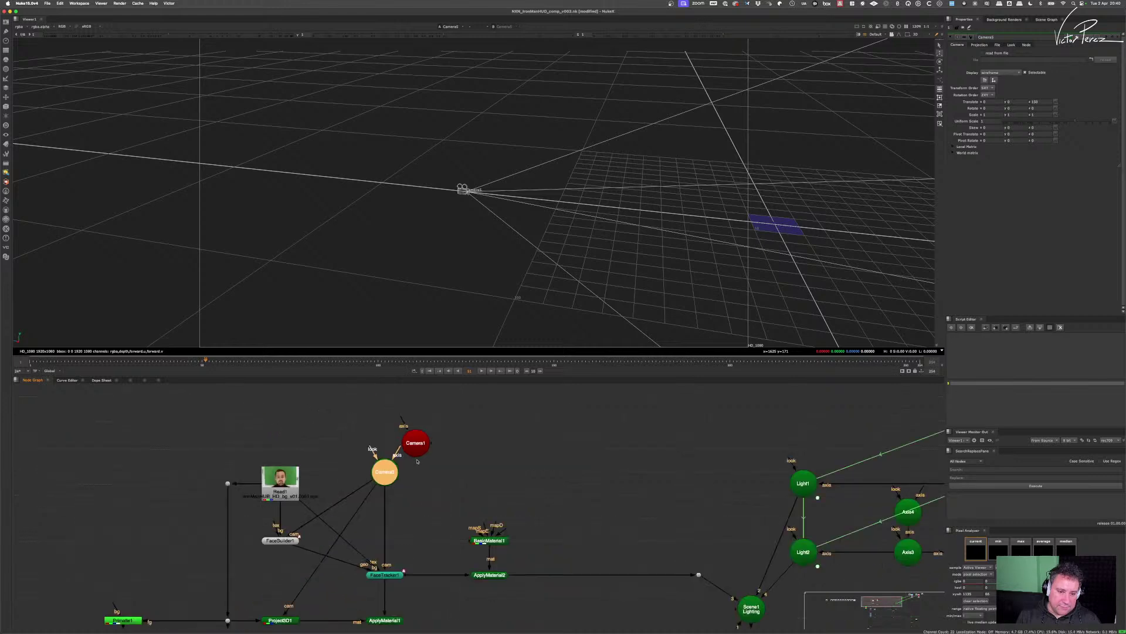
- Detach Camera1 from Camera3 and delete it, accepting the removal despite its expression links
left_click_drag(414, 454, 469, 431)
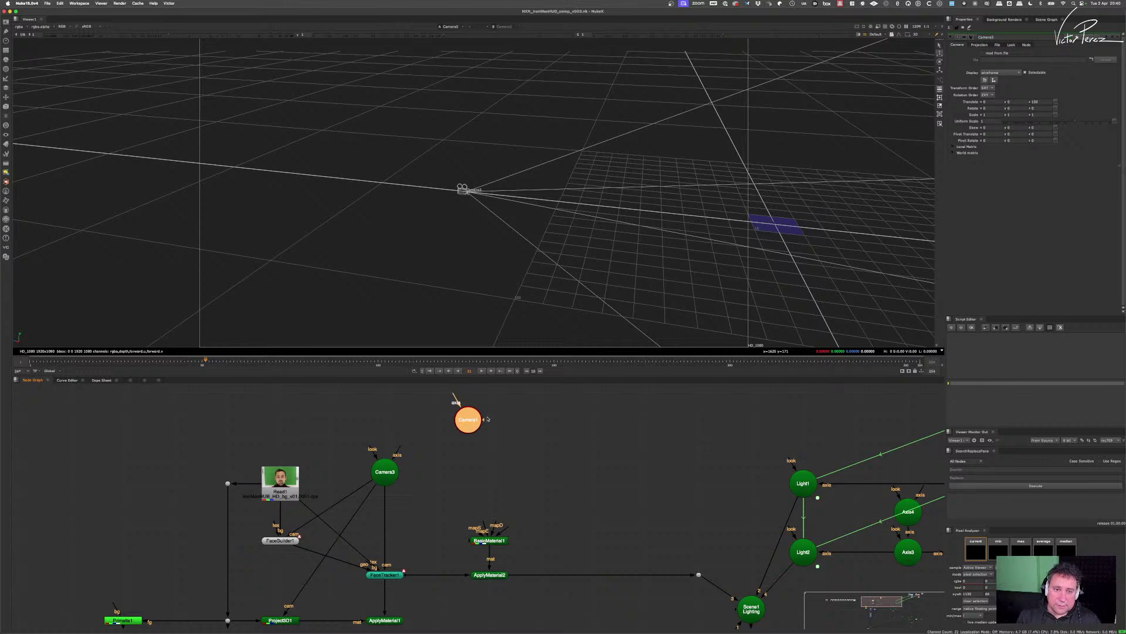
key("Delete")
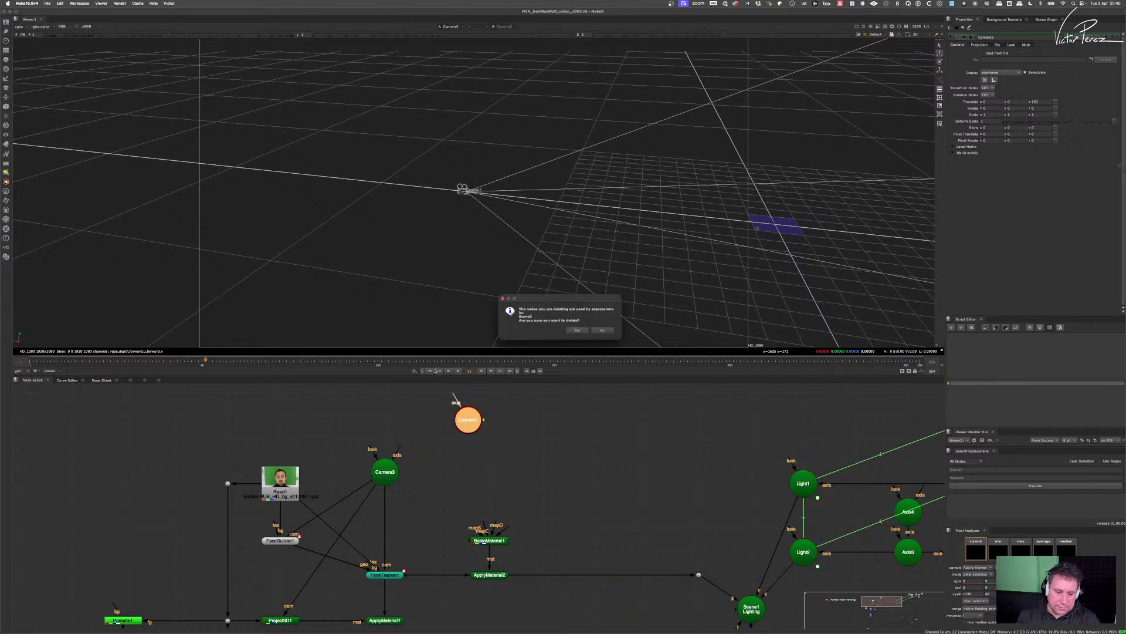
left_click(603, 331)
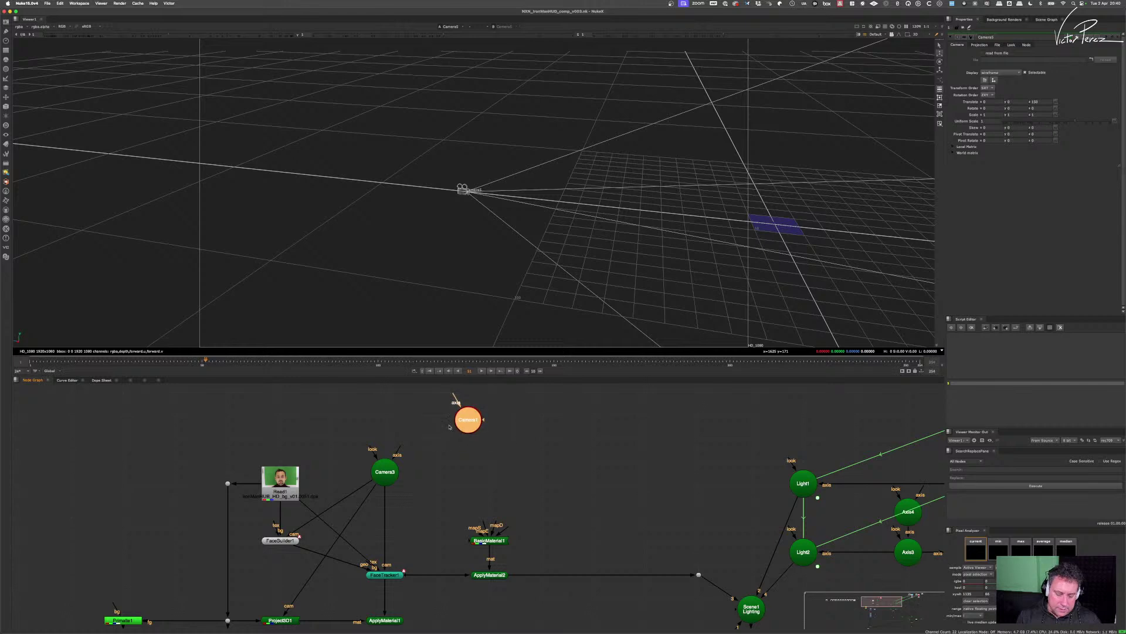
key("Delete")
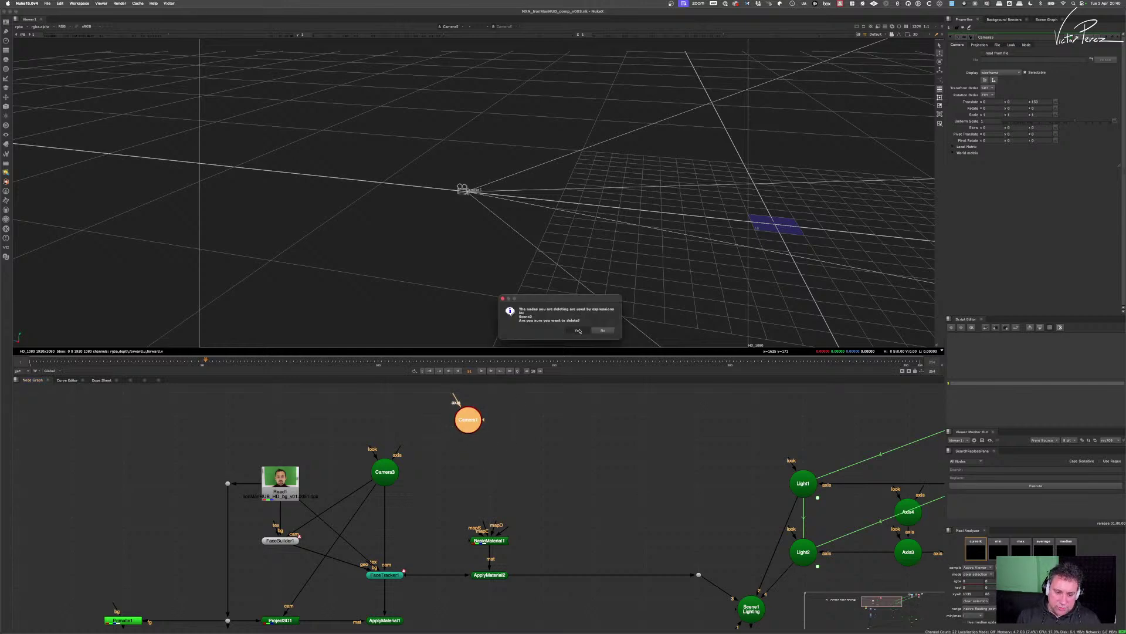
left_click(580, 330)
scroll(581, 403, "down", 5)
scroll(624, 508, "up", 5)
scroll(568, 482, "down", 2)
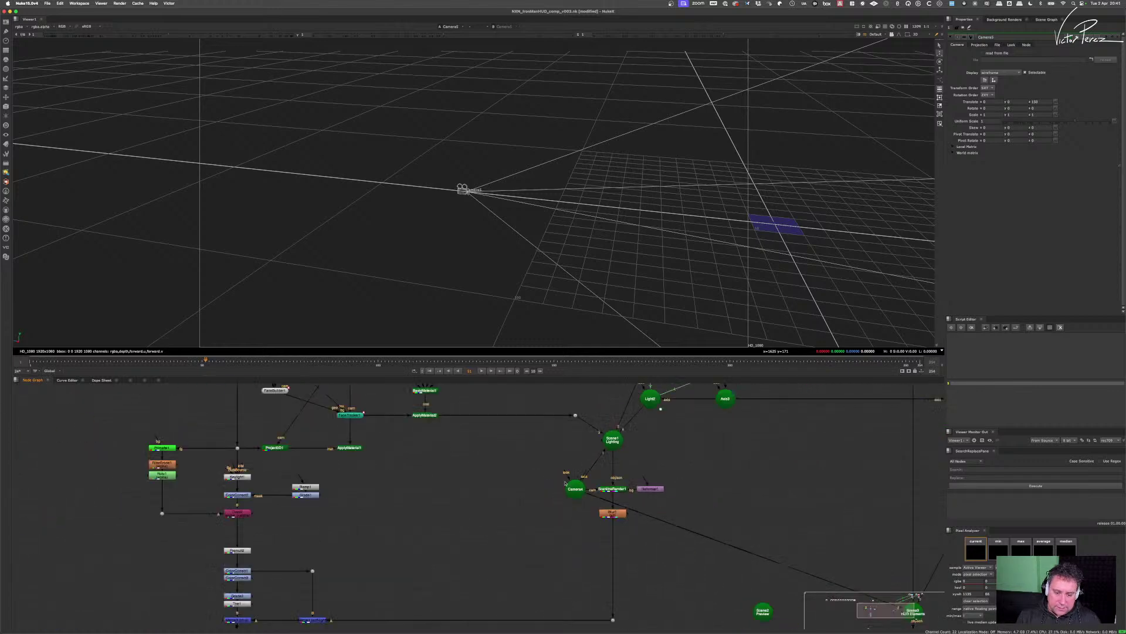
- Connect Camera3 to a free input of the Scene2 Preview node and show Scene2 in the 3D viewer
scroll(565, 482, "down", 3)
scroll(622, 499, "up", 5)
left_click_drag(579, 467, 665, 530)
scroll(606, 514, "down", 3)
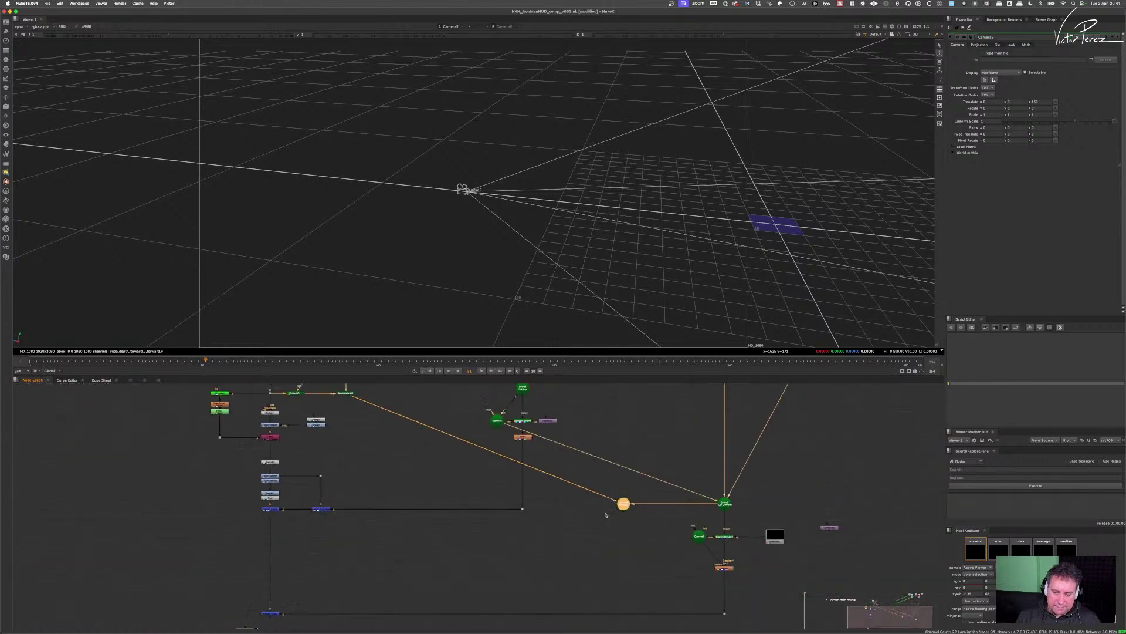
scroll(606, 514, "up", 3)
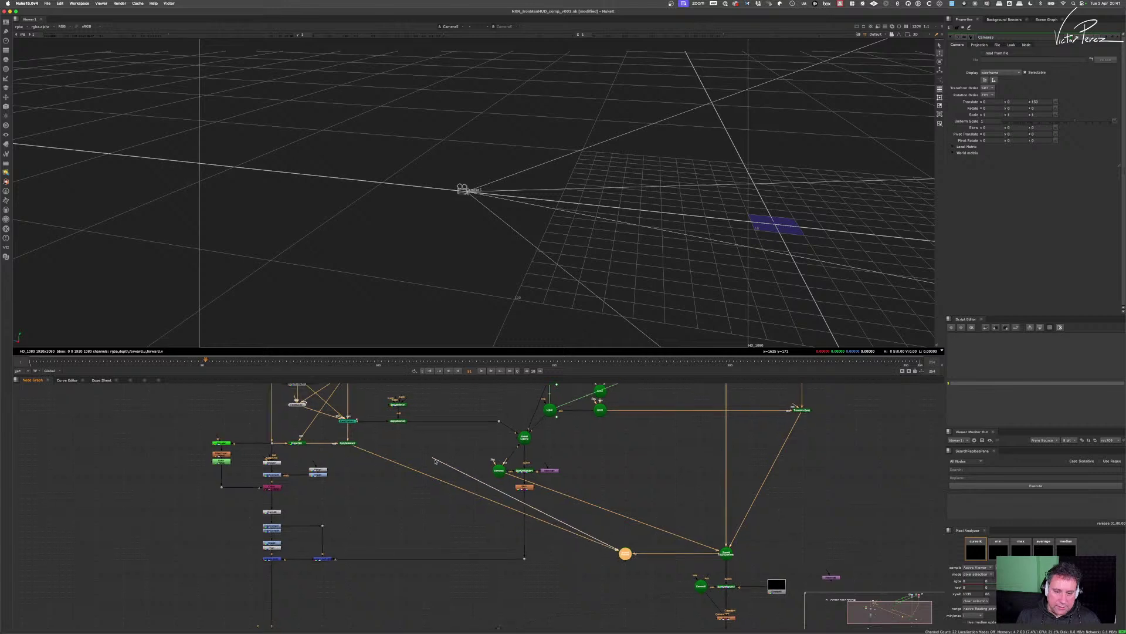
scroll(581, 540, "up", 5)
scroll(581, 539, "left", 3)
scroll(538, 525, "up", 8)
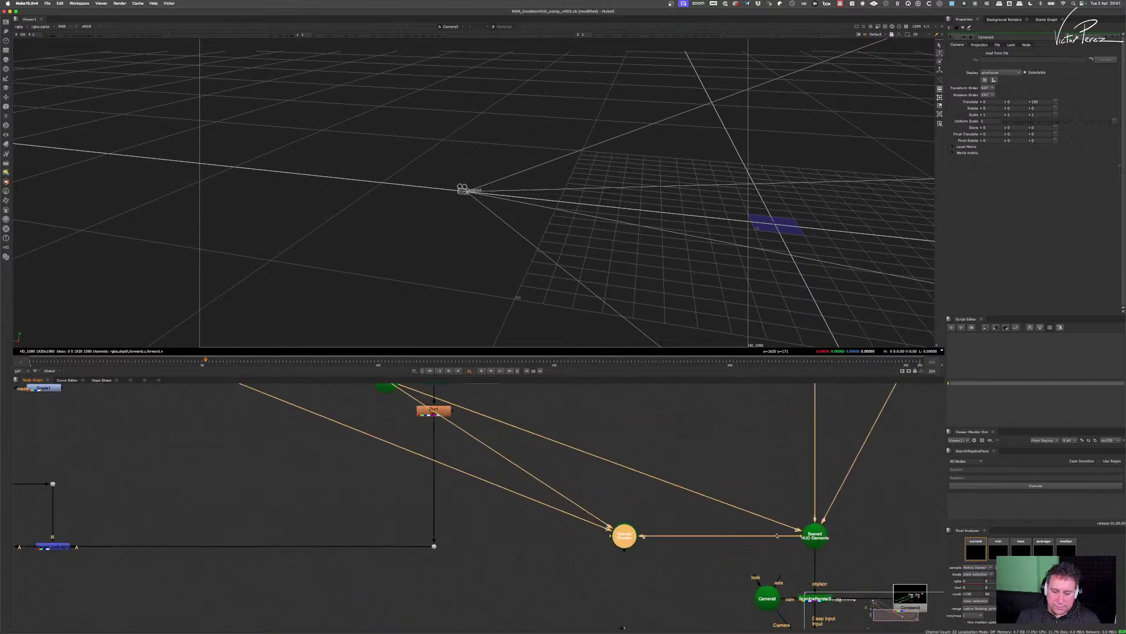
key("1")
left_click(594, 426)
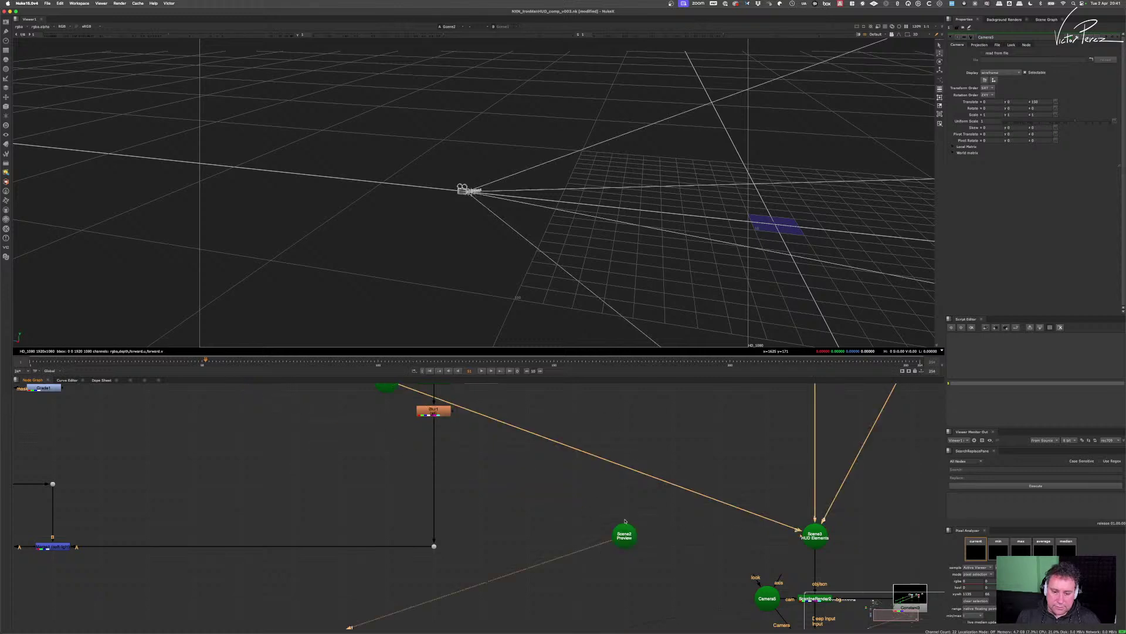
- Detach the Scene2 Preview input from ApplyMaterial1 and reroute it toward the face tracking nodes
scroll(625, 521, "down", 10)
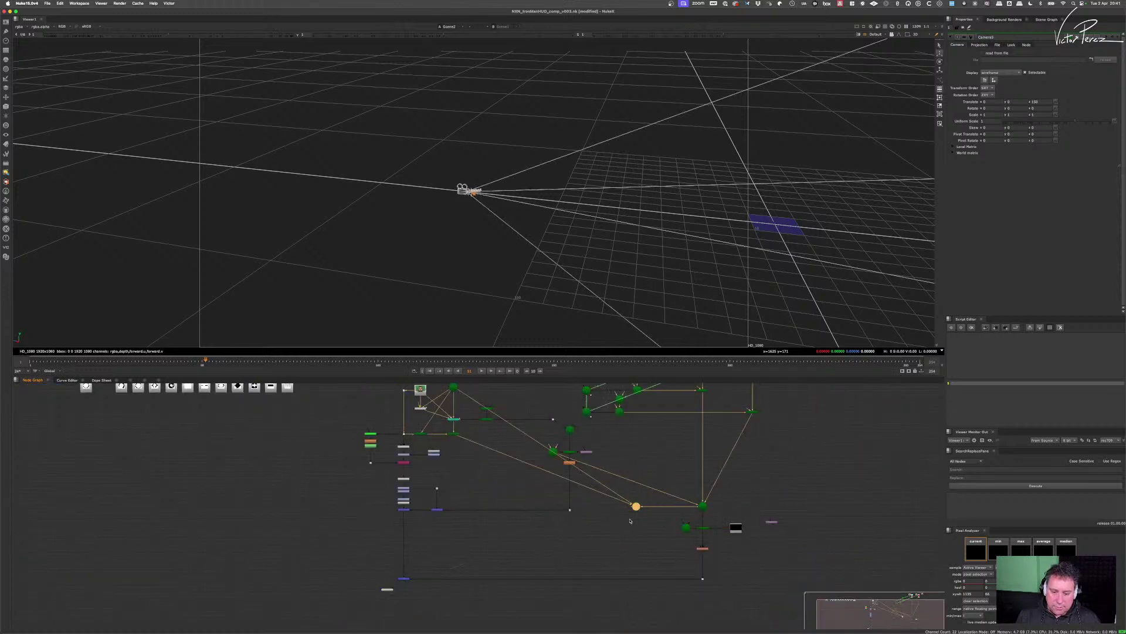
scroll(719, 519, "up", 8)
left_click_drag(749, 521, 832, 491)
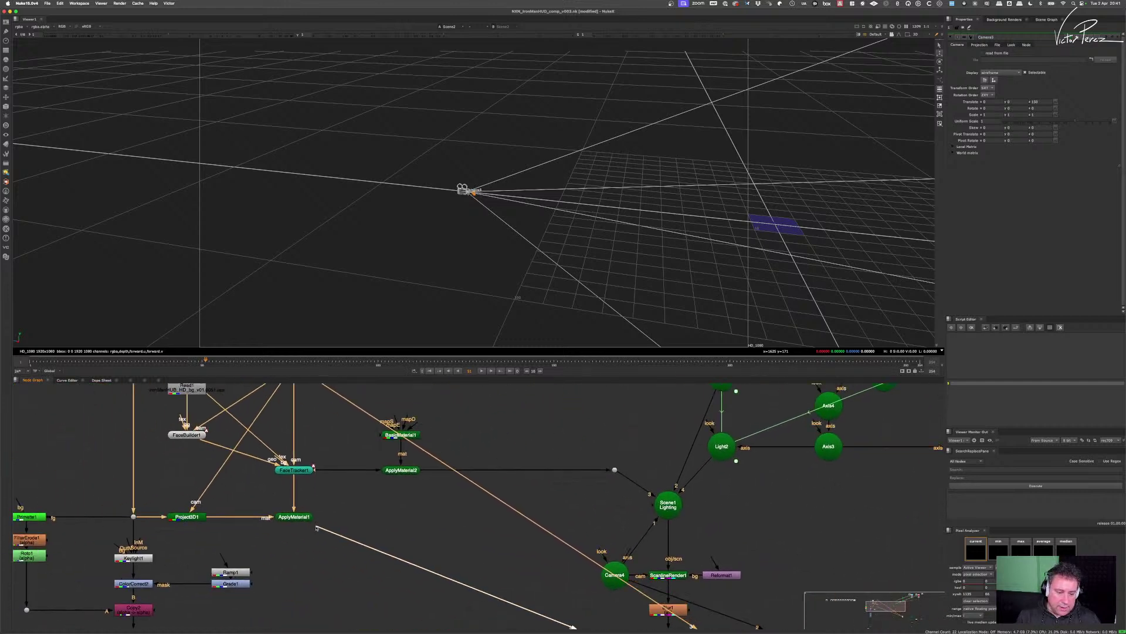
left_click_drag(316, 527, 309, 550)
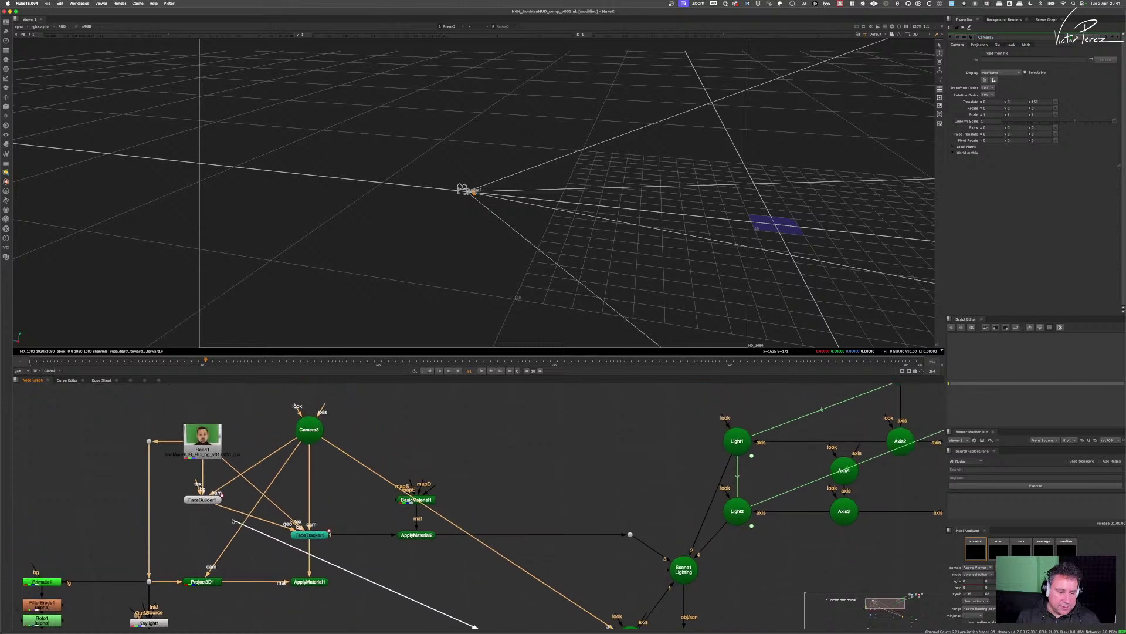
- Connect the Preview scene to FaceTracker1, open that node's properties and frame the tracked head in the 3D view
left_click_drag(232, 520, 316, 535)
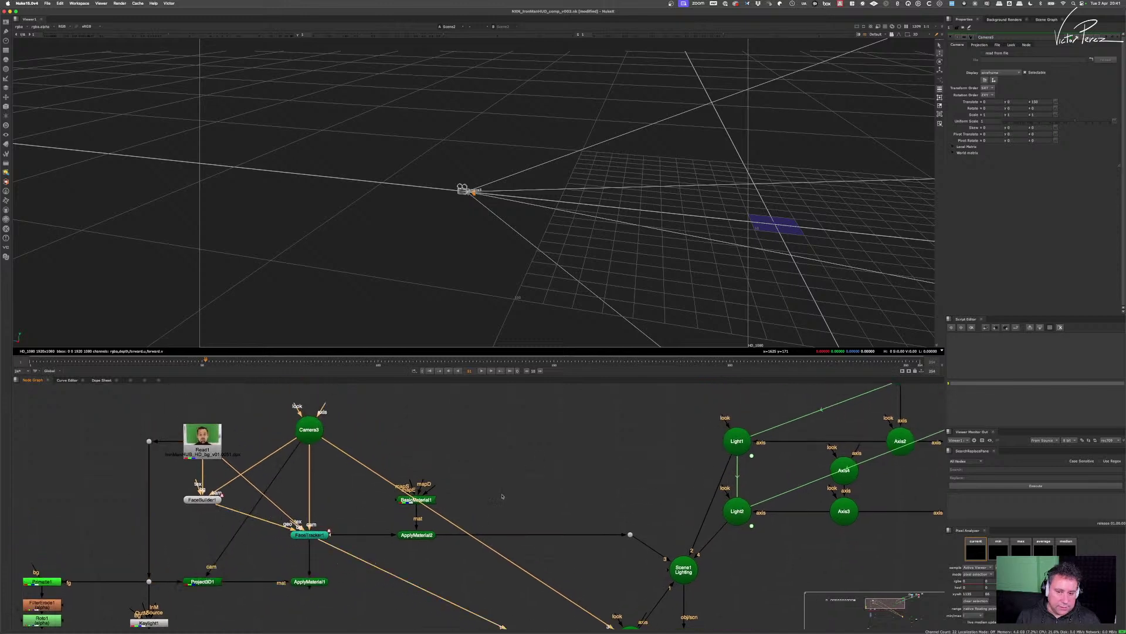
scroll(393, 584, "down", 5)
double_click(373, 555)
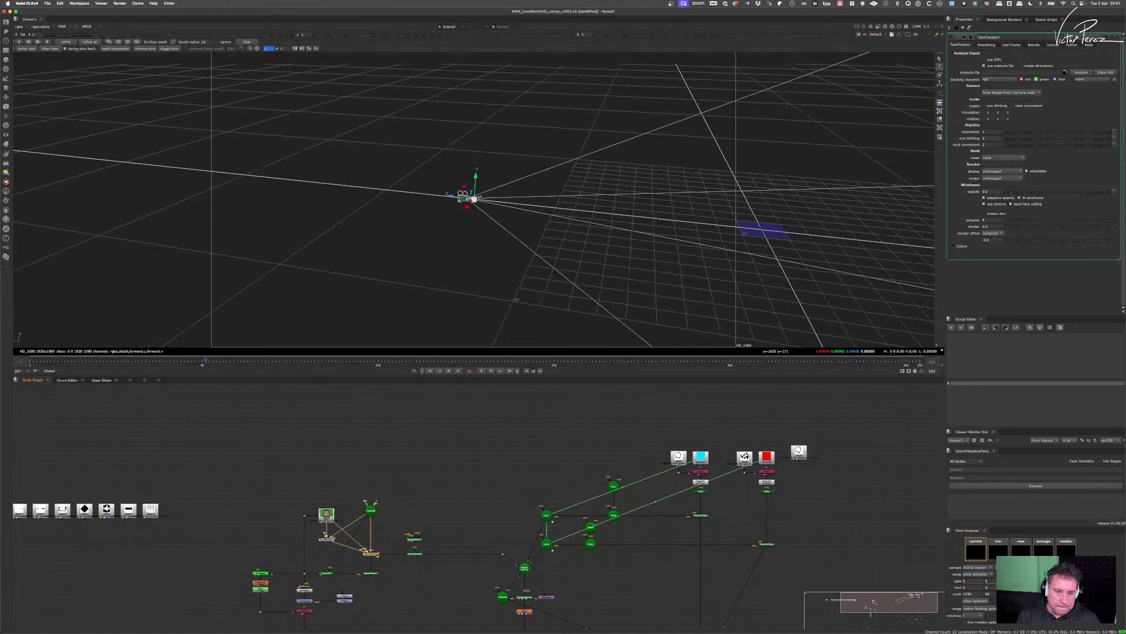
key("f")
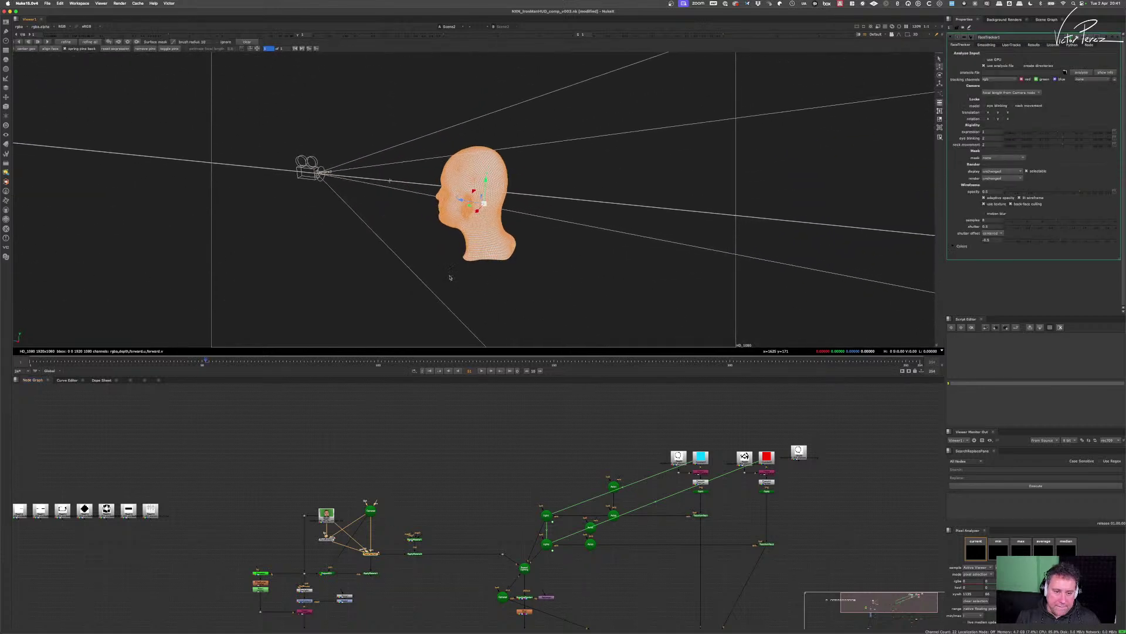
- Connect the Preview scene to ApplyMaterial1 instead and inspect the projected face texture on the head from several angles
scroll(369, 551, "down", 3)
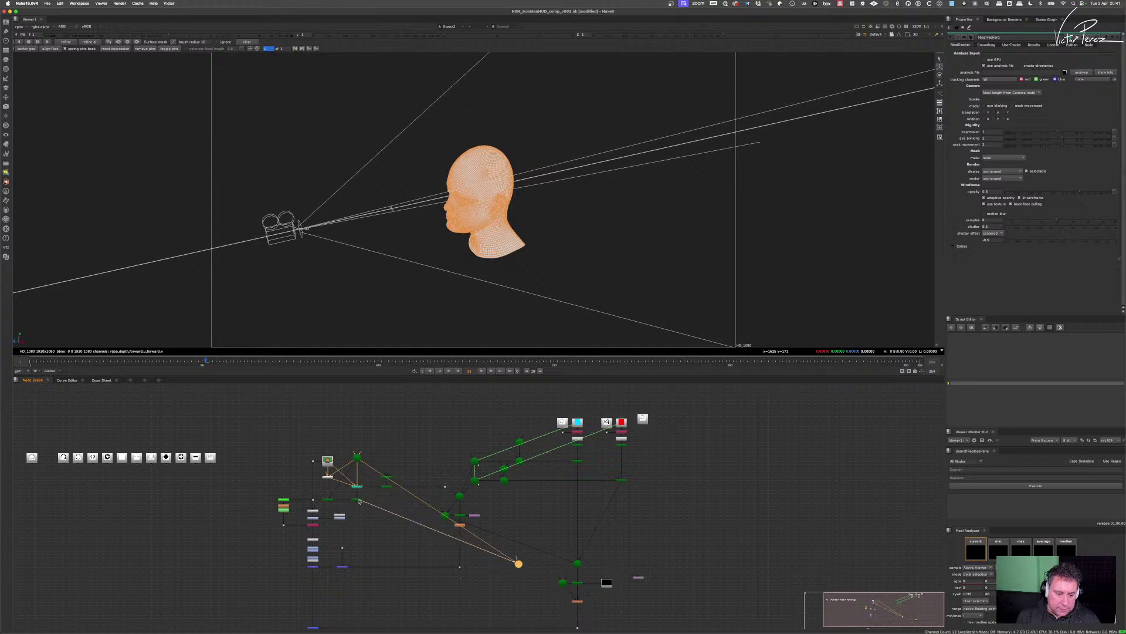
scroll(593, 246, "up", 2)
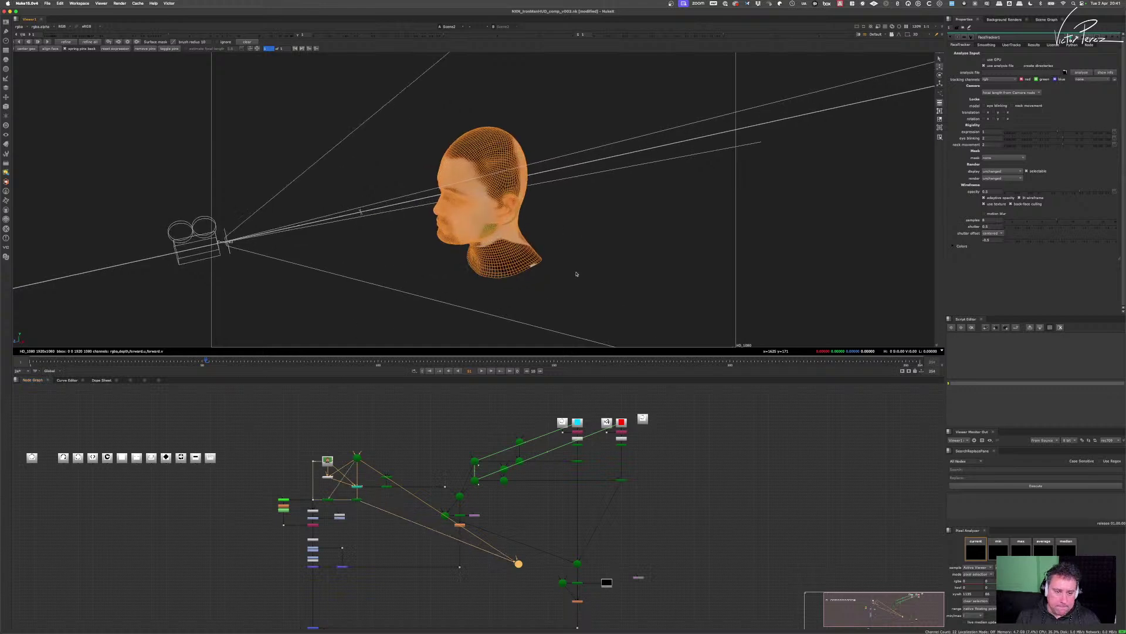
left_click_drag(576, 274, 482, 263)
scroll(499, 227, "up", 3)
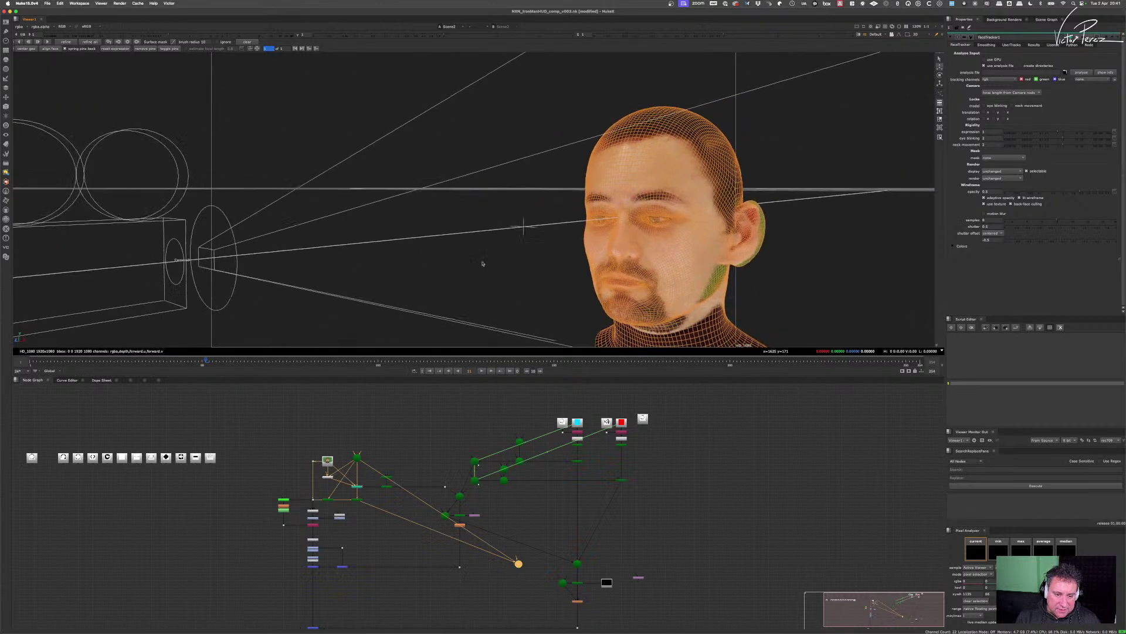
left_click_drag(527, 225, 457, 274)
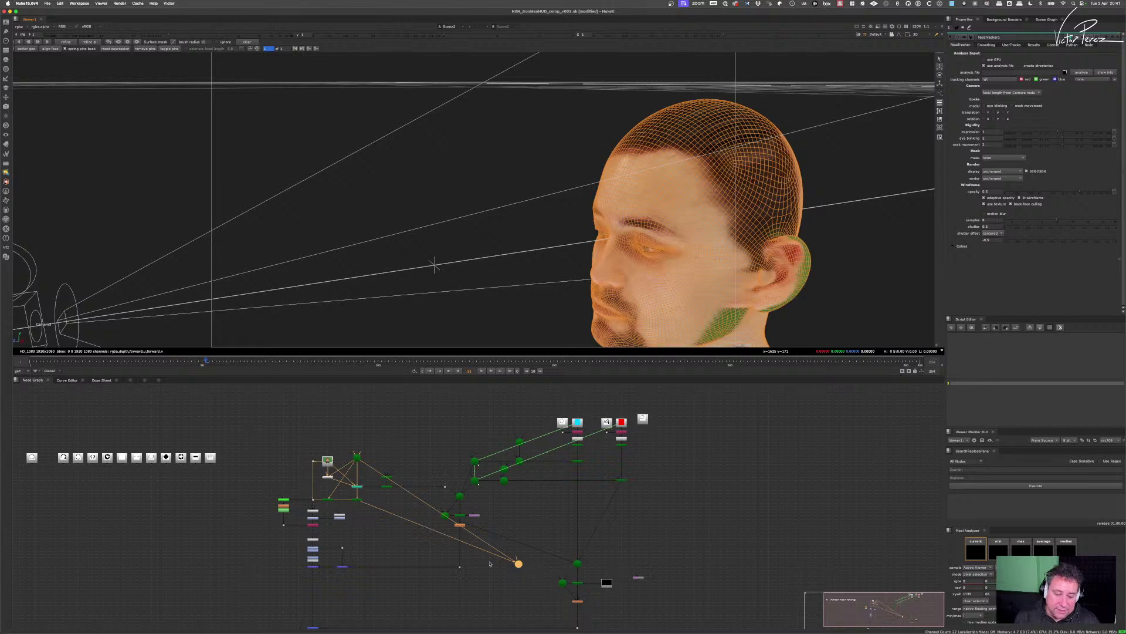
- Route Camera3 to the camera inputs of ScanlineRender2 and Bokeh1 through a Dot aligned with ScanlineRender2
scroll(373, 463, "up", 5)
left_click(337, 444)
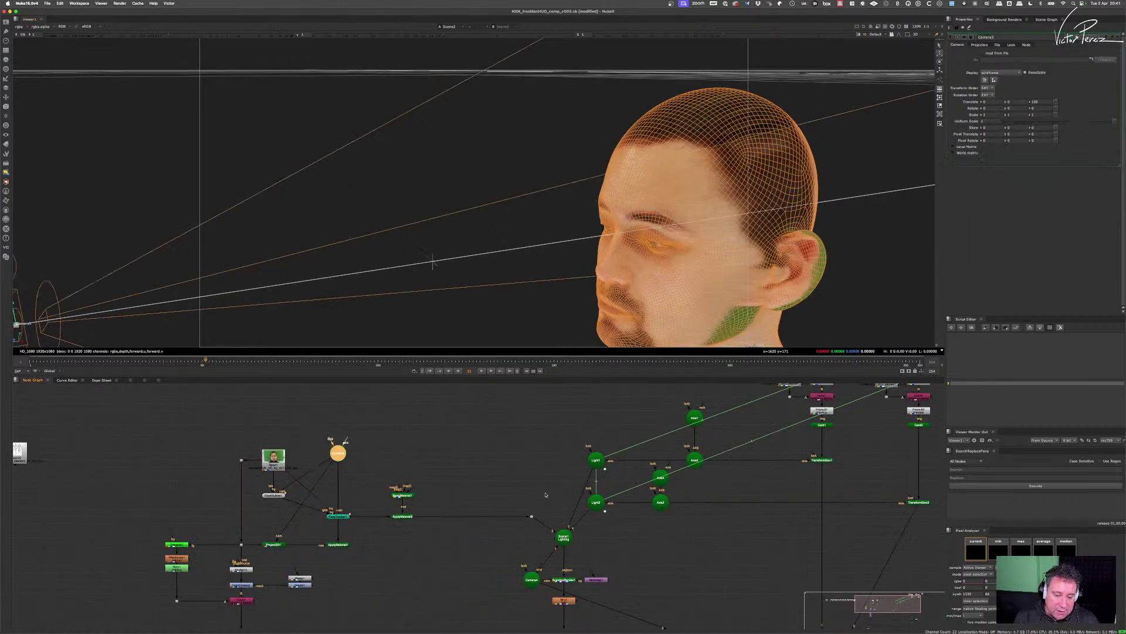
scroll(543, 485, "down", 5)
scroll(593, 497, "up", 5)
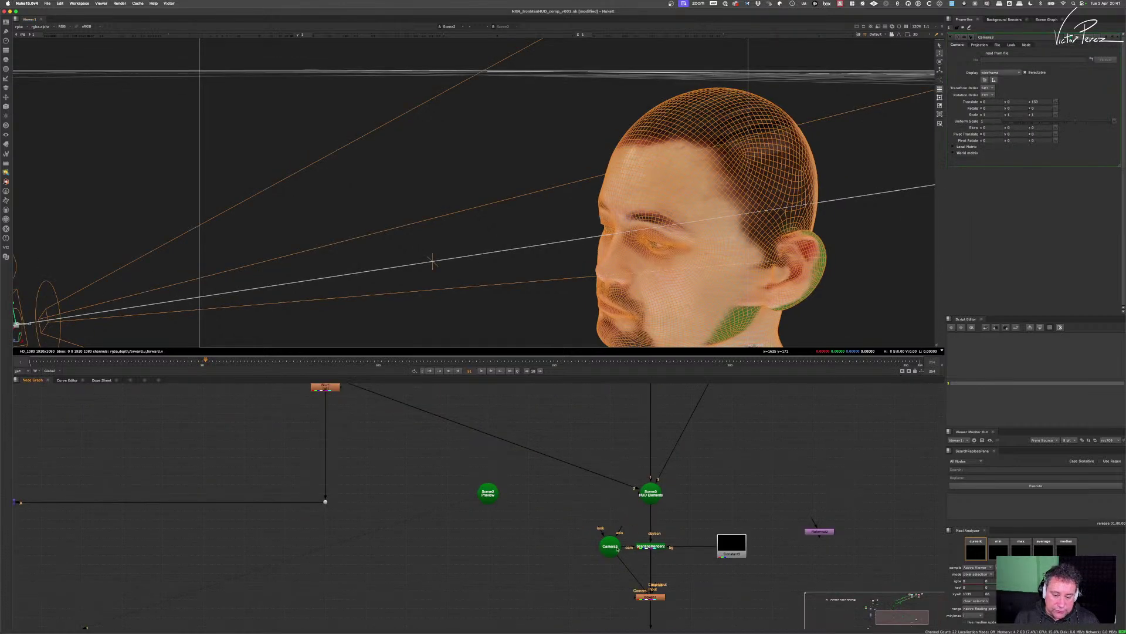
left_click_drag(618, 548, 352, 462)
key(".")
scroll(450, 516, "down", 4)
left_click_drag(623, 608, 563, 519)
scroll(564, 519, "up", 3)
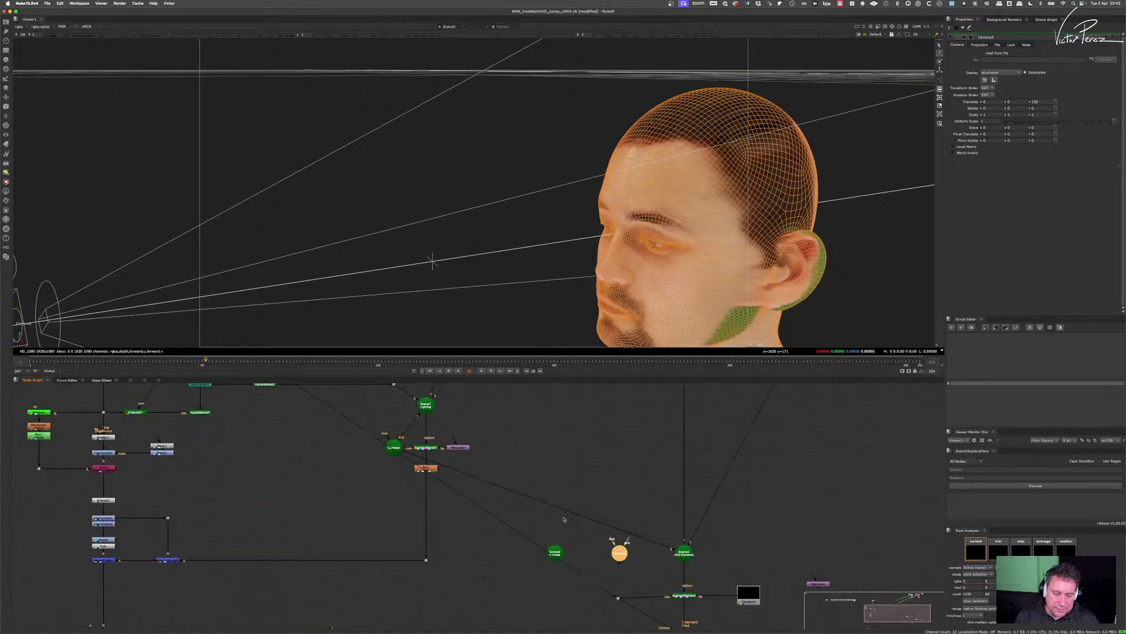
scroll(572, 524, "up", 2)
left_click_drag(590, 577, 592, 573)
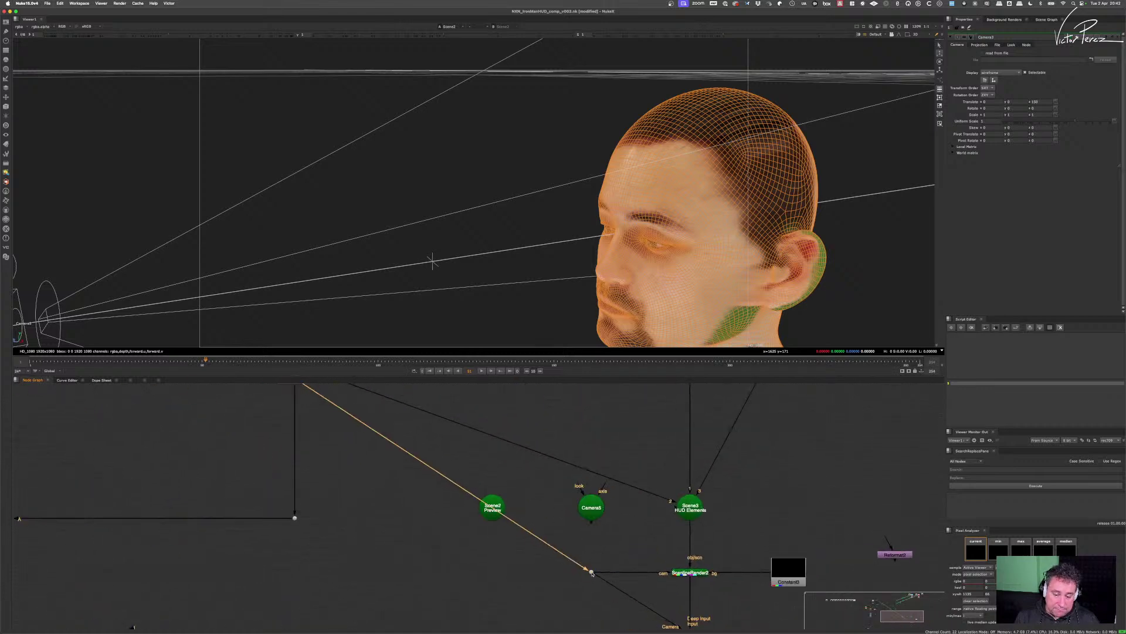
- Delete the redundant camera beside Scene3 HUD Elements and move the Scene2 Preview node farther from the render branch
left_click(592, 516)
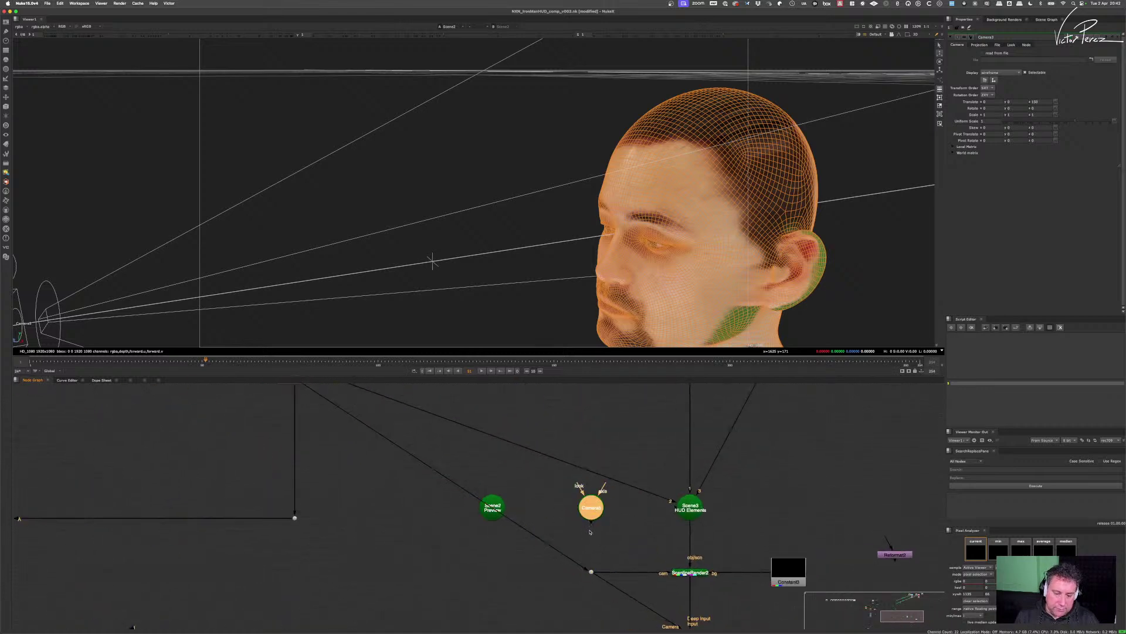
key("Delete")
left_click_drag(495, 501, 445, 530)
scroll(432, 537, "down", 3)
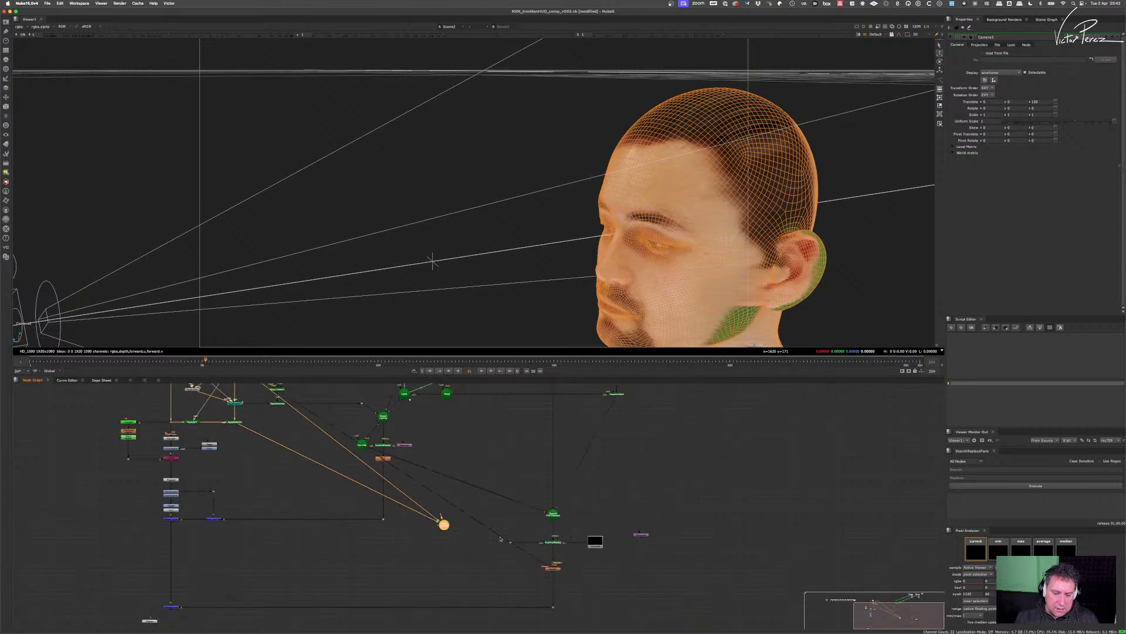
- Feed Camera3 to Scene1 Lighting and ScanlineRender1 through a Dot aligned with the render, and delete the redundant camera there
scroll(432, 551, "down", 5)
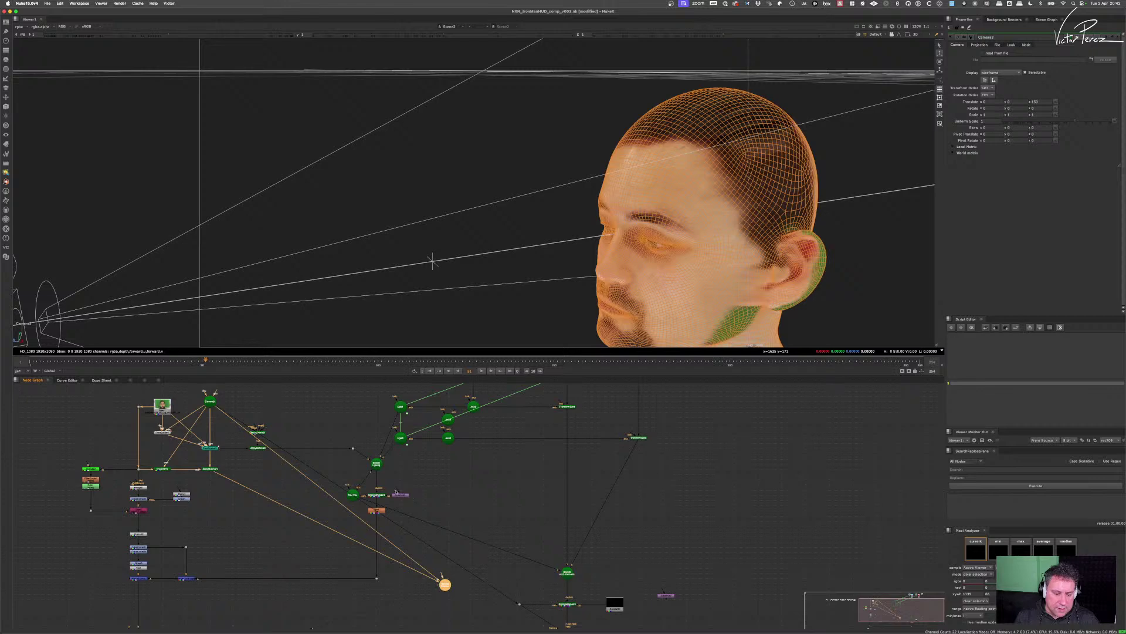
scroll(396, 491, "up", 4)
left_click_drag(424, 511, 242, 452)
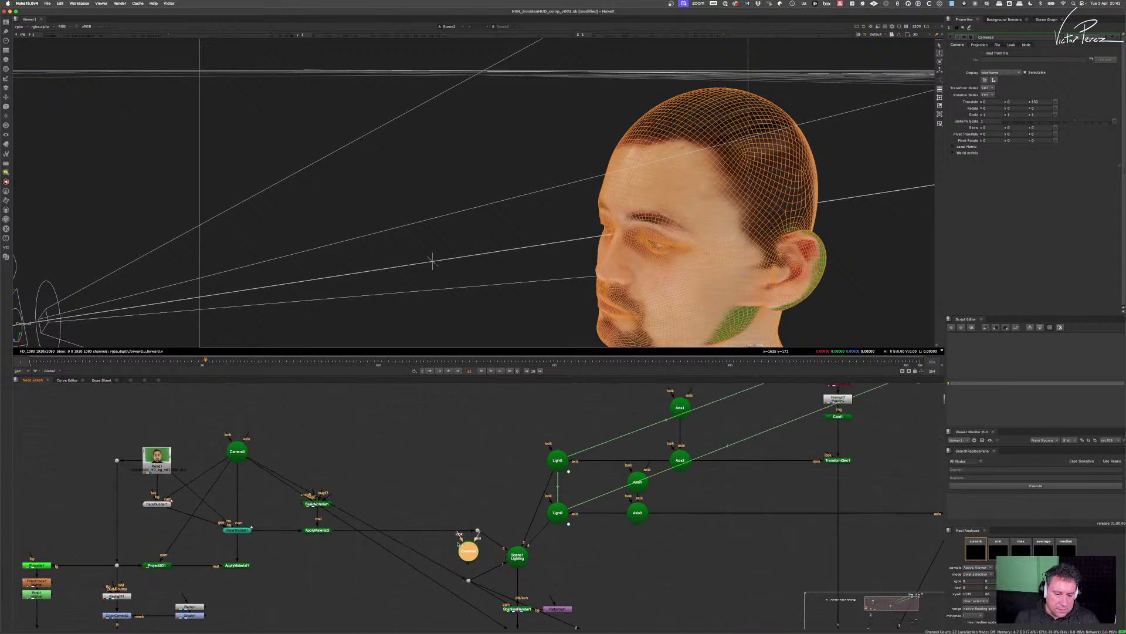
key("Delete")
scroll(446, 510, "up", 3)
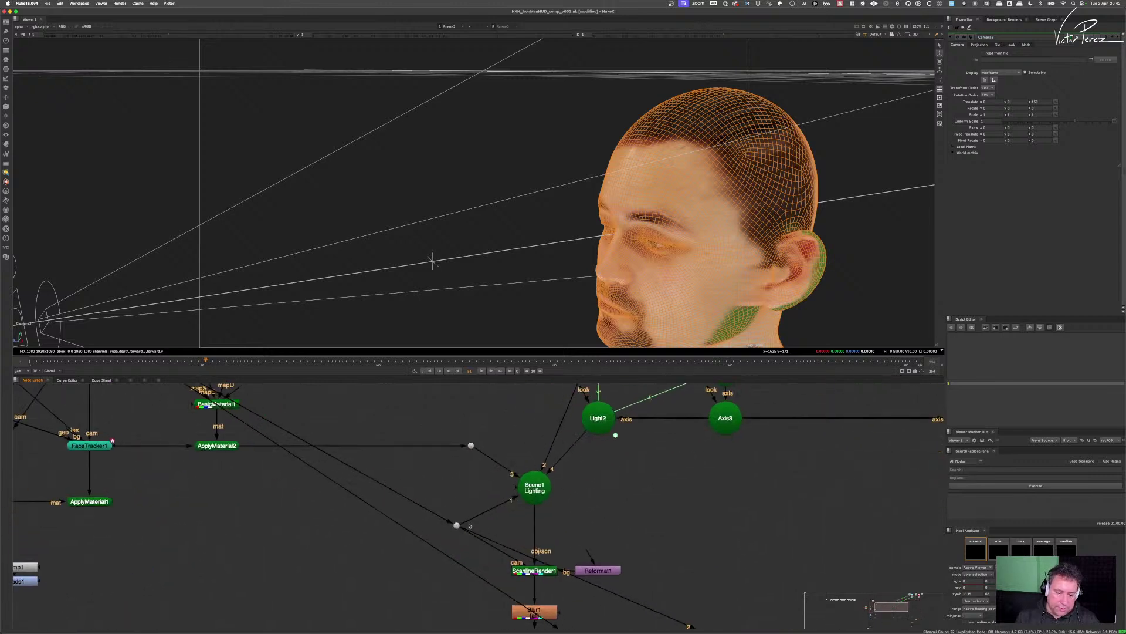
left_click_drag(467, 514, 472, 572)
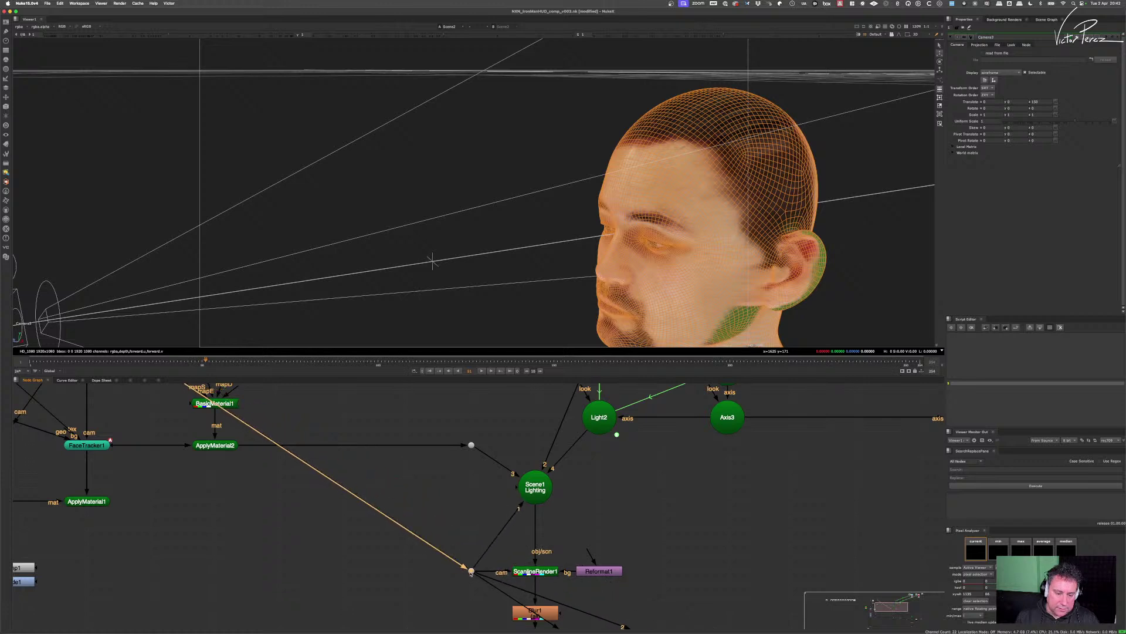
- Insert a Dot in the camera line to ScanlineRender2 and place it level with the existing Dot beside that render
scroll(471, 572, "down", 5)
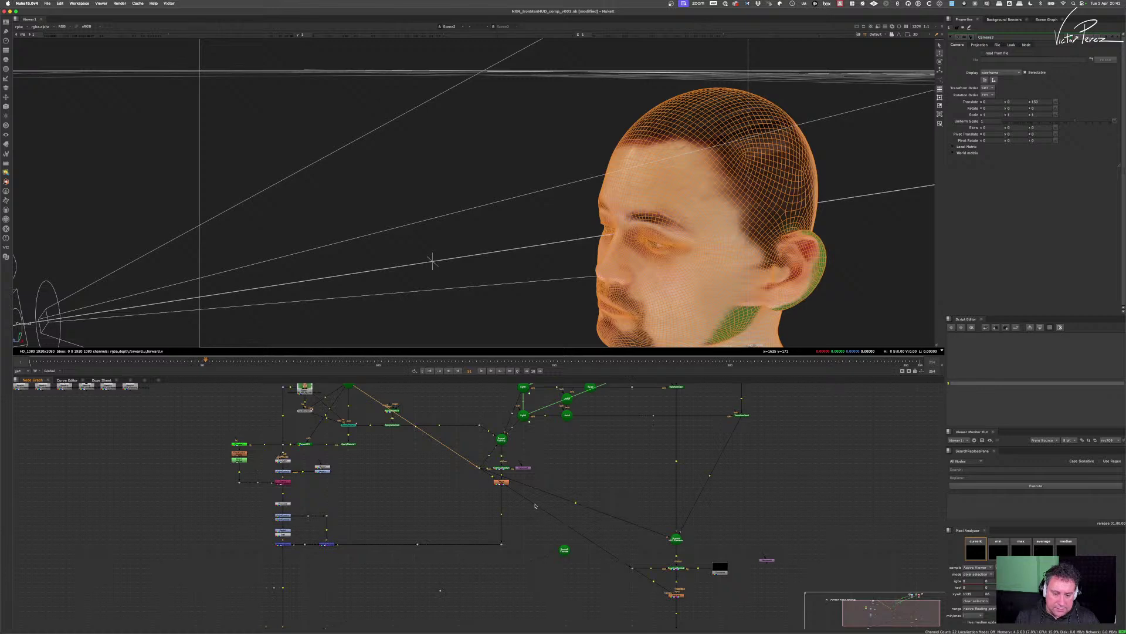
left_click_drag(494, 478, 480, 565)
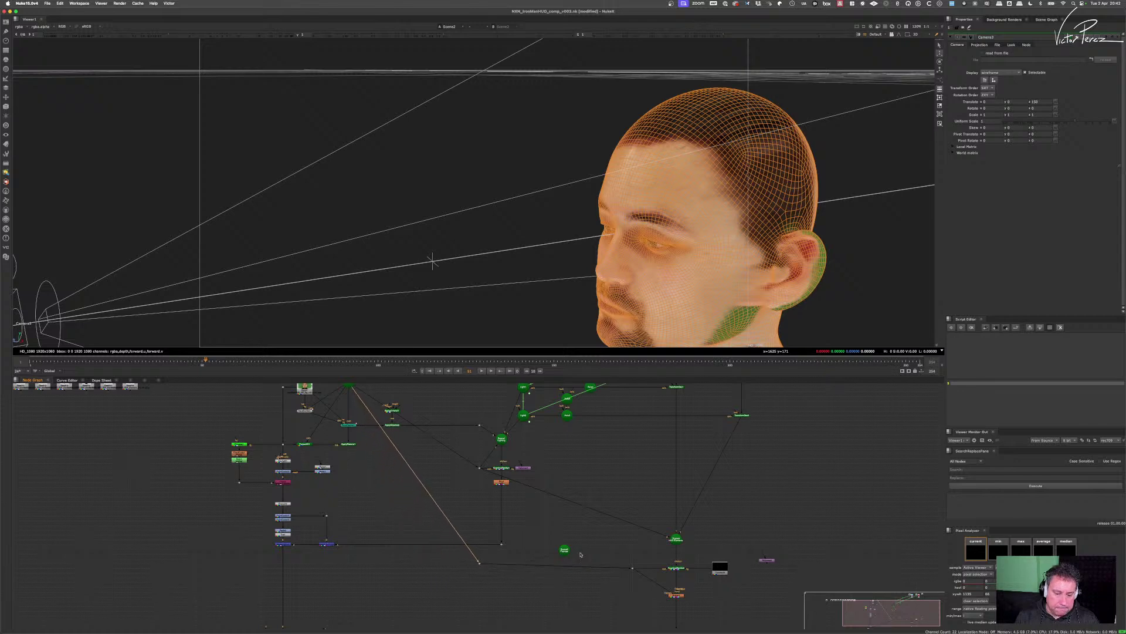
scroll(580, 554, "up", 5)
left_click_drag(606, 527, 685, 512)
left_click_drag(128, 506, 179, 509)
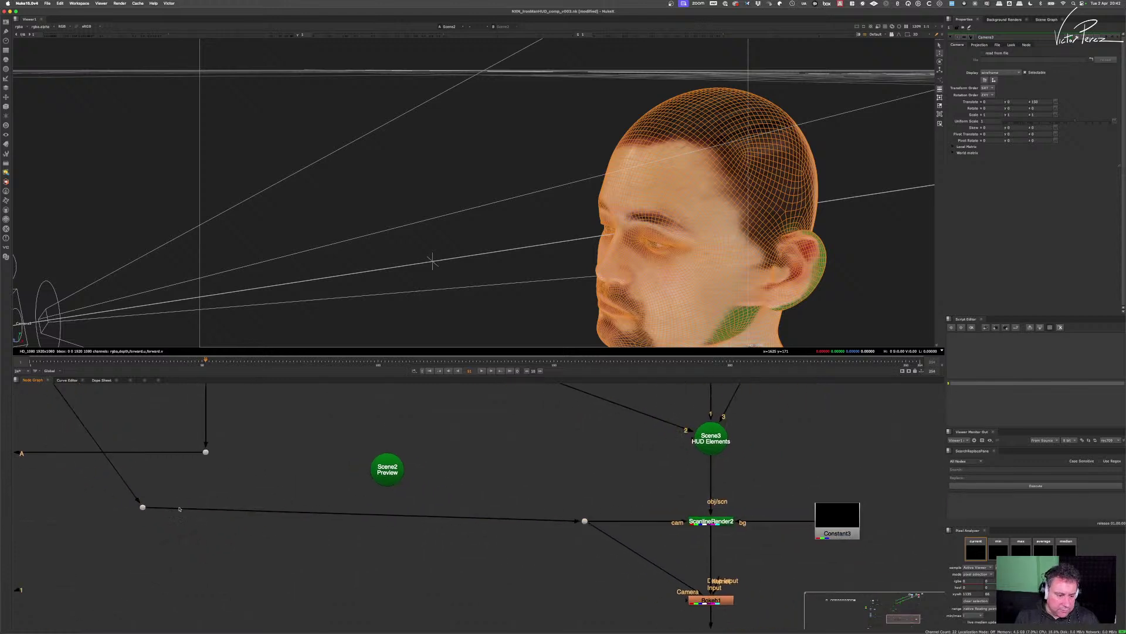
left_click(142, 508)
scroll(213, 523, "down", 5)
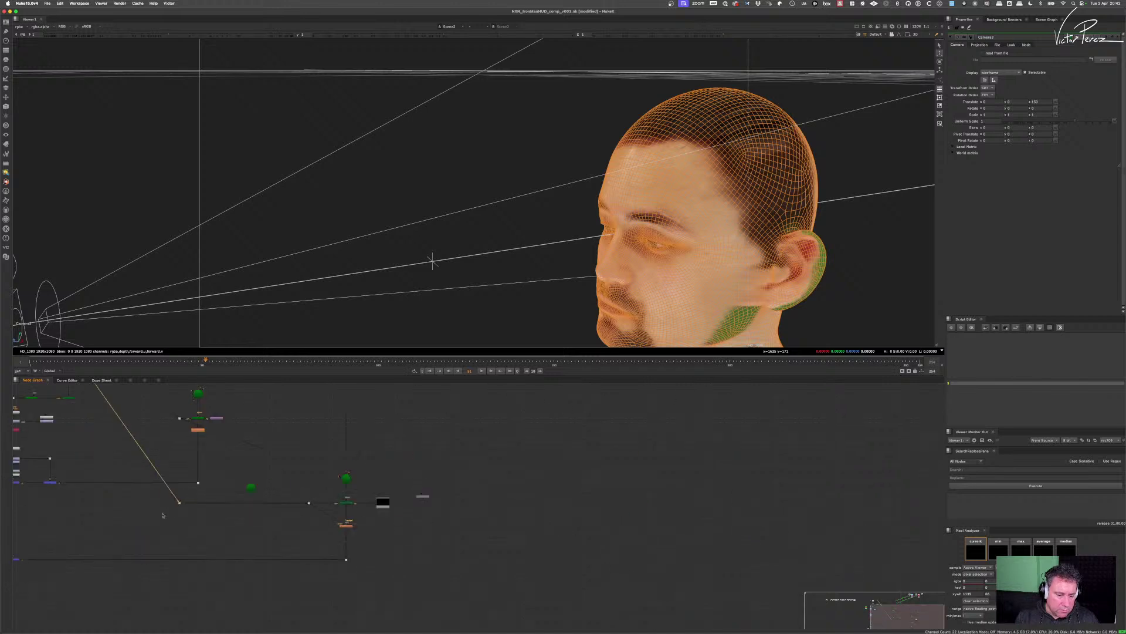
- Connect the lower camera Dot to the Dot beside ScanlineRender1 so the line between them runs vertically
scroll(213, 523, "up", 5)
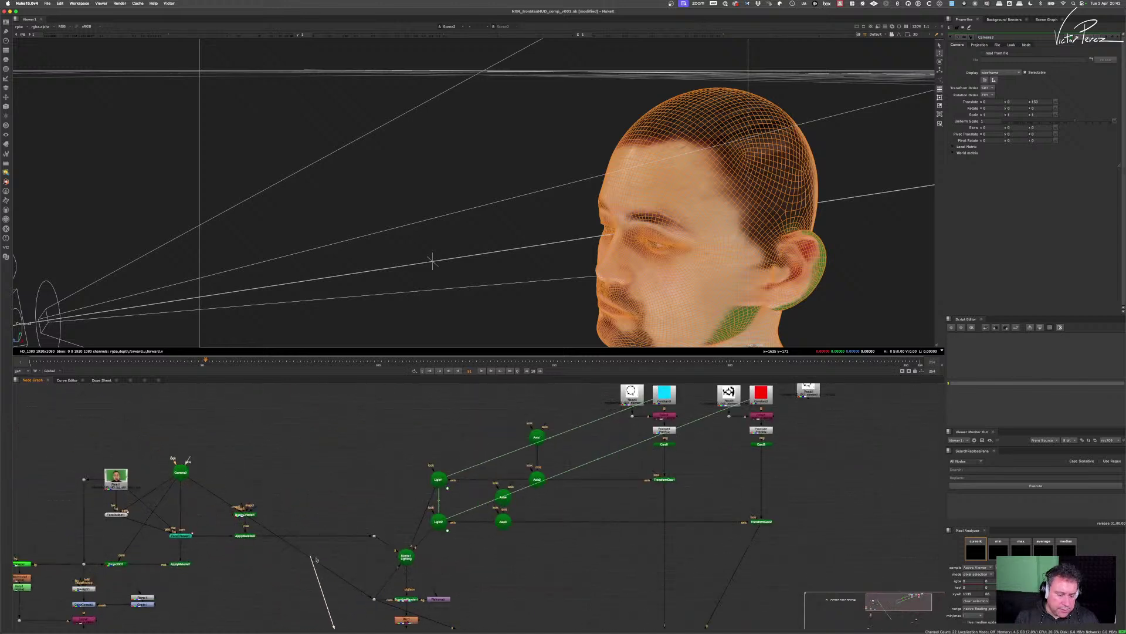
scroll(262, 516, "up", 2)
left_click_drag(262, 516, 303, 505)
scroll(398, 488, "down", 3)
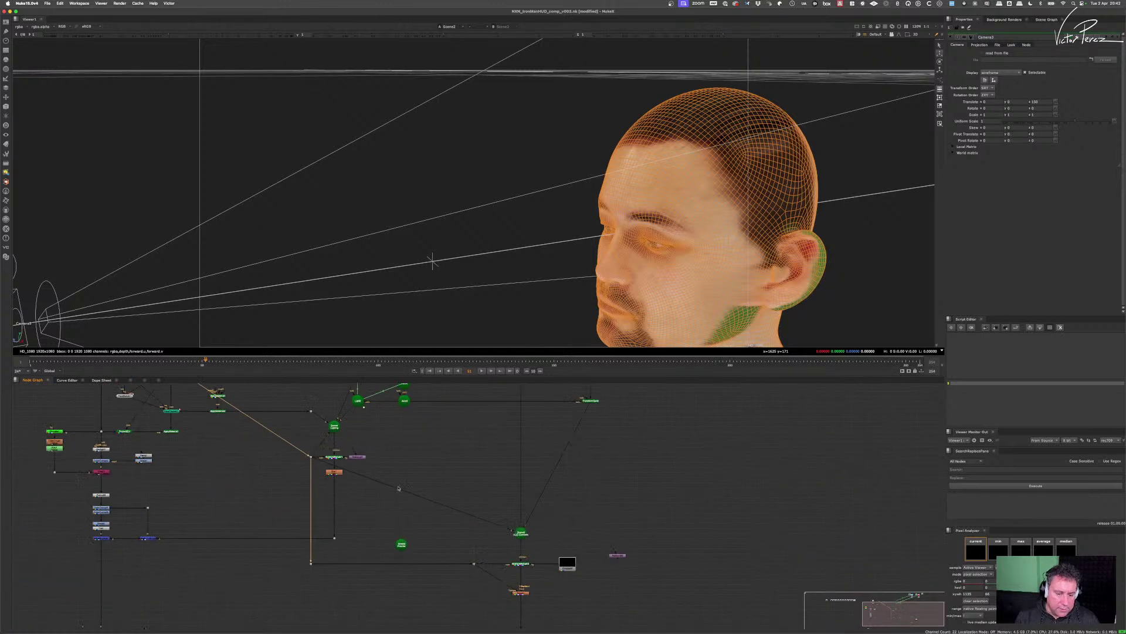
- Reconnect the camera input of Scene3 HUD Elements to the Dot beside ScanlineRender2
scroll(229, 451, "up", 3)
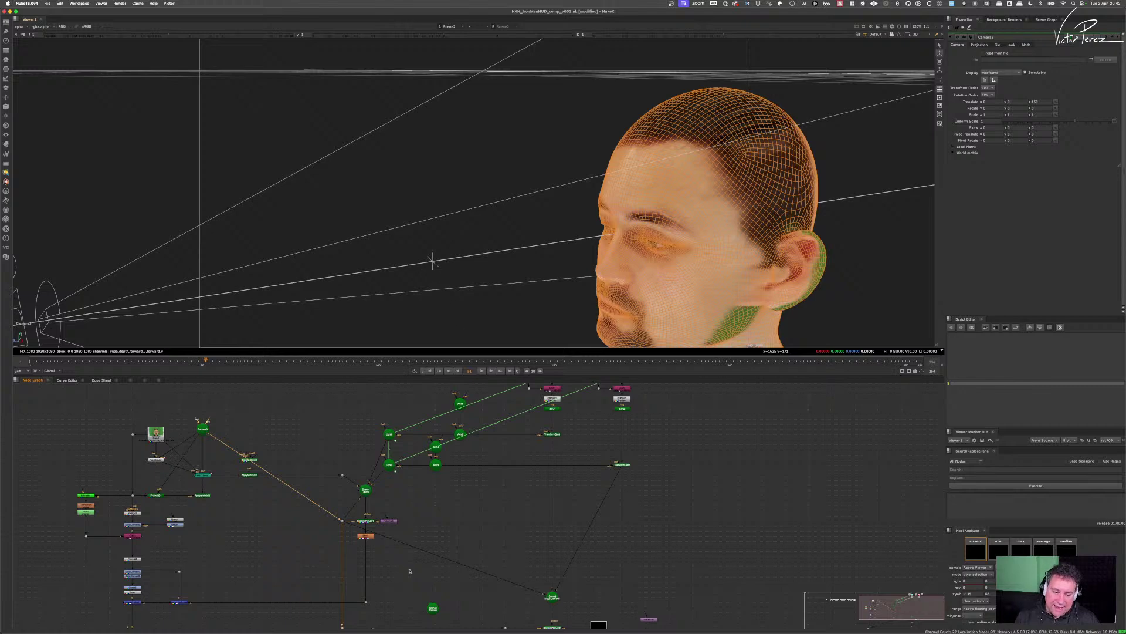
scroll(410, 571, "down", 3)
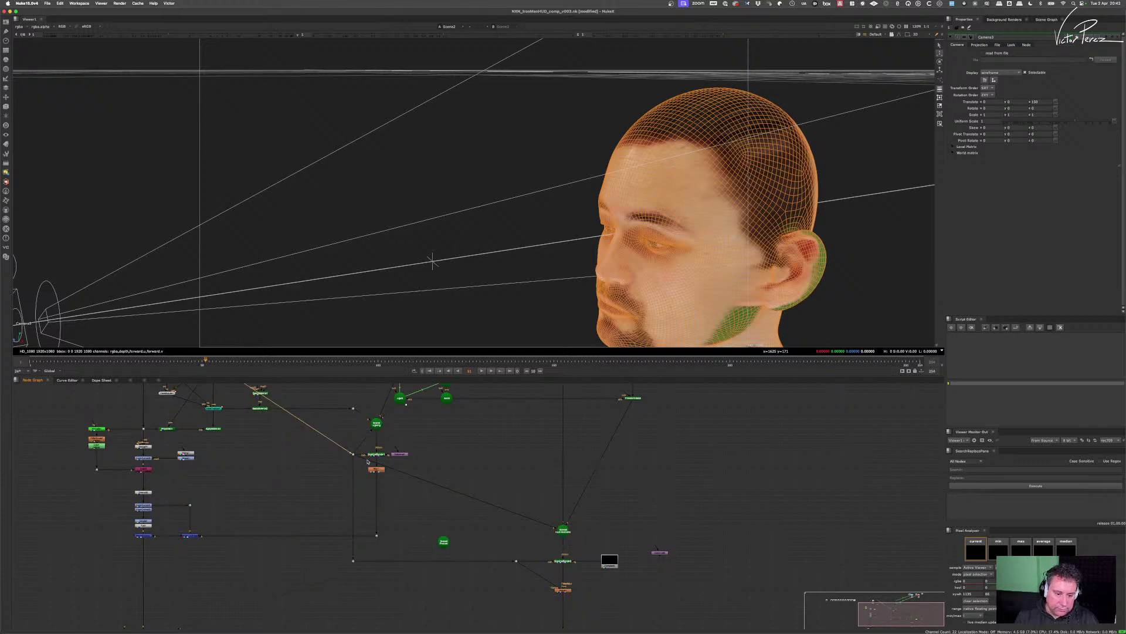
left_click_drag(368, 461, 517, 562)
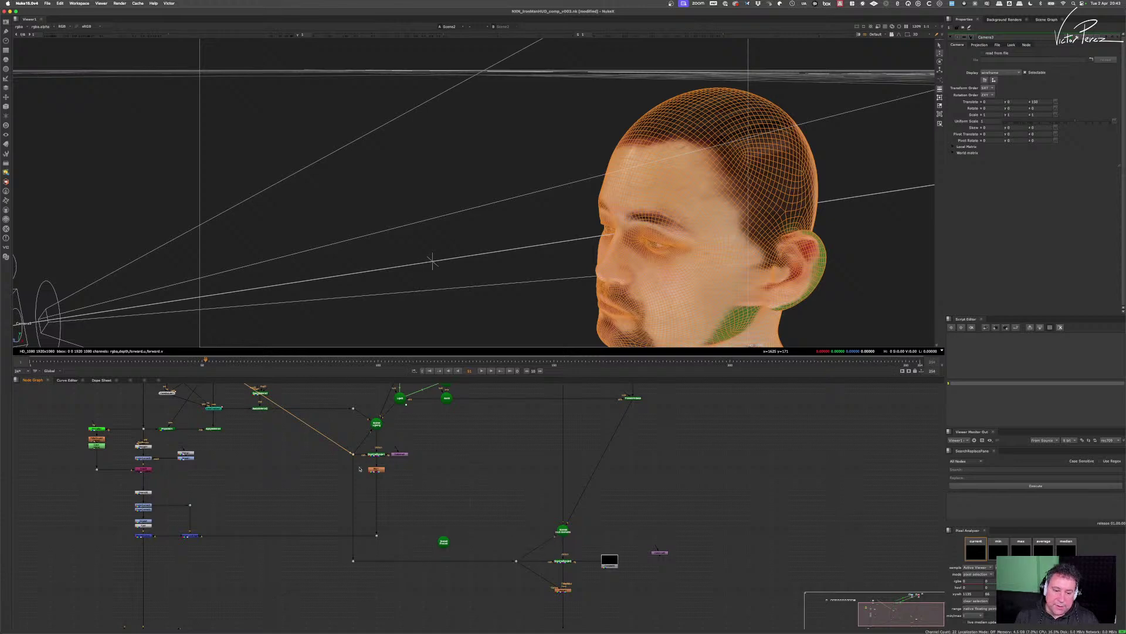
- Add two Dots to Camera3's output line, beside Camera3 and level with ScanlineRender1, to route it at right angles
scroll(327, 499, "up", 3)
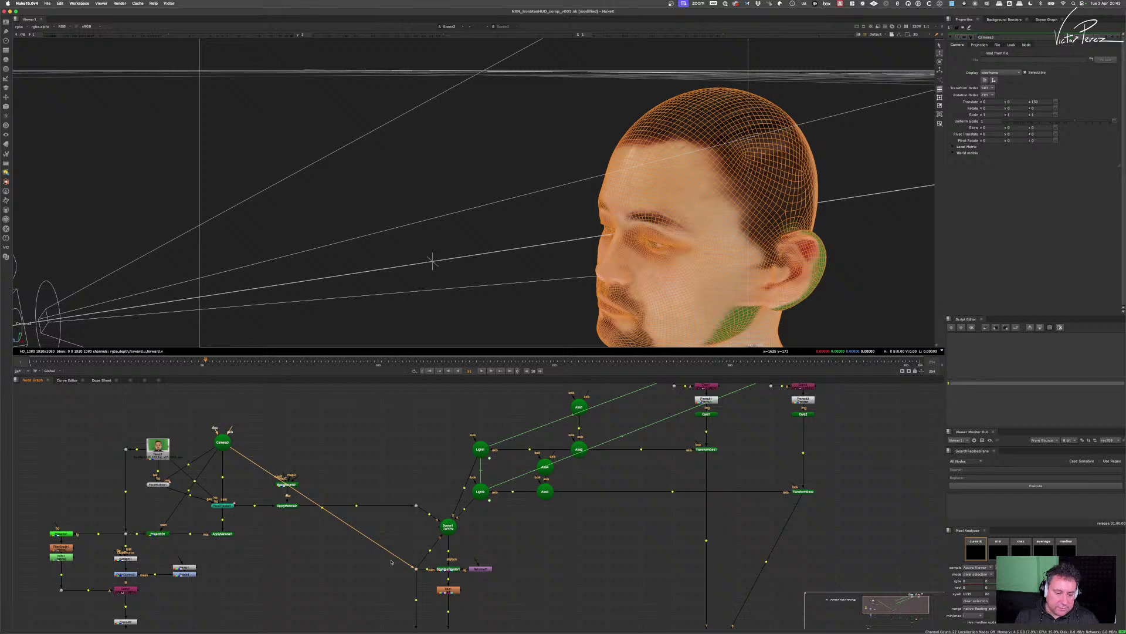
left_click_drag(324, 511, 254, 570)
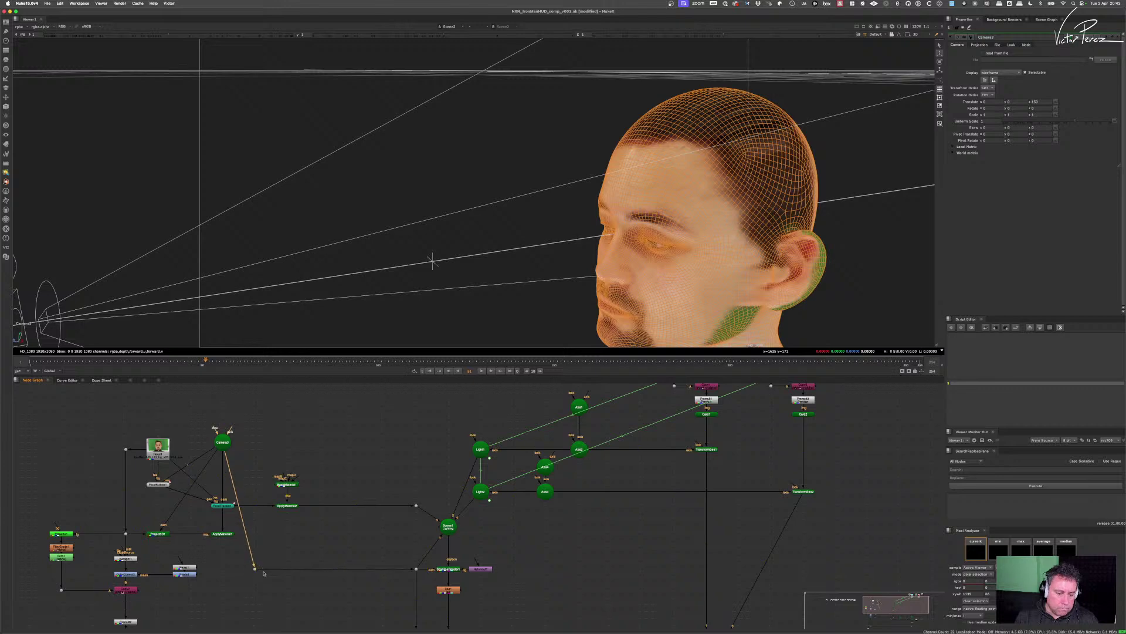
scroll(250, 574, "up", 5)
scroll(311, 536, "down", 6)
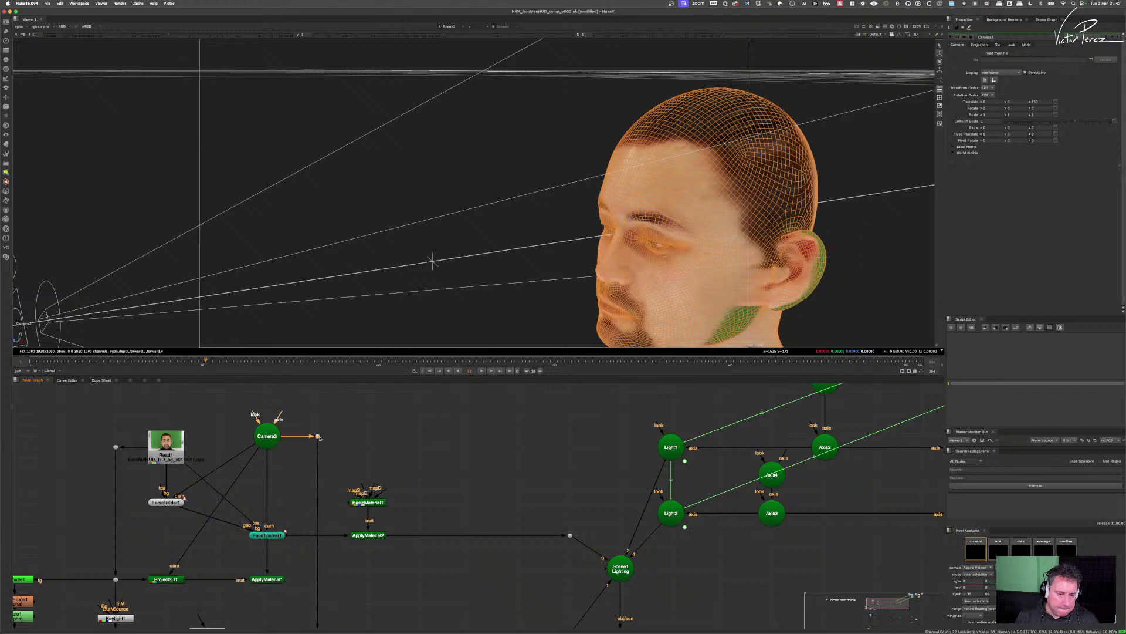
scroll(332, 487, "down", 5)
scroll(332, 487, "up", 6)
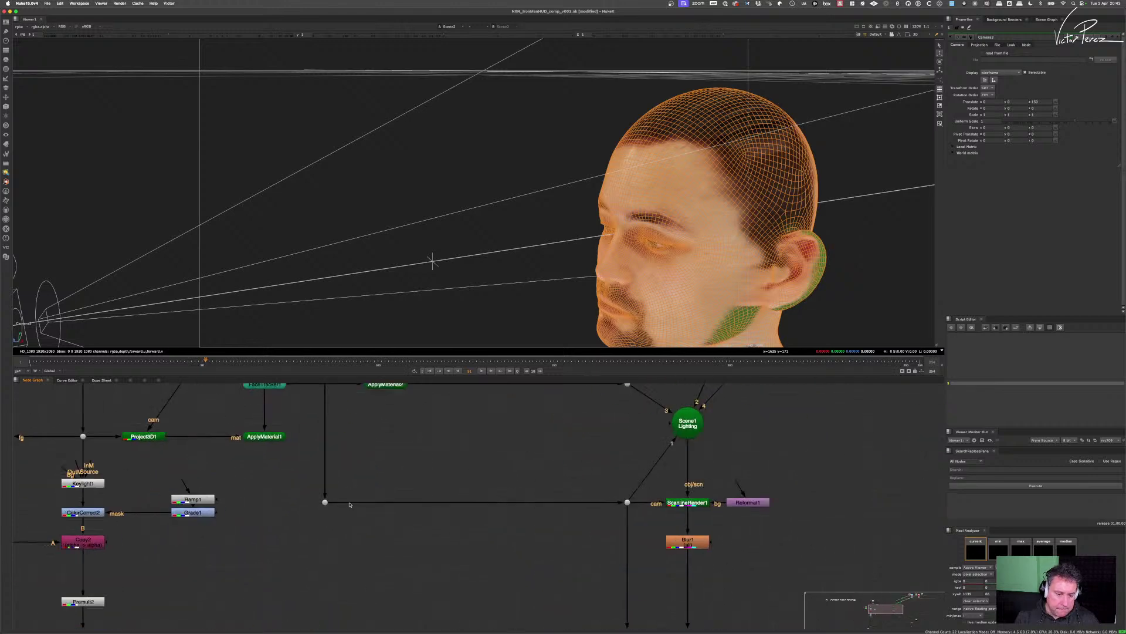
- Increase Camera3's focal distance to bring the focus point close to the face, checking it from the side in the 3D view
left_click(268, 435)
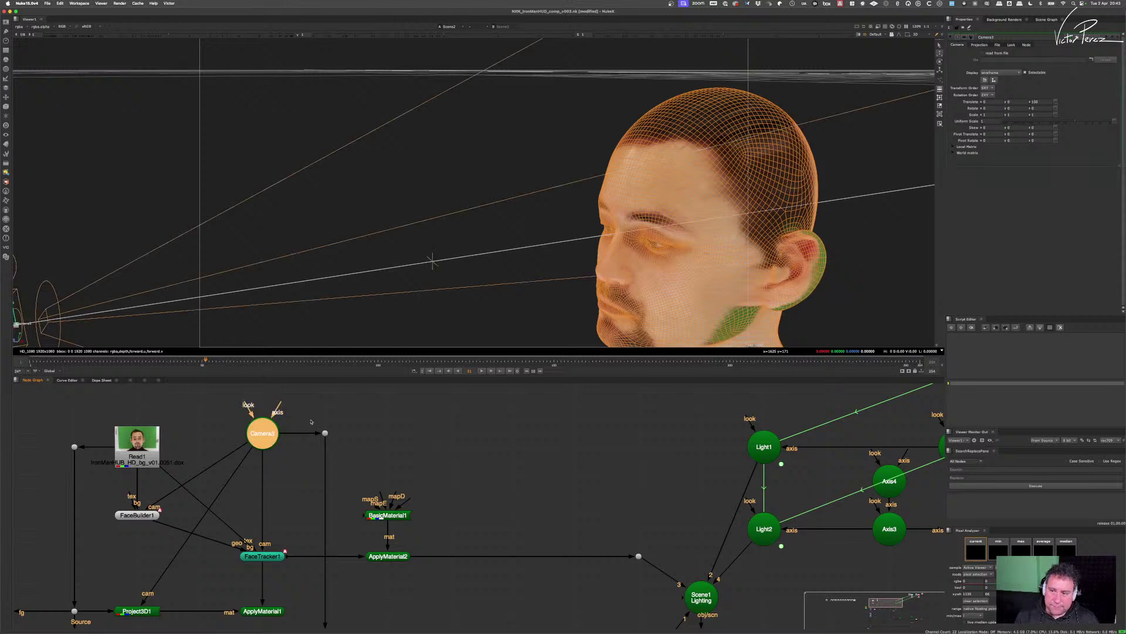
left_click(983, 45)
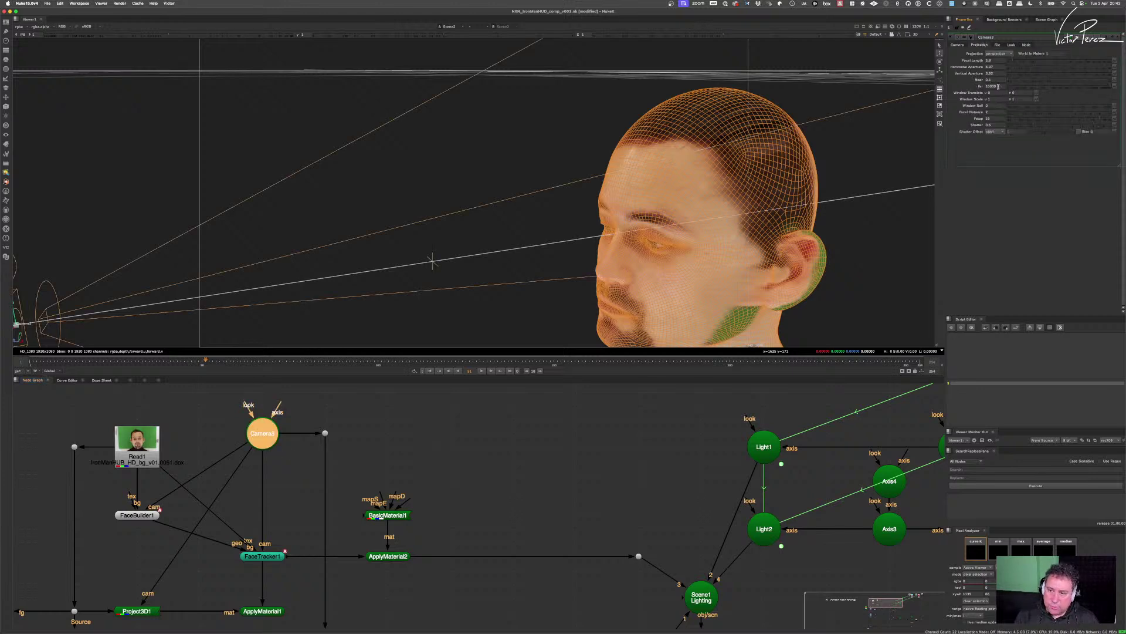
left_click(991, 111)
key("Up")
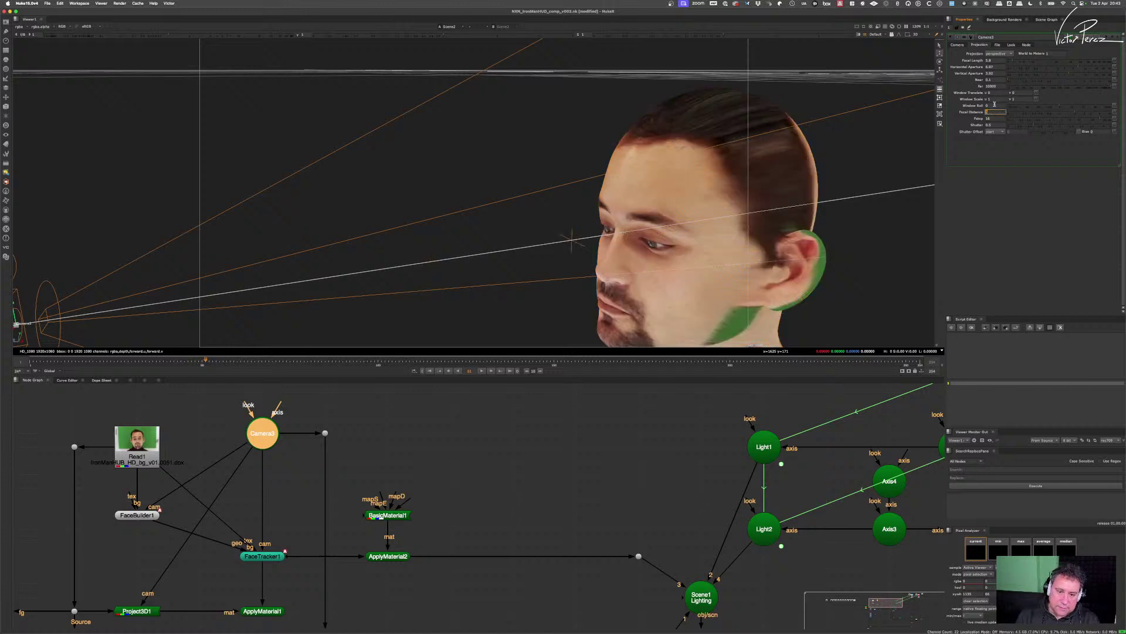
key("Up")
left_click_drag(653, 284, 781, 207)
left_click(994, 112)
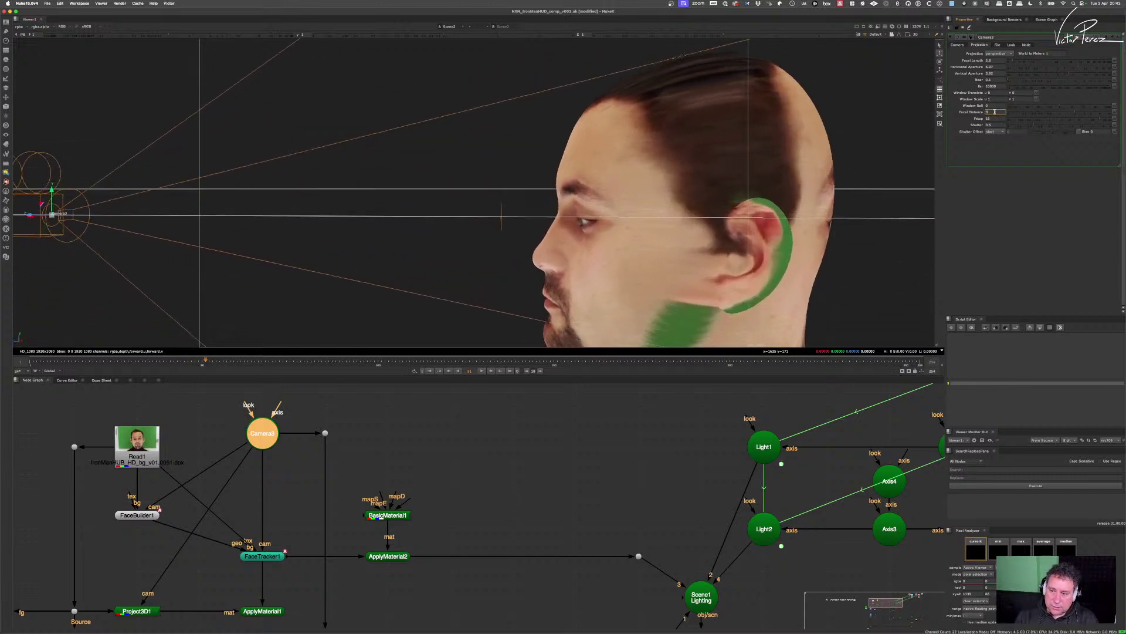
key("Up")
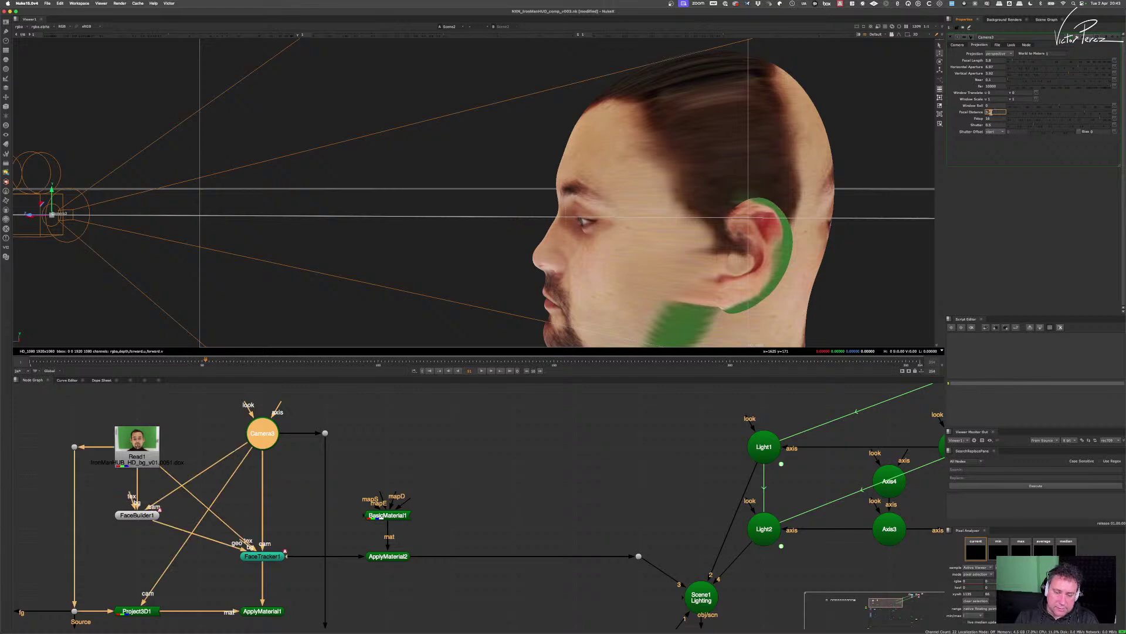
mouse_move(559, 246)
left_mouse_down()
mouse_move(646, 288)
mouse_move(649, 307)
mouse_move(574, 261)
left_mouse_up()
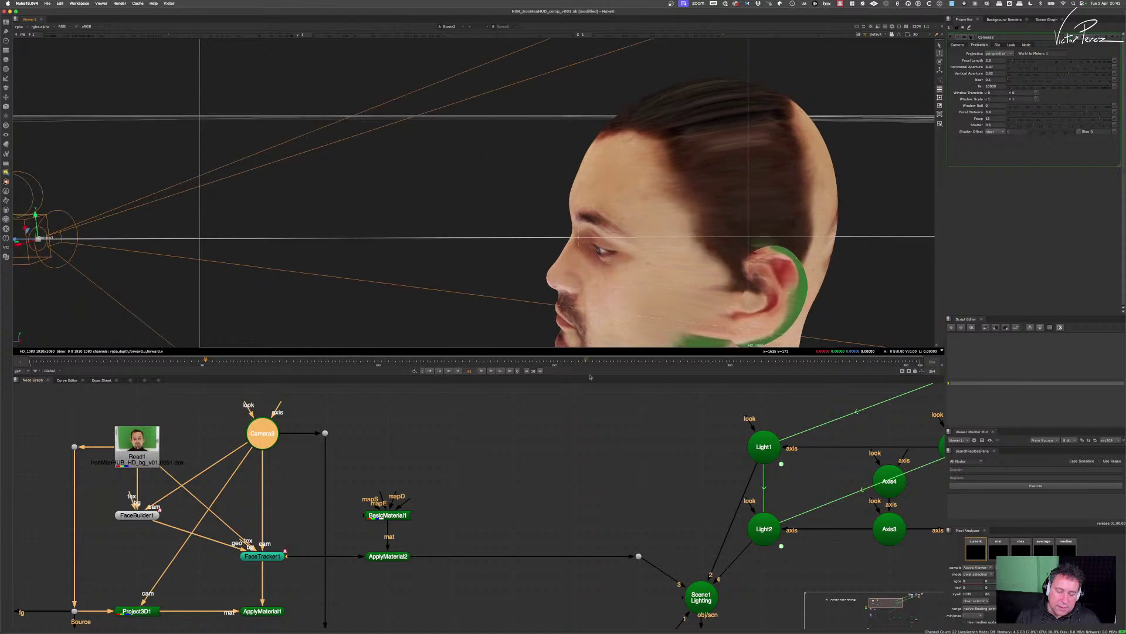
- Open the Bokeh1 node's properties and show its main Bokeh settings
scroll(599, 547, "down", 8)
scroll(599, 547, "up", 10)
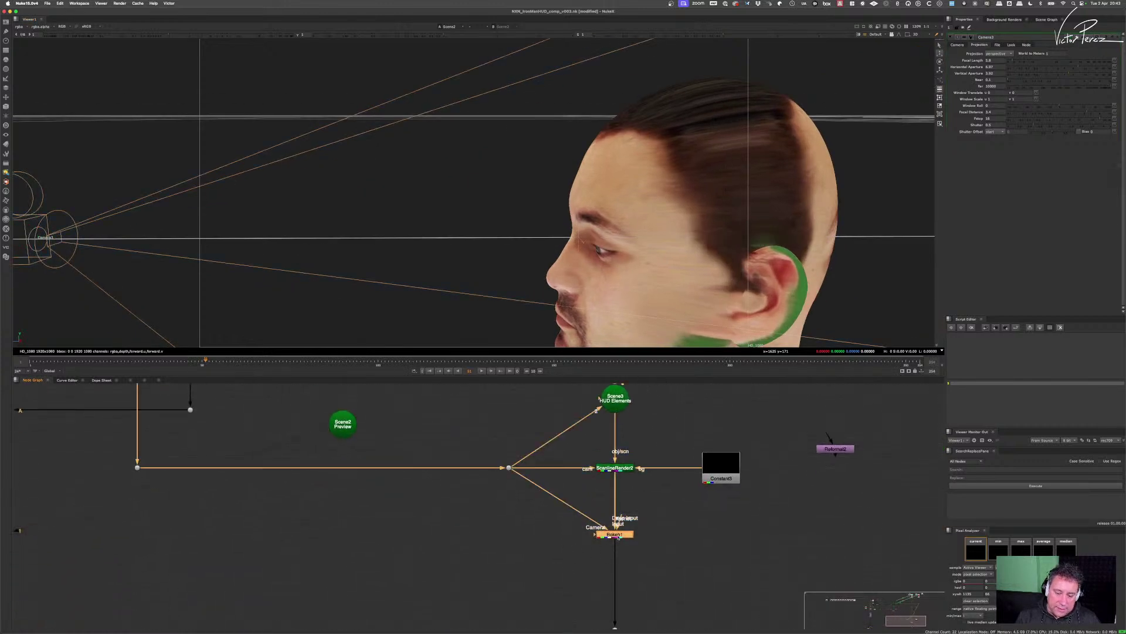
double_click(614, 534)
mouse_move(635, 533)
left_mouse_down()
mouse_move(682, 530)
mouse_move(627, 529)
left_mouse_up()
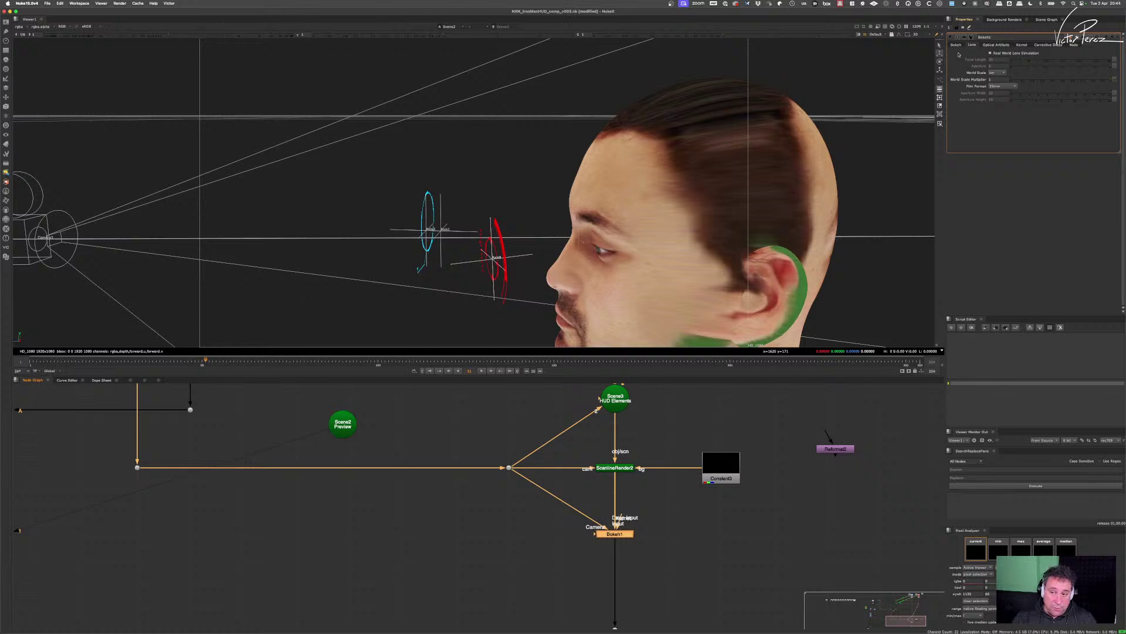
left_click(956, 46)
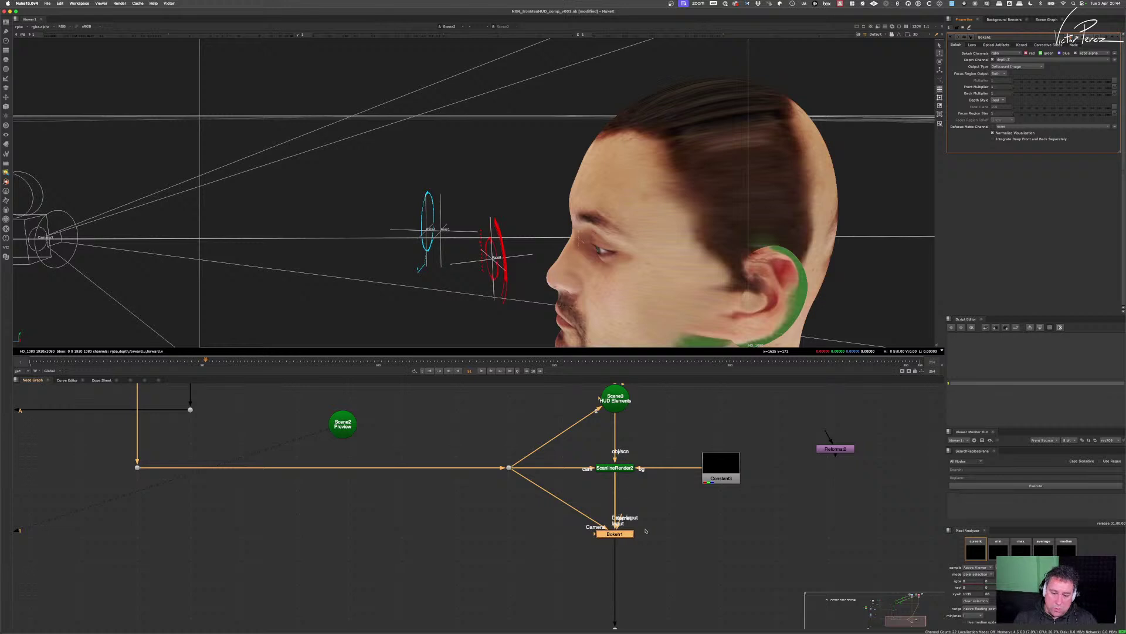
- Show Bokeh1's output as a 2D image and examine the defocus on the HUD graphics
key("1")
key("Tab")
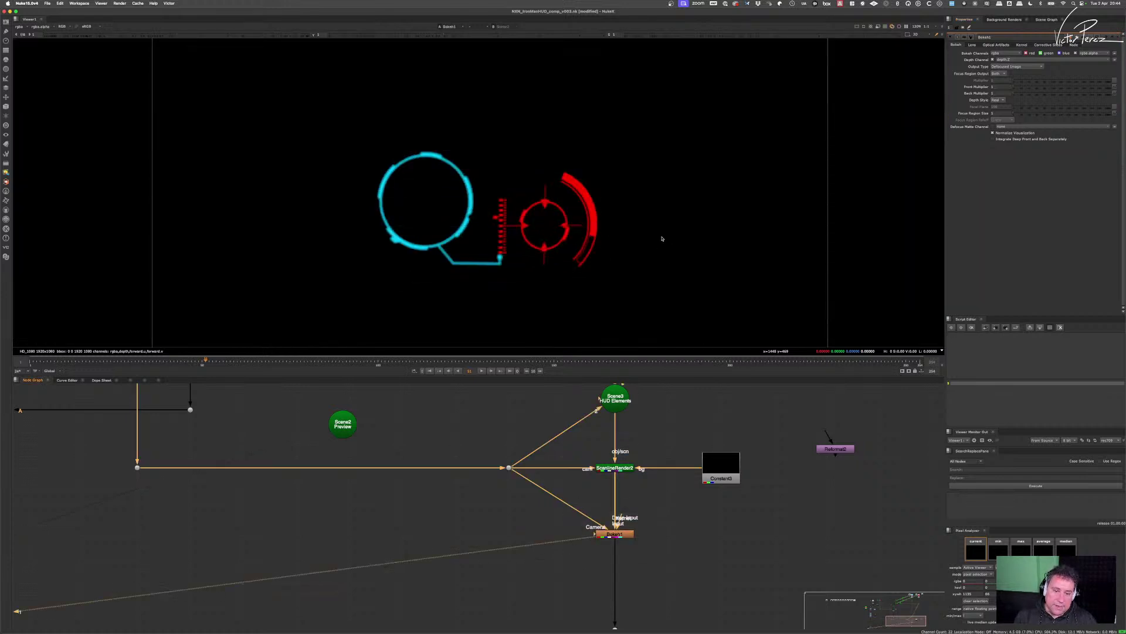
scroll(613, 229, "down", 3)
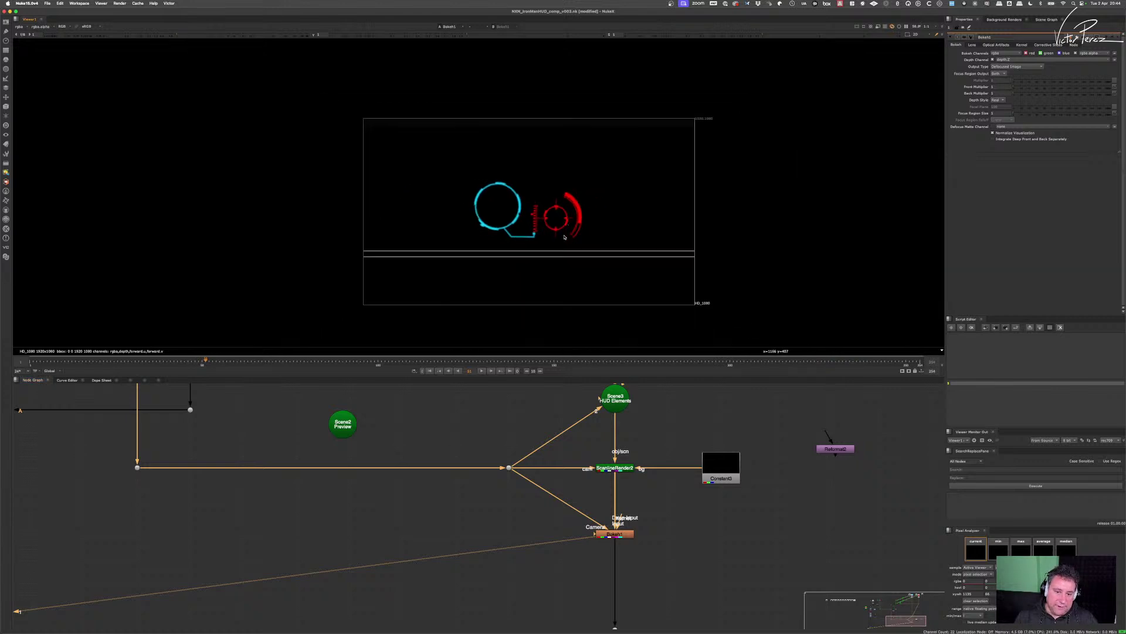
scroll(567, 261, "up", 5)
scroll(601, 240, "down", 3)
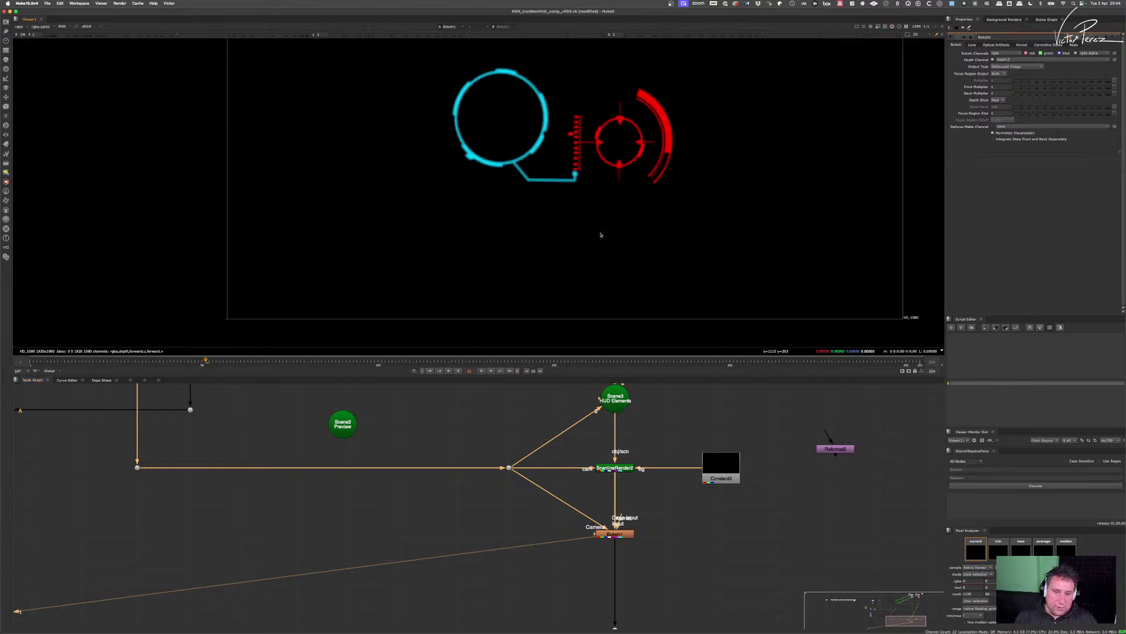
scroll(606, 206, "up", 1)
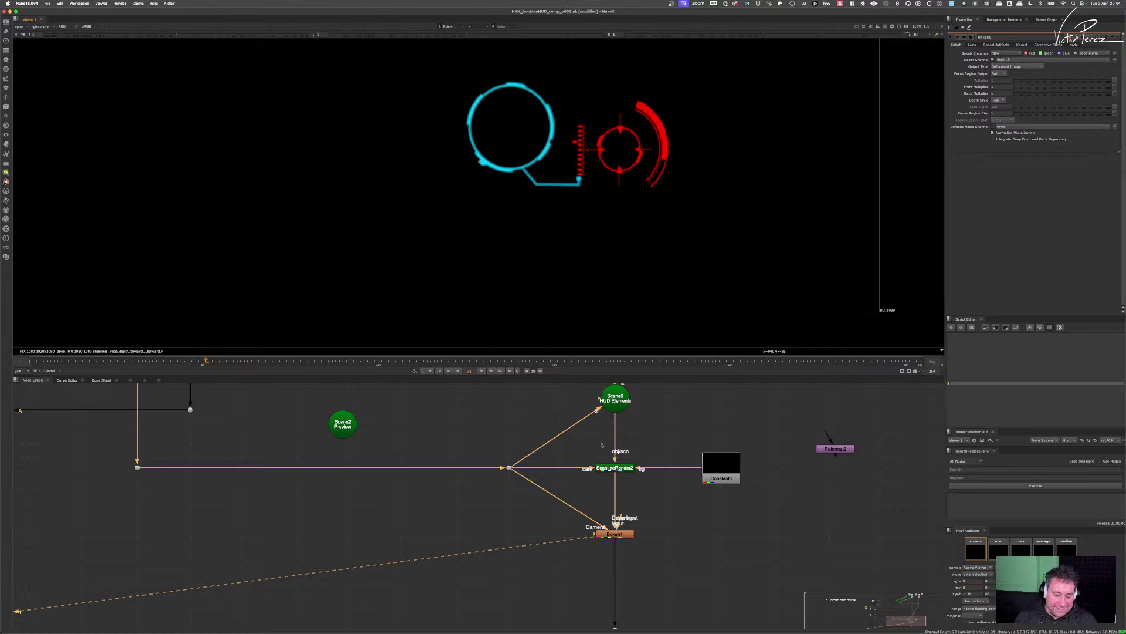
- Show the final Merge2 output in the viewer to check the face and HUD composite together
scroll(338, 503, "down", 4)
left_click_drag(338, 502, 435, 502)
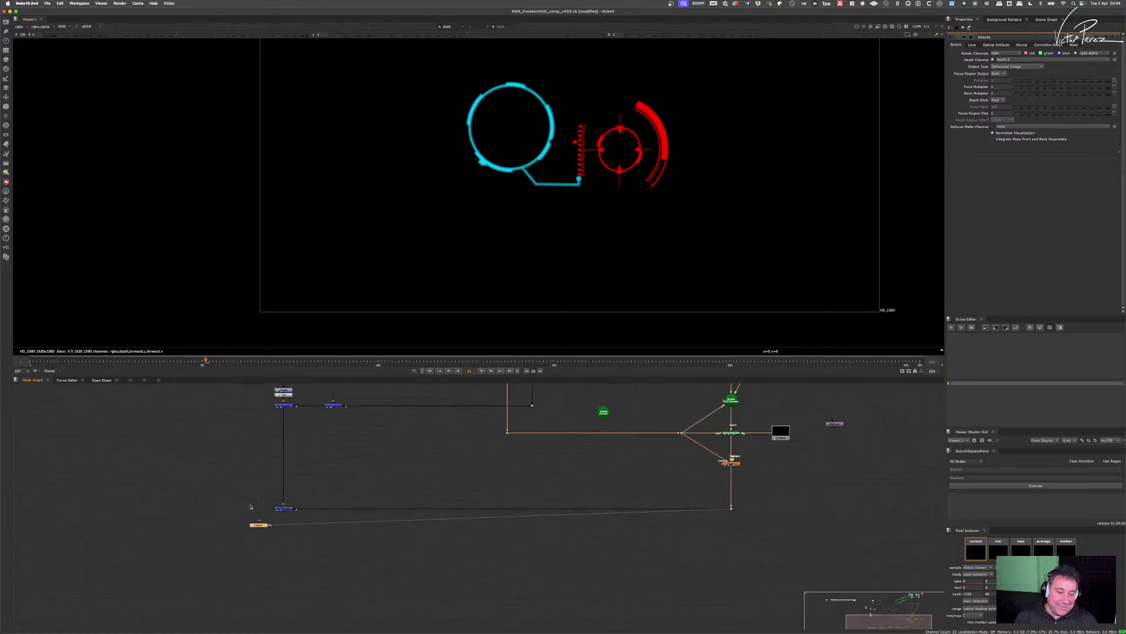
left_click_drag(231, 482, 311, 521)
key("1")
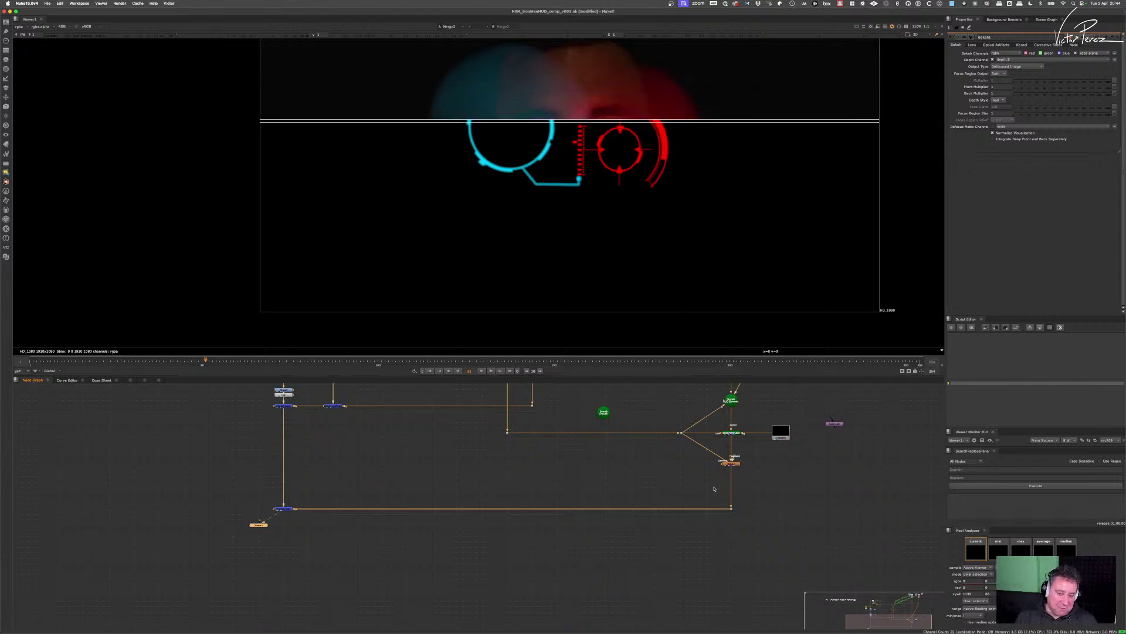
scroll(463, 502, "up", 3)
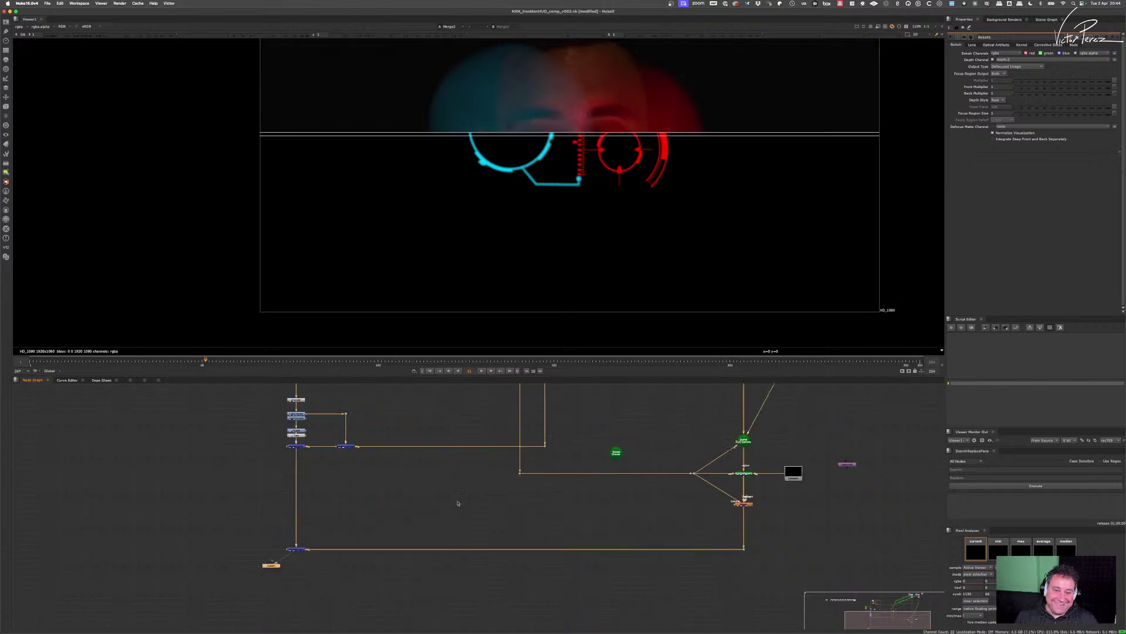
scroll(458, 503, "up", 2)
- Clear all of the program's caches
left_click(138, 3)
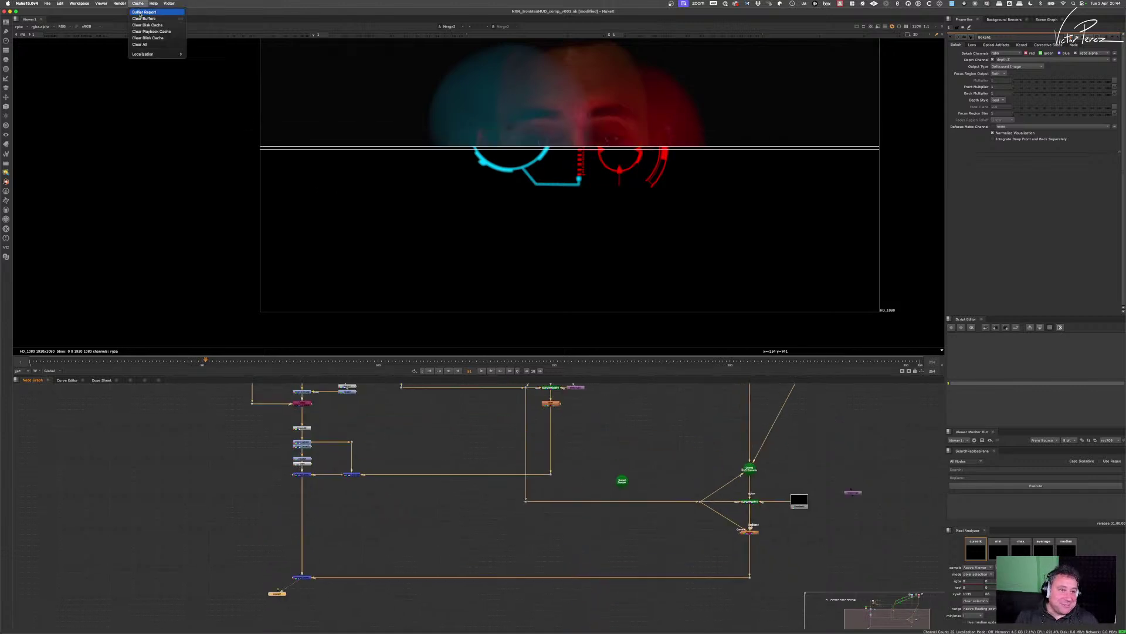
left_click(144, 44)
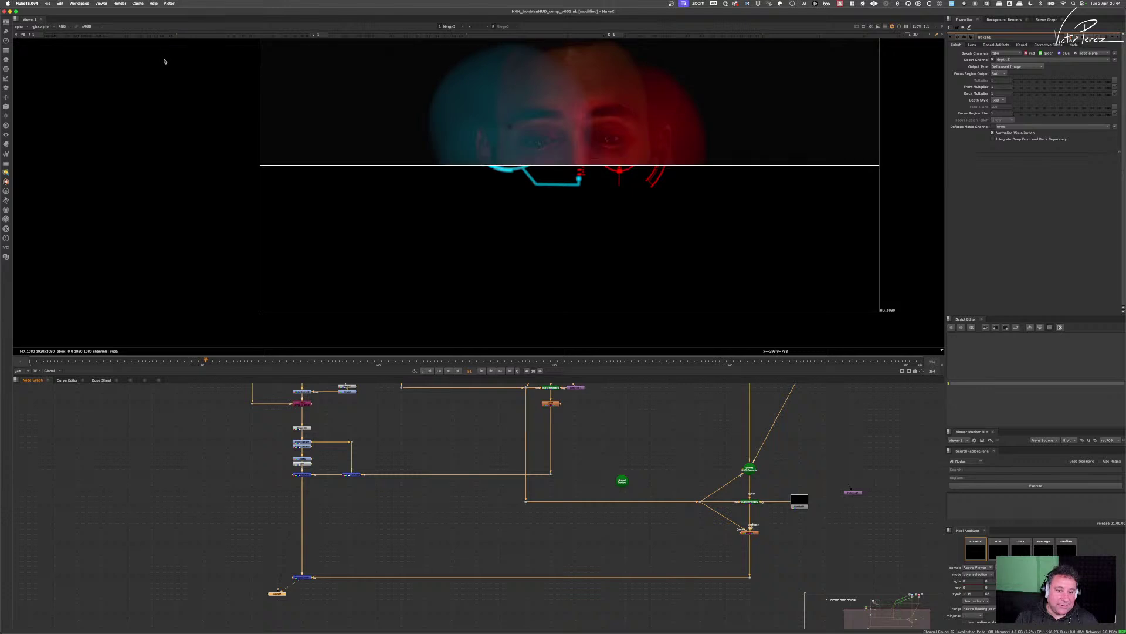
left_click(139, 4)
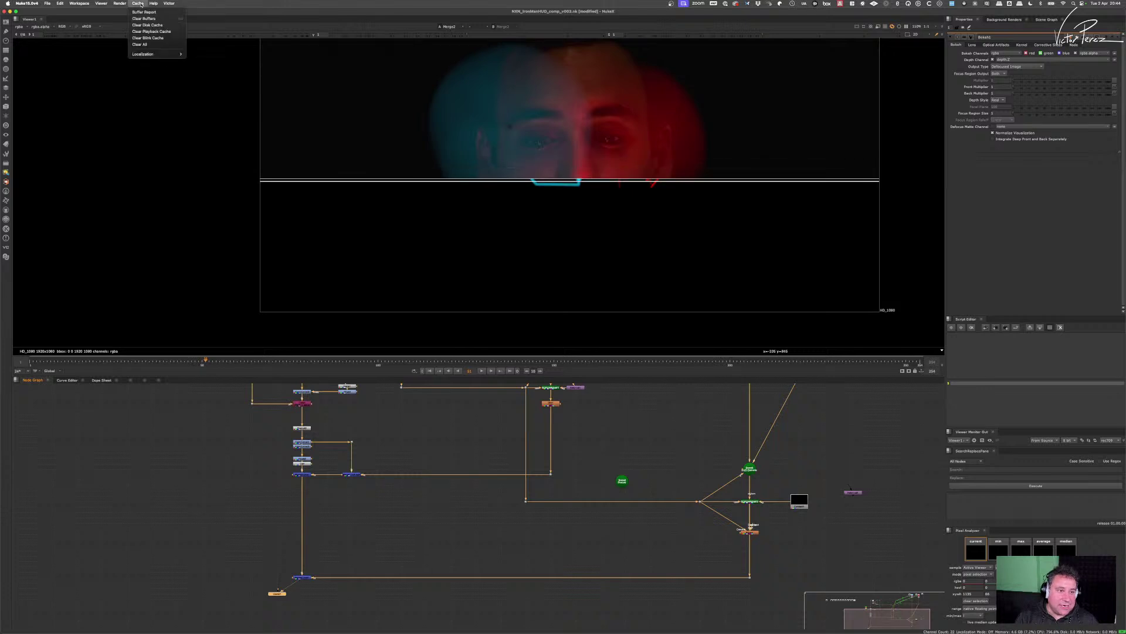
left_click(141, 4)
- View Bokeh1's output and then ScanlineRender2's output to compare the HUD with and without defocus
scroll(770, 529, "up", 4)
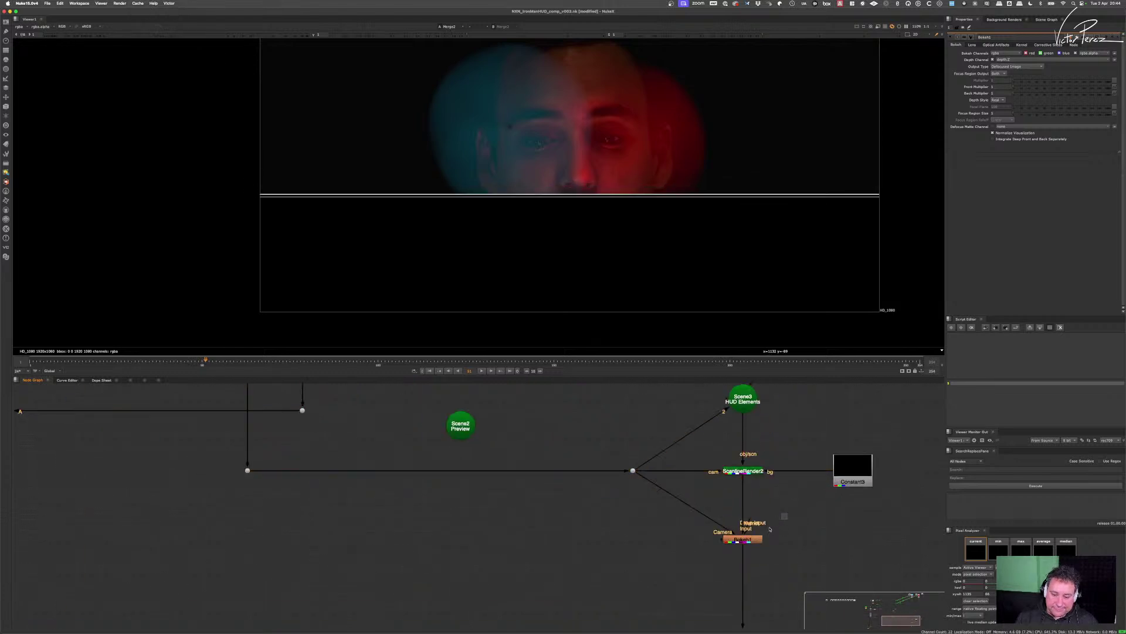
key("1")
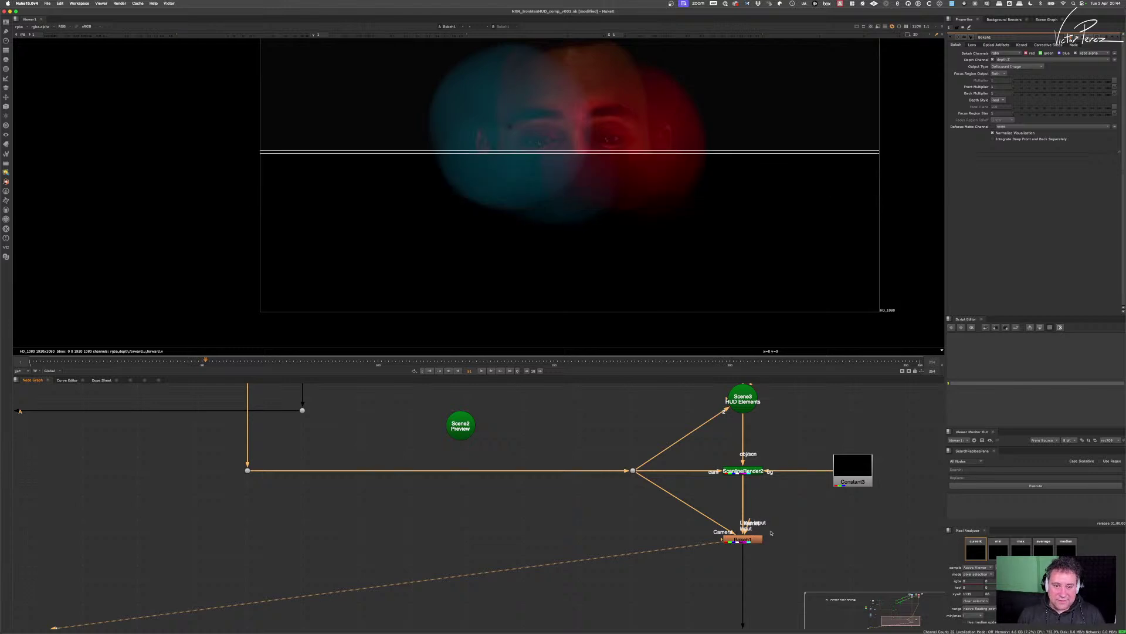
scroll(741, 478, "up", 2)
left_click(744, 467)
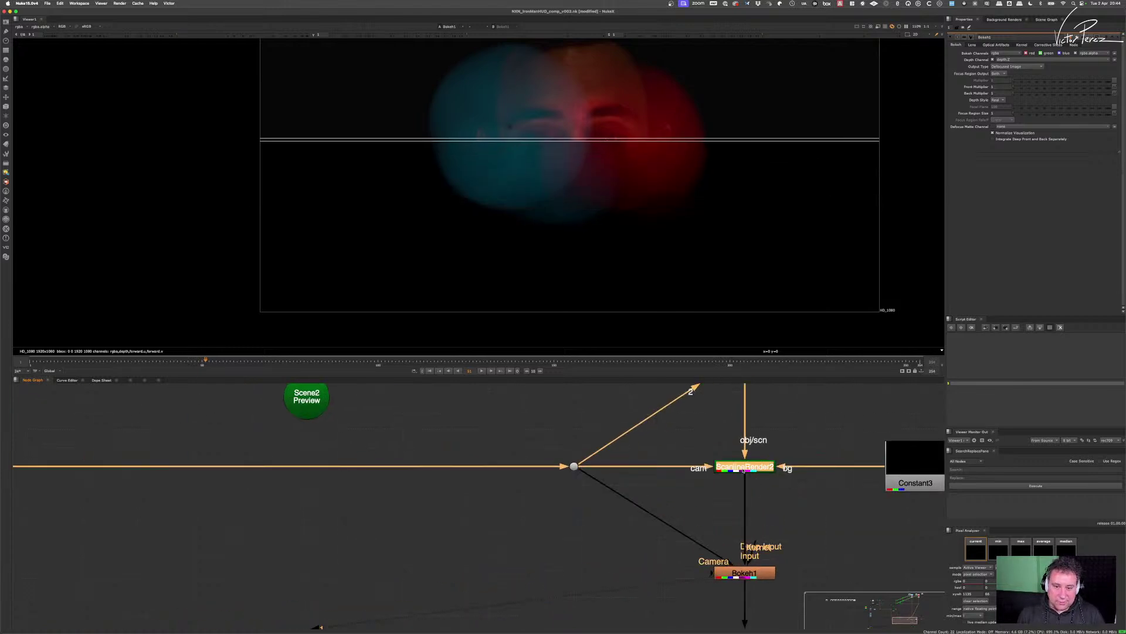
key("1")
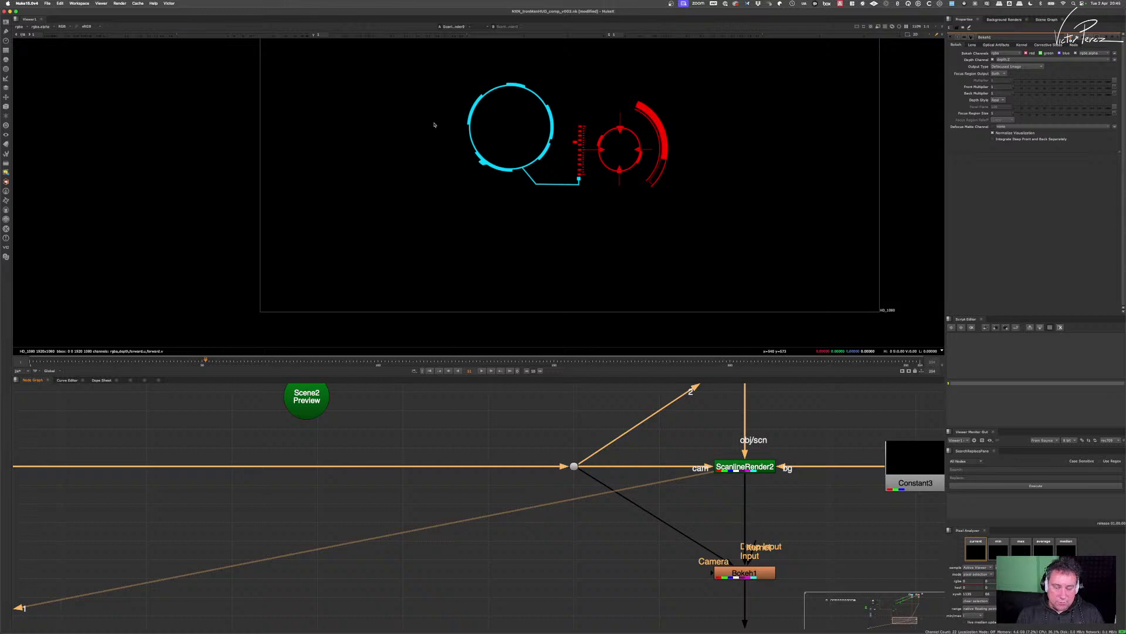
- Return the viewer to Bokeh1, set its focus region size to 0 and inspect the HUD edges closely
left_click_drag(727, 613, 687, 566)
left_click(704, 526)
key("1")
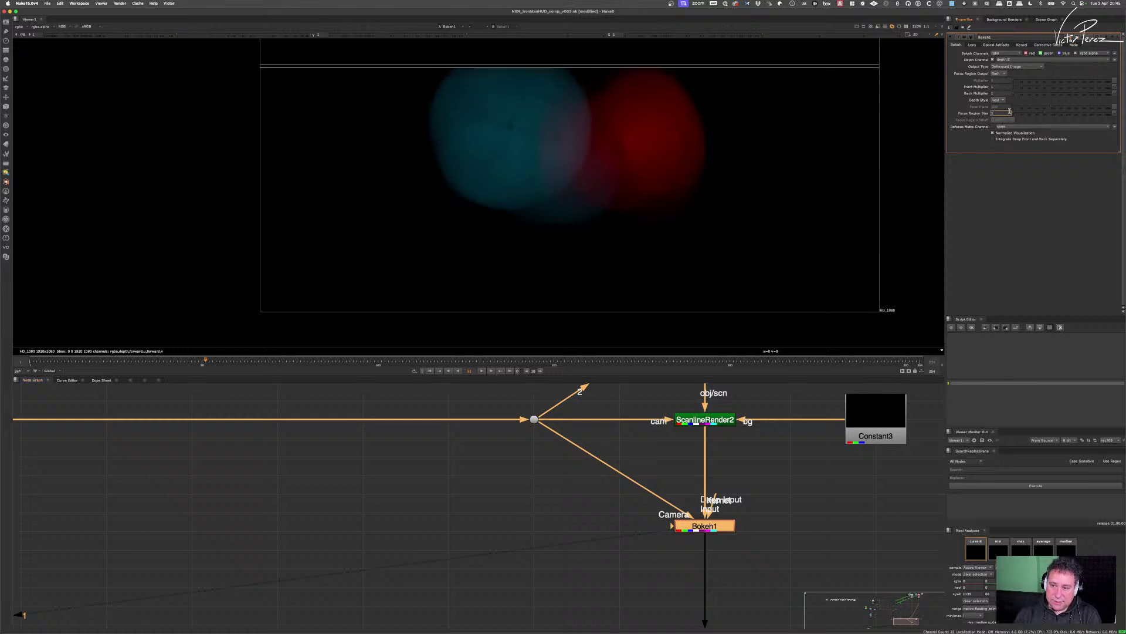
type("0")
key("Return")
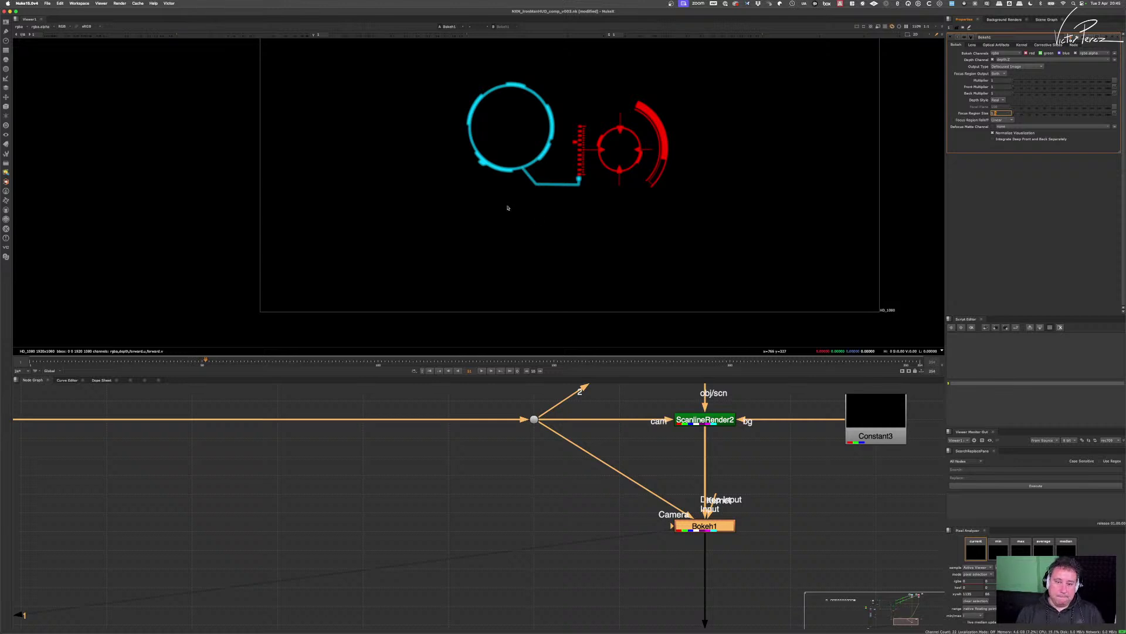
scroll(516, 194, "up", 5)
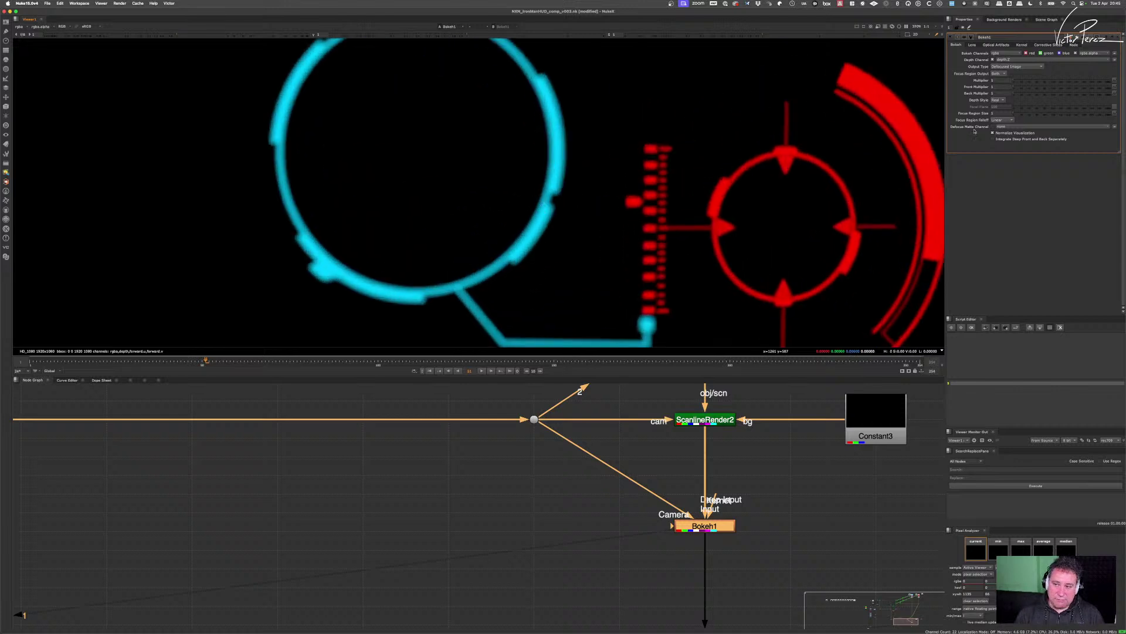
scroll(731, 194, "down", 3)
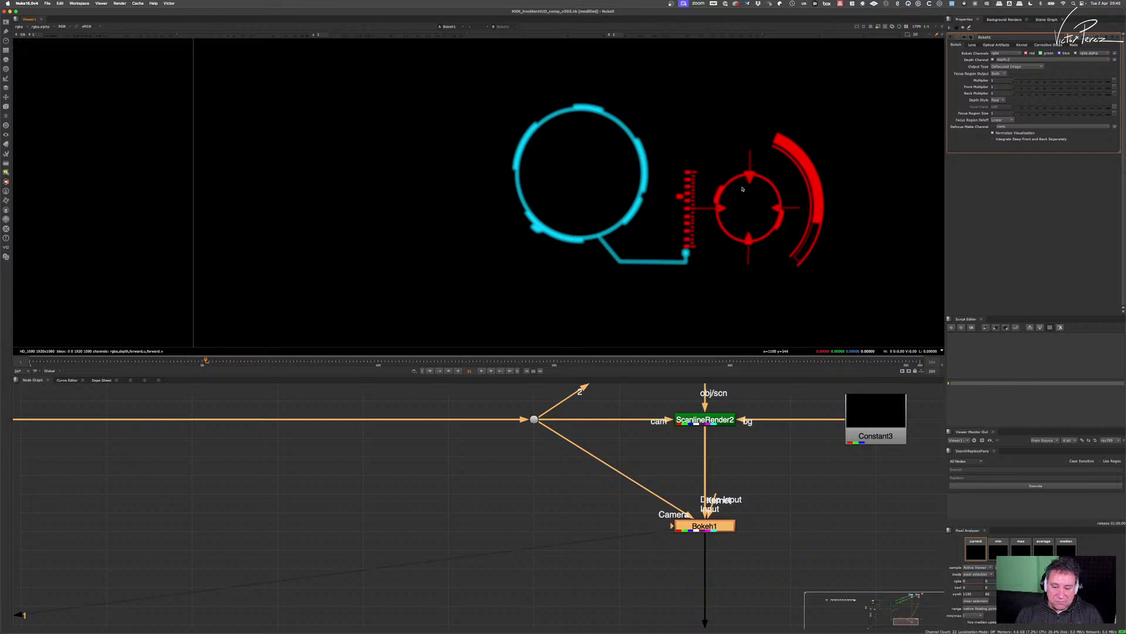
- Display the Merge2 composite again and examine the defocused HUD over the whole face
scroll(742, 521, "down", 5)
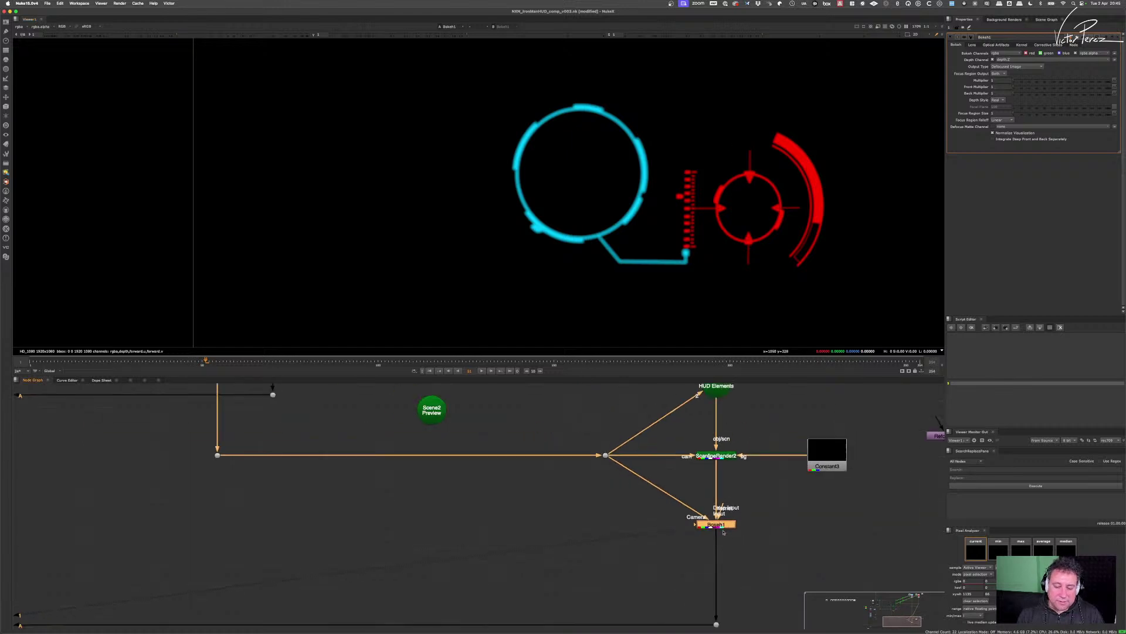
scroll(270, 517, "up", 5)
left_click_drag(270, 518, 229, 570)
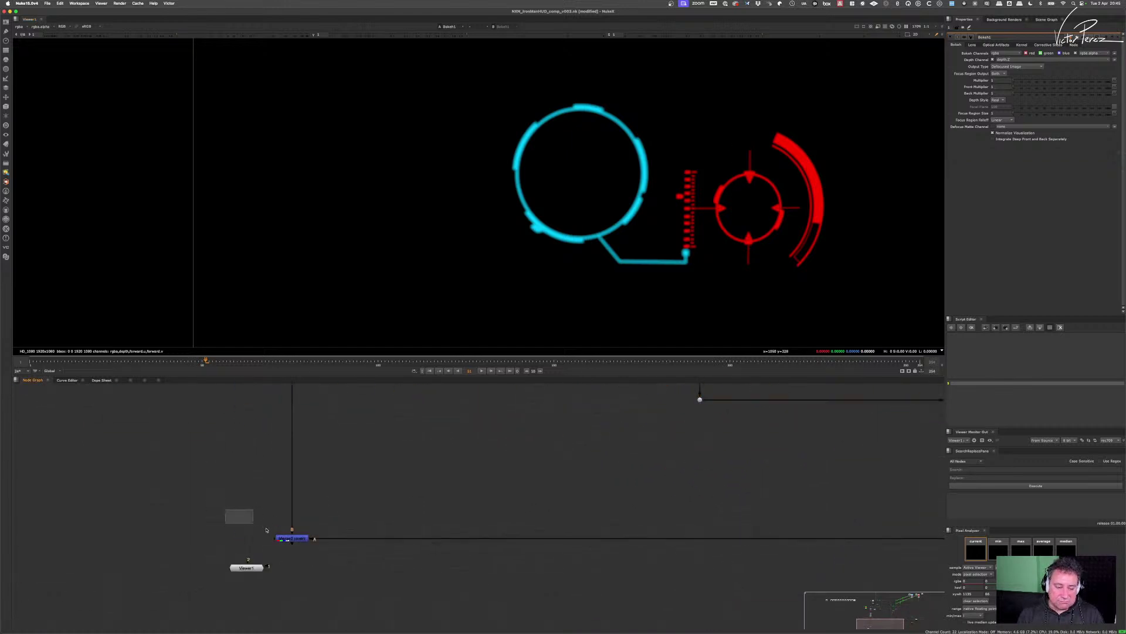
key("1")
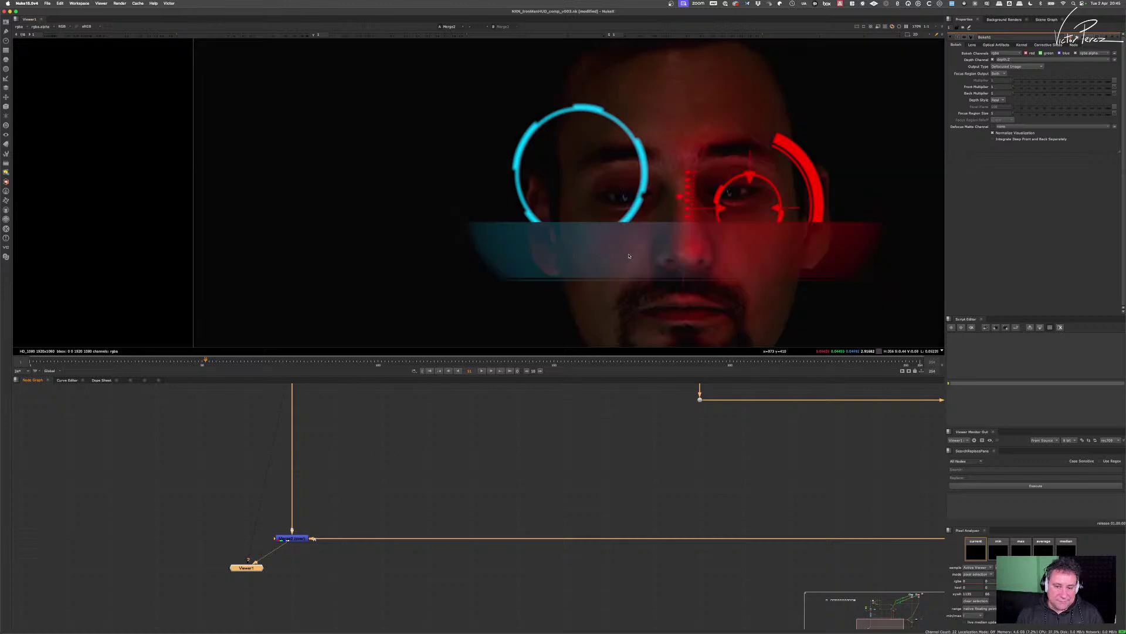
scroll(614, 263, "down", 4)
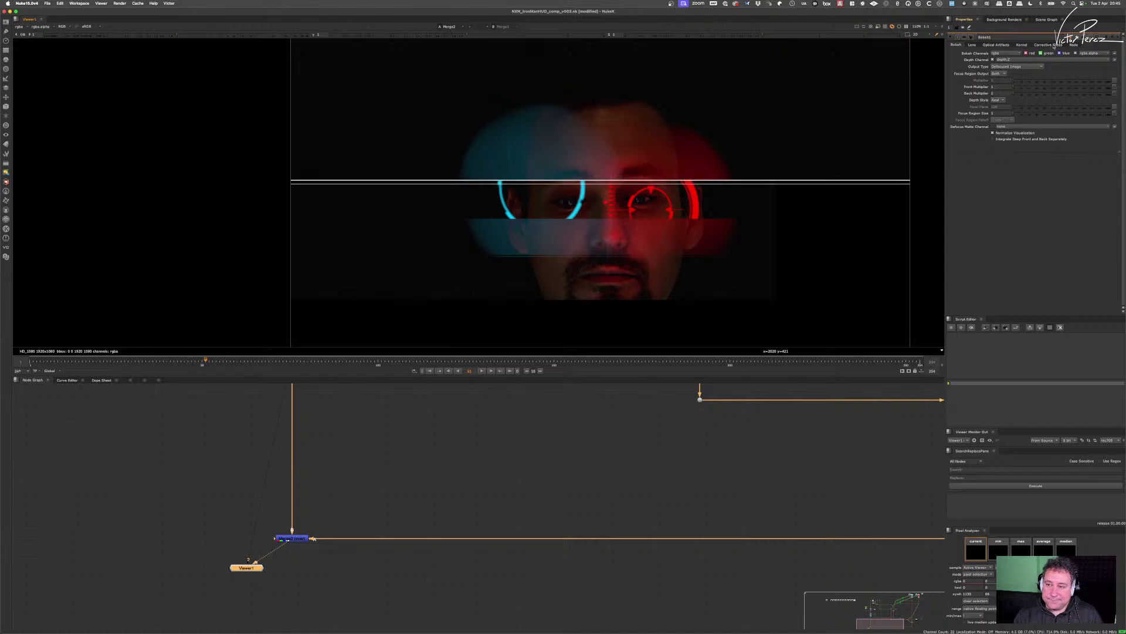
- Open Bokeh1's general node settings and view its output alone to inspect the full HUD frame
left_click(1074, 46)
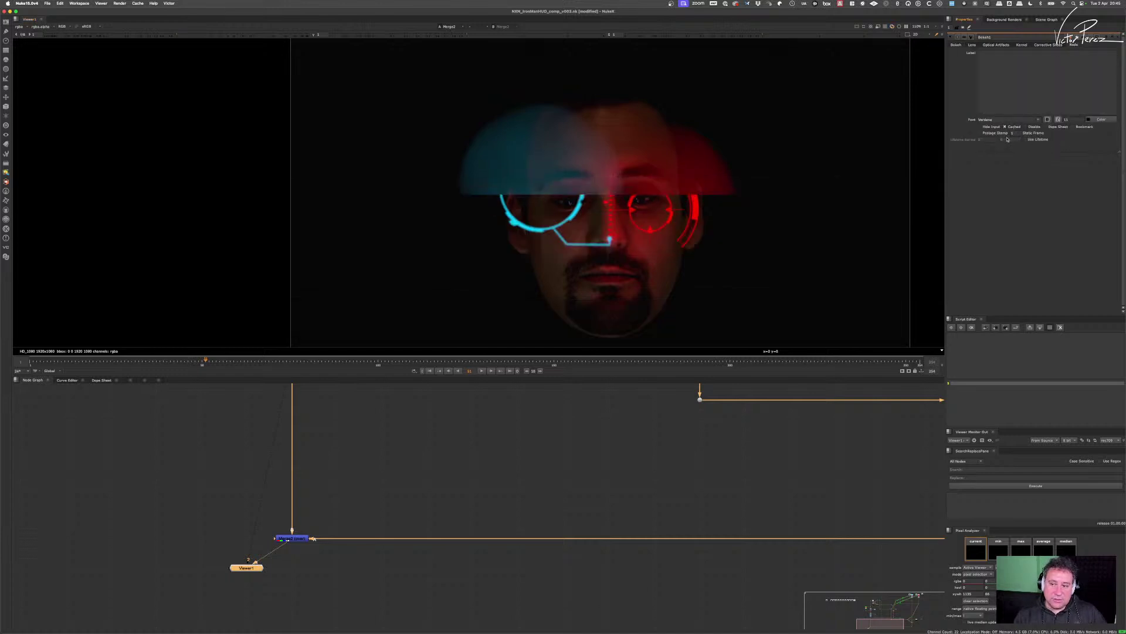
key("f")
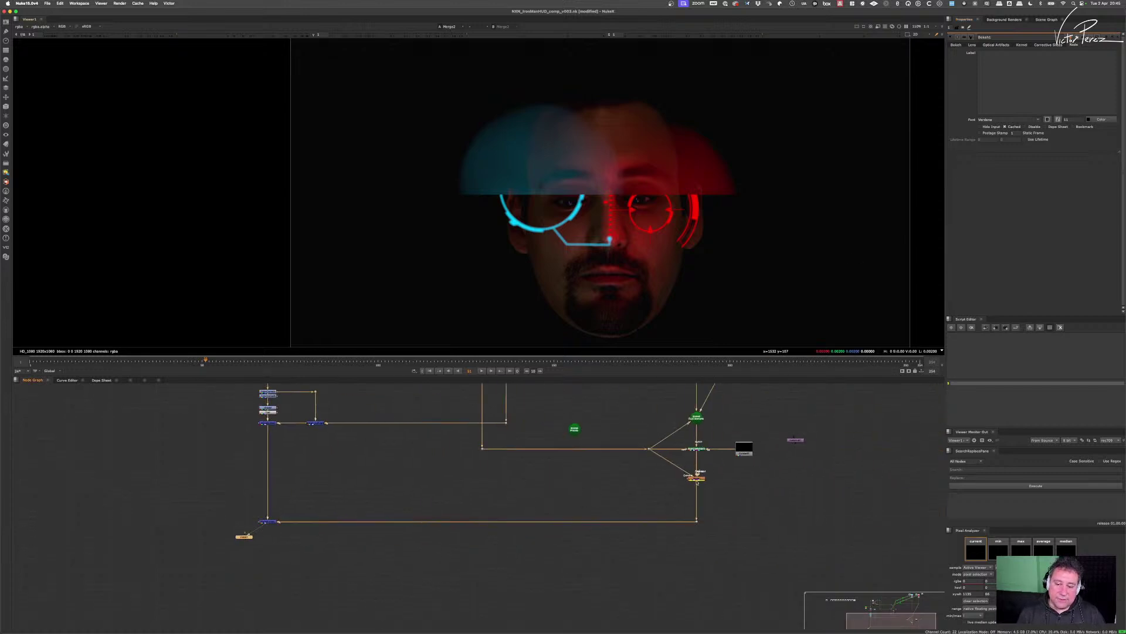
key("f")
key("1")
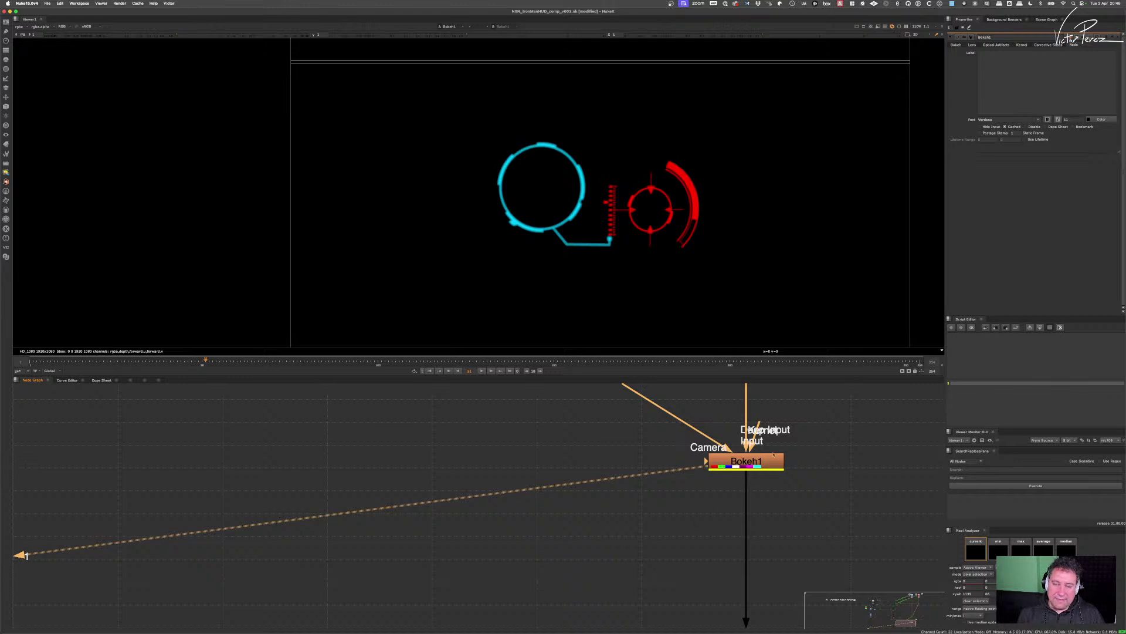
scroll(745, 502, "down", 2)
scroll(717, 267, "down", 3)
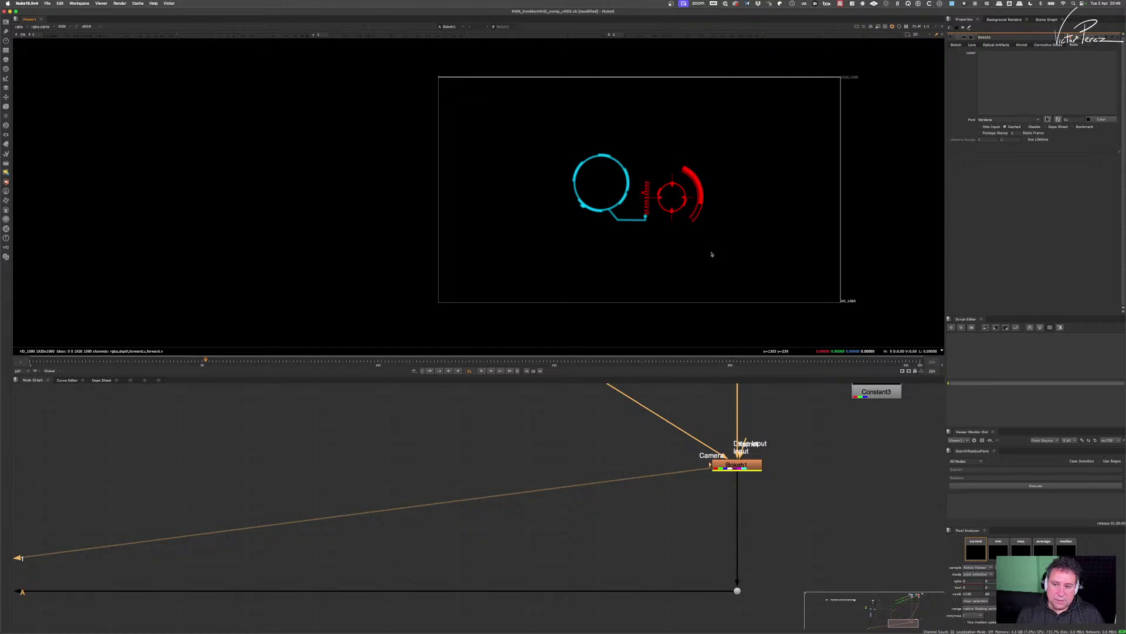
- Display the Merge2 composite again and check the HUD over the face across neighbouring frames
scroll(501, 478, "down", 2)
scroll(501, 478, "down", 2)
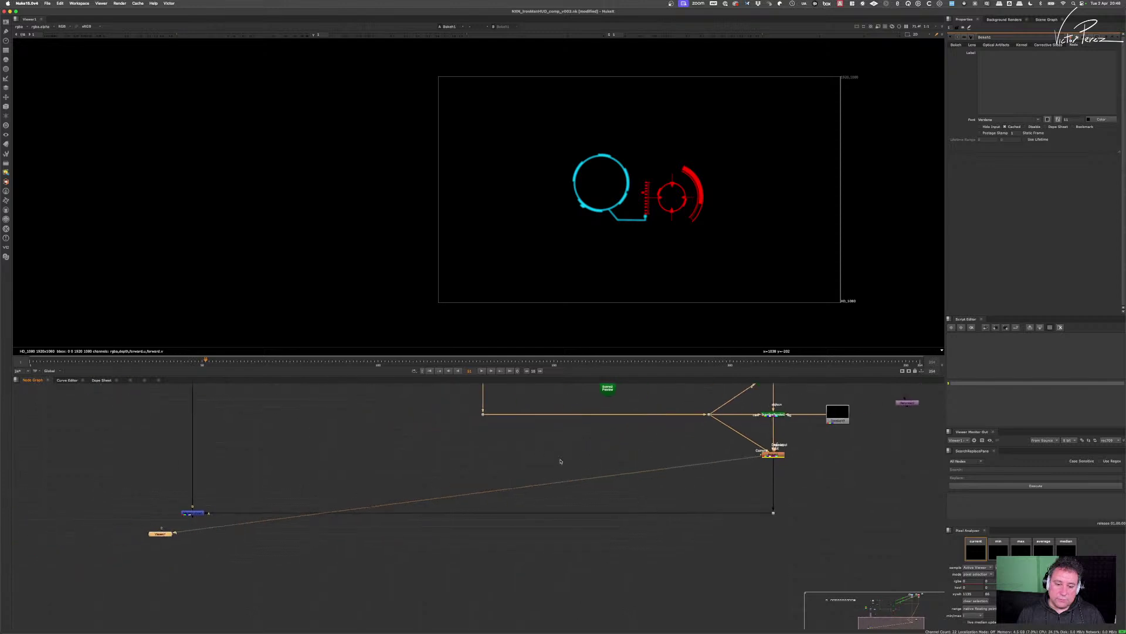
left_click_drag(151, 481, 239, 530)
key("1")
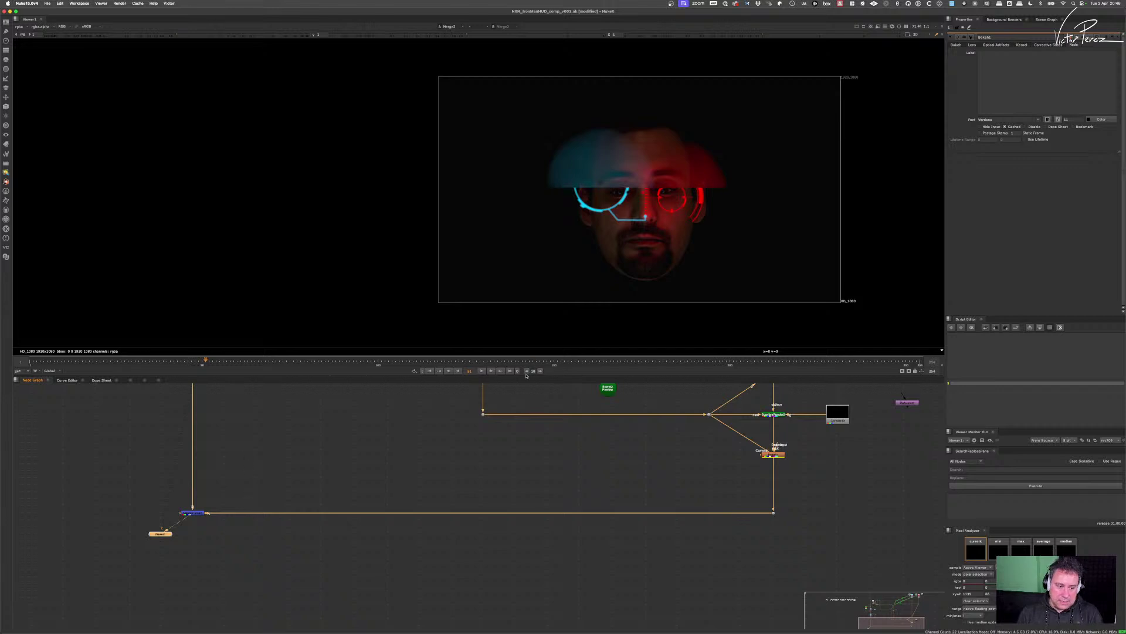
scroll(578, 307, "up", 3)
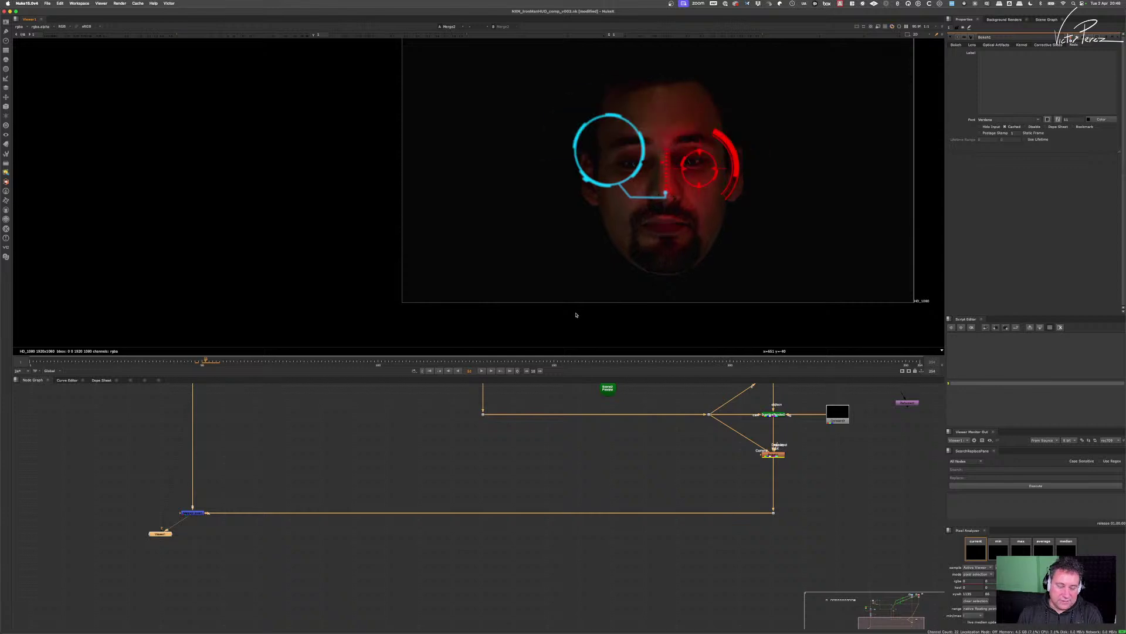
- Disable and re-enable Bokeh1, comparing the Merge2 composite on the surrounding frames
left_click(773, 454)
key("d")
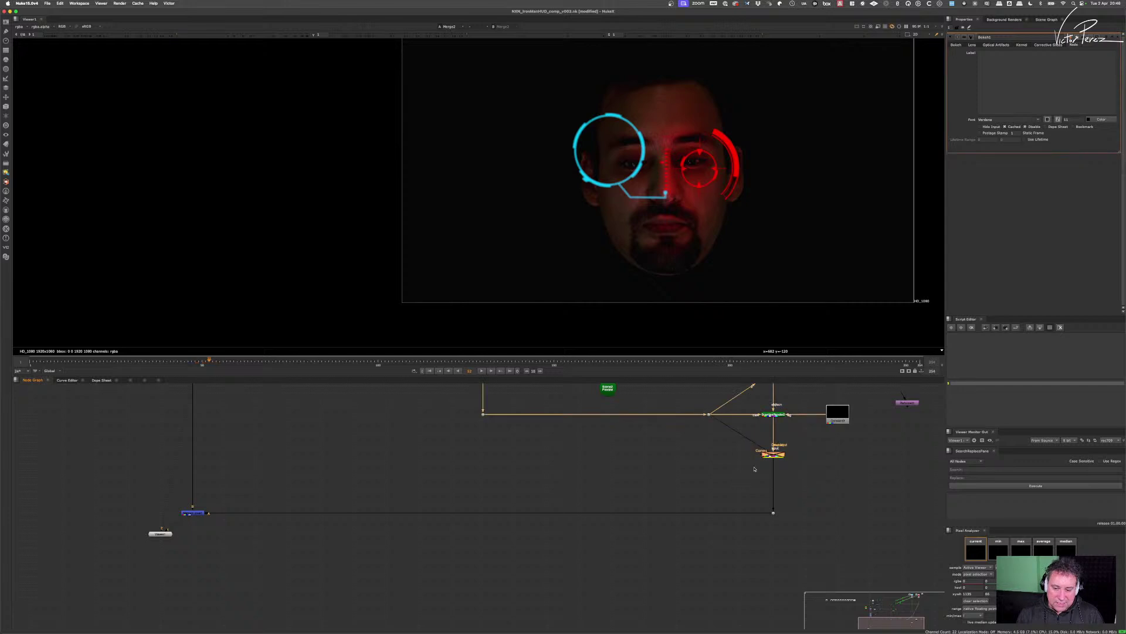
key("d")
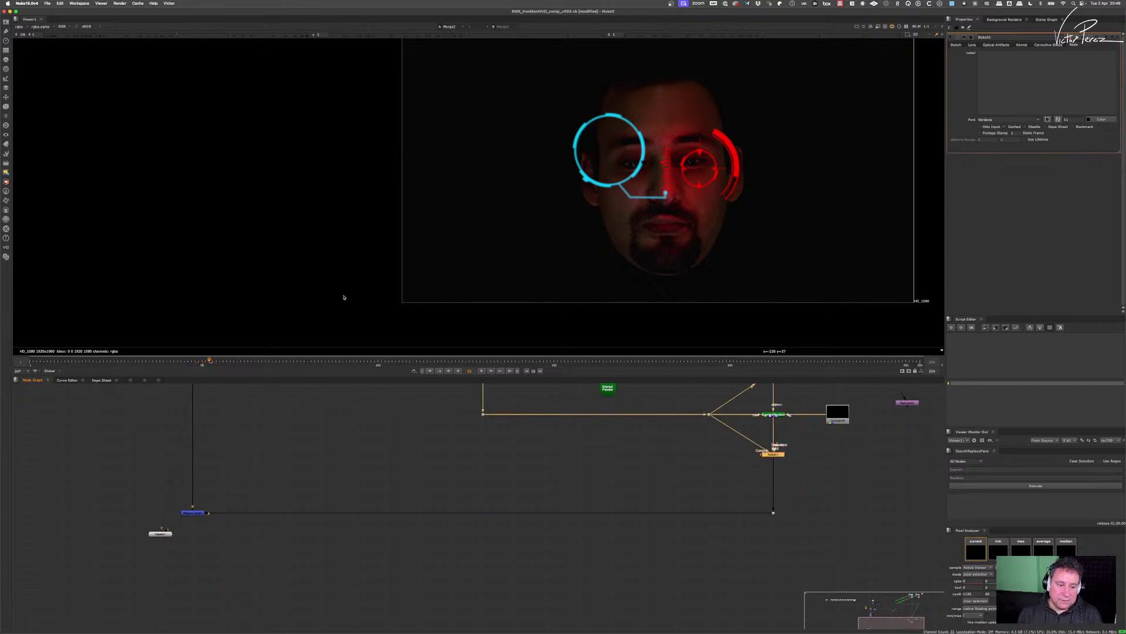
key("Right")
key("Right")
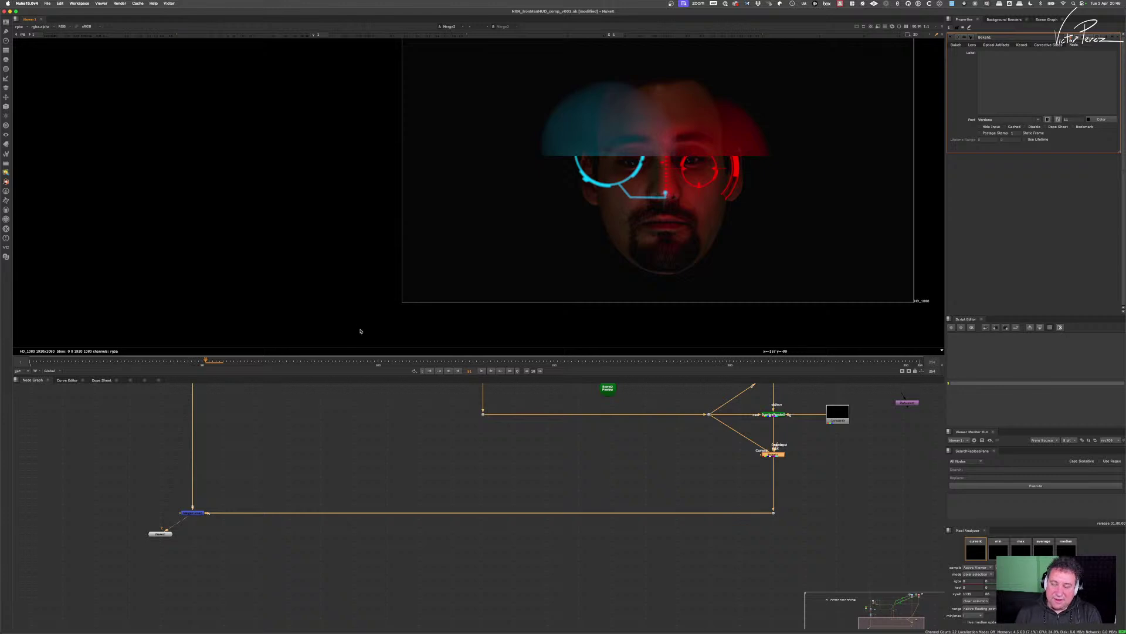
key("Left")
key("Left")
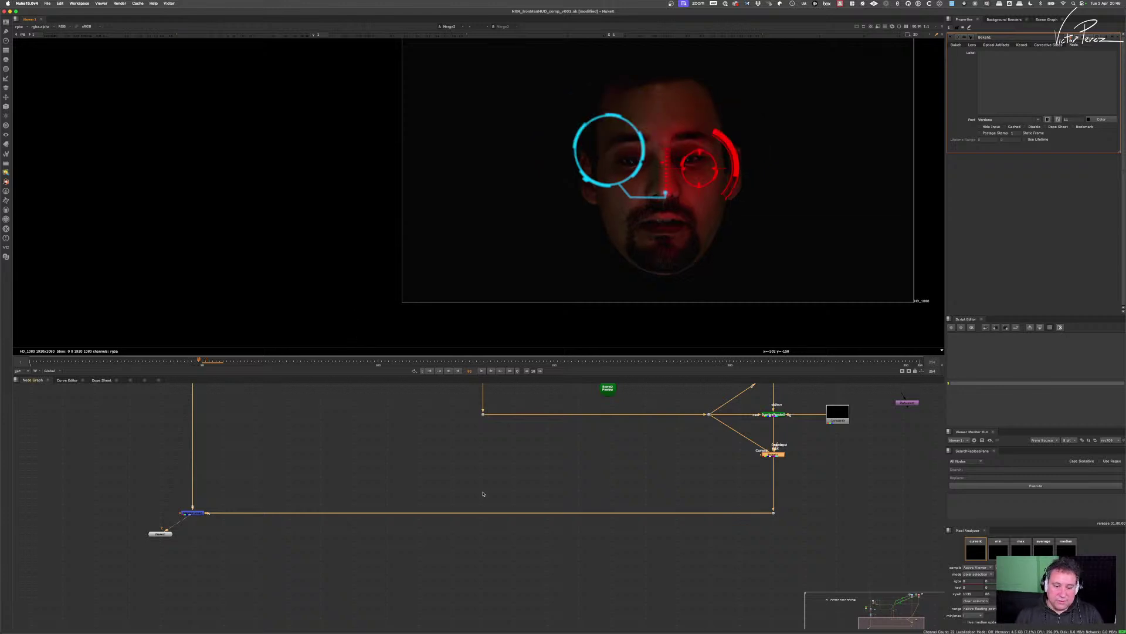
- View FaceTracker1's output, open its properties and check the face mesh alignment on neighbouring frames
scroll(443, 468, "down", 5)
scroll(443, 468, "up", 4)
scroll(444, 469, "up", 6)
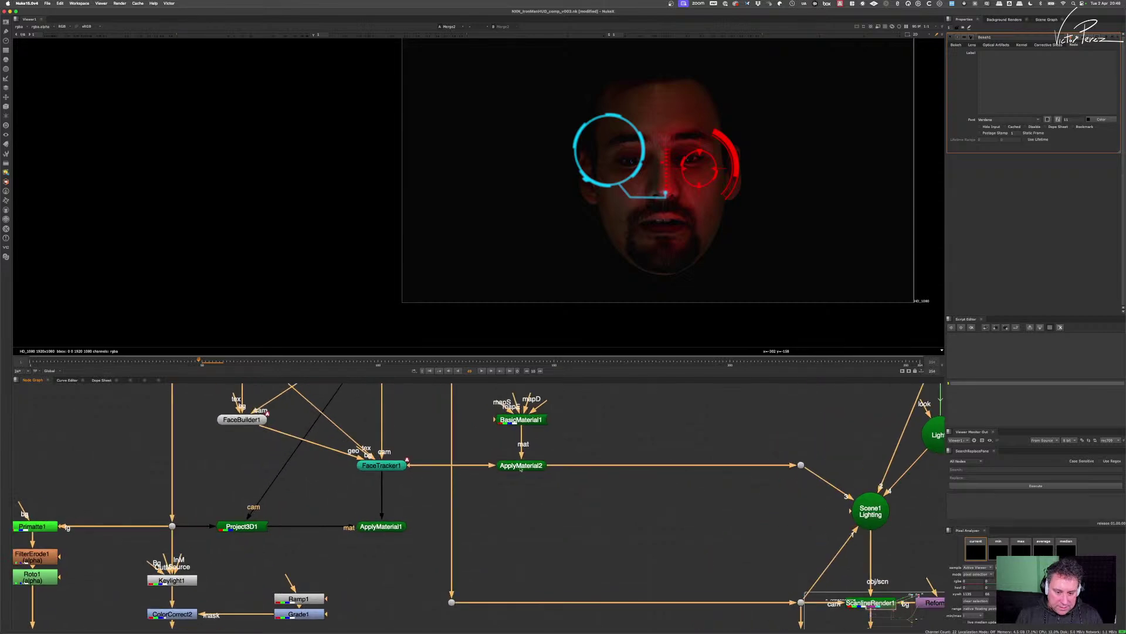
scroll(448, 464, "down", 4)
scroll(448, 465, "up", 4)
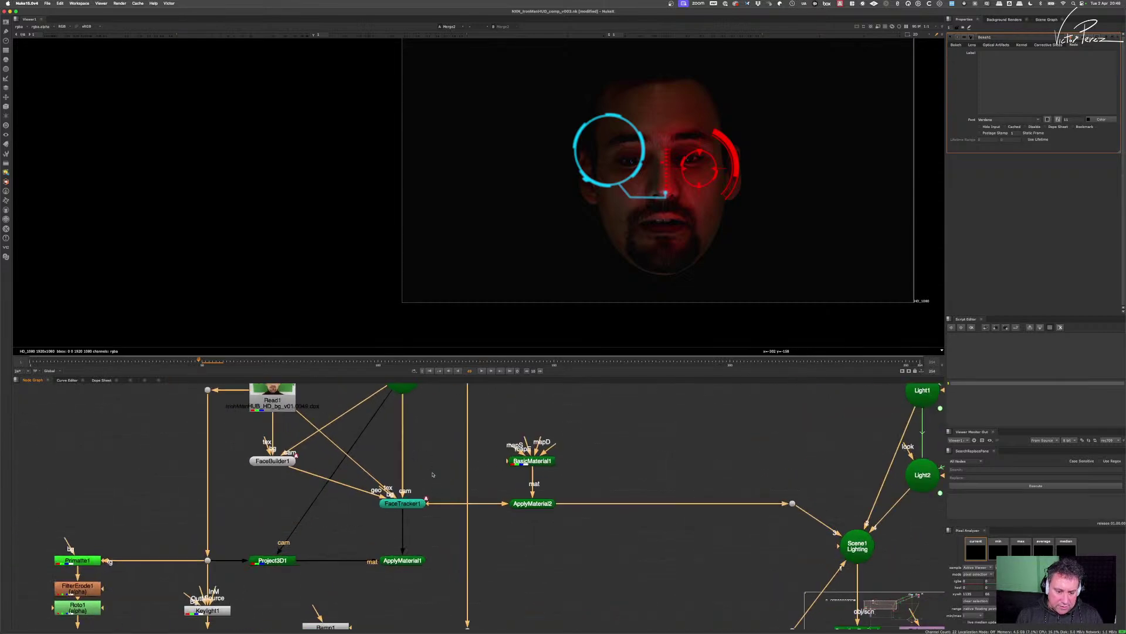
left_click_drag(457, 480, 354, 538)
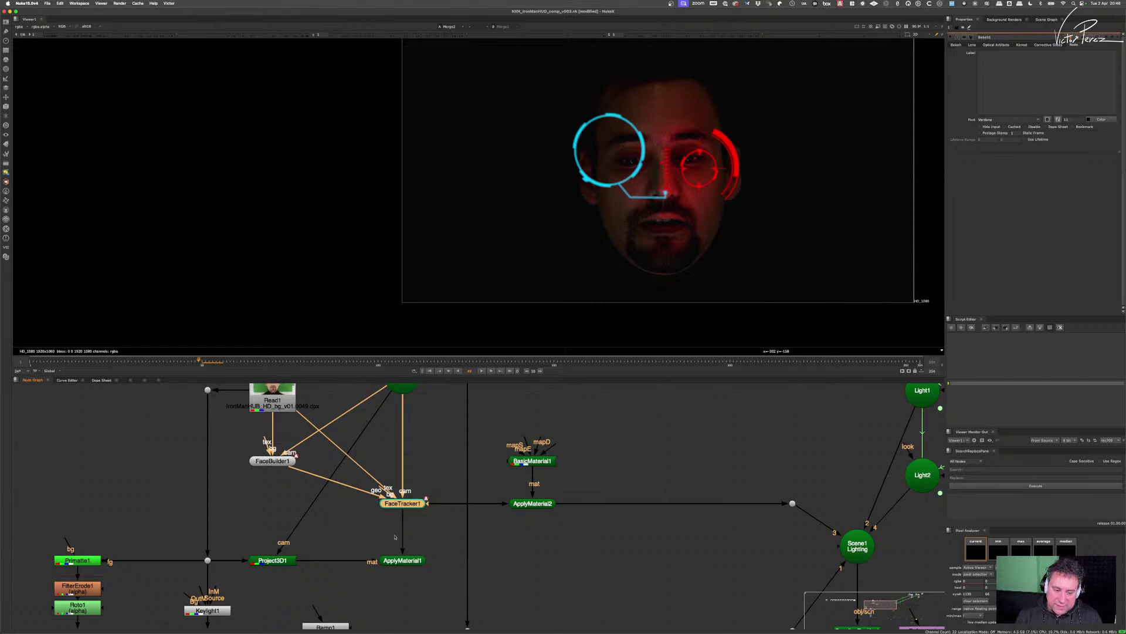
key("1")
double_click(418, 505)
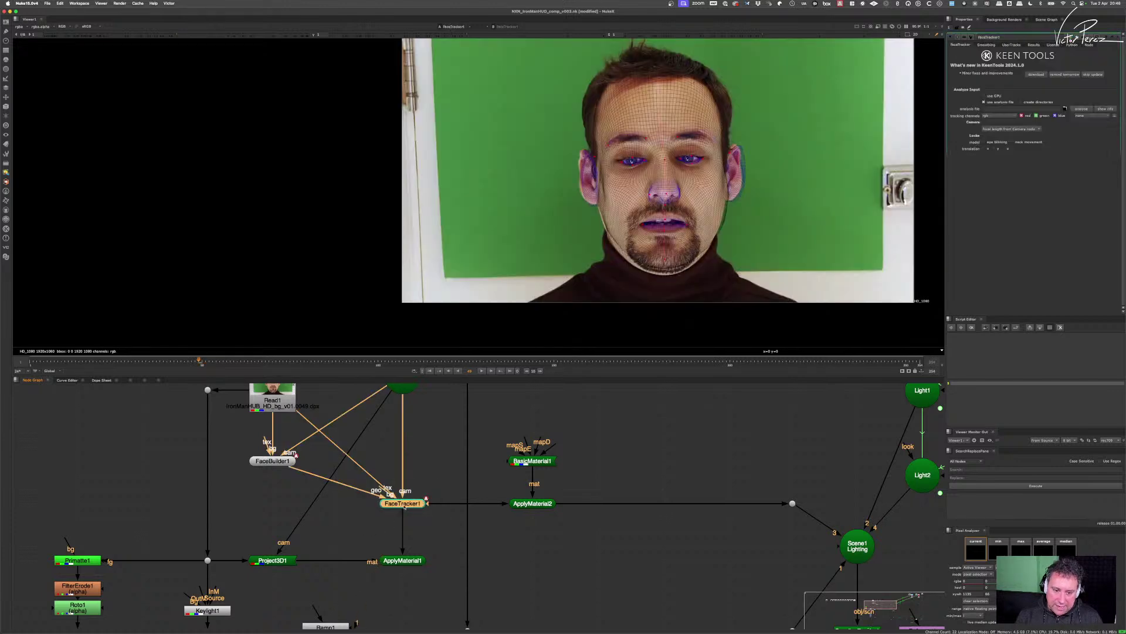
key("Right")
key("Right")
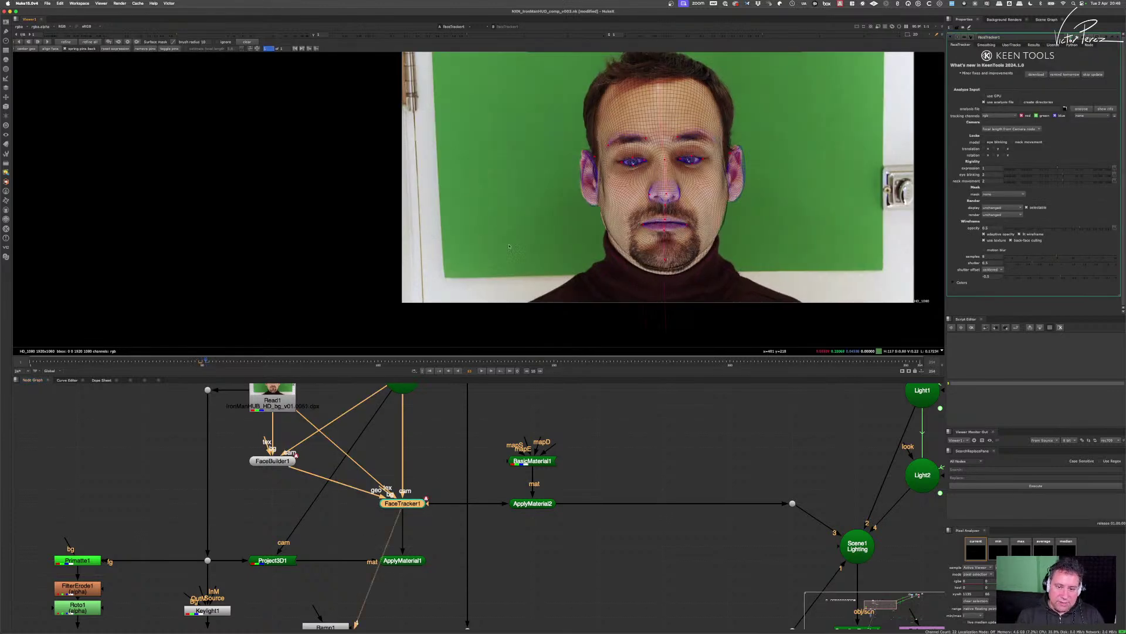
left_click_drag(742, 184, 714, 200)
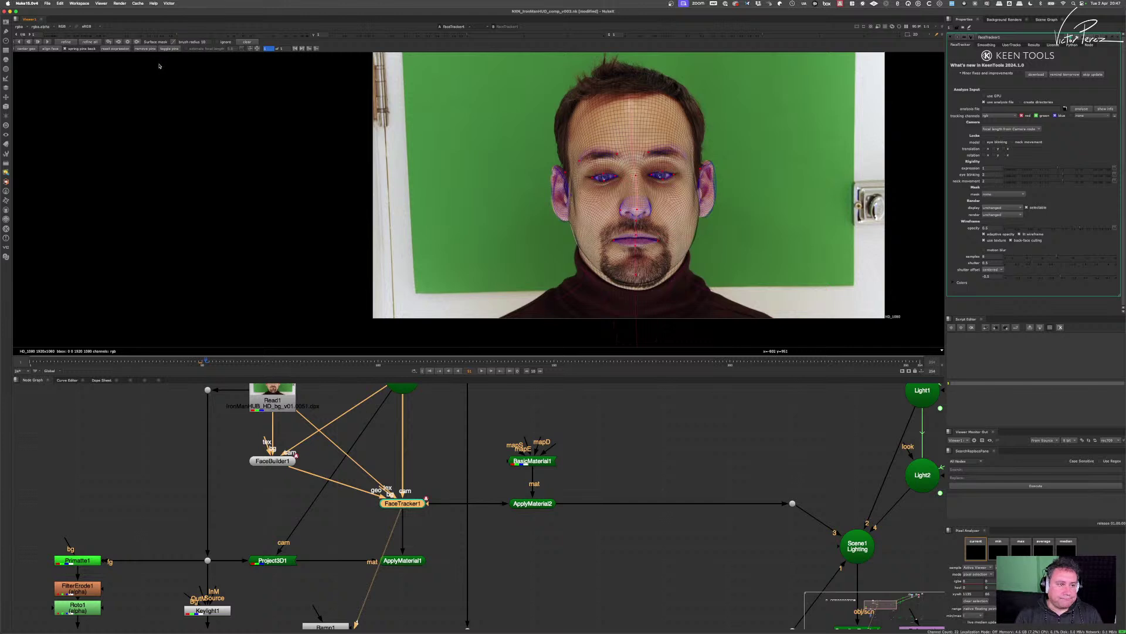
- Try to track the face in FaceTracker1 and analyse the footage without an analysis file
left_click(49, 43)
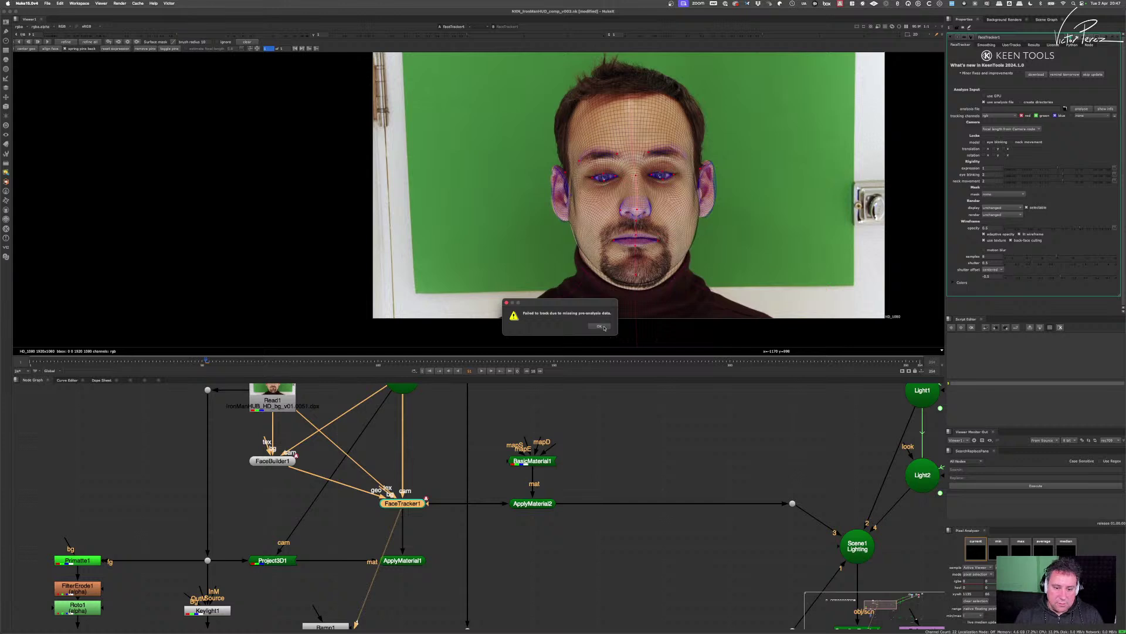
left_click(601, 328)
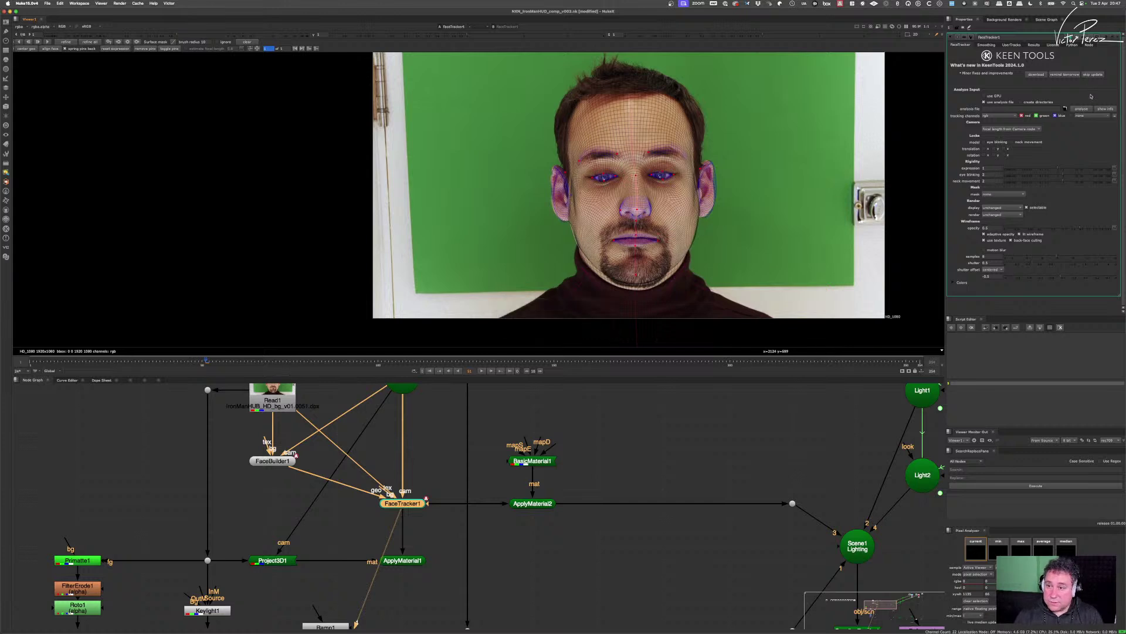
left_click(1084, 108)
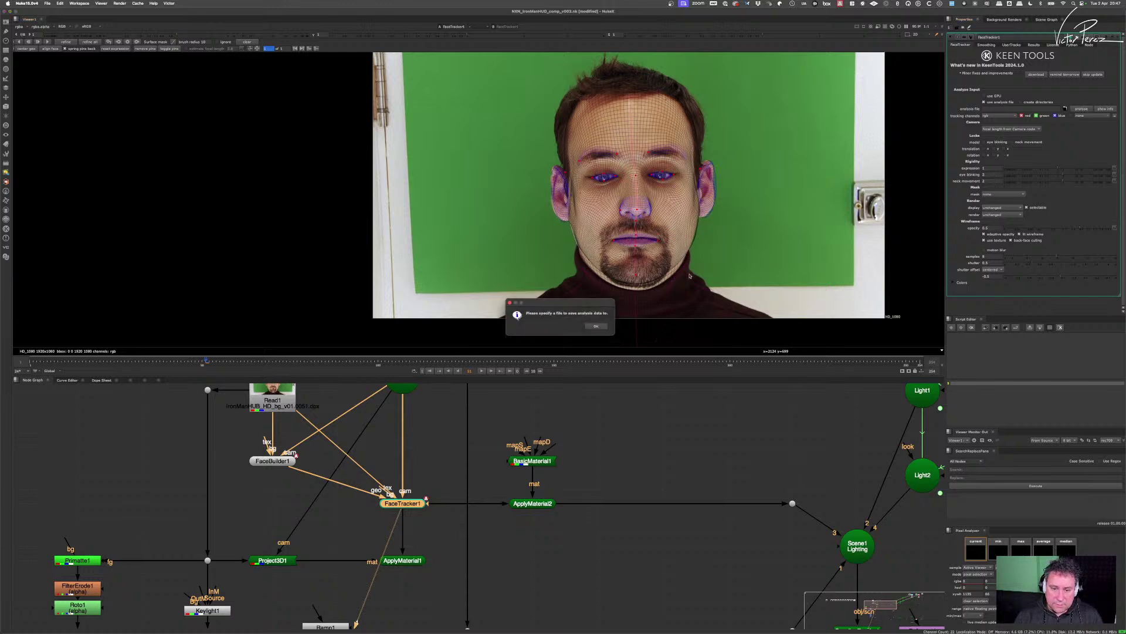
key("Return")
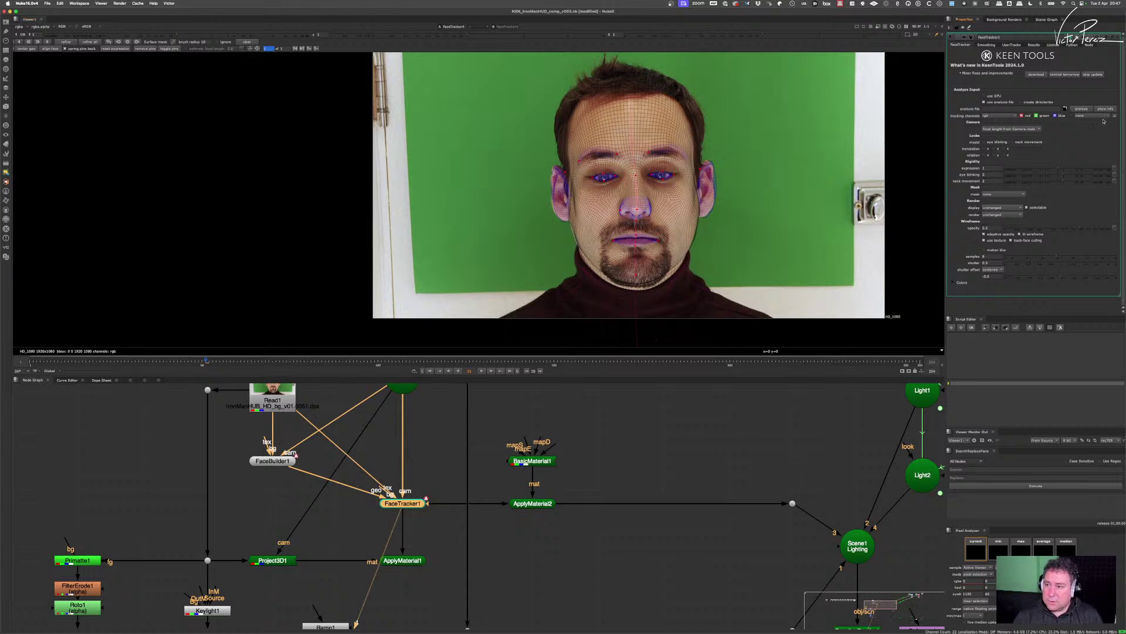
- Set FaceTracker1's analysis file to a new version-suffixed IronMan_FT_analysis file in the IronManHUD project's FT folder
left_click(1066, 109)
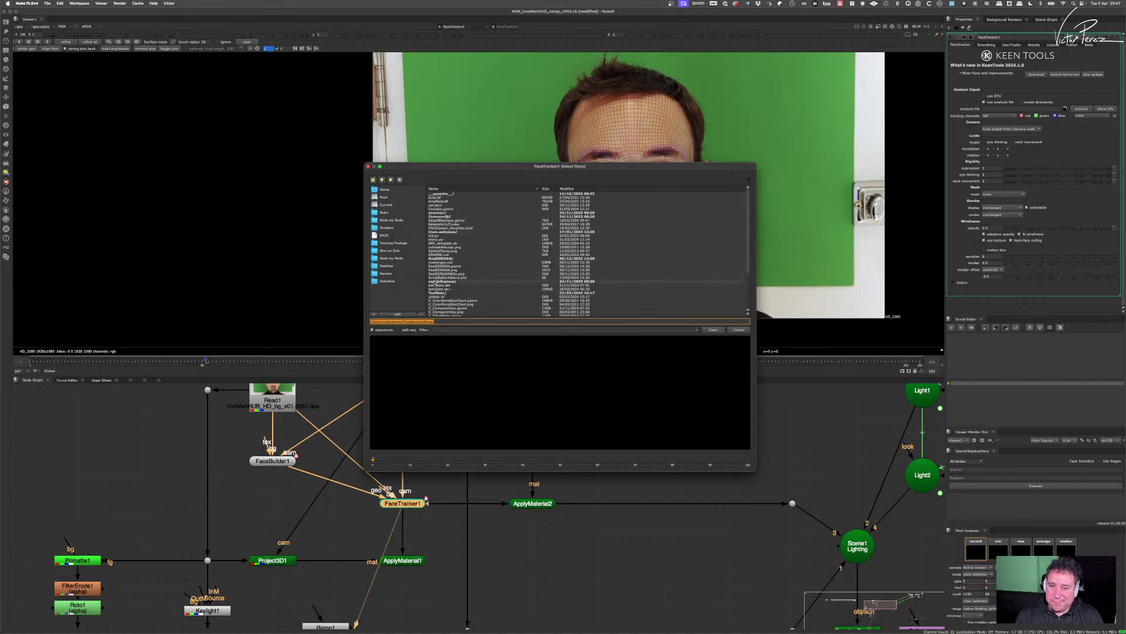
left_click(394, 242)
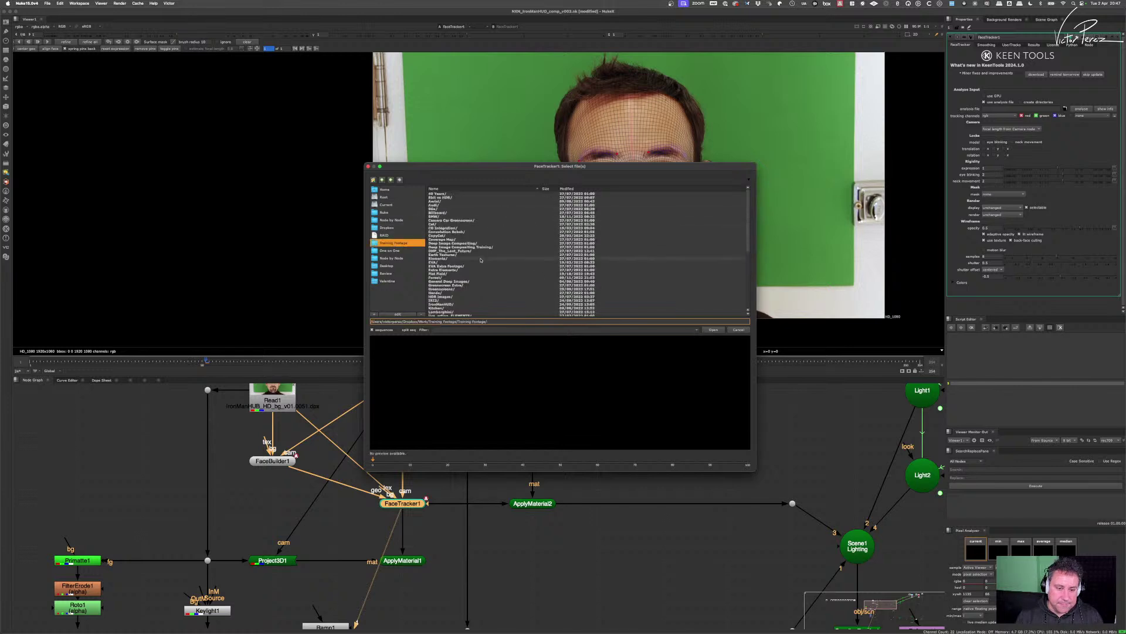
double_click(449, 304)
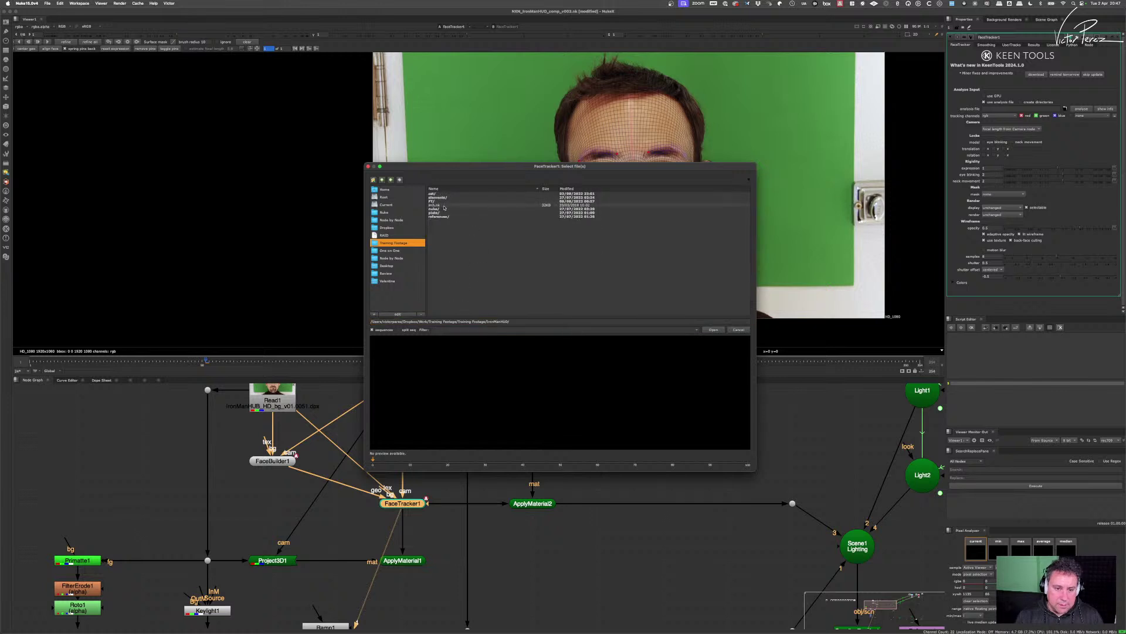
double_click(436, 200)
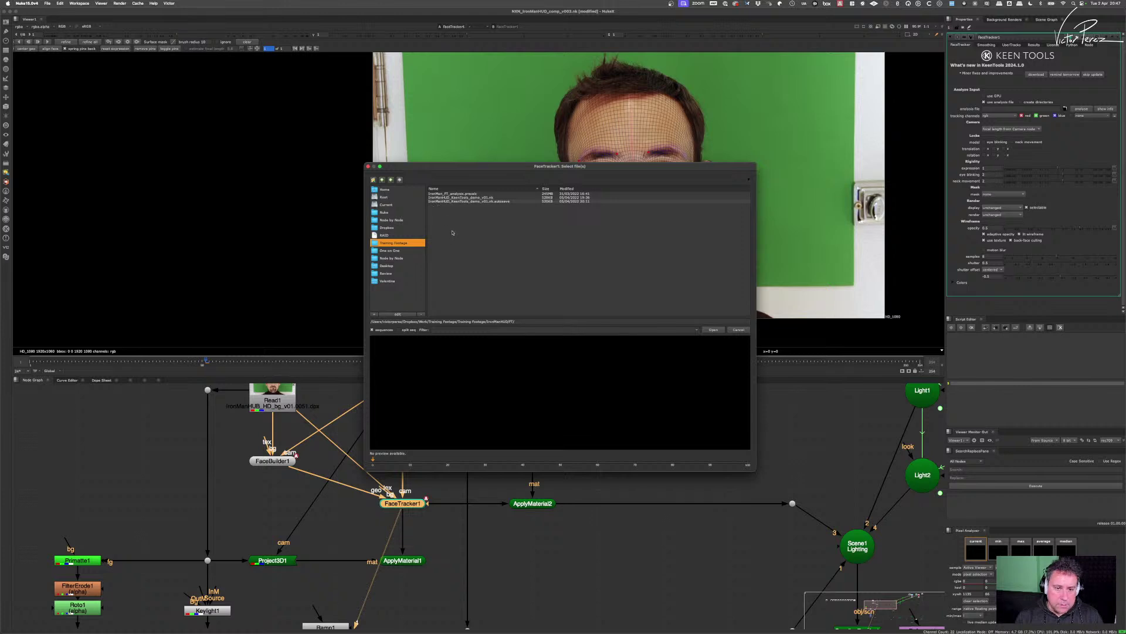
left_click(464, 194)
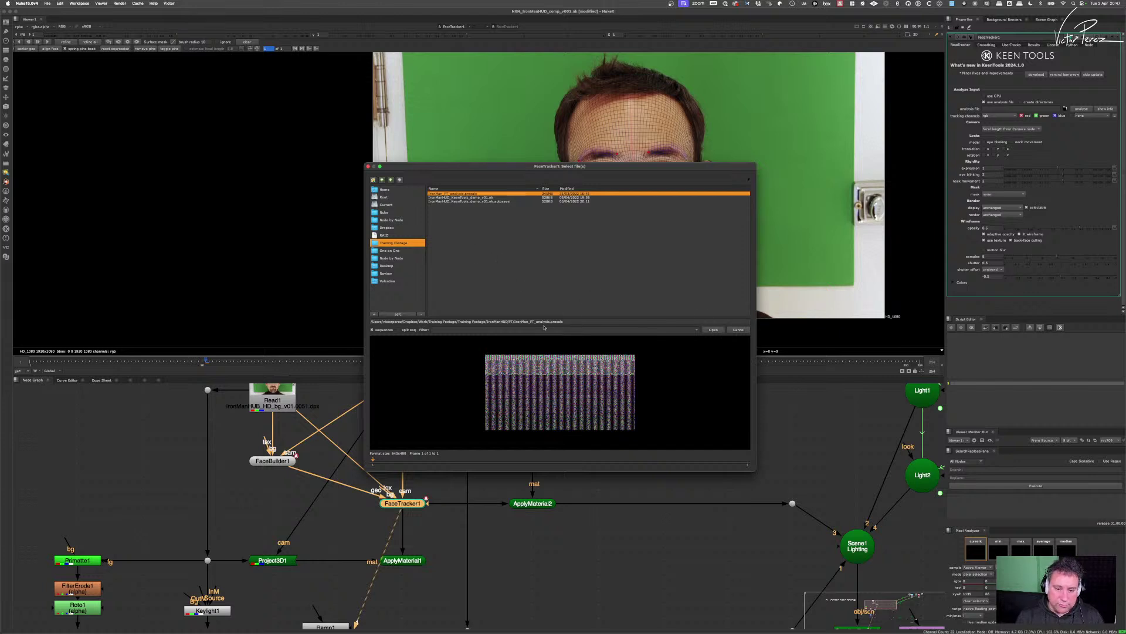
left_click(552, 321)
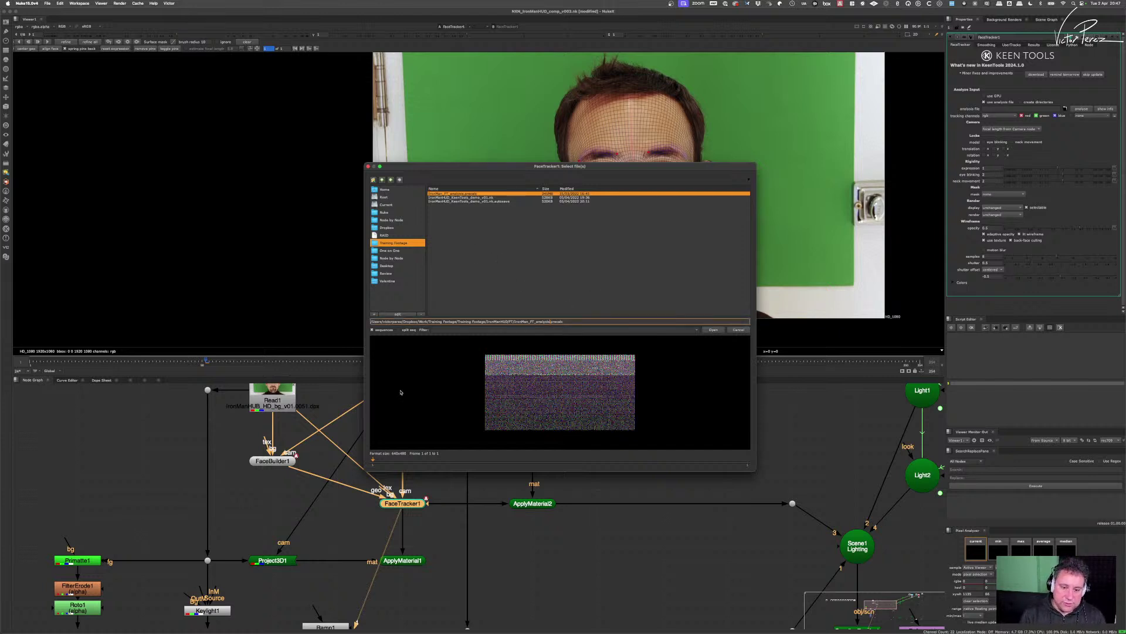
key("BackSpace")
key("End")
type("_")
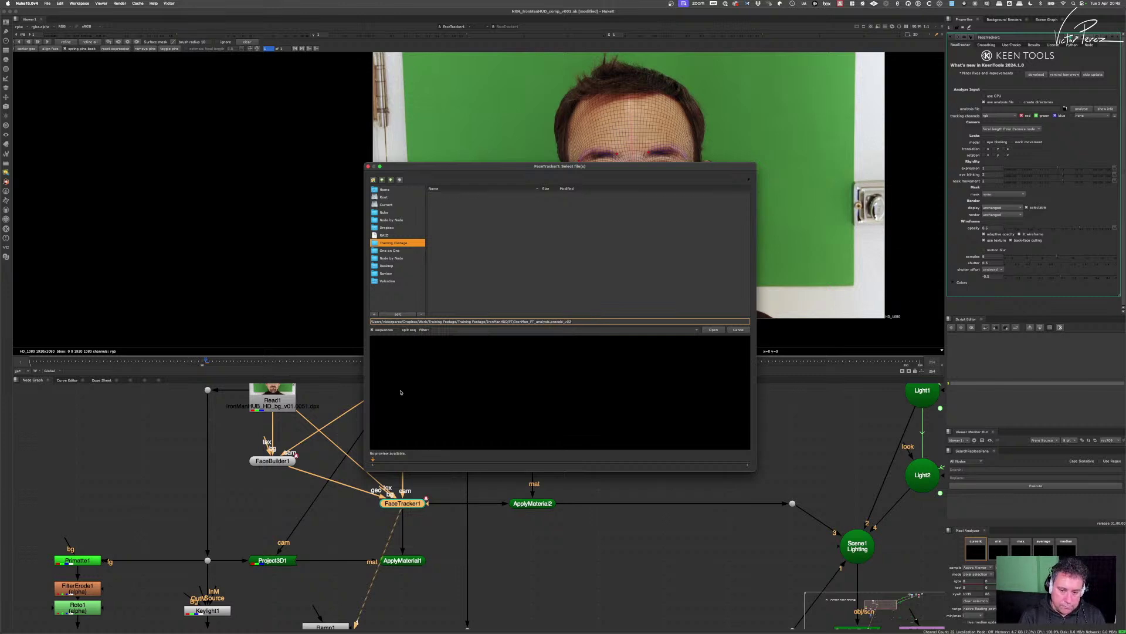
key("Return")
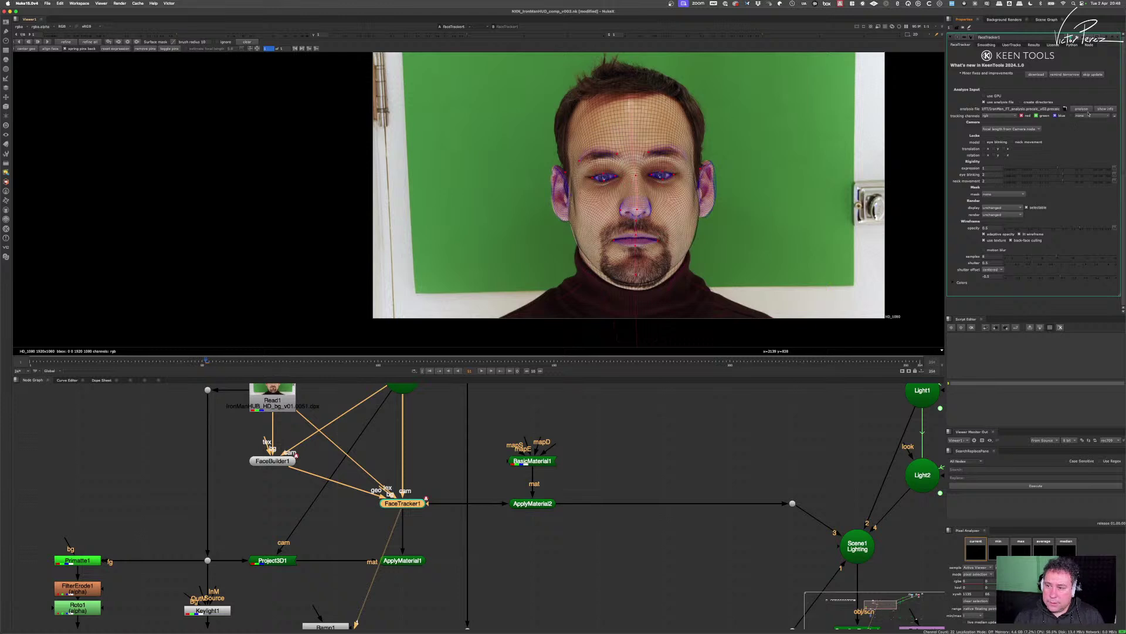
- Run the FaceTracker1 analysis over the input frame range and track the face backwards to the first frame
left_click(1081, 108)
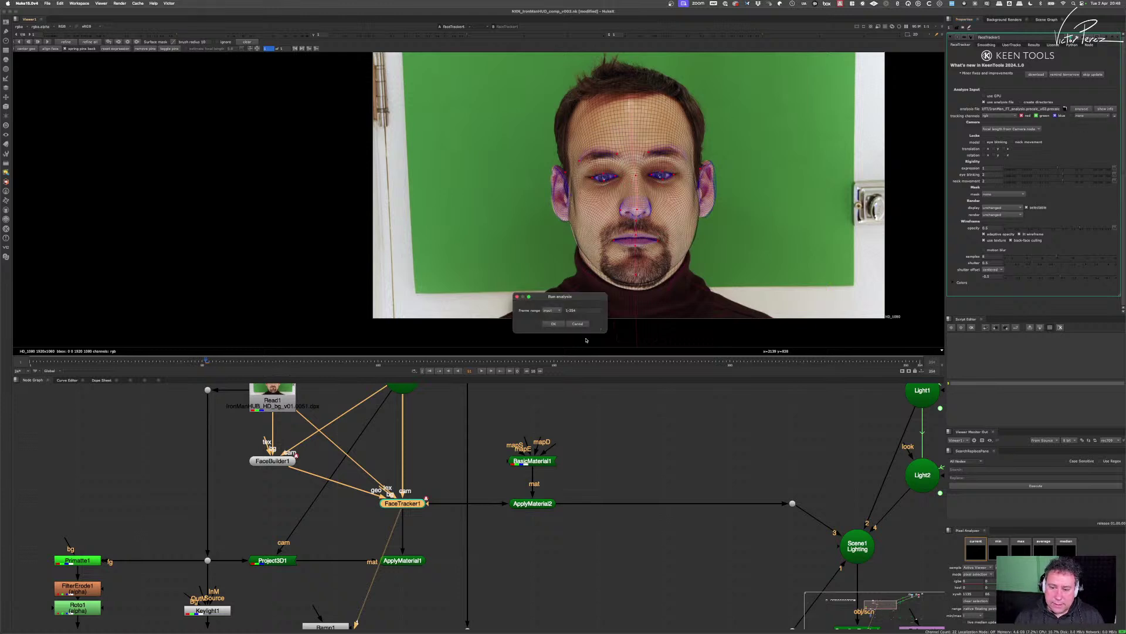
left_click(555, 324)
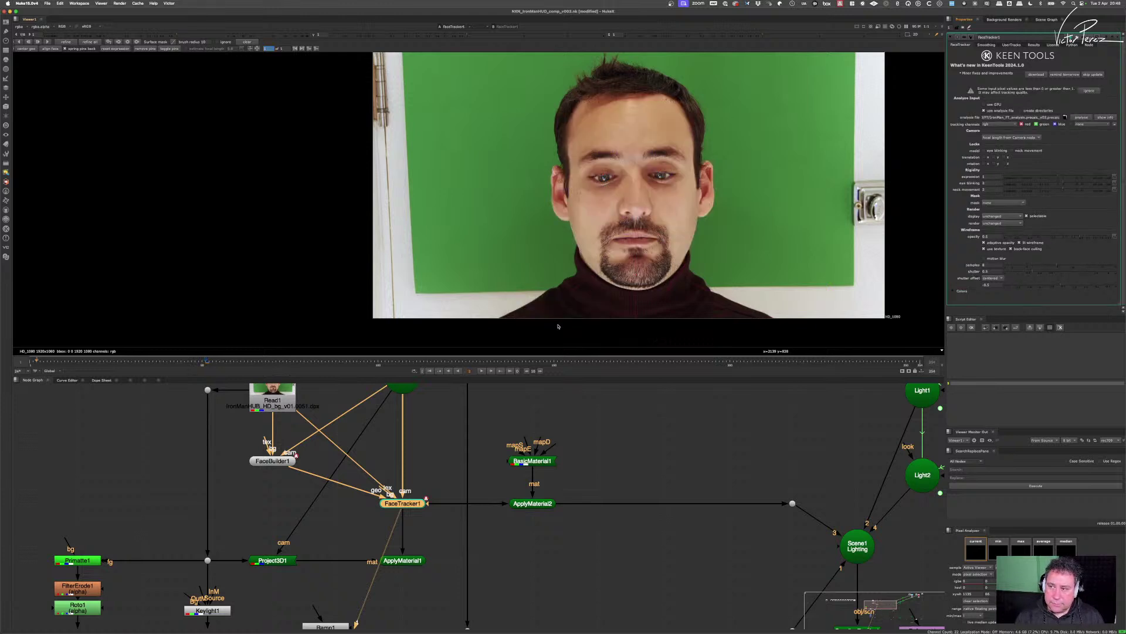
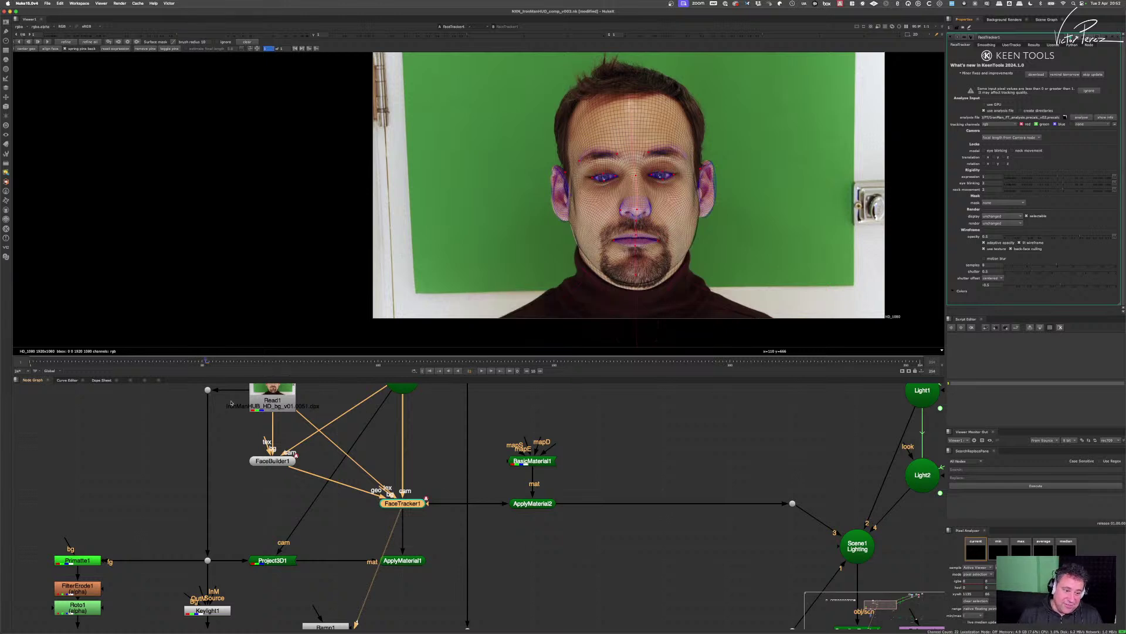
left_click_drag(207, 361, 200, 195)
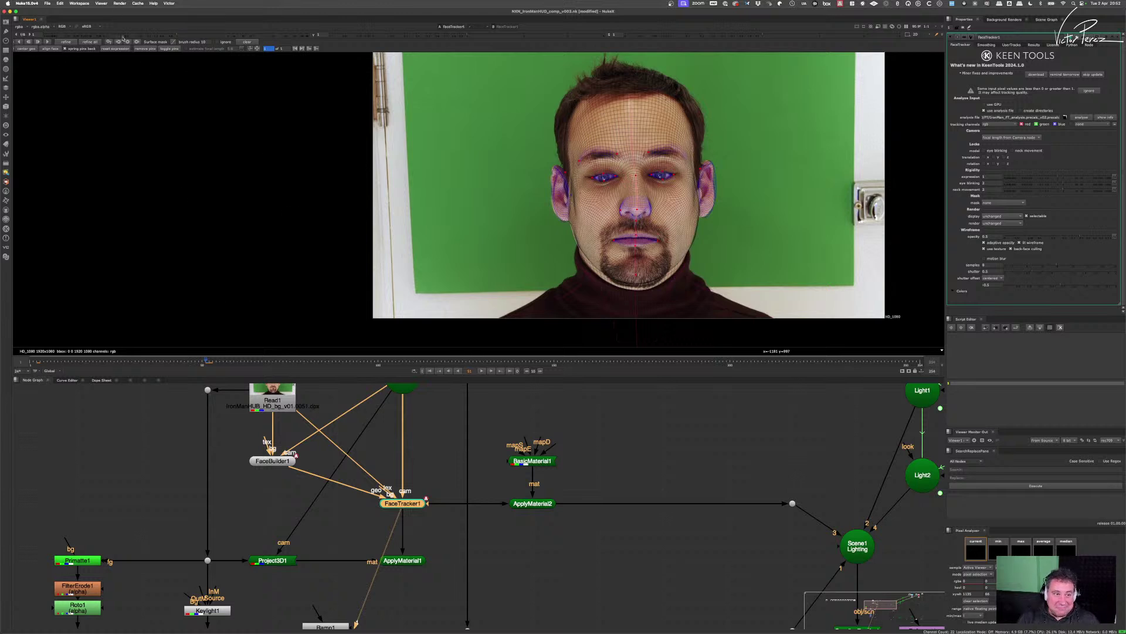
left_click(20, 42)
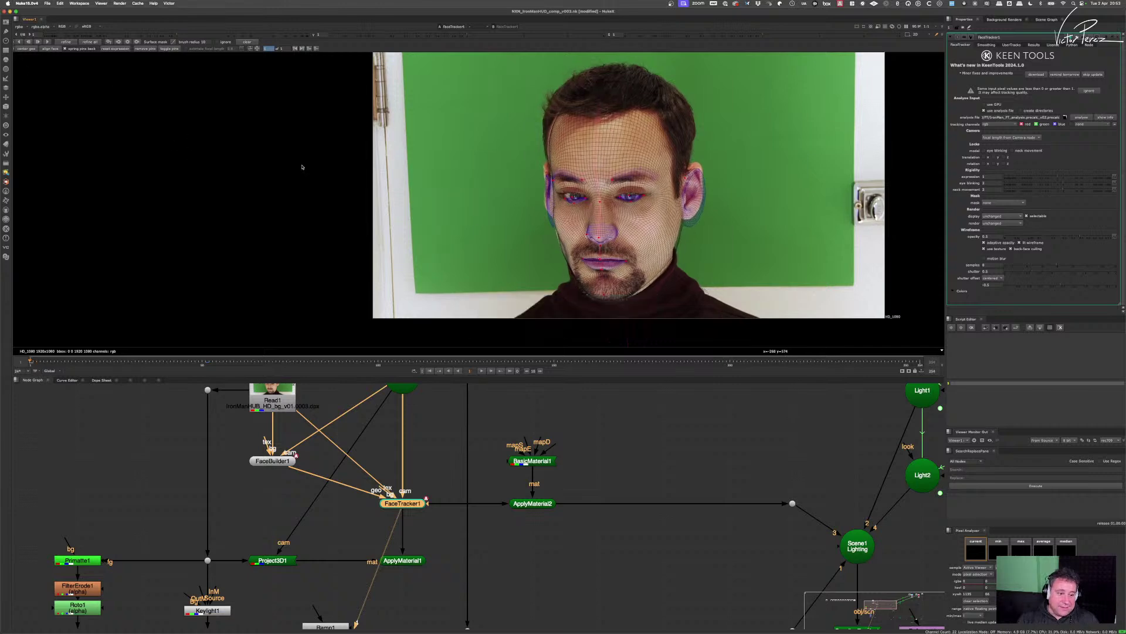
- Align the face mesh automatically on the first frame and fit its contour to the subject's right eye
scroll(579, 190, "up", 2)
scroll(579, 190, "up", 5)
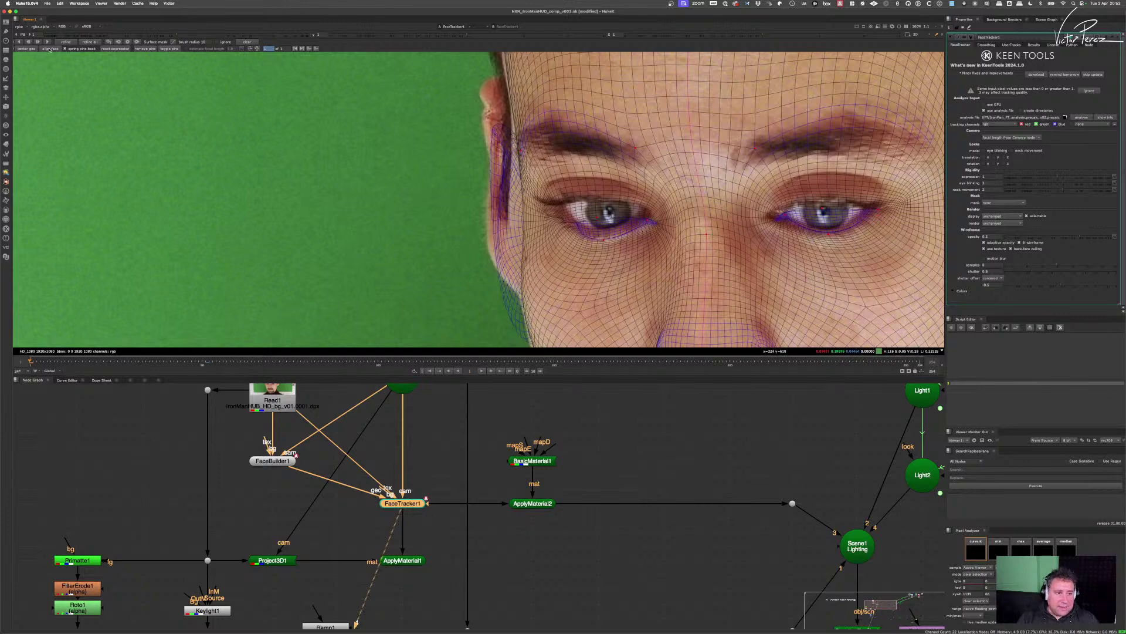
left_click(50, 49)
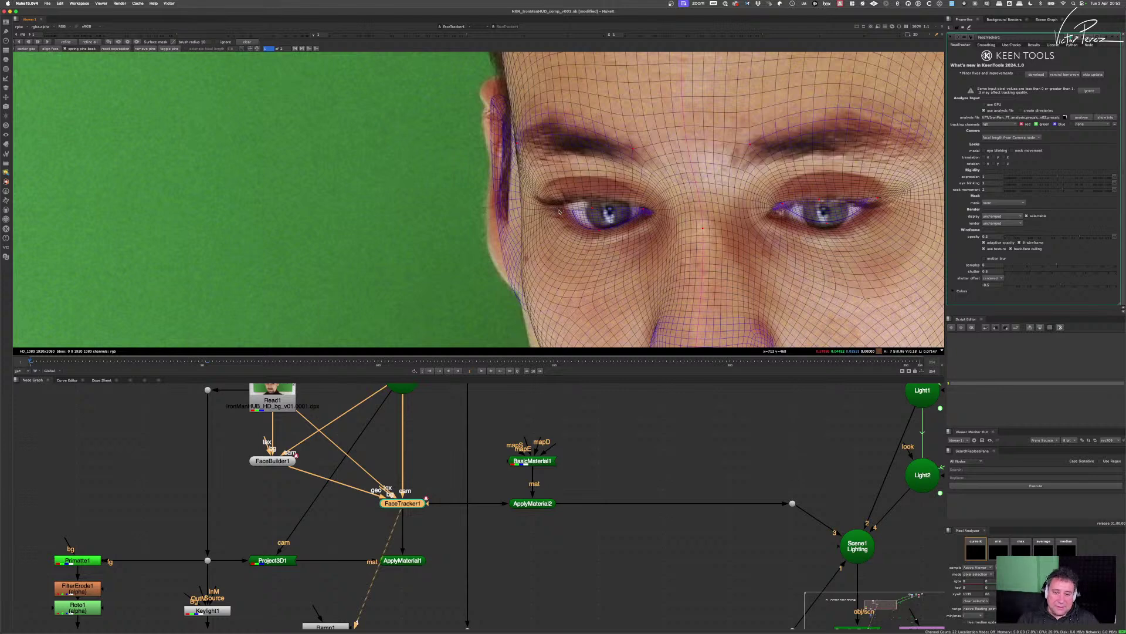
left_click_drag(559, 212, 509, 179)
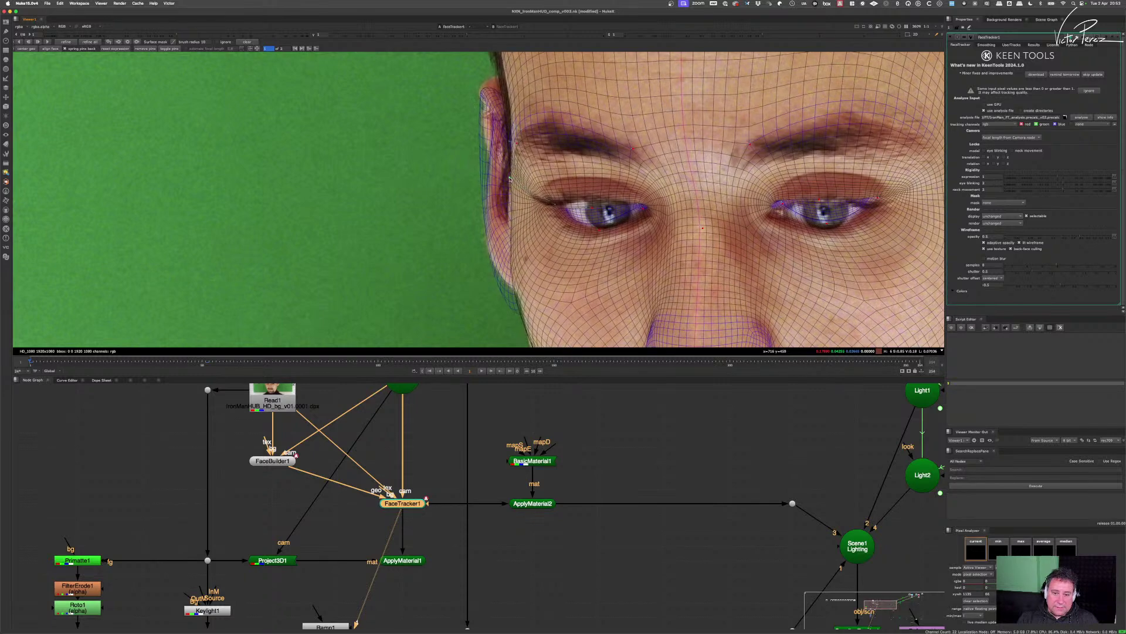
left_click_drag(587, 208, 585, 199)
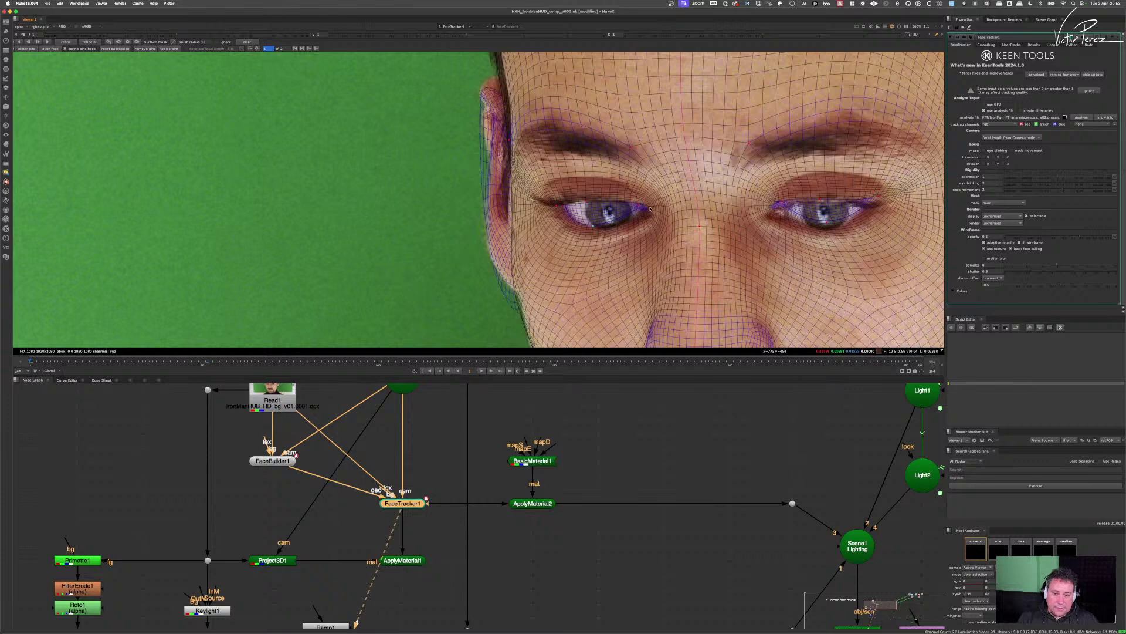
left_click_drag(639, 207, 648, 208)
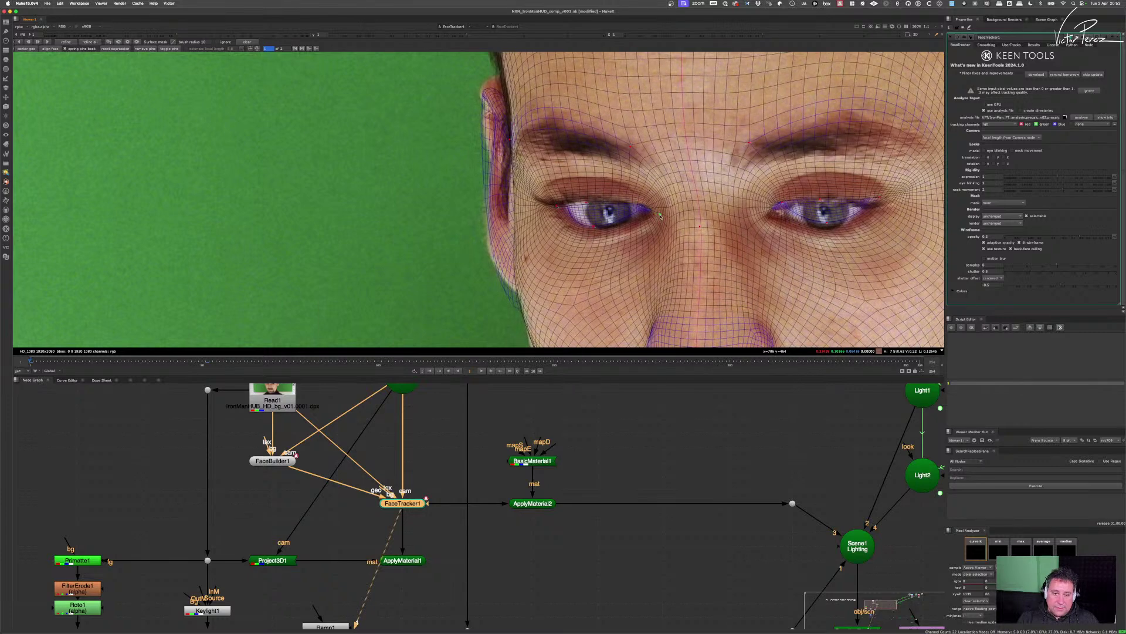
- Fit the mesh contour to both corners of the subject's left eye on the first frame
left_click_drag(782, 209, 775, 221)
left_click(881, 206)
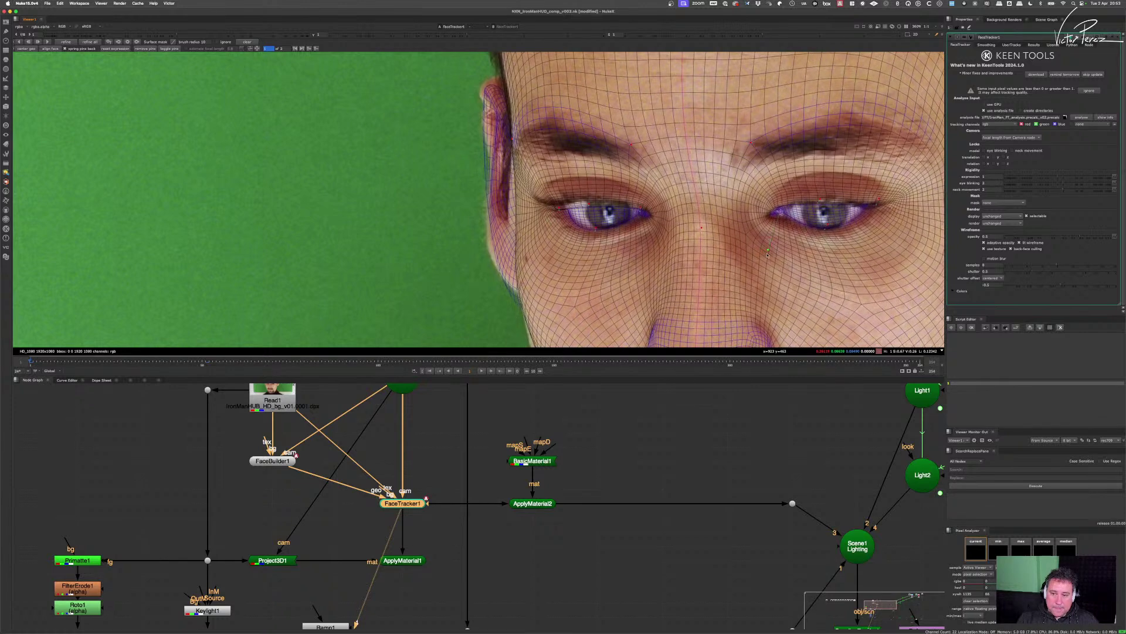
left_click_drag(881, 206, 874, 207)
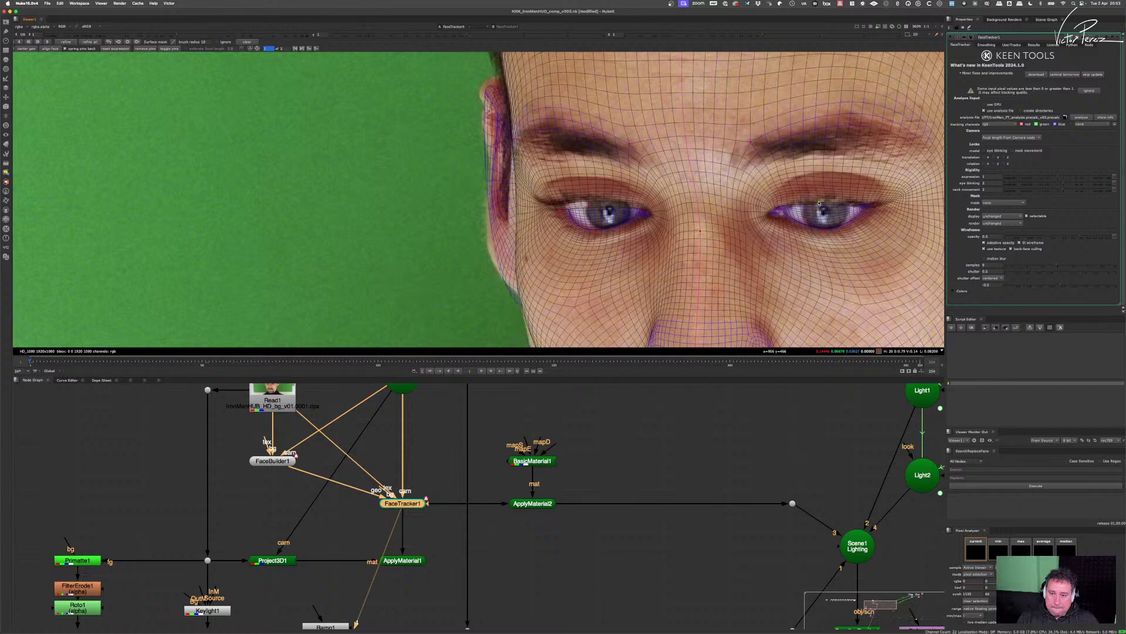
scroll(824, 232, "down", 5)
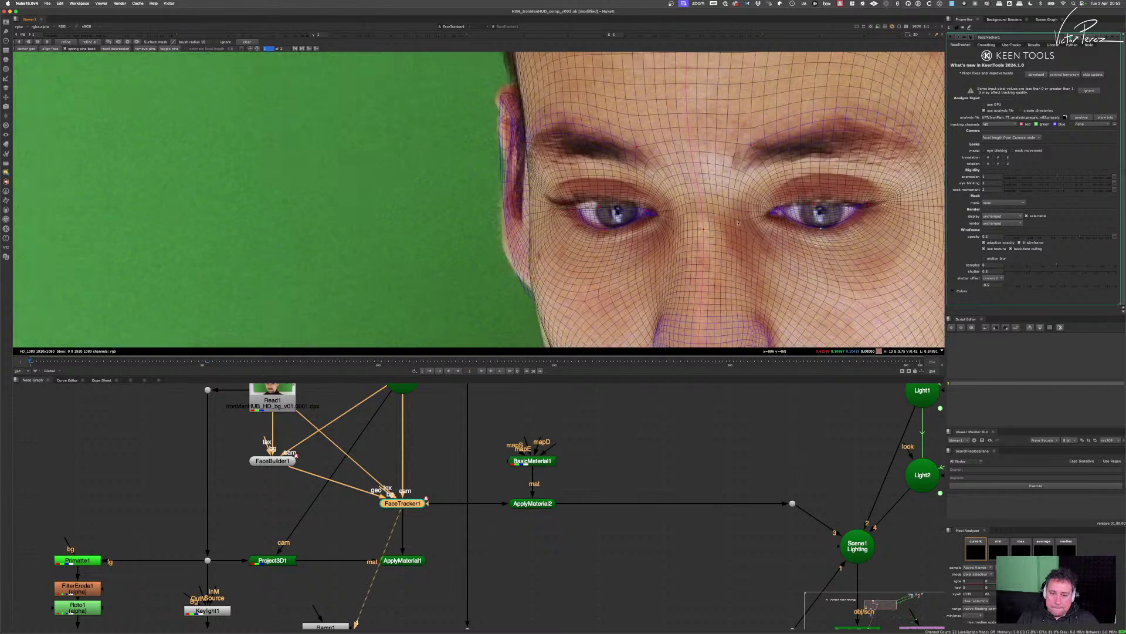
- Pin the mesh to both corners of the closed mouth on the first frame
scroll(712, 259, "up", 5)
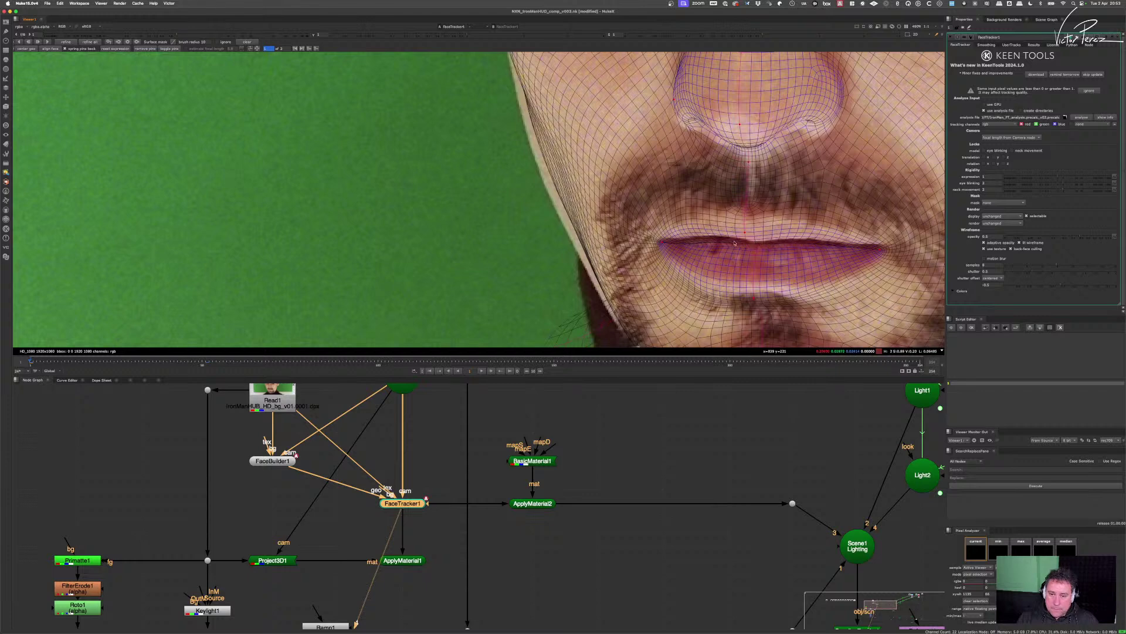
left_click_drag(662, 243, 661, 239)
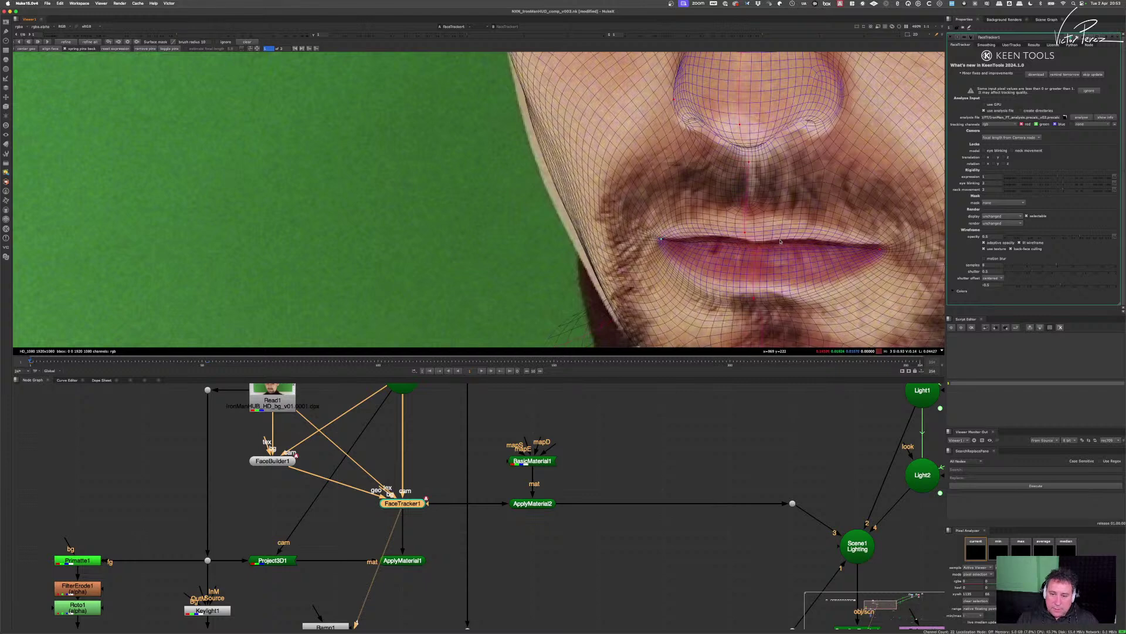
left_click_drag(883, 247, 881, 245)
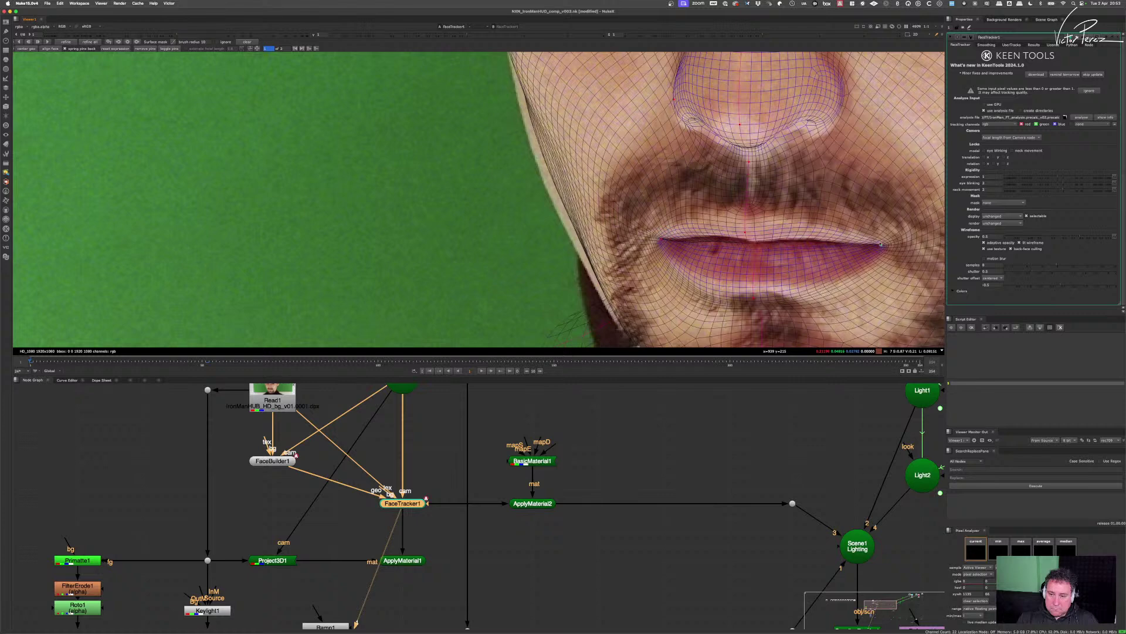
- Fit the mesh outline to the ears, cheeks and jawline on the first frame
scroll(880, 244, "down", 5)
left_click_drag(745, 247, 756, 288)
left_click_drag(647, 74, 681, 253)
left_click_drag(894, 201, 598, 138)
left_click_drag(719, 309, 683, 196)
scroll(692, 198, "up", 3)
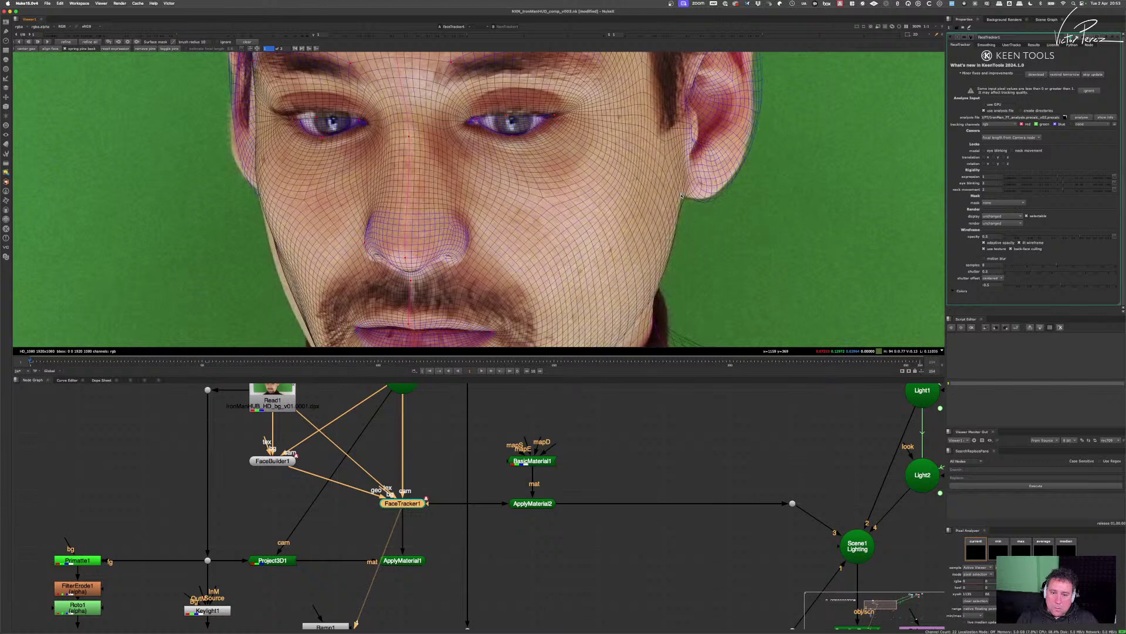
scroll(681, 197, "left", 10)
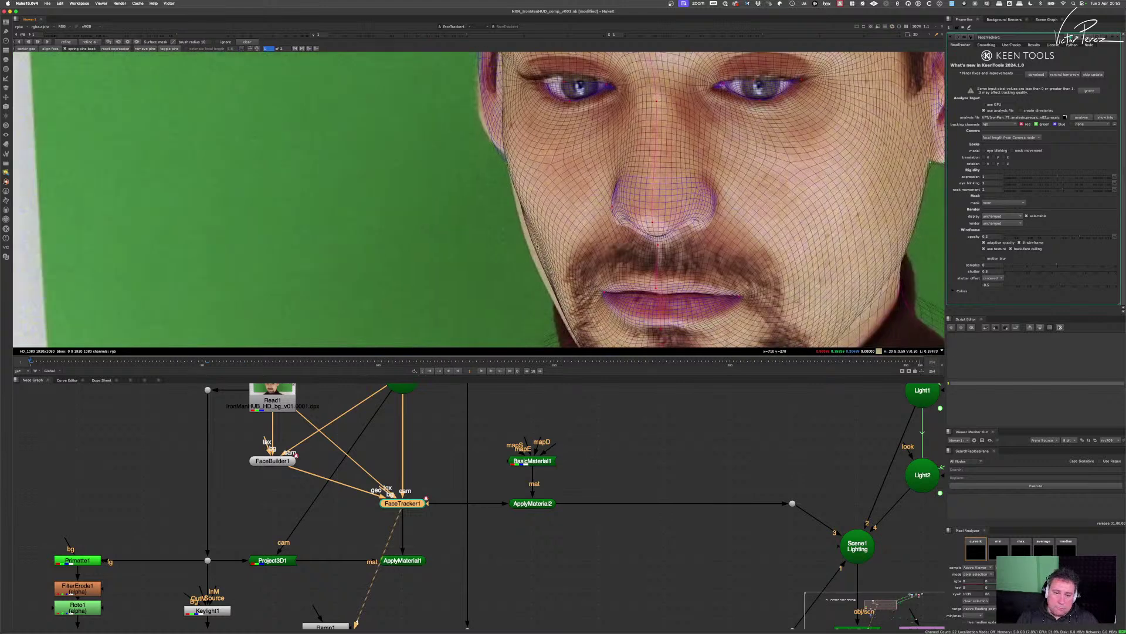
left_click_drag(571, 222, 551, 203)
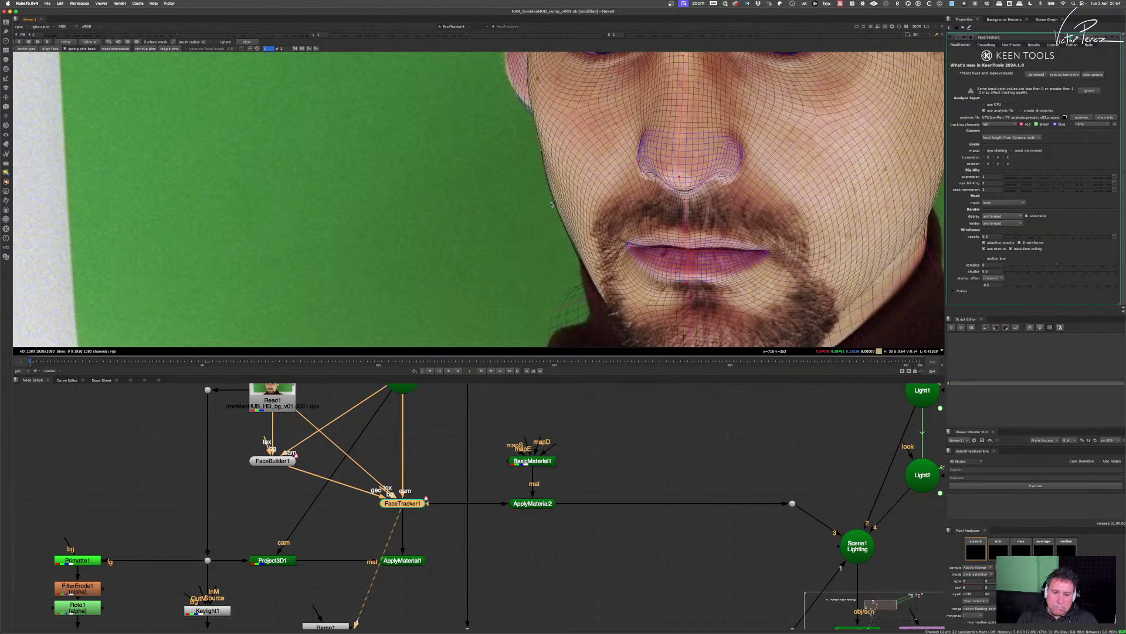
scroll(586, 223, "down", 4)
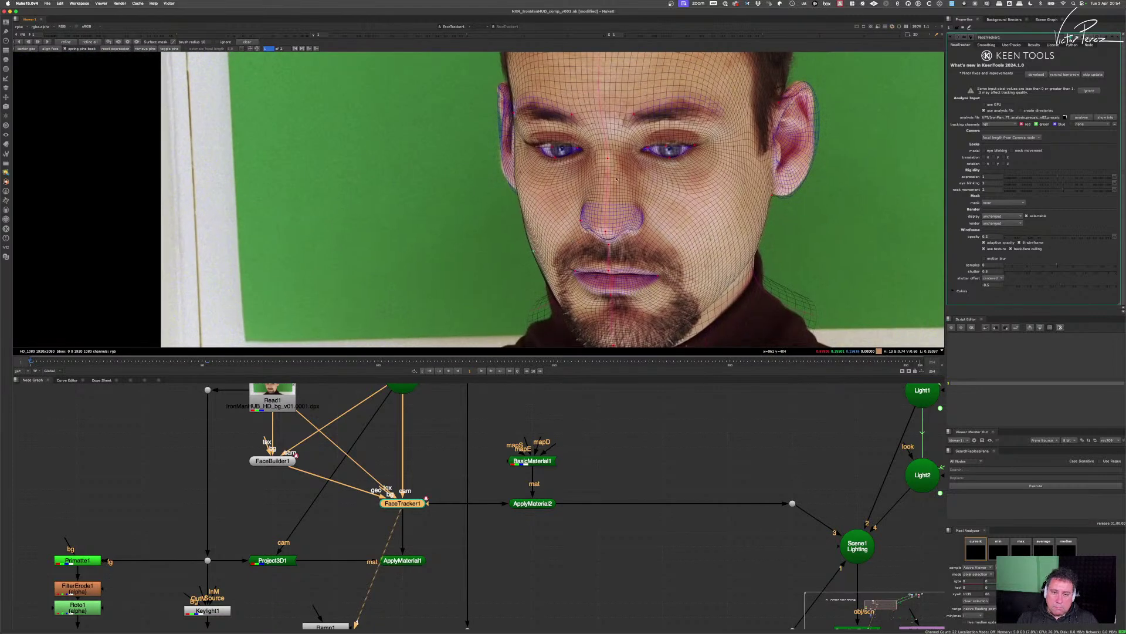
- Go to frame 33 and refine the face mesh around the mouth, eyes and ears
left_click(105, 361)
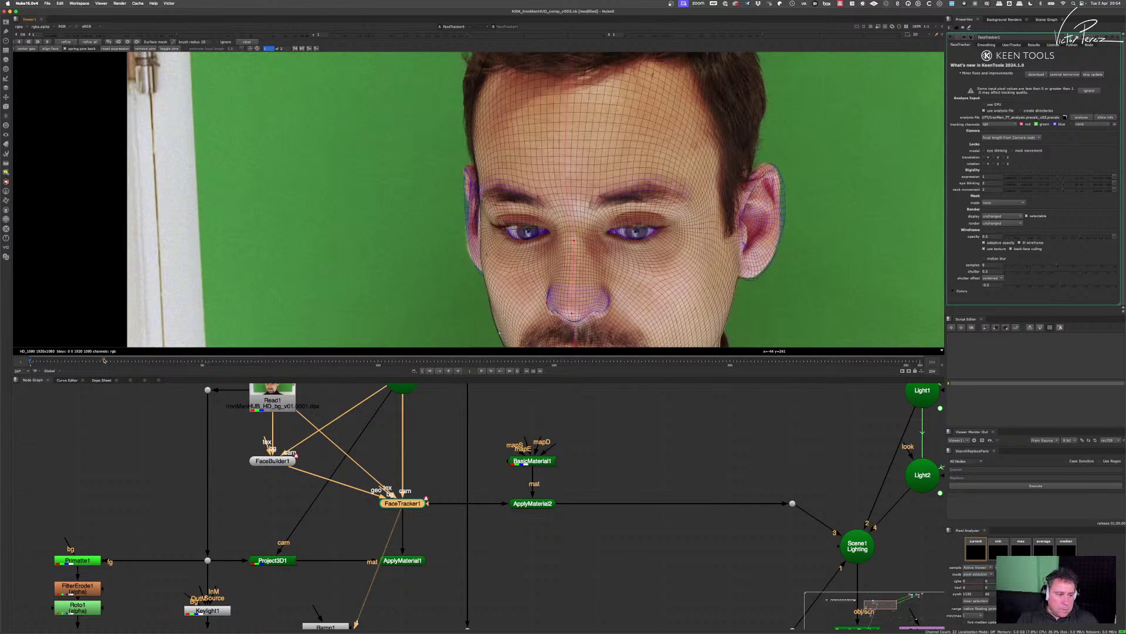
left_click_drag(105, 360, 146, 365)
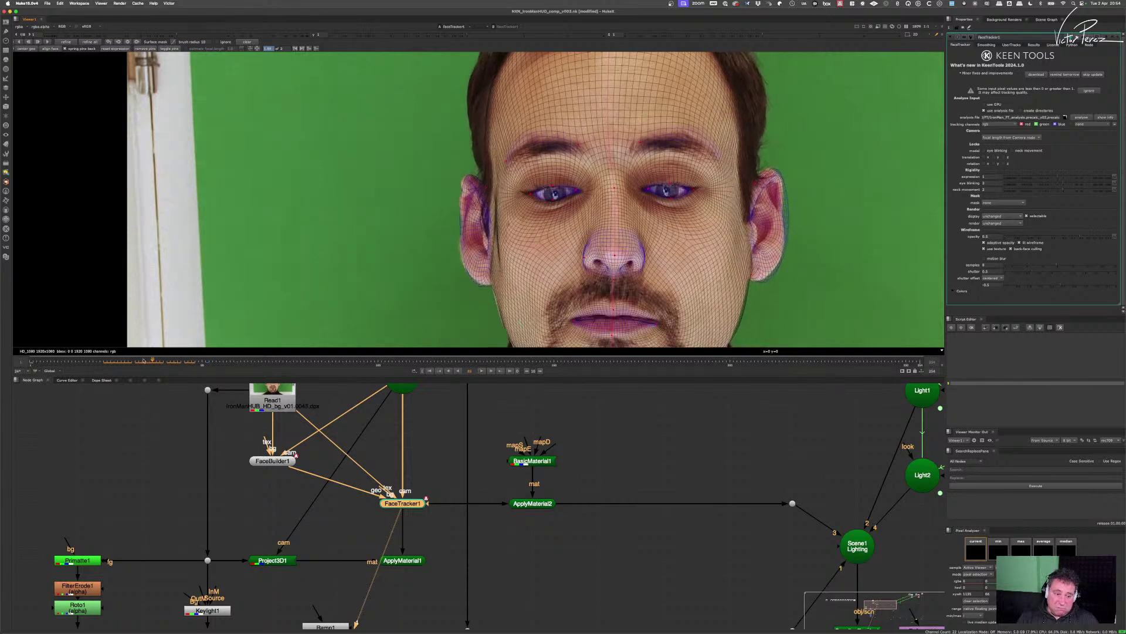
scroll(567, 309, "up", 3)
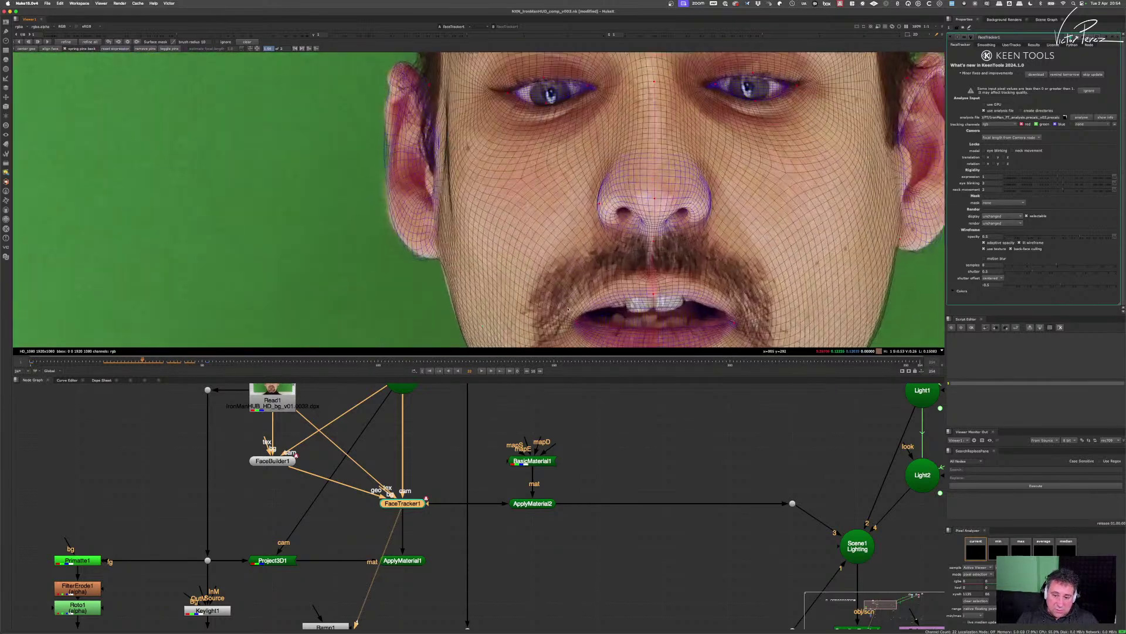
scroll(569, 294, "up", 2)
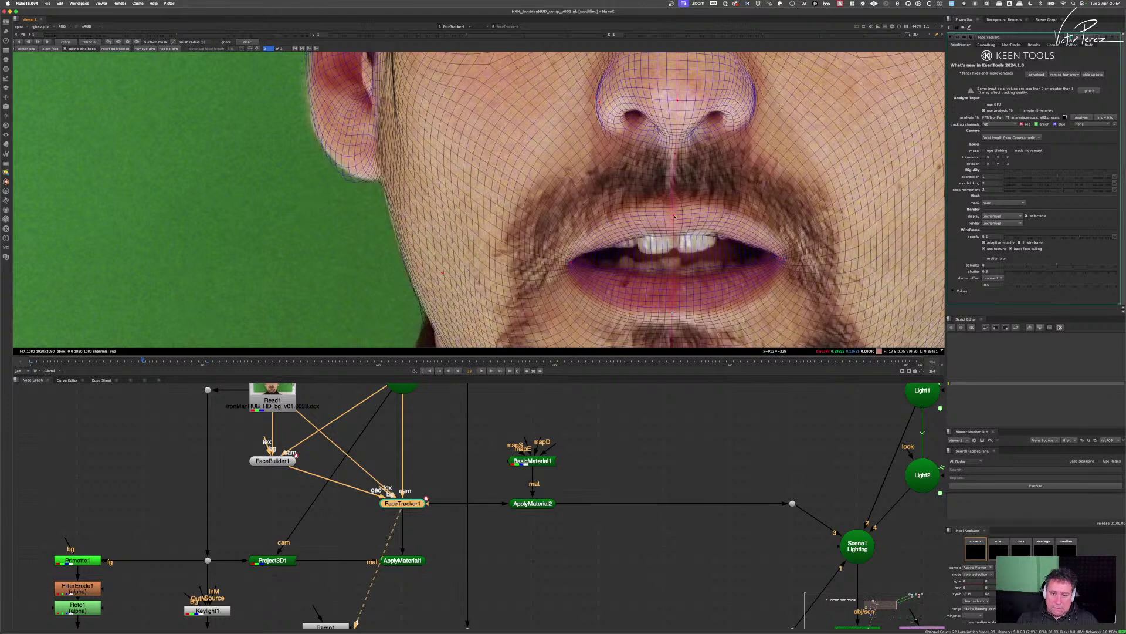
scroll(565, 173, "up", 10)
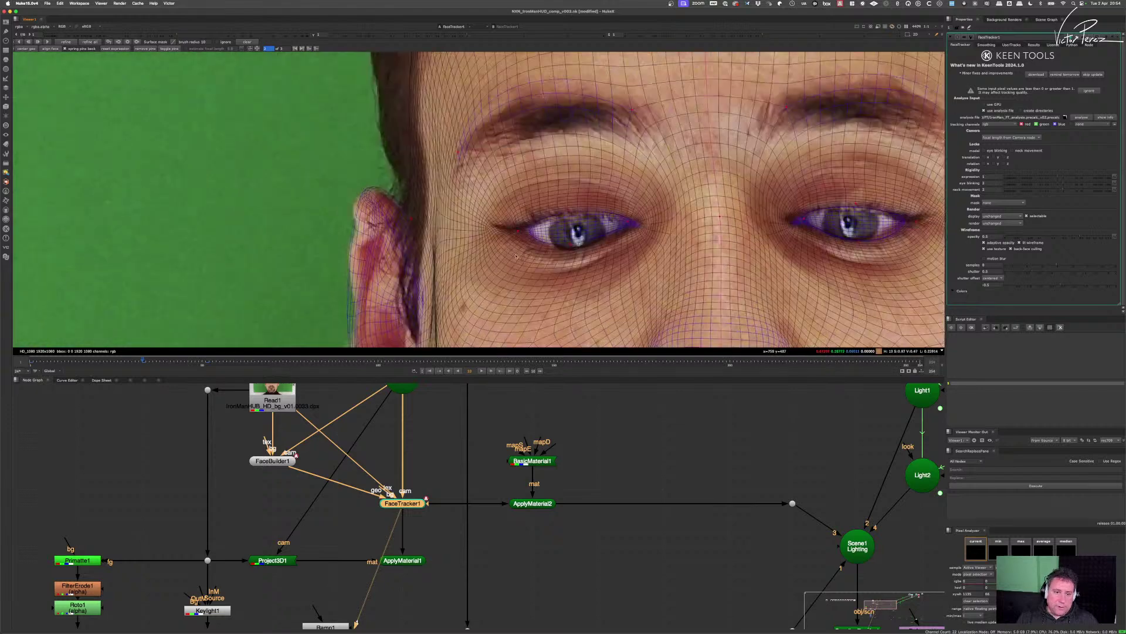
scroll(467, 212, "down", 5)
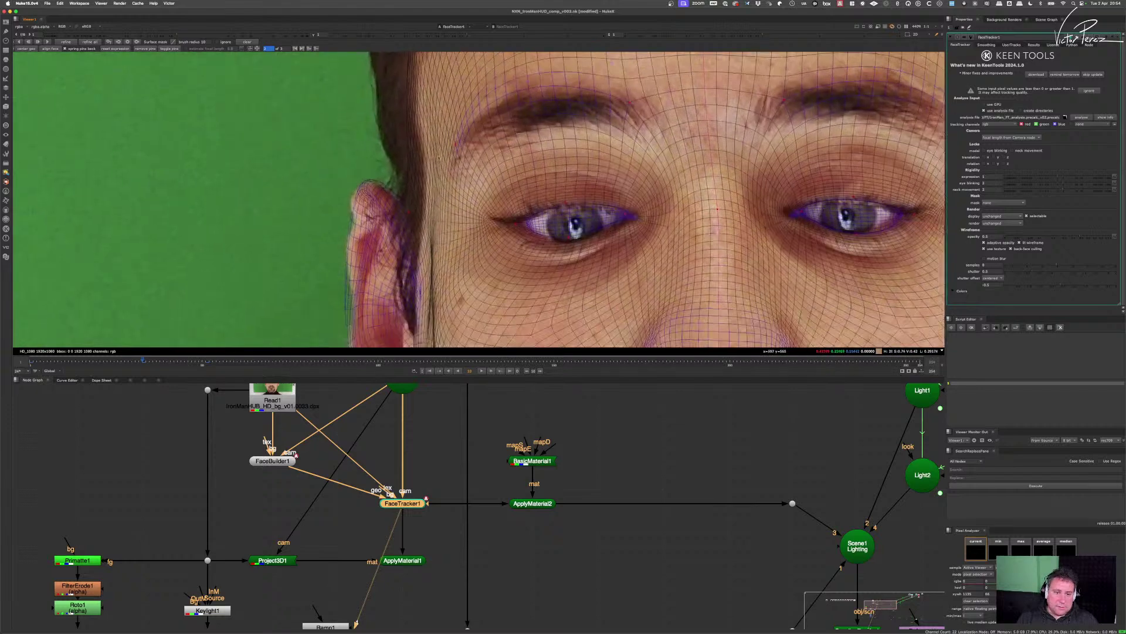
scroll(463, 209, "down", 3)
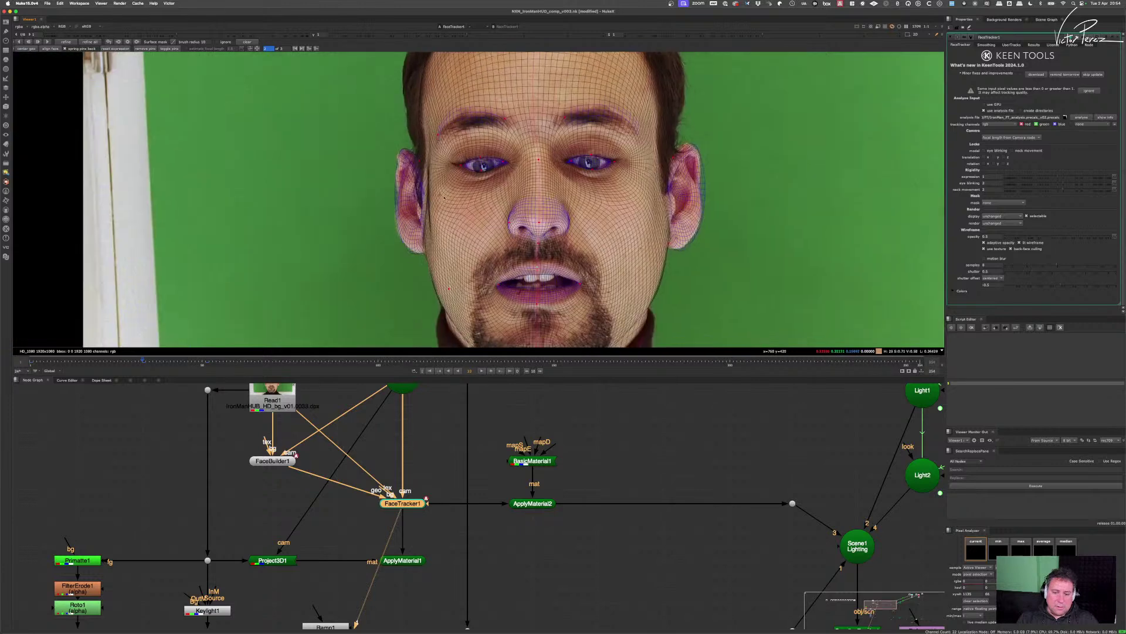
scroll(652, 210, "up", 3)
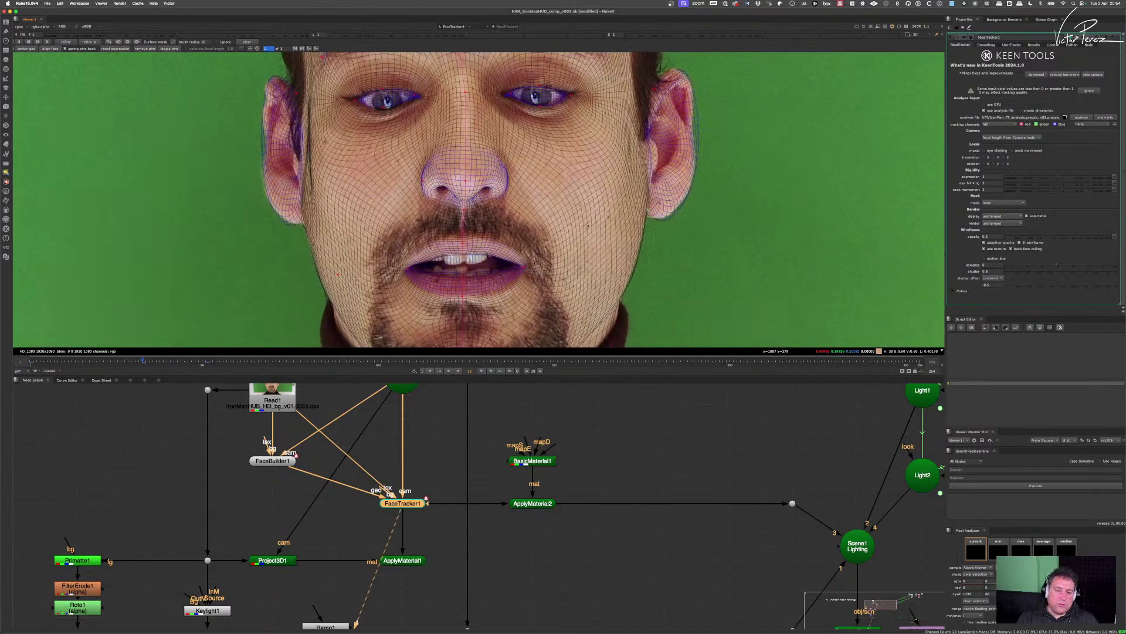
scroll(647, 210, "down", 3)
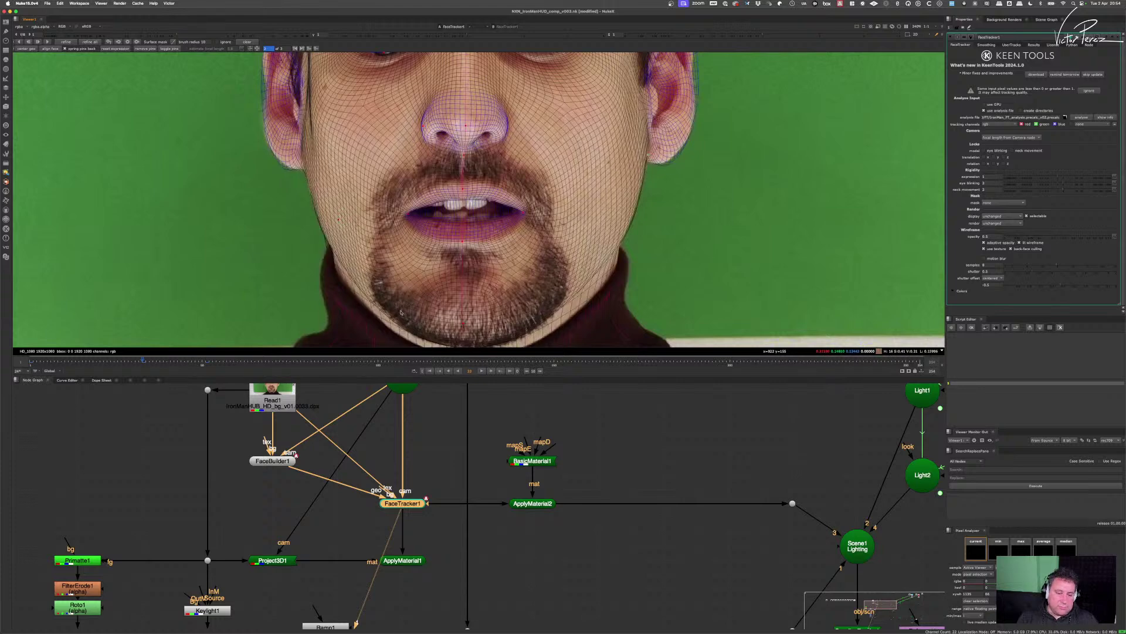
- Go to frame 18 and fit the mesh outline to the face edges below both ears
left_click(90, 361)
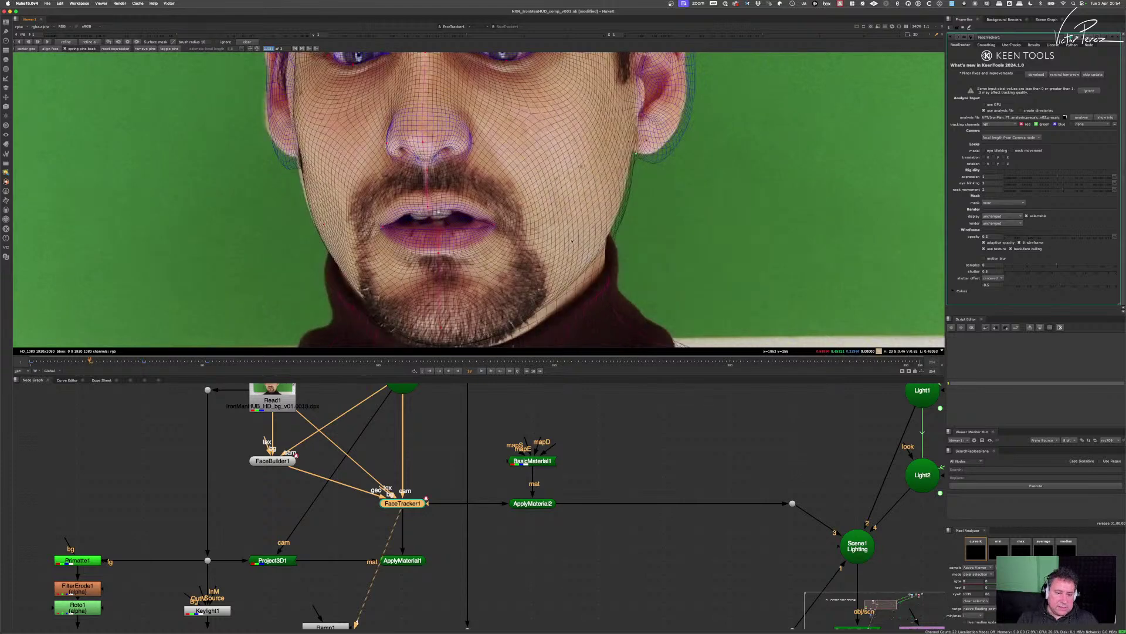
left_click_drag(657, 159, 616, 207)
left_click_drag(606, 201, 598, 187)
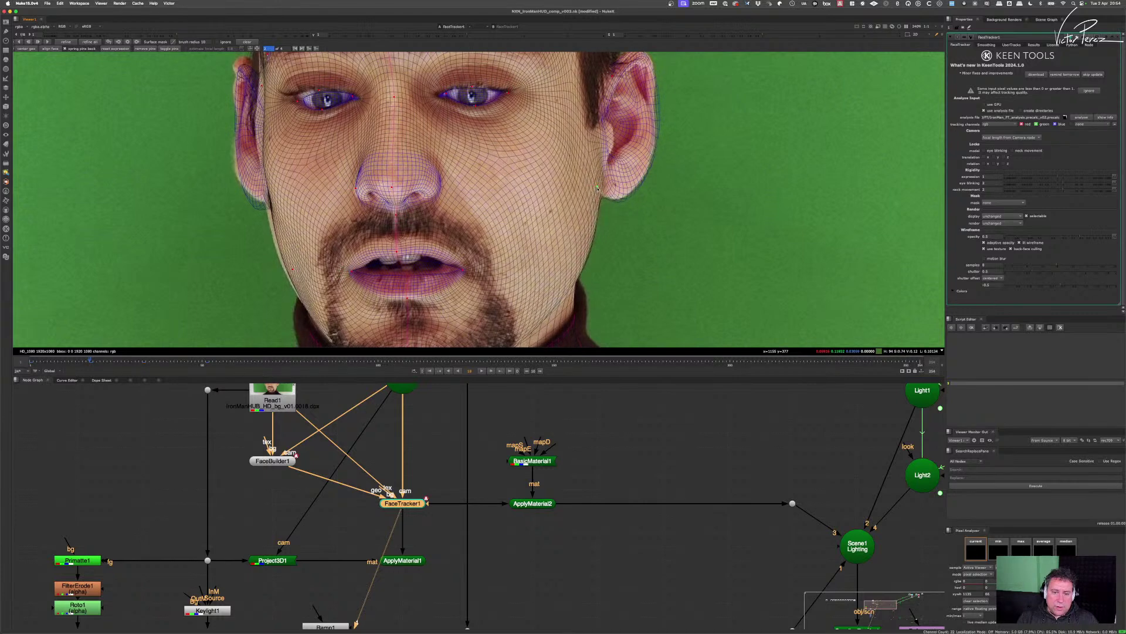
left_click_drag(307, 259, 361, 298)
left_click_drag(342, 237, 328, 224)
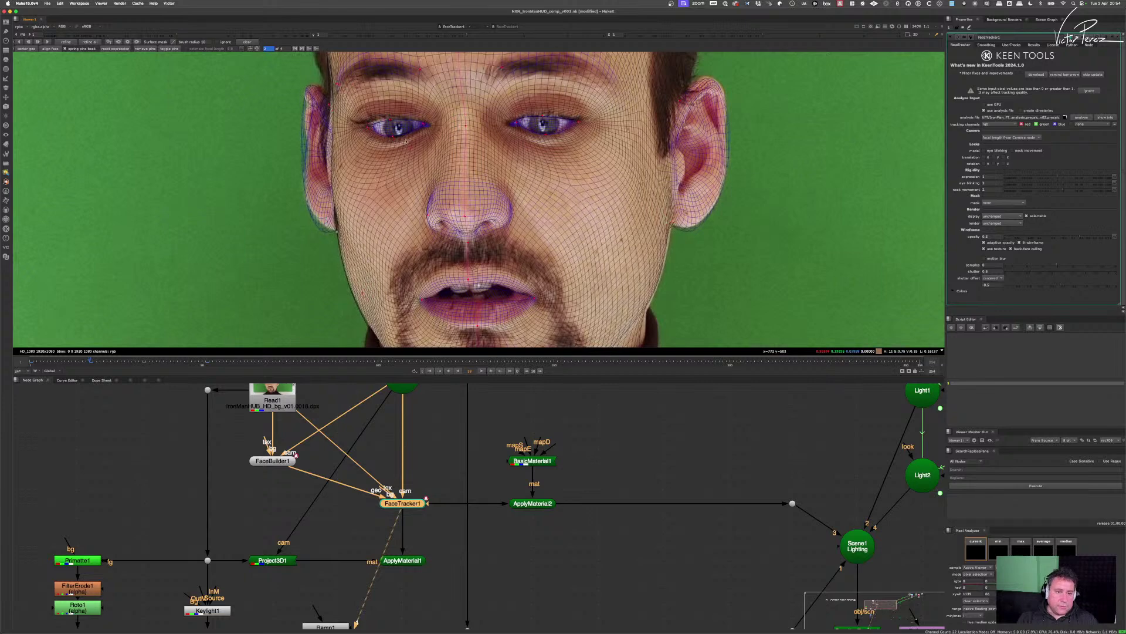
- Fit the mesh's eye contours to the eyelids and eye corners on frame 18
scroll(347, 248, "up", 6)
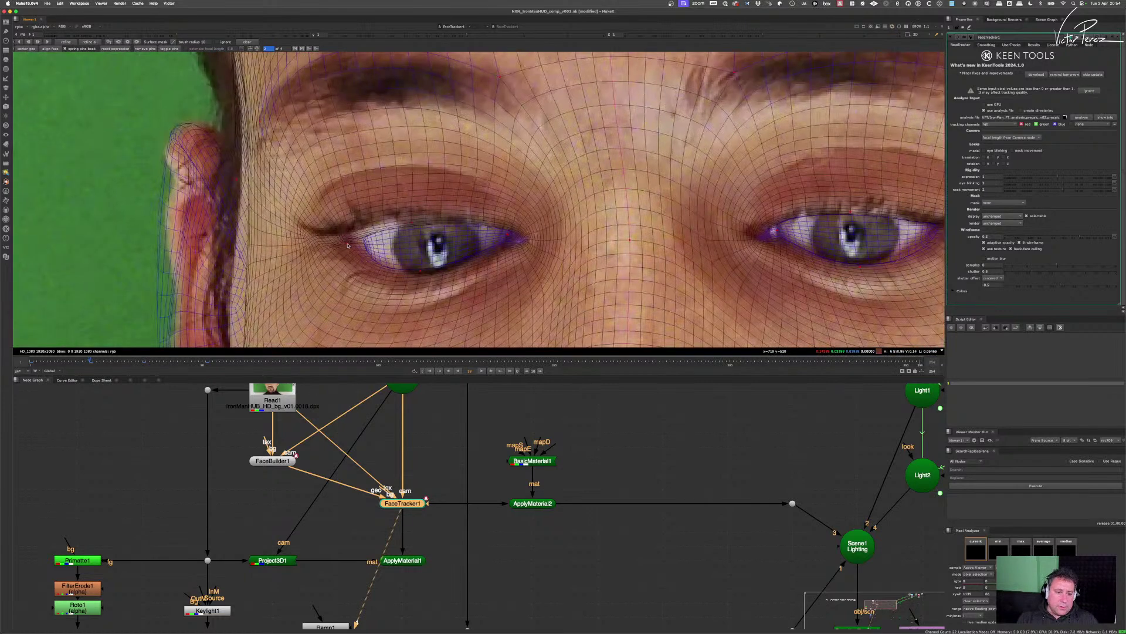
left_click_drag(347, 245, 334, 223)
left_click_drag(412, 224, 410, 218)
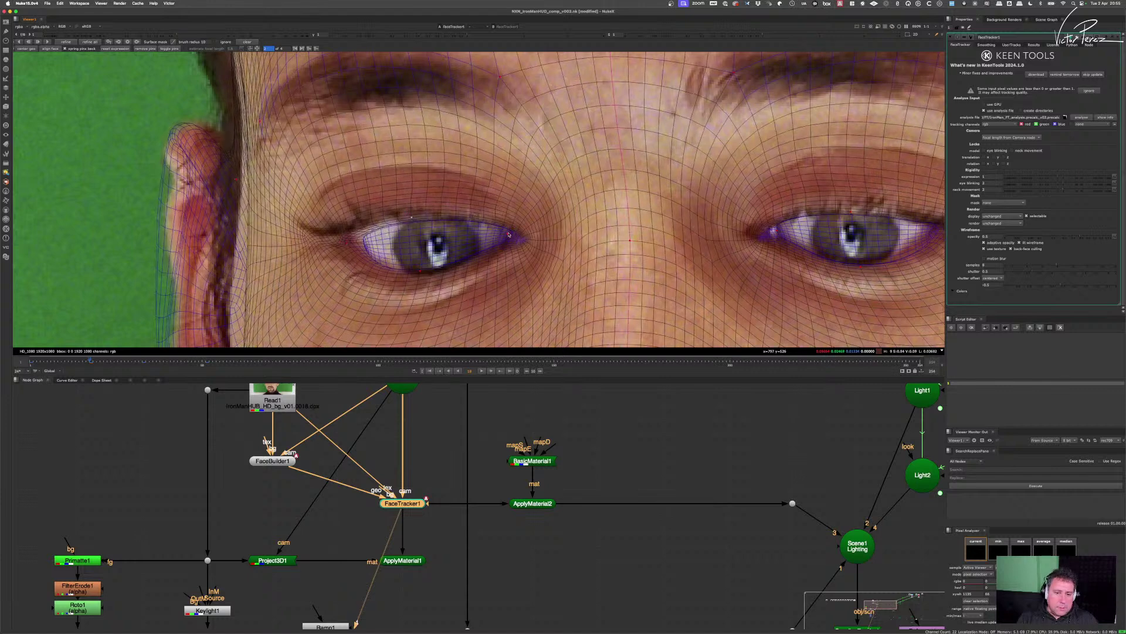
left_click_drag(852, 212, 655, 212)
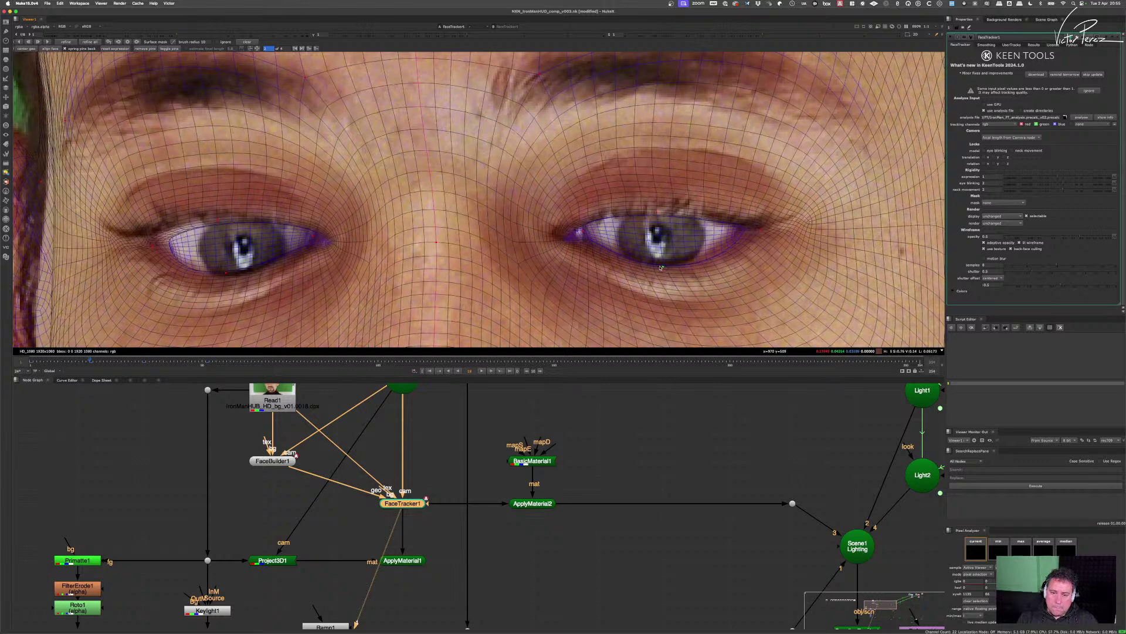
- Adjust the mesh edge beside the subject's left earlobe on frame 18
scroll(661, 266, "down", 6)
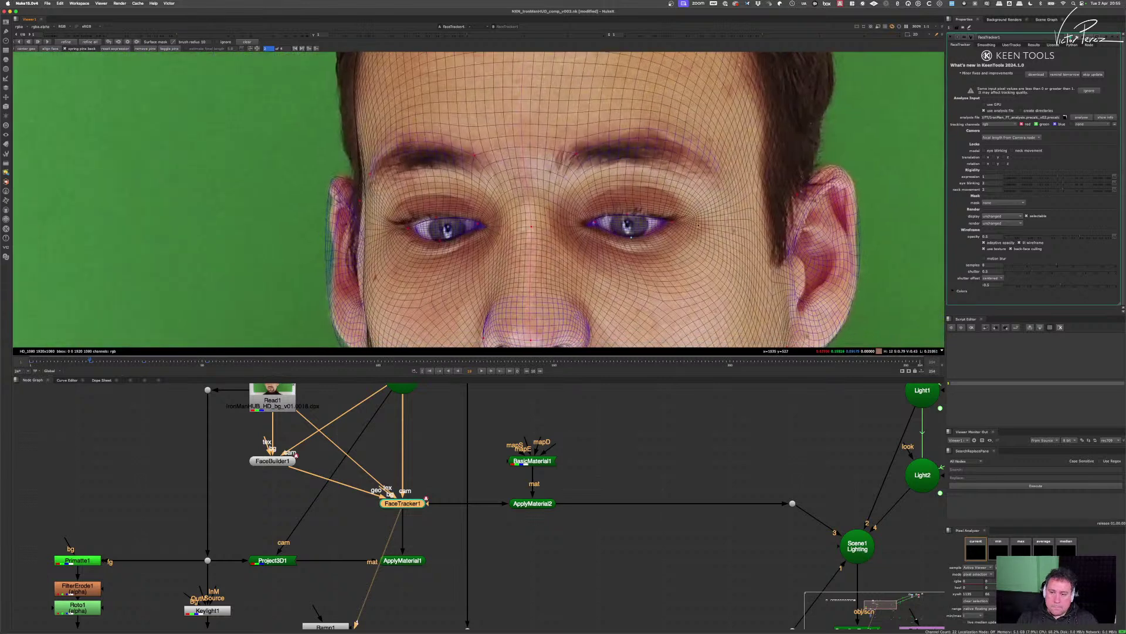
scroll(730, 198, "down", 3)
scroll(695, 221, "up", 4)
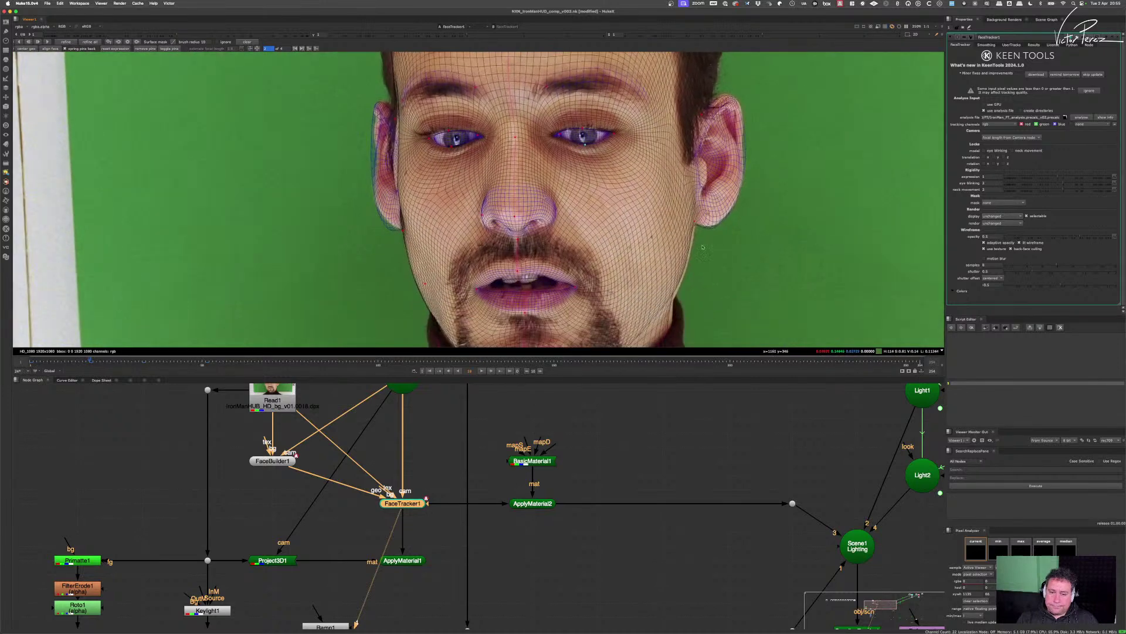
left_click_drag(692, 212, 699, 216)
scroll(699, 216, "down", 5)
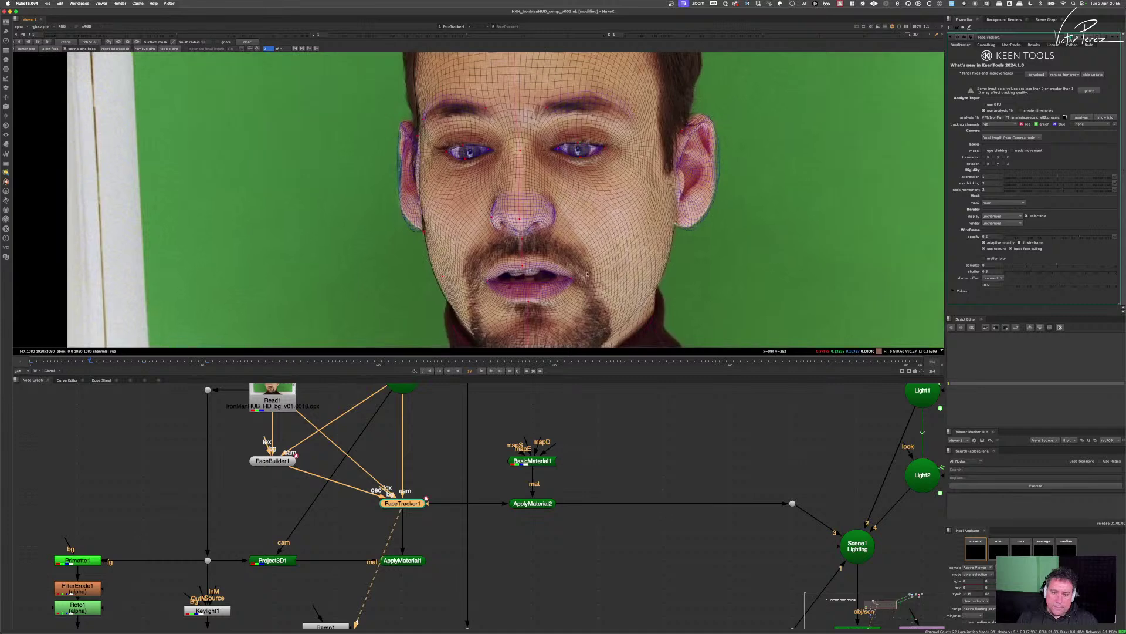
- Fit the mesh's lip contour to the corners and upper lip of the open mouth on frame 18
scroll(597, 274, "up", 5)
left_click_drag(597, 274, 574, 271)
left_click_drag(492, 249, 500, 240)
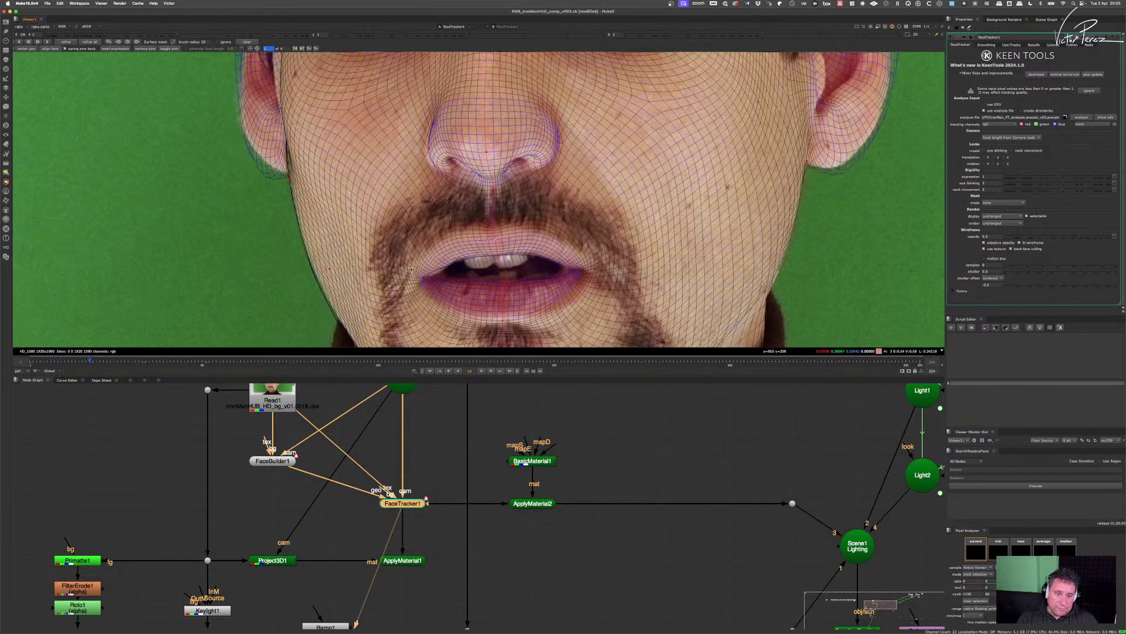
left_click(428, 279)
left_click_drag(428, 279, 436, 276)
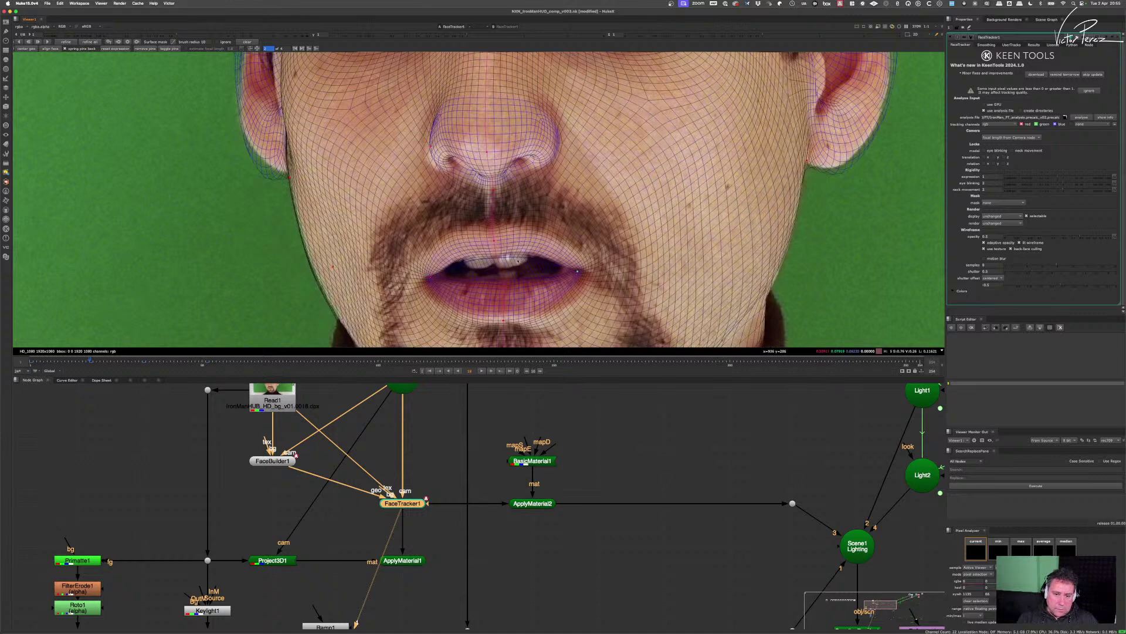
- Raise the middle of the mesh's upper lip slightly on frame 18 and check the fit around the eyes and jaw
left_click_drag(494, 241, 494, 238)
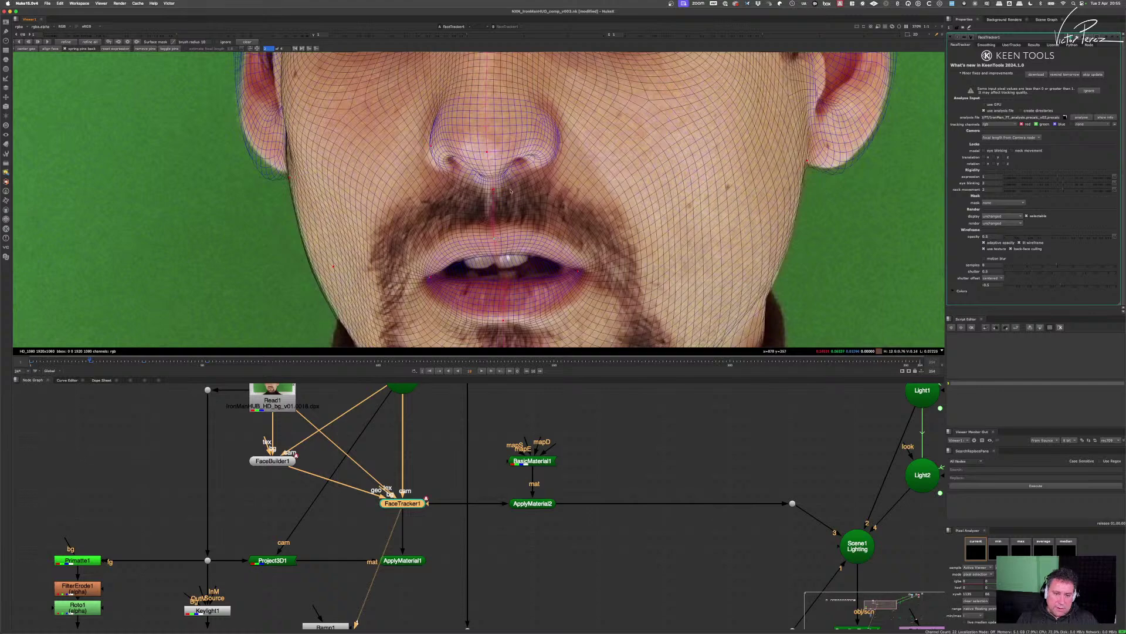
left_click_drag(511, 191, 502, 276)
scroll(519, 264, "down", 5)
left_click_drag(528, 154, 494, 246)
scroll(500, 248, "down", 8)
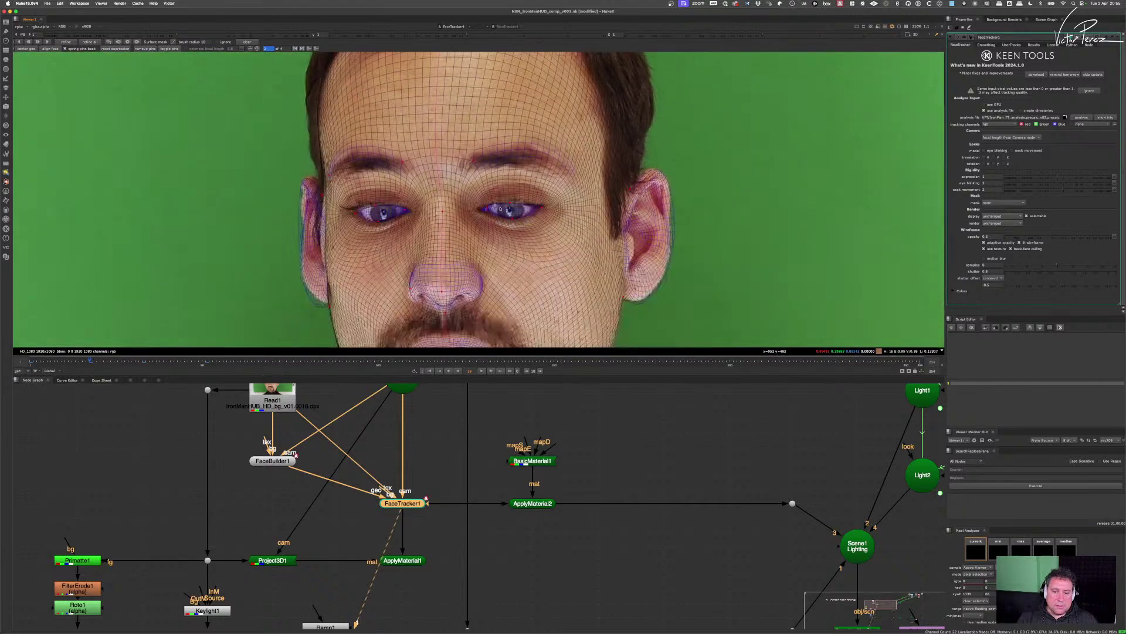
scroll(619, 274, "up", 4)
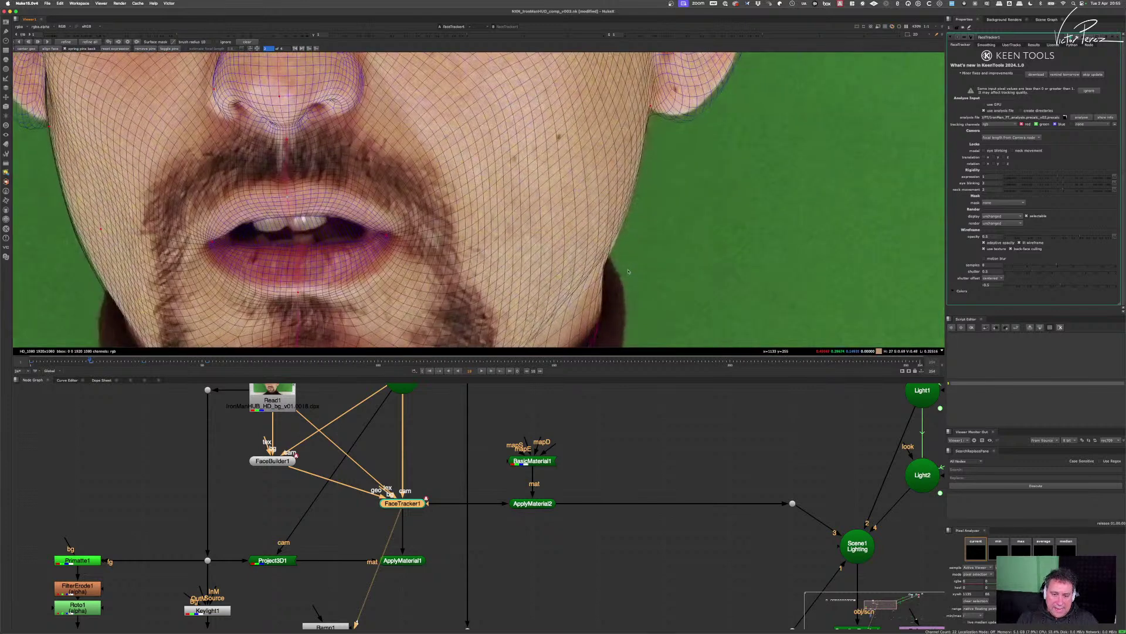
scroll(629, 266, "down", 4)
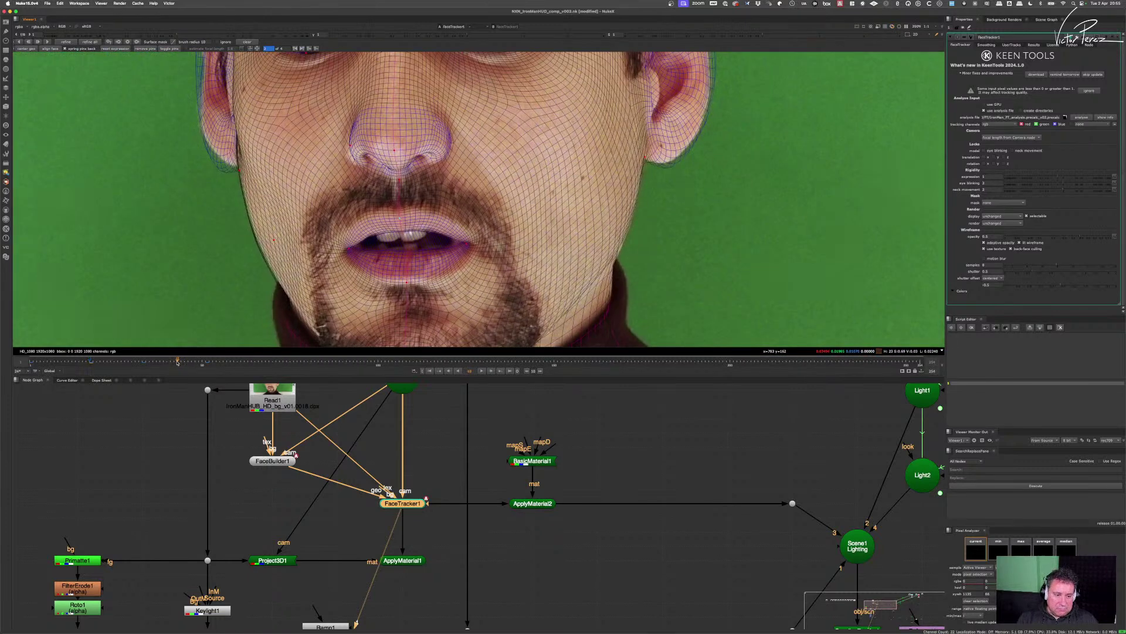
- Go to frame 43 and fit the mesh outline to the subject's right cheek edge
key("alt+Right")
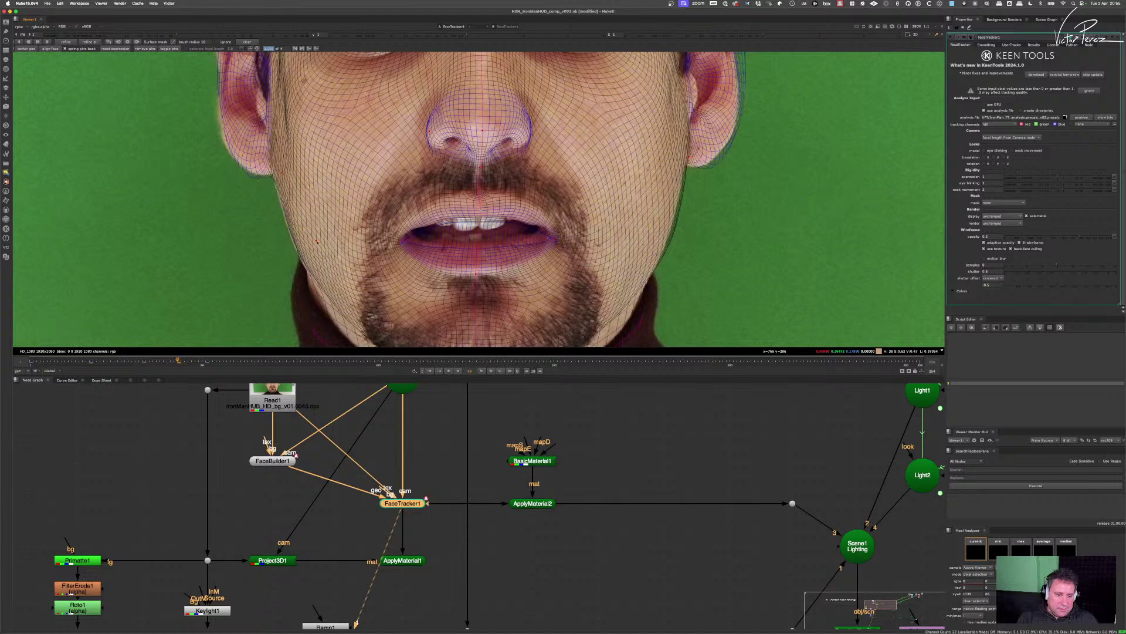
left_click_drag(317, 241, 302, 294)
left_click_drag(277, 238, 274, 239)
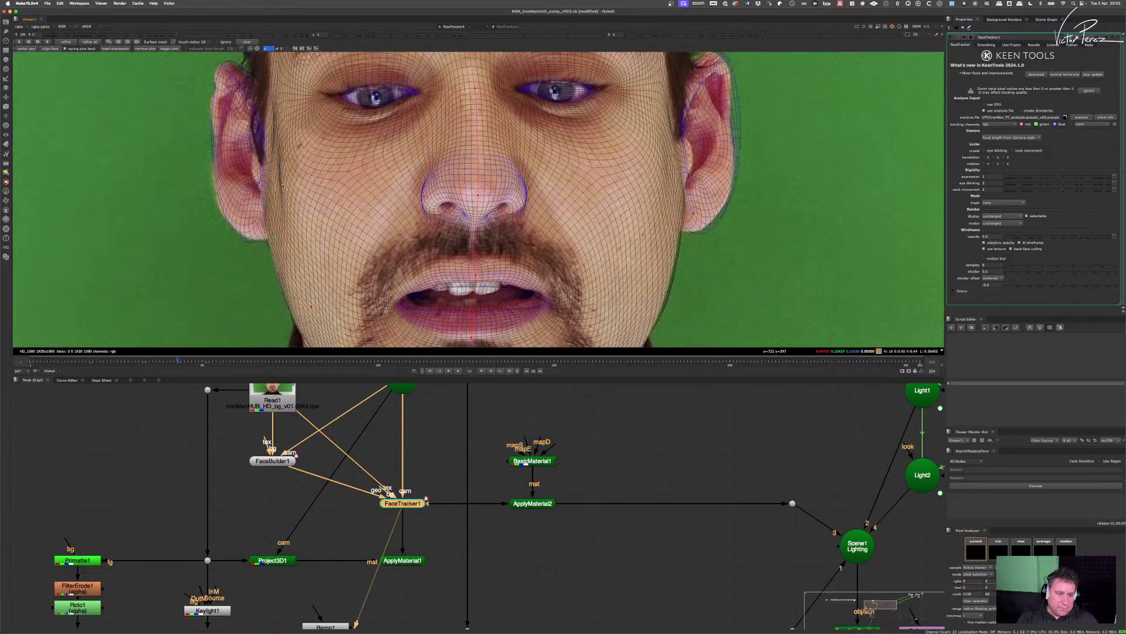
left_click_drag(283, 186, 276, 266)
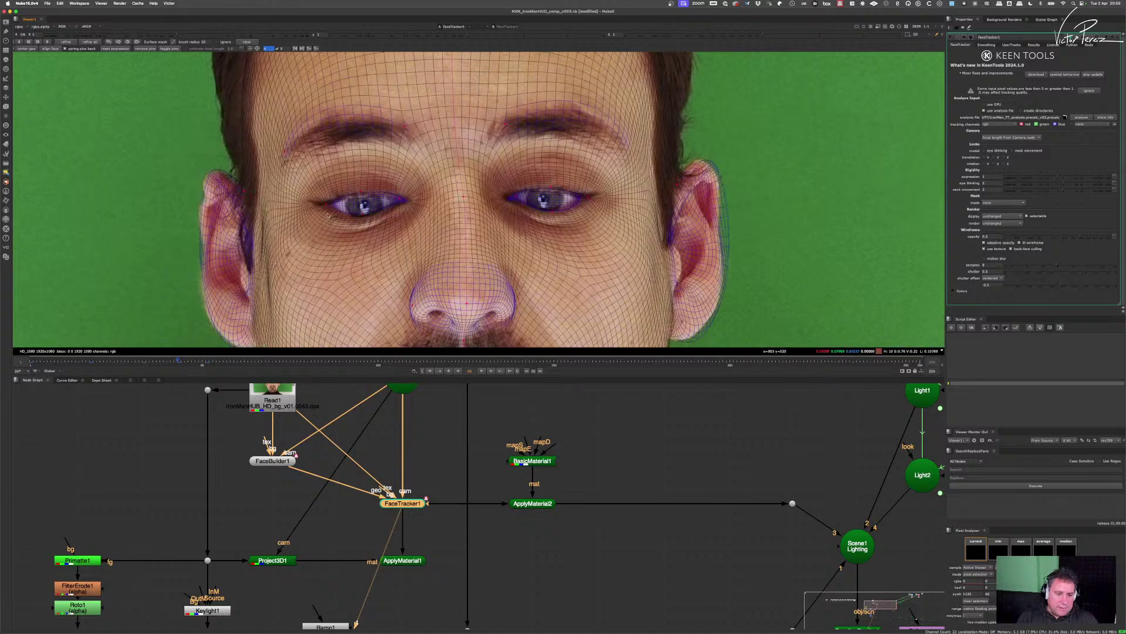
- Fit the mesh's outer eye corners to the subject's eyes on frame 43
scroll(329, 216, "up", 3)
left_click_drag(326, 203, 319, 202)
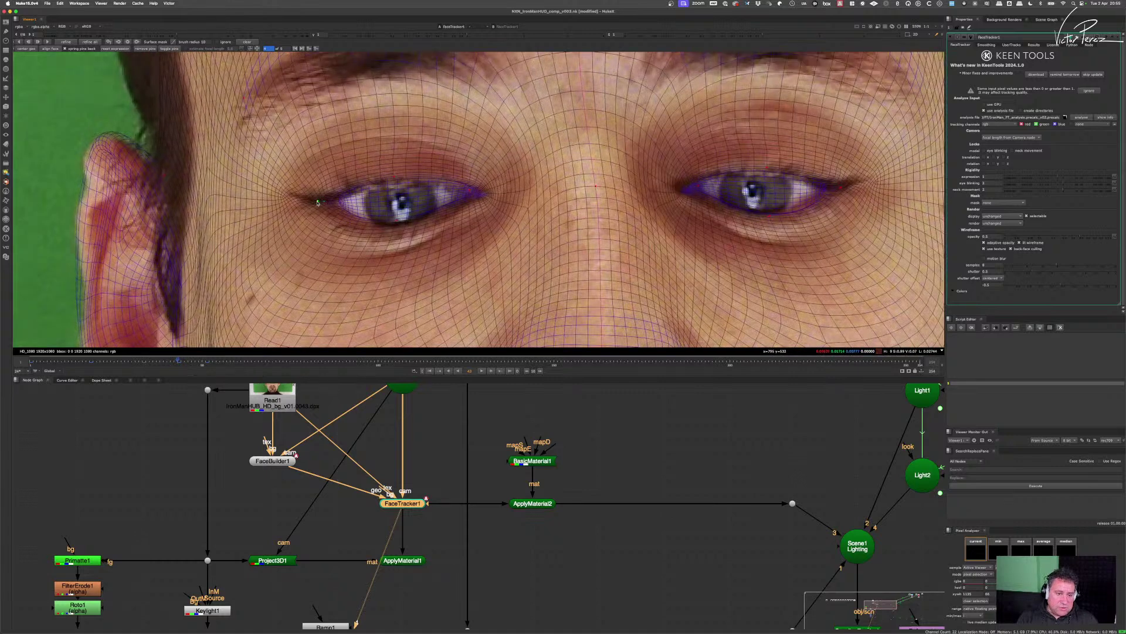
left_click_drag(631, 199, 598, 216)
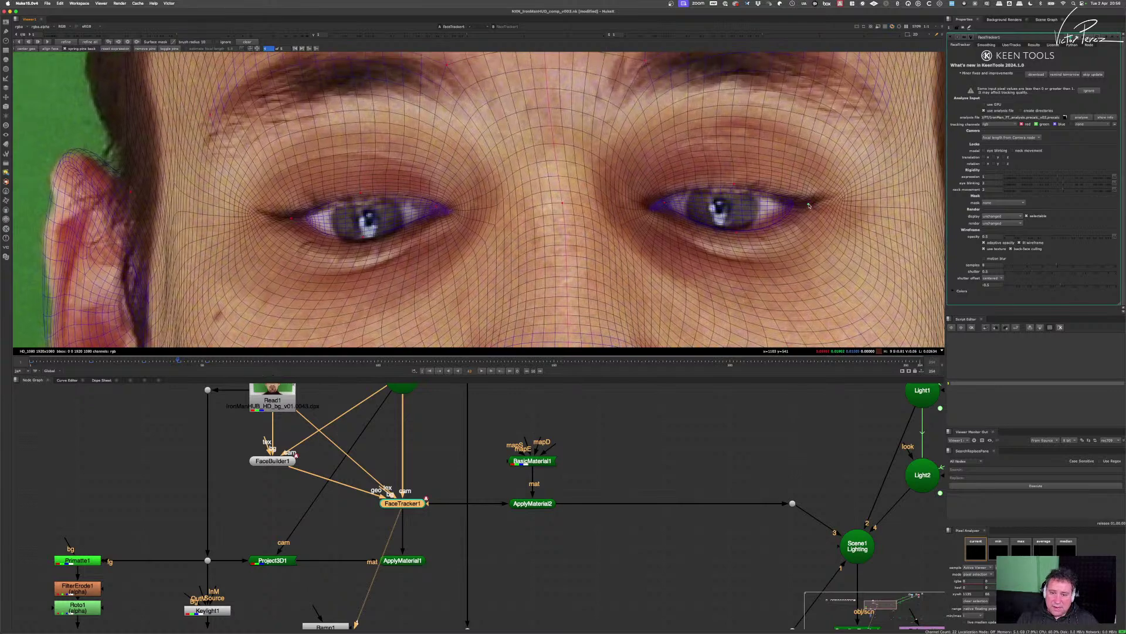
- Fit the mesh's lip contour to the upper lip, both mouth corners and lower lip on frame 43
scroll(719, 211, "down", 5)
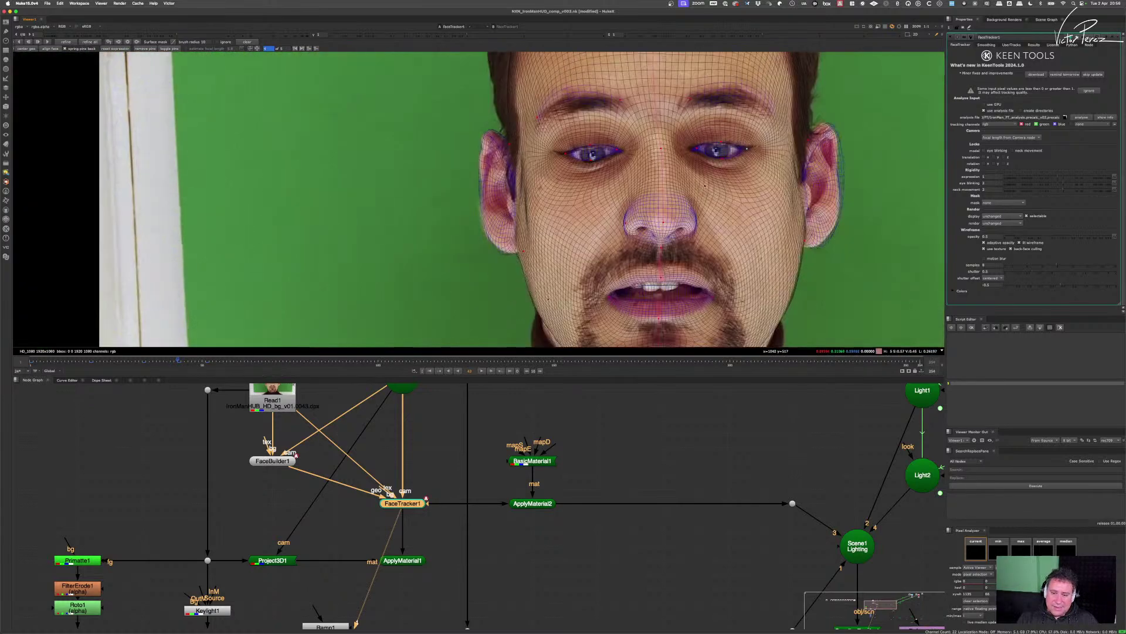
scroll(658, 235, "up", 6)
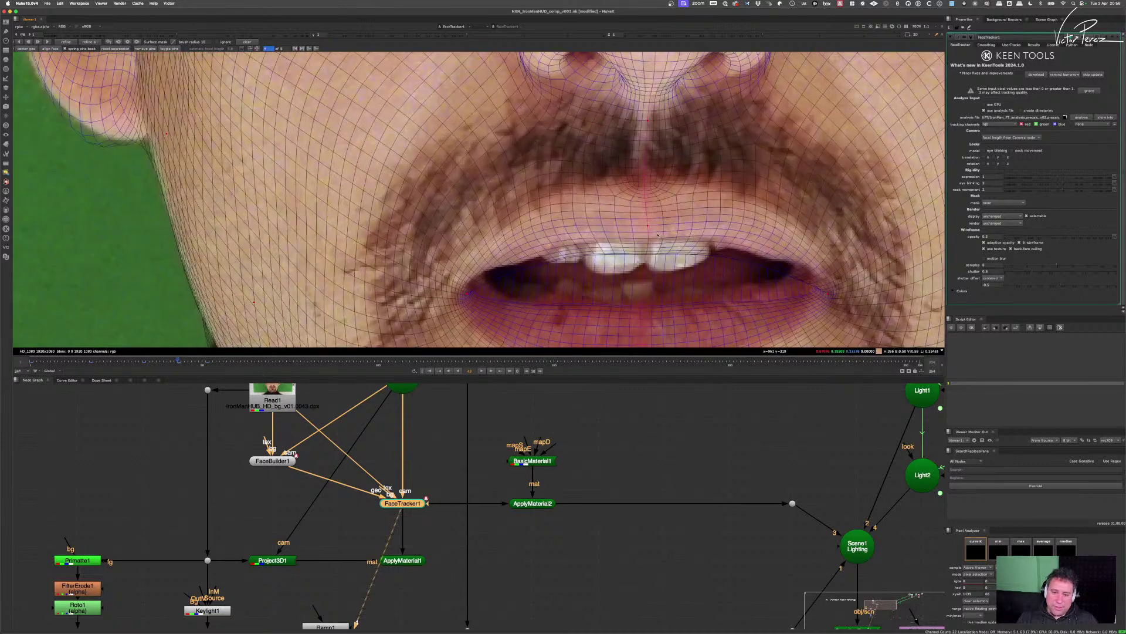
left_click_drag(649, 227, 653, 214)
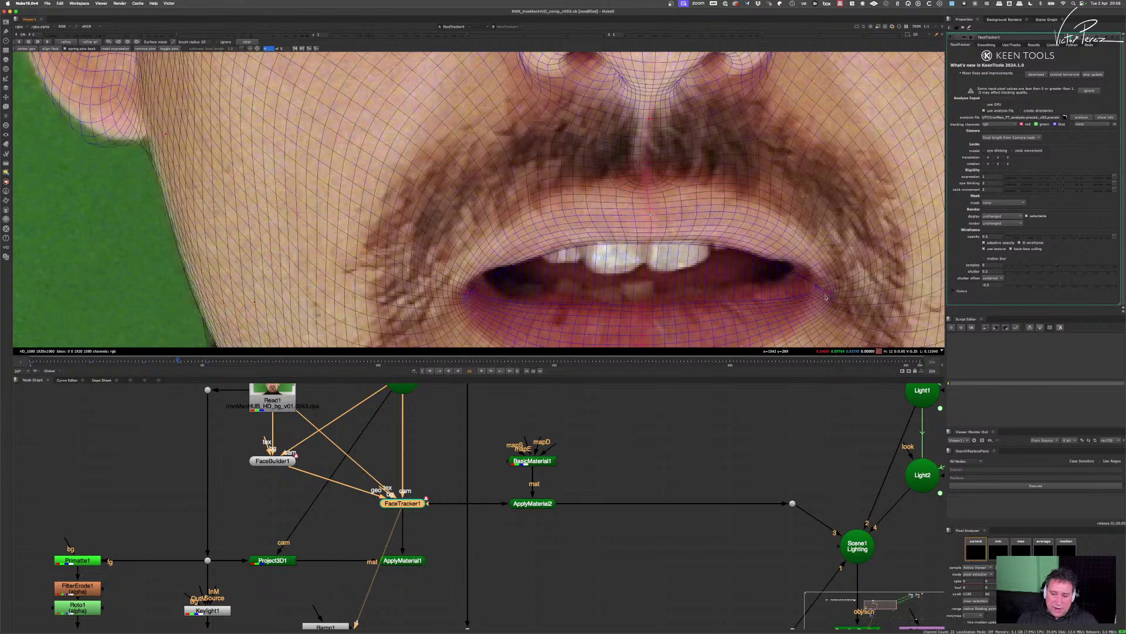
left_click_drag(827, 294, 800, 269)
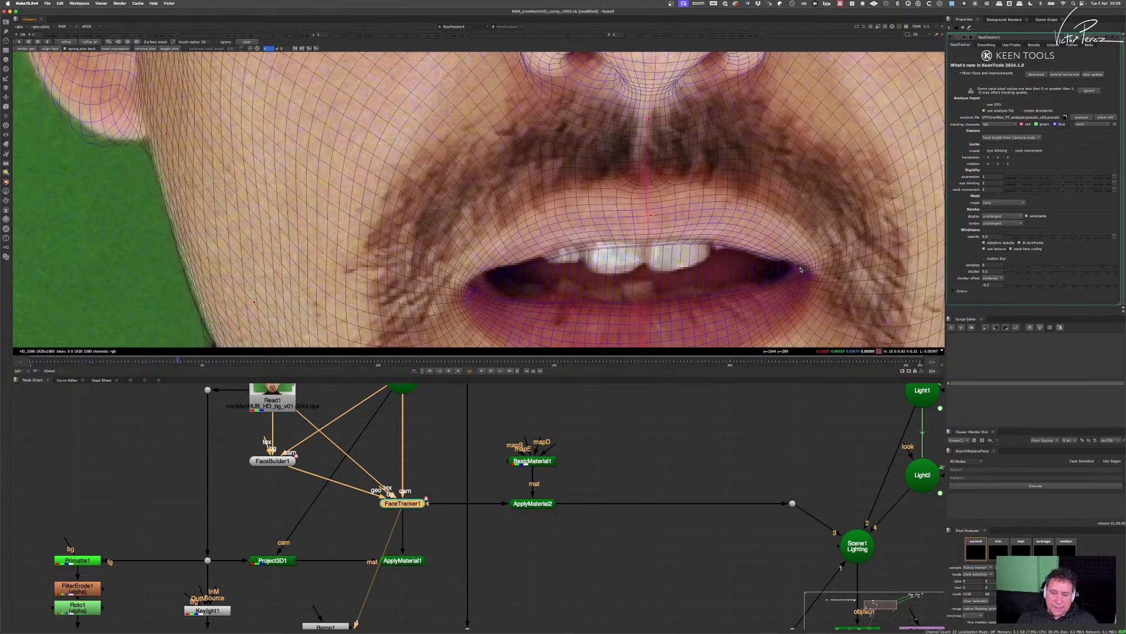
left_click_drag(474, 288, 482, 277)
scroll(482, 277, "down", 1)
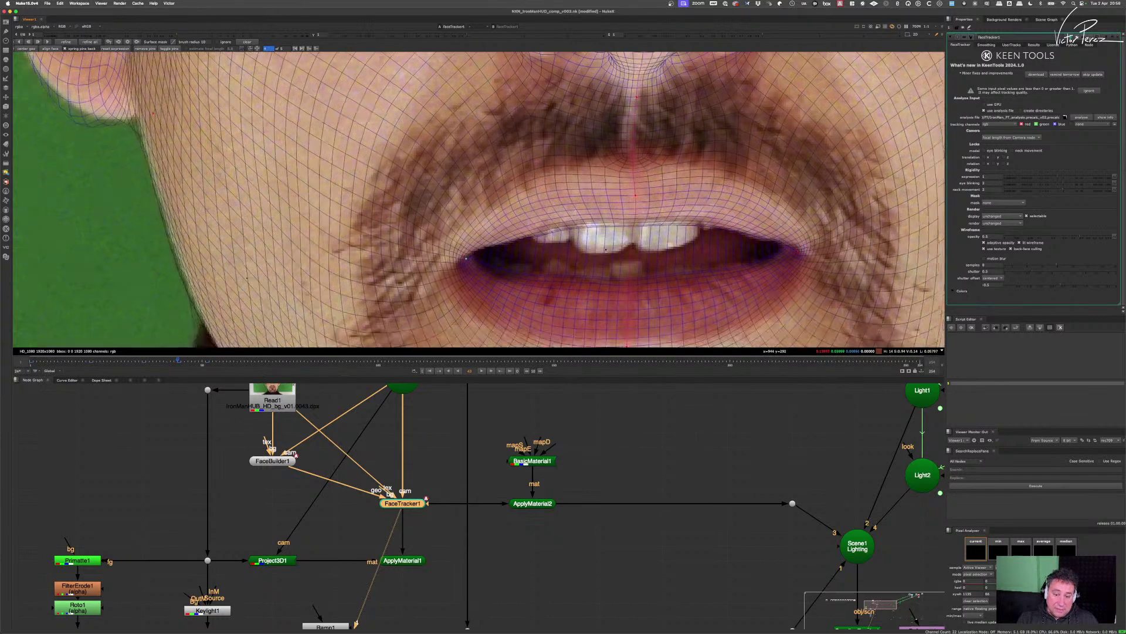
scroll(628, 270, "up", 1)
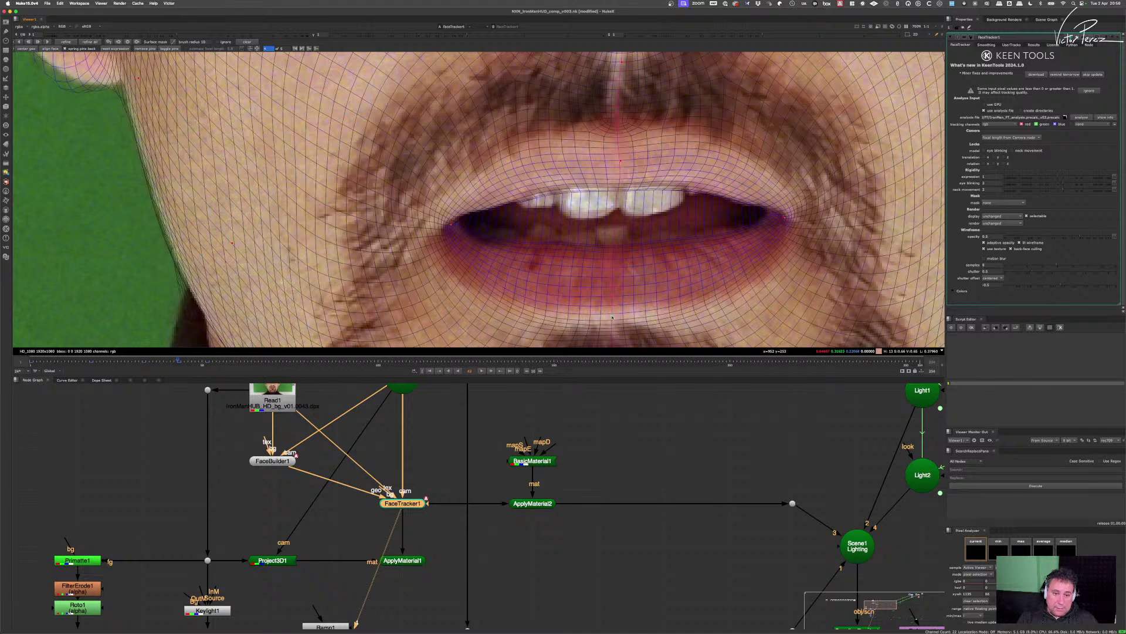
scroll(612, 317, "down", 1)
scroll(651, 251, "up", 1)
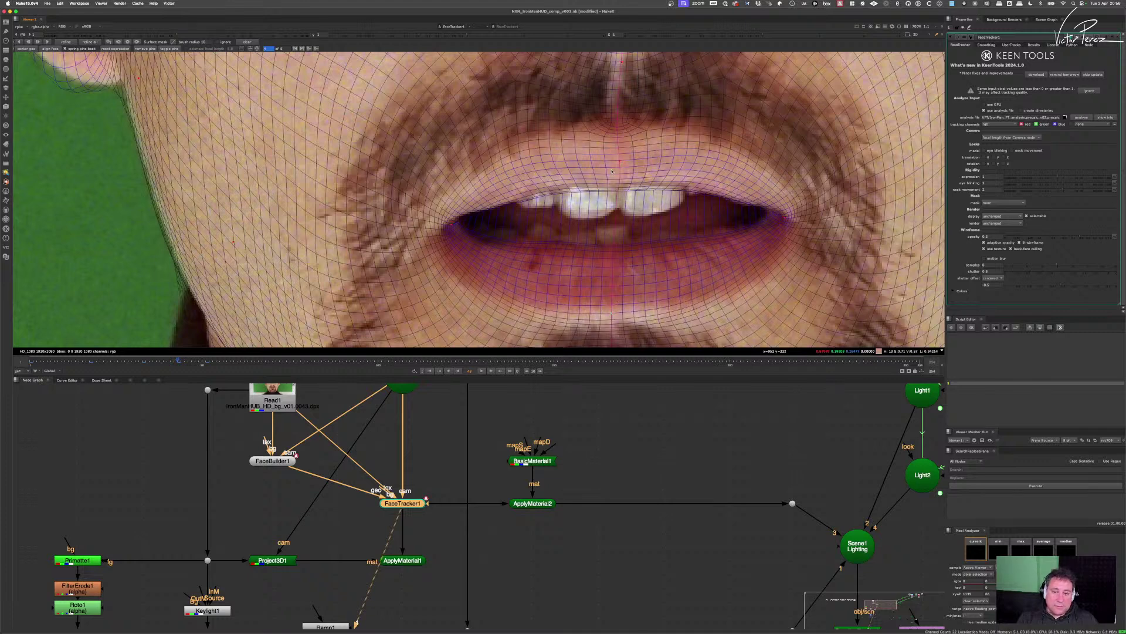
scroll(620, 162, "down", 1)
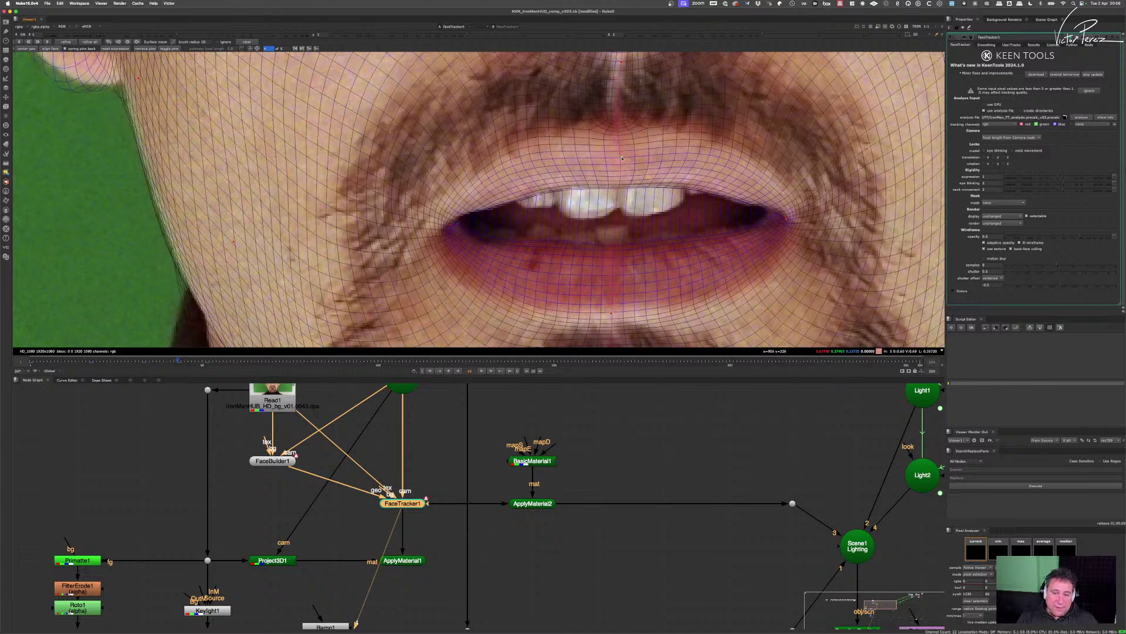
scroll(622, 159, "up", 1)
- Adjust the mesh where the subject's left ear meets the side of the head on frame 43
scroll(623, 158, "down", 4)
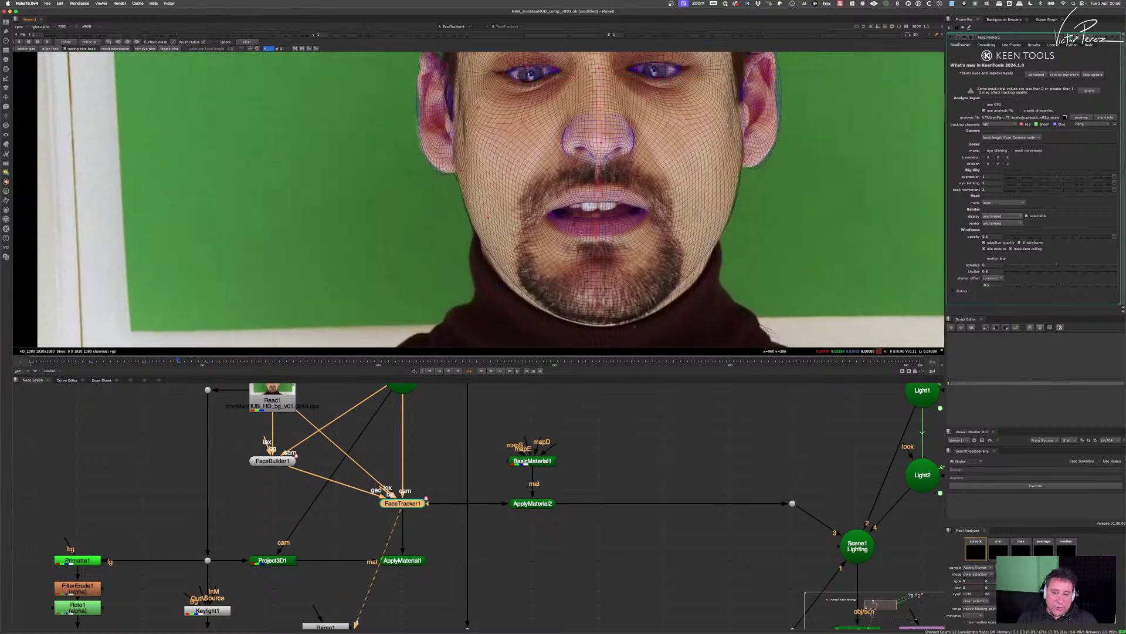
scroll(644, 203, "up", 3)
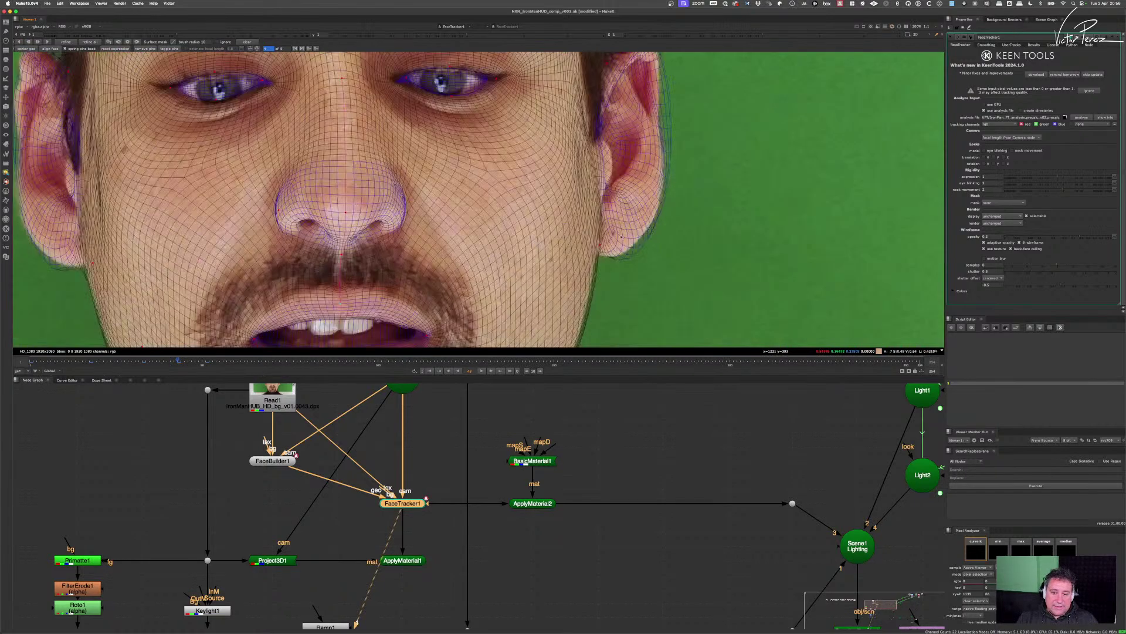
left_click_drag(601, 247, 579, 328)
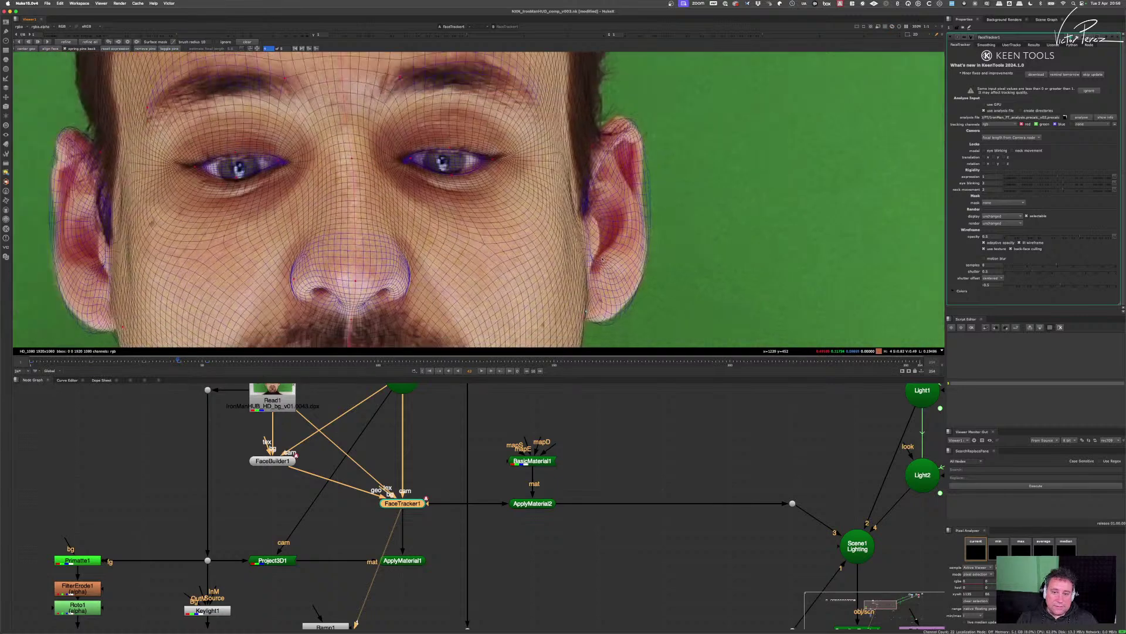
scroll(631, 232, "down", 3)
scroll(614, 186, "up", 3)
left_click_drag(614, 186, 603, 209)
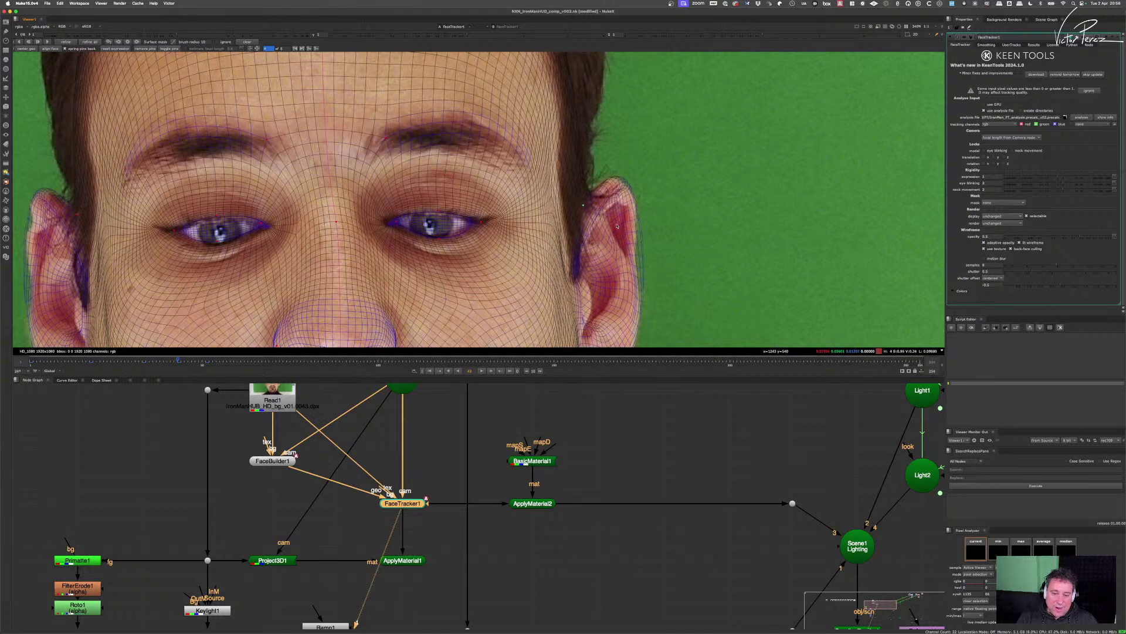
scroll(582, 201, "down", 3)
scroll(392, 221, "up", 2)
scroll(392, 221, "up", 1)
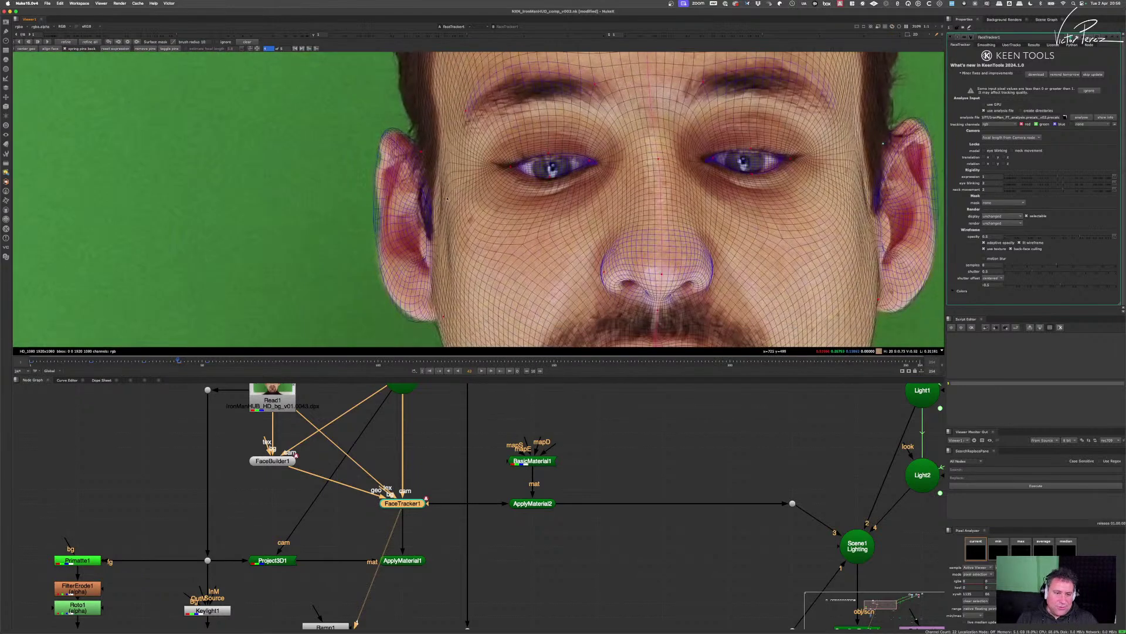
scroll(415, 221, "down", 3)
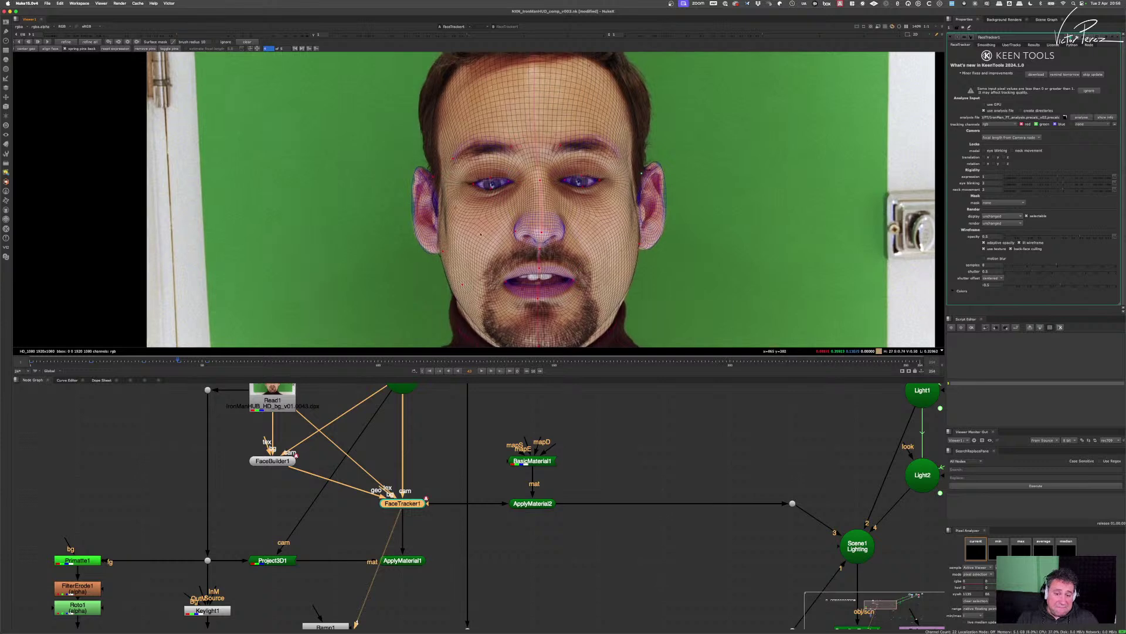
- Fit the mesh outline to the subject's left lower jaw above the turtleneck collar on frame 43
scroll(583, 306, "up", 4)
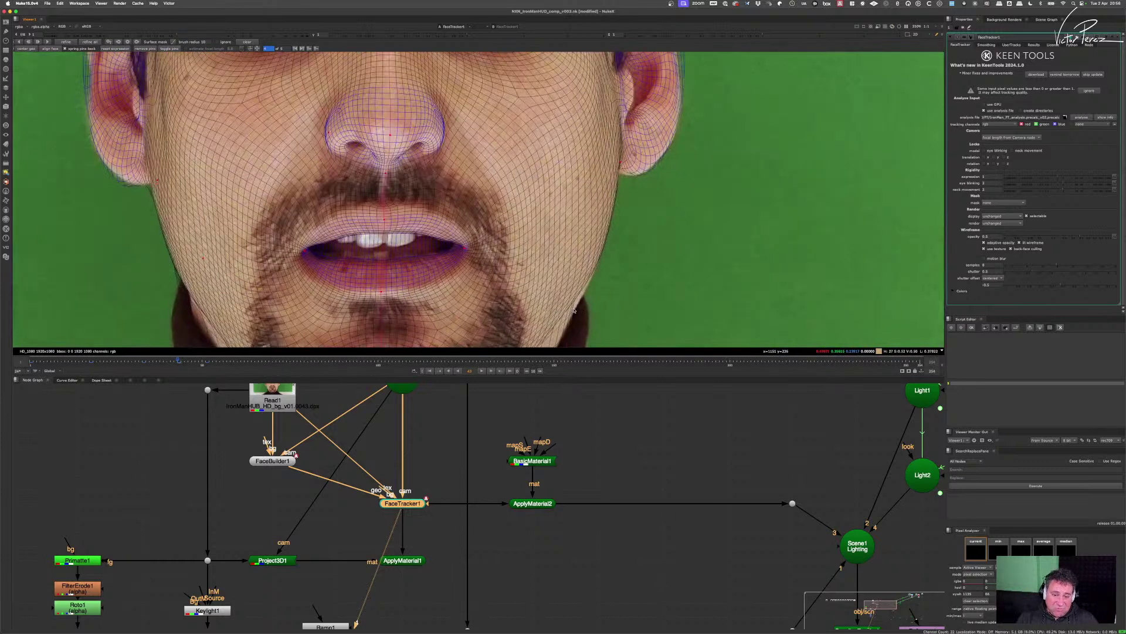
left_click_drag(575, 296, 569, 322)
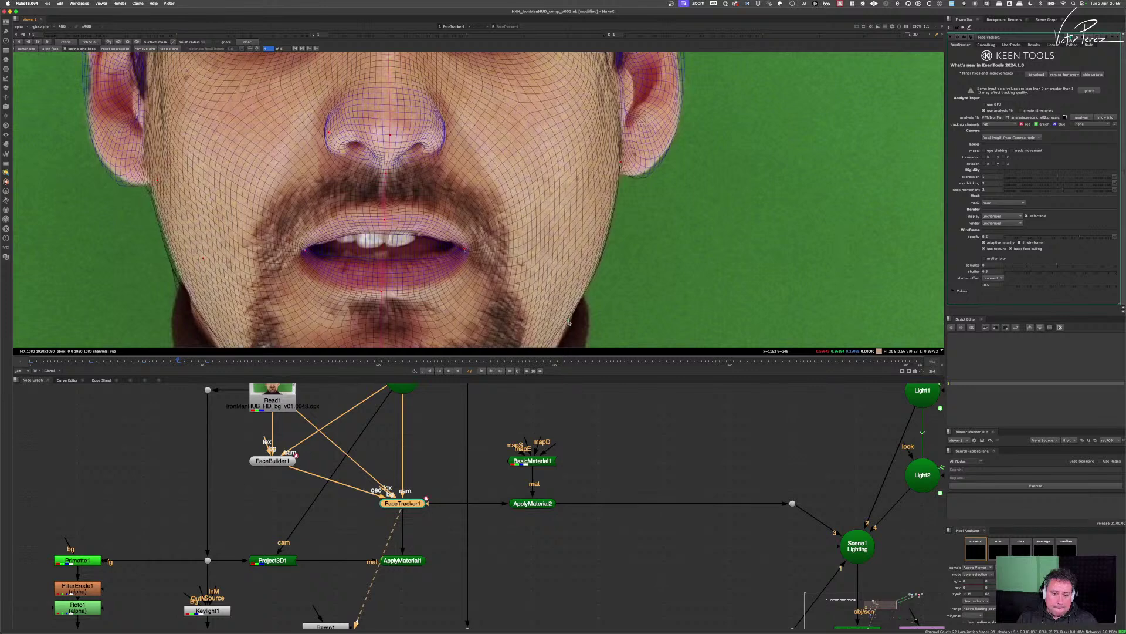
scroll(575, 273, "down", 4)
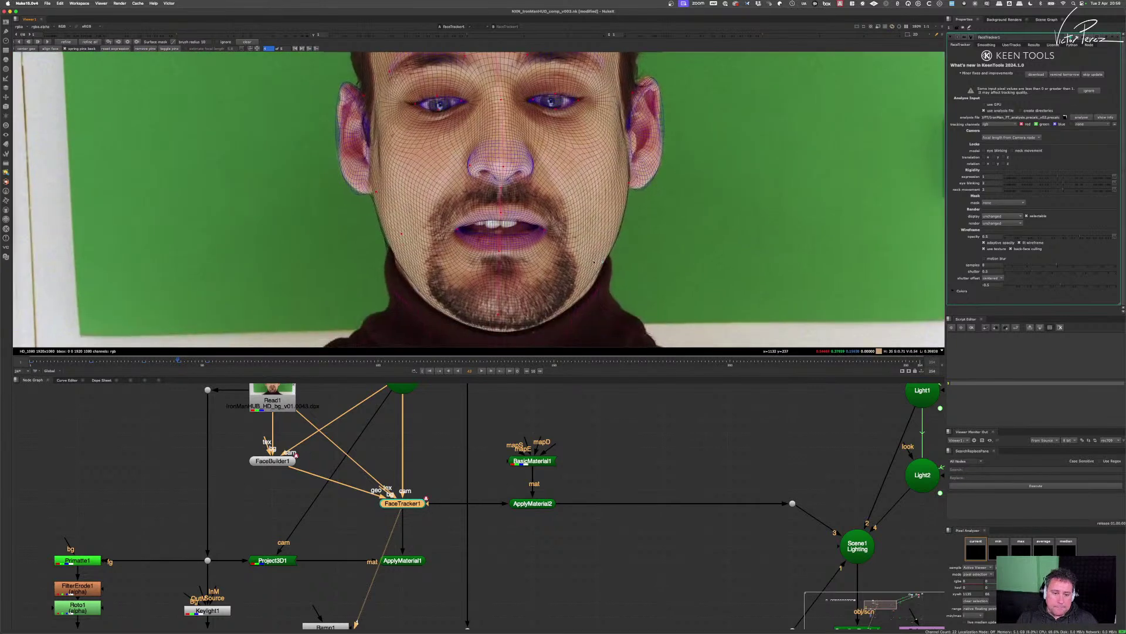
- Undo the last mesh adjustment and refit the outline along the subject's right cheek and jaw on frame 43
scroll(435, 244, "up", 4)
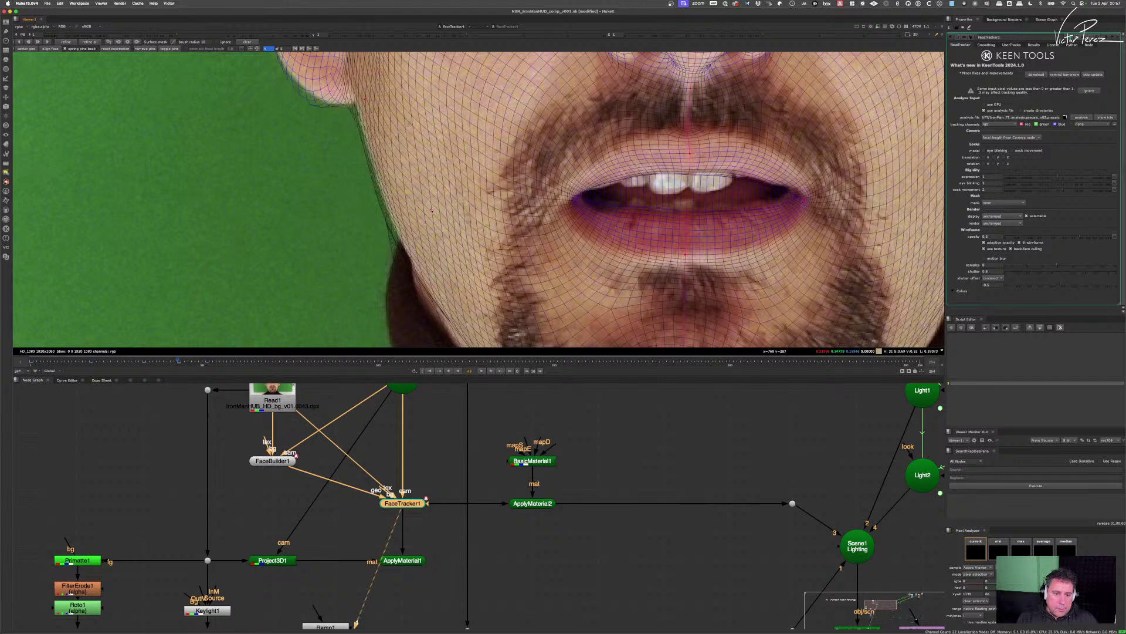
scroll(432, 210, "down", 3)
scroll(437, 220, "up", 3)
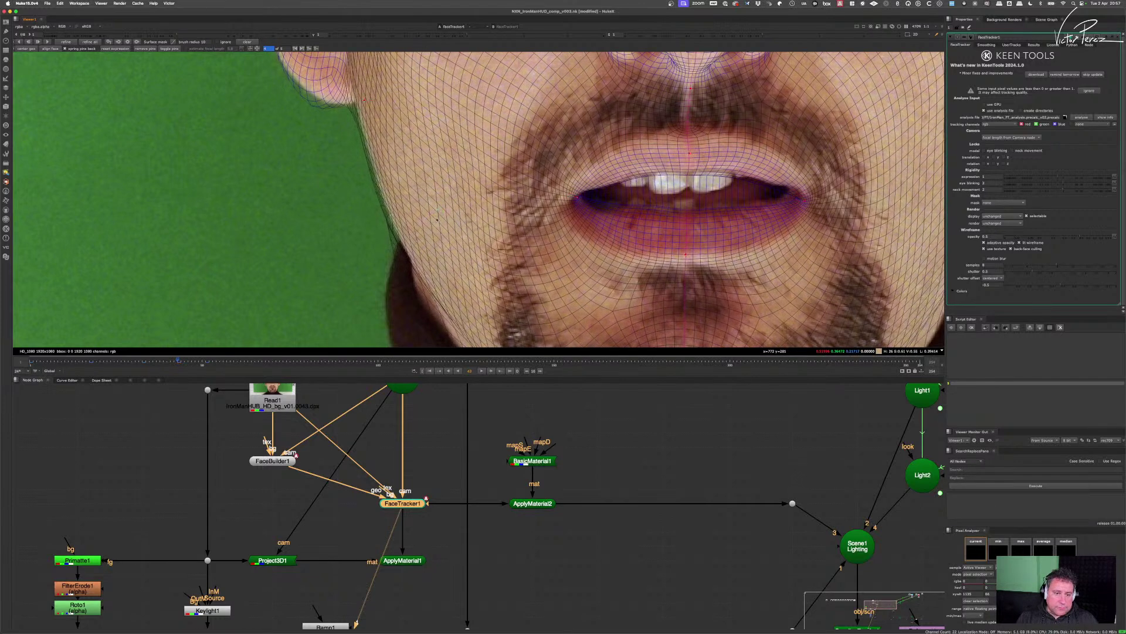
key("super+z")
left_click_drag(420, 211, 431, 210)
left_click_drag(423, 262, 430, 263)
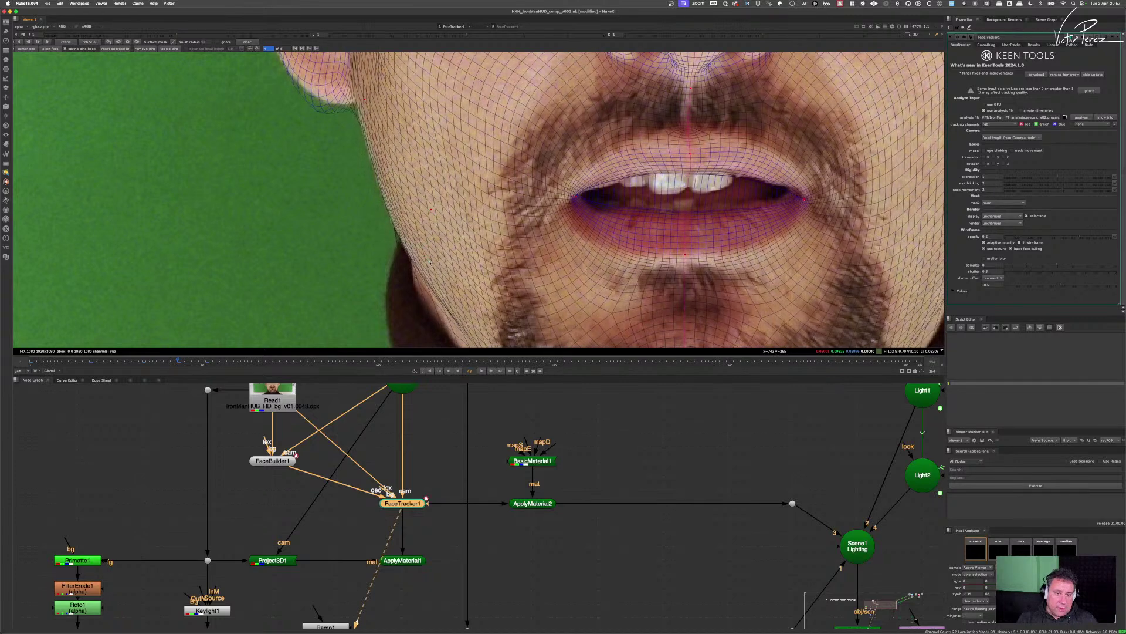
scroll(430, 263, "down", 3)
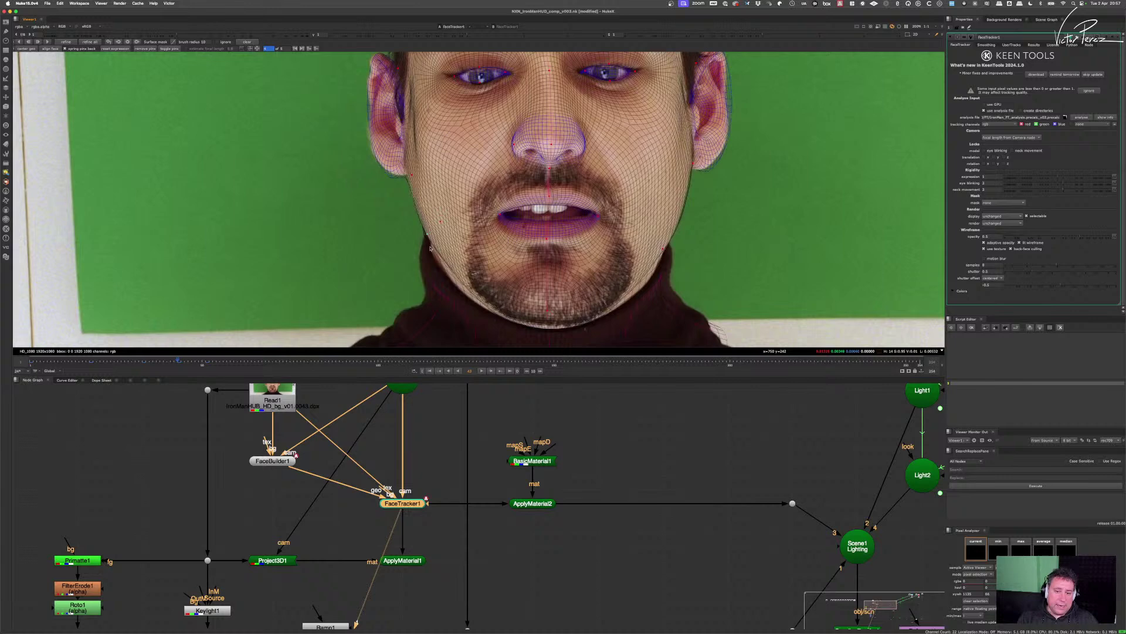
- Check the mesh fit around the forehead, eyes and ears, and over the whole face on frame 43
left_click_drag(430, 249, 382, 326)
scroll(350, 222, "up", 3)
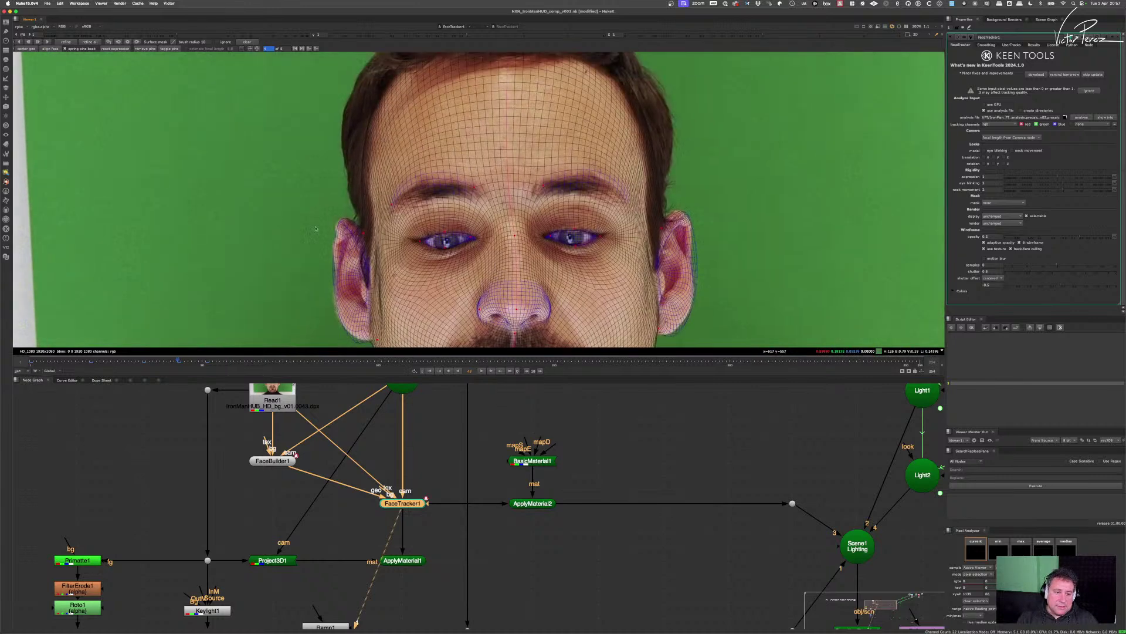
scroll(350, 222, "up", 2)
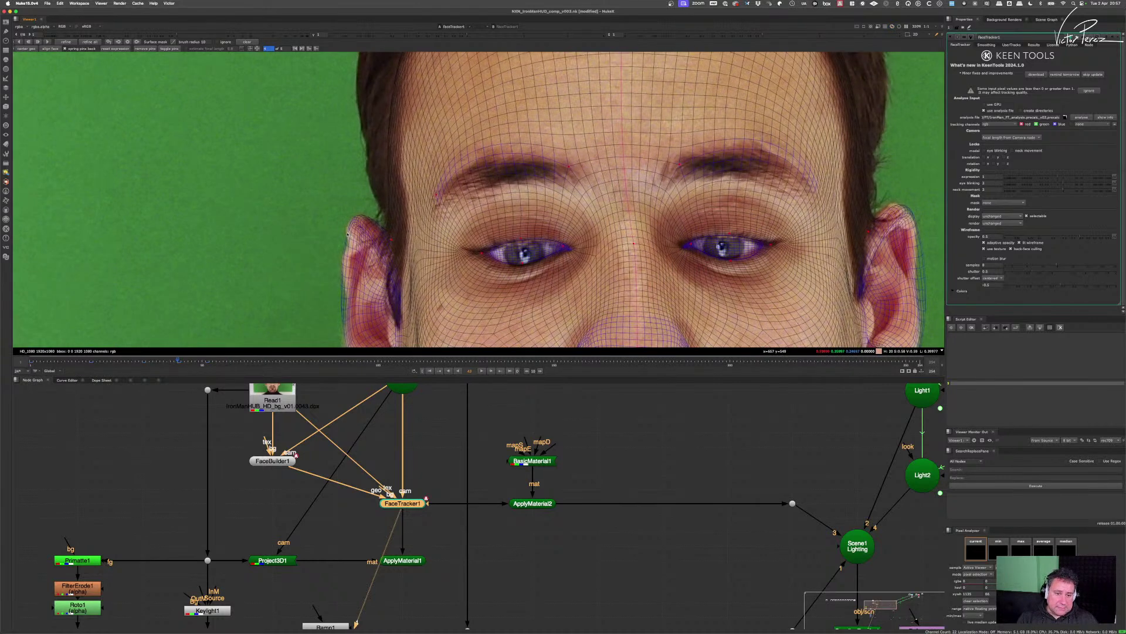
scroll(403, 240, "down", 2)
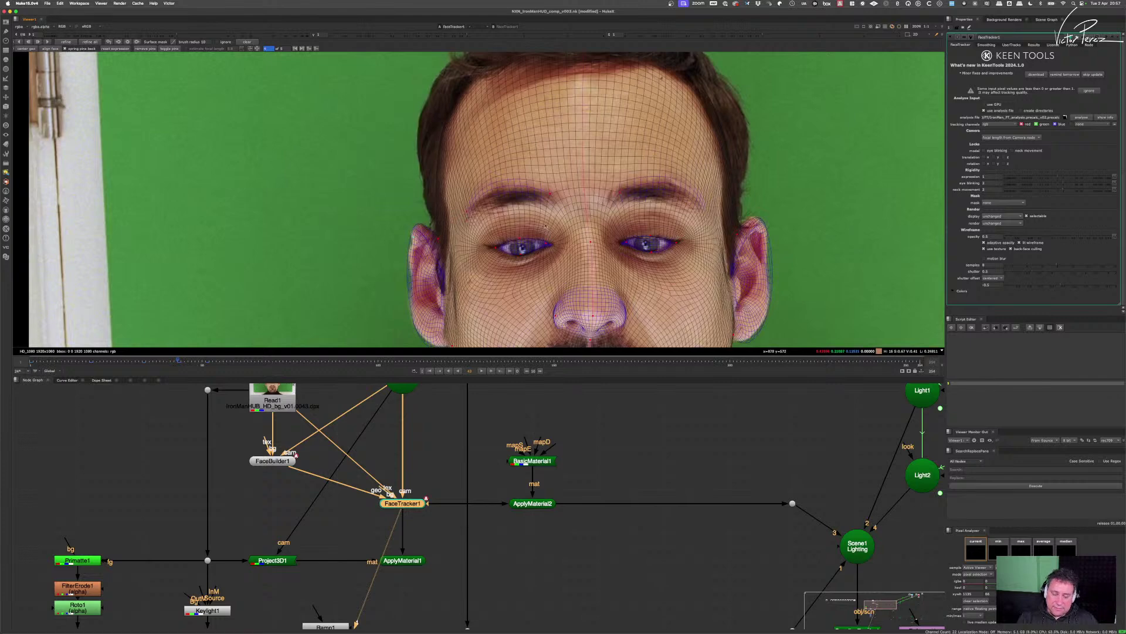
scroll(545, 226, "down", 2)
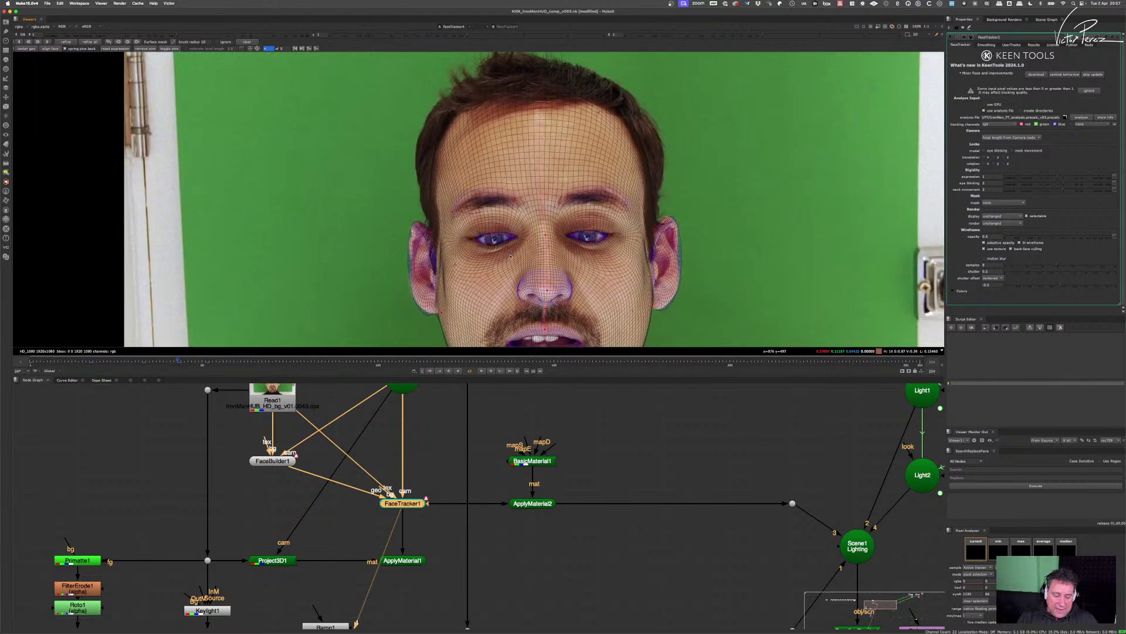
scroll(518, 261, "down", 2)
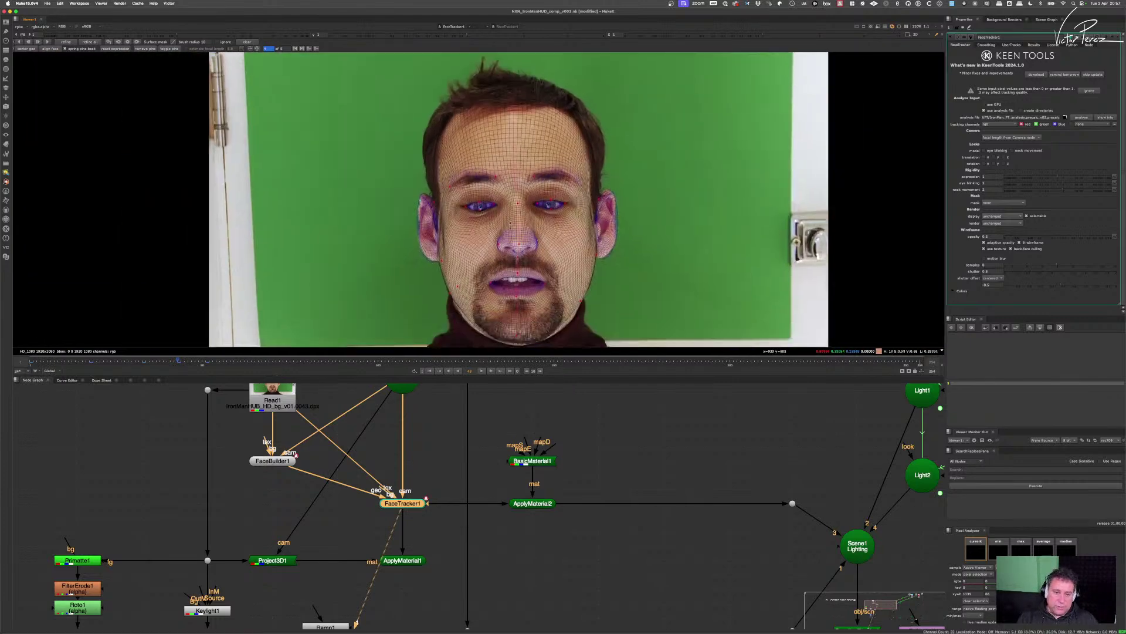
- Check the mesh fit on frame 43, and track the face forward from frame 51 to the end of the shot
scroll(516, 247, "up", 2)
scroll(515, 220, "down", 1)
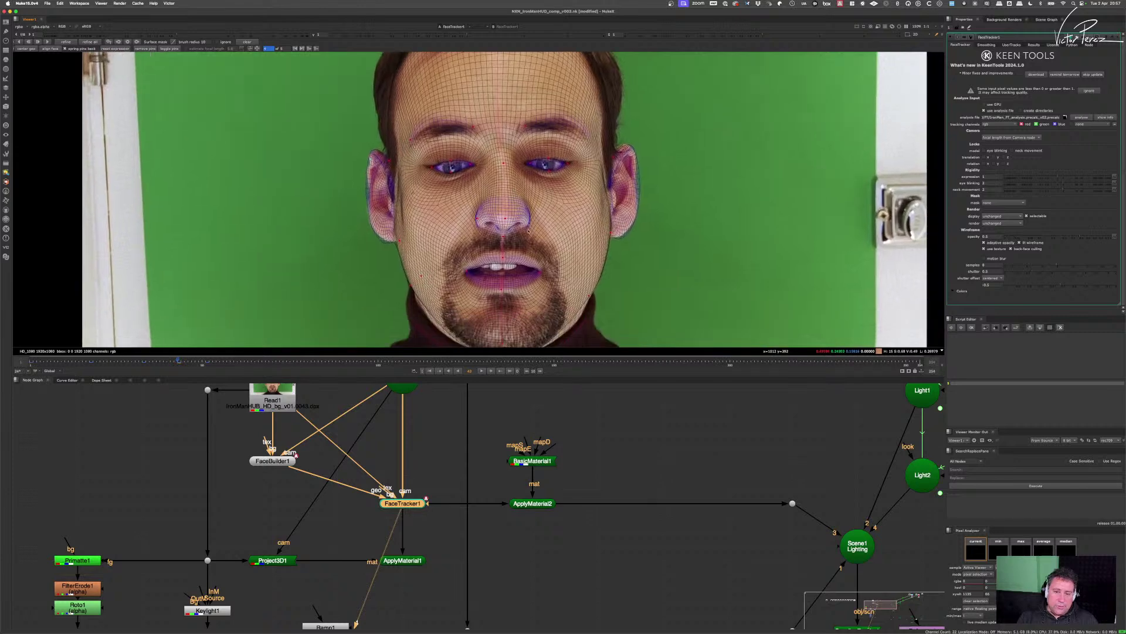
scroll(631, 267, "up", 3)
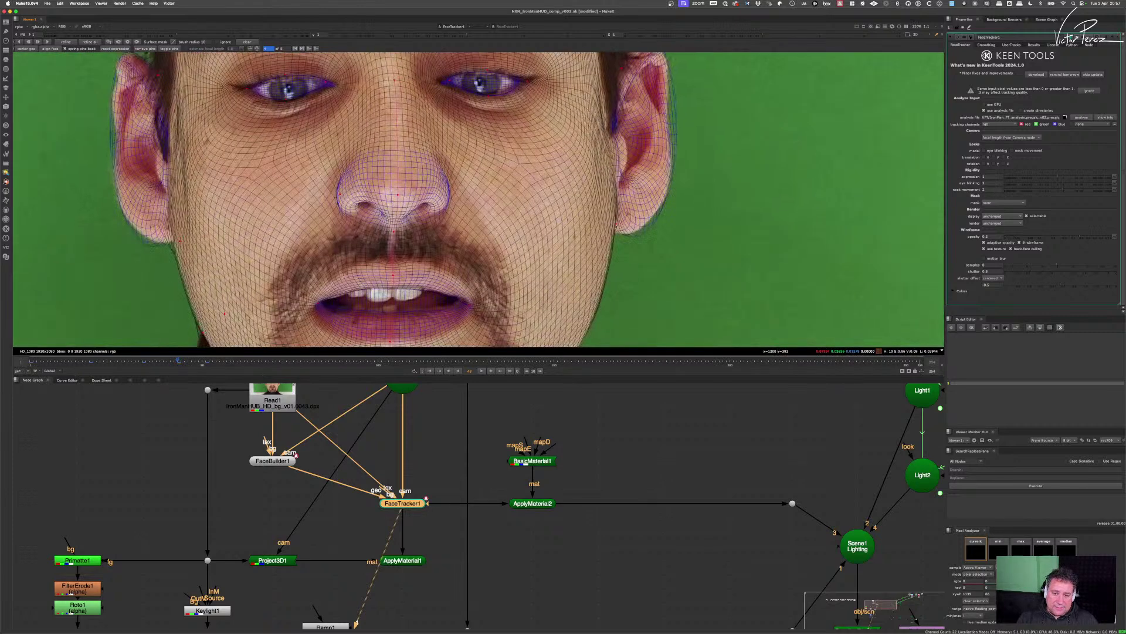
scroll(615, 226, "down", 4)
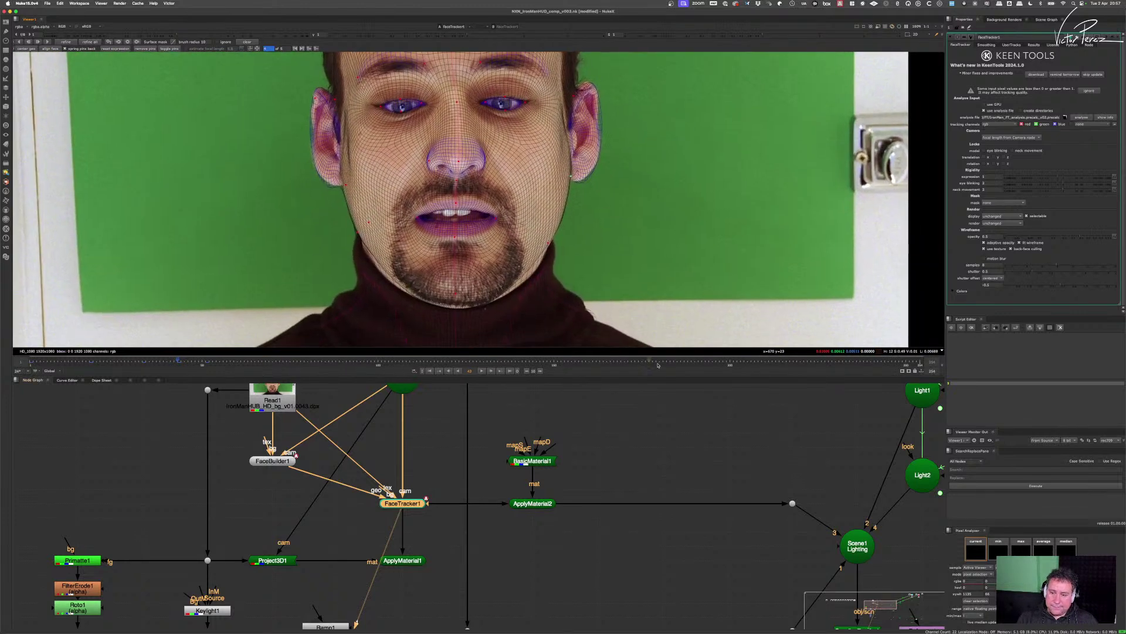
left_click(206, 360)
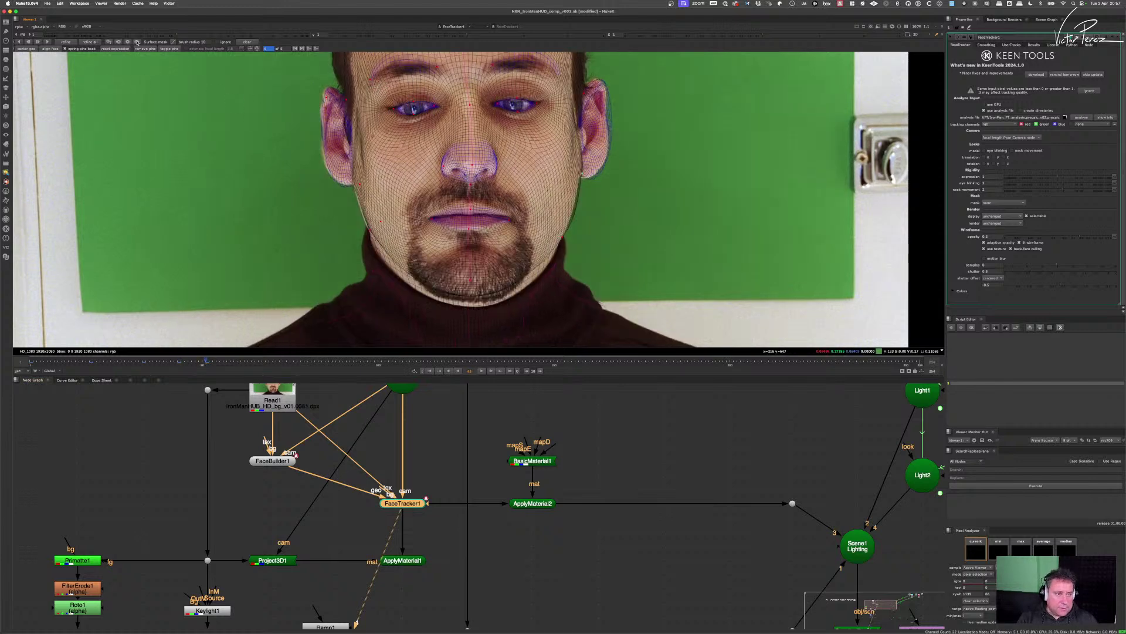
left_click(48, 42)
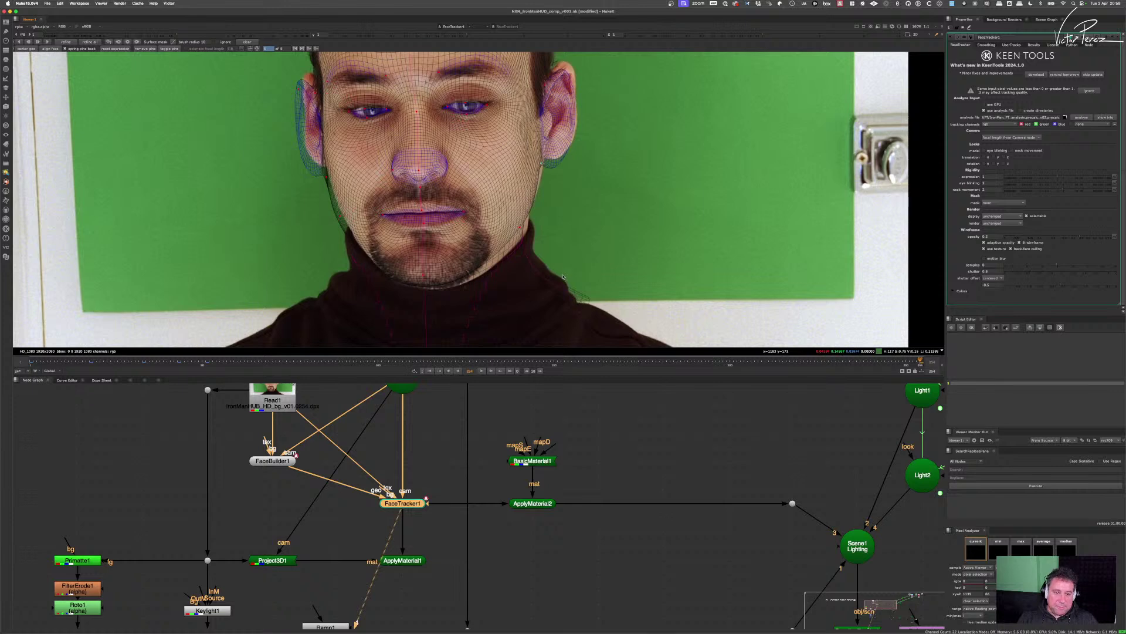
- Fit the mesh eyelids to both of the subject's eyes on the last frame of the shot
left_click_drag(535, 228, 586, 265)
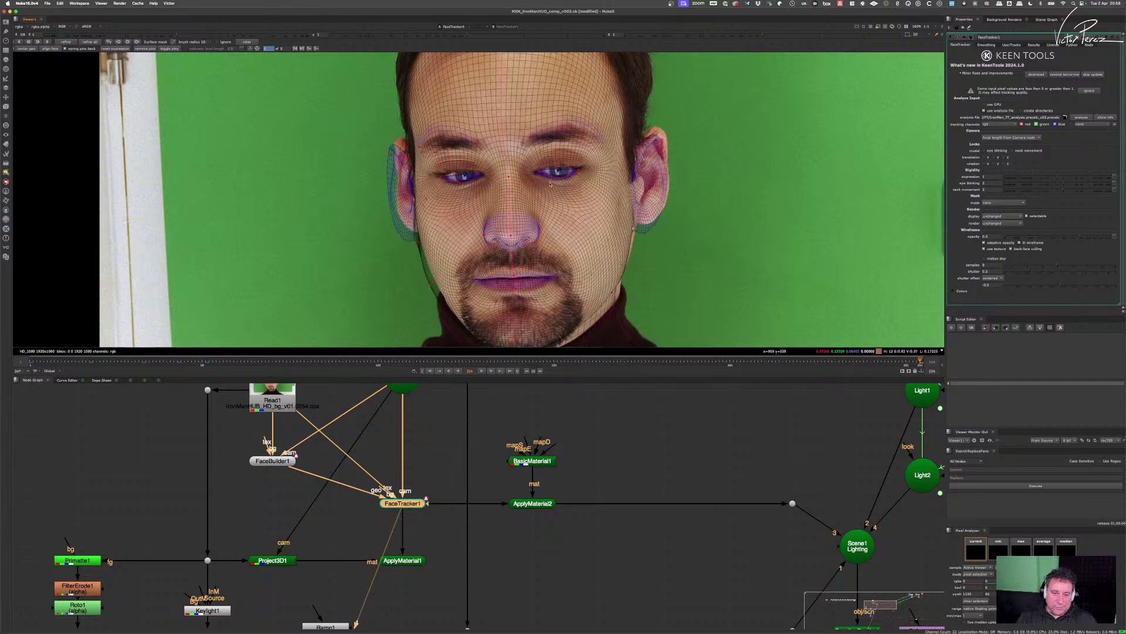
scroll(501, 173, "up", 8)
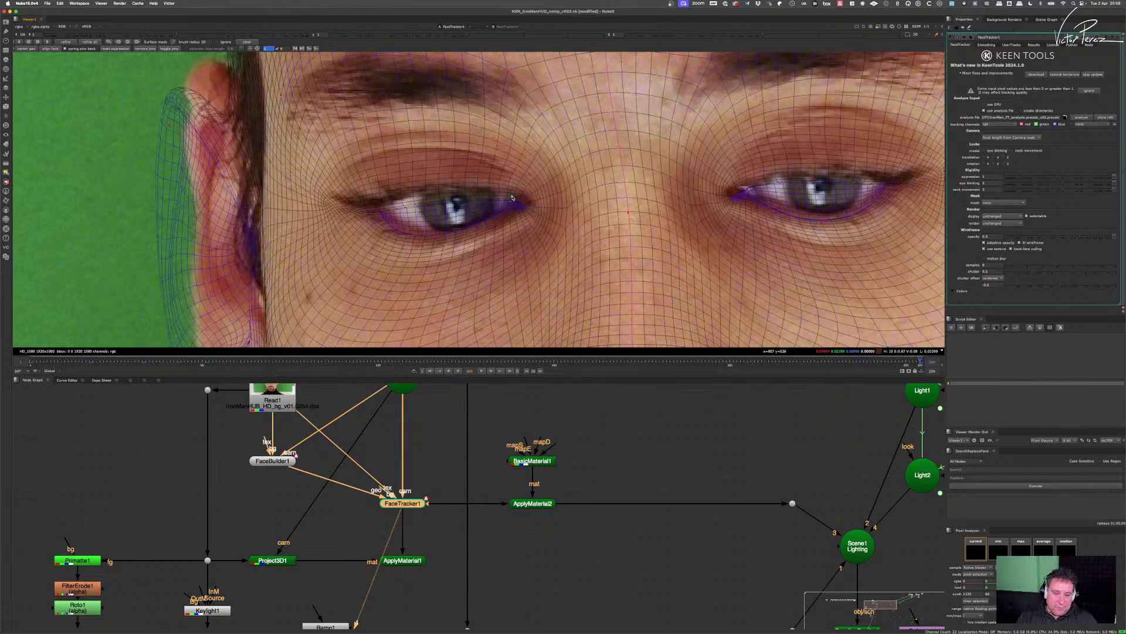
left_click_drag(367, 214, 363, 209)
left_click_drag(428, 194, 427, 188)
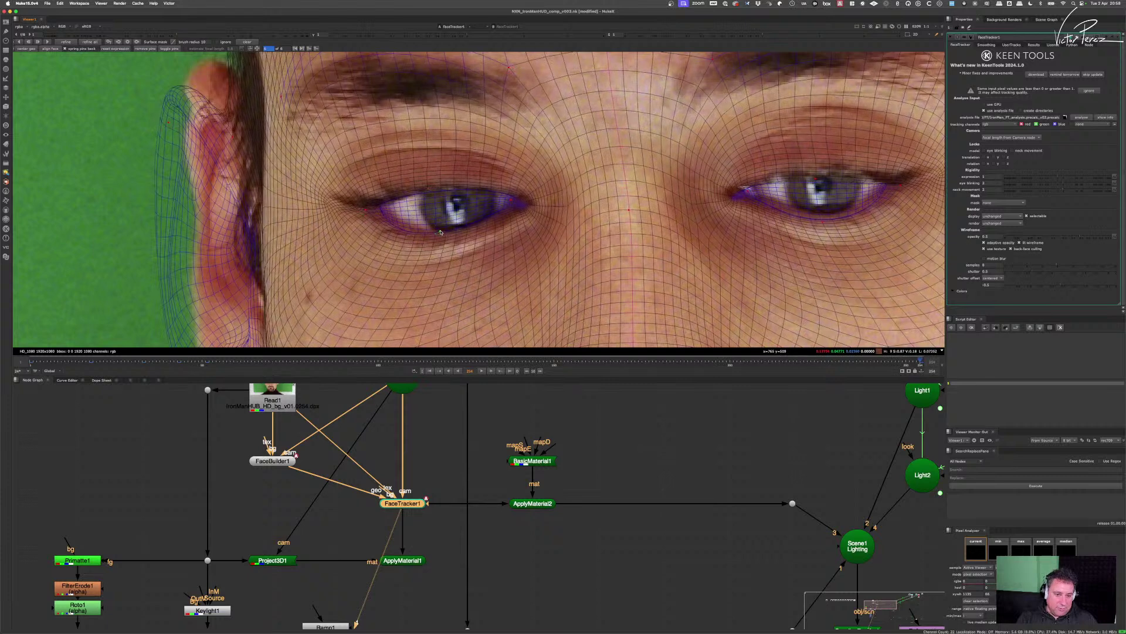
left_click_drag(435, 236, 297, 253)
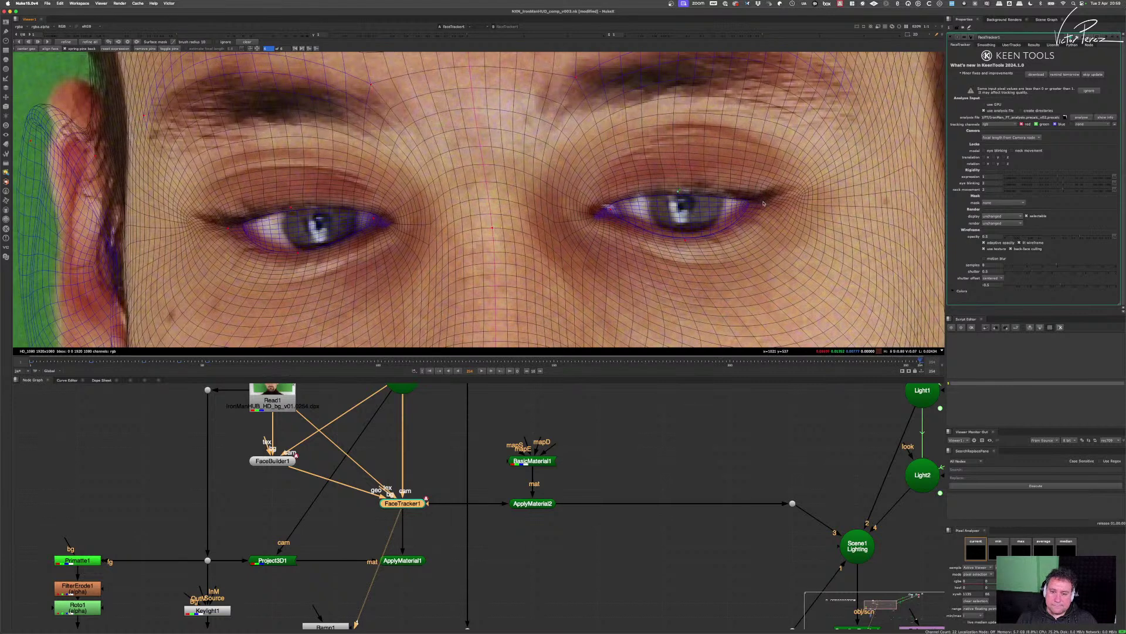
mouse_move(678, 192)
left_mouse_down()
mouse_move(675, 215)
mouse_move(680, 183)
mouse_move(684, 192)
left_mouse_up()
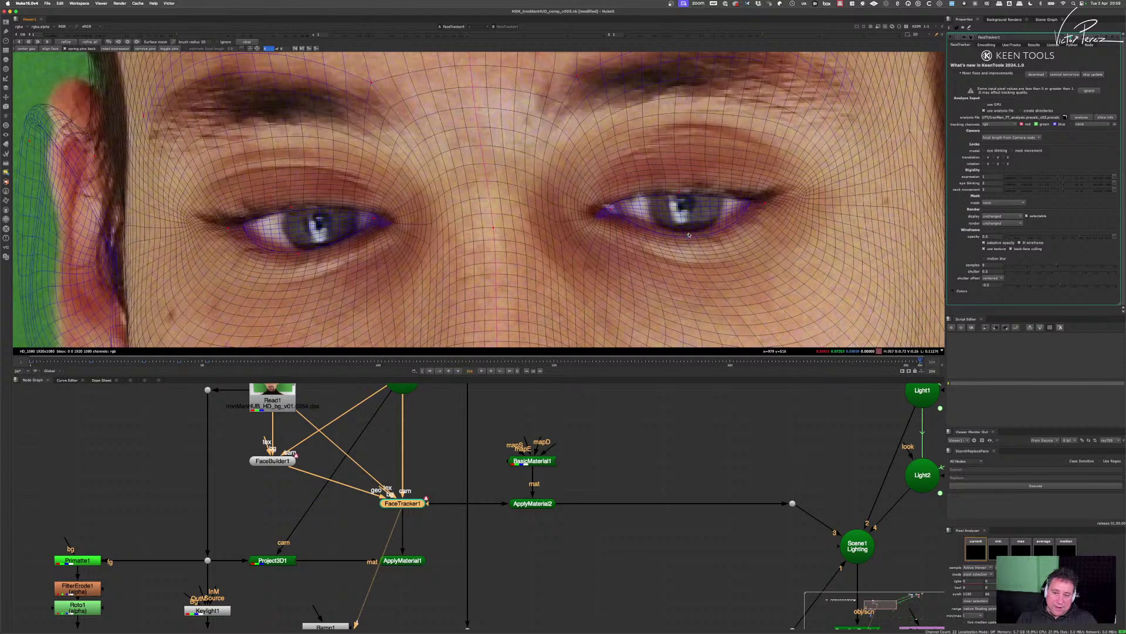
left_click_drag(688, 242, 695, 223)
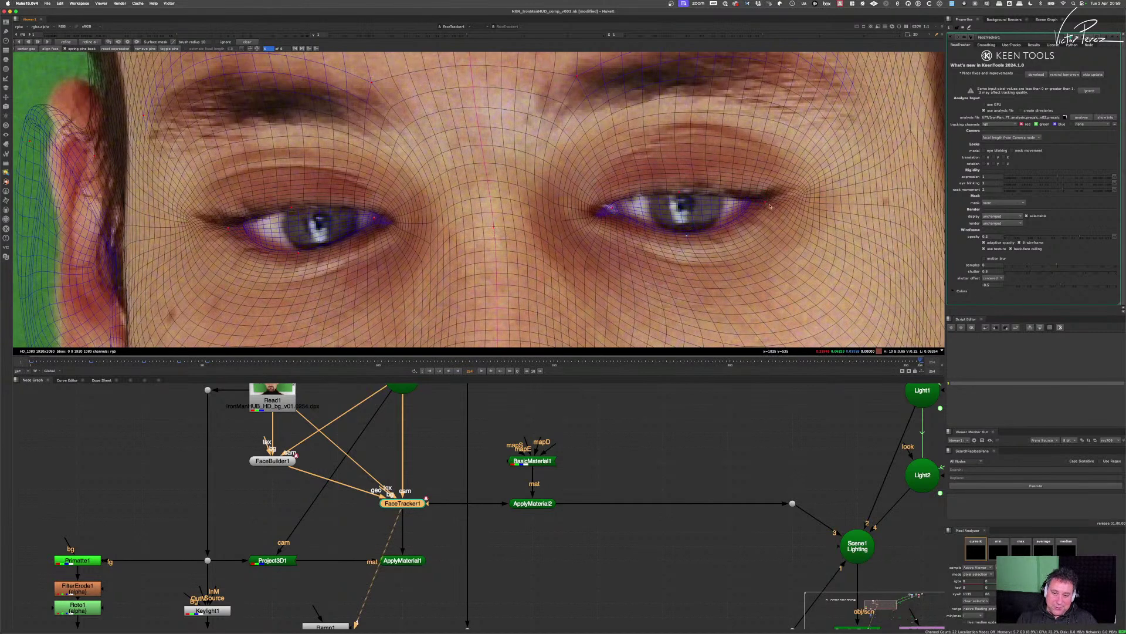
left_click_drag(378, 246, 399, 254)
- Fit the mesh outline to the subject's right ear and cheek down to the jaw on the last frame
scroll(399, 254, "down", 5)
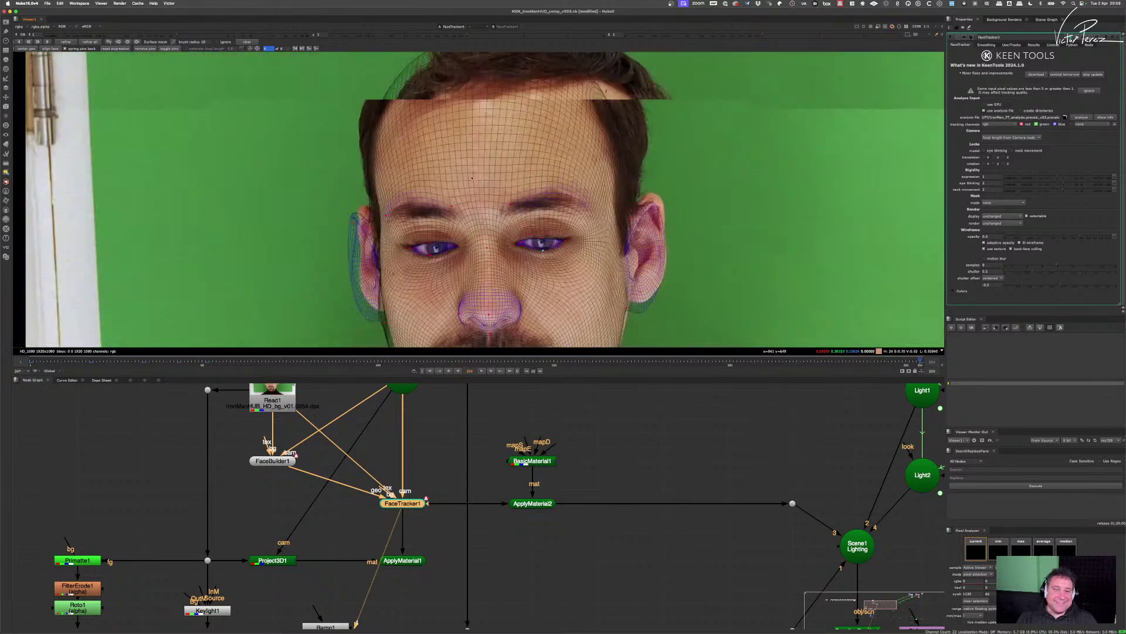
left_click_drag(472, 177, 470, 205)
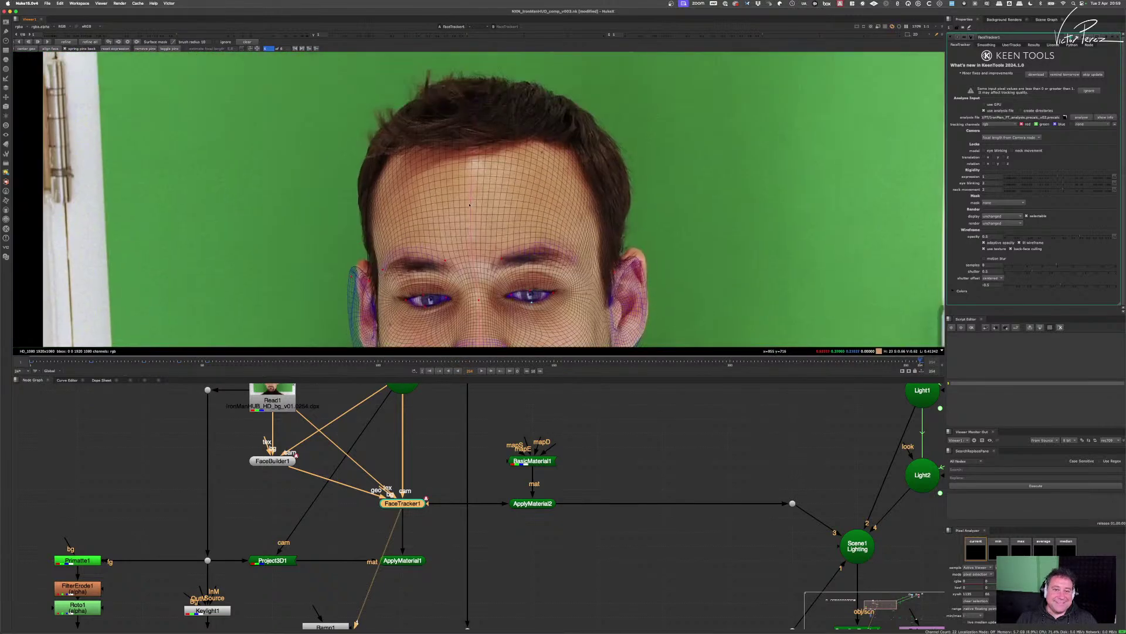
scroll(393, 222, "up", 5)
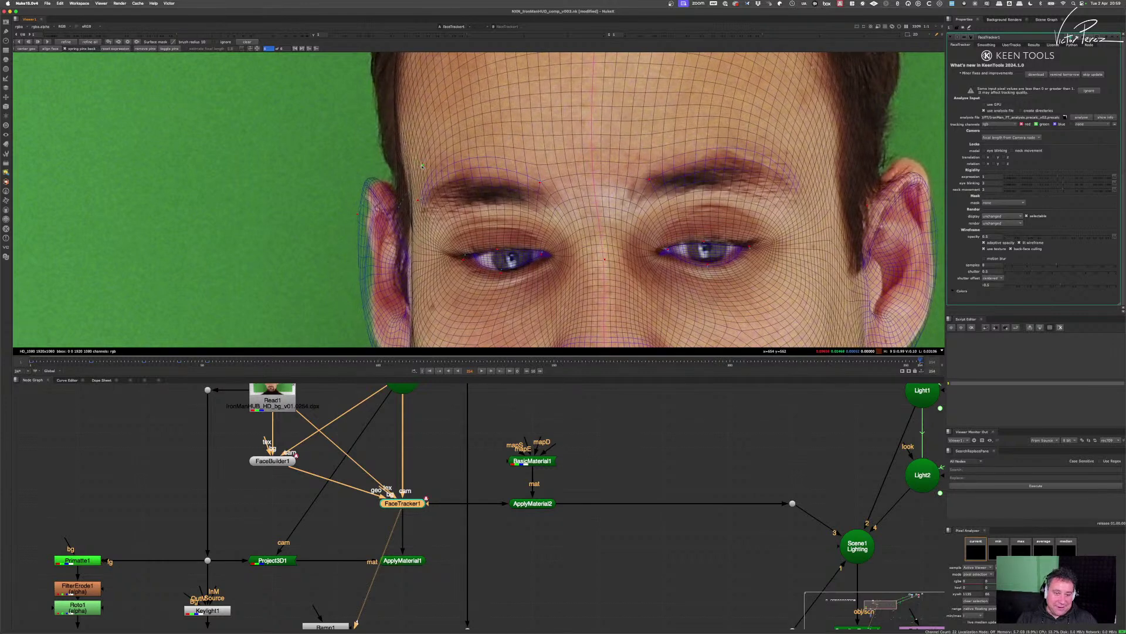
scroll(413, 167, "down", 5)
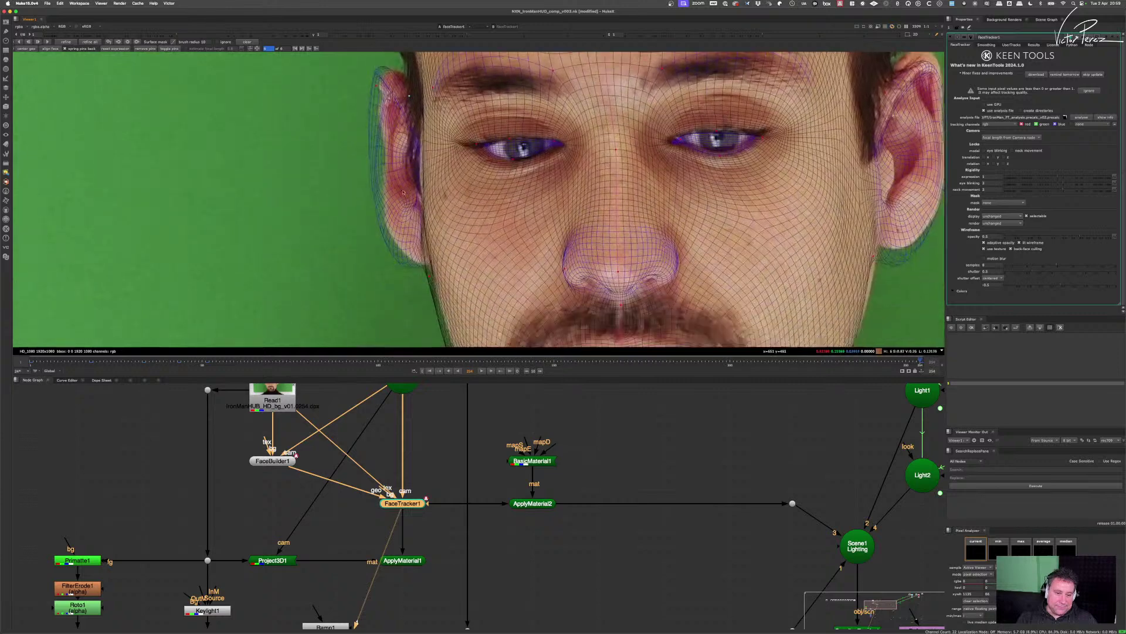
left_click_drag(429, 261, 458, 254)
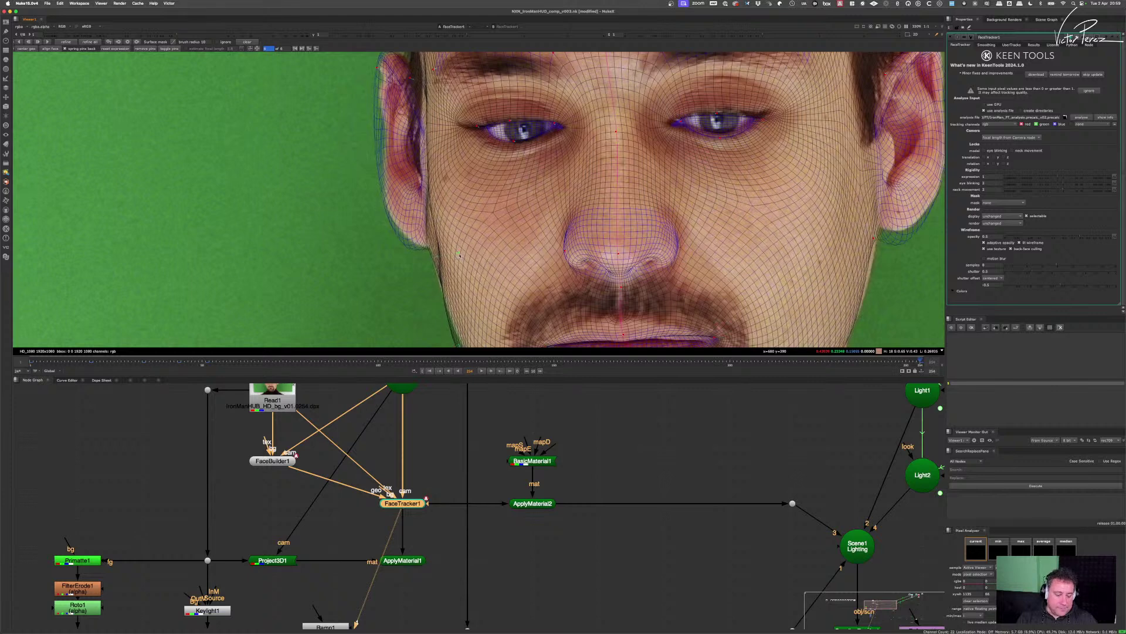
scroll(458, 254, "down", 3)
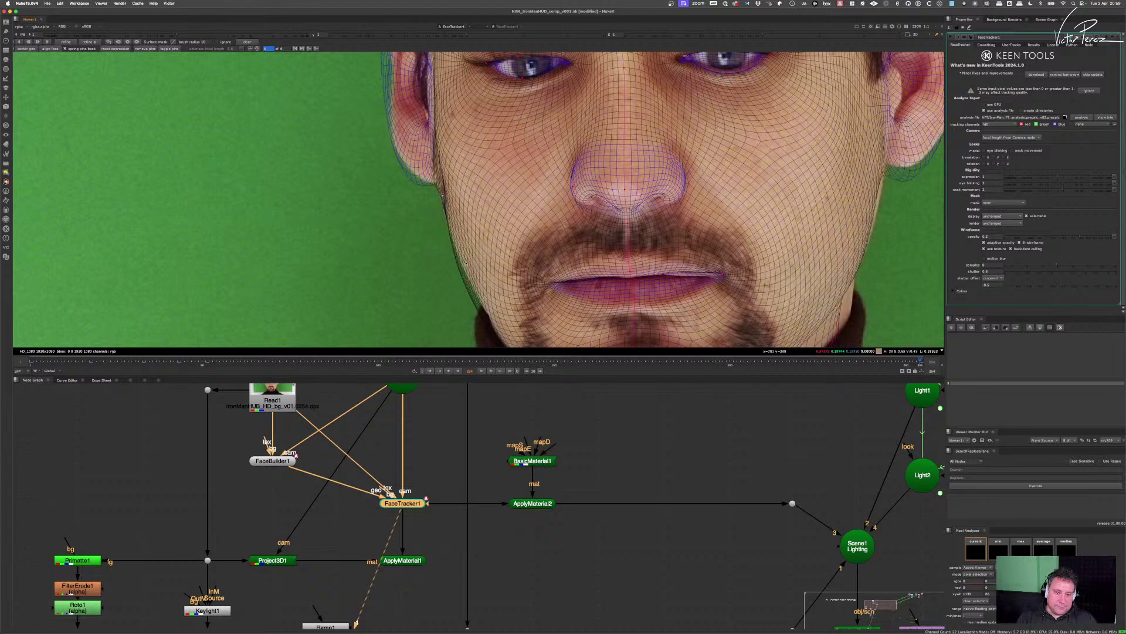
left_click_drag(473, 283, 482, 252)
- Fit the mesh to the subject's left earlobe and jaw, and adjust it at the mouth on the last frame
left_click_drag(815, 202, 602, 214)
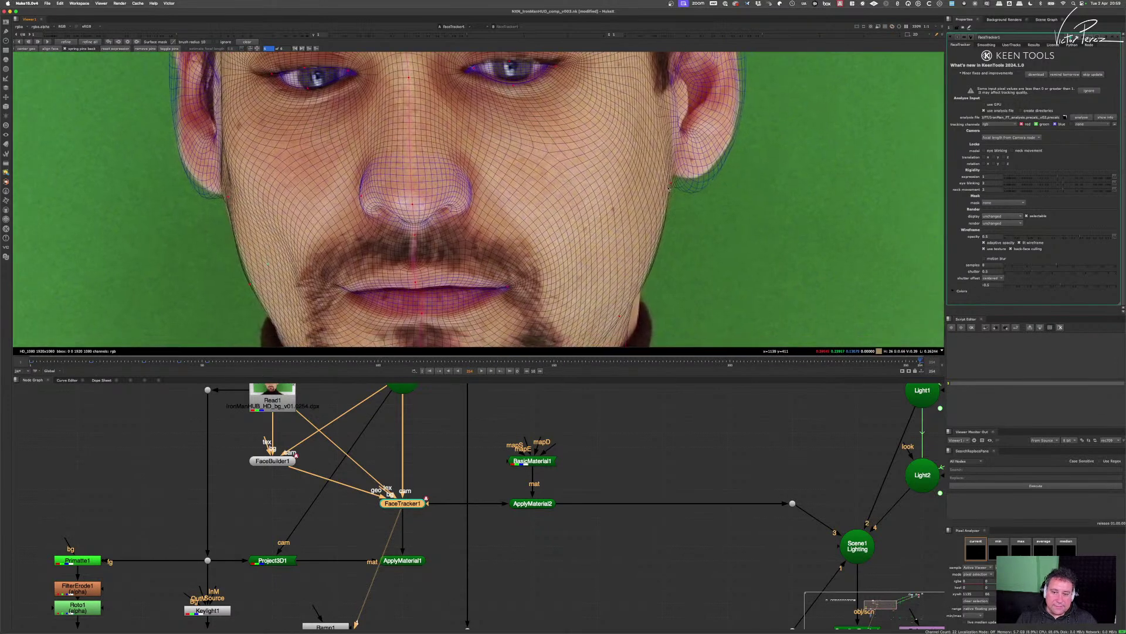
left_click_drag(671, 185, 677, 167)
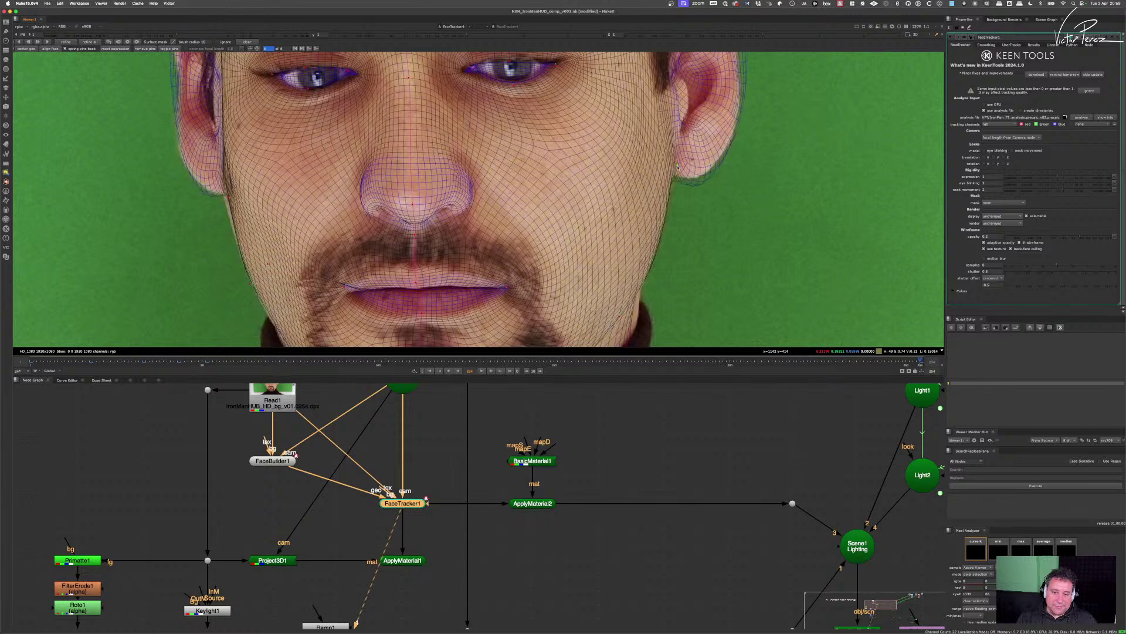
left_click_drag(620, 319, 629, 308)
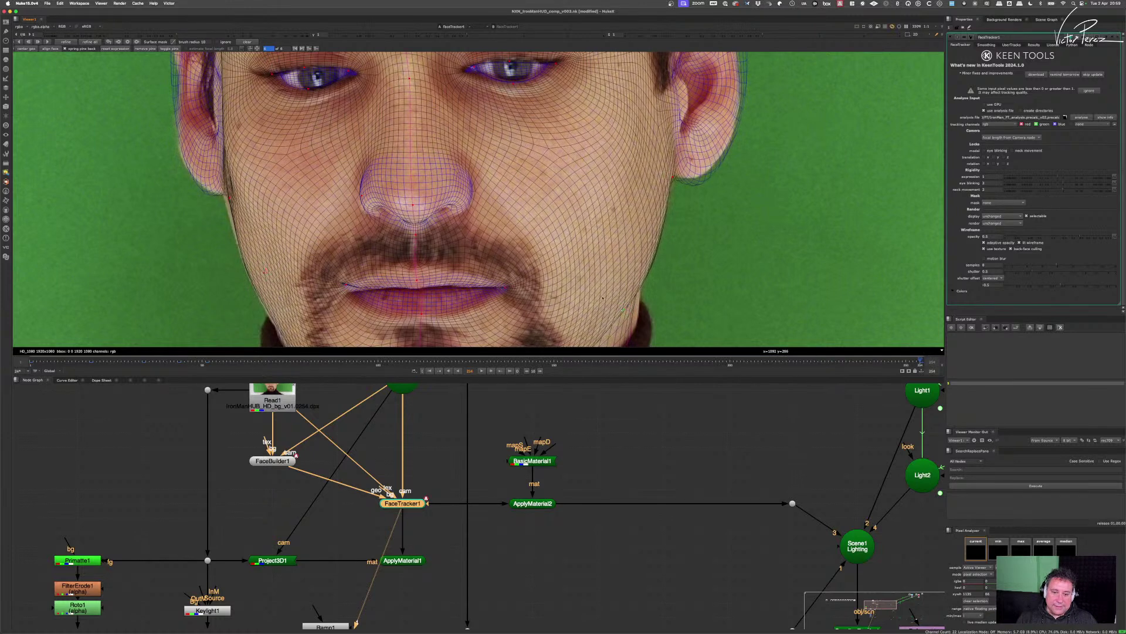
mouse_move(400, 287)
left_mouse_down()
mouse_move(457, 273)
mouse_move(408, 280)
left_mouse_up()
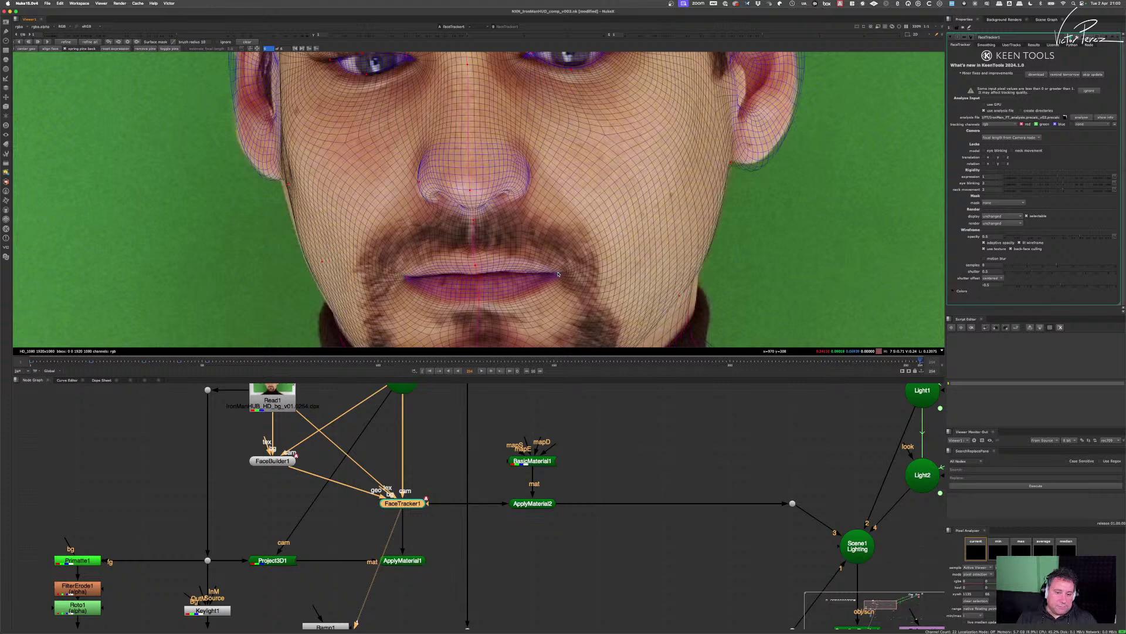
- Refit the mesh outline along the subject's right cheek, from below the earlobe to the lower jaw, on the last frame
left_click_drag(488, 184, 491, 243)
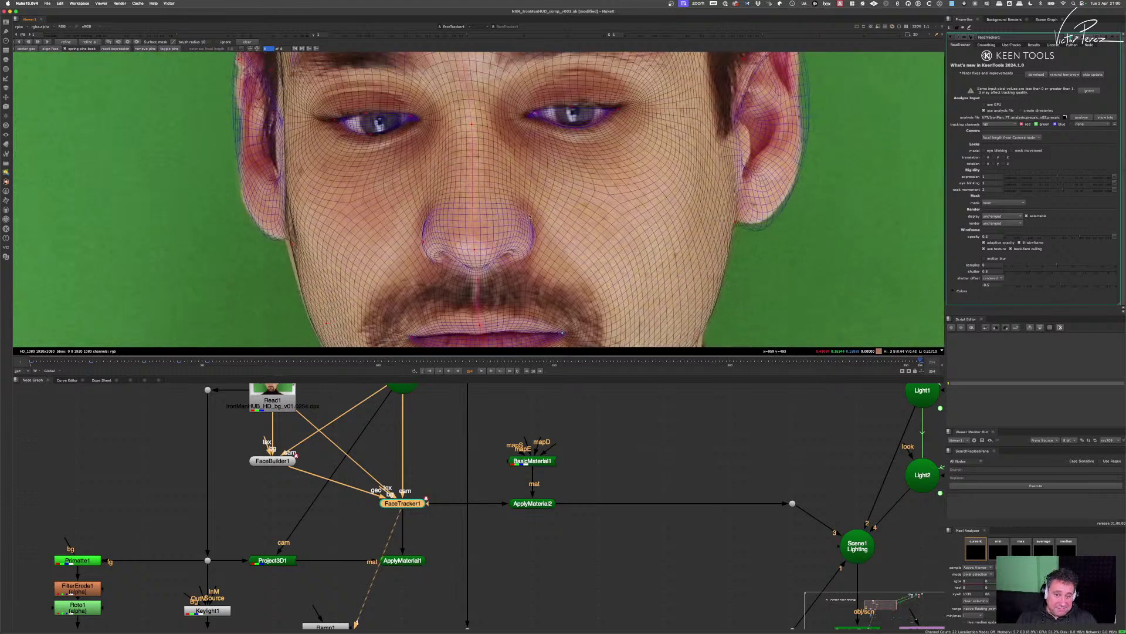
left_click_drag(555, 185, 508, 223)
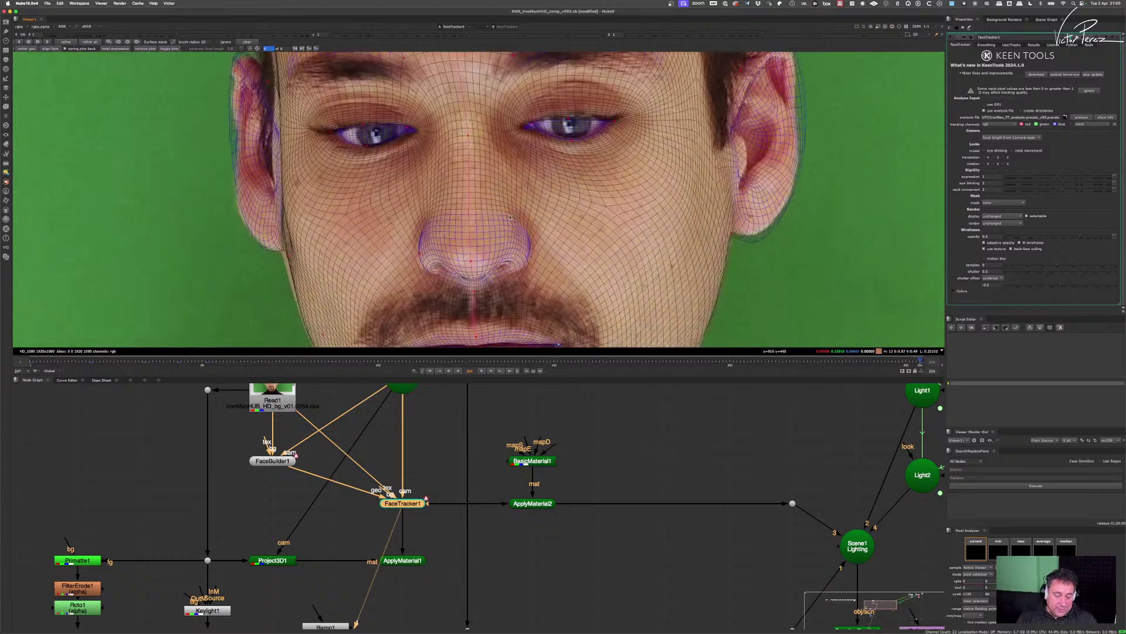
scroll(521, 225, "down", 3)
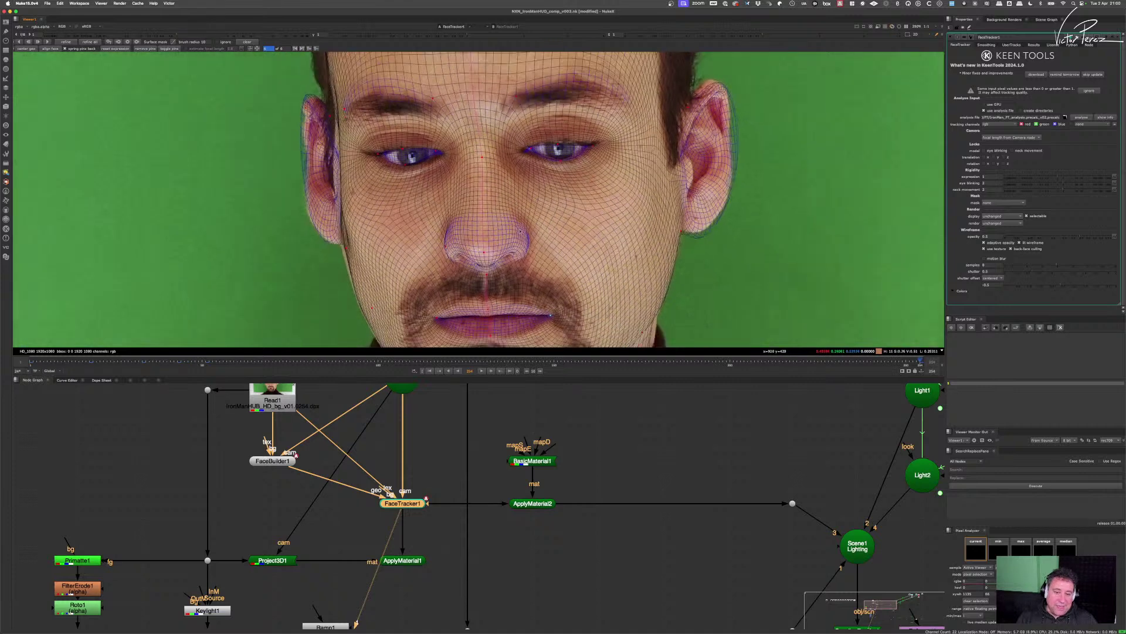
left_click_drag(521, 225, 503, 217)
scroll(328, 233, "up", 2)
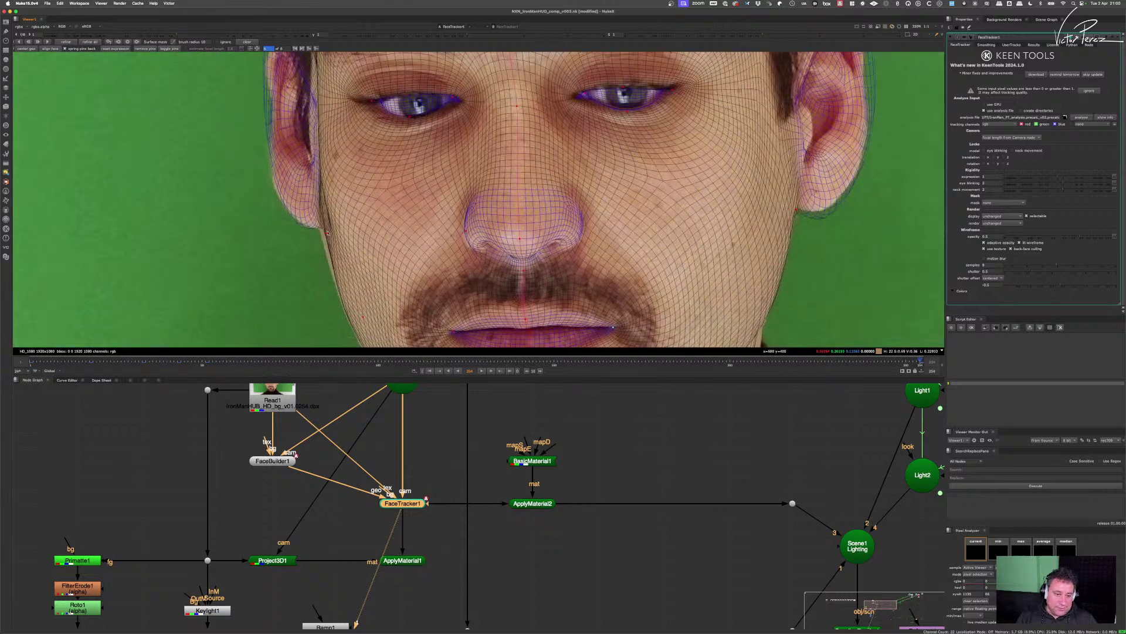
left_click_drag(326, 236, 305, 234)
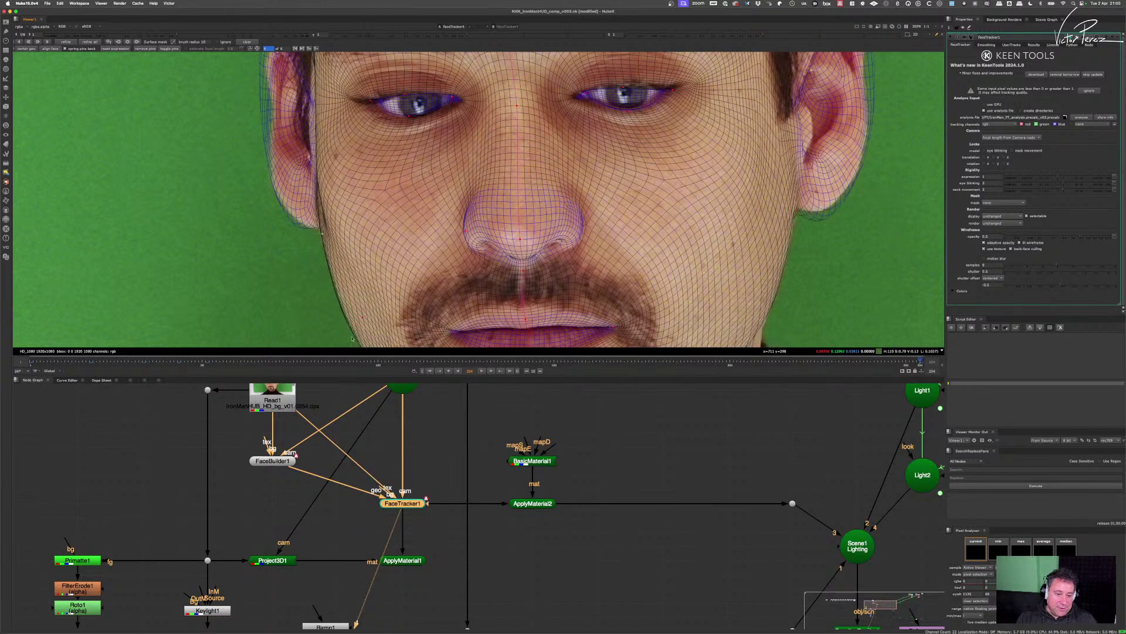
left_click_drag(354, 327, 351, 327)
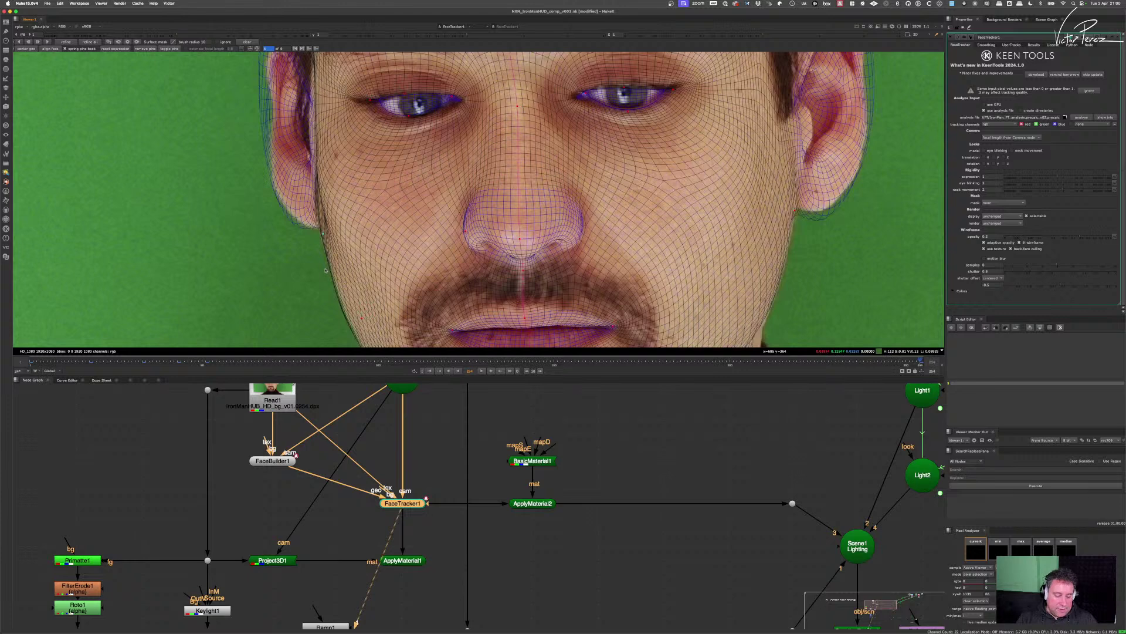
- Adjust the mesh at the subject's left lower jaw above the turtleneck collar on the last frame
scroll(330, 266, "down", 4)
scroll(651, 223, "up", 5)
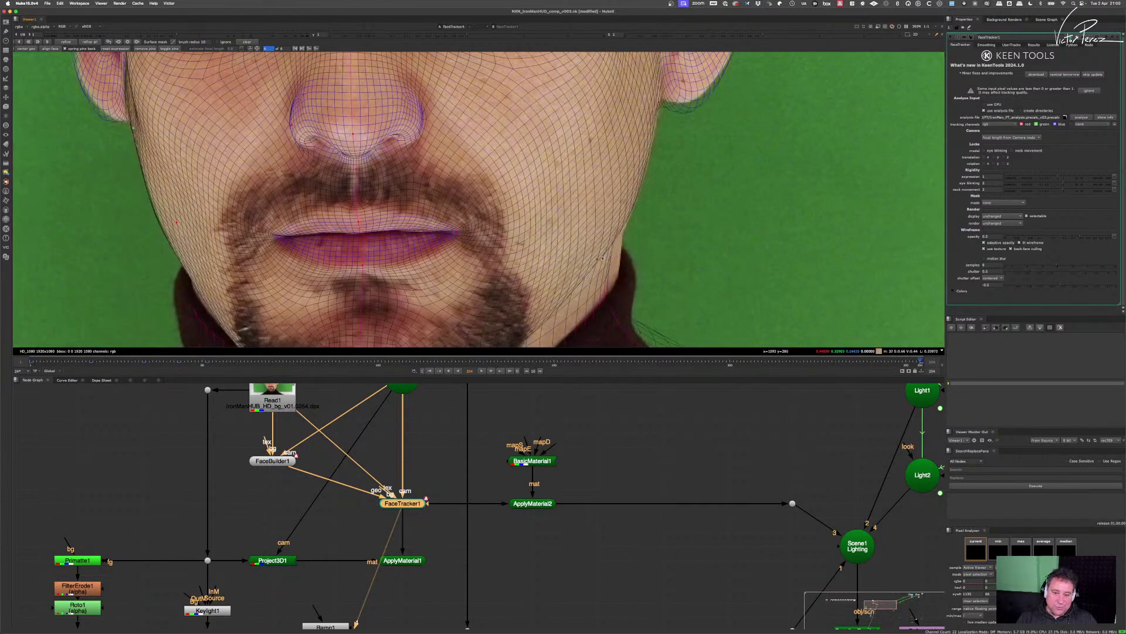
left_click_drag(597, 260, 604, 260)
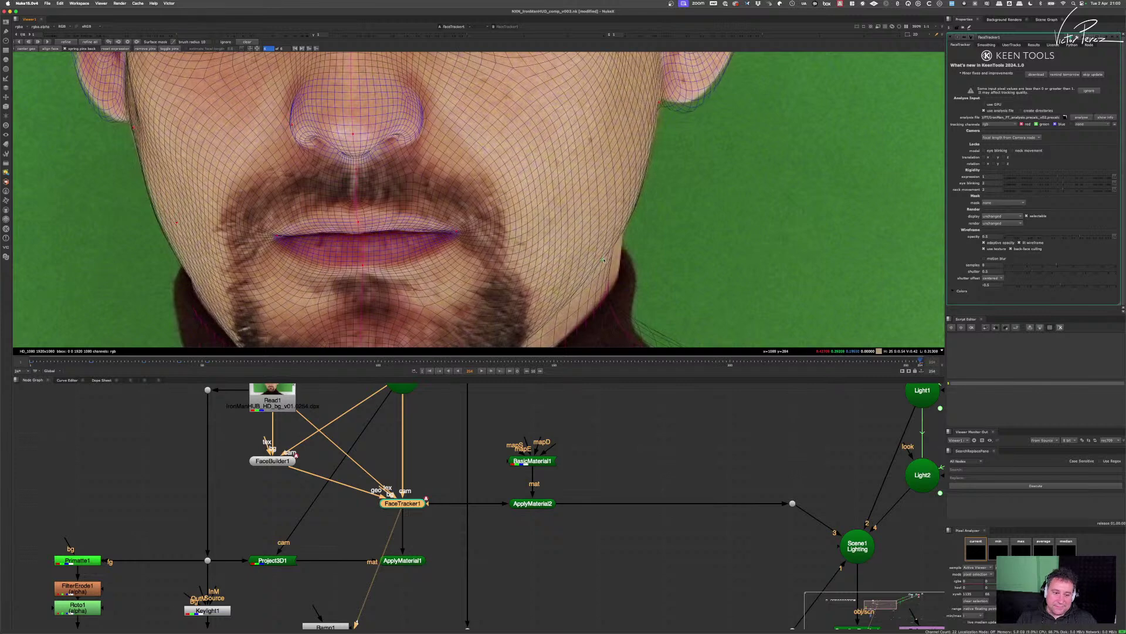
- Check the mesh fit over the forehead, eyes, ears and jaw of the whole face on the last frame
scroll(343, 261, "down", 4)
scroll(551, 211, "up", 3)
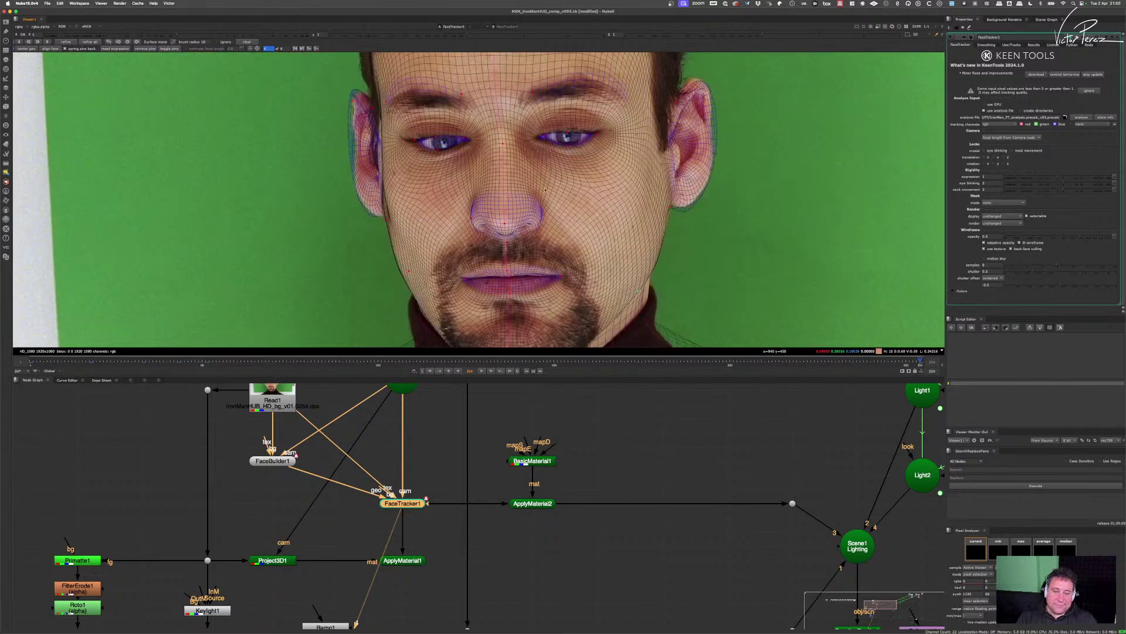
scroll(581, 232, "down", 3)
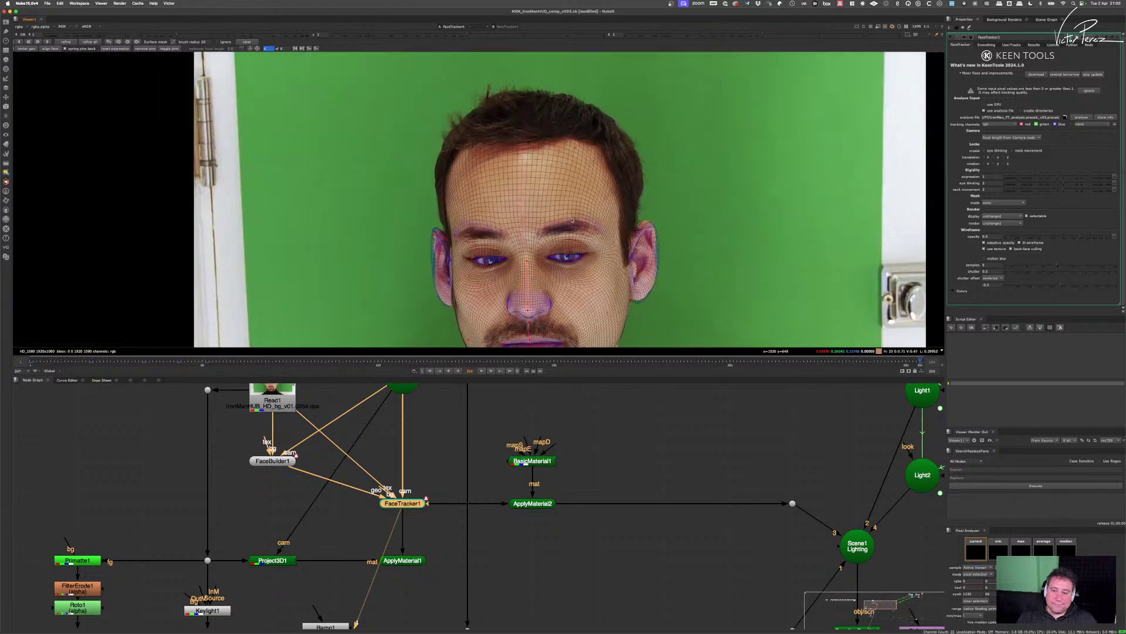
scroll(581, 233, "up", 3)
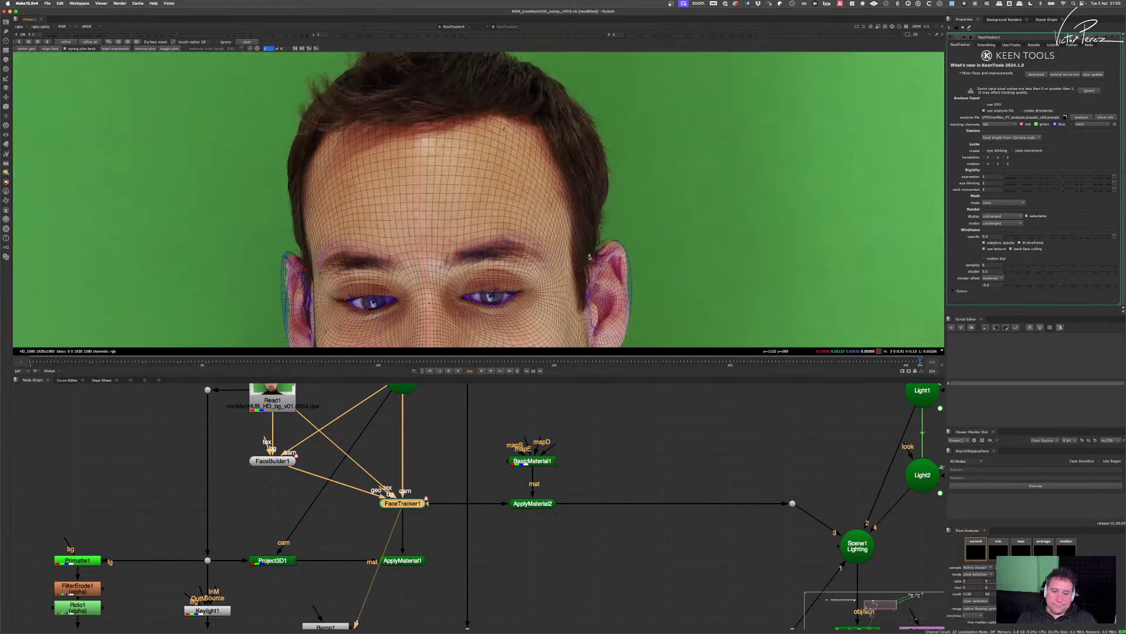
scroll(592, 265, "down", 3)
scroll(545, 265, "up", 3)
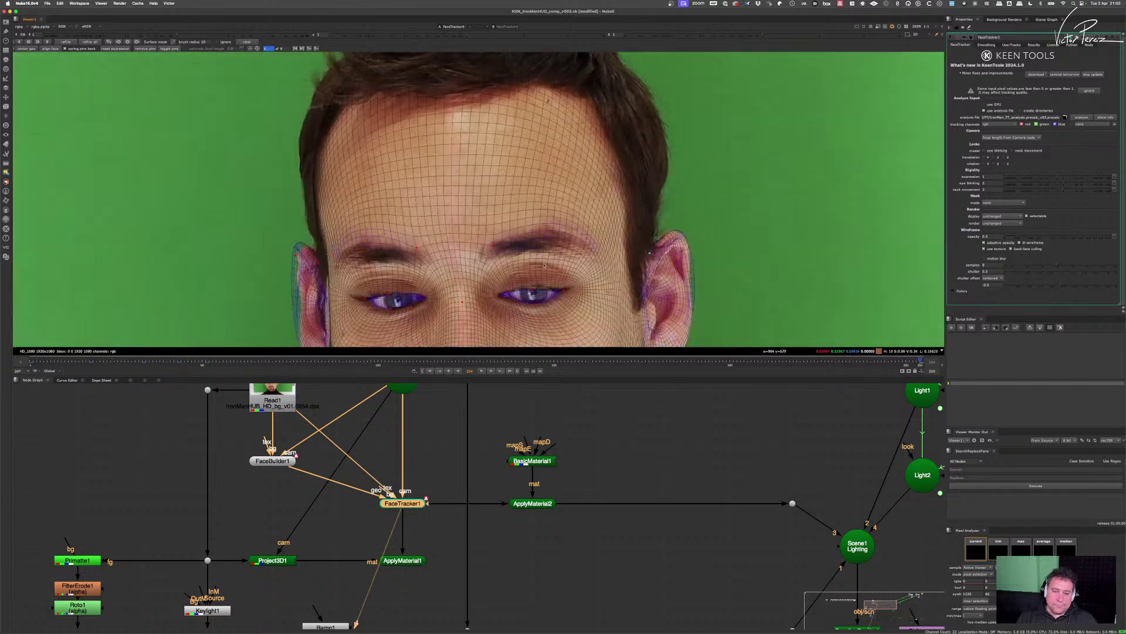
scroll(503, 246, "down", 3)
scroll(522, 145, "up", 3)
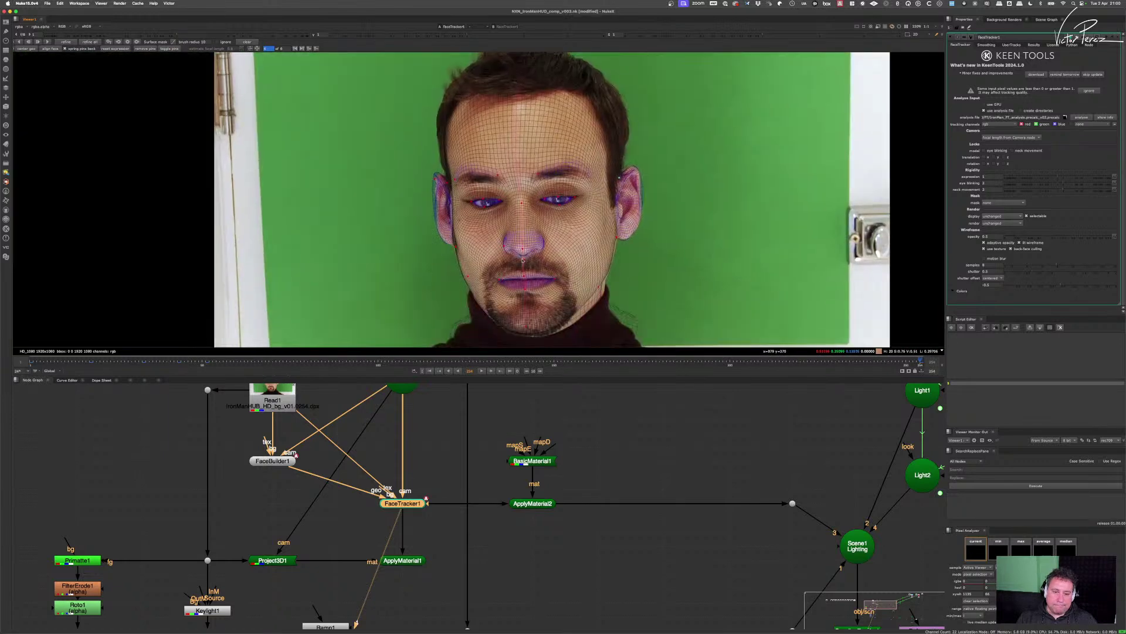
scroll(648, 265, "down", 4)
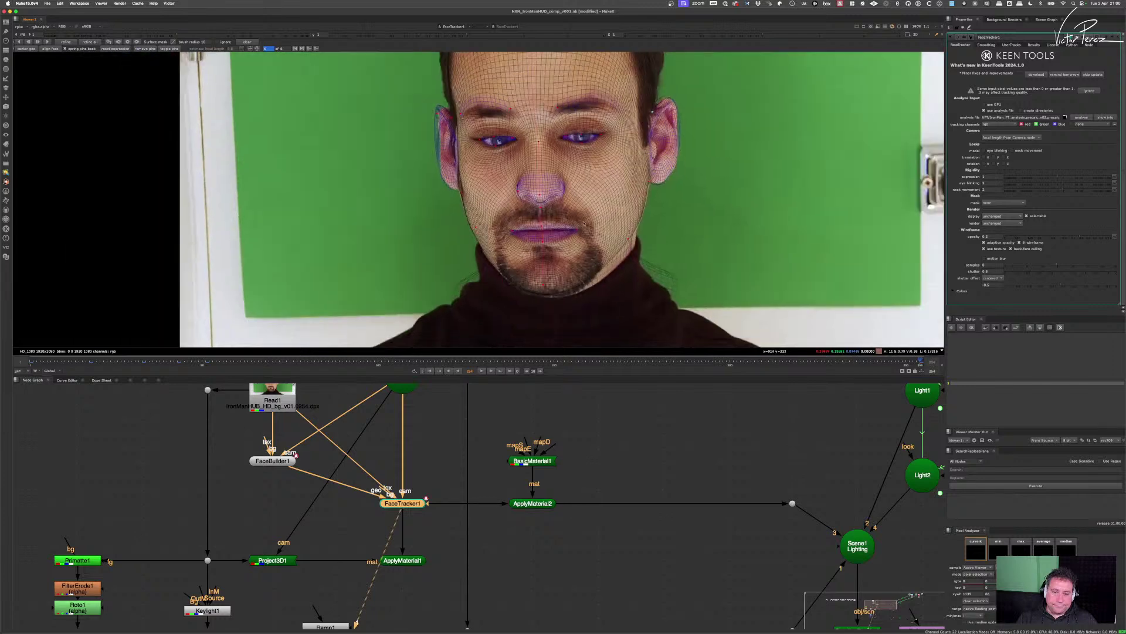
- Fit the mesh to the outer edge and upper part of the subject's right ear on the last frame
scroll(479, 169, "up", 4)
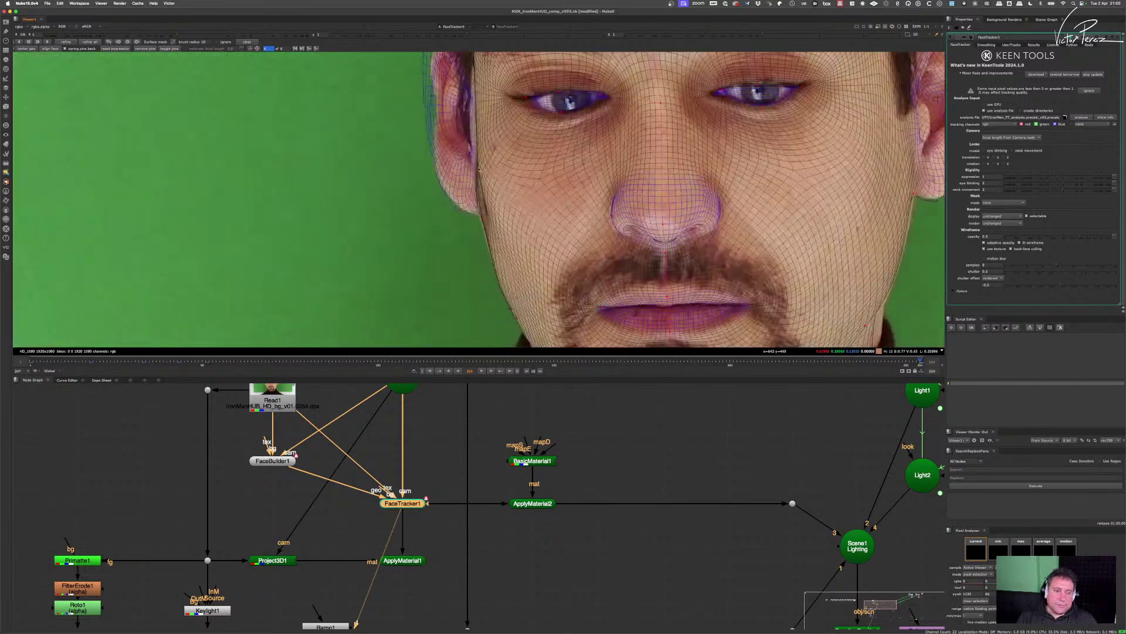
scroll(486, 217, "up", 2)
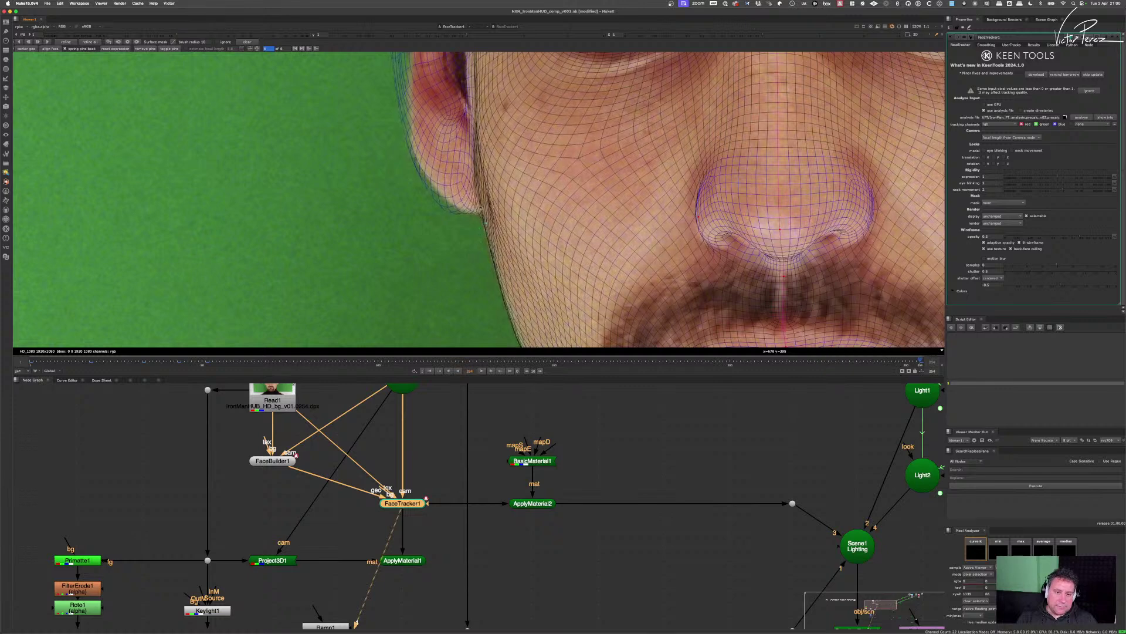
scroll(480, 206, "down", 4)
scroll(481, 182, "up", 3)
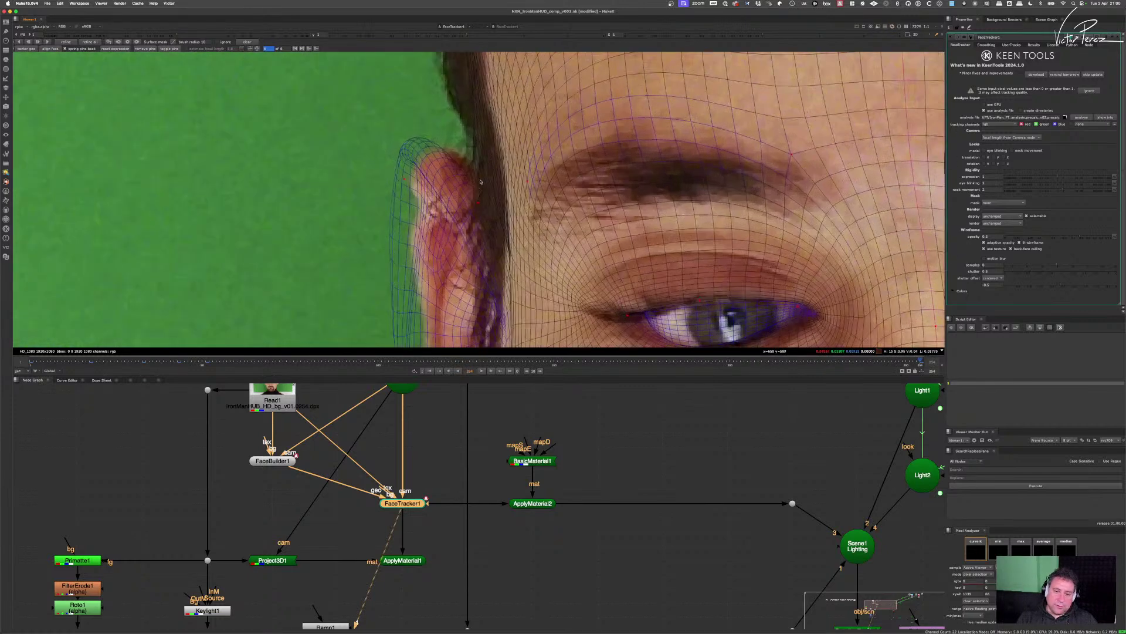
left_click_drag(478, 204, 495, 191)
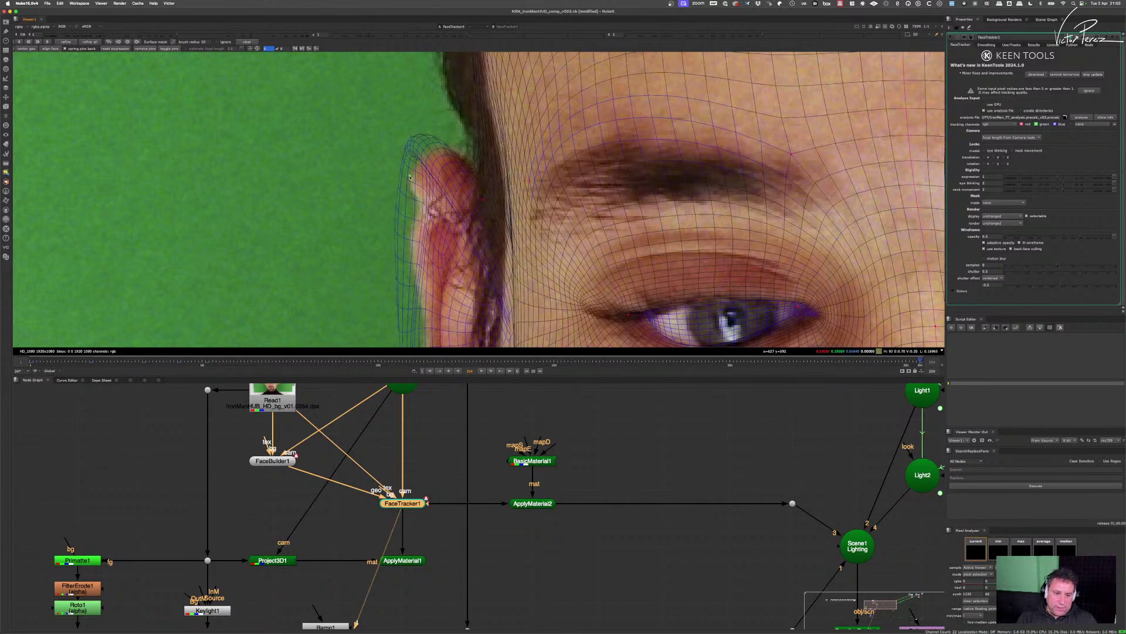
left_click_drag(410, 178, 425, 179)
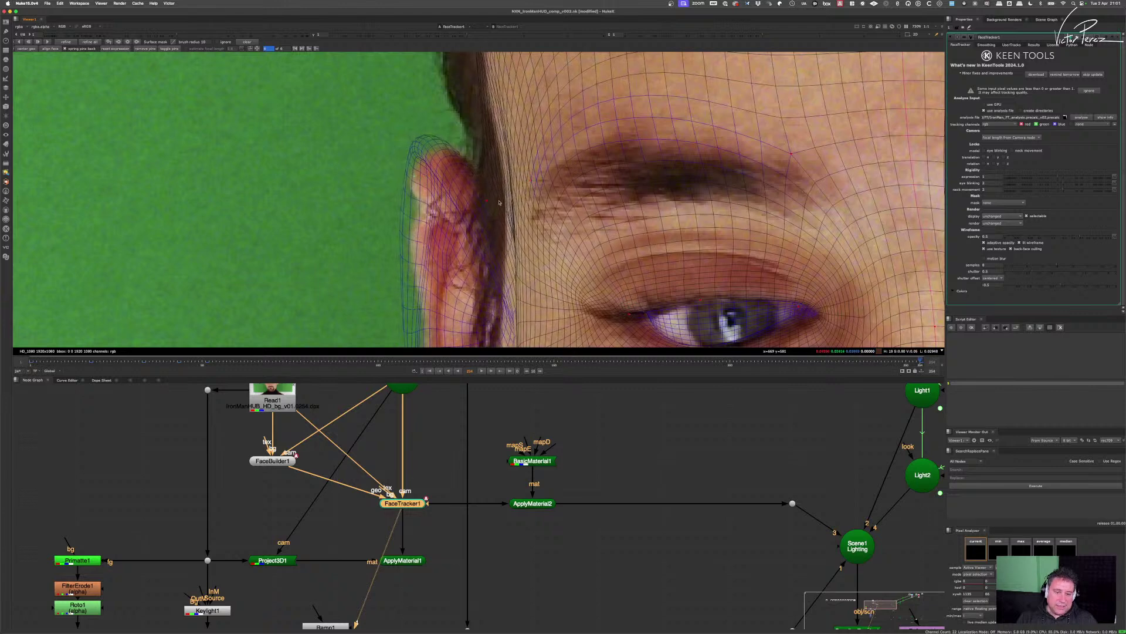
scroll(516, 214, "down", 5)
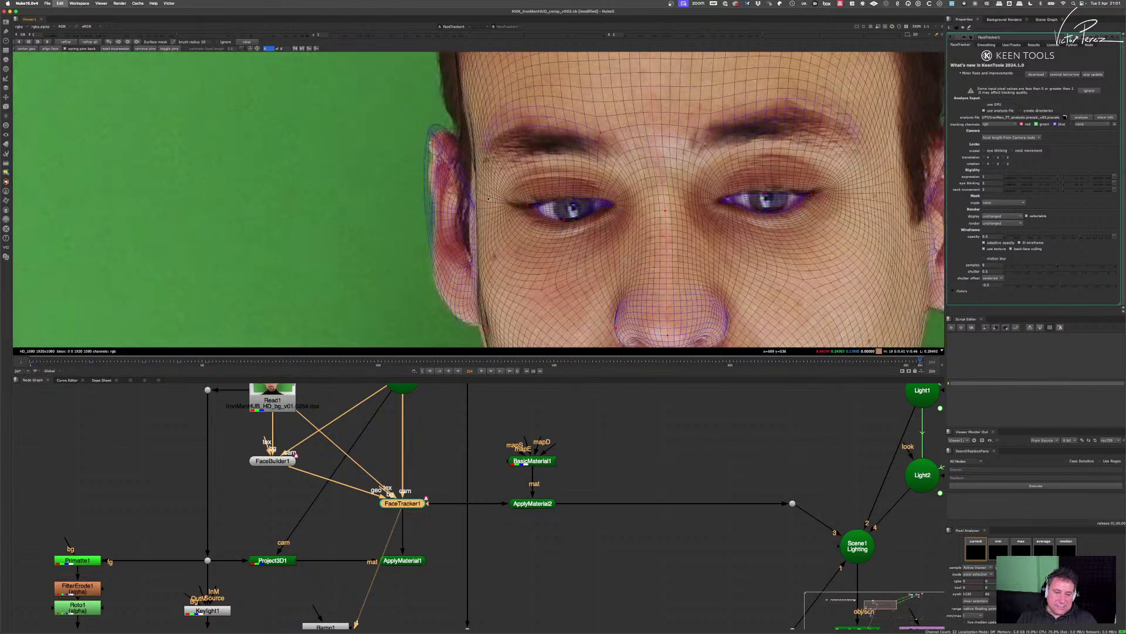
scroll(489, 205, "down", 6)
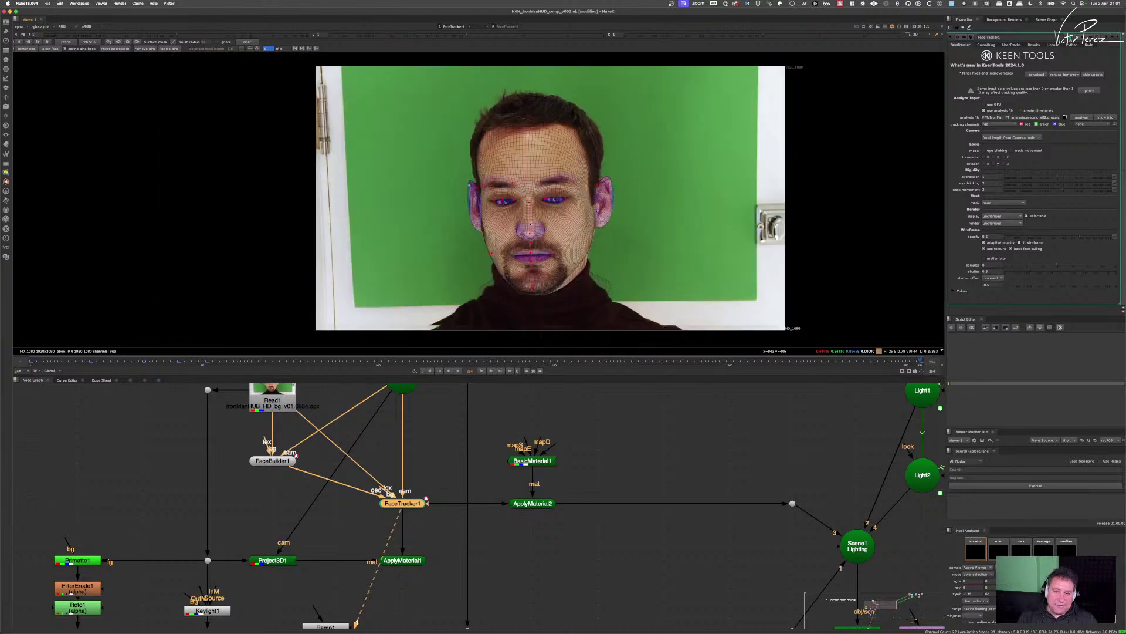
- Refit the mesh along the subject's left lower jaw where it meets the turtleneck collar on the last frame
scroll(506, 229, "up", 3)
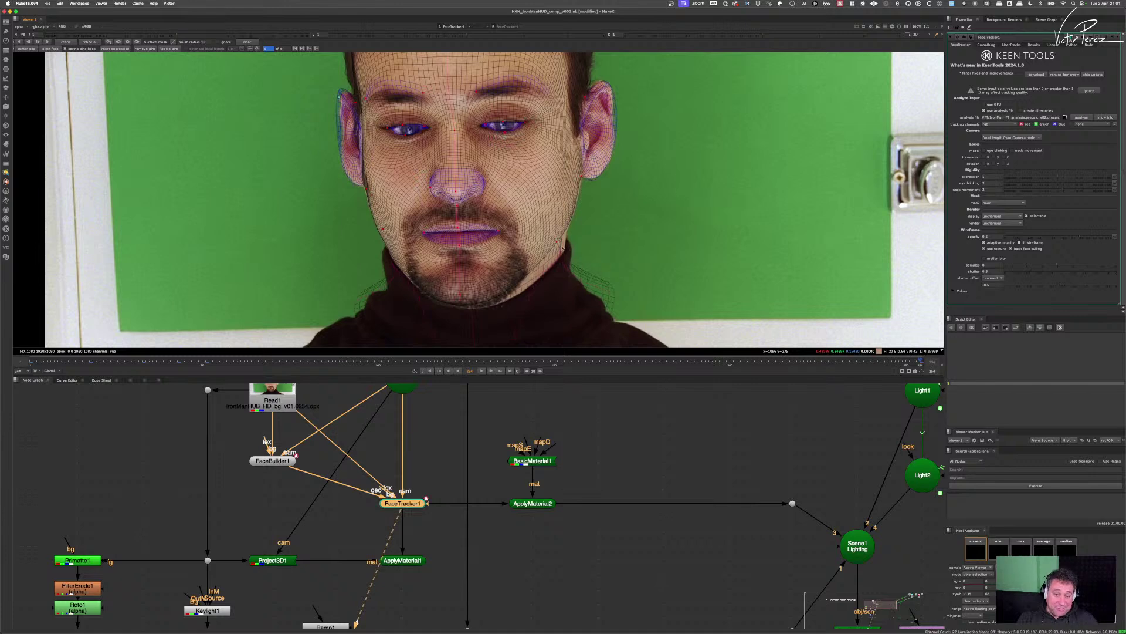
scroll(563, 249, "up", 2)
left_click_drag(554, 242, 572, 261)
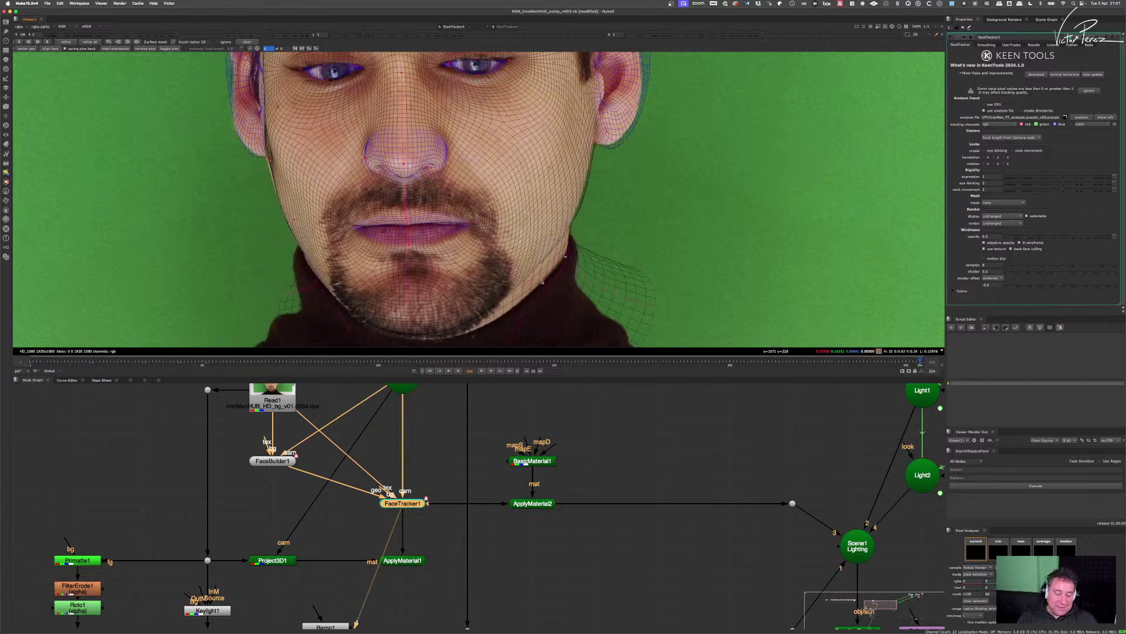
left_click_drag(586, 260, 565, 299)
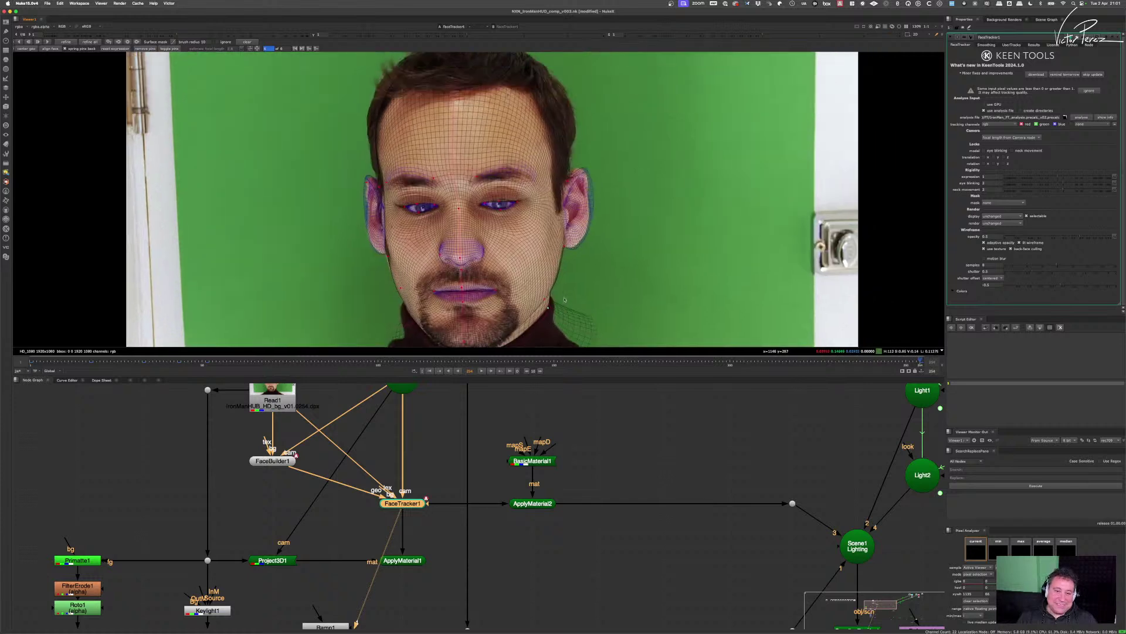
scroll(566, 293, "down", 2)
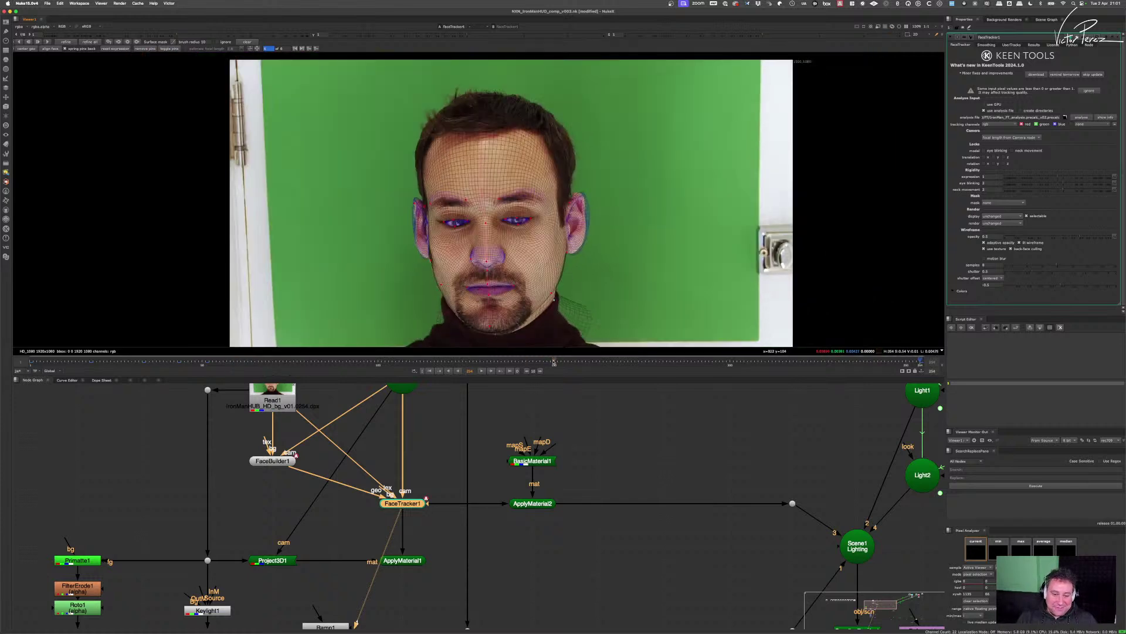
- Go to frame 150 and align the mesh with the subject's right ear and the cheek below the earlobe
left_click(554, 361)
scroll(440, 258, "up", 5)
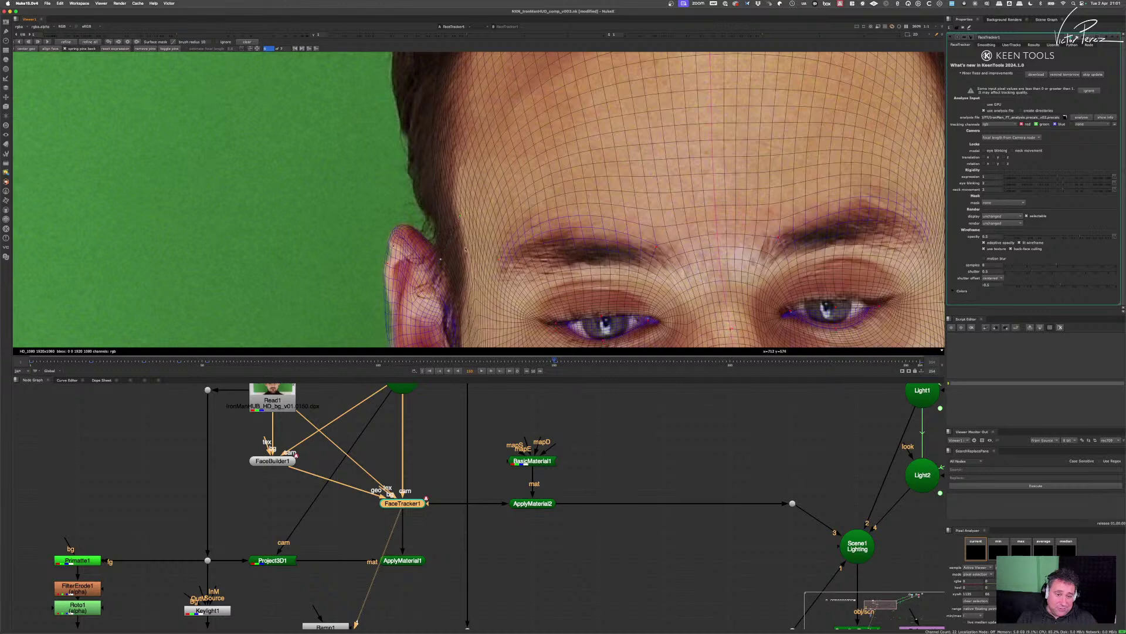
scroll(455, 188, "down", 4)
scroll(466, 272, "up", 3)
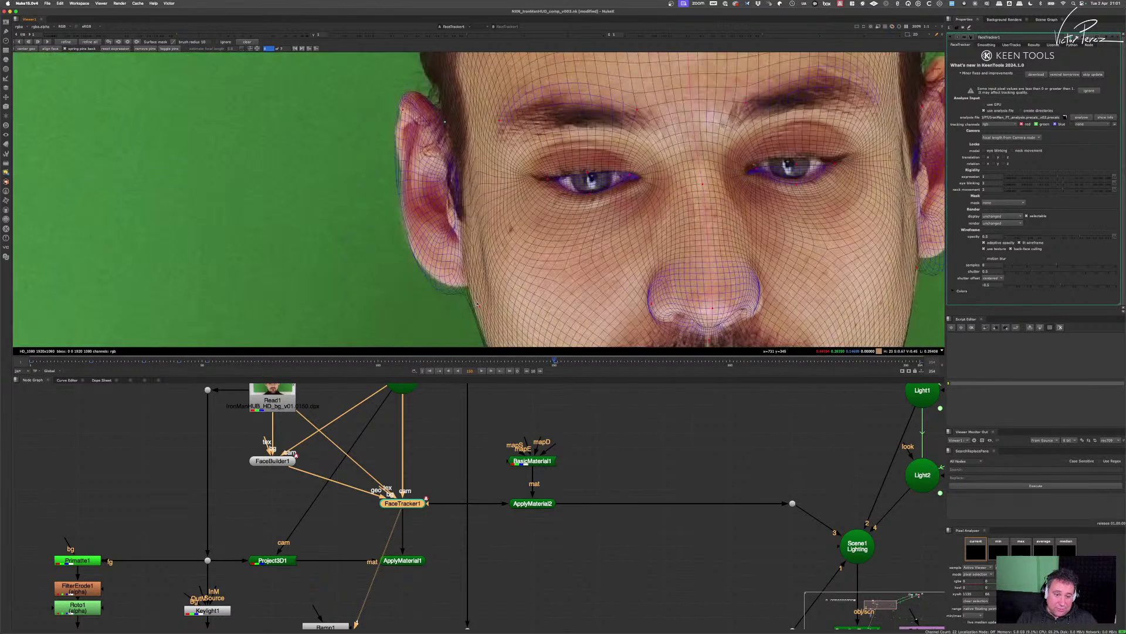
left_click_drag(478, 308, 487, 277)
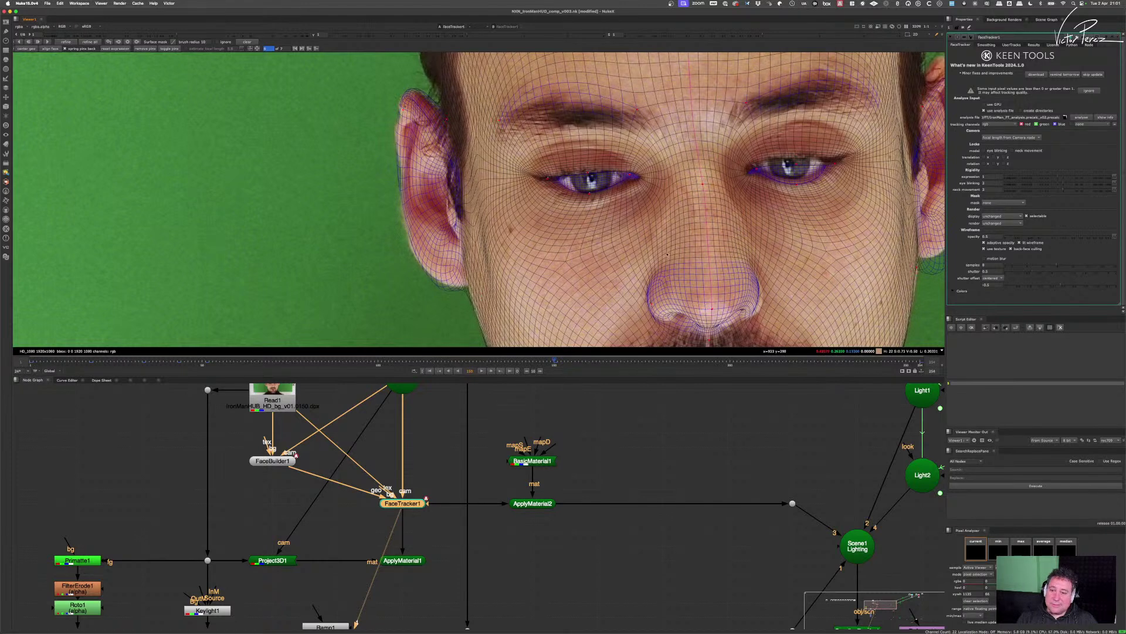
- Fit the mesh to both mouth corners and the subject's left nostril on frame 150
scroll(483, 276, "down", 4)
scroll(627, 294, "up", 5)
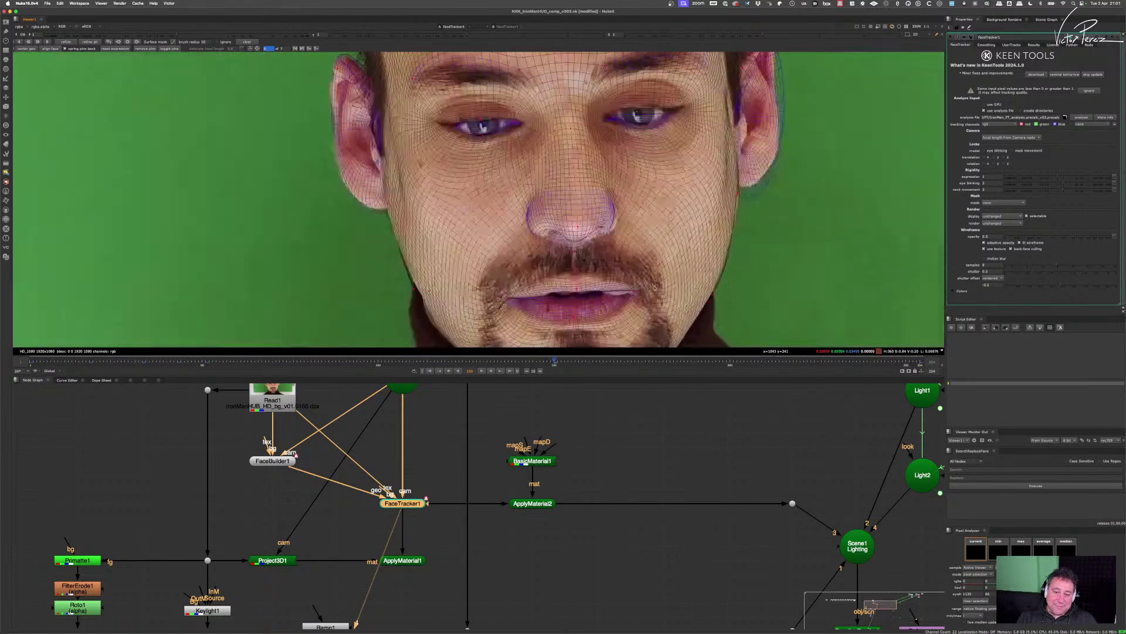
left_click_drag(629, 294, 616, 293)
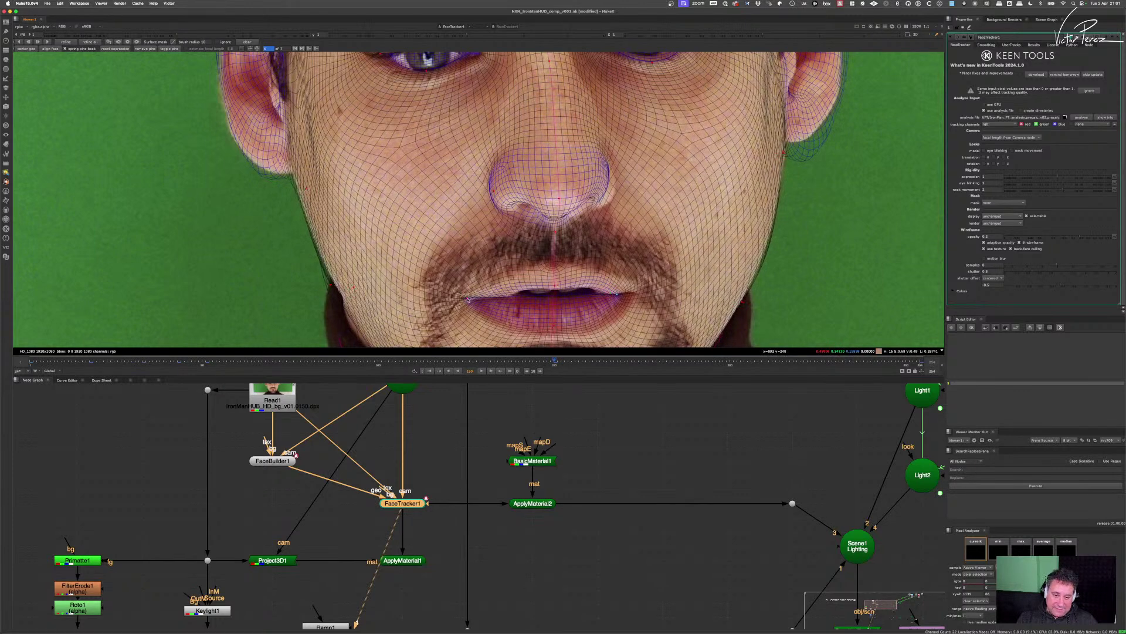
left_click_drag(487, 300, 463, 343)
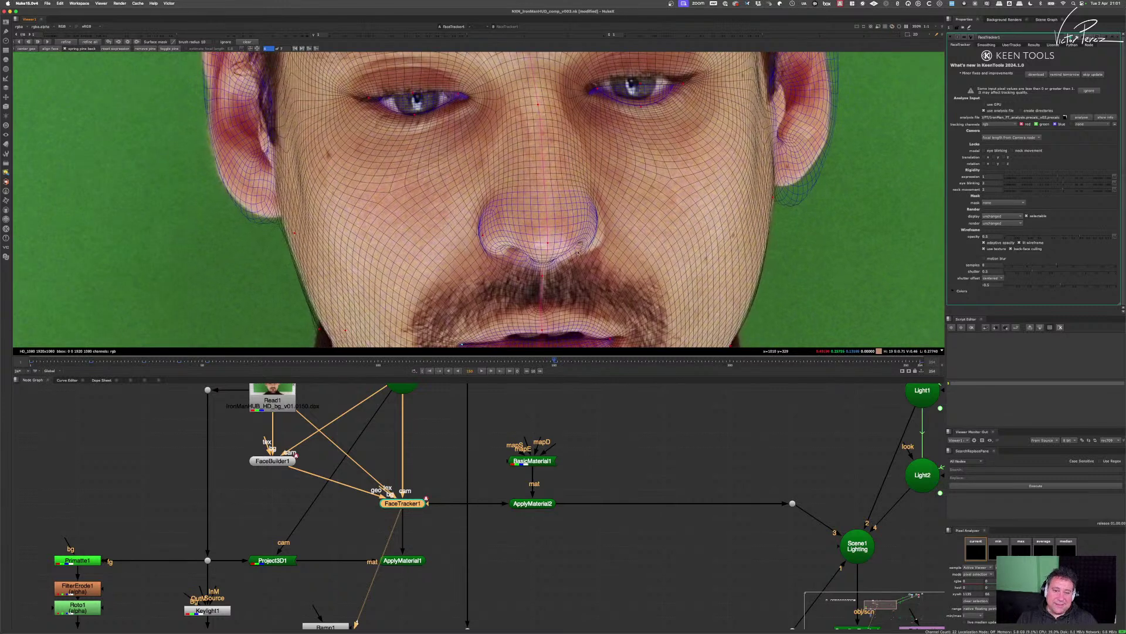
left_click_drag(577, 252, 611, 253)
scroll(611, 253, "down", 5)
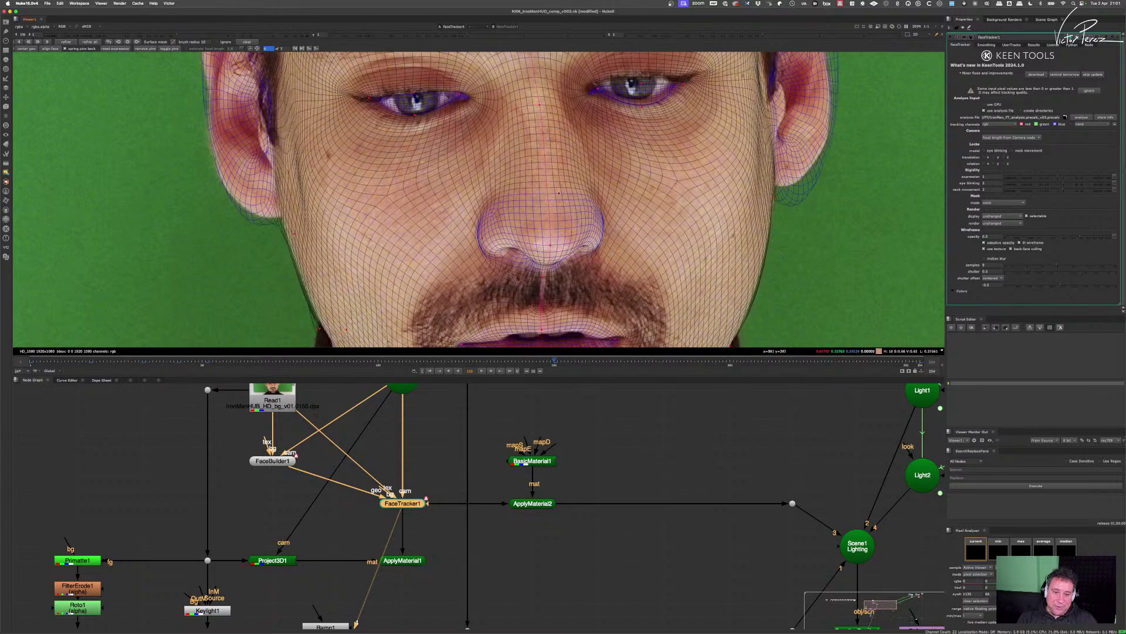
- Fit the mesh to the subject's left ear, at its upper attachment and at the earlobe, on frame 150
scroll(607, 258, "up", 4)
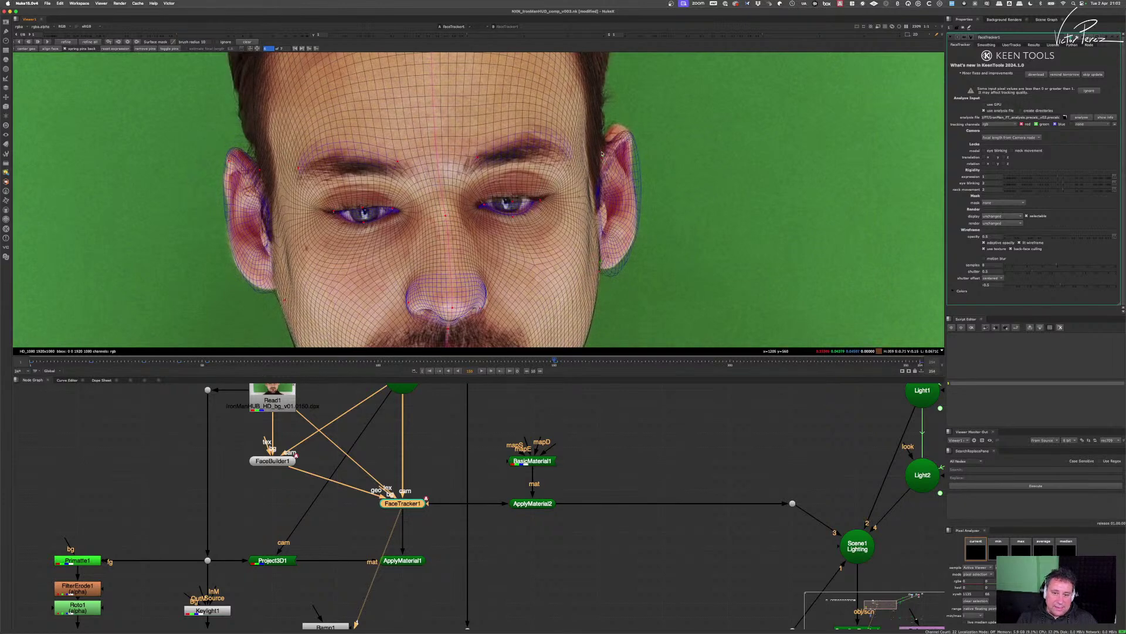
left_click_drag(602, 156, 591, 130)
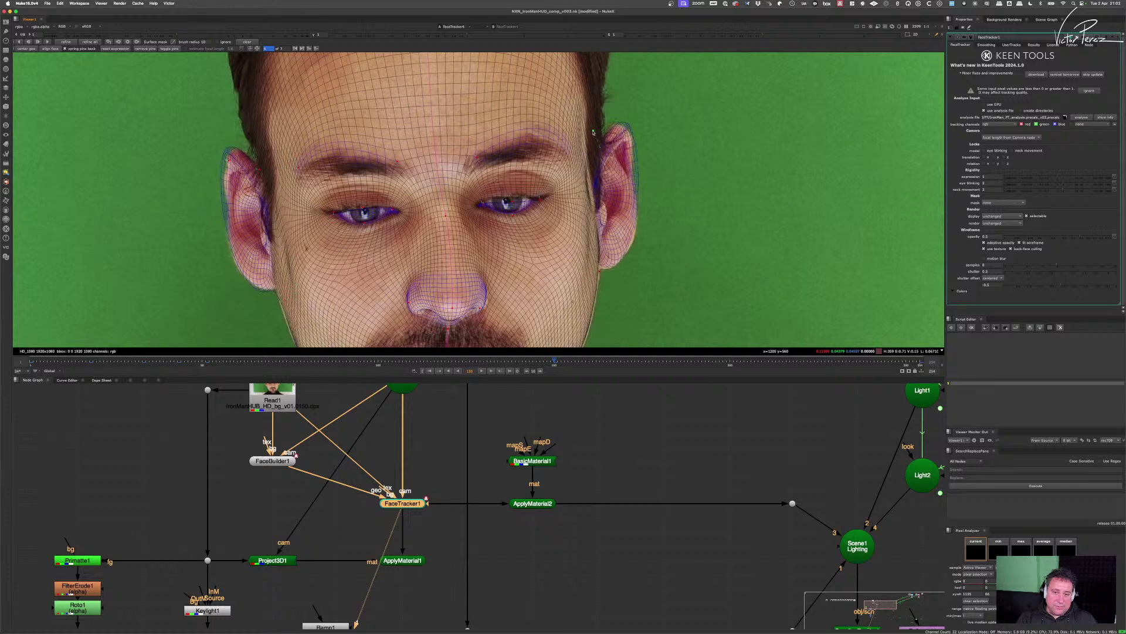
left_click_drag(599, 265, 604, 271)
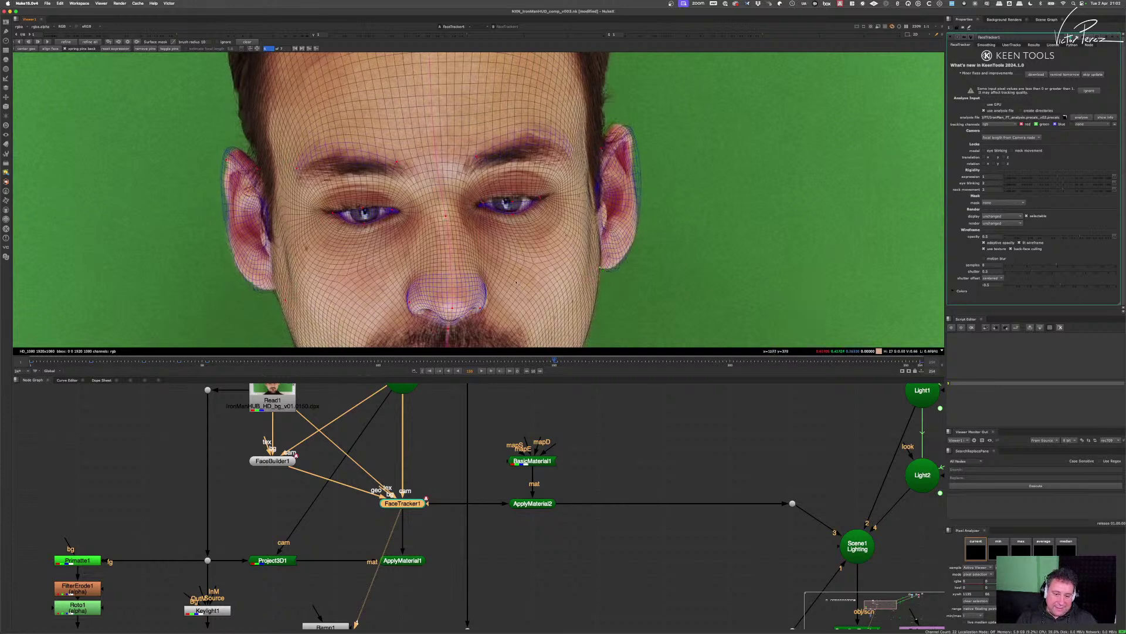
- Refine the mesh at the right and left corners of the mouth on frame 150
scroll(604, 272, "down", 5)
scroll(640, 237, "up", 2)
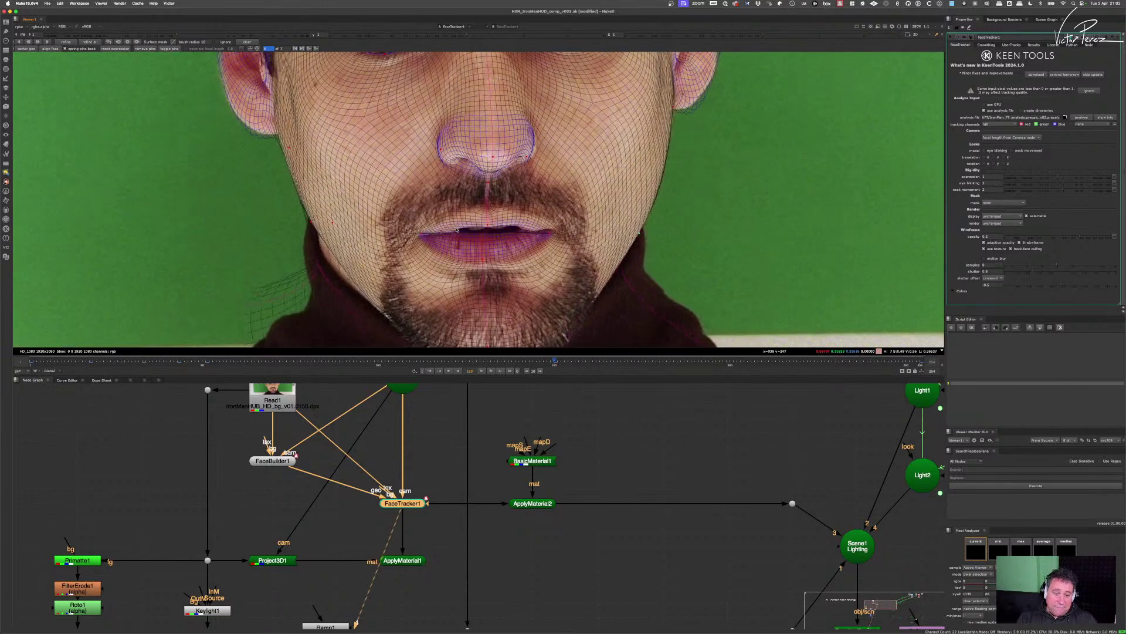
left_click_drag(429, 236, 426, 236)
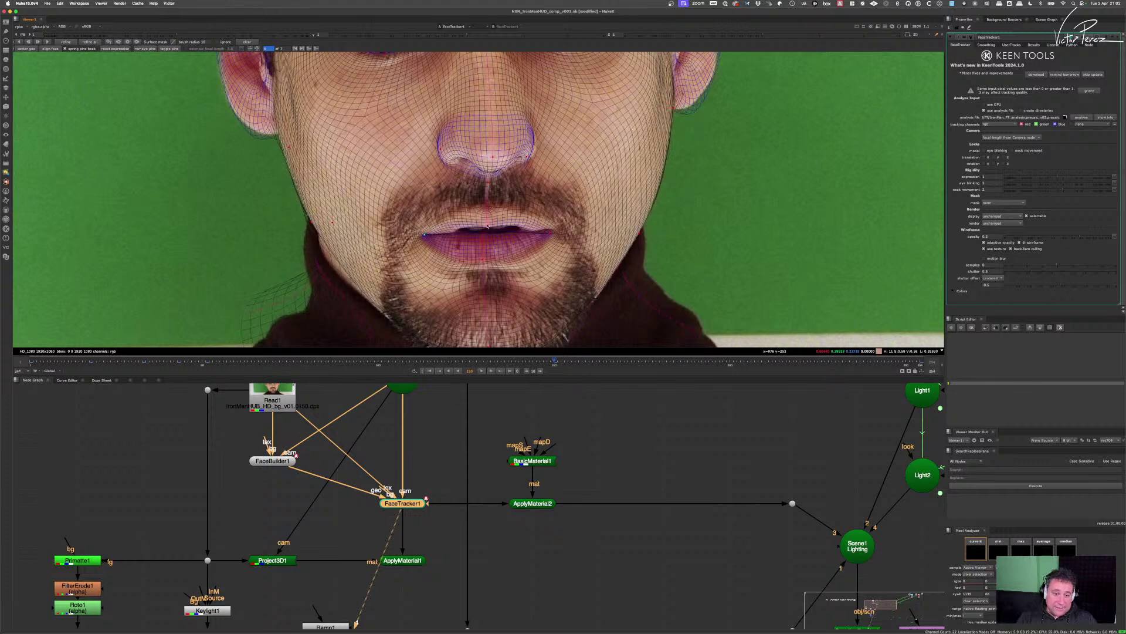
left_click(549, 231)
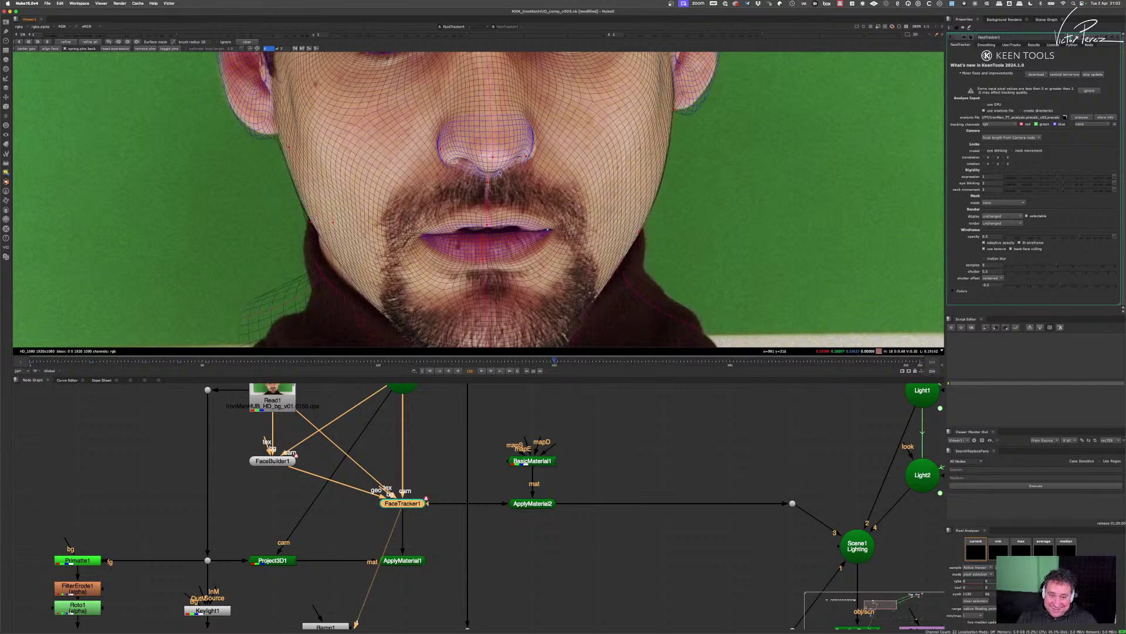
- Refine the mesh at the subject's left nostril and at the top of the left ear on frame 150
scroll(487, 252, "up", 4)
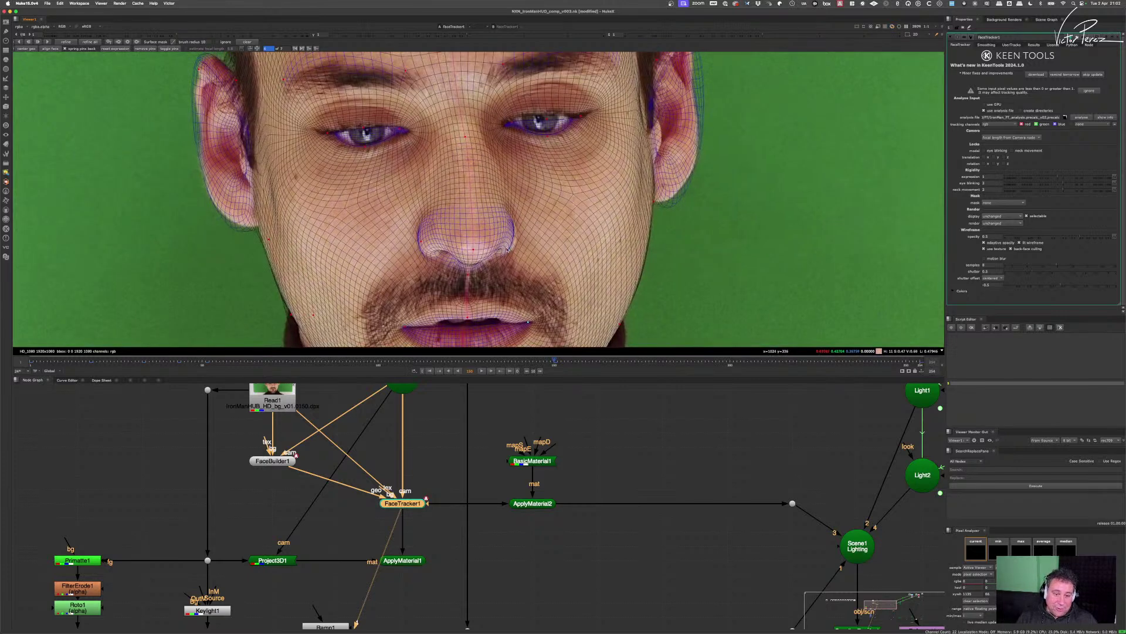
left_click_drag(509, 250, 516, 251)
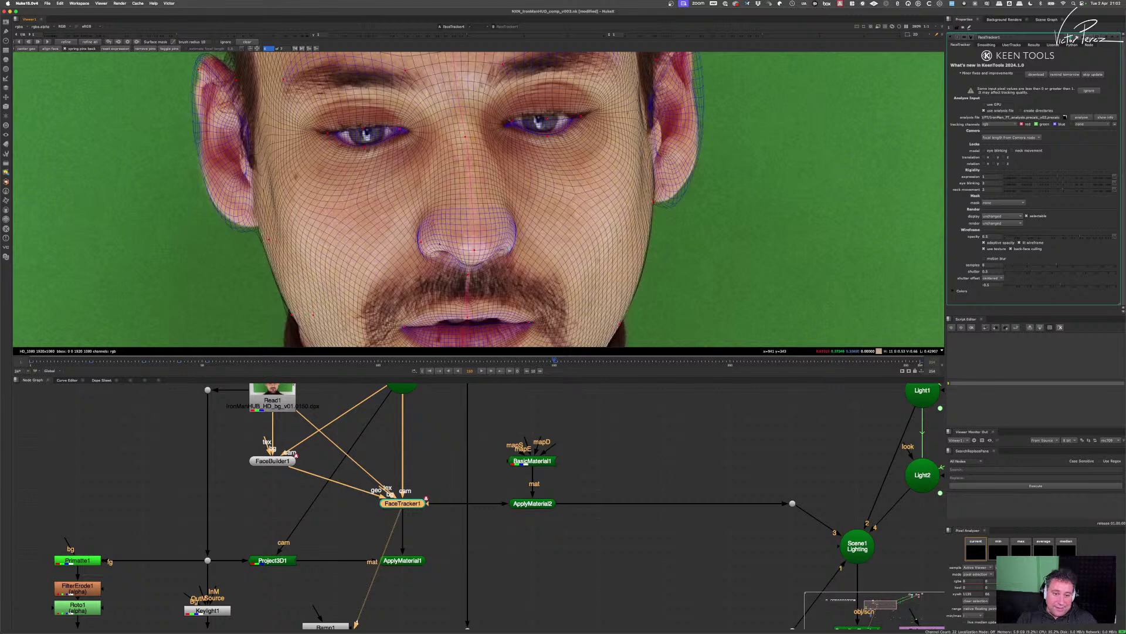
scroll(473, 231, "down", 3)
scroll(473, 231, "up", 2)
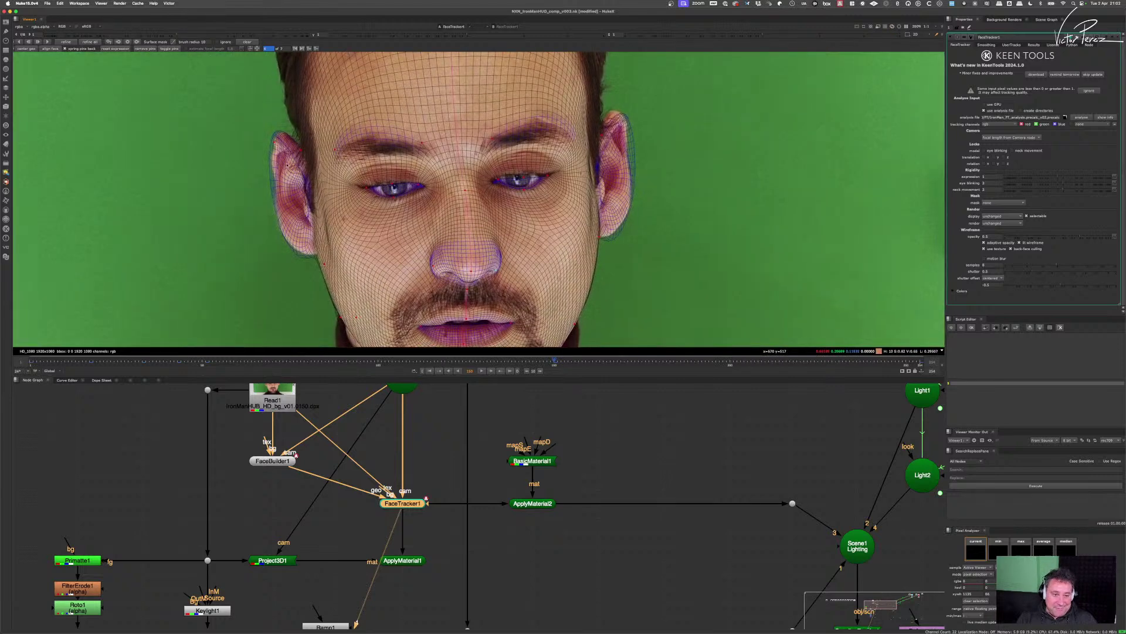
left_click(601, 134)
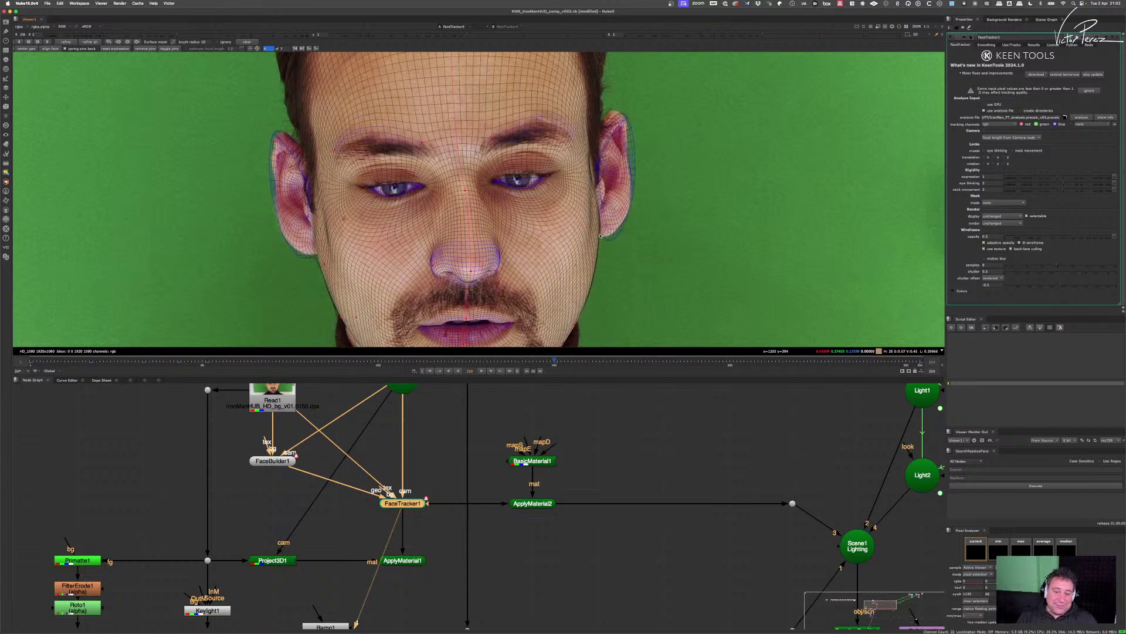
- Fit the mesh to the subject's right lower jaw above the turtleneck collar on frame 150
scroll(601, 235, "down", 3)
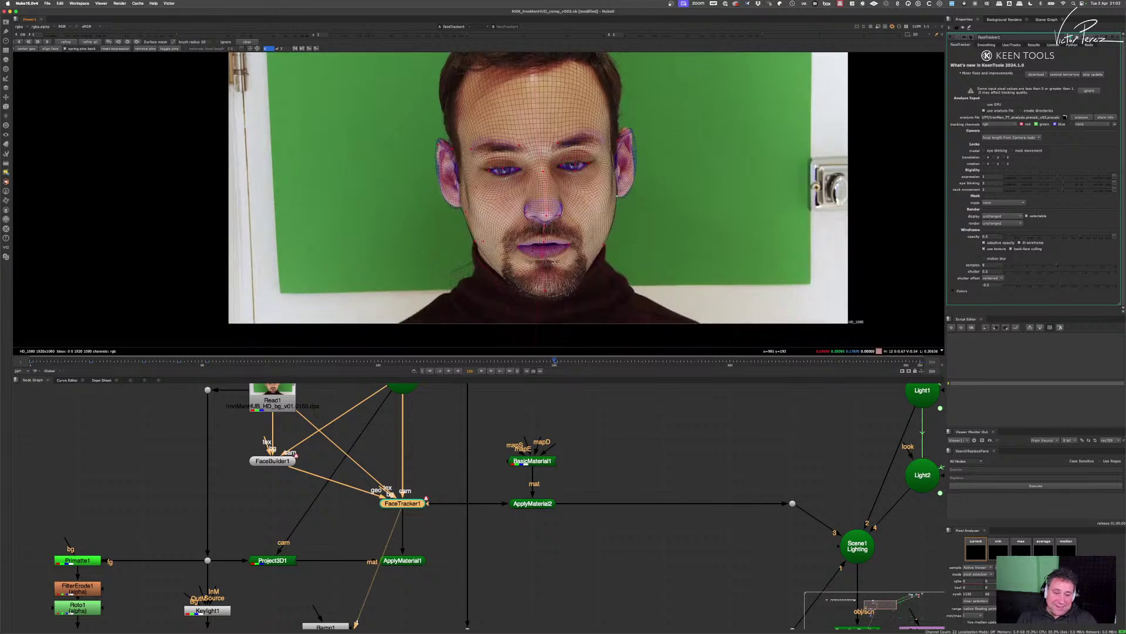
scroll(548, 261, "up", 3)
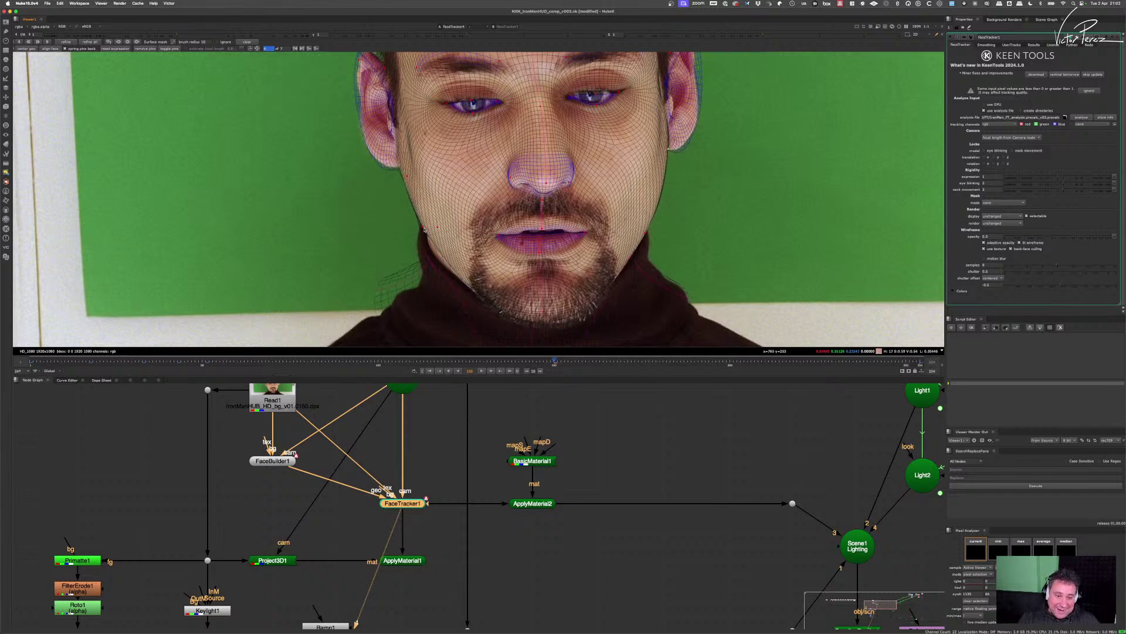
left_click_drag(431, 252, 440, 252)
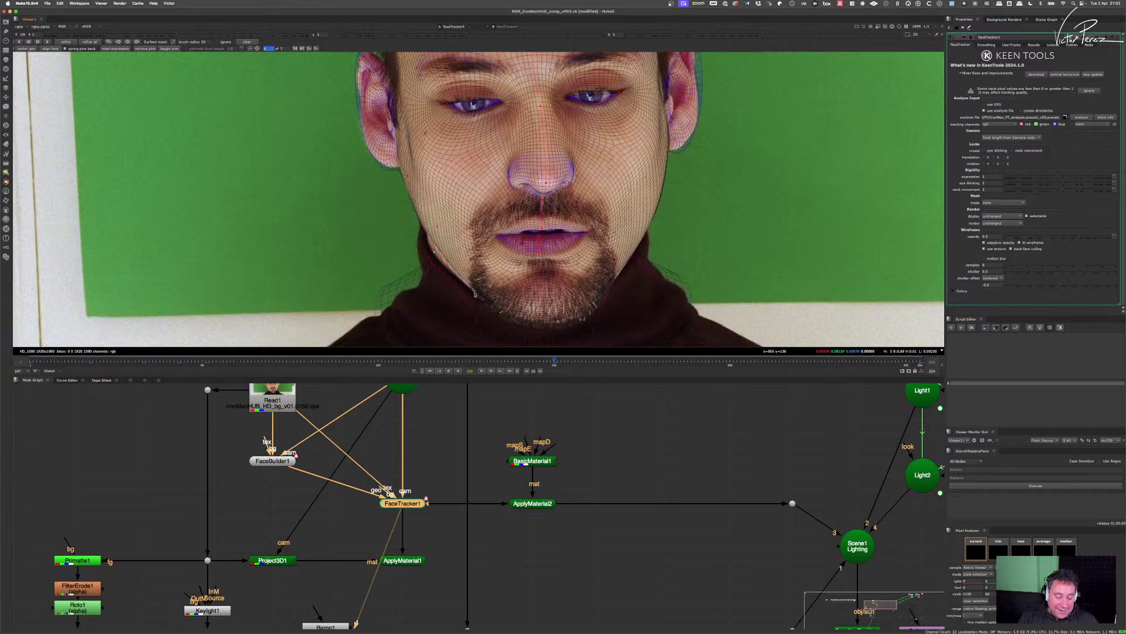
scroll(619, 204, "down", 3)
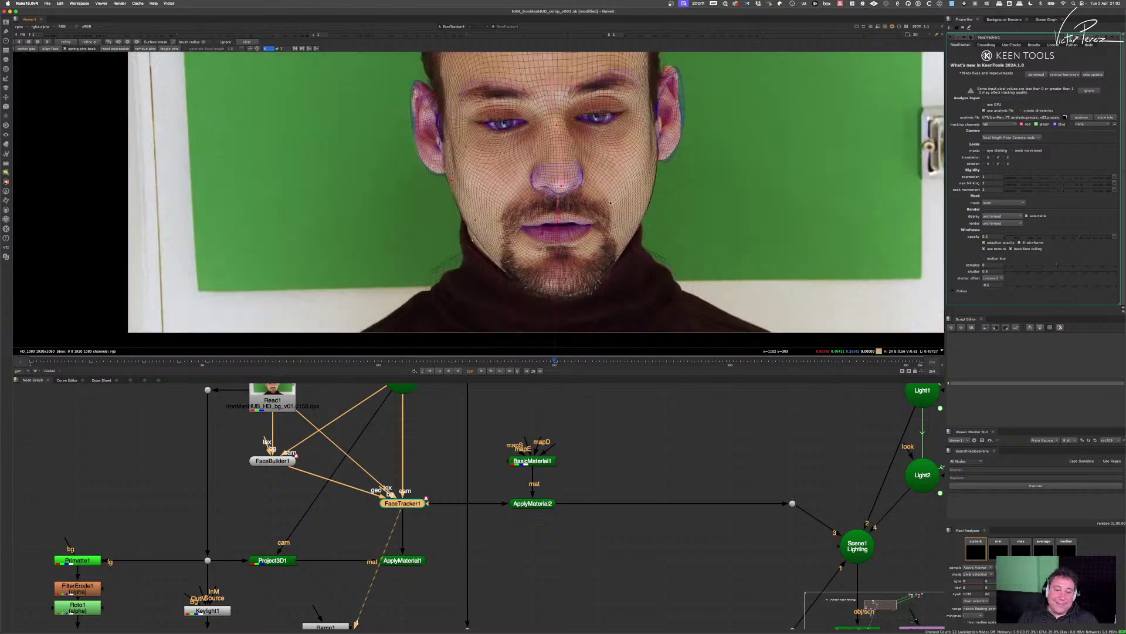
- Fit the mesh to the upper eyelid of the subject's left eye on frame 150
scroll(525, 272, "up", 4)
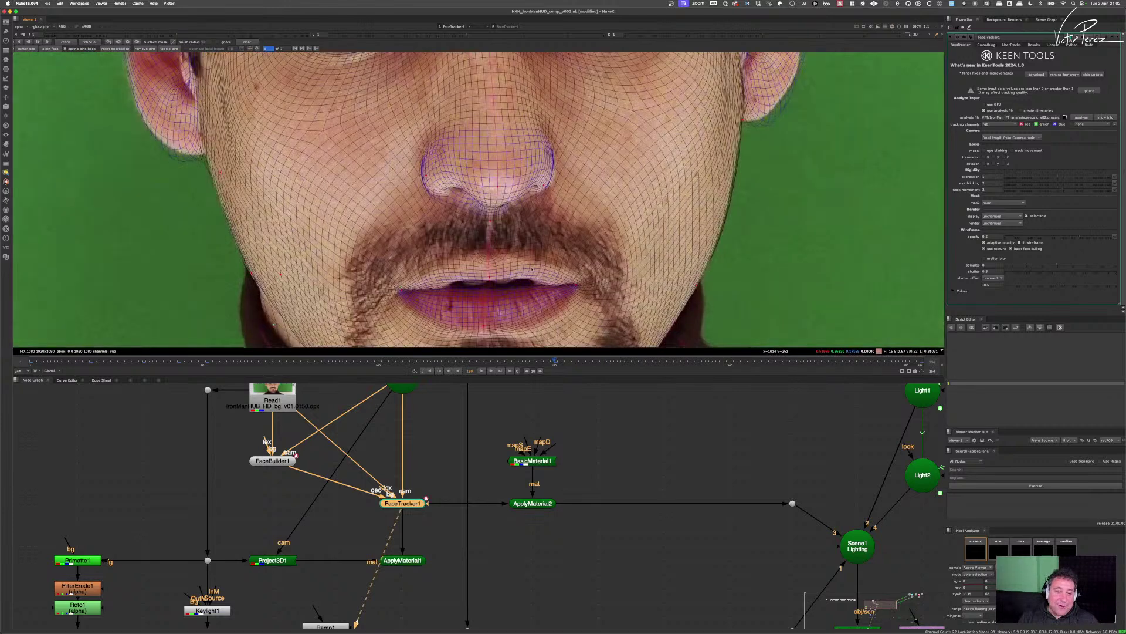
scroll(539, 265, "down", 4)
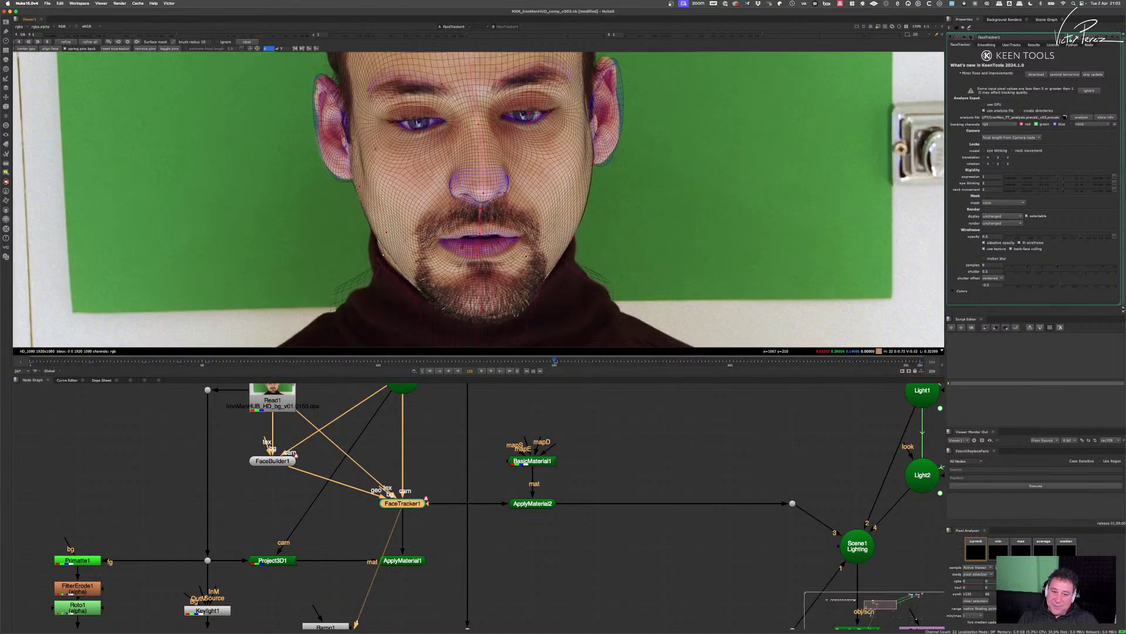
scroll(551, 68, "up", 5)
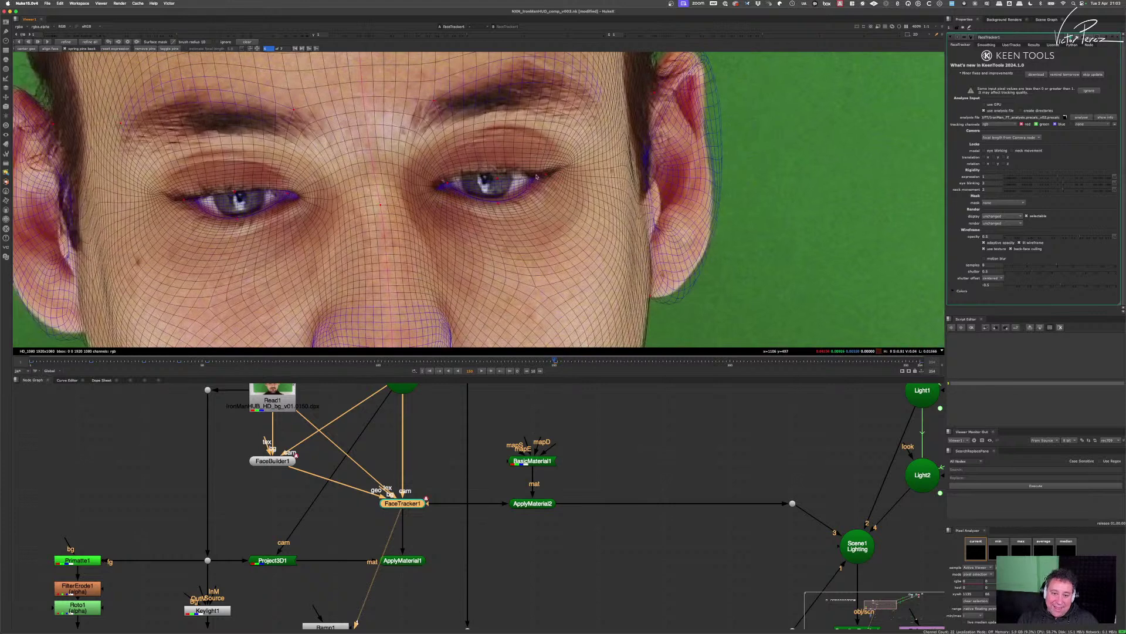
scroll(536, 176, "up", 3)
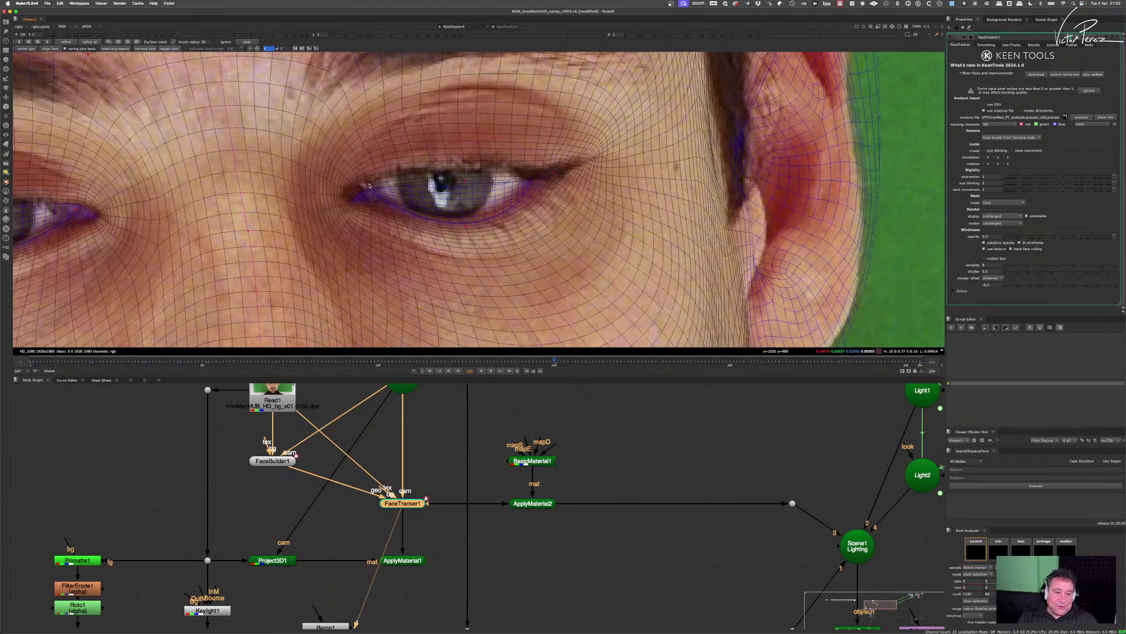
left_click(460, 166)
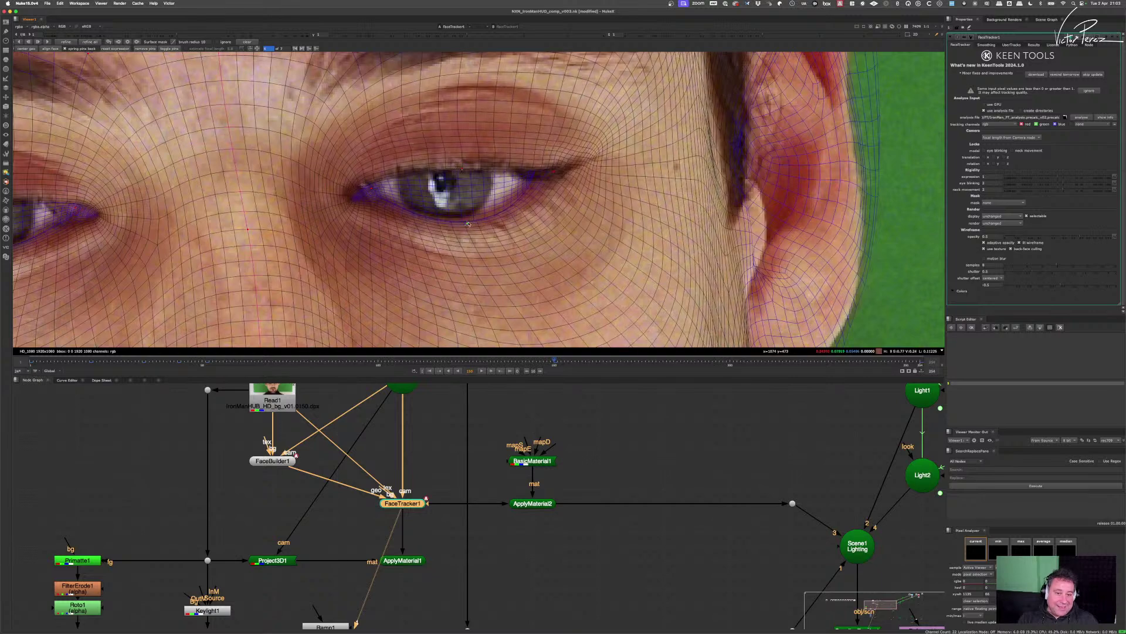
- Refine the mesh at the outer corner of the subject's right eye on frame 150
scroll(470, 218, "down", 5)
scroll(480, 239, "up", 6)
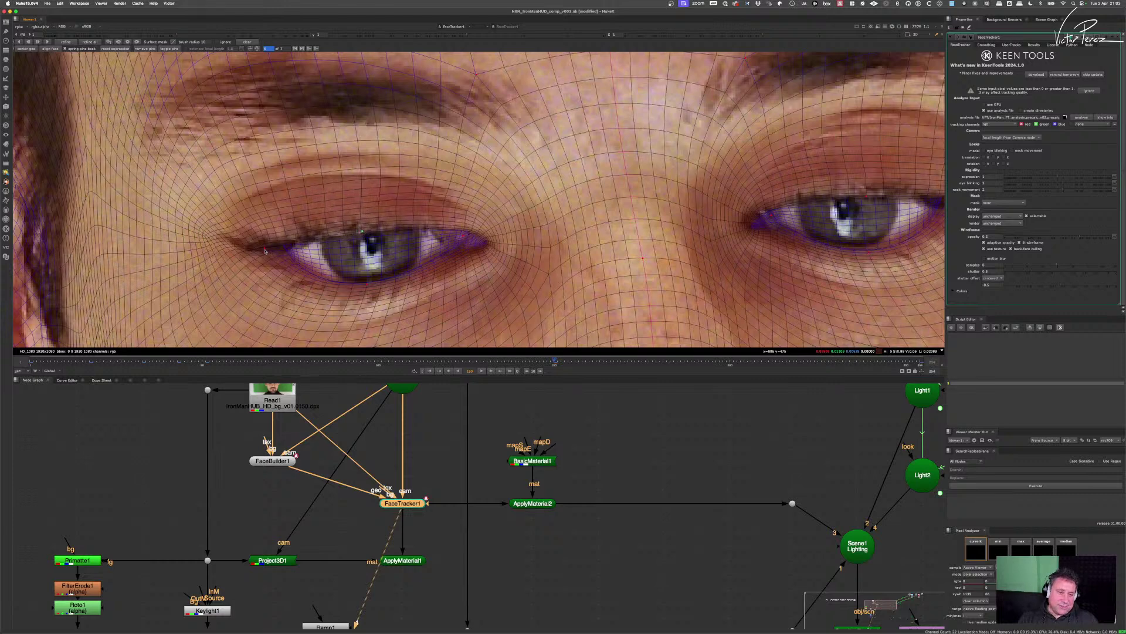
left_click(261, 250)
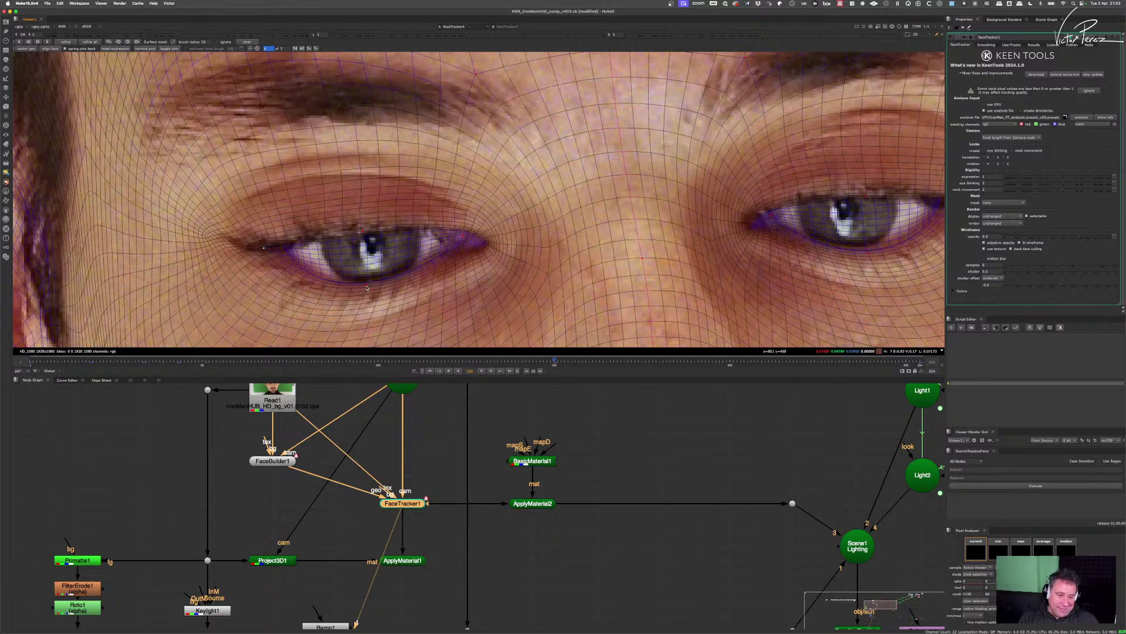
scroll(455, 269, "down", 10)
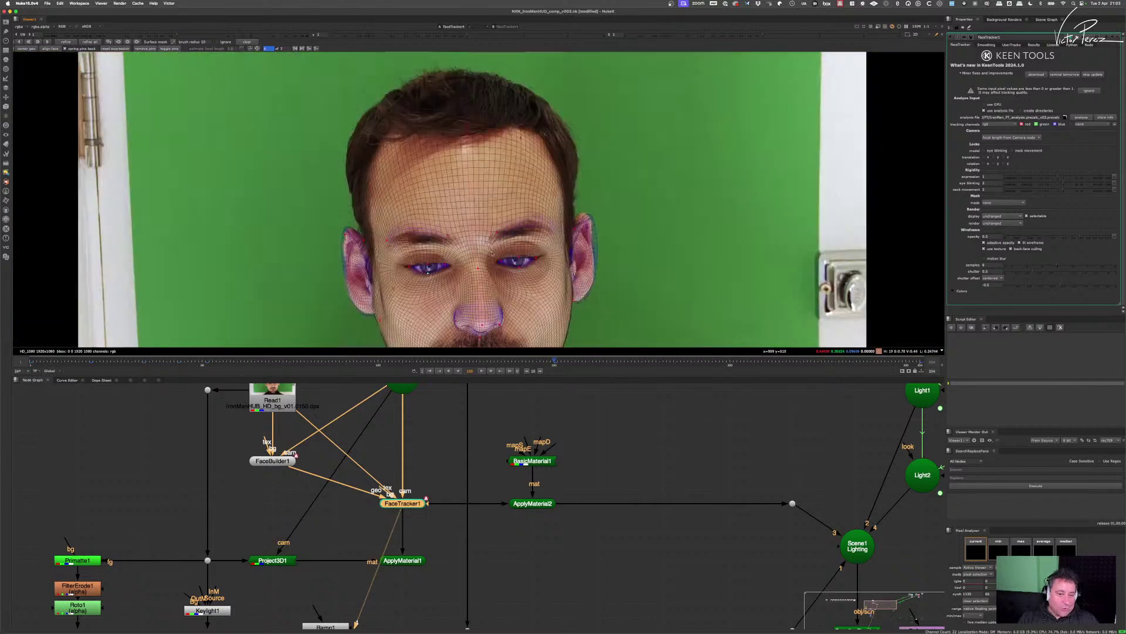
- Fit the lower edge of the mesh to the subject's chin on frame 150
scroll(507, 271, "up", 5)
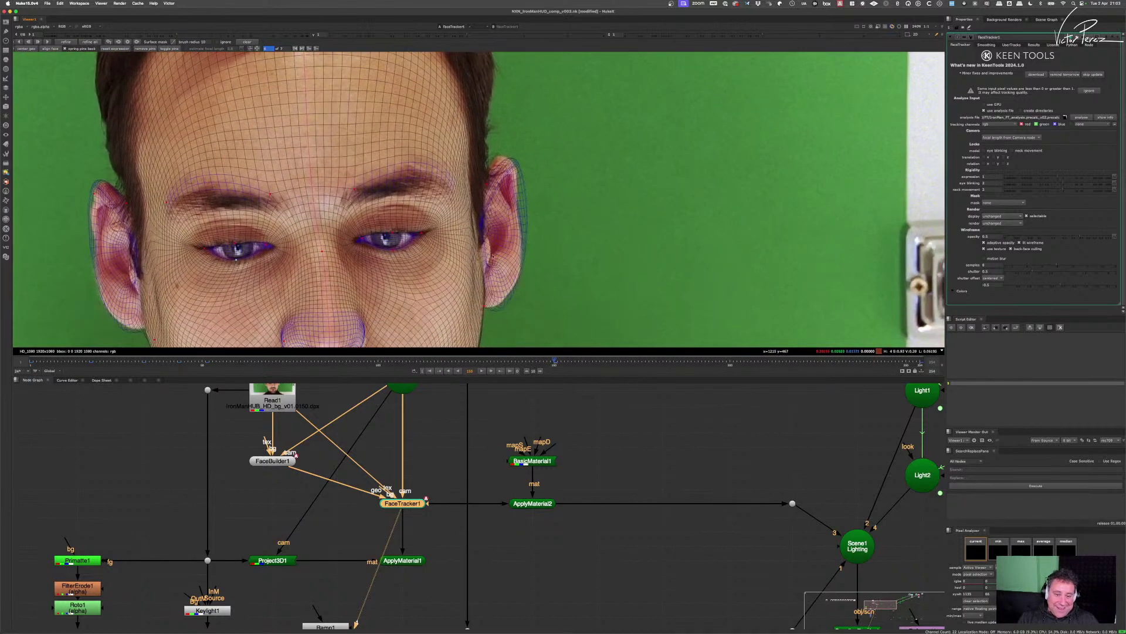
scroll(499, 273, "down", 3)
left_click_drag(497, 273, 494, 216)
left_click_drag(414, 311, 453, 259)
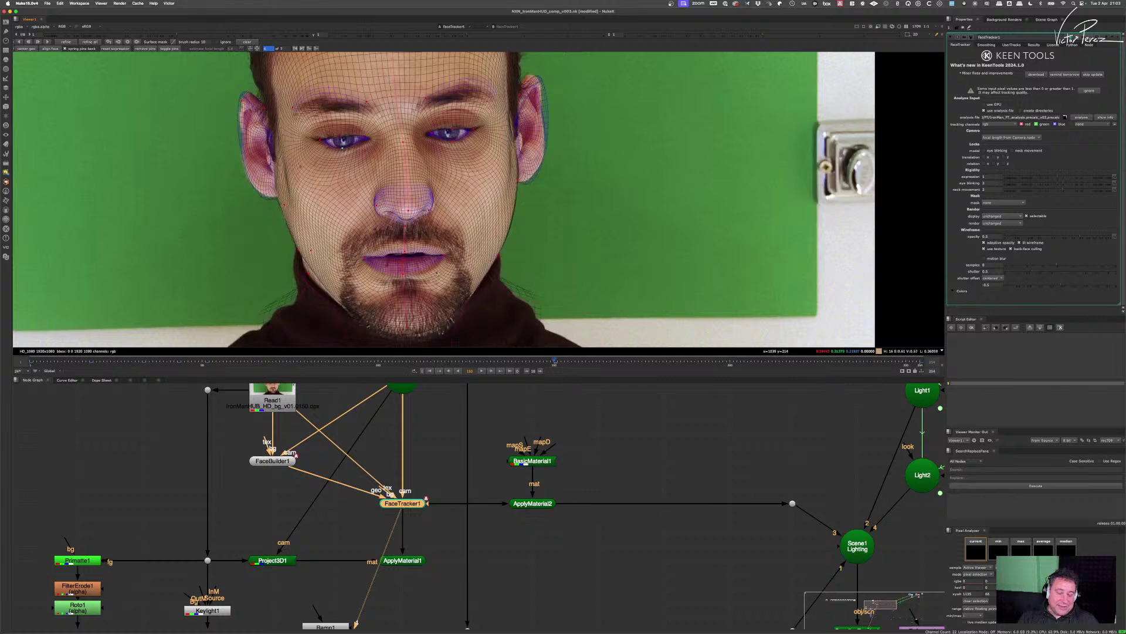
scroll(401, 334, "up", 3)
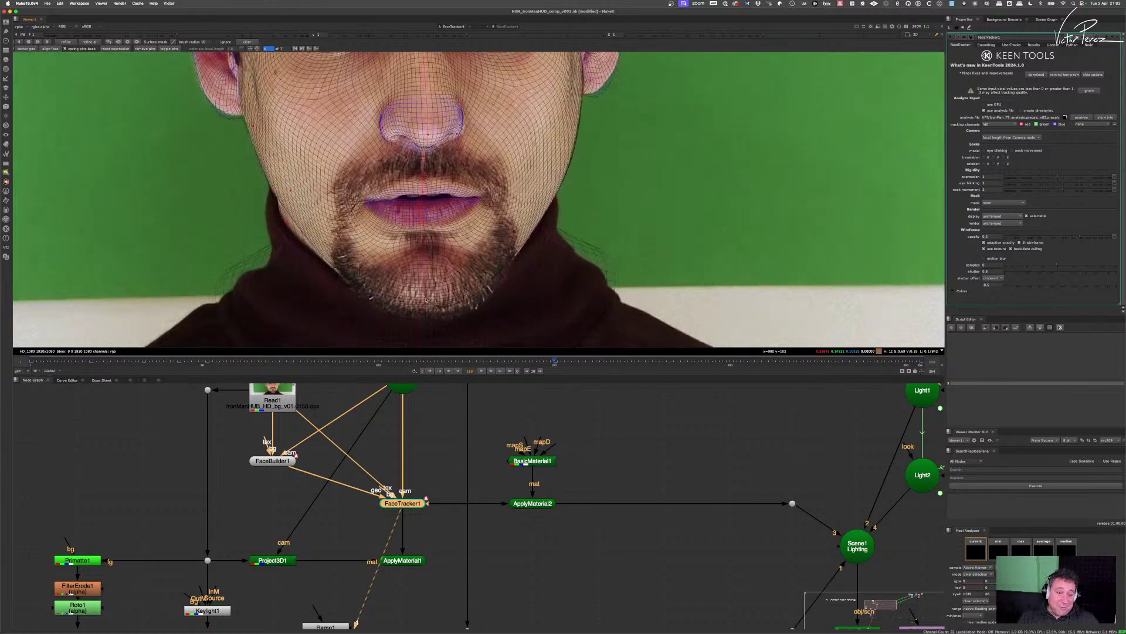
left_click_drag(425, 299, 432, 311)
scroll(432, 311, "down", 4)
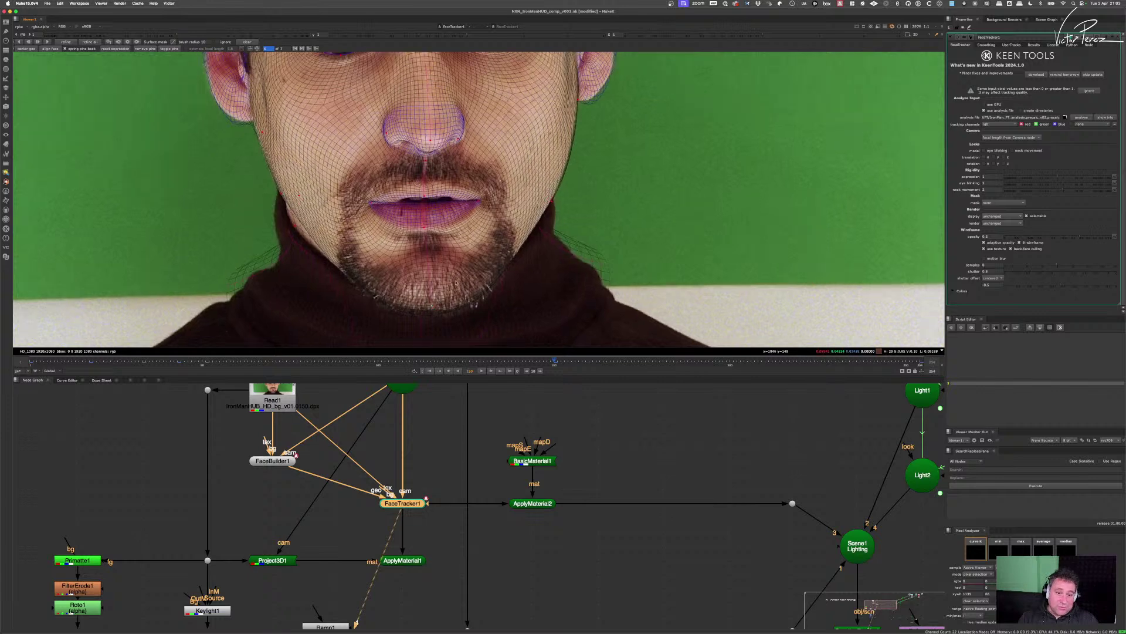
scroll(492, 260, "down", 1)
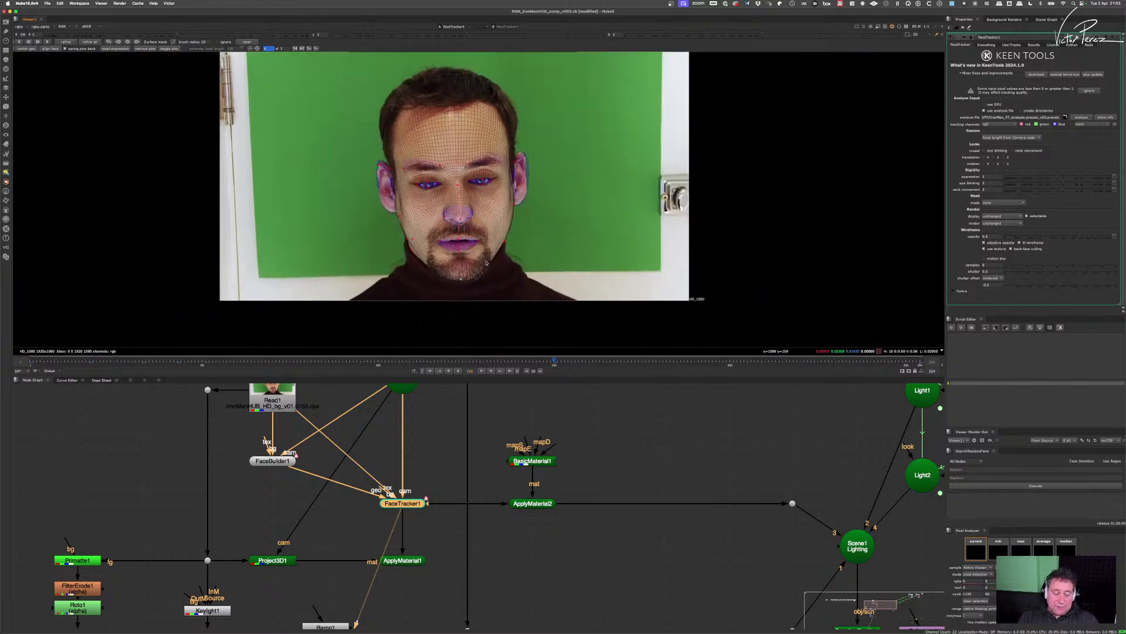
scroll(478, 268, "up", 1)
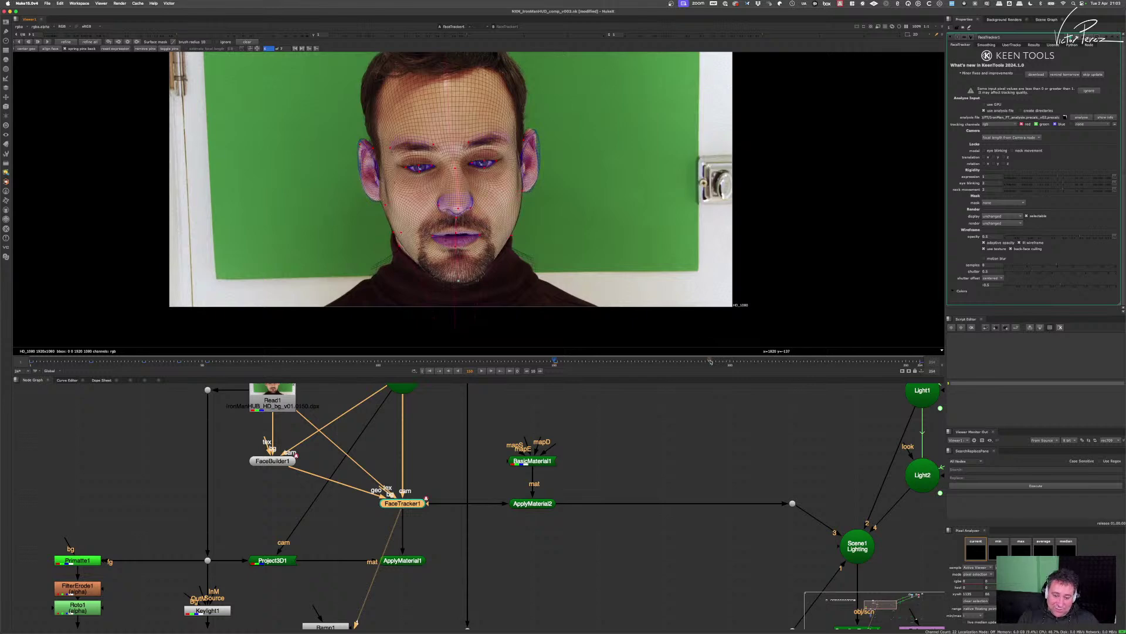
- Go to frame 200 and fit the mesh to the subject's right side around the earlobe and temple
left_click(728, 362)
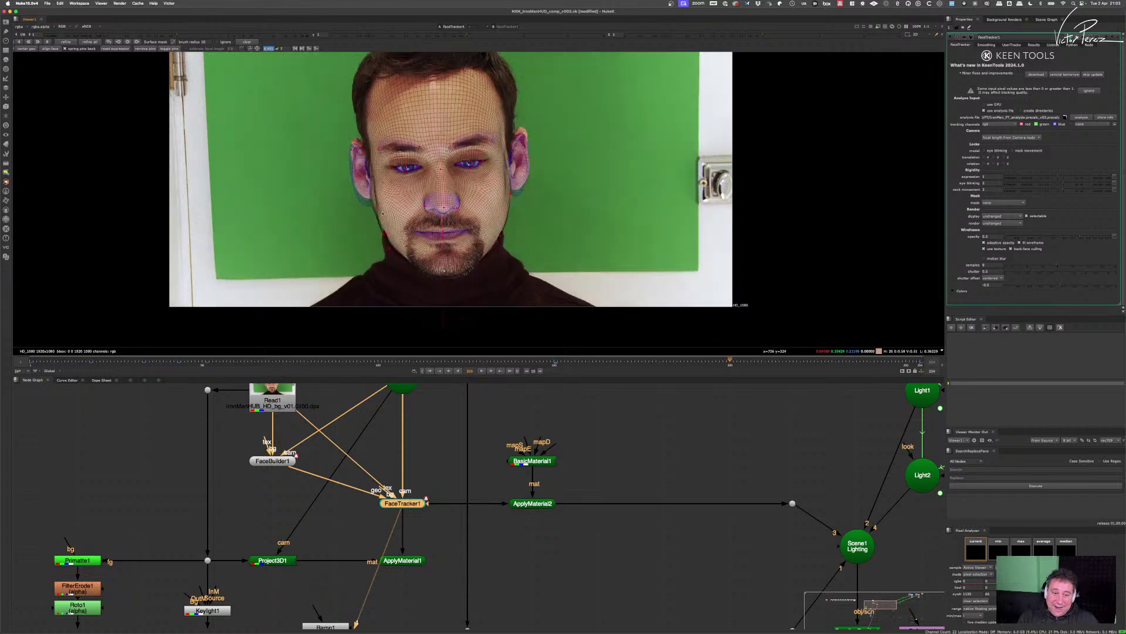
scroll(398, 199, "up", 6)
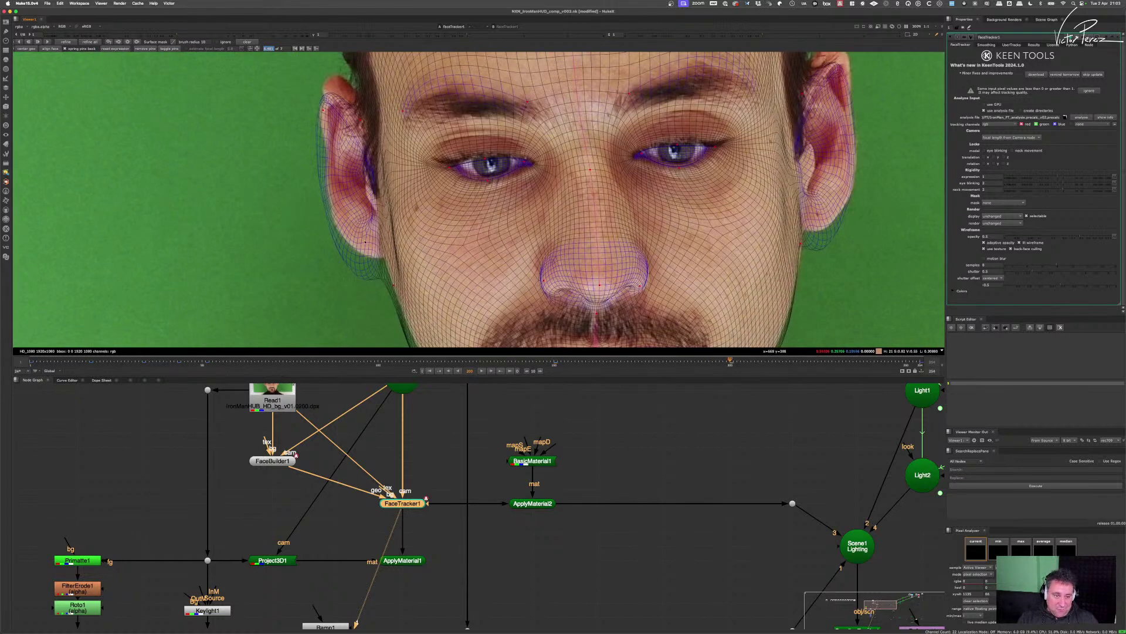
left_click_drag(395, 286, 414, 252)
left_click_drag(363, 119, 368, 146)
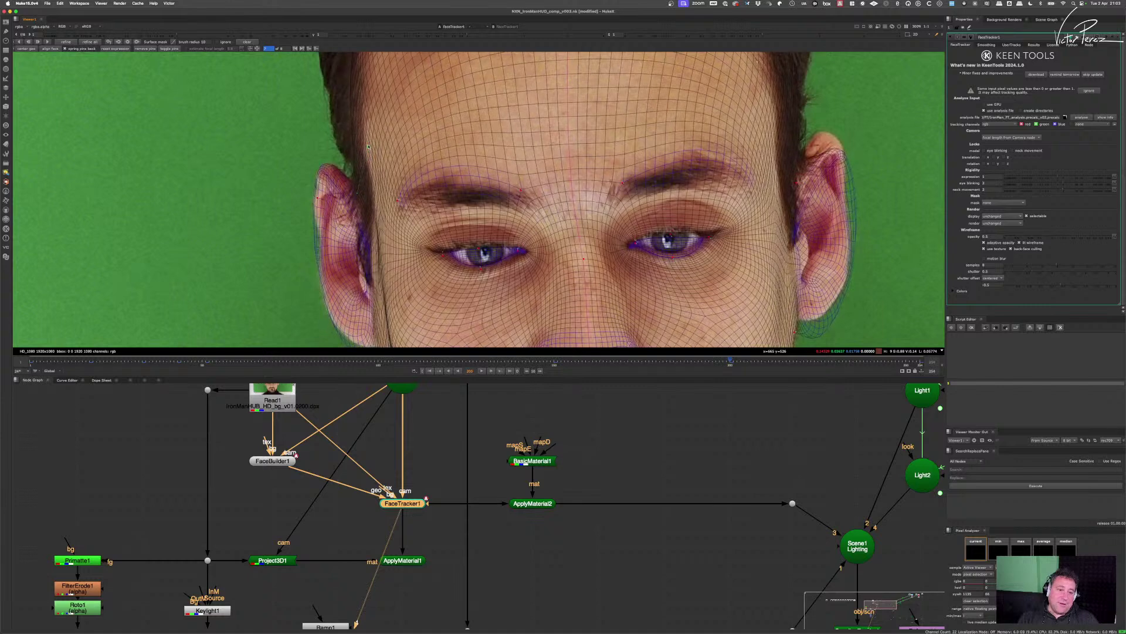
- Fit the mesh to the subject's left ear at its upper attachment on frame 200
left_click_drag(807, 168, 726, 166)
scroll(726, 166, "down", 5)
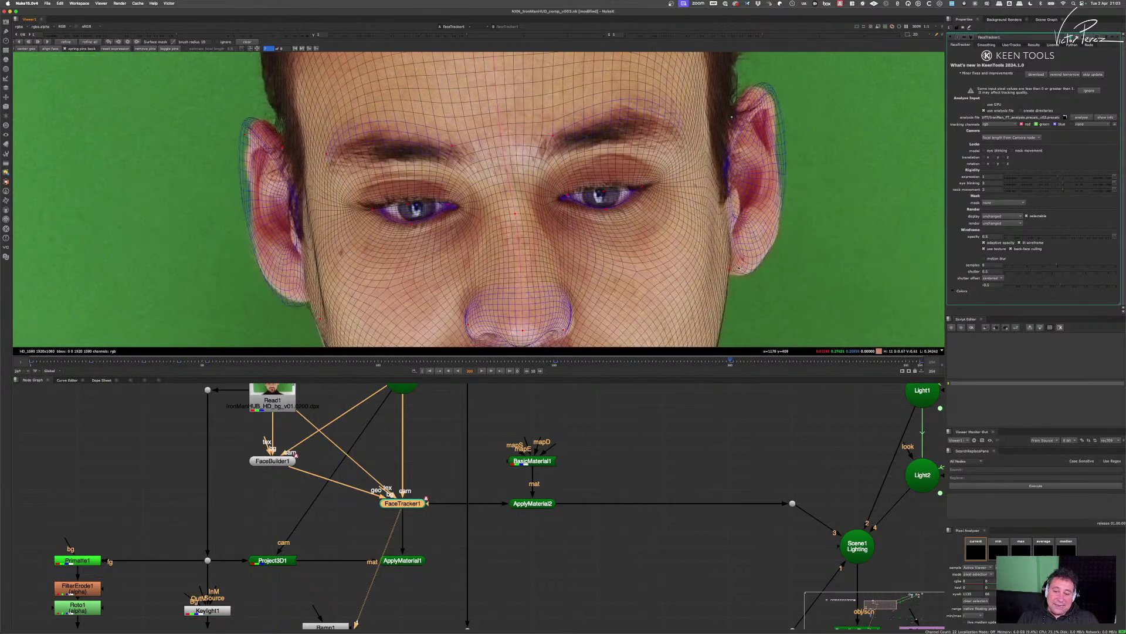
scroll(726, 166, "down", 7)
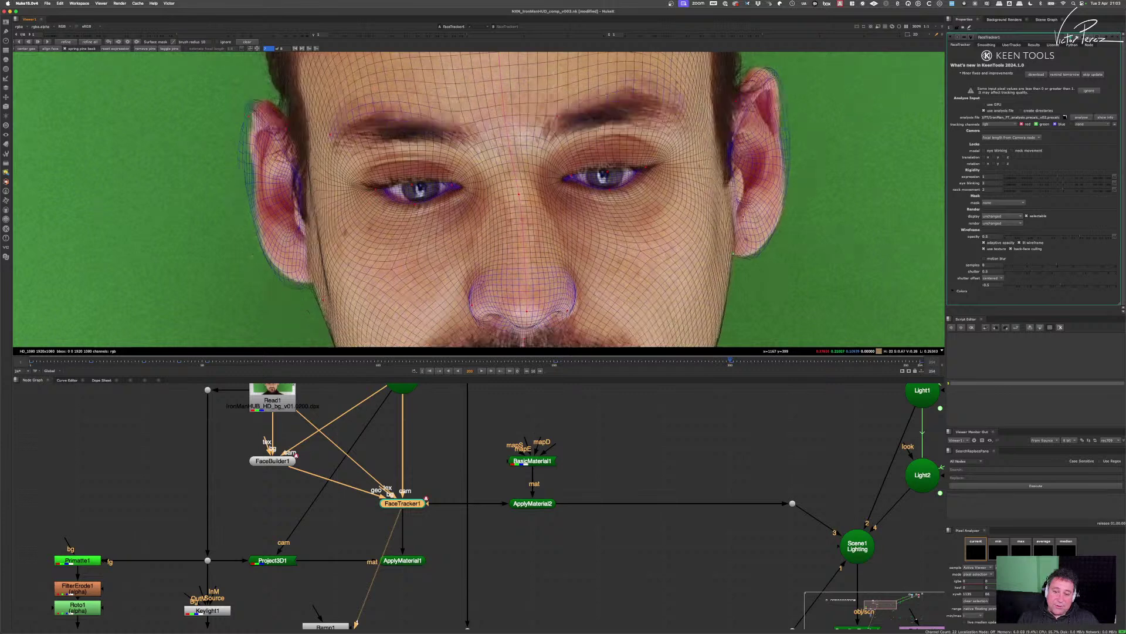
- Fit the mesh to both sides of the subject's lower jaw above the turtleneck collar on frame 200
left_click_drag(723, 284, 715, 279)
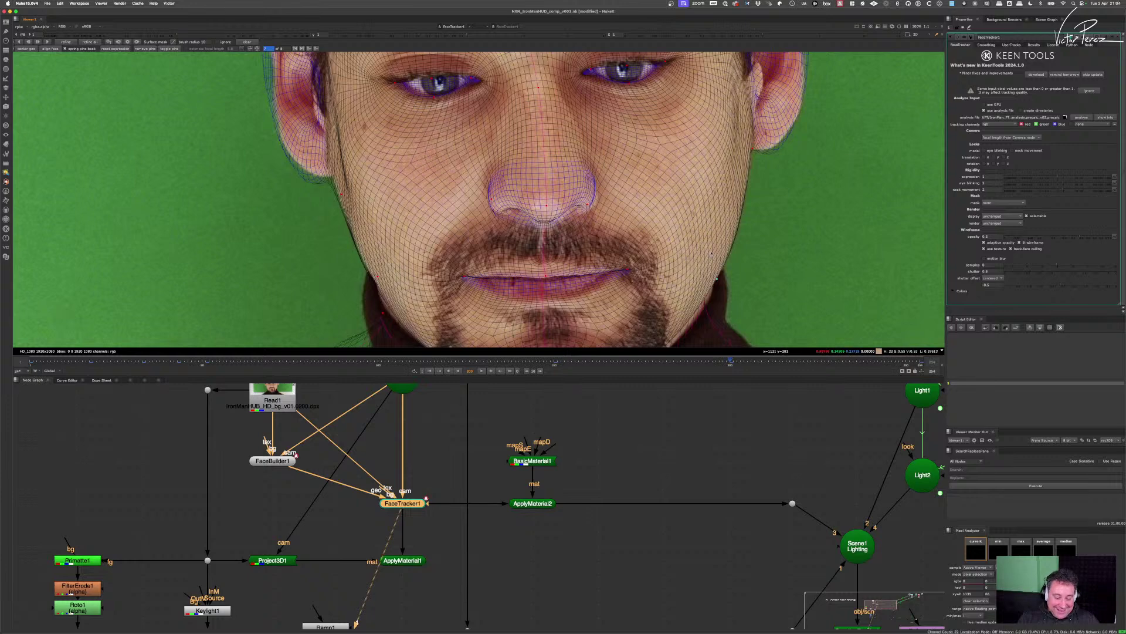
left_click_drag(385, 316, 479, 268)
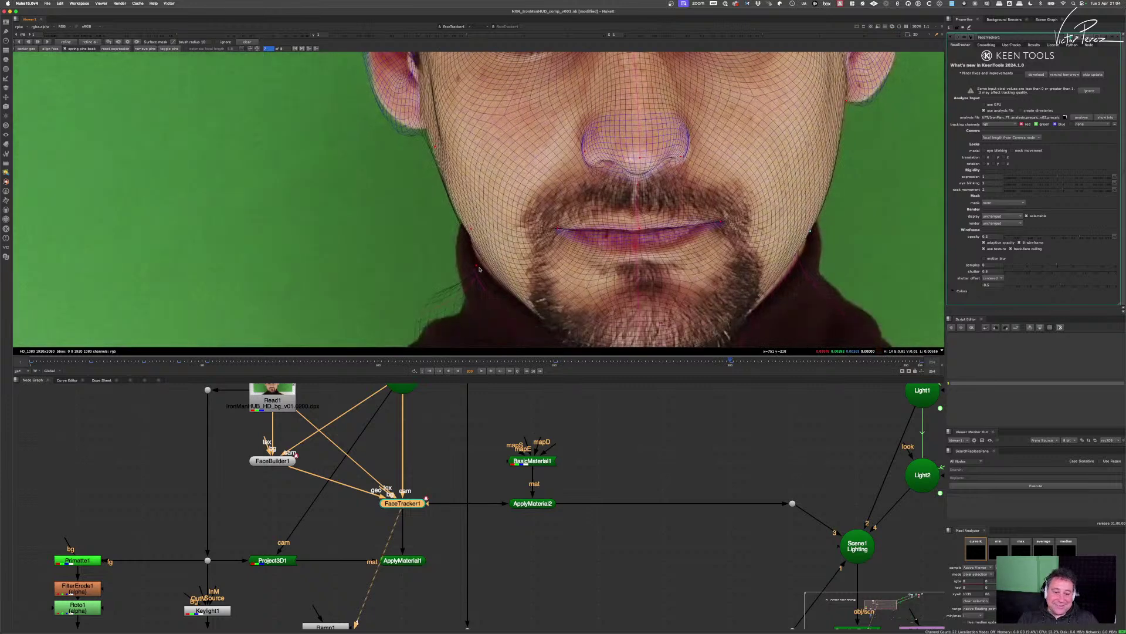
left_click_drag(473, 229, 475, 228)
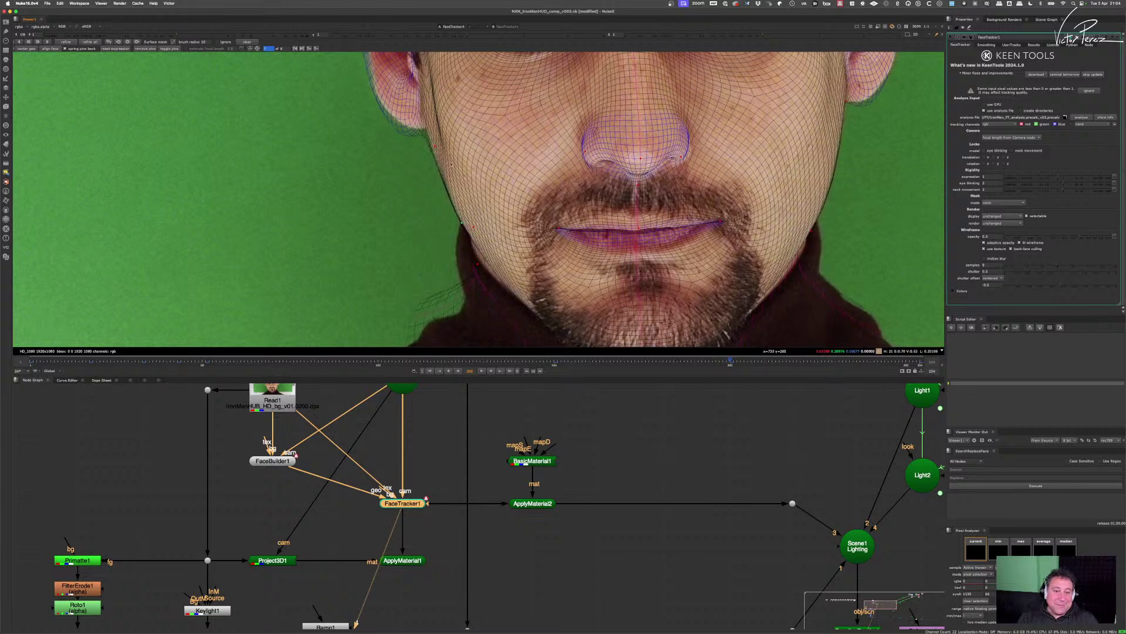
left_click_drag(461, 223, 464, 290)
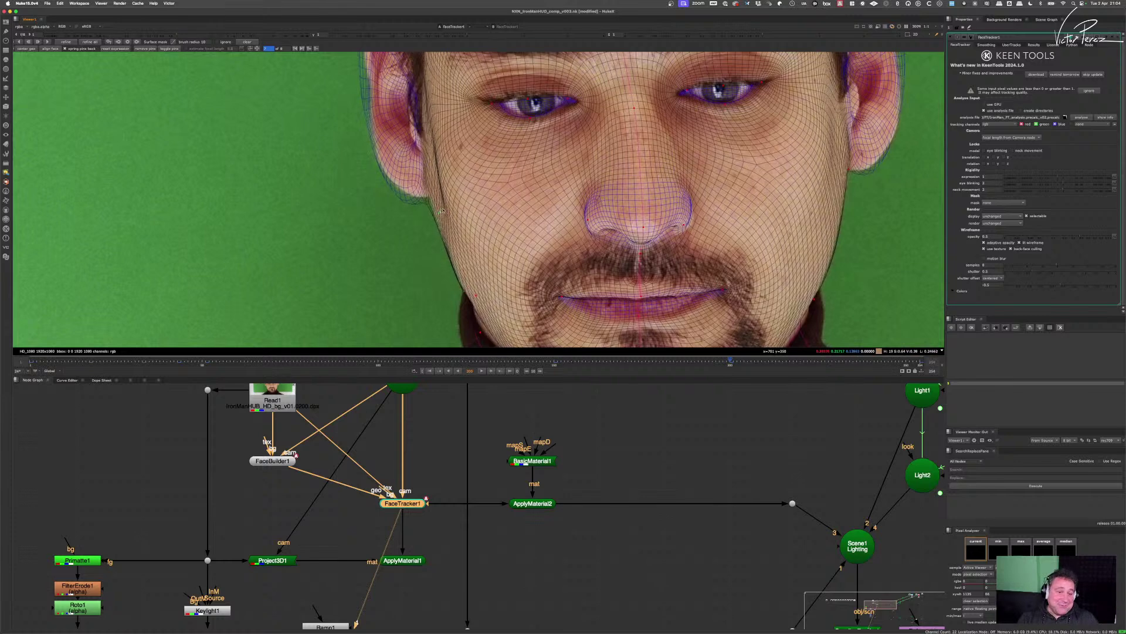
- Refine the mesh at the upper attachment of the subject's right ear and check the whole fit on frame 200
left_click_drag(443, 210, 440, 323)
left_click_drag(402, 160, 412, 149)
left_click_drag(843, 158, 725, 198)
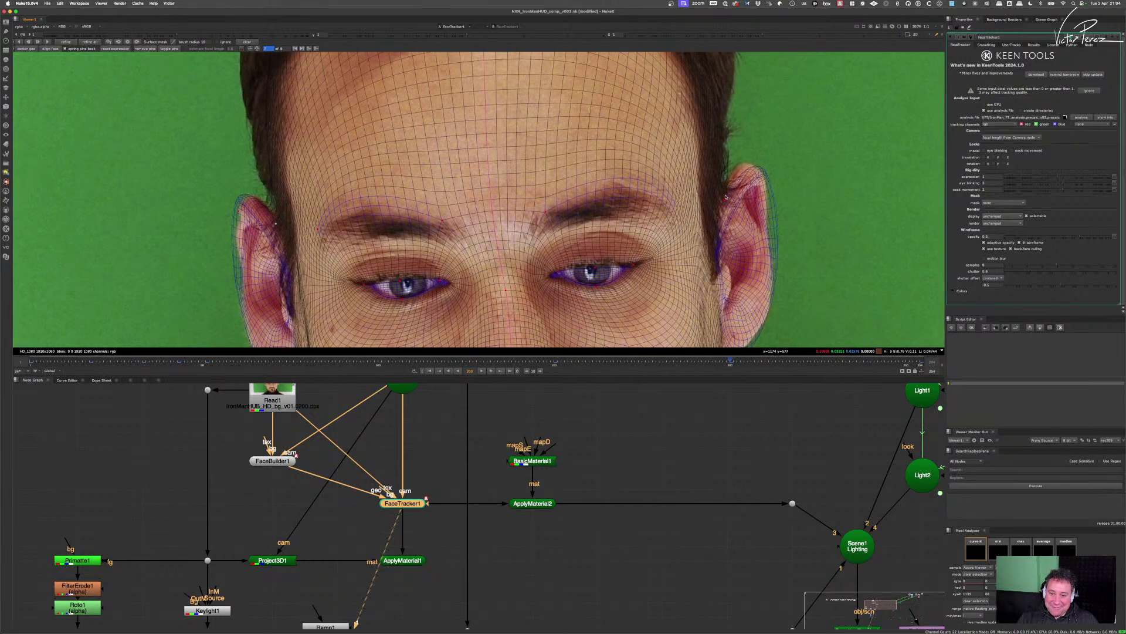
scroll(724, 200, "down", 5)
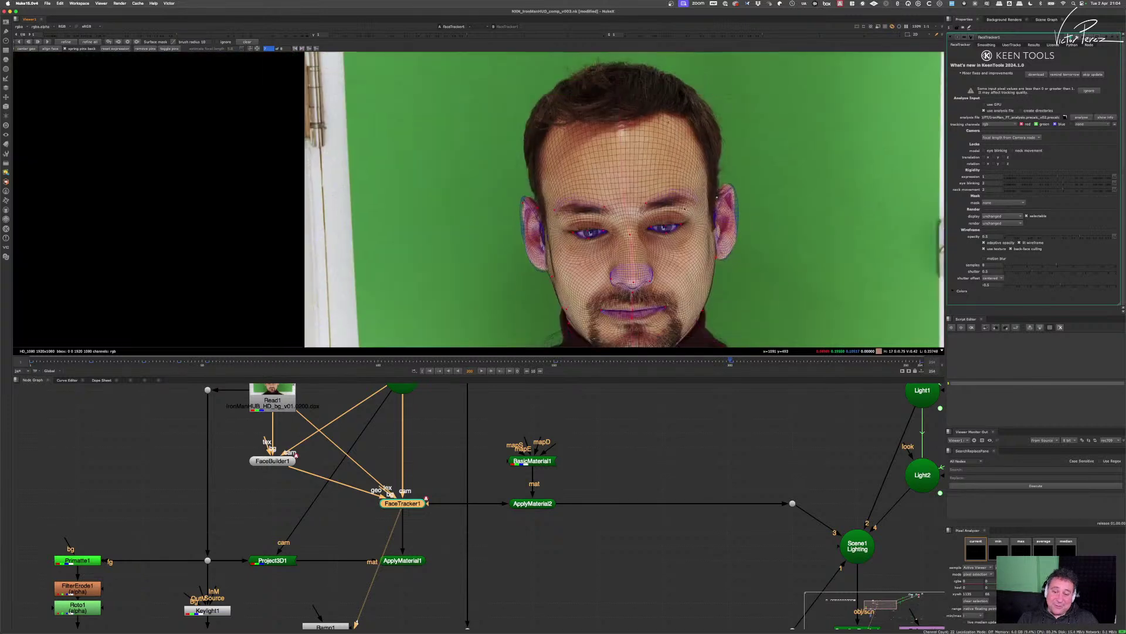
scroll(709, 267, "up", 3)
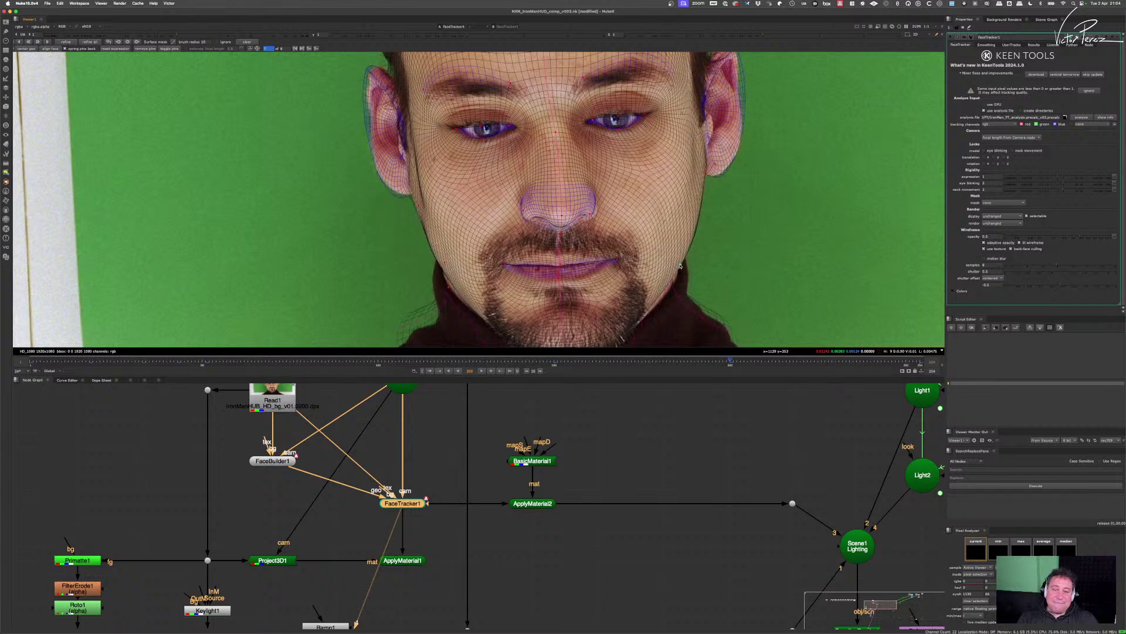
scroll(468, 276, "down", 3)
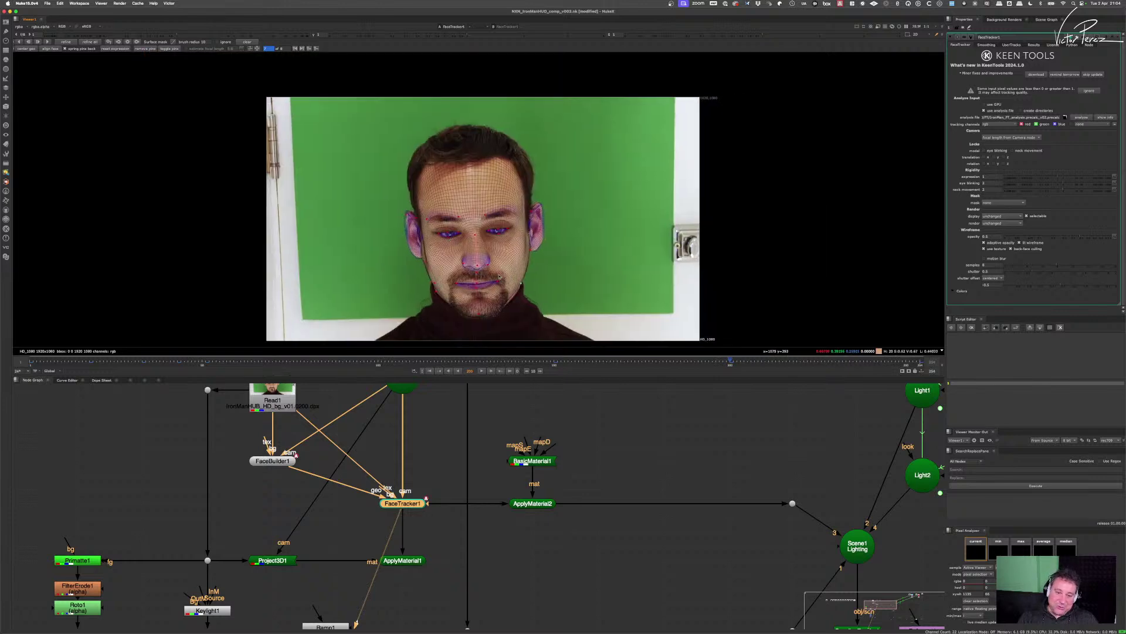
- Go to frame 177 and fit the mesh to the subject's right eye at both corners and the upper eyelid
scroll(538, 299, "down", 2)
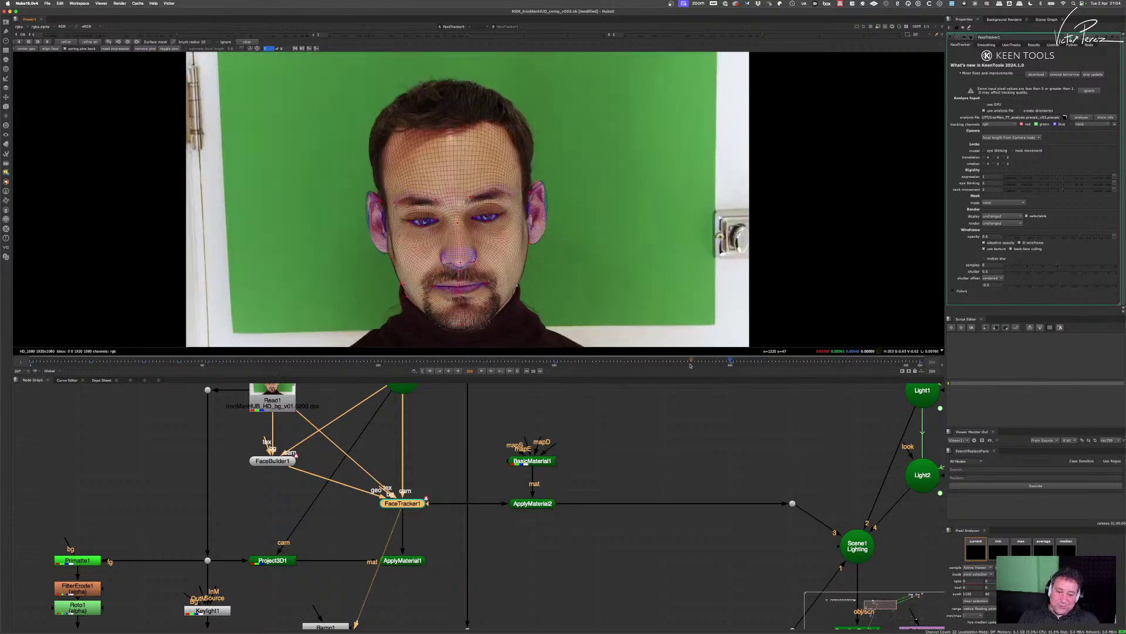
left_click(649, 366)
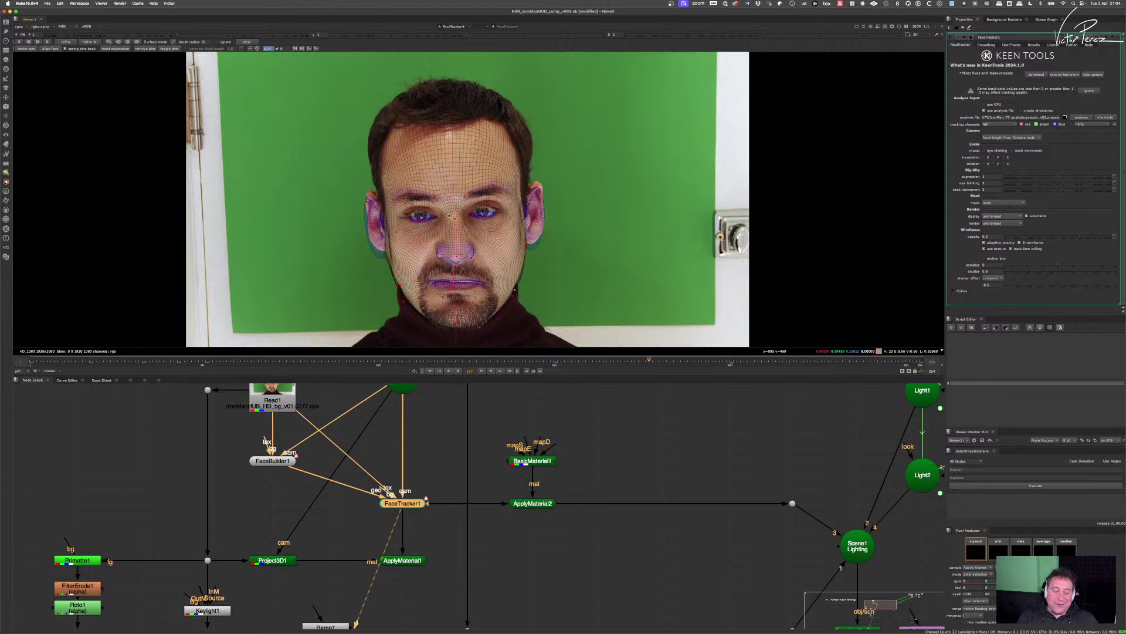
scroll(450, 217, "up", 6)
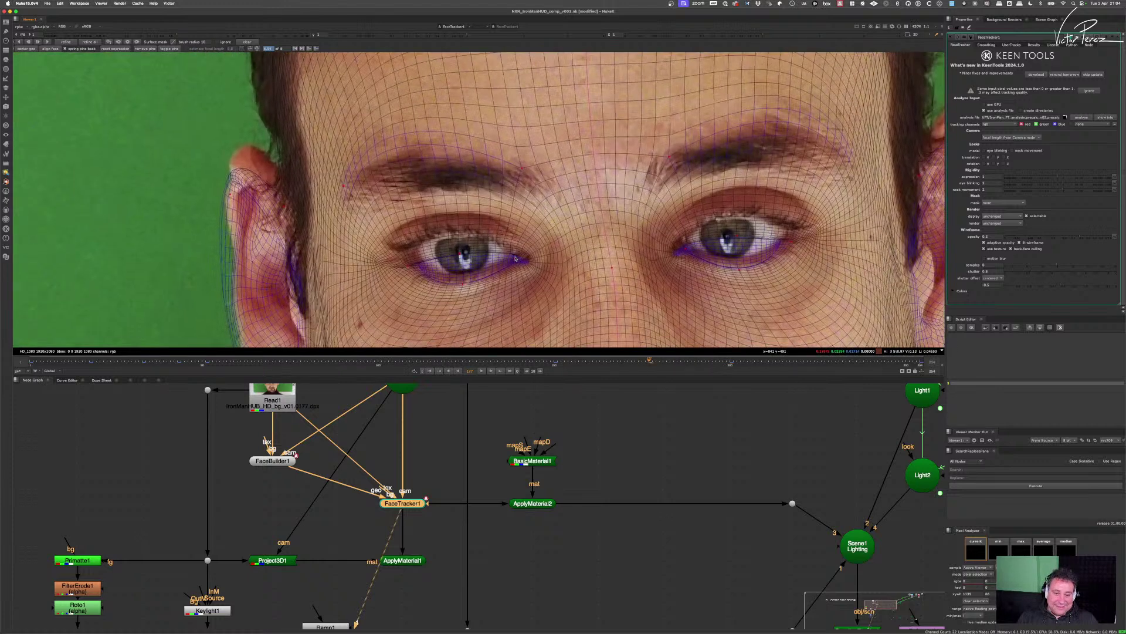
left_click_drag(515, 258, 511, 248)
left_click(408, 267)
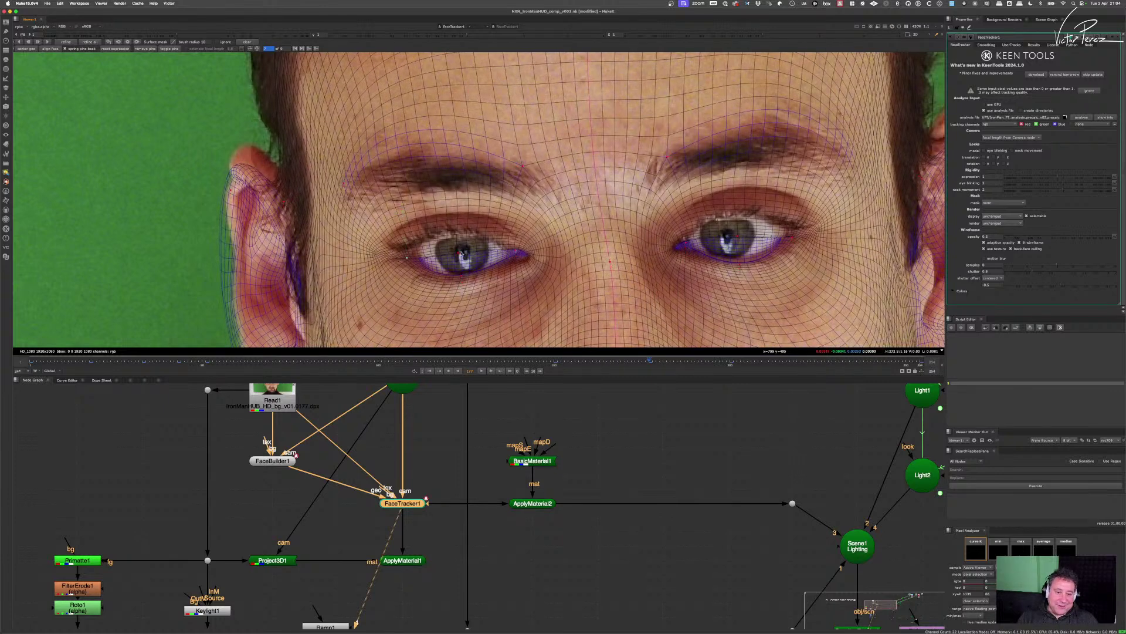
left_click(456, 241)
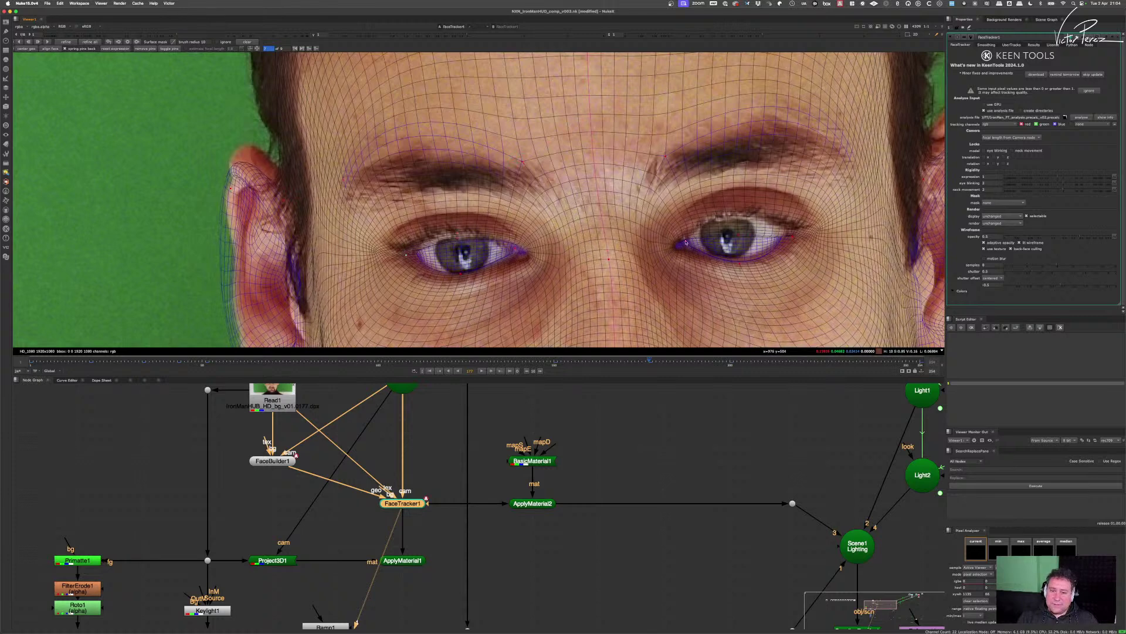
- Try to fit the mesh to the outer corner and upper eyelid of the subject's left eye on frame 177, undoing the adjustments
left_click_drag(790, 236, 803, 218)
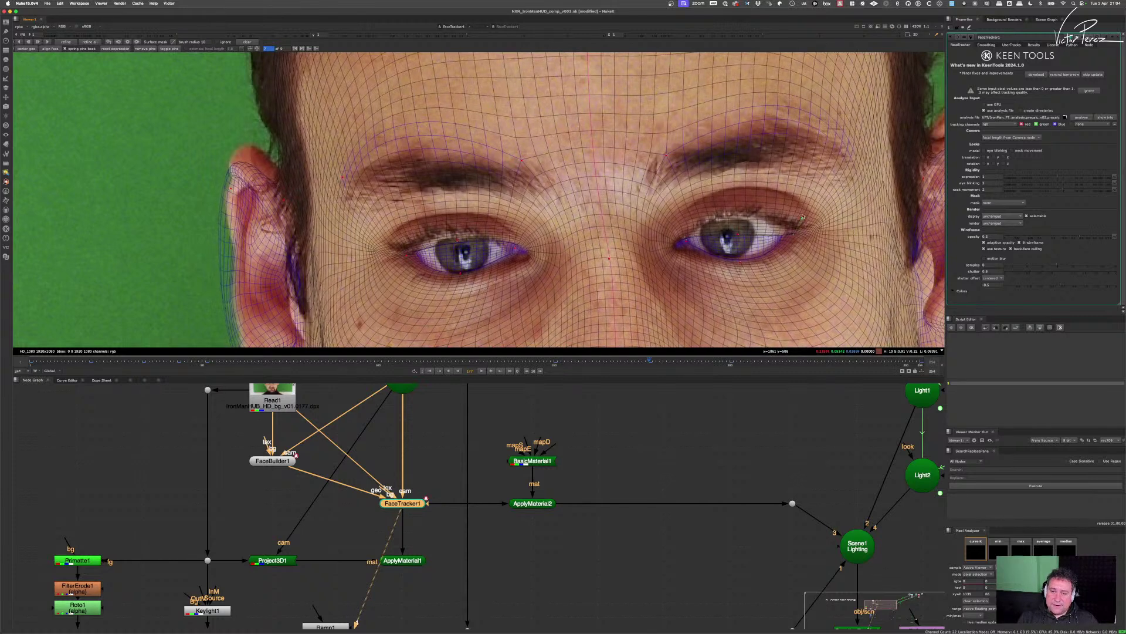
key("ctrl+z")
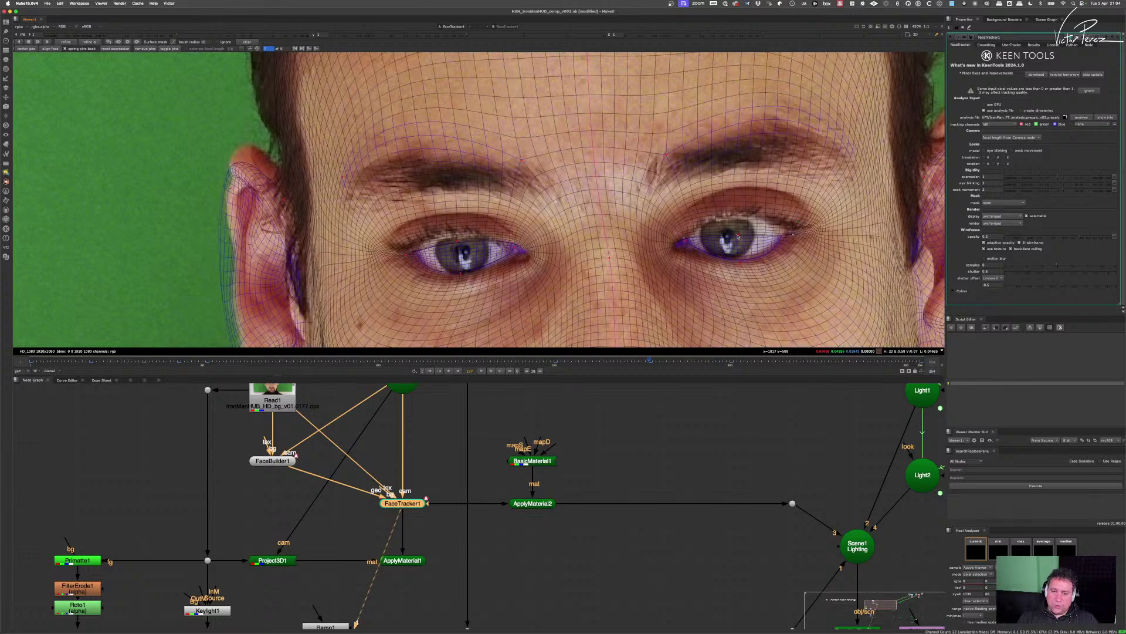
left_click_drag(738, 236, 757, 161)
key("ctrl+z")
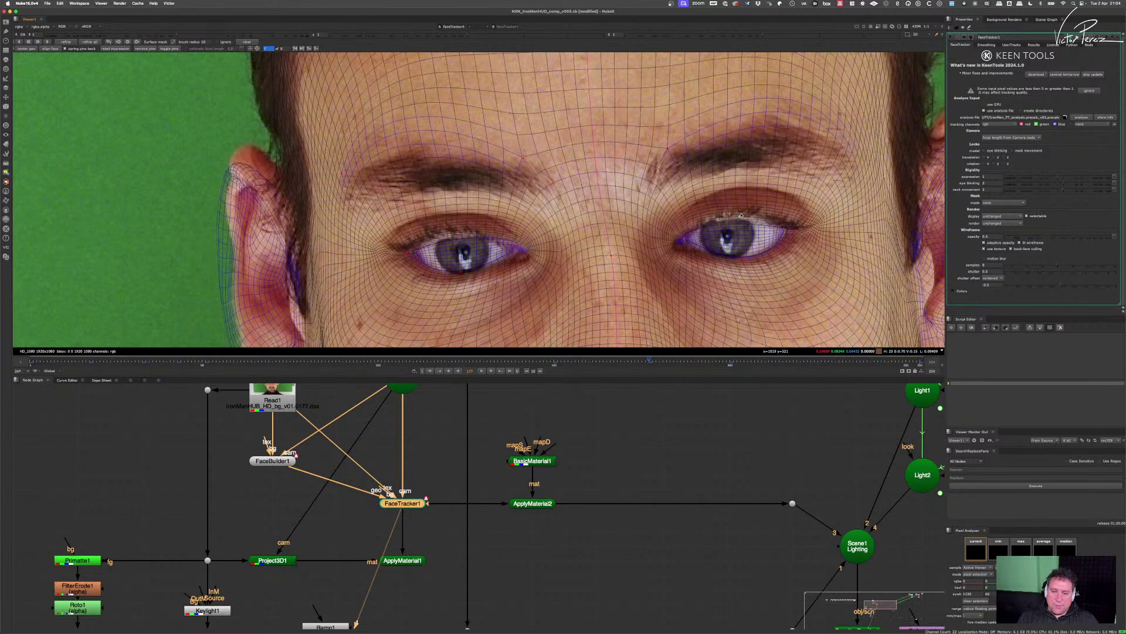
key("ctrl+z")
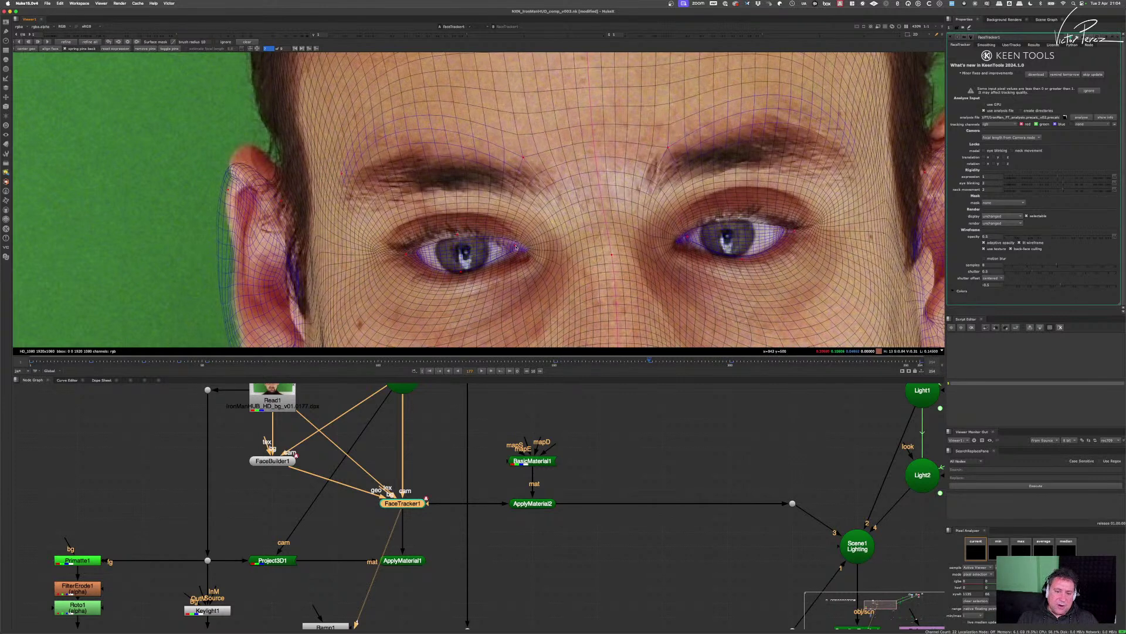
key("ctrl+z")
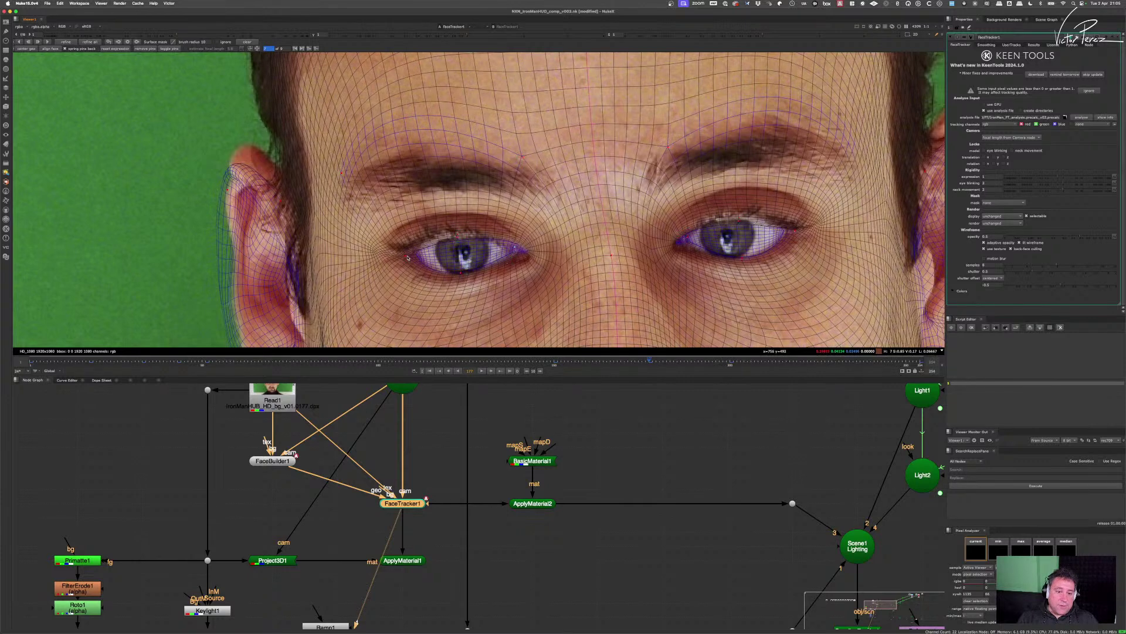
key("ctrl+z")
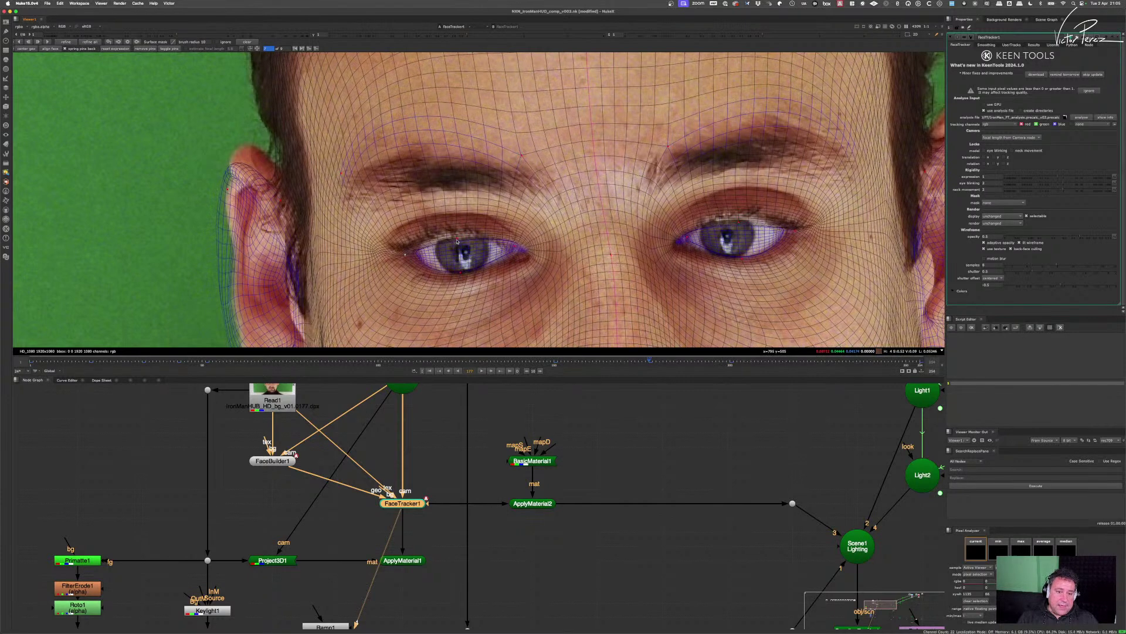
key("ctrl+z")
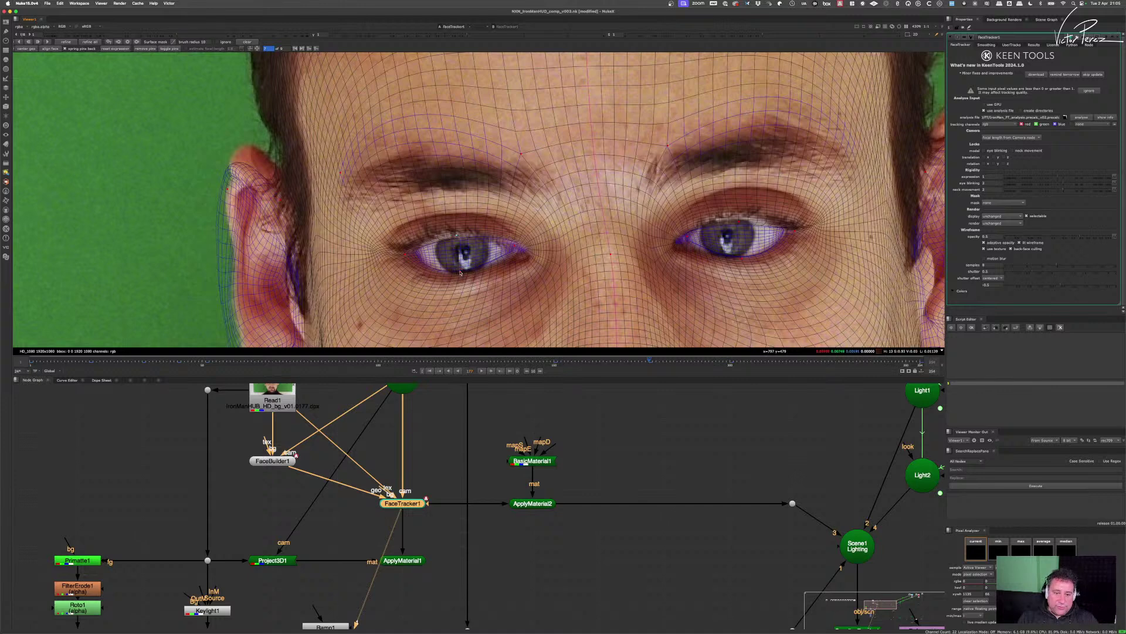
key("ctrl+z")
key("ctrl+z")
key("ctrl+z")
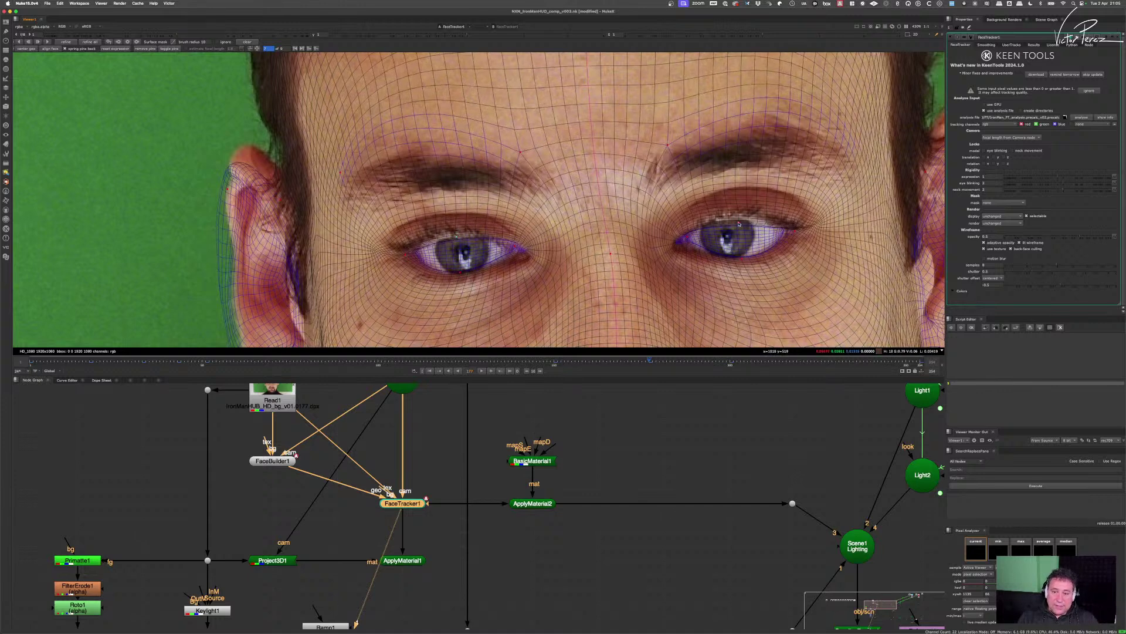
key("ctrl+z")
key("ctrl+z")
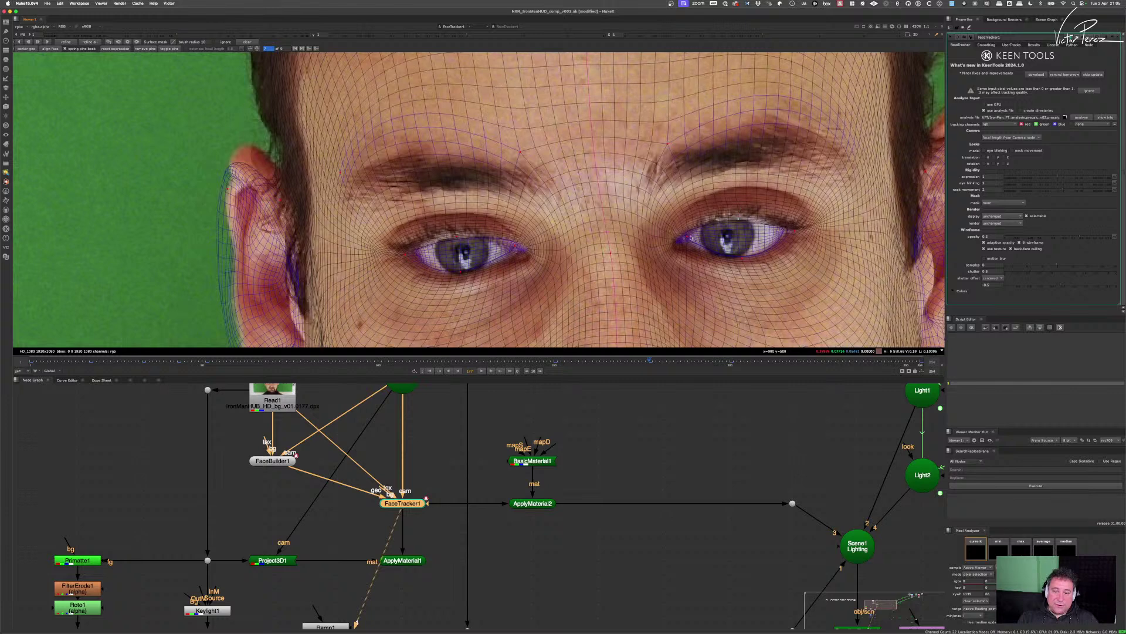
key("ctrl+z")
key("ctrl+z")
key("ctrl+z")
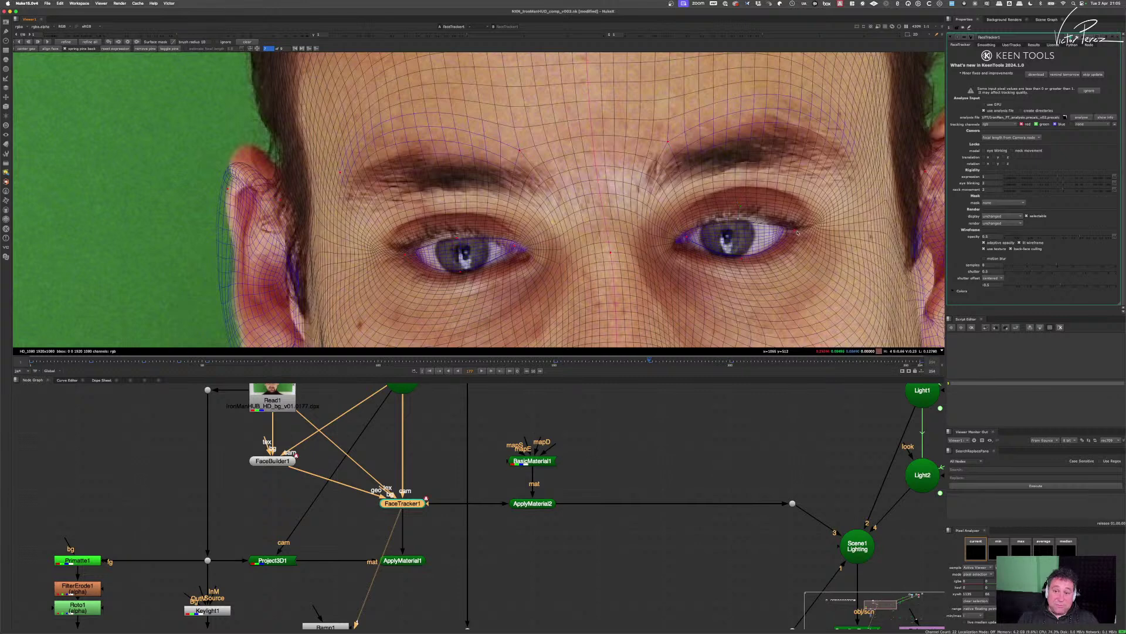
- Fit the mesh to the subject's left eye at its outer corner and upper eyelid on frame 177
left_click_drag(795, 231, 797, 229)
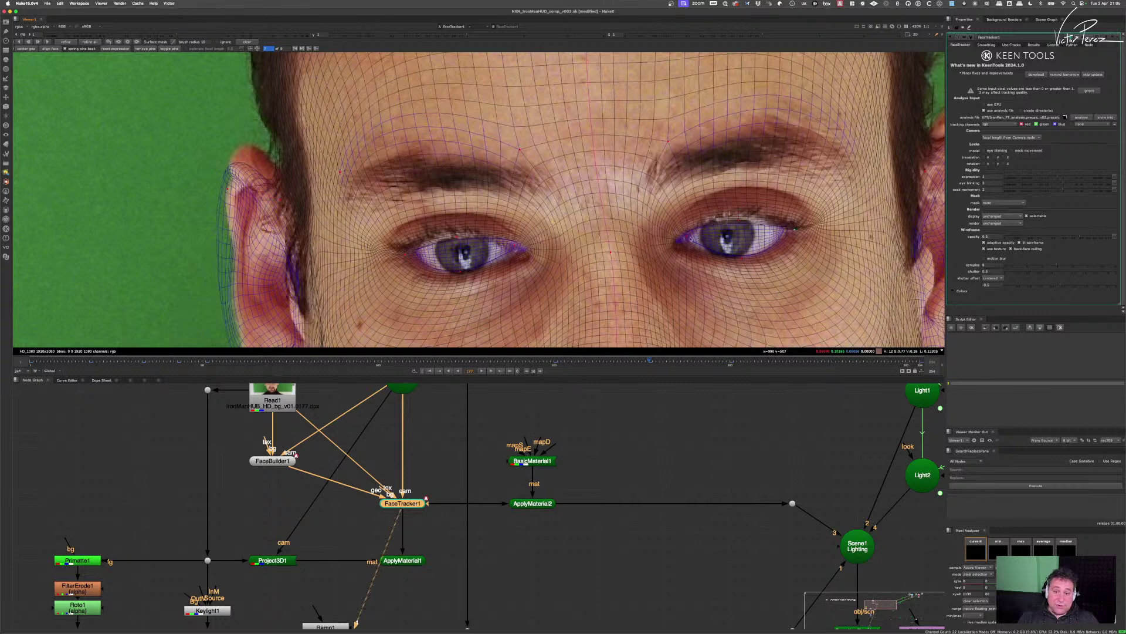
left_click(739, 221)
left_click_drag(739, 221, 748, 209)
- Fit the mesh to the upper attachment of the subject's right ear on frame 177
scroll(739, 202, "down", 5)
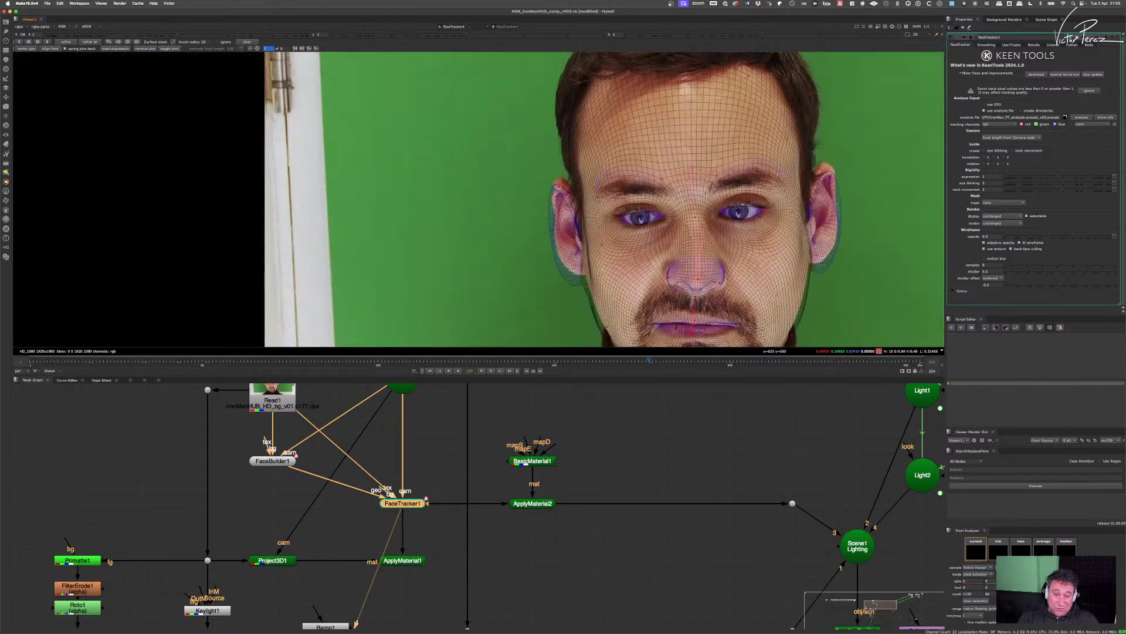
scroll(589, 211, "up", 4)
left_click_drag(583, 213, 594, 167)
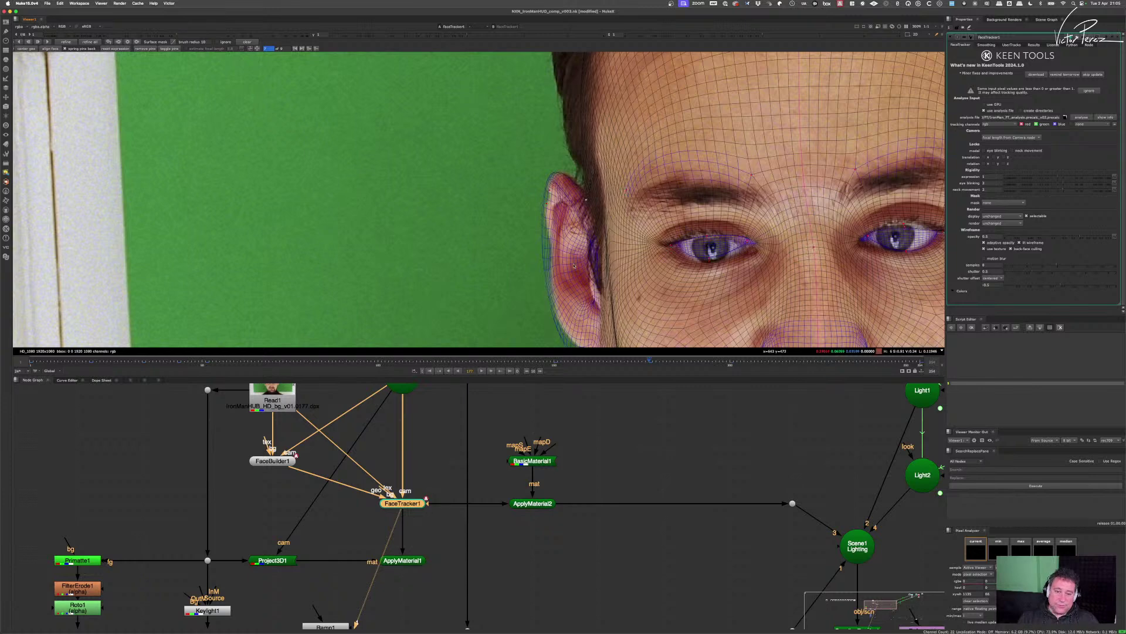
- Align the mesh with the right side of the subject's face below the earlobe and along the jaw above the collar
scroll(610, 223, "down", 3)
left_click_drag(626, 288, 642, 260)
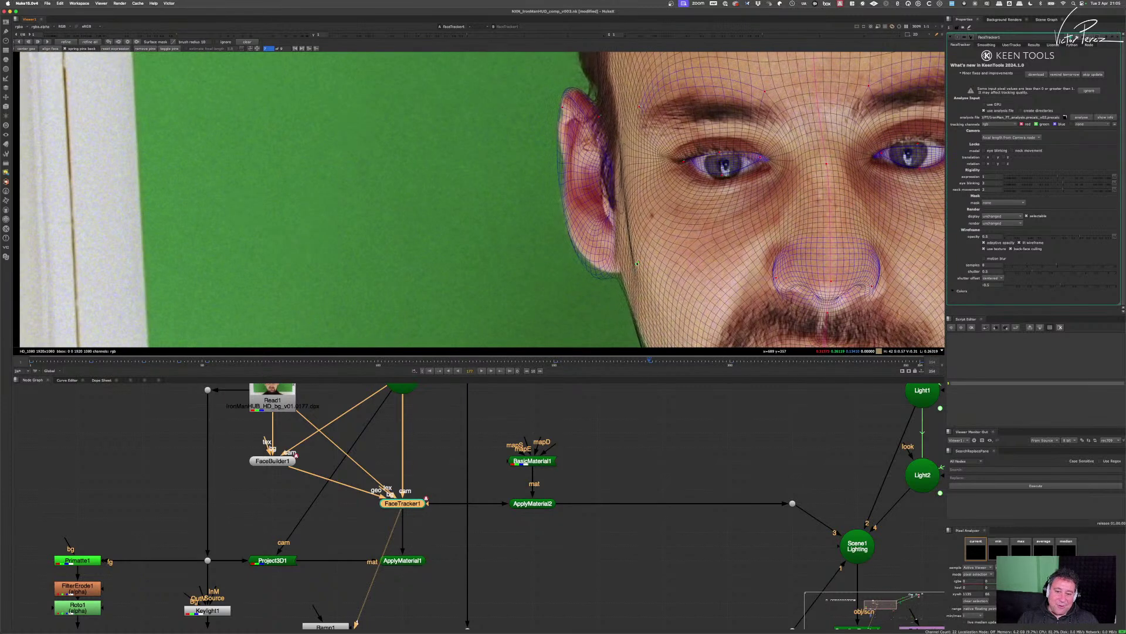
scroll(645, 260, "down", 3)
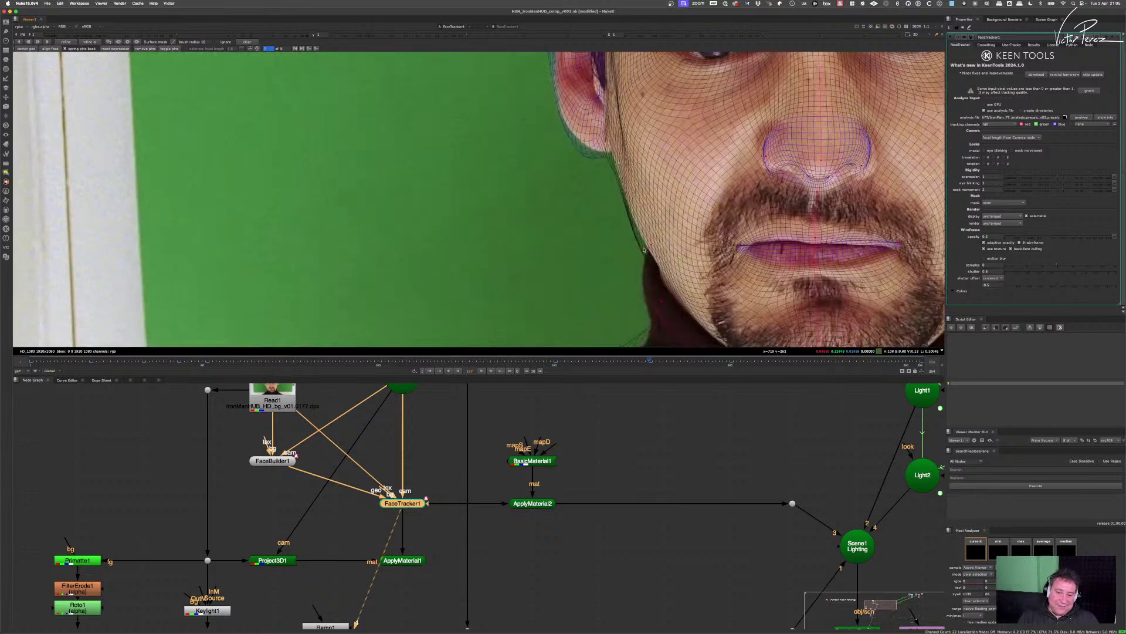
left_click_drag(641, 248, 652, 244)
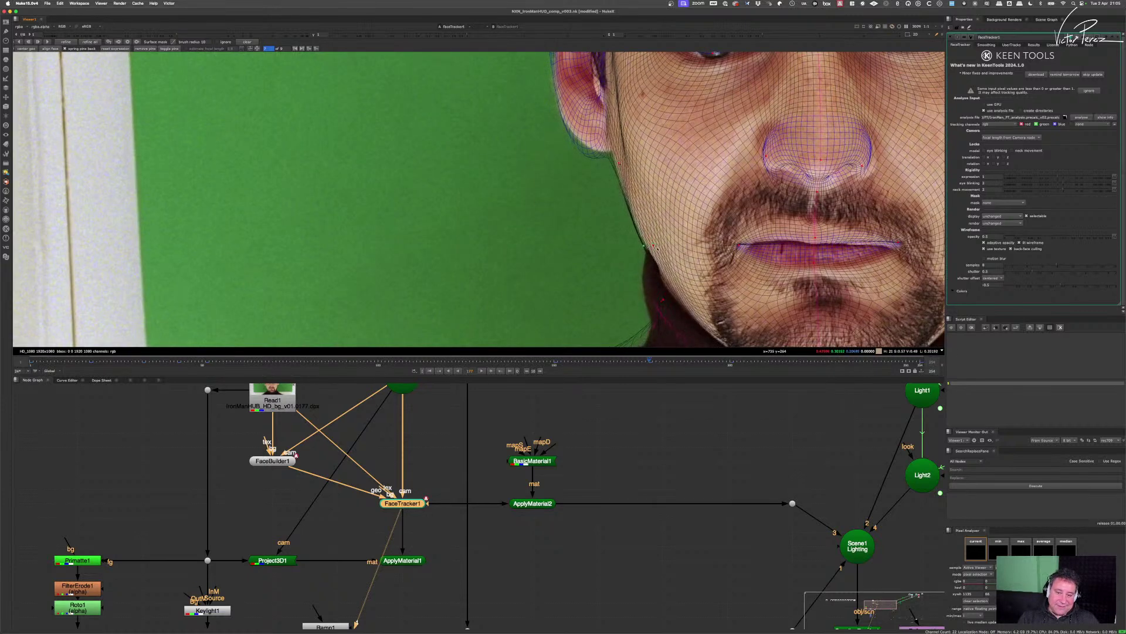
- Fit the mesh to both corners of the subject's mouth on frame 177
scroll(636, 258, "down", 3)
scroll(636, 258, "up", 3)
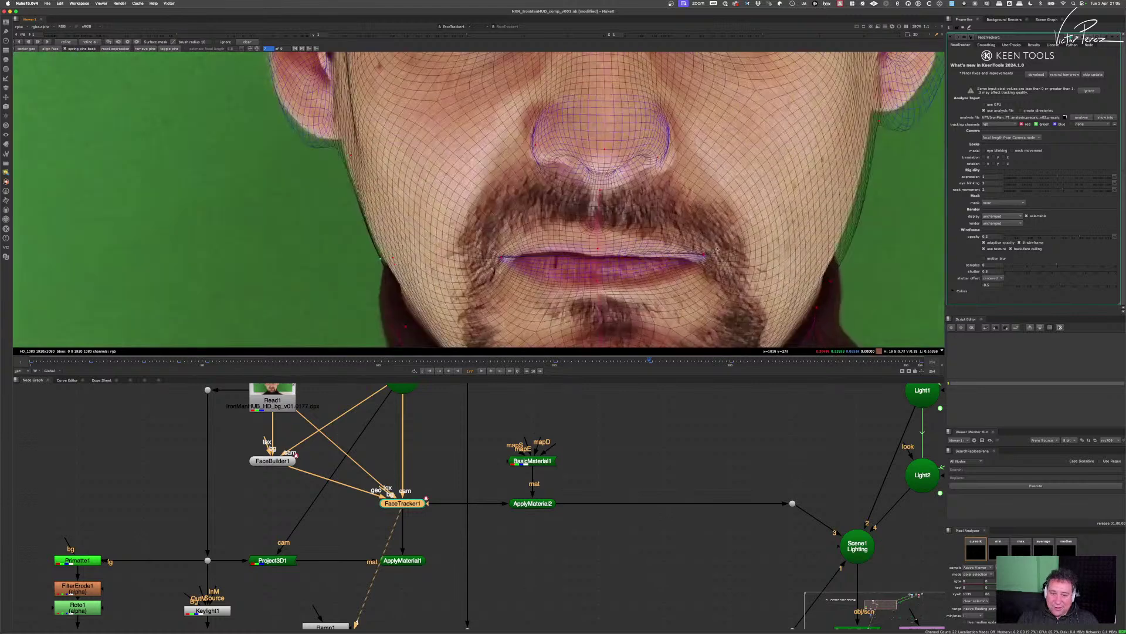
left_click_drag(705, 258, 692, 261)
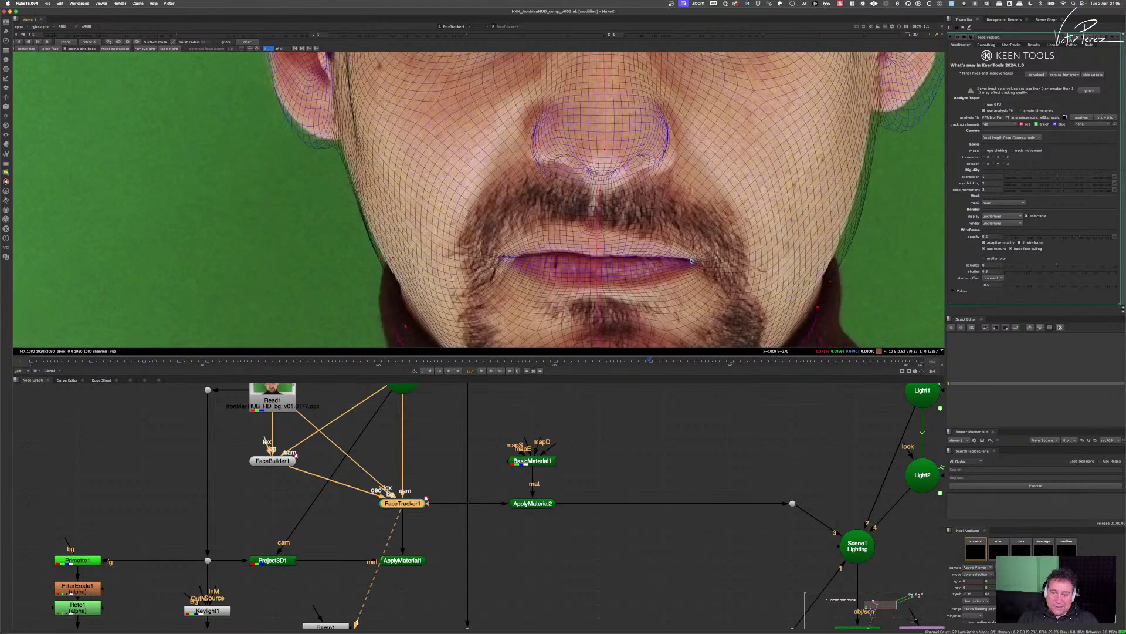
left_click_drag(502, 258, 515, 258)
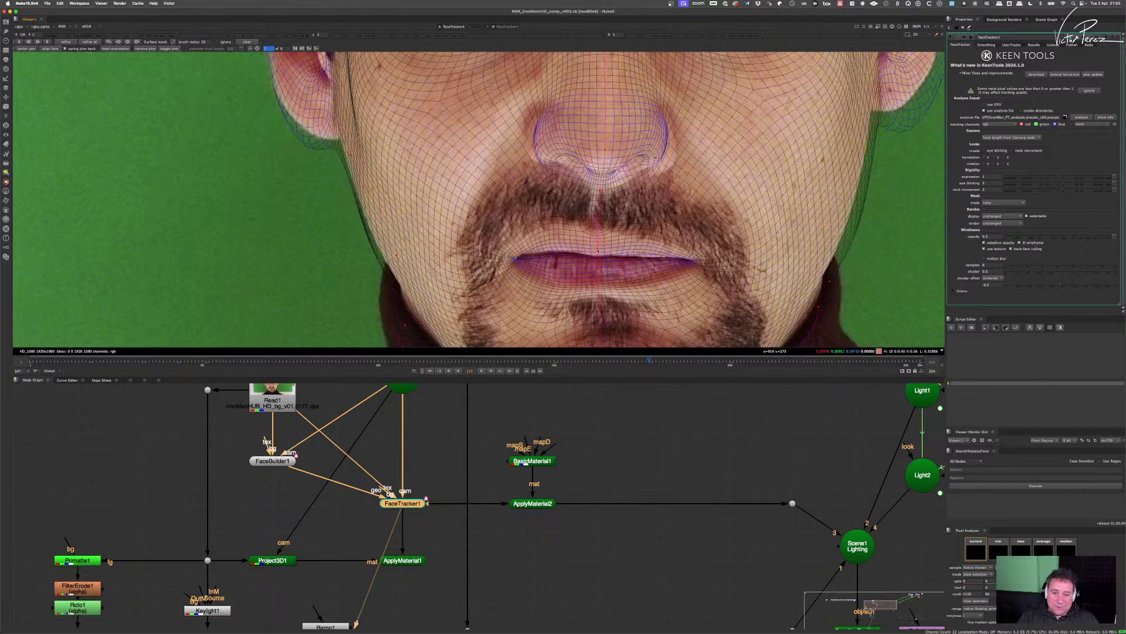
- Refine the mesh at the middle of the upper and lower lips and at the right mouth corner on frame 177
left_click_drag(598, 251, 600, 246)
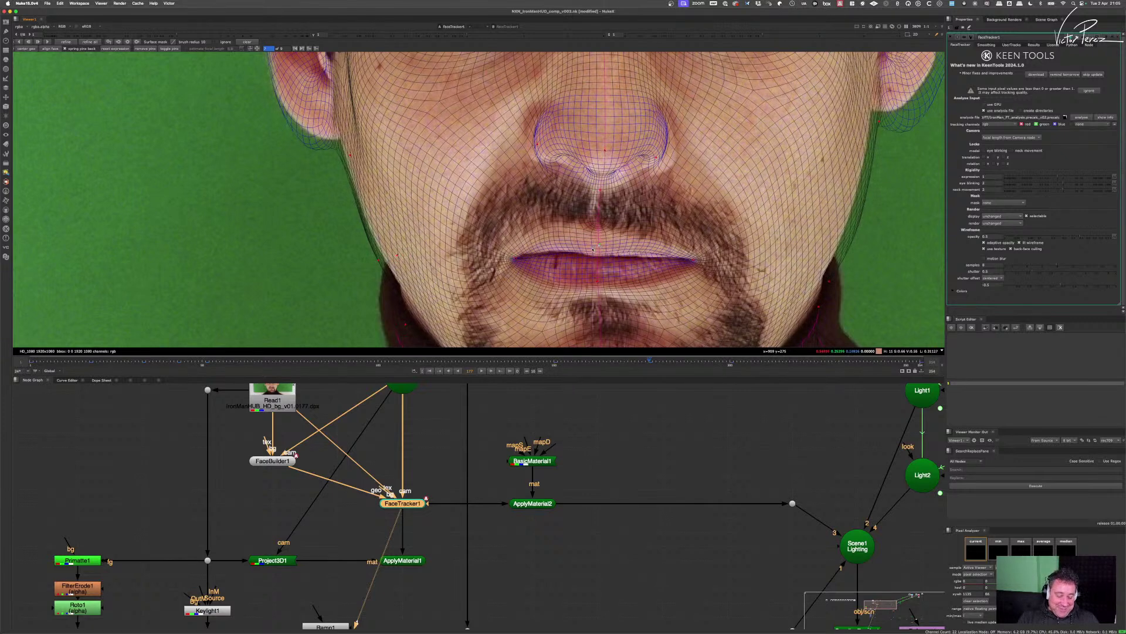
left_click(606, 262)
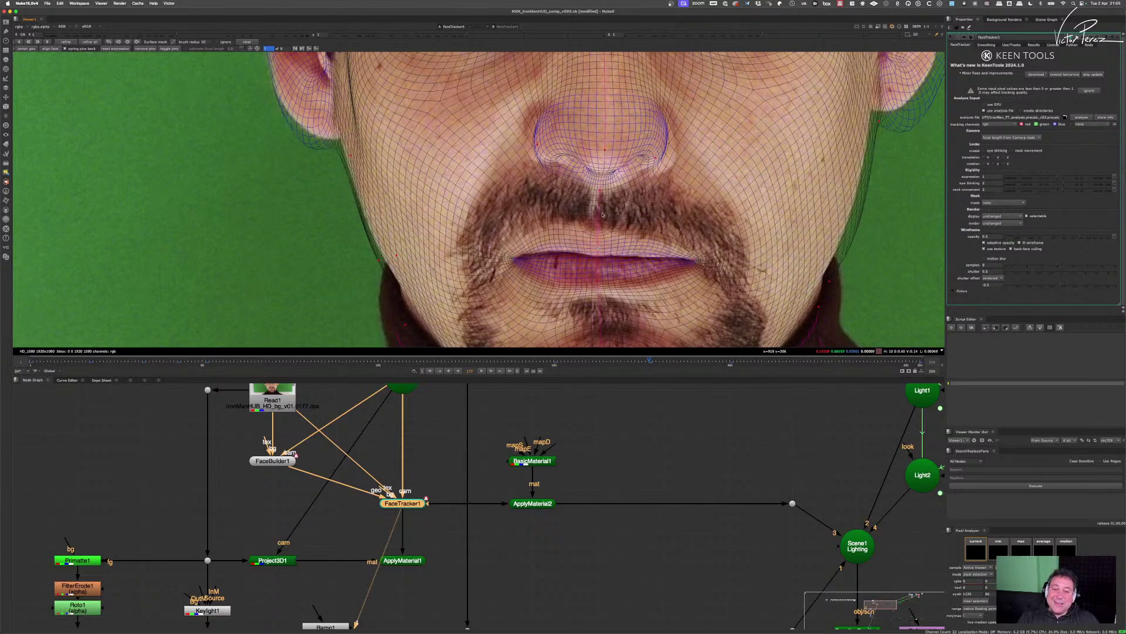
left_click(598, 283)
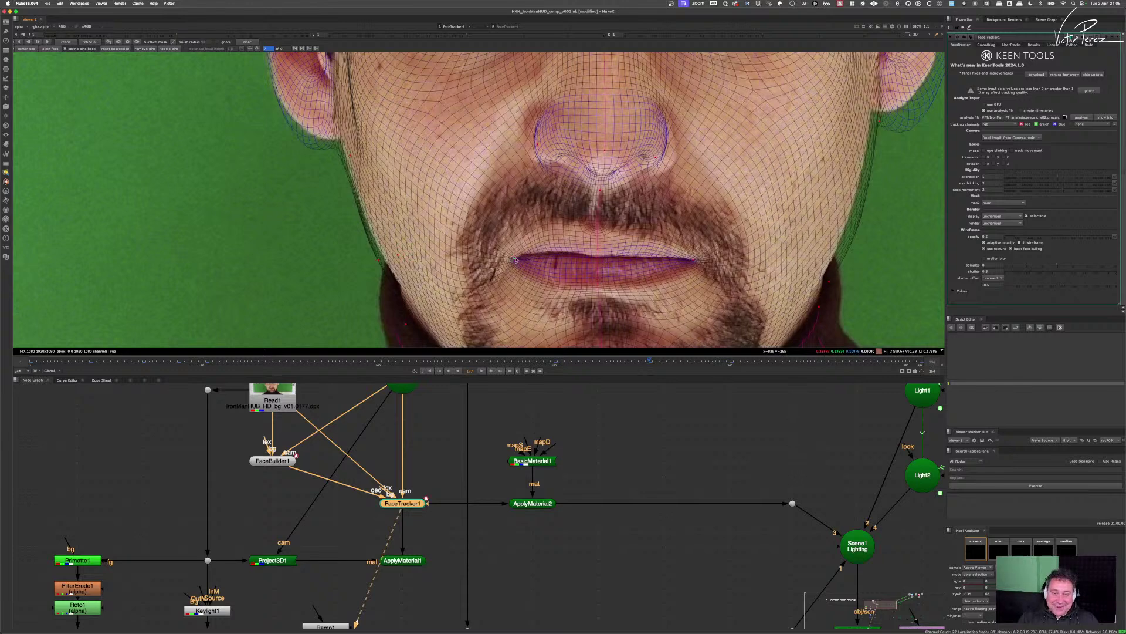
left_click(517, 258)
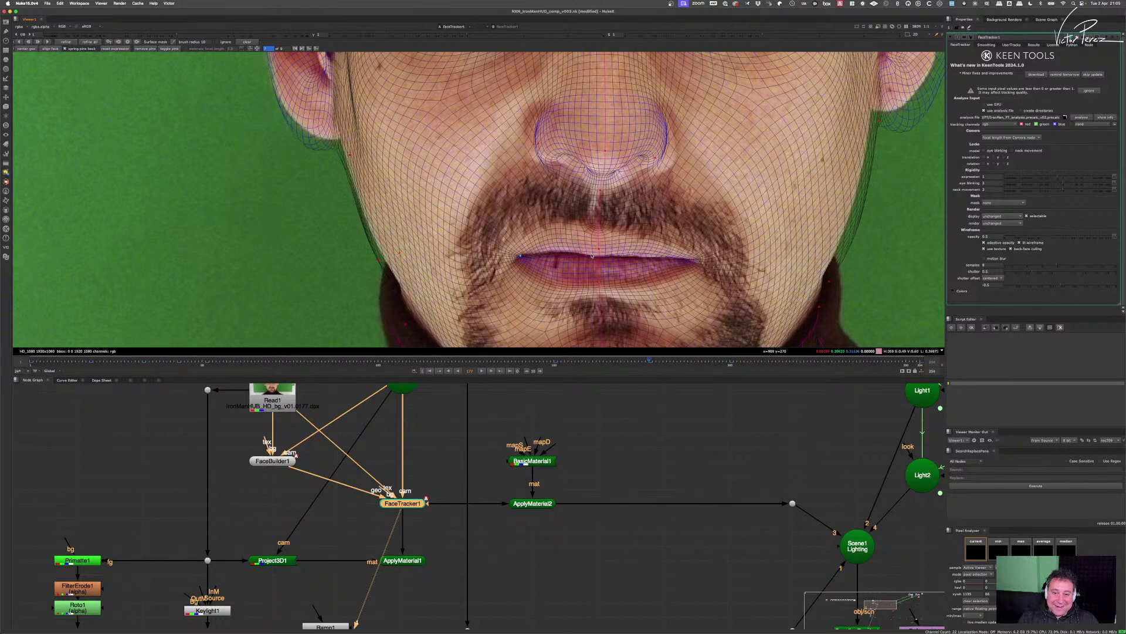
left_click(606, 282)
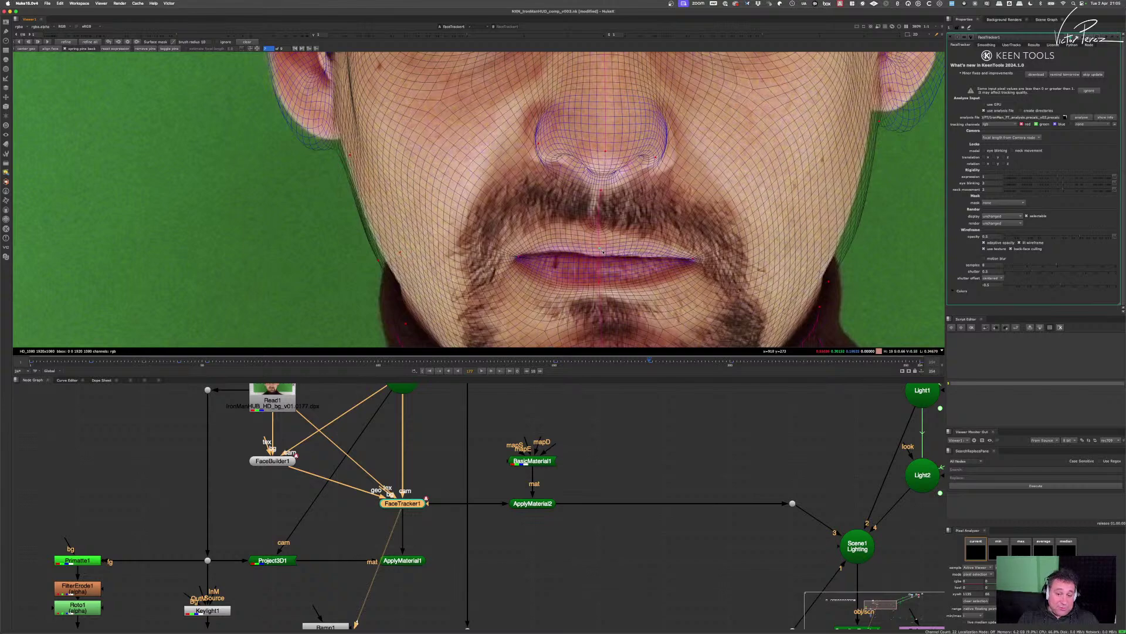
left_click_drag(606, 282, 598, 283)
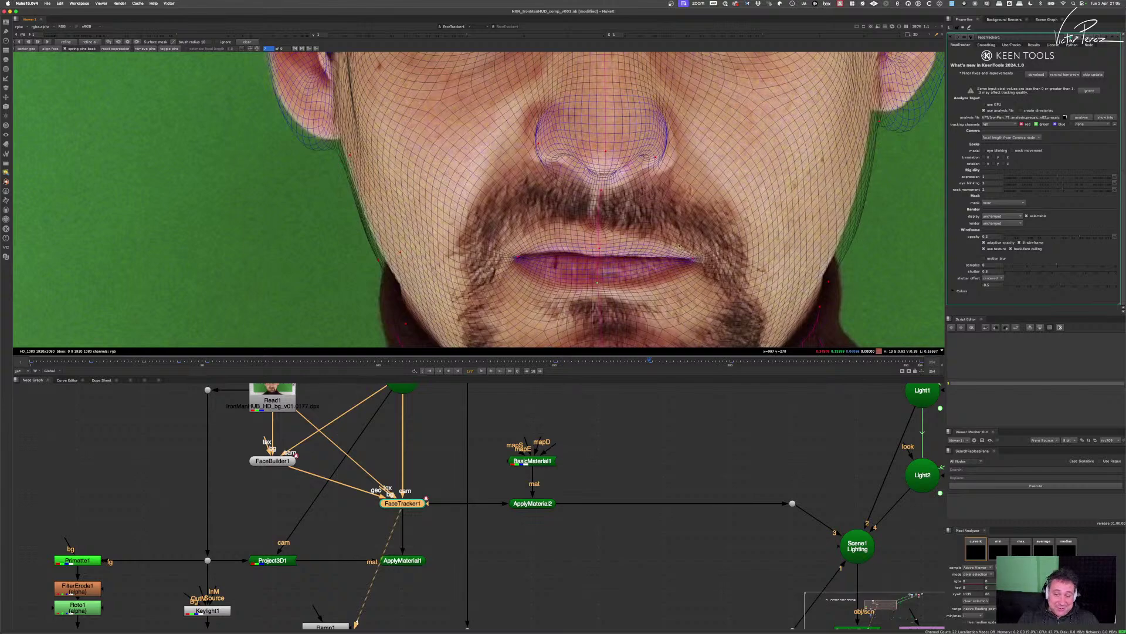
- Fit the mesh to both wings of the subject's nose on frame 177
scroll(680, 246, "down", 5)
scroll(601, 250, "up", 8)
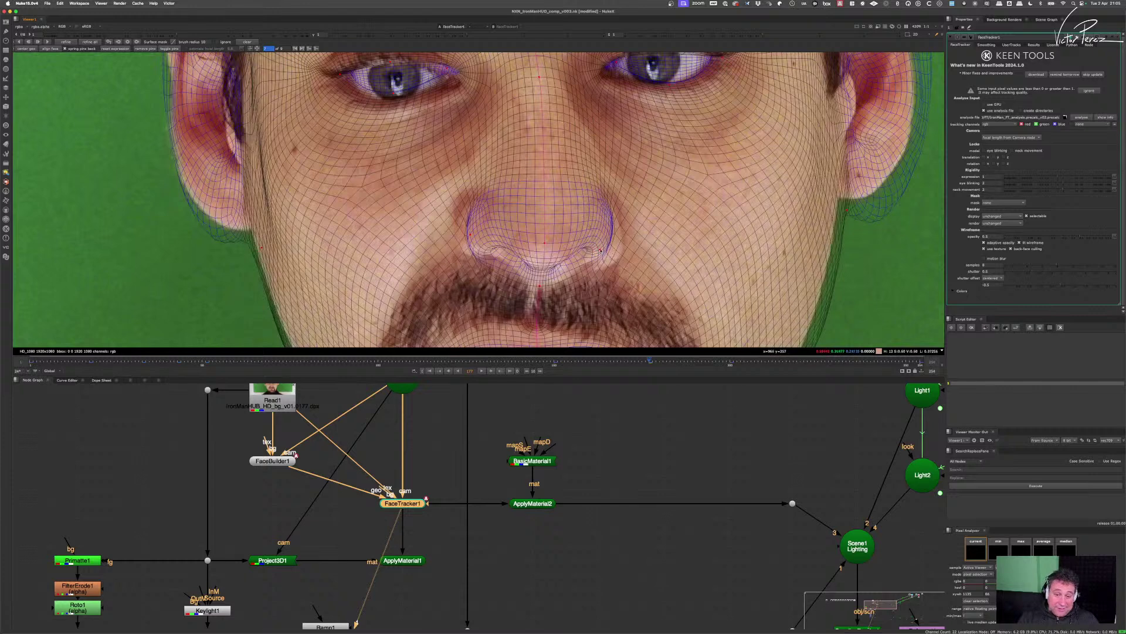
left_click_drag(601, 250, 637, 270)
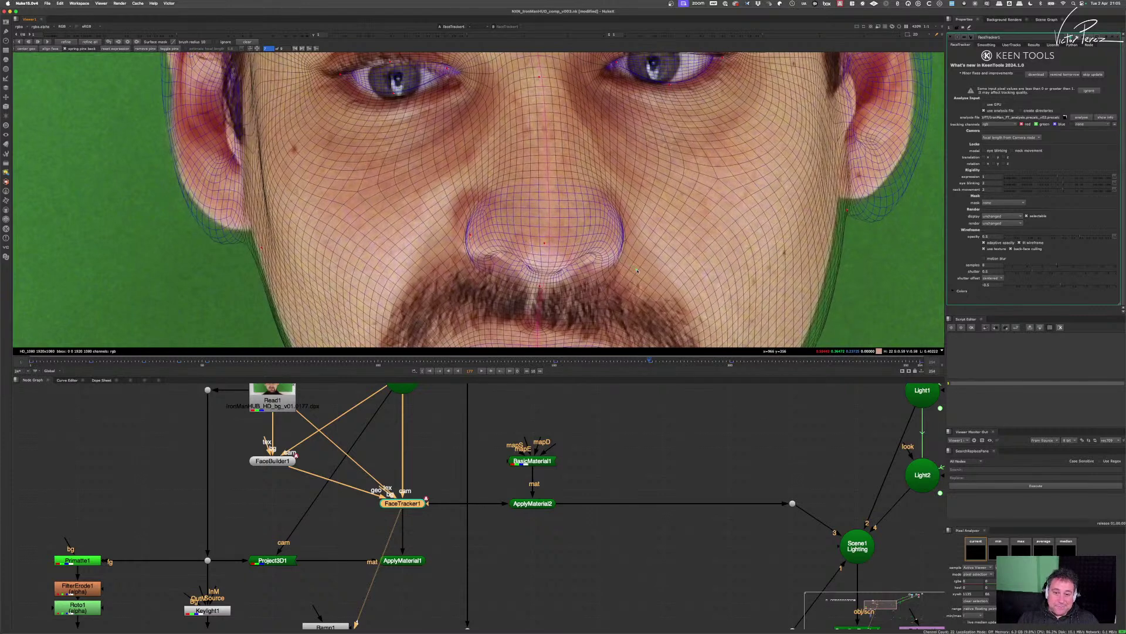
left_click_drag(470, 241, 434, 234)
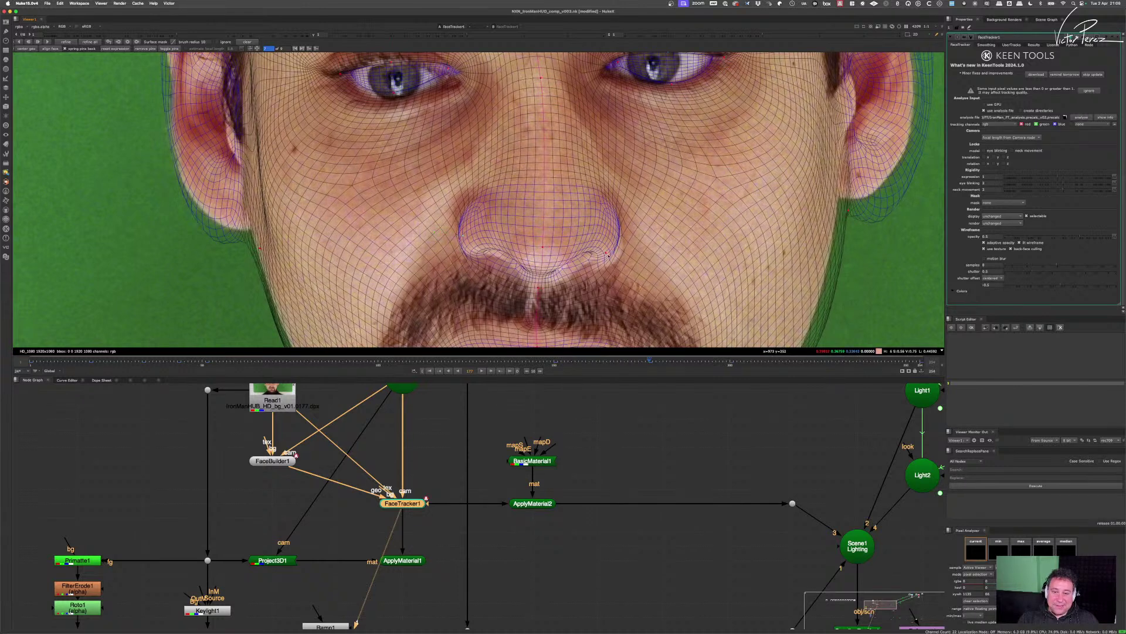
left_click_drag(608, 255, 465, 235)
key("f")
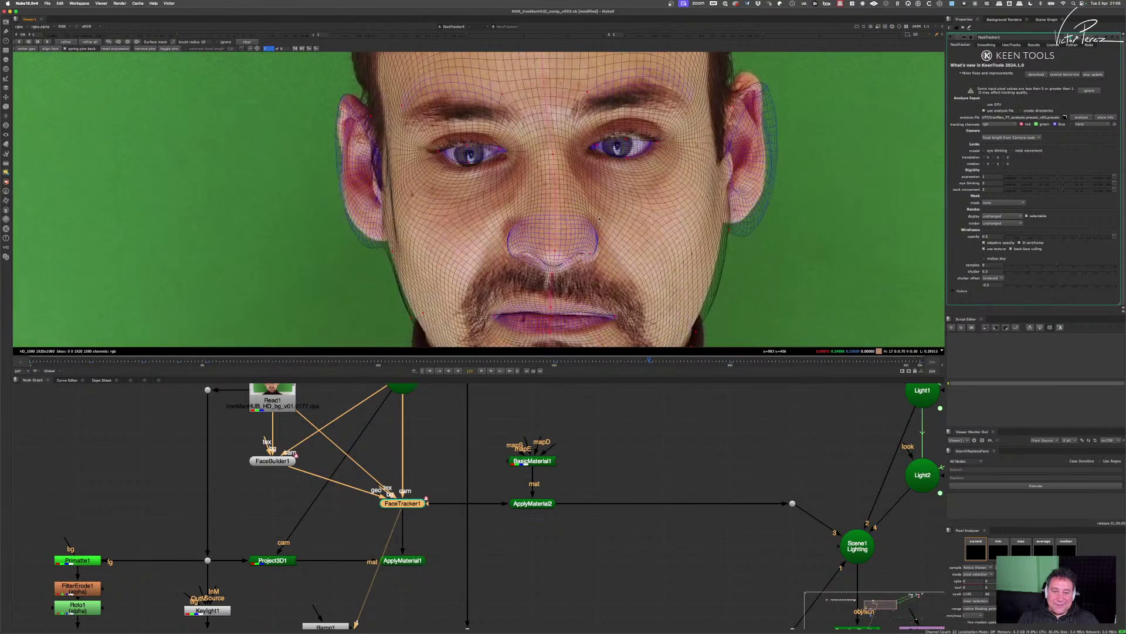
- Fit the mesh to the subject's left ear at its upper attachment and below the earlobe on frame 177
scroll(578, 226, "up", 5)
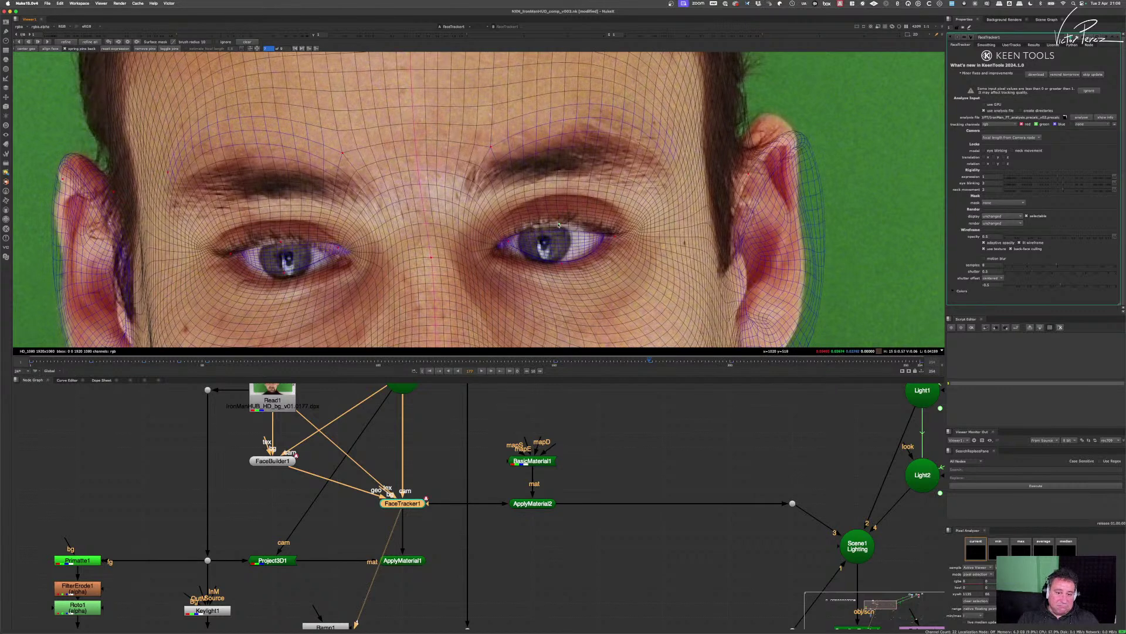
scroll(557, 263, "down", 3)
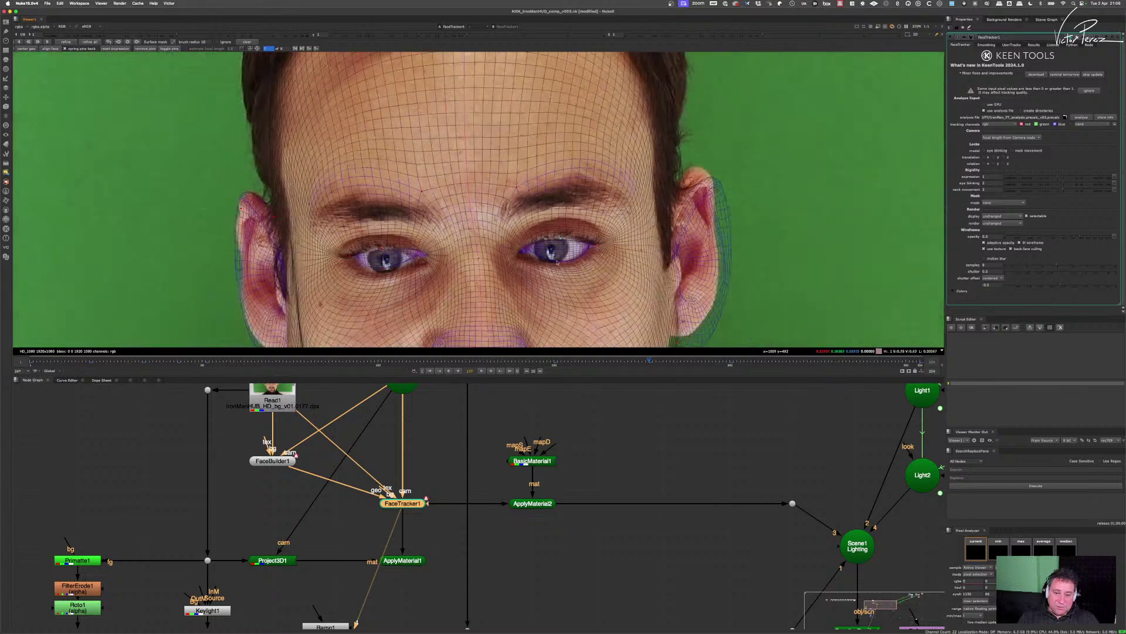
scroll(700, 237, "down", 2)
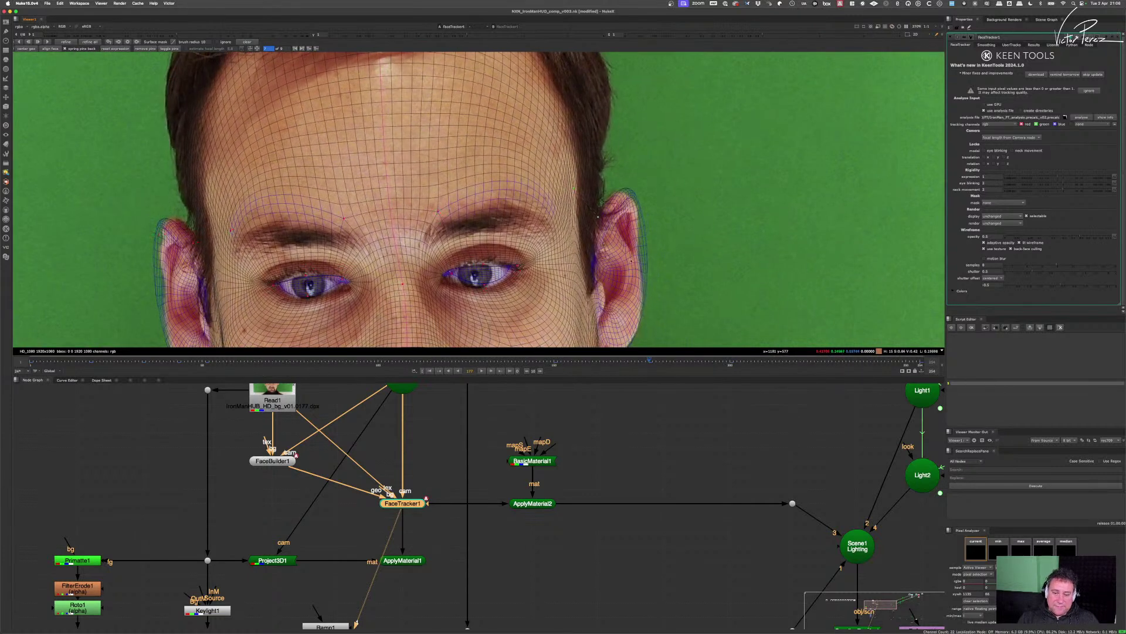
left_click_drag(585, 204, 596, 157)
left_click_drag(596, 301, 589, 307)
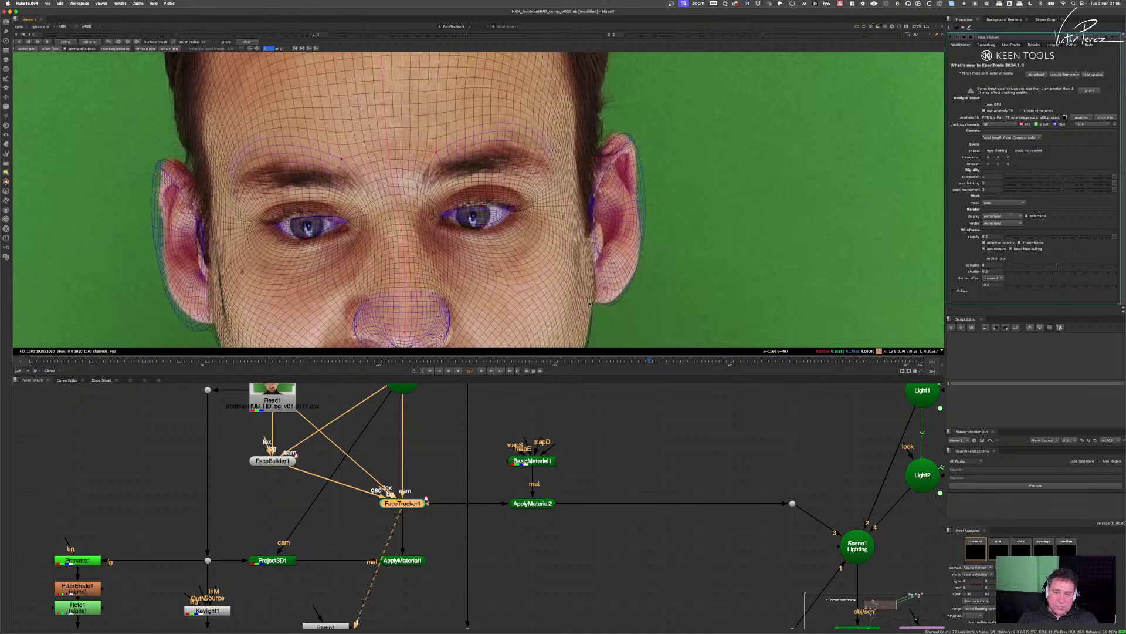
- Fit the mesh to the left side of the subject's lower jaw above the turtleneck collar on frame 177
scroll(618, 287, "down", 3)
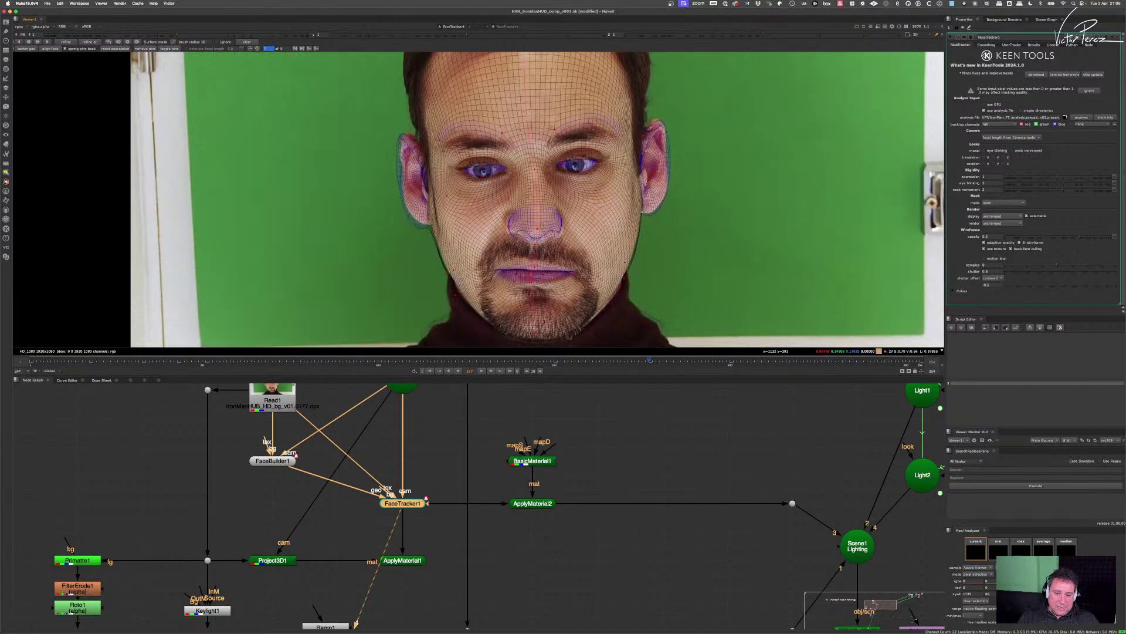
scroll(629, 271, "up", 3)
left_click_drag(618, 288, 614, 304)
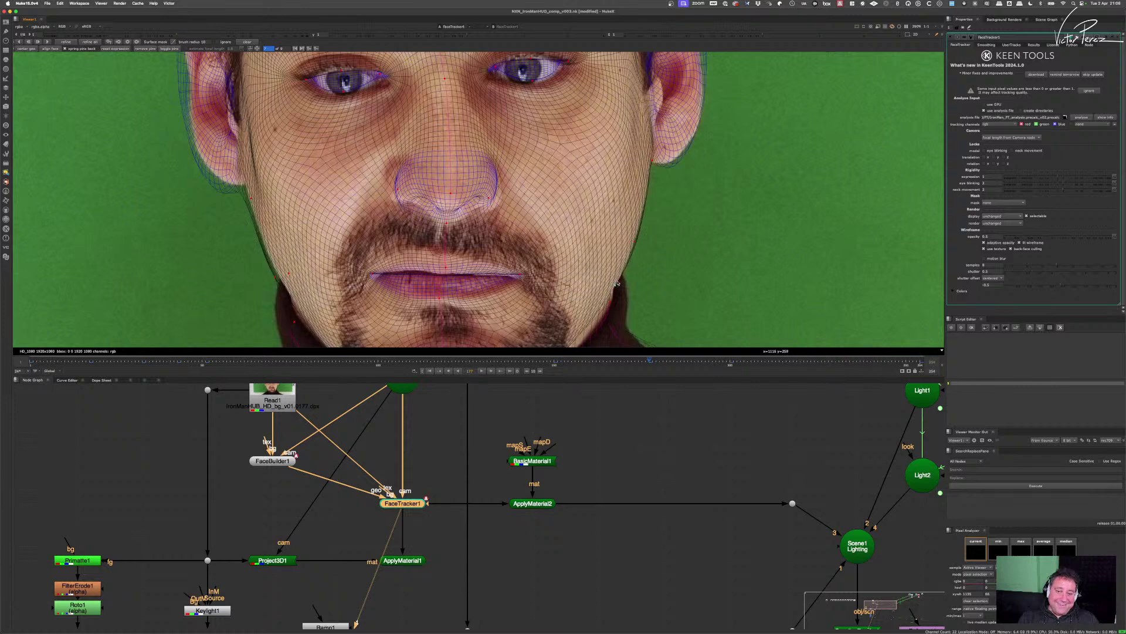
- Fit the mesh edge to the subject's right cheek and jawline below the ear on frame 177
scroll(459, 270, "up", 5)
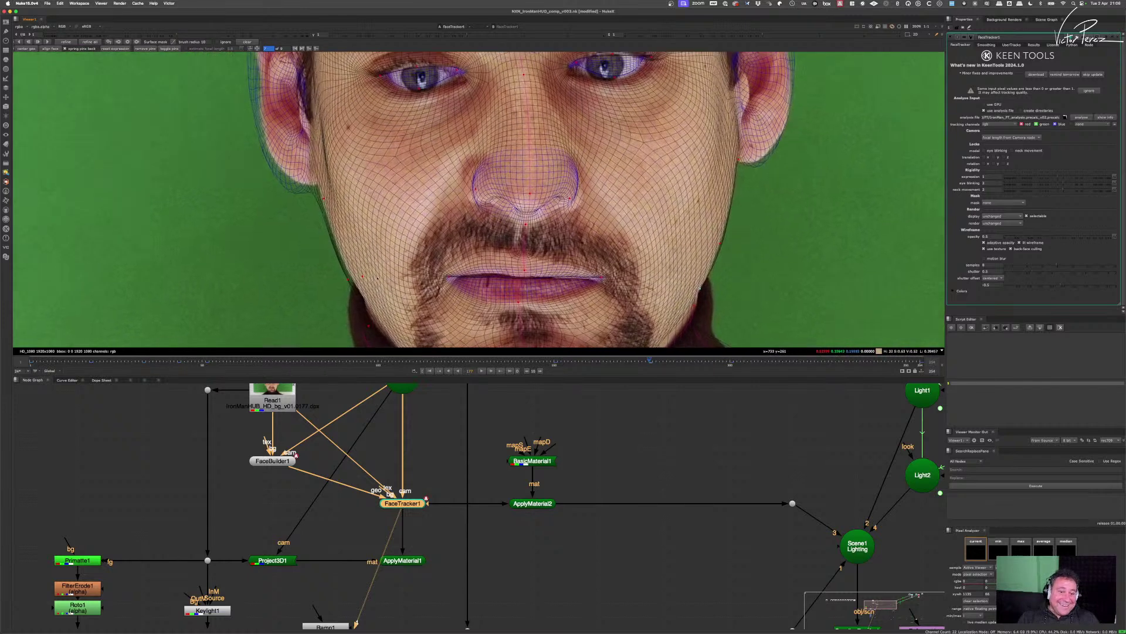
left_click_drag(340, 280, 344, 281)
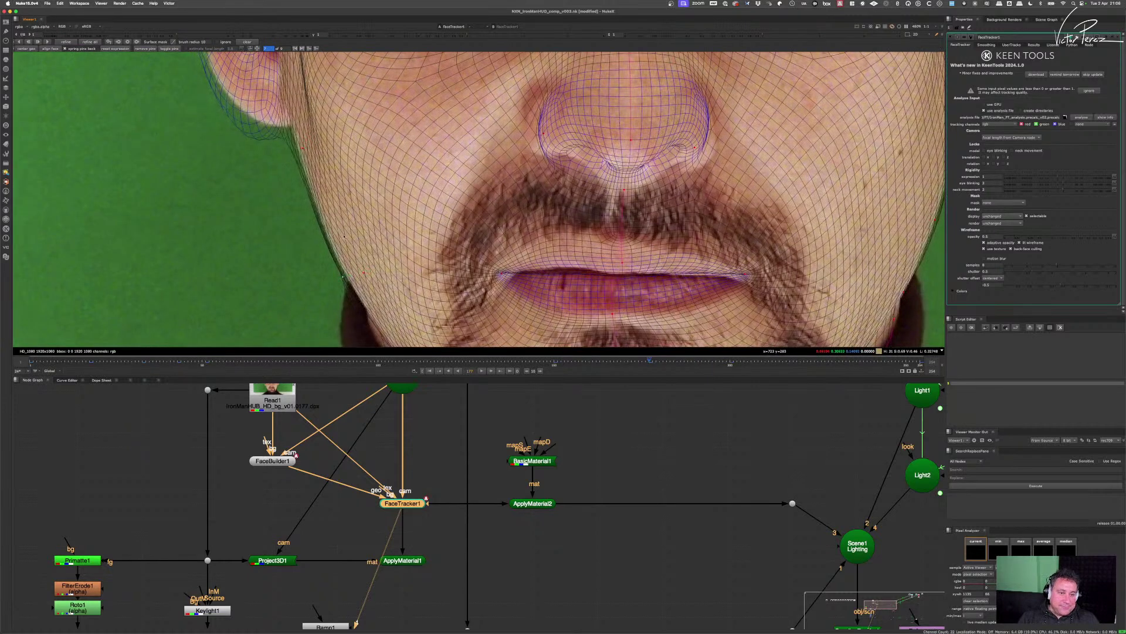
left_click_drag(311, 96, 332, 236)
left_click_drag(324, 291, 313, 243)
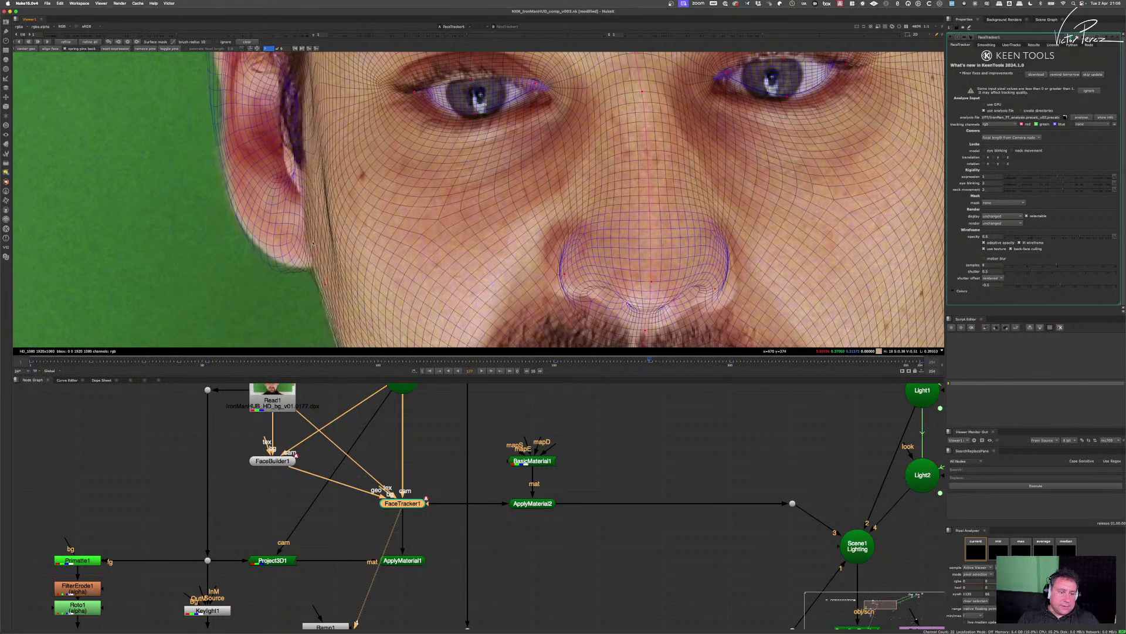
scroll(313, 240, "down", 3)
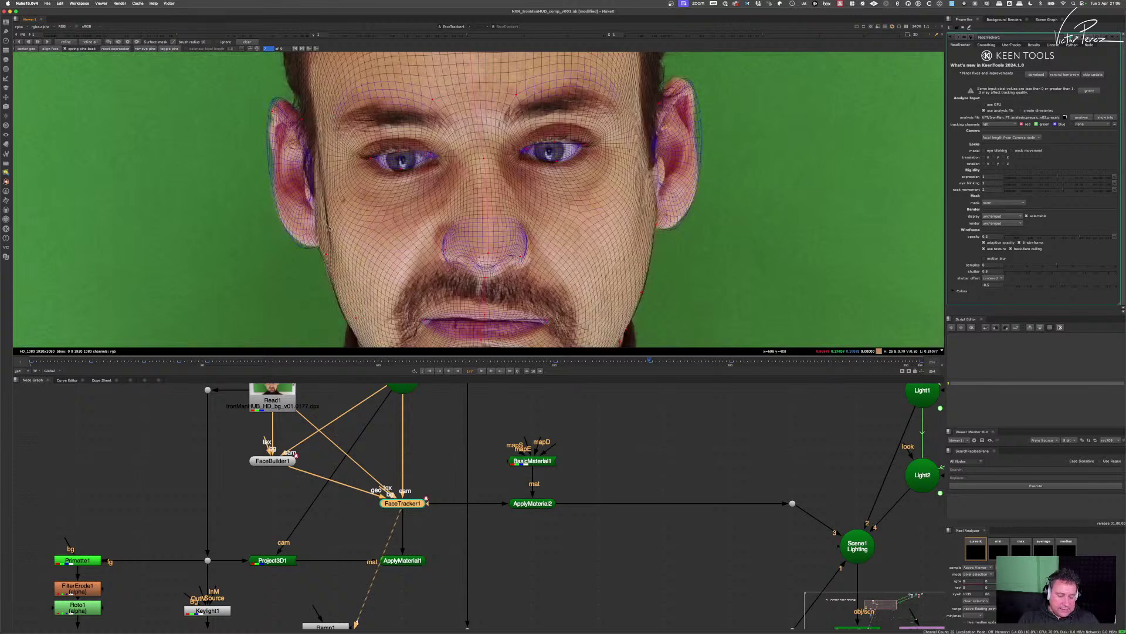
- Examine the mesh fit around the subject's right ear, temple and jaw on frame 177
scroll(328, 226, "up", 5)
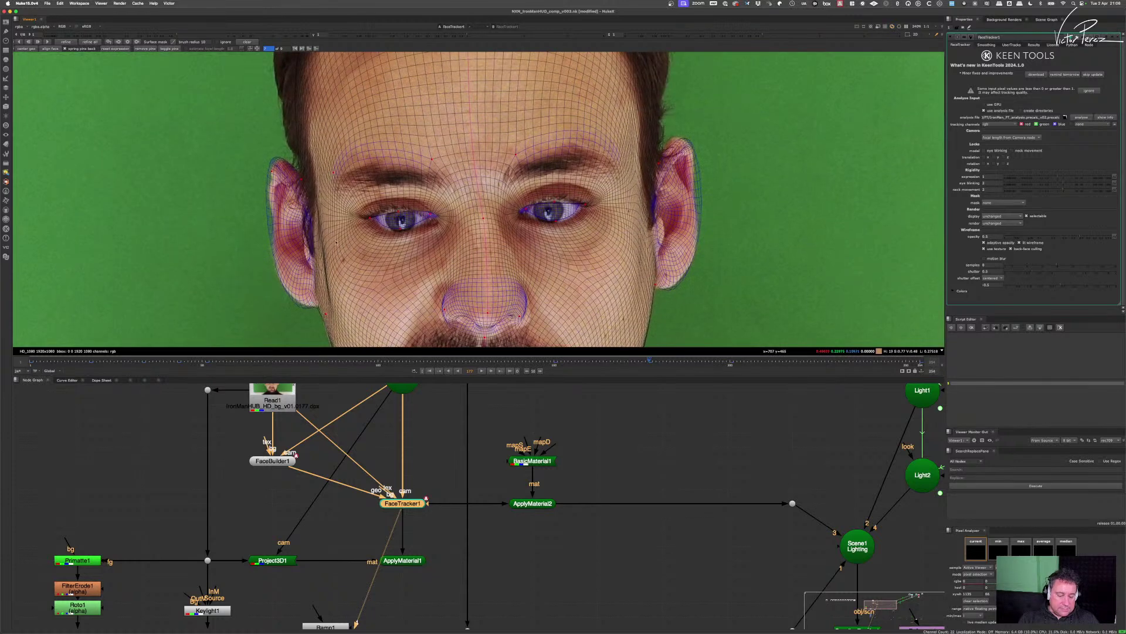
scroll(317, 240, "up", 4)
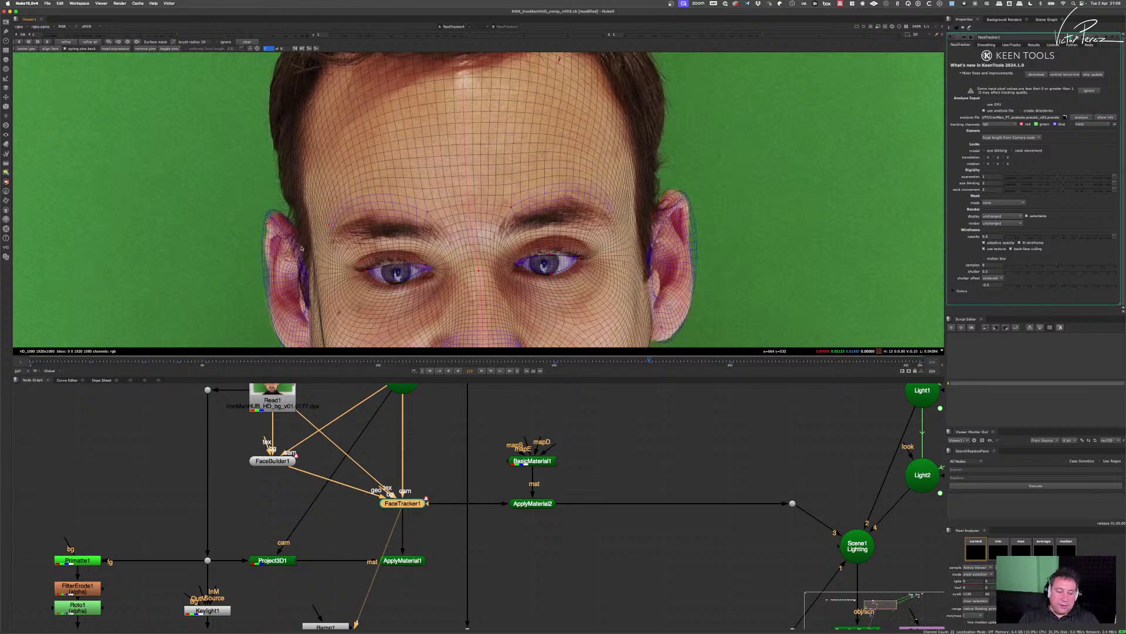
scroll(329, 241, "down", 4)
scroll(311, 239, "up", 4)
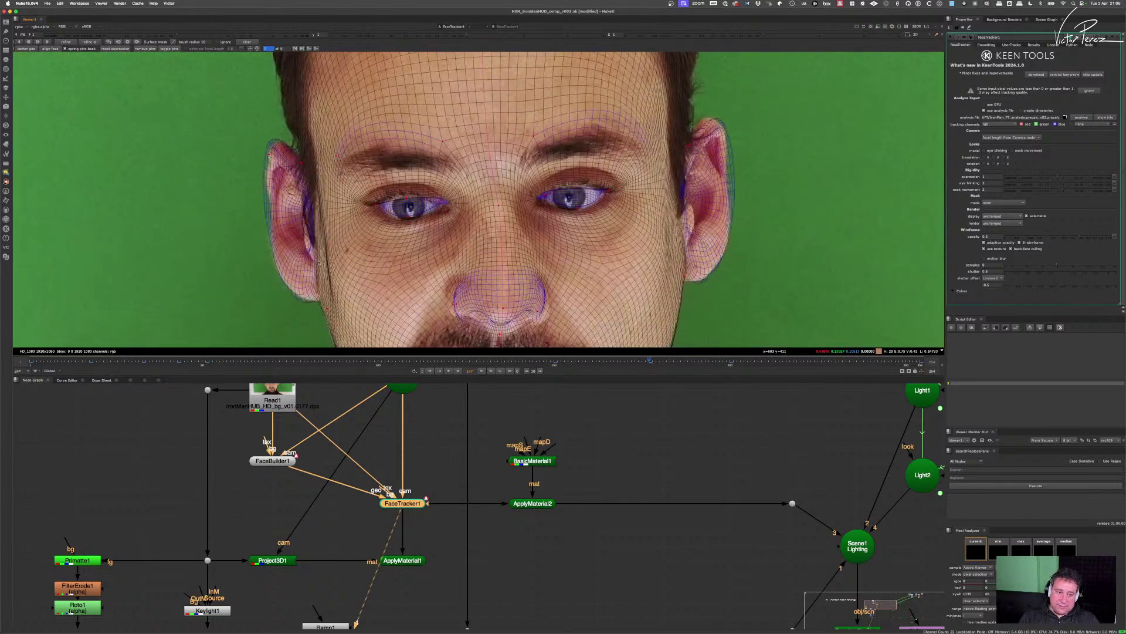
scroll(305, 239, "down", 2)
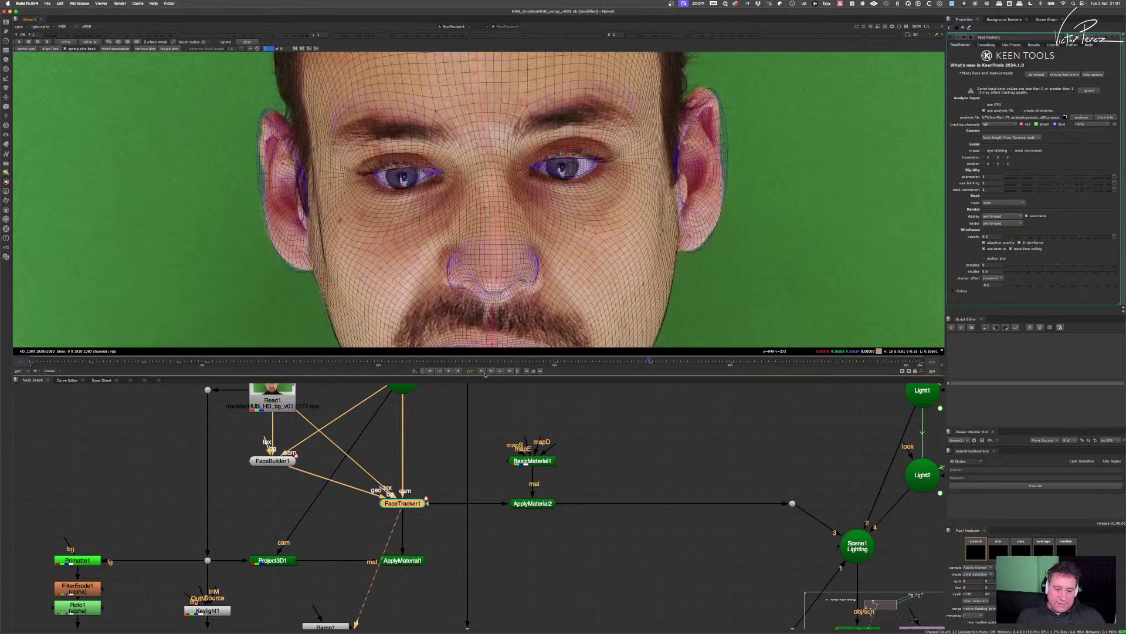
scroll(309, 254, "down", 5)
left_click_drag(370, 305, 361, 291)
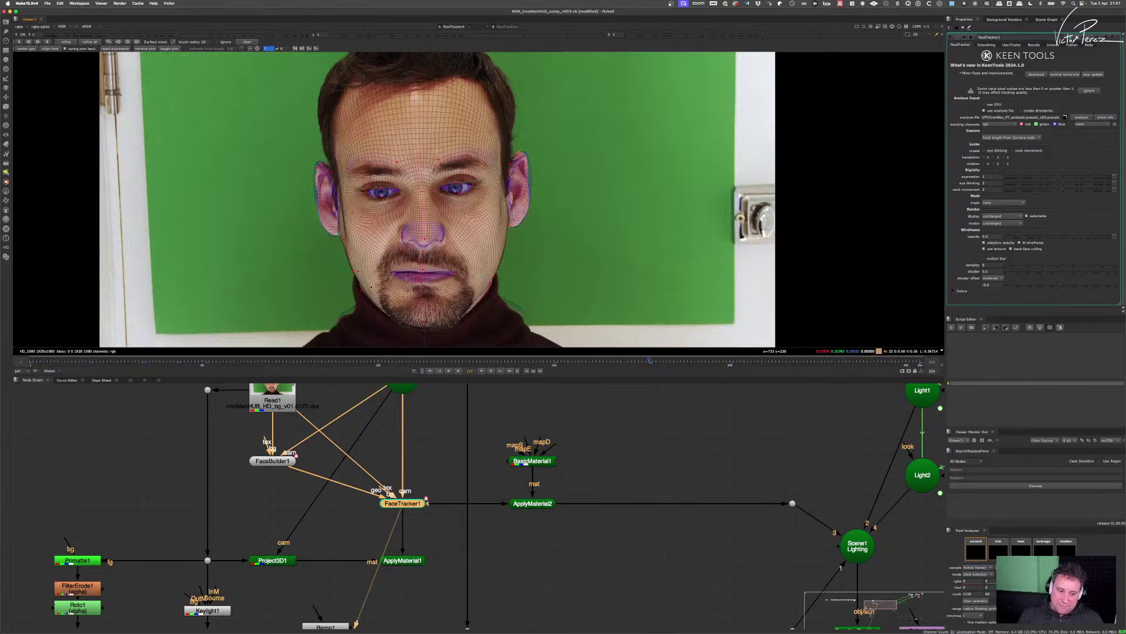
- Fit the mesh to both corners of the subject's mouth on frame 177
scroll(393, 284, "up", 4)
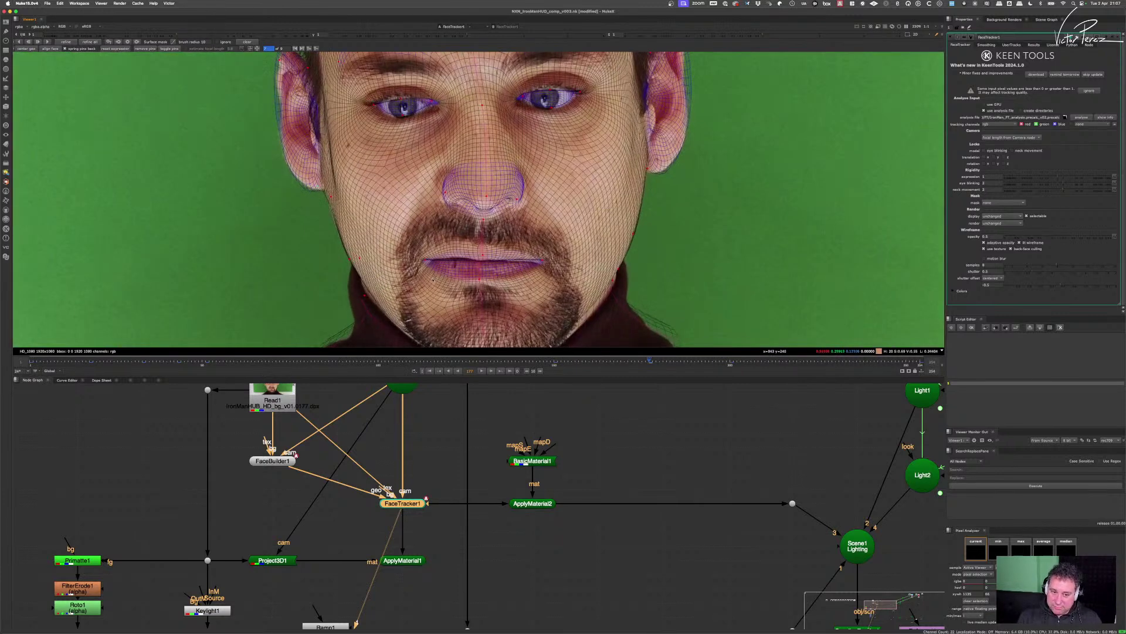
left_click_drag(425, 262, 430, 263)
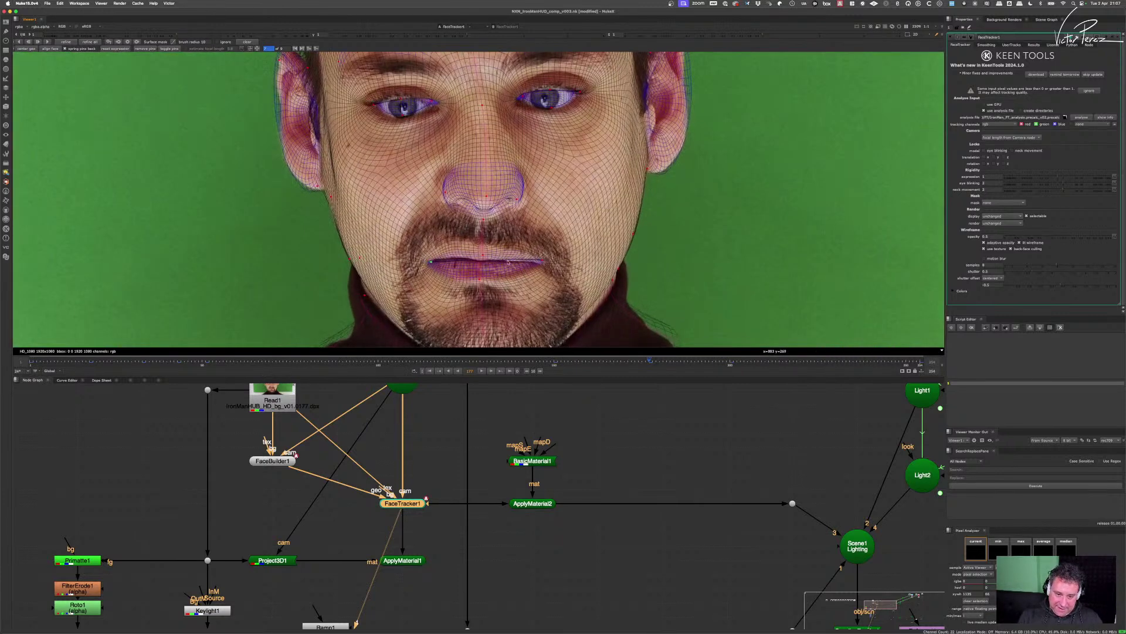
left_click_drag(540, 265, 538, 263)
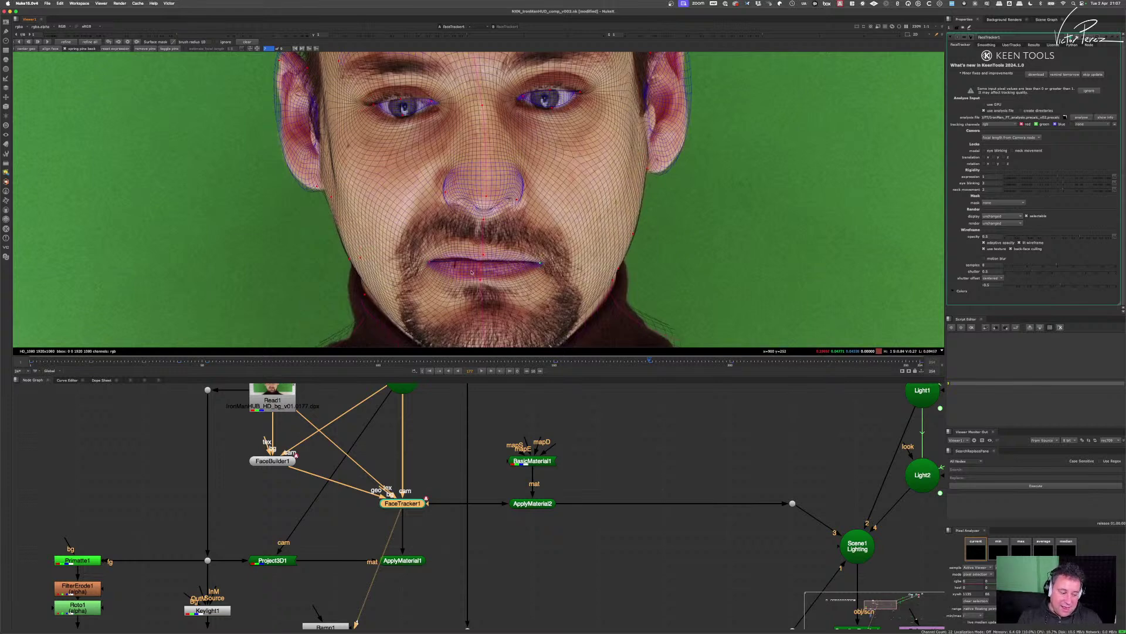
- Readjust the mesh at both wings of the subject's nose on frame 177
left_click_drag(489, 243, 480, 293)
left_click_drag(510, 254, 526, 263)
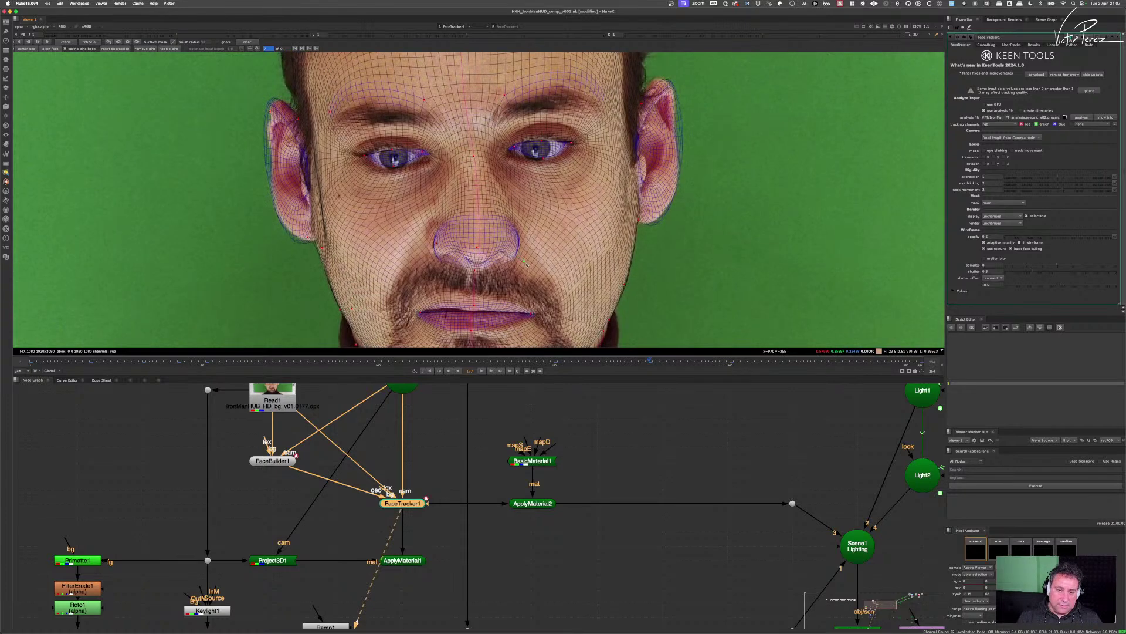
left_click(418, 240)
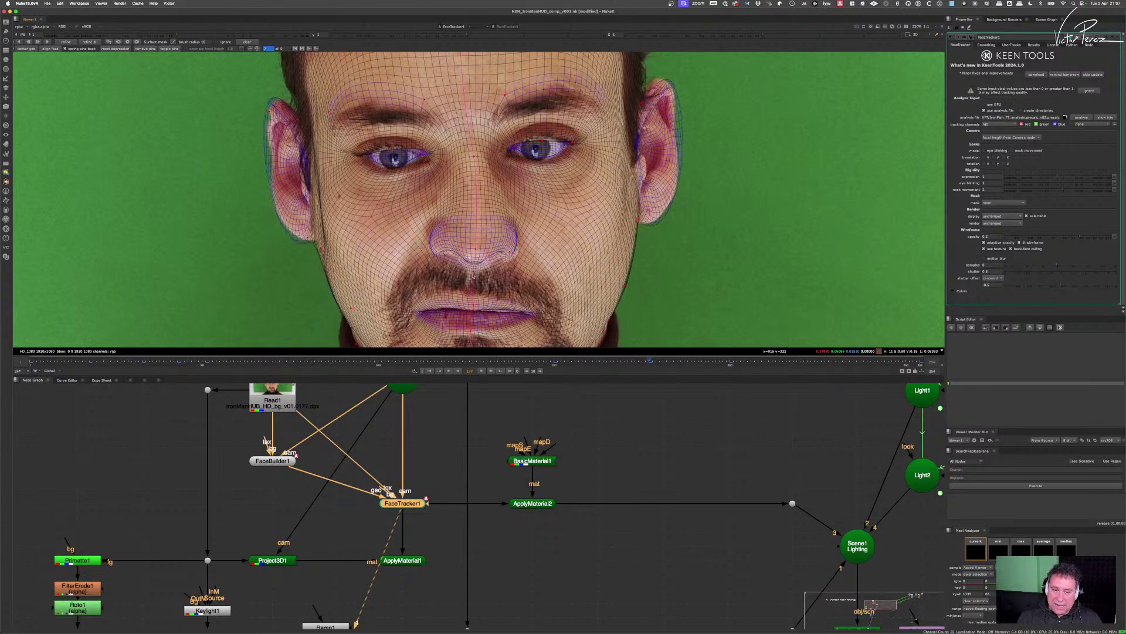
- Fit the mesh to the inner and outer corners and both eyelids of the subject's left eye on frame 177
scroll(515, 221, "up", 5)
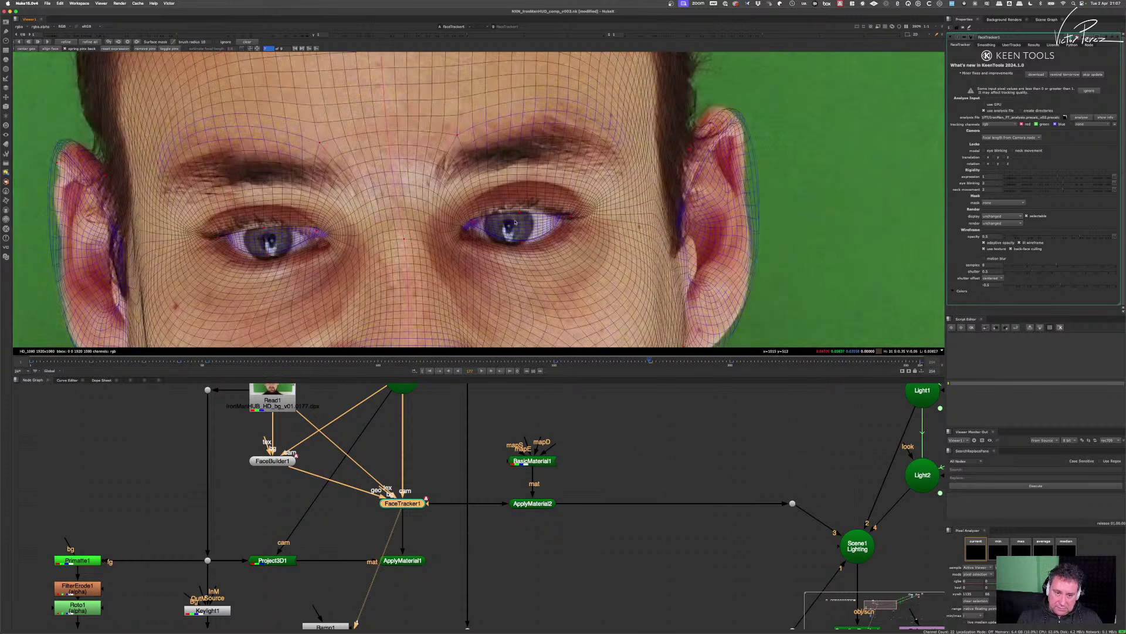
left_click_drag(515, 222, 530, 225)
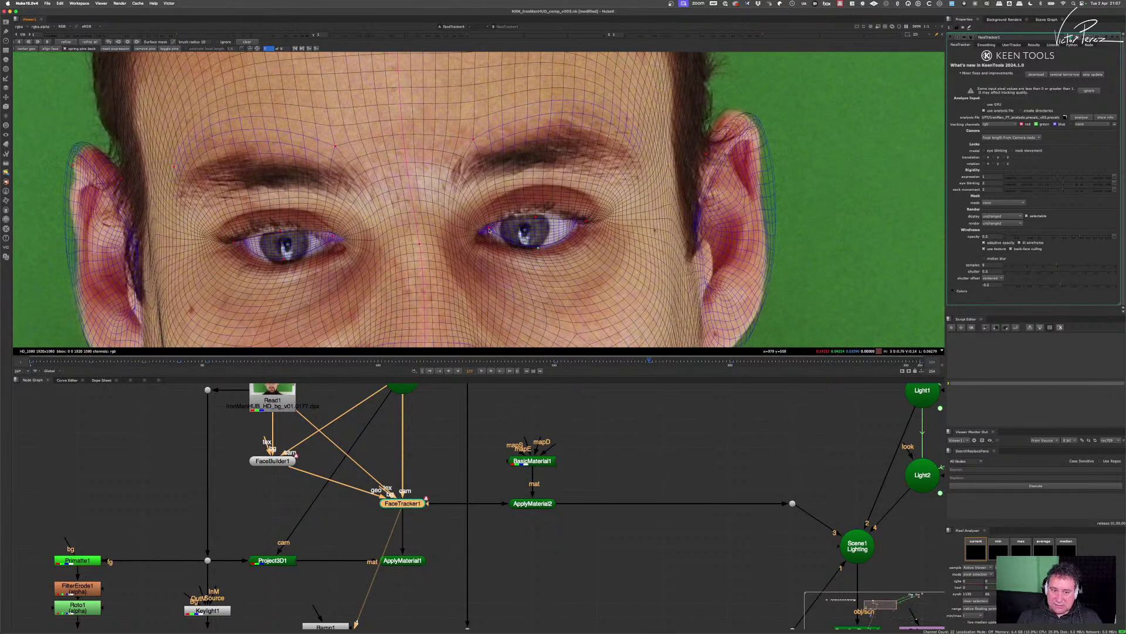
left_click_drag(489, 230, 490, 249)
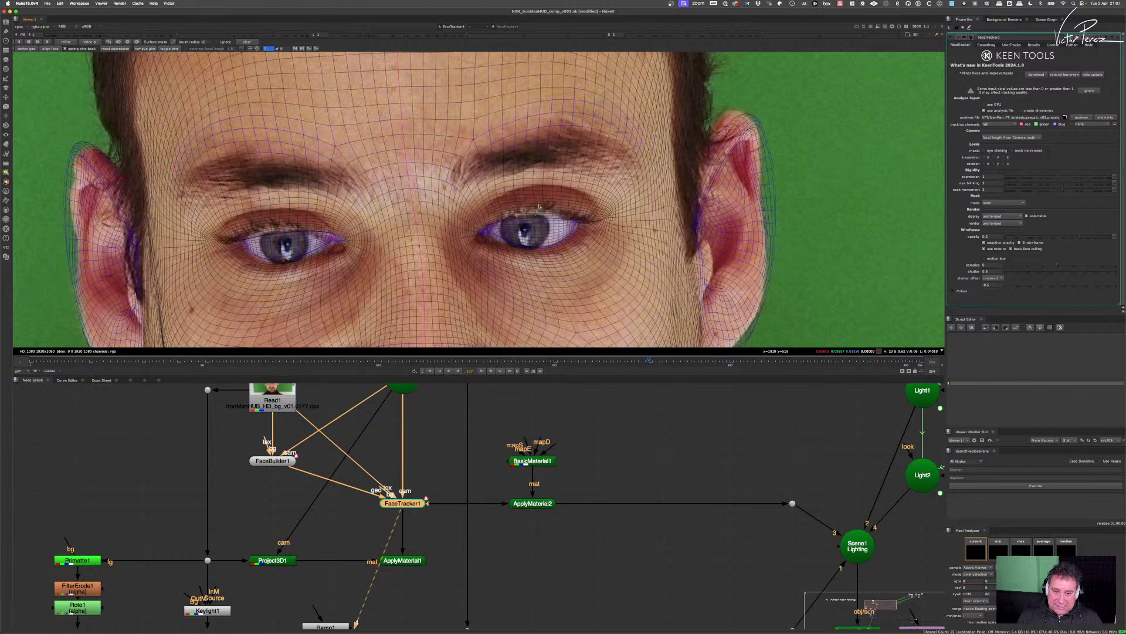
left_click_drag(588, 221, 592, 223)
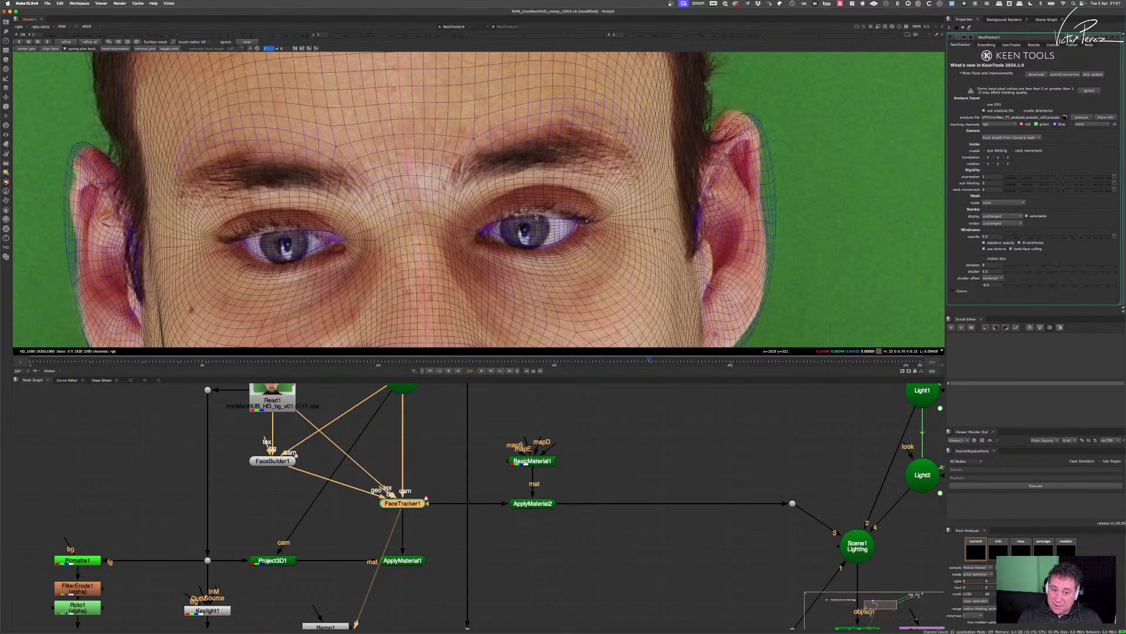
left_click(539, 254)
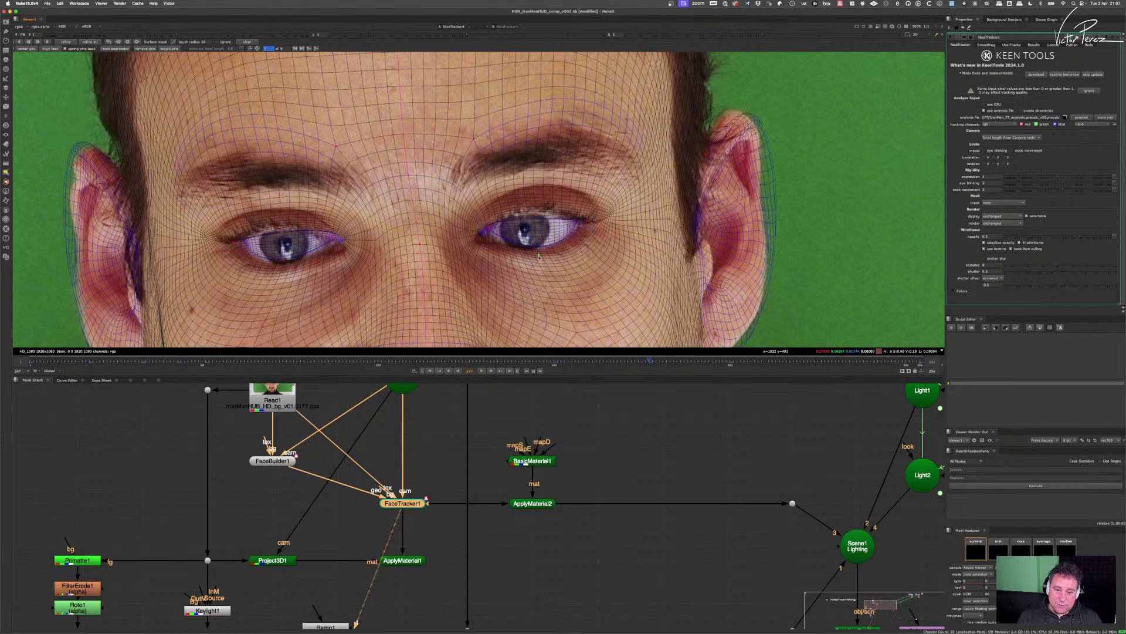
left_click_drag(539, 215, 537, 212)
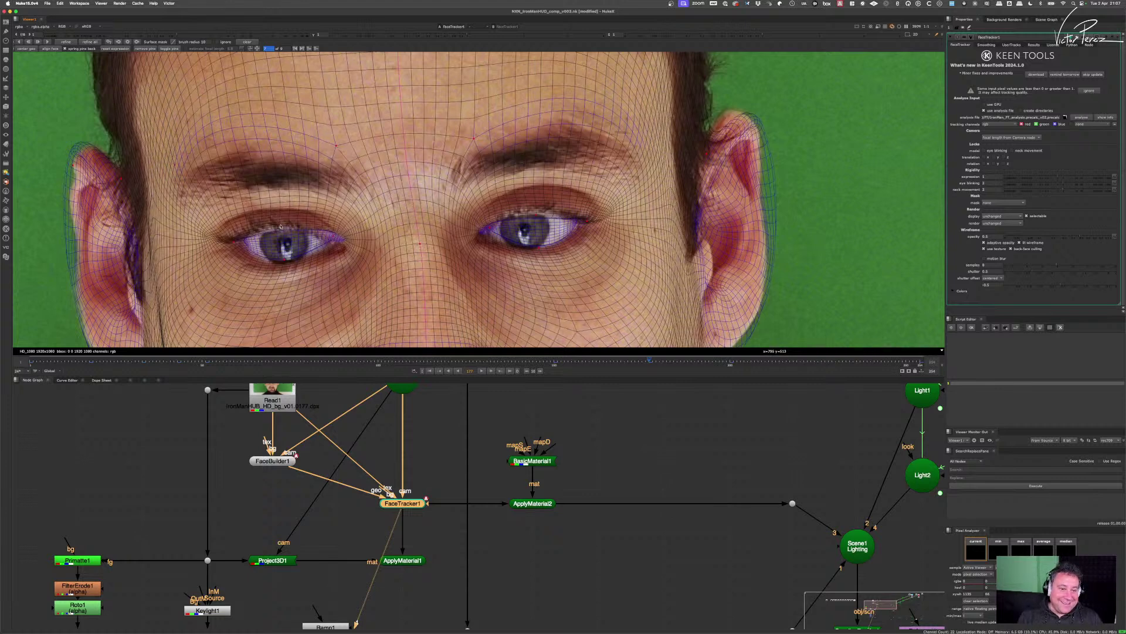
- Fit the mesh to the lower and upper eyelids of the subject's right eye on frame 177
left_click_drag(283, 264, 282, 268)
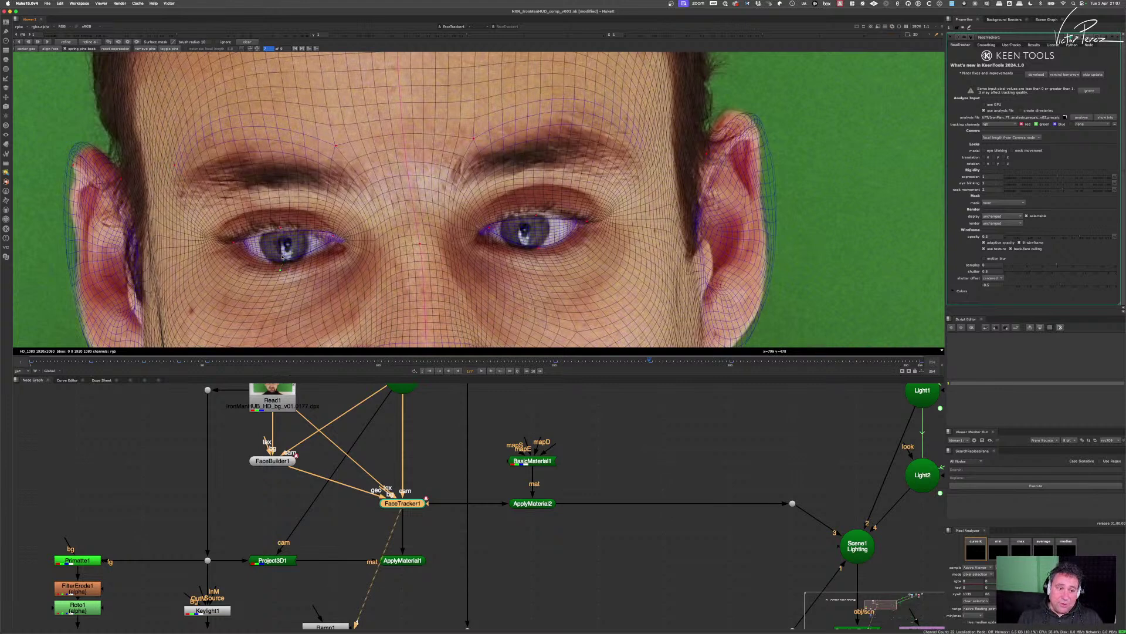
left_click_drag(280, 227, 281, 224)
scroll(359, 228, "down", 10)
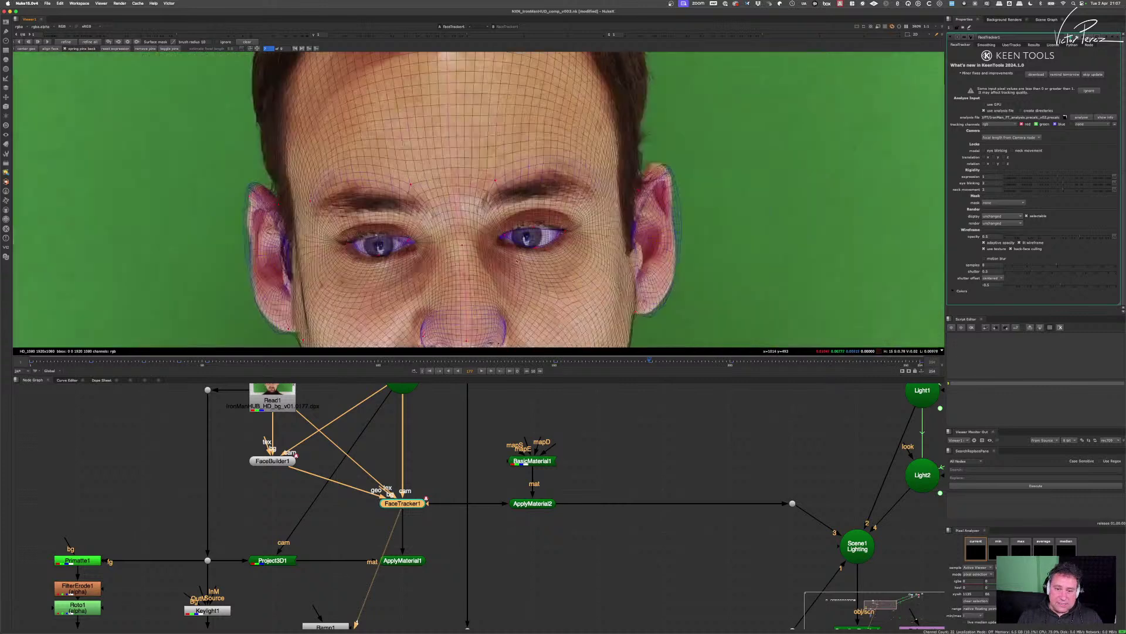
- Adjust the mesh edge below the subject's left earlobe and along the left lower jaw at the collar on frame 177
scroll(538, 233, "up", 8)
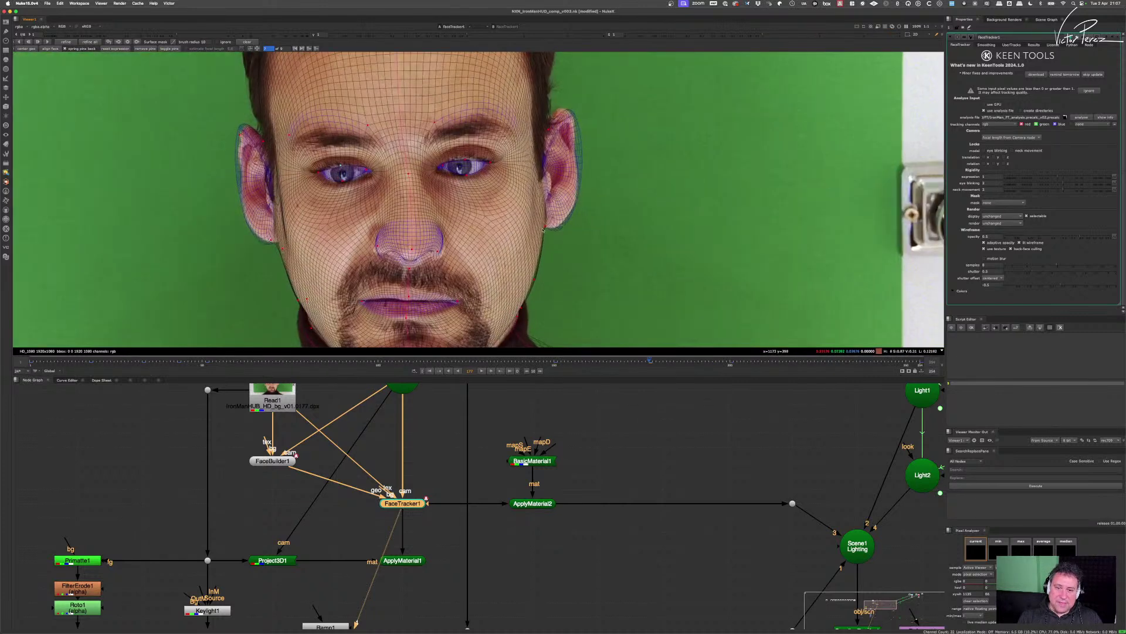
left_click_drag(547, 227, 544, 226)
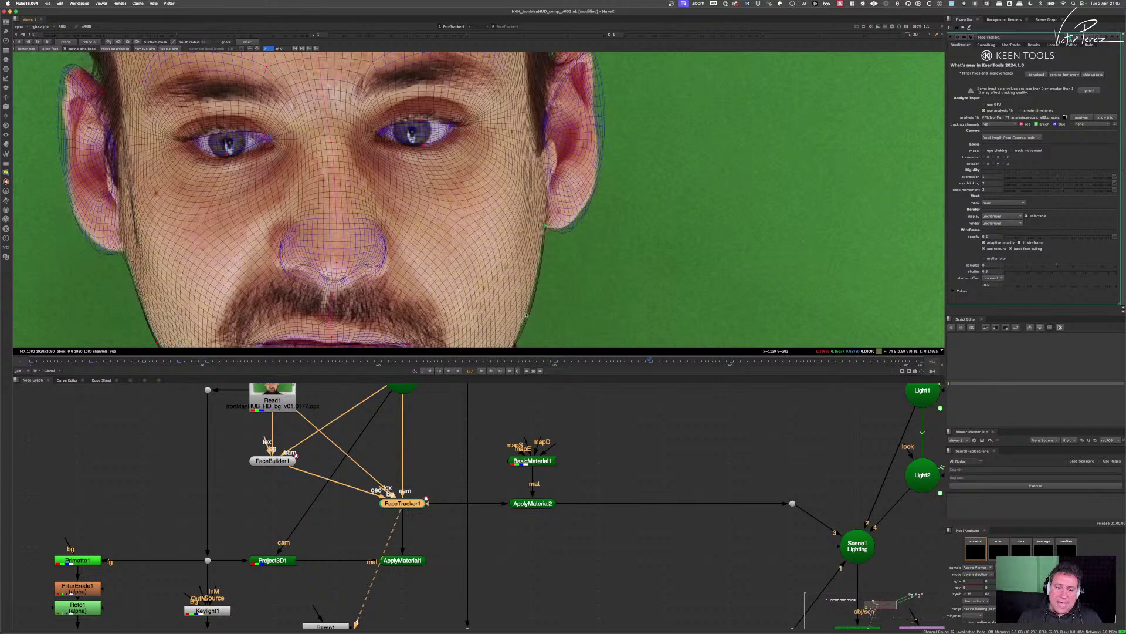
left_click_drag(529, 311, 525, 231)
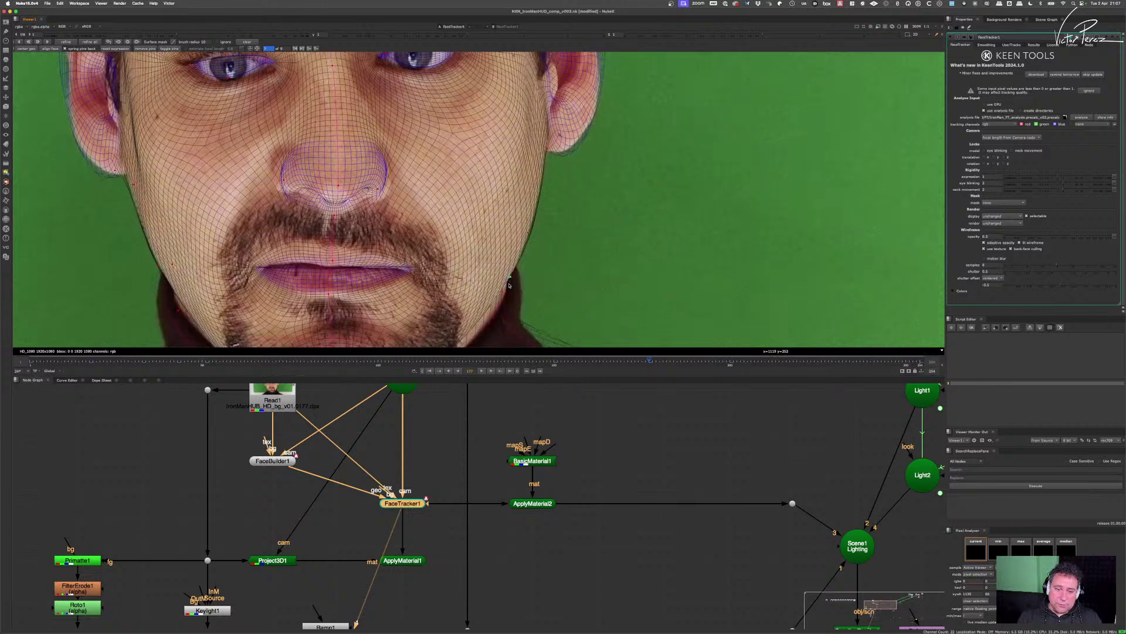
left_click_drag(509, 288, 510, 291)
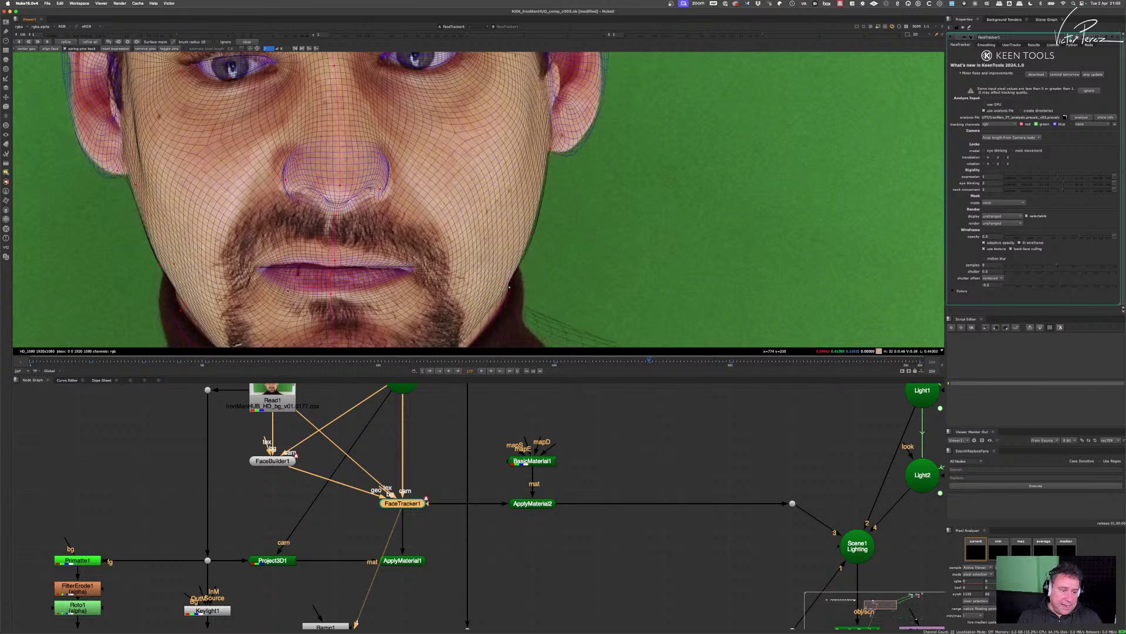
left_click_drag(180, 309, 281, 315)
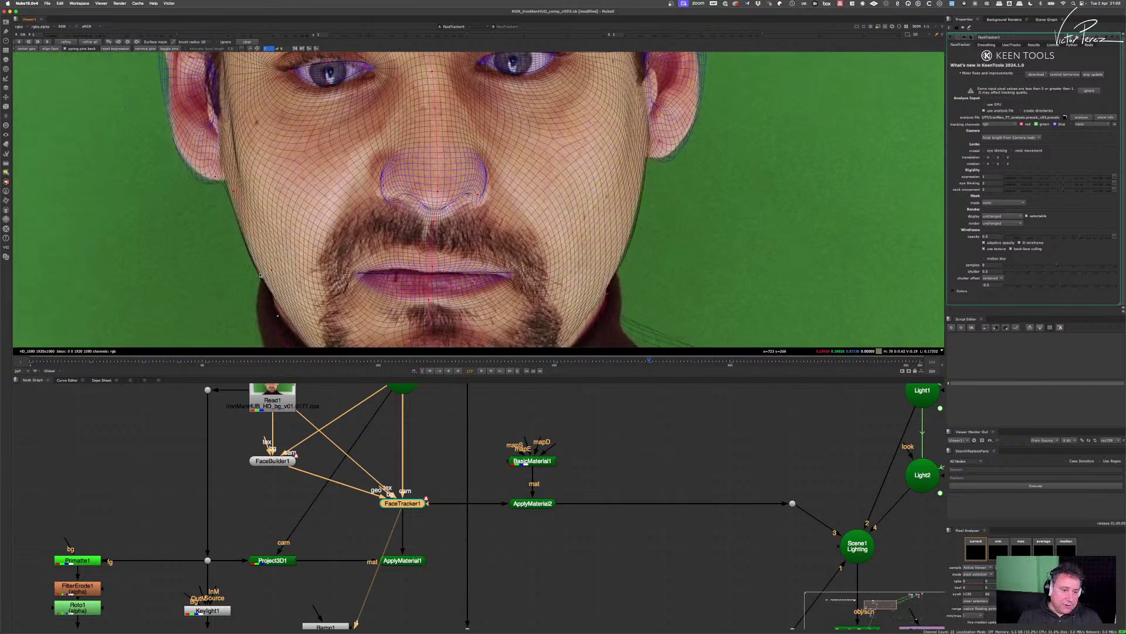
scroll(278, 316, "down", 4)
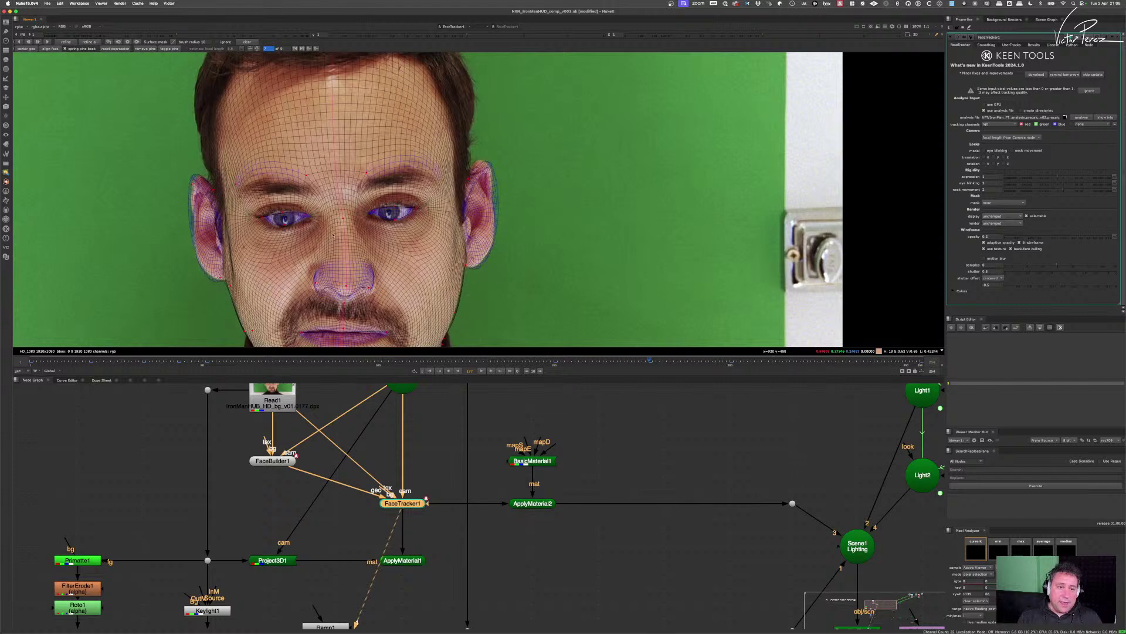
- Examine the mesh alignment over the whole head and around the subject's left ear on frame 177
scroll(264, 288, "down", 3)
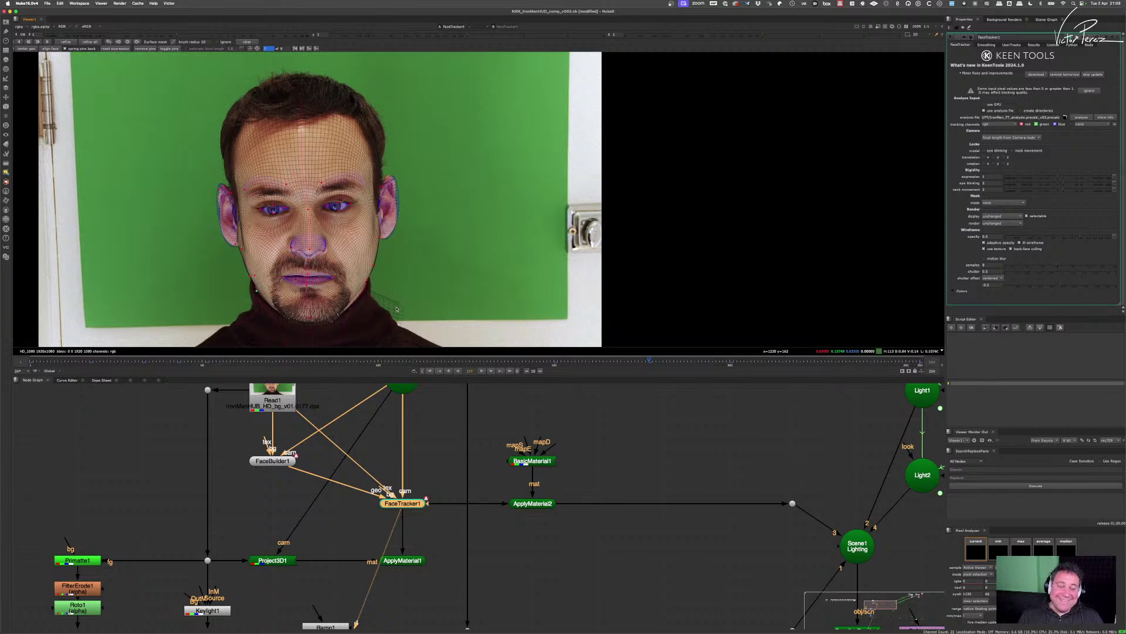
scroll(400, 291, "down", 2)
scroll(401, 210, "up", 6)
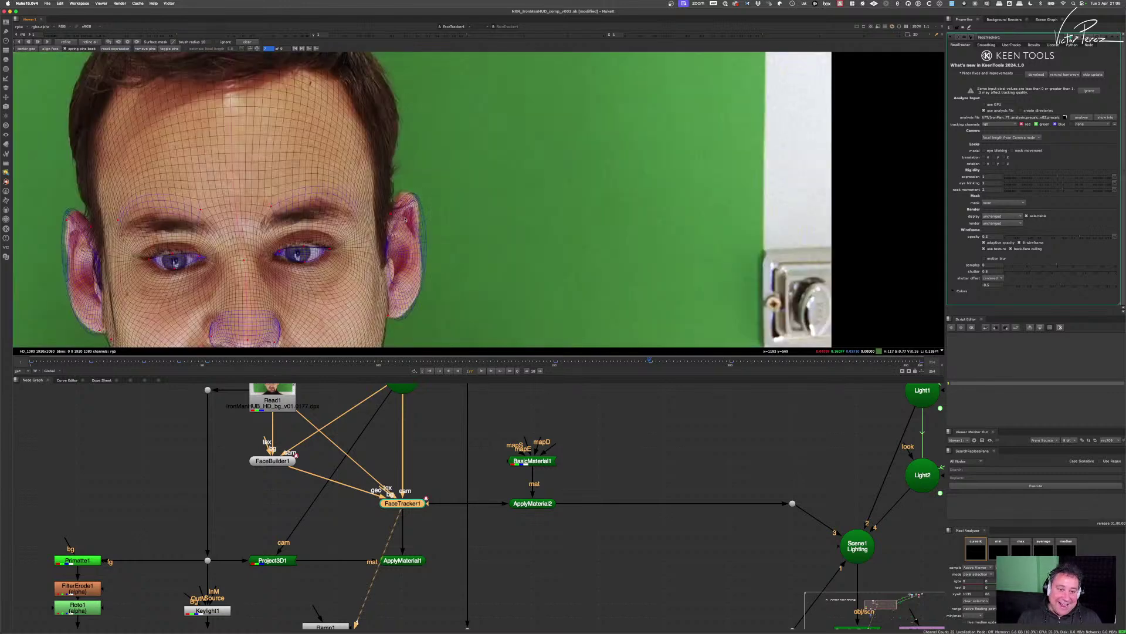
left_click_drag(391, 216, 378, 200)
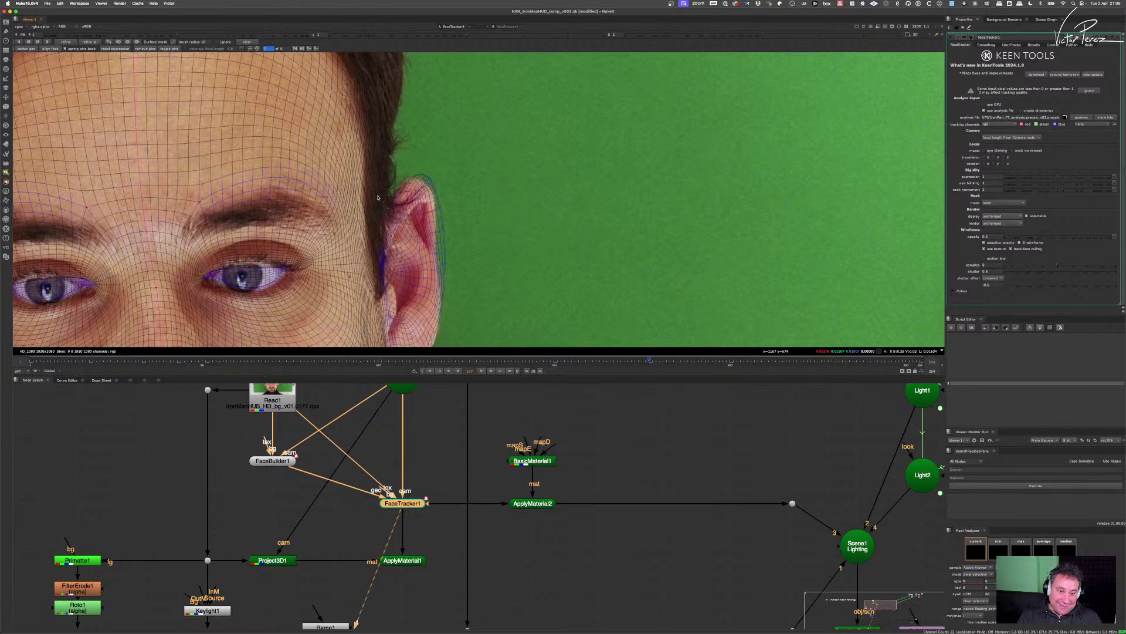
scroll(378, 195, "down", 6)
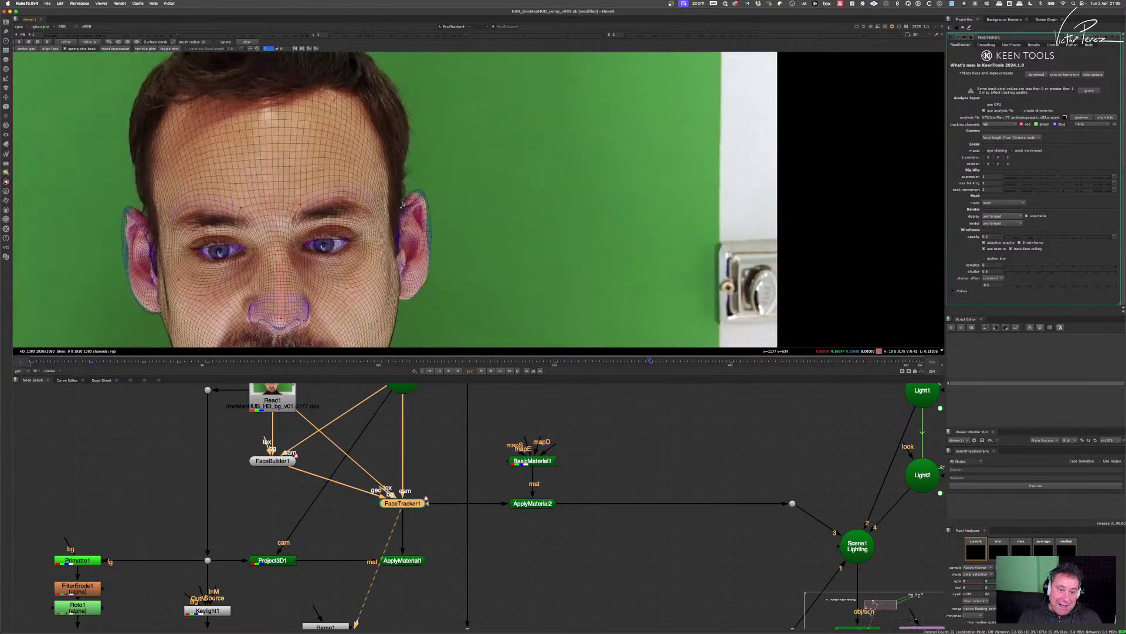
scroll(402, 263, "up", 6)
scroll(401, 256, "down", 5)
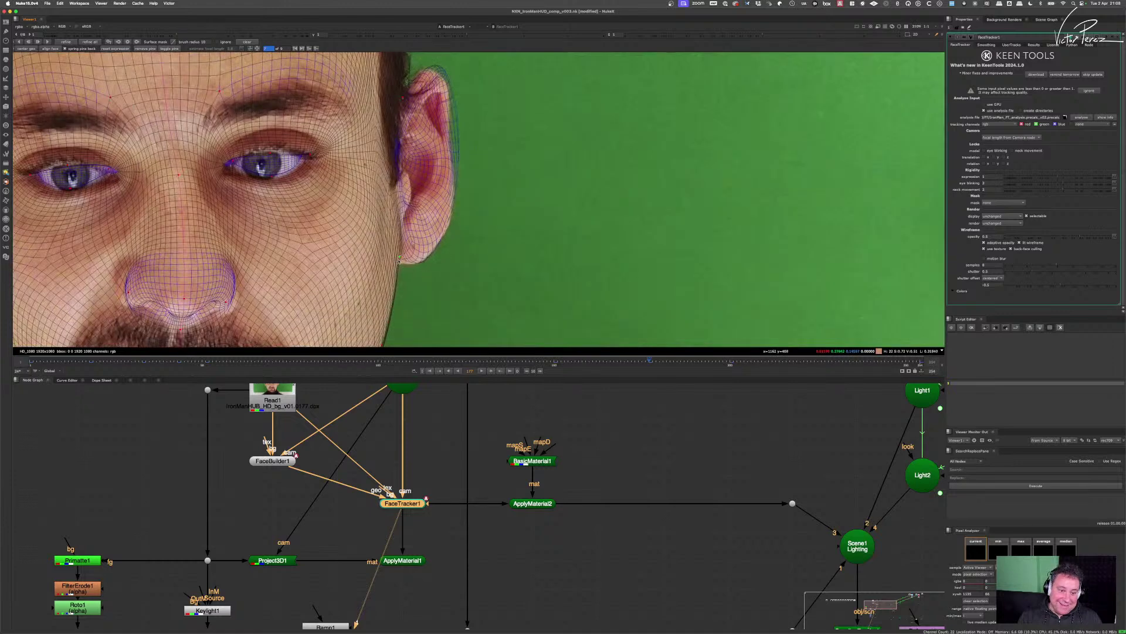
scroll(397, 273, "up", 5)
scroll(429, 250, "down", 5)
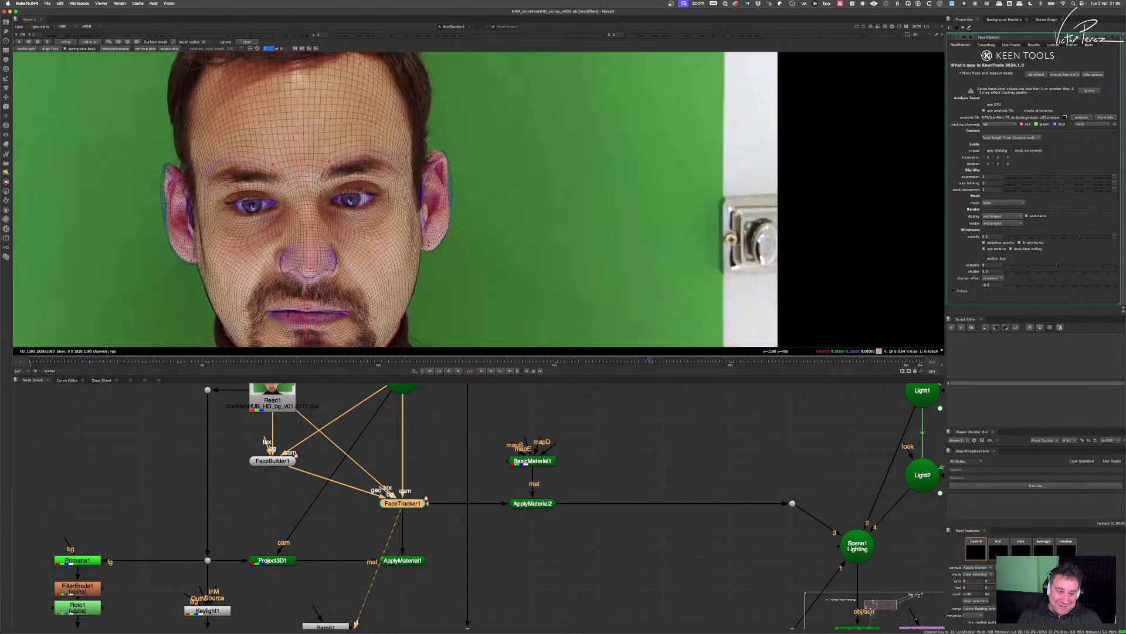
scroll(307, 275, "up", 3)
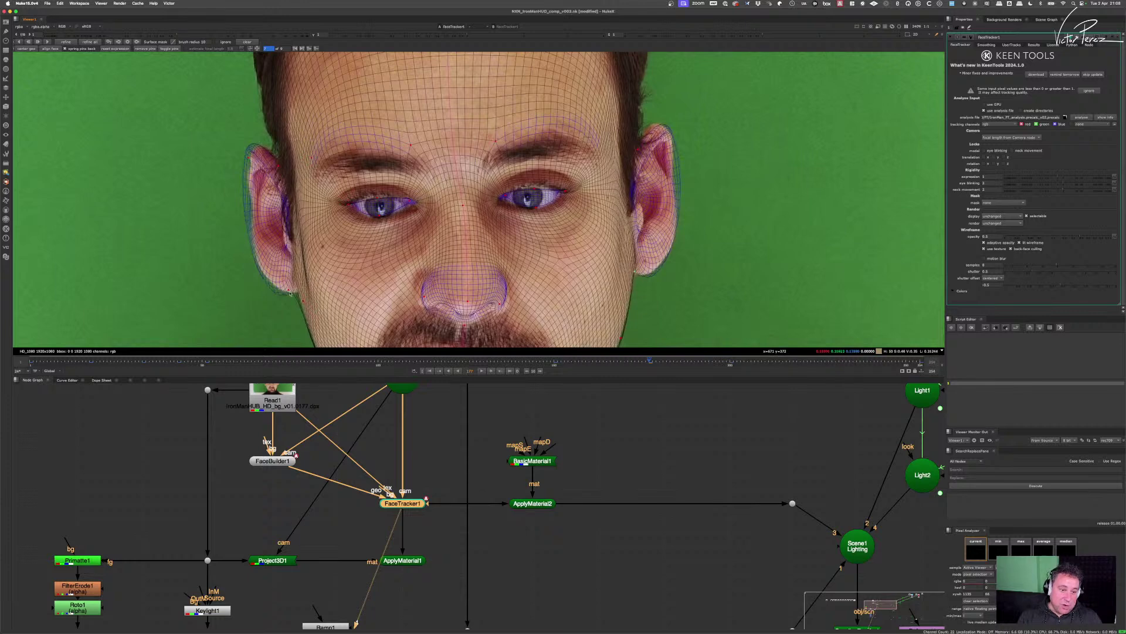
- Adjust the mesh edge at the subject's right earlobe on frame 177, check the whole head and save the script
left_click_drag(288, 291, 290, 290)
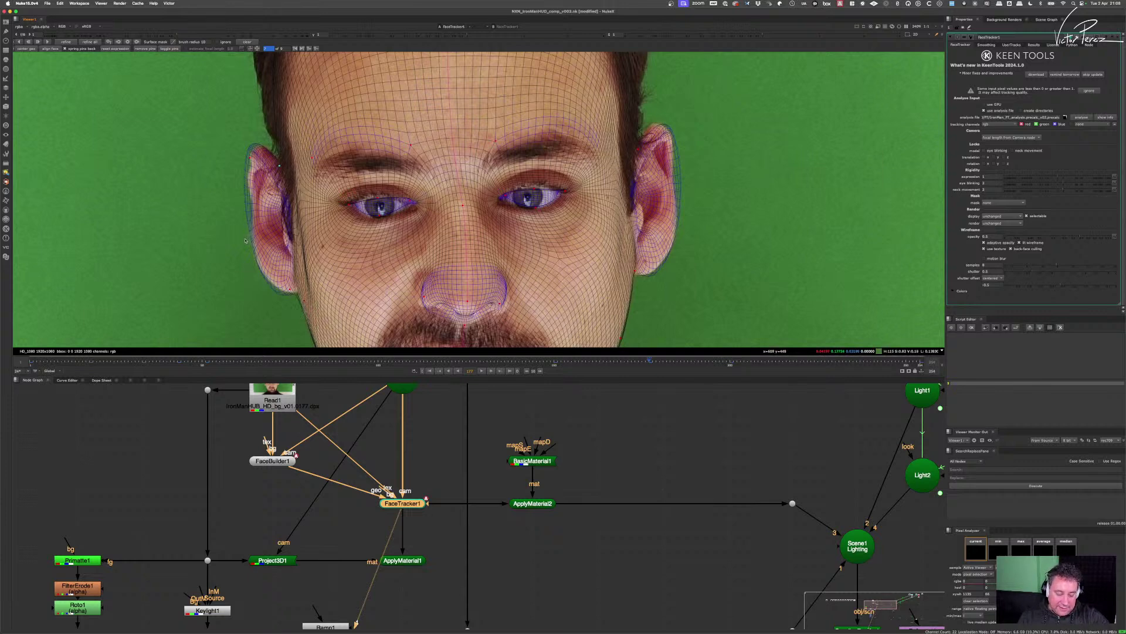
scroll(460, 241, "down", 4)
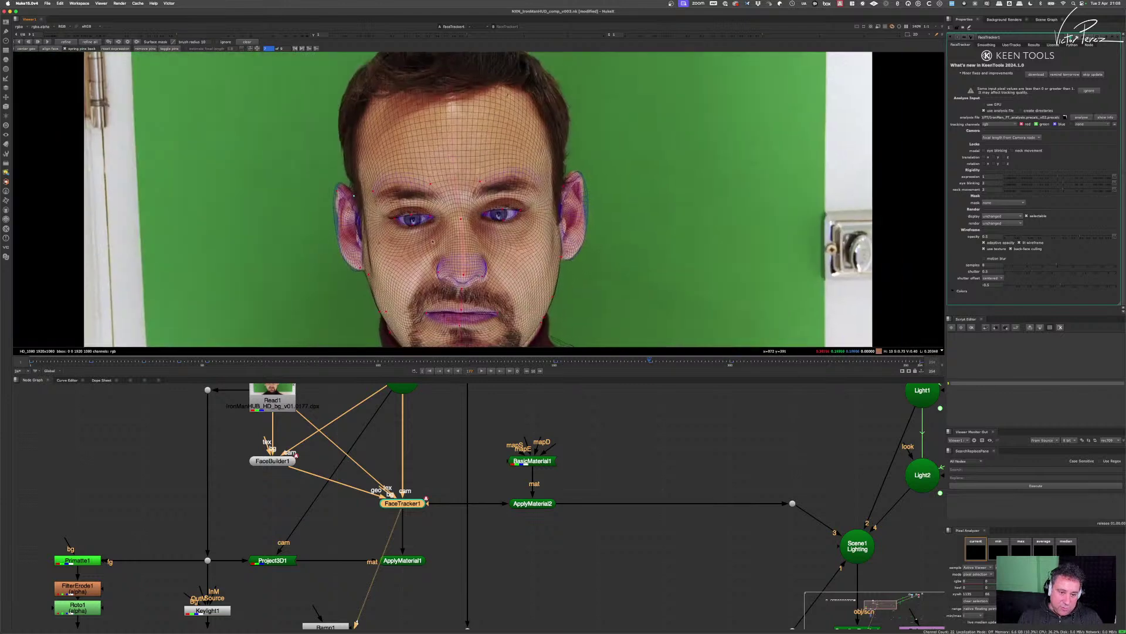
scroll(446, 252, "up", 2)
scroll(437, 264, "down", 2)
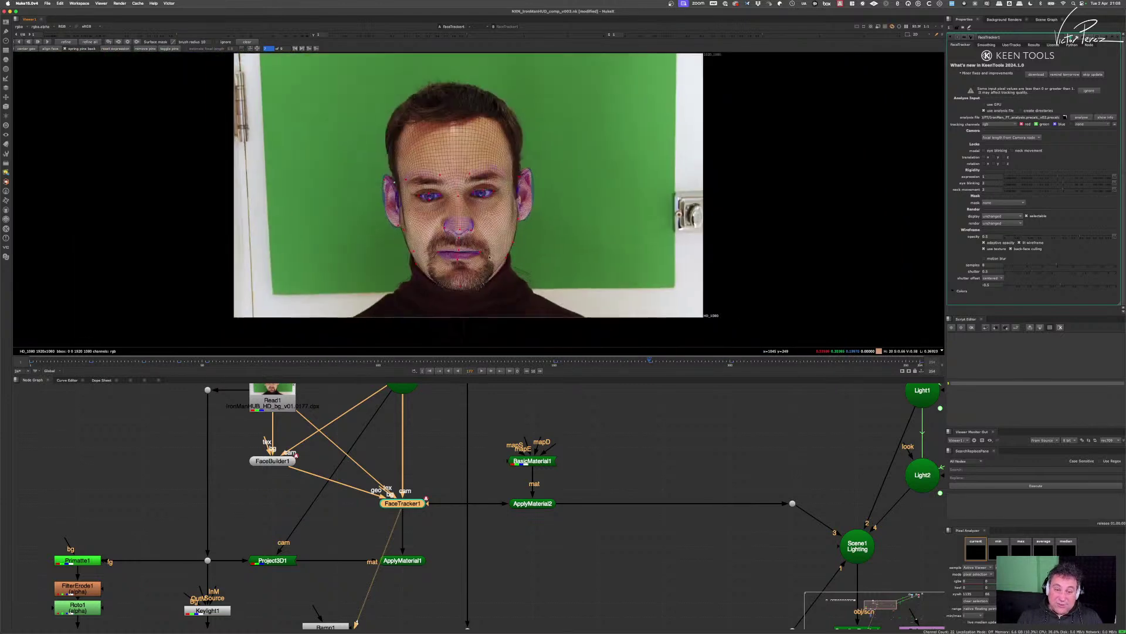
scroll(452, 192, "up", 2)
scroll(463, 197, "down", 1)
scroll(469, 201, "up", 1)
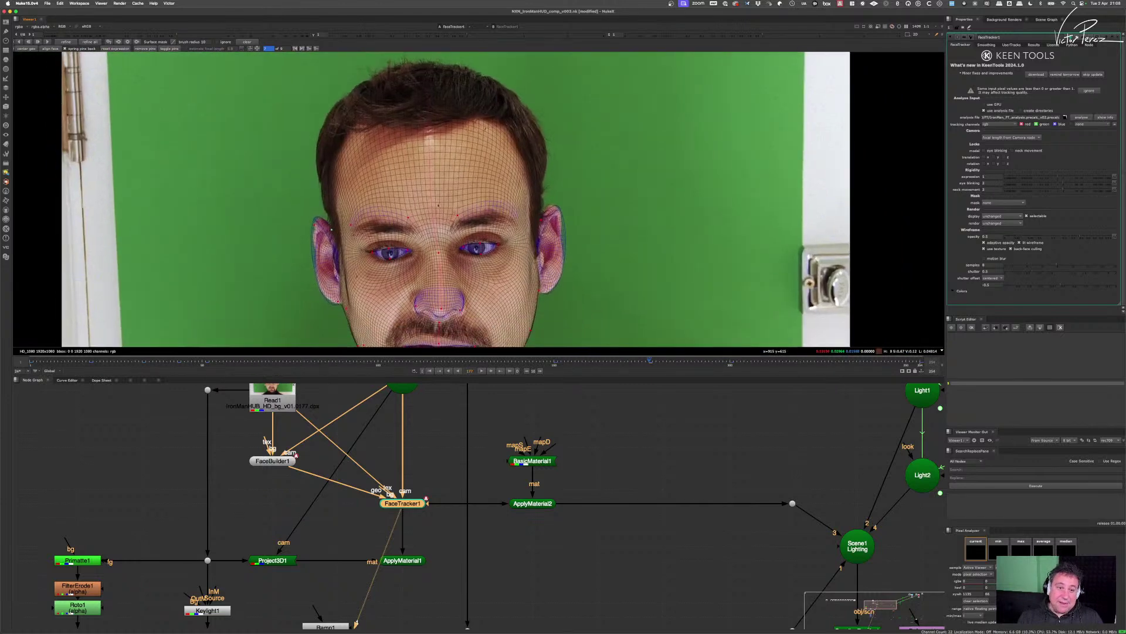
scroll(476, 204, "down", 1)
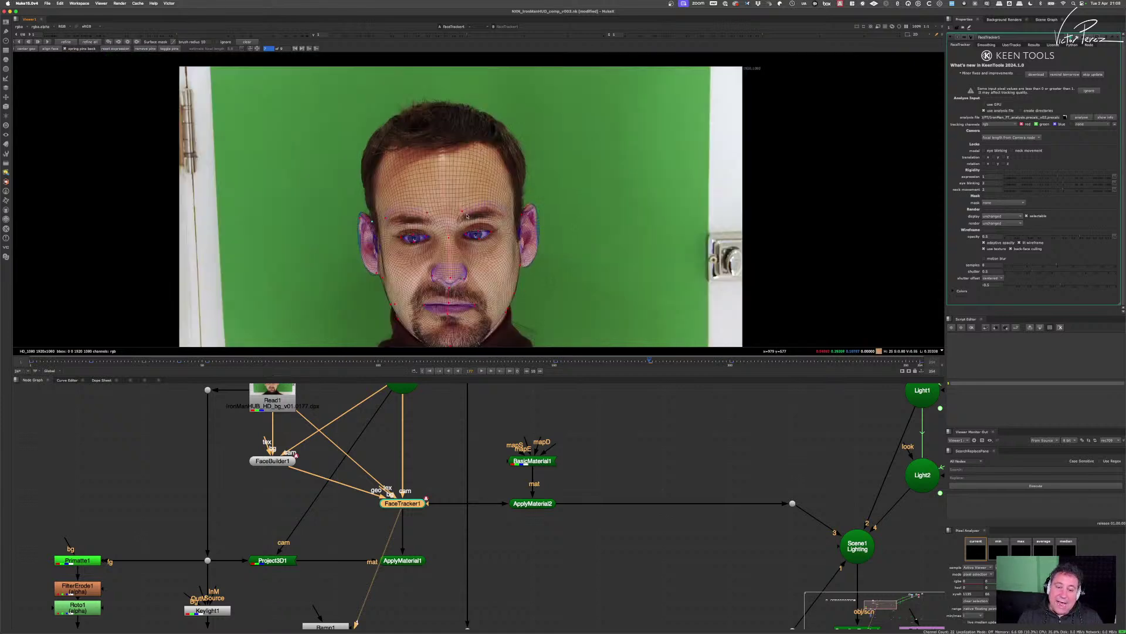
scroll(463, 205, "down", 1)
scroll(453, 207, "up", 1)
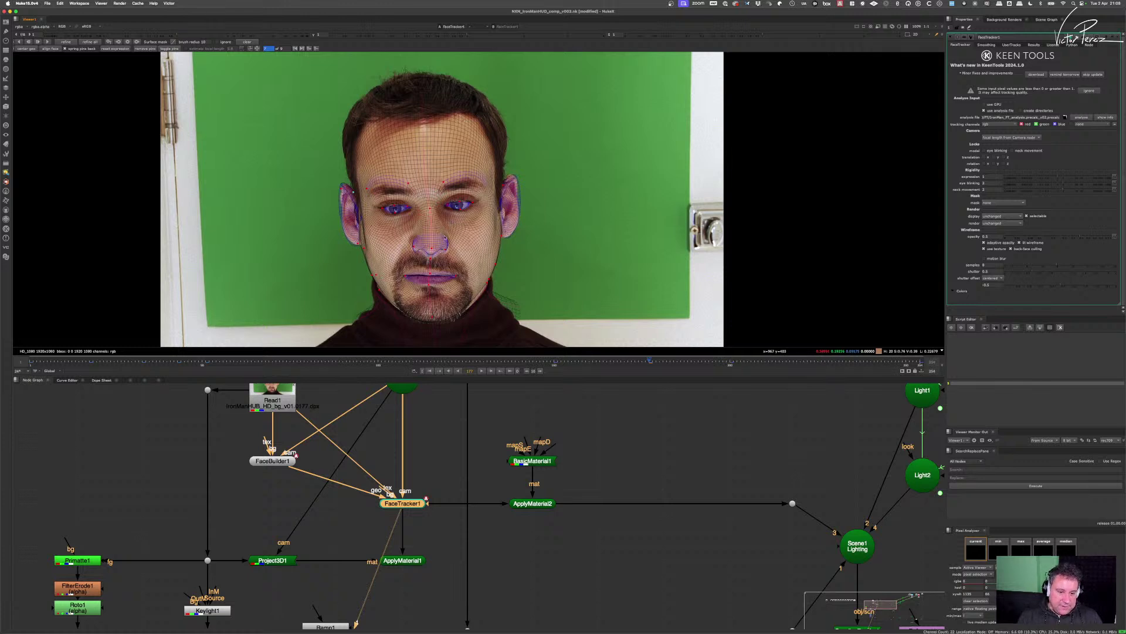
key("super+s")
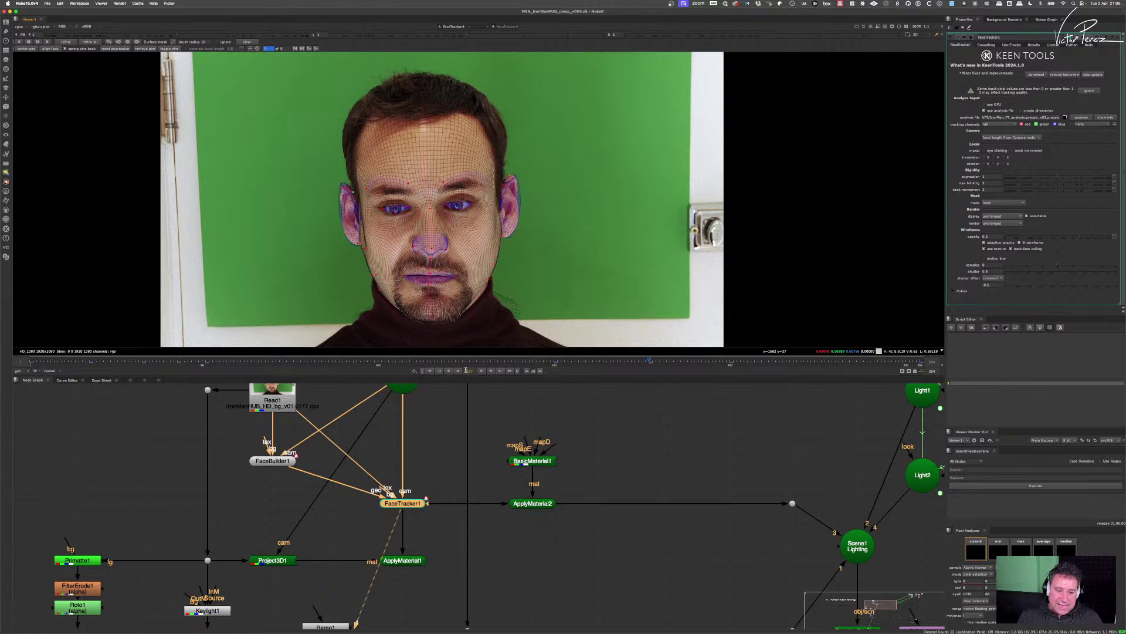
- Go to frame 107 and fit the mesh to the inner and outer corners of the subject's right eye
left_click(403, 361)
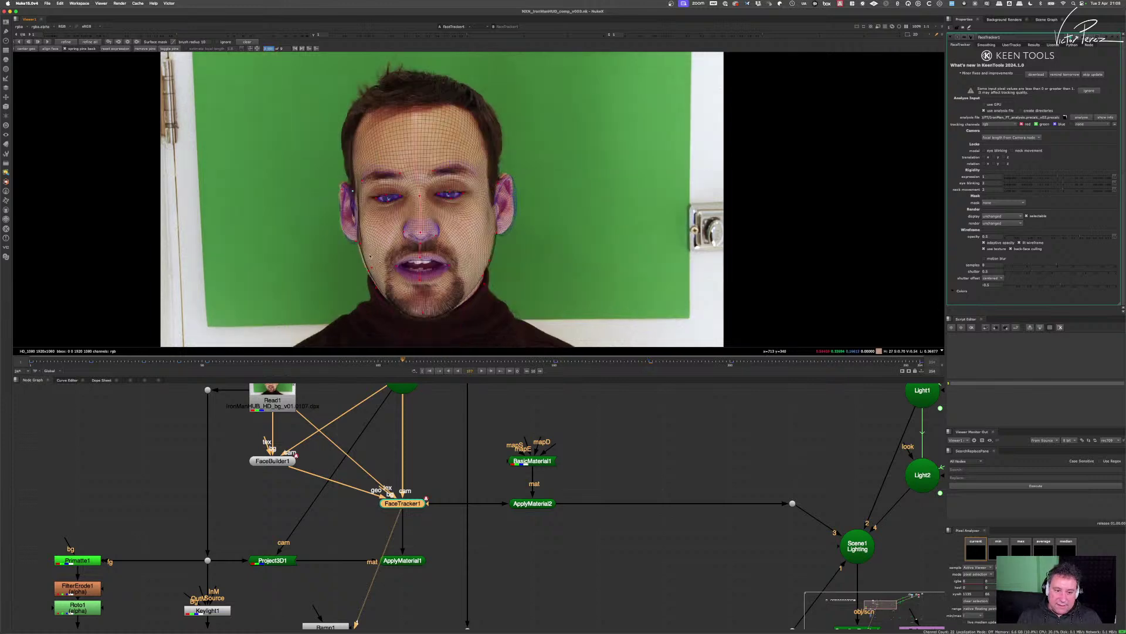
scroll(371, 248, "up", 3)
left_click_drag(350, 232, 328, 200)
key("f")
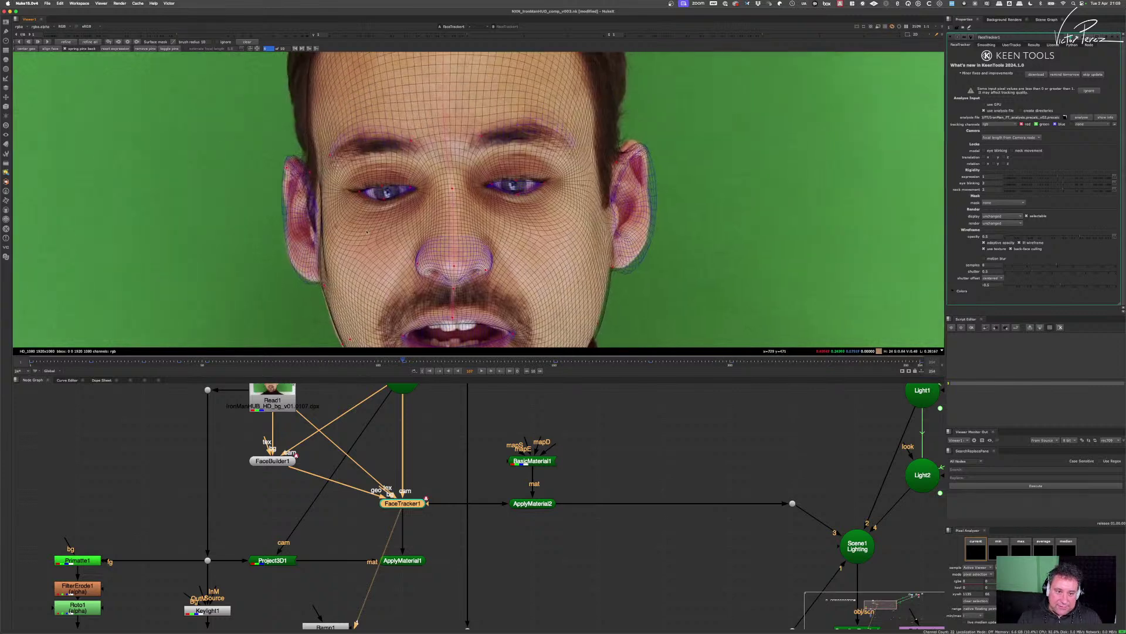
scroll(384, 194, "up", 5)
left_click_drag(461, 179, 463, 180)
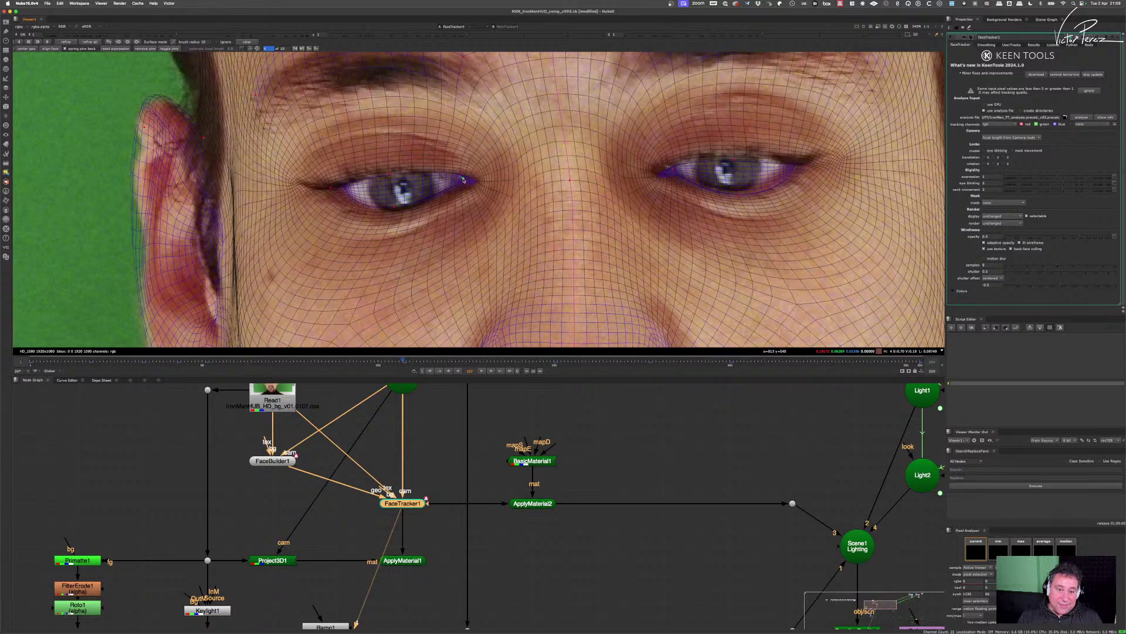
left_click(326, 188)
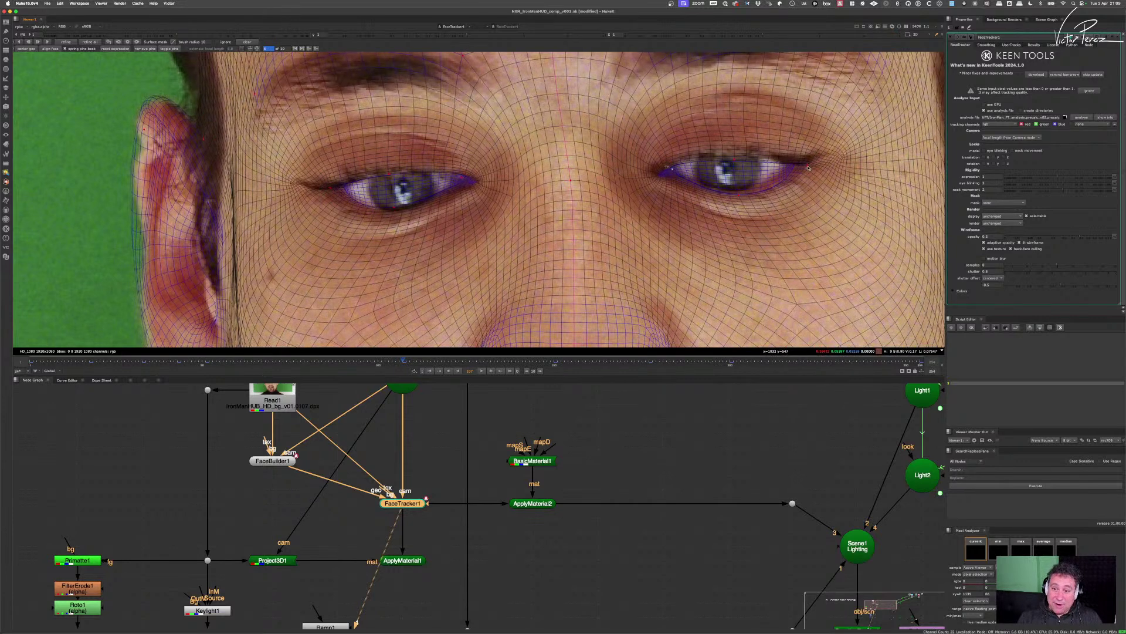
- Fit the mesh to the outer corner of the subject's left eye and the right eye's lower eyelid on frame 107
left_click_drag(808, 169, 810, 165)
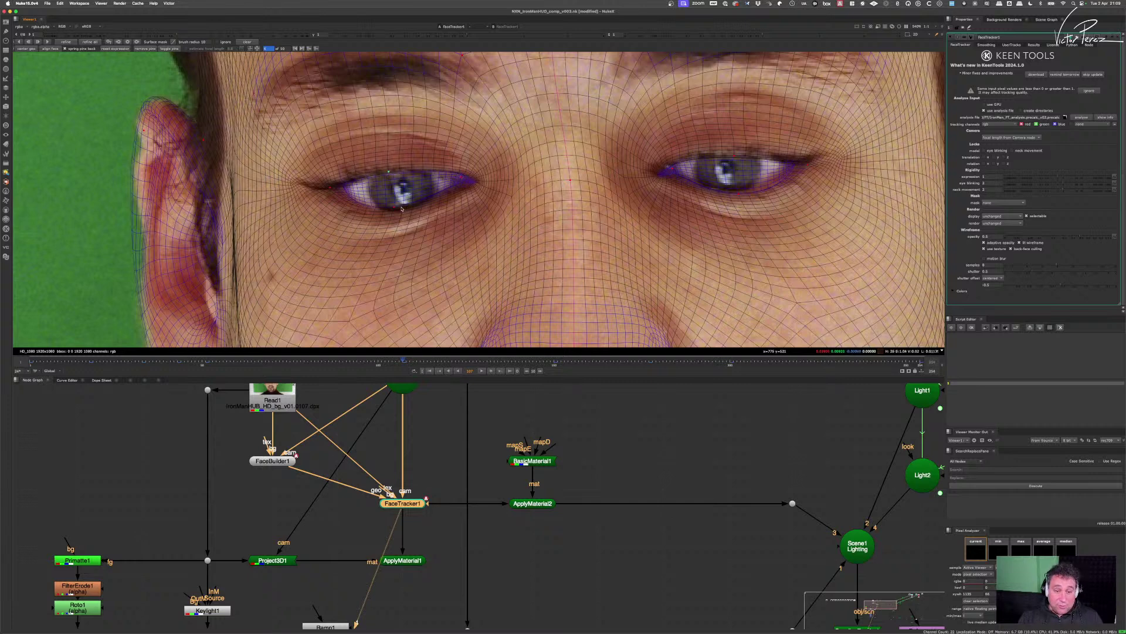
left_click_drag(393, 207, 394, 214)
scroll(405, 246, "down", 3)
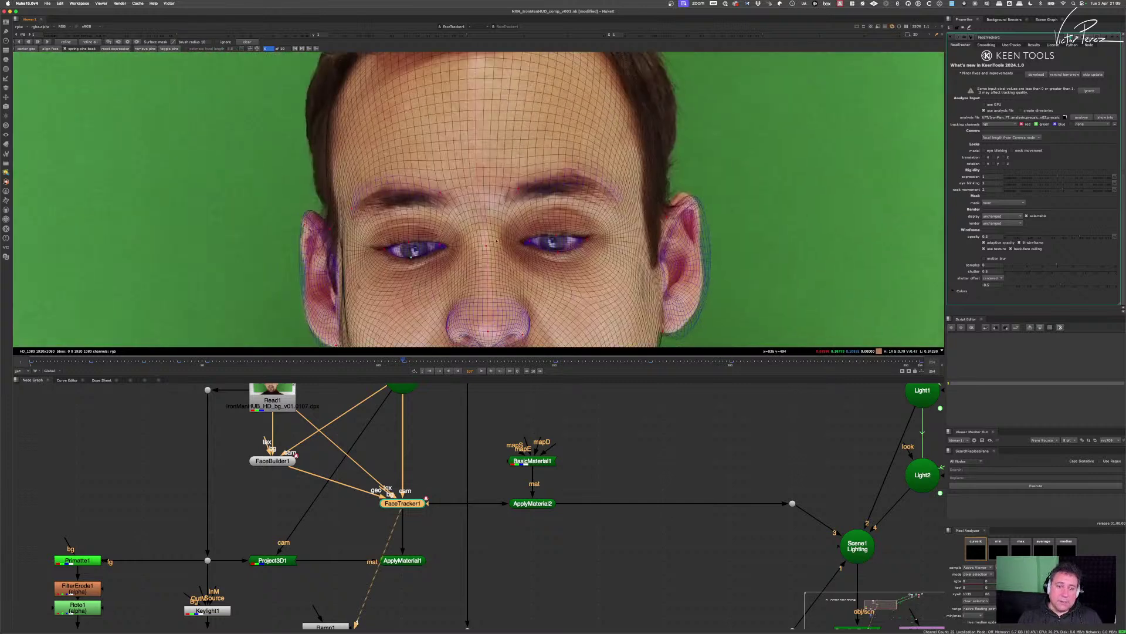
- Fit the mesh to both mouth corners and the lower and upper lips on frame 107
scroll(511, 232, "down", 3)
scroll(524, 241, "up", 5)
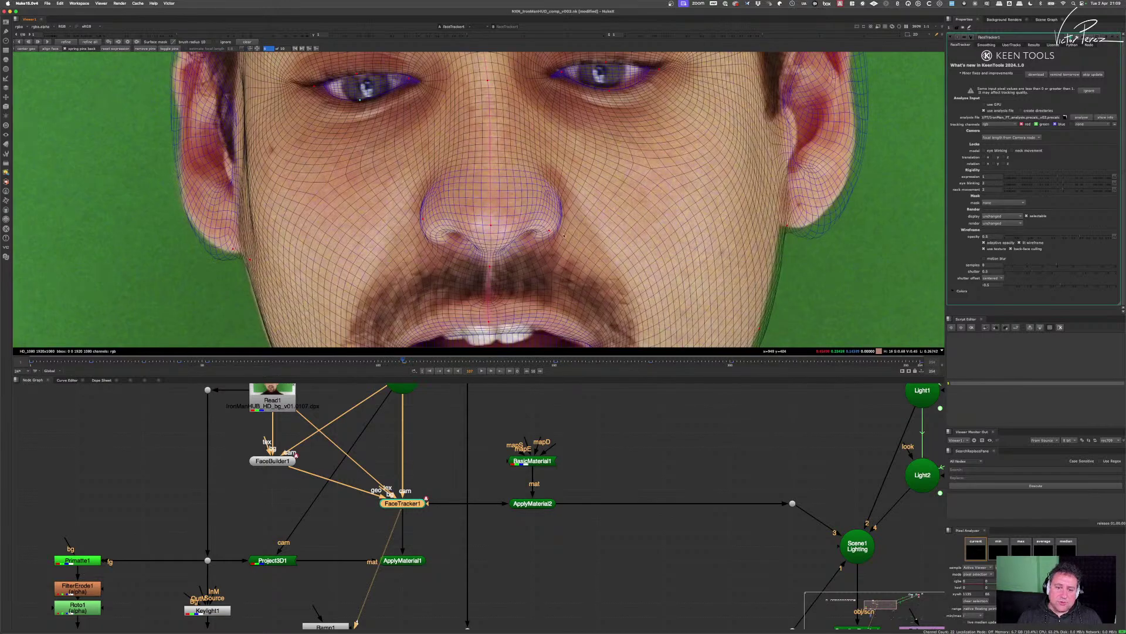
scroll(558, 226, "down", 3)
scroll(508, 252, "up", 3)
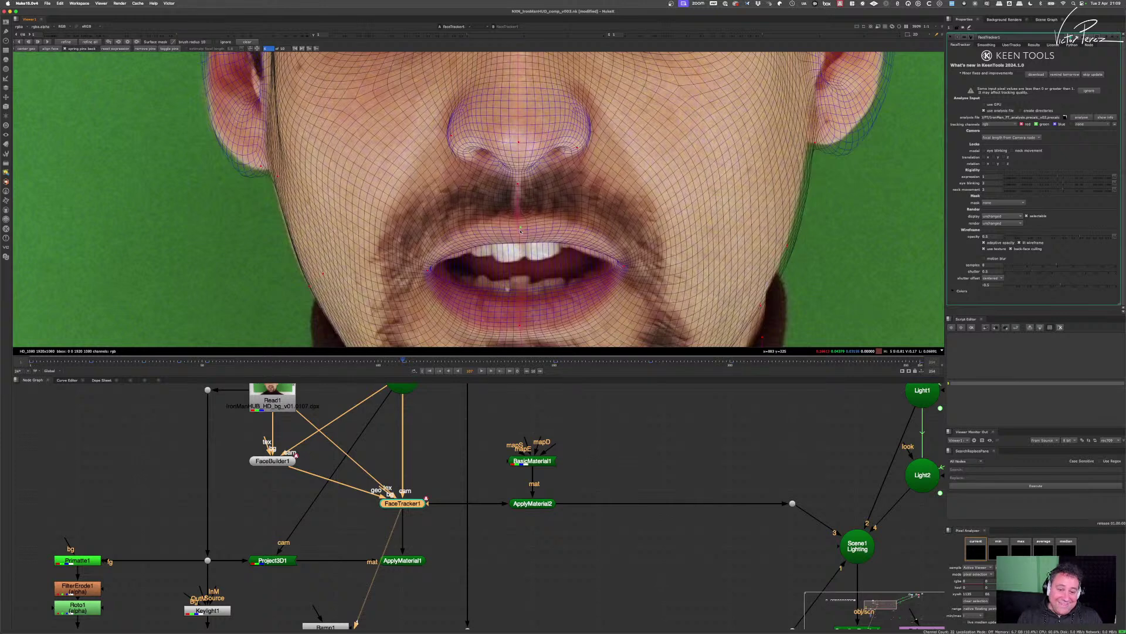
left_click_drag(446, 268, 454, 268)
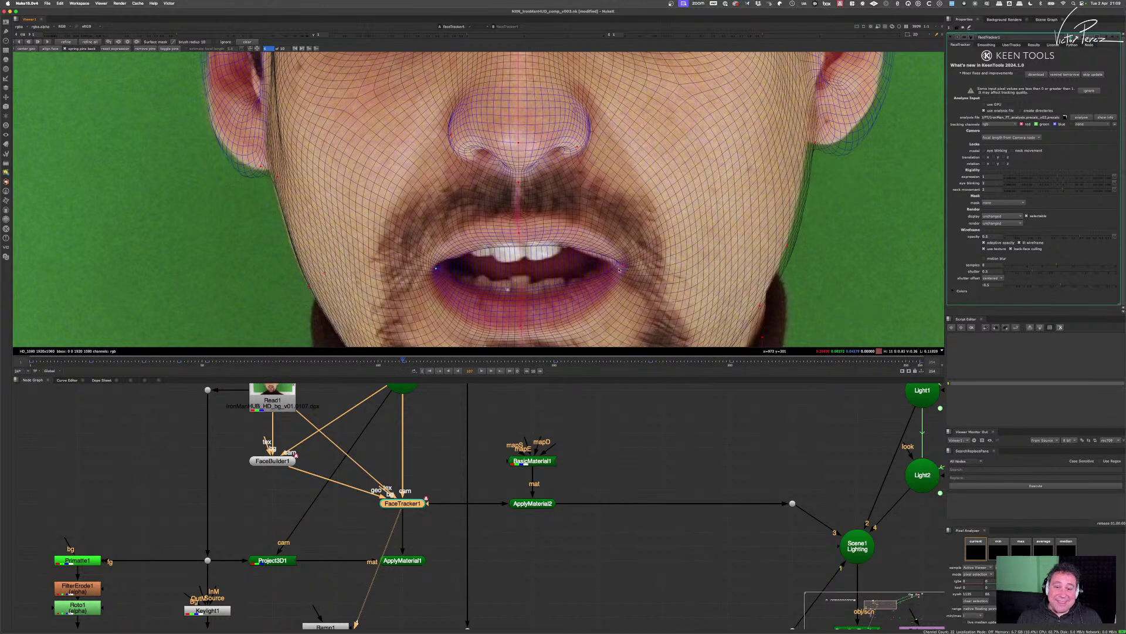
left_click_drag(619, 269, 617, 267)
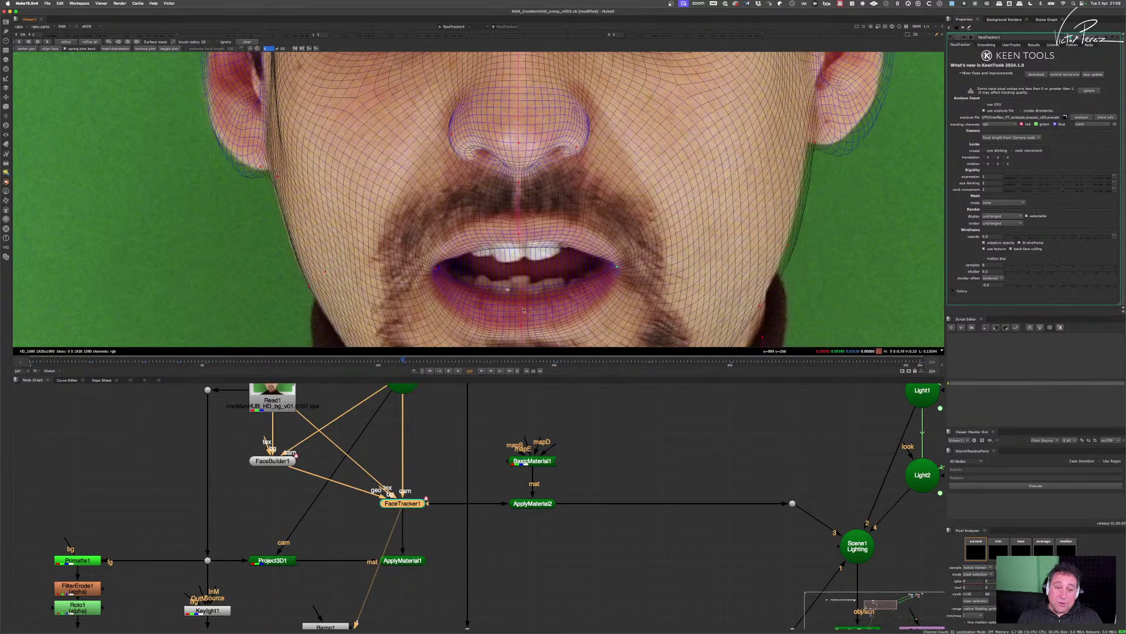
left_click(521, 326)
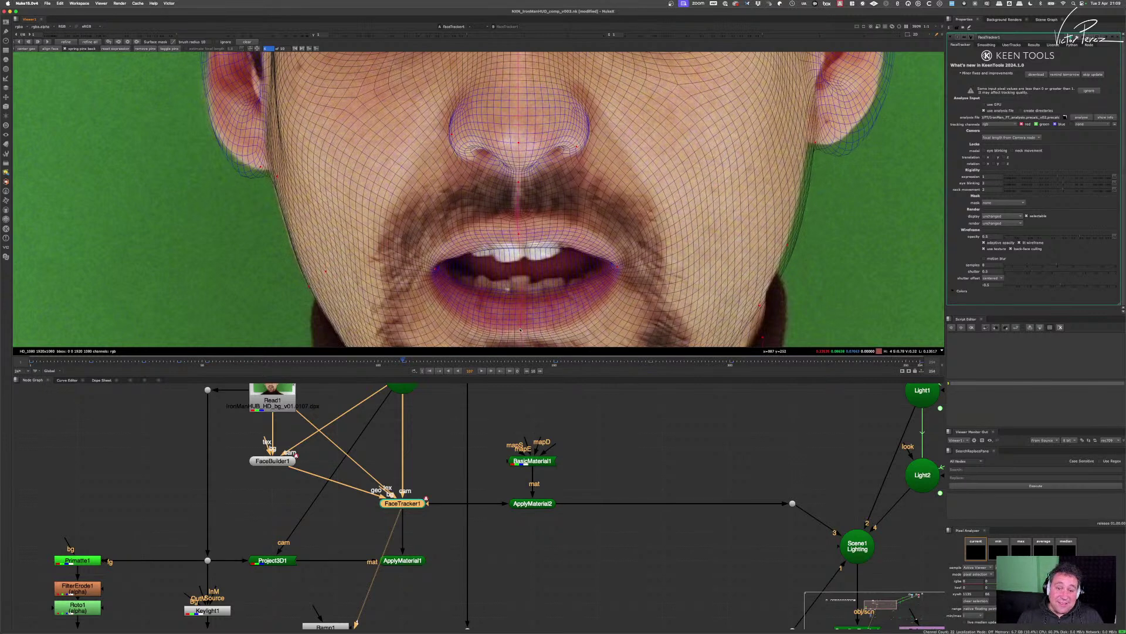
left_click_drag(519, 234, 519, 229)
- Pull the mesh in to the subject's left jawline and fit it around the left ear on frame 107
scroll(520, 228, "down", 5)
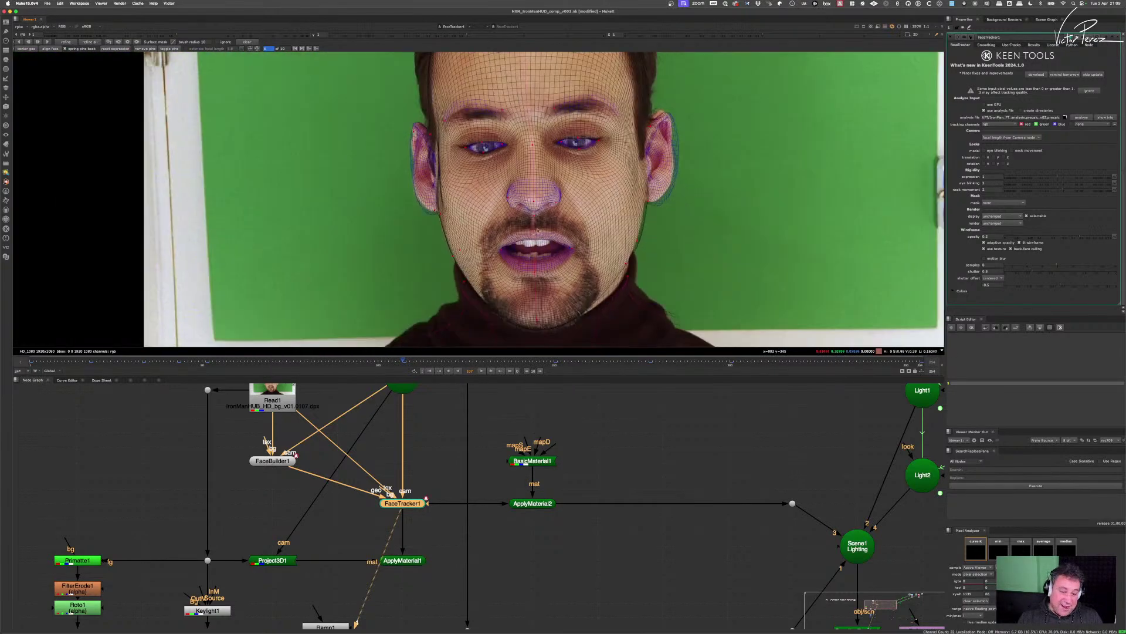
left_click_drag(607, 266, 549, 261)
scroll(595, 266, "up", 5)
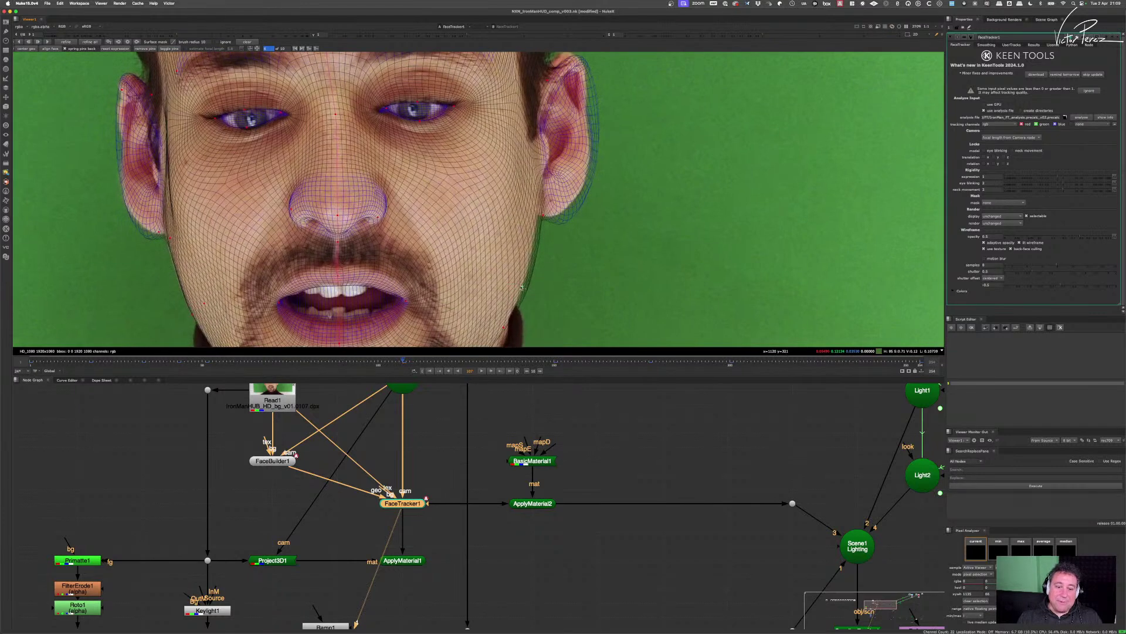
left_click_drag(524, 289, 507, 274)
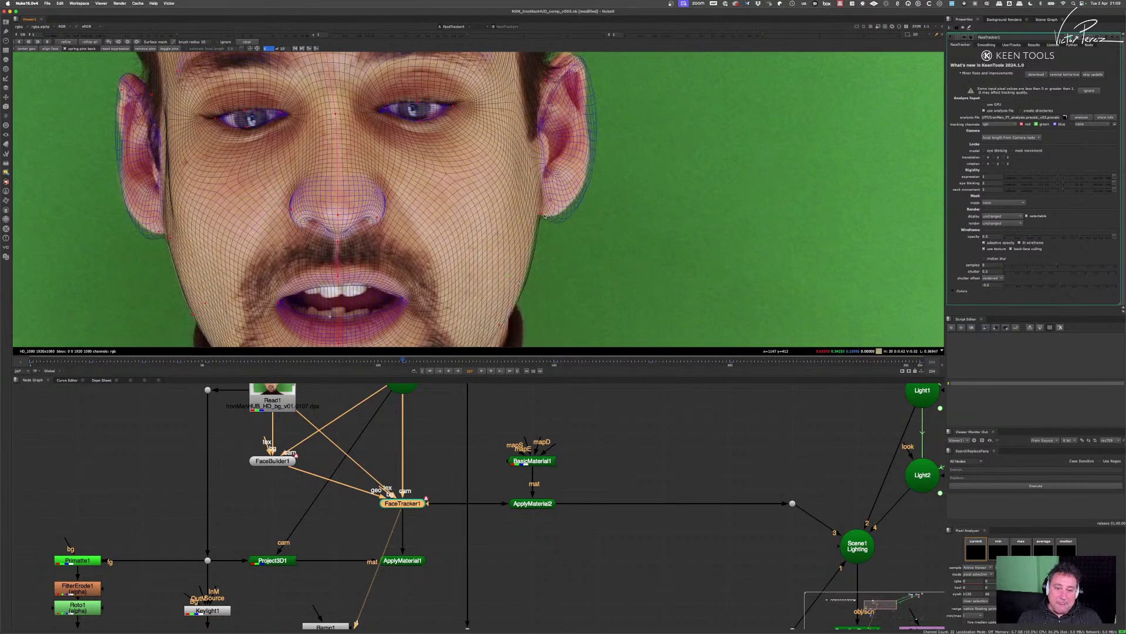
left_click_drag(554, 89, 532, 182)
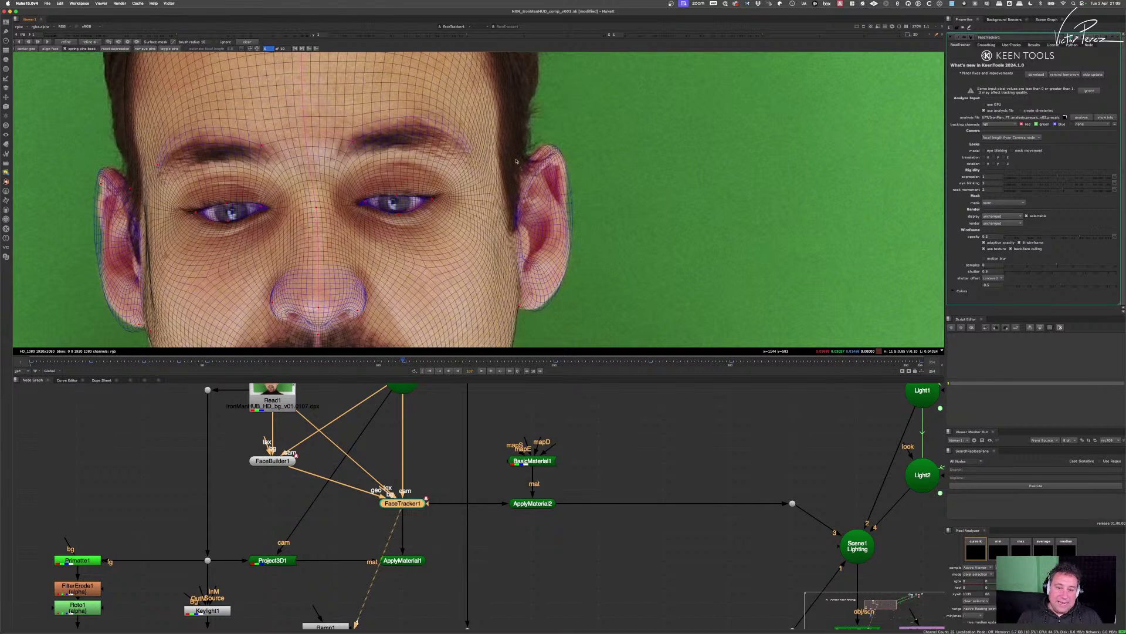
scroll(521, 176, "down", 3)
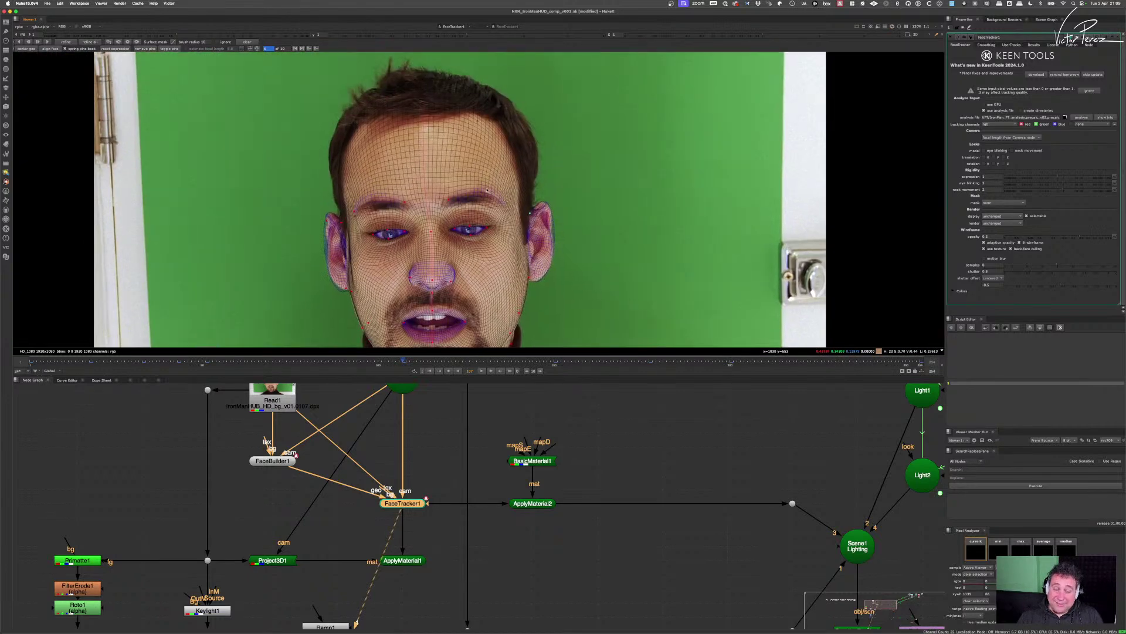
- Readjust the mesh at the right and left corners of the open mouth on frame 107
scroll(389, 238, "up", 5)
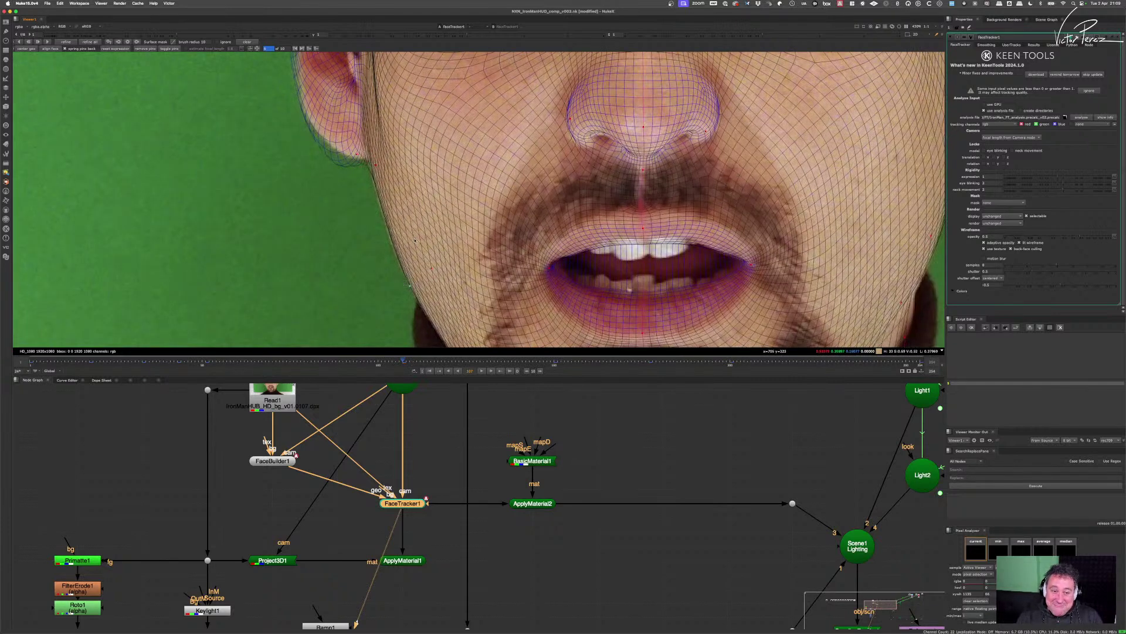
scroll(532, 231, "down", 5)
scroll(508, 245, "up", 5)
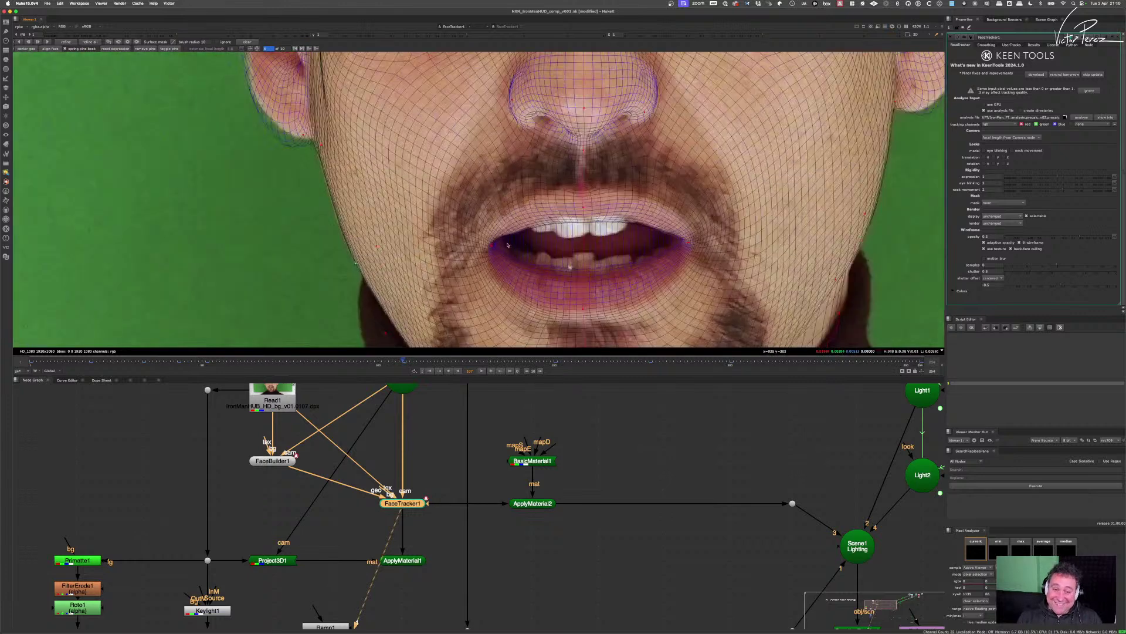
left_click(493, 247)
scroll(493, 247, "down", 5)
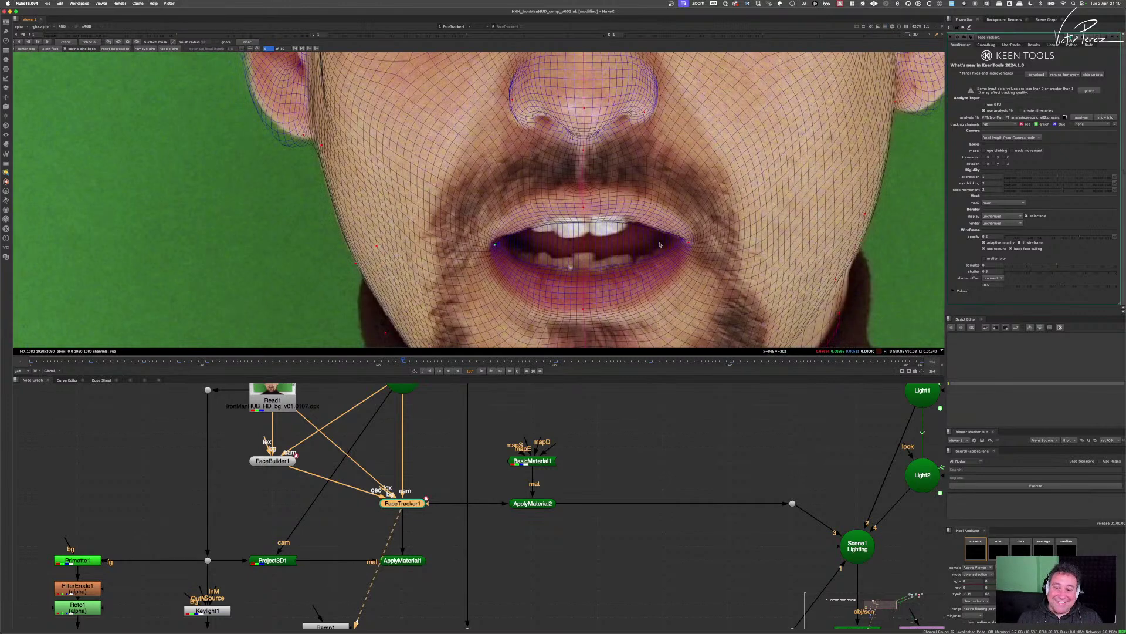
scroll(688, 244, "up", 5)
left_click(687, 244)
scroll(688, 244, "down", 3)
scroll(567, 219, "down", 3)
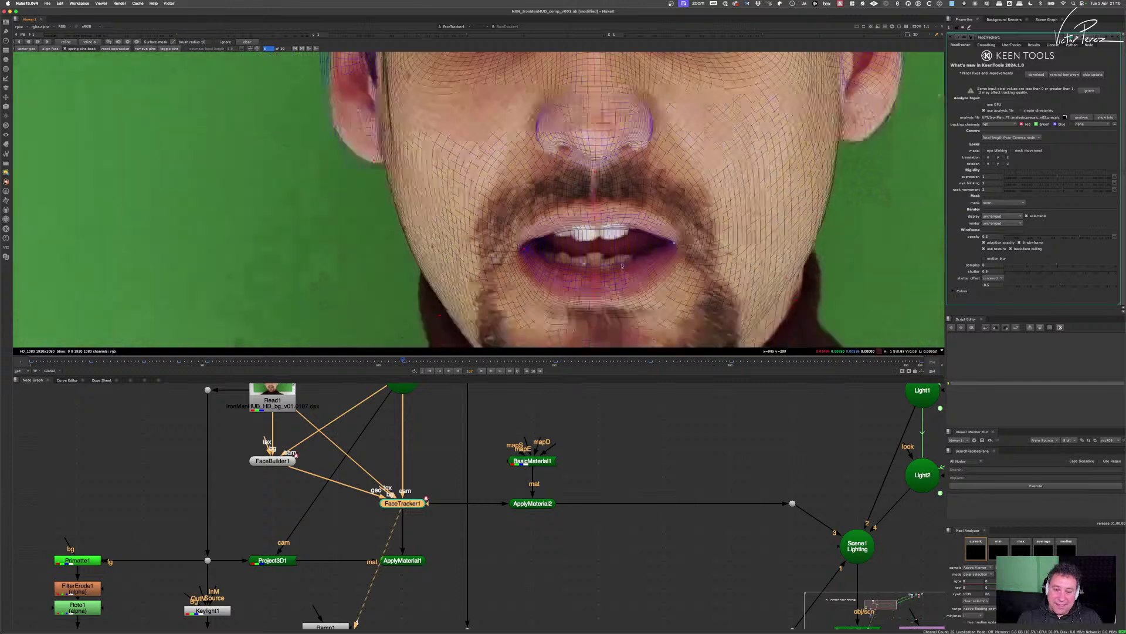
- Fit the mesh to the bottom of the chin on frame 107 and check the alignment over the whole face
scroll(561, 290, "down", 2)
scroll(556, 310, "up", 3)
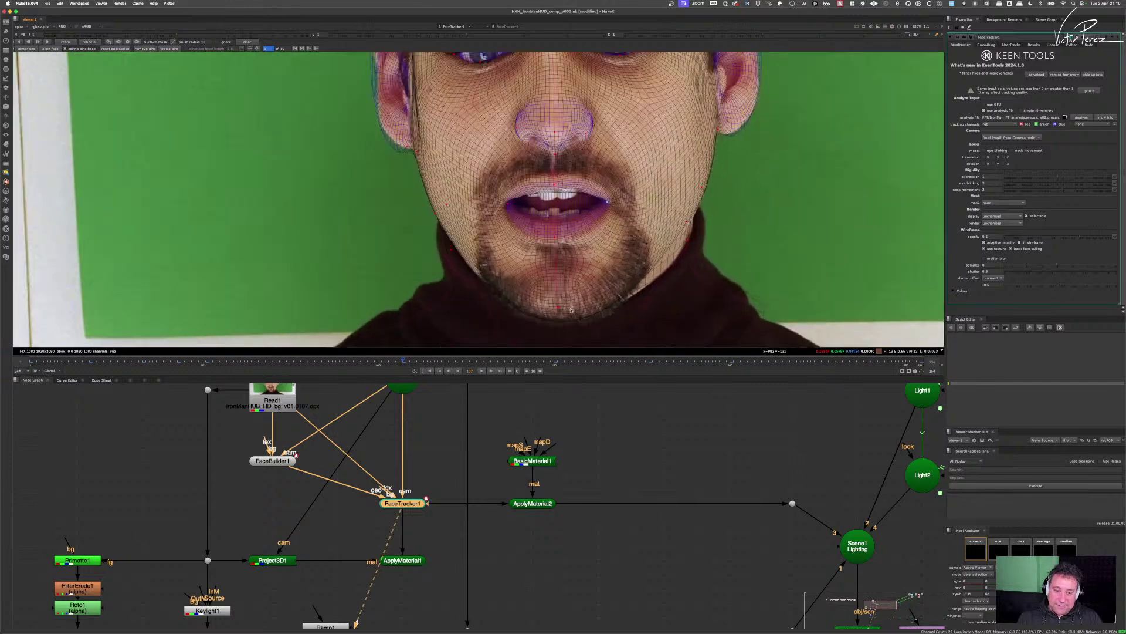
left_click(557, 309)
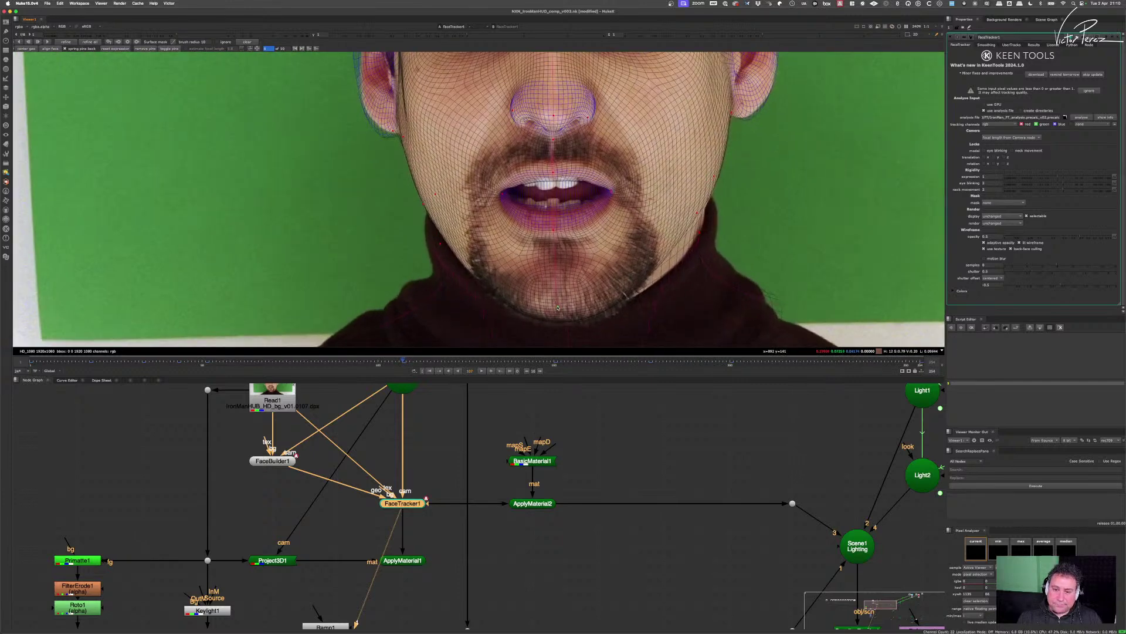
scroll(597, 266, "down", 4)
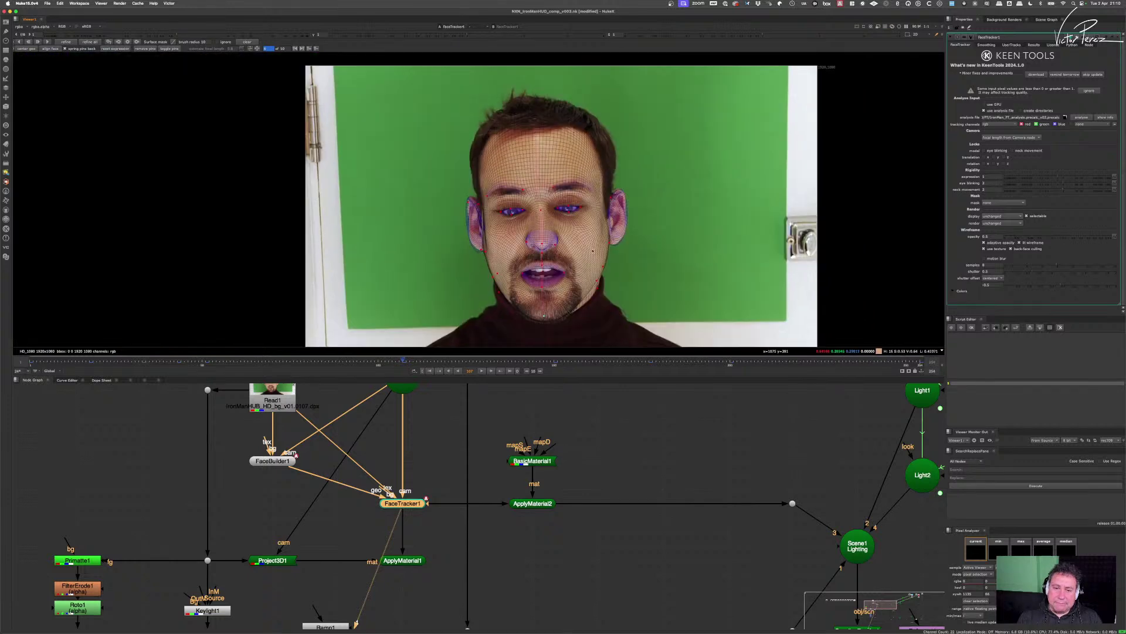
scroll(619, 235, "up", 4)
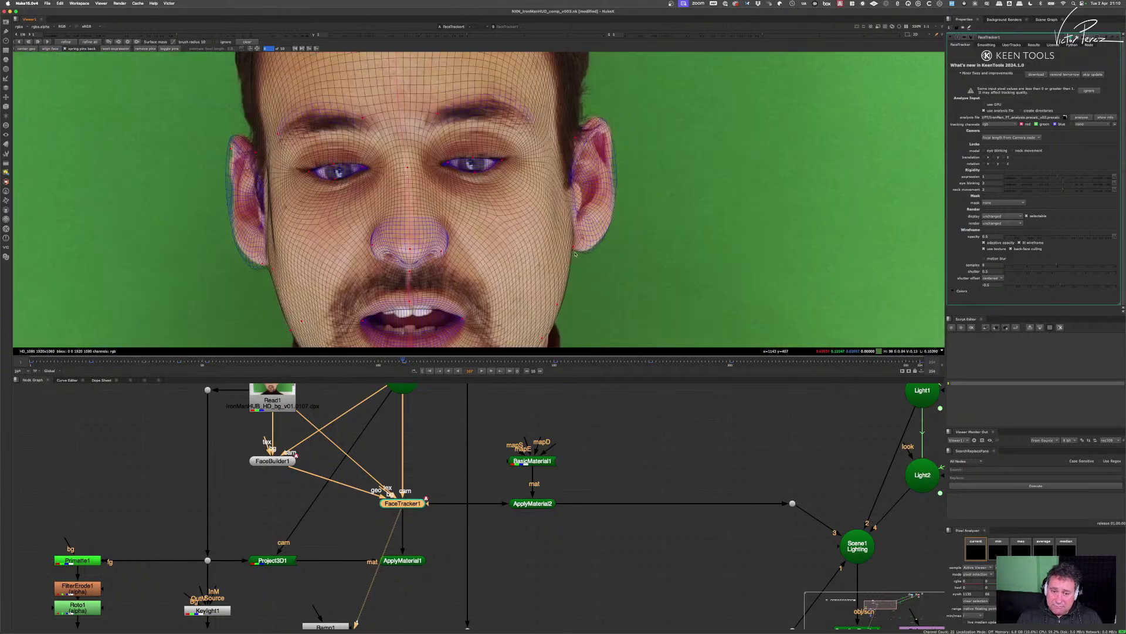
scroll(593, 227, "down", 3)
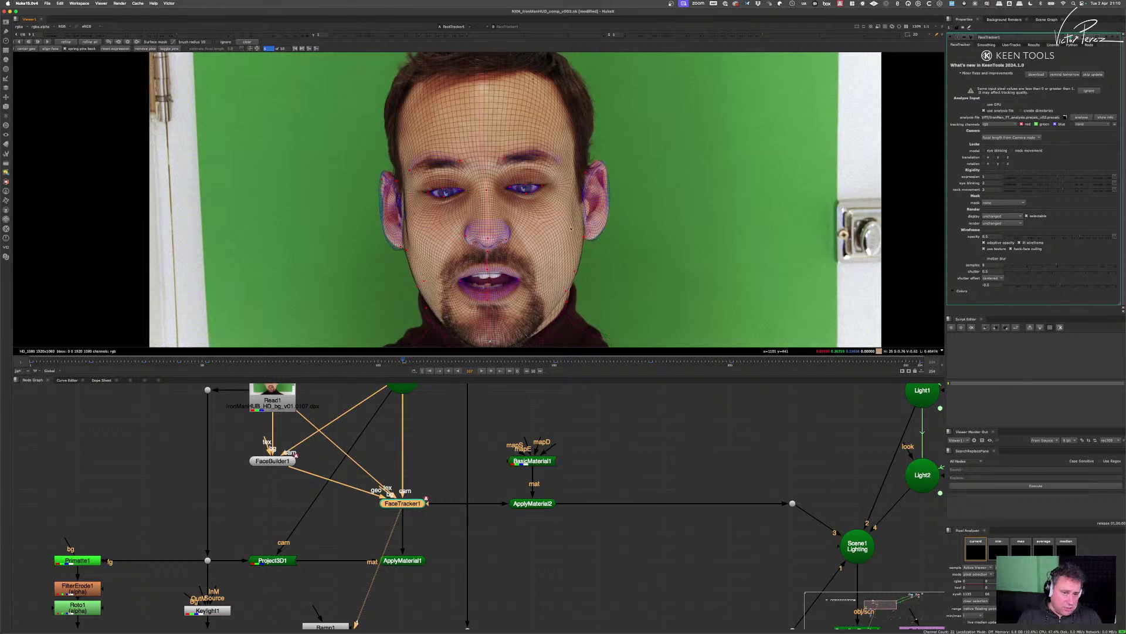
scroll(572, 228, "down", 3)
left_click_drag(571, 228, 533, 227)
scroll(529, 226, "up", 2)
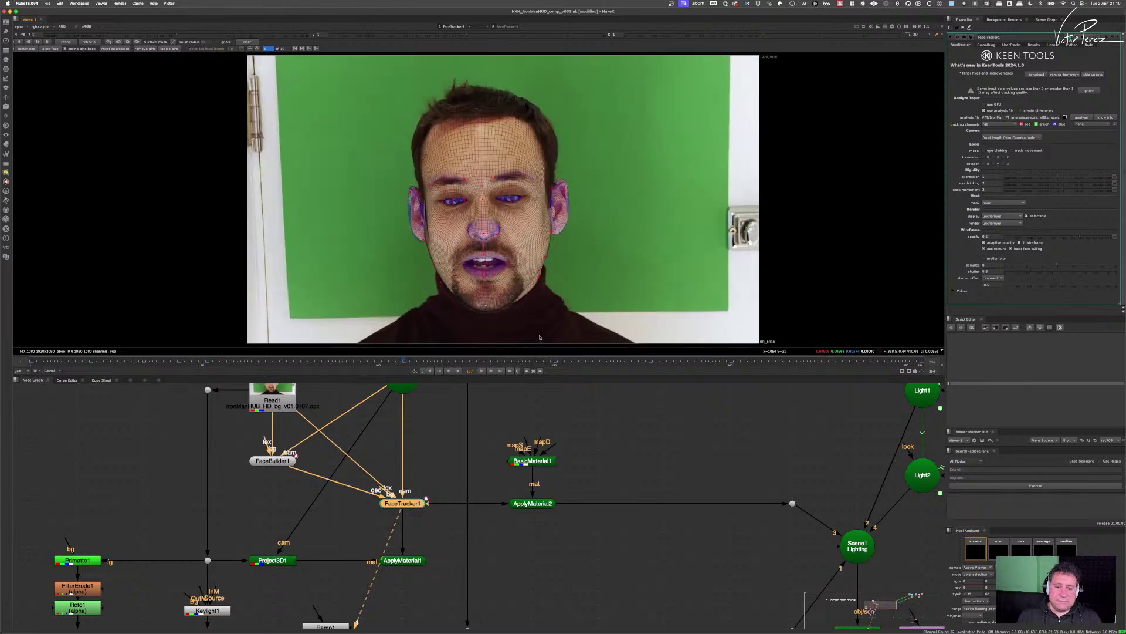
- Go to frame 80 and fit the mesh to the subject's right jawline and right ear
left_click(306, 360)
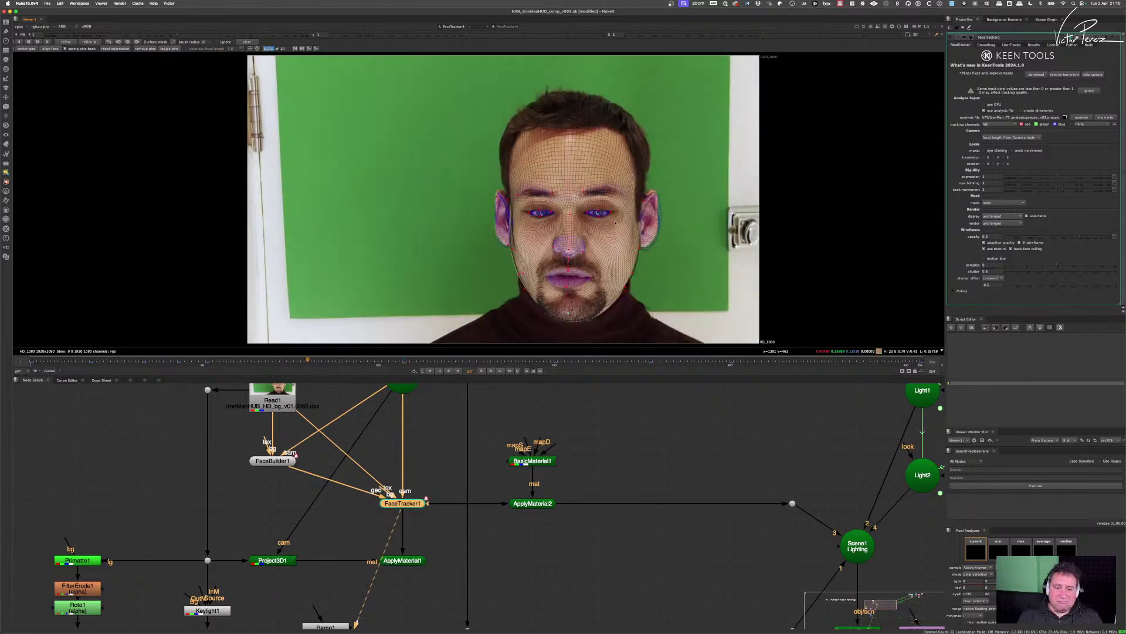
scroll(558, 226, "up", 2)
scroll(494, 313, "up", 3)
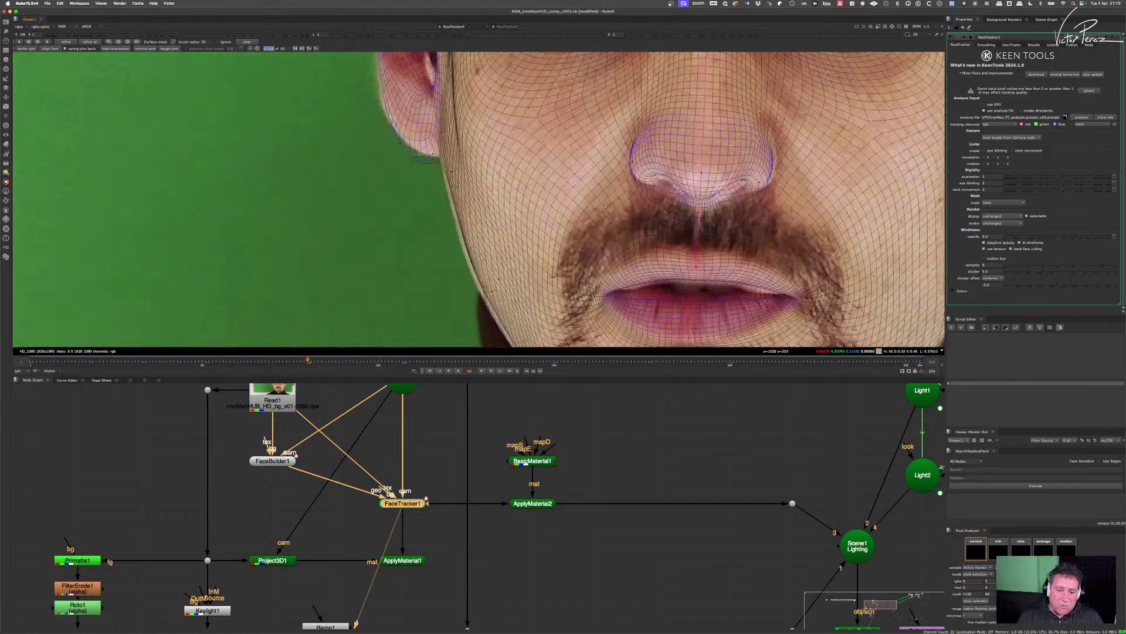
left_click_drag(481, 285, 462, 288)
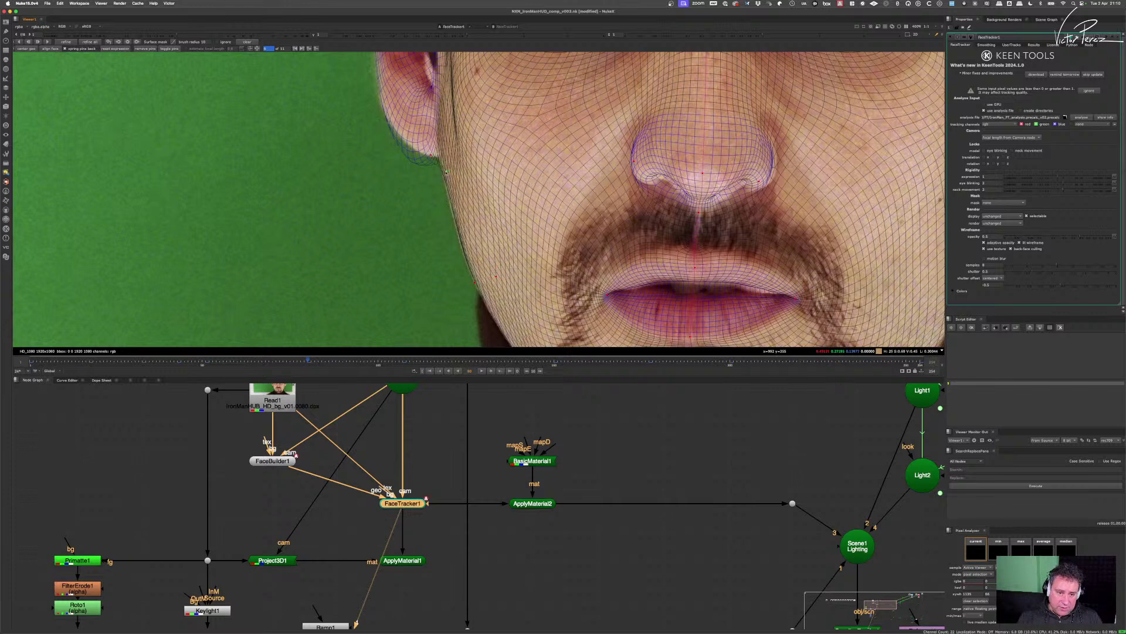
left_click_drag(442, 154, 427, 220)
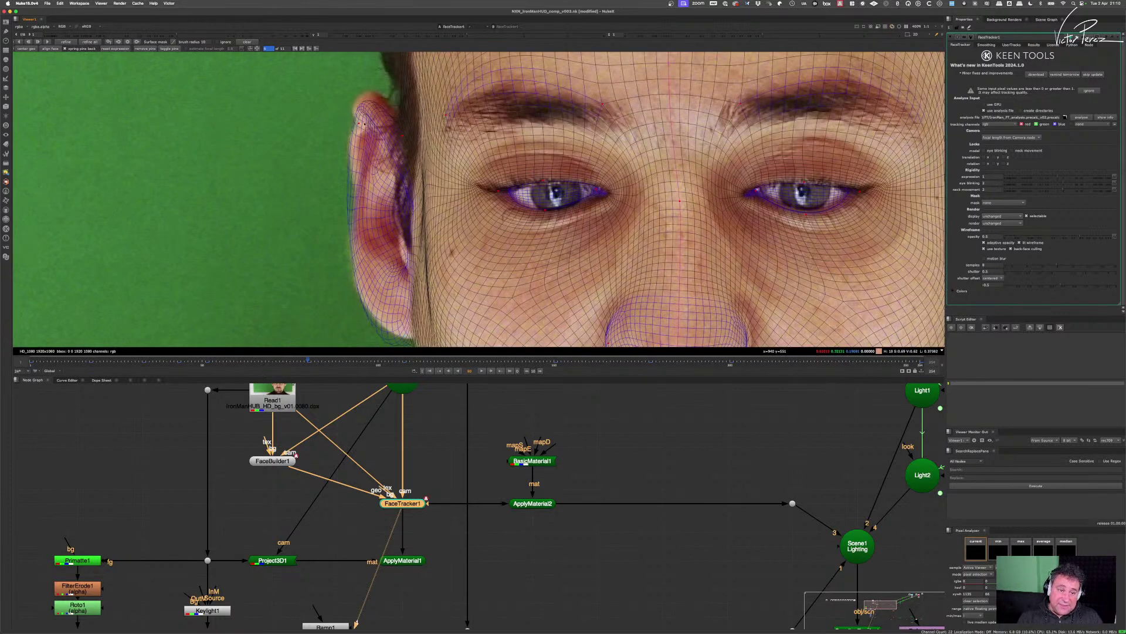
left_click_drag(359, 123, 353, 77)
scroll(586, 171, "down", 5)
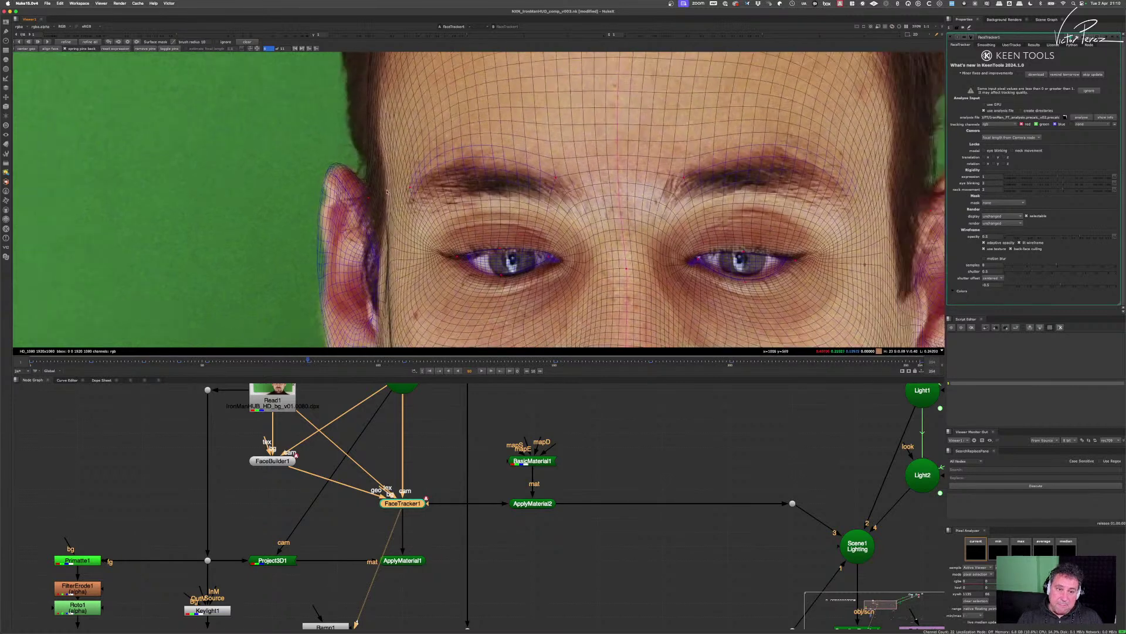
- Fit the mesh to the subject's left ear and to both sides of the jawline on frame 80
scroll(587, 170, "up", 3)
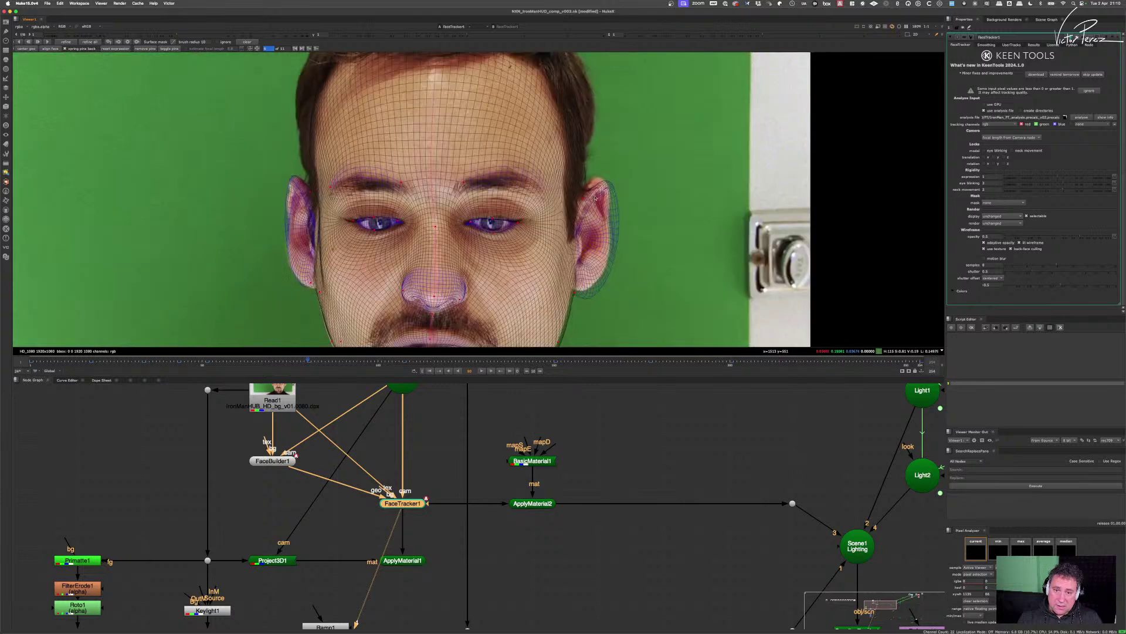
left_click_drag(579, 212, 568, 196)
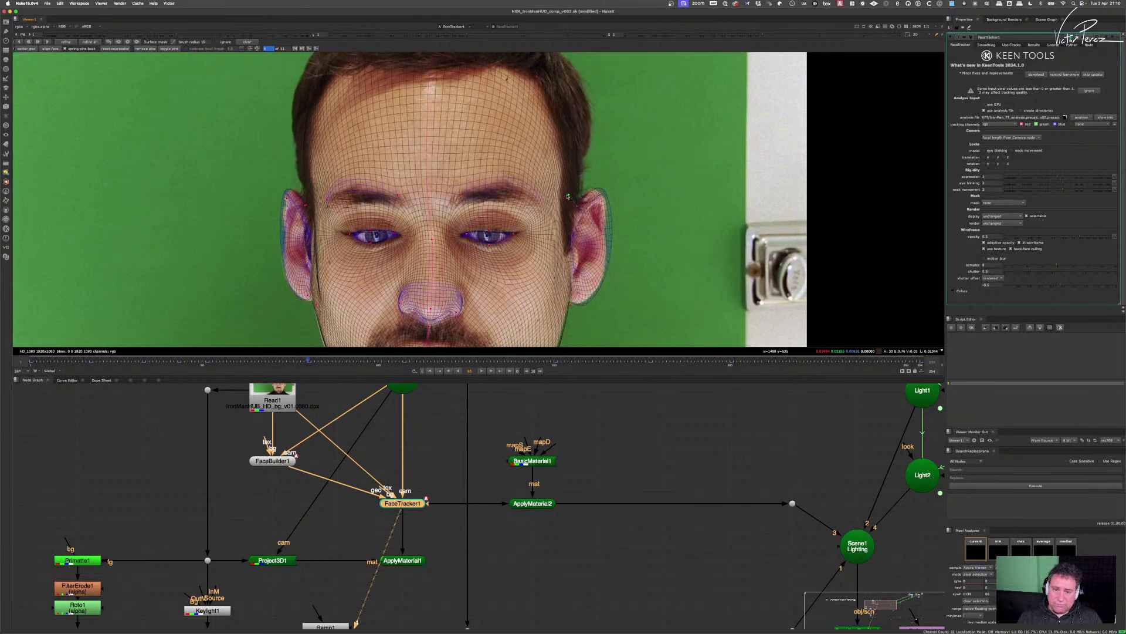
scroll(535, 249, "up", 5)
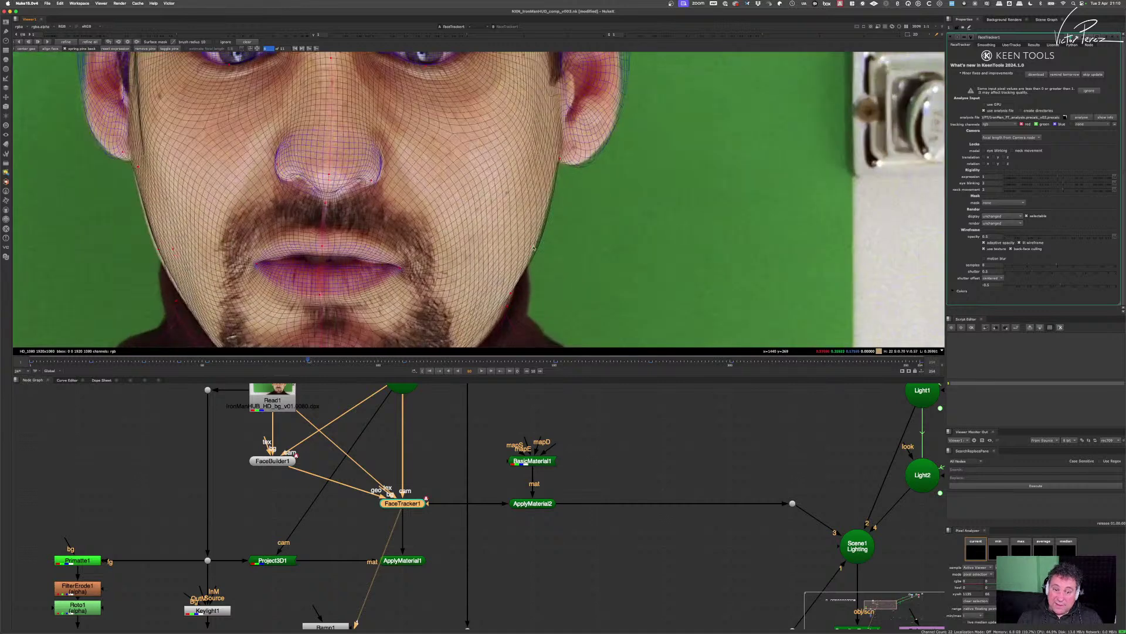
left_click_drag(533, 248, 528, 246)
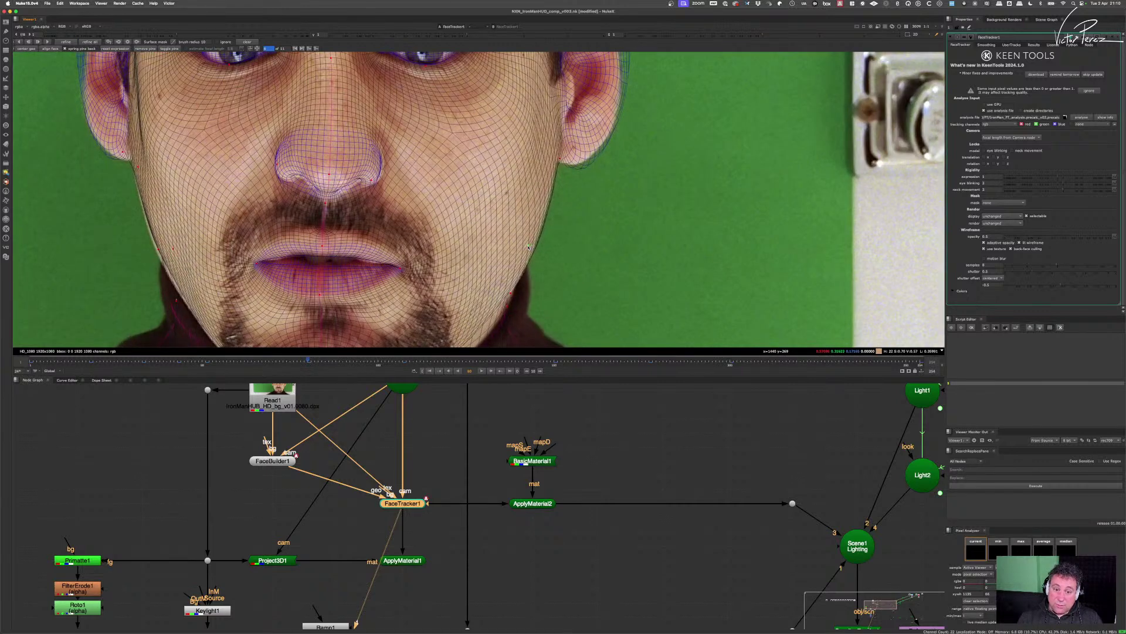
left_click(508, 303)
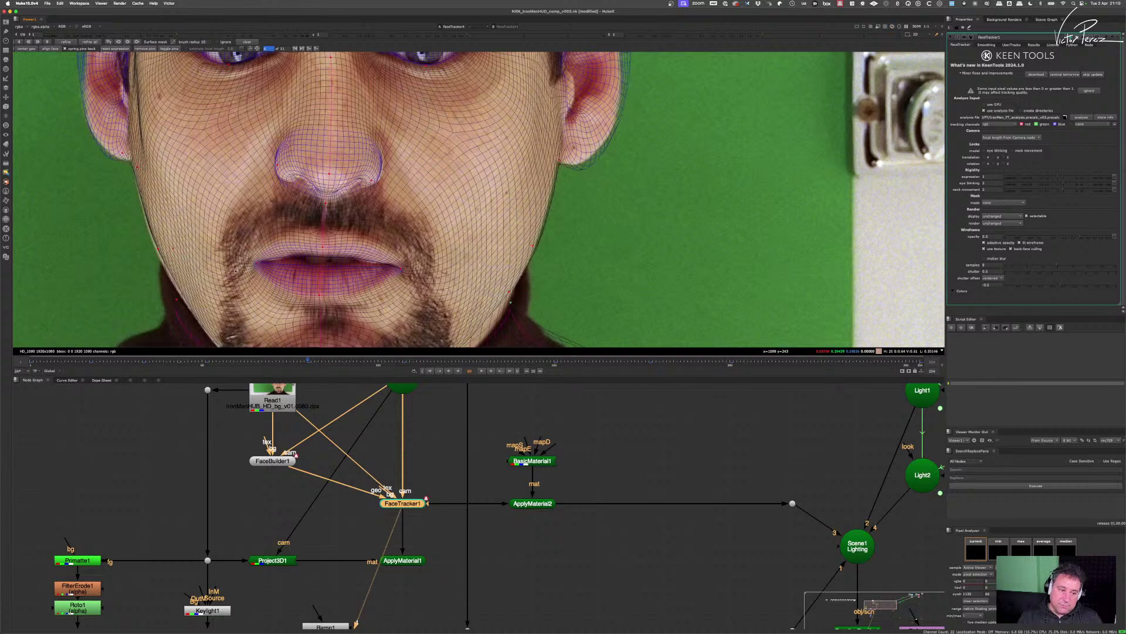
left_click_drag(511, 302, 680, 331)
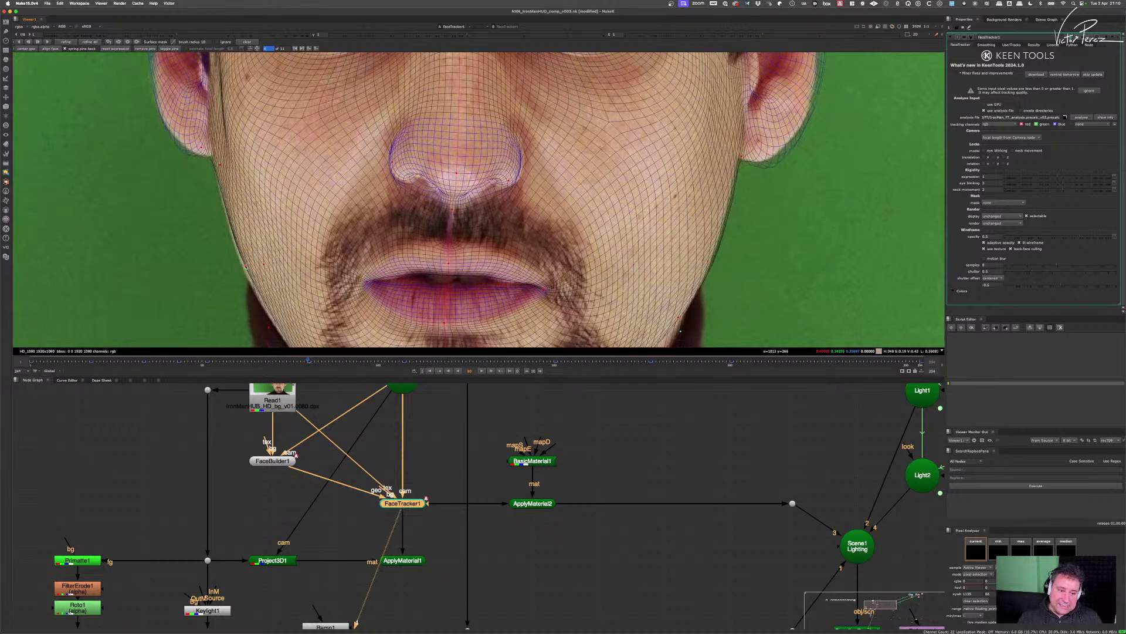
left_click_drag(245, 266, 241, 272)
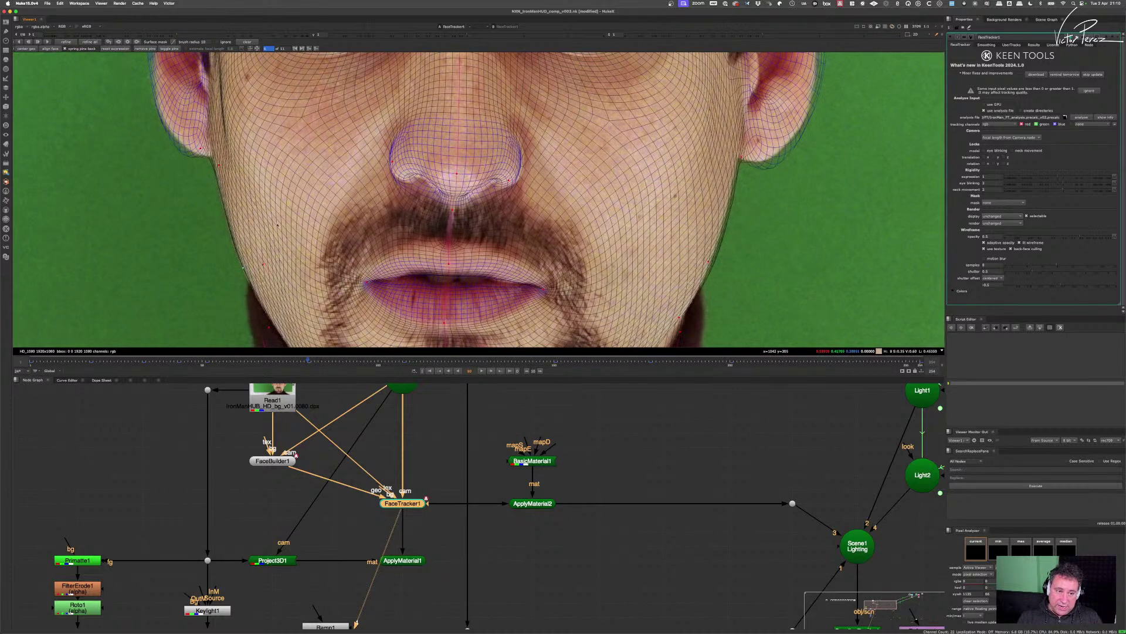
- Check the mesh alignment around the nose and fit it to the subject's right mouth corner on frame 80
scroll(431, 234, "up", 2)
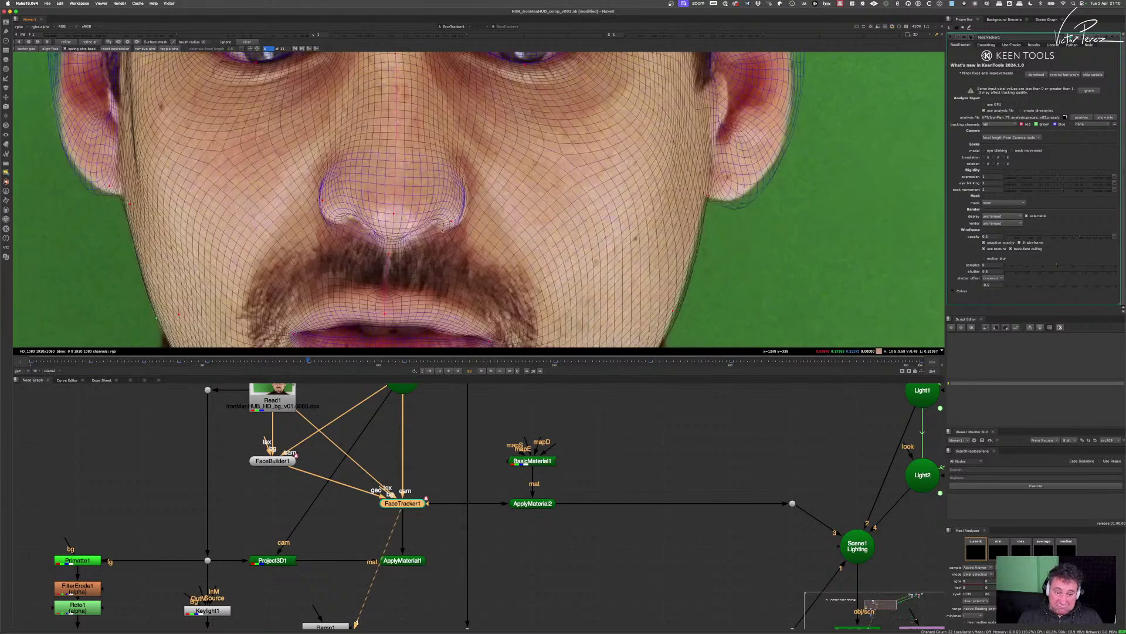
scroll(443, 230, "up", 2)
scroll(457, 220, "down", 3)
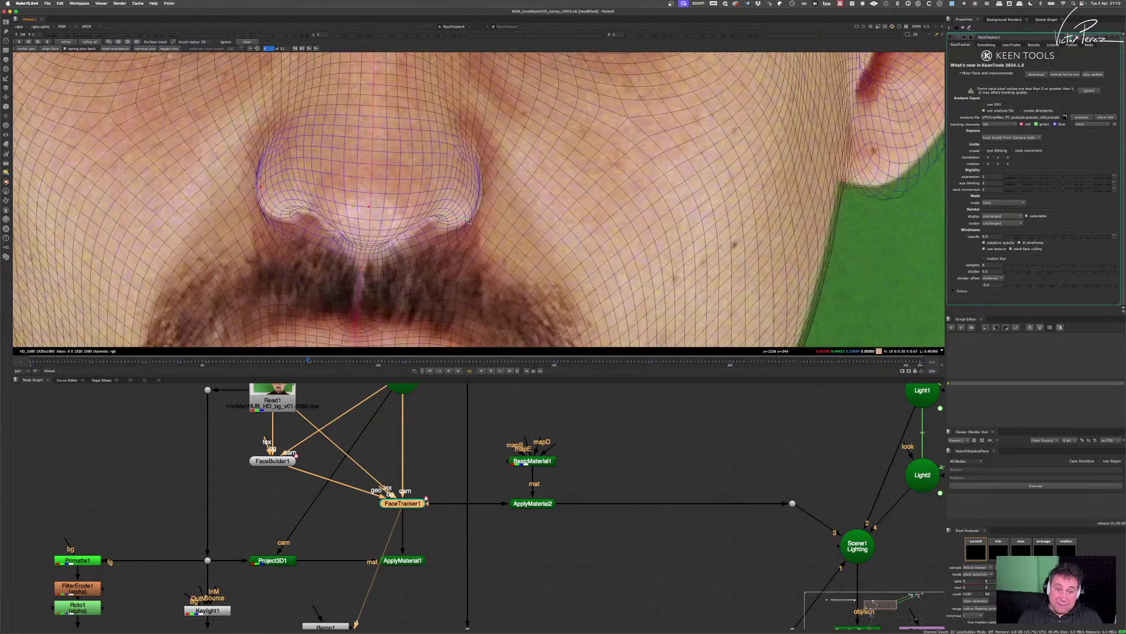
scroll(313, 226, "up", 3)
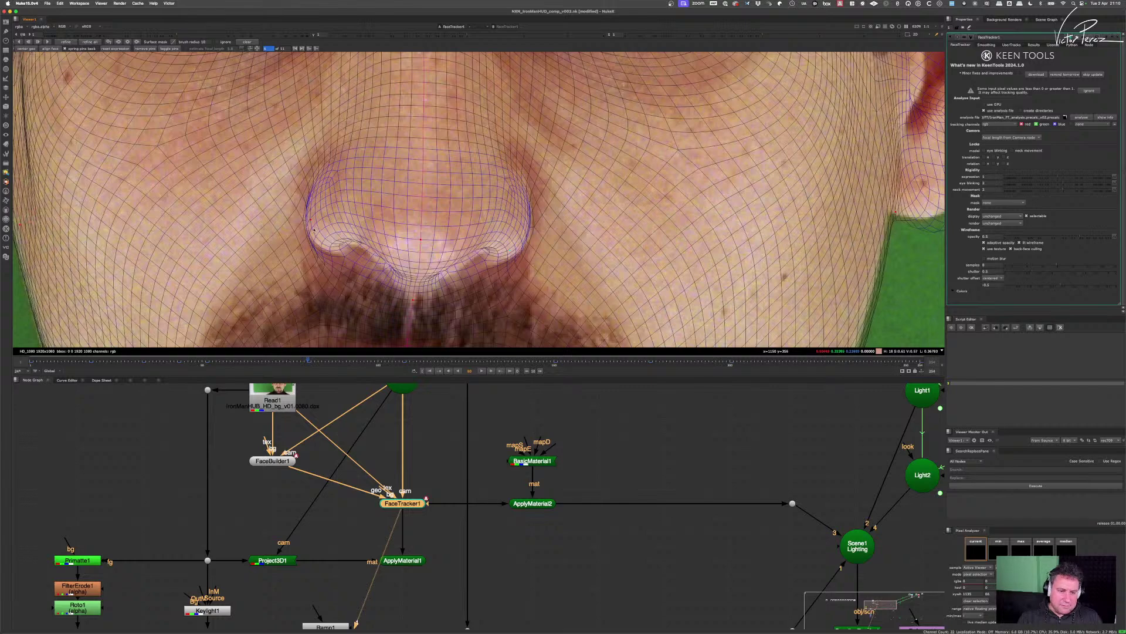
scroll(313, 227, "down", 5)
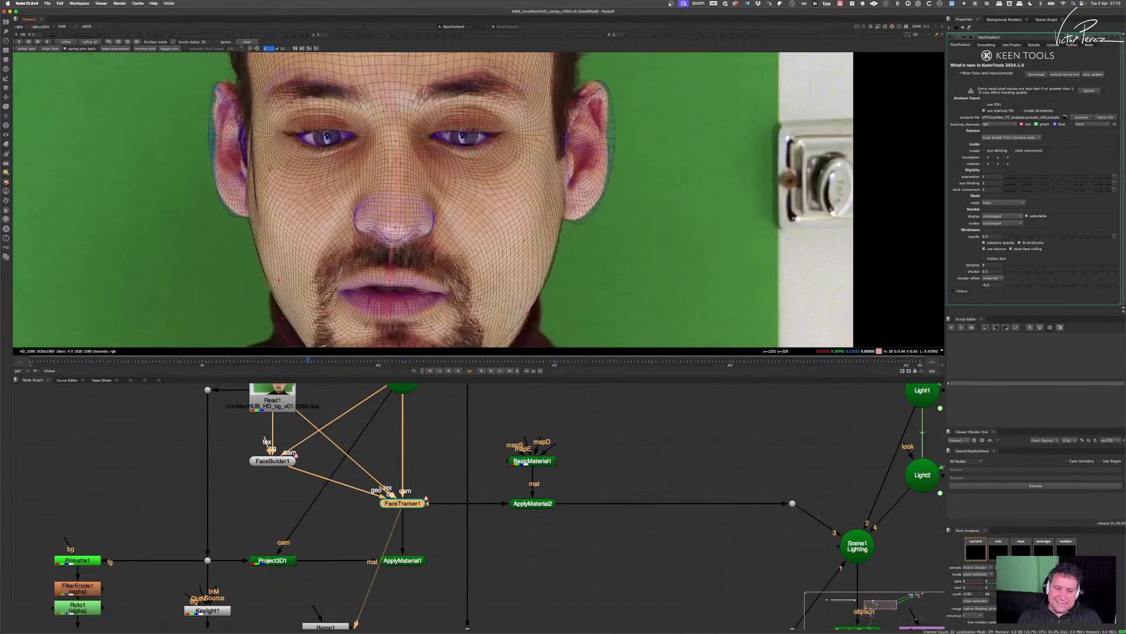
scroll(385, 282, "up", 3)
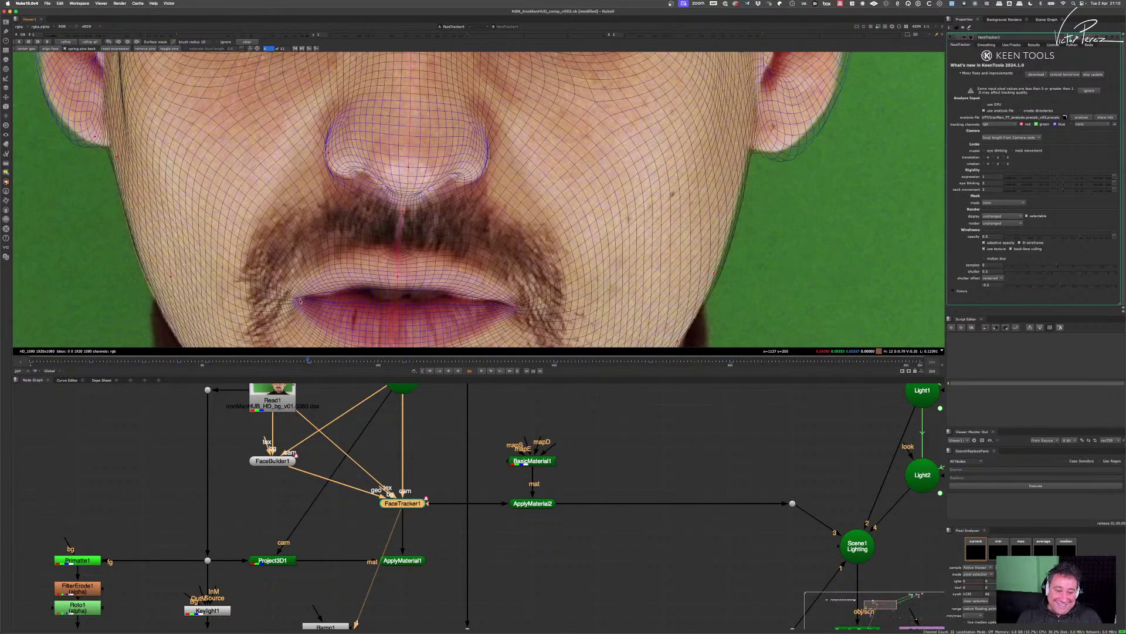
left_click_drag(300, 301, 316, 296)
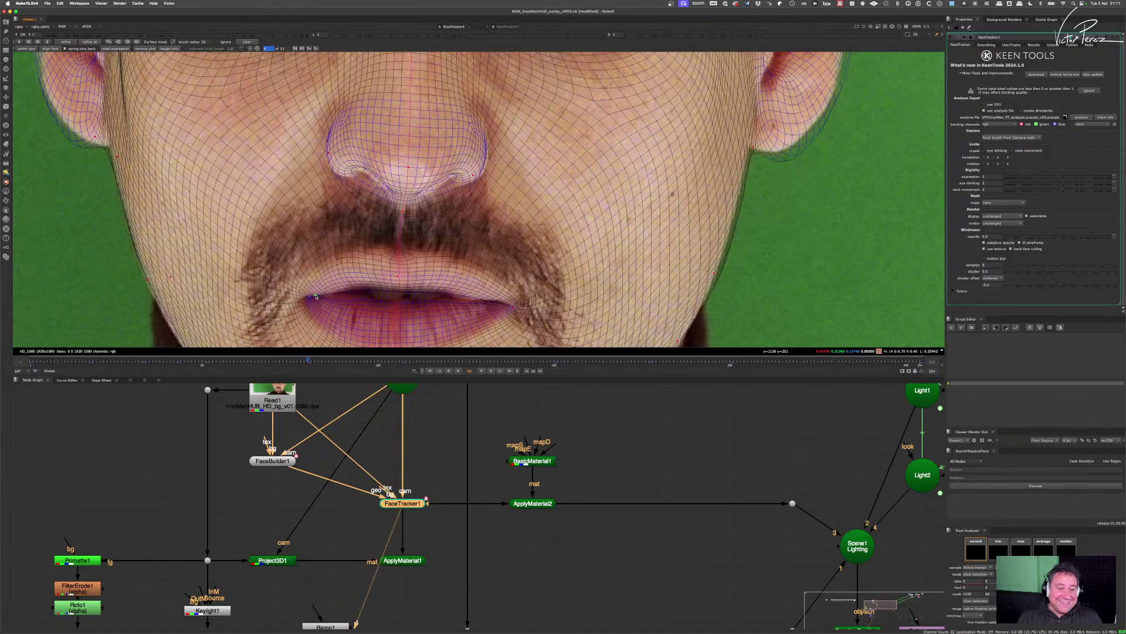
- Pin the face mesh to the mouth corner on the image's right at frame 80 and check the fit of the face outline
left_click_drag(512, 306, 507, 305)
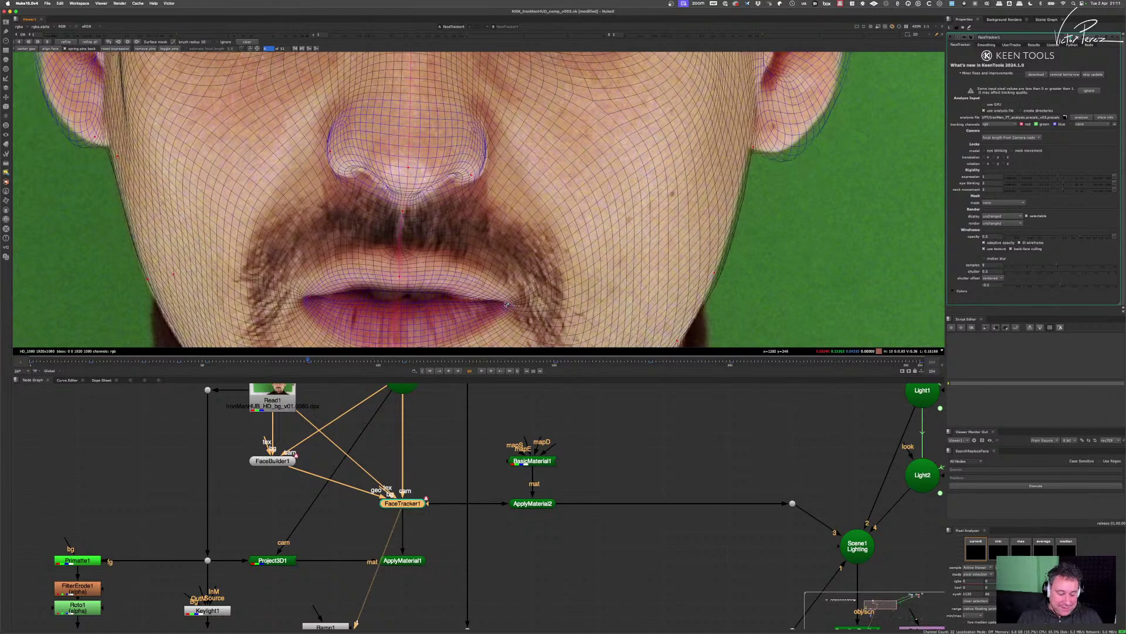
scroll(508, 305, "down", 3)
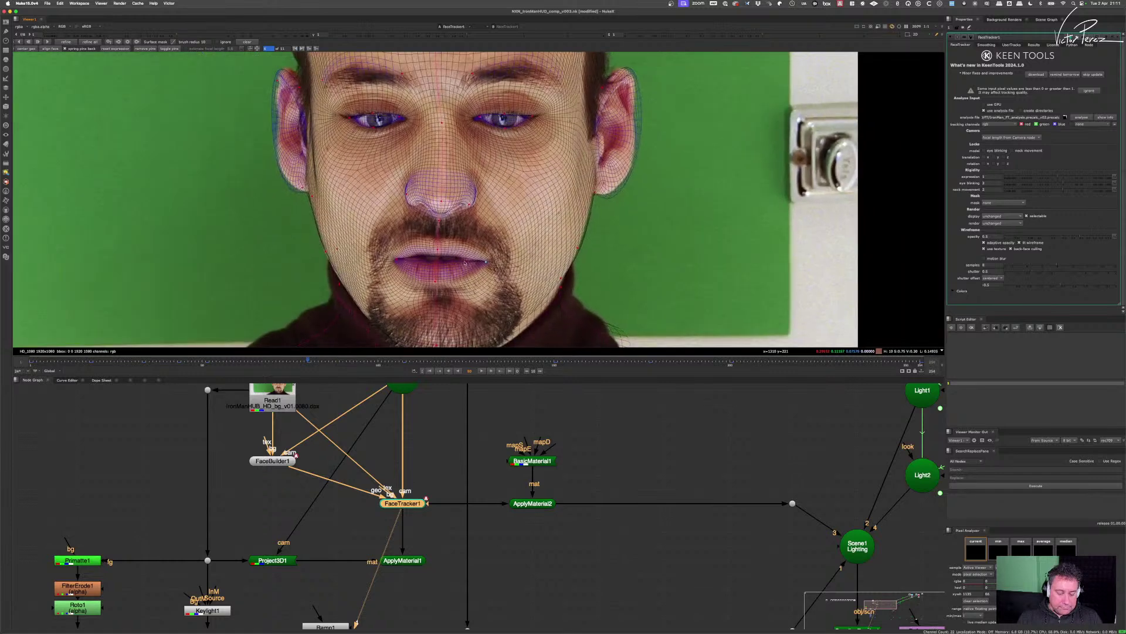
left_click_drag(465, 262, 408, 230)
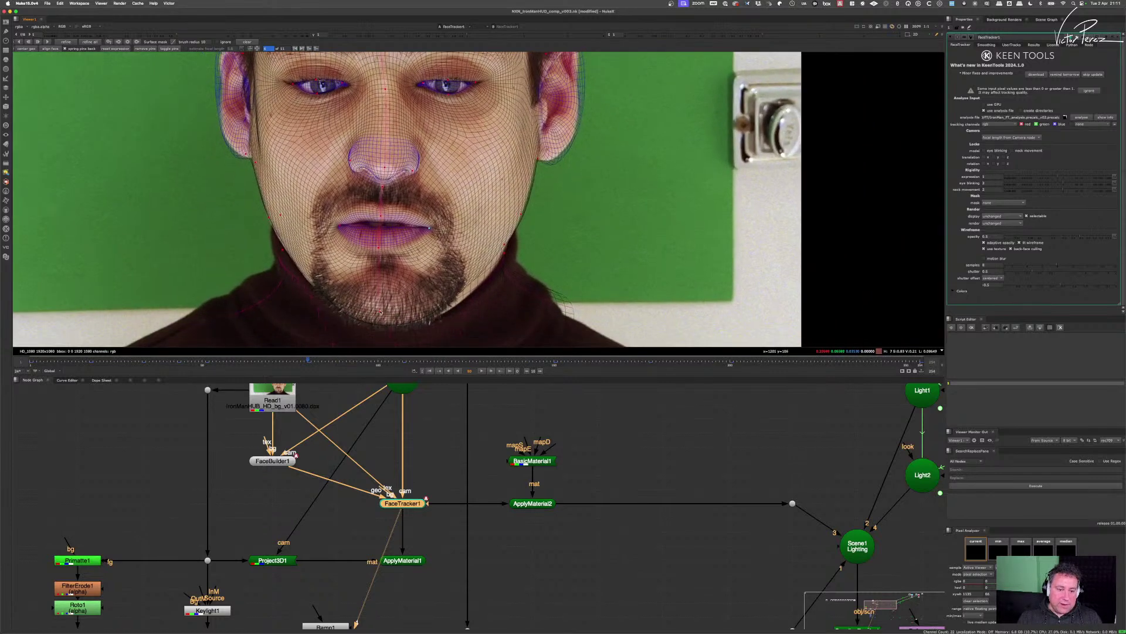
scroll(507, 271, "up", 3)
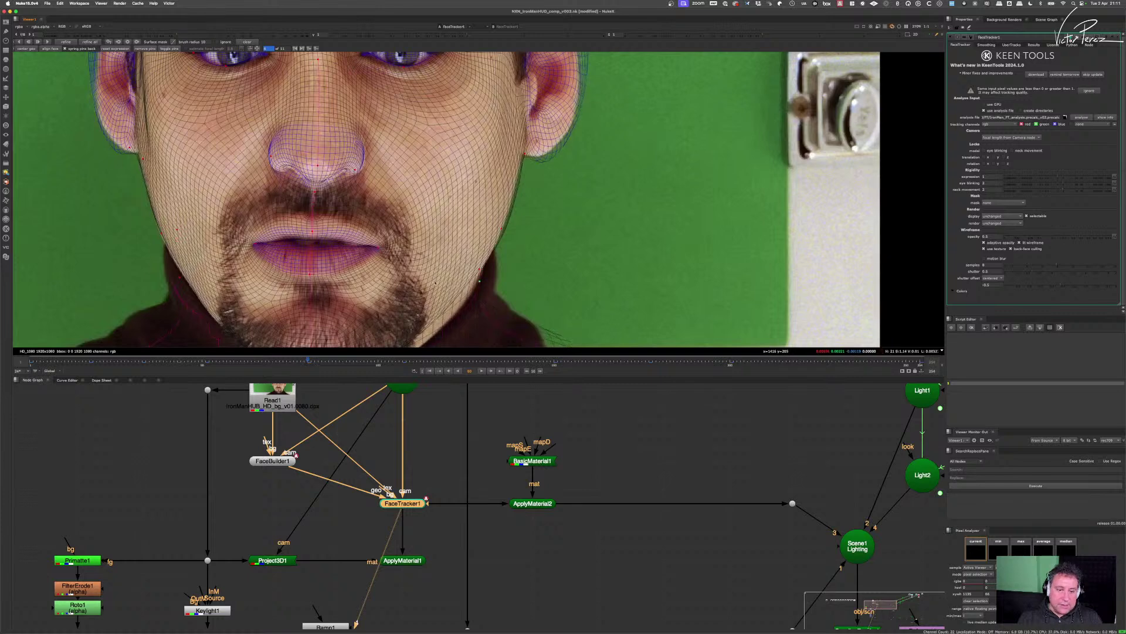
scroll(481, 290, "down", 2)
left_click_drag(310, 308, 304, 394)
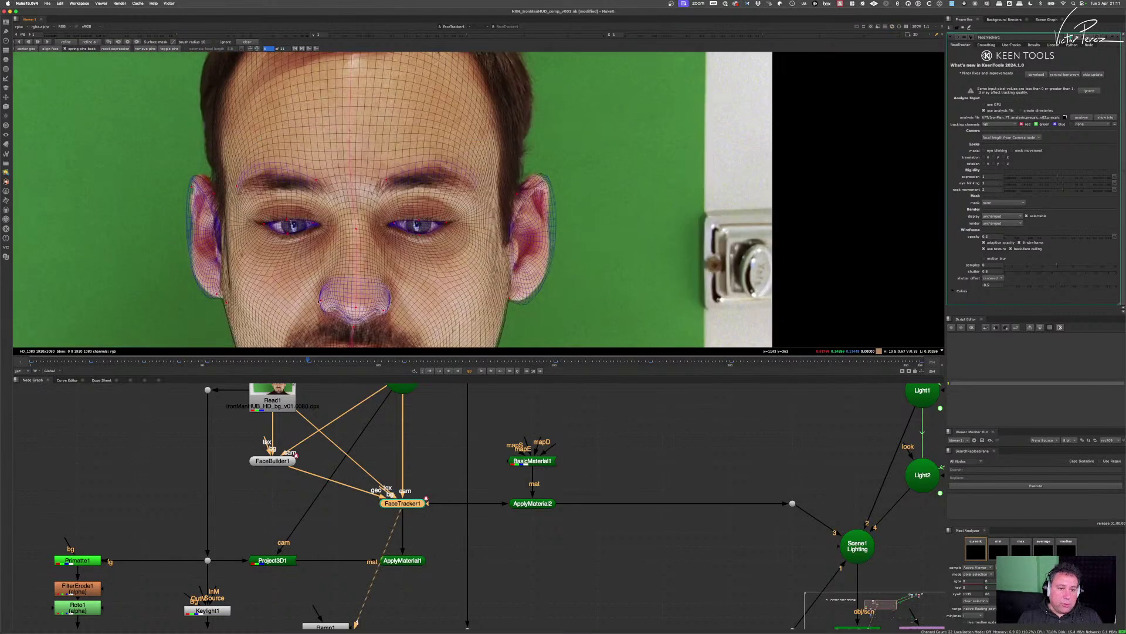
- Go to frame 67 and pin the face mesh to the lobe and upper edge of the ear on the image's left
left_click(262, 359)
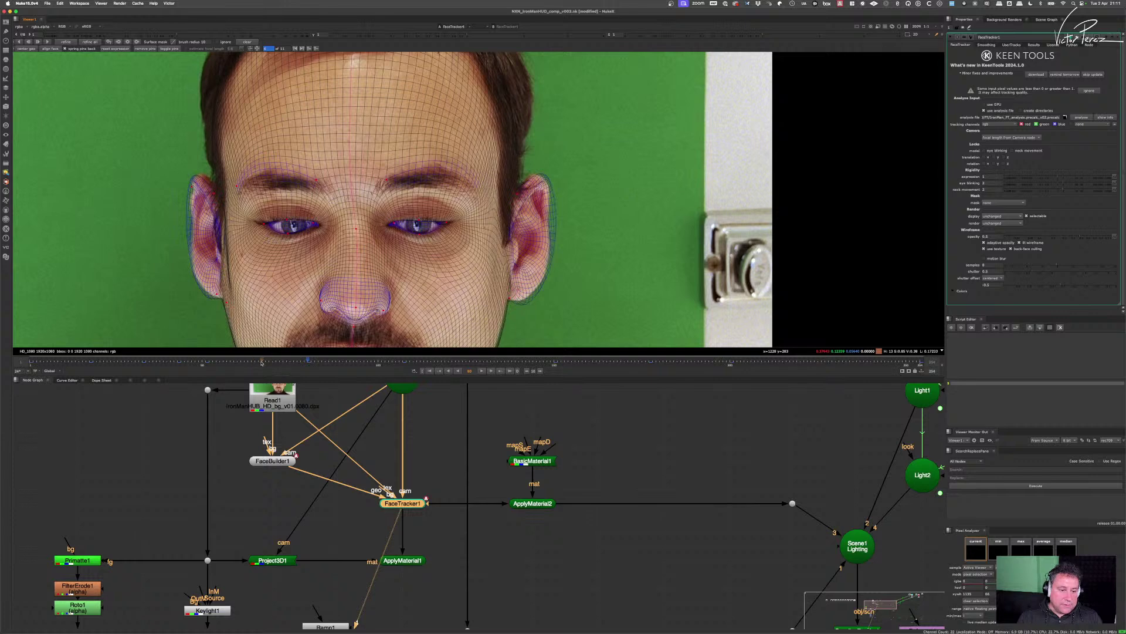
left_click_drag(198, 268, 332, 247)
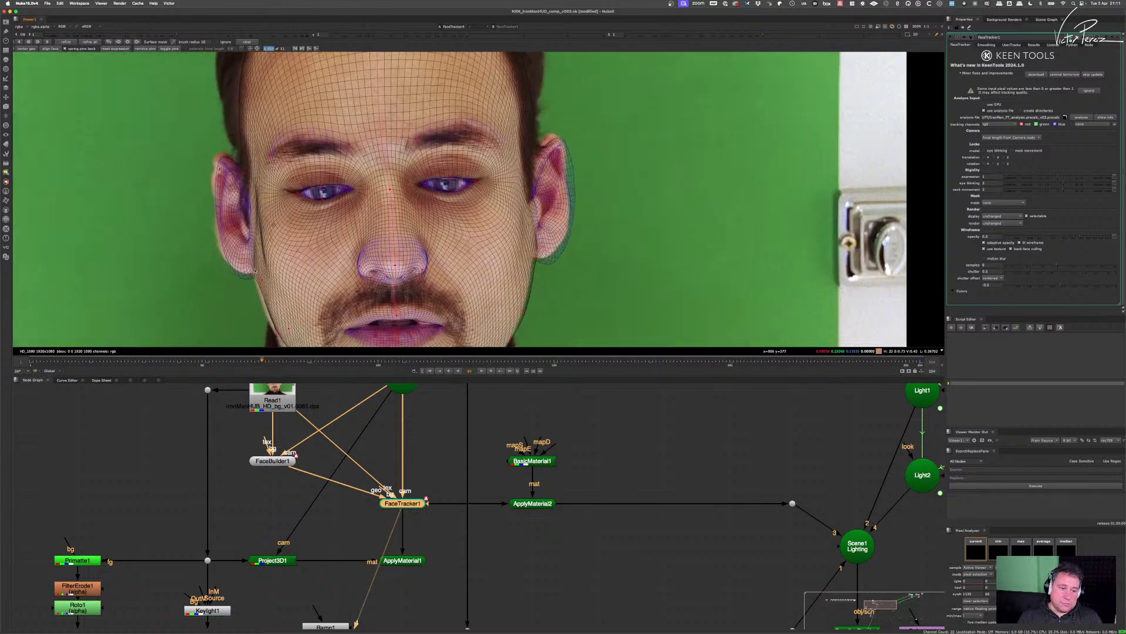
left_click_drag(251, 275, 241, 268)
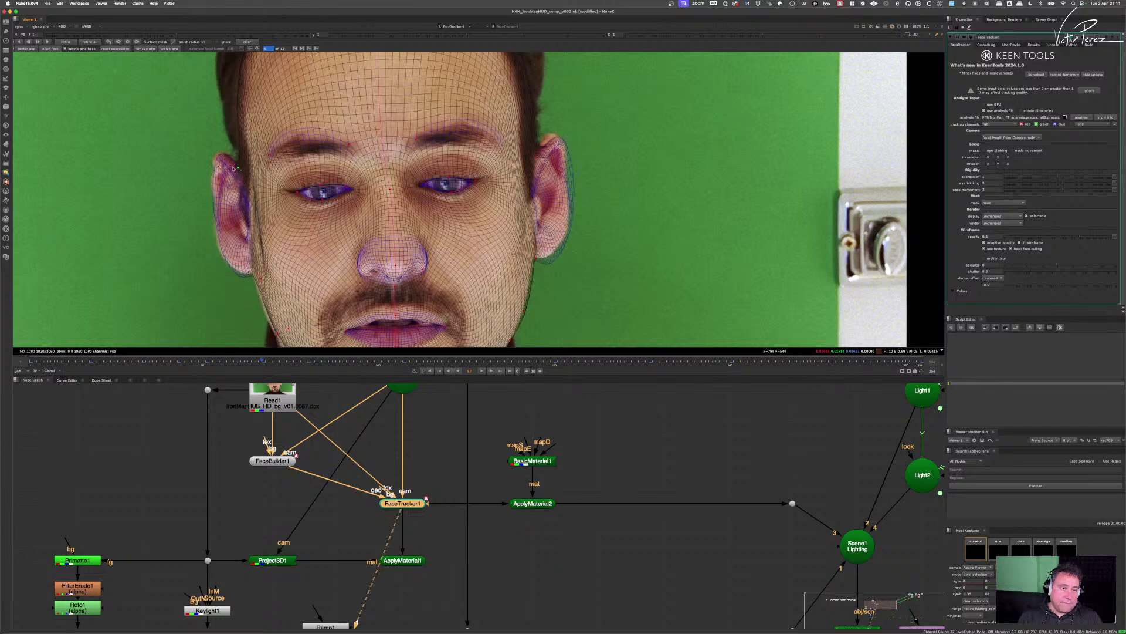
left_click_drag(217, 166, 212, 162)
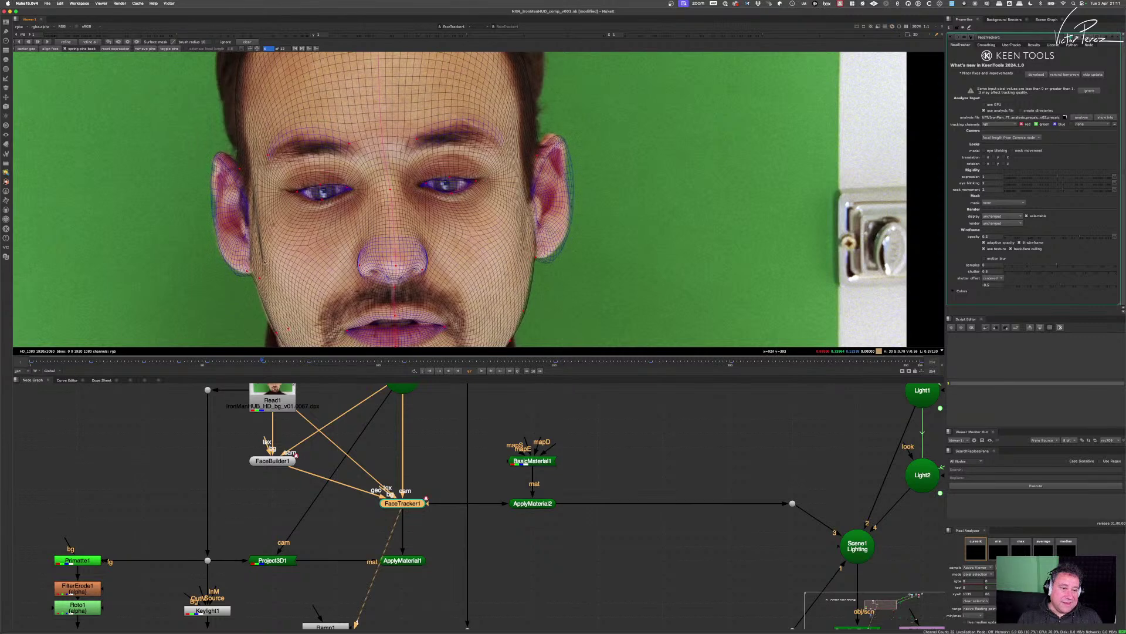
- Align the mesh with the cheek and jaw contour on the image's left side at frame 67
left_click_drag(273, 299, 259, 276)
left_click(261, 309)
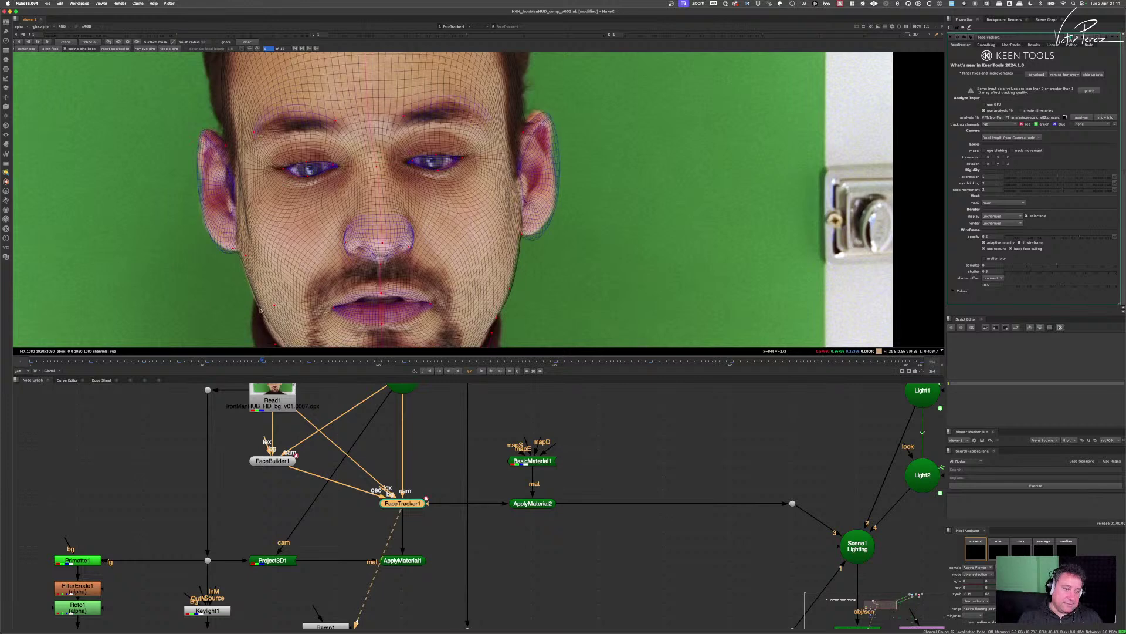
left_click_drag(512, 304, 425, 276)
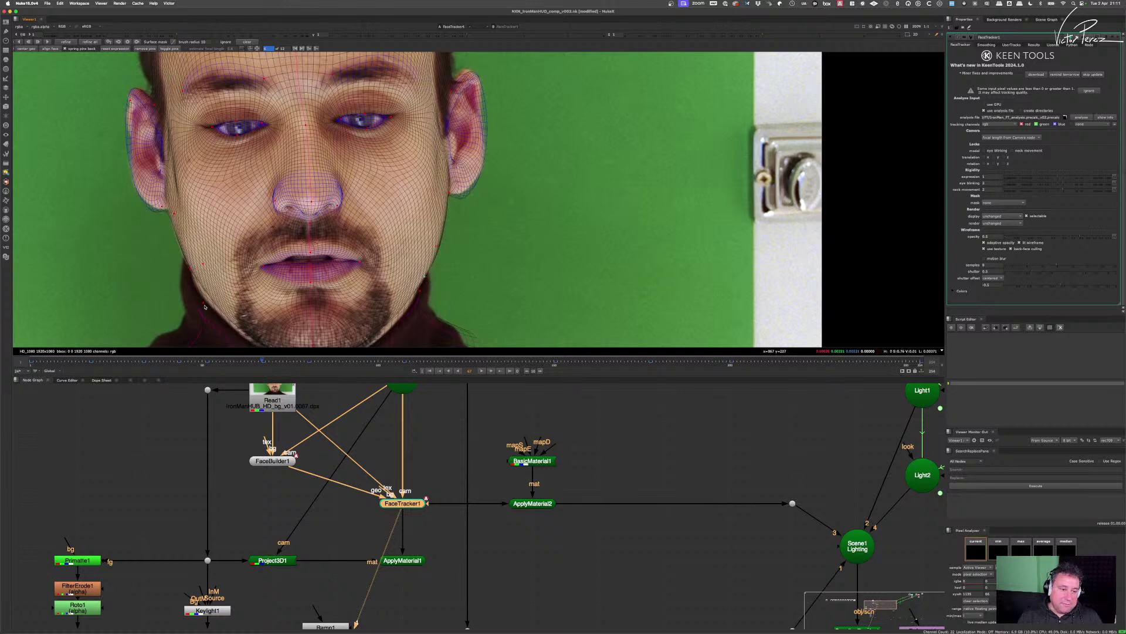
- Adjust the mesh at the ear and outer eye corner on the image's right side at frame 67
left_click_drag(447, 86, 373, 215)
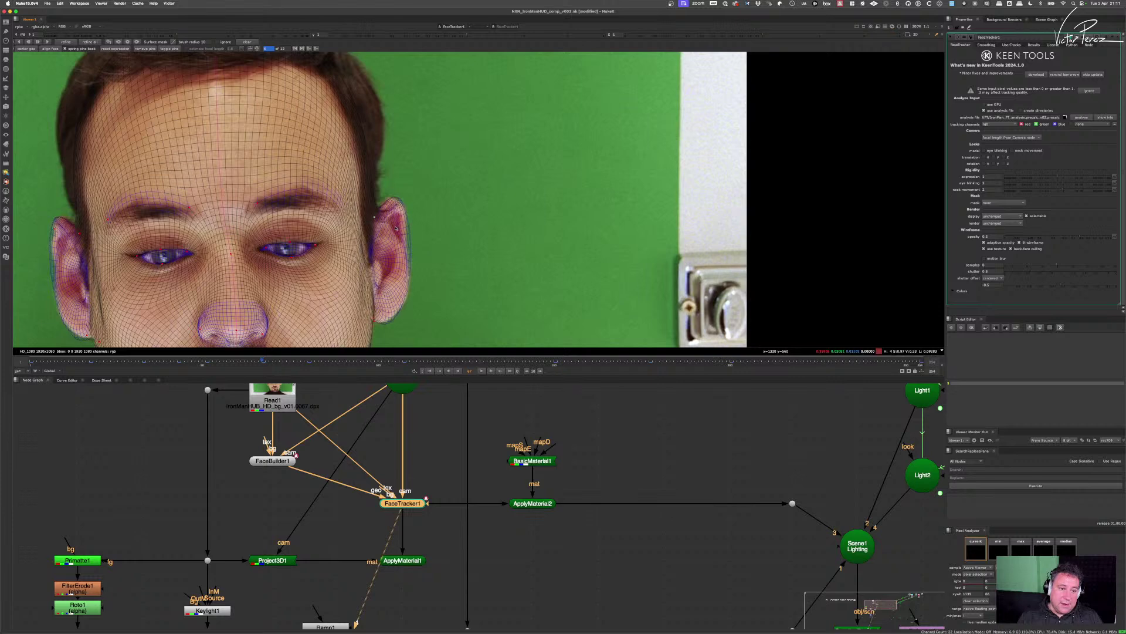
left_click_drag(374, 215, 390, 202)
scroll(312, 223, "up", 5)
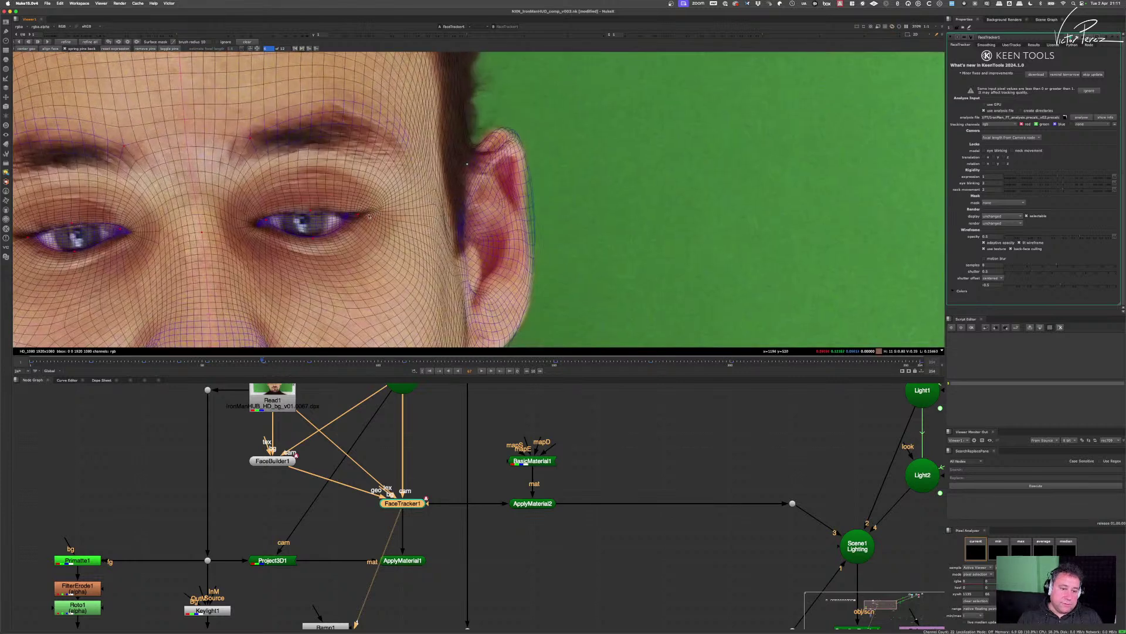
left_click(358, 215)
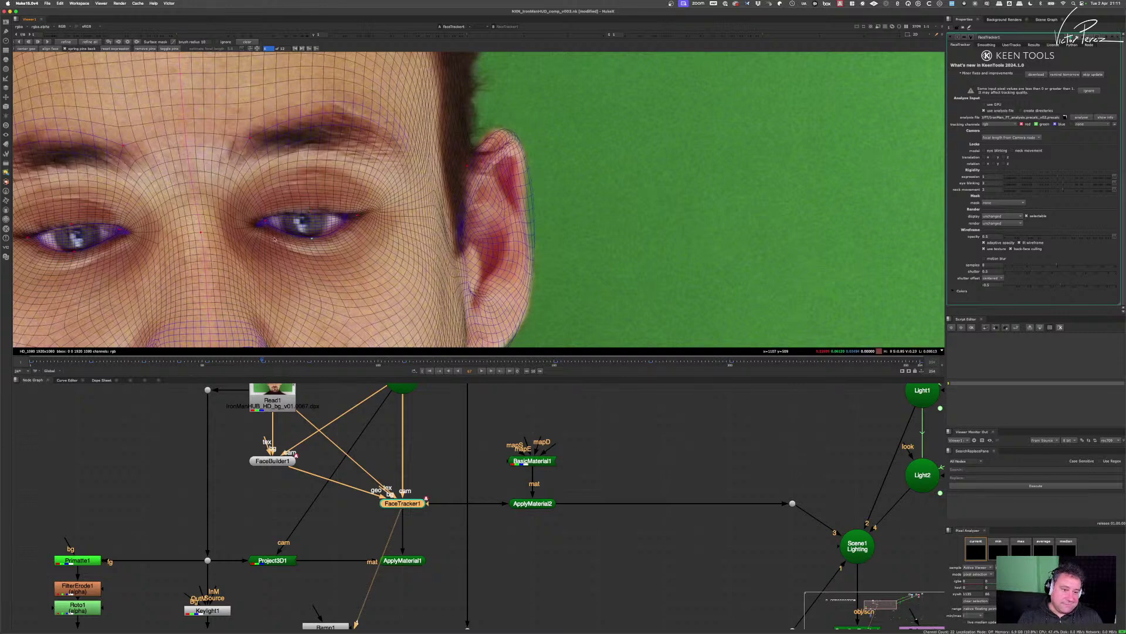
- Move both mouth corners of the mesh inward onto the actor's lip corners at frame 67
scroll(364, 164, "down", 1)
scroll(364, 164, "down", 4)
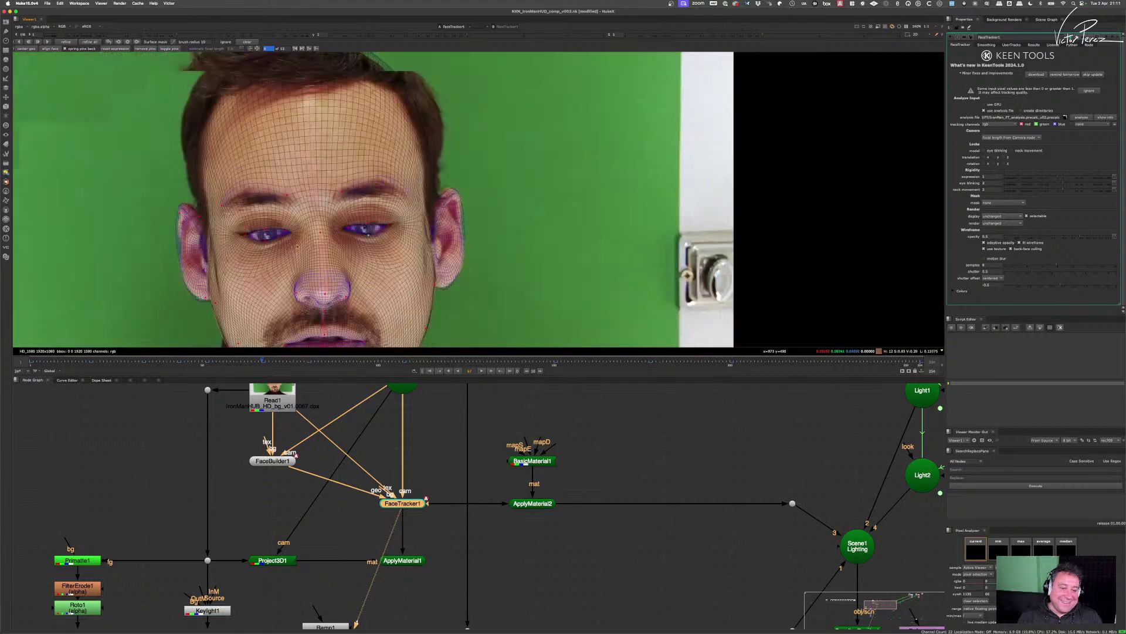
scroll(301, 265, "up", 2)
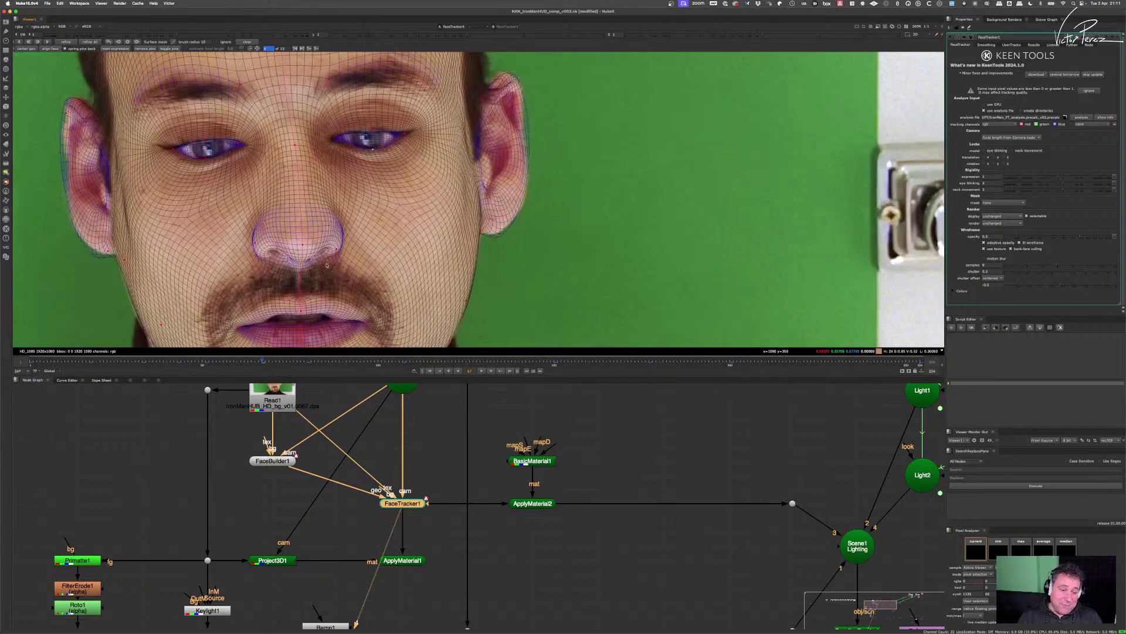
left_click_drag(299, 291, 299, 260)
scroll(306, 274, "up", 3)
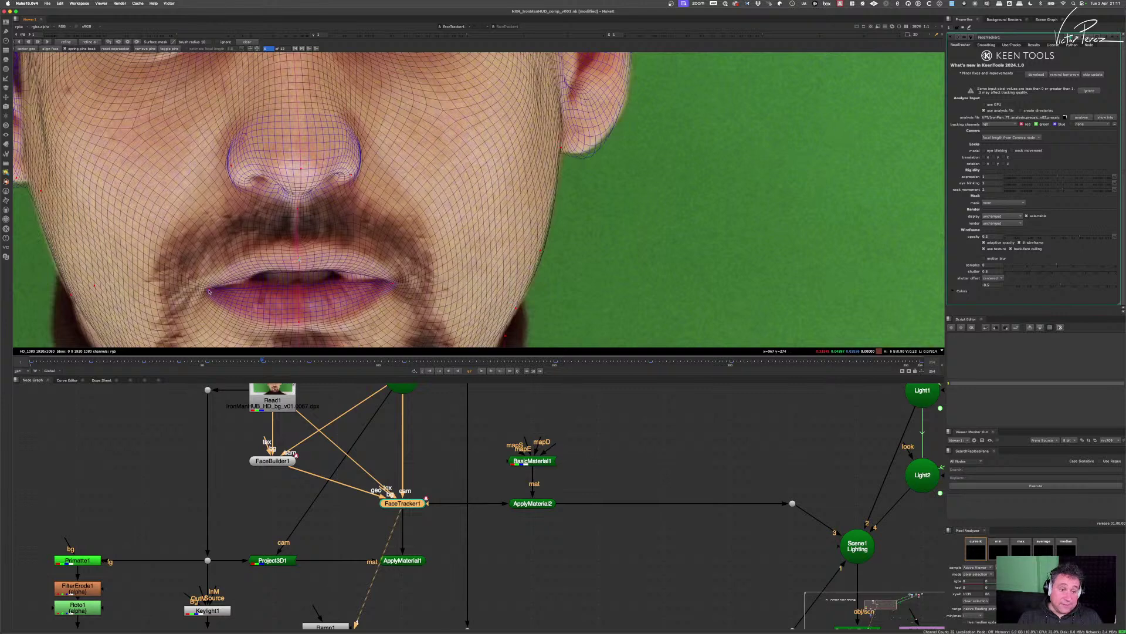
left_click_drag(209, 291, 224, 287)
left_click_drag(392, 284, 380, 278)
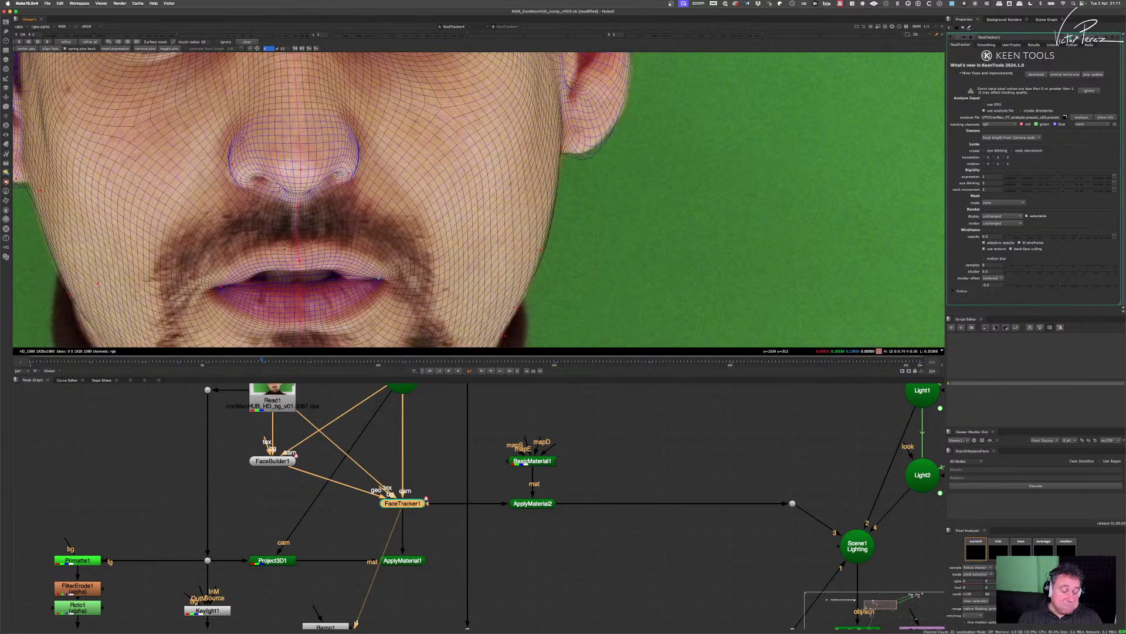
- Examine how the mesh fits the chin, jaw, forehead and ears over the whole face at frame 67
scroll(344, 287, "down", 5)
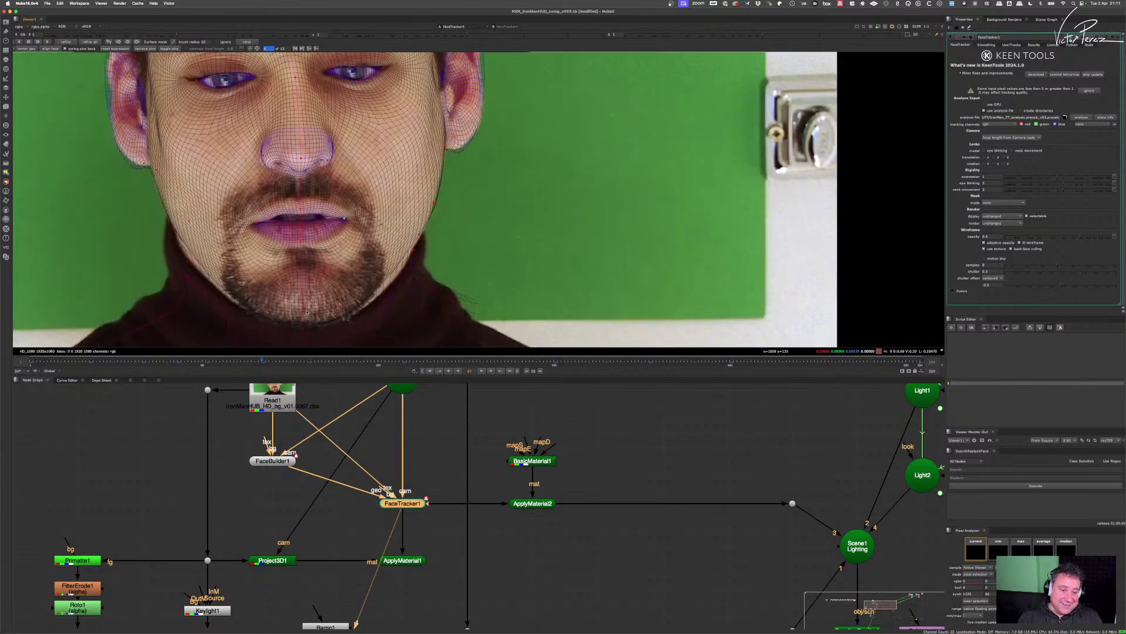
scroll(424, 246, "down", 3)
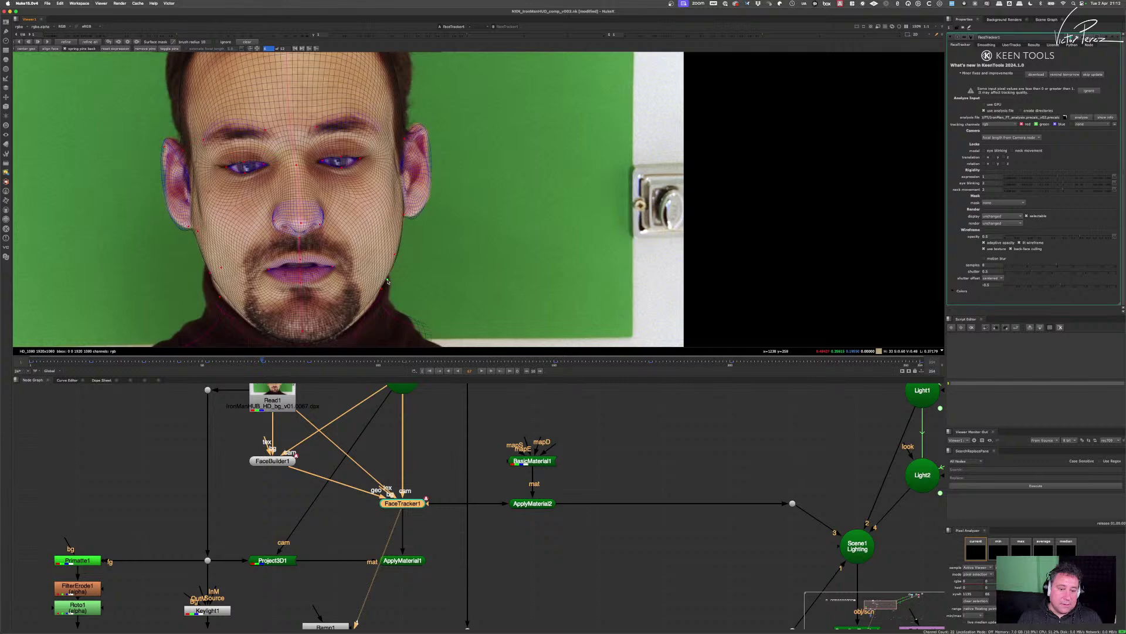
scroll(258, 229, "down", 4)
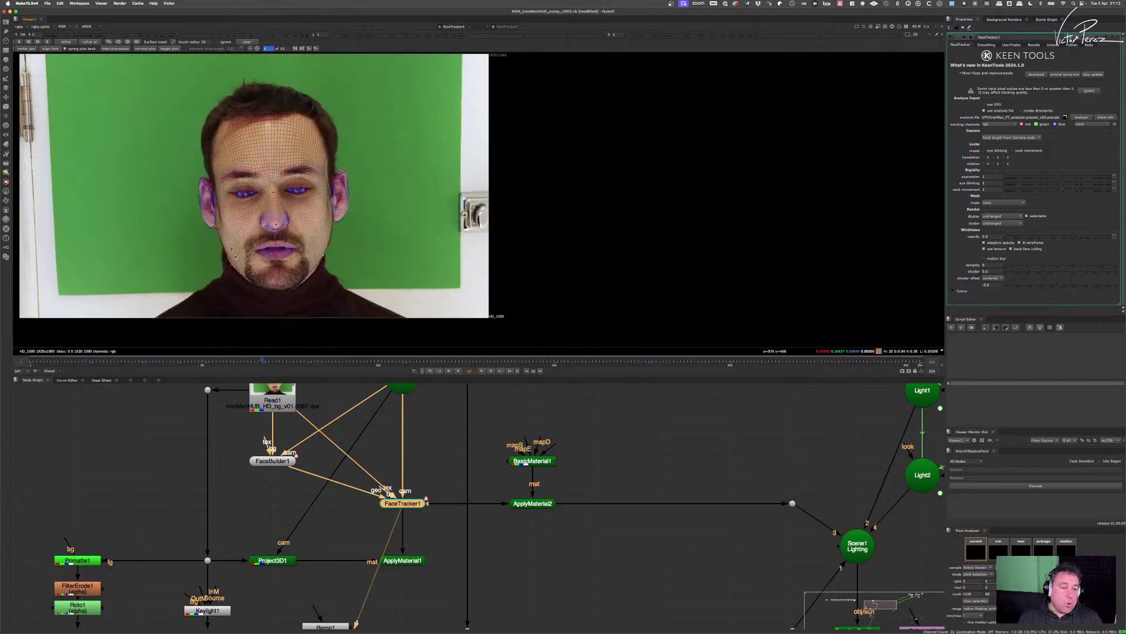
scroll(258, 229, "up", 2)
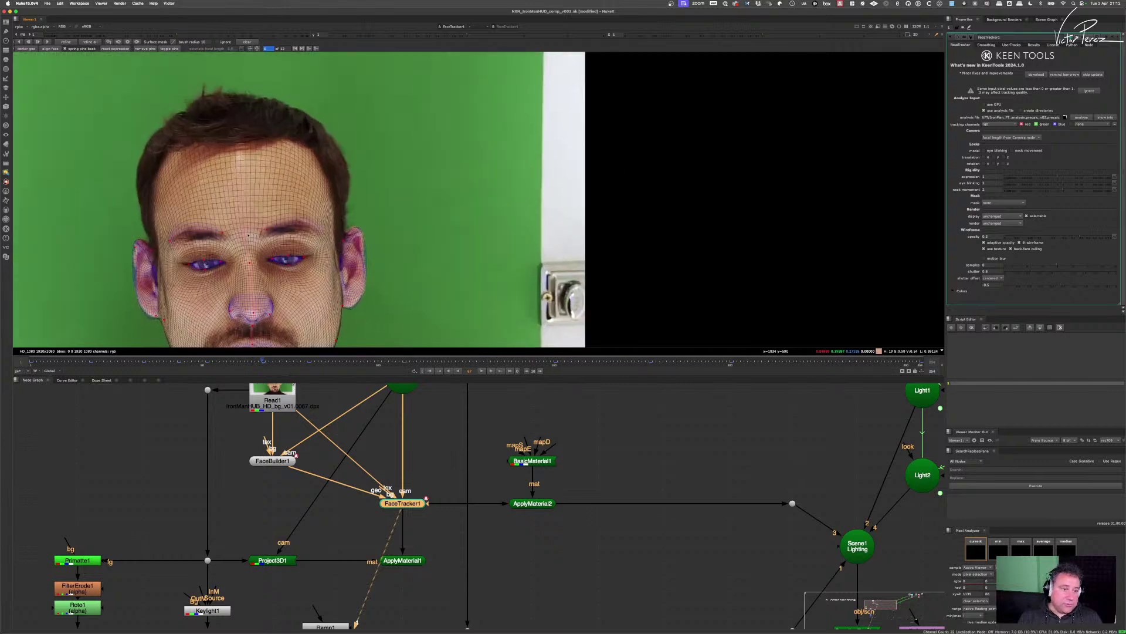
scroll(377, 222, "up", 3)
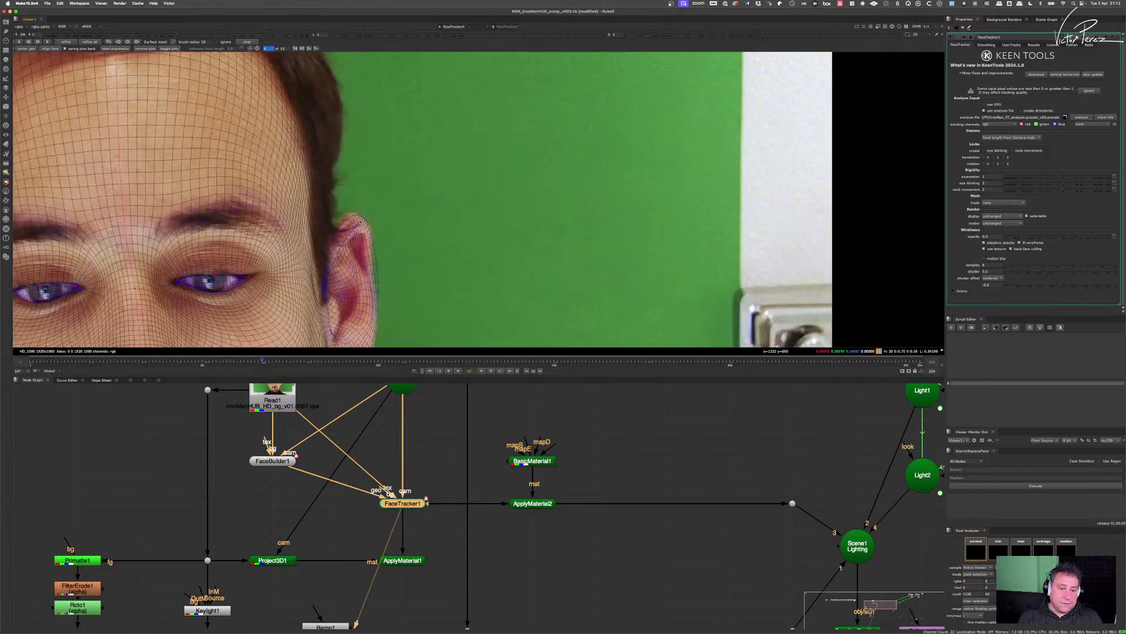
scroll(360, 222, "down", 8)
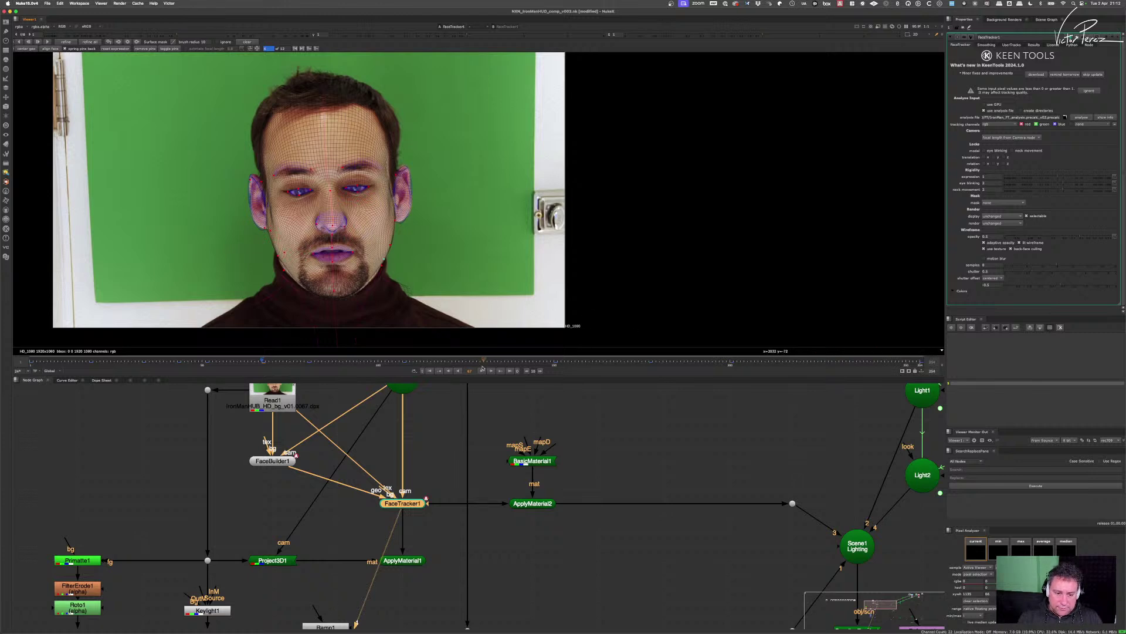
- Go to frame 94 and pin the face mesh to the ear on the image's left
left_click(358, 364)
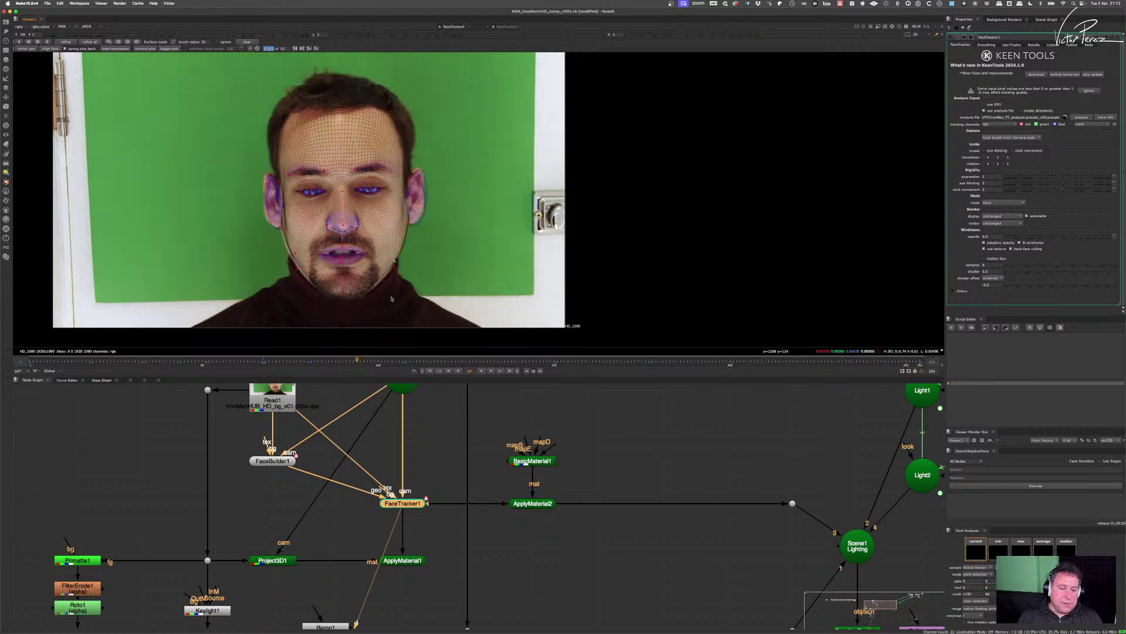
scroll(282, 221, "up", 4)
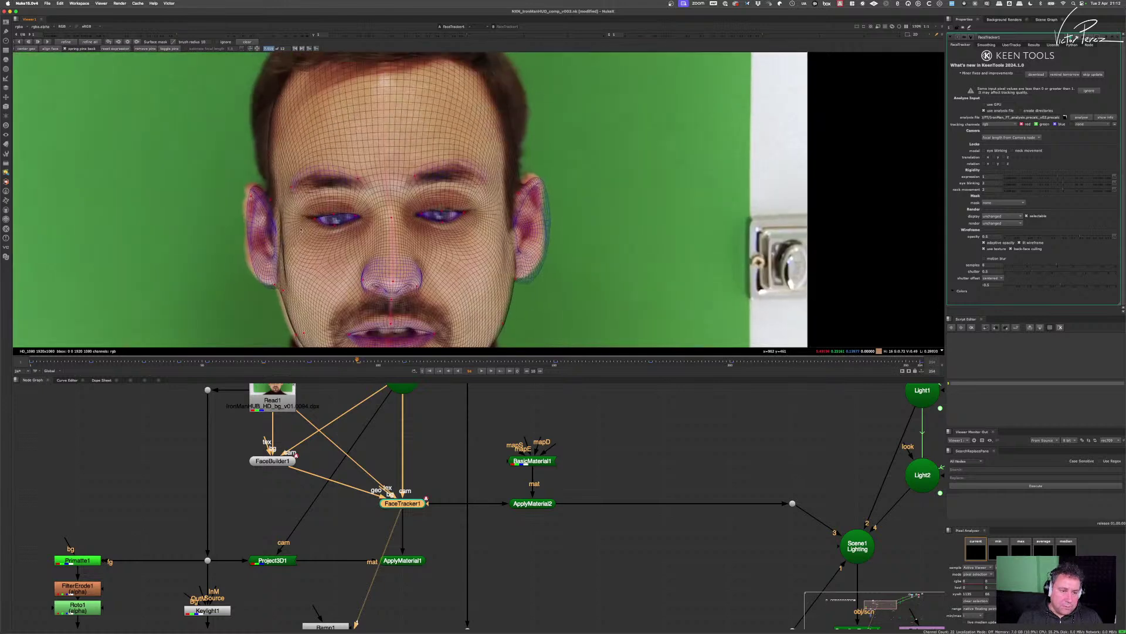
left_click(260, 189)
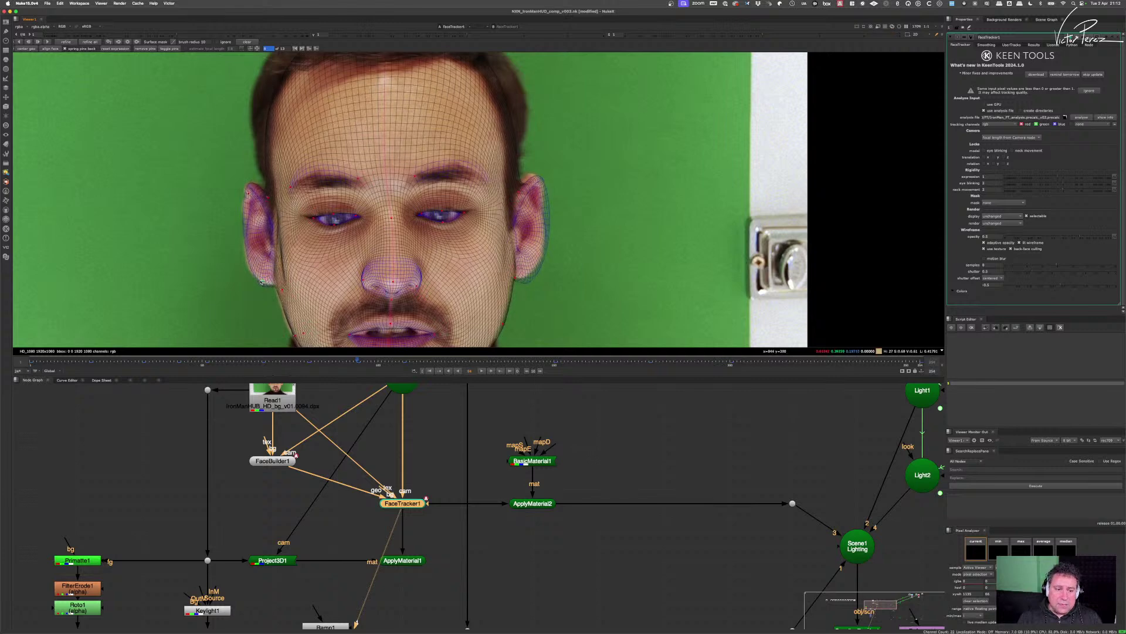
key("Right")
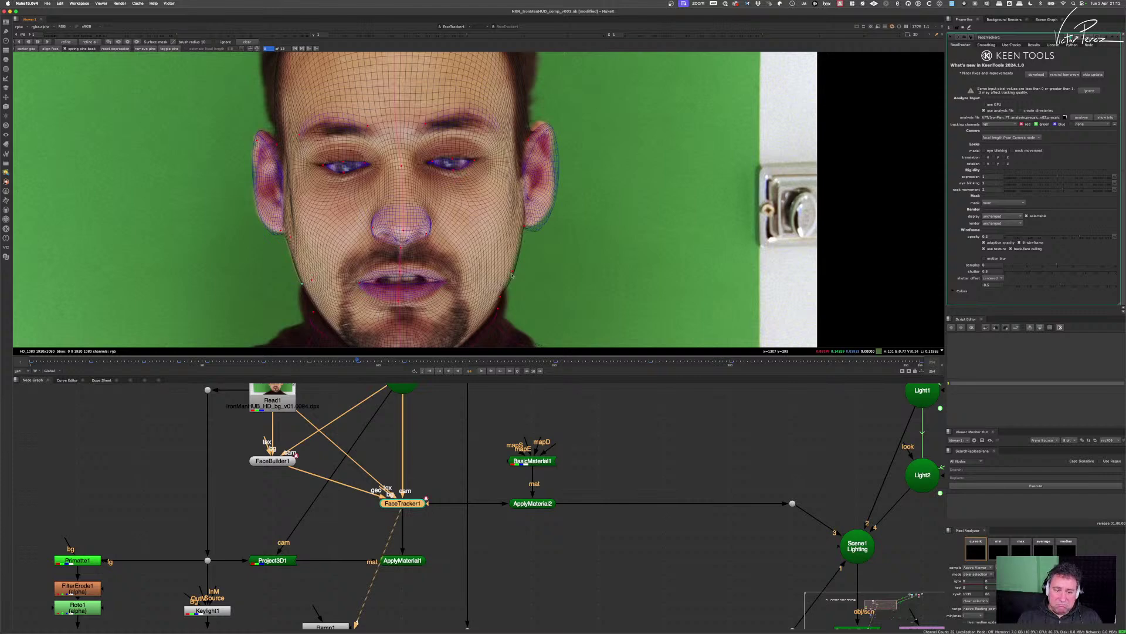
- Align the mesh with the jaw edge and upper ear on the image's right side at frame 94
mouse_move(512, 273)
left_mouse_down()
mouse_move(497, 268)
mouse_move(512, 264)
left_mouse_up()
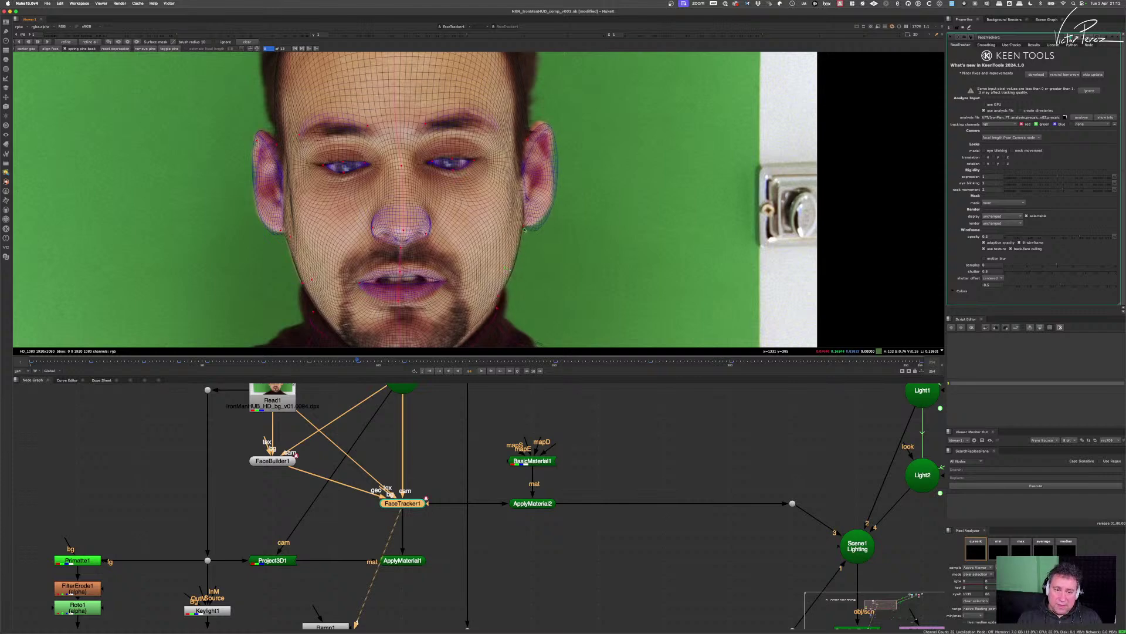
left_click_drag(525, 154, 496, 229)
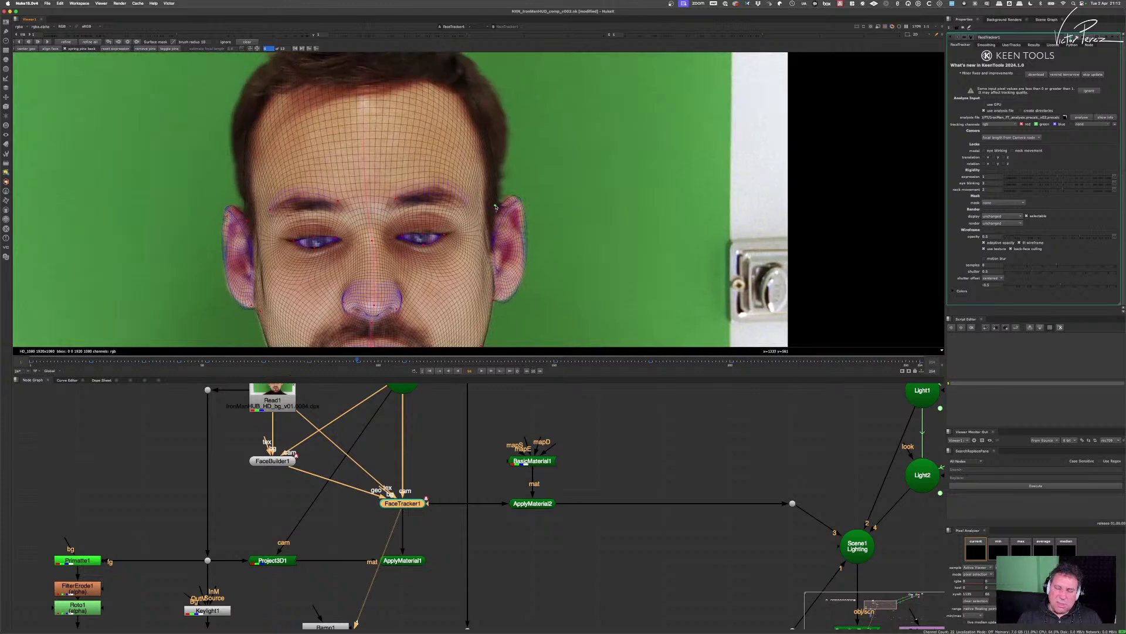
mouse_move(496, 216)
left_mouse_down()
mouse_move(486, 217)
mouse_move(498, 203)
left_mouse_up()
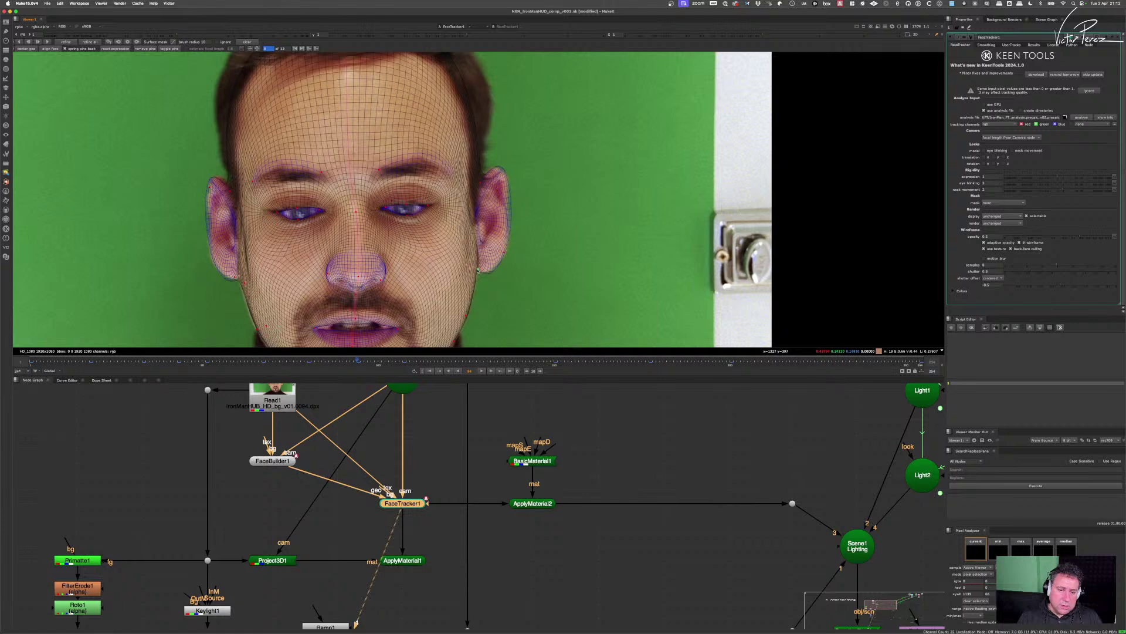
left_click_drag(476, 272, 491, 216)
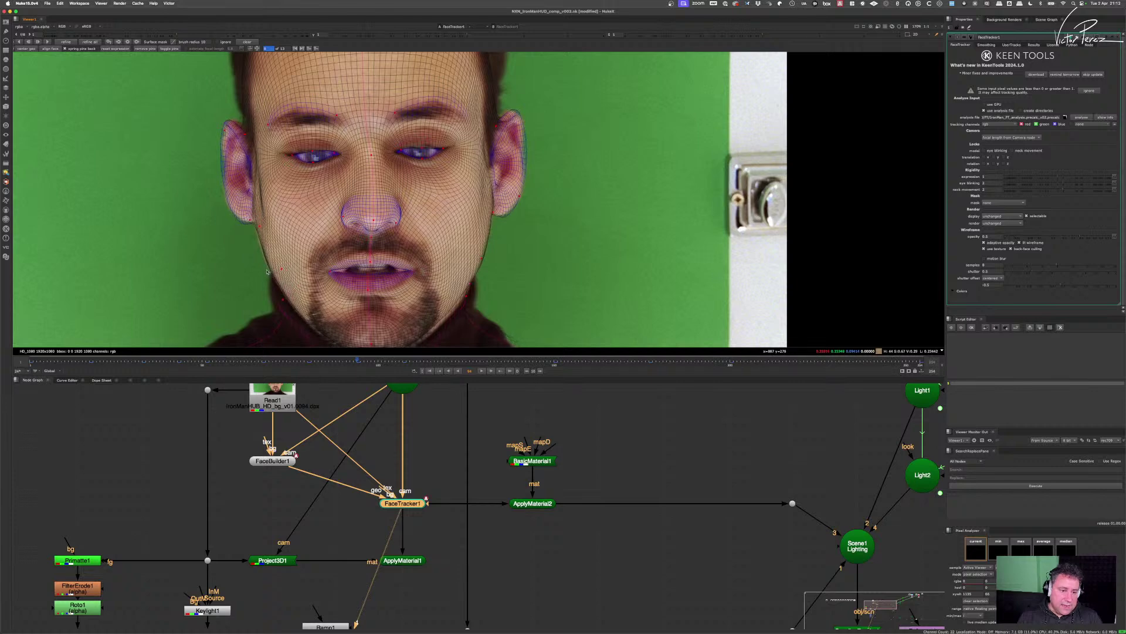
- Examine how the mesh fits the eyes, nose, ears and jaw over the whole face at frame 94
scroll(363, 268, "down", 2)
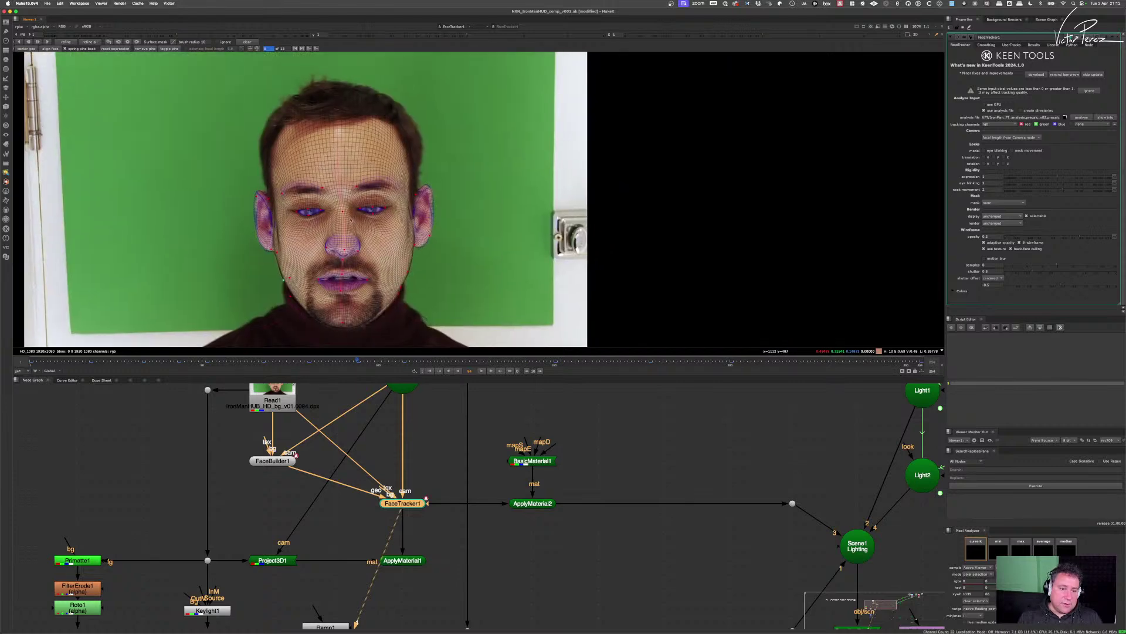
scroll(370, 270, "up", 5)
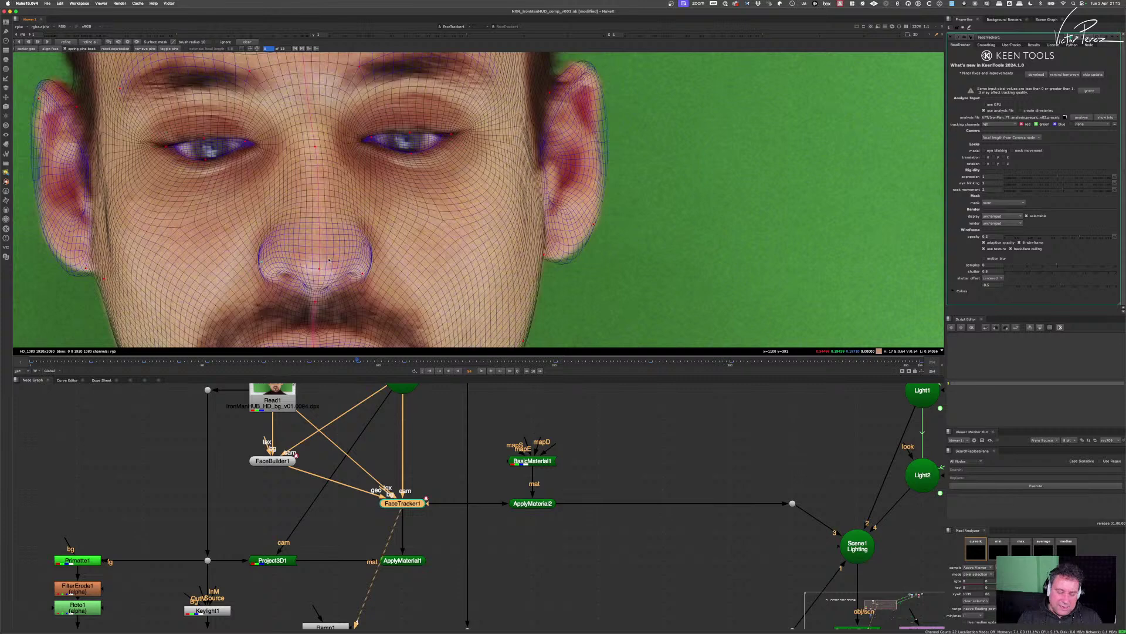
left_click_drag(330, 249, 329, 276)
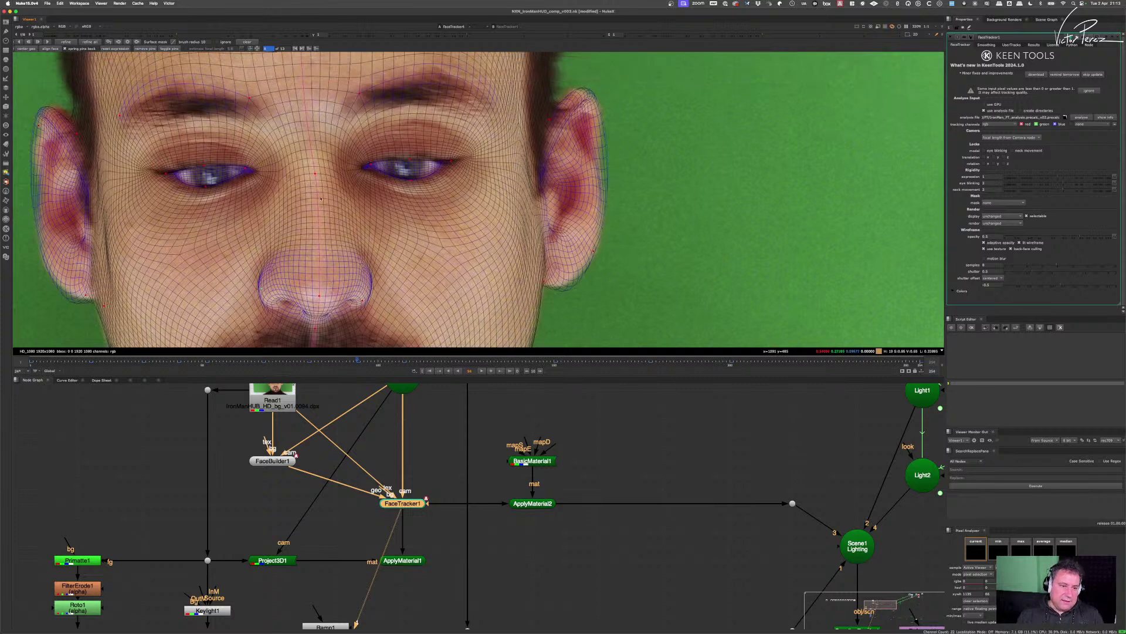
scroll(352, 217, "down", 4)
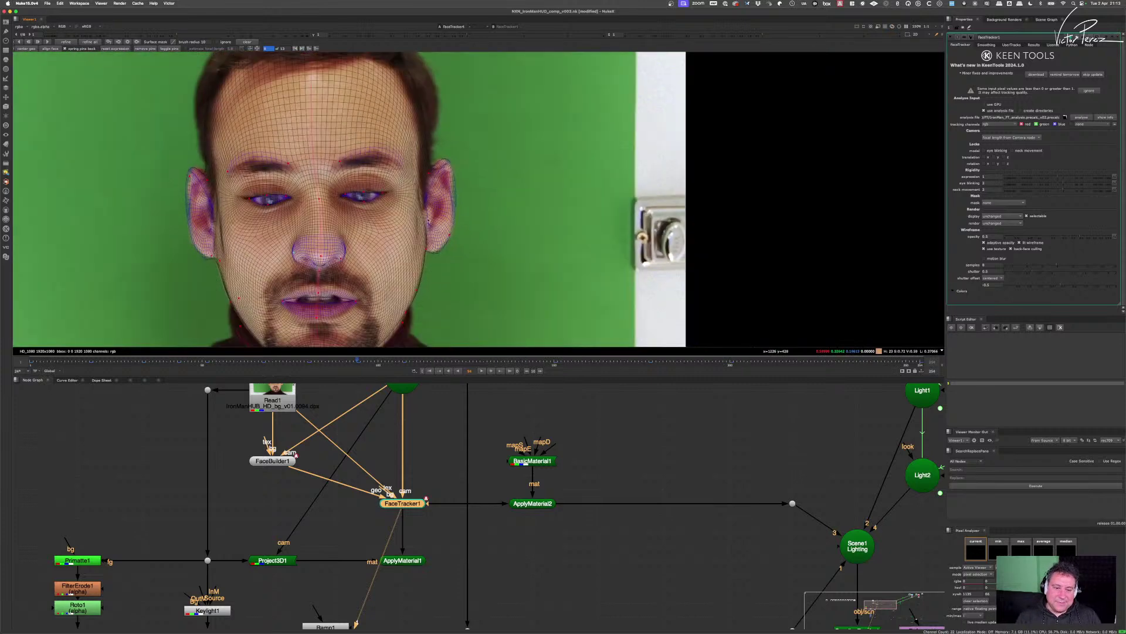
scroll(429, 188, "up", 2)
scroll(450, 253, "up", 1)
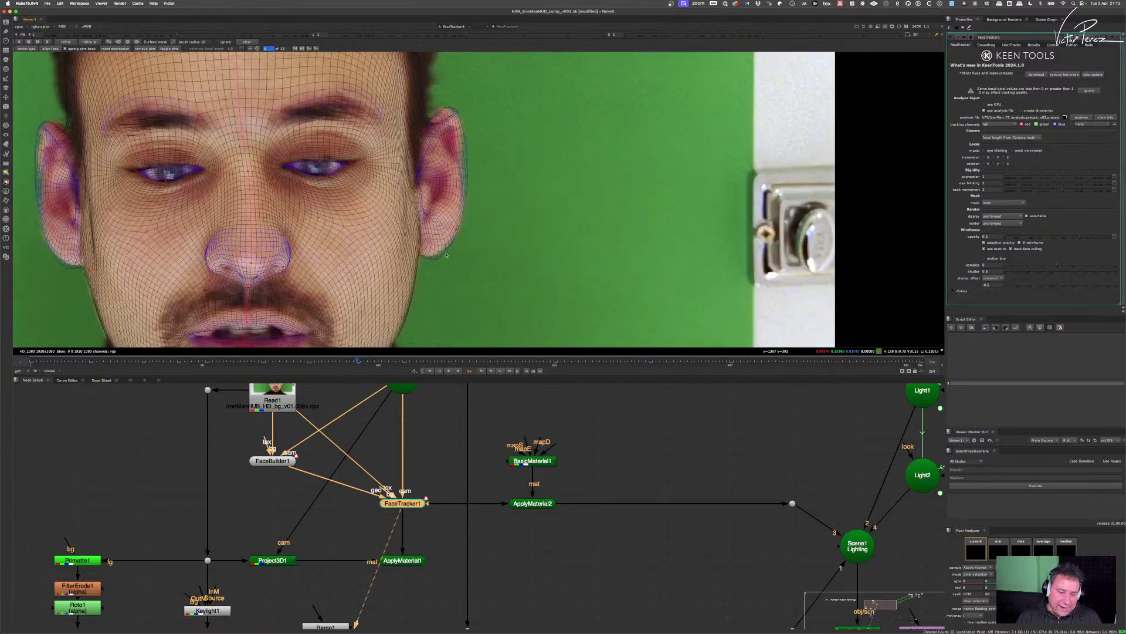
scroll(563, 288, "down", 4)
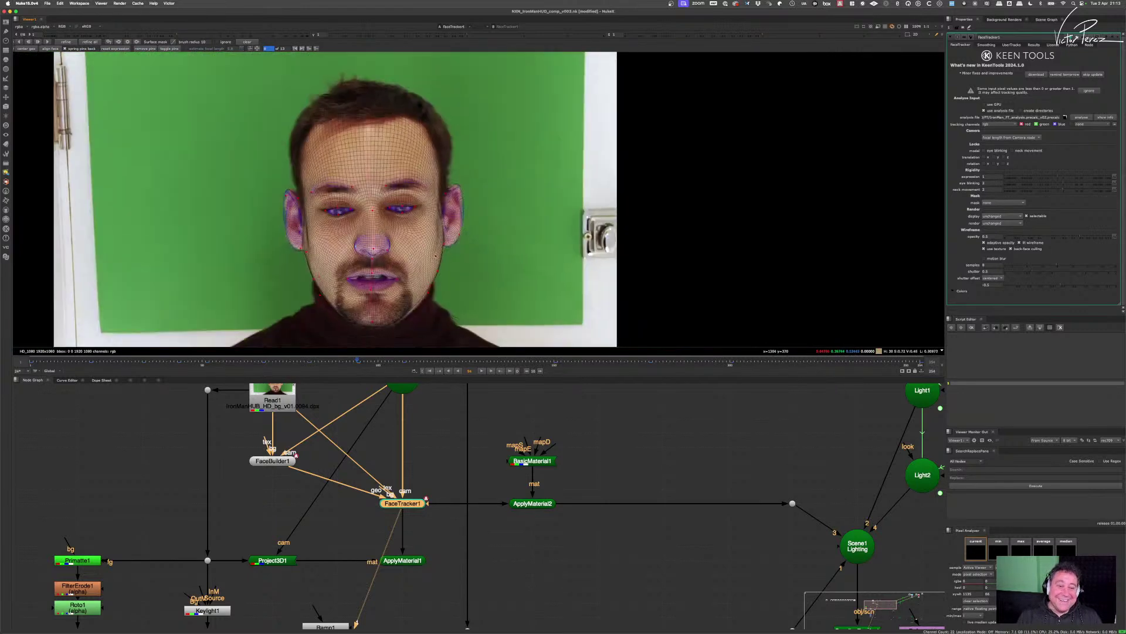
scroll(645, 323, "up", 1)
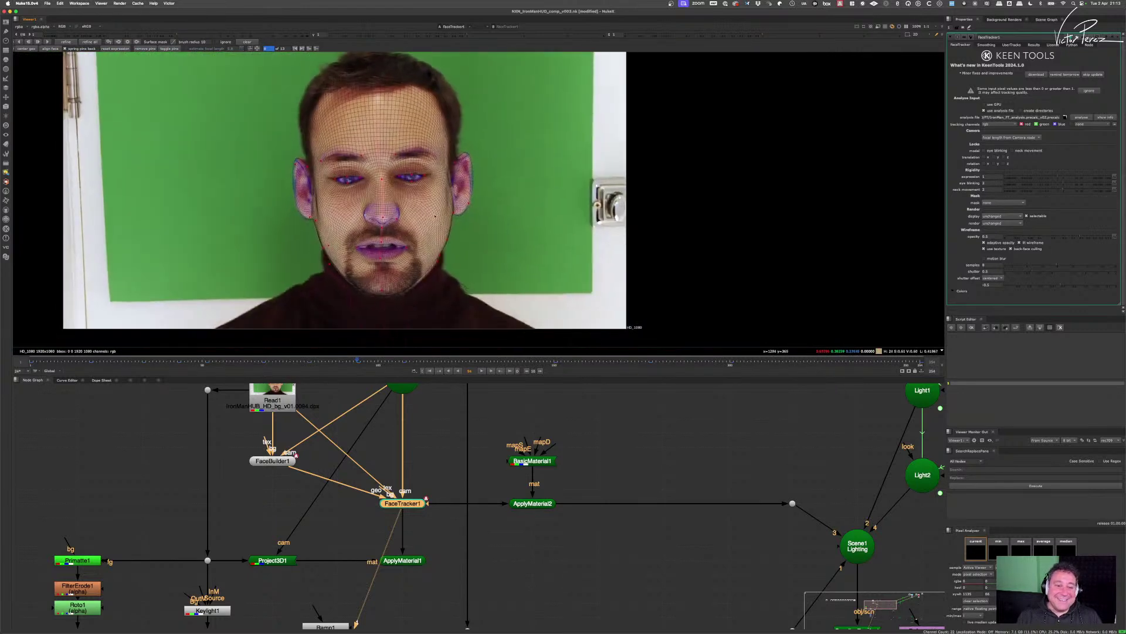
- Go to frame 129 and pin the face mesh to the ear on the image's left
left_click(480, 360)
scroll(284, 173, "up", 3)
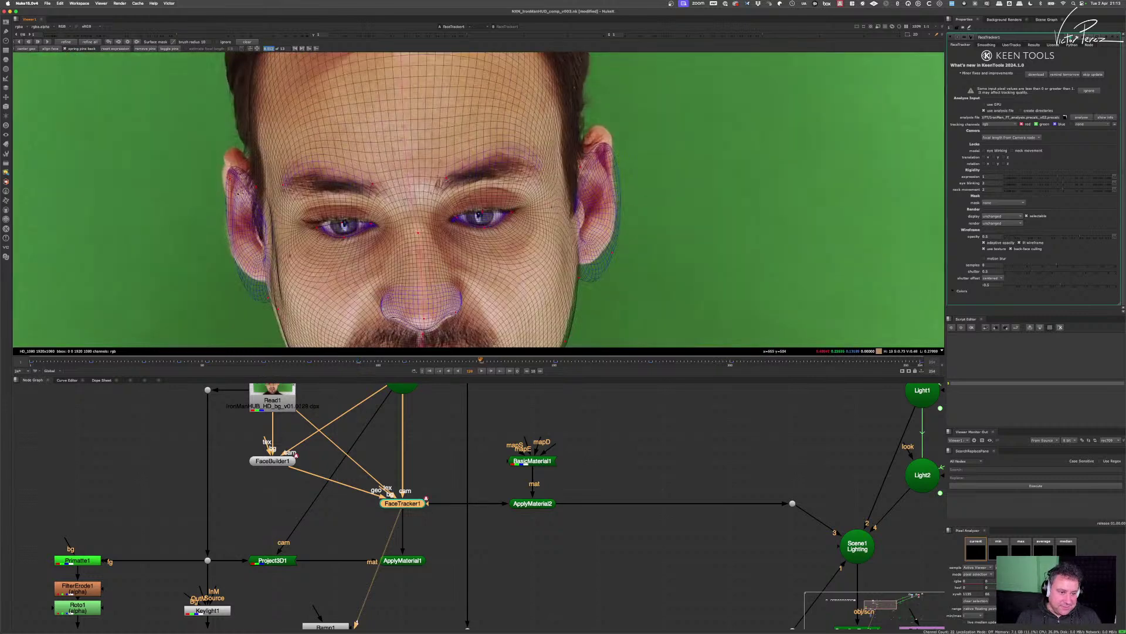
key("Right")
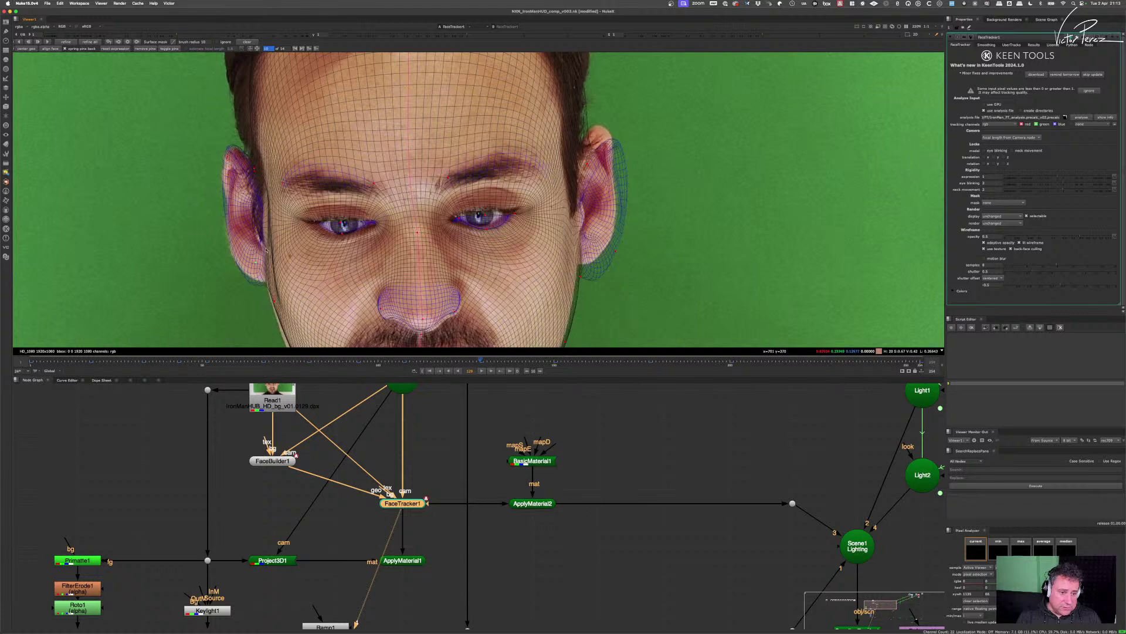
key("Right")
left_click_drag(272, 248, 270, 245)
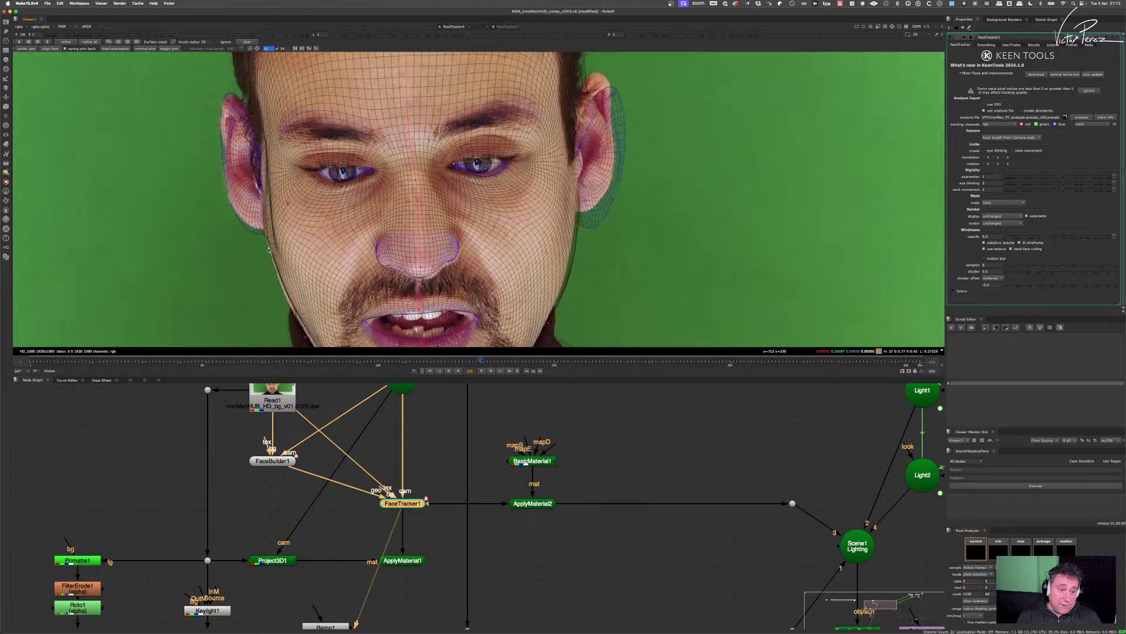
- Align the mesh with the actor's jaw edges on both sides of the face at frame 129
left_click_drag(293, 308, 285, 255)
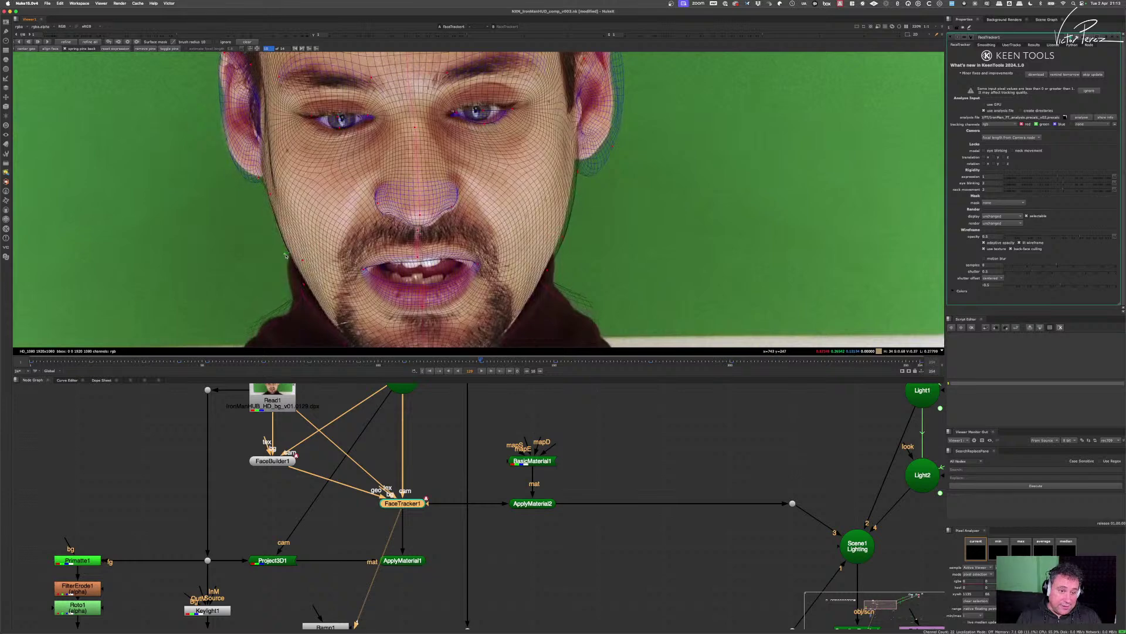
left_click_drag(567, 241, 486, 266)
scroll(496, 239, "up", 2)
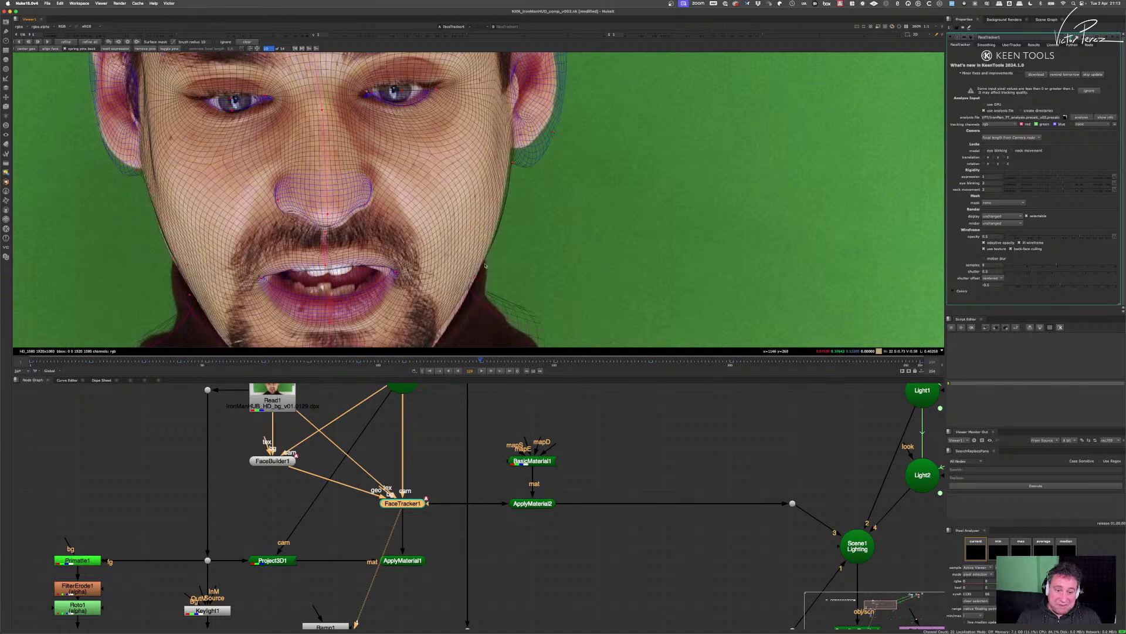
- Pull the mesh onto the upper part of both ears at frame 129
left_click_drag(513, 163, 479, 289)
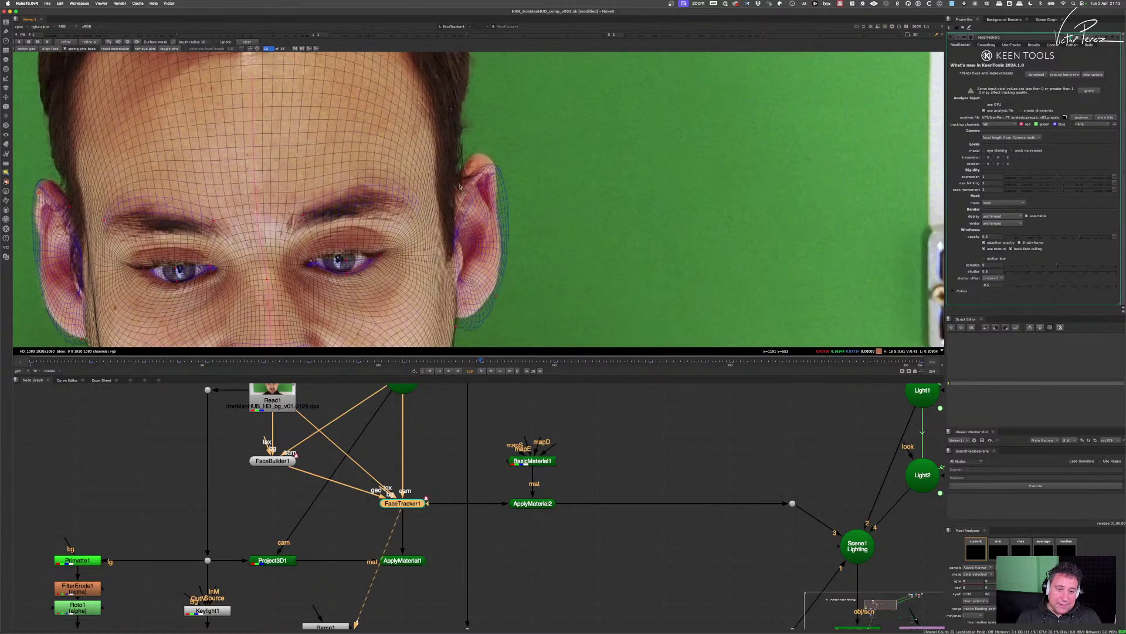
left_click_drag(453, 163, 458, 171)
left_click_drag(499, 258, 777, 253)
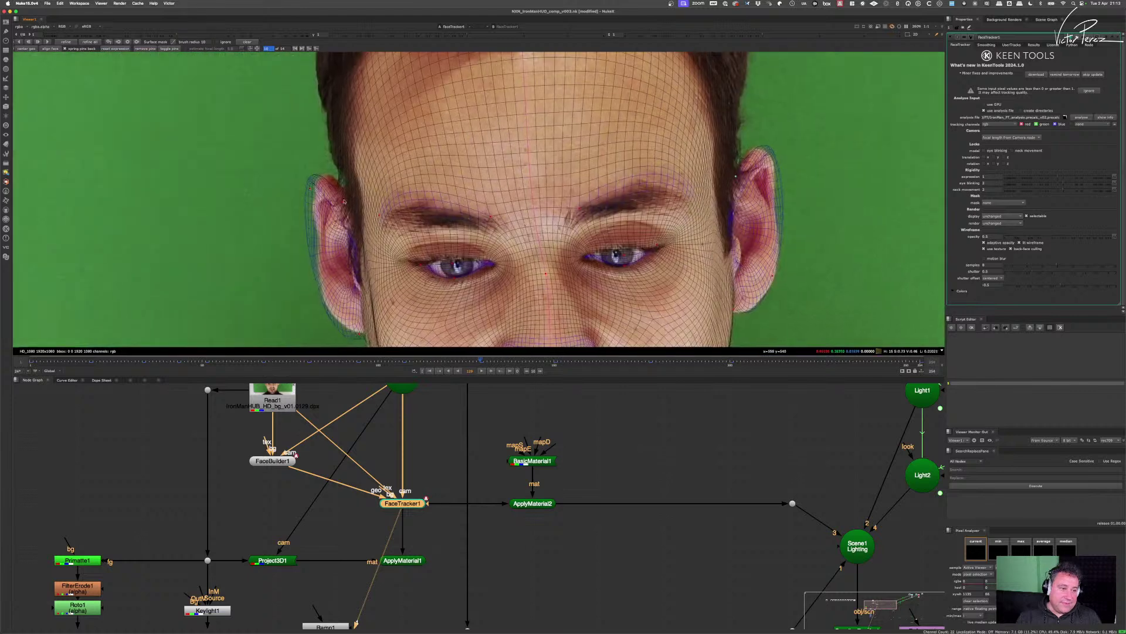
left_click_drag(311, 189, 335, 178)
- Refine the mesh along the cheek and jaw edge on the image's left at frame 129
scroll(336, 178, "down", 5)
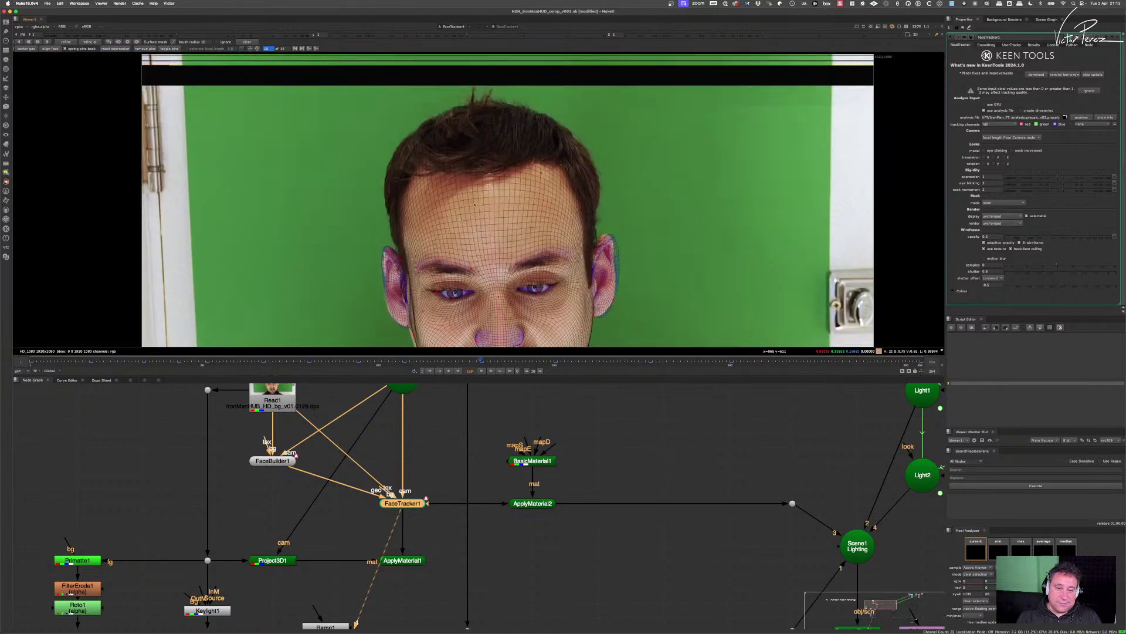
scroll(454, 269, "down", 1)
scroll(454, 268, "up", 5)
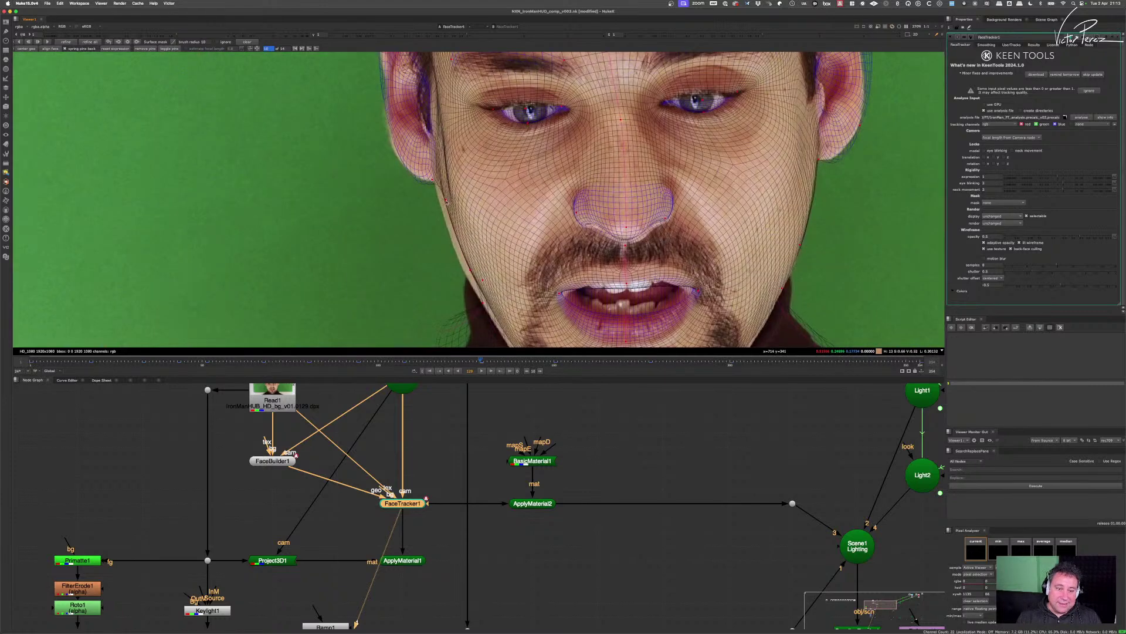
left_click_drag(432, 203, 439, 199)
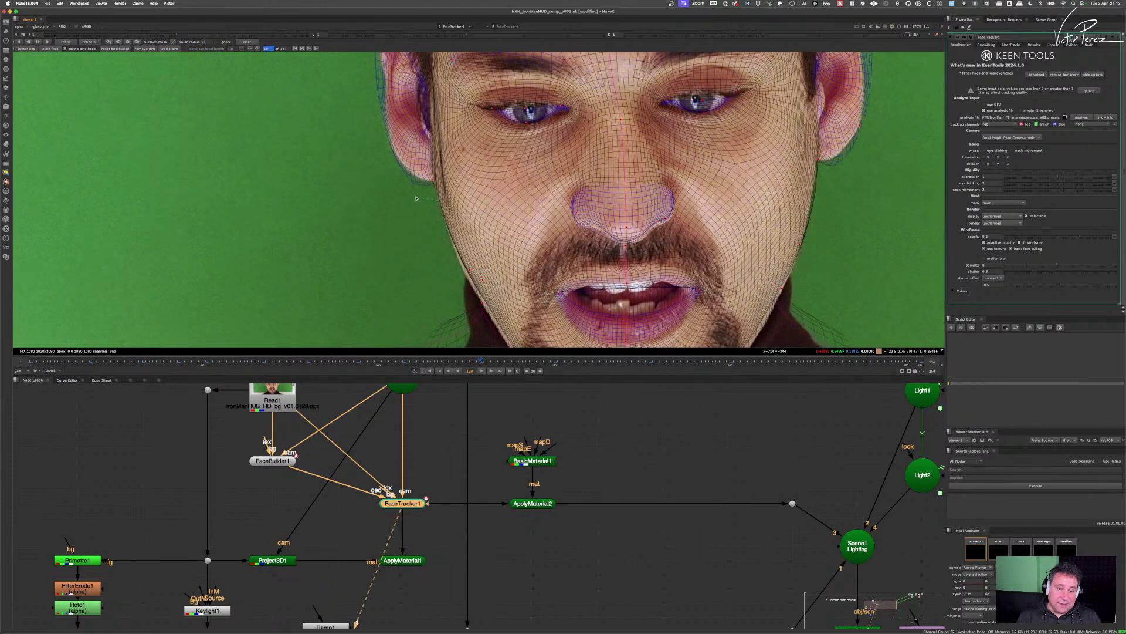
mouse_move(466, 272)
left_mouse_down()
mouse_move(458, 278)
mouse_move(479, 278)
left_mouse_up()
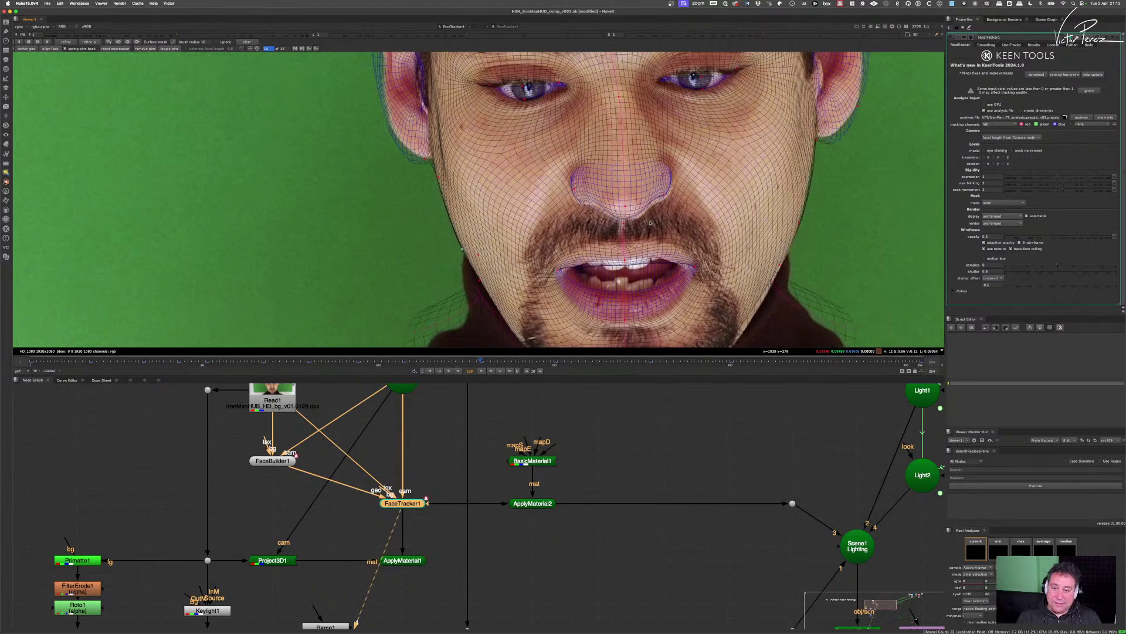
- Pin the mesh to the jaw edge on the image's right and to the bottom of the chin at frame 129
left_click_drag(811, 136, 712, 141)
left_click(701, 230)
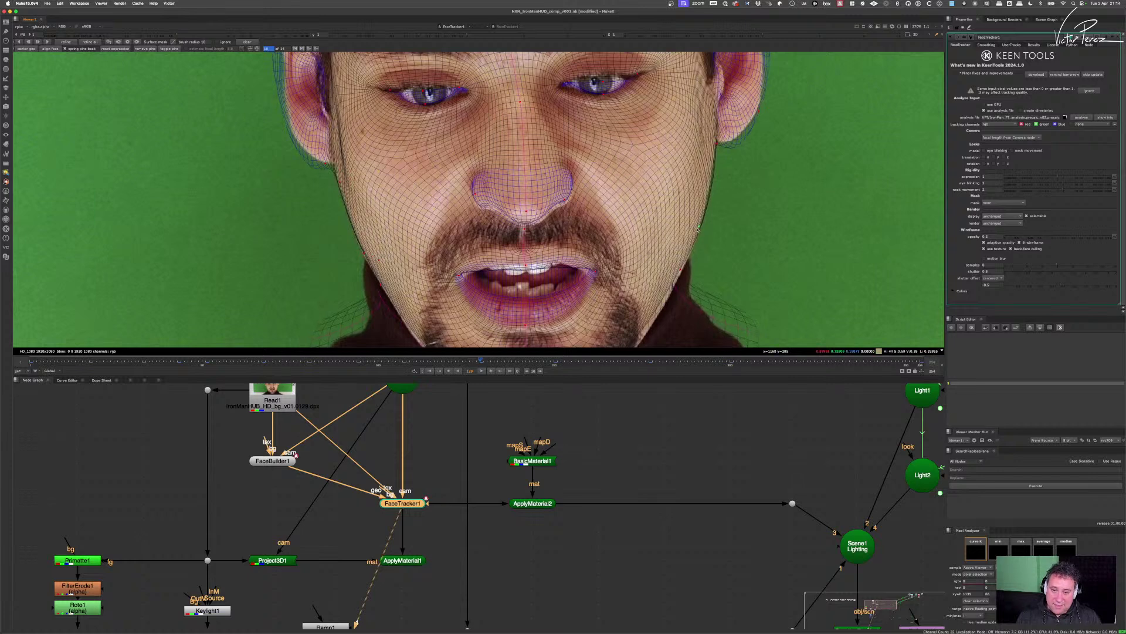
left_click_drag(698, 229, 636, 194)
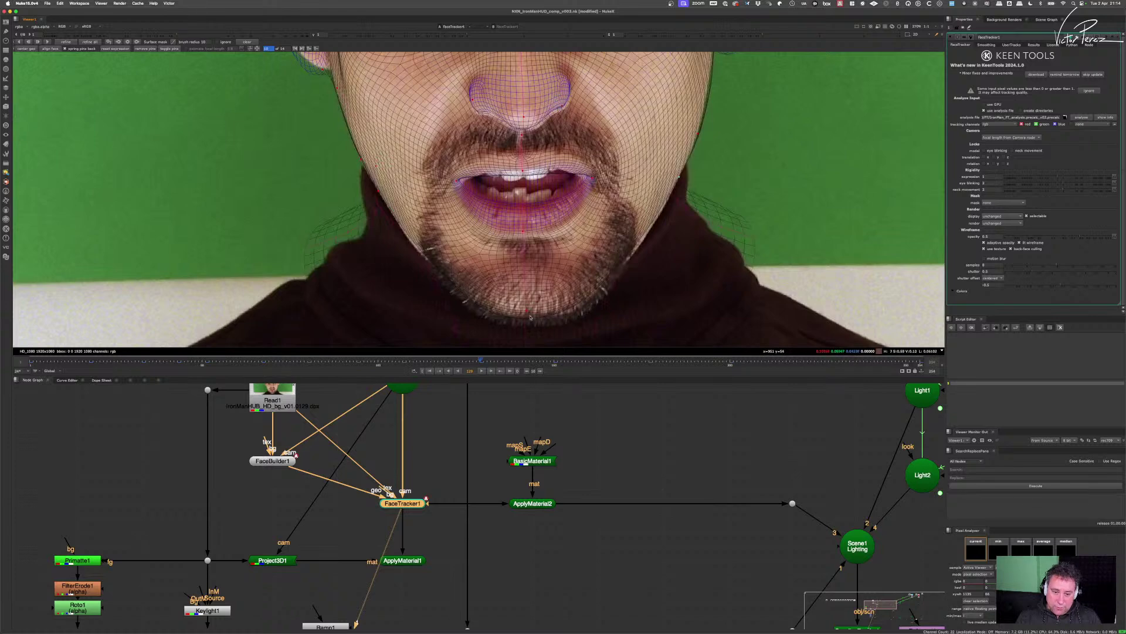
left_click_drag(530, 317, 533, 322)
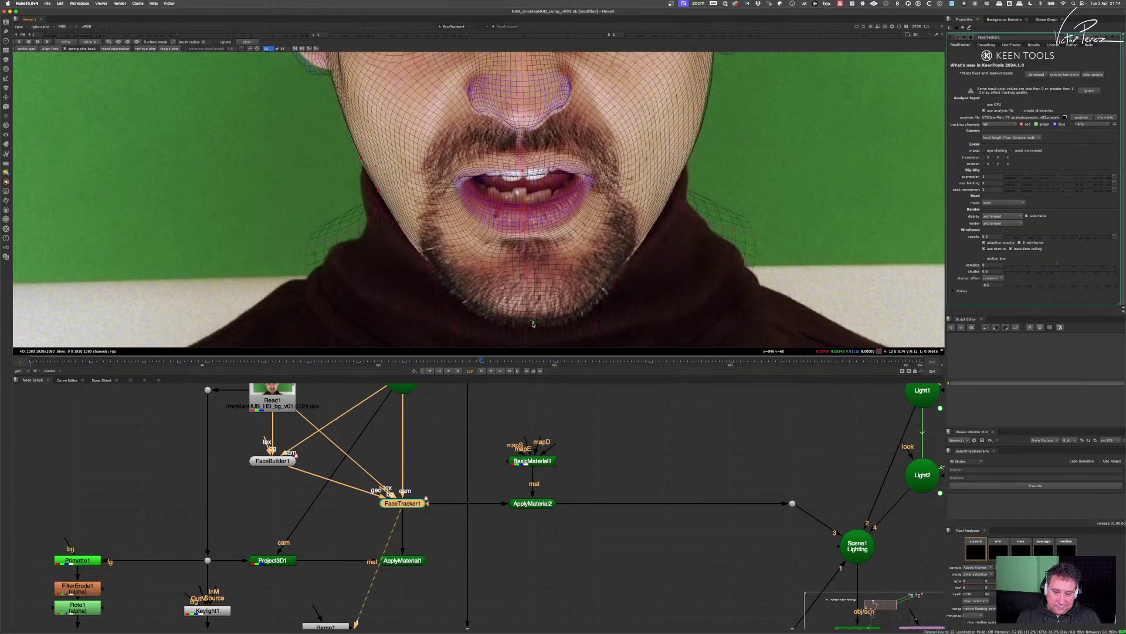
left_click_drag(641, 245, 642, 248)
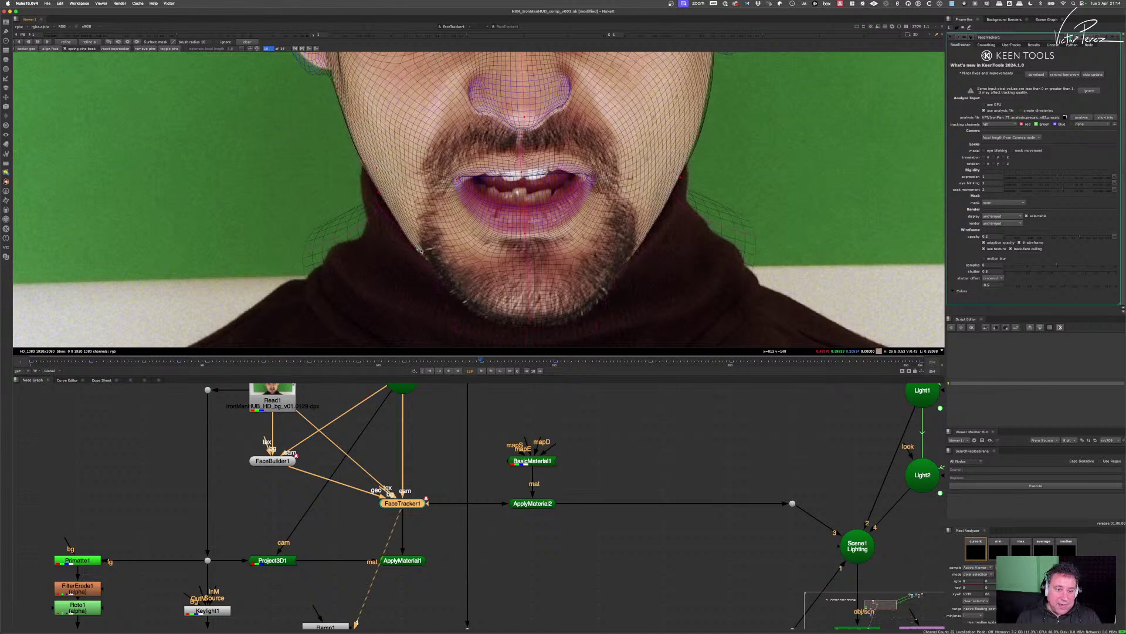
- Fine-tune the mesh outline at both cheeks beside the mouth at frame 129
scroll(420, 249, "up", 5)
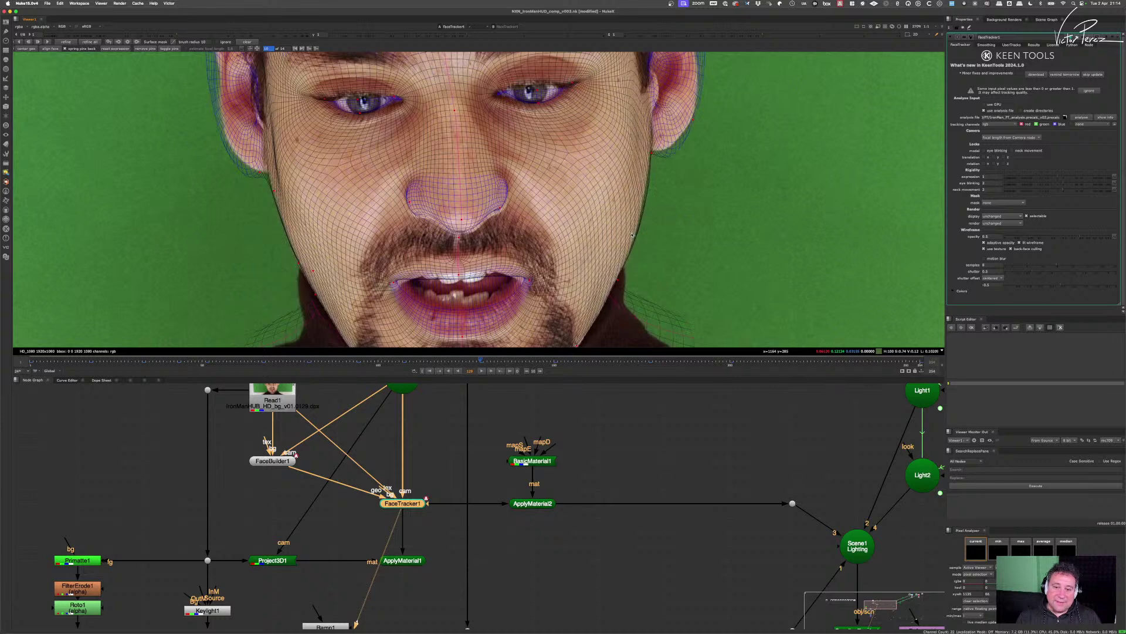
left_click_drag(632, 234, 629, 223)
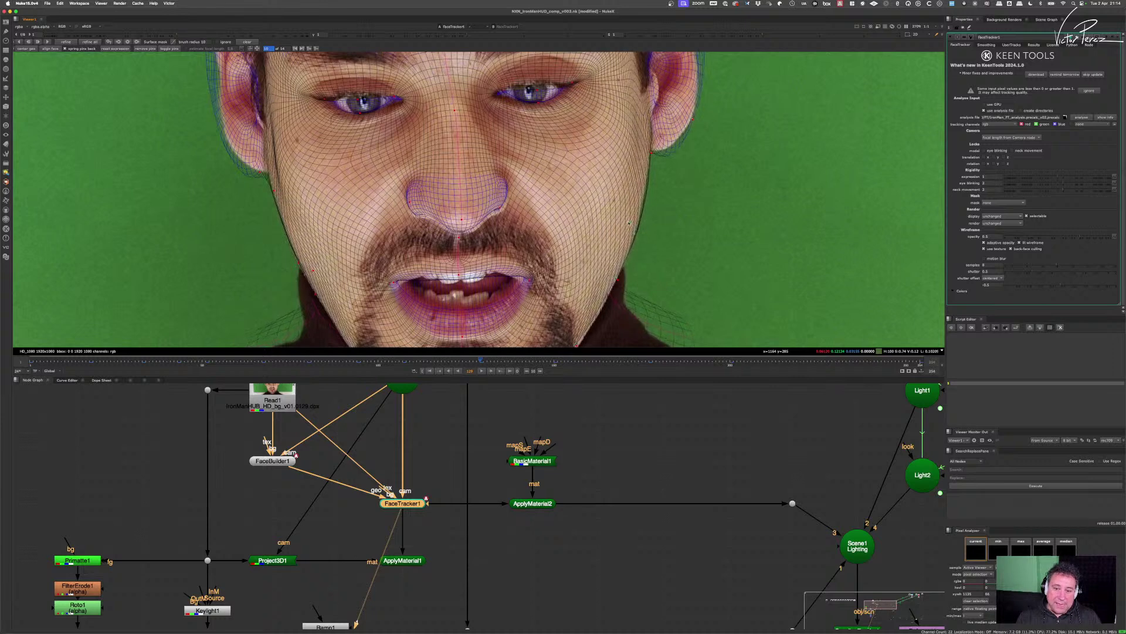
left_click_drag(298, 263, 297, 264)
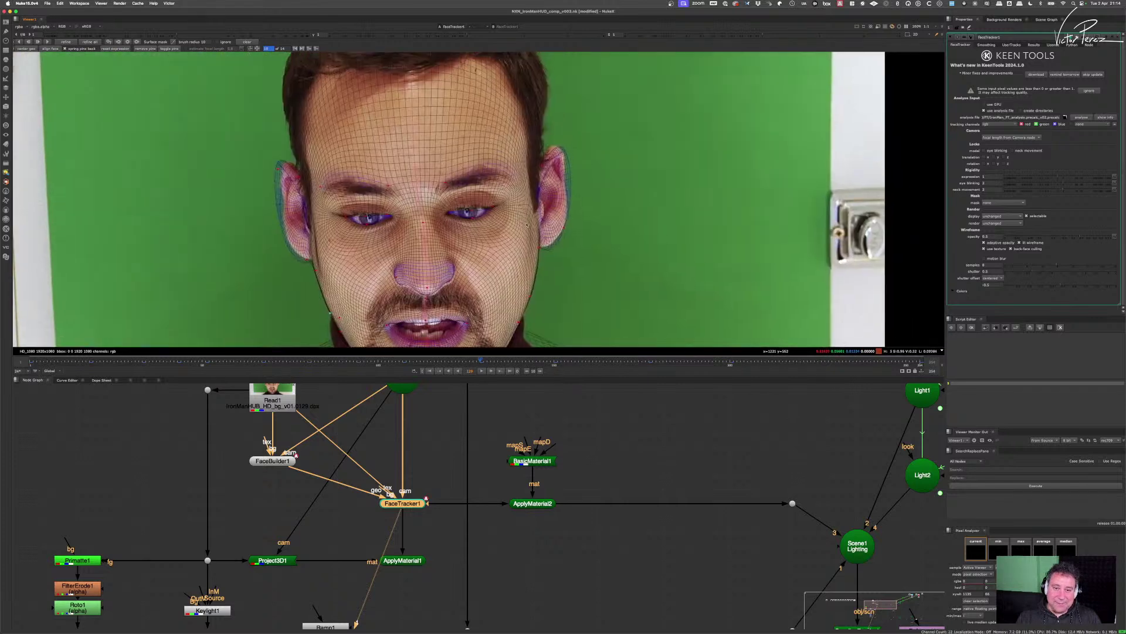
- Examine how the mesh fits both ears, the jaw edges and the mouth at frame 129
scroll(522, 208, "up", 2)
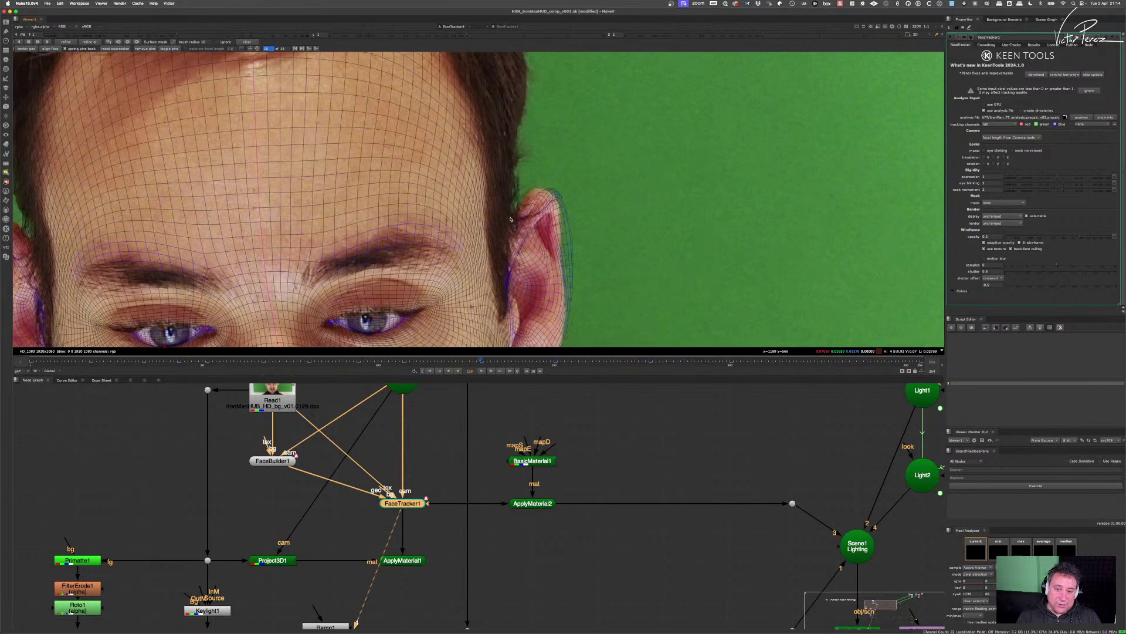
scroll(516, 217, "down", 3)
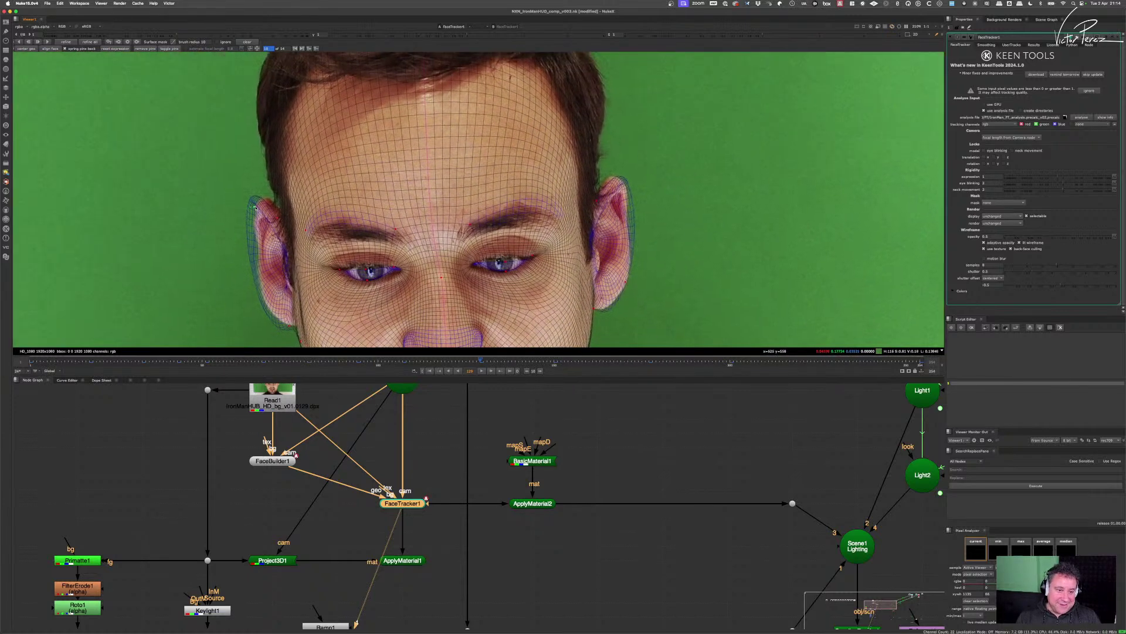
scroll(496, 226, "down", 3)
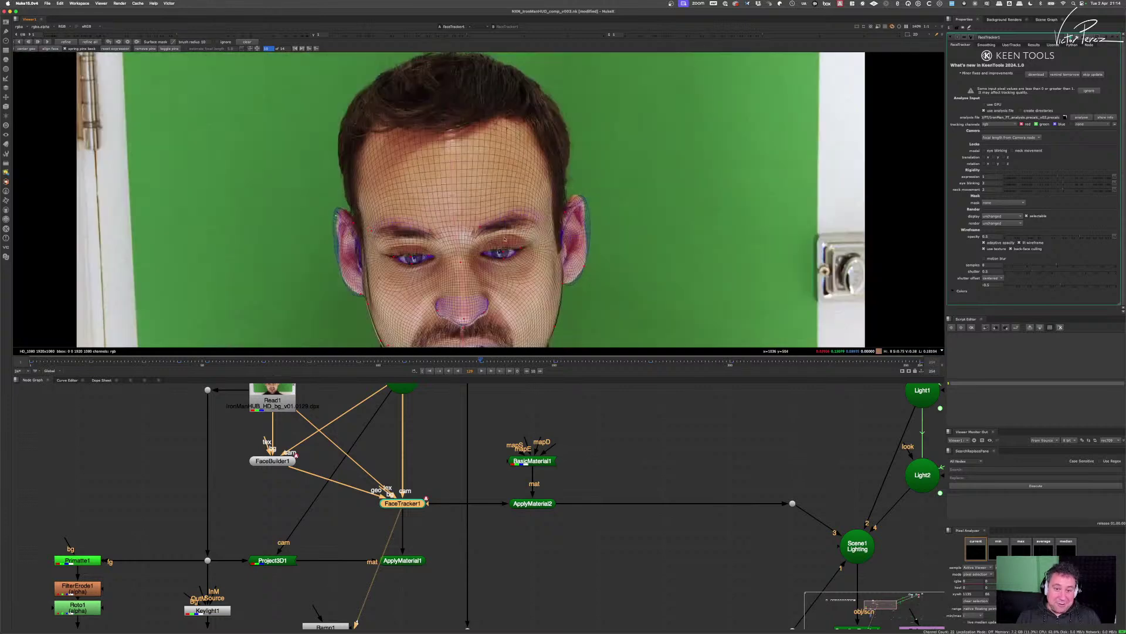
left_click_drag(524, 224, 465, 190)
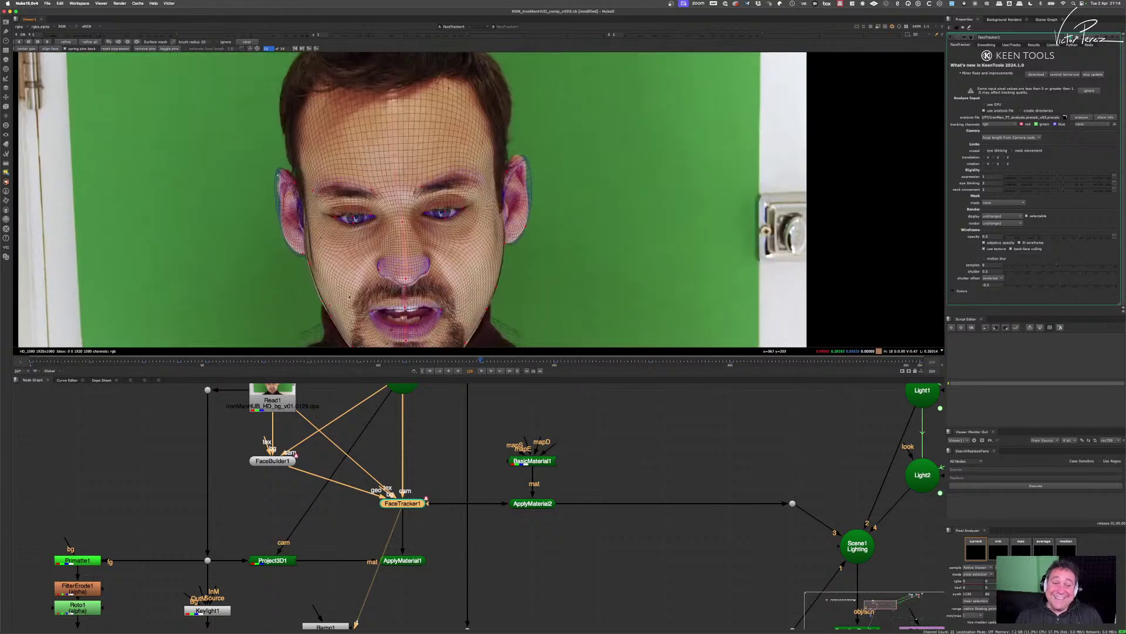
scroll(332, 298, "up", 3)
scroll(348, 286, "up", 2)
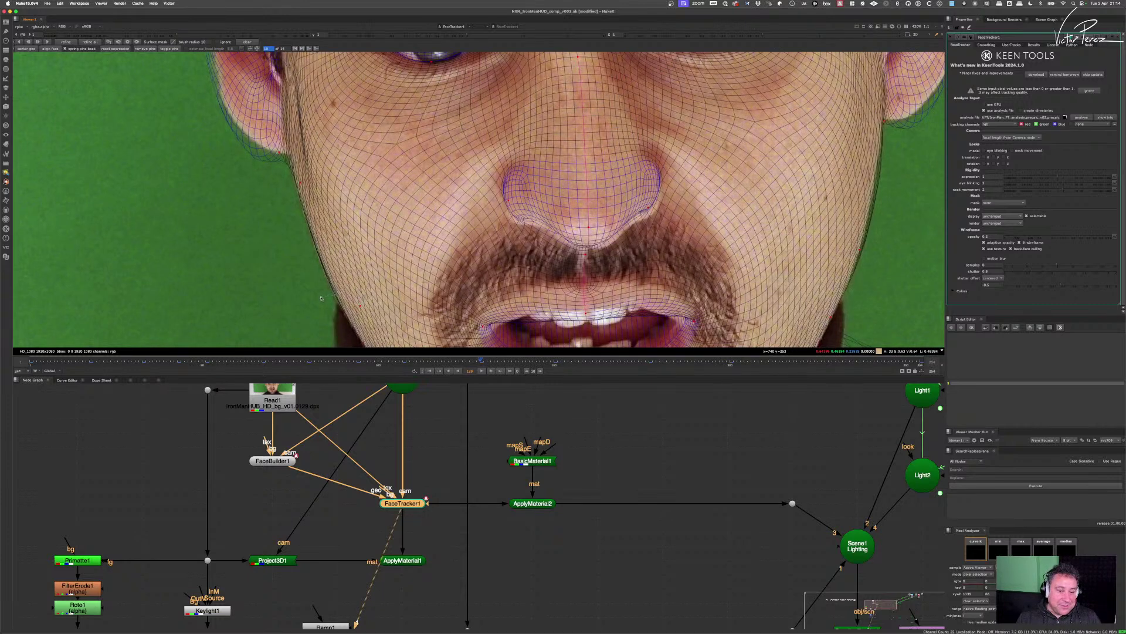
scroll(321, 299, "down", 3)
scroll(561, 227, "up", 2)
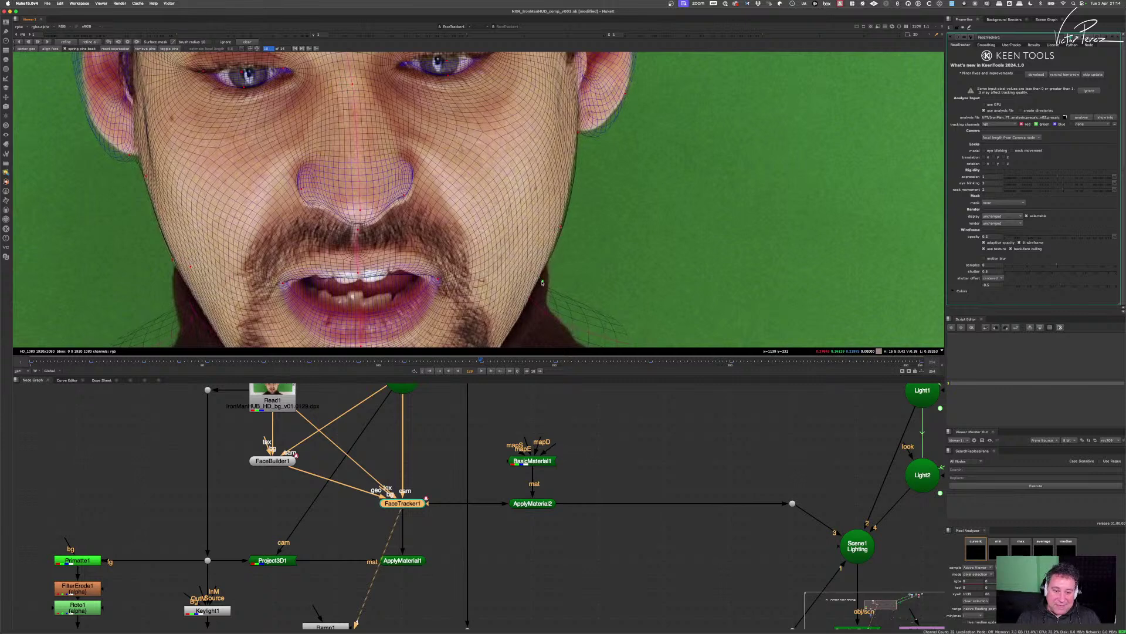
- Move both mouth corners of the mesh inward onto the lip corners and raise the upper lip's edge at frame 129
scroll(536, 263, "down", 3)
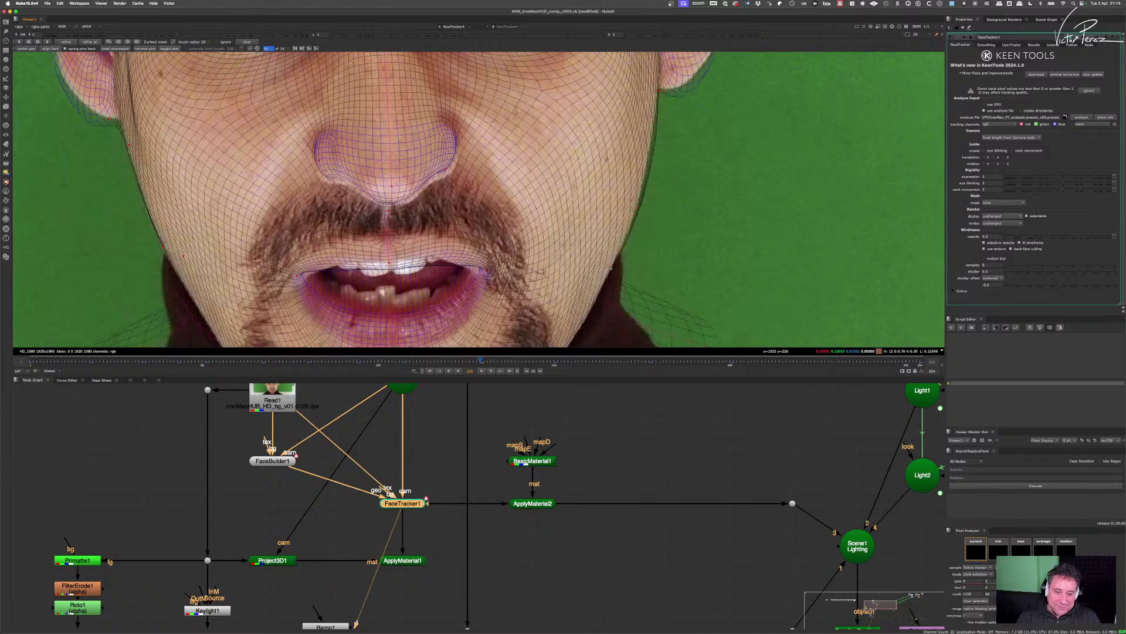
left_click_drag(486, 270, 474, 273)
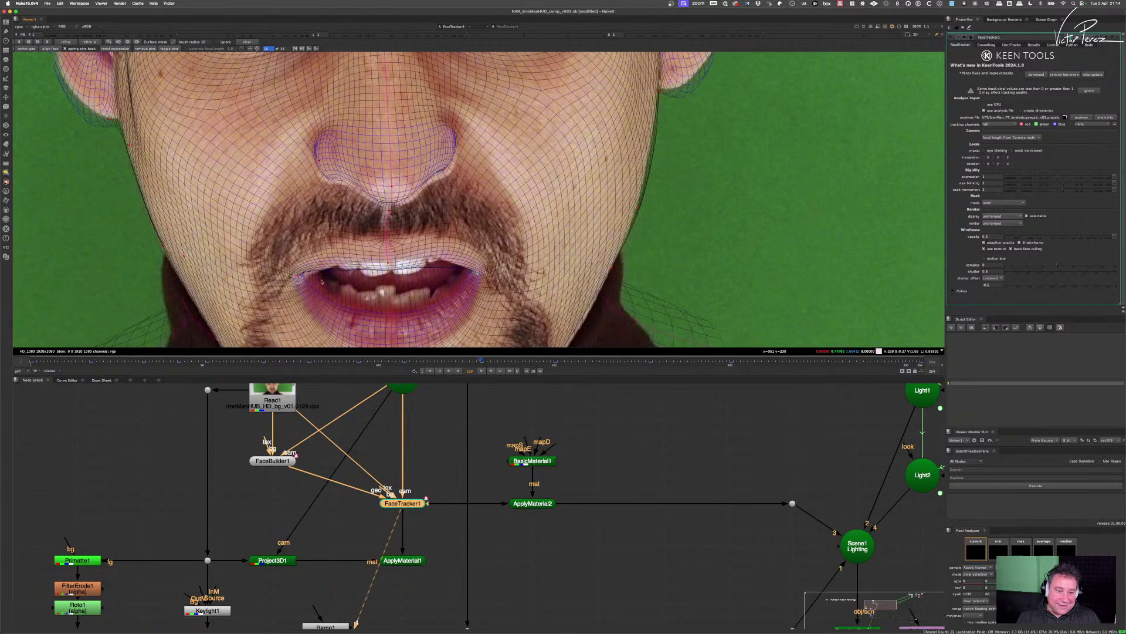
left_click_drag(297, 275, 311, 277)
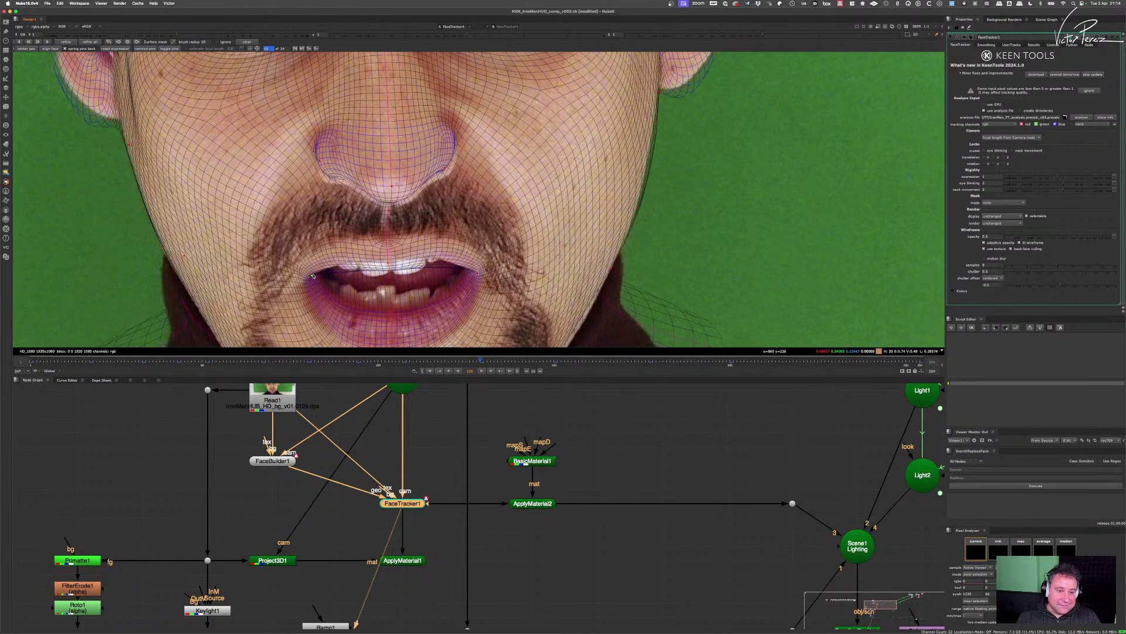
left_click_drag(390, 258, 391, 254)
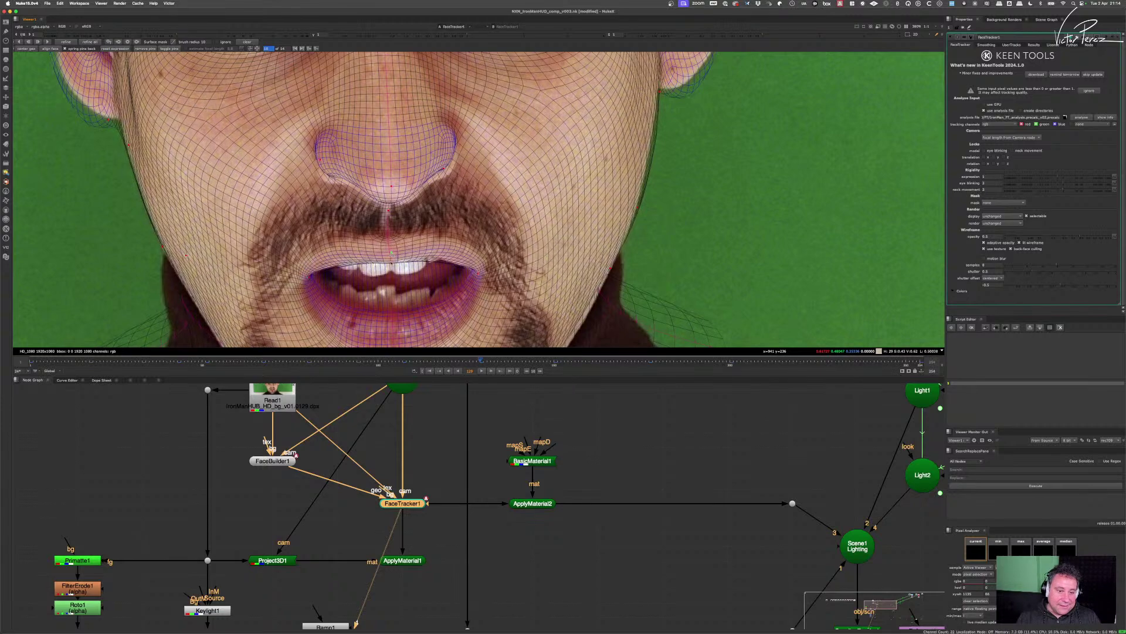
- Pin the face mesh to the outer edges of both nostrils at frame 129
scroll(431, 178, "down", 4)
scroll(428, 178, "up", 4)
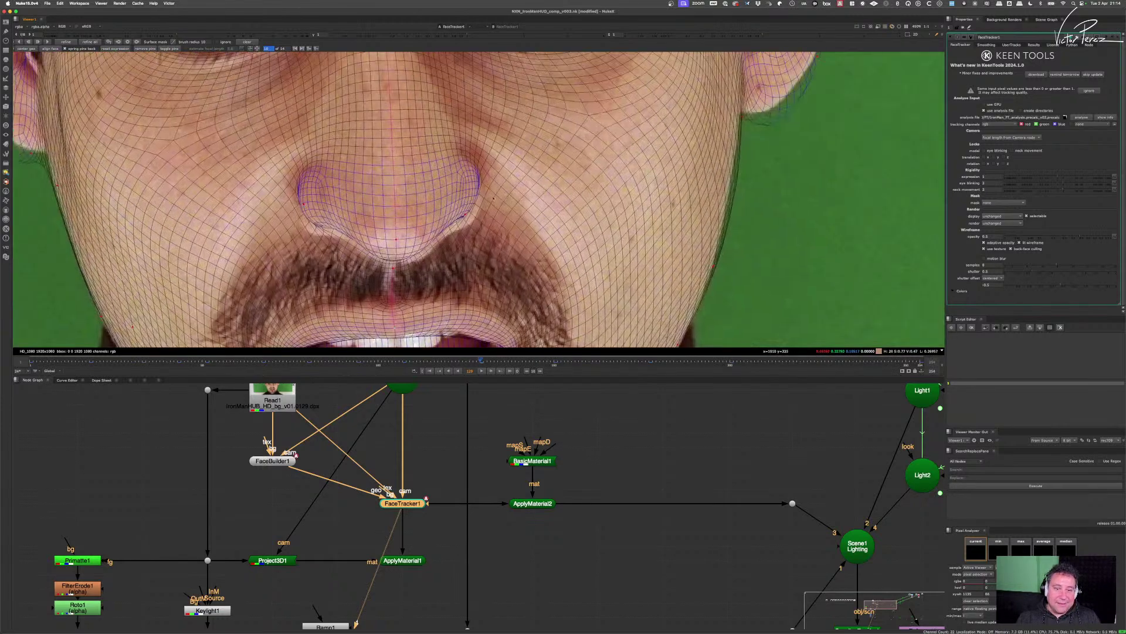
left_click_drag(468, 216, 478, 244)
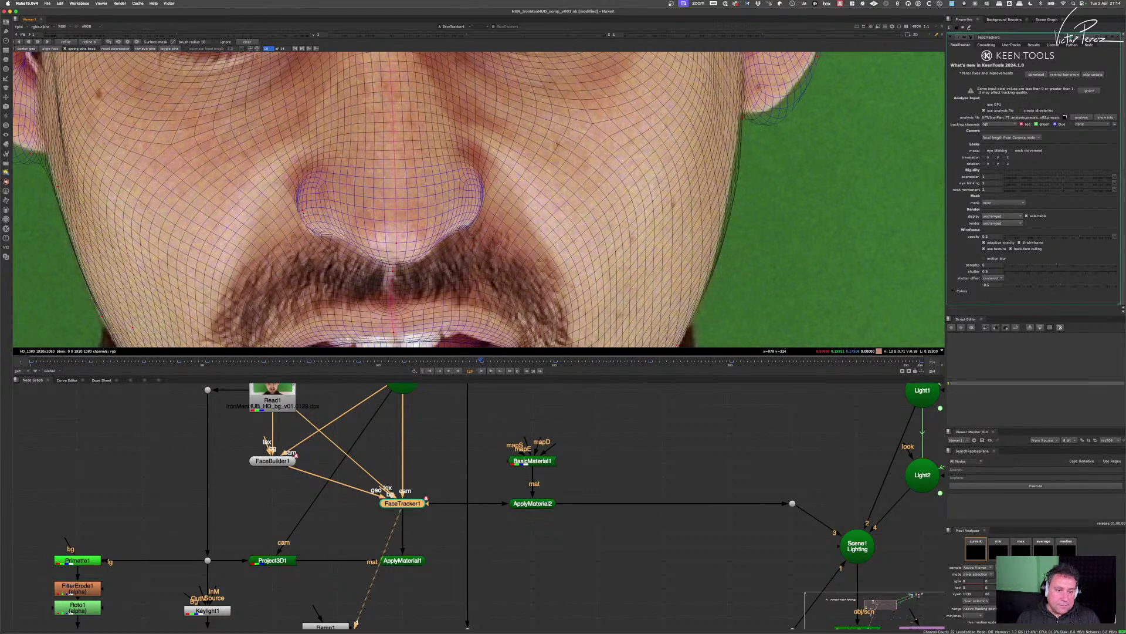
left_click_drag(303, 214, 300, 218)
scroll(433, 226, "down", 5)
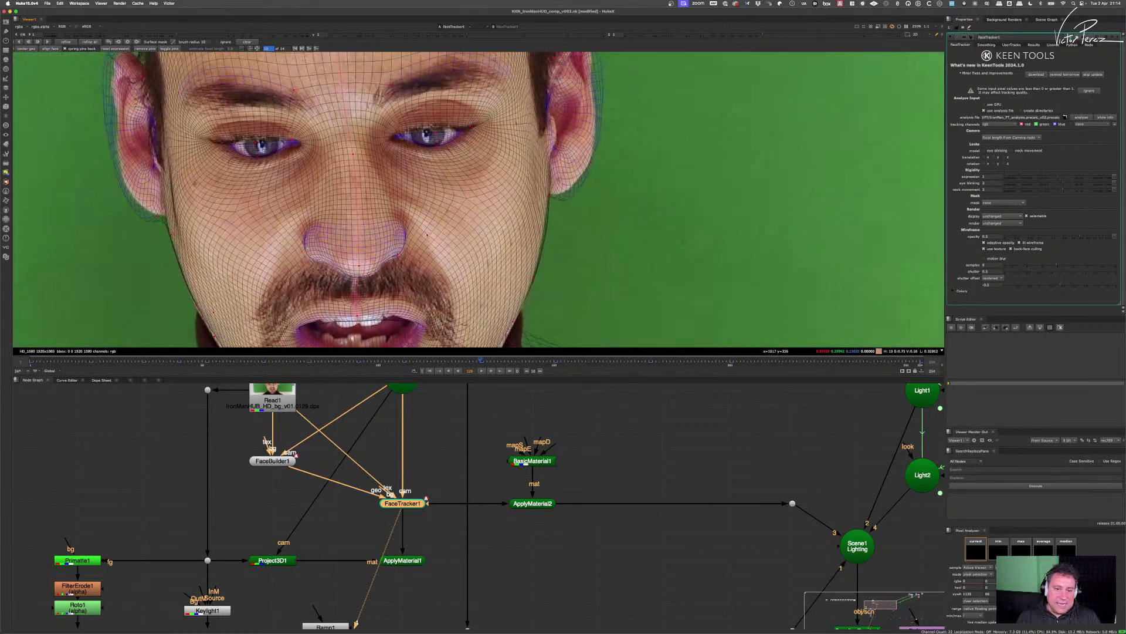
- Align the mesh with the earlobe on the image's right and the upper ear on the image's left at frame 129
scroll(480, 198, "up", 5)
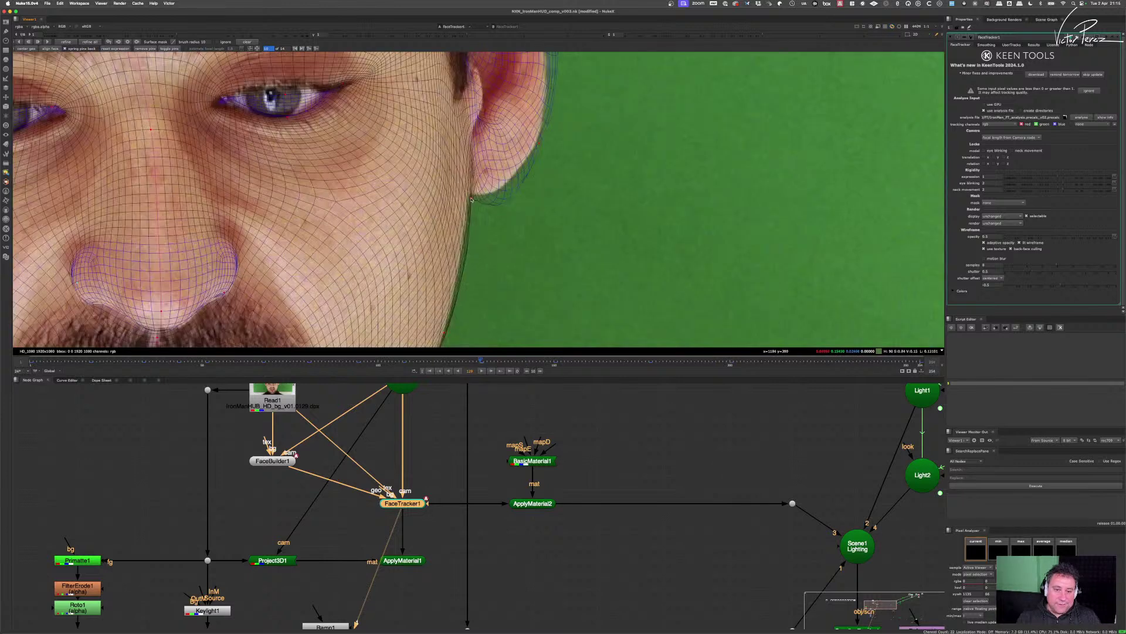
left_click_drag(471, 198, 459, 178)
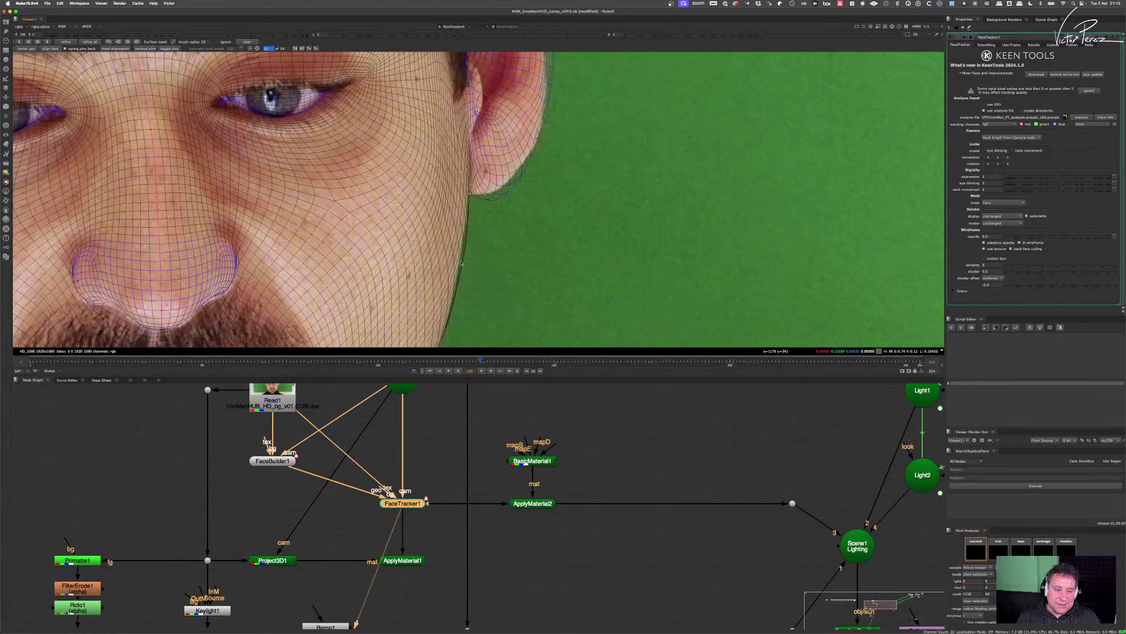
scroll(546, 243, "down", 2)
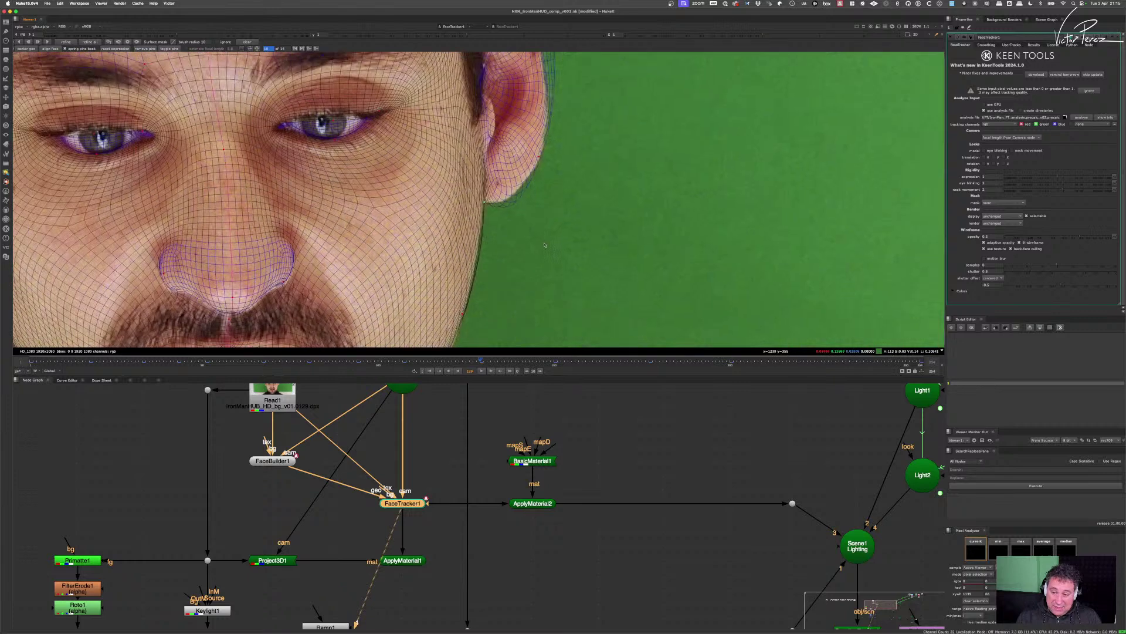
scroll(555, 236, "down", 3)
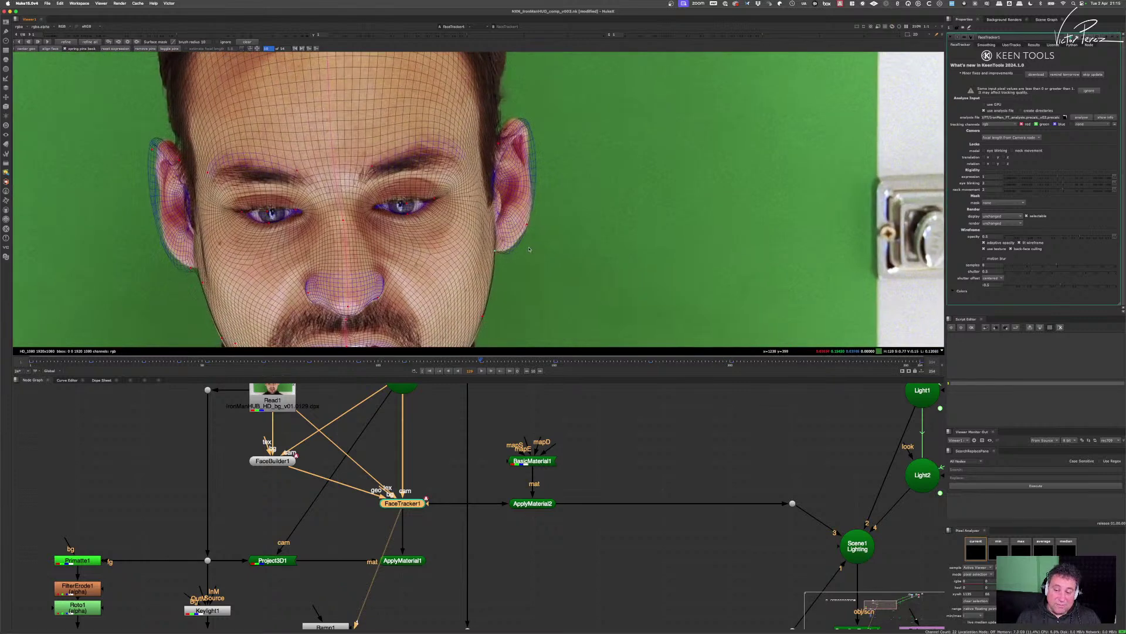
left_click_drag(529, 249, 579, 305)
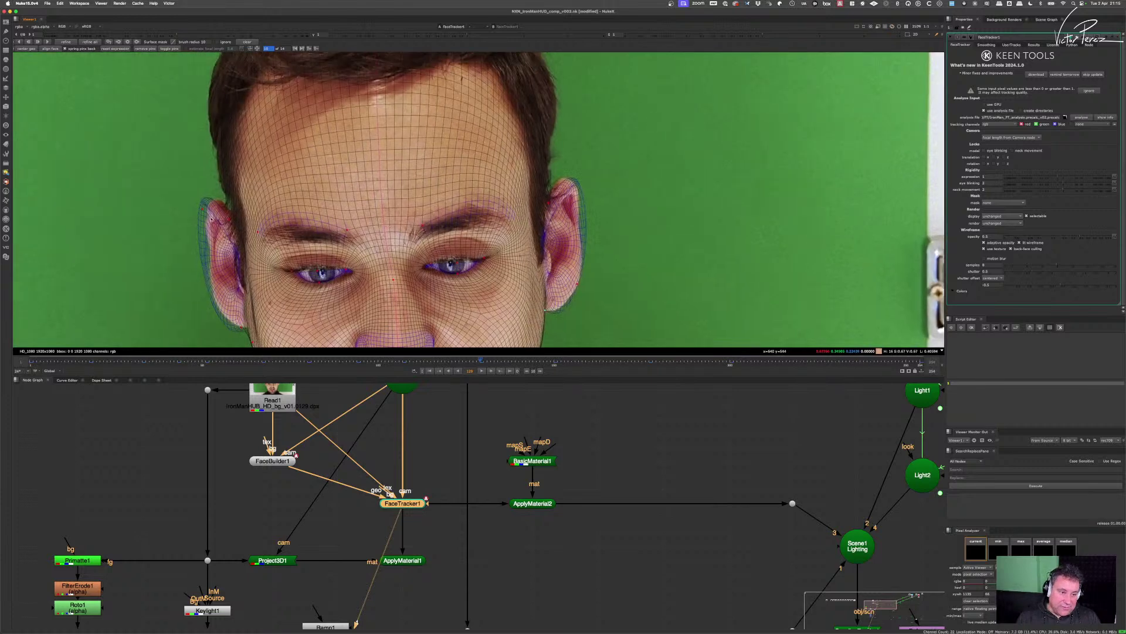
left_click_drag(229, 221, 212, 209)
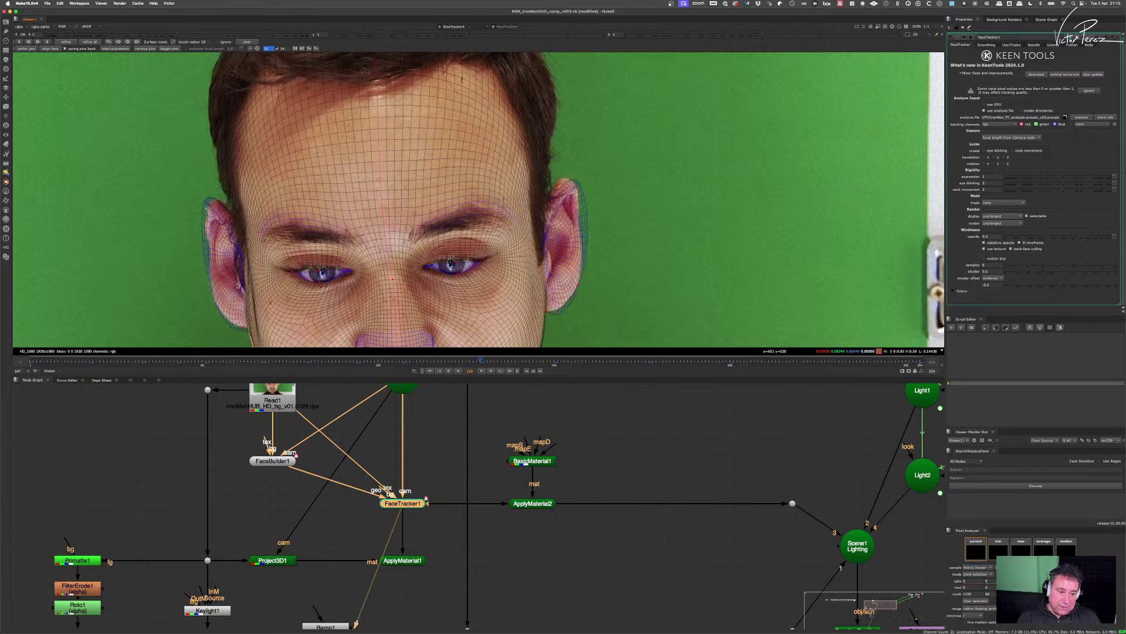
- Refine the mesh along both jaw edges and around the chin to match the face outline at frame 129
key("Right")
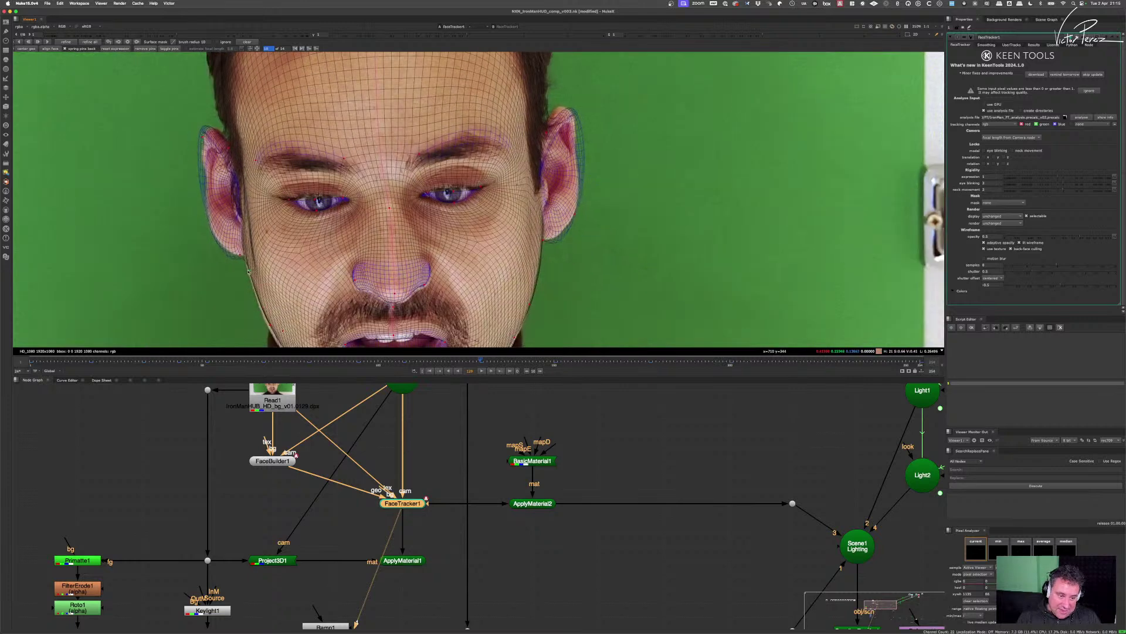
key("Right")
key("Right")
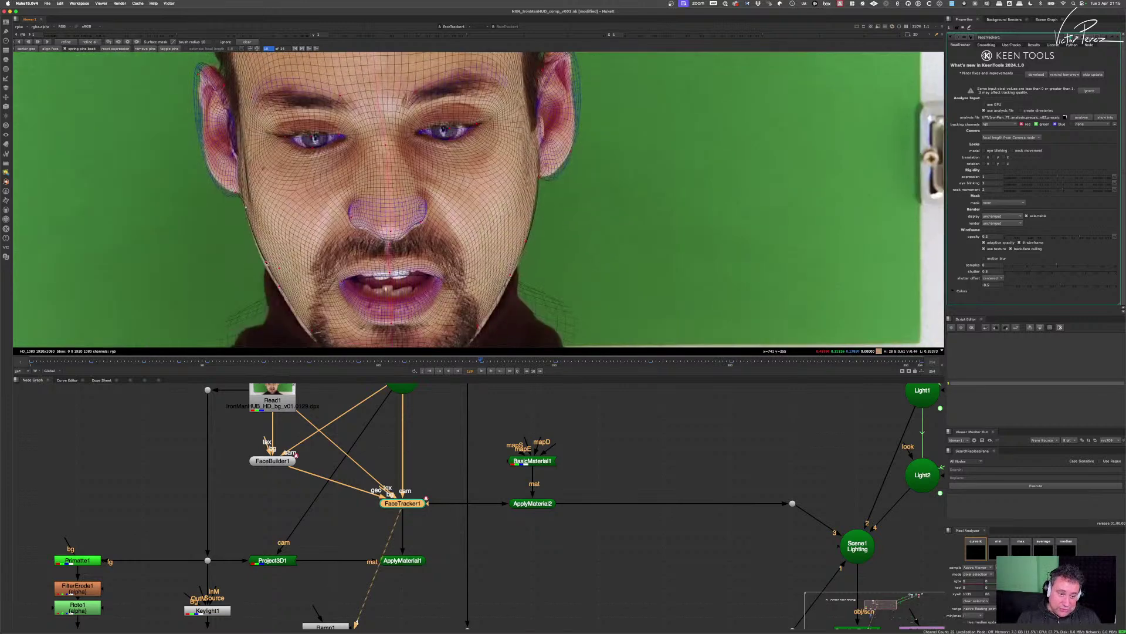
left_click_drag(266, 263, 260, 268)
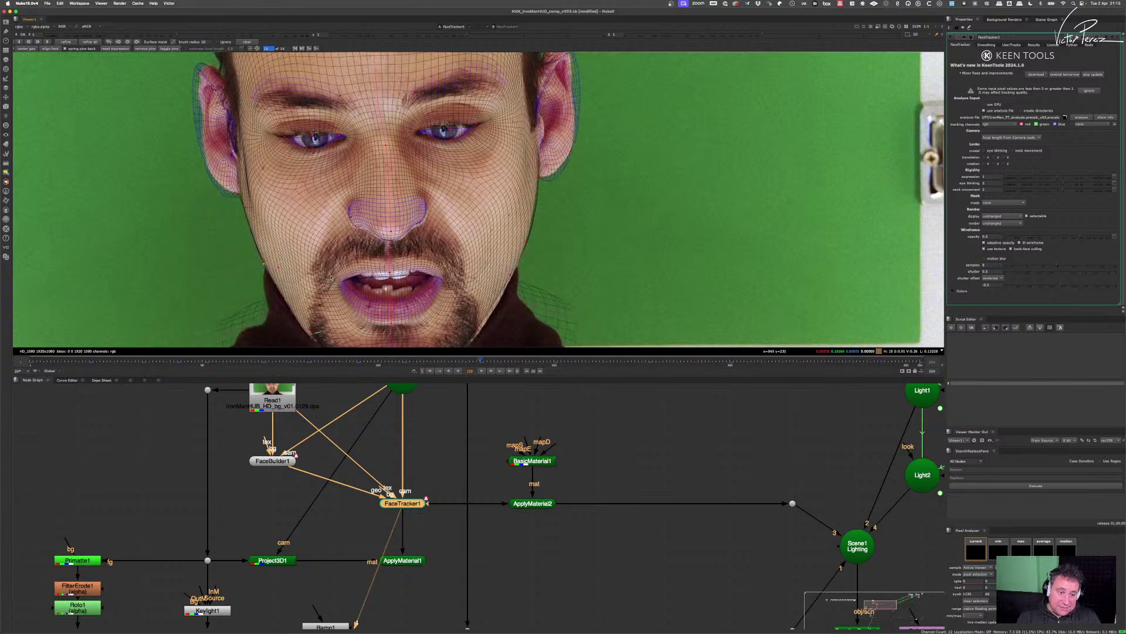
key("Right")
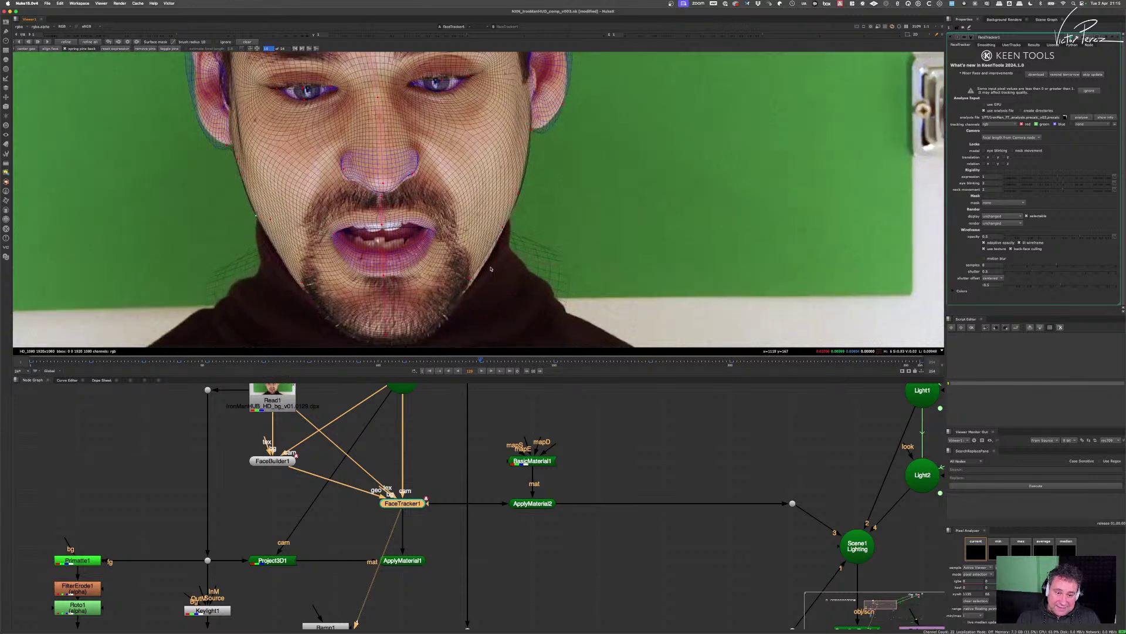
left_click_drag(471, 281, 476, 283)
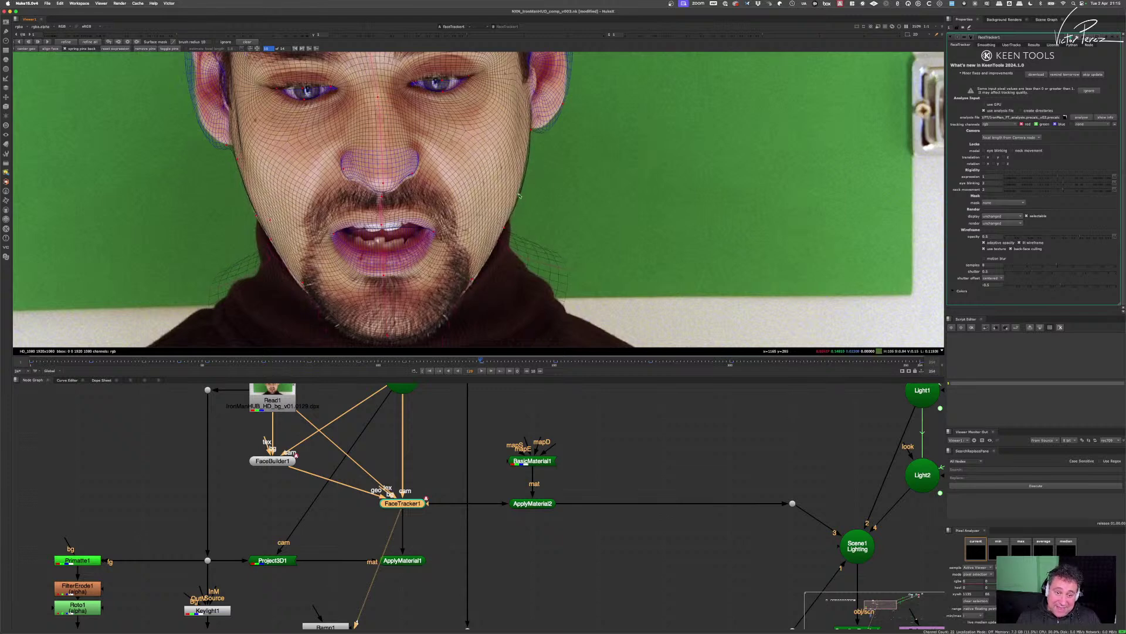
left_click_drag(517, 195, 515, 194)
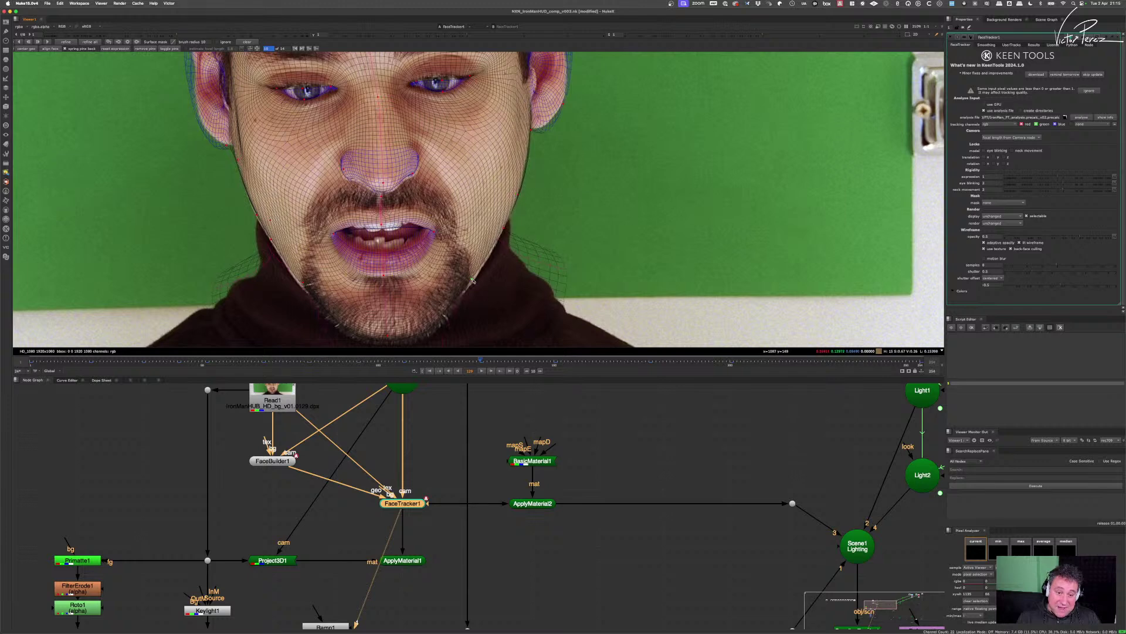
left_click_drag(473, 280, 475, 283)
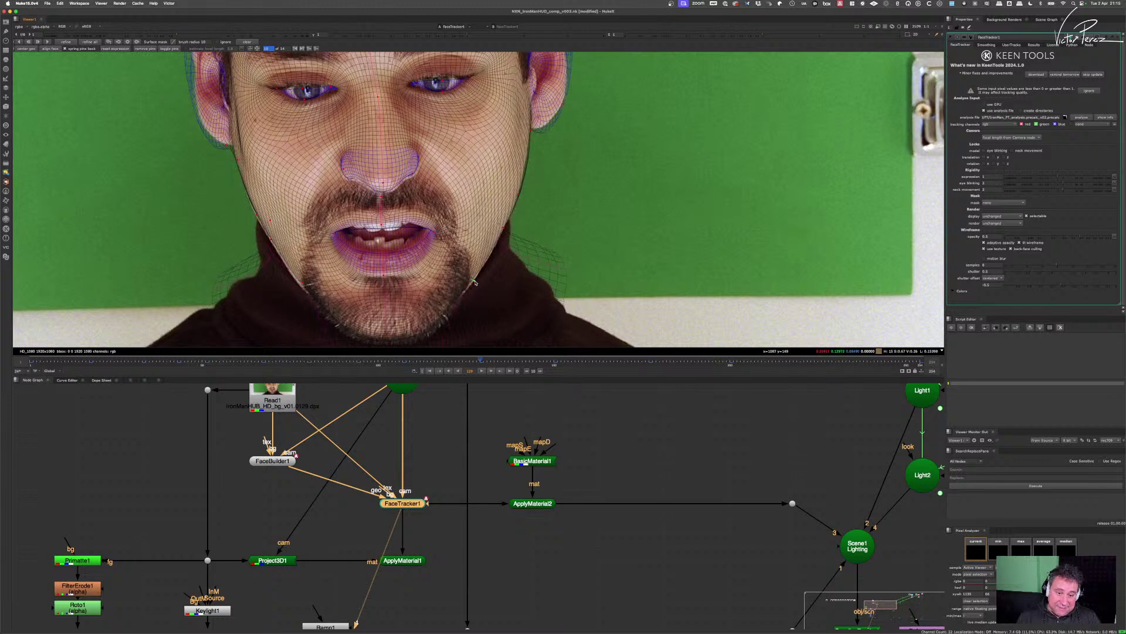
left_click(388, 337)
left_click(302, 285)
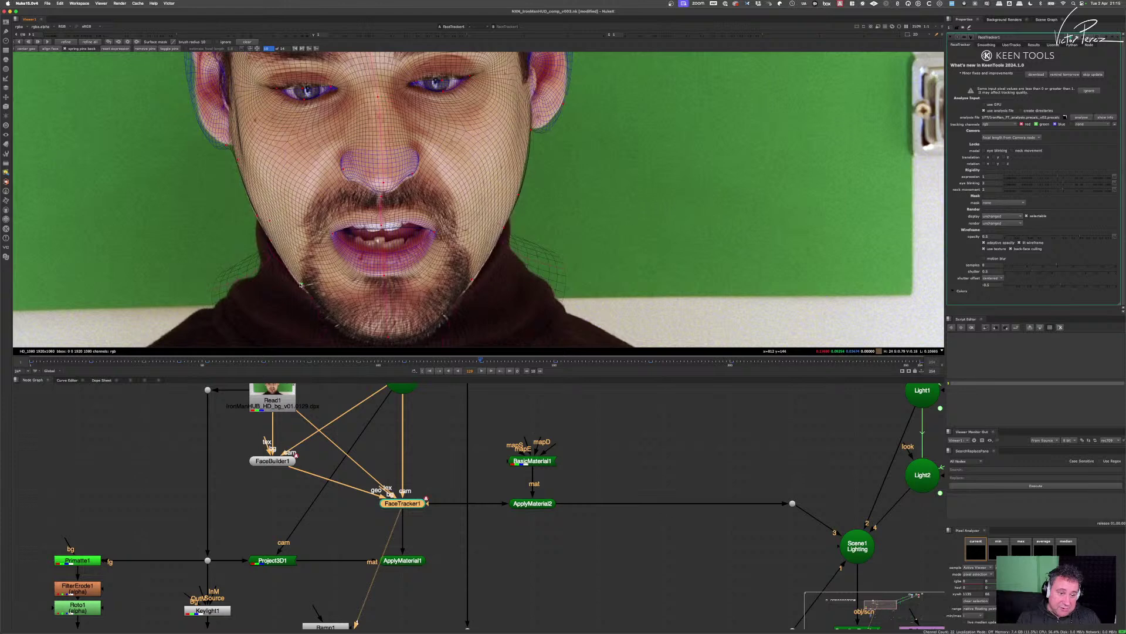
- Adjust the mesh eyelids to the upper lid on the image's right and the lower lid on the image's left at frame 129
scroll(451, 165, "down", 1)
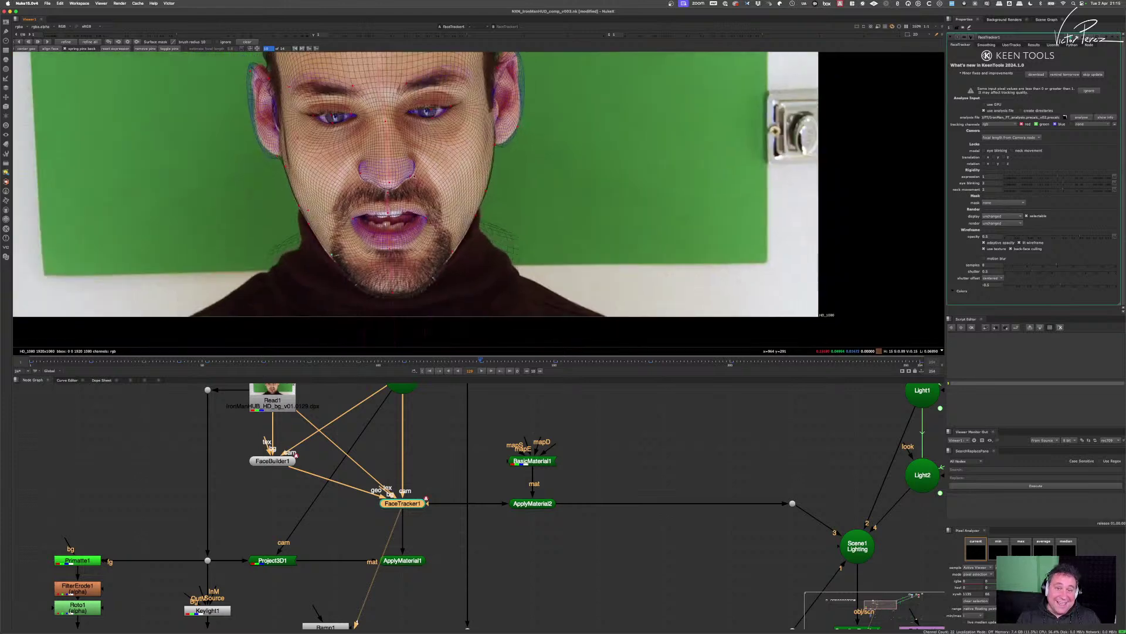
scroll(450, 165, "up", 5)
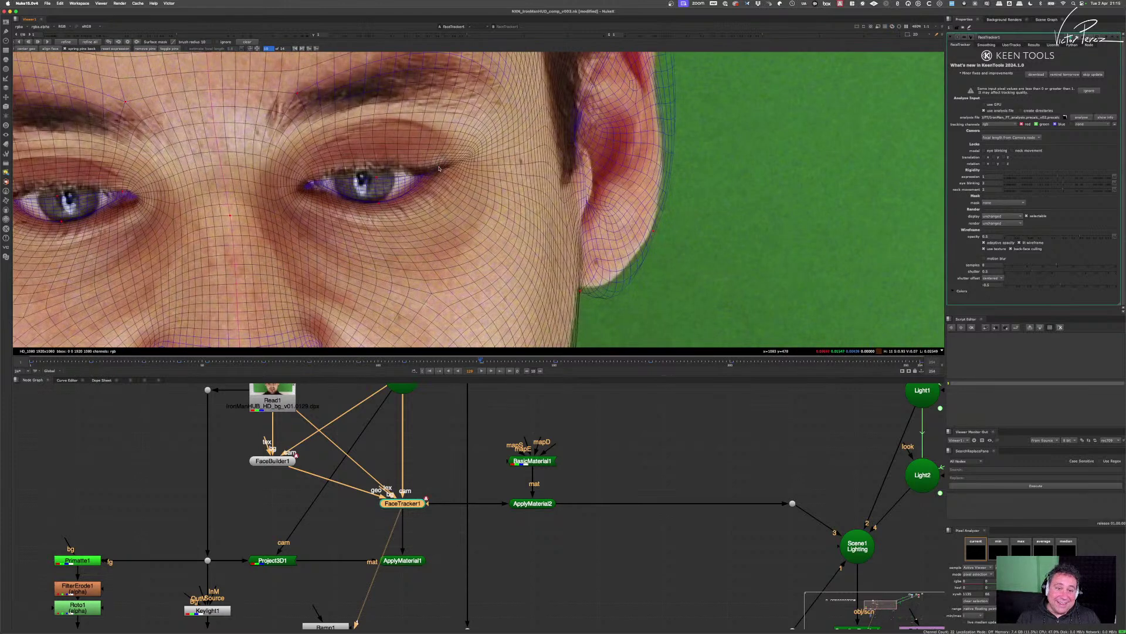
left_click_drag(376, 178, 376, 166)
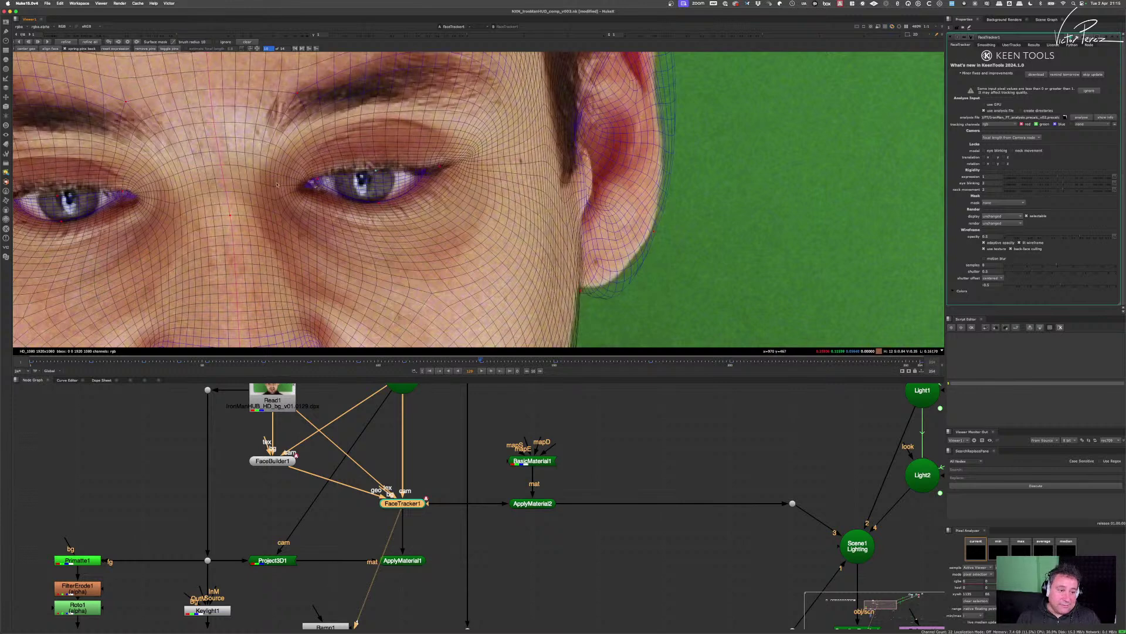
scroll(278, 184, "down", 4)
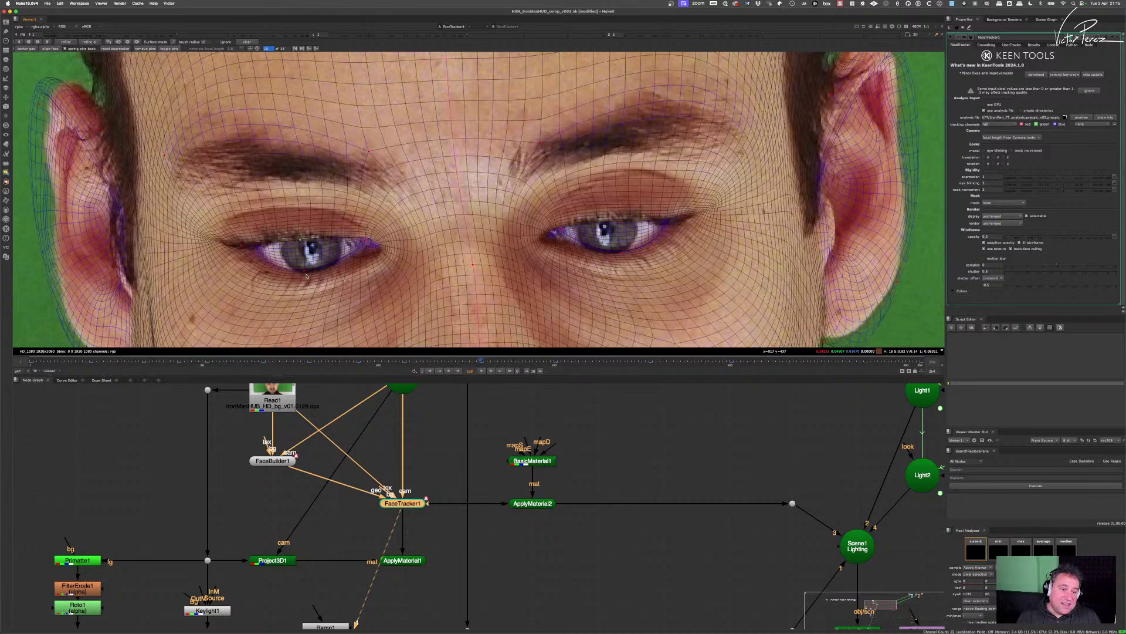
left_click(304, 273)
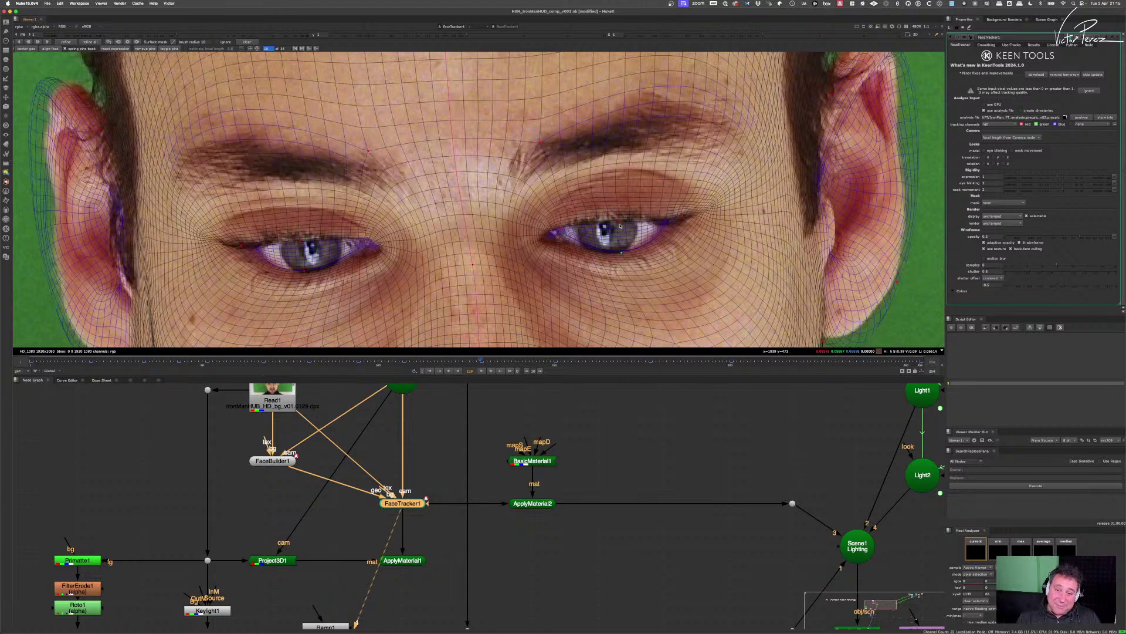
- Fine-tune the mesh on the lower jaw edge beside the beard on the image's right at frame 129
scroll(645, 230, "down", 5)
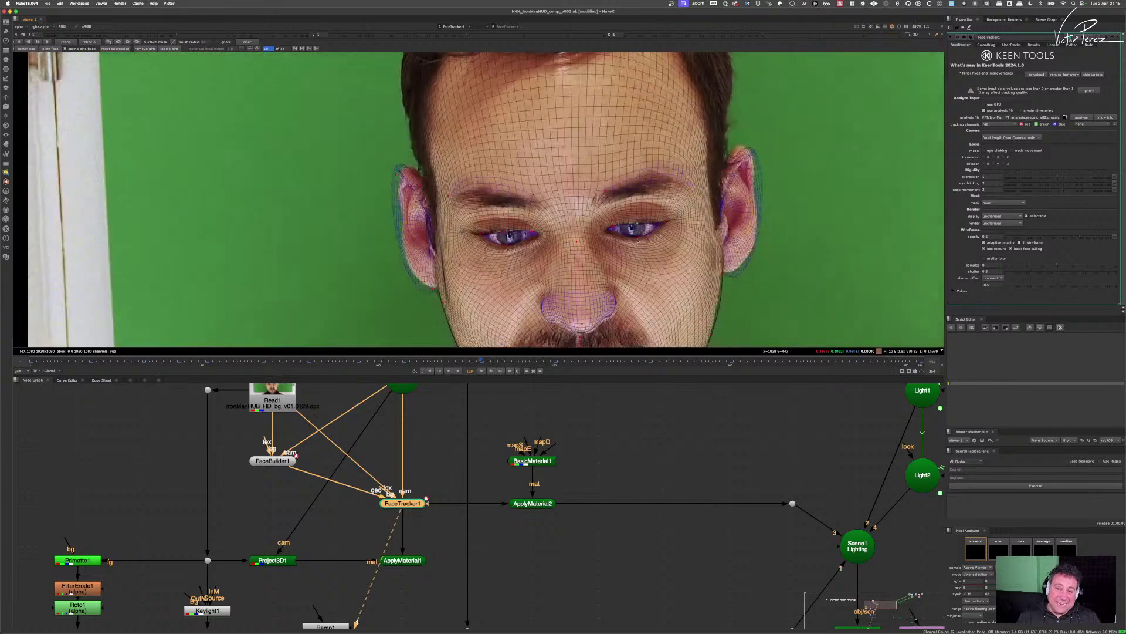
scroll(653, 233, "down", 5)
scroll(585, 247, "up", 5)
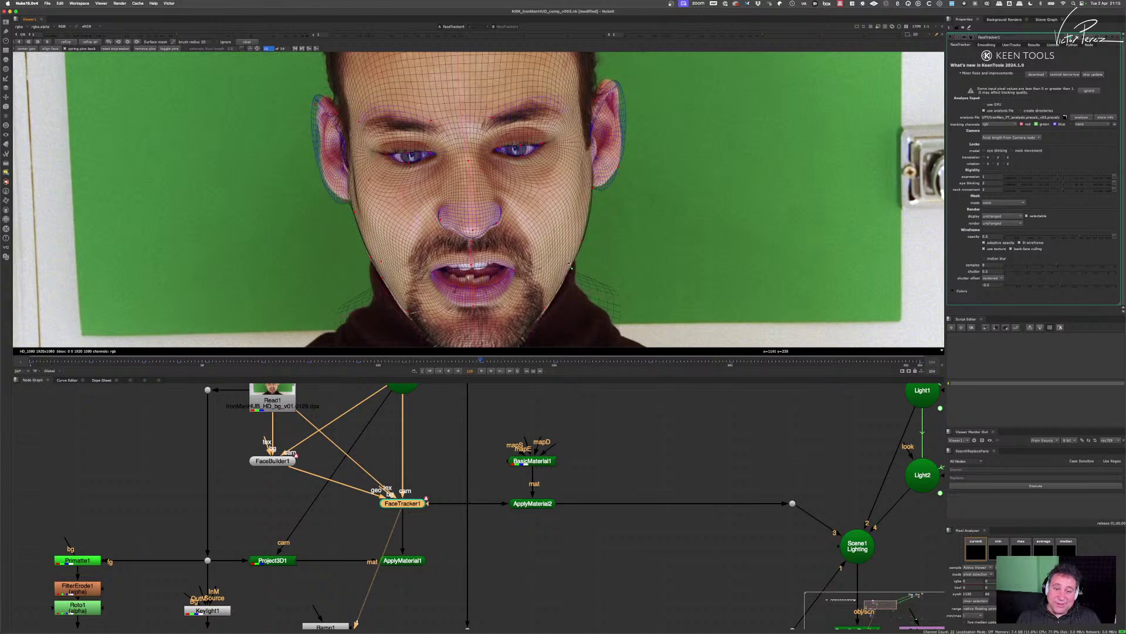
scroll(572, 268, "down", 5)
scroll(477, 246, "up", 6)
left_click_drag(684, 258, 708, 206)
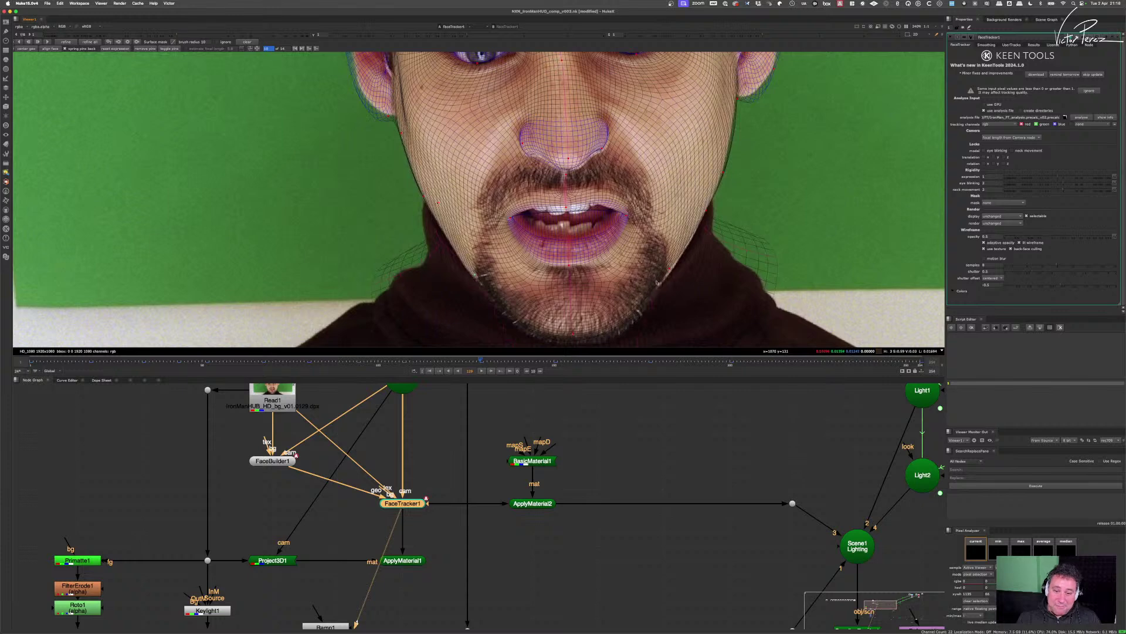
left_click_drag(669, 272, 670, 268)
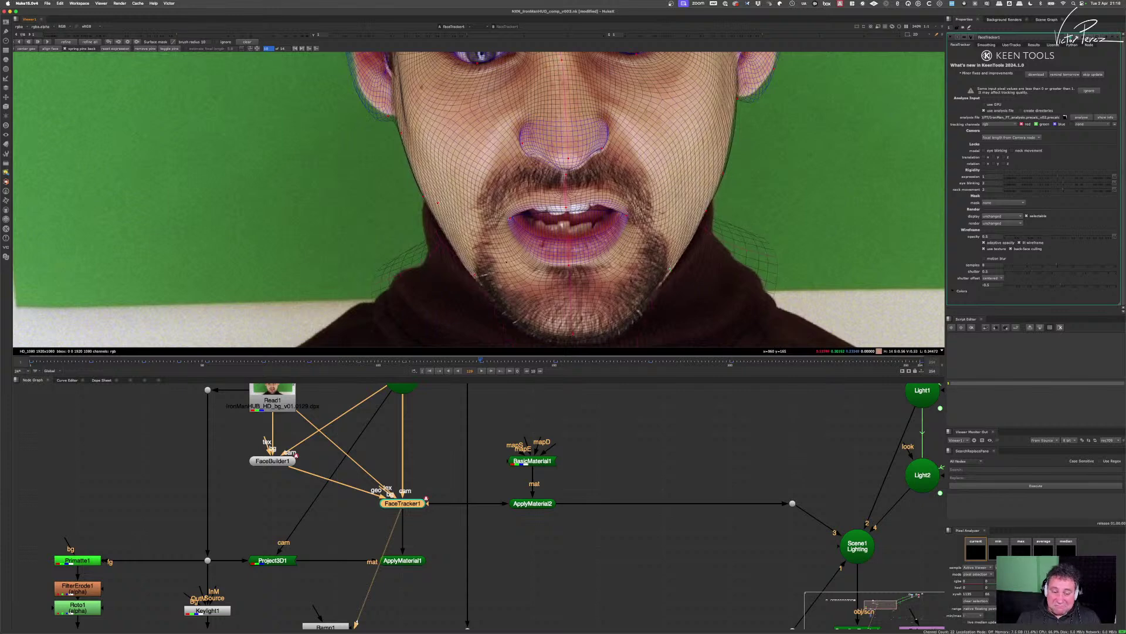
- Go to frame 231 and align the mesh with the ear on the image's left
left_click(839, 362)
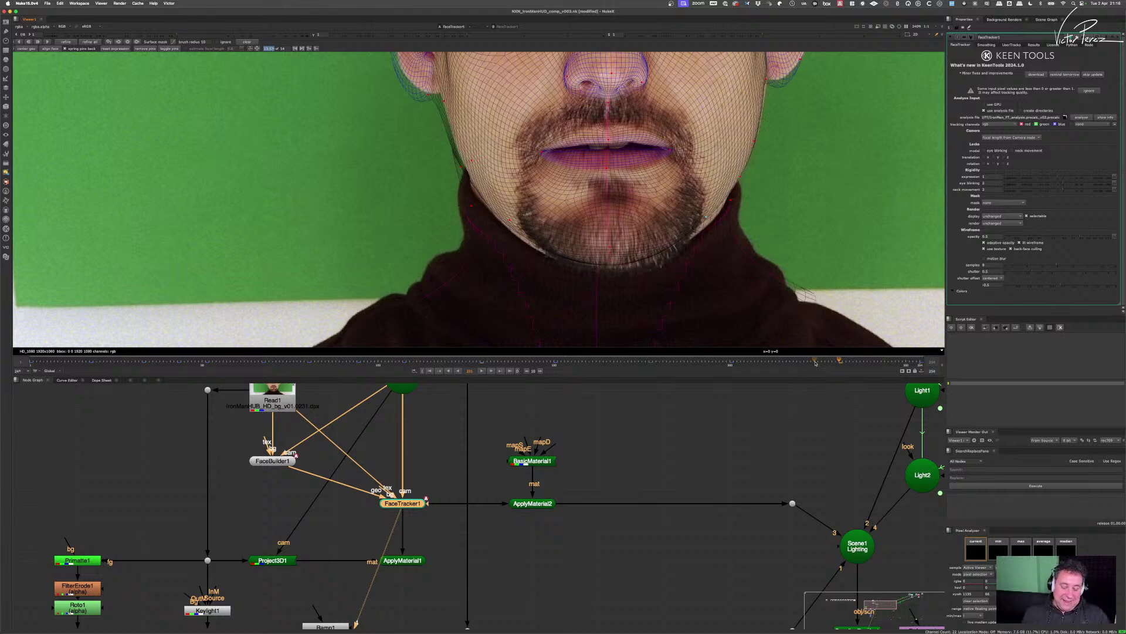
scroll(657, 244, "down", 3)
scroll(454, 253, "up", 4)
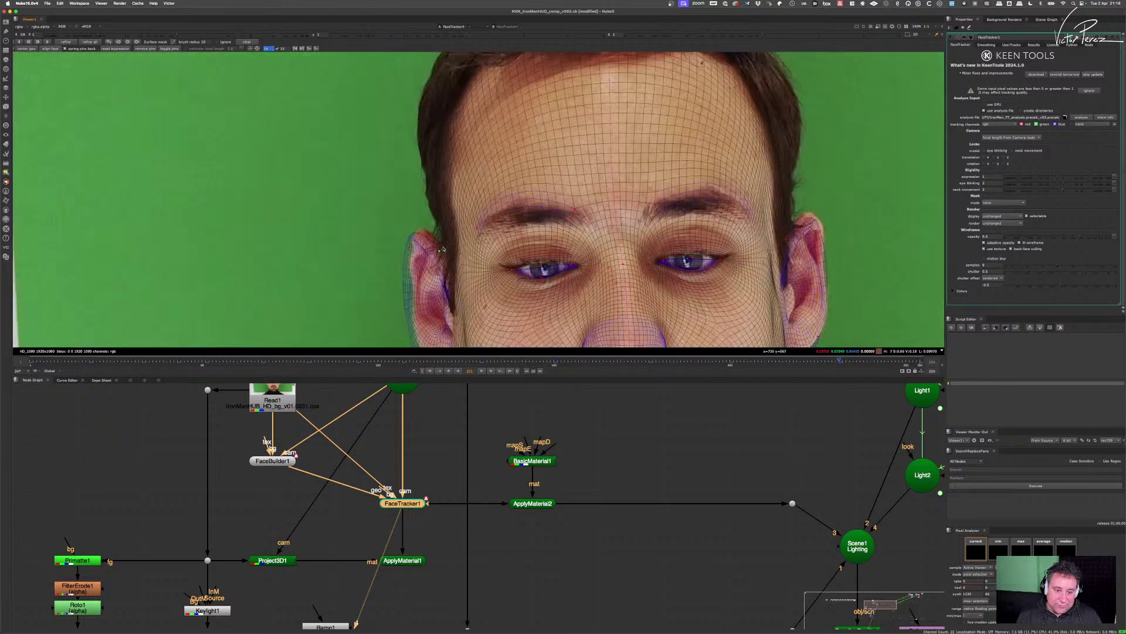
left_click_drag(454, 253, 459, 176)
left_click_drag(464, 297, 483, 297)
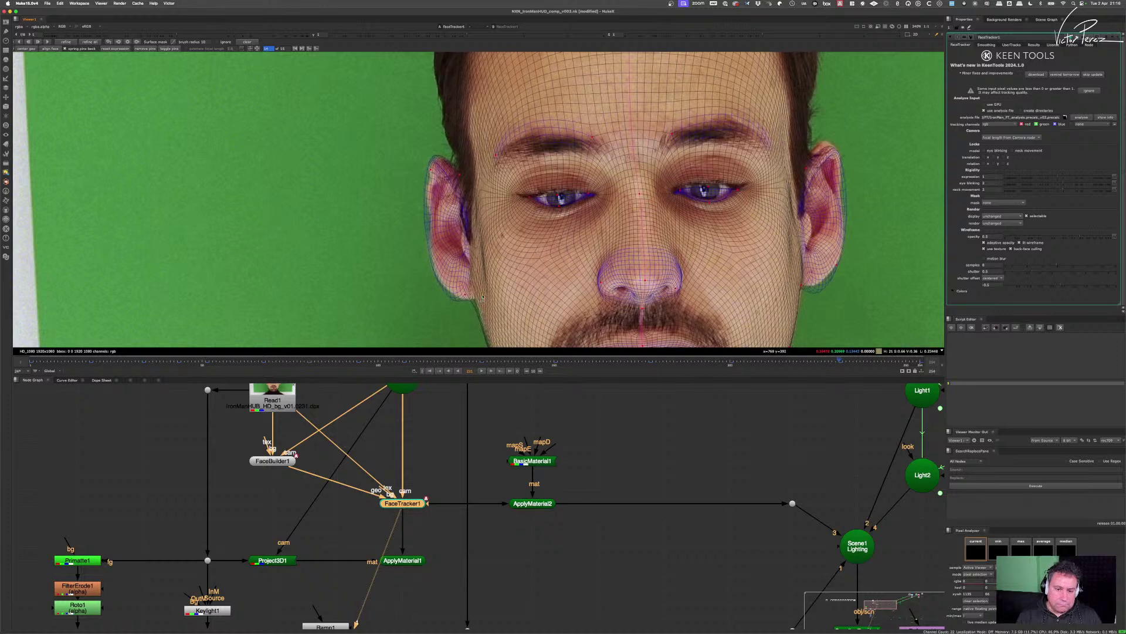
- Pin the mesh eyelids to the lid edges of both eyes at frame 231
left_click_drag(597, 227, 562, 274)
scroll(491, 256, "up", 3)
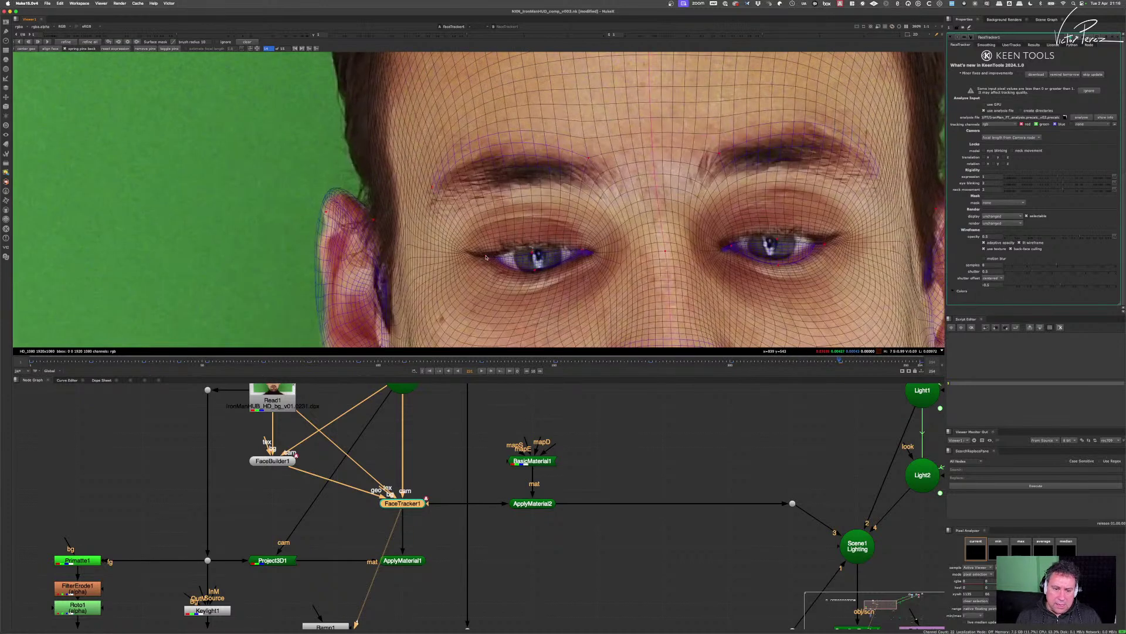
left_click_drag(486, 256, 535, 247)
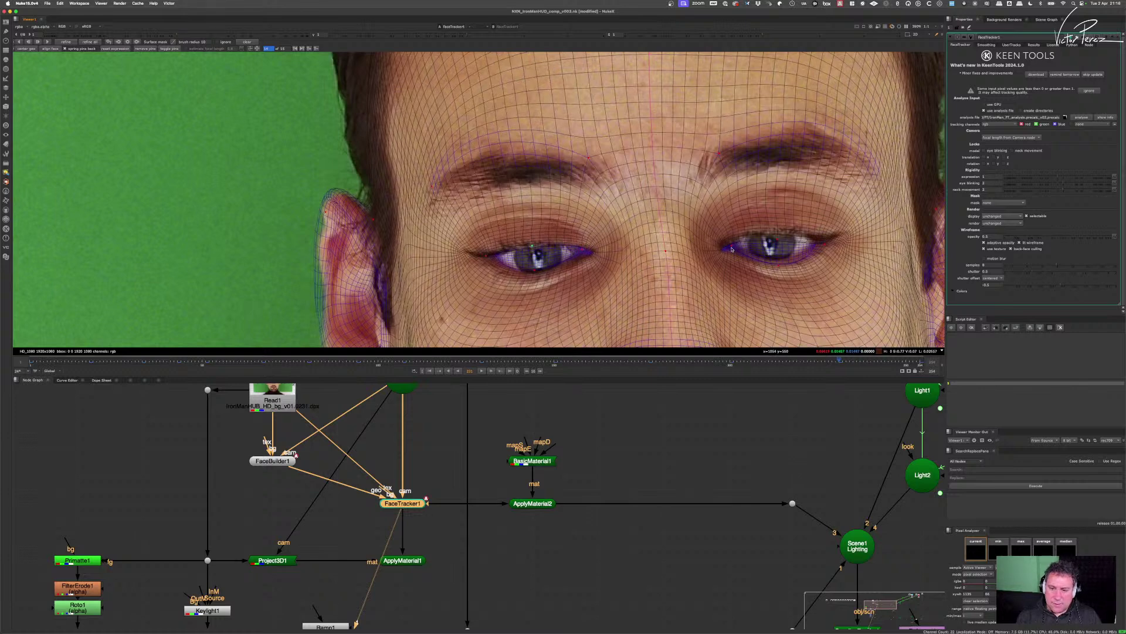
left_click_drag(774, 238, 777, 233)
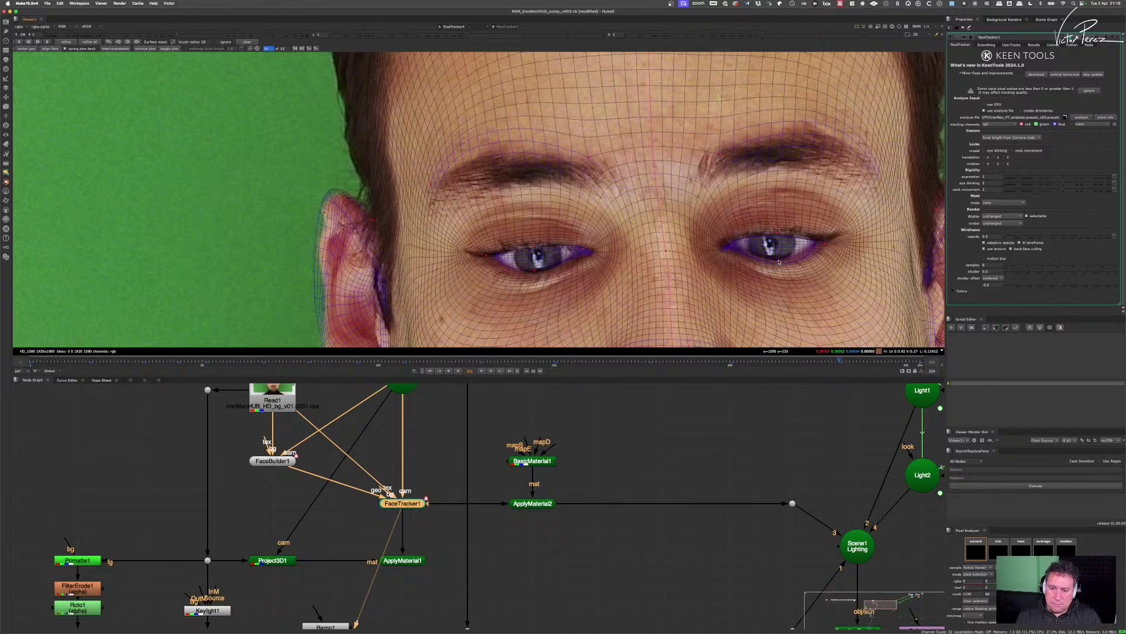
left_click_drag(780, 261, 777, 258)
scroll(820, 240, "down", 5)
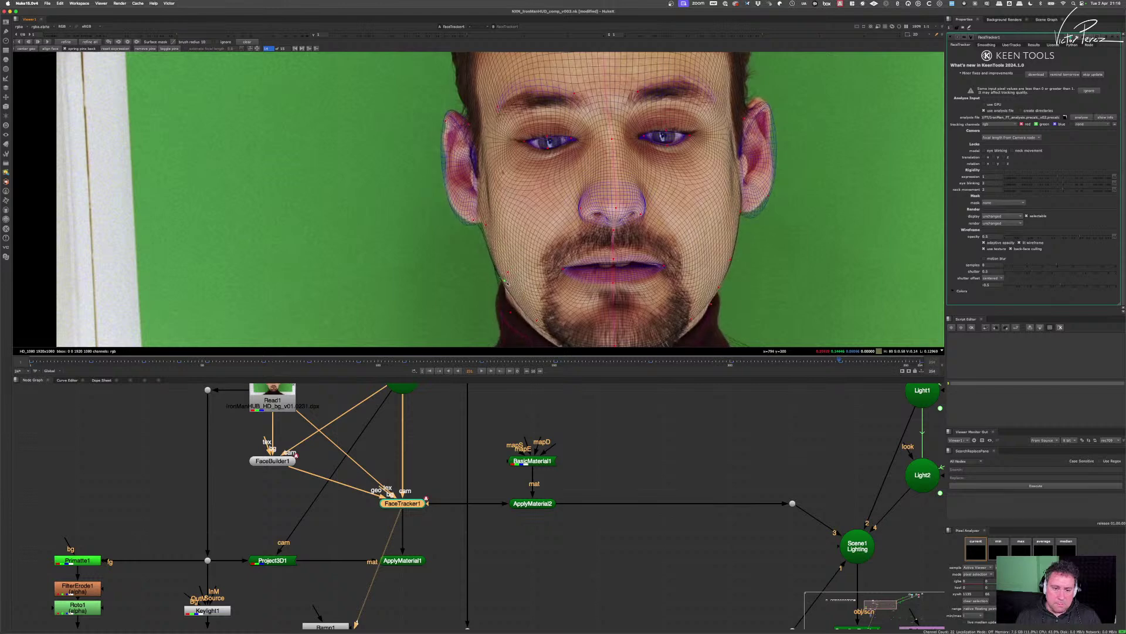
- Go to frame 164 and align the mesh with the top and lobe of the ear on the image's left
scroll(575, 257, "down", 5)
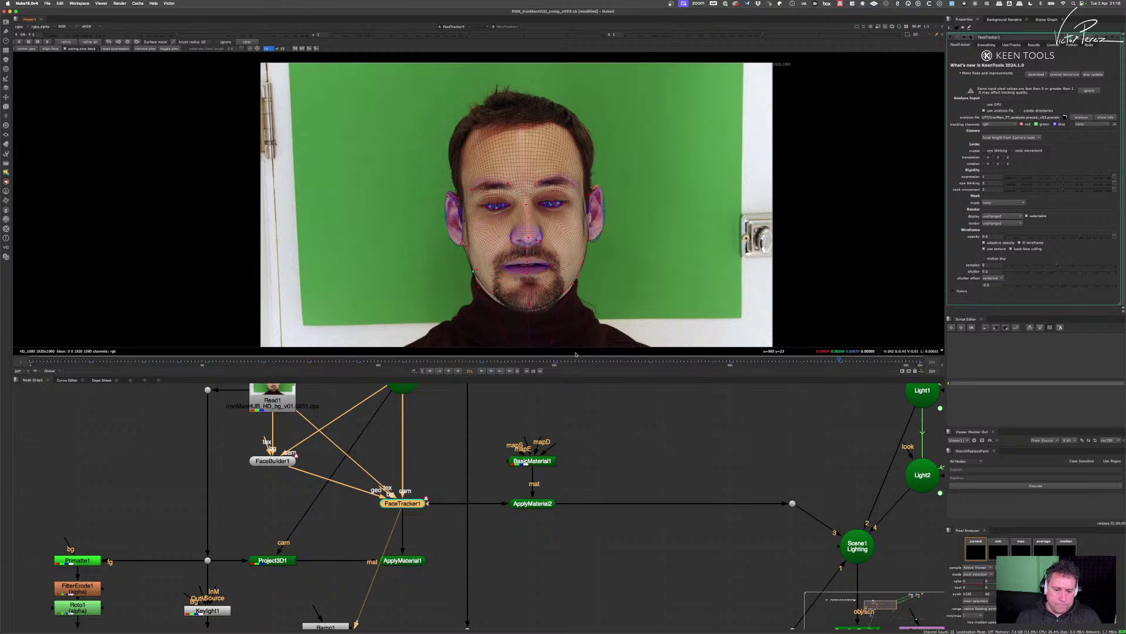
left_click(604, 367)
scroll(437, 190, "up", 3)
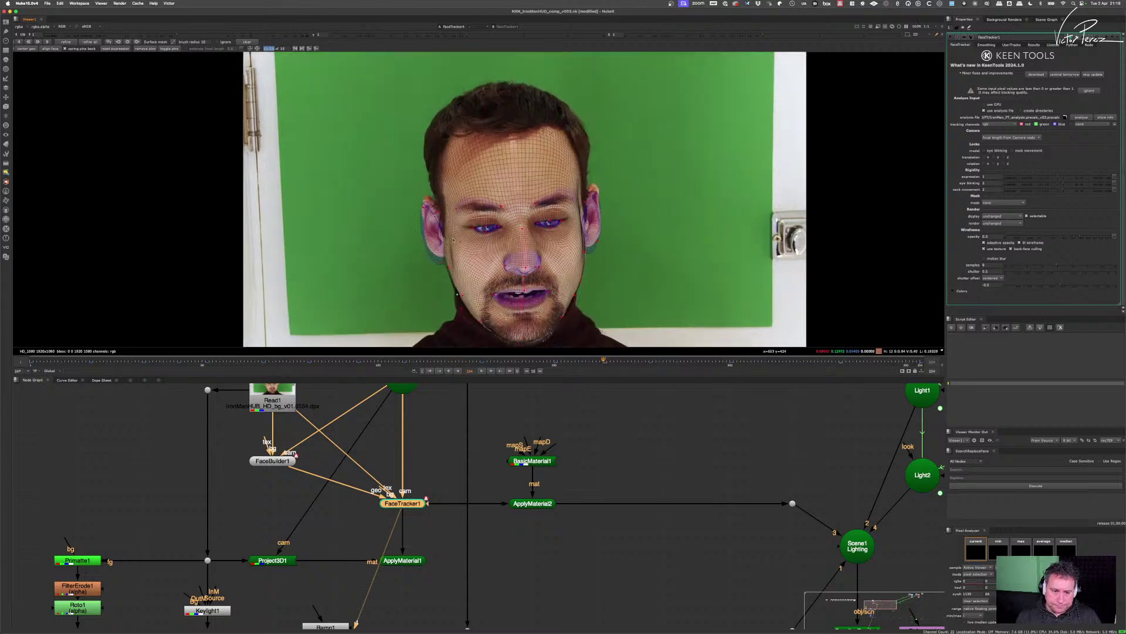
mouse_move(442, 192)
left_mouse_down()
mouse_move(446, 244)
mouse_move(432, 206)
left_mouse_up()
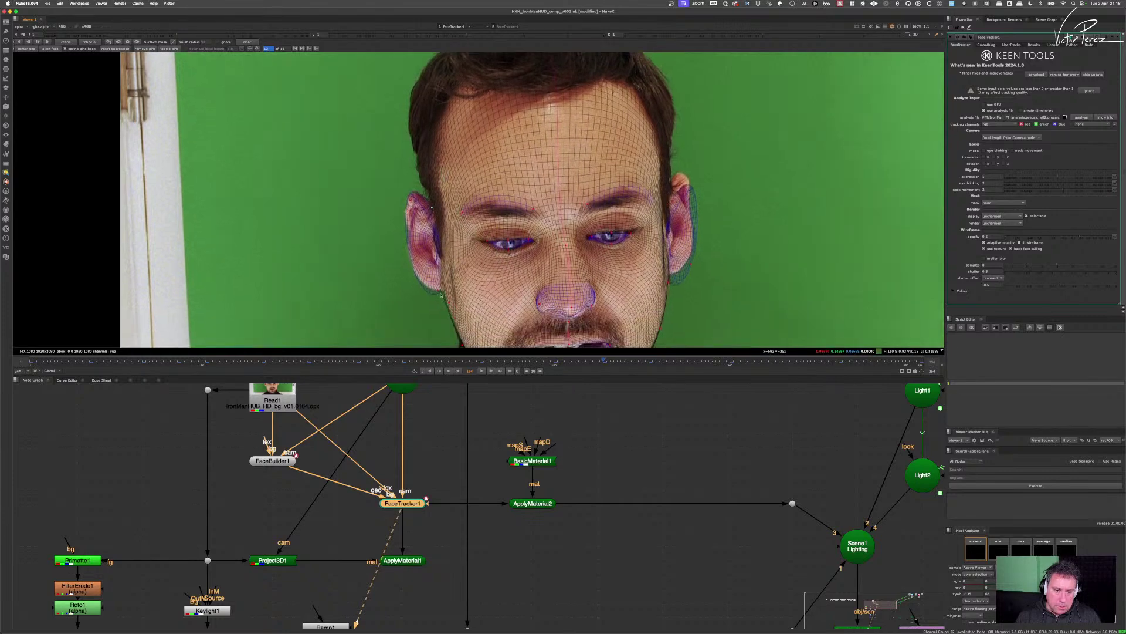
left_click_drag(440, 291, 437, 287)
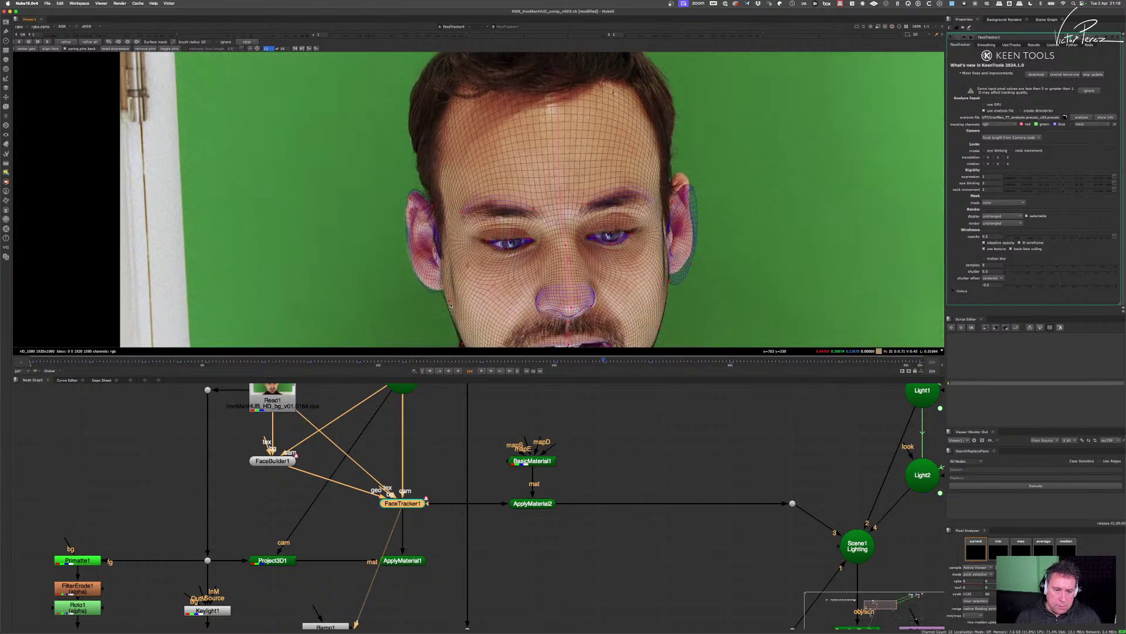
left_click(449, 300)
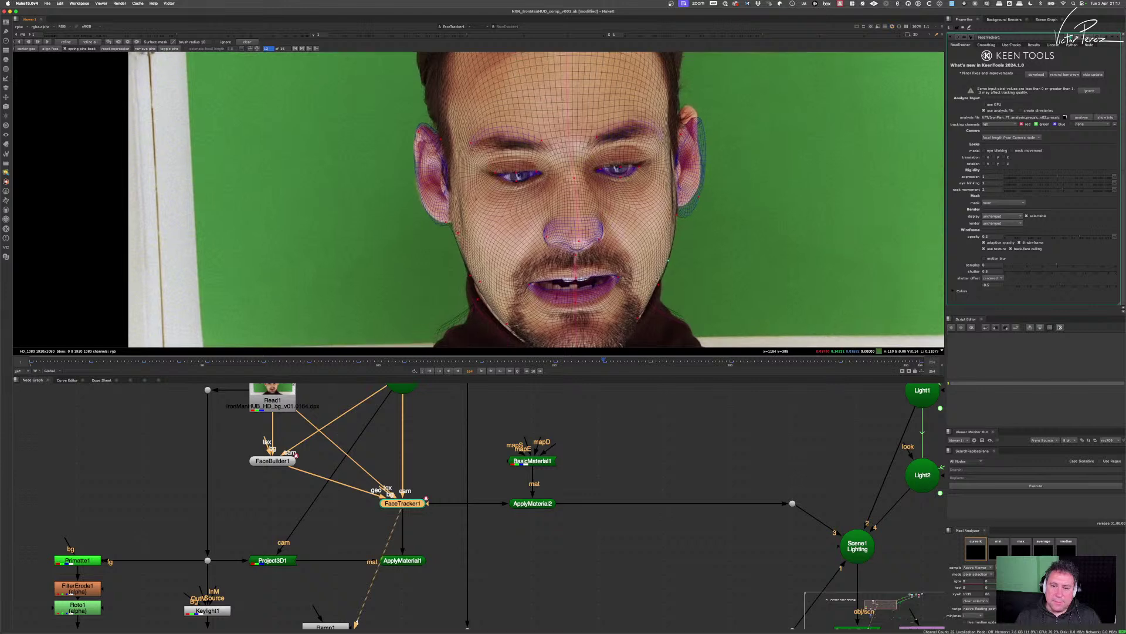
- Align the mesh with the lobe and upper edge of the ear on the image's right at frame 164
left_click_drag(650, 202, 628, 147)
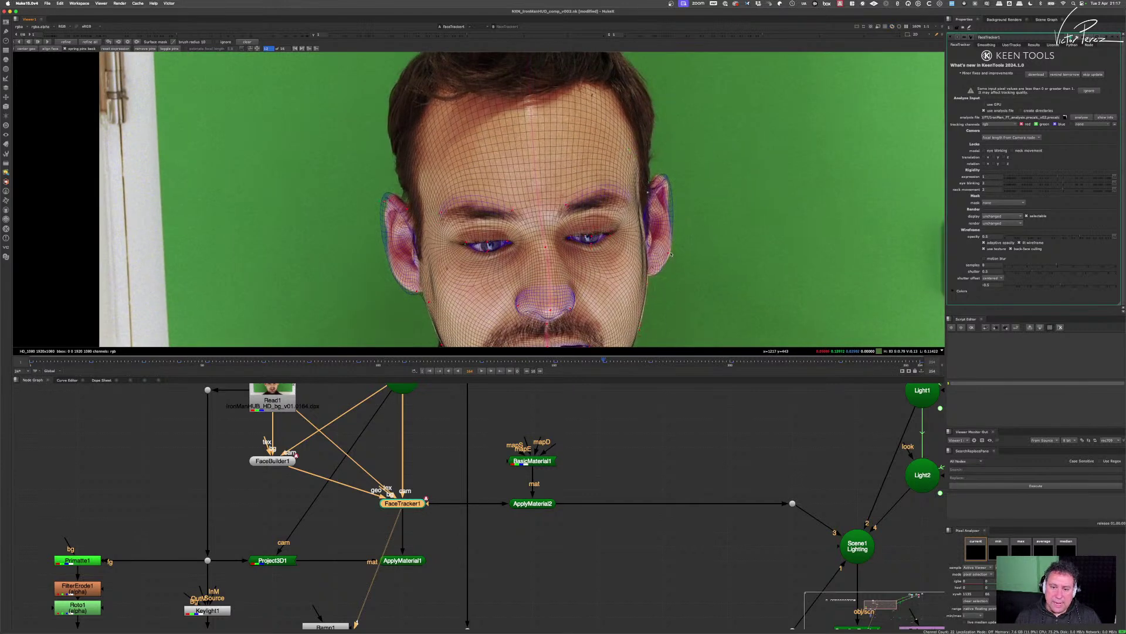
left_click_drag(672, 253, 649, 288)
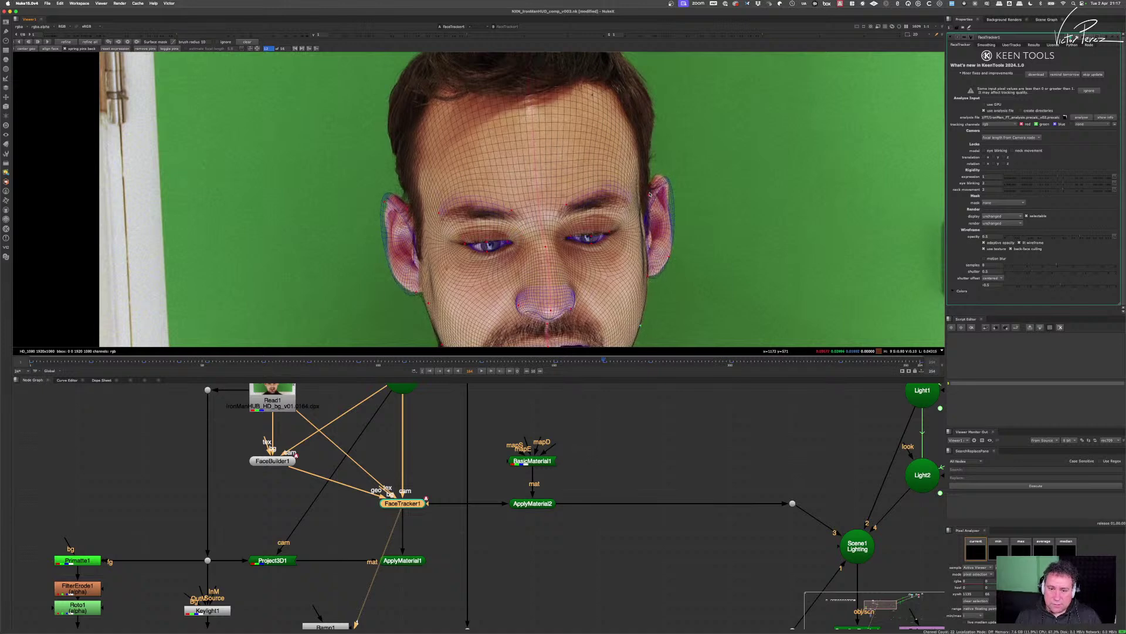
left_click_drag(671, 182, 657, 170)
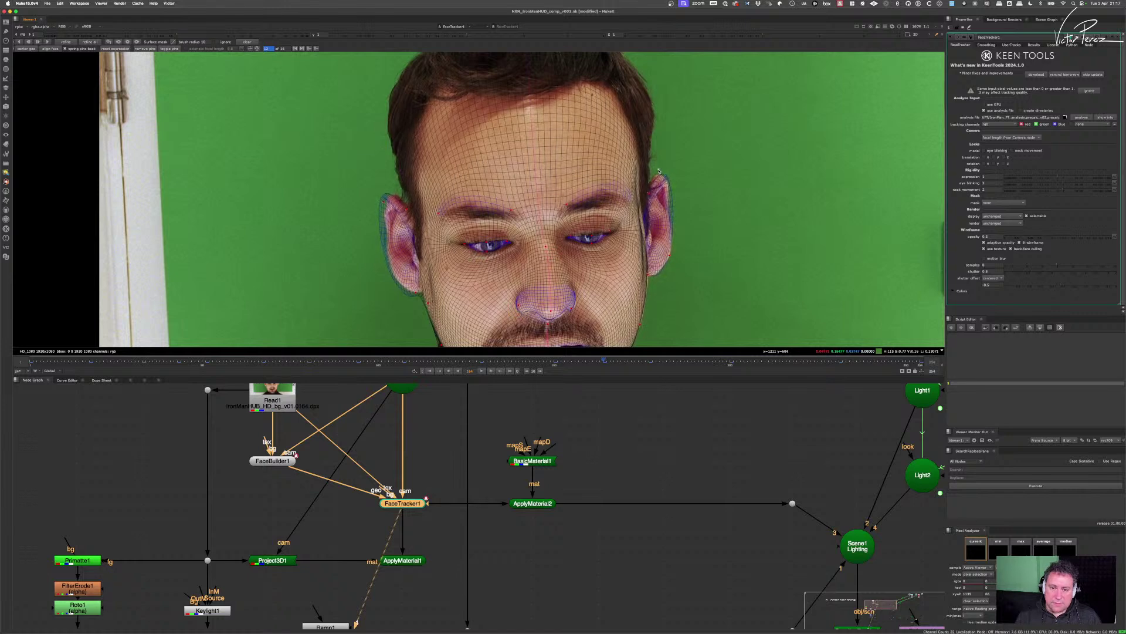
scroll(640, 198, "down", 4)
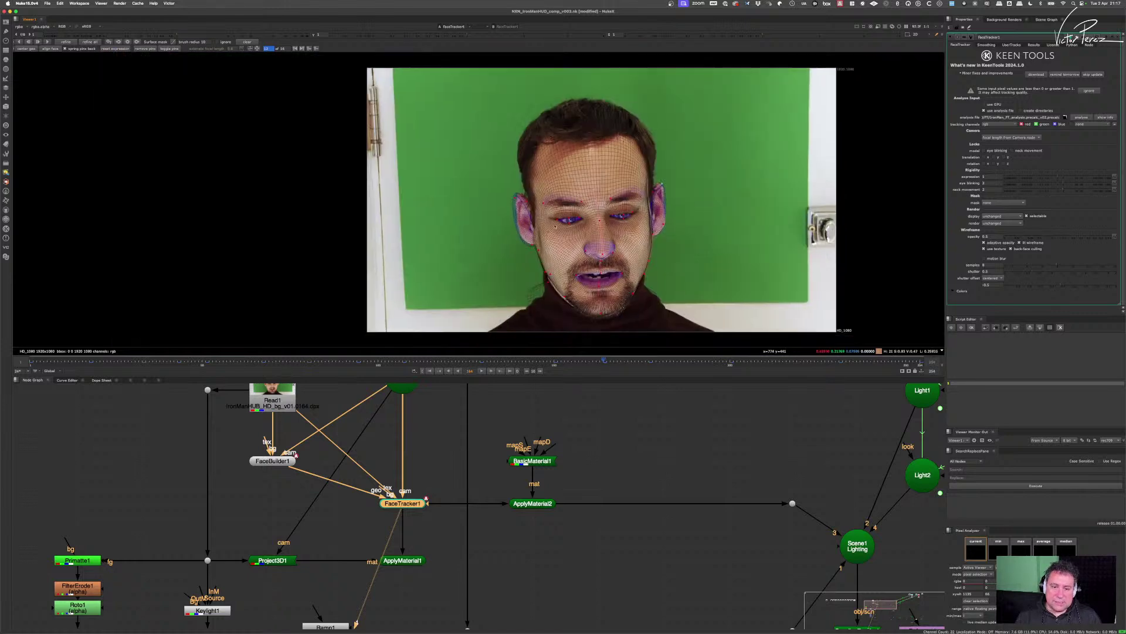
- Fine-tune the mesh on the outer edge of the ear on the image's left at frame 164
scroll(531, 221, "up", 7)
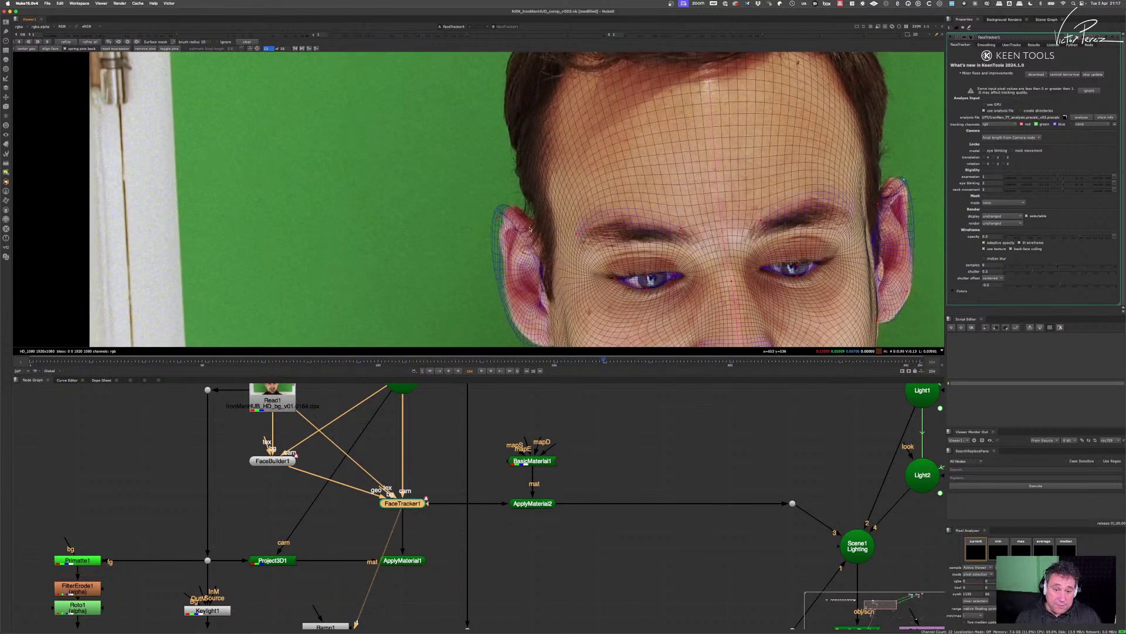
left_click_drag(501, 217, 651, 220)
scroll(546, 243, "down", 3)
scroll(651, 220, "up", 1)
scroll(645, 226, "down", 4)
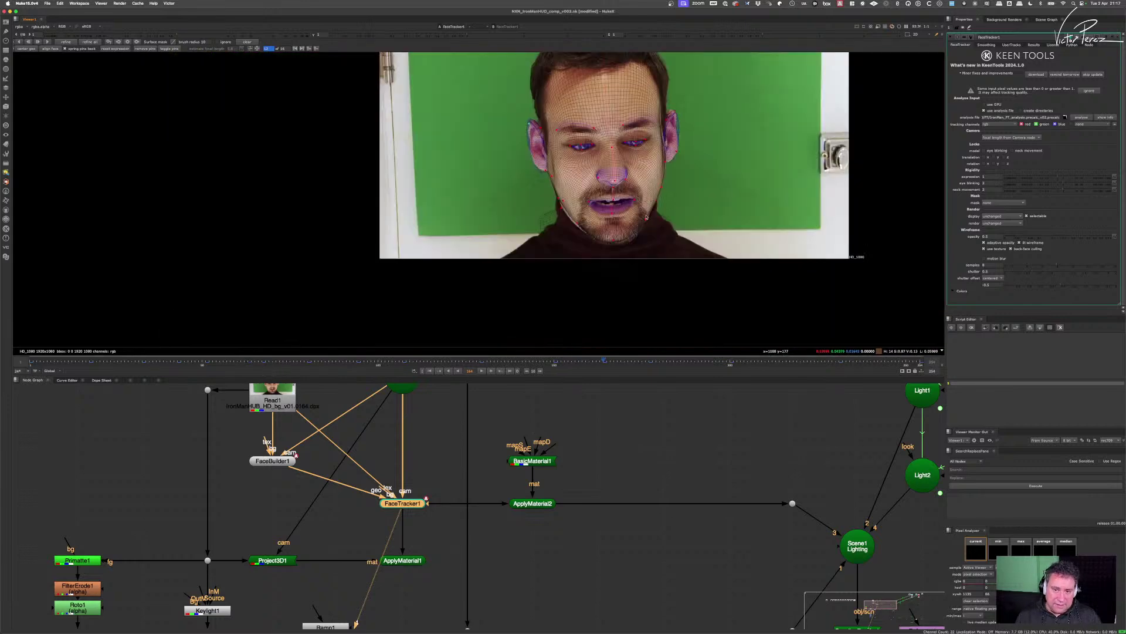
scroll(596, 193, "up", 1)
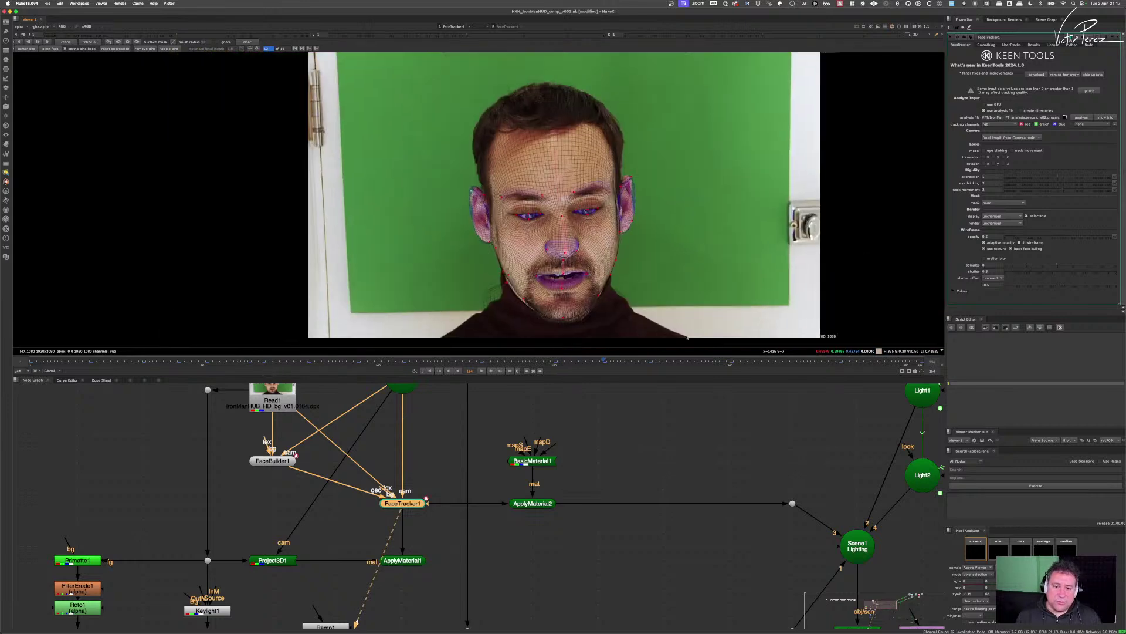
- Go to frame 190 and align the mesh with the upper edge and lobe of the ear on the image's left
left_click(696, 360)
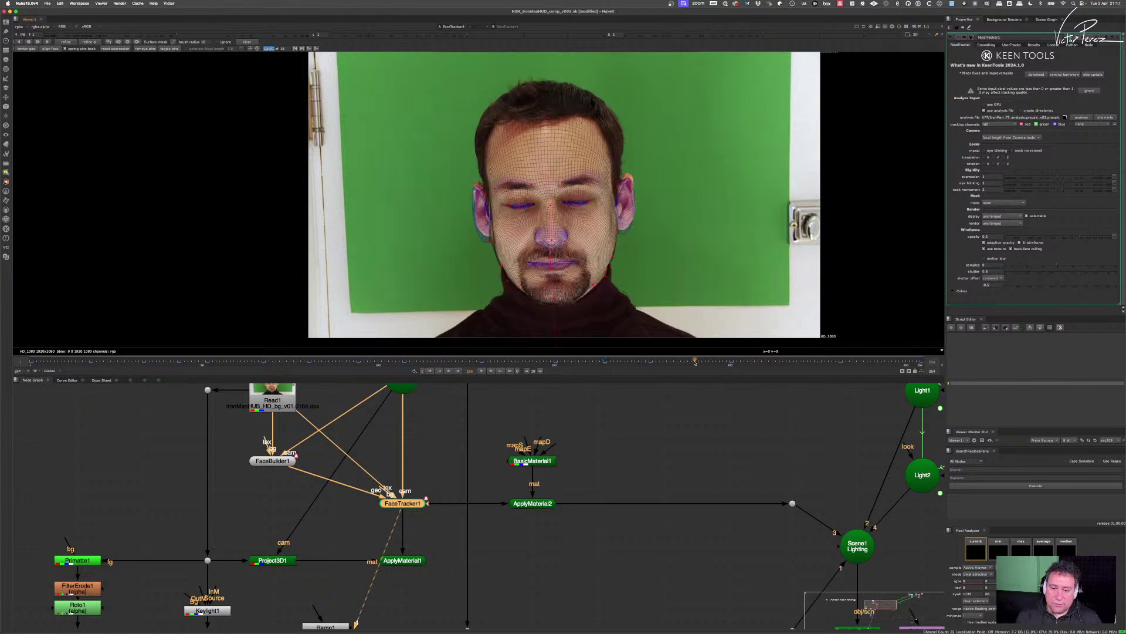
scroll(475, 228, "up", 6)
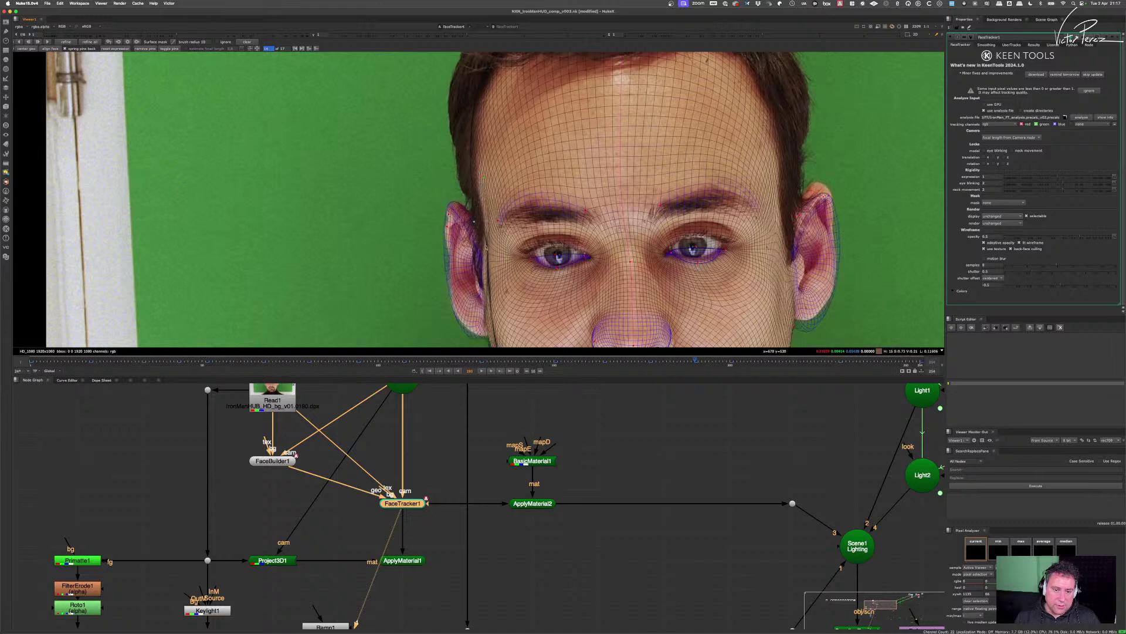
left_click_drag(472, 232, 473, 153)
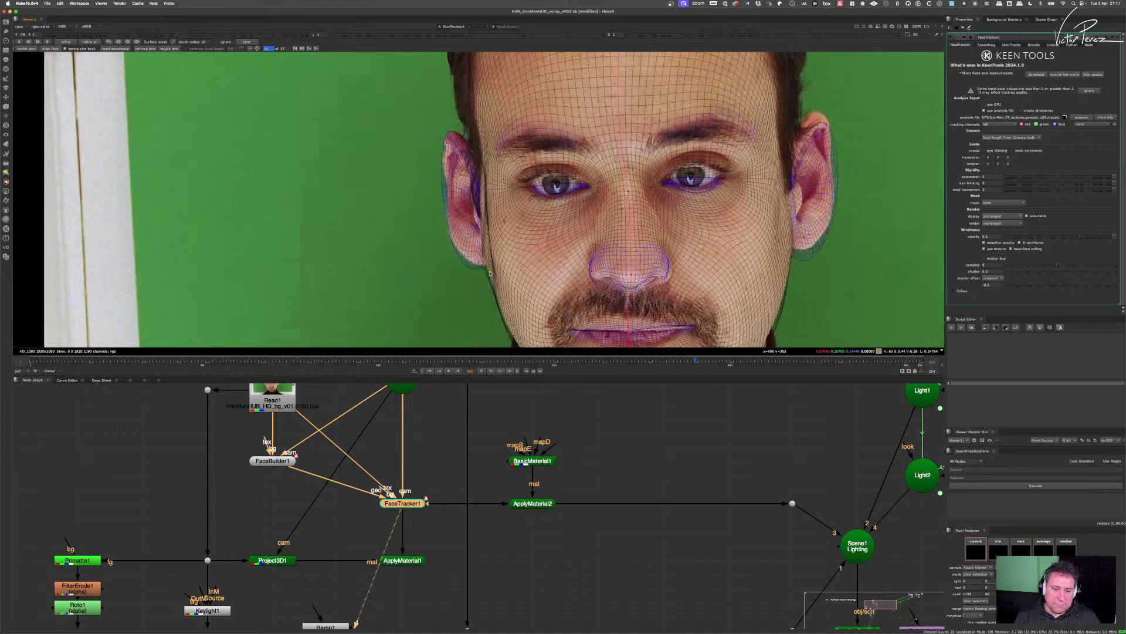
left_click_drag(490, 277, 417, 322)
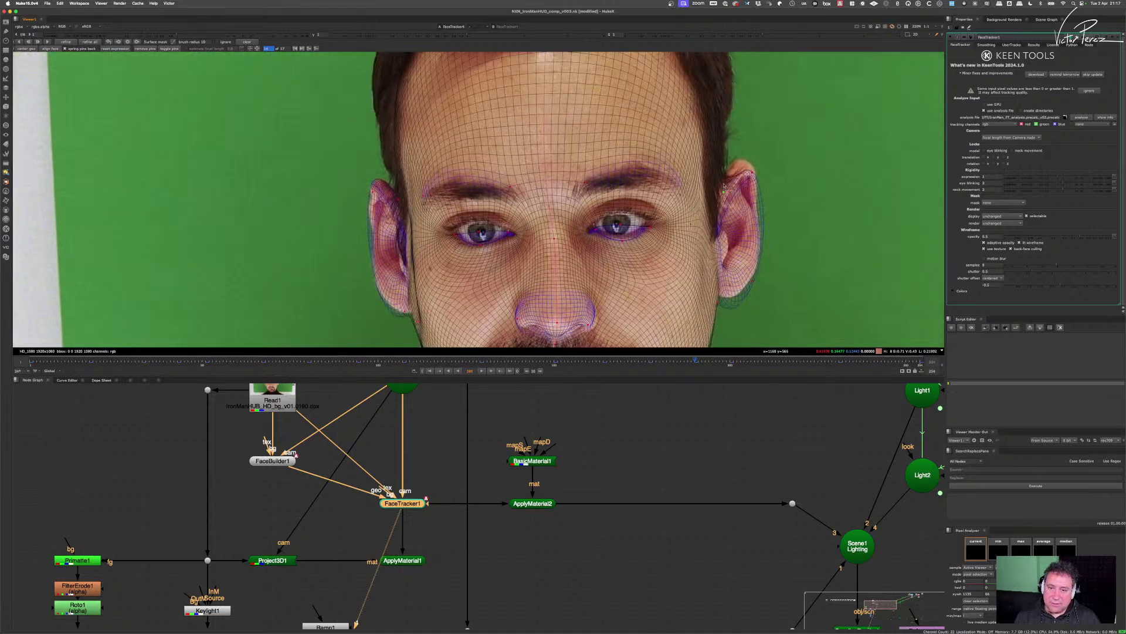
- Pin the mesh to the top and lower outer edge of the ear on the image's right at frame 190
left_click_drag(725, 190, 737, 159)
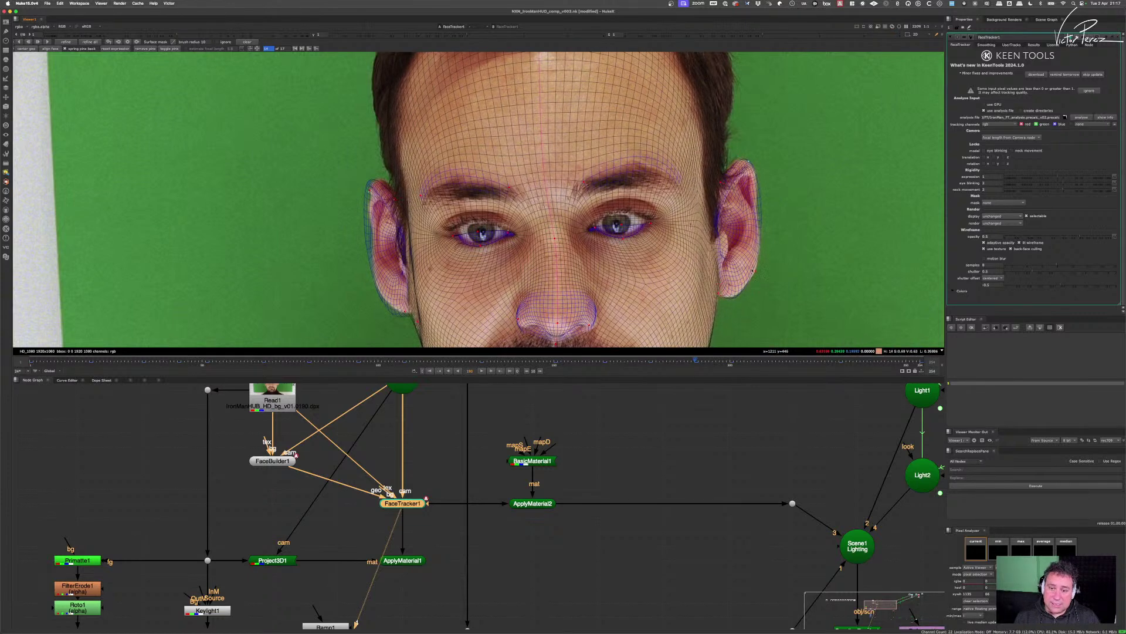
left_click_drag(752, 270, 755, 275)
- Align the mesh with the cheek and jaw edges on both sides of the face at frame 190
scroll(722, 295, "down", 4)
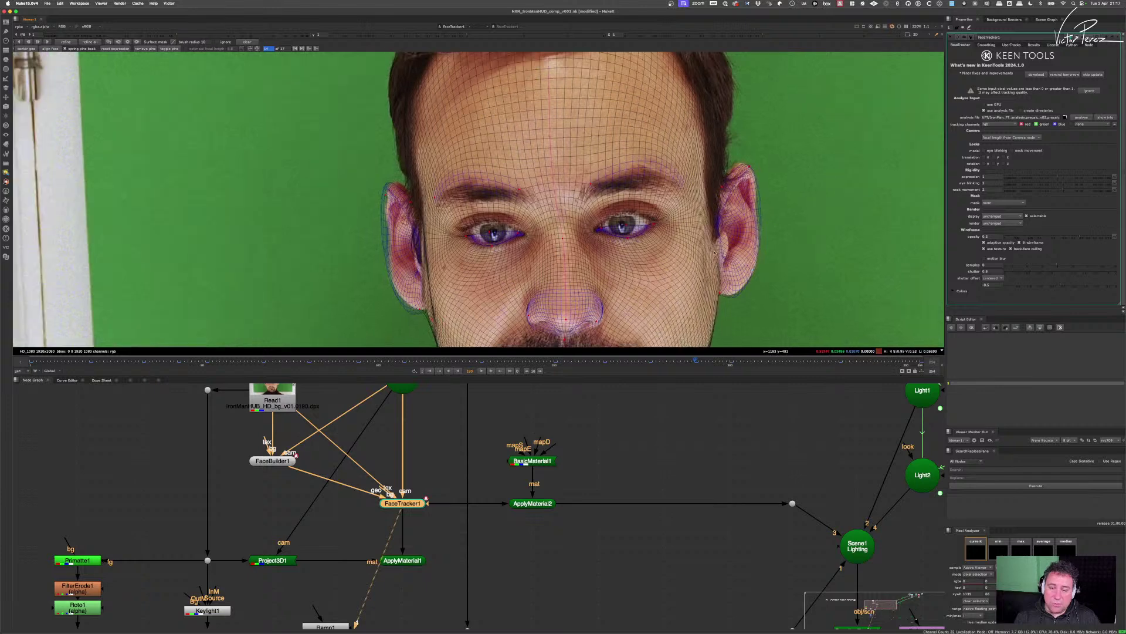
scroll(693, 245, "up", 3)
scroll(692, 246, "up", 3)
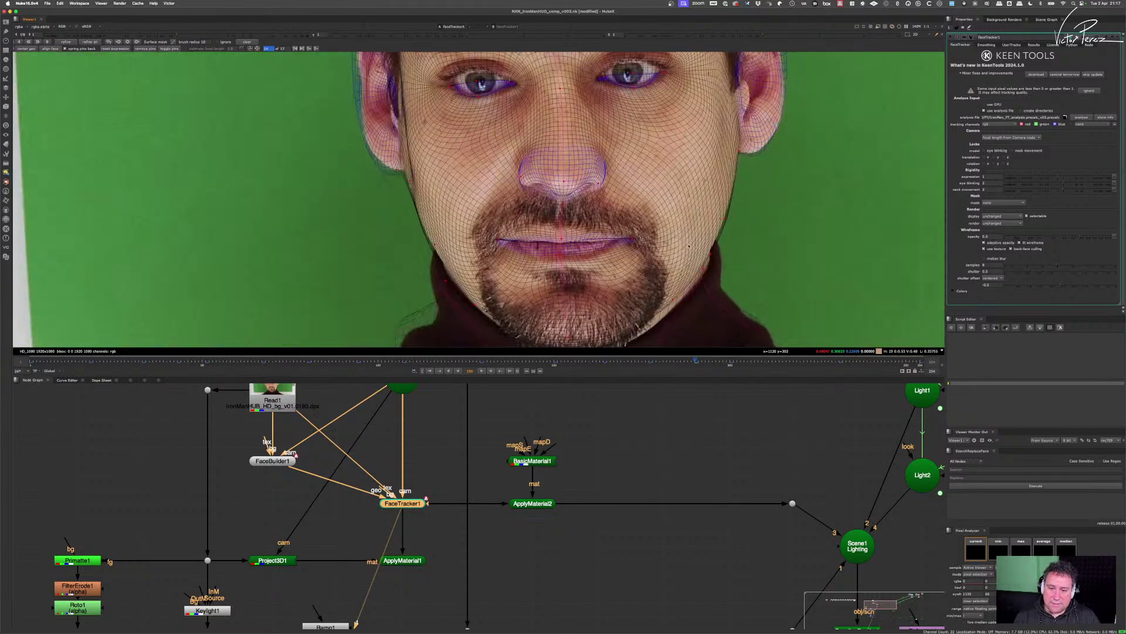
scroll(710, 237, "up", 3)
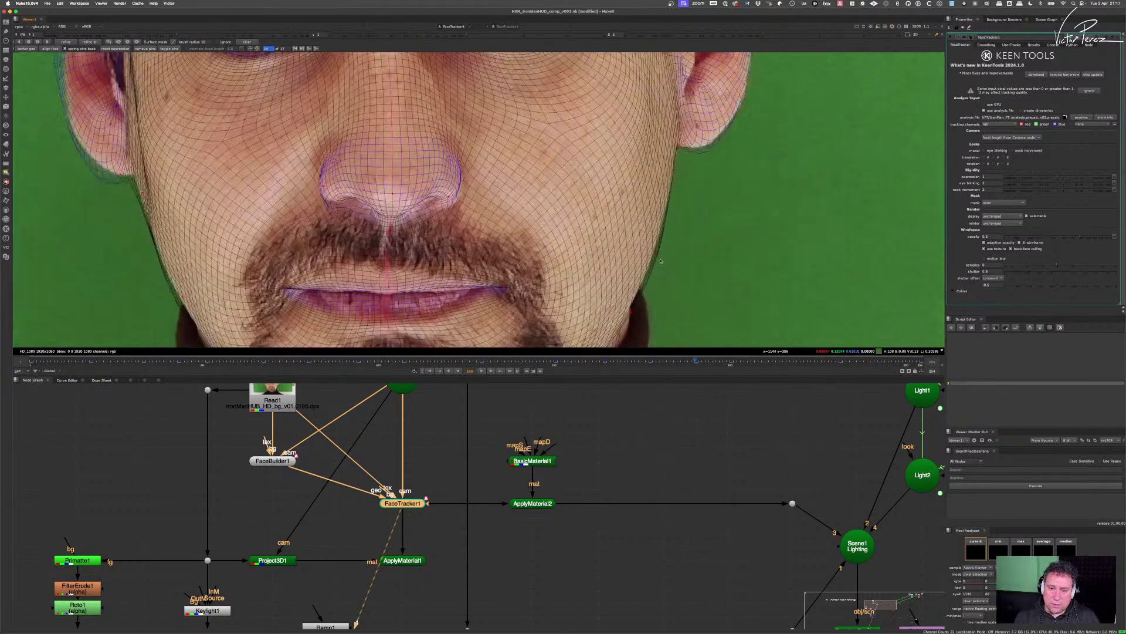
left_click_drag(655, 255, 643, 247)
left_click_drag(233, 269, 294, 289)
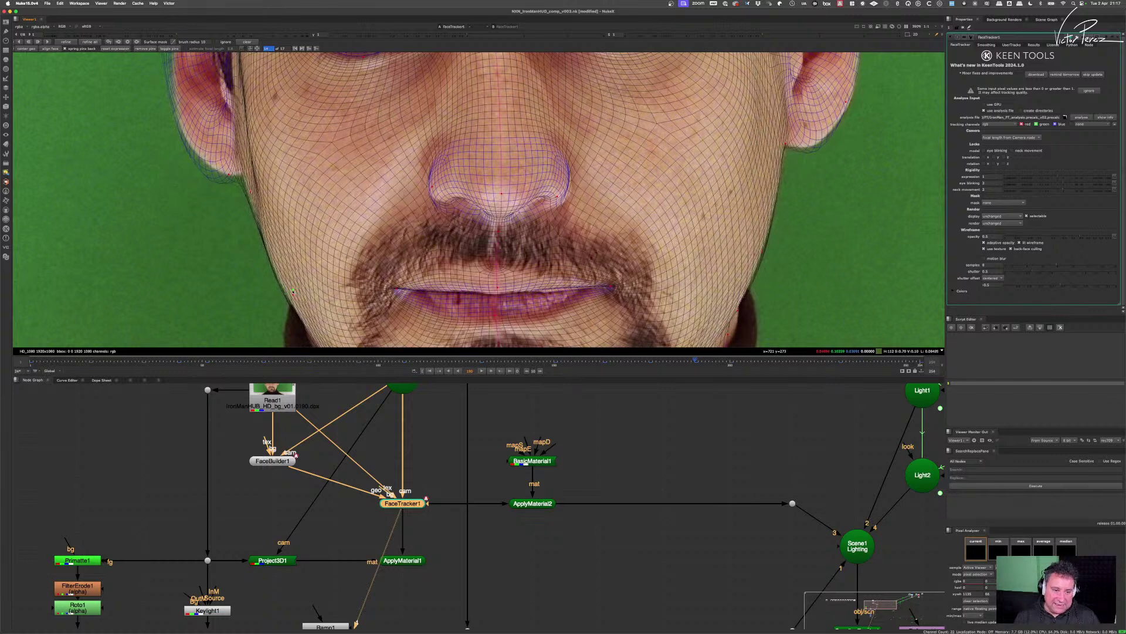
- Pull the mesh's mouth corners inward to match the lip corners at frame 190
scroll(293, 291, "down", 3)
scroll(383, 274, "up", 3)
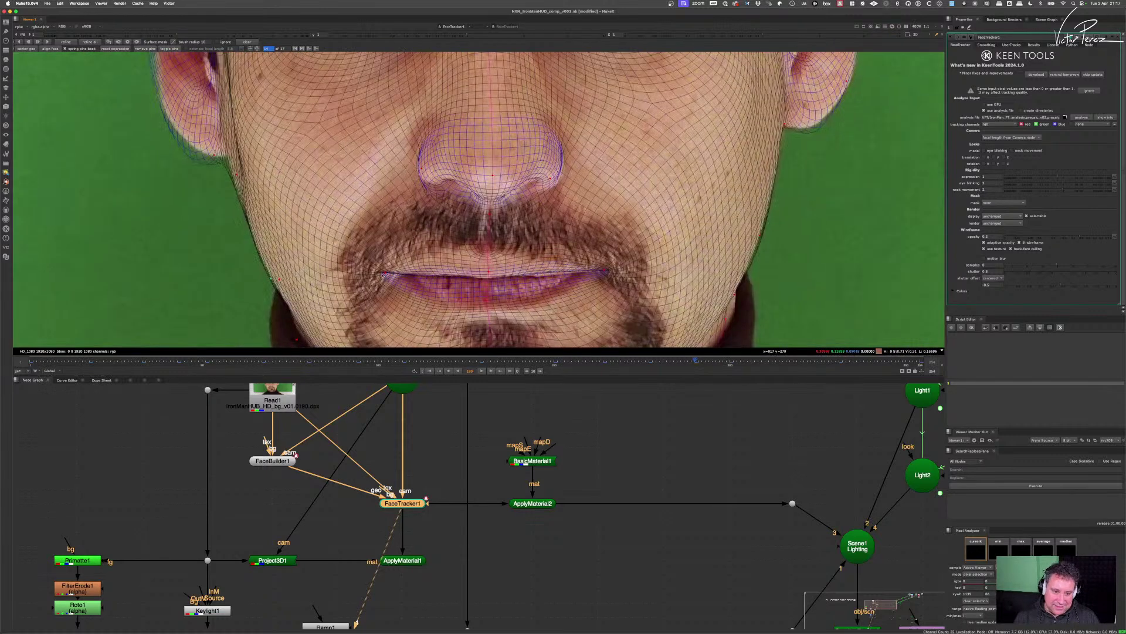
scroll(382, 275, "down", 3)
scroll(403, 277, "up", 3)
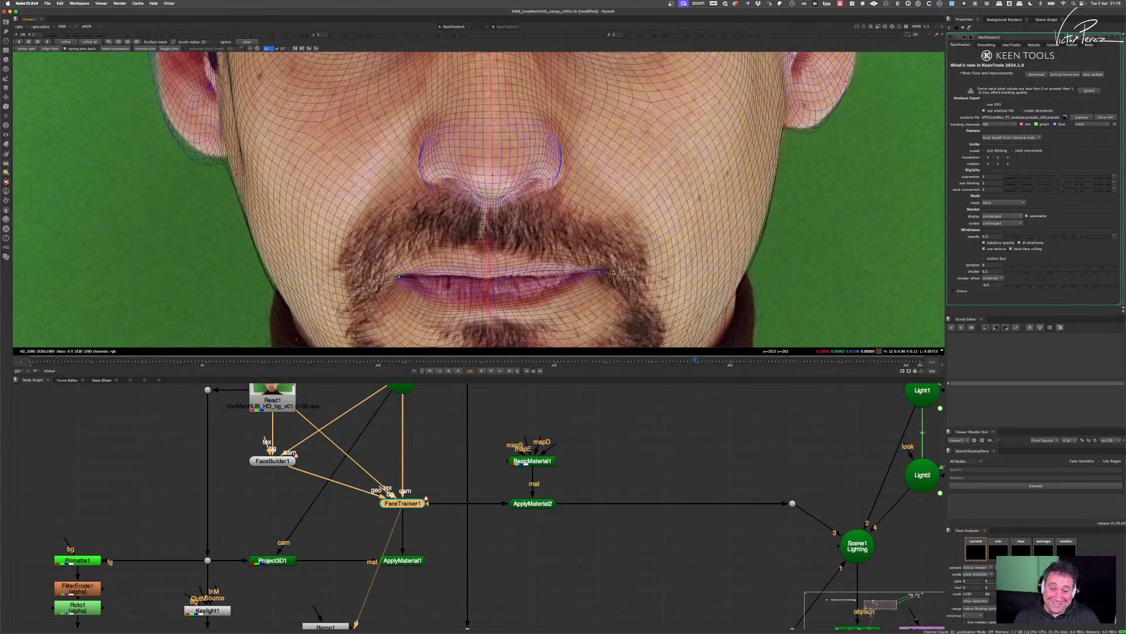
left_click_drag(601, 271, 587, 271)
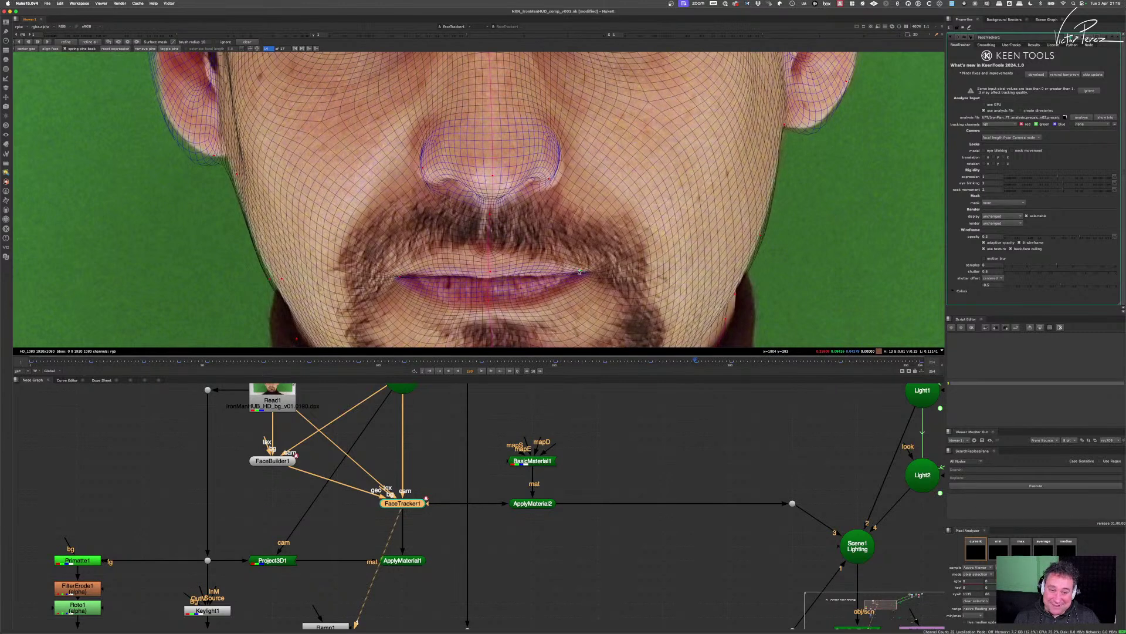
- Pin the mesh to the outer edges of both nostrils at frame 190
scroll(509, 206, "up", 5)
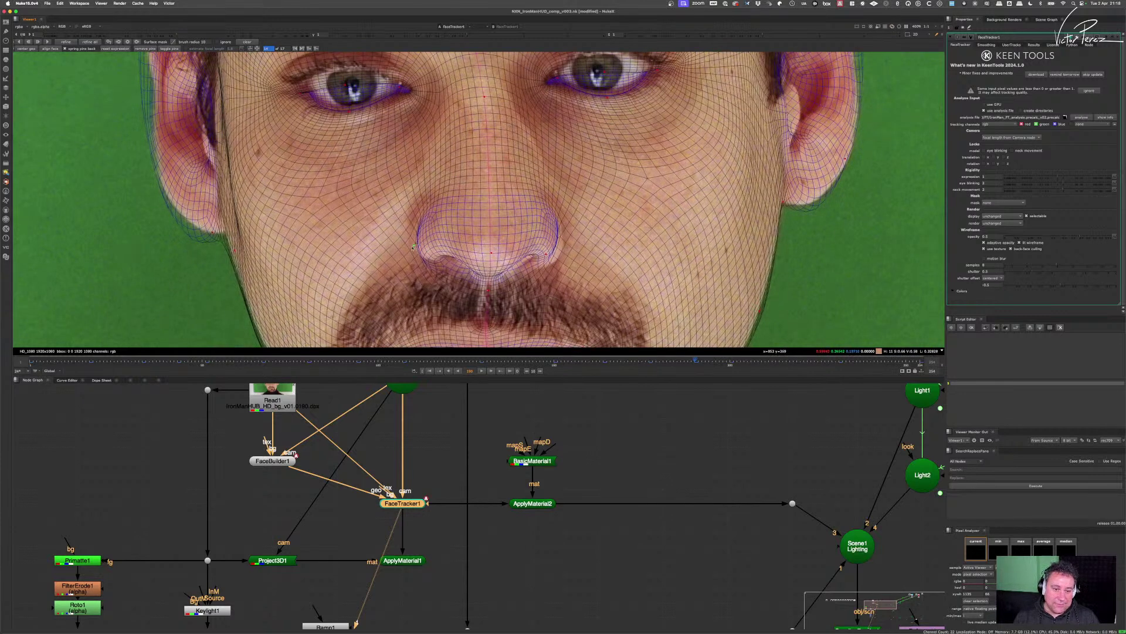
left_click_drag(546, 255, 567, 265)
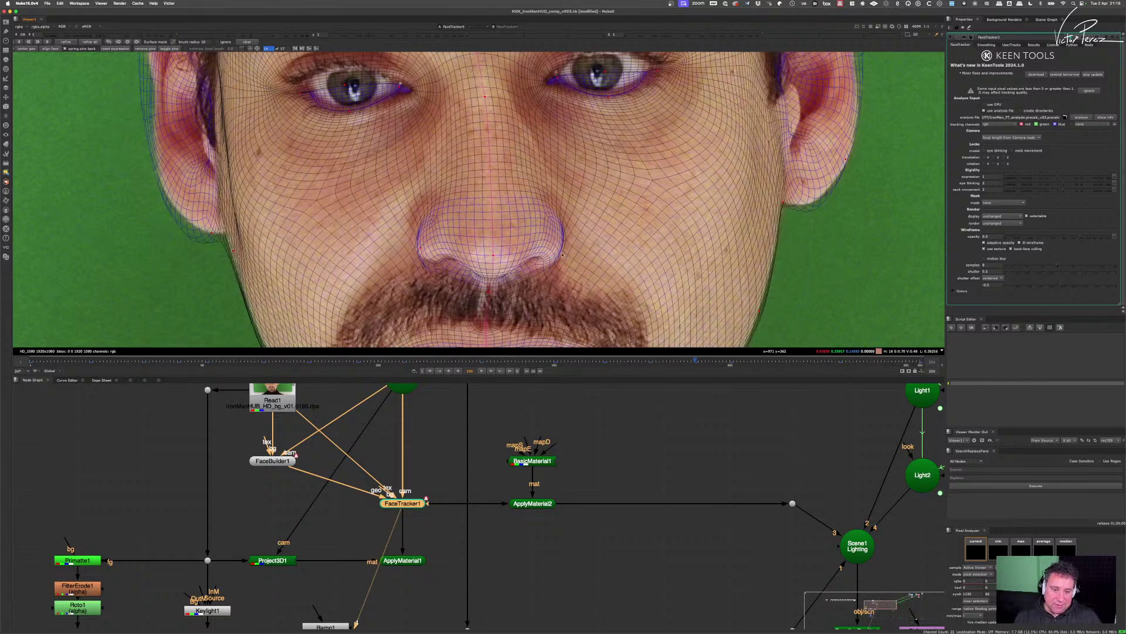
left_click(416, 243)
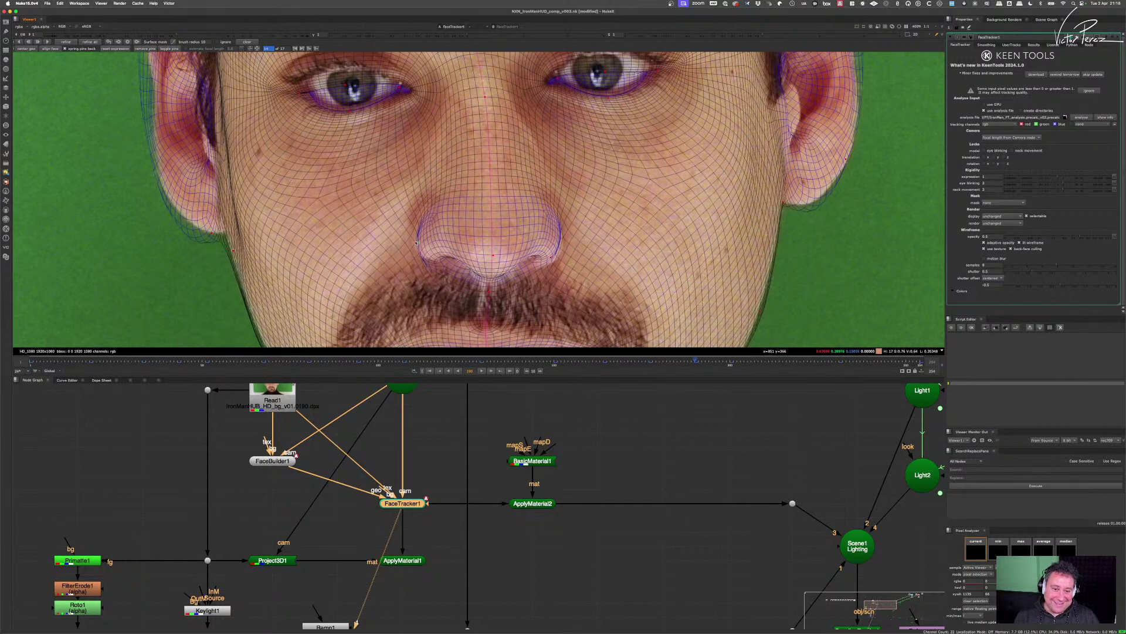
left_click_drag(416, 243, 411, 239)
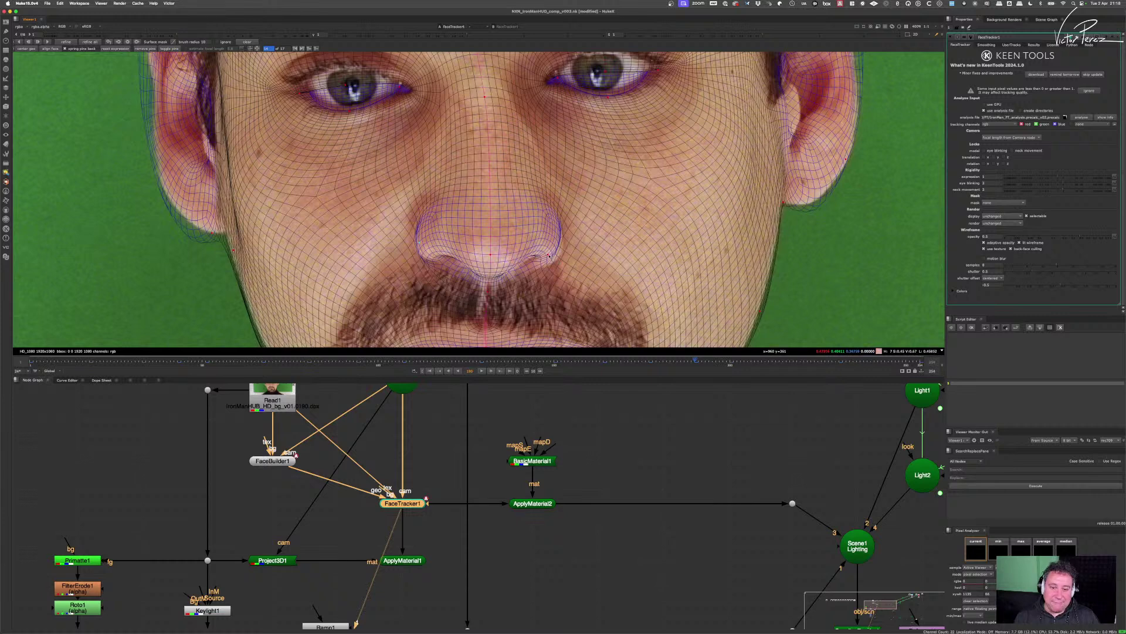
left_click_drag(549, 255, 566, 264)
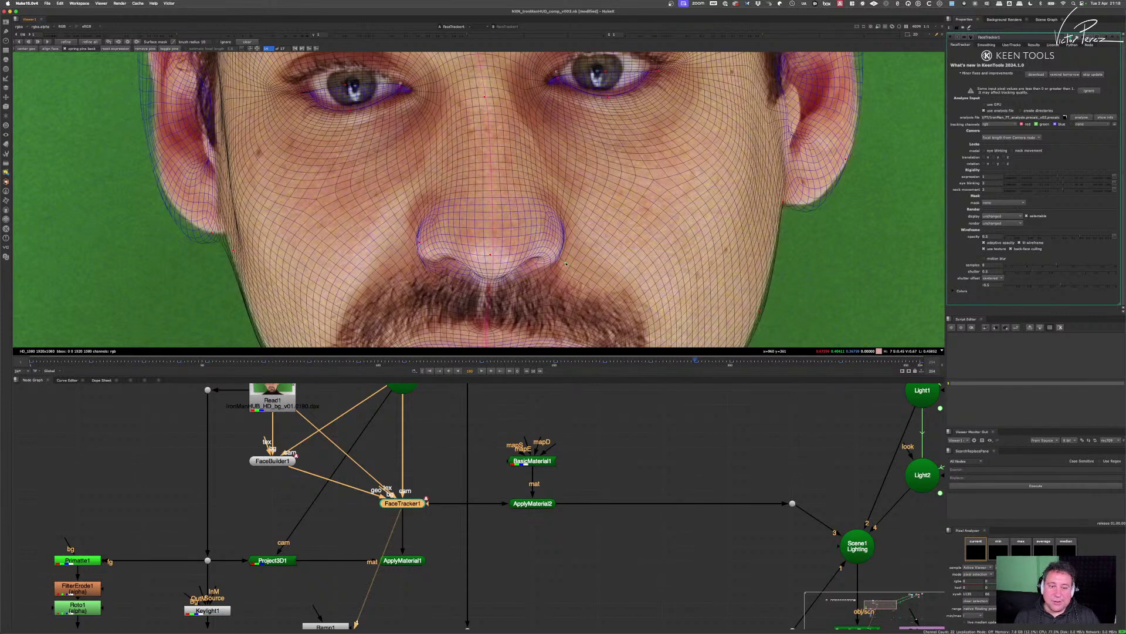
- Go to frame 213 and align the mesh with the upper part of the ear on the image's left
scroll(546, 220, "down", 3)
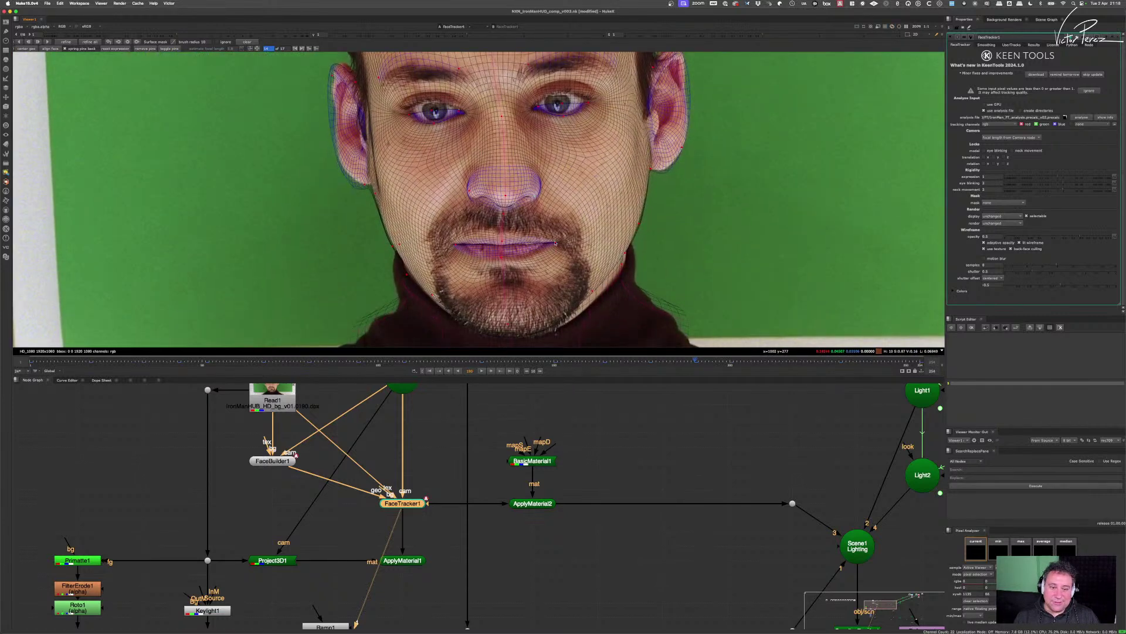
scroll(555, 243, "right", 3)
scroll(587, 240, "down", 3)
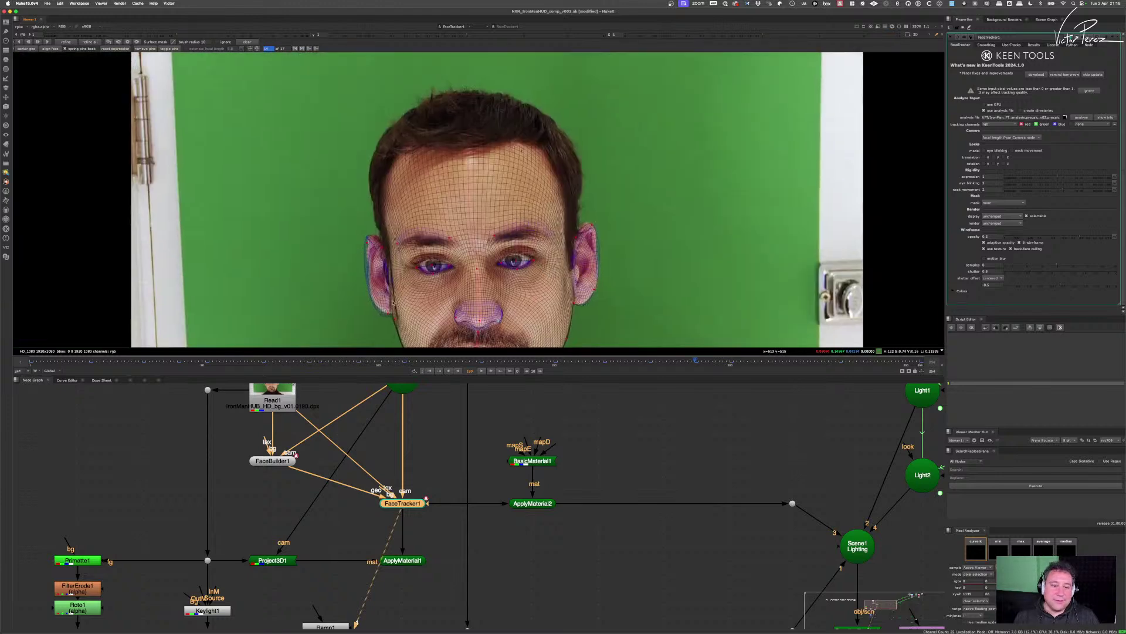
left_click(776, 359)
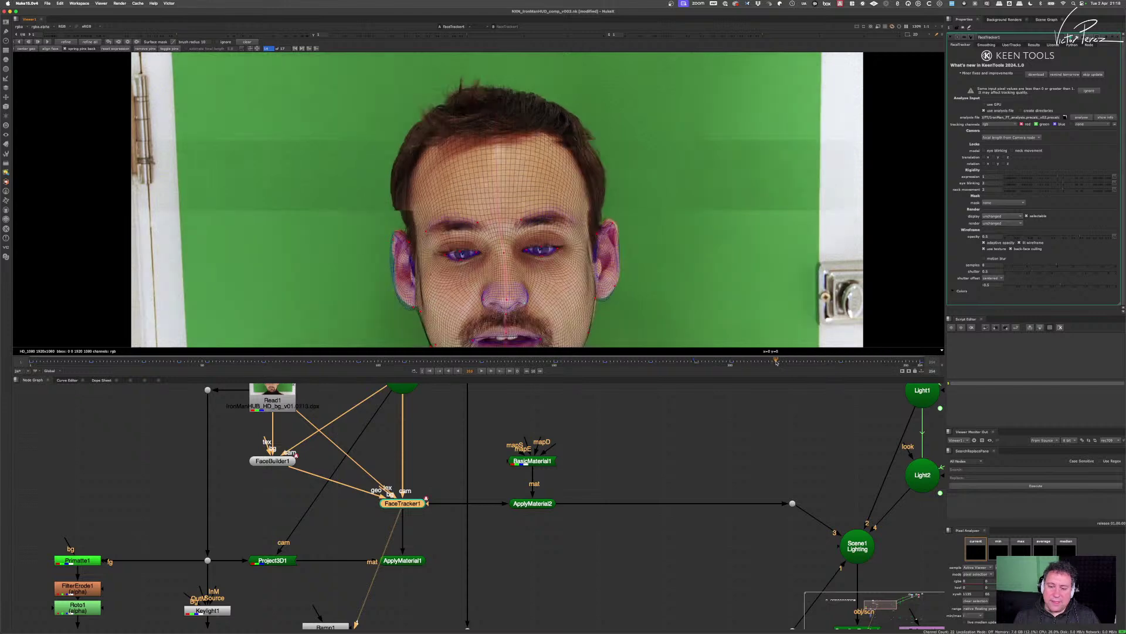
scroll(417, 239, "up", 5)
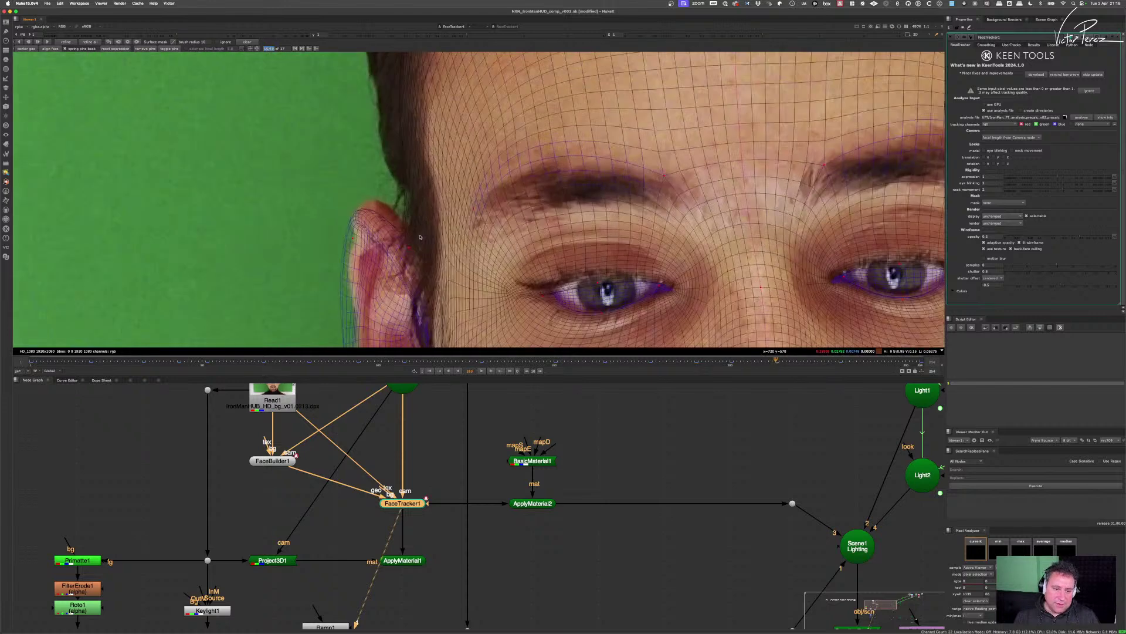
left_click_drag(410, 248, 427, 223)
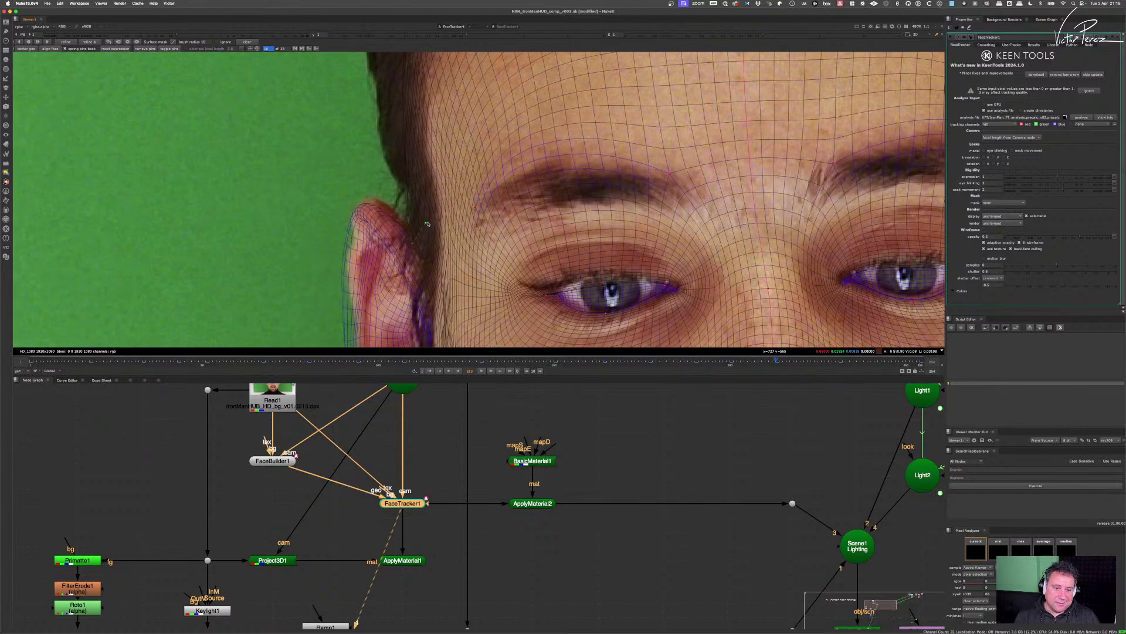
left_click_drag(352, 236, 364, 249)
scroll(364, 248, "down", 4)
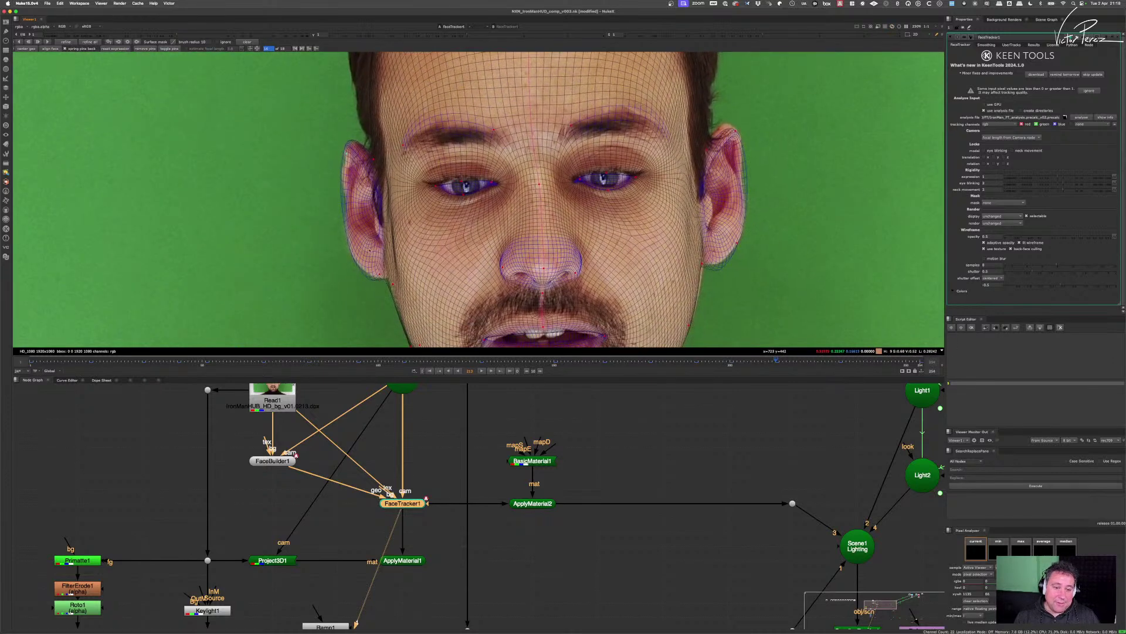
- Pin the mesh to the inner corner of the eye on the image's left and the upper lid of the other eye at frame 213
scroll(712, 210, "up", 2)
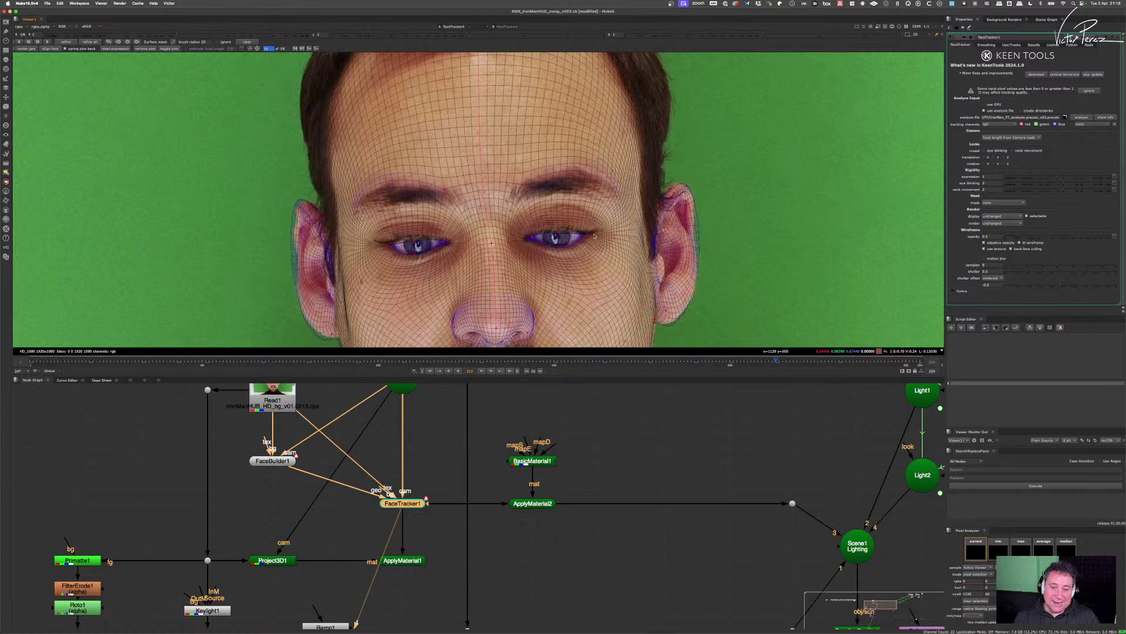
scroll(594, 235, "up", 2)
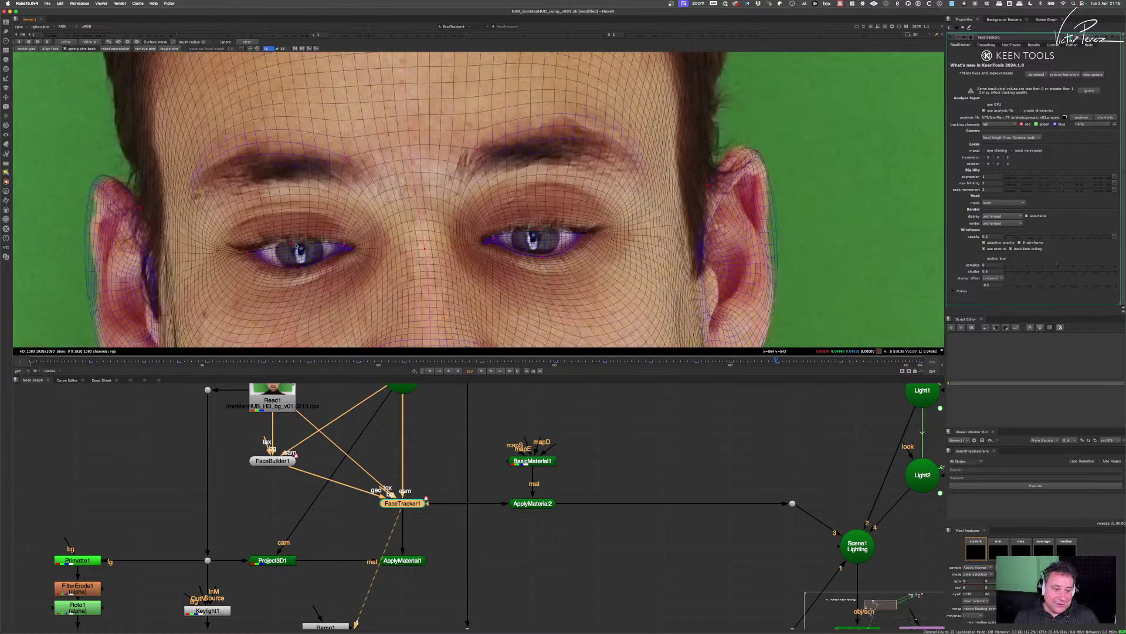
left_click_drag(293, 245, 342, 245)
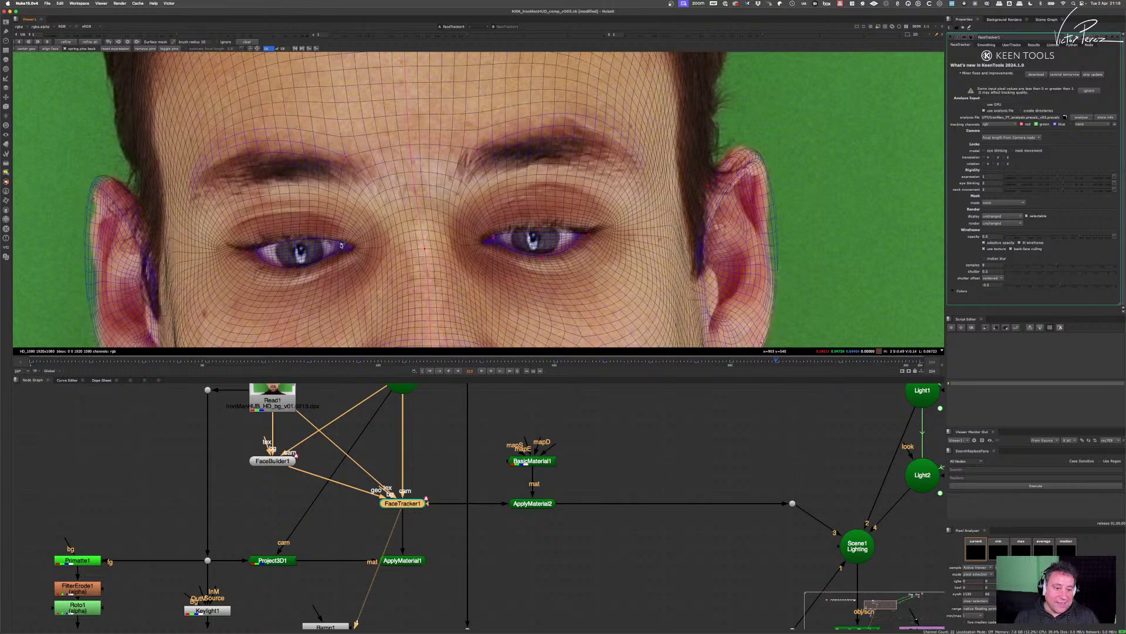
left_click(539, 228)
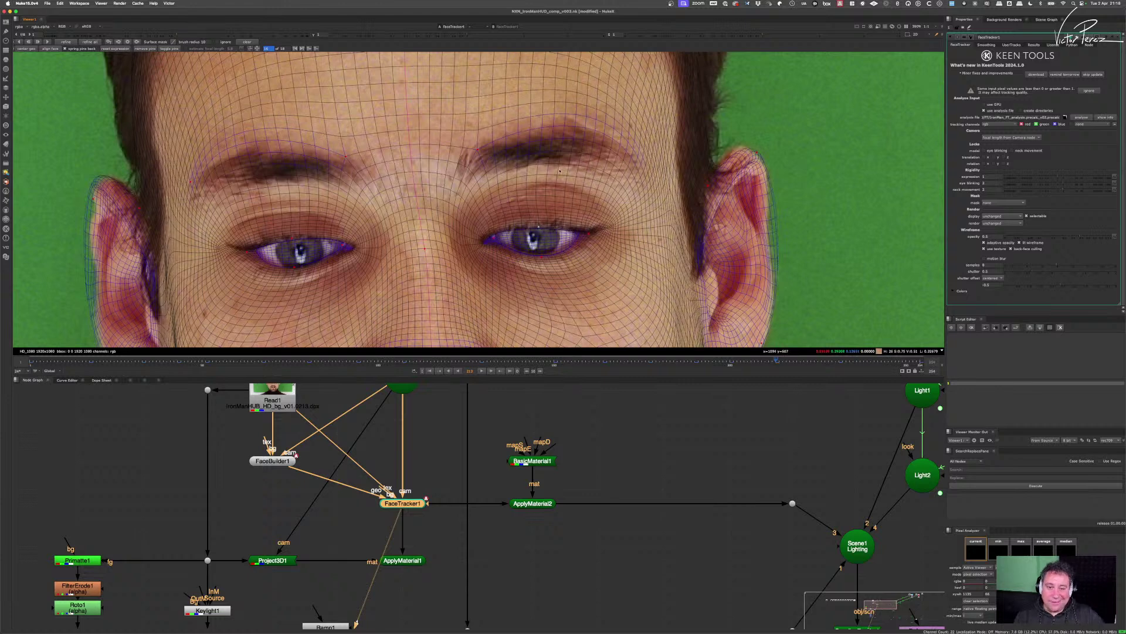
- Align the mesh with the outer nostril edge on the image's right at frame 213
scroll(552, 257, "down", 3)
left_click_drag(545, 288, 537, 235)
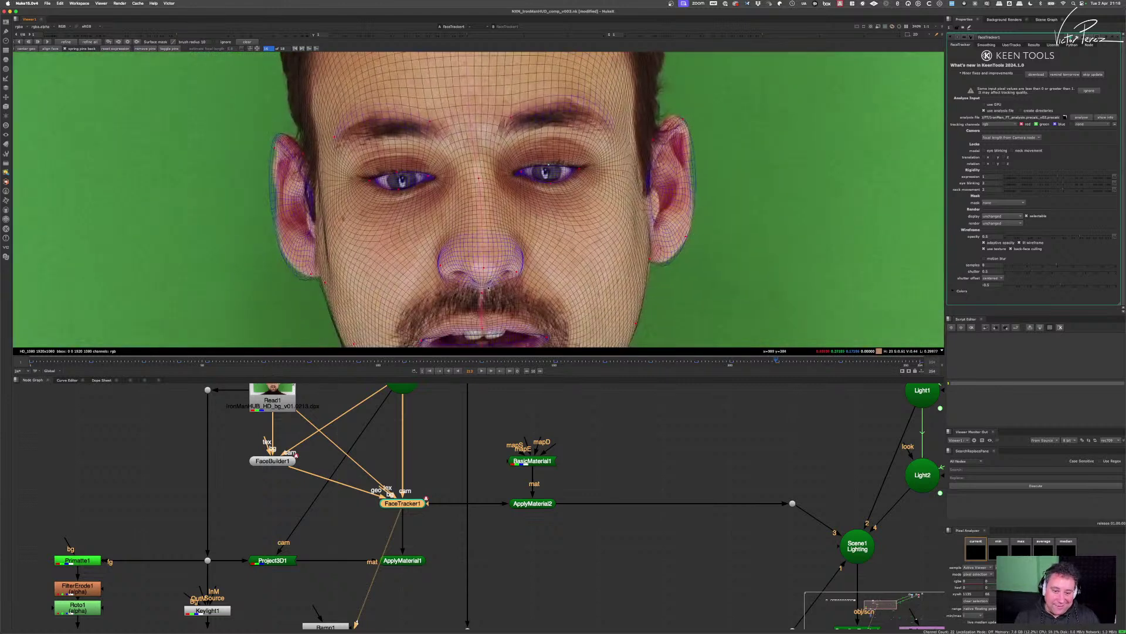
scroll(525, 267, "up", 2)
scroll(528, 270, "up", 2)
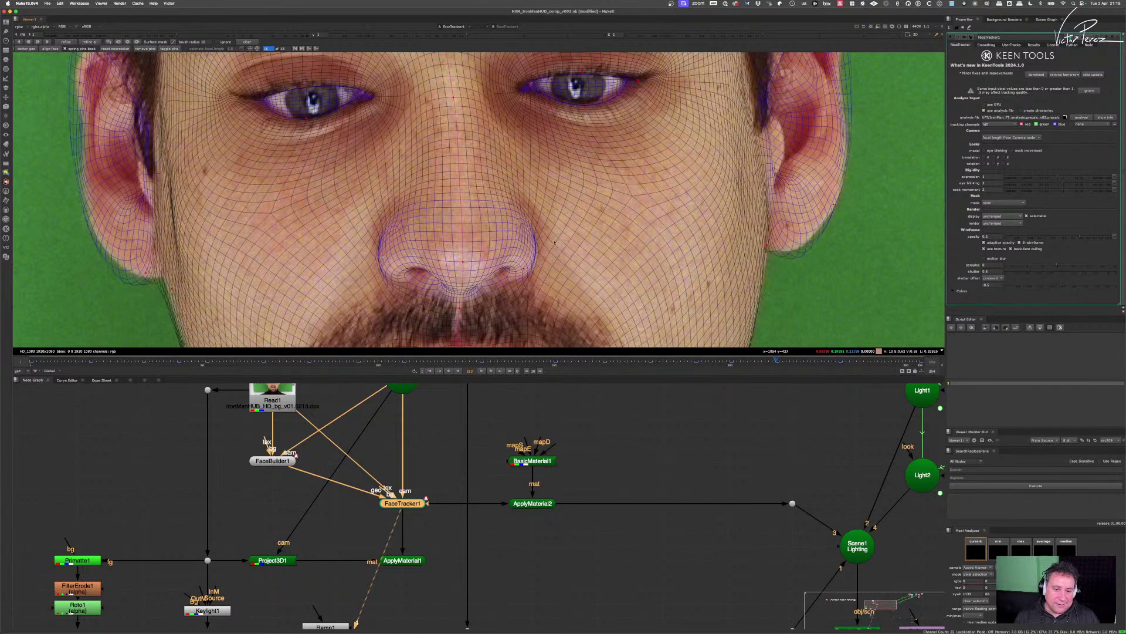
left_click_drag(525, 270, 530, 265)
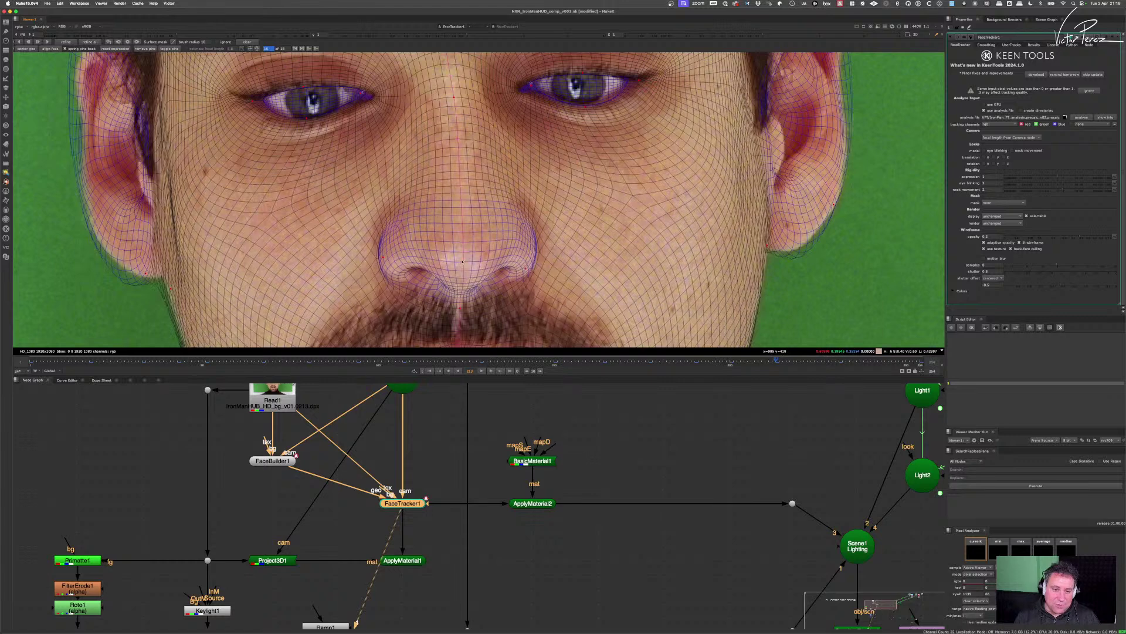
- Pull the mesh's mouth corners inward and fit its upper and lower lips to the actor's mouth at frame 213
scroll(460, 252, "down", 5)
scroll(414, 285, "up", 4)
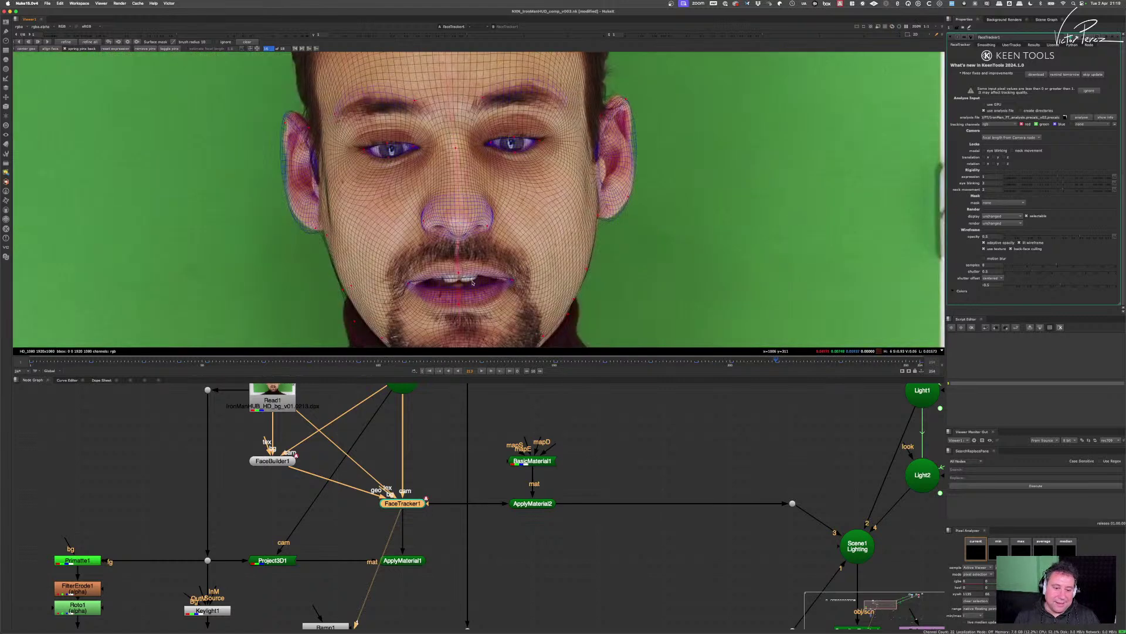
left_click_drag(404, 289, 415, 292)
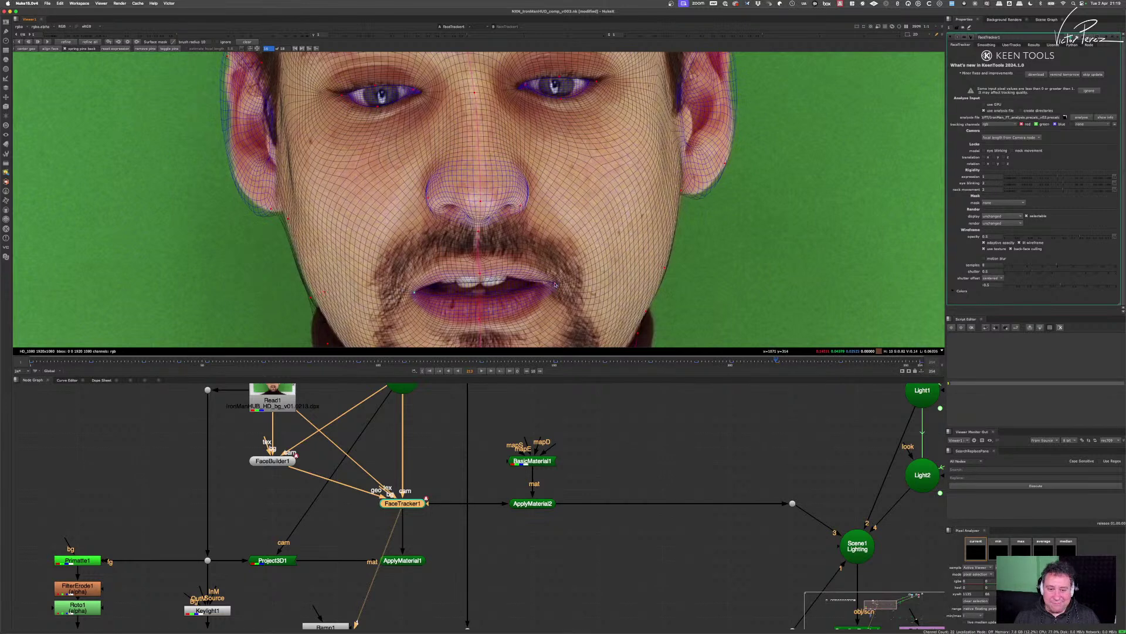
left_click_drag(556, 284, 551, 287)
left_click_drag(480, 273, 481, 265)
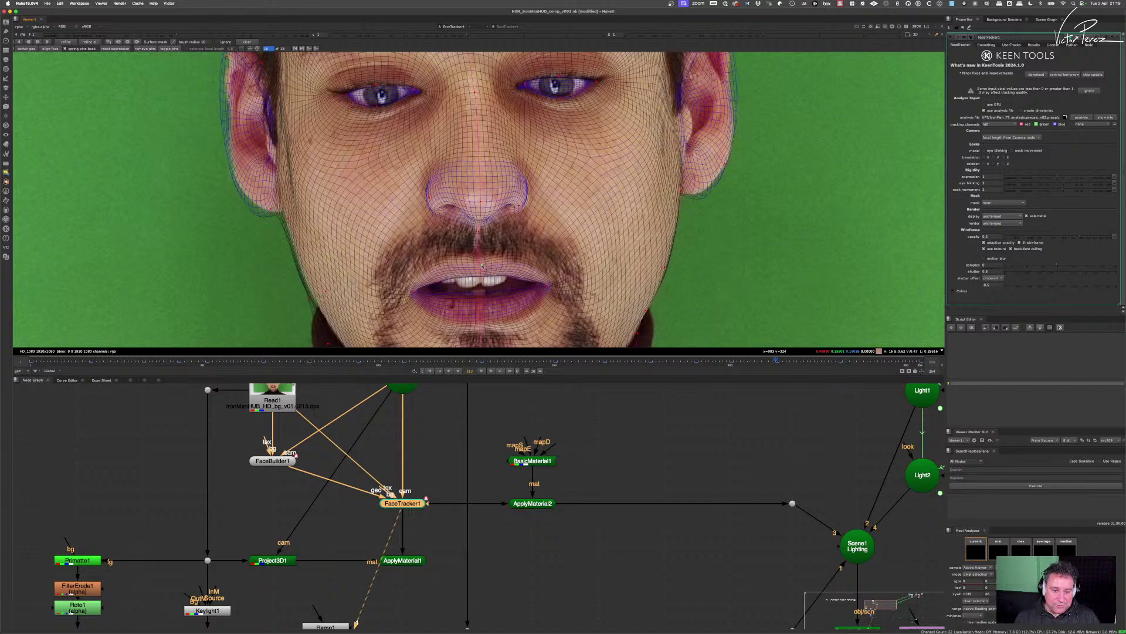
left_click(480, 321)
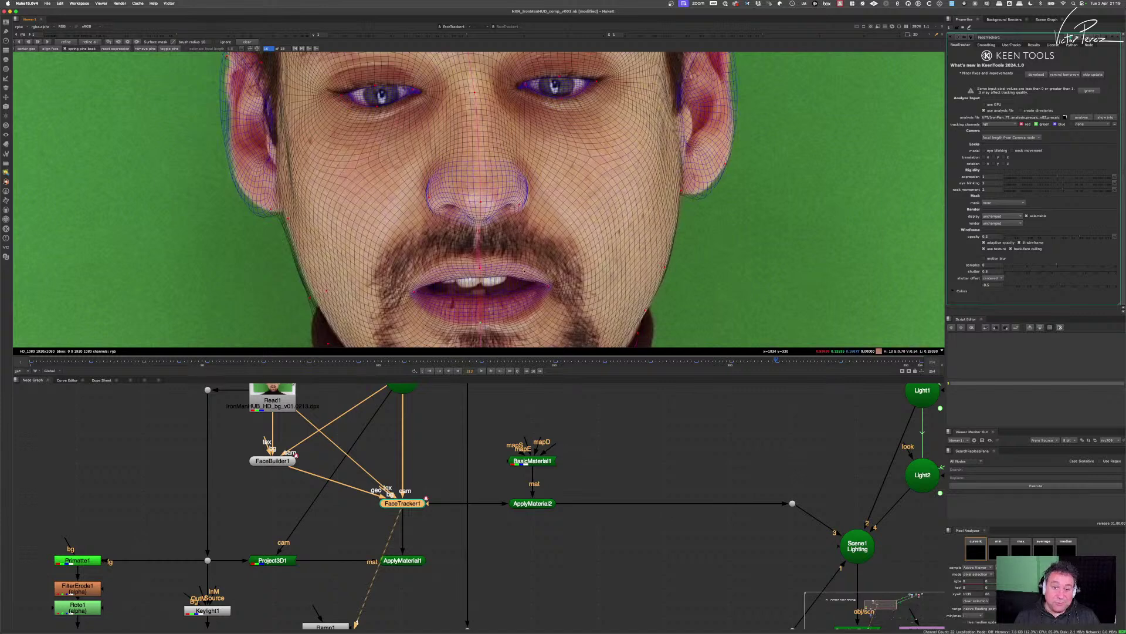
- Align the mesh with the jaw edge on the image's left at frame 213
key("Left")
key("Left")
key("Left")
key("Left")
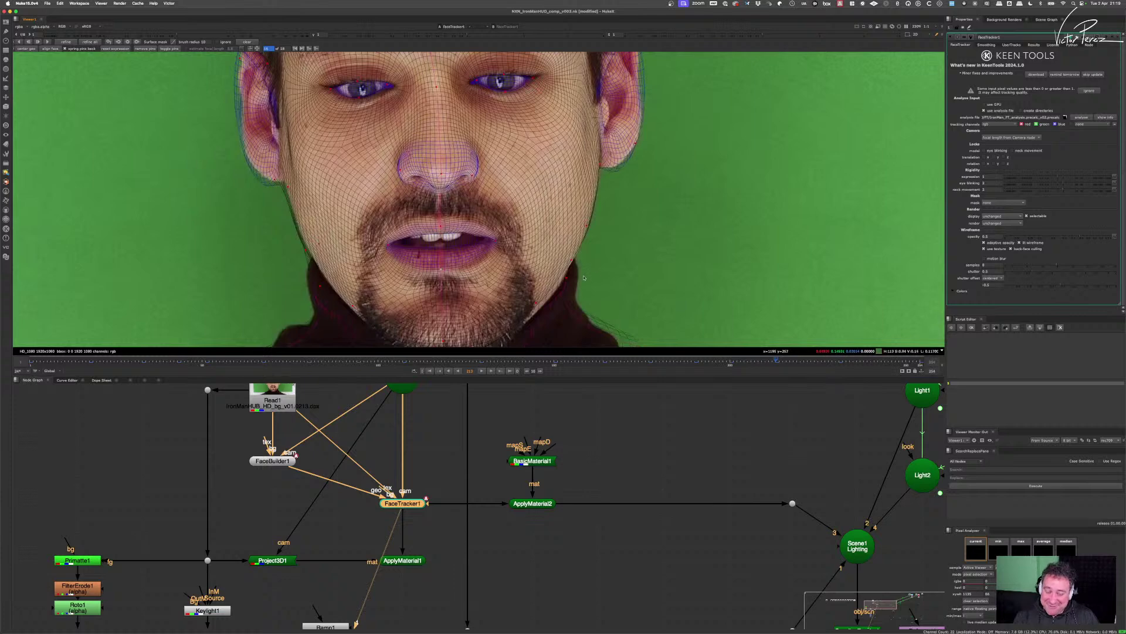
scroll(311, 253, "up", 3)
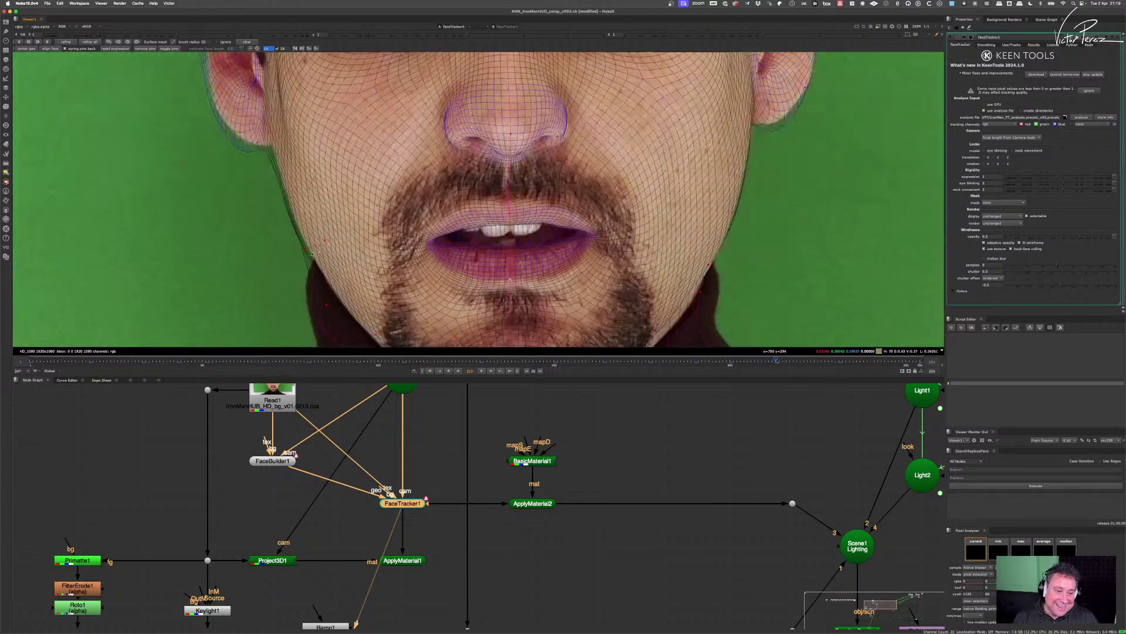
left_click_drag(324, 240, 324, 246)
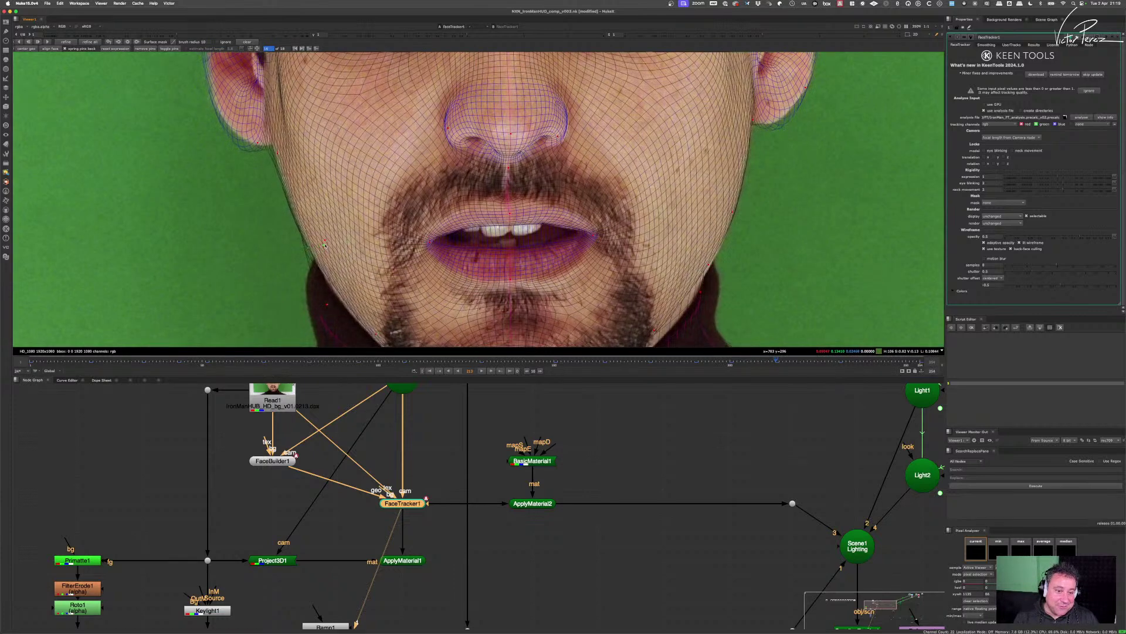
left_click_drag(332, 307, 356, 320)
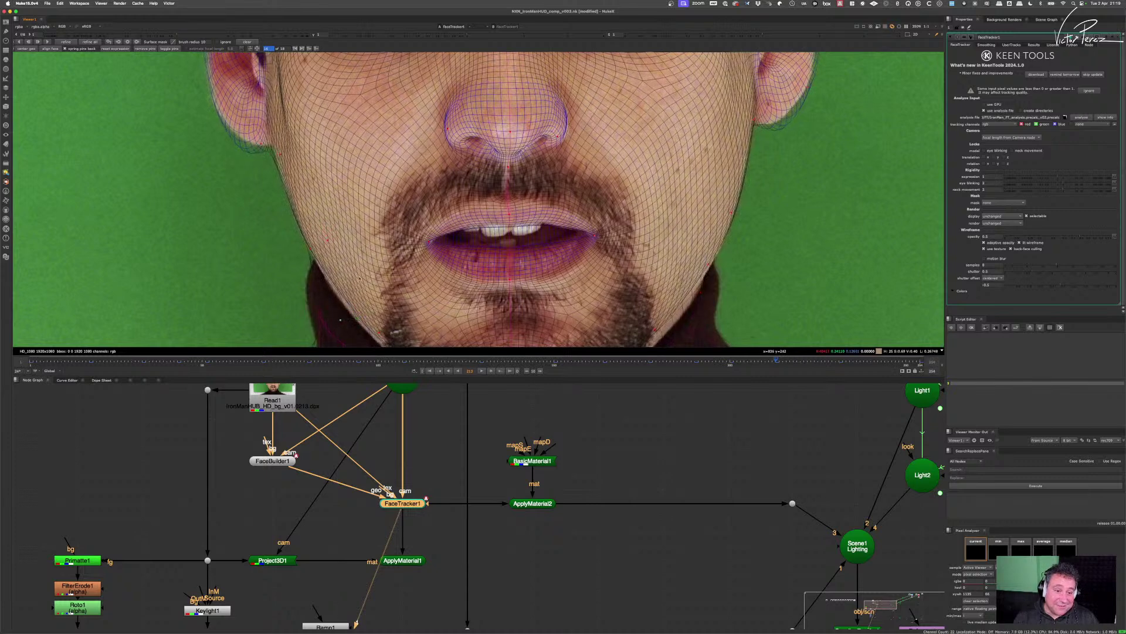
scroll(368, 281, "down", 10)
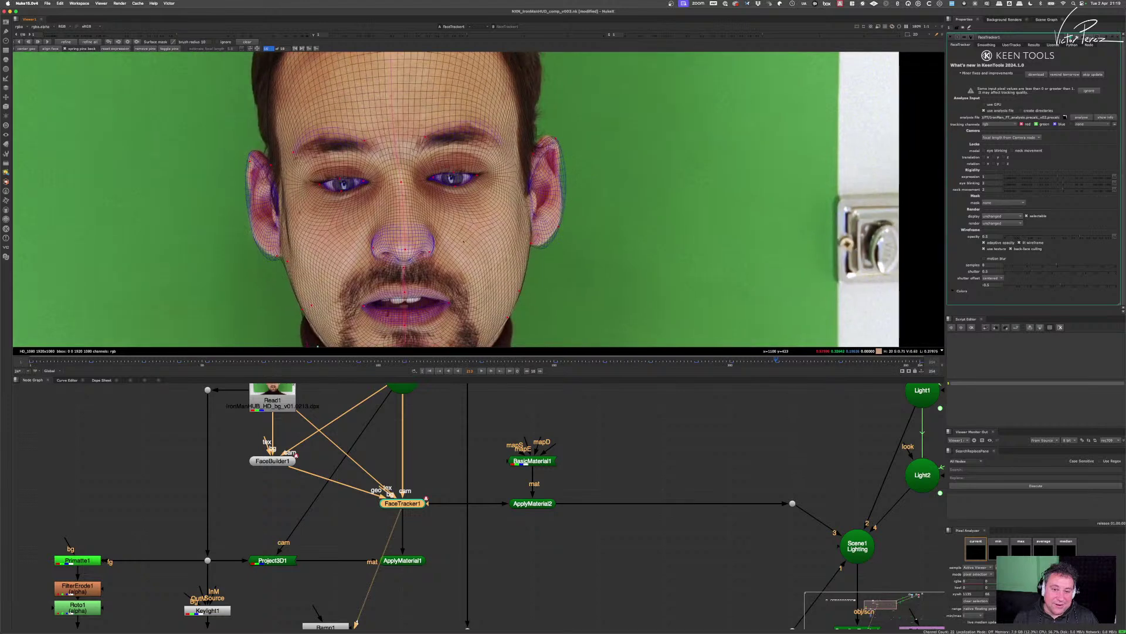
- Pin the mesh to the upper parts of both ears at frame 213
scroll(418, 207, "up", 5)
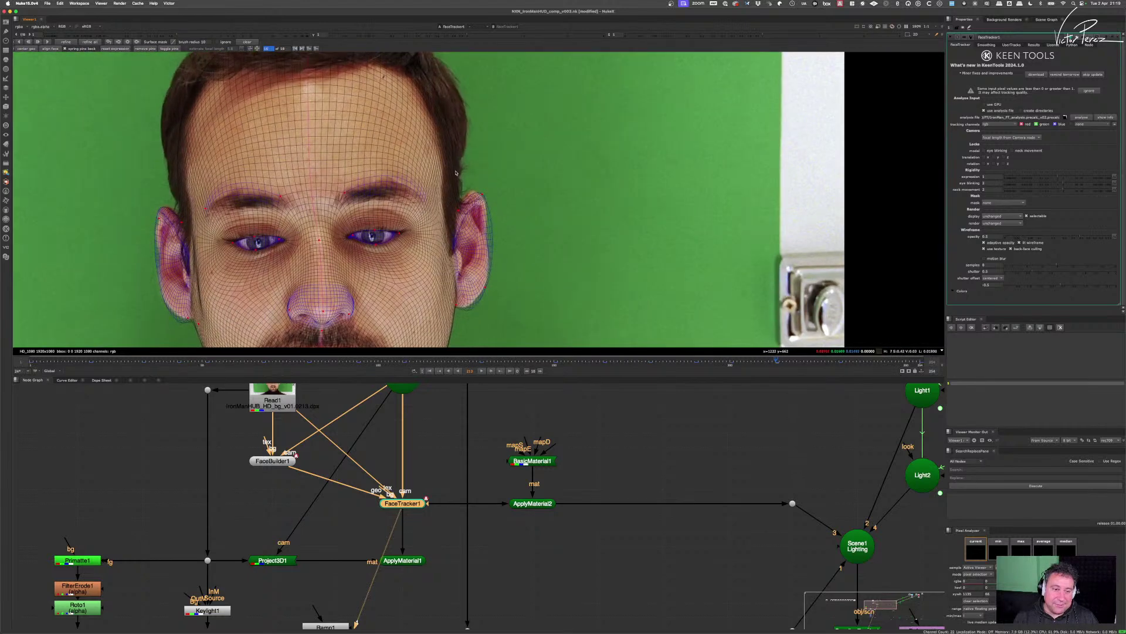
scroll(471, 194, "up", 5)
left_click_drag(496, 202, 479, 188)
scroll(493, 199, "down", 4)
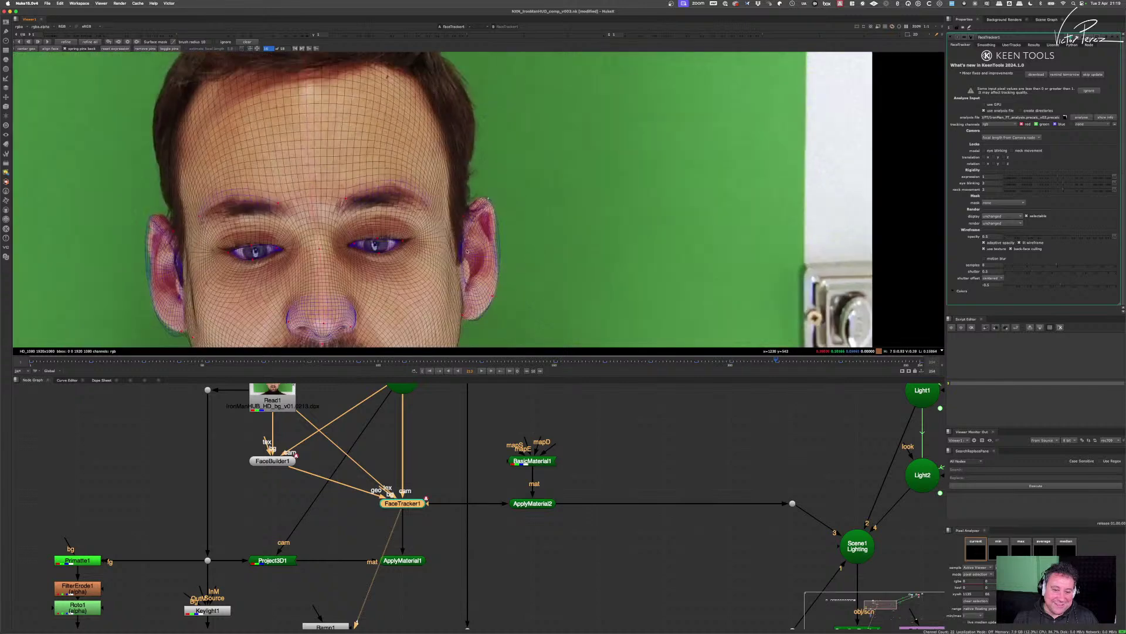
scroll(264, 216, "up", 5)
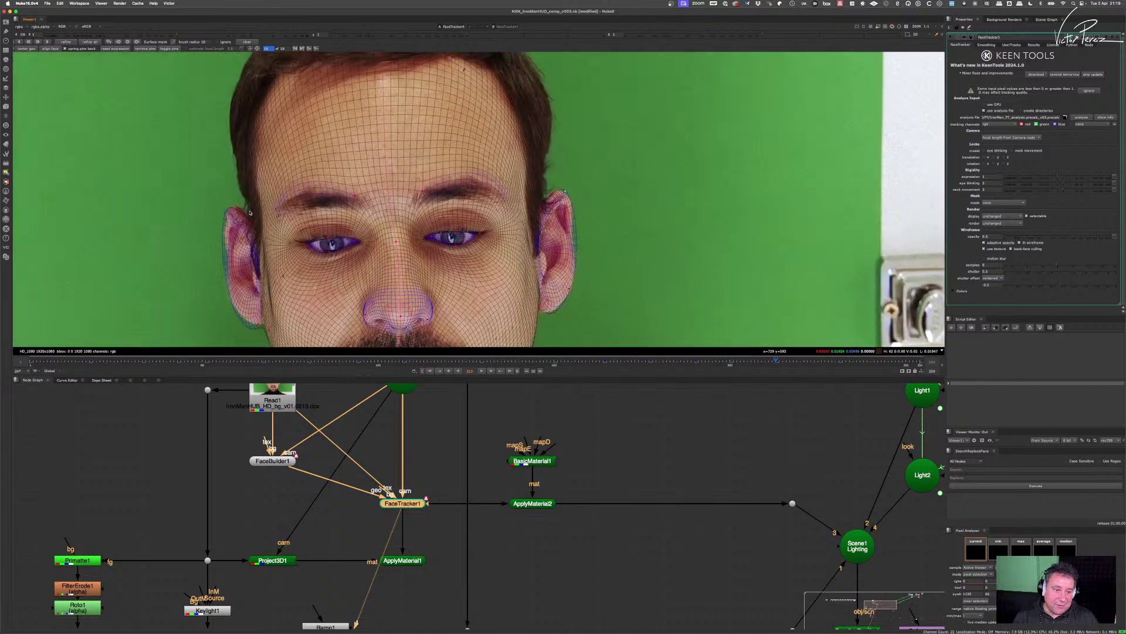
left_click(256, 231)
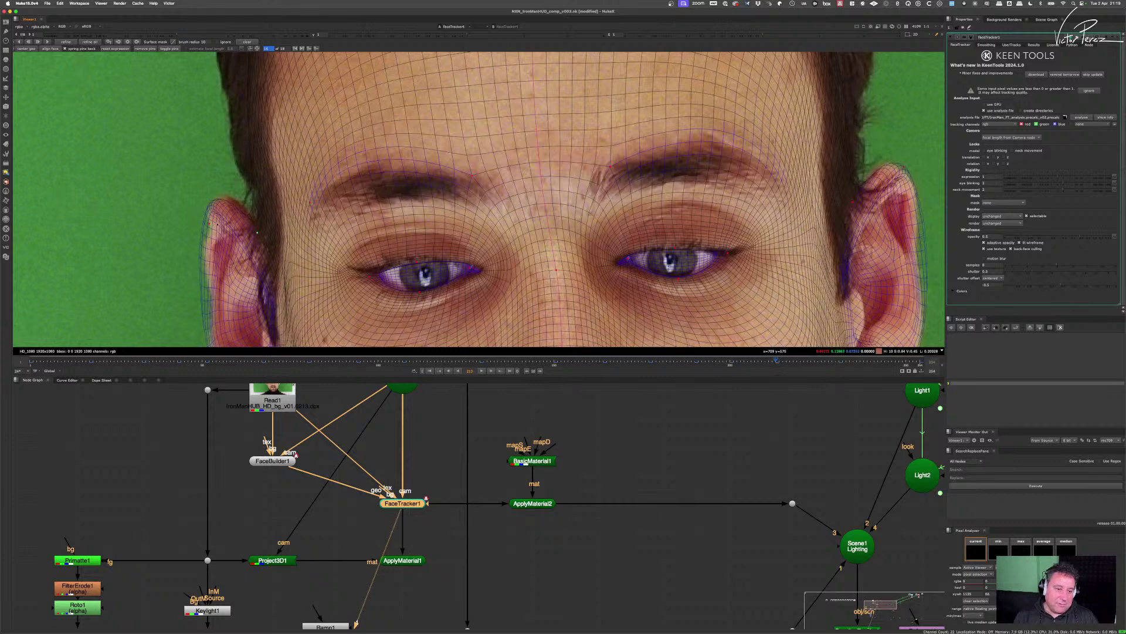
scroll(210, 222, "down", 5)
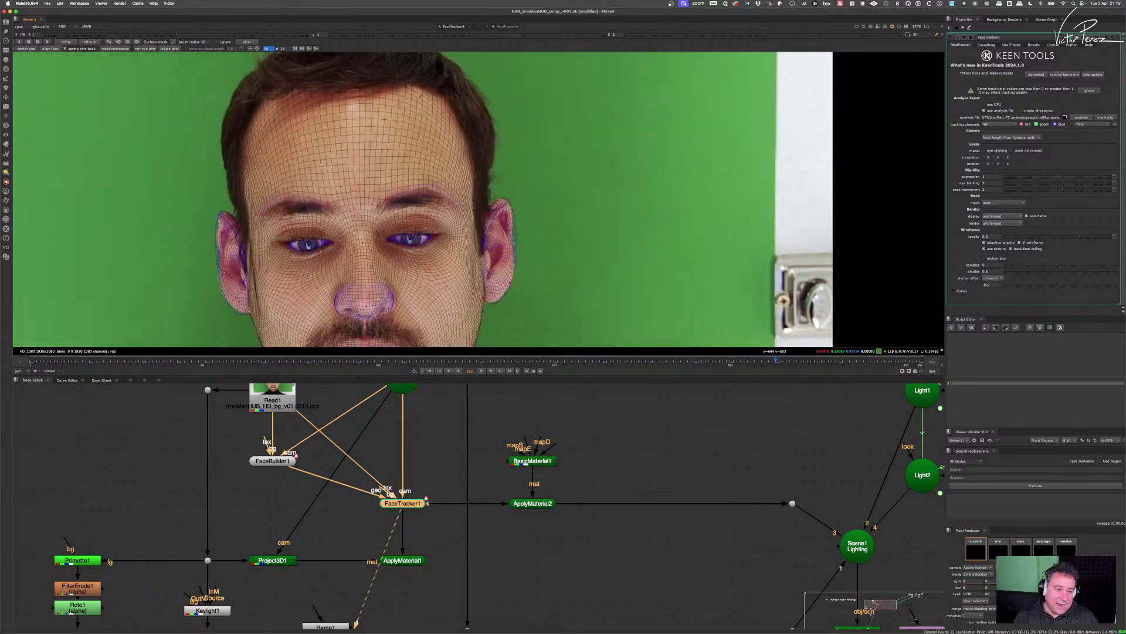
- Go to frame 244 and pull the mesh's ear on the image's left inward to match the actor's ear
scroll(380, 255, "down", 3)
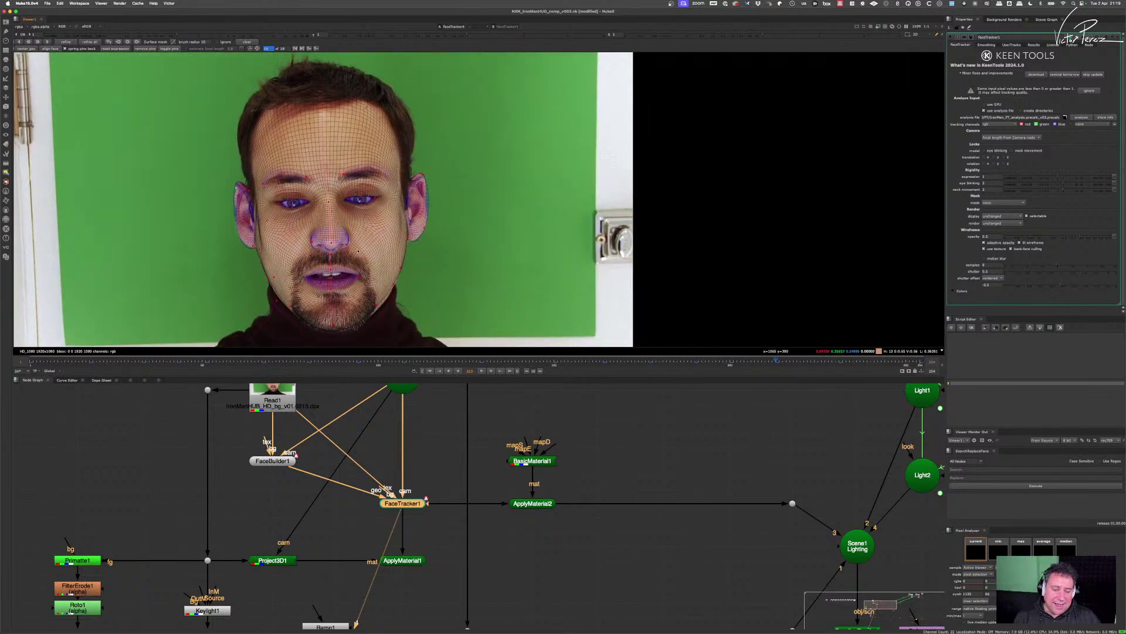
scroll(355, 249, "down", 2)
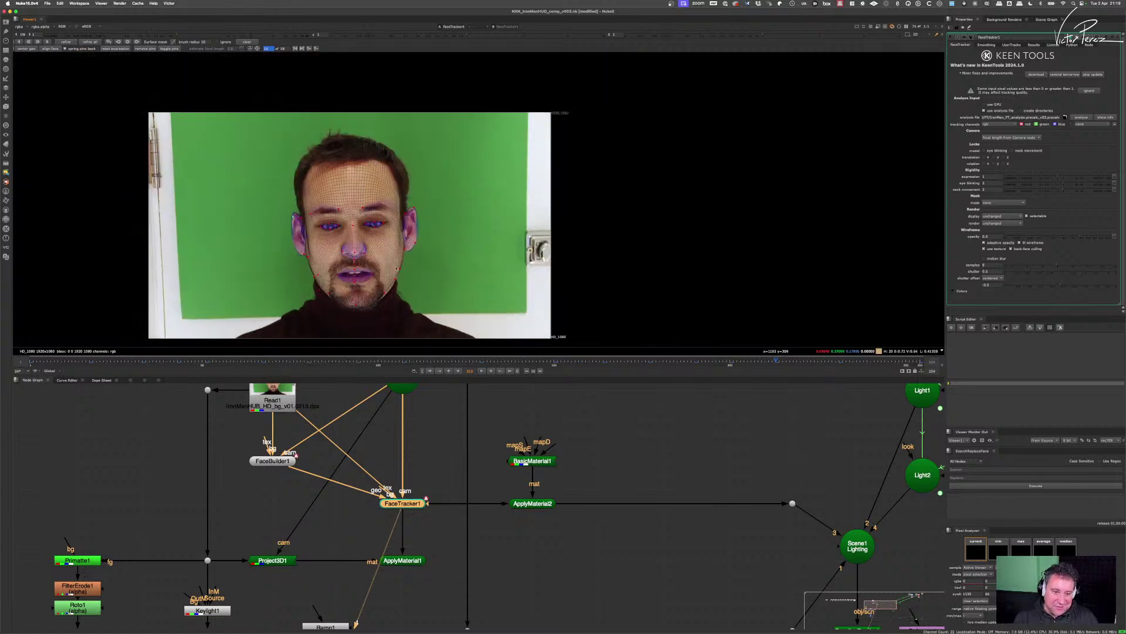
scroll(414, 250, "up", 8)
scroll(413, 249, "down", 2)
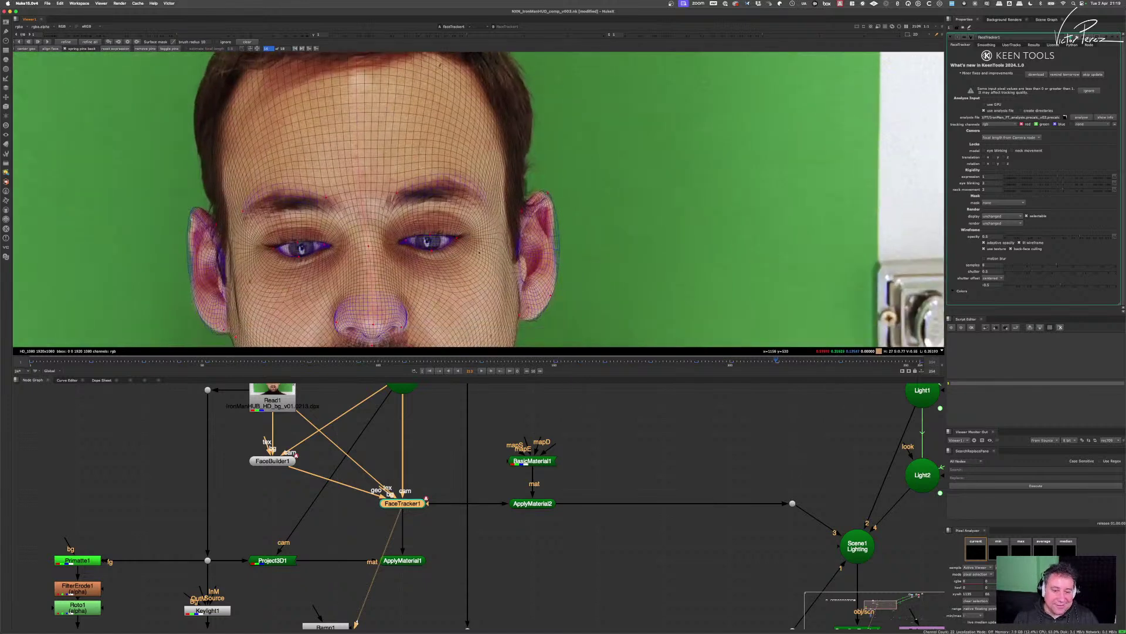
scroll(417, 264, "down", 5)
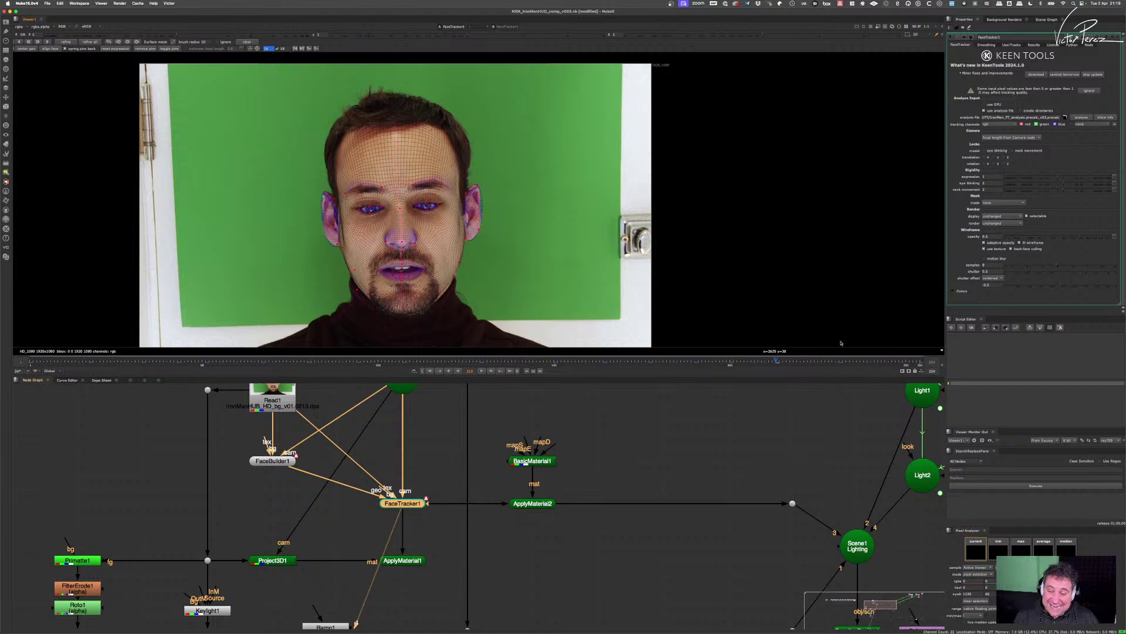
left_click(884, 362)
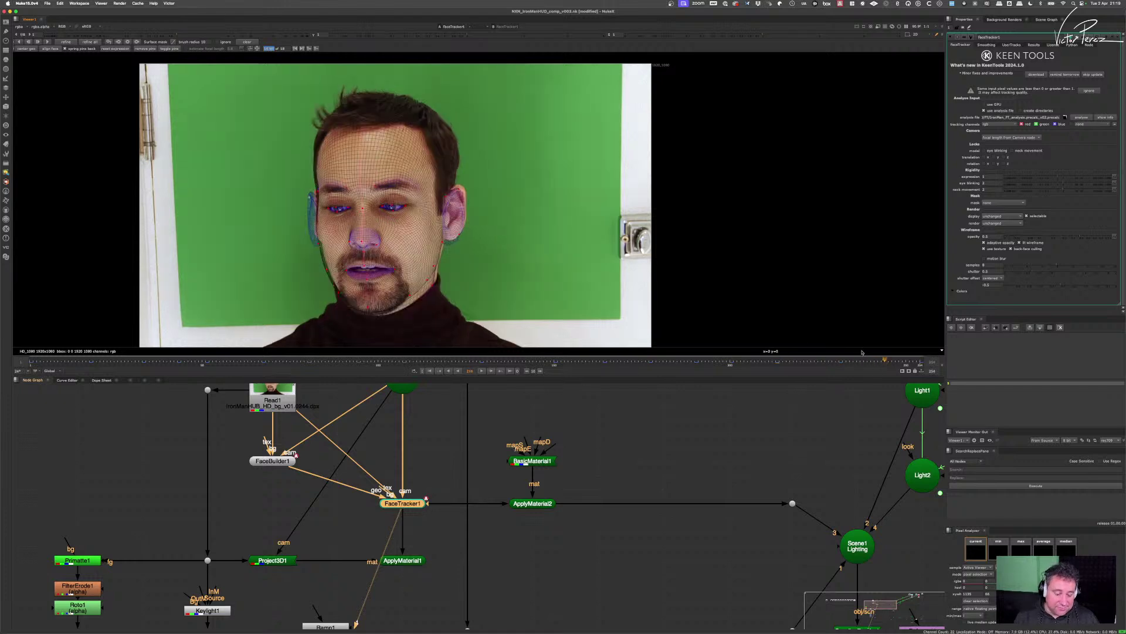
scroll(319, 188, "up", 5)
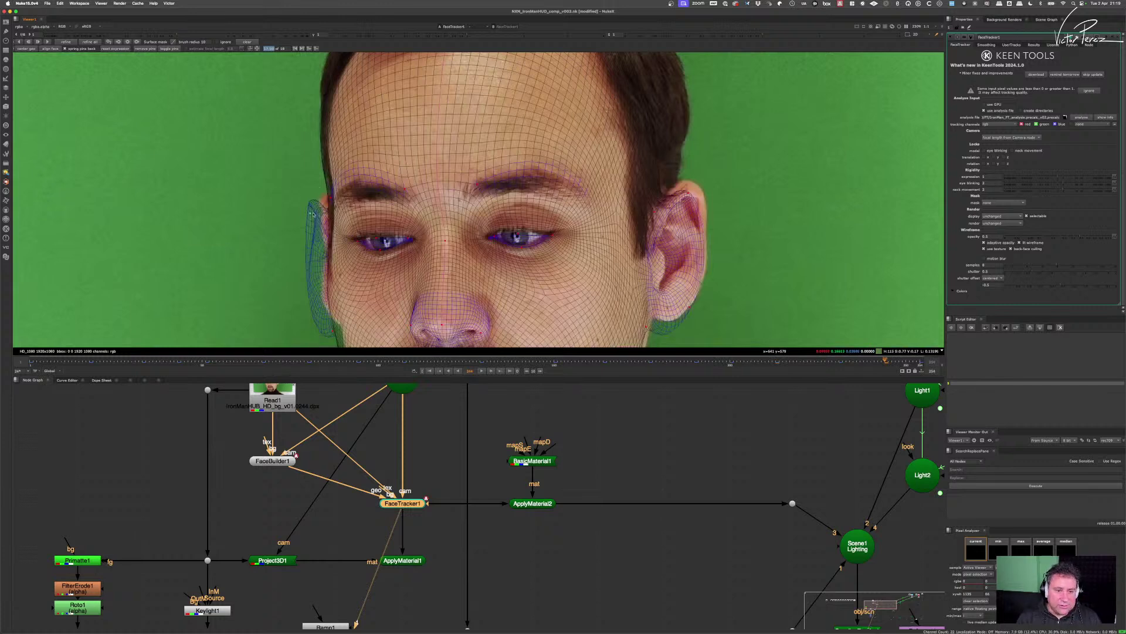
left_click_drag(311, 213, 349, 183)
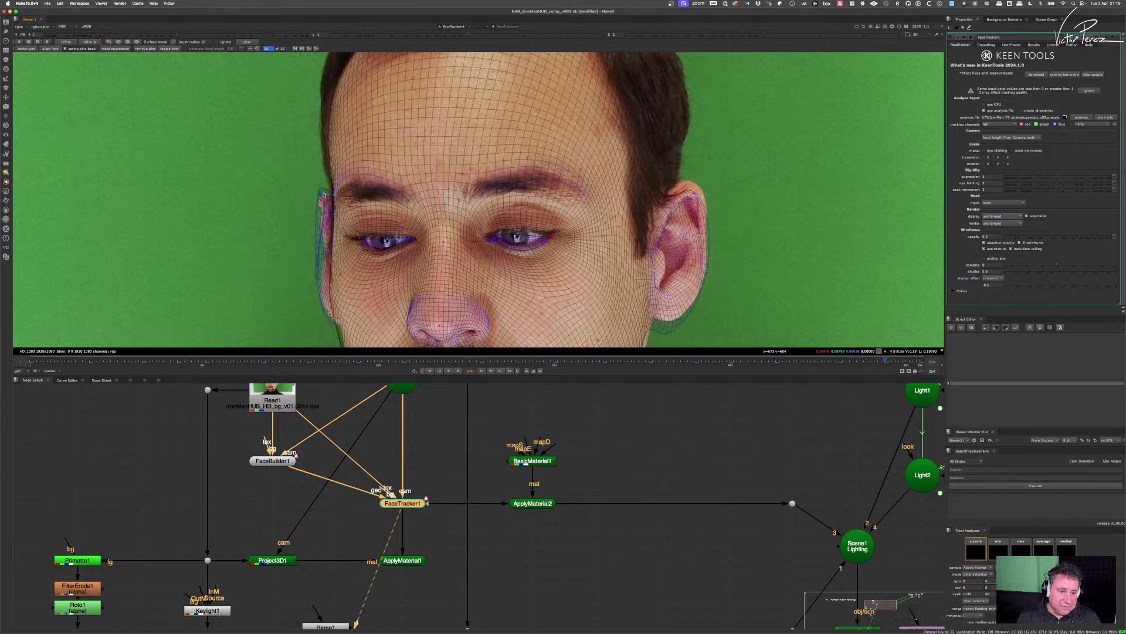
- Align the mesh with the top and the earlobe of the ear on the image's right at frame 244
scroll(388, 224, "up", 4)
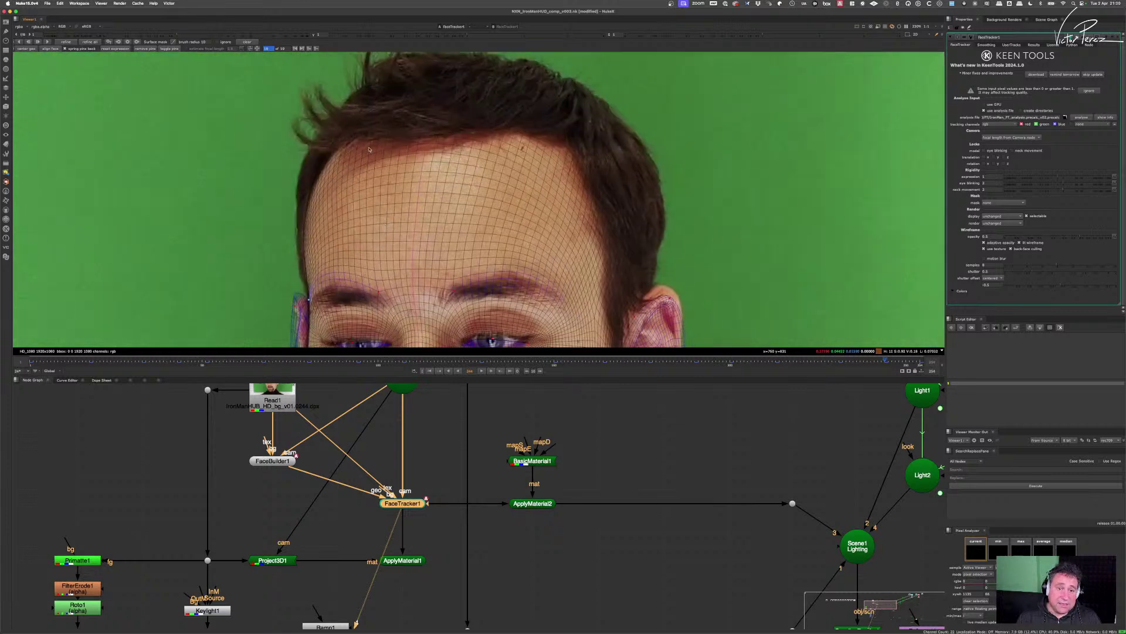
left_click_drag(450, 126, 438, 181)
scroll(423, 174, "down", 3)
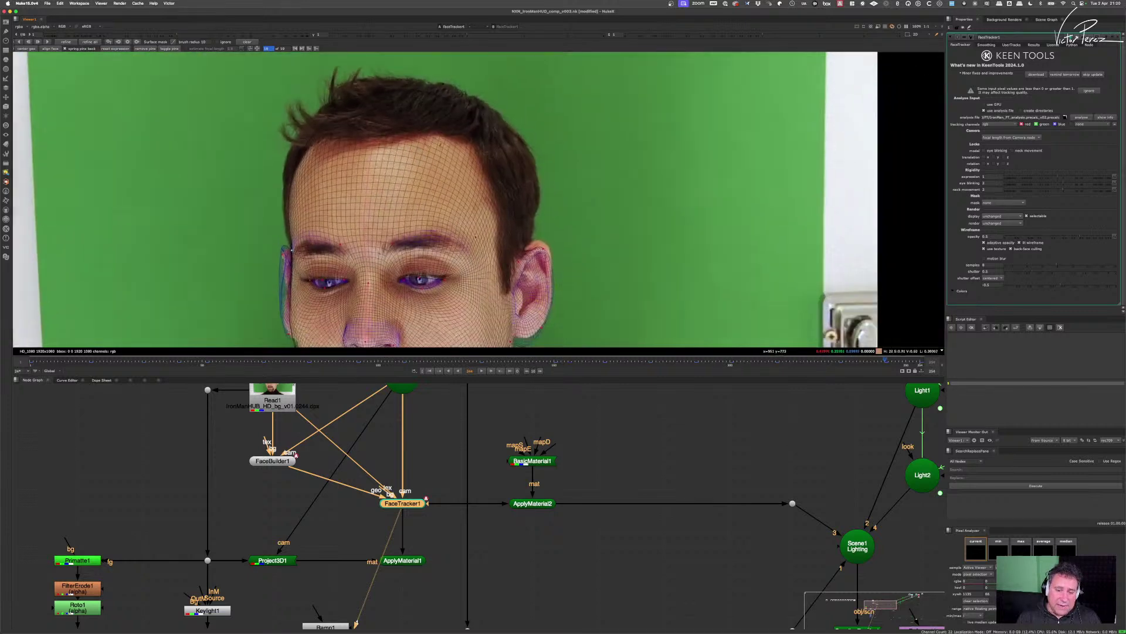
scroll(479, 213, "up", 5)
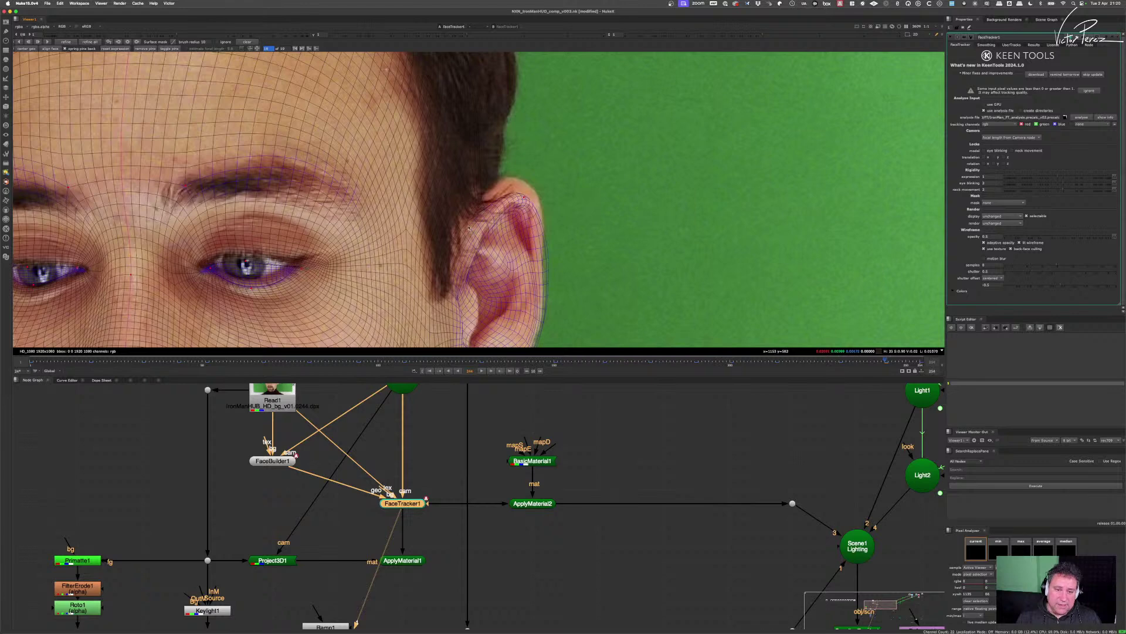
left_click_drag(469, 227, 465, 129)
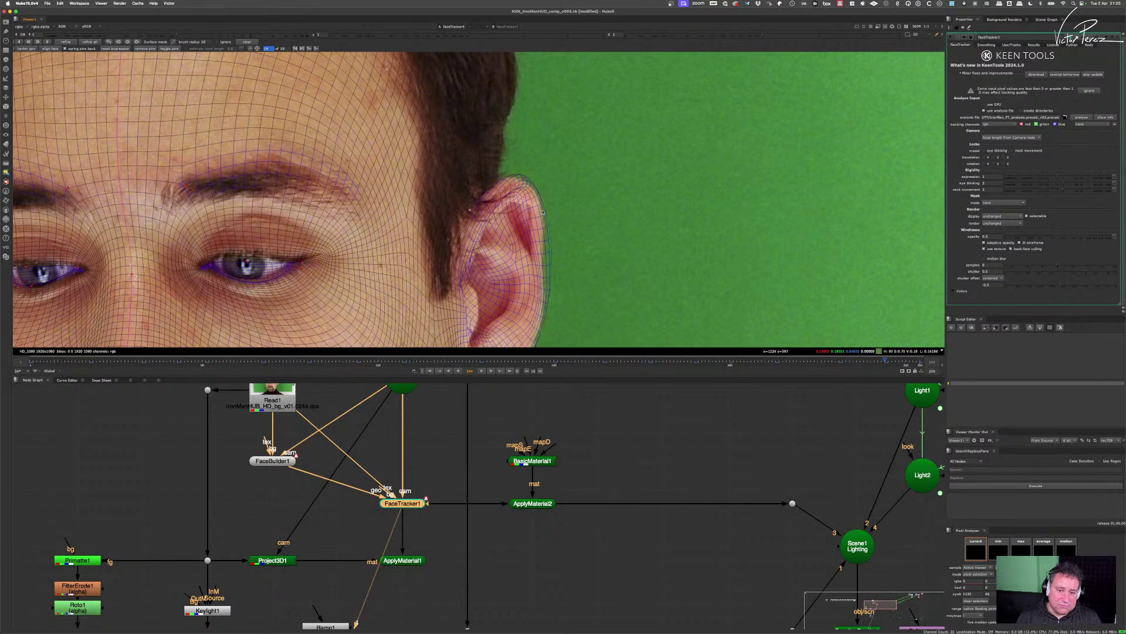
scroll(540, 223, "down", 2)
scroll(527, 253, "up", 1)
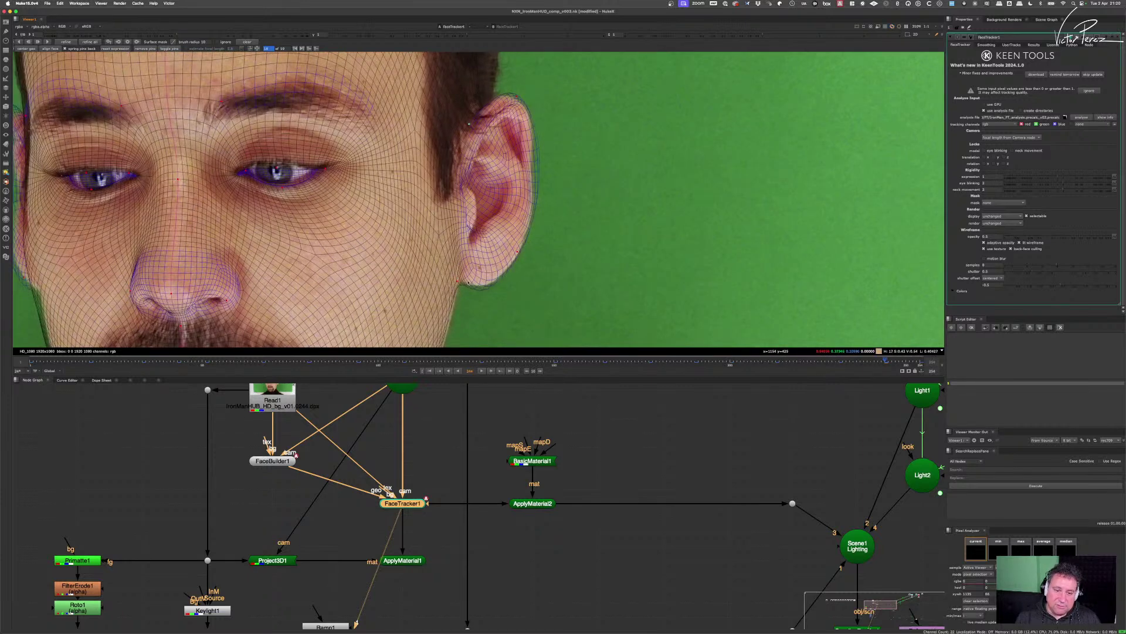
left_click_drag(457, 283, 458, 284)
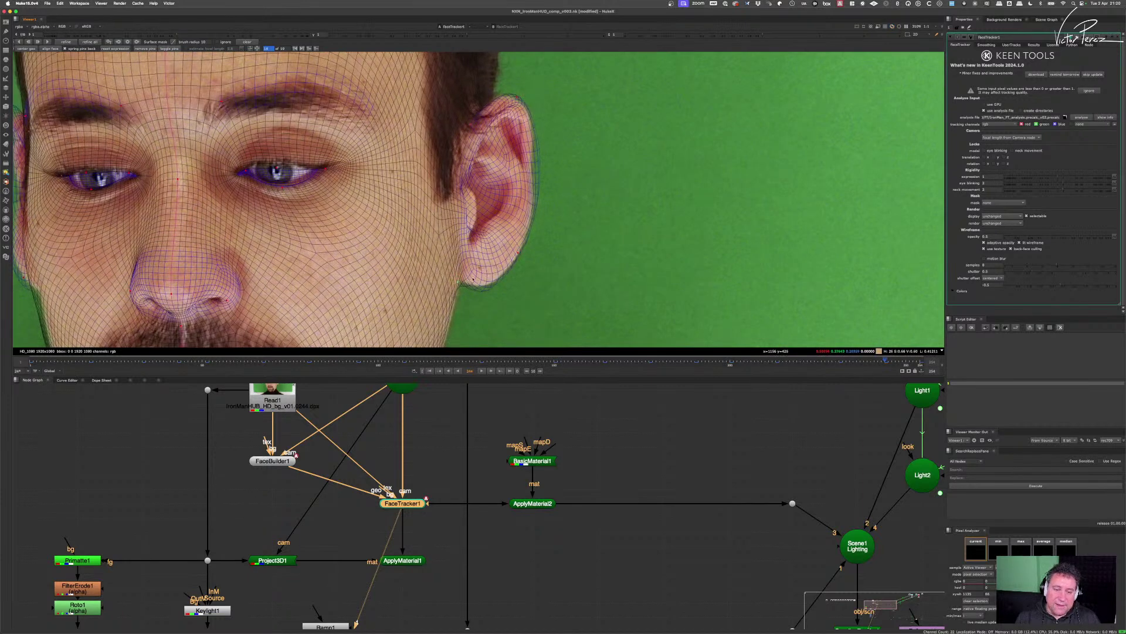
scroll(458, 284, "down", 3)
scroll(460, 265, "up", 1)
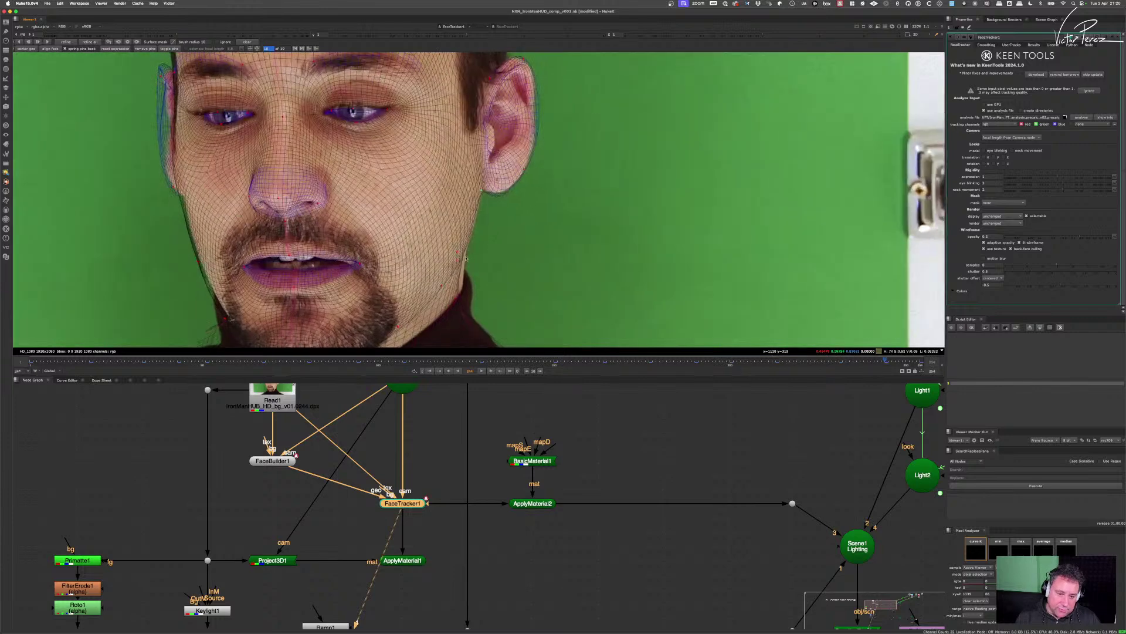
- Align the mesh with both jaw edges and the base of the ear on the image's left at frame 244
left_click(458, 254)
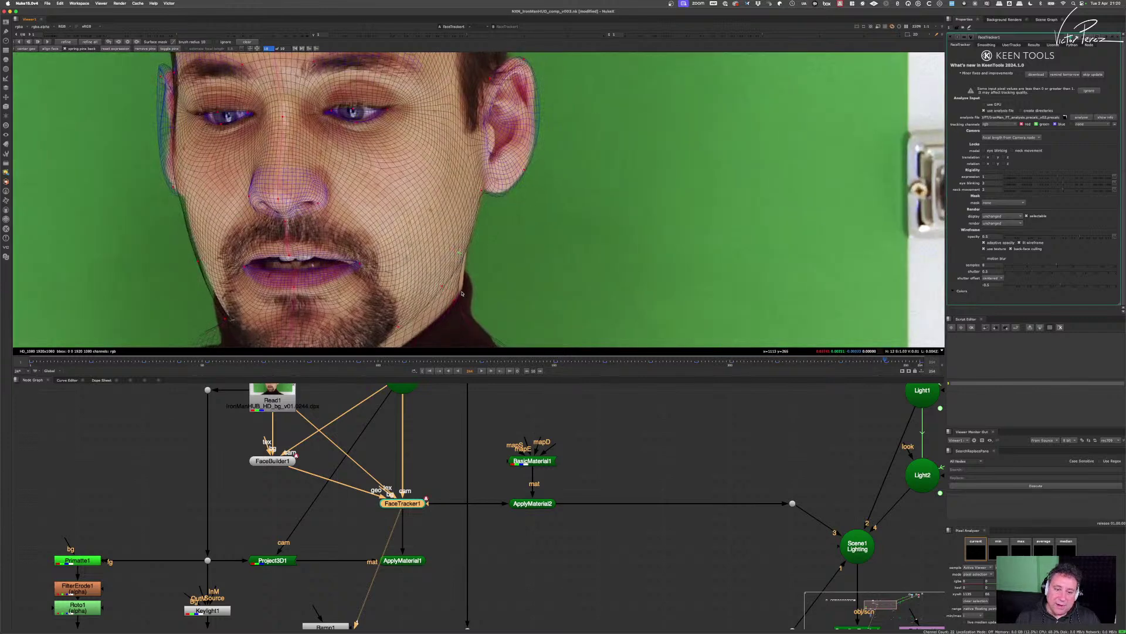
left_click_drag(462, 255, 469, 289)
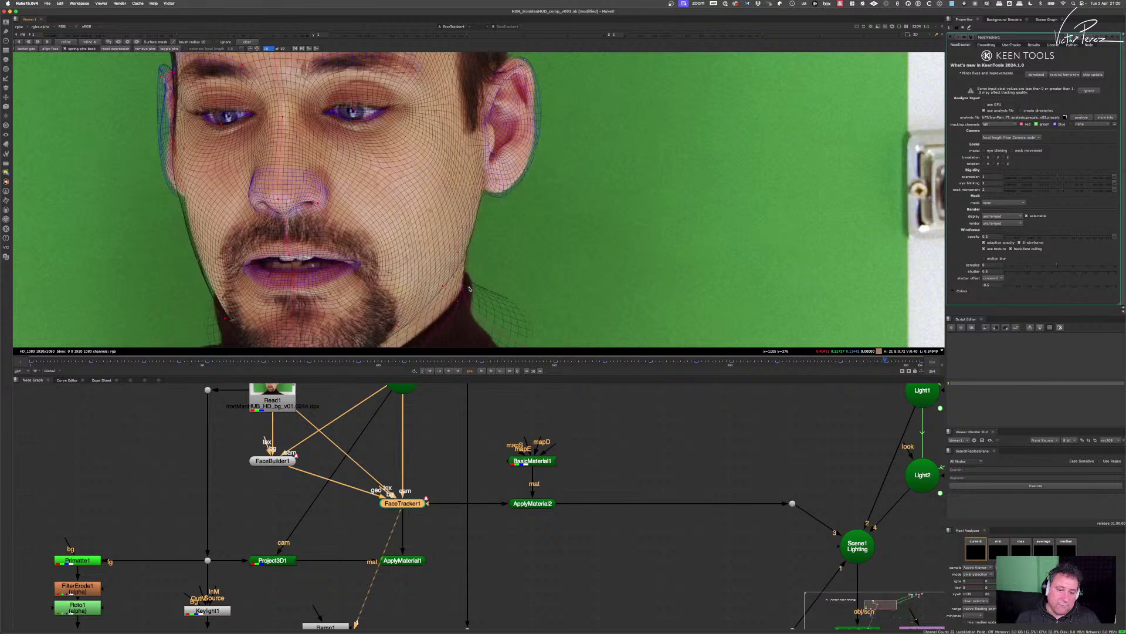
left_click_drag(221, 294, 272, 292)
left_click(276, 316)
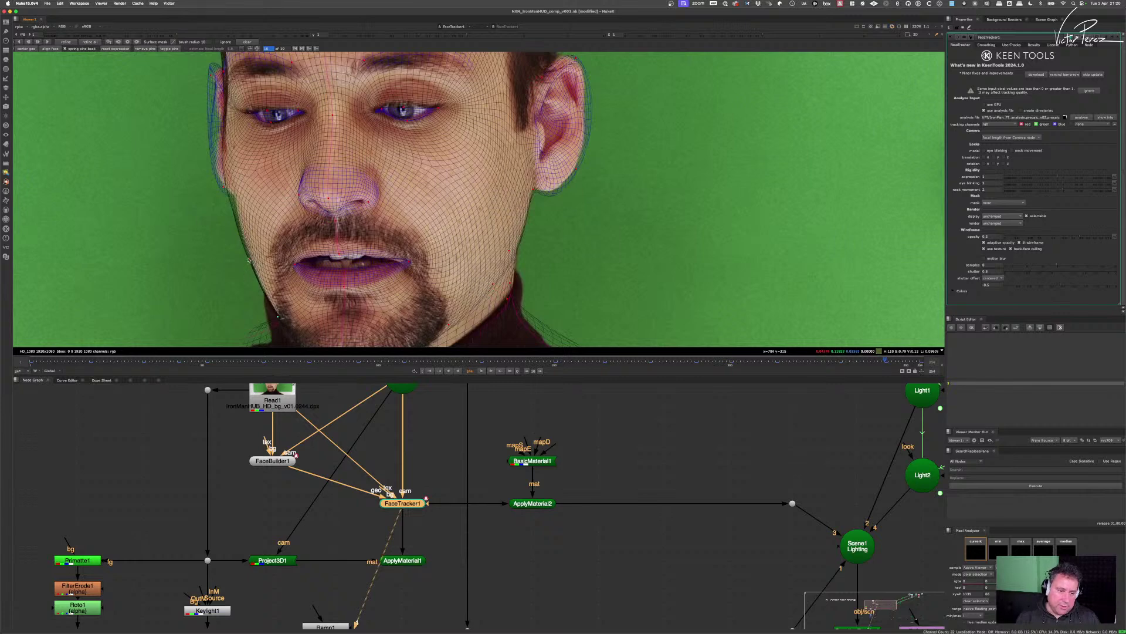
left_click_drag(257, 264, 260, 324)
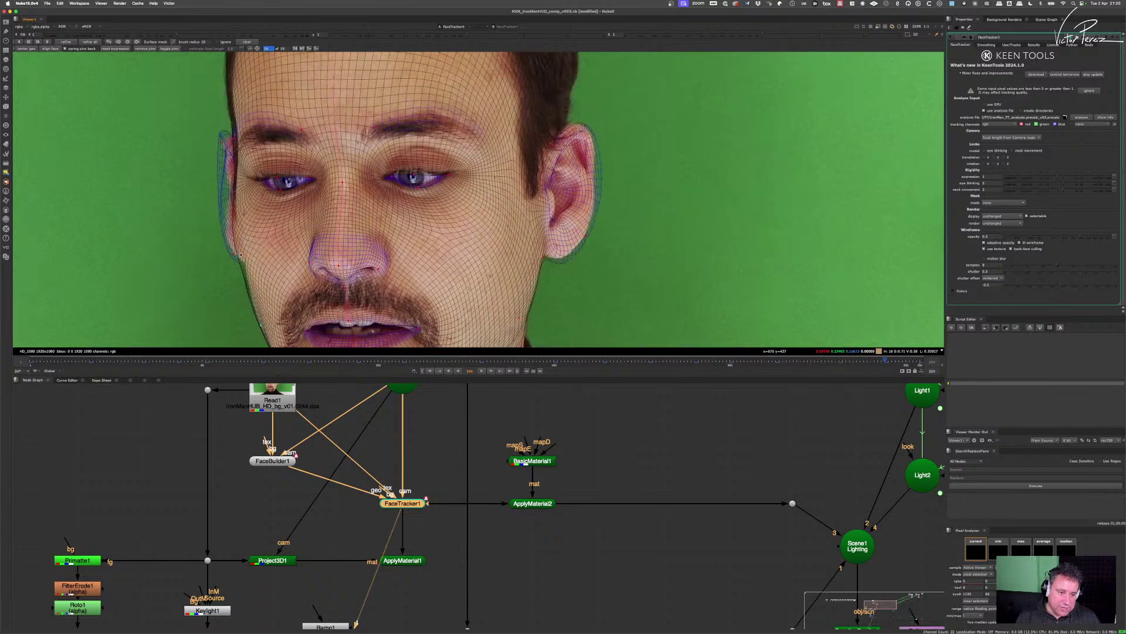
left_click_drag(239, 256, 256, 256)
- Pull the top of the mesh's ear on the image's left slightly inward to match the actor's ear at frame 244
scroll(390, 194, "down", 5)
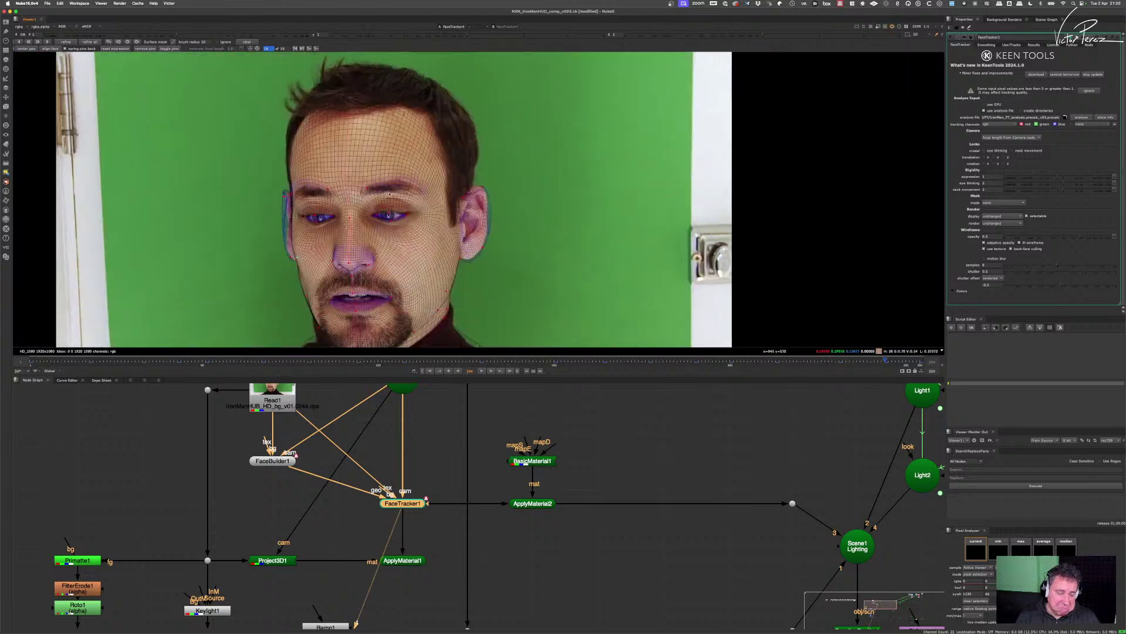
left_click_drag(390, 193, 381, 132)
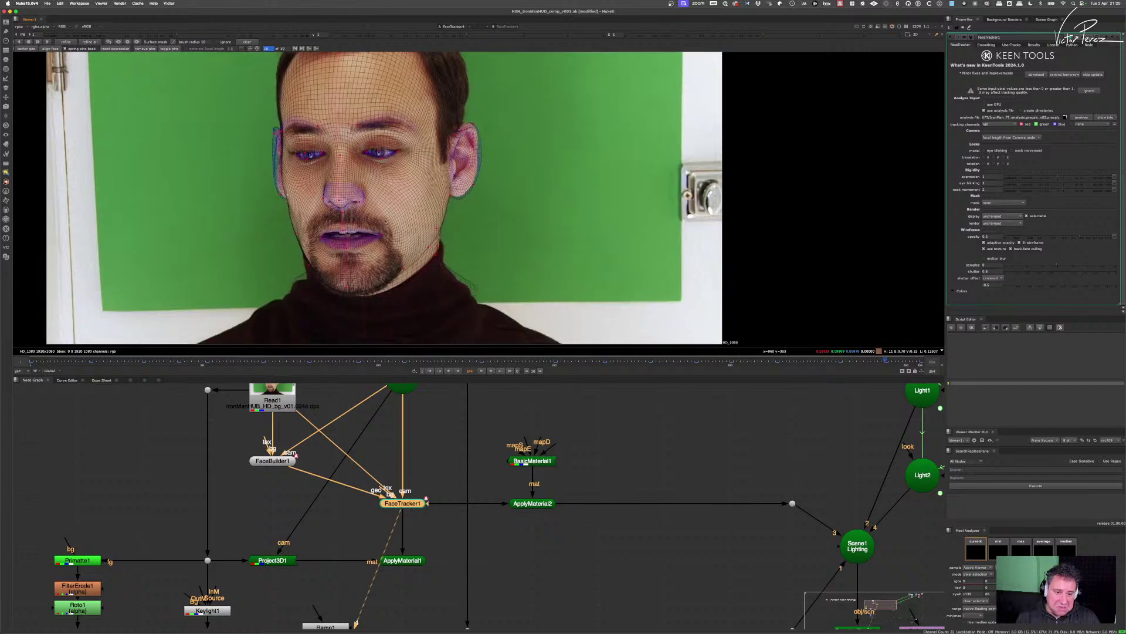
scroll(441, 248, "up", 5)
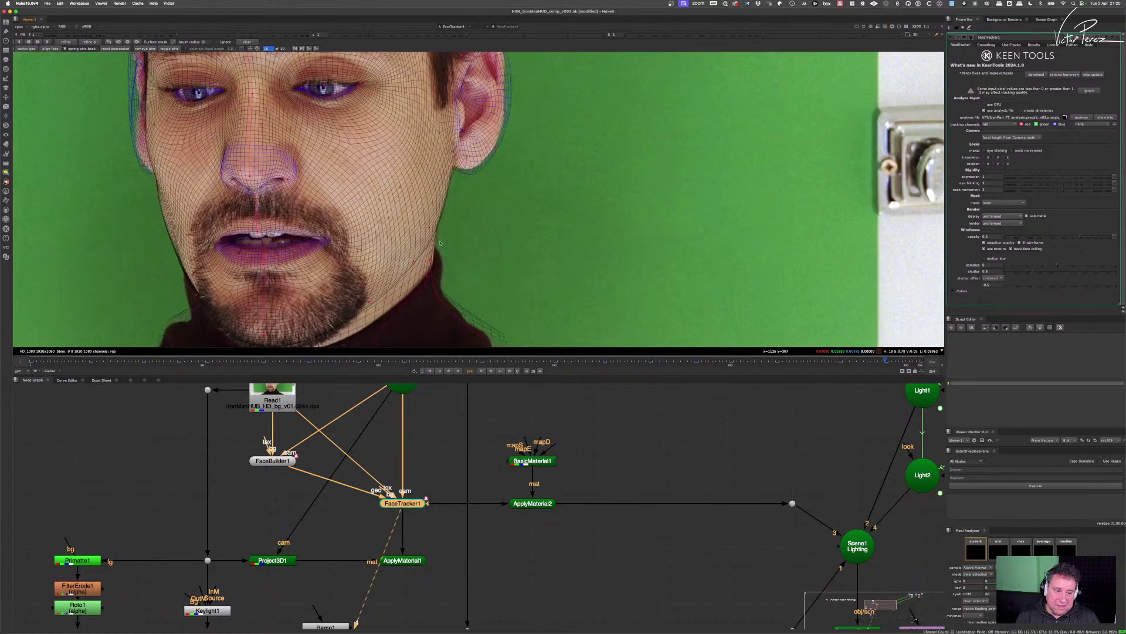
left_click_drag(459, 198, 445, 218)
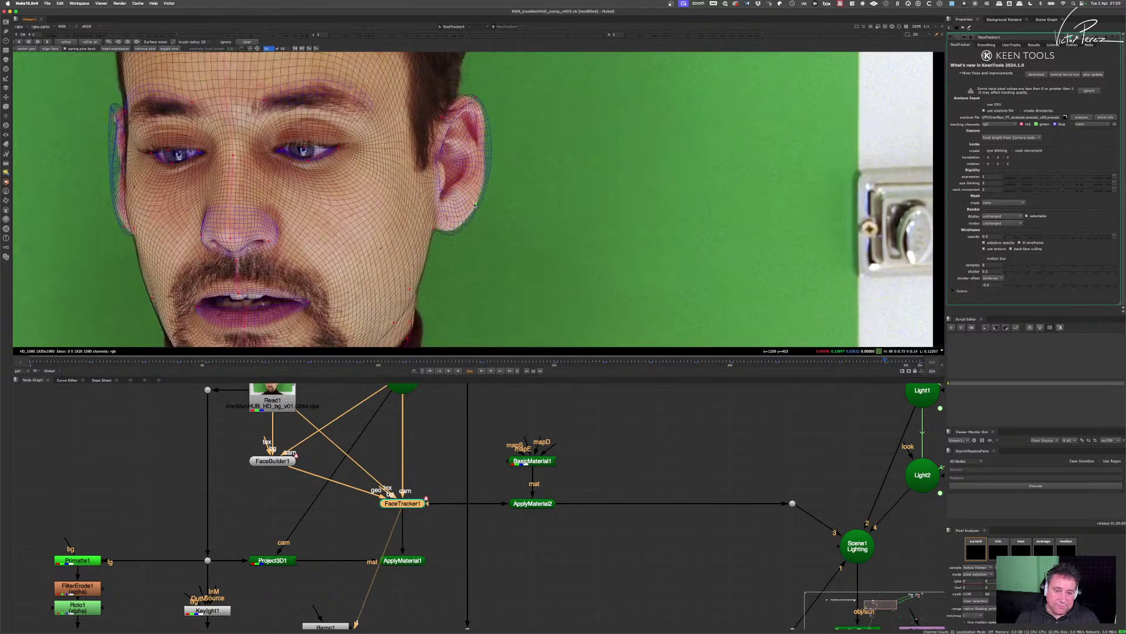
left_click_drag(468, 116, 447, 184)
scroll(455, 205, "down", 3)
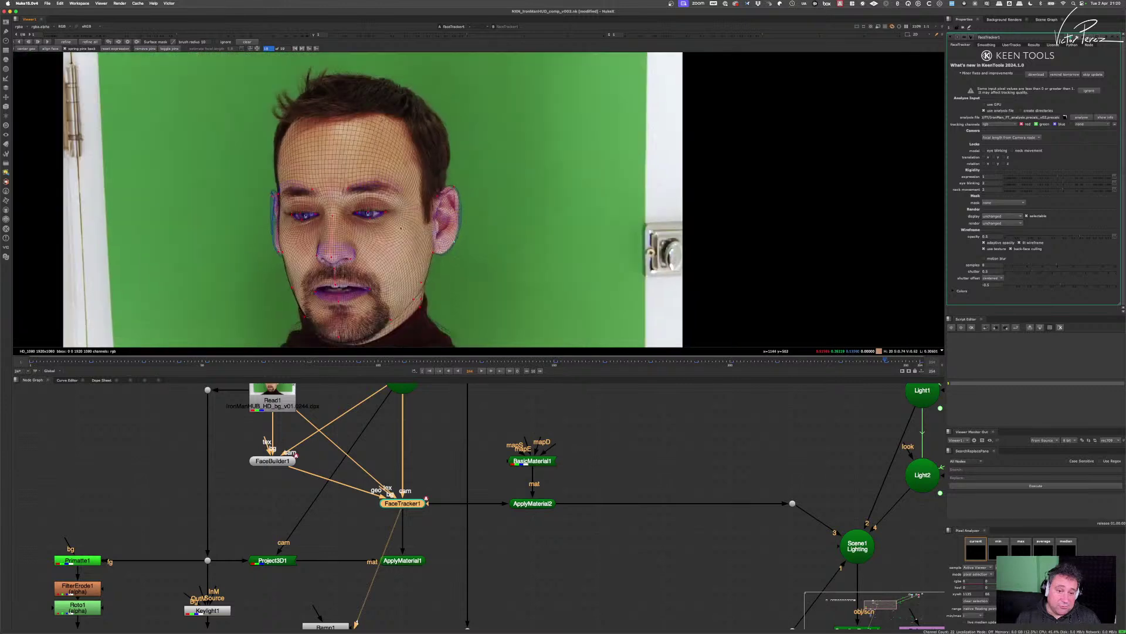
scroll(272, 214, "up", 4)
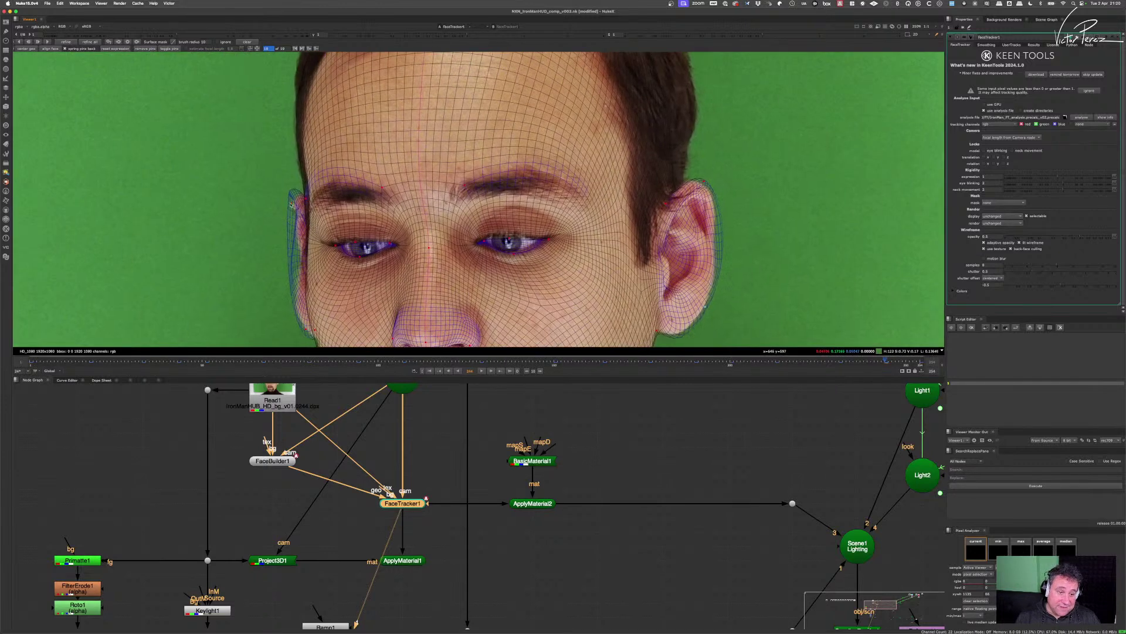
left_click_drag(291, 203, 306, 213)
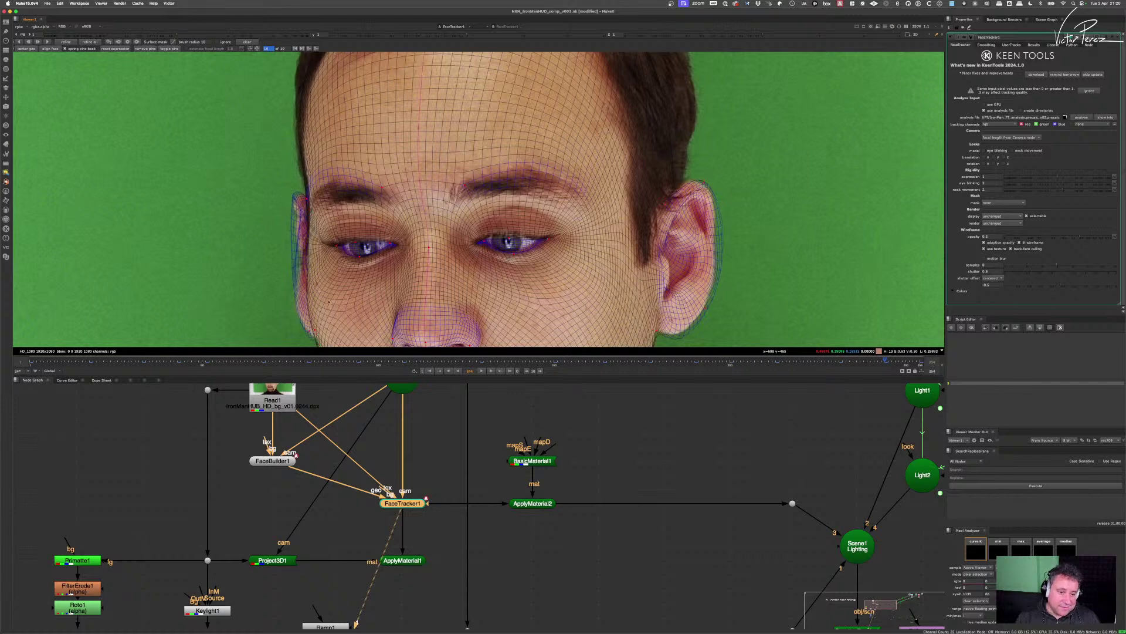
- Align the mesh's eyelids with the eye on the image's right at frame 244
scroll(460, 234, "down", 3)
scroll(461, 234, "up", 6)
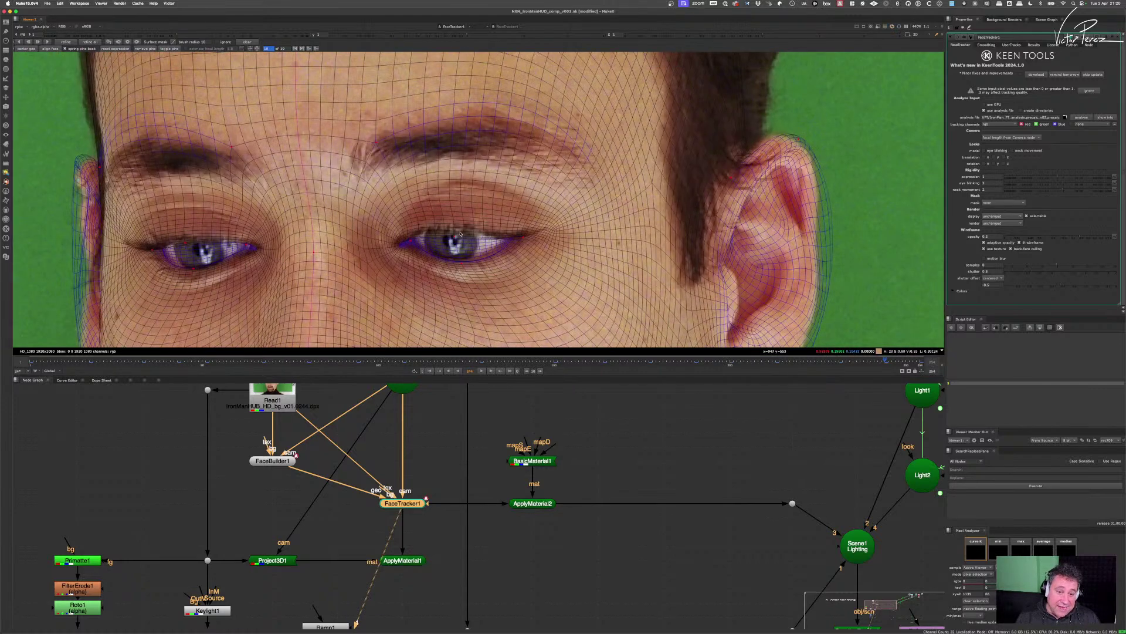
left_click_drag(455, 239, 459, 230)
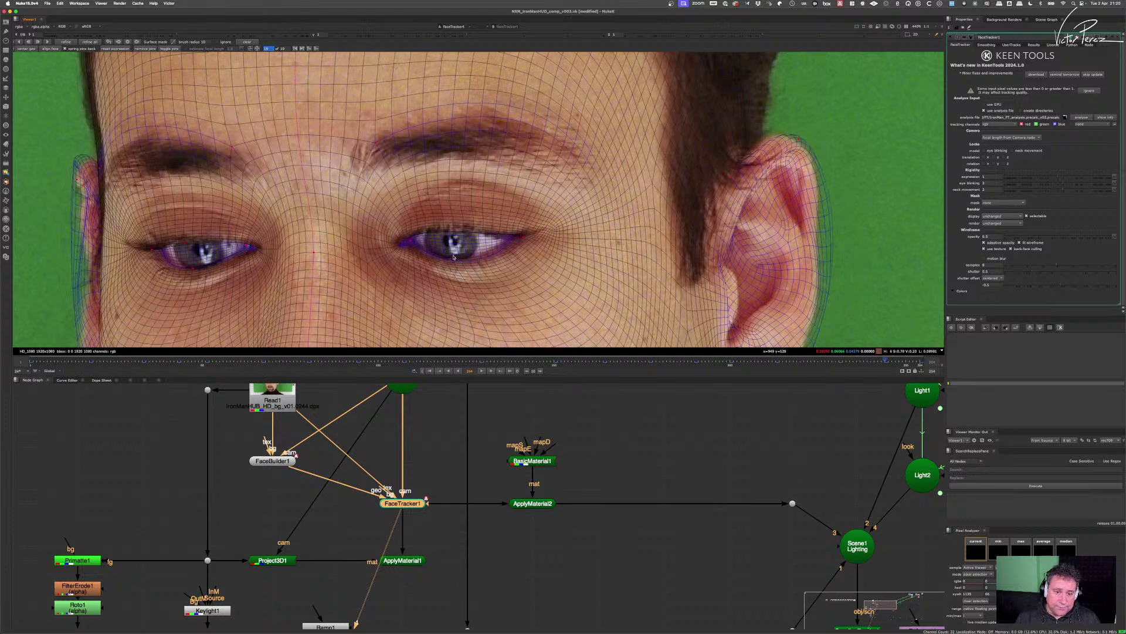
scroll(496, 245, "down", 8)
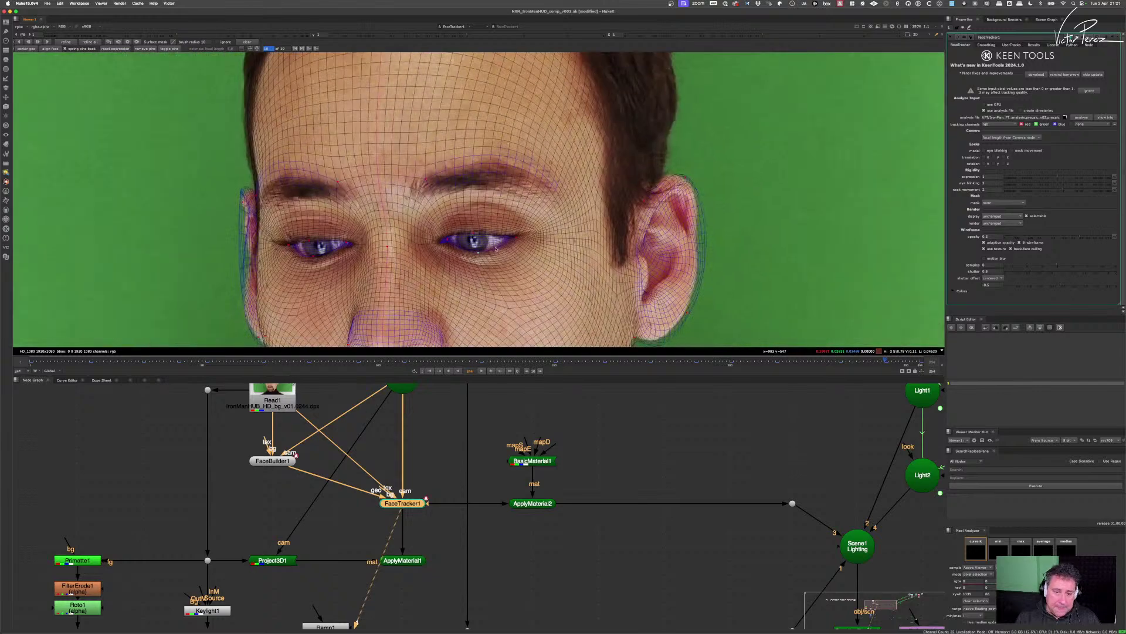
scroll(509, 225, "up", 4)
- Move both corners of the mesh's mouth inward to match the actor's lips at frame 244
scroll(508, 226, "up", 5)
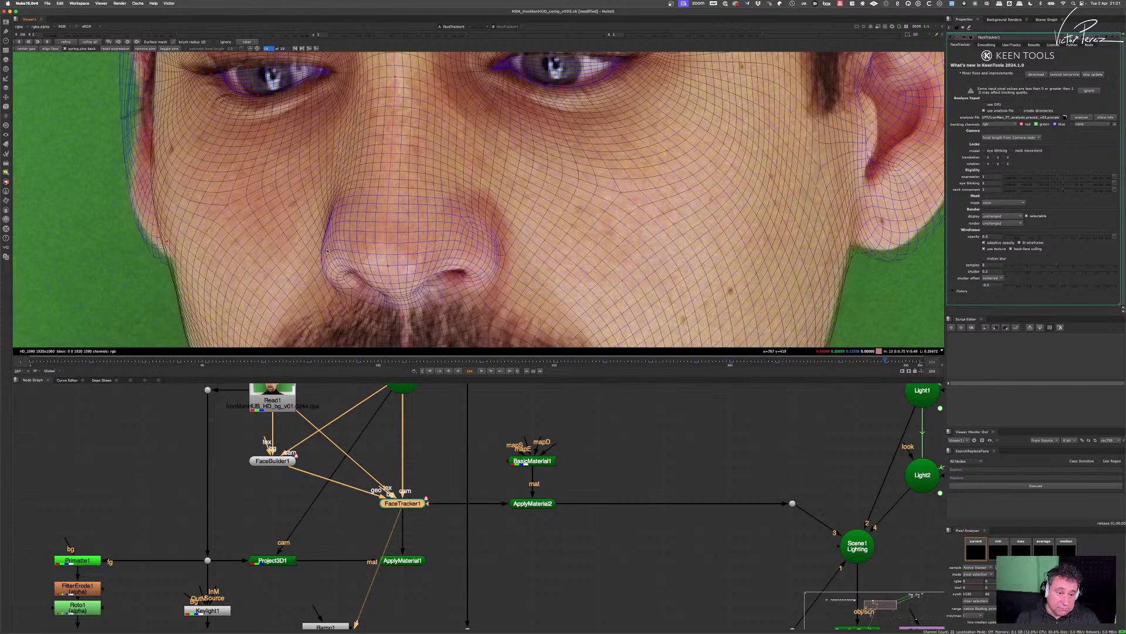
scroll(407, 299, "down", 4)
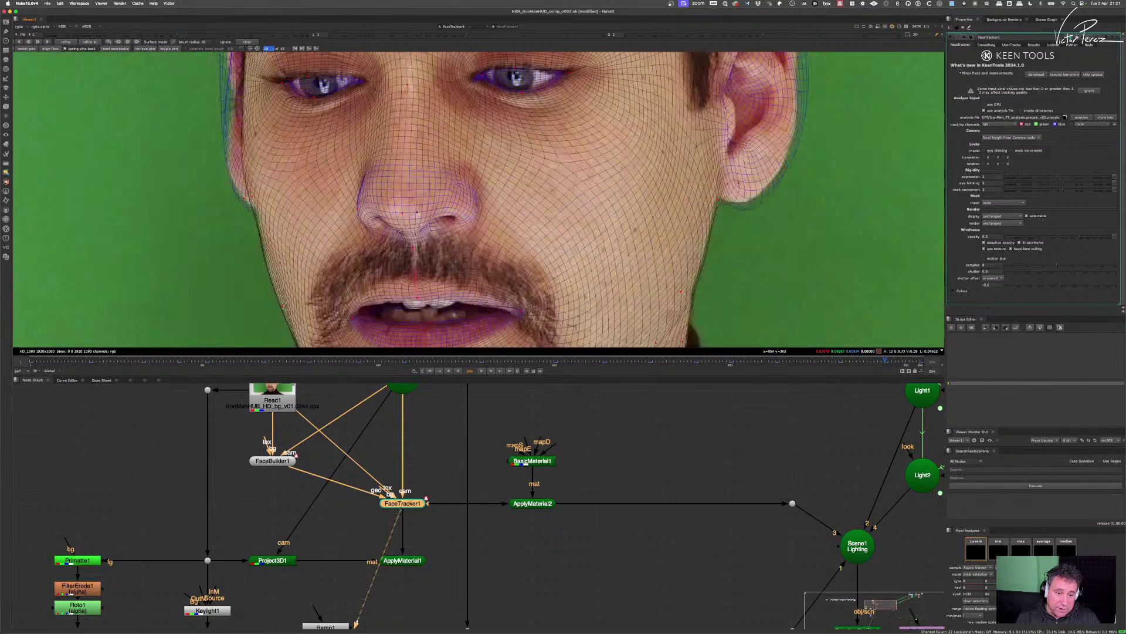
scroll(423, 263, "up", 2)
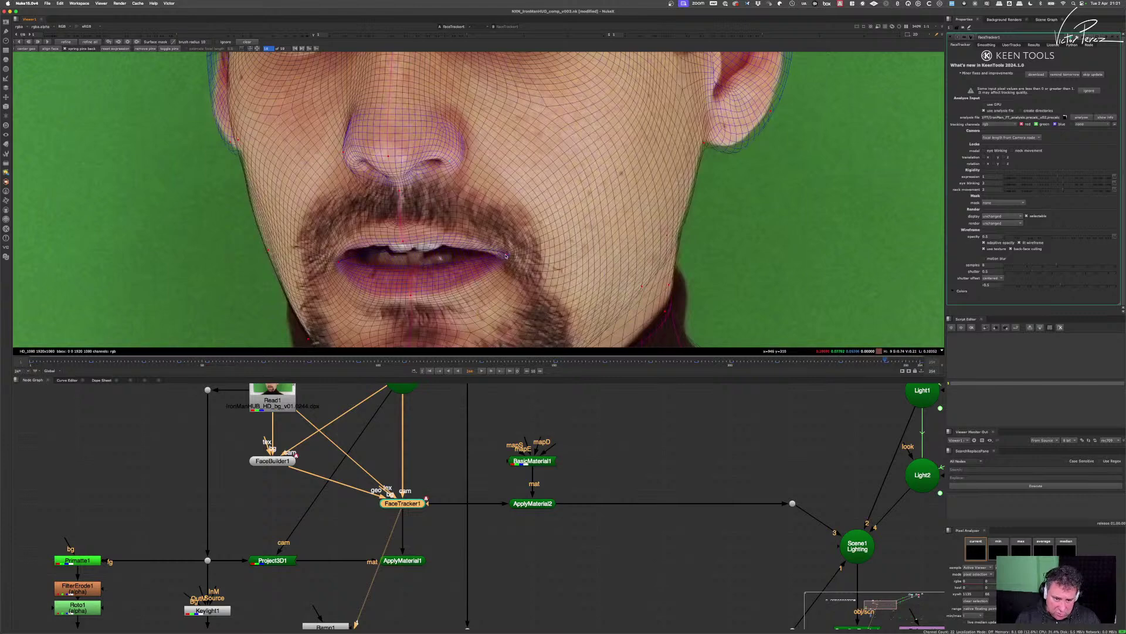
left_click_drag(506, 255, 497, 259)
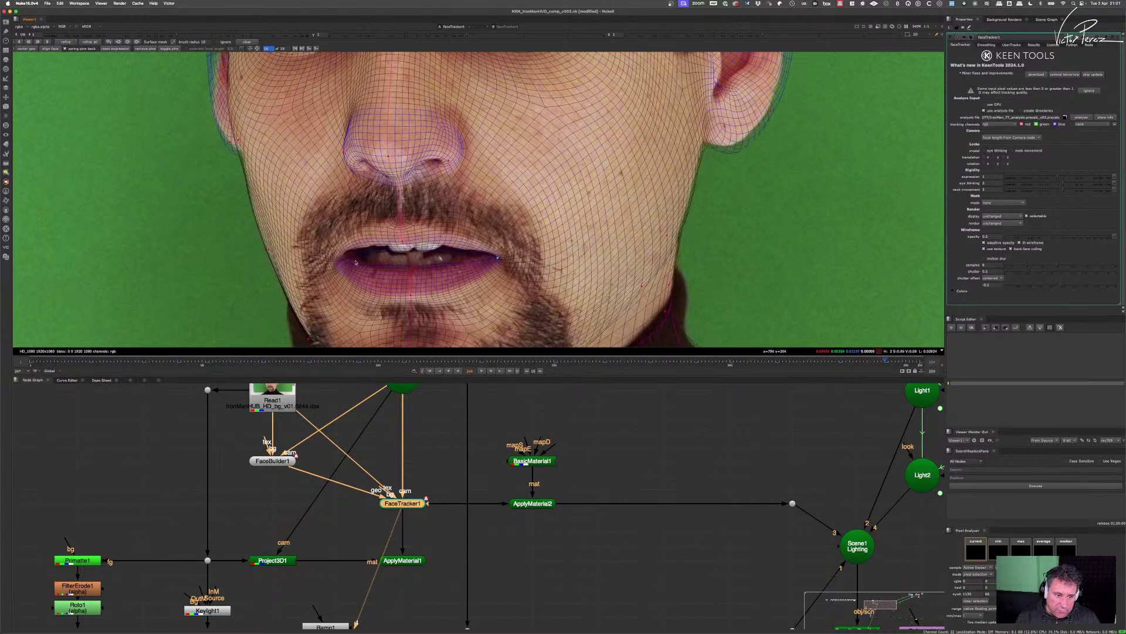
left_click_drag(338, 264, 348, 253)
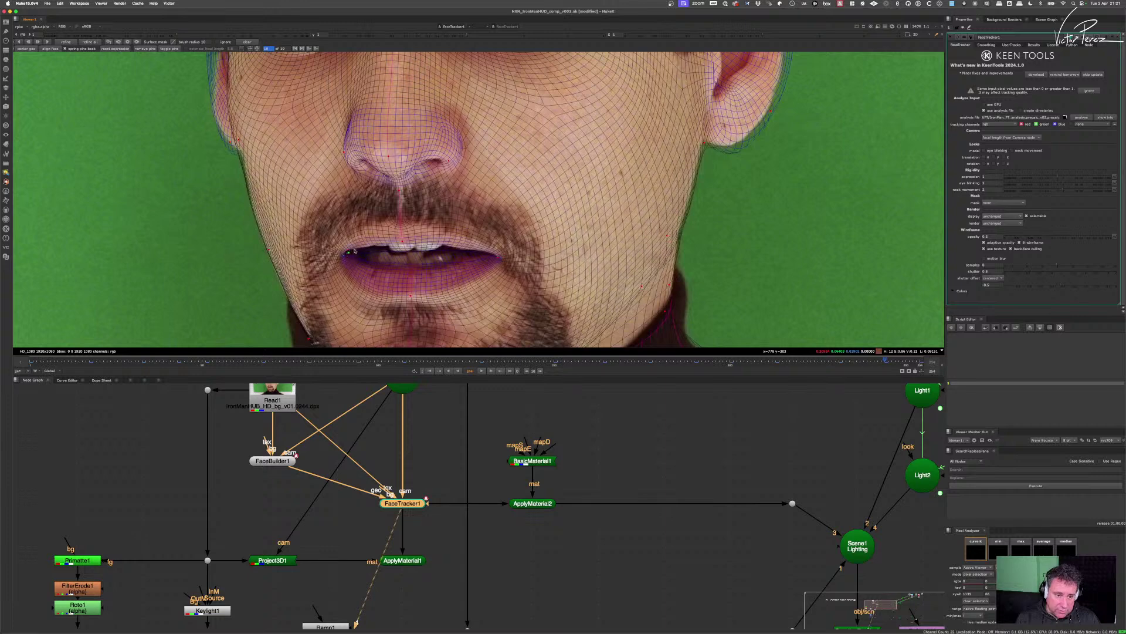
- Pin the mesh to the upper front edge of the ear on the image's right at frame 244
scroll(432, 260, "down", 4)
left_click_drag(432, 261, 428, 212)
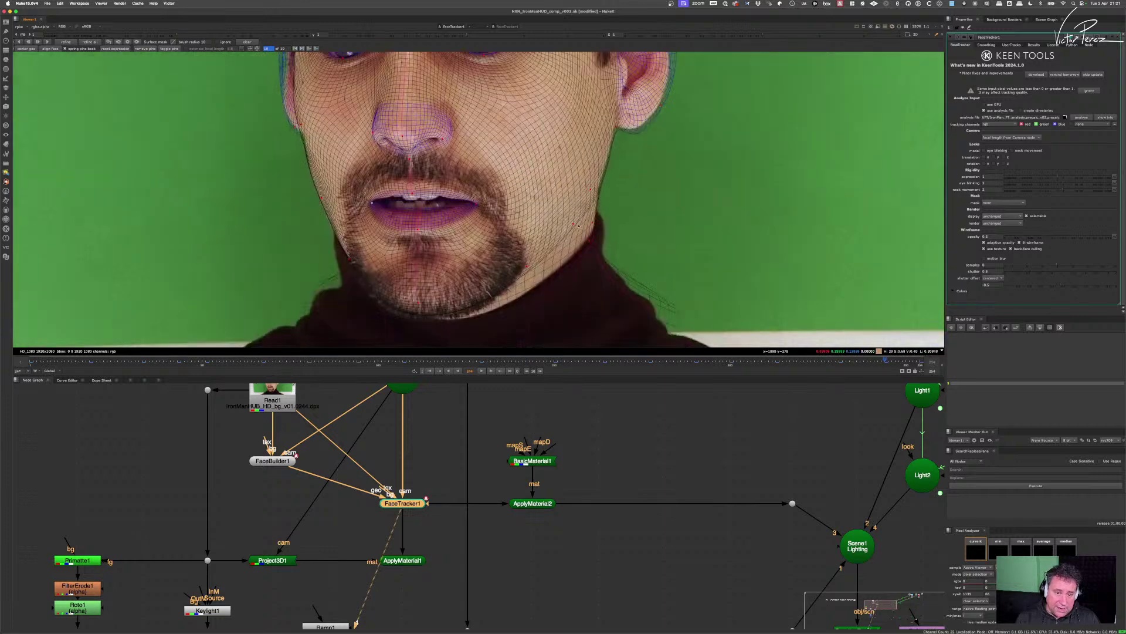
scroll(597, 217, "down", 5)
scroll(606, 188, "up", 5)
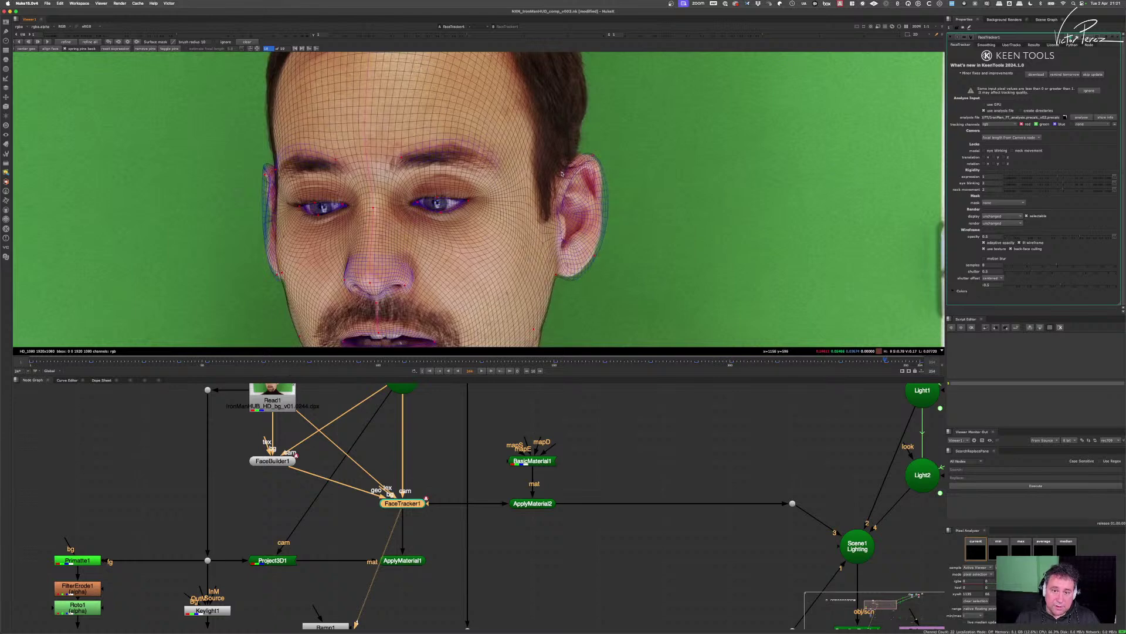
scroll(569, 176, "down", 4)
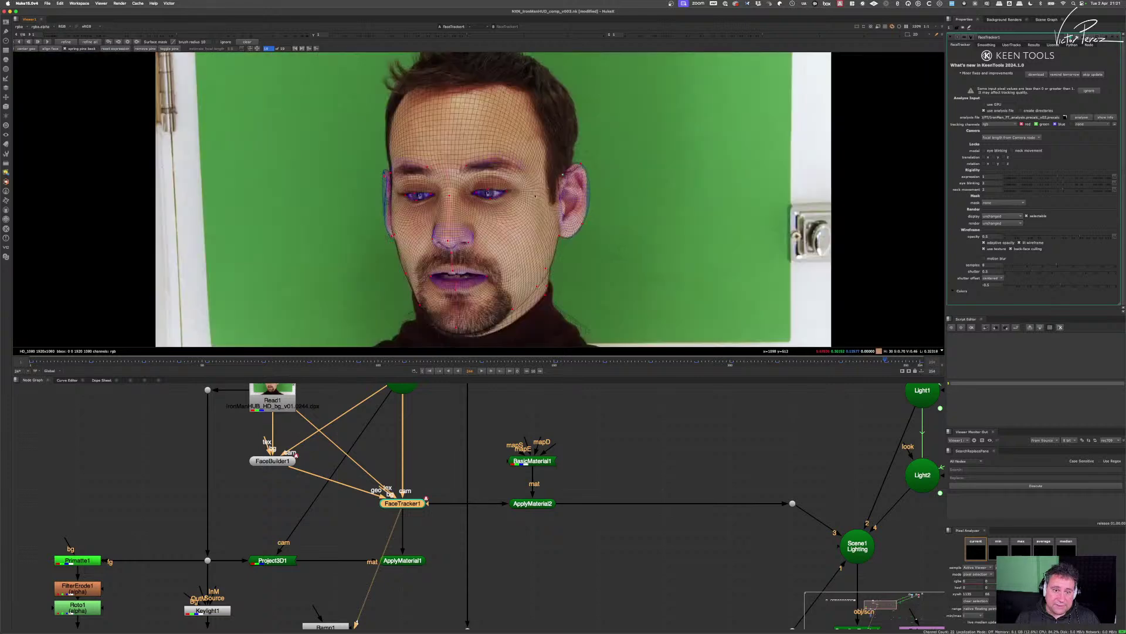
scroll(438, 252, "up", 3)
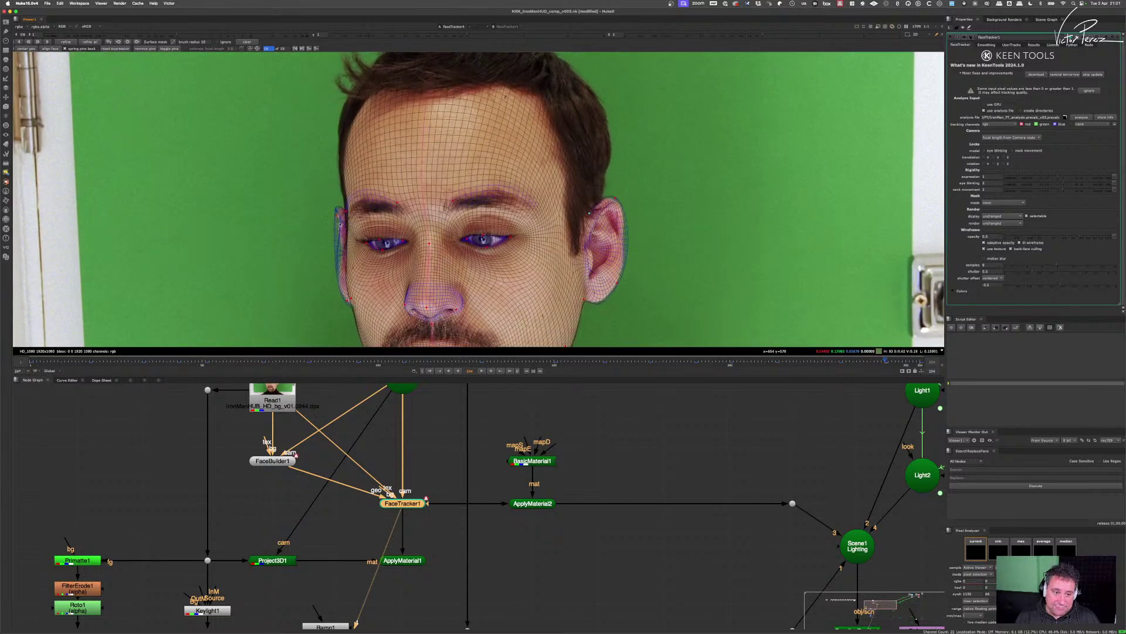
scroll(444, 228, "up", 2)
scroll(444, 211, "down", 4)
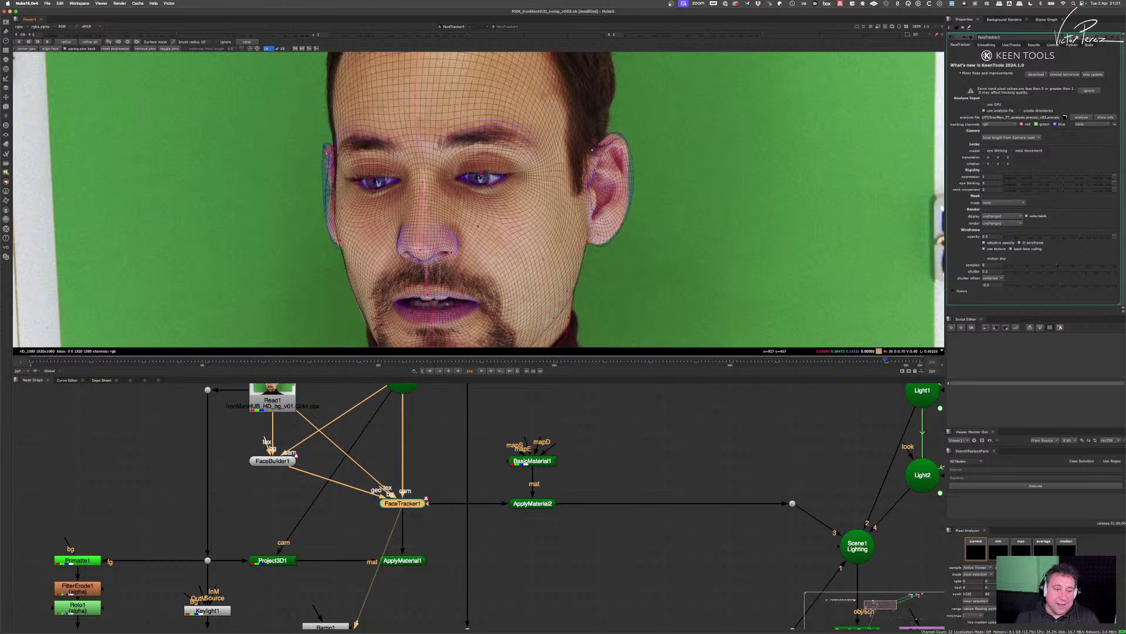
- Review the mesh's overall fit on the face at frame 244 and save the script
left_click_drag(476, 225, 461, 211)
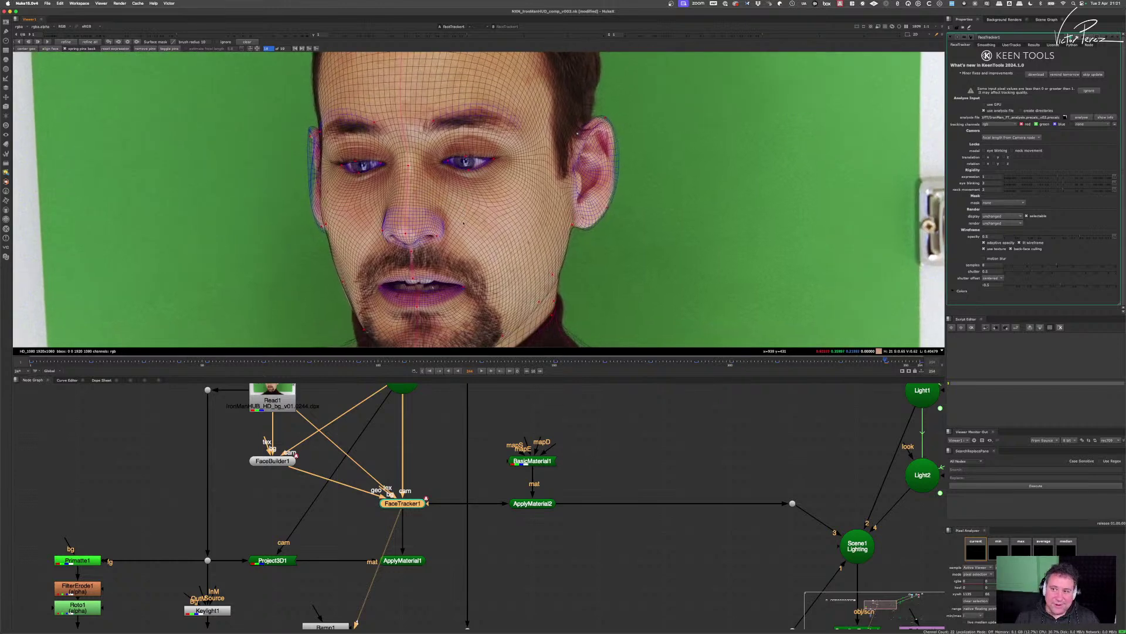
scroll(518, 230, "down", 3)
scroll(504, 223, "up", 1)
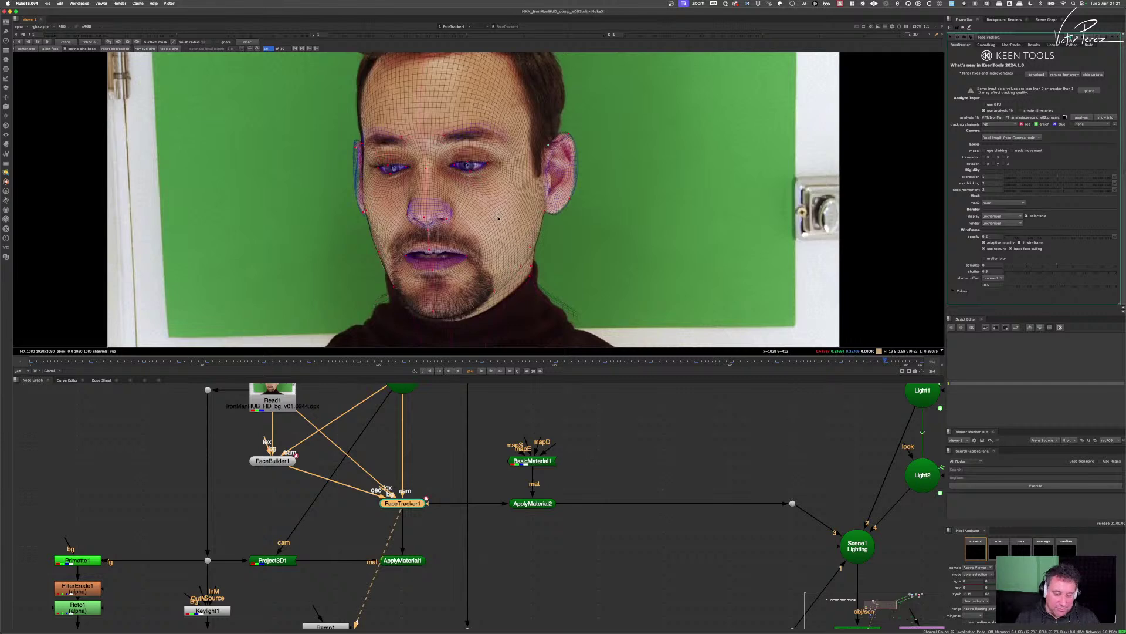
scroll(504, 229, "down", 3)
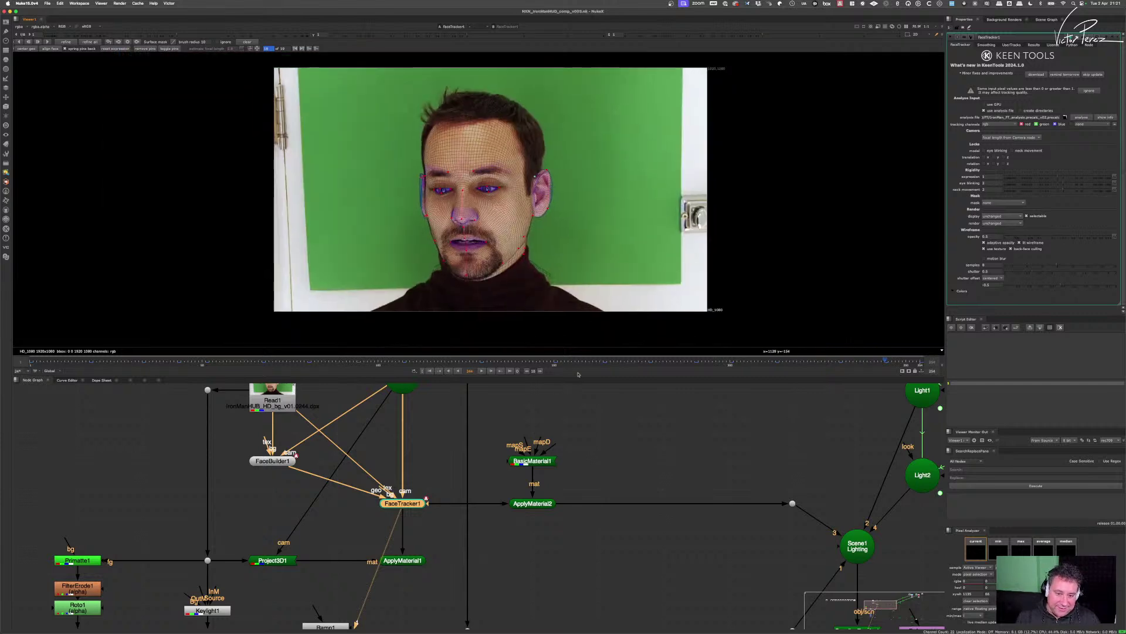
- Go to frame 223 and align the mesh with the upper part of the ear on the image's left
left_click(810, 363)
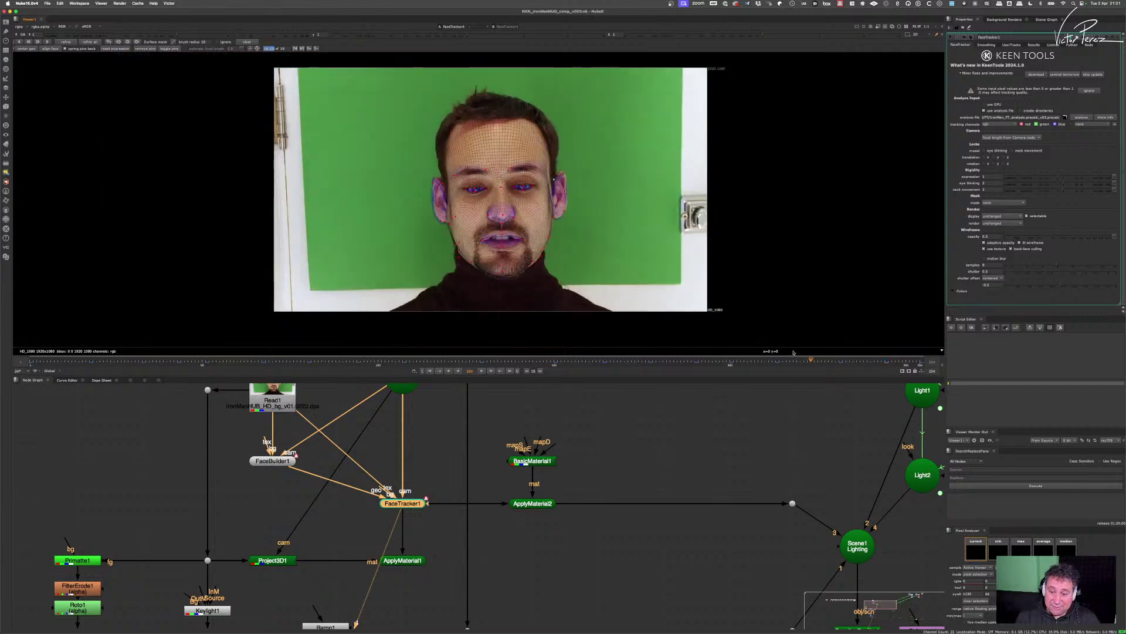
scroll(415, 251, "up", 4)
scroll(415, 251, "up", 5)
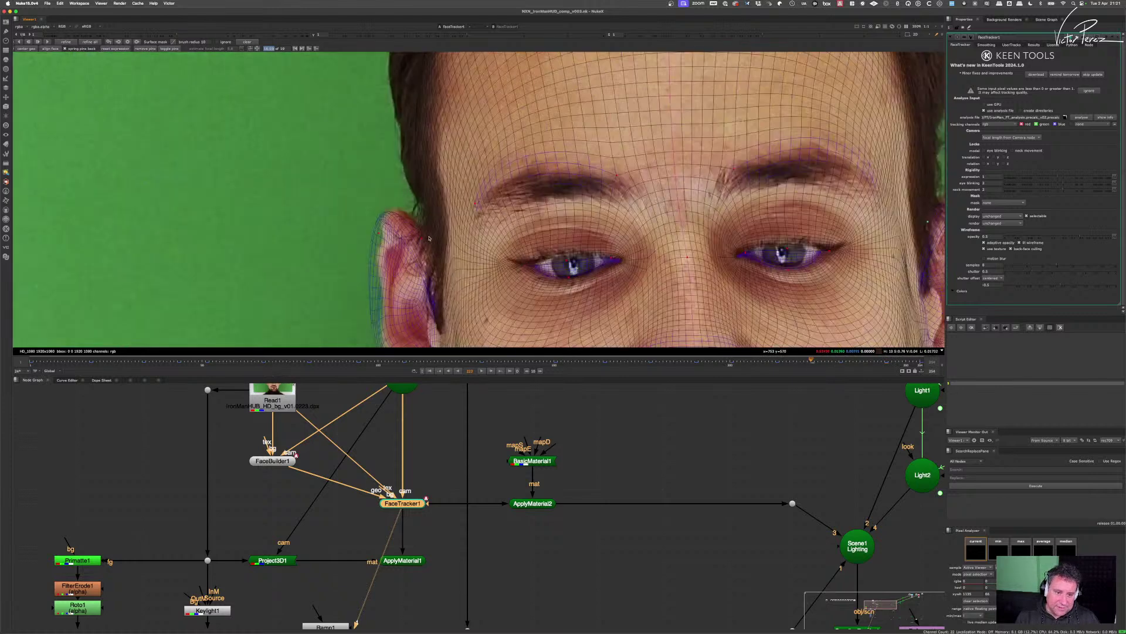
left_click_drag(423, 238, 437, 225)
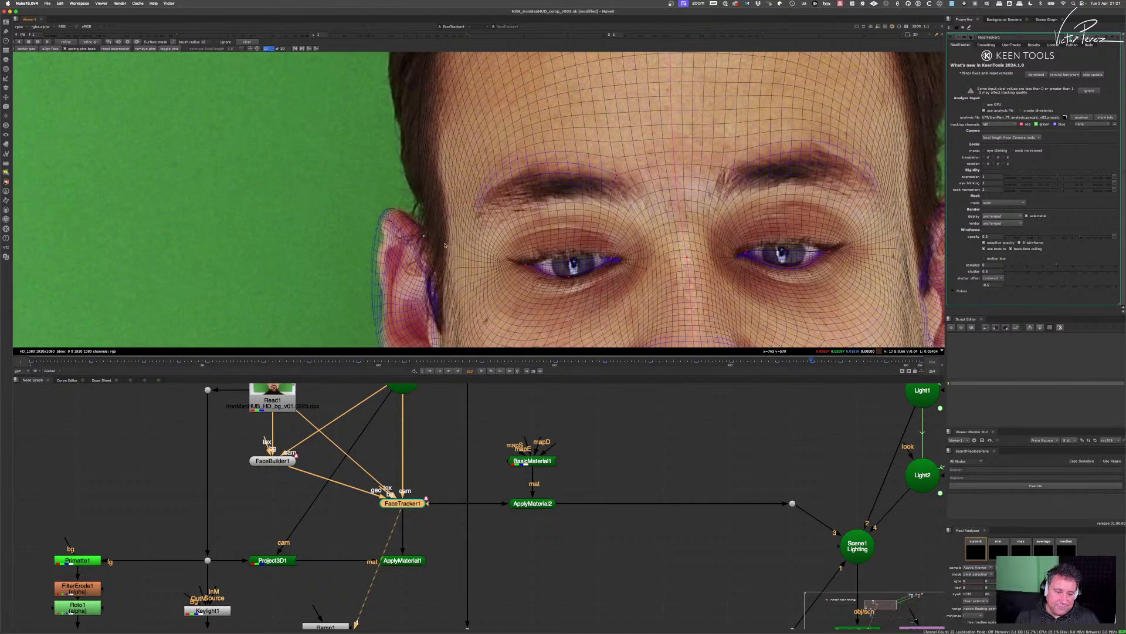
- Raise the mesh's earlobe on the image's left to match the actor's earlobe at frame 223
scroll(445, 245, "down", 4)
scroll(434, 269, "up", 2)
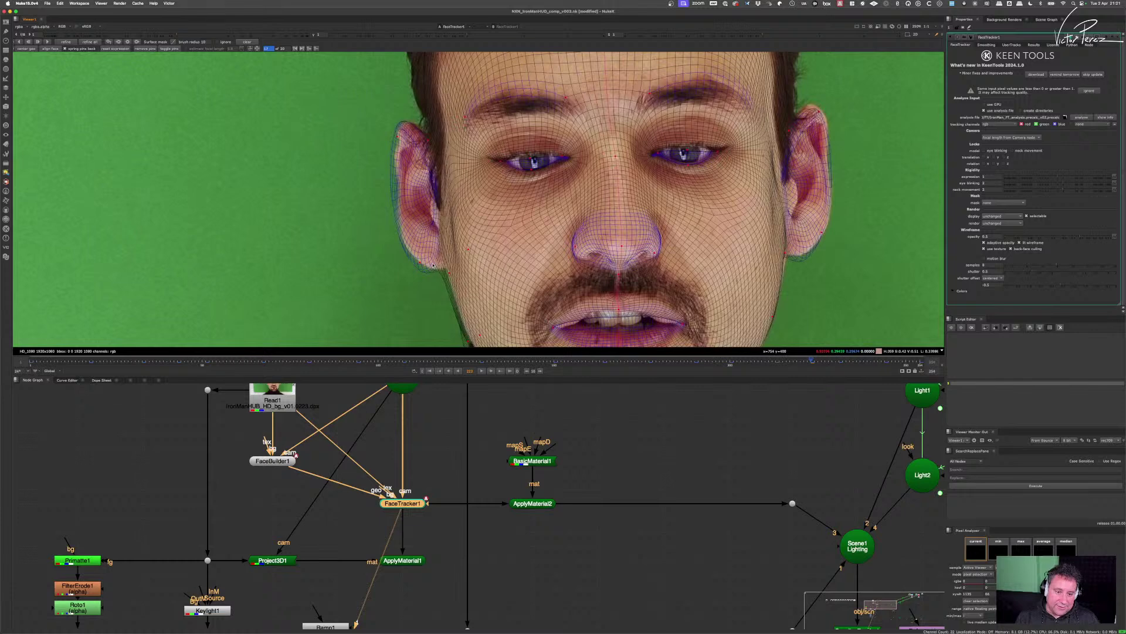
left_click_drag(420, 263, 423, 246)
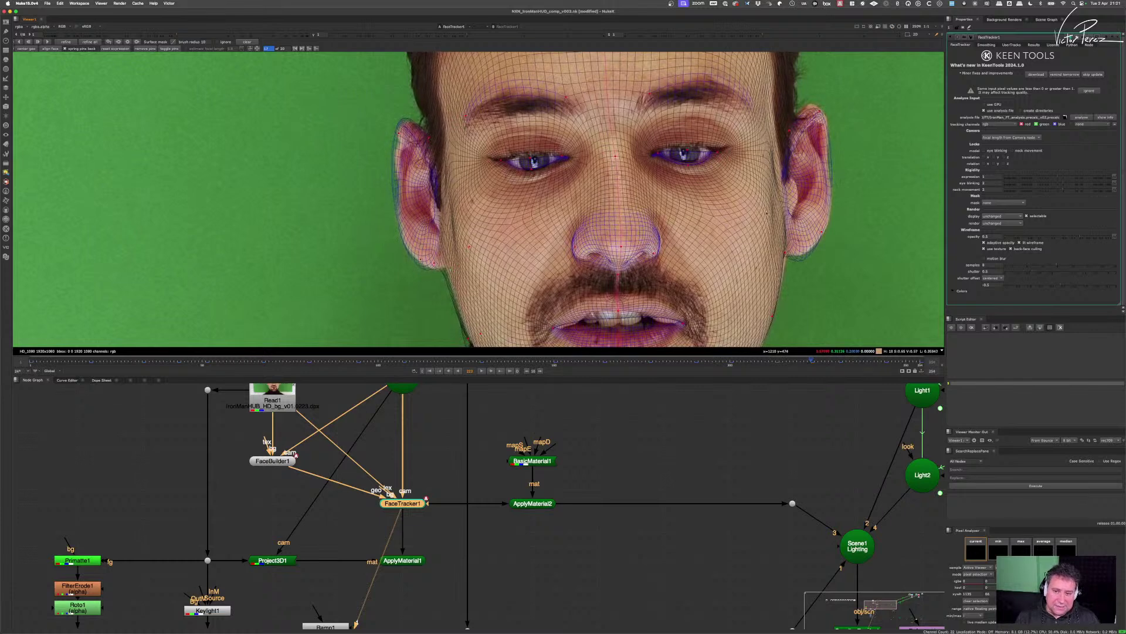
- Align the mesh with the outline of the ear on the image's right at frame 223
scroll(661, 264, "right", 5)
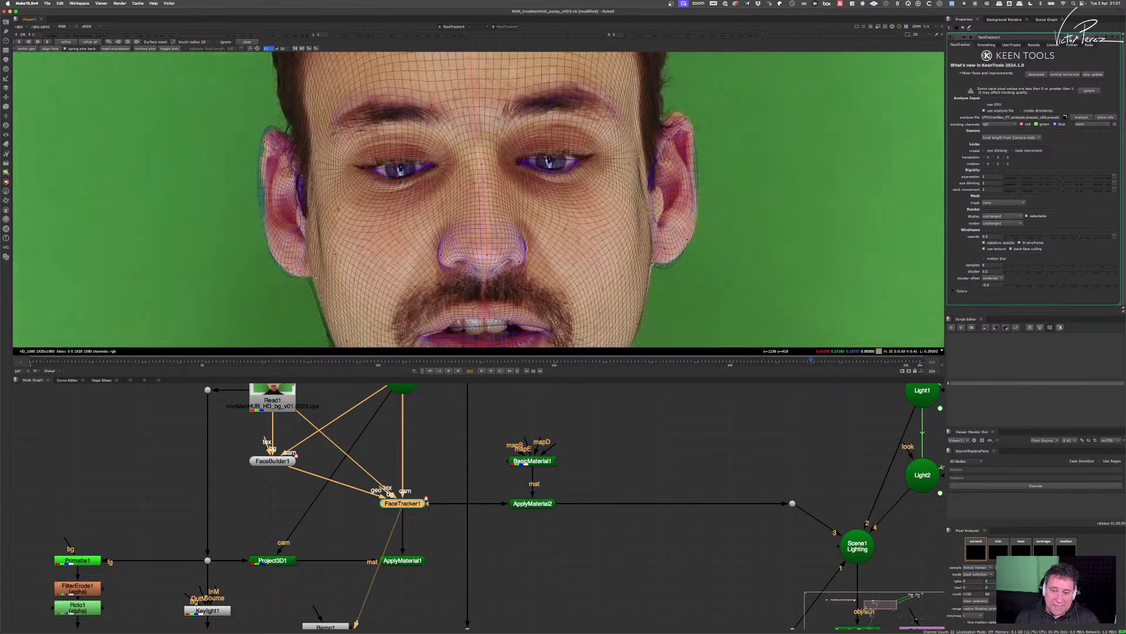
left_click_drag(652, 261, 693, 232)
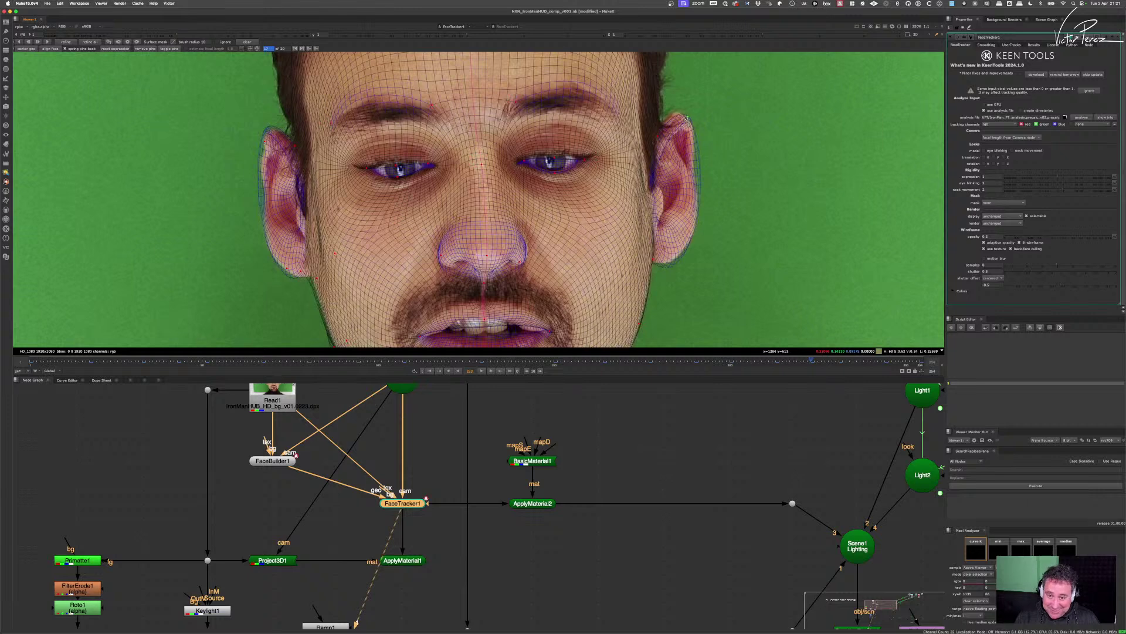
scroll(687, 118, "down", 3)
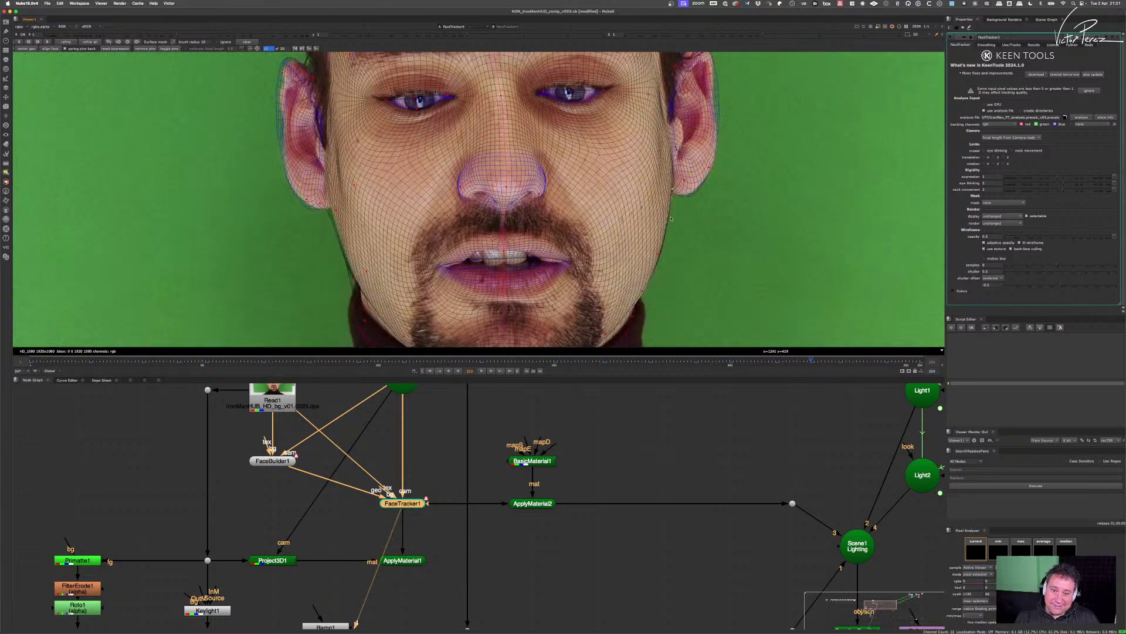
- Pin both corners of the mesh's mouth to the corners of the actor's mouth at frame 223
scroll(673, 189, "left", 2)
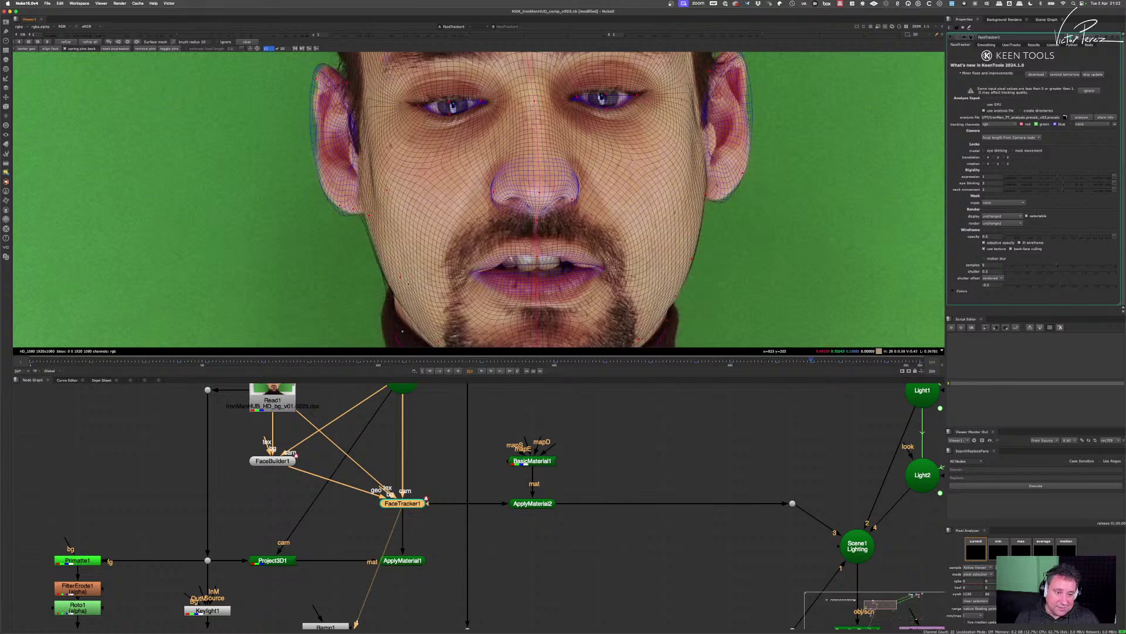
scroll(409, 284, "up", 4)
scroll(498, 191, "up", 5)
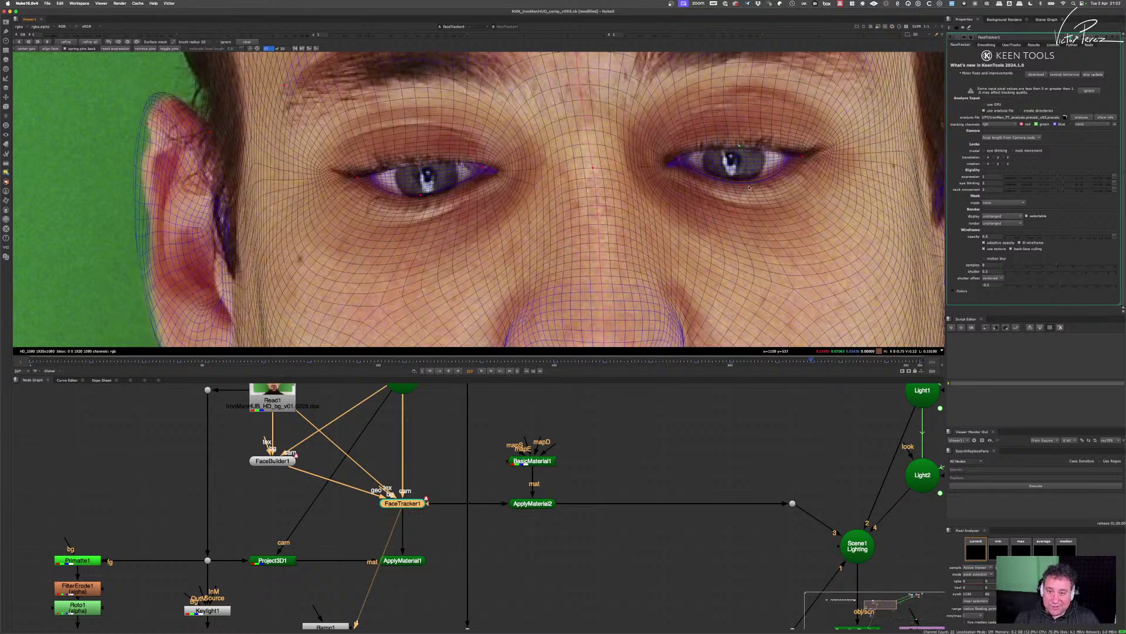
scroll(759, 176, "down", 5)
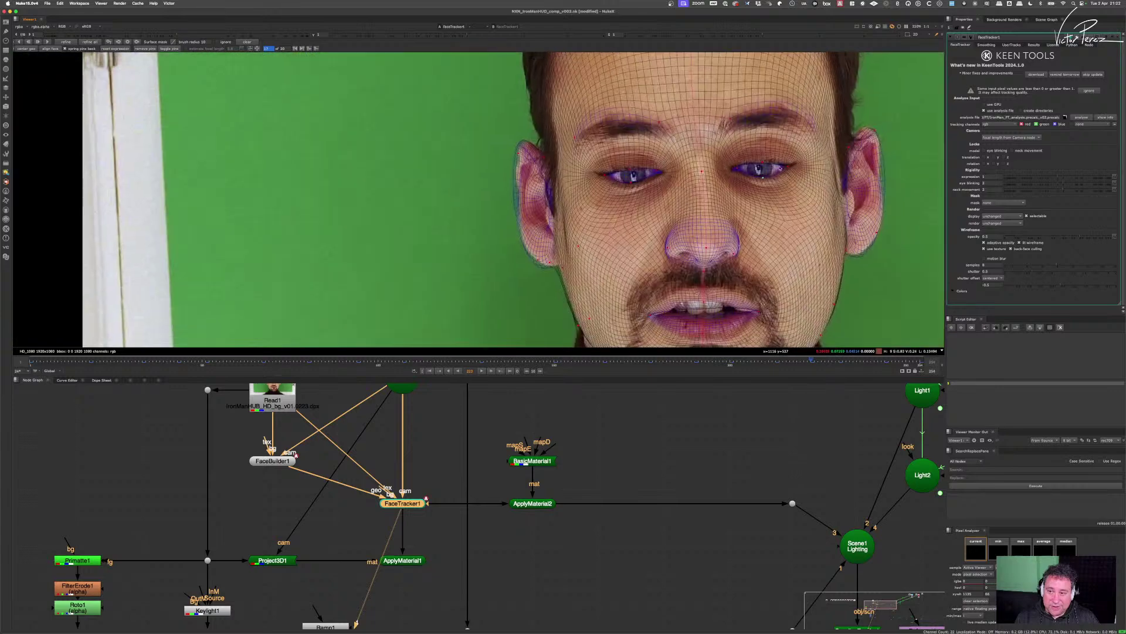
scroll(665, 203, "up", 3)
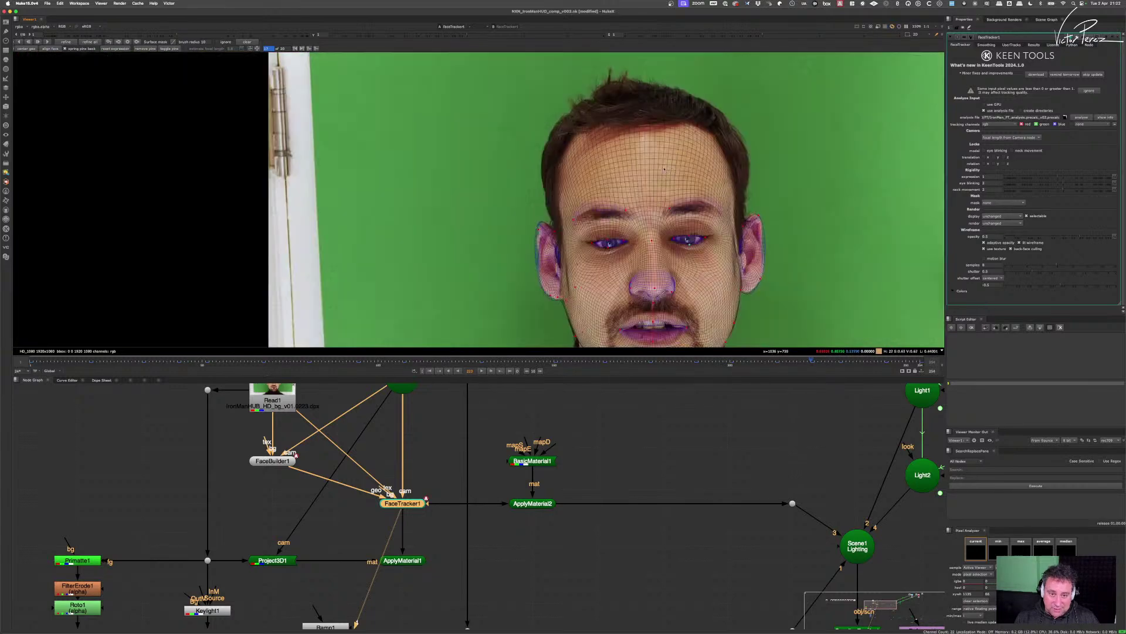
scroll(587, 235, "up", 2)
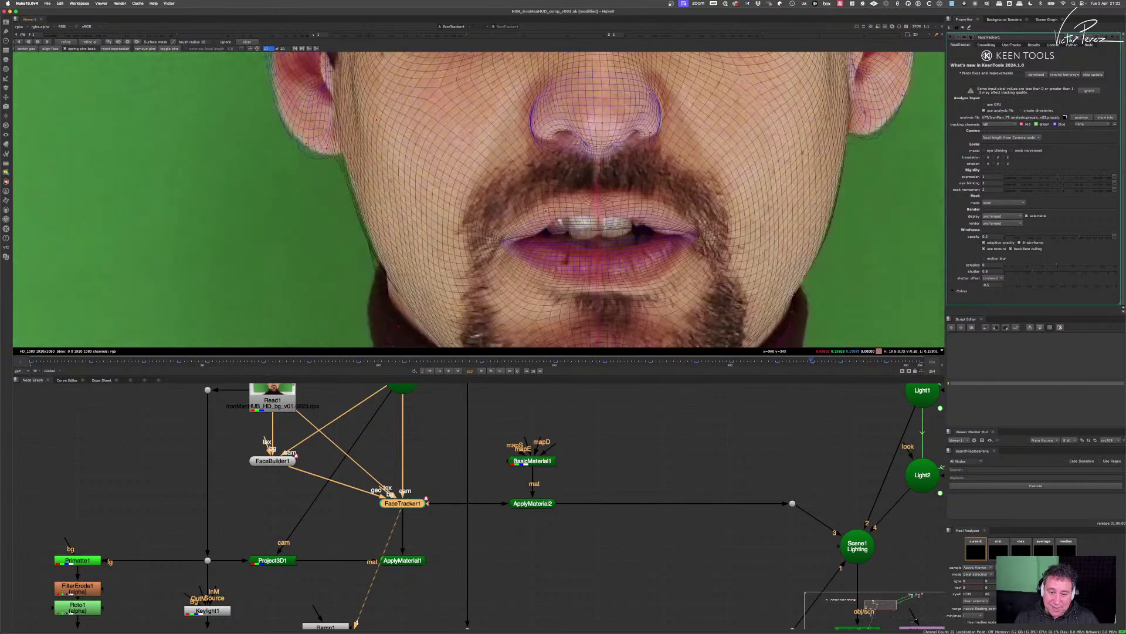
left_click_drag(505, 241, 525, 241)
left_click_drag(691, 236, 666, 235)
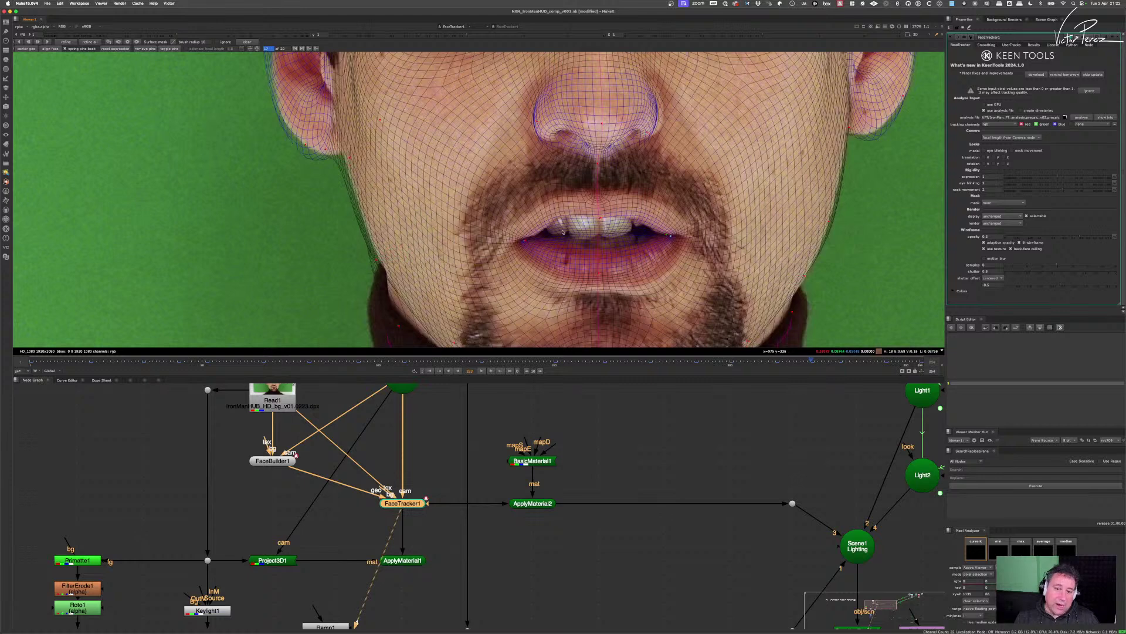
left_click(528, 240)
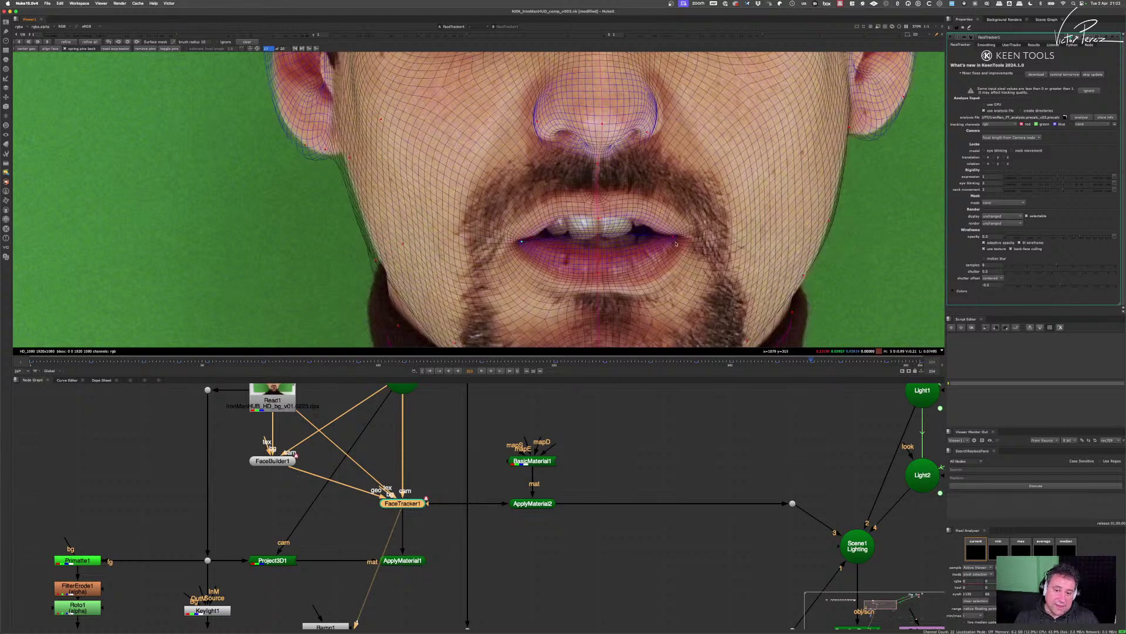
left_click(674, 238)
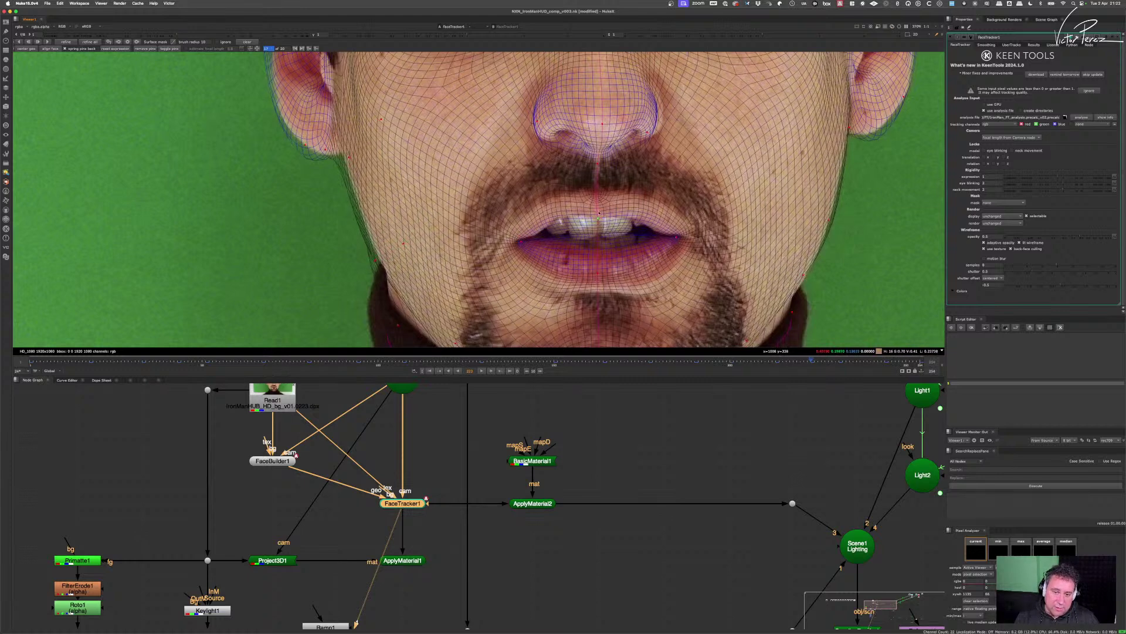
- Fit the middle of the mesh's upper and lower lips to the actor's lips at frame 223
left_click_drag(598, 213, 601, 201)
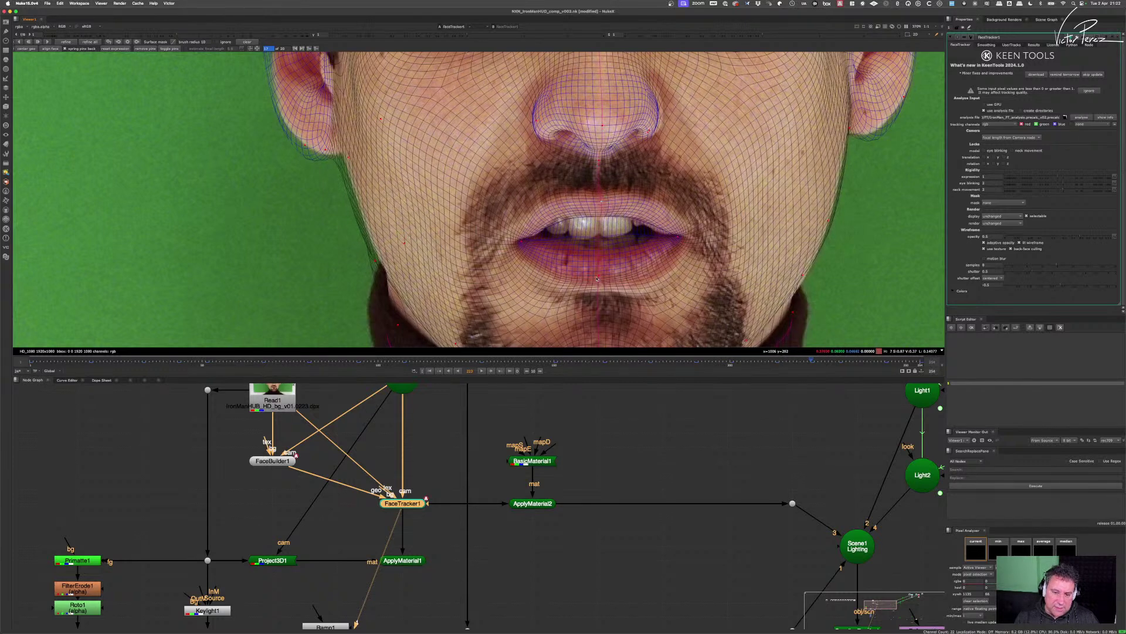
left_click_drag(599, 278, 600, 280)
scroll(642, 247, "down", 3)
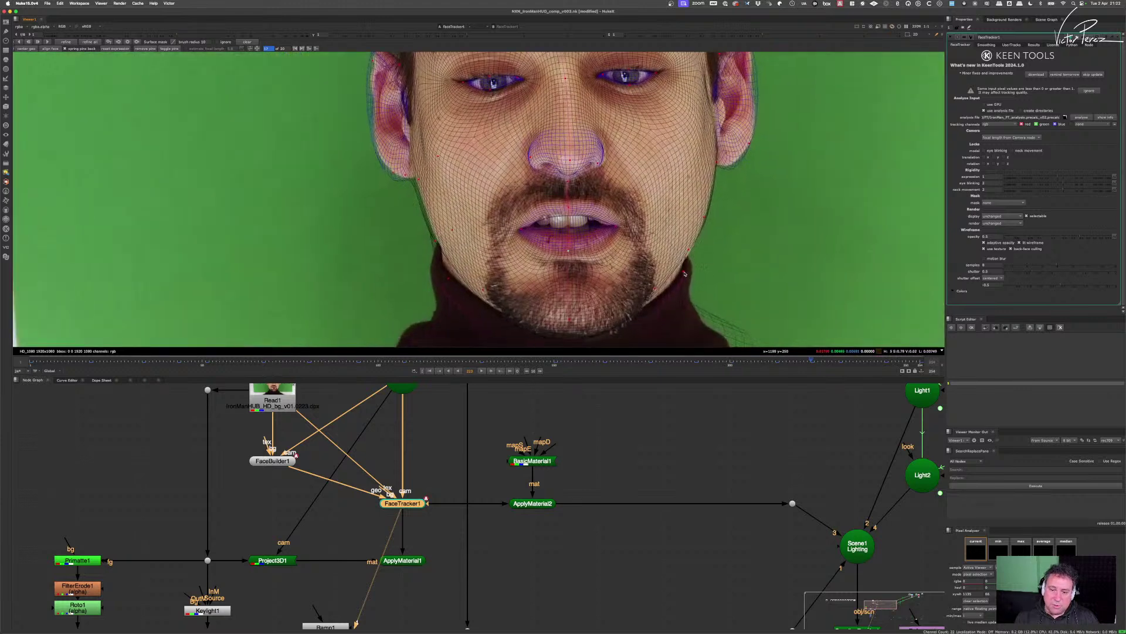
scroll(684, 273, "down", 3)
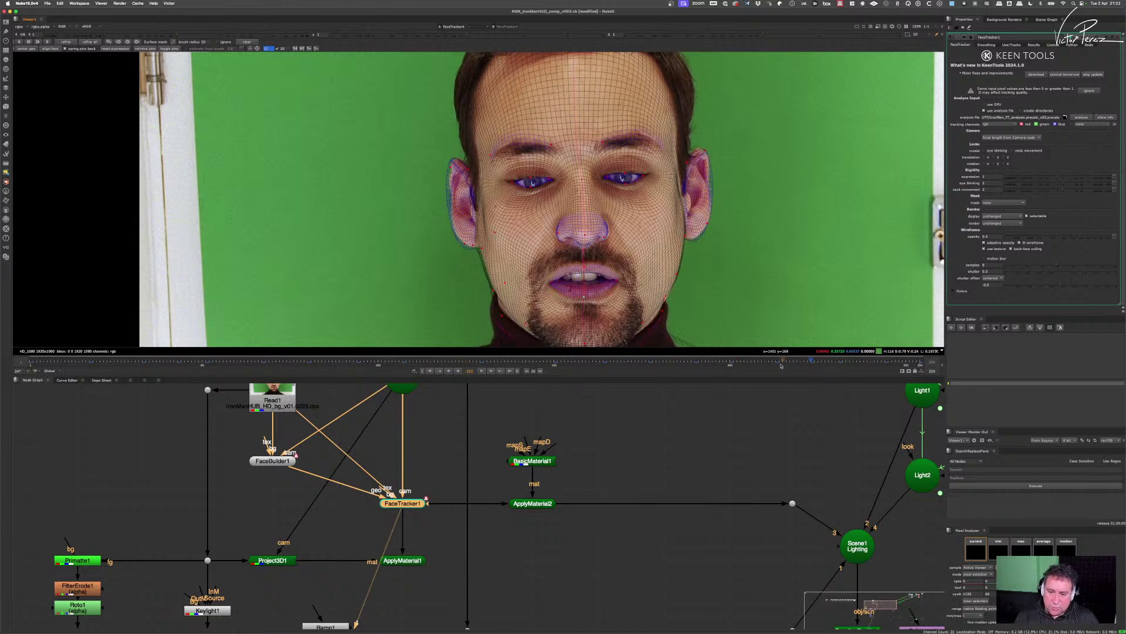
- Go to frame 238 and align the mesh with the ear on the image's left
left_click(864, 361)
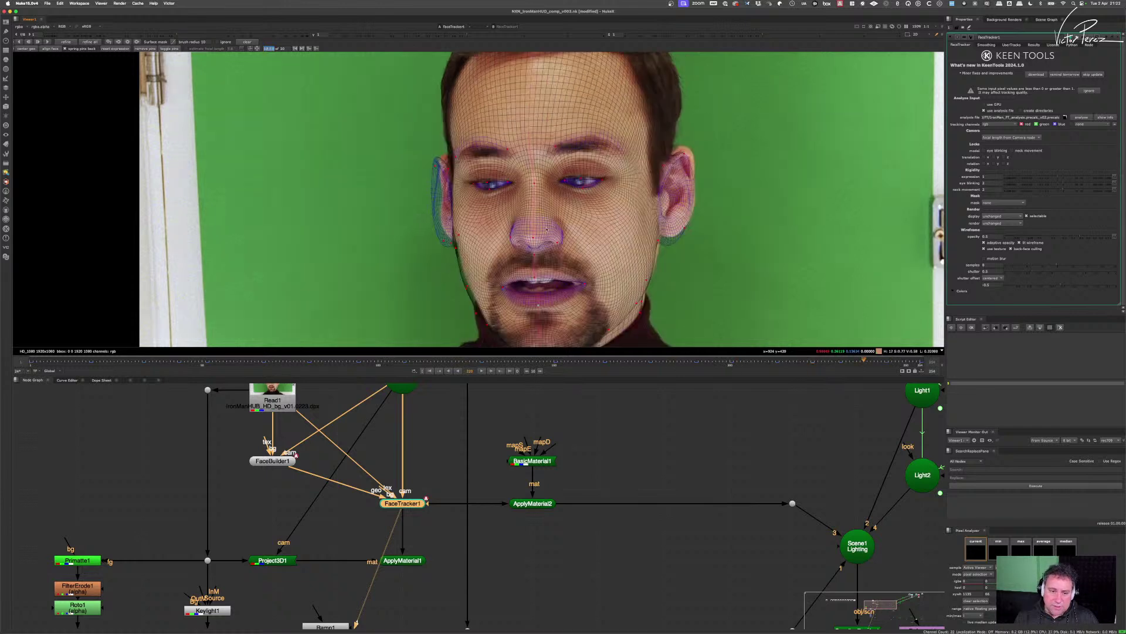
scroll(465, 161, "up", 3)
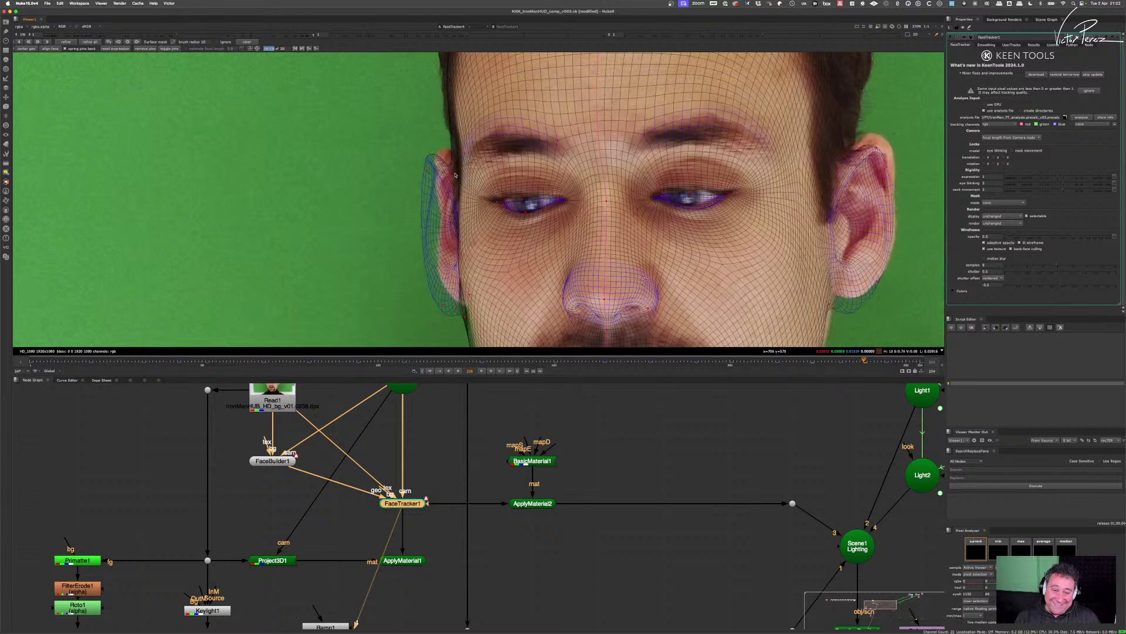
left_click_drag(452, 175, 461, 139)
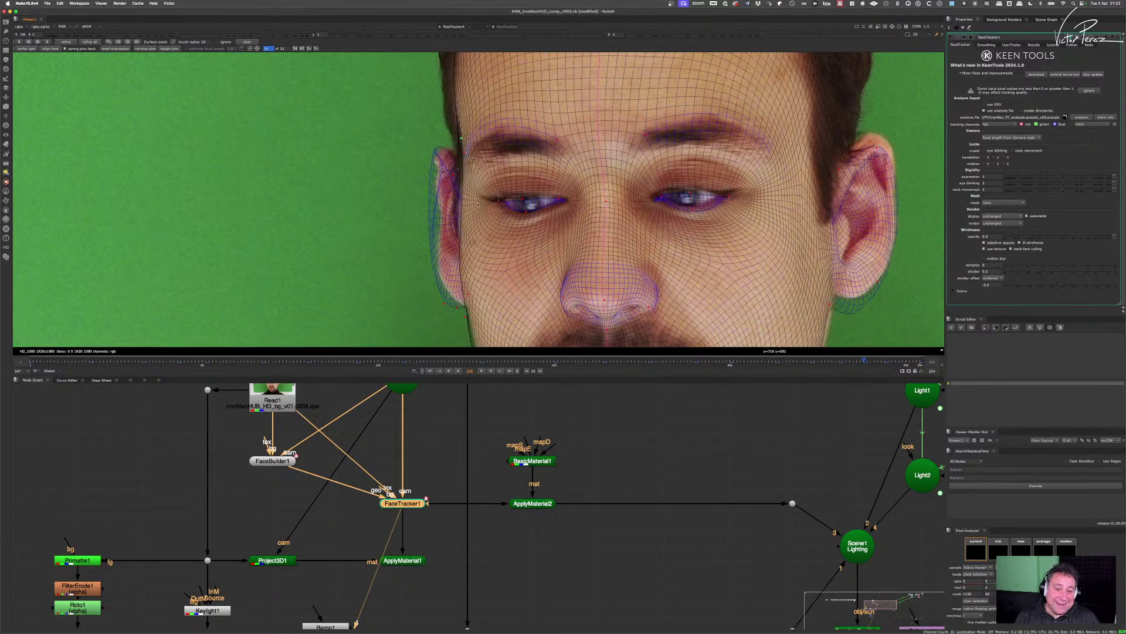
left_click_drag(453, 296, 457, 185)
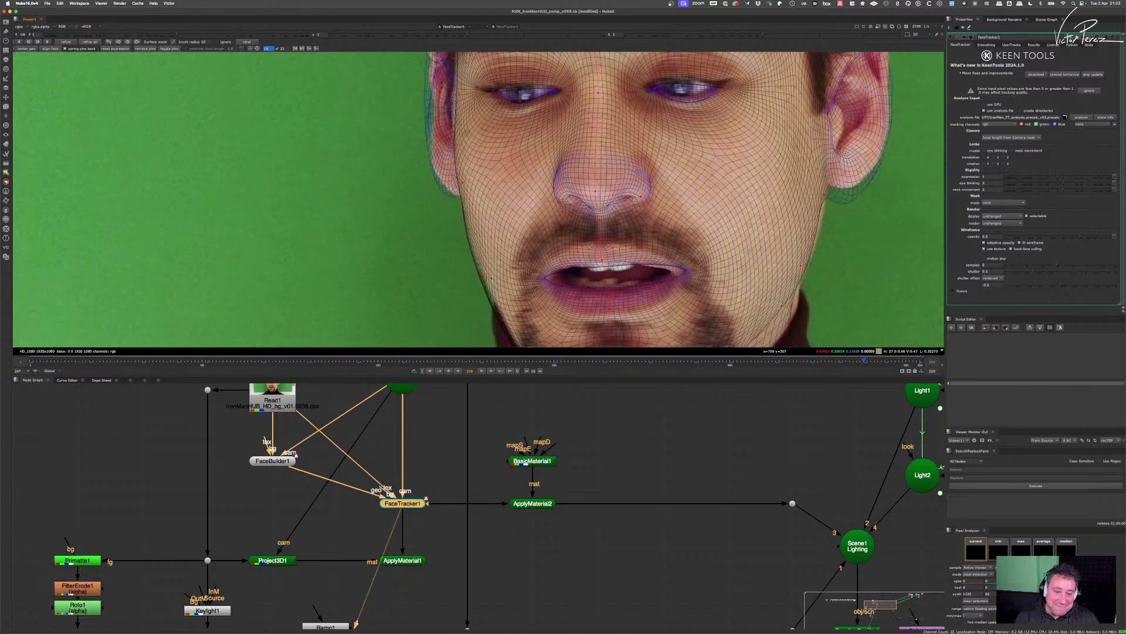
- Align the mesh with both sides of the jaw and with the ear on the image's right at frame 238
left_click_drag(482, 277, 503, 235)
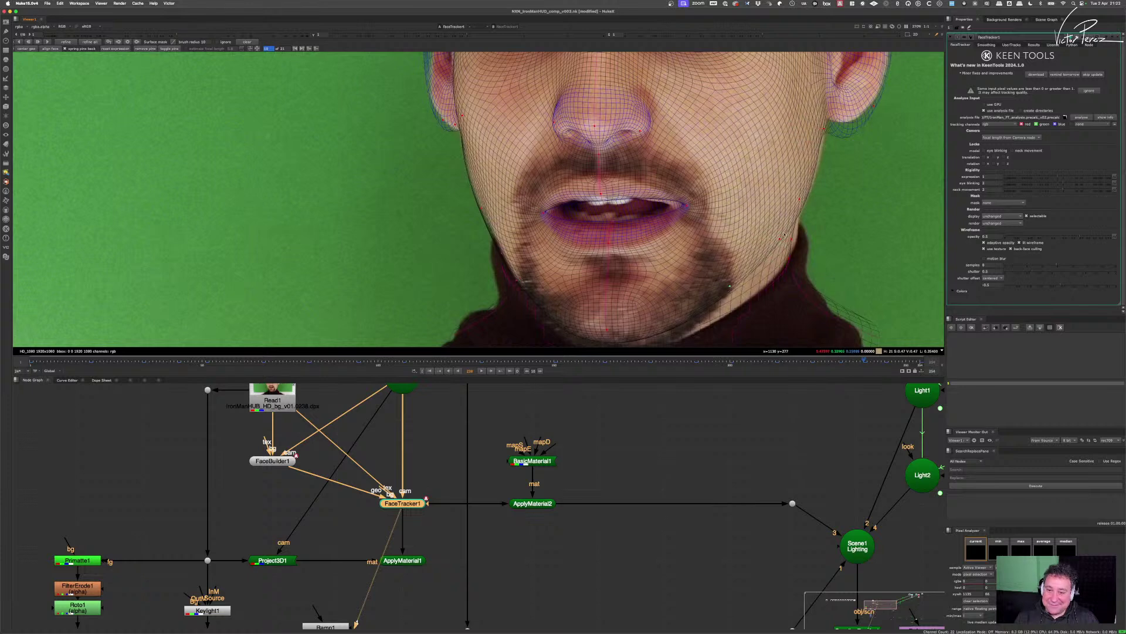
left_click_drag(779, 241, 787, 241)
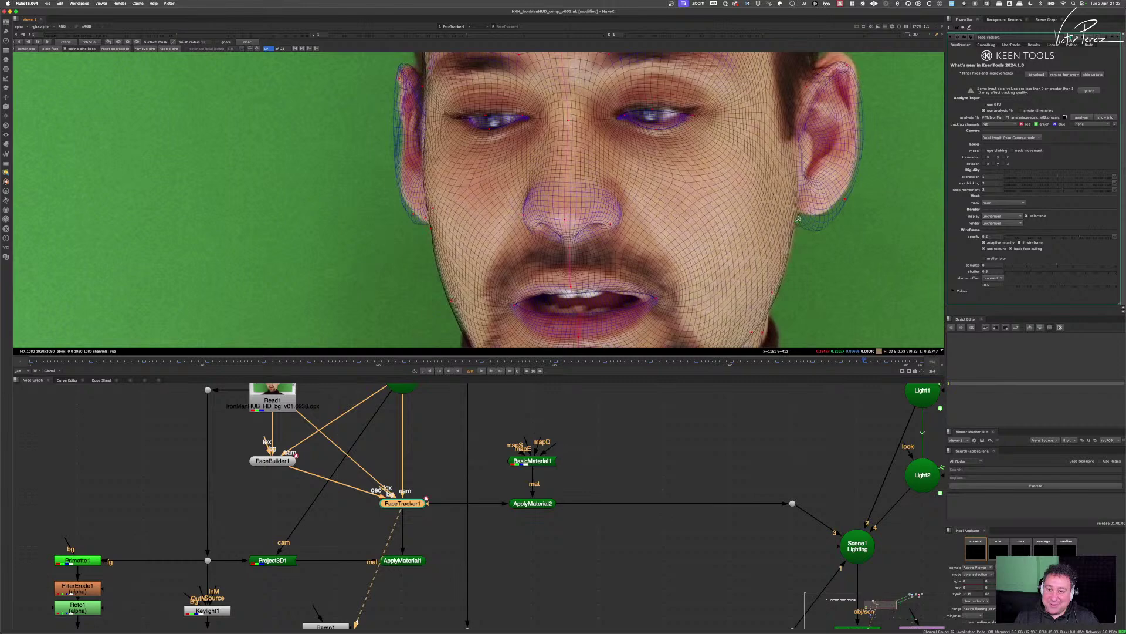
left_click_drag(766, 170, 767, 159)
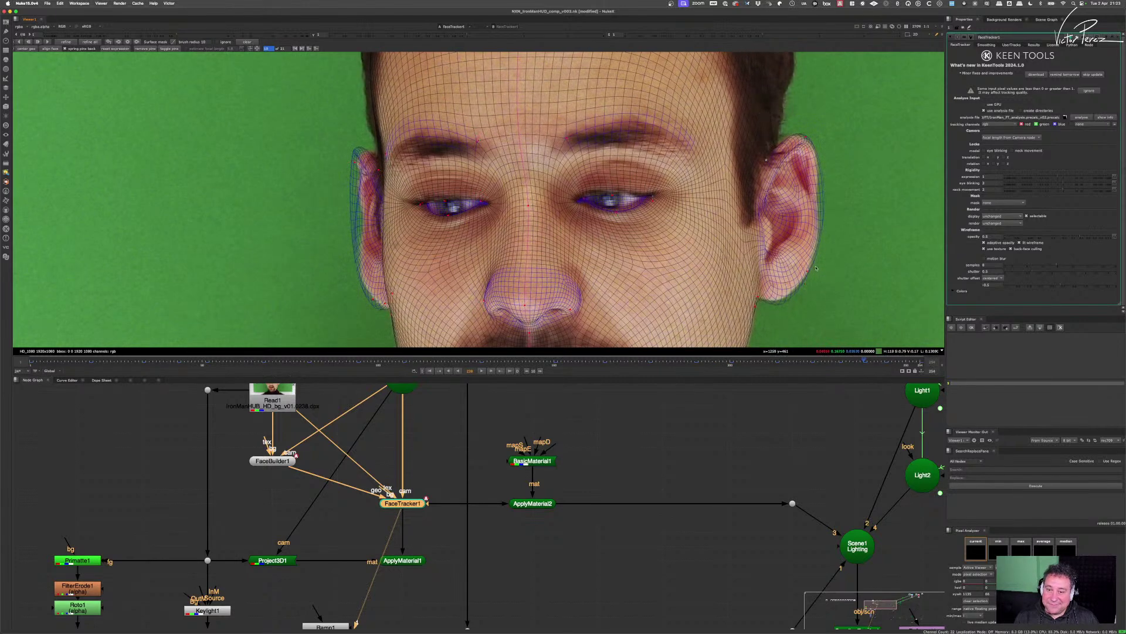
- Pin the mesh's eye corners and eyelids to the actor's eyes at frame 238
scroll(605, 203, "up", 3)
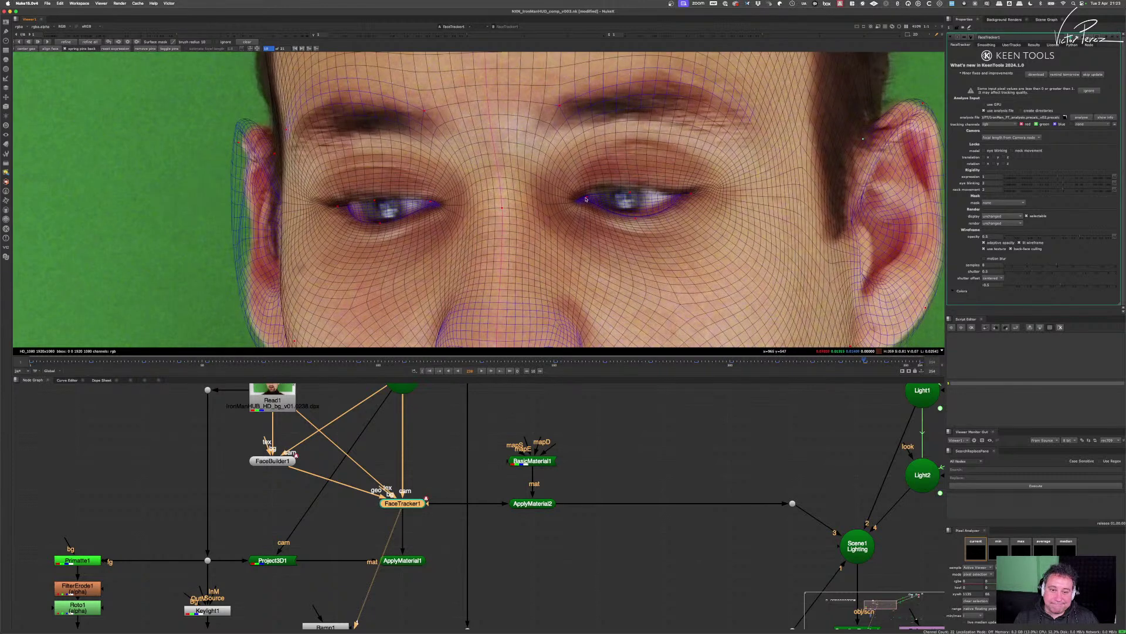
left_click(585, 199)
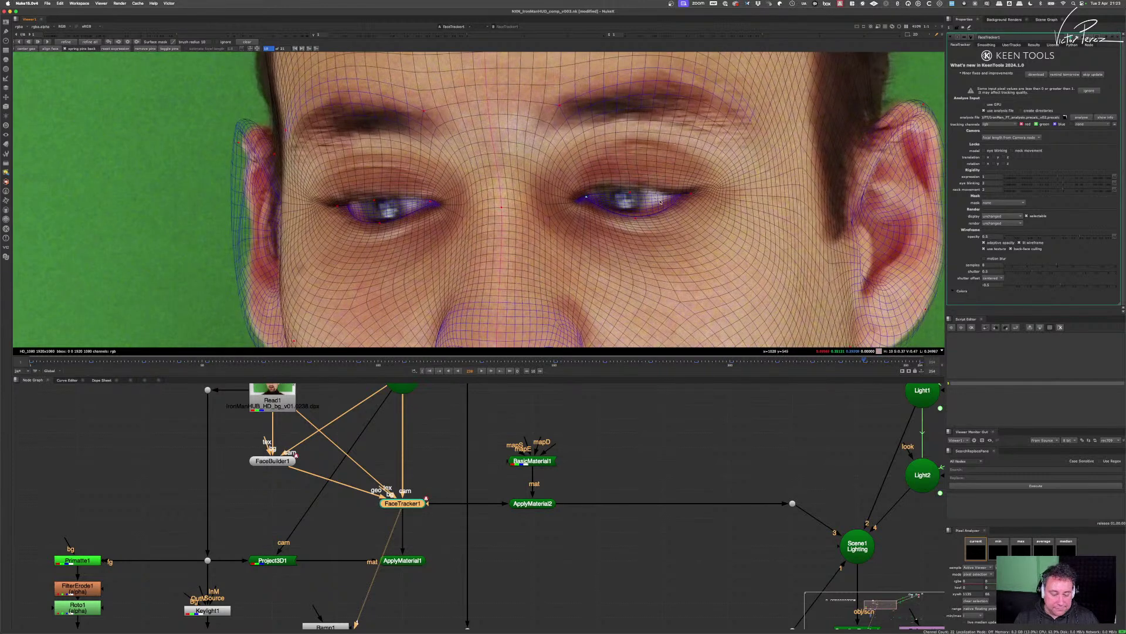
left_click(690, 196)
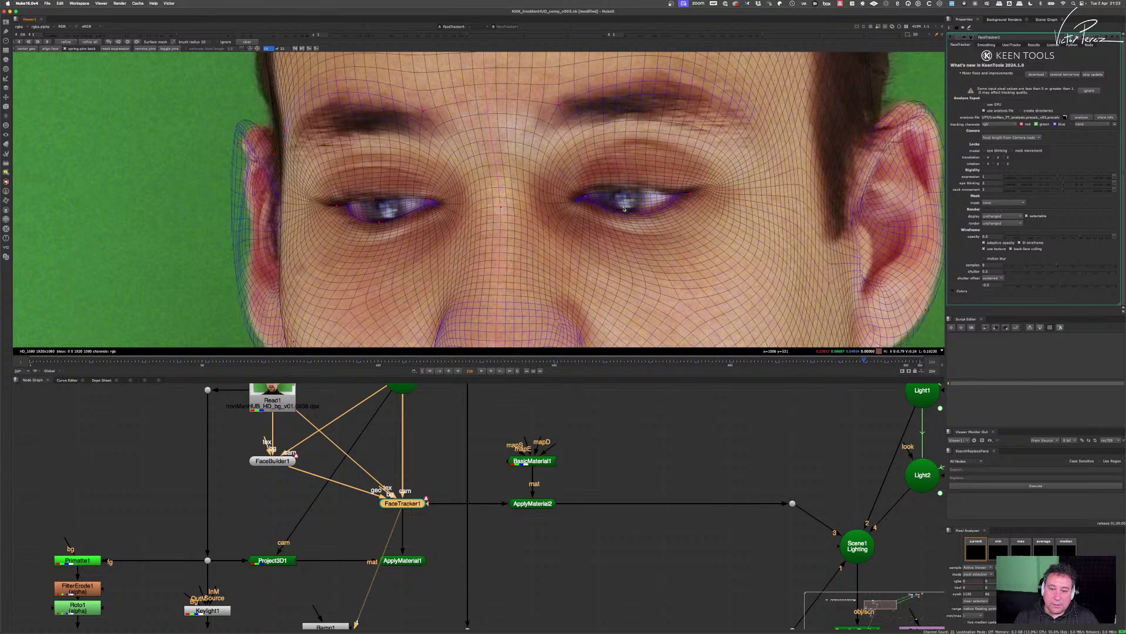
left_click_drag(630, 192, 630, 186)
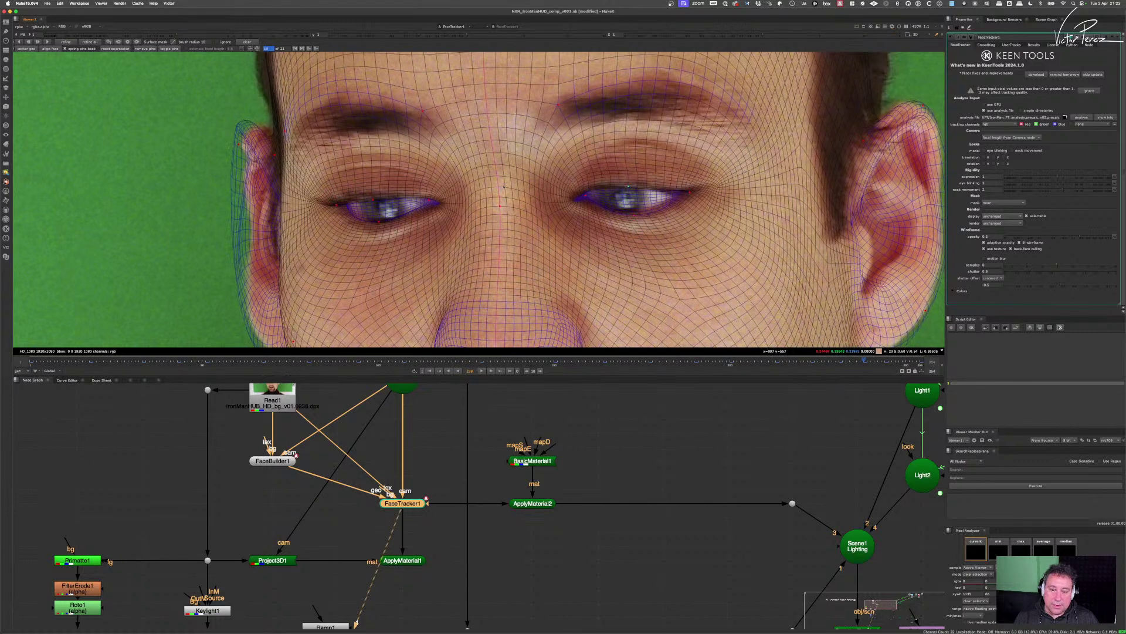
left_click(373, 196)
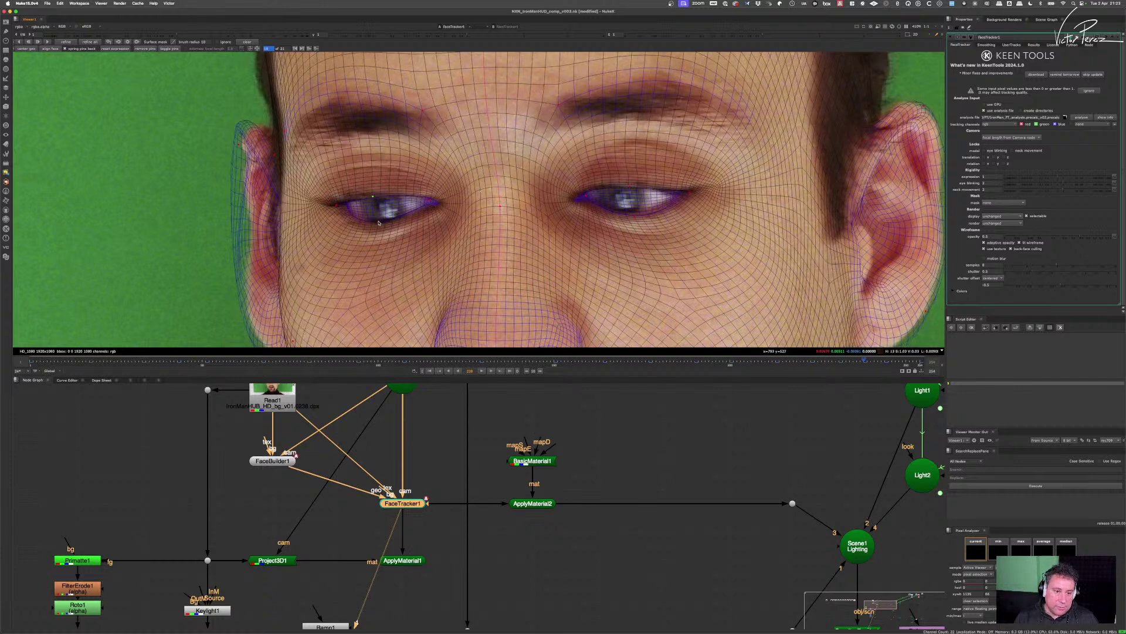
scroll(384, 223, "down", 5)
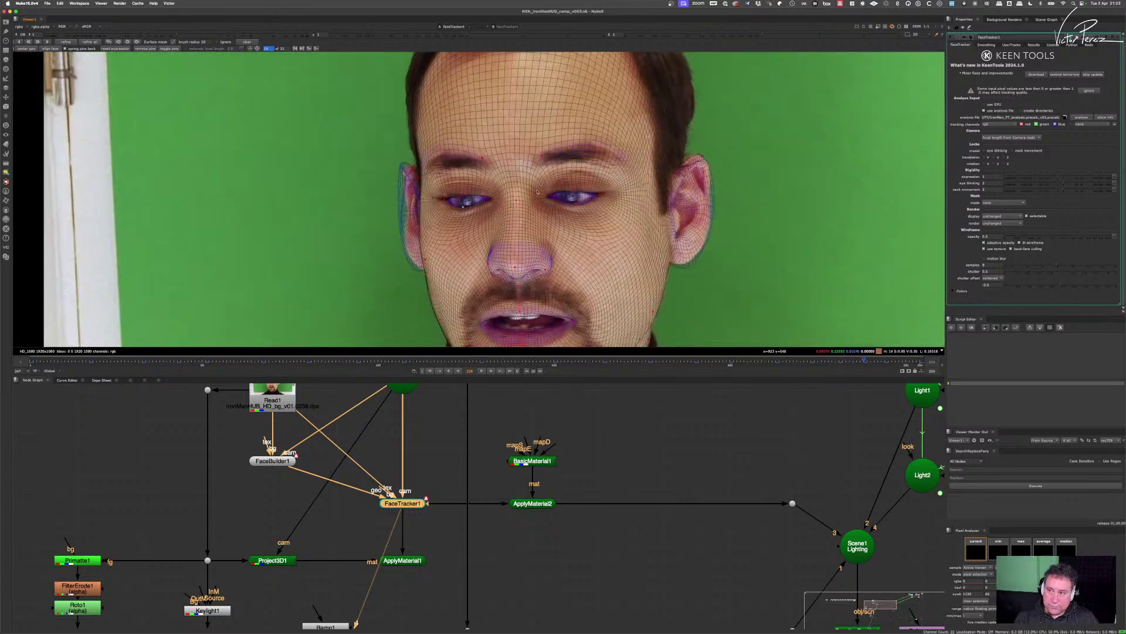
- Play back the shot to review how the mesh follows the face, and return to frame 238
left_click(484, 371)
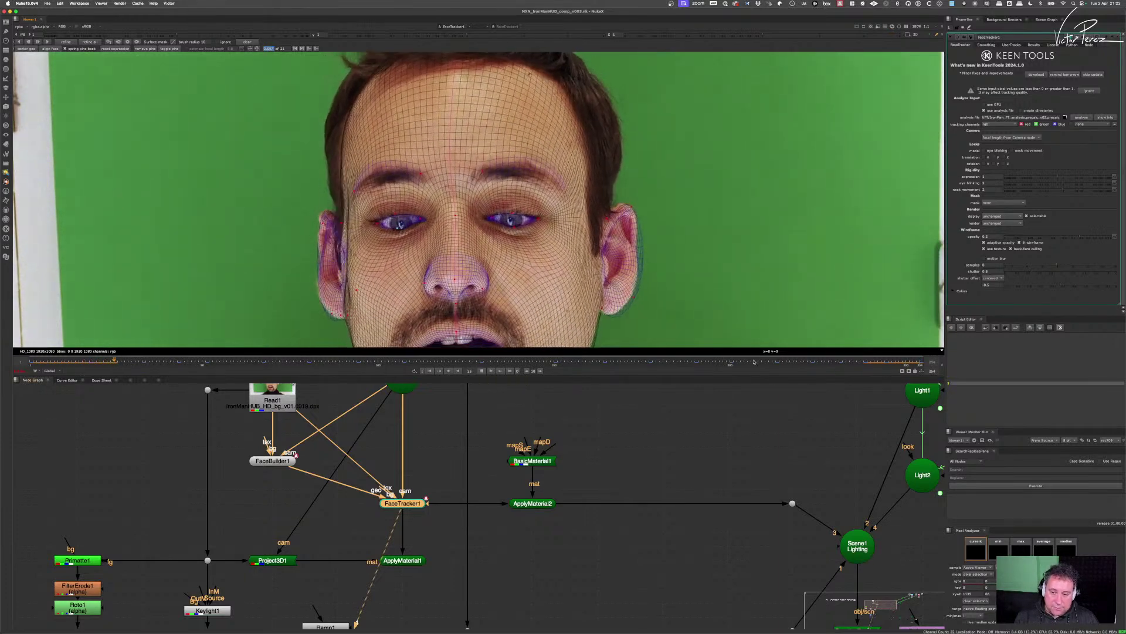
left_click(481, 371)
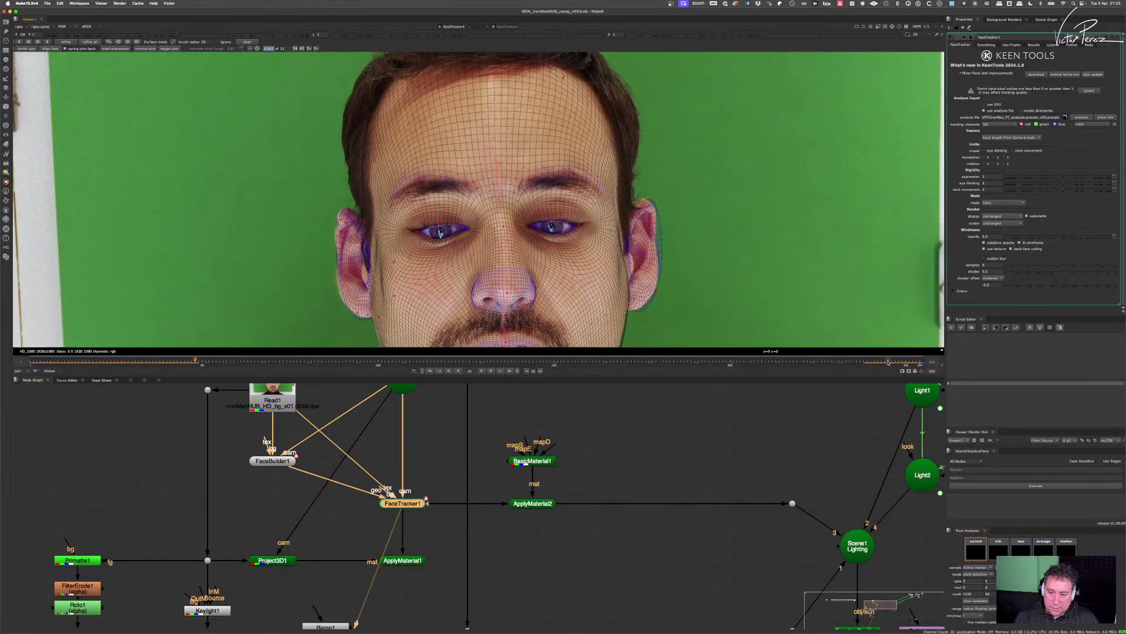
left_click_drag(888, 362, 864, 360)
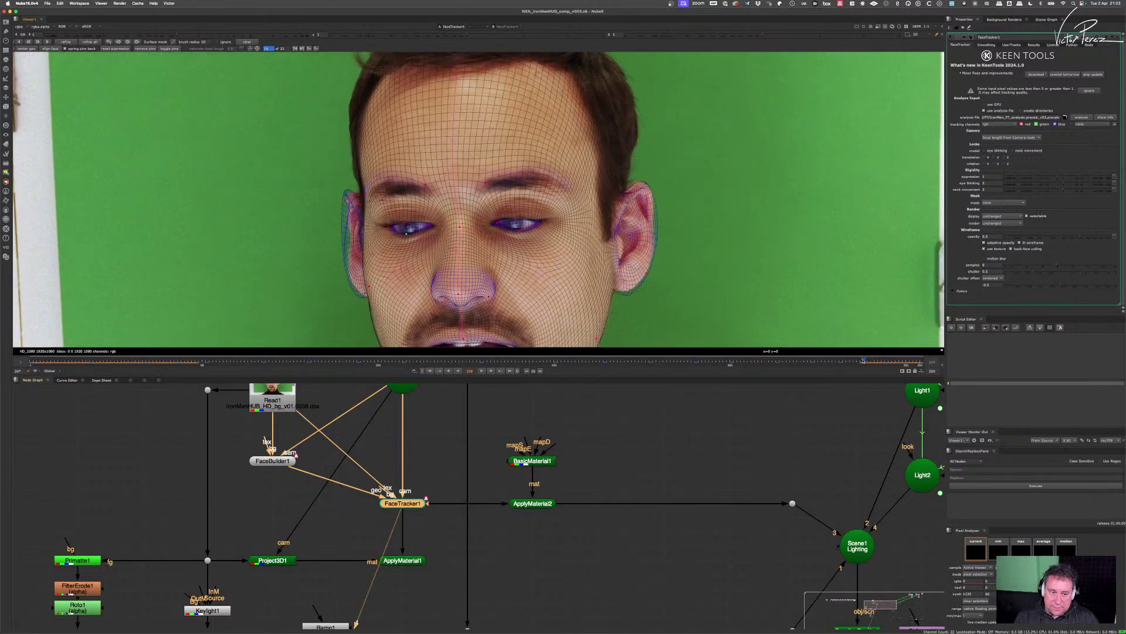
- Refine the mesh's fit on the ear on the image's left and on the lobe and top of the opposite ear at frame 238
left_click_drag(361, 204, 364, 202)
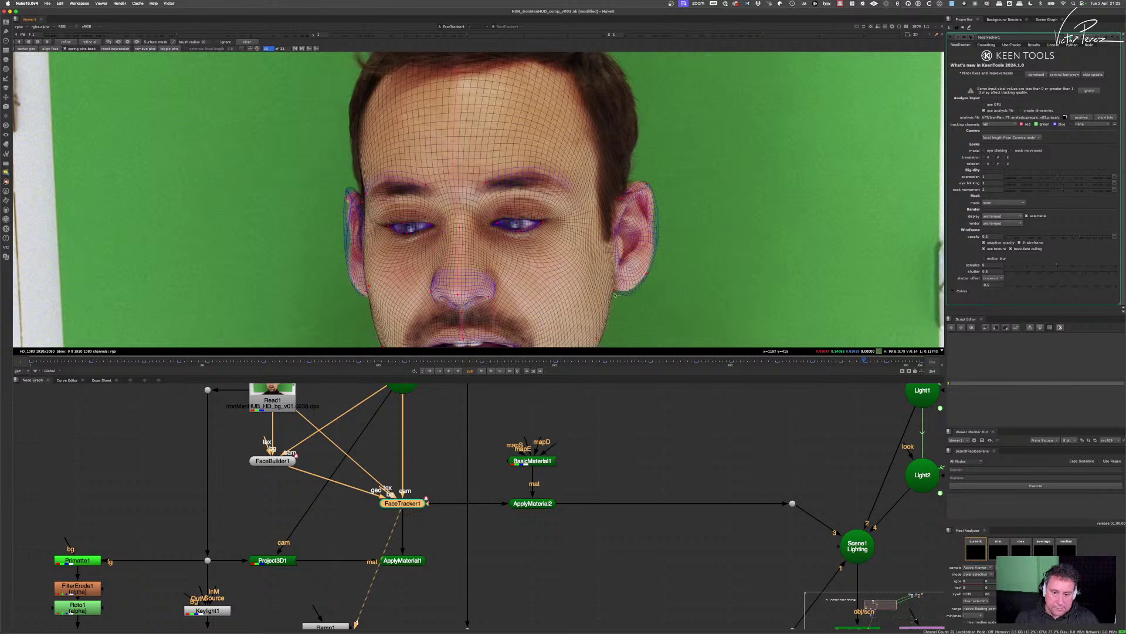
left_click_drag(648, 272, 648, 260)
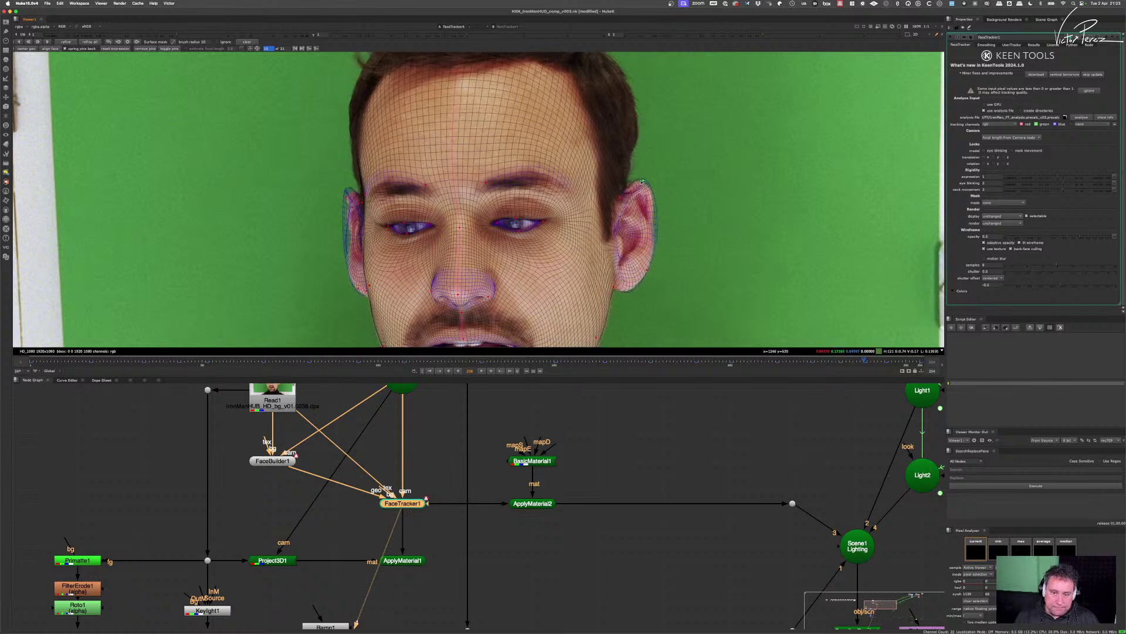
left_click(638, 184)
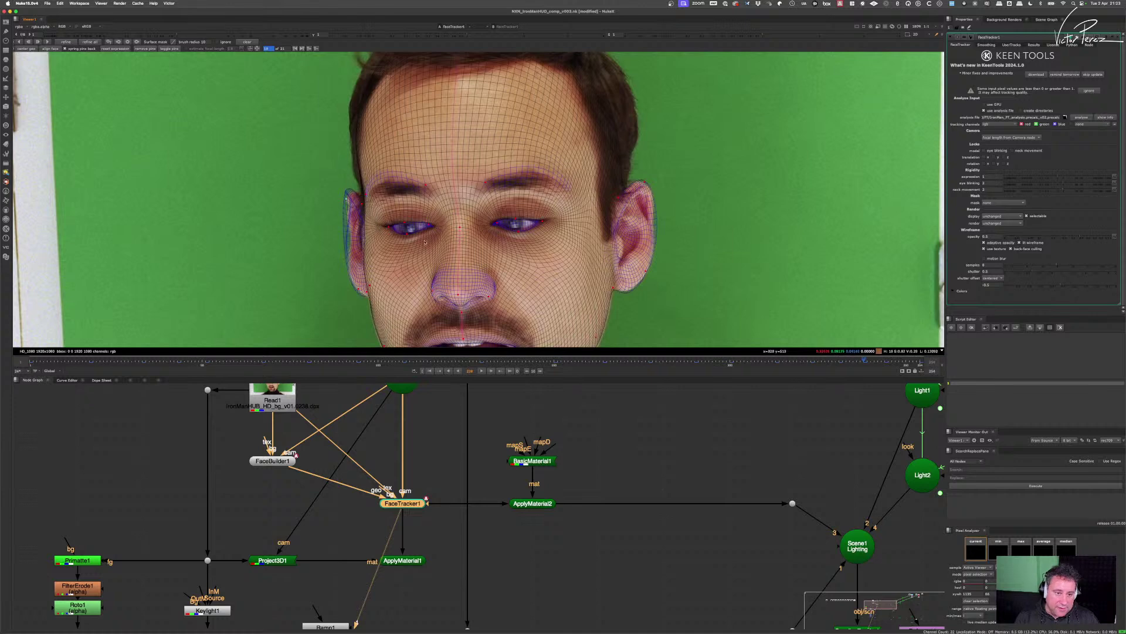
- Nudge the mesh's jawline outward on both sides to match the actor's jaw at frame 238
scroll(425, 241, "down", 5)
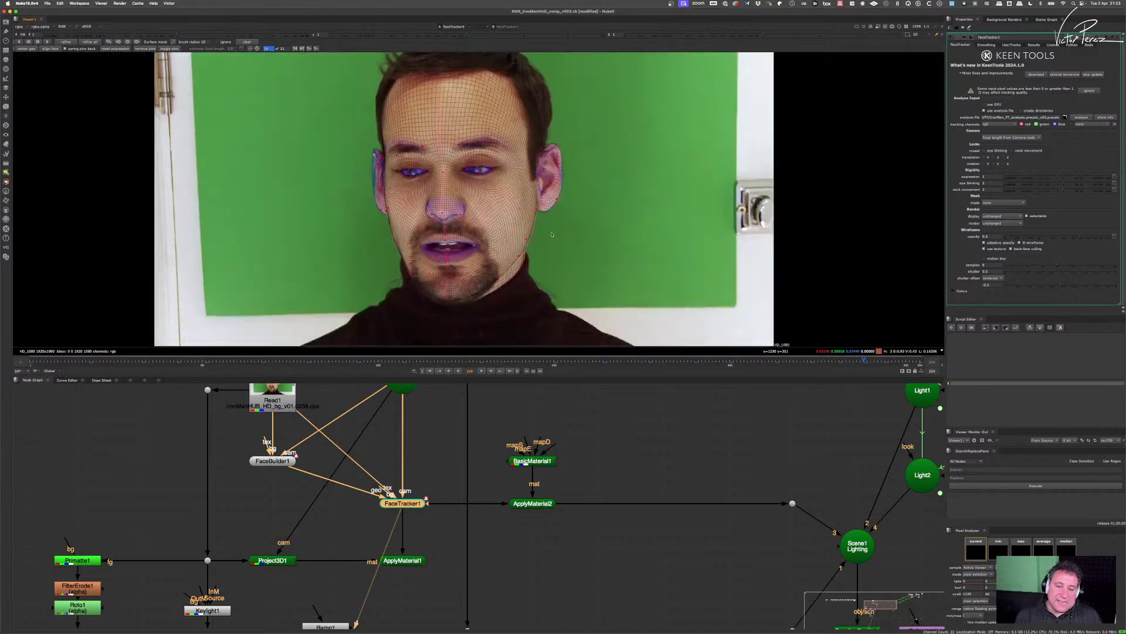
scroll(551, 235, "up", 5)
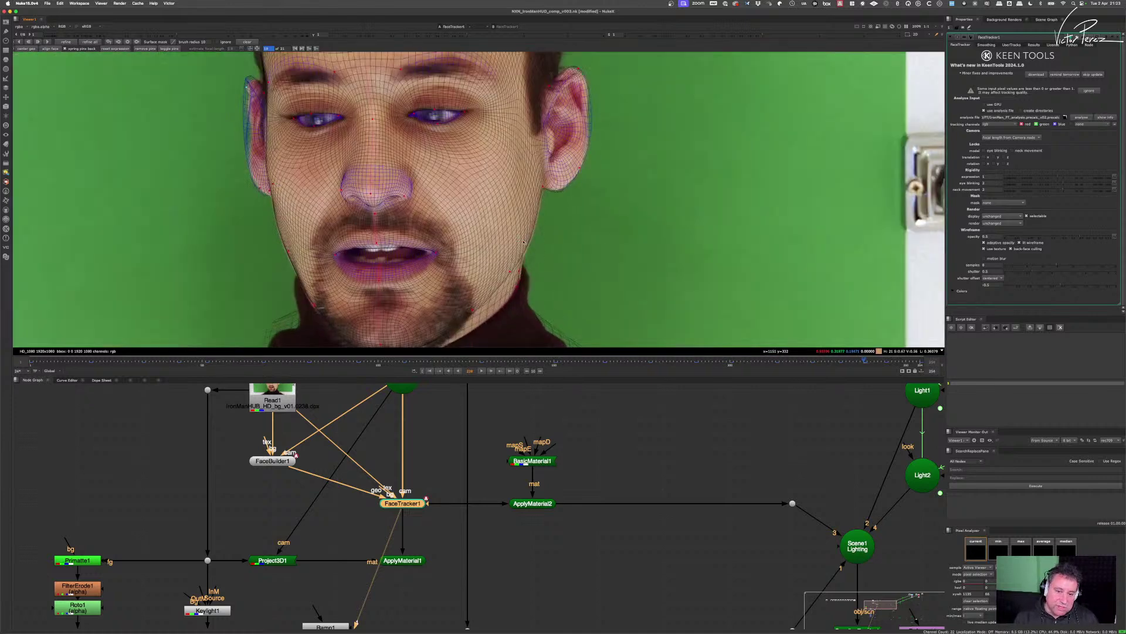
left_click_drag(511, 272, 519, 271)
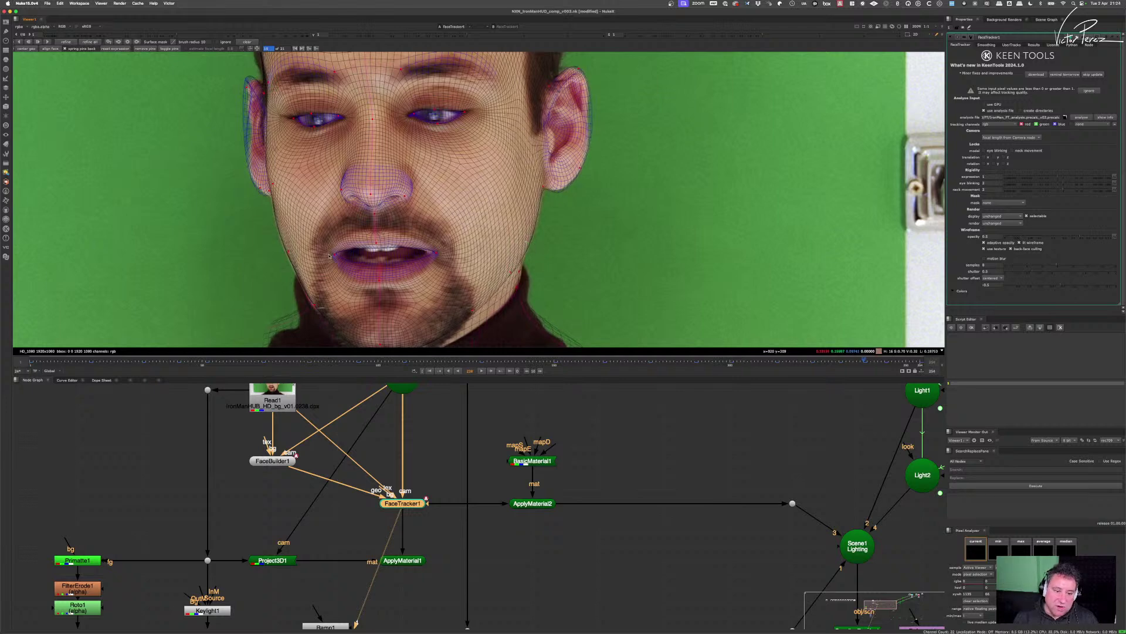
left_click_drag(288, 254, 284, 252)
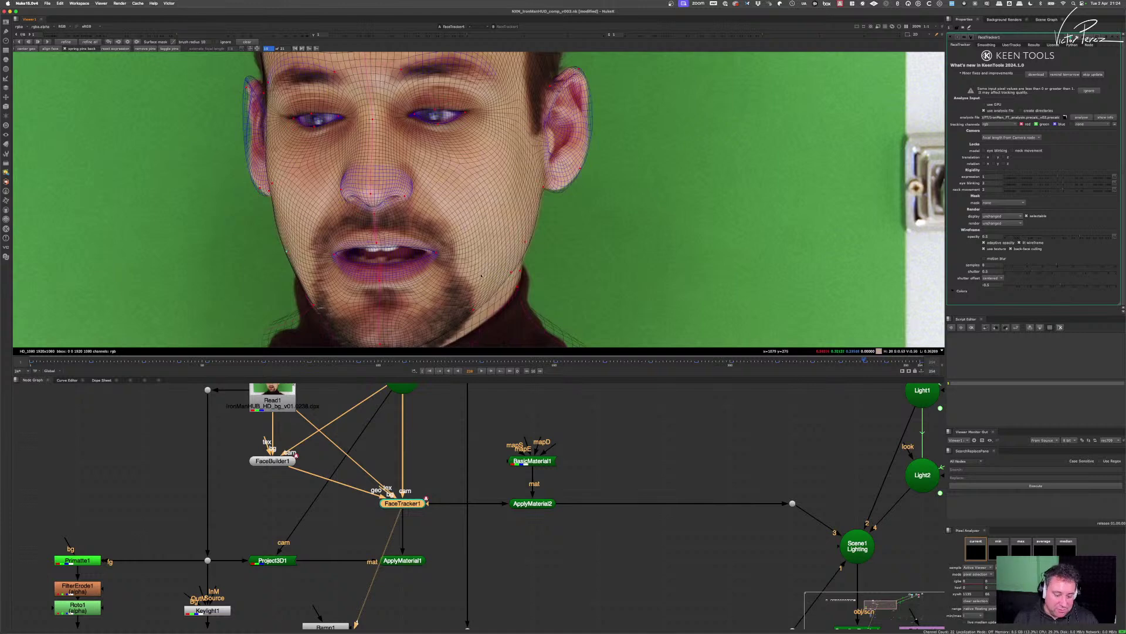
key("f")
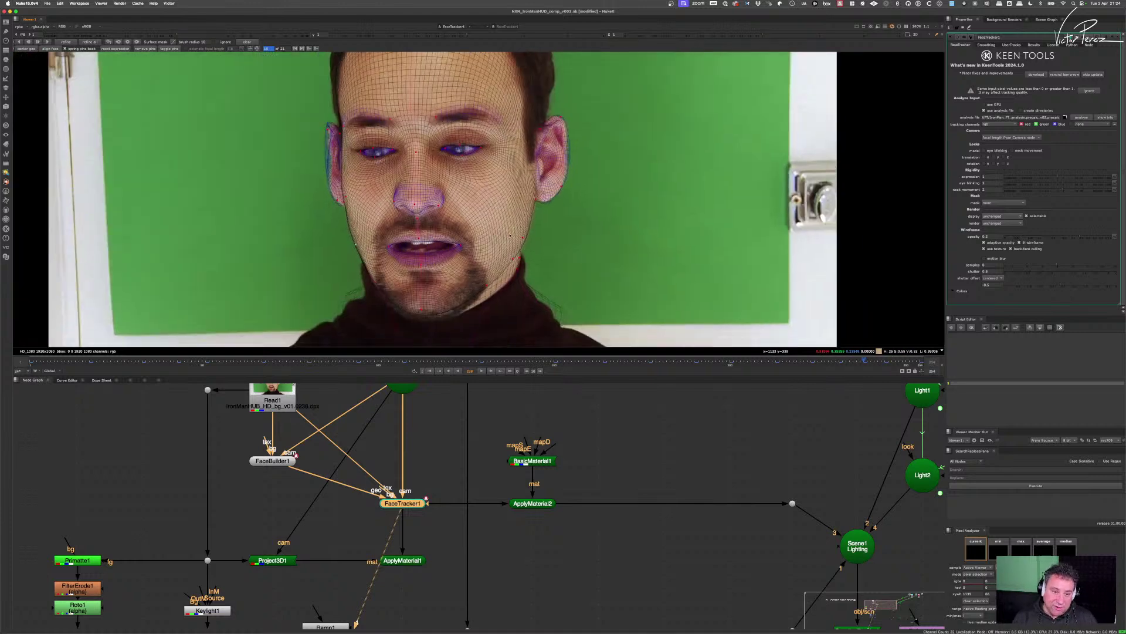
- Review the mesh's fit across the shot, stop at frame 89, and refine all FaceTracker keyframes
scroll(448, 232, "up", 5)
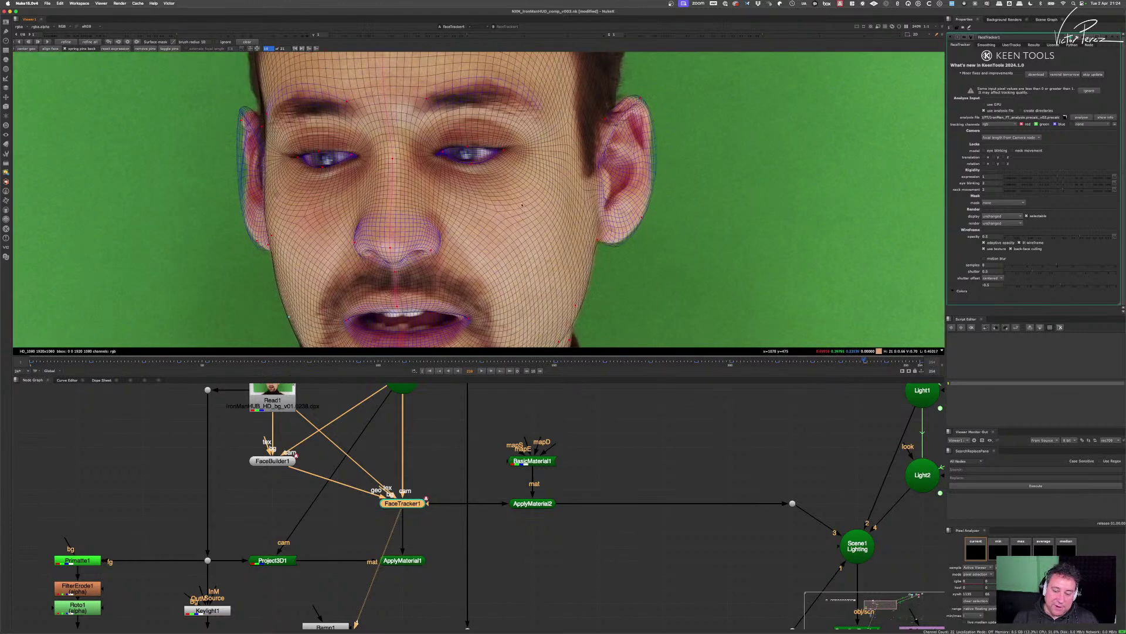
scroll(505, 208, "down", 1)
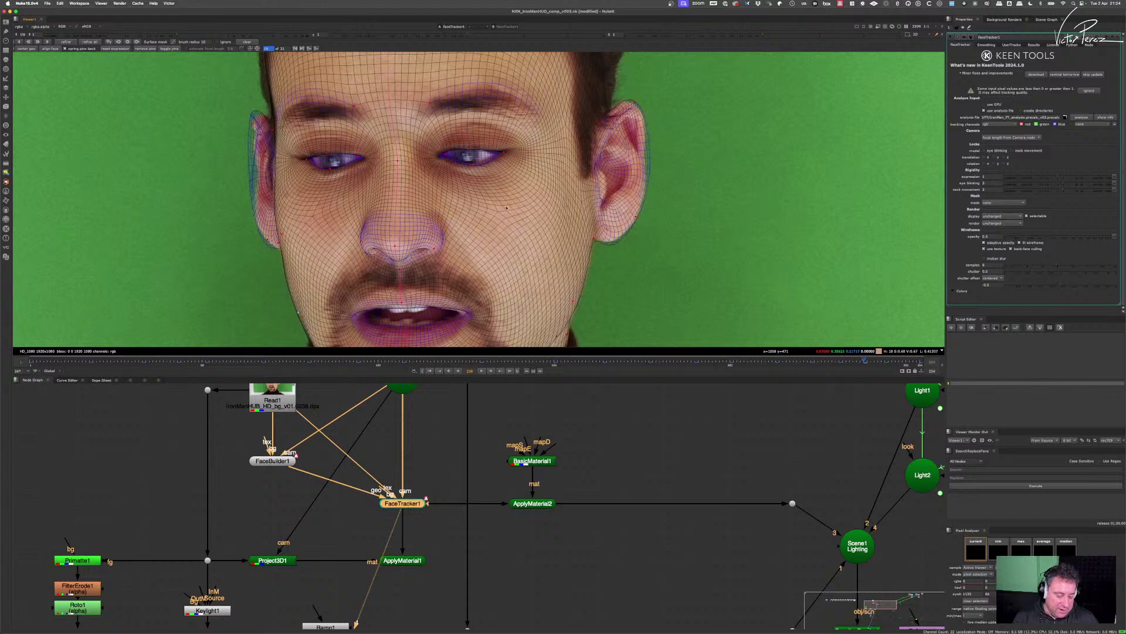
left_click(482, 371)
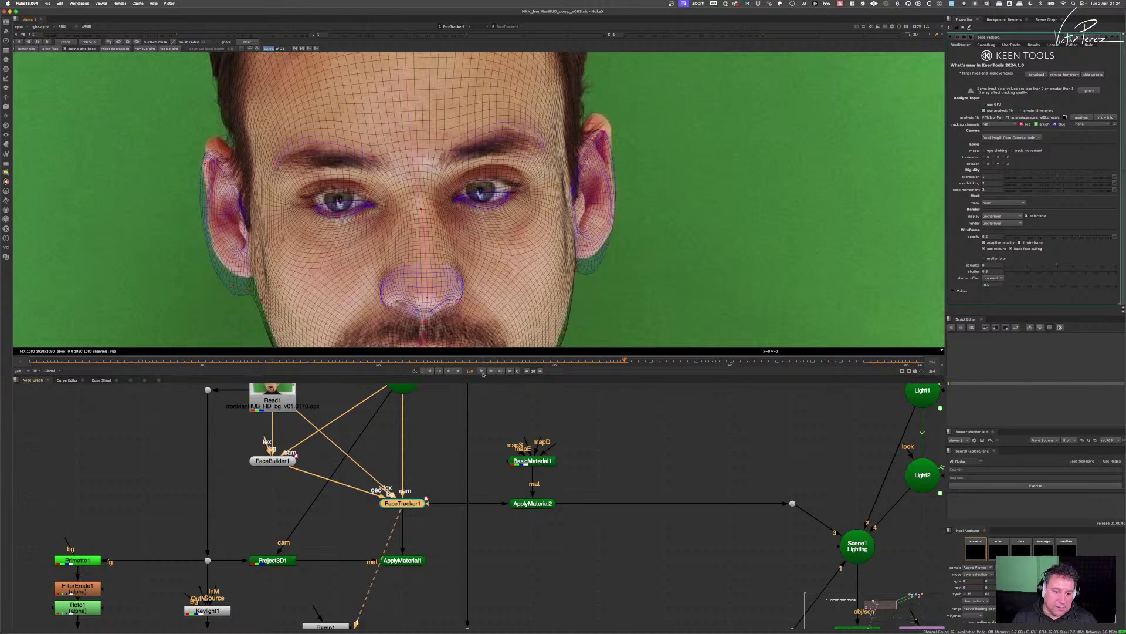
left_click_drag(620, 361, 160, 361)
key("l")
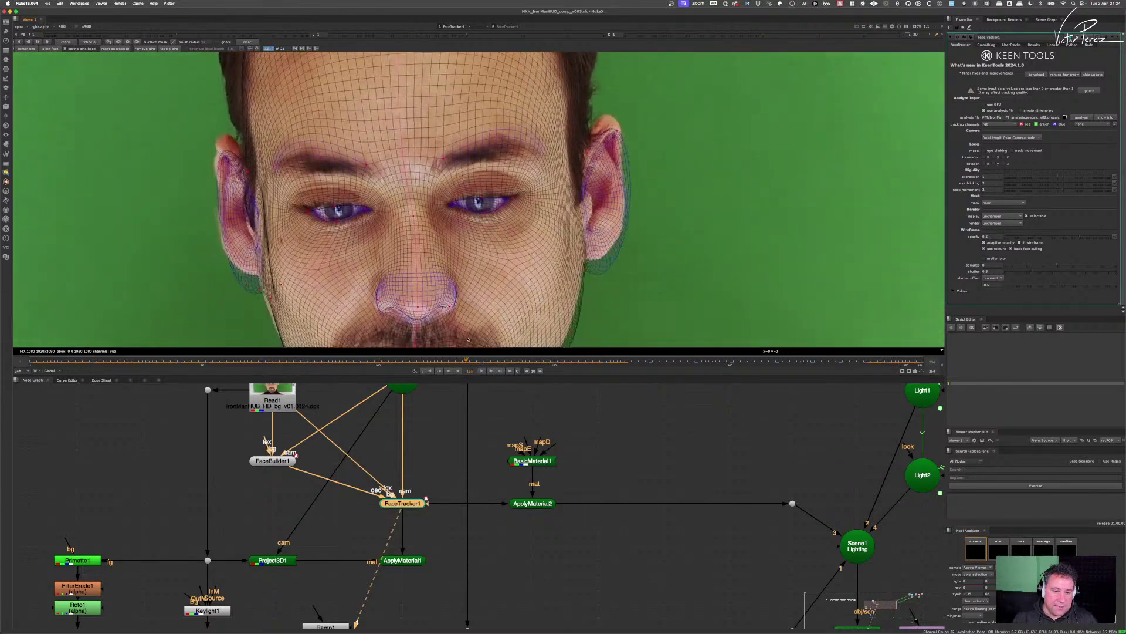
key("j")
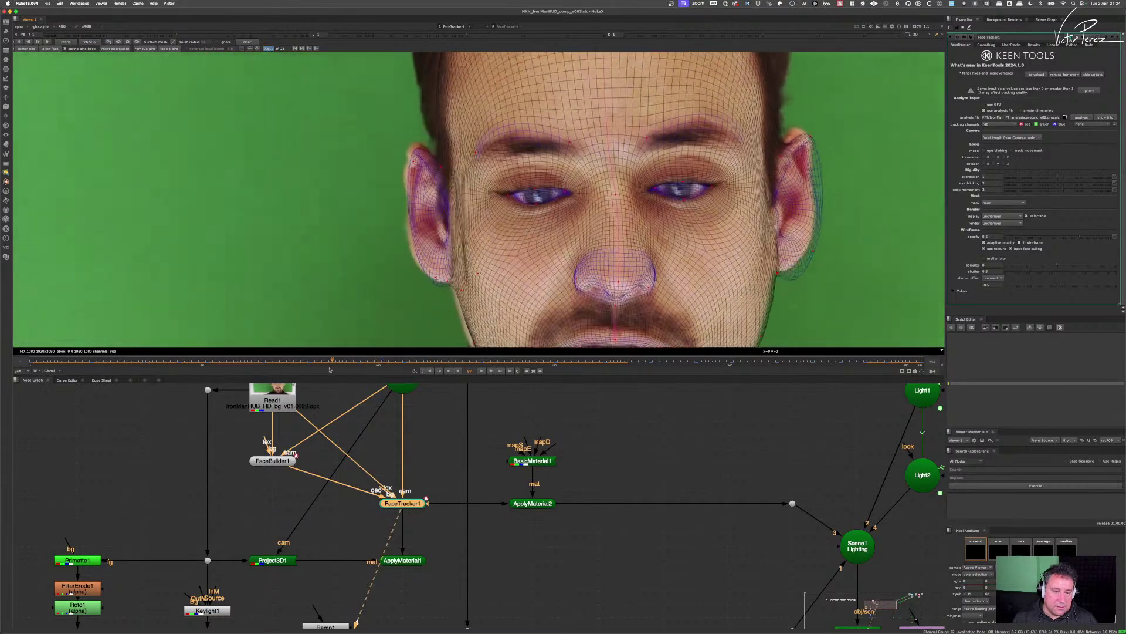
mouse_move(329, 370)
left_mouse_down()
mouse_move(360, 373)
mouse_move(308, 370)
mouse_move(339, 371)
left_mouse_up()
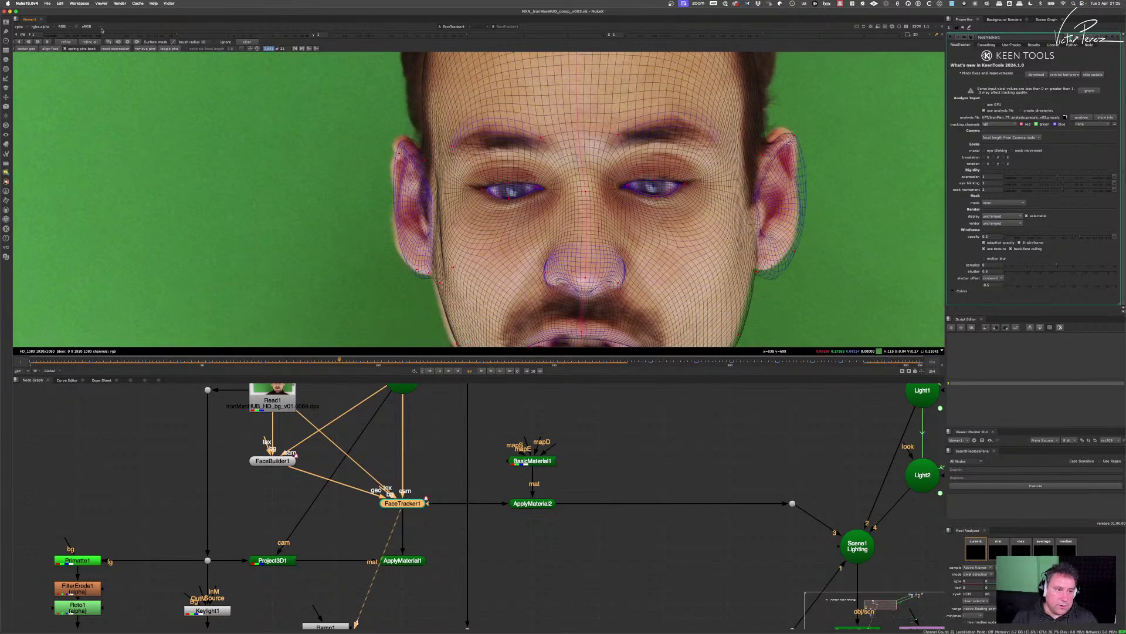
left_click(91, 43)
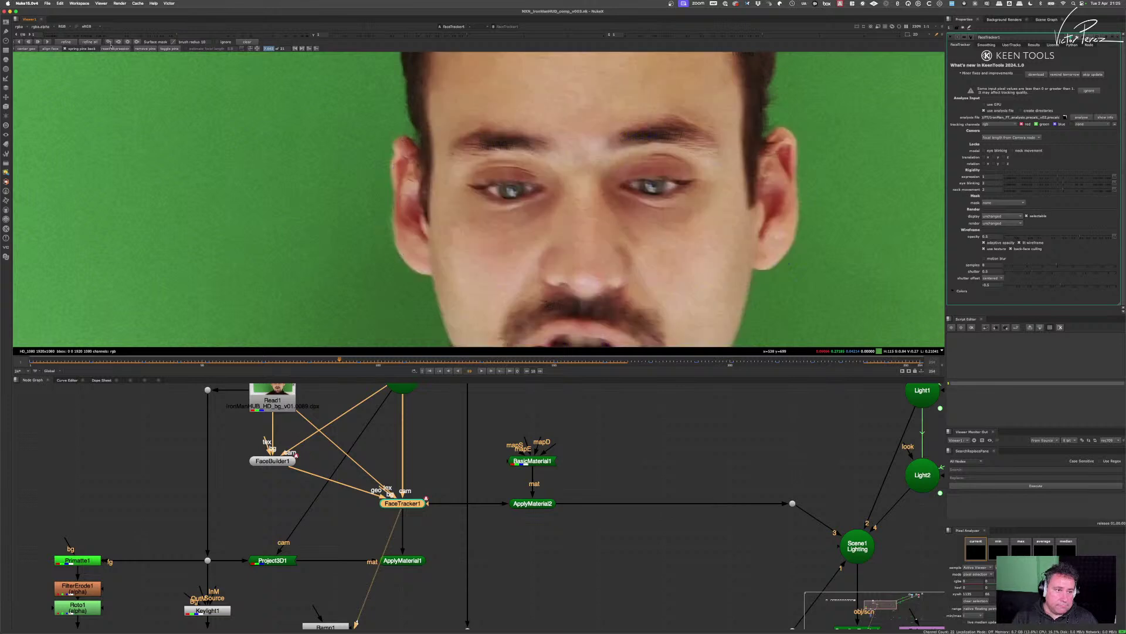
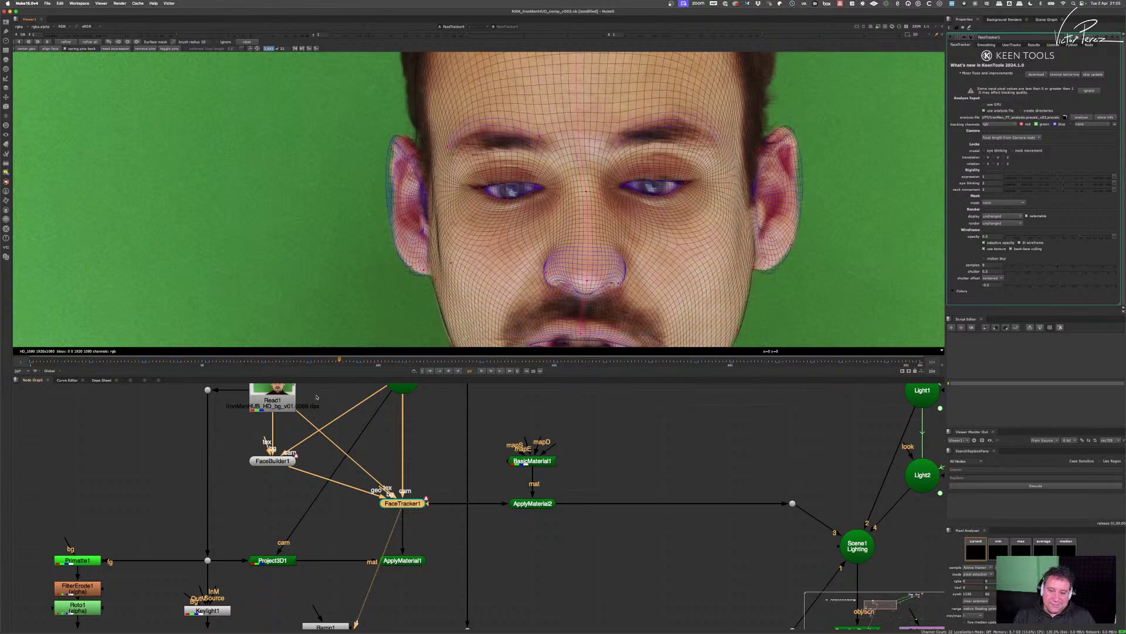
- Pin both sides of the mesh's nose to the actor's nostrils at frame 177 and refine that keyframe
left_click_drag(373, 363, 650, 364)
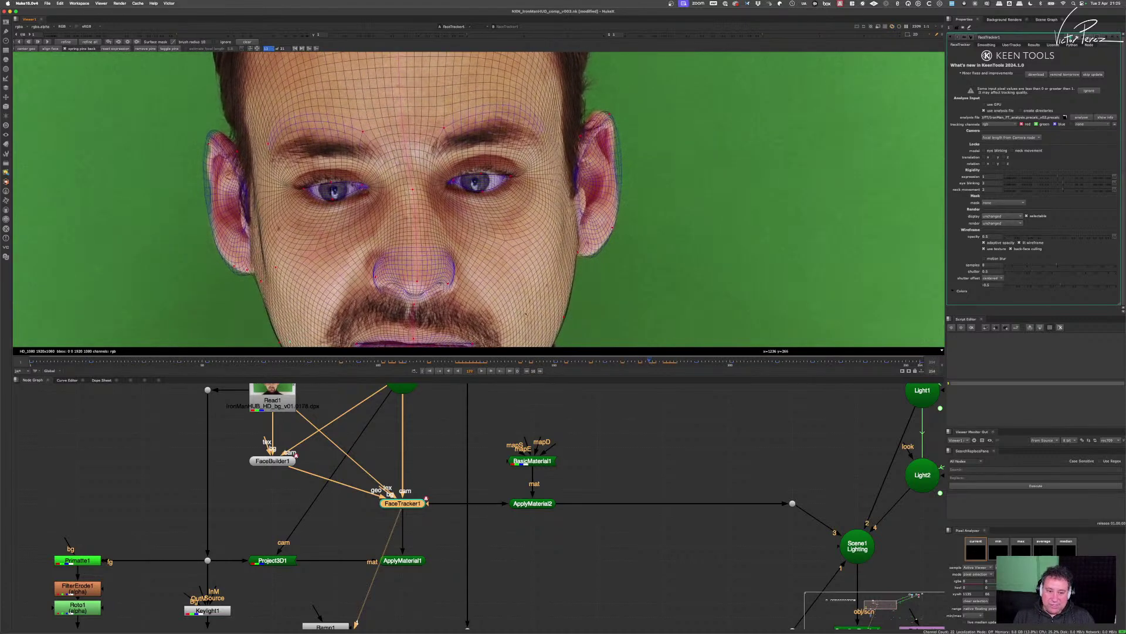
left_click_drag(450, 289, 458, 296)
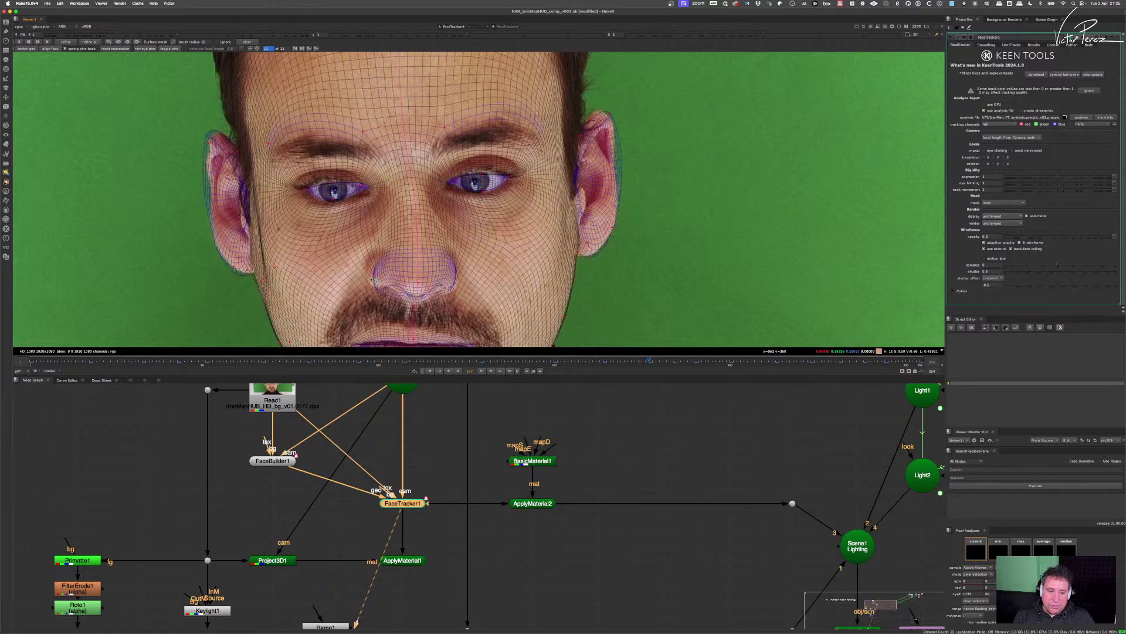
left_click(344, 273)
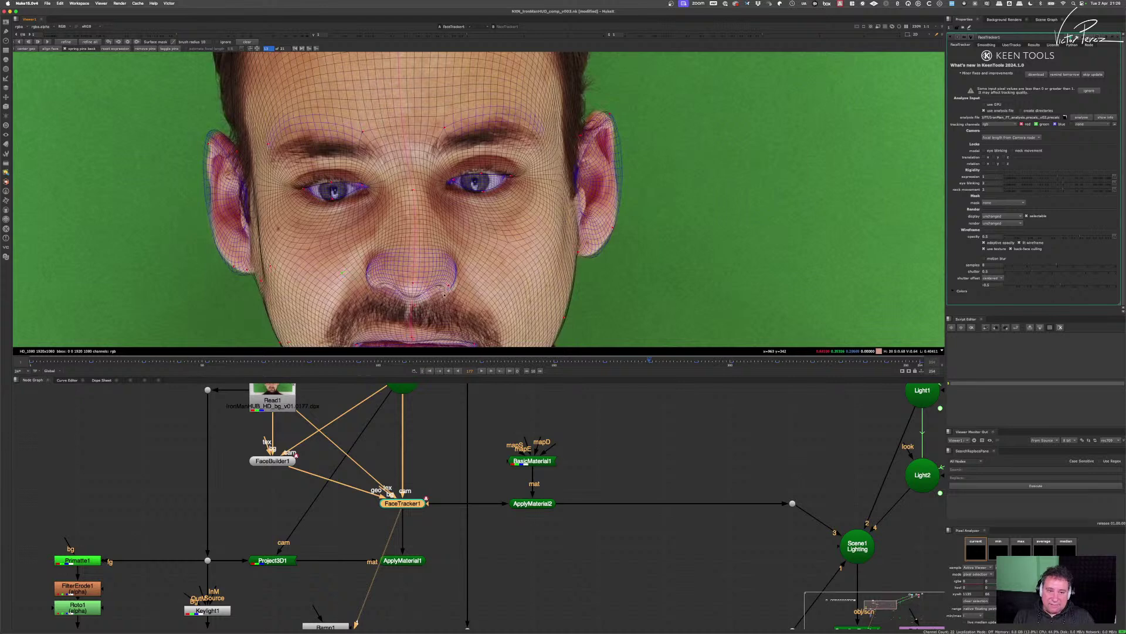
left_click(68, 42)
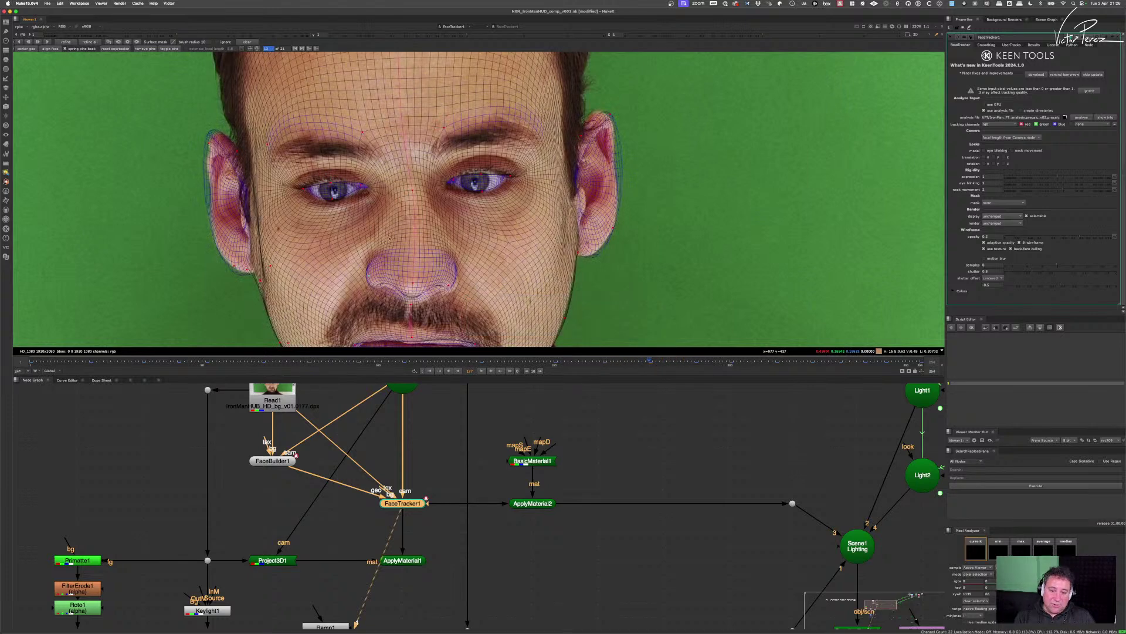
- Refine the FaceTracker tracking at frames 149 and 150
left_click(551, 360)
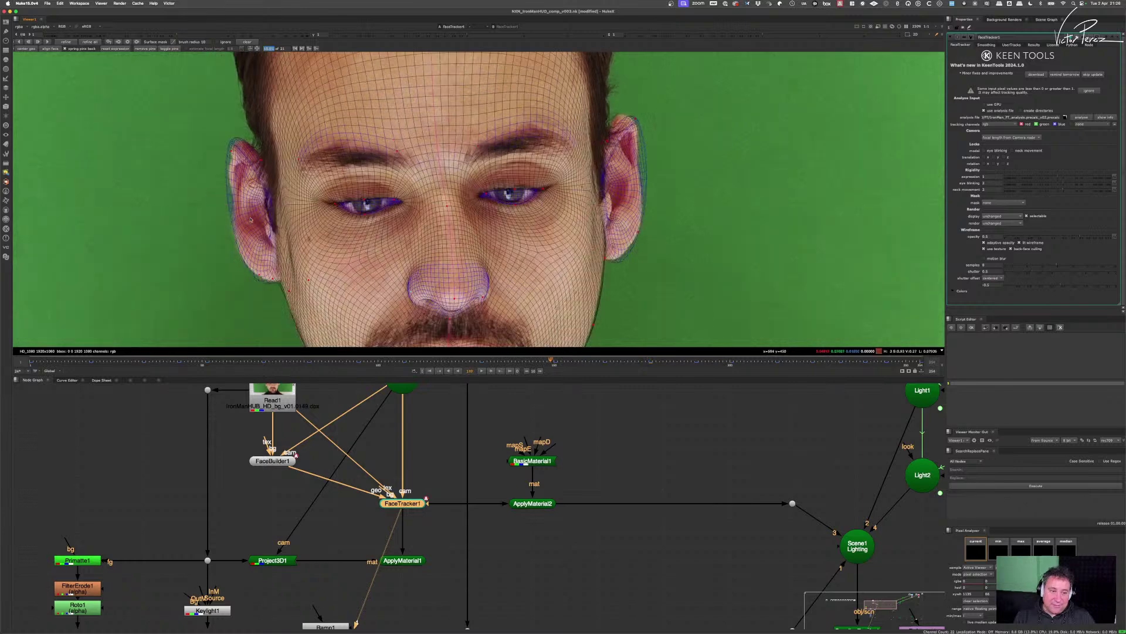
left_click(66, 42)
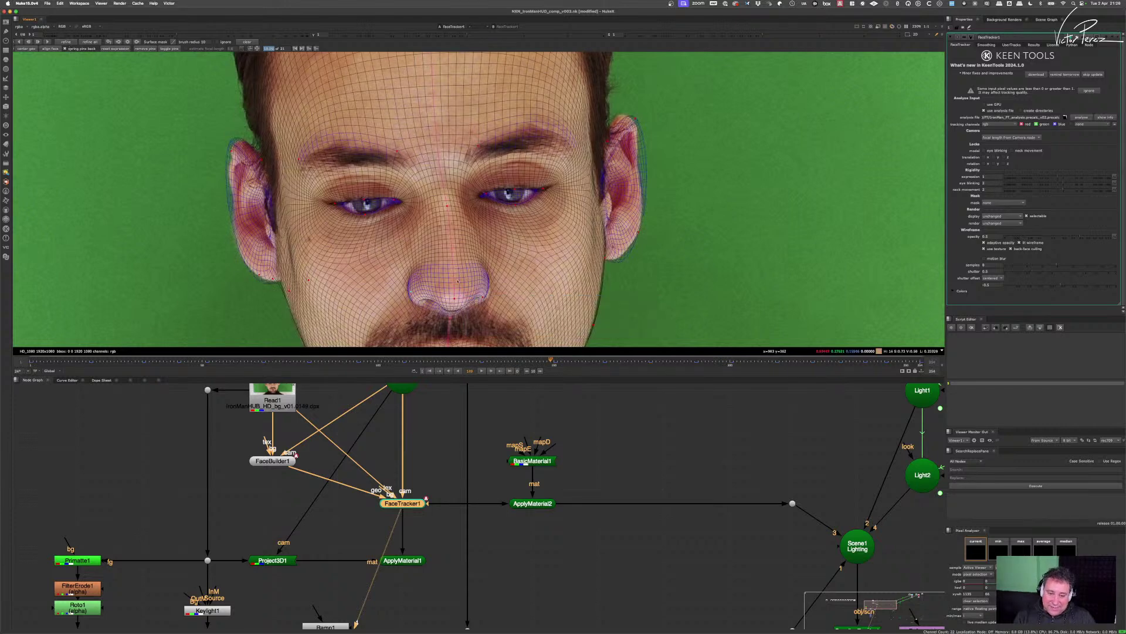
key("Right")
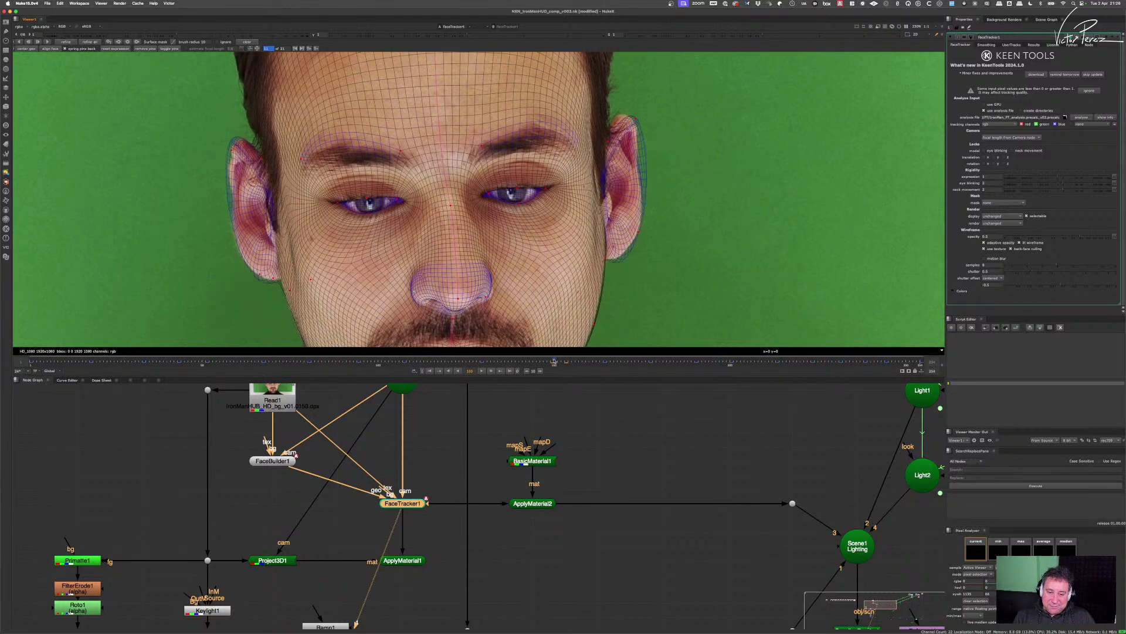
left_click(68, 42)
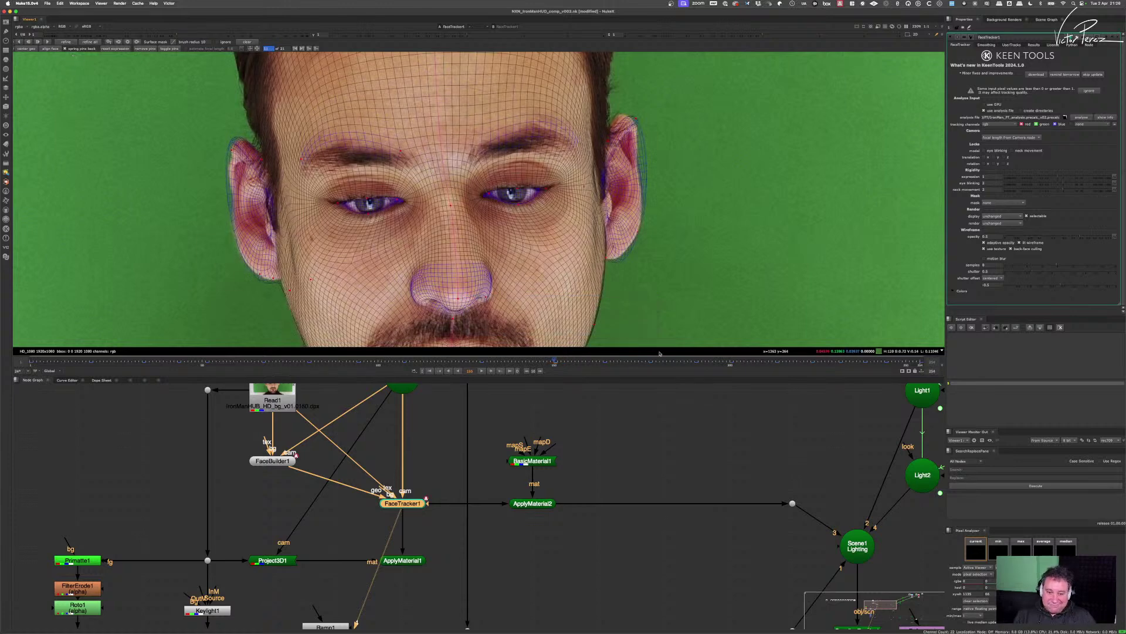
- Scrub through the whole shot to check the refined mesh on the face, stopping at frame 43
left_click_drag(552, 362, 887, 359)
left_click_drag(812, 359, 179, 359)
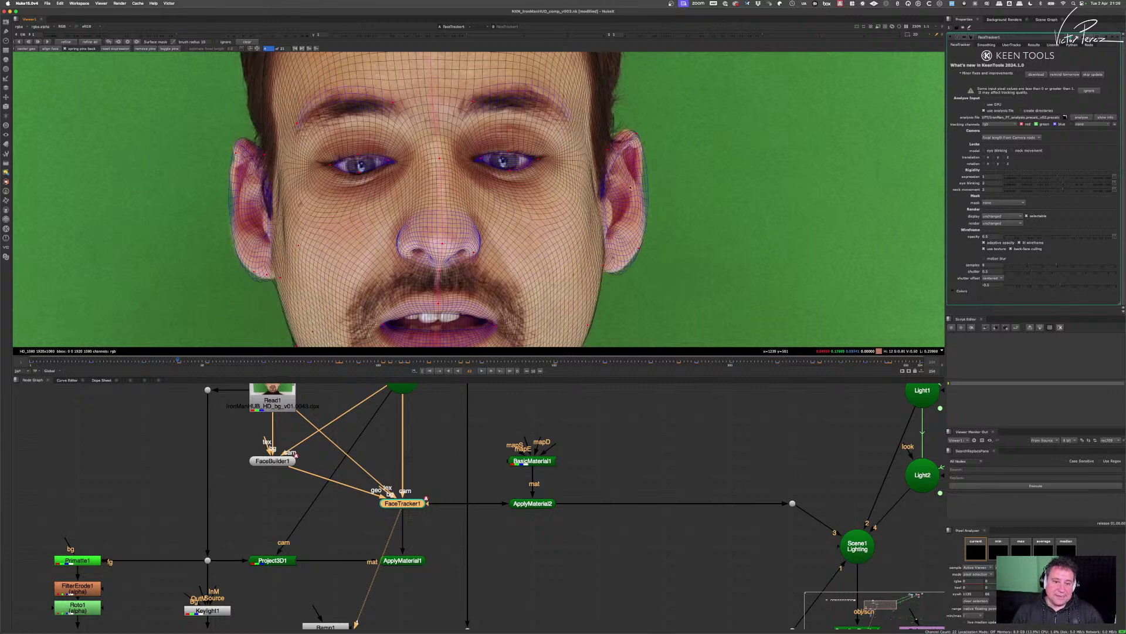
scroll(599, 193, "down", 5)
scroll(599, 193, "down", 2)
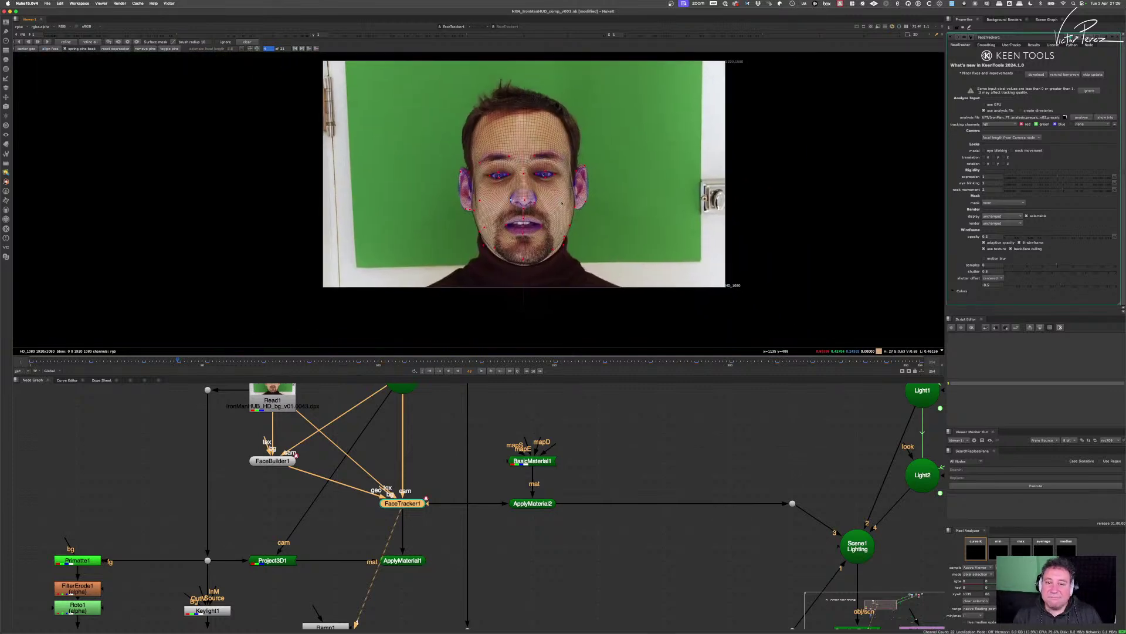
scroll(555, 210, "up", 2)
- Display the final merge that combines the relit face and the HUD graphics, and save the script
scroll(506, 542, "down", 5)
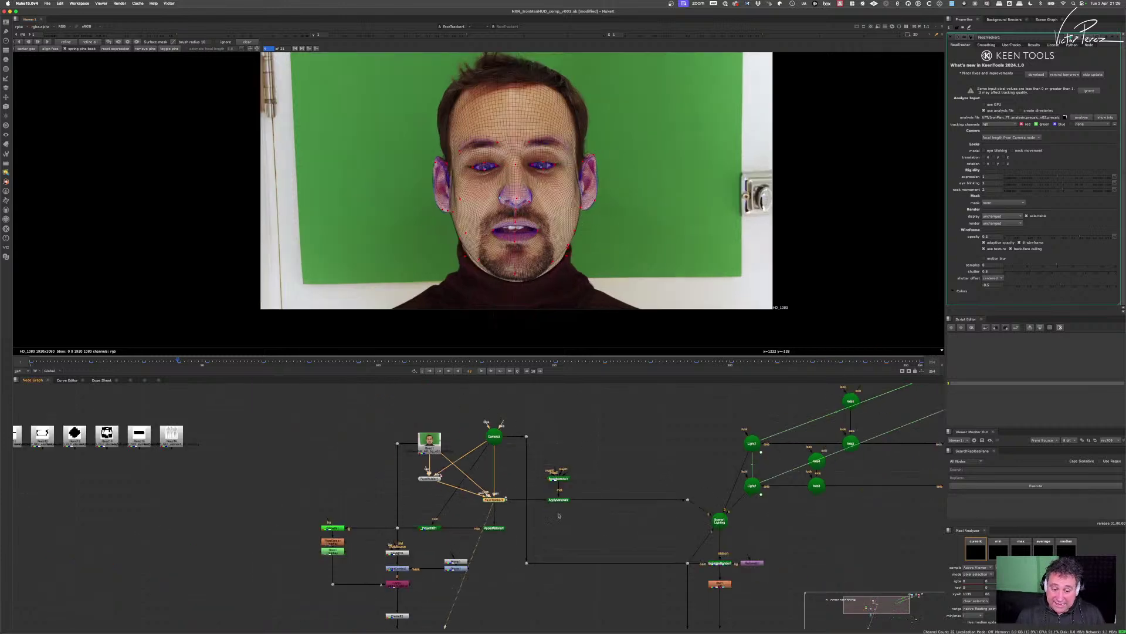
scroll(506, 543, "down", 10)
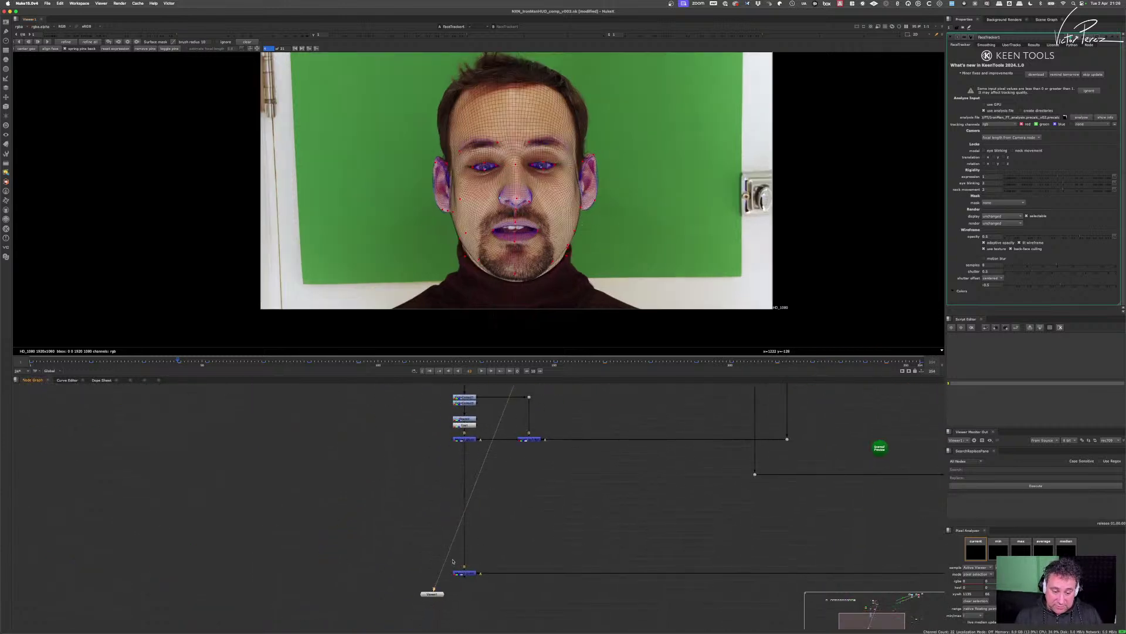
left_click_drag(424, 554, 482, 585)
key("1")
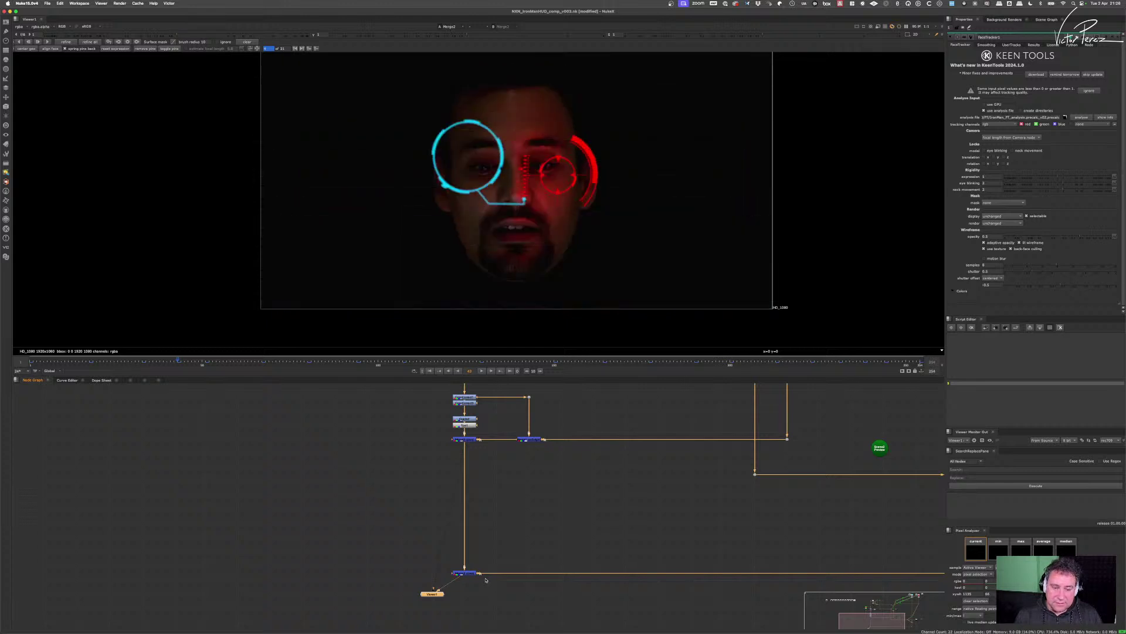
key("super+s")
- Open the properties of Light1 in the lighting setup
scroll(548, 447, "down", 6)
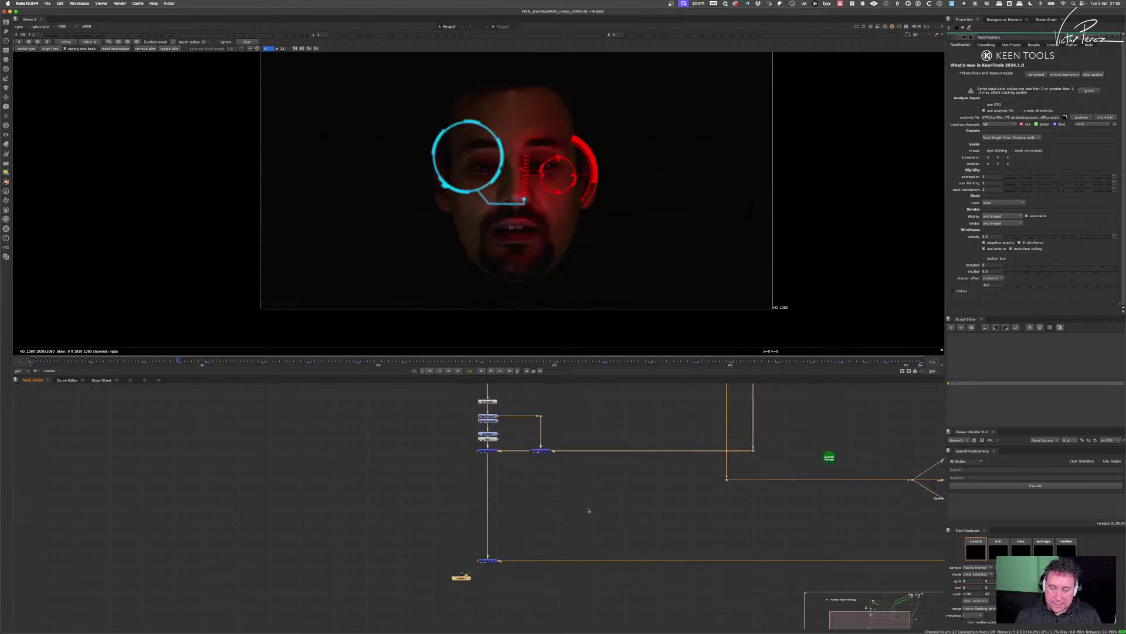
scroll(602, 494, "up", 4)
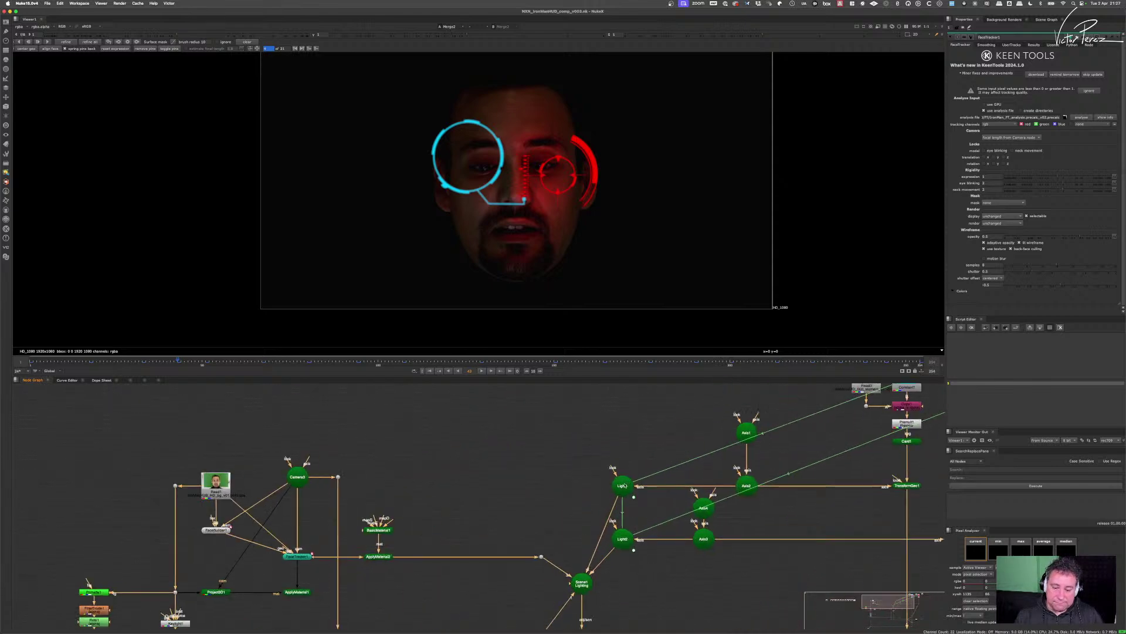
double_click(622, 484)
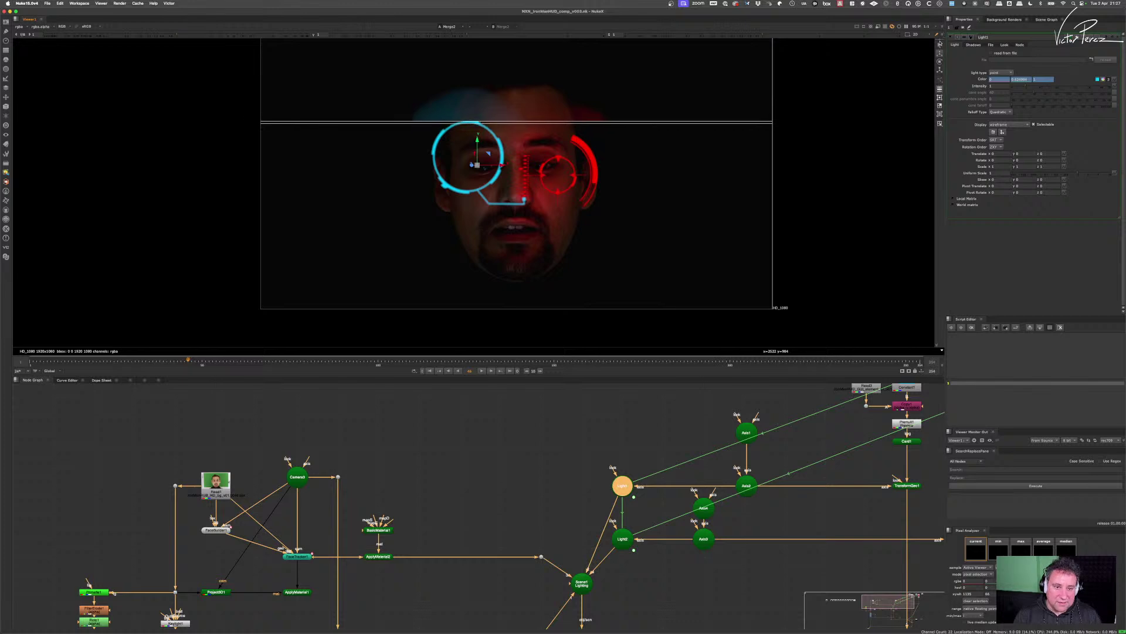
- Check the render of the HUD graphics on their own, and return to the final merge at frame 131
scroll(732, 589, "down", 5)
scroll(732, 588, "up", 8)
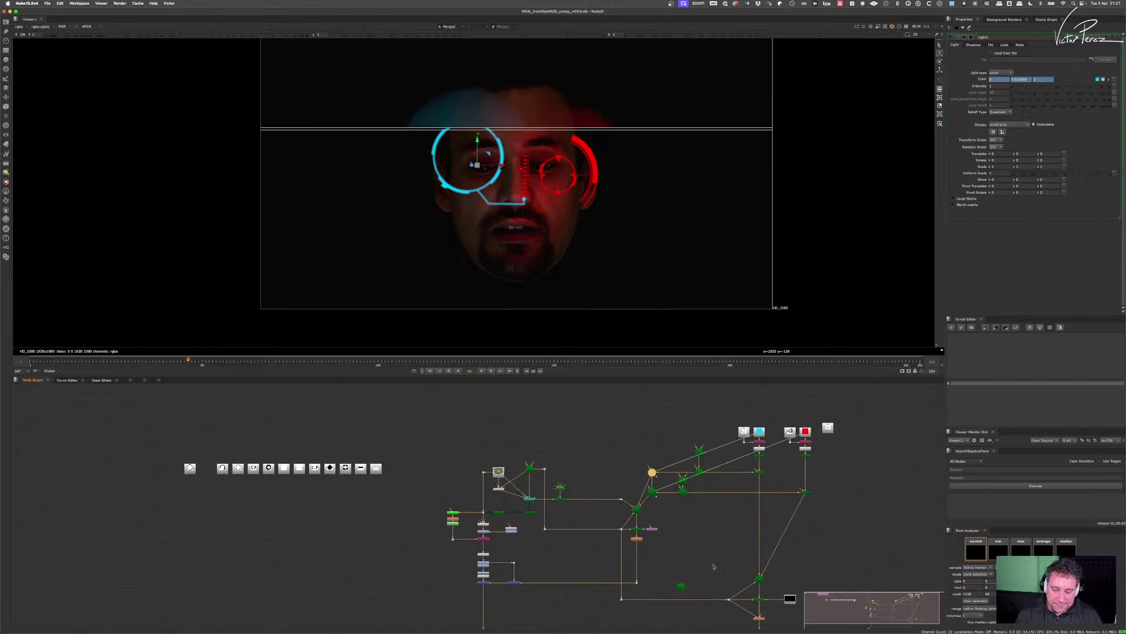
key("1")
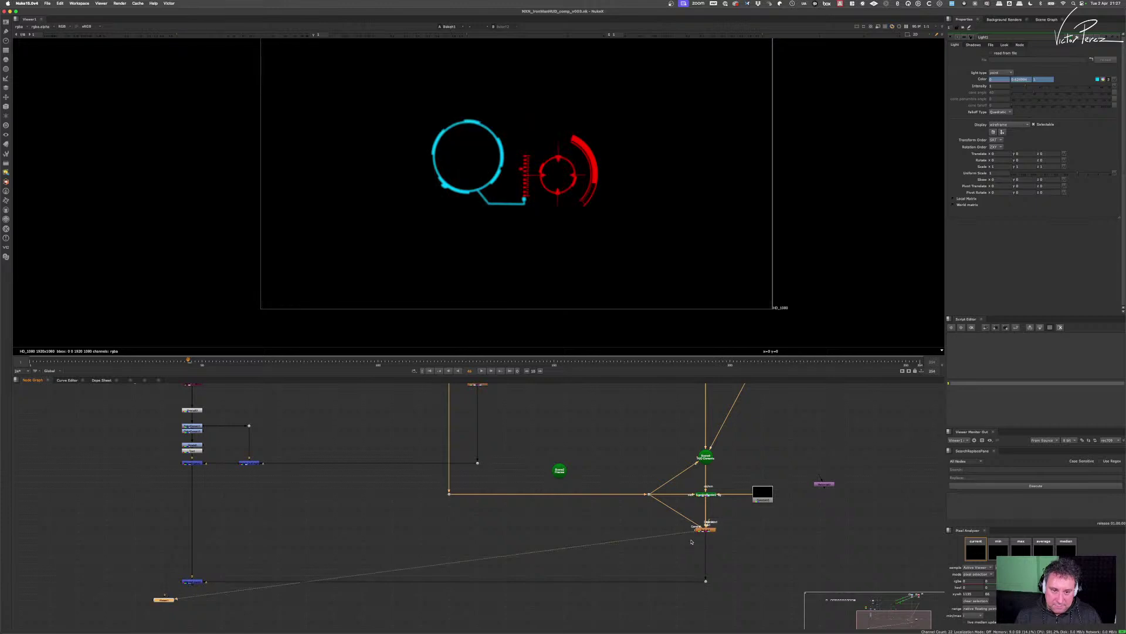
left_click(474, 360)
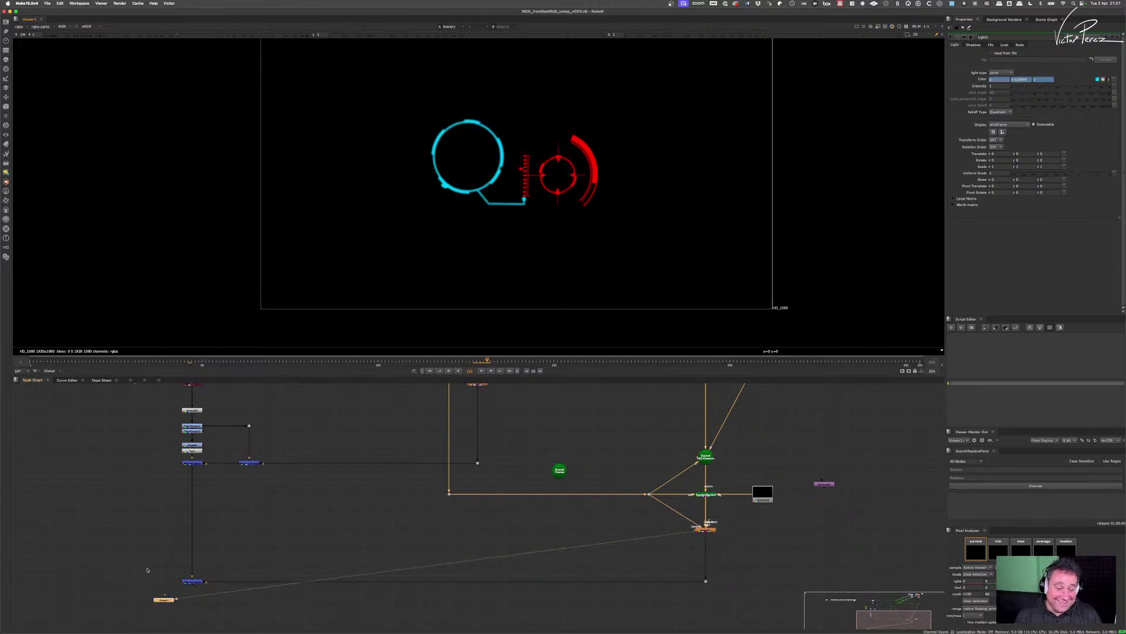
left_click_drag(147, 570, 223, 584)
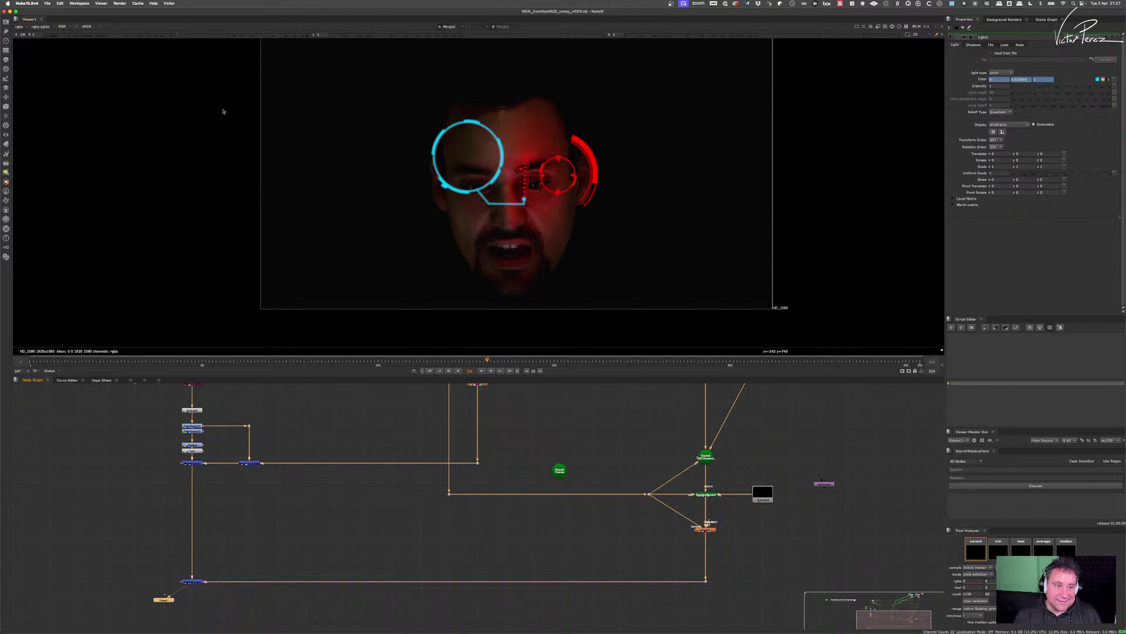
- Clear all caches to force a fresh render of the composite and inspect the relit face
left_click(140, 7)
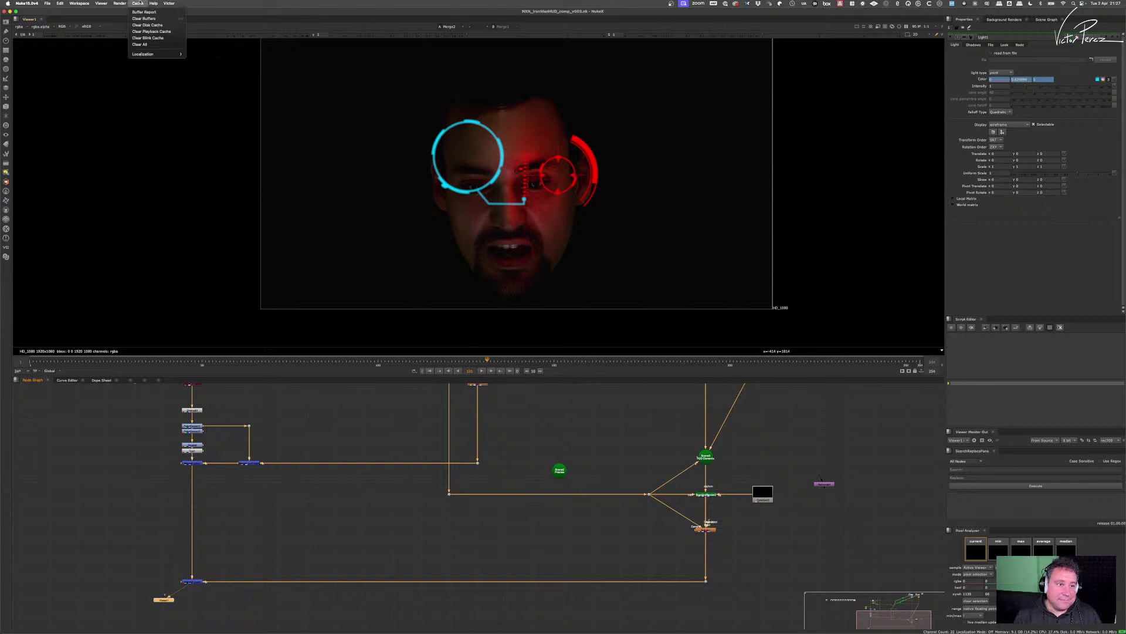
left_click(147, 50)
scroll(589, 232, "up", 2)
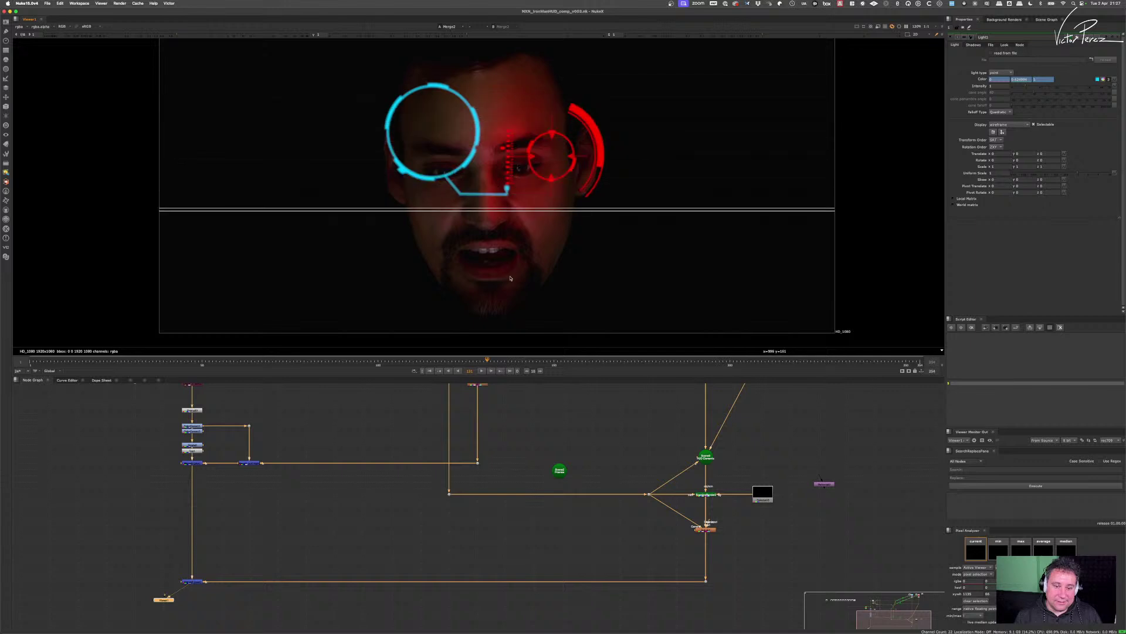
scroll(517, 249, "up", 3)
scroll(518, 249, "down", 3)
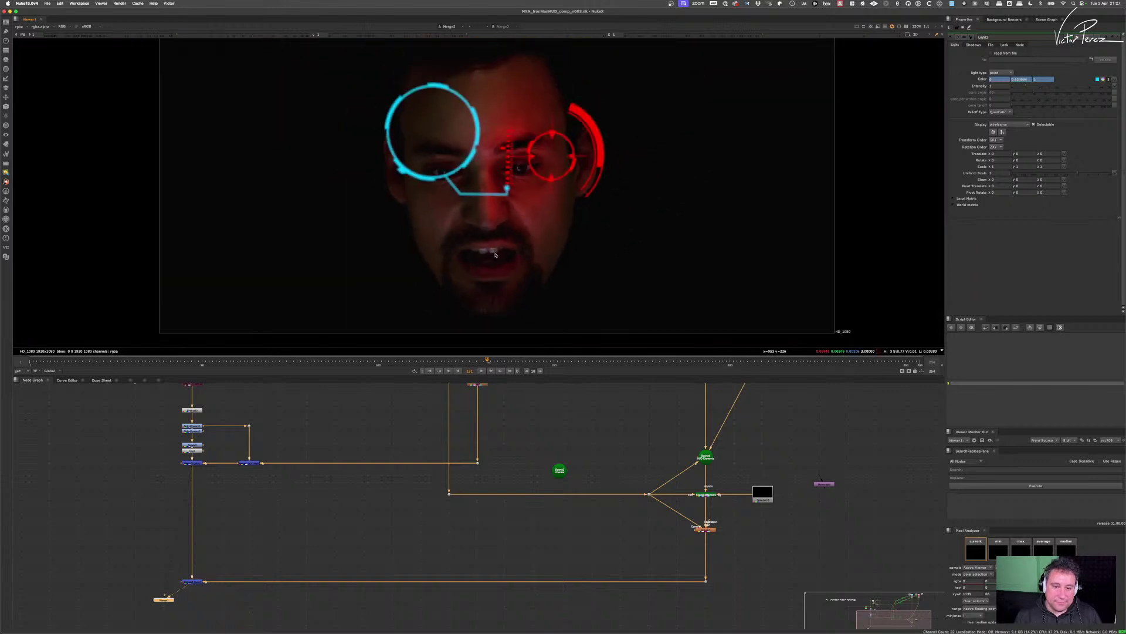
left_click_drag(533, 225, 500, 251)
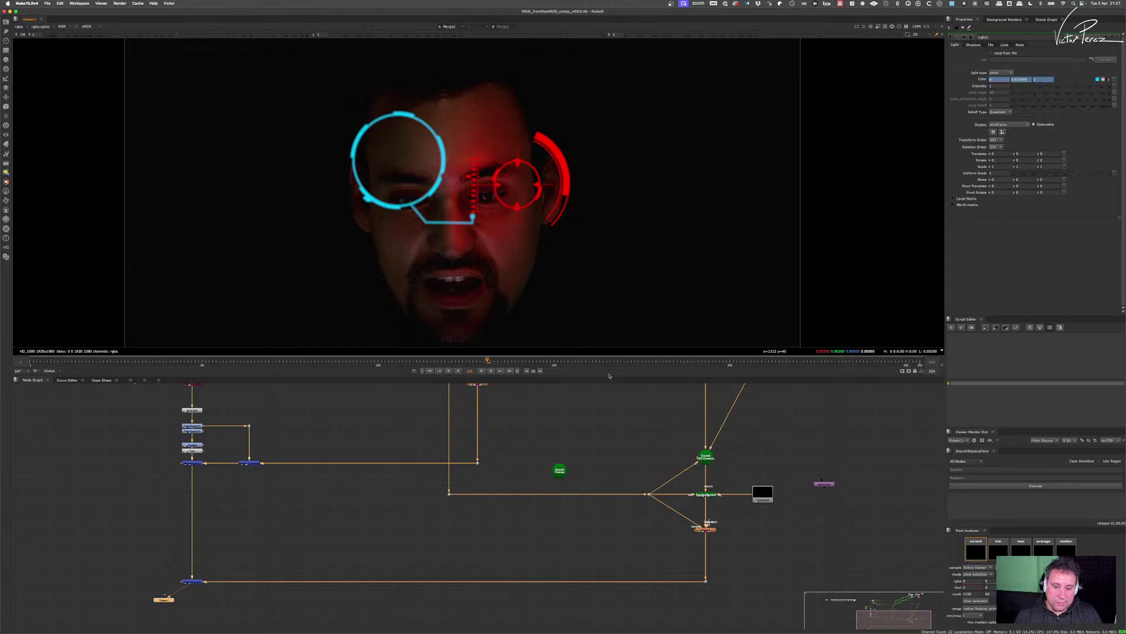
- Set the intensity of Light1 to 2
scroll(583, 446, "down", 5)
left_click_drag(583, 446, 572, 506)
scroll(519, 418, "up", 7)
left_click_drag(553, 407, 534, 462)
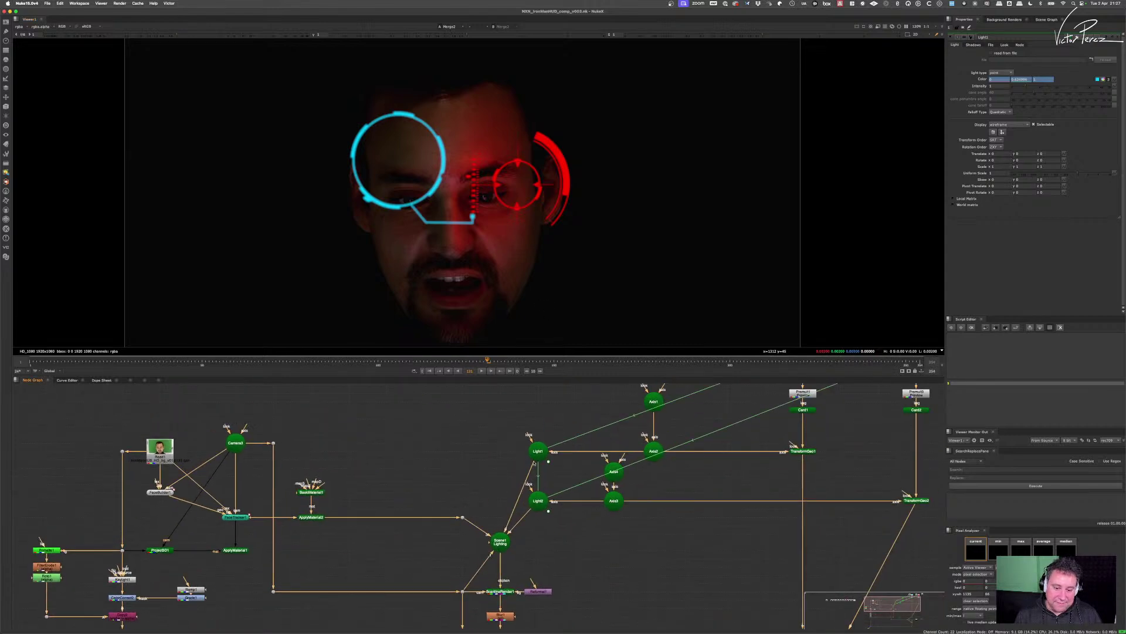
scroll(537, 454, "up", 3)
left_click(544, 451)
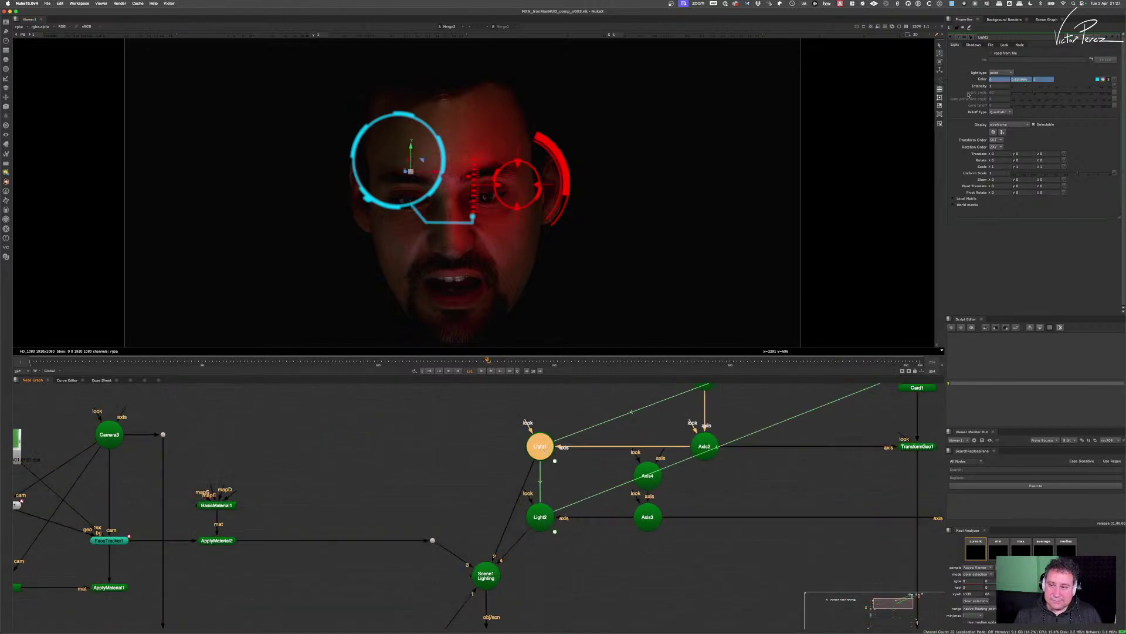
type("2")
key("Return")
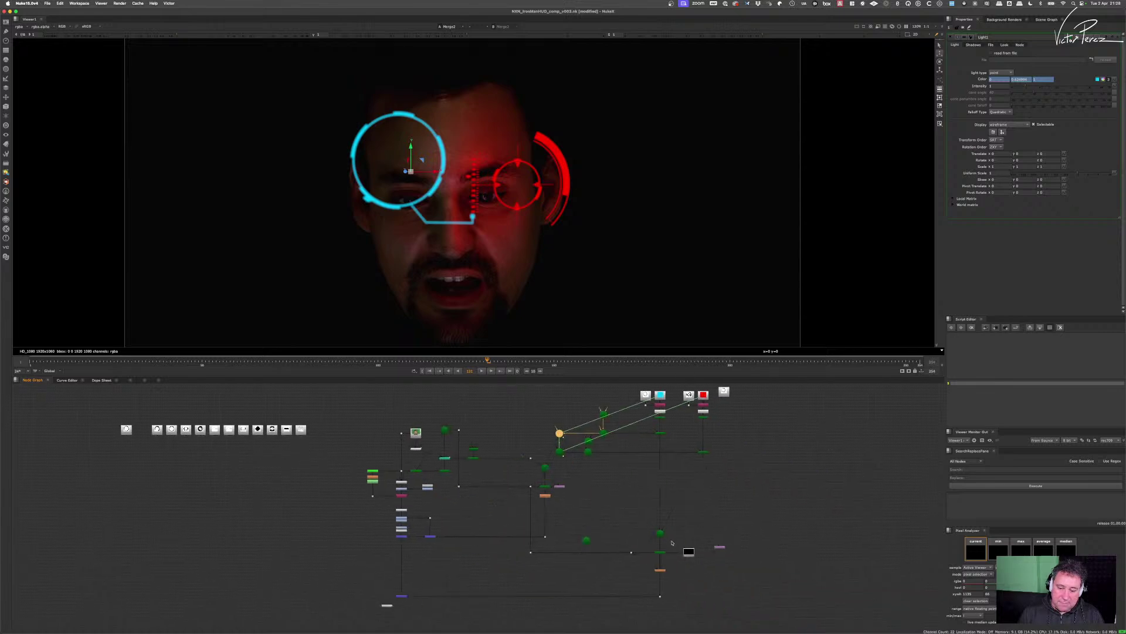
- Locate the Bokeh1 node below ScanlineRender2 in the node graph and open its properties
scroll(727, 529, "up", 10)
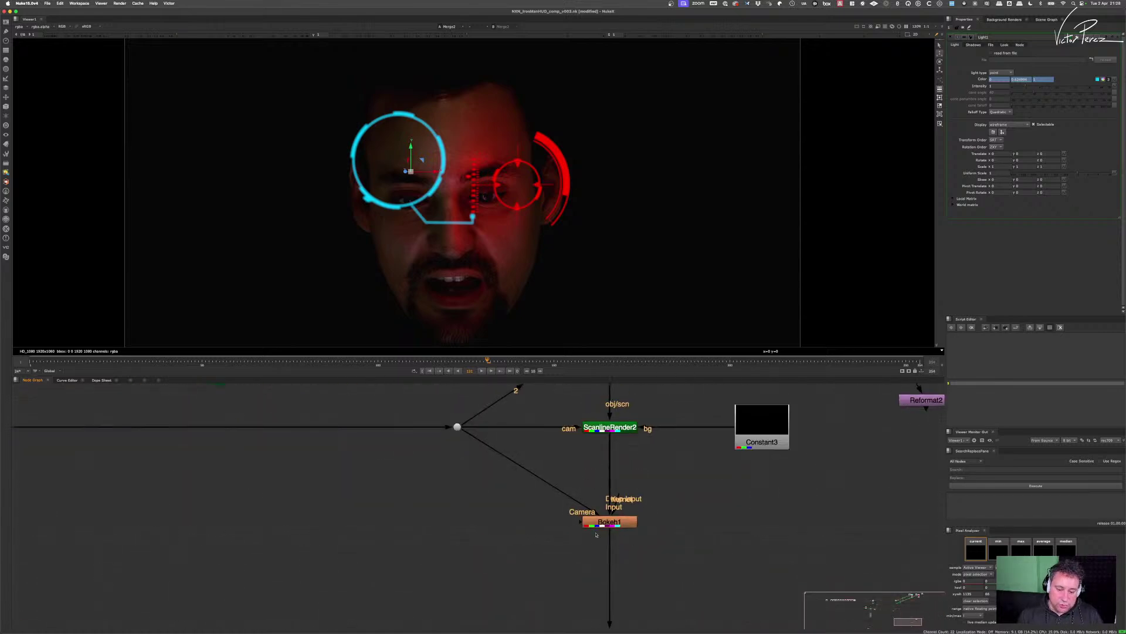
left_click_drag(671, 489, 545, 553)
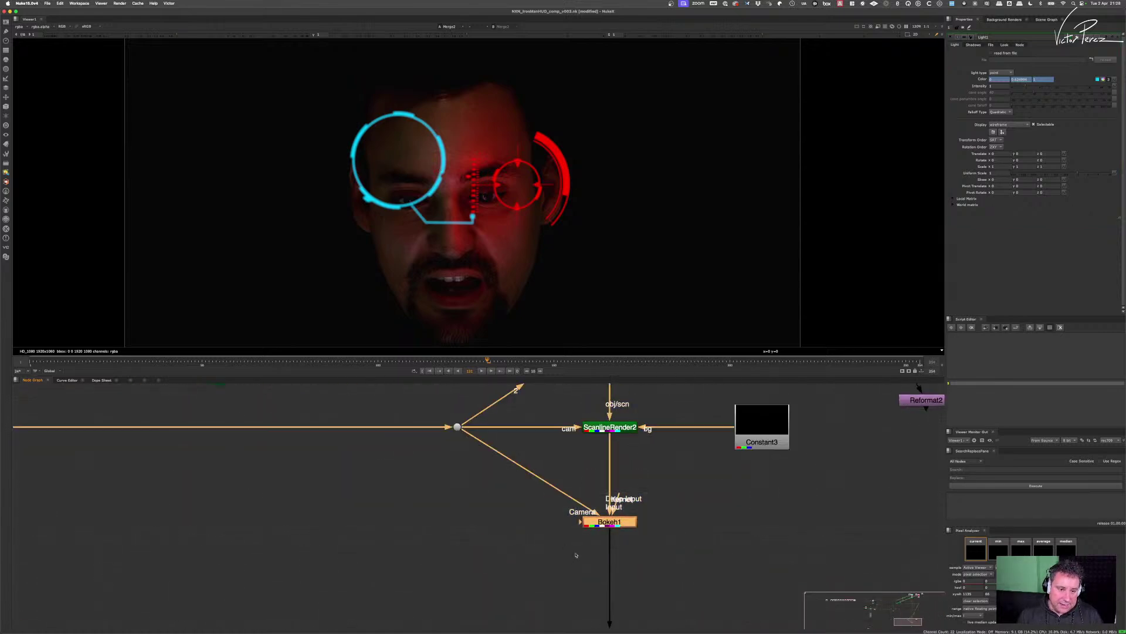
scroll(605, 515, "down", 6)
scroll(605, 515, "up", 10)
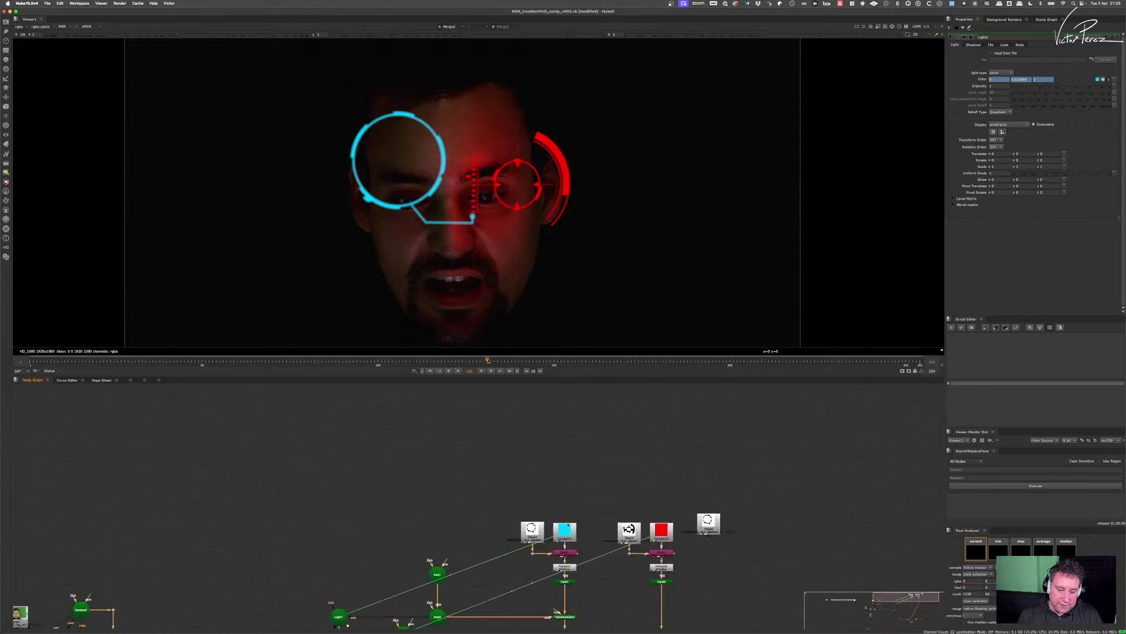
scroll(562, 508, "down", 4)
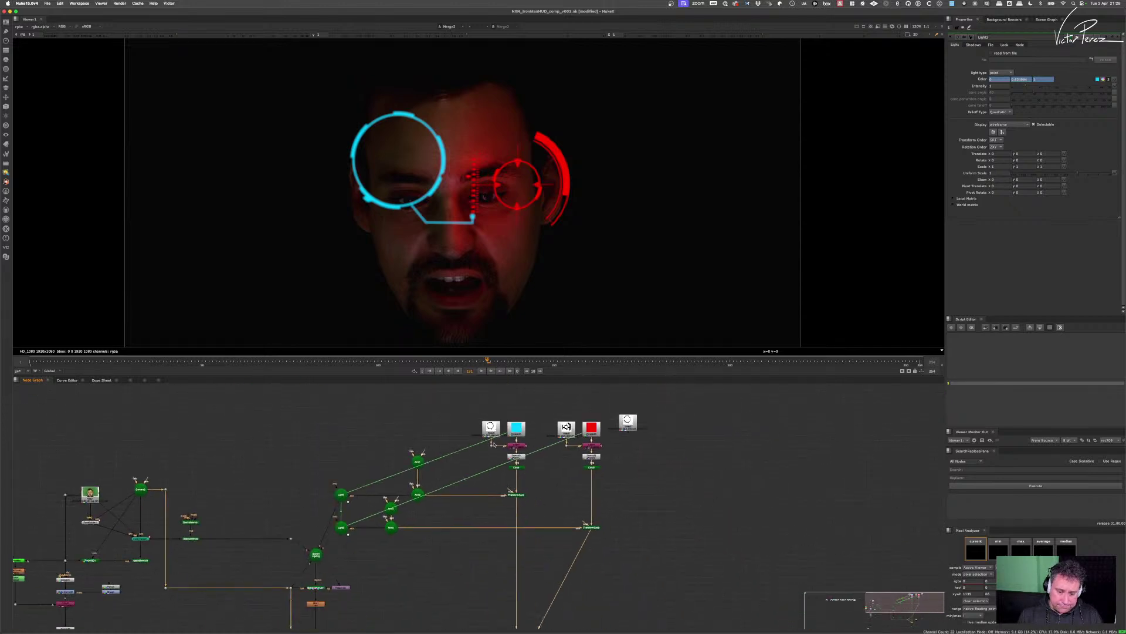
scroll(541, 539, "up", 10)
double_click(535, 550)
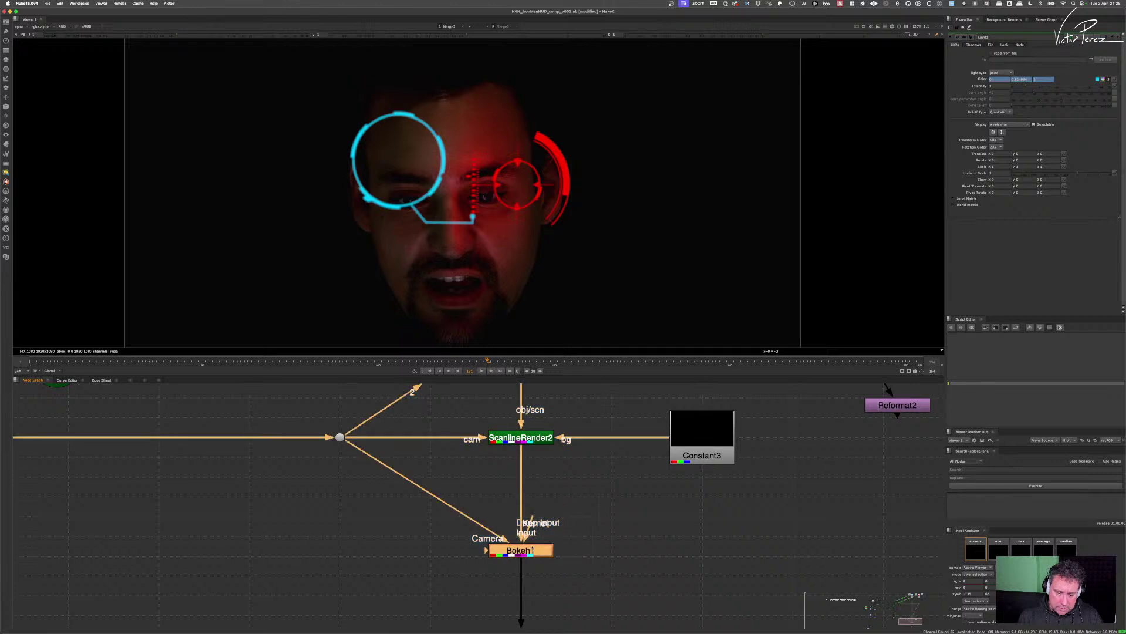
- Compare the HUD defocus with Bokeh1's real world lens simulation off and on again, and check the depth style options
left_click(956, 45)
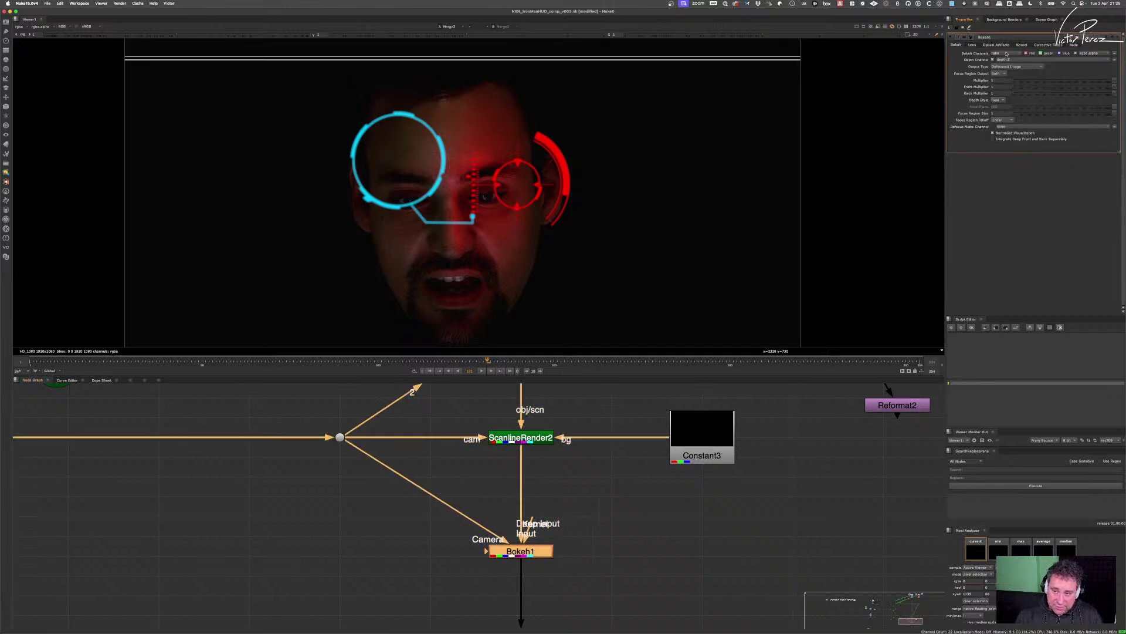
left_click(1008, 45)
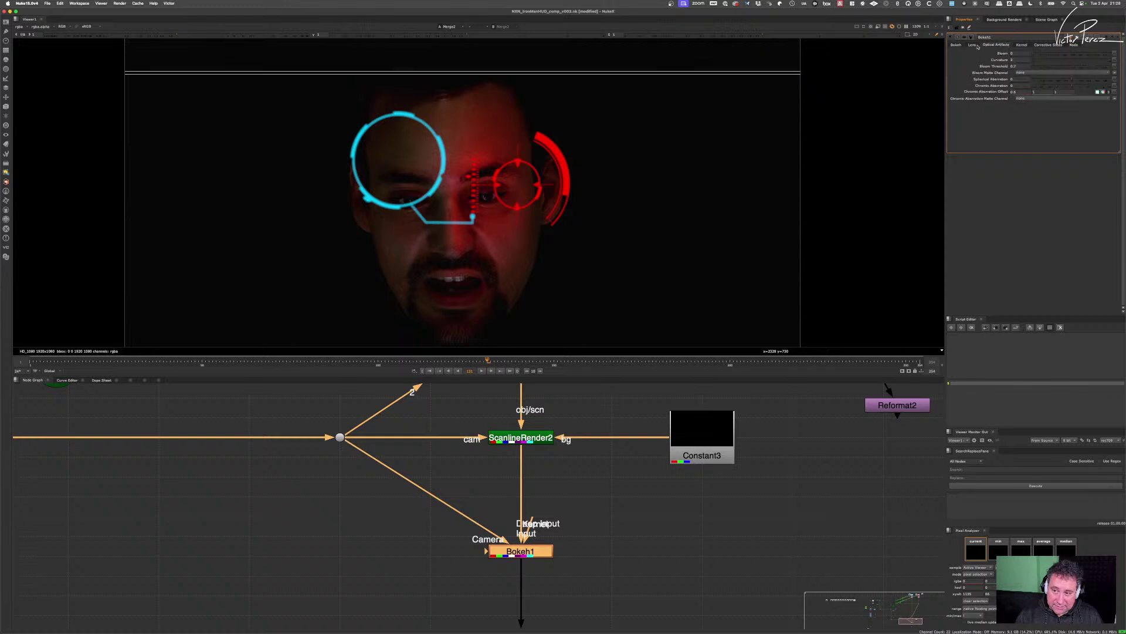
left_click(1020, 45)
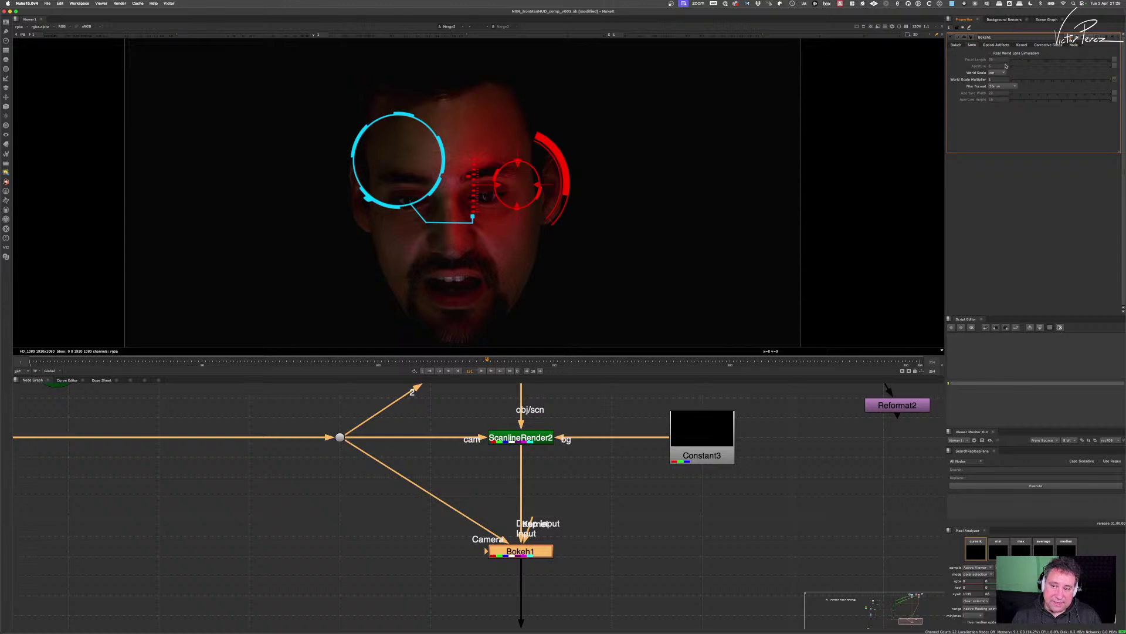
left_click(957, 45)
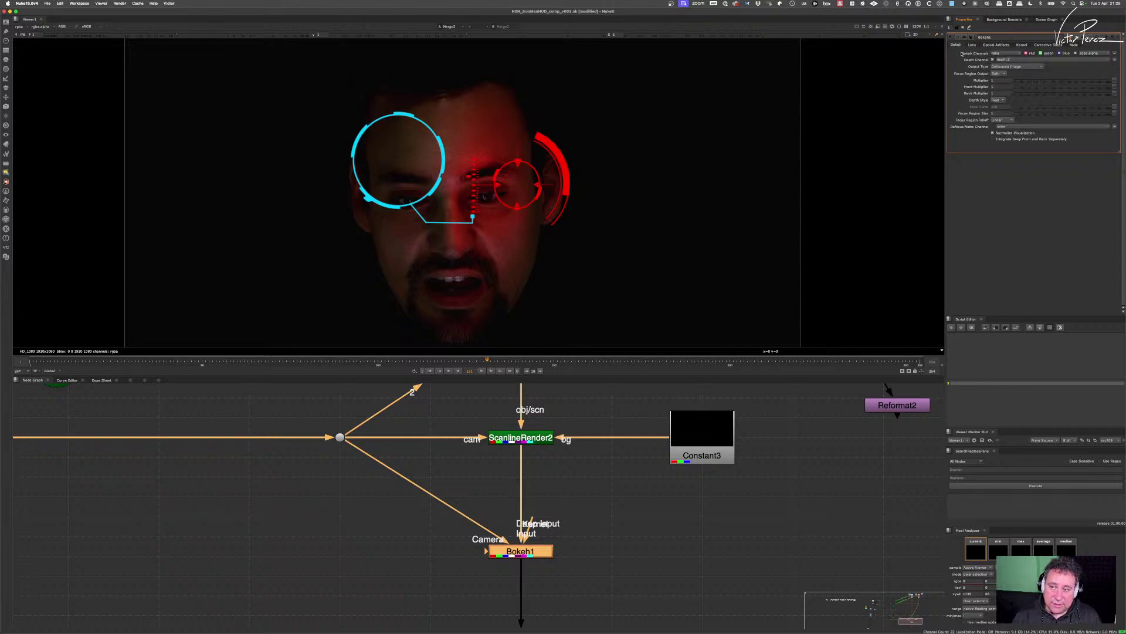
left_click(1003, 101)
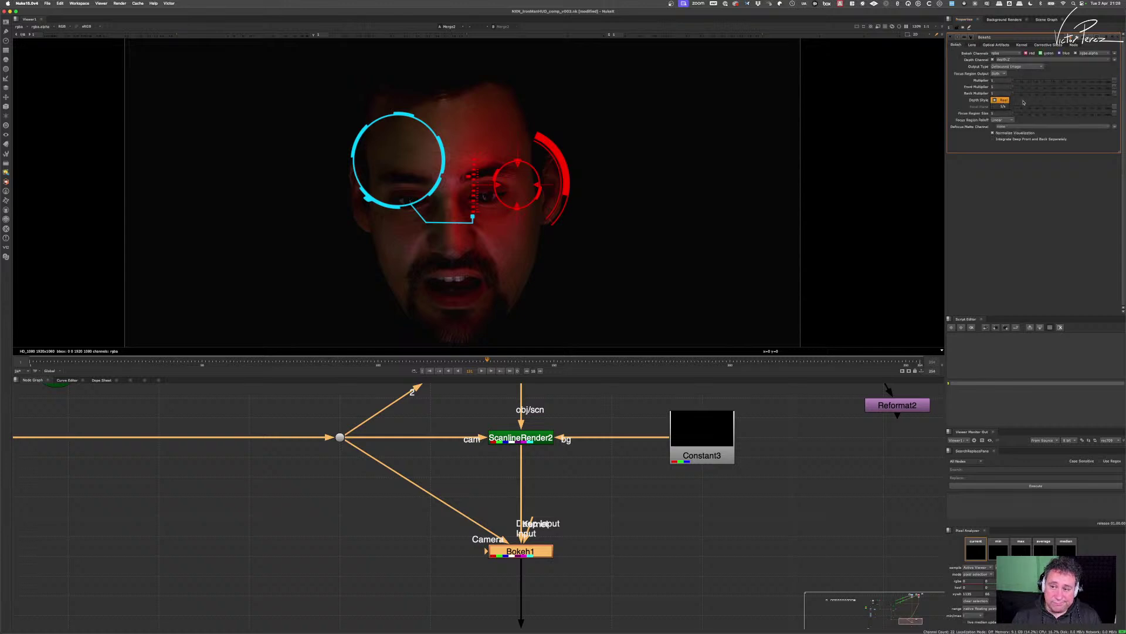
left_click(1004, 101)
left_click(1004, 101)
left_click(1004, 101)
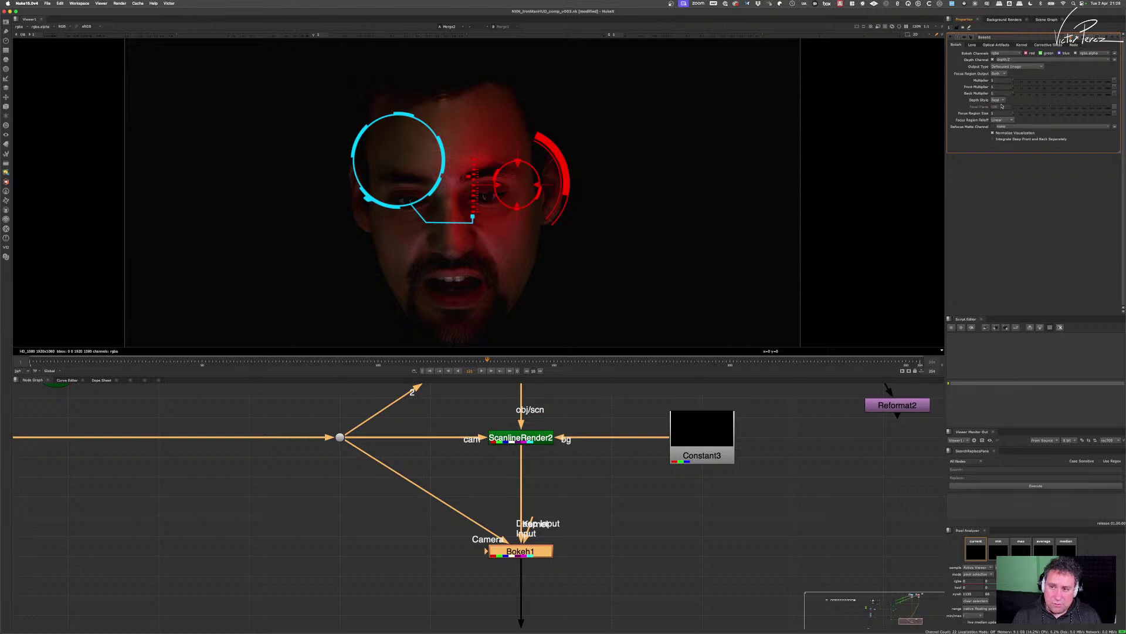
left_click(972, 44)
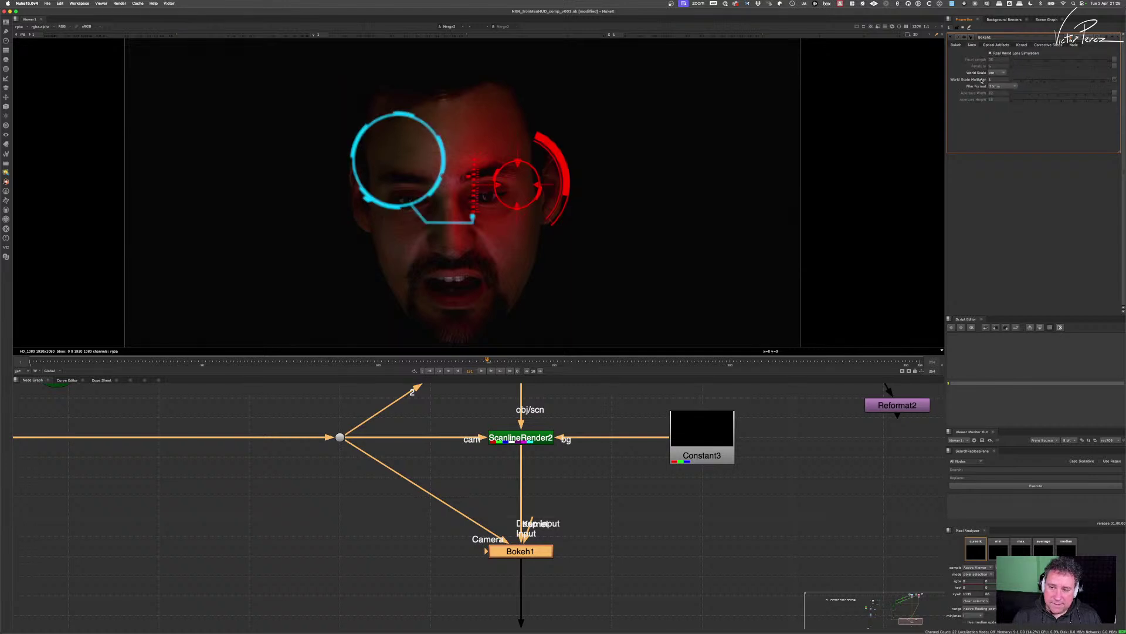
- Examine Bokeh1's input connections, its optical artifact settings and the film format choices of its lens
scroll(533, 443, "down", 3)
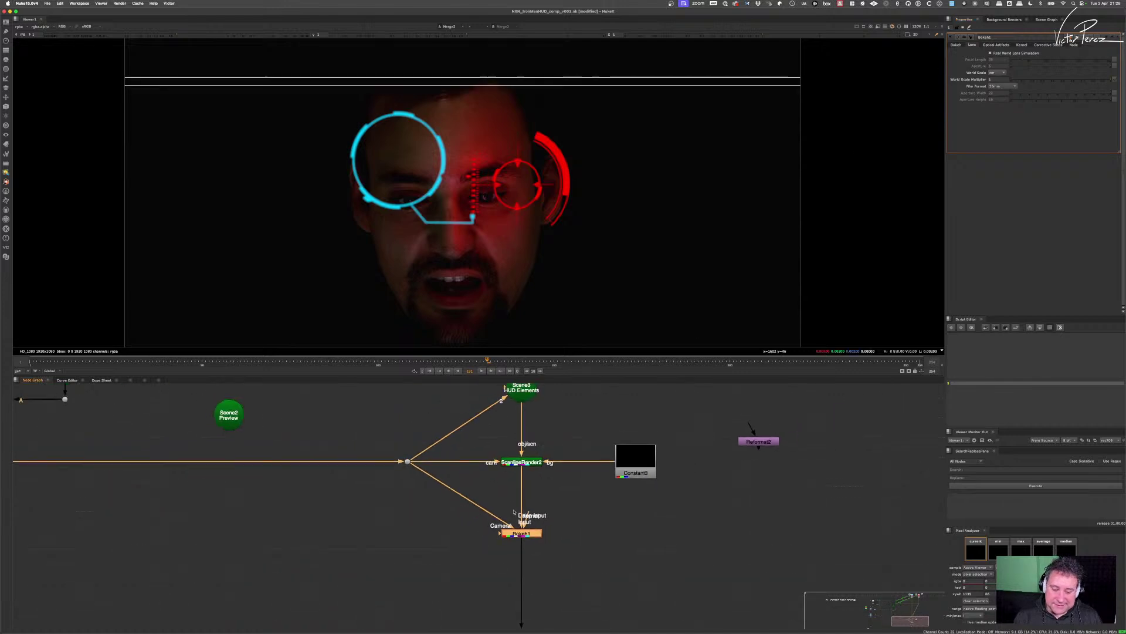
scroll(519, 507, "up", 3)
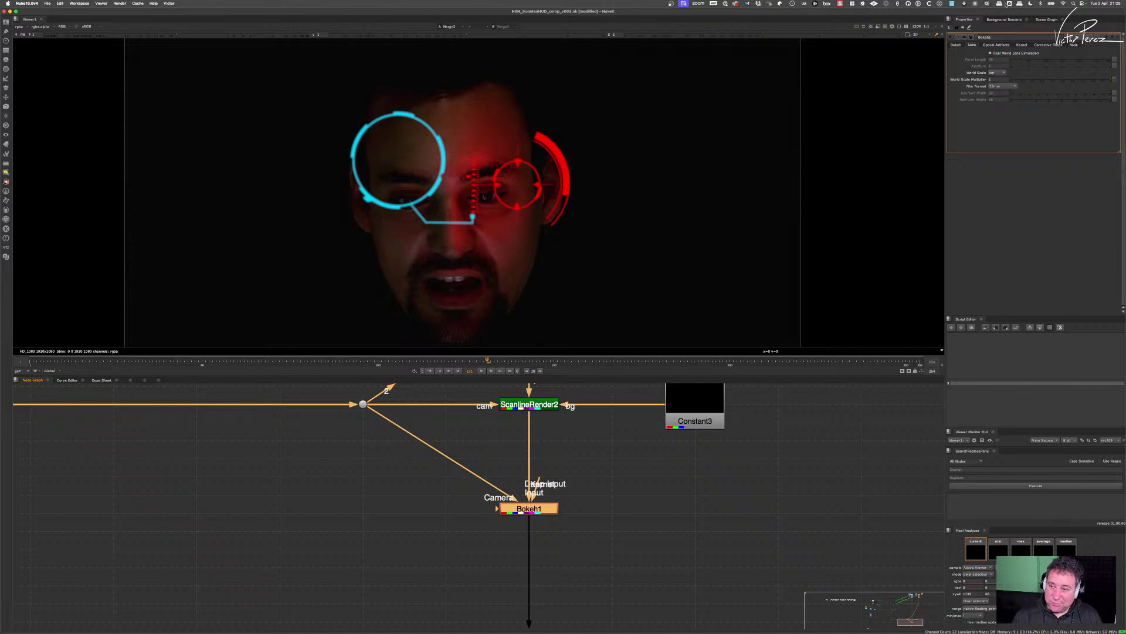
left_click(1001, 46)
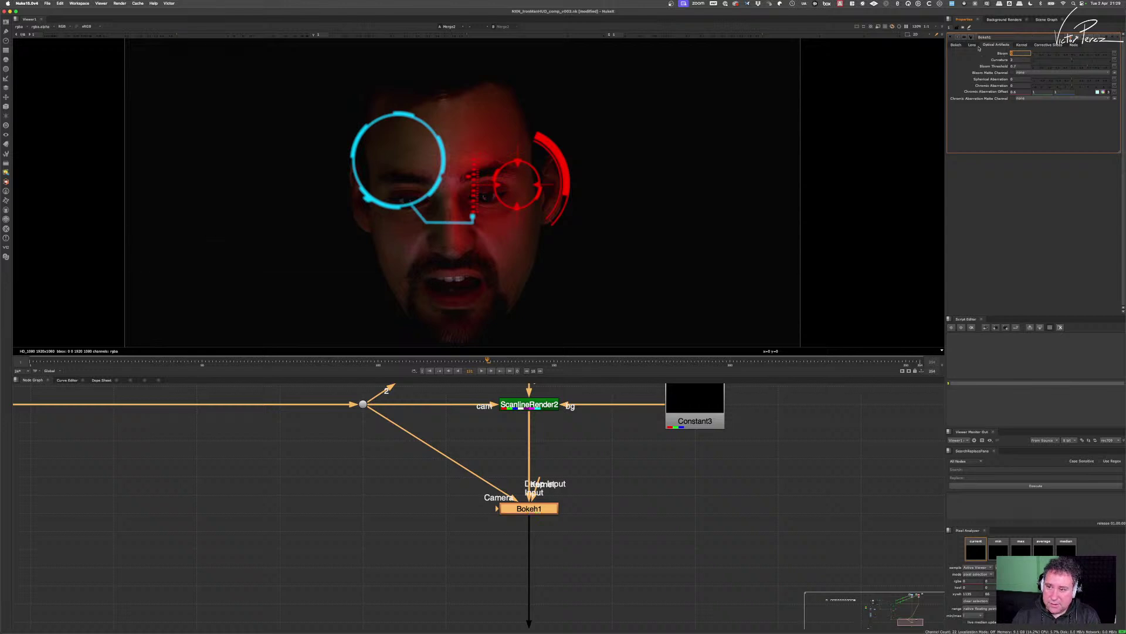
left_click(973, 45)
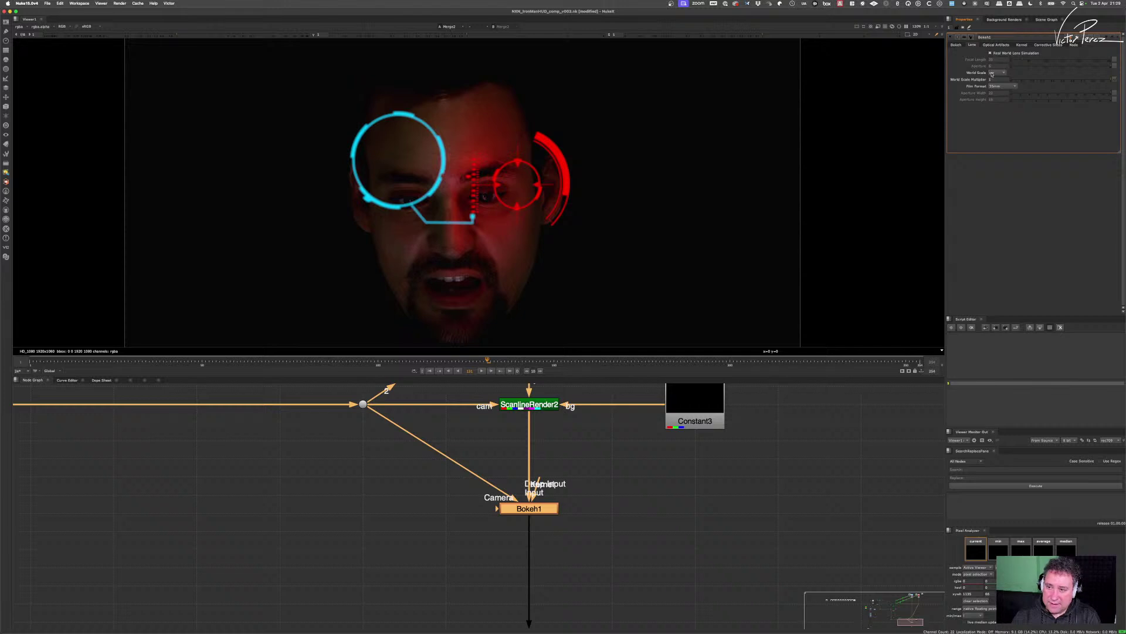
left_click(1005, 87)
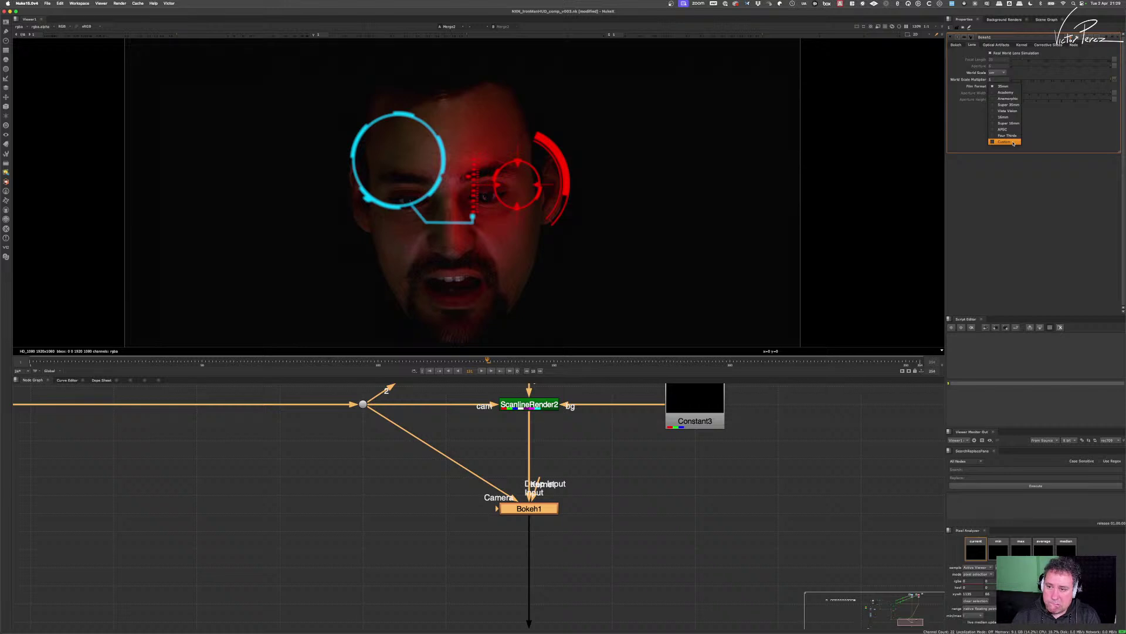
left_click(1020, 87)
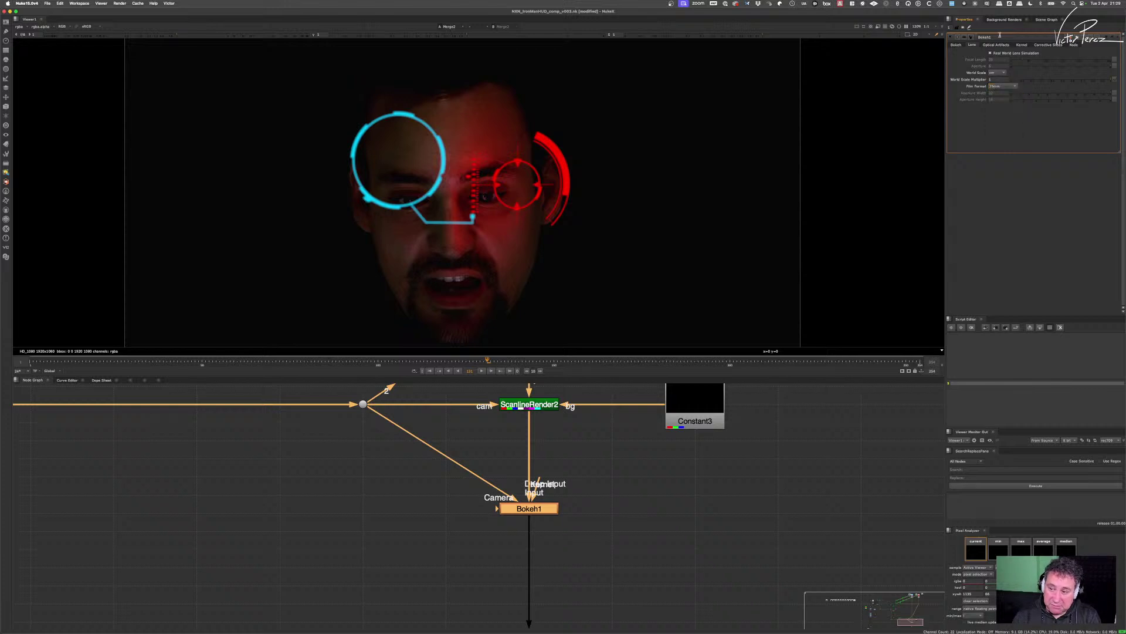
- Try a slightly larger focus region size on Bokeh1, check it at frame 96, and restore the size
left_click(957, 46)
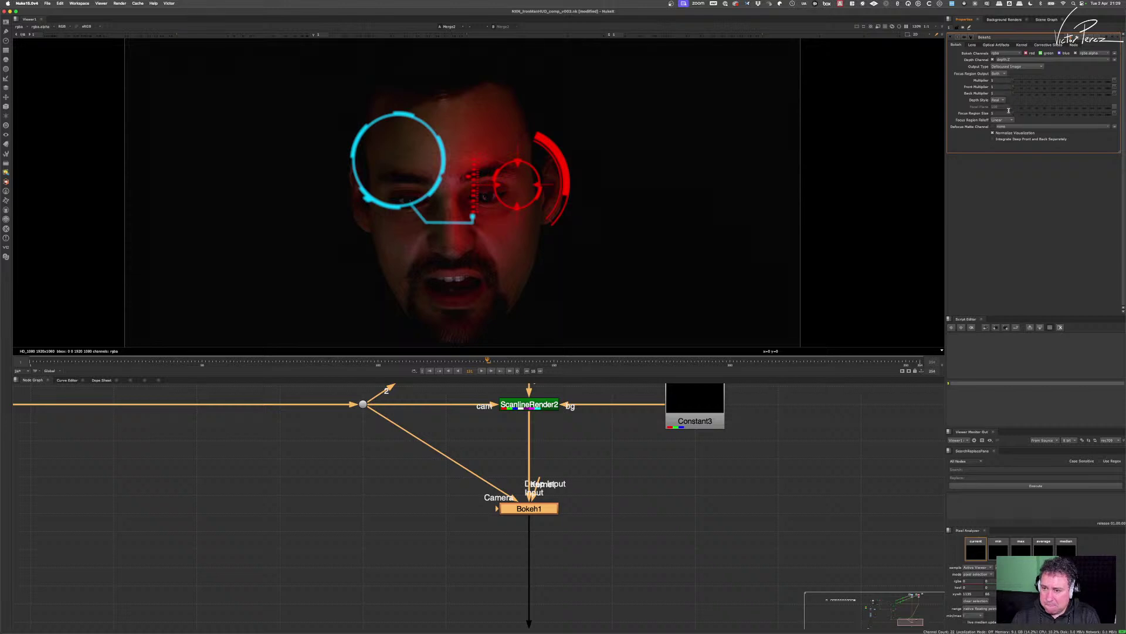
key("Up")
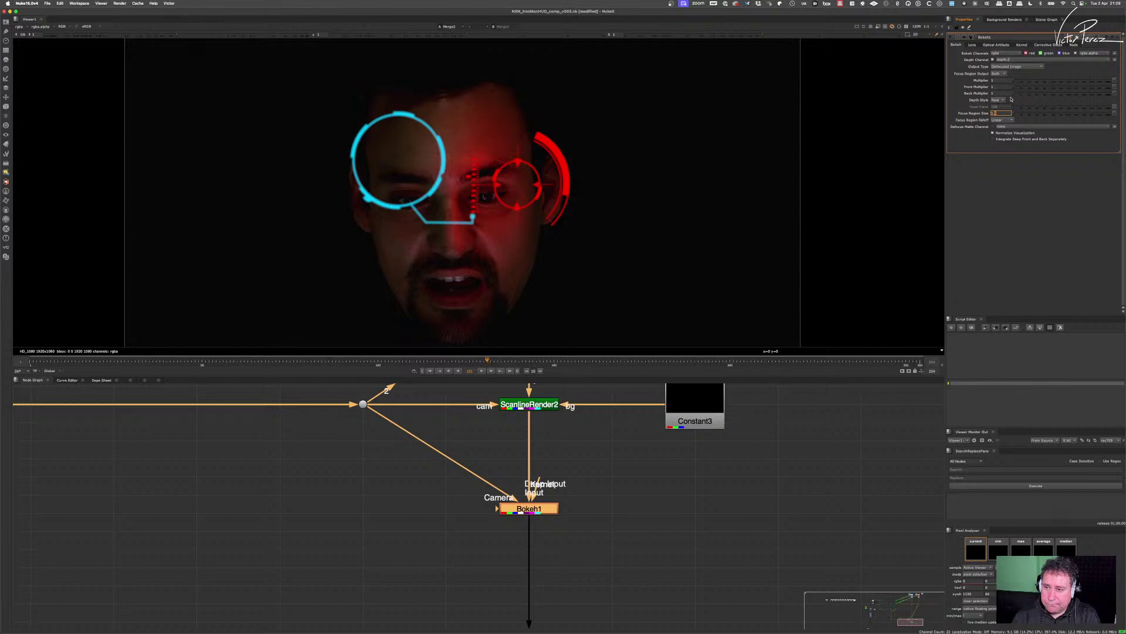
left_click(363, 360)
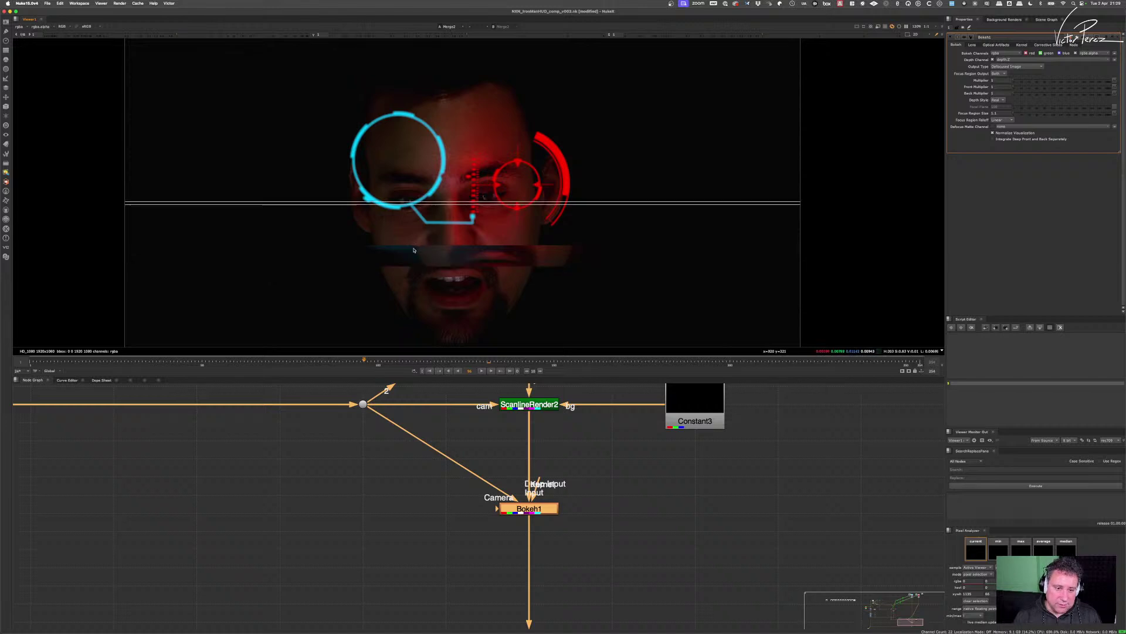
double_click(1002, 113)
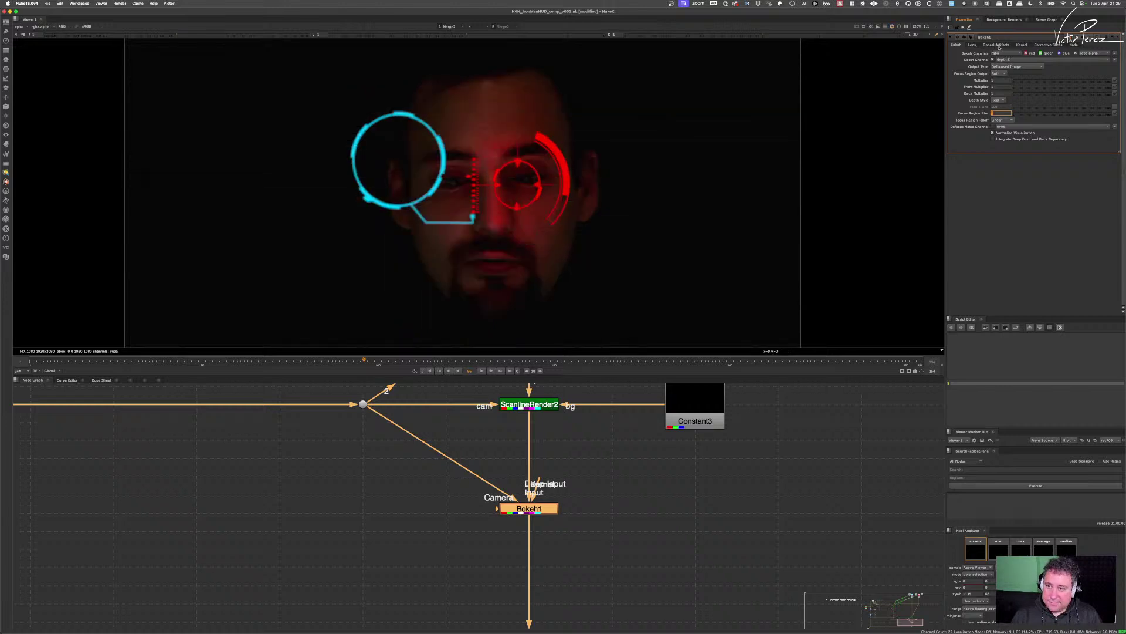
- Turn off real world lens simulation on Bokeh1 and review its kernel settings
left_click(995, 45)
left_click(972, 45)
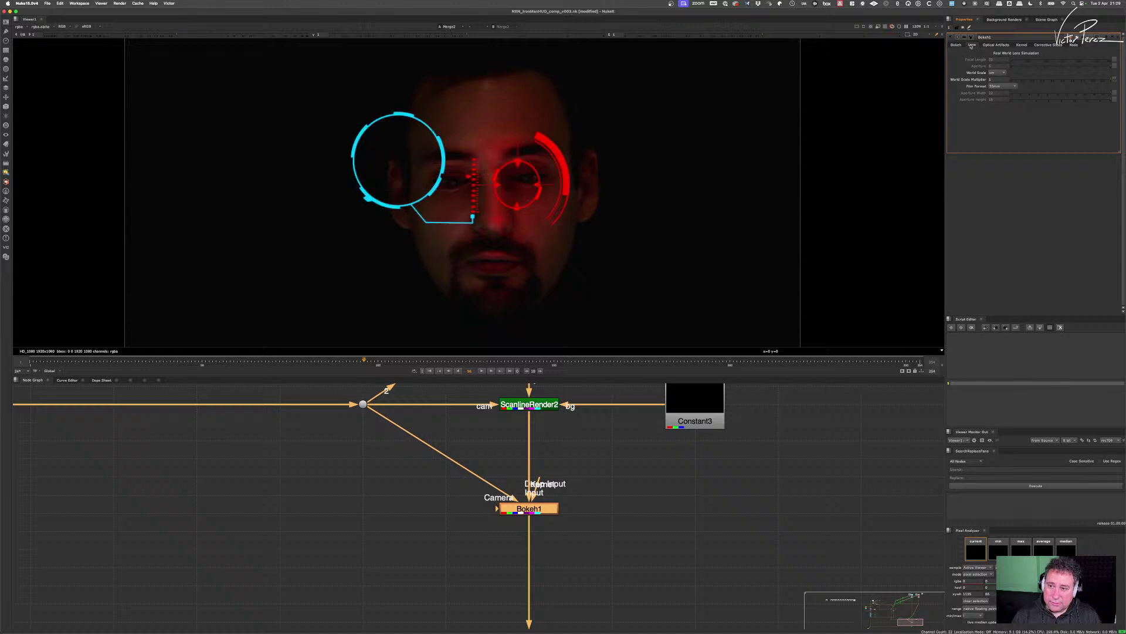
left_click(1022, 45)
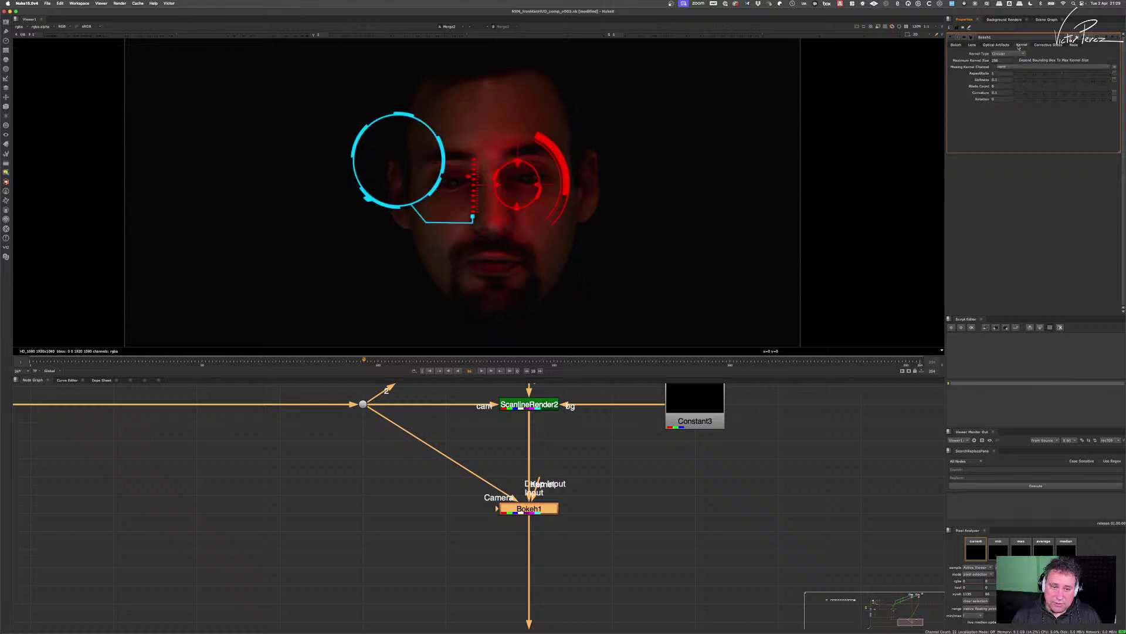
left_click(964, 46)
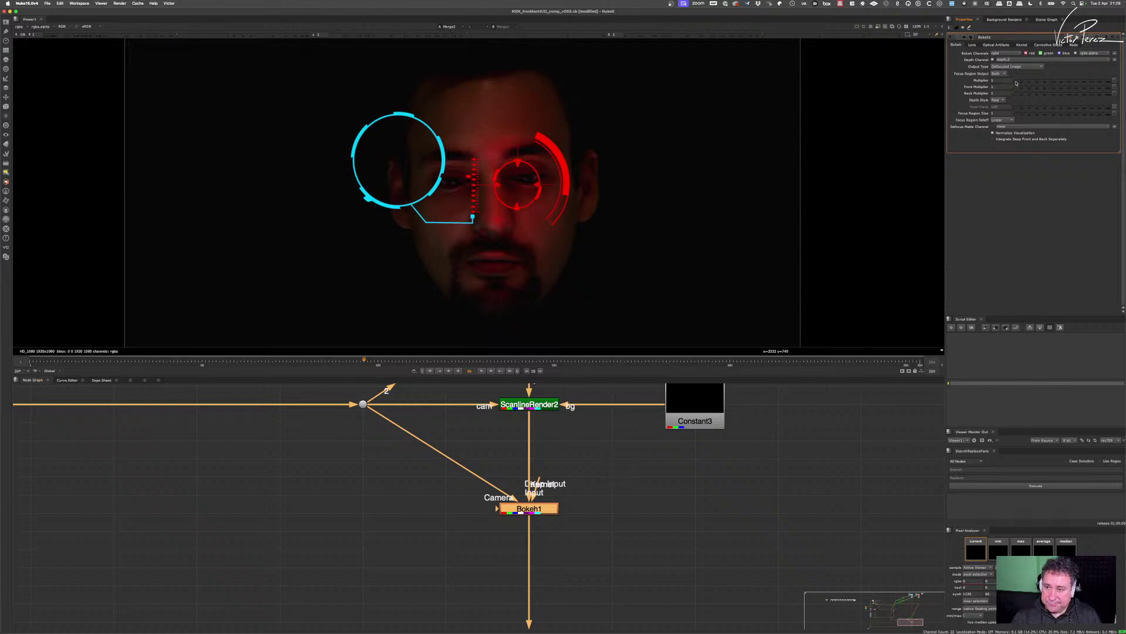
- Set Bokeh1's defocus multiplier to 10 after trying other blur strengths on the HUD
left_click(1053, 83)
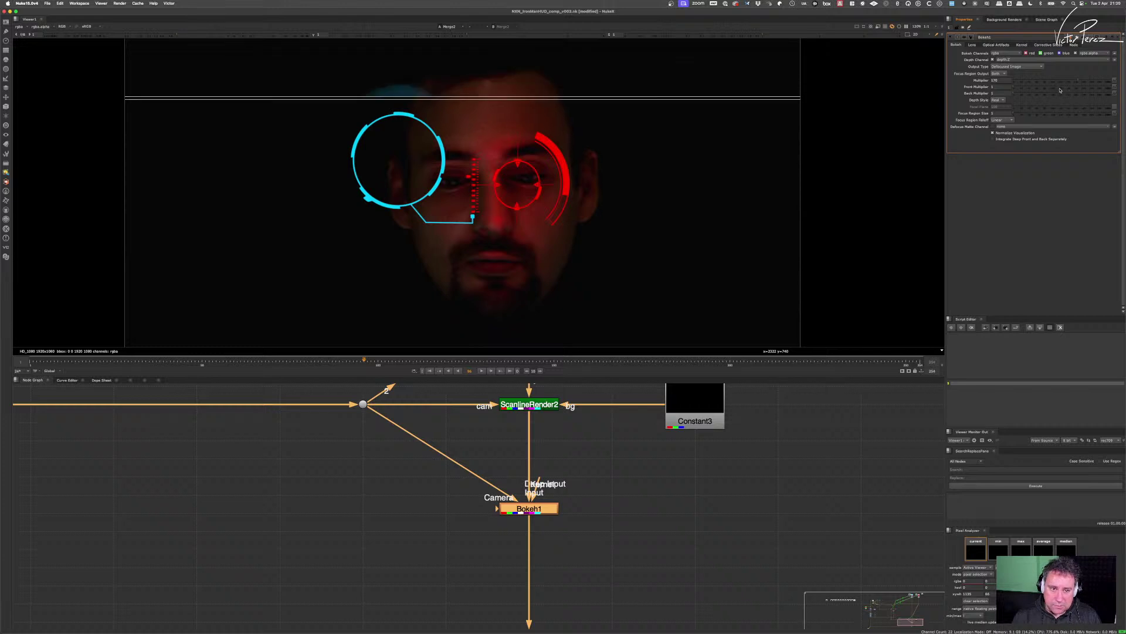
left_click(1038, 82)
left_click_drag(1012, 81, 922, 76)
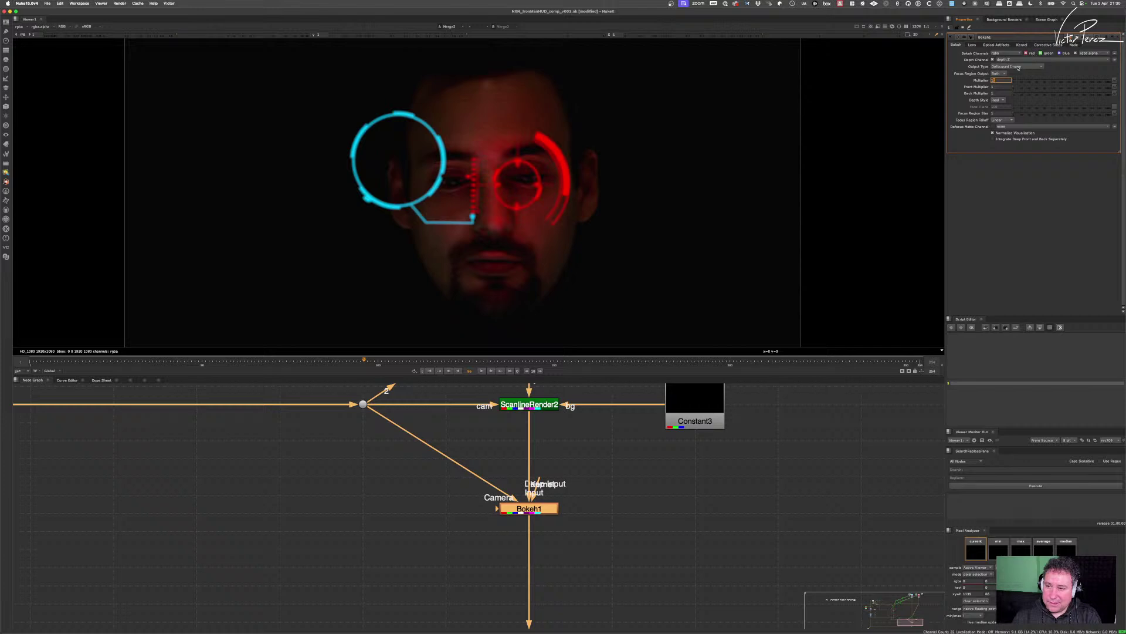
- Check Bokeh1's corrective and optical artifact settings, and set its output type to Focal Distance Visualization
left_click(1047, 45)
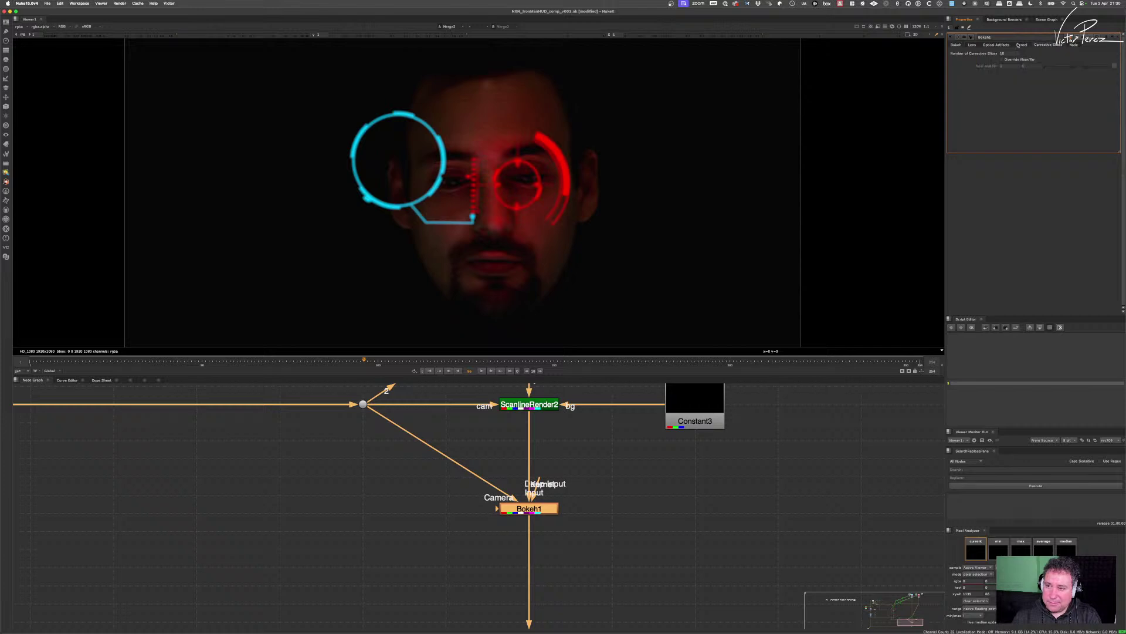
left_click(994, 45)
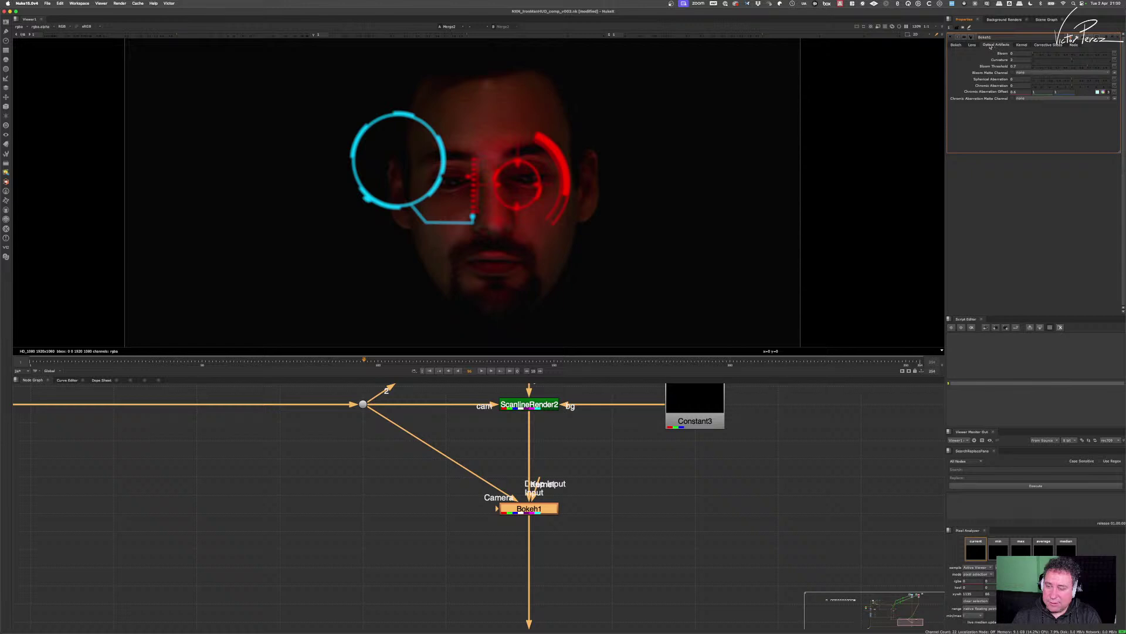
left_click(955, 45)
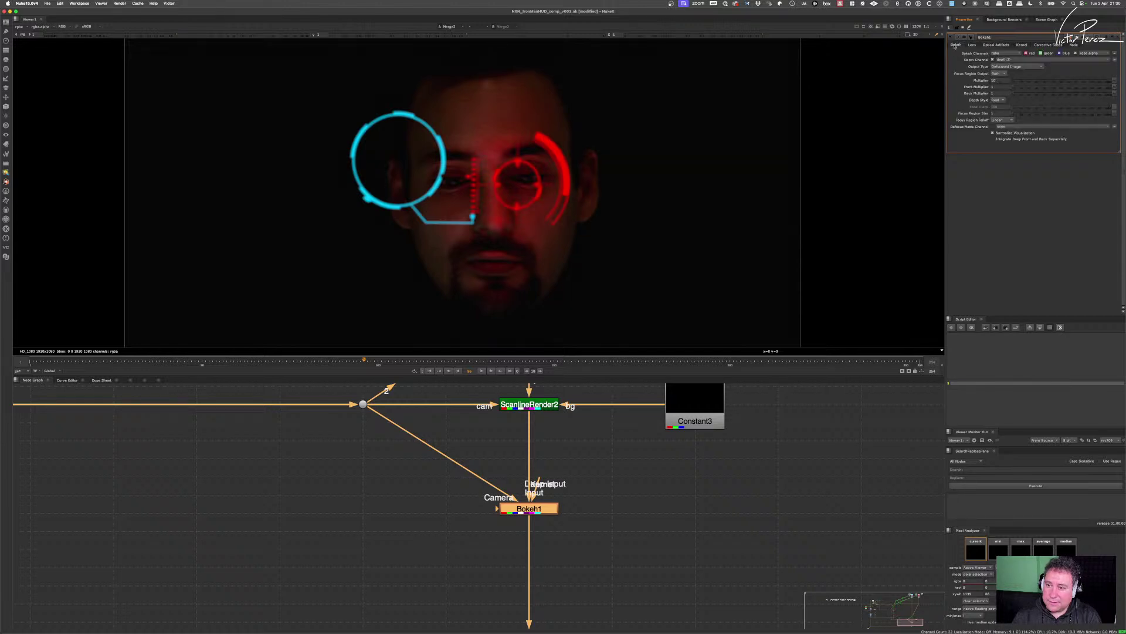
left_click(1012, 67)
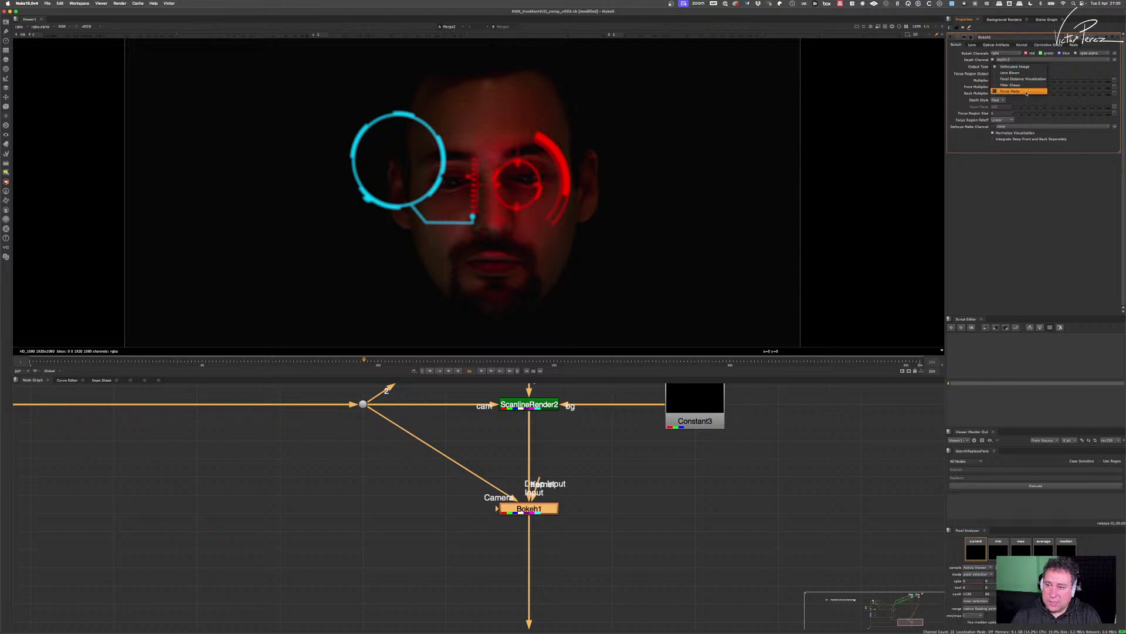
left_click(1026, 79)
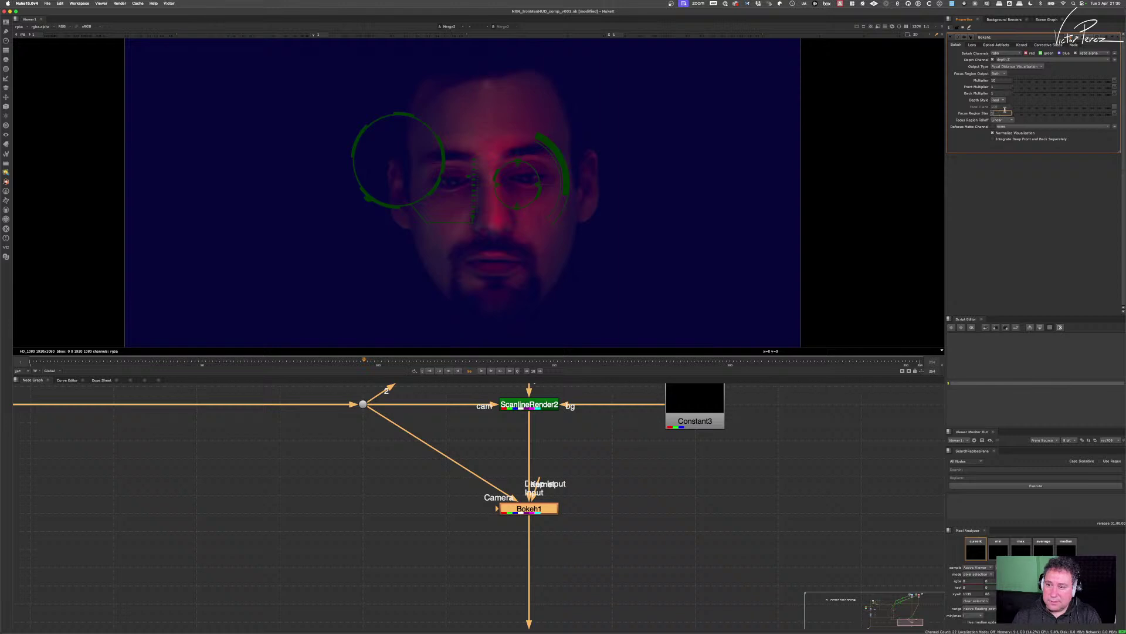
- Check the depth style options, keeping Real, and adjust Bokeh1's focus region size against the focal distance visualization
left_click(1000, 100)
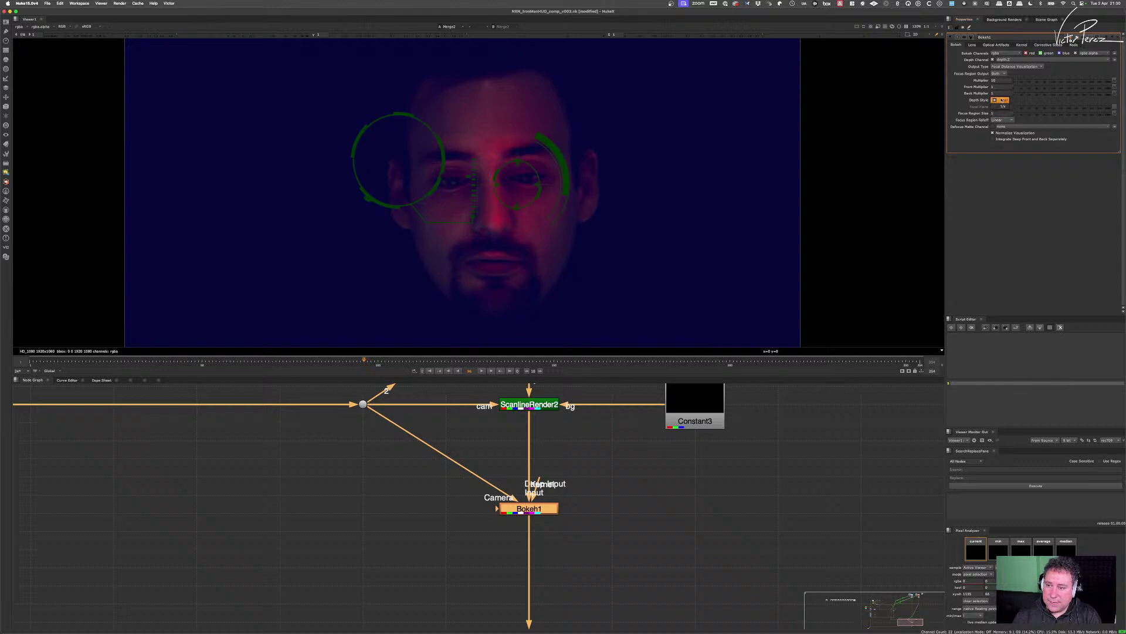
left_click(1002, 107)
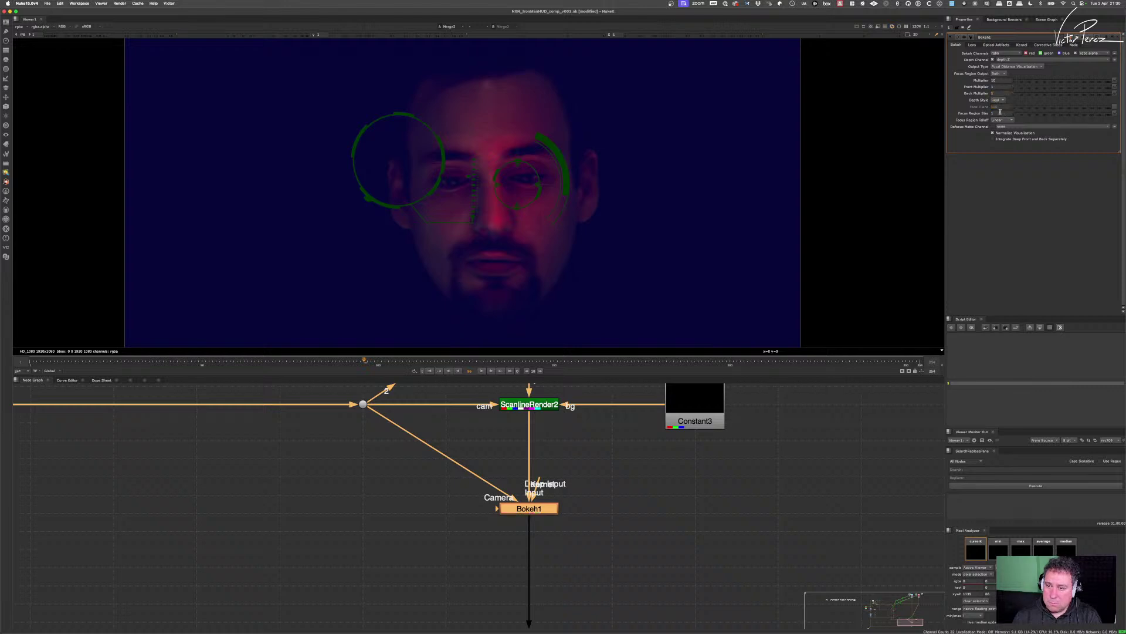
left_click_drag(1000, 112, 1011, 112)
key("Return")
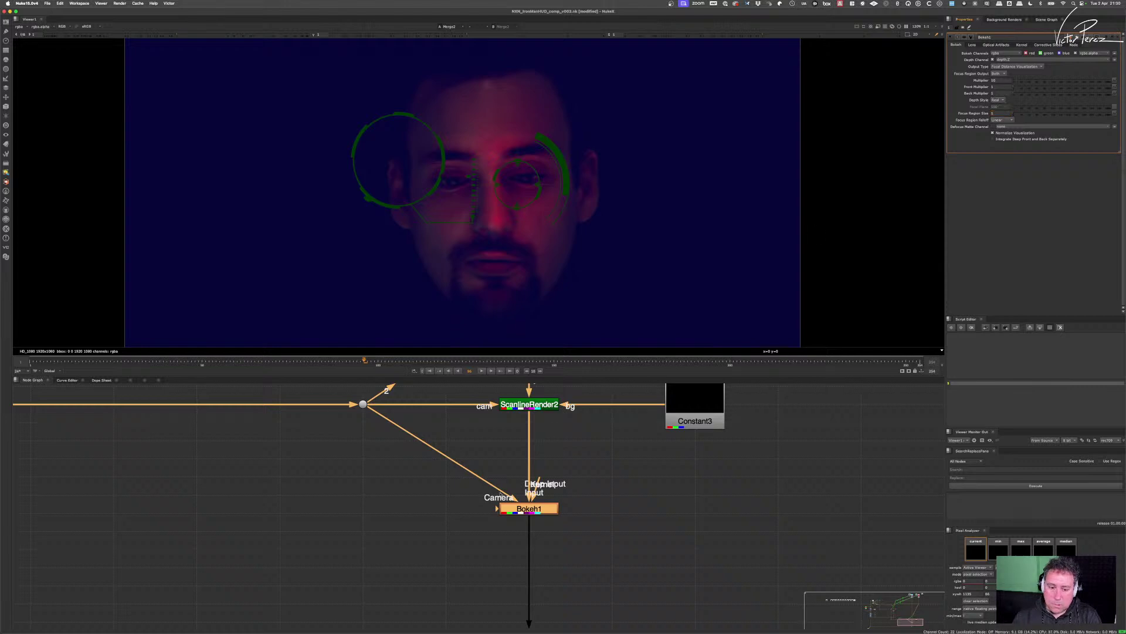
- Disconnect the camera input from Bokeh1 and try different focal plane values against the focal distance visualization
left_click_drag(501, 494, 488, 456)
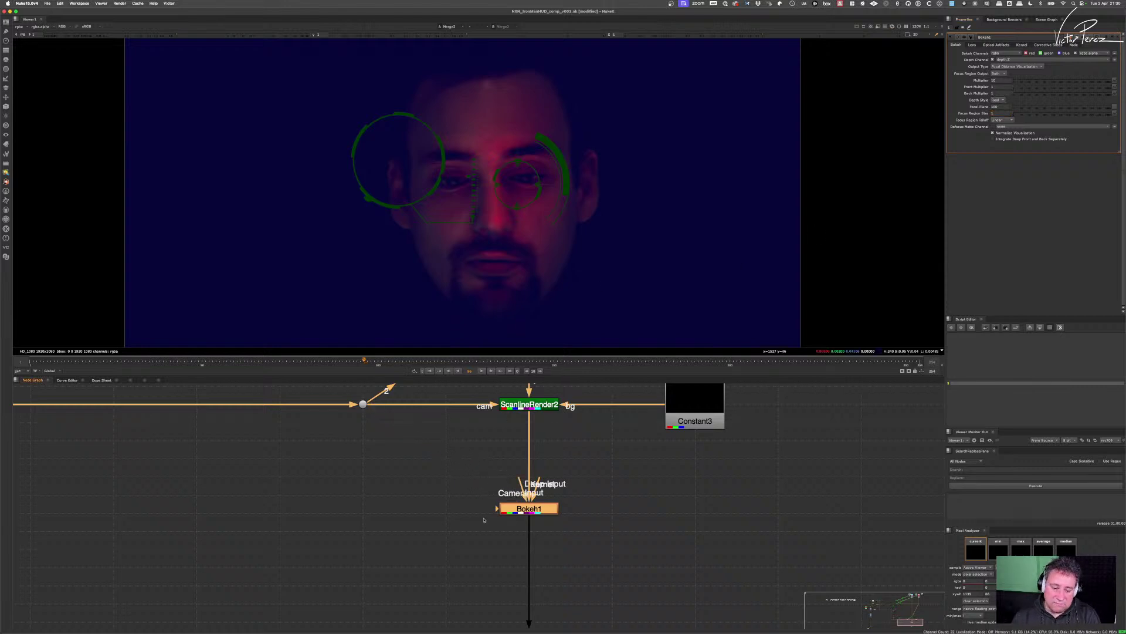
left_click(1001, 107)
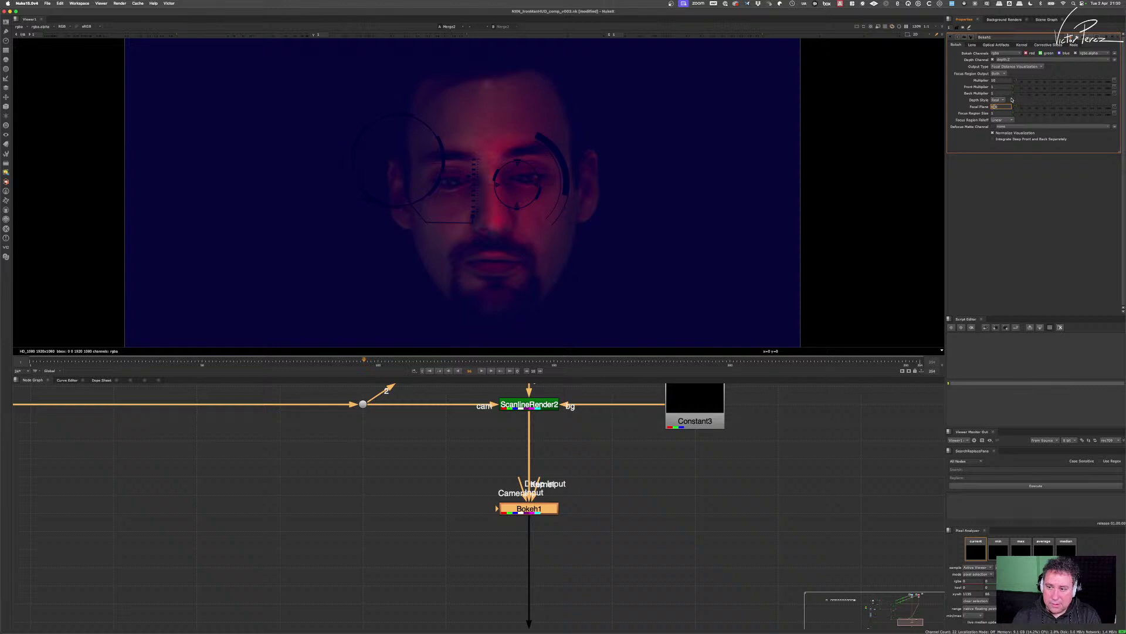
key("Up")
key("Down")
key("Up")
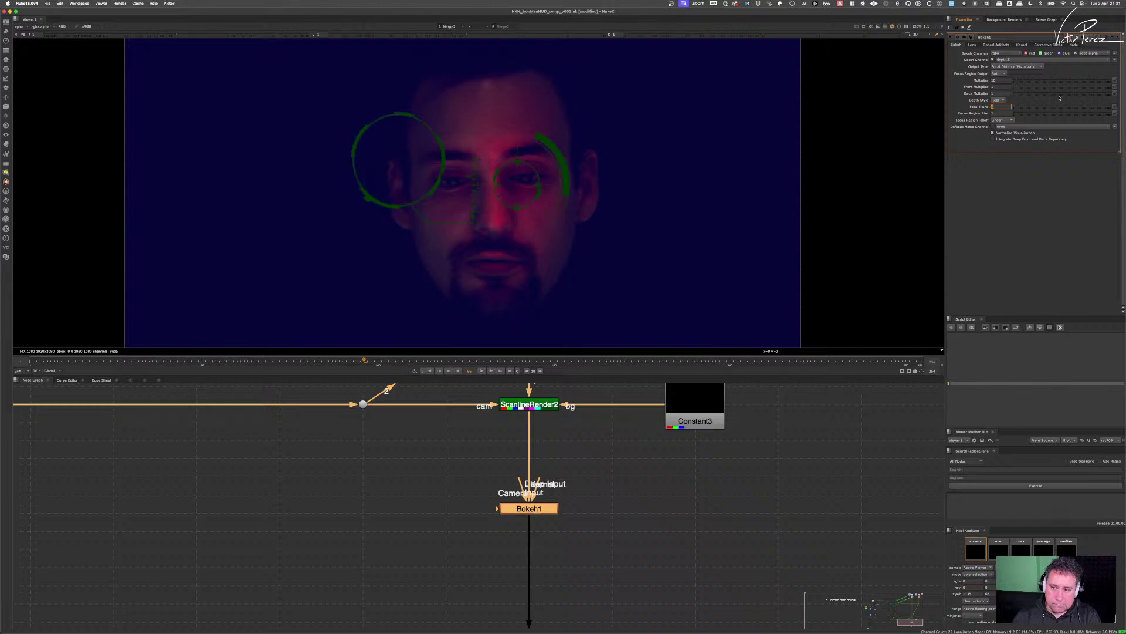
- Try a larger focus region size on Bokeh1 and shift the focal plane across the HUD graphics
left_click_drag(1018, 113, 1051, 115)
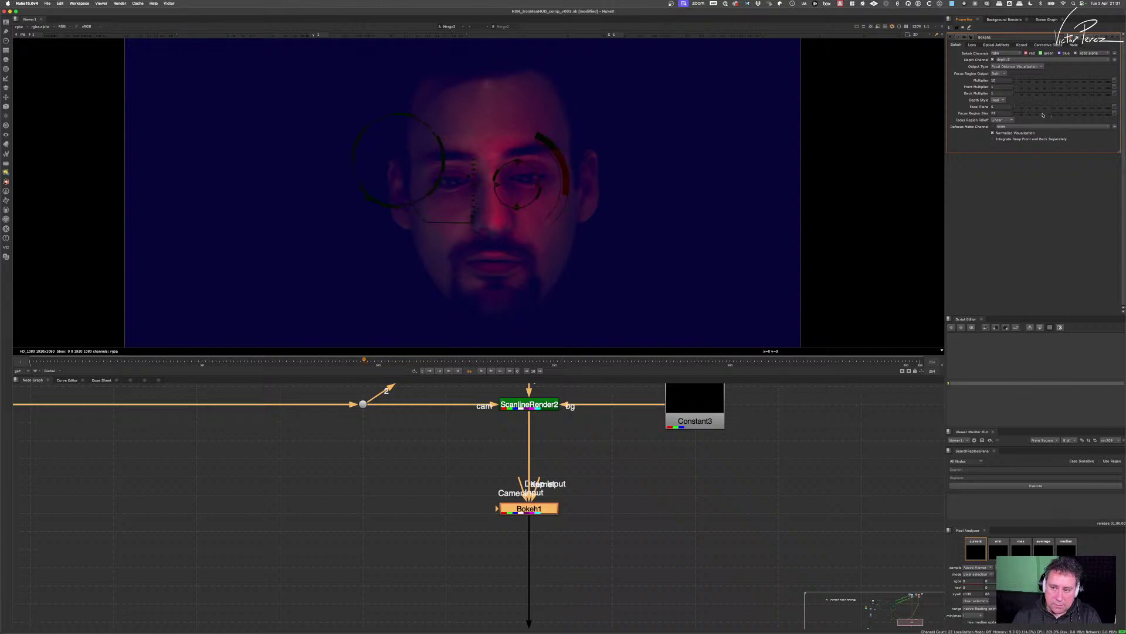
double_click(1003, 107)
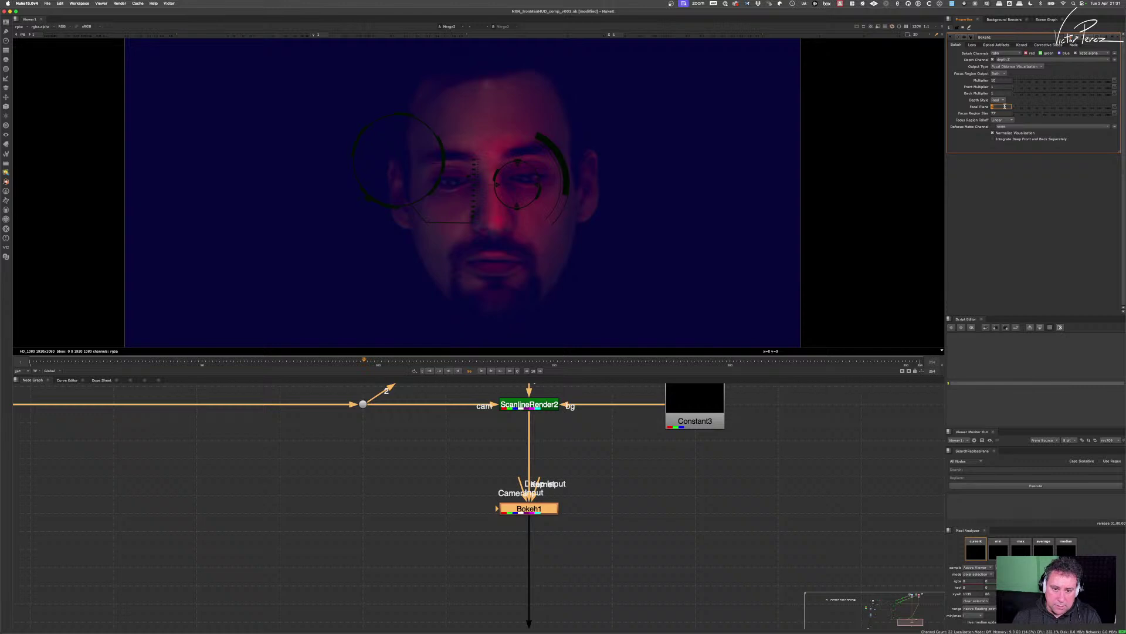
scroll(1004, 107, "up", 4)
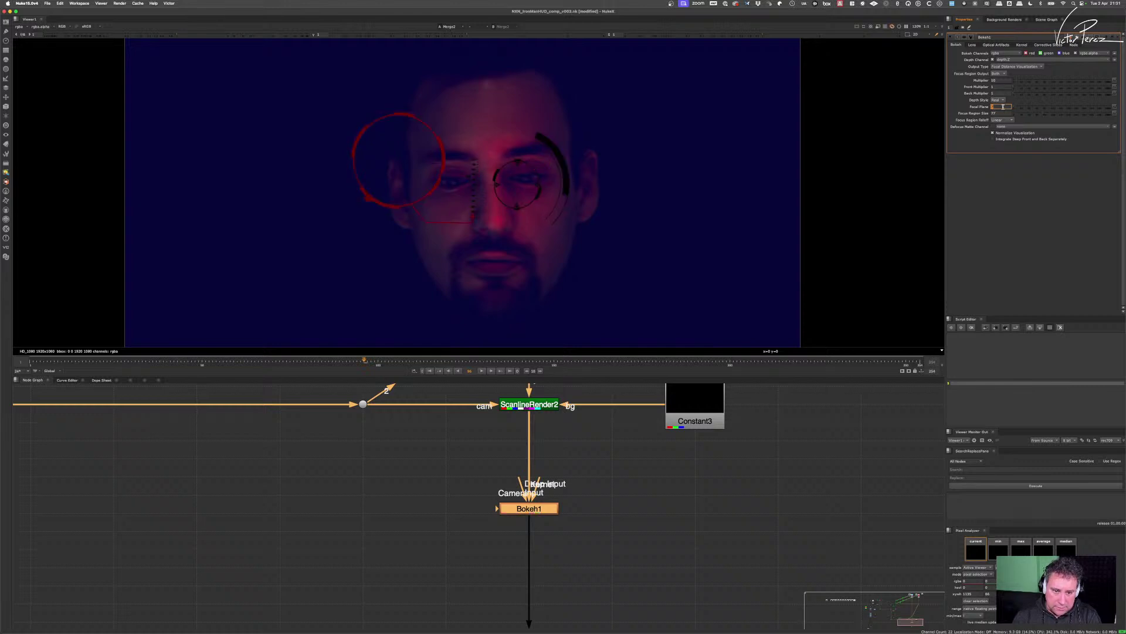
scroll(1003, 106, "up", 3)
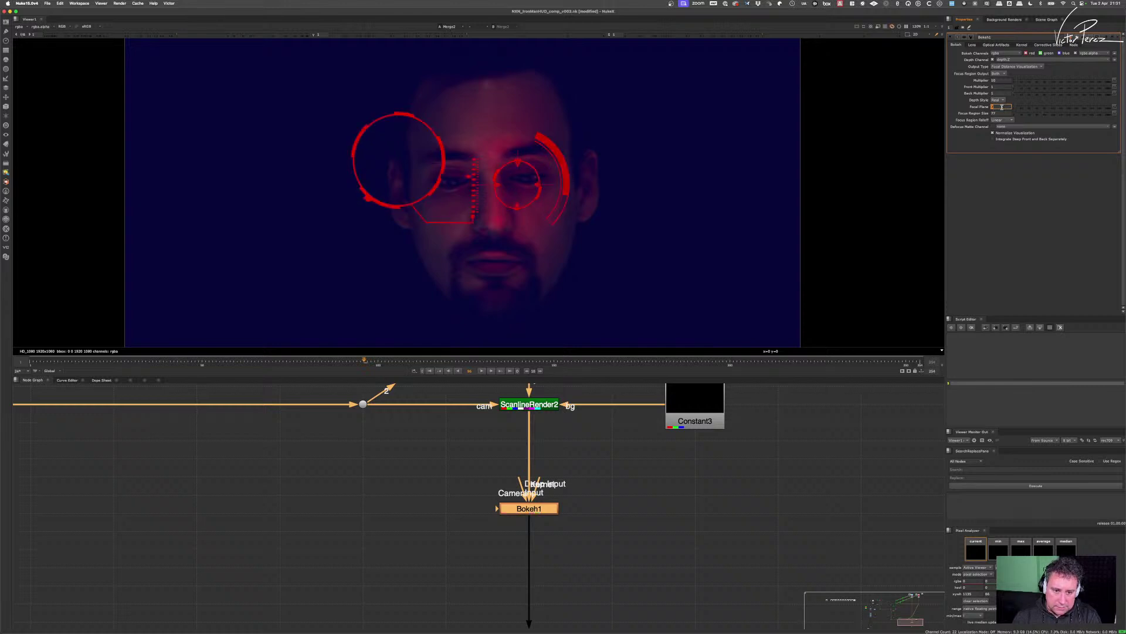
scroll(1003, 107, "up", 2)
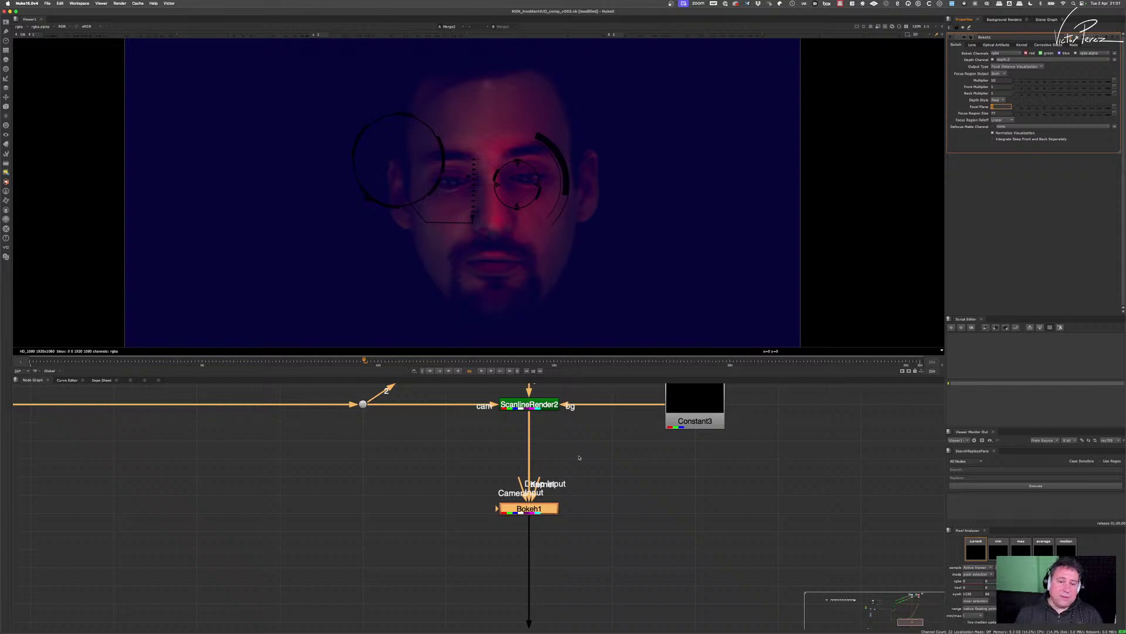
- Connect the projected face geometry from ApplyMaterial1 to the Scene3 HUD Elements node
scroll(579, 457, "down", 5)
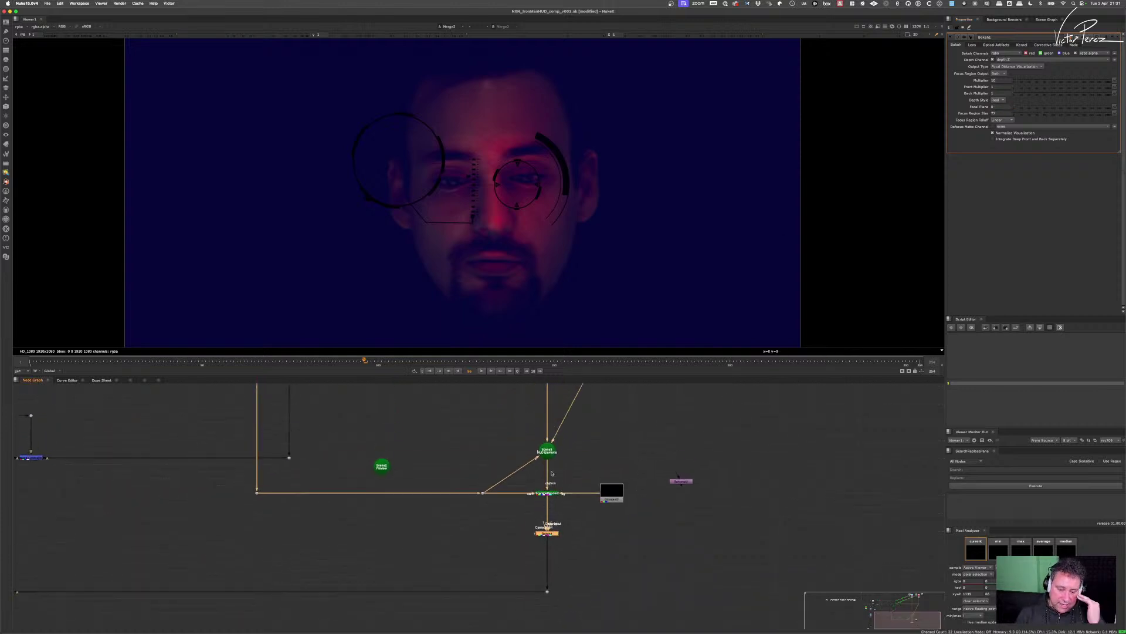
scroll(551, 473, "up", 5)
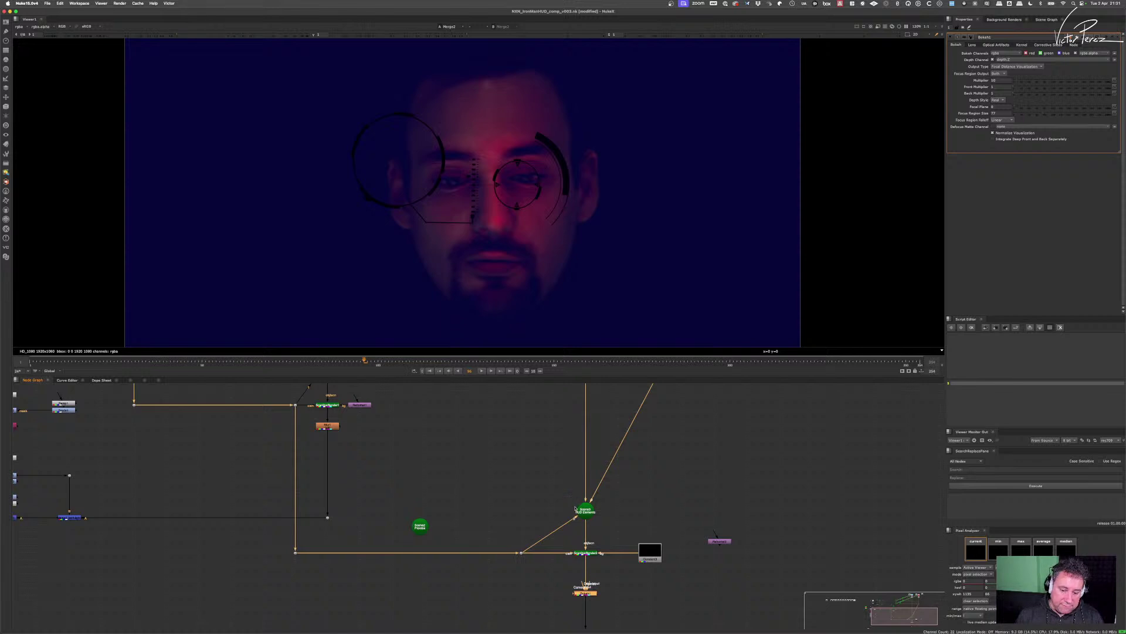
left_click(575, 507)
left_click_drag(567, 505, 329, 434)
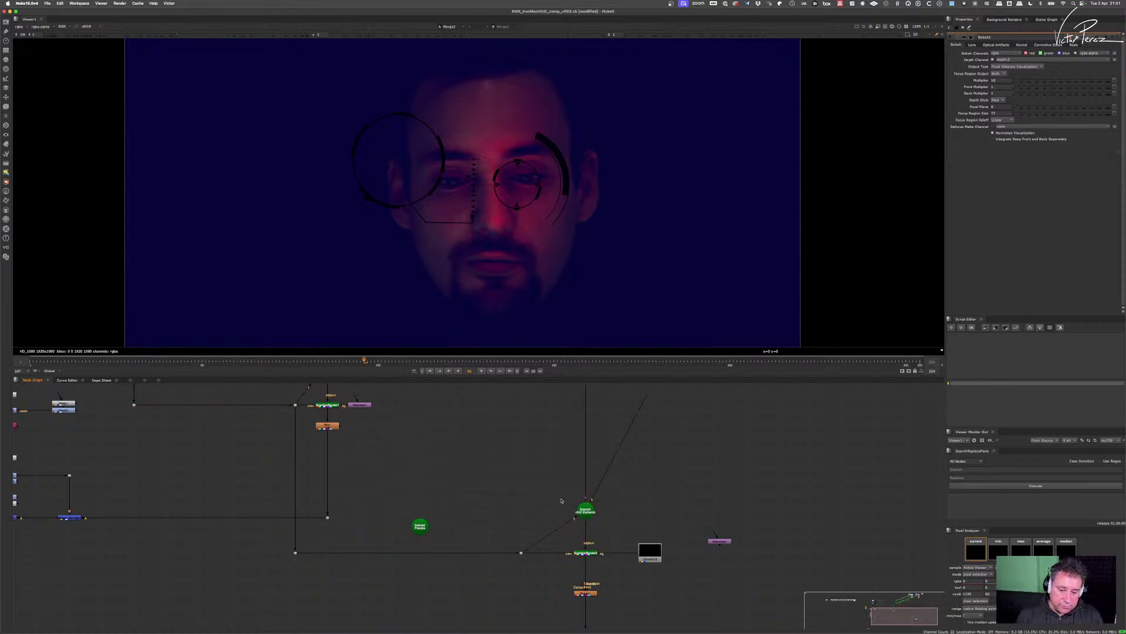
scroll(560, 497, "up", 5)
left_click_drag(604, 532, 282, 520)
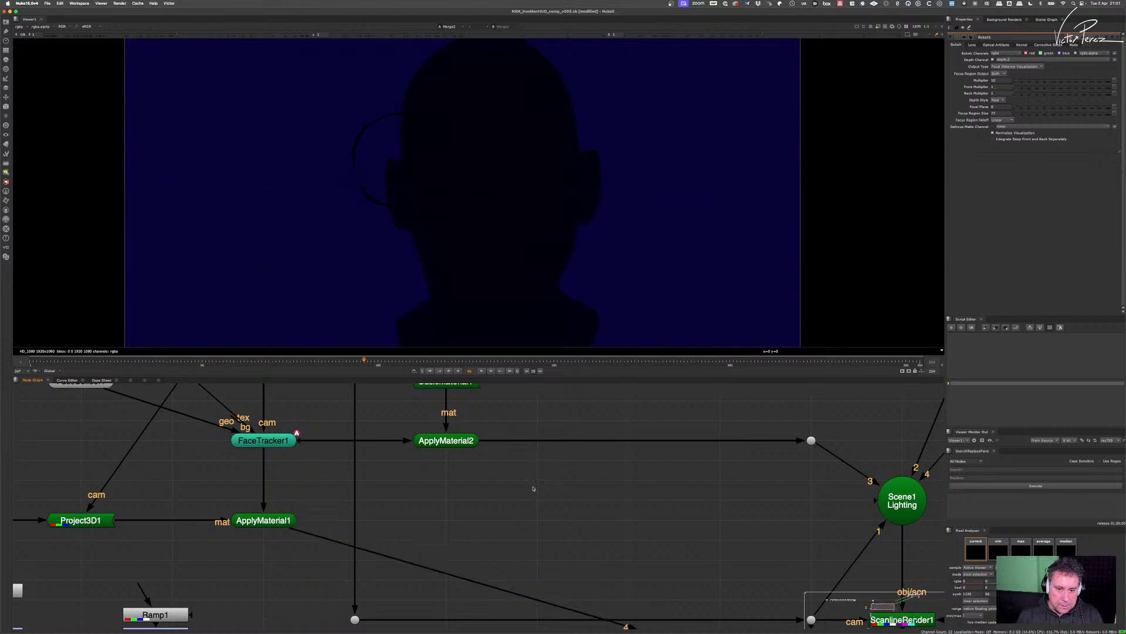
scroll(542, 487, "down", 5)
scroll(592, 475, "up", 3)
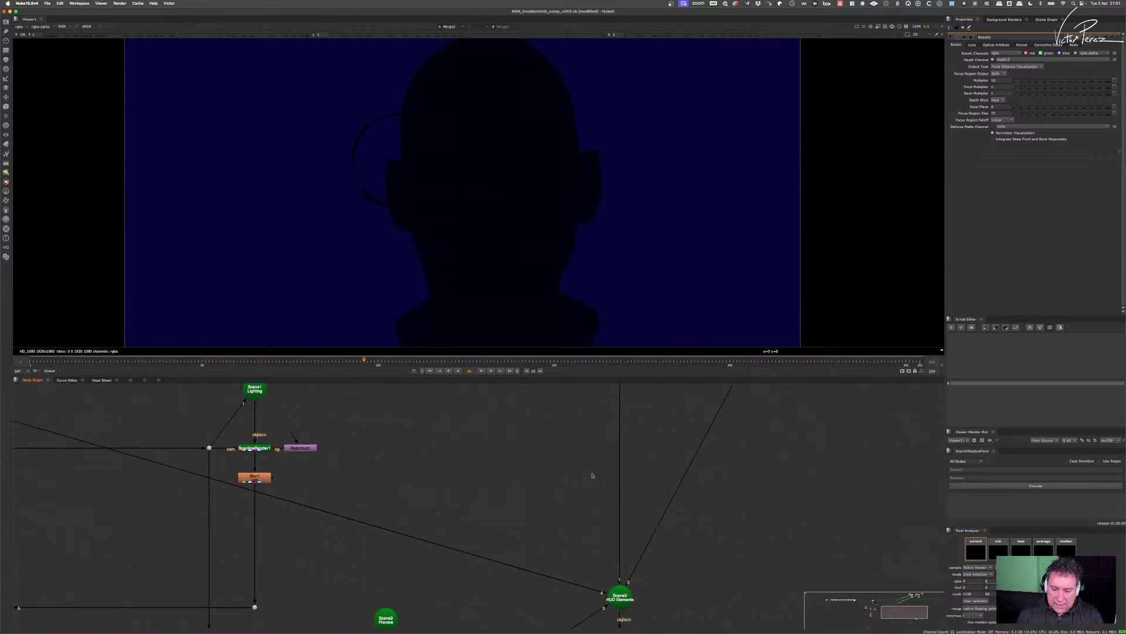
scroll(716, 535, "down", 5)
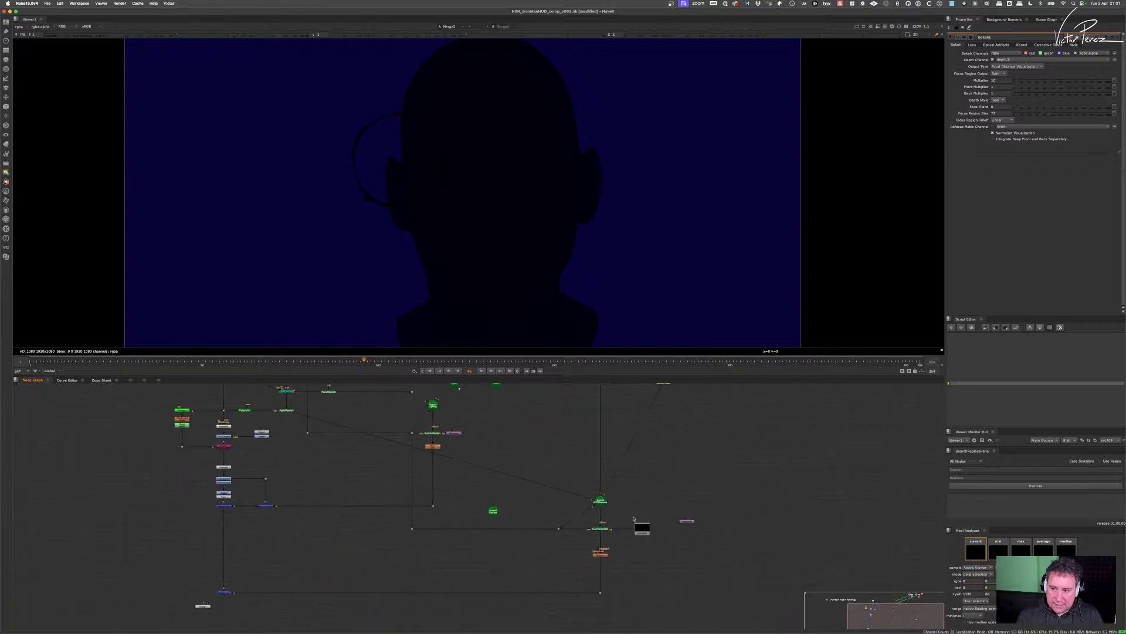
- Set Bokeh1's focus region size to 1 and adjust the focal plane to fall on the front of the face
double_click(1002, 114)
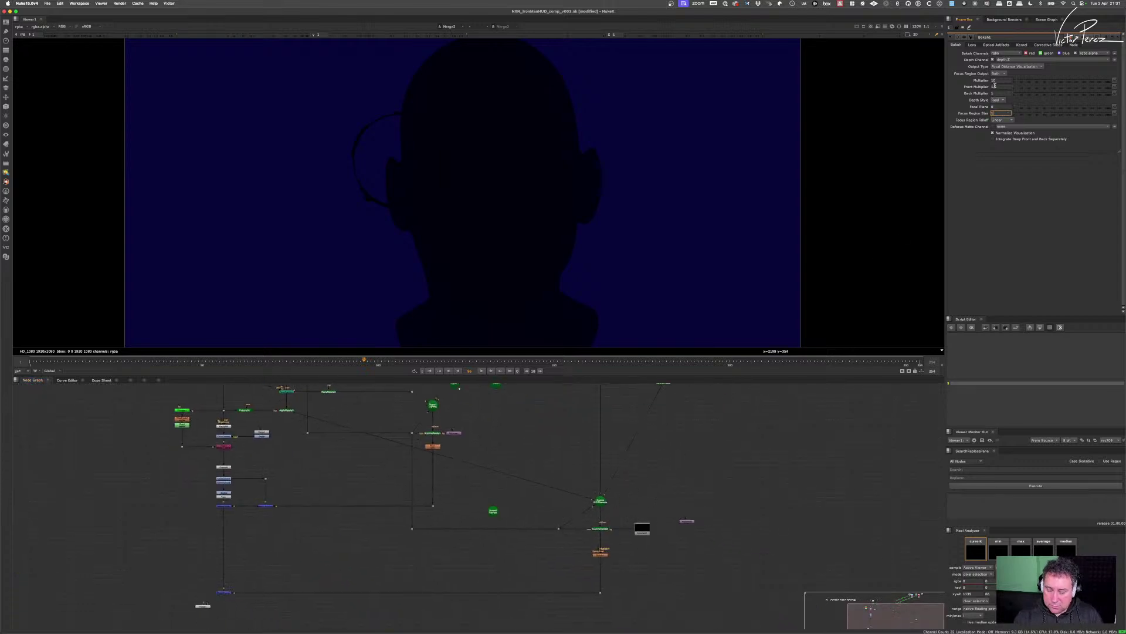
type("1")
key("Return")
left_click(1000, 106)
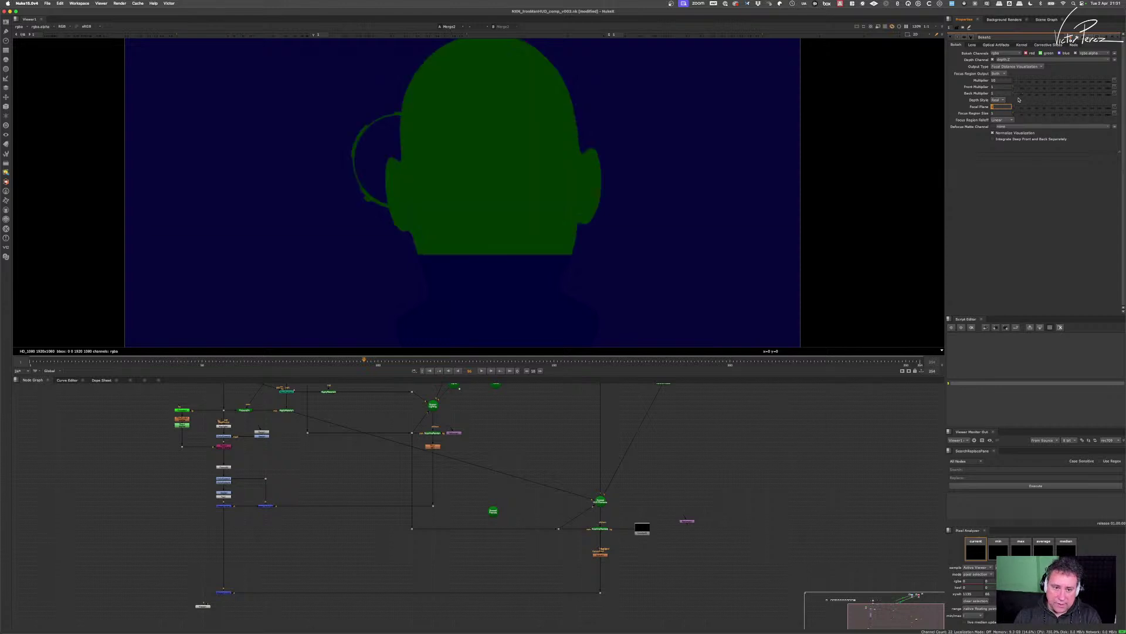
type("0.8")
key("Return")
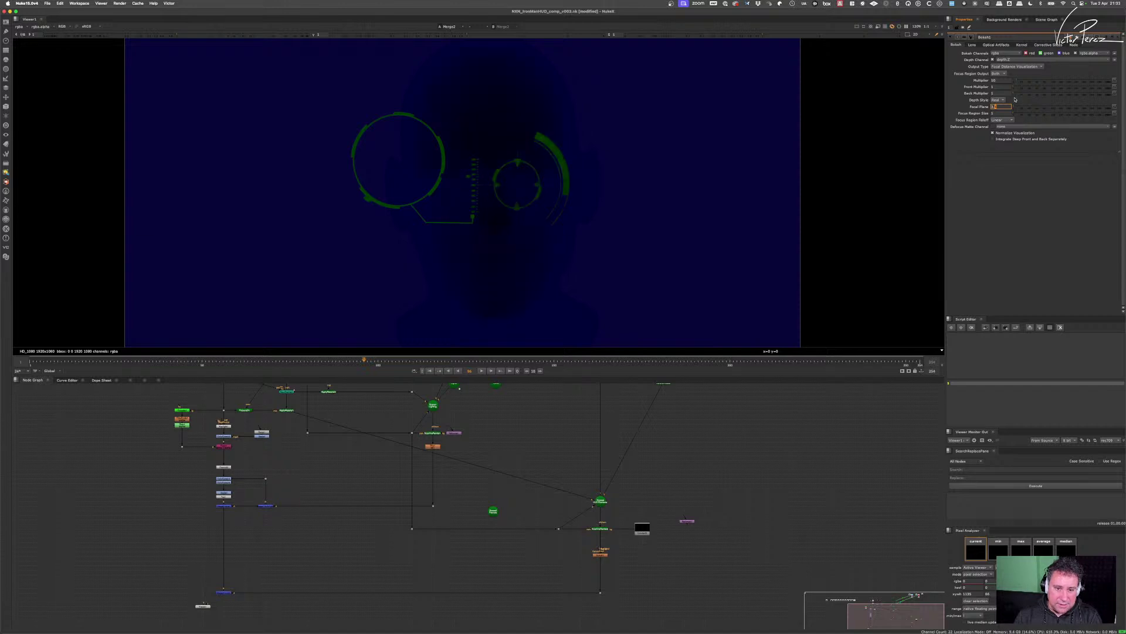
key("Down")
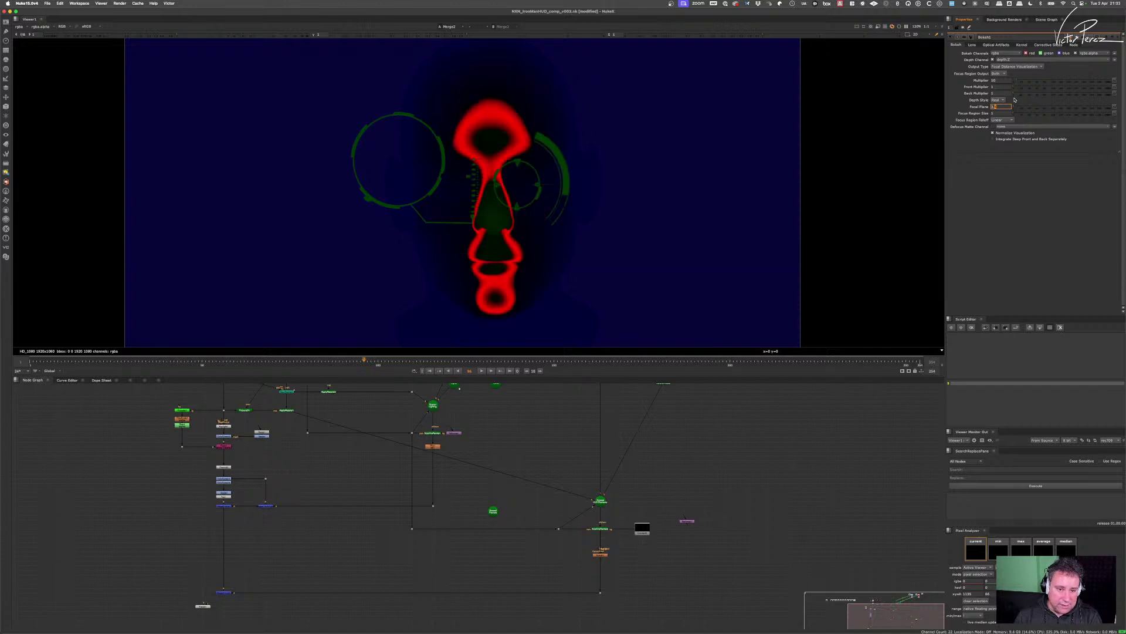
key("Down")
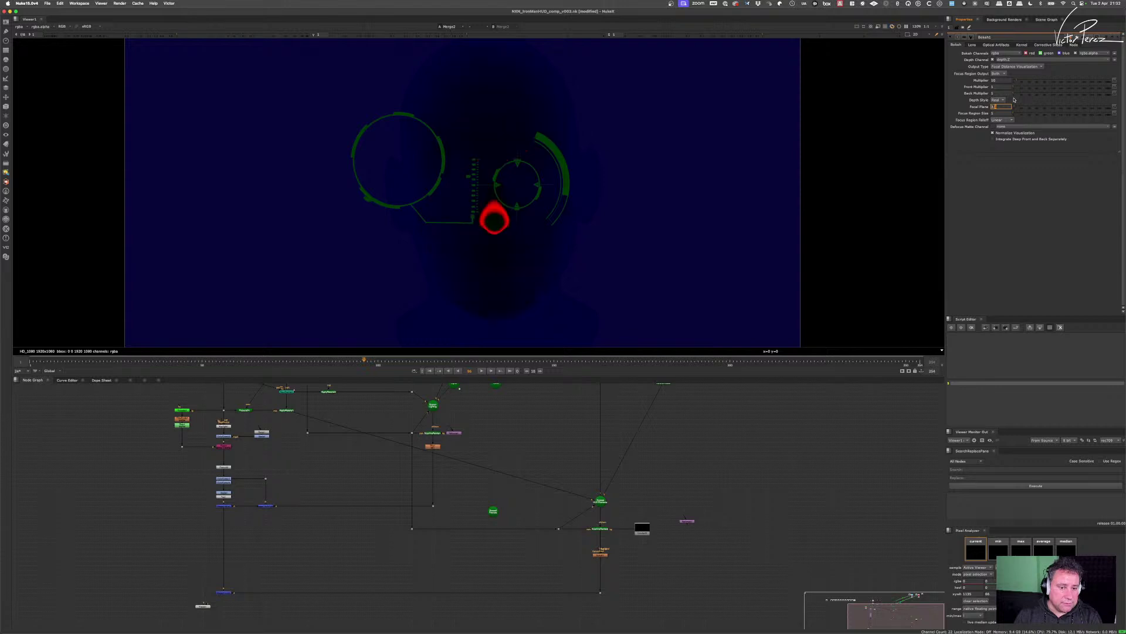
key("Up")
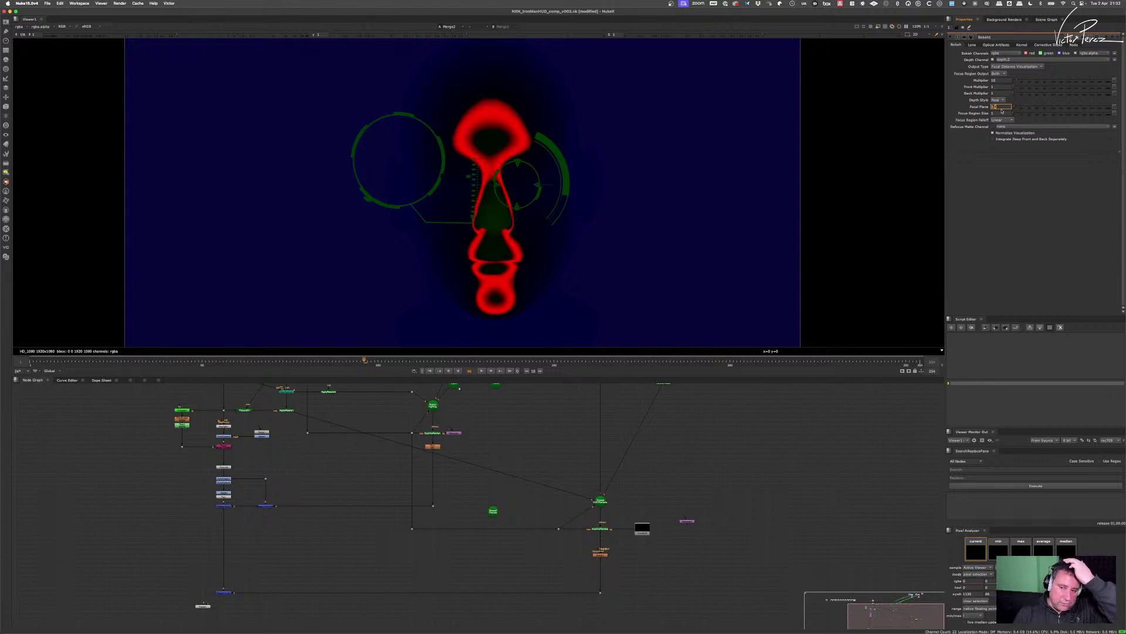
- Set Bokeh1's output type to Defocused Image and check the rendered face with the HUD graphics
left_click(1014, 67)
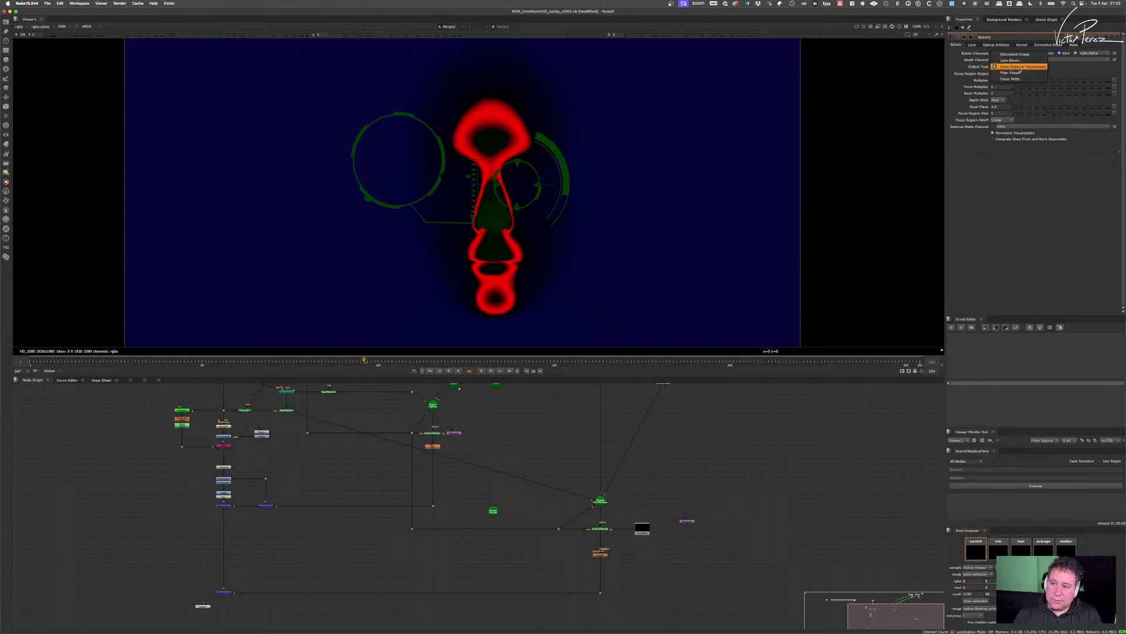
left_click(1029, 55)
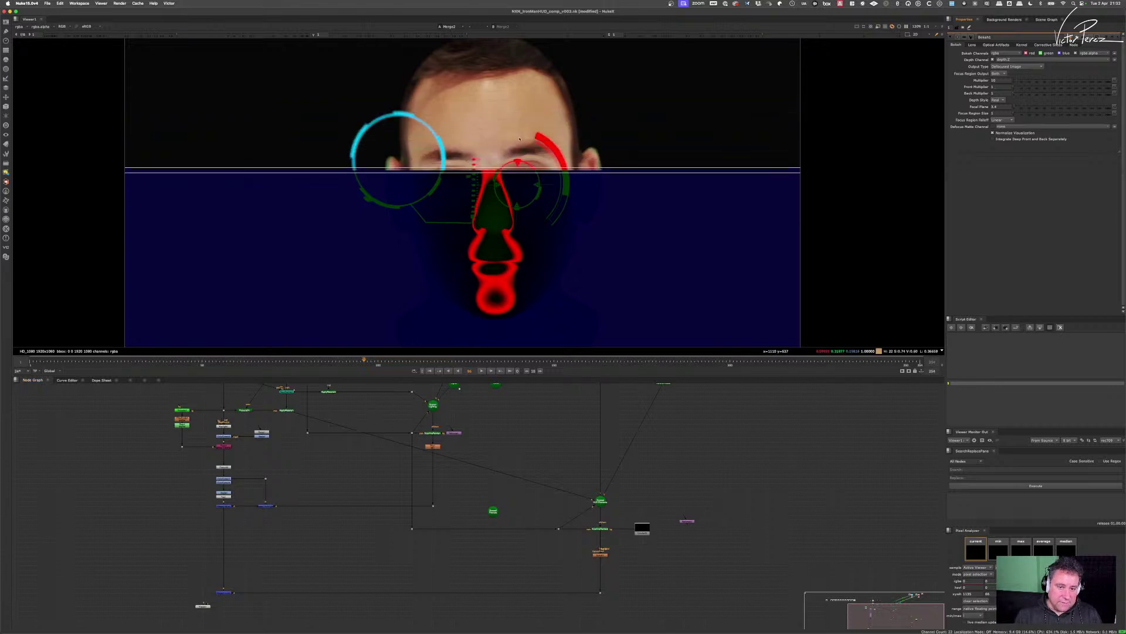
scroll(367, 482, "up", 10)
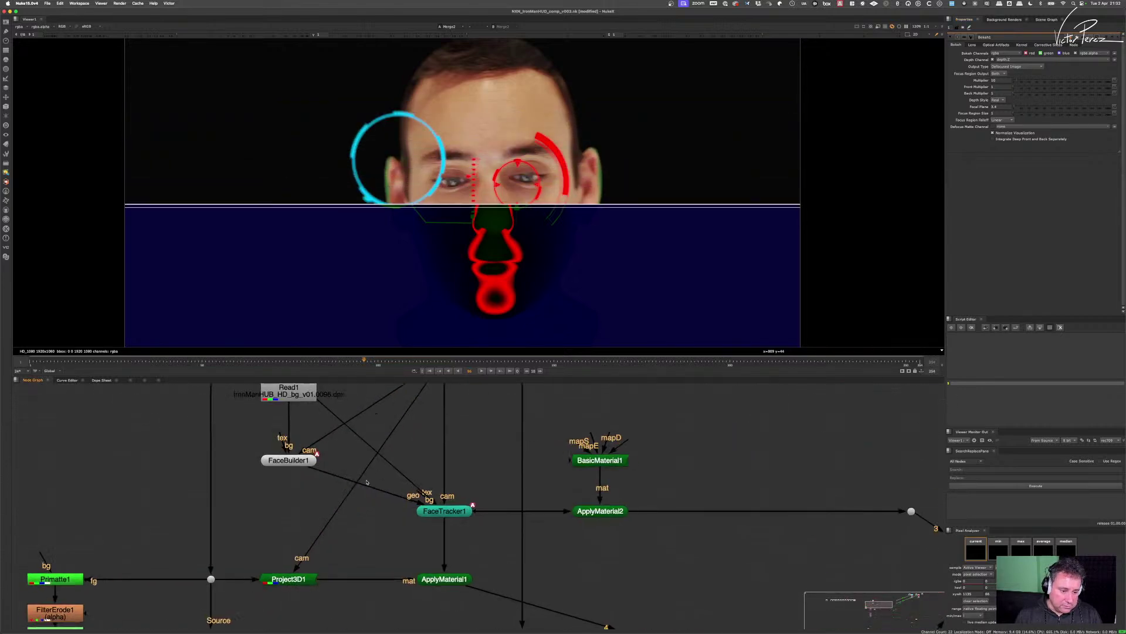
key("f")
scroll(436, 498, "up", 5)
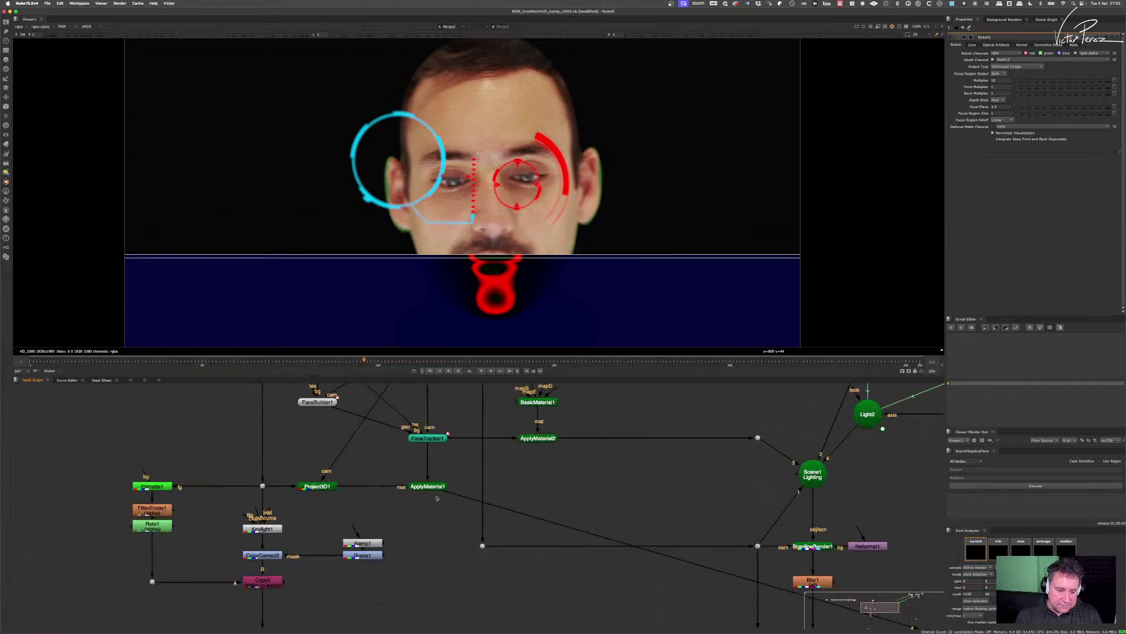
key("f")
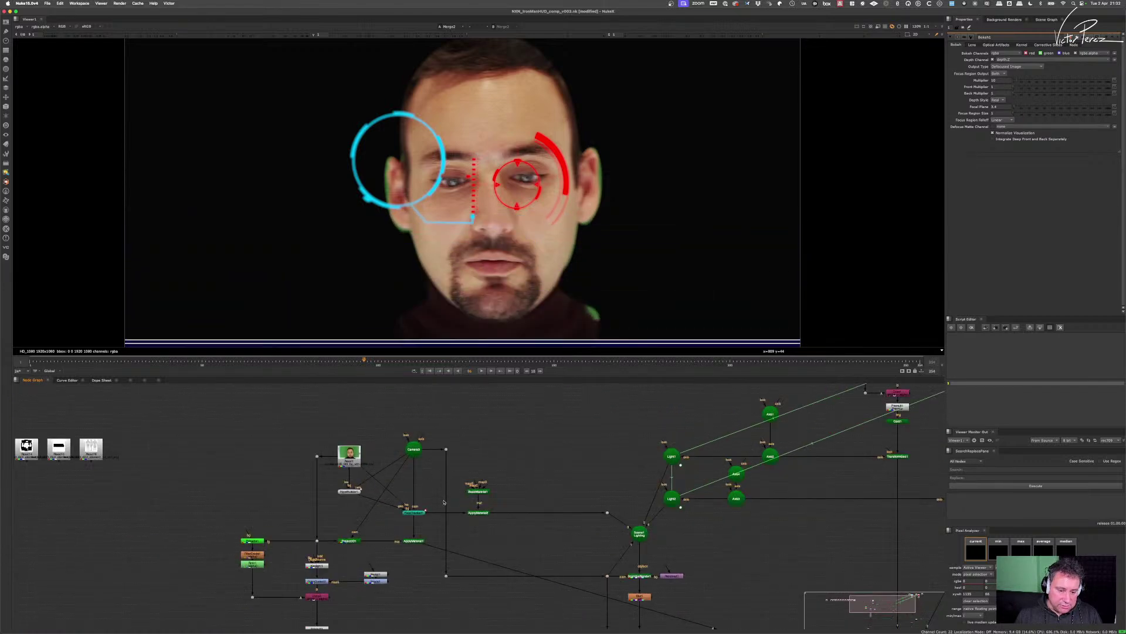
key("f")
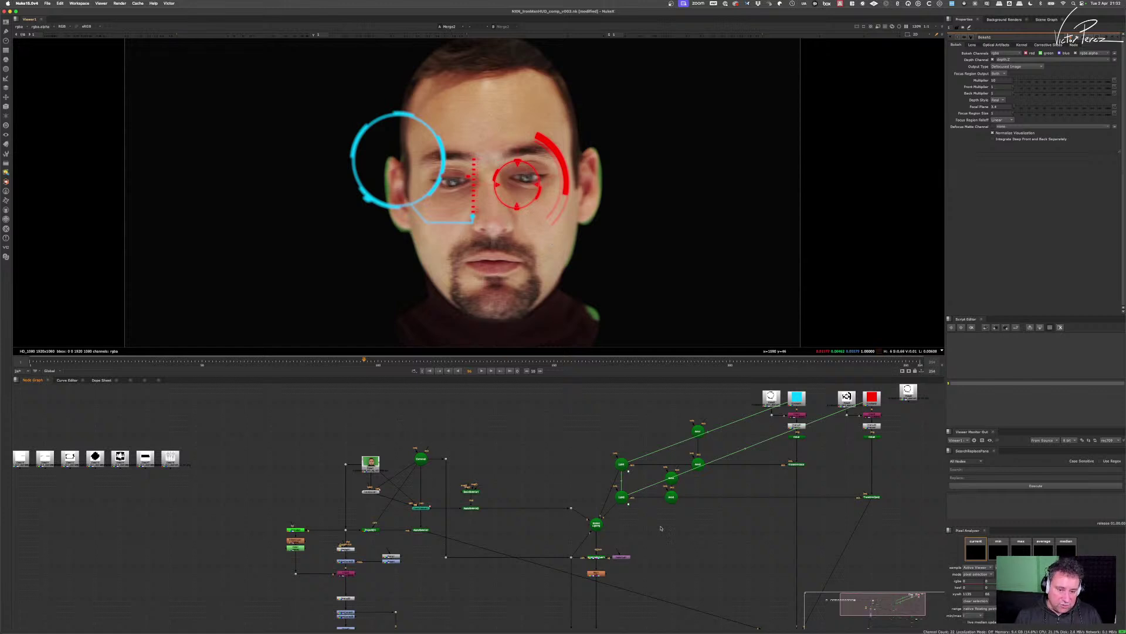
- View the ScanlineRender2 output and examine the unblurred HUD graphics and face edges up close
scroll(661, 528, "up", 8)
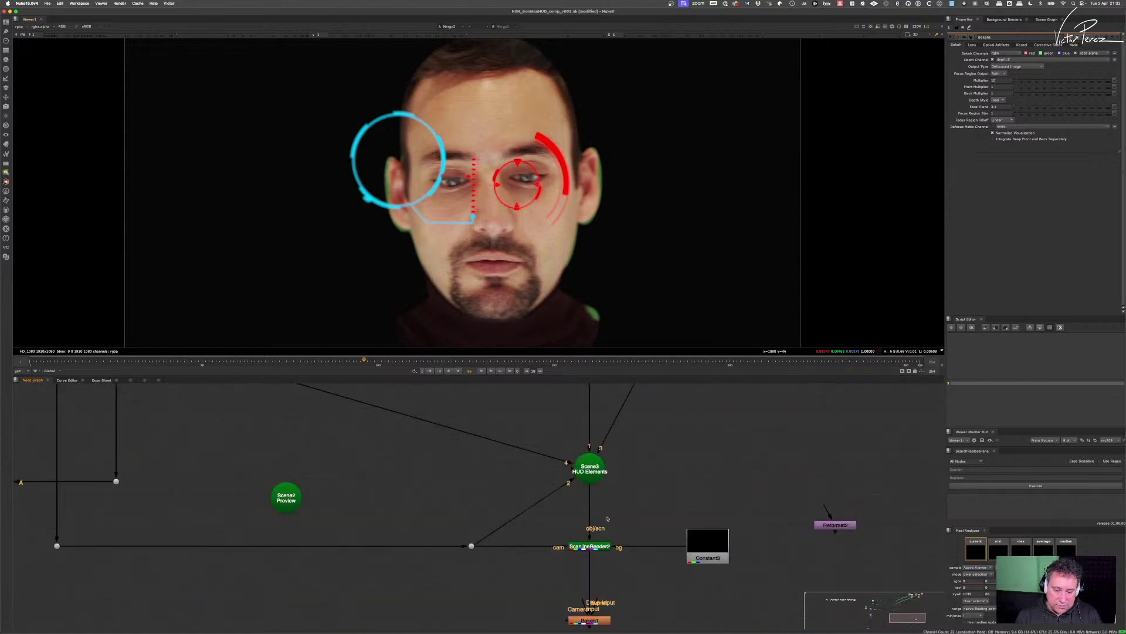
left_click(589, 546)
key("1")
scroll(507, 183, "up", 5)
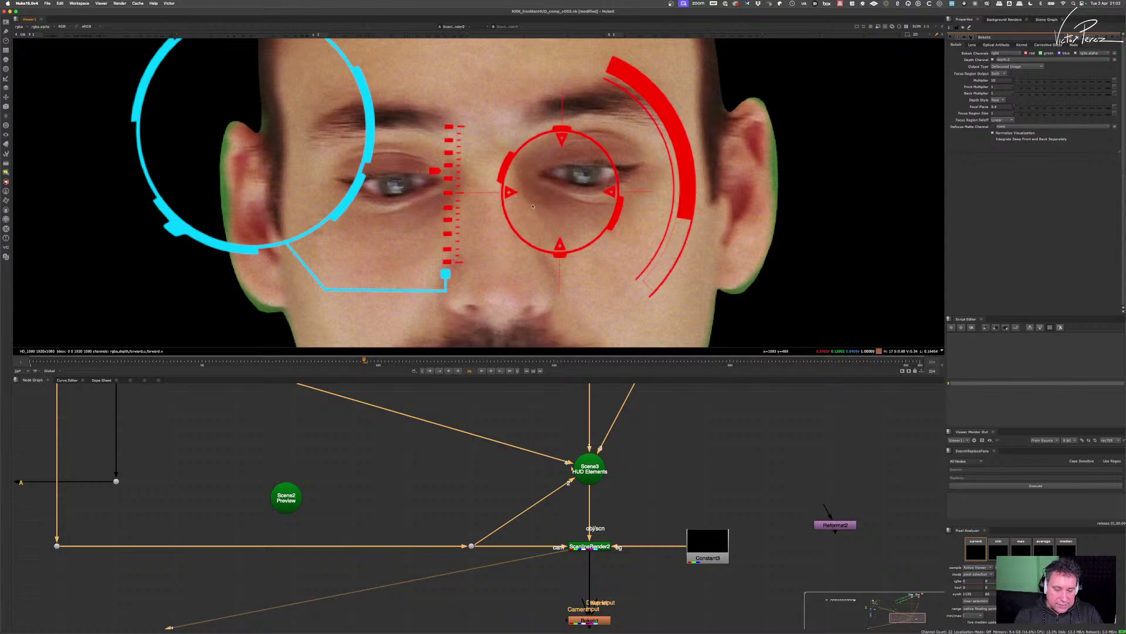
scroll(544, 201, "down", 7)
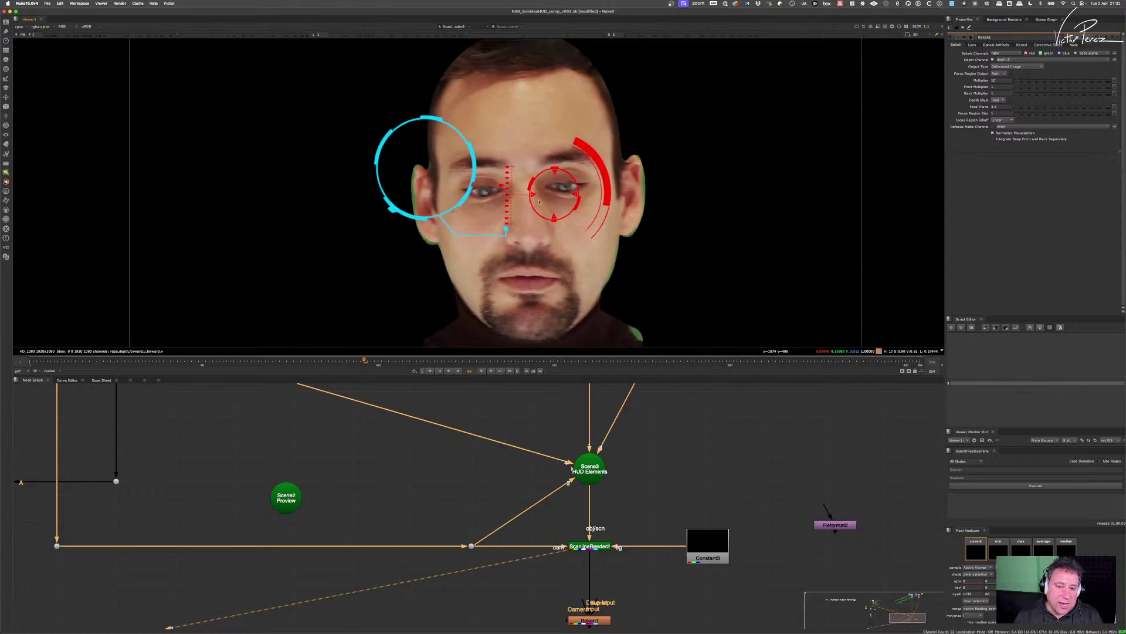
scroll(520, 553, "down", 3)
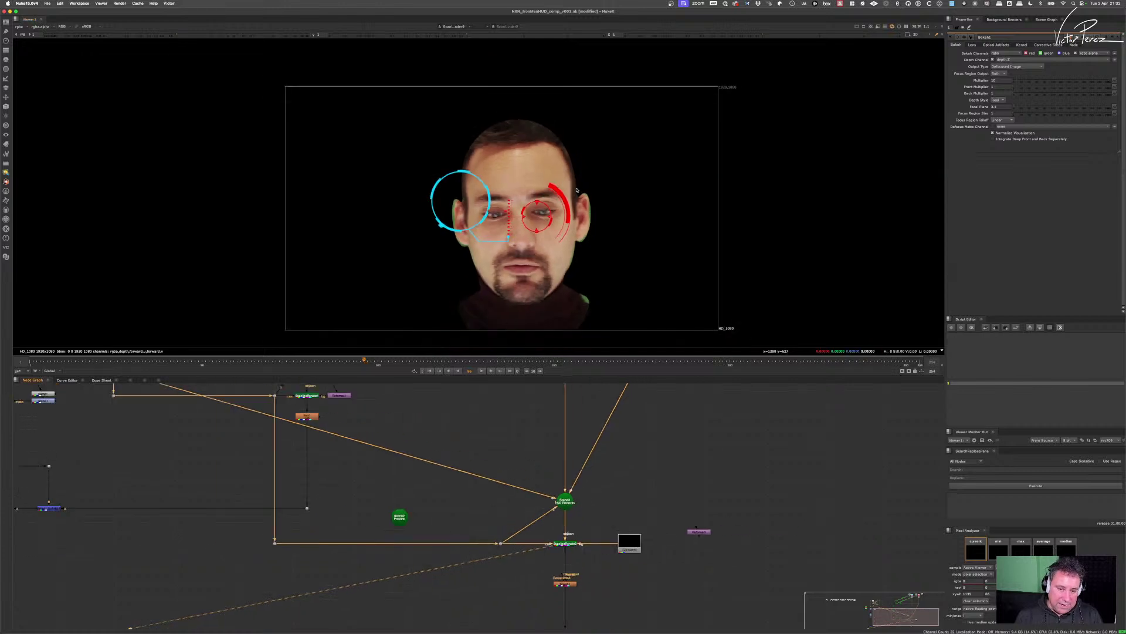
scroll(576, 189, "up", 3)
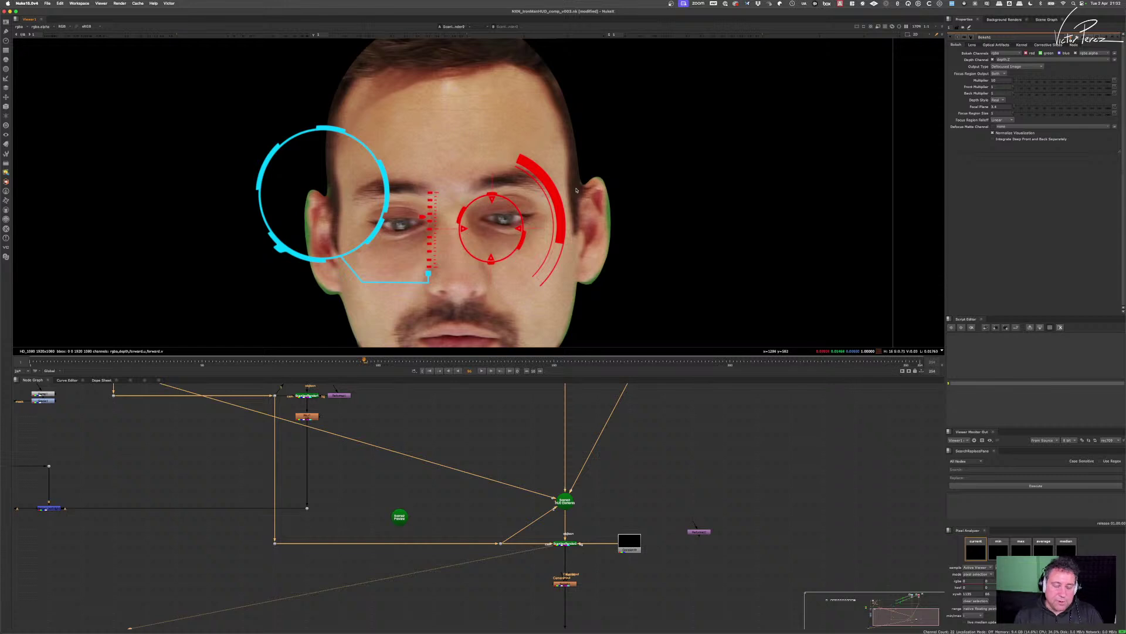
scroll(587, 233, "down", 3)
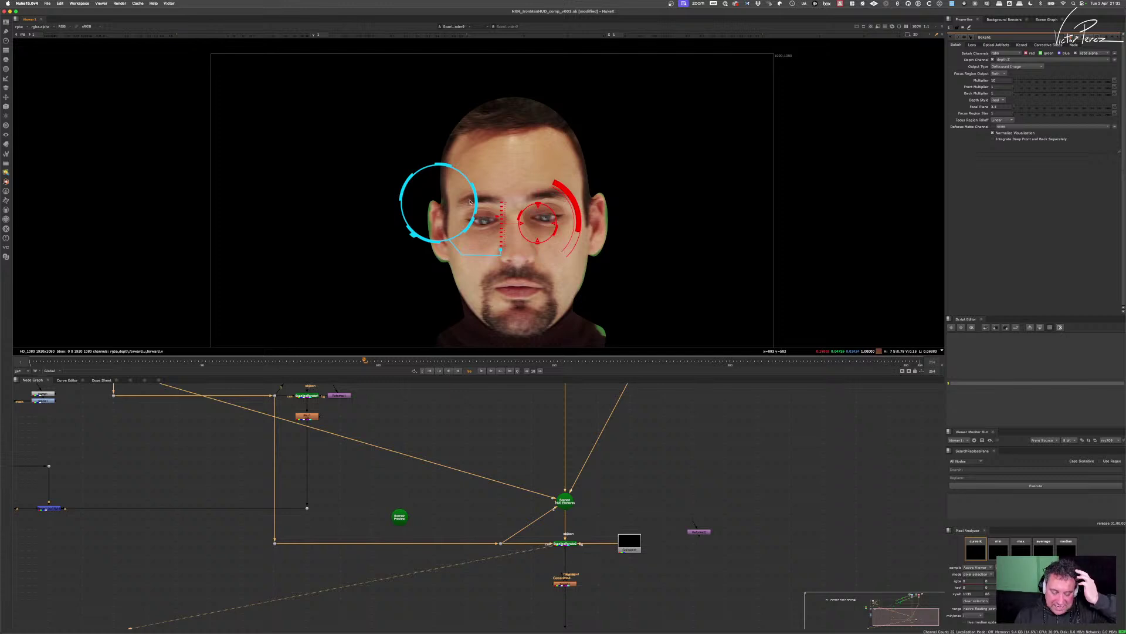
- Disconnect the ApplyMaterial1 face geometry from the Scene3 HUD Elements node
scroll(329, 482, "down", 5)
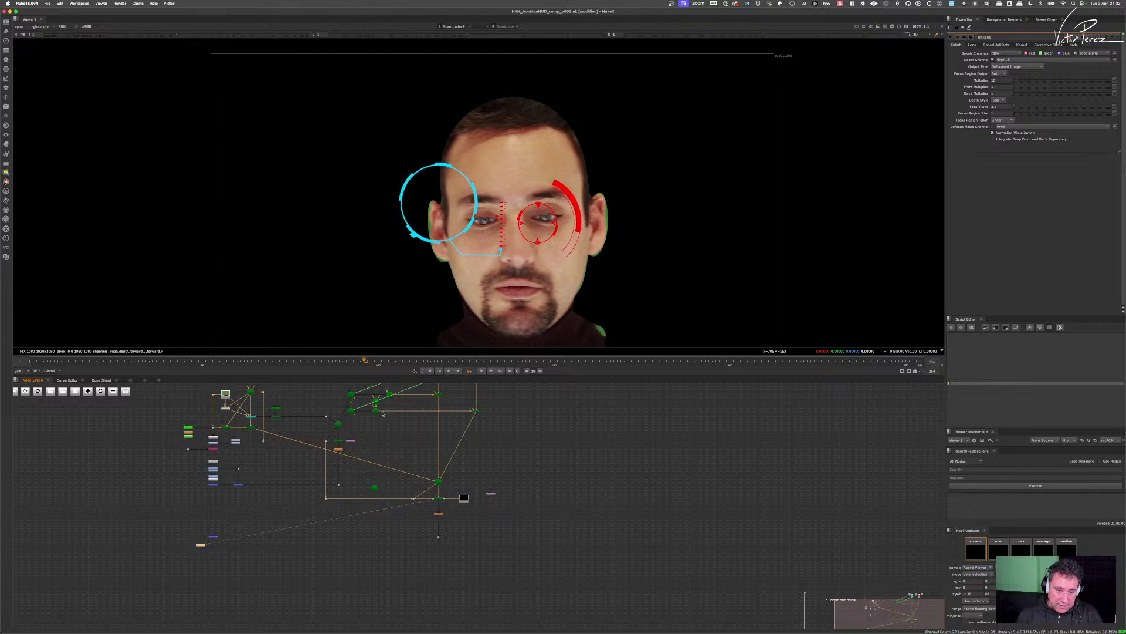
scroll(479, 490, "up", 5)
scroll(480, 490, "down", 5)
scroll(473, 505, "up", 6)
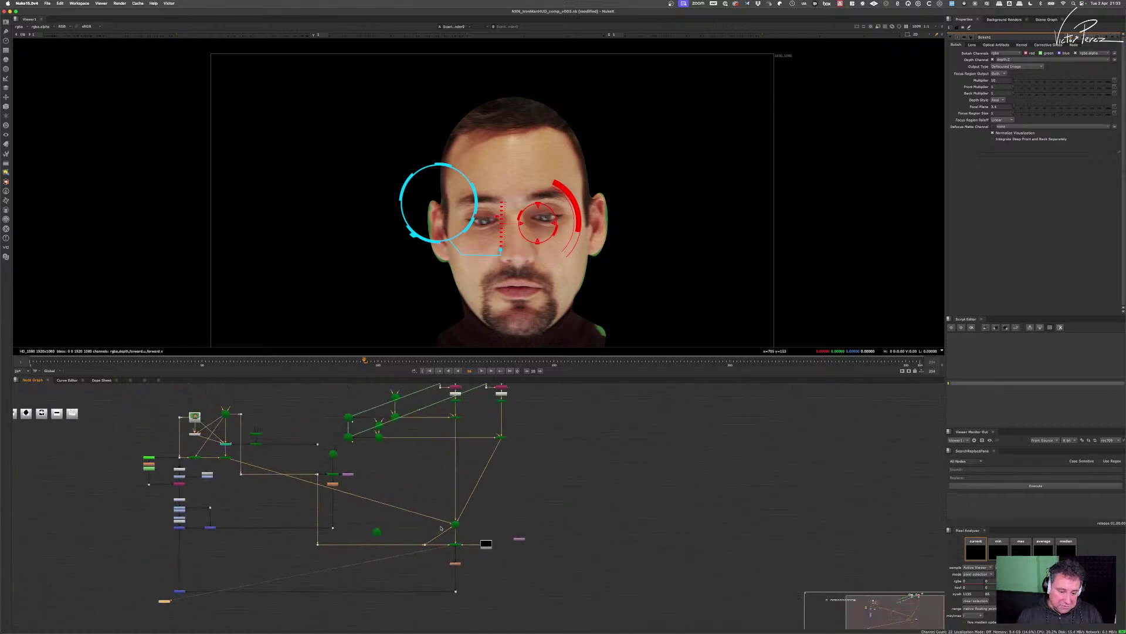
left_click_drag(463, 522, 436, 499)
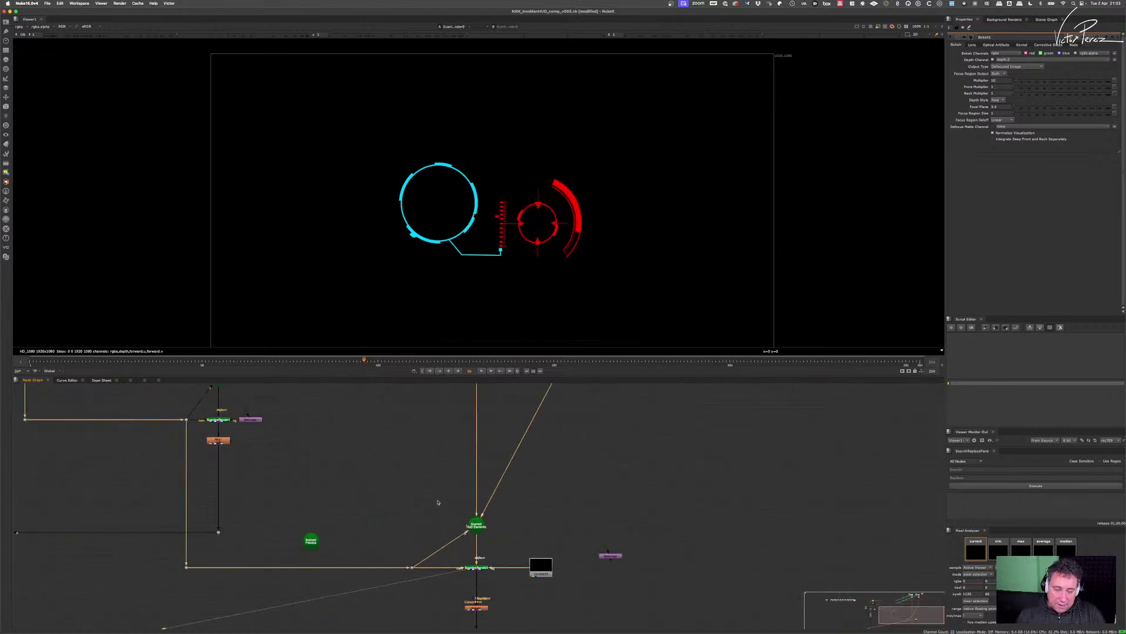
- View Bokeh1's output with the defocused HUD graphics and detach the face geometry from the Scene3 HUD Elements node
scroll(501, 547, "down", 5)
scroll(408, 542, "up", 3)
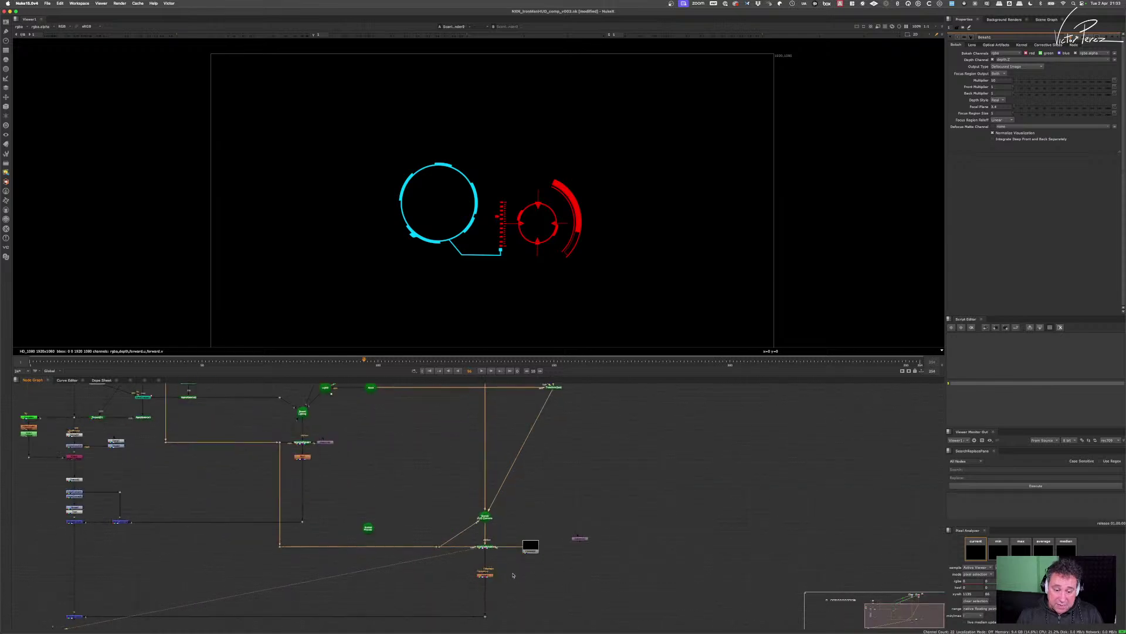
scroll(408, 542, "left", 5)
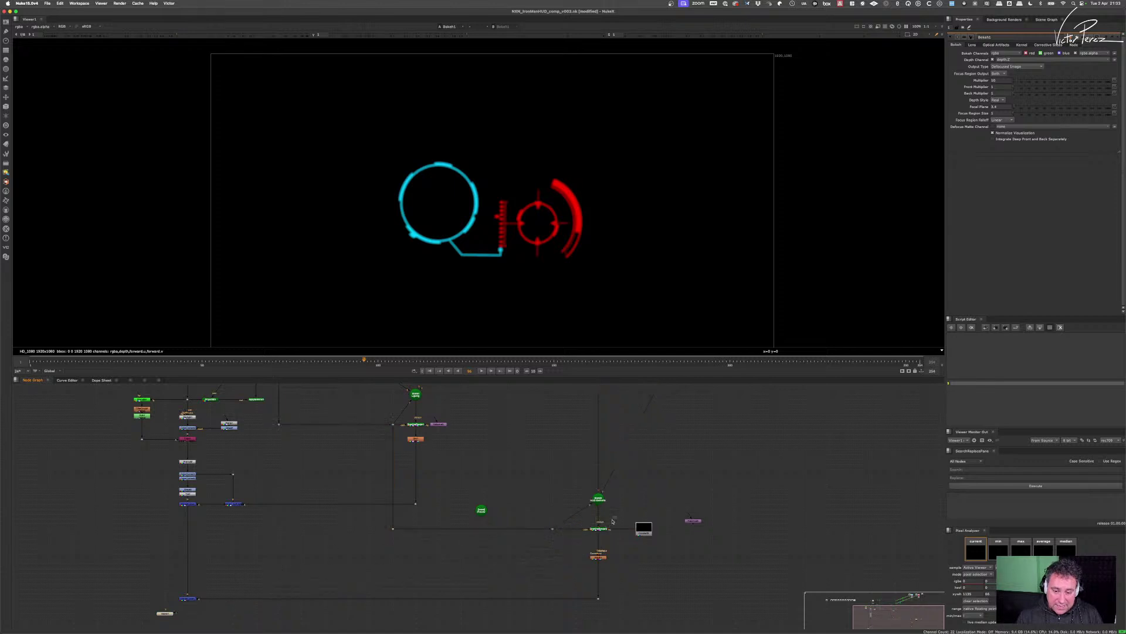
left_click(596, 556)
key("1")
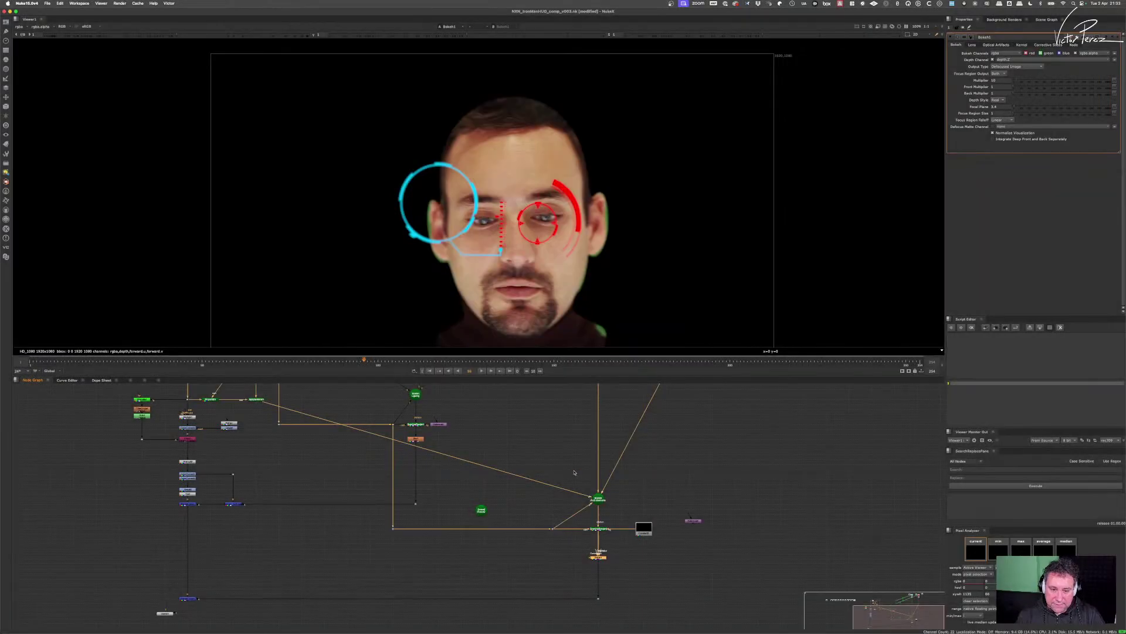
scroll(580, 515, "up", 5)
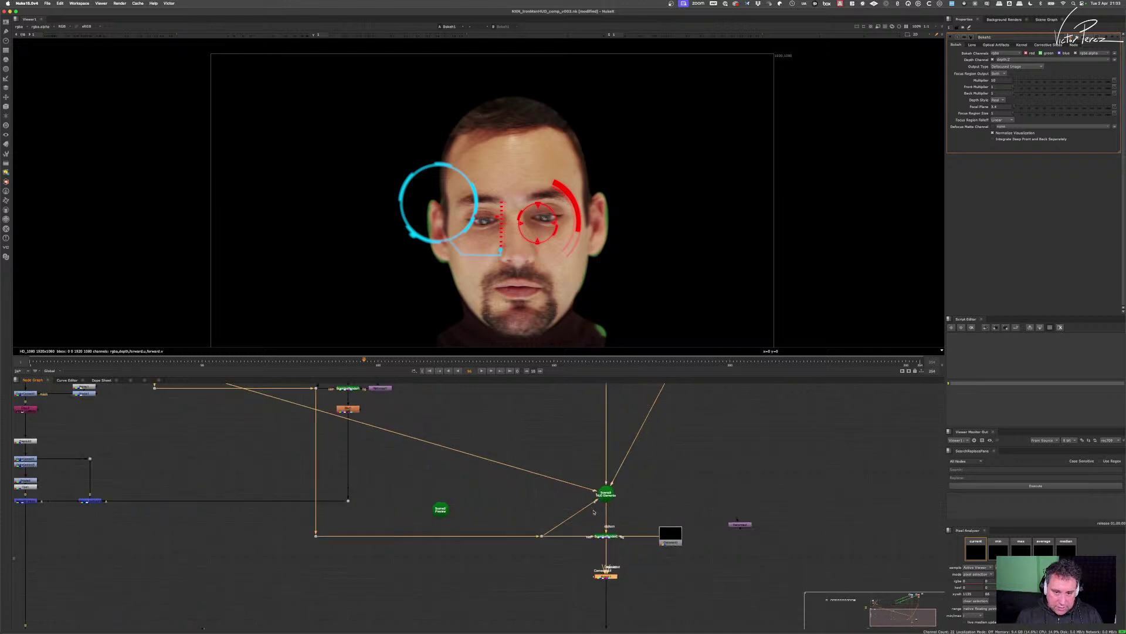
left_click_drag(593, 483, 570, 480)
- View the Merge2 output to check the defocused HUD graphics composited over the lit face
scroll(561, 487, "down", 7)
left_click_drag(477, 522, 567, 508)
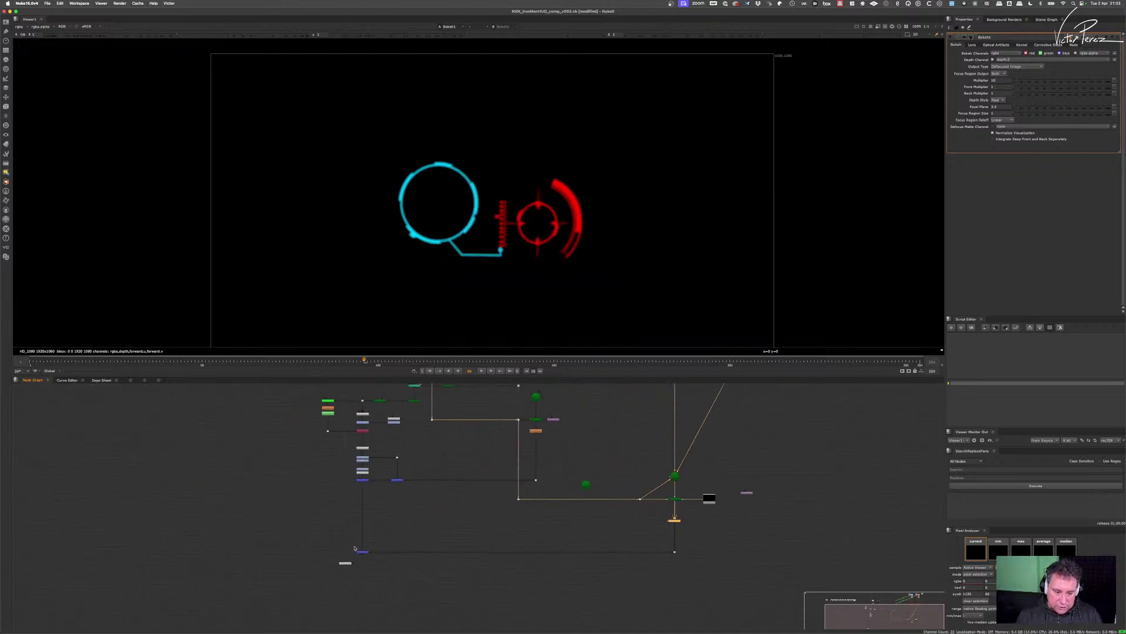
scroll(349, 545, "up", 5)
left_click_drag(322, 526, 408, 569)
key("1")
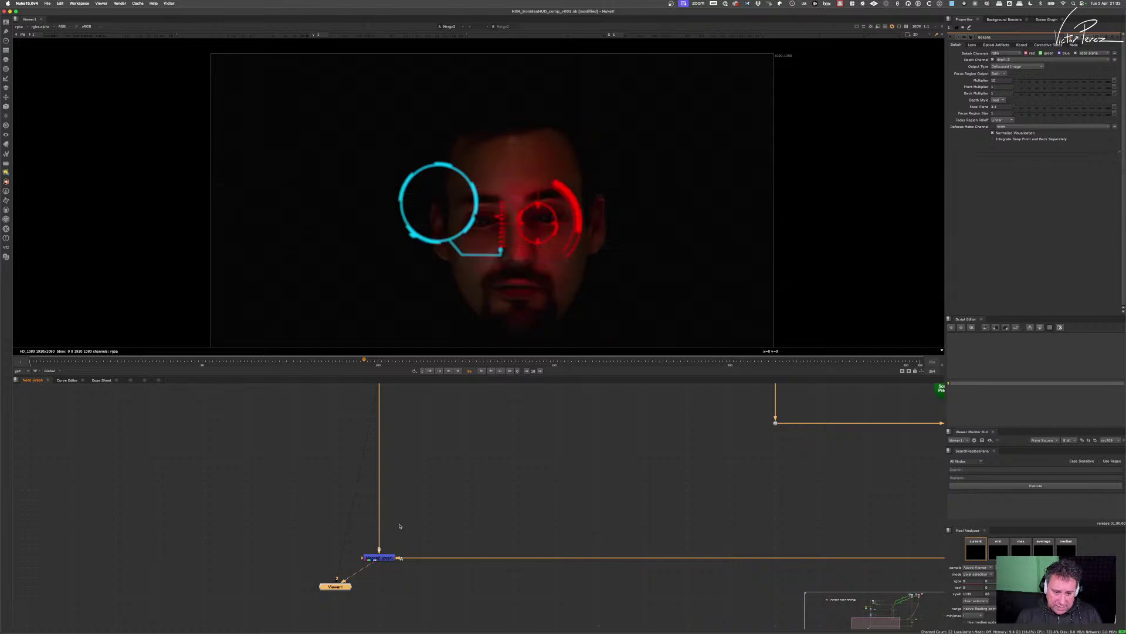
- Open Light1's properties and try stronger intensity values to see its cyan light on the face
scroll(440, 532, "down", 5)
scroll(585, 457, "up", 5)
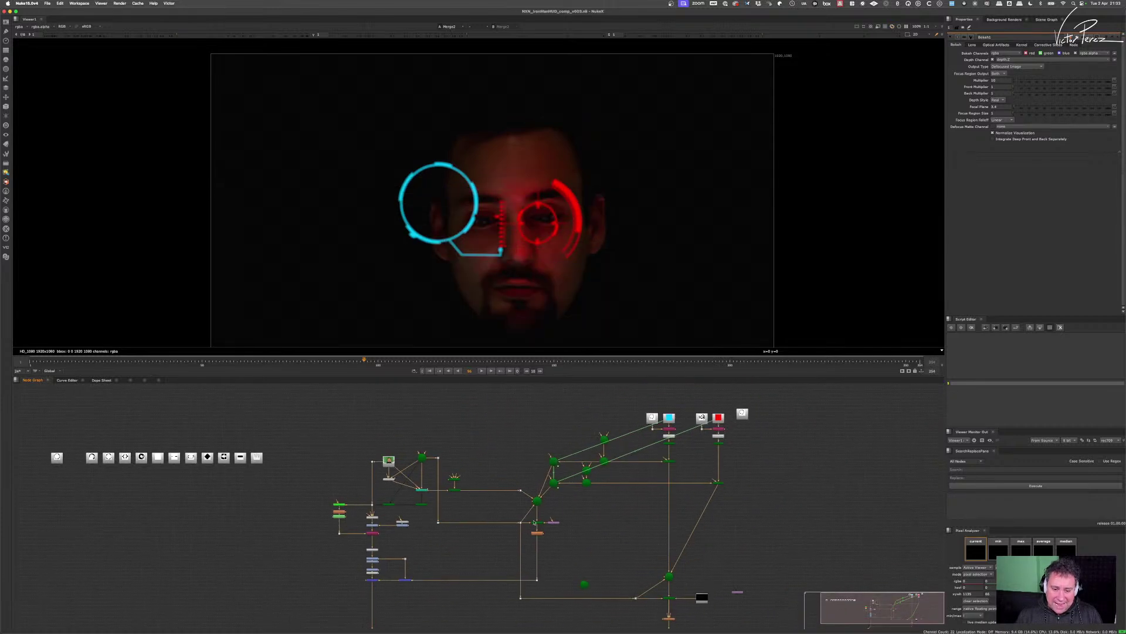
left_click_drag(586, 456, 548, 545)
scroll(551, 469, "up", 2)
left_click(559, 478)
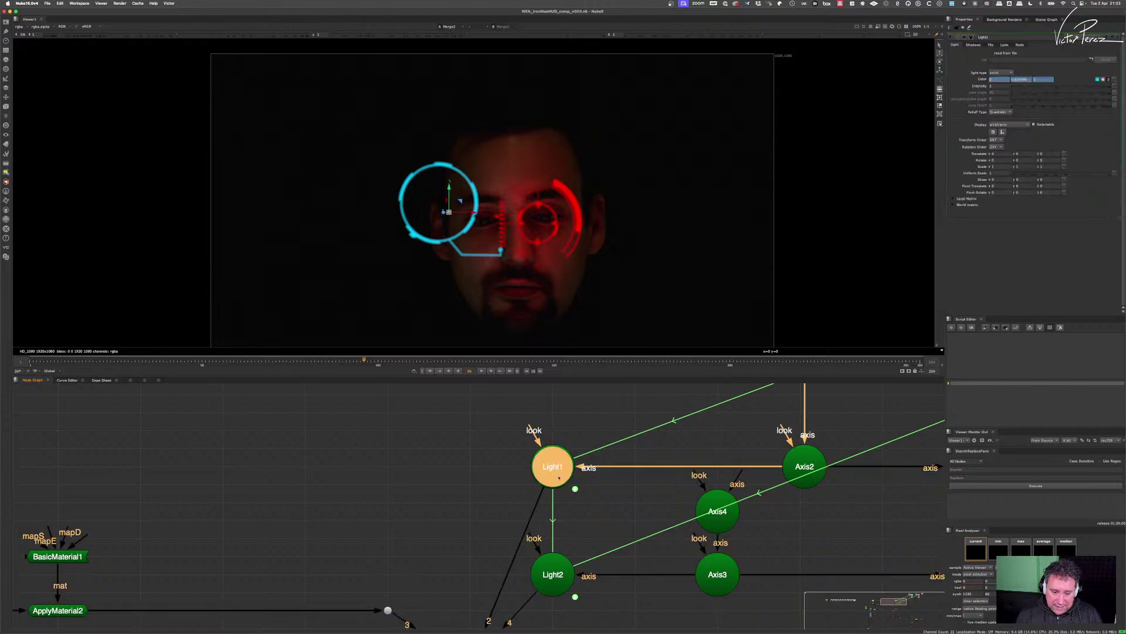
key("Up")
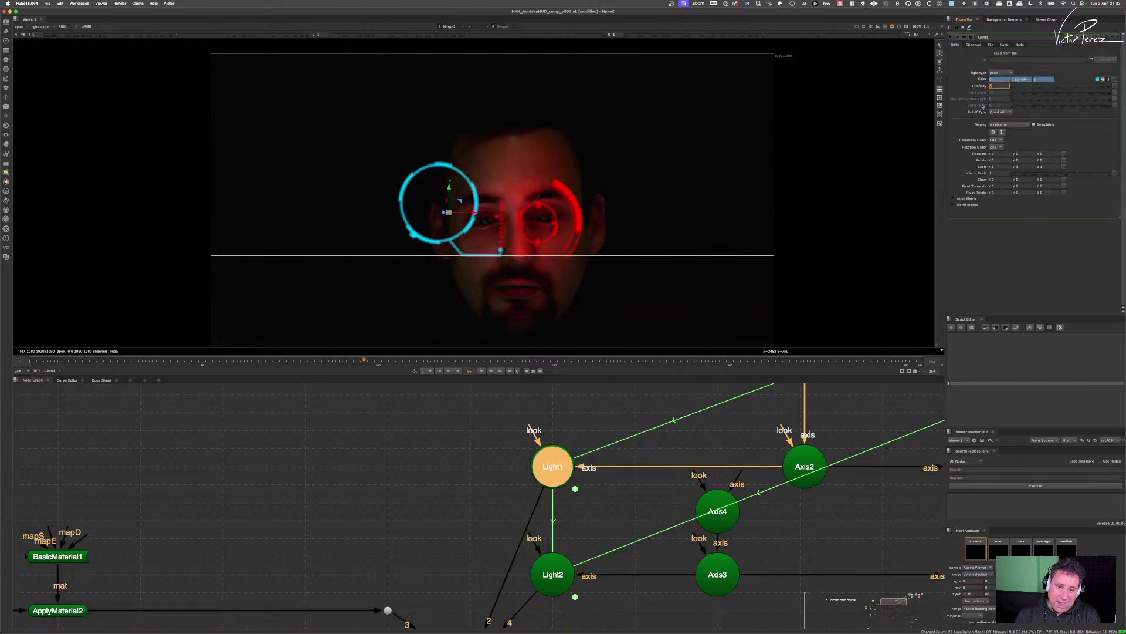
key("Up")
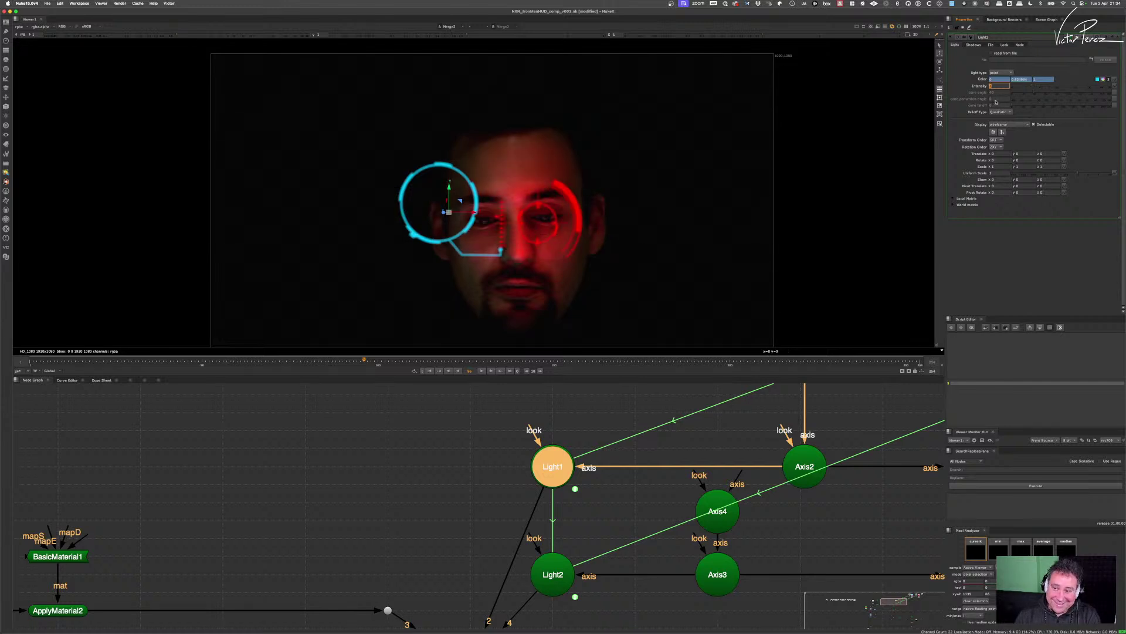
key("Up")
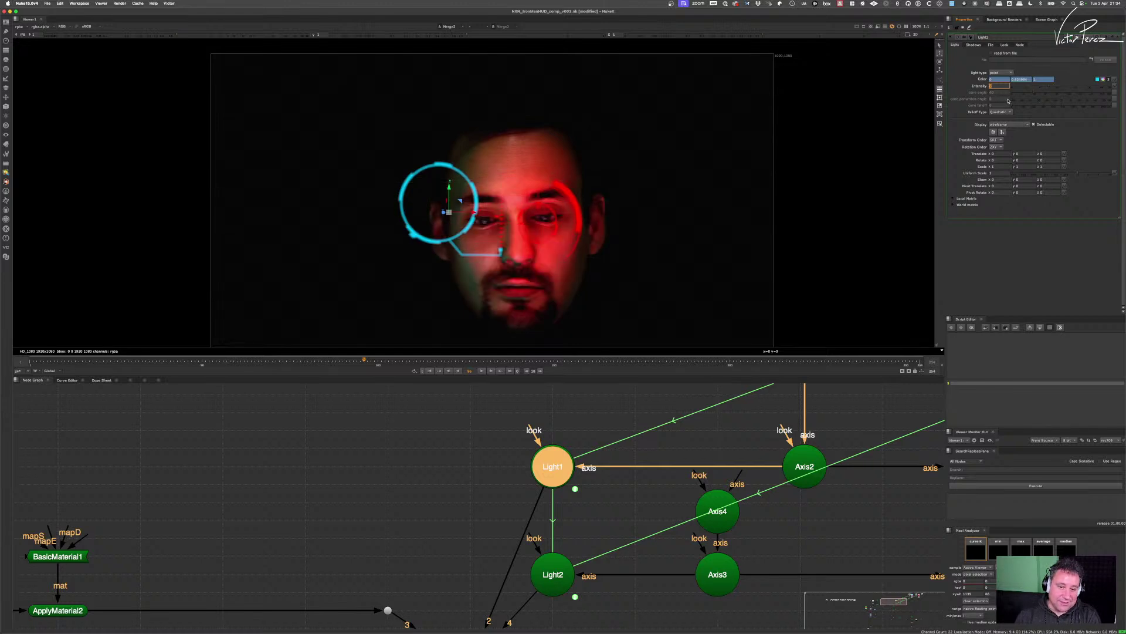
key("Up")
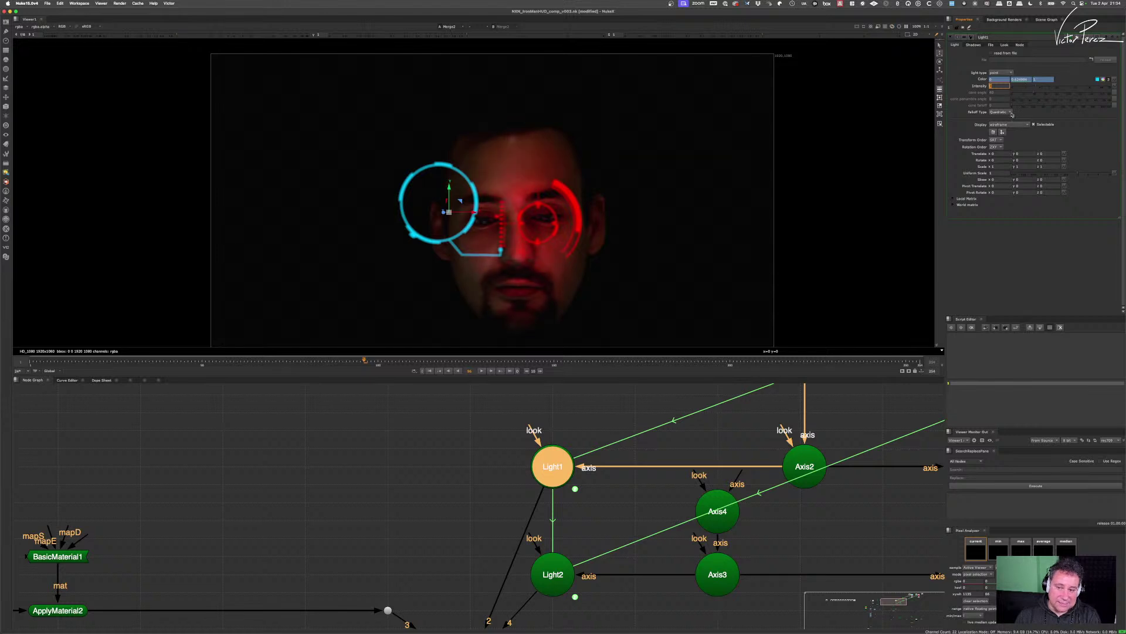
- Try the Cubic and No Falloff options as Light1's falloff type
left_click(1010, 113)
left_click(1007, 119)
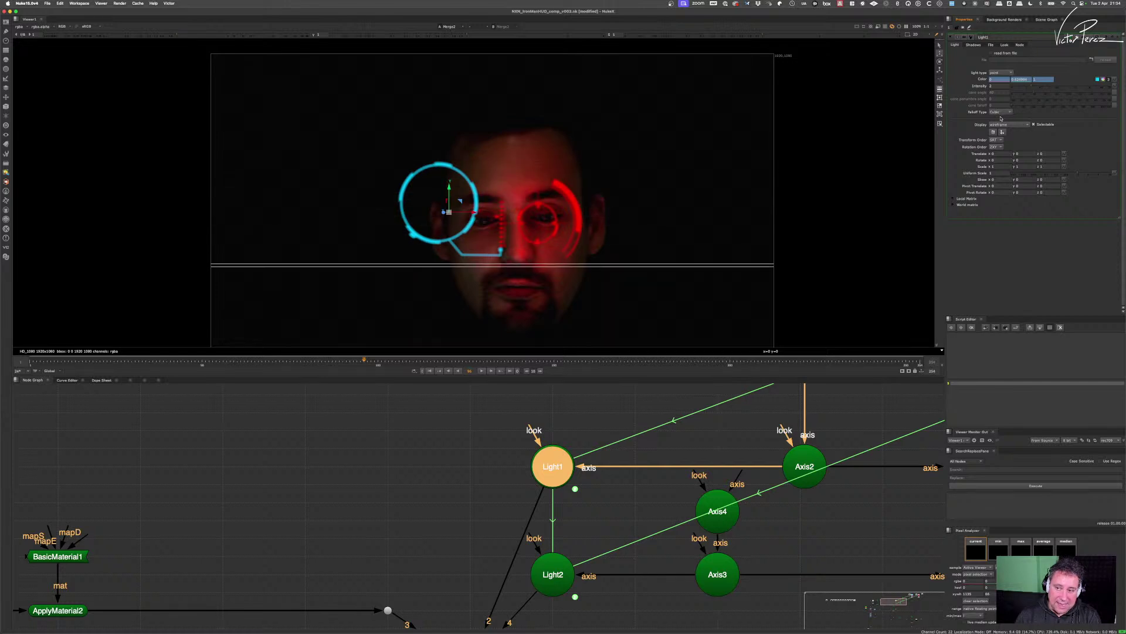
left_click(1001, 112)
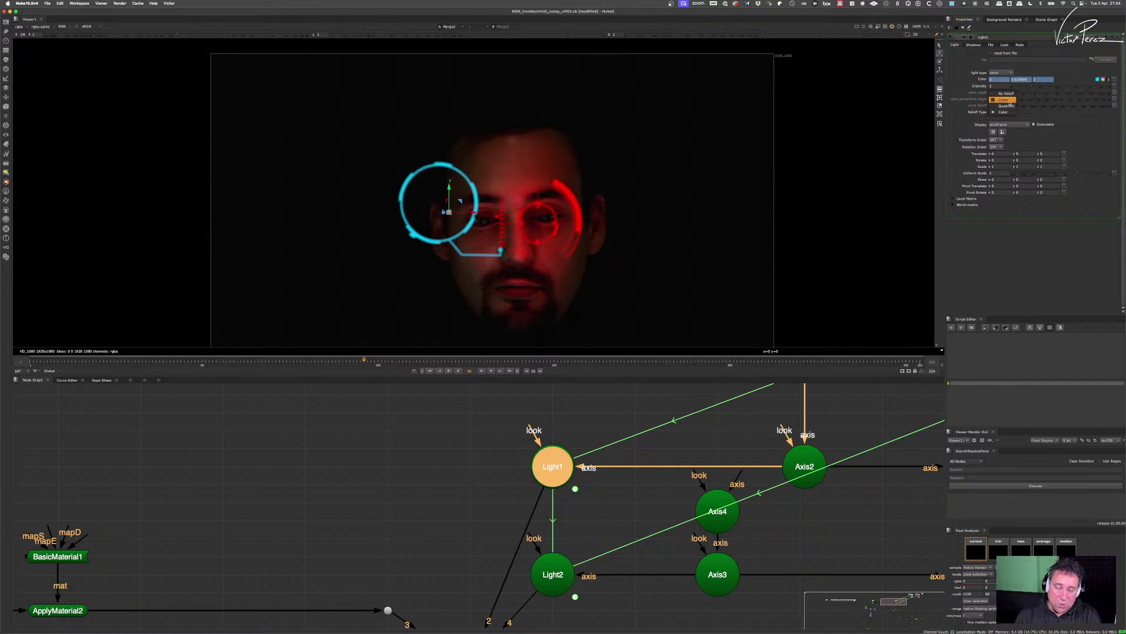
left_click(1007, 93)
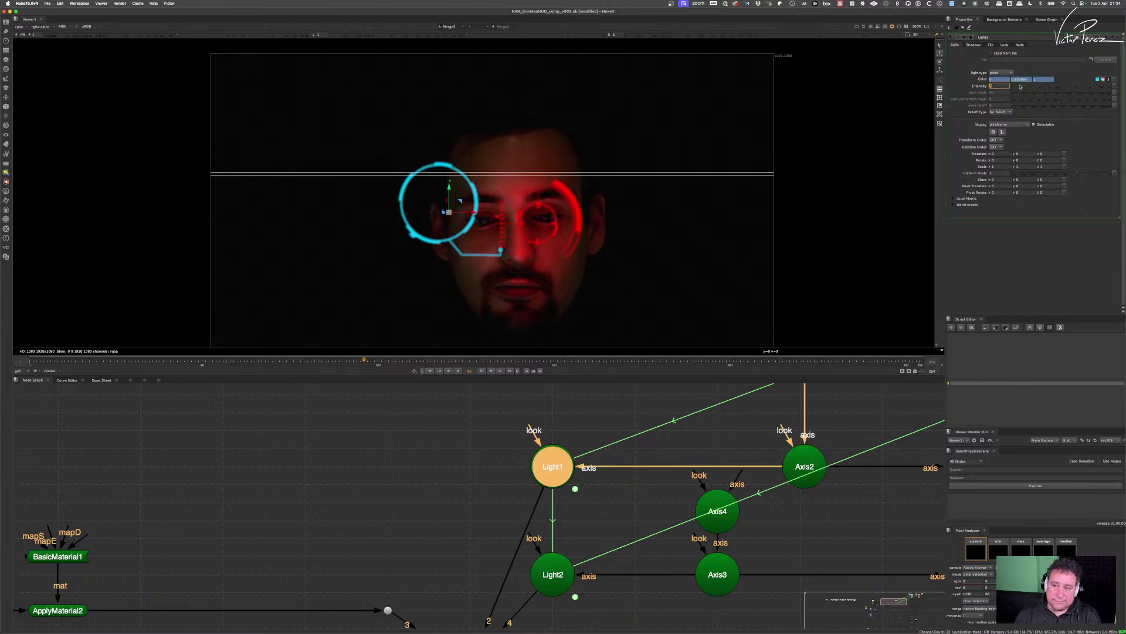
- Try No Falloff as Light2's falloff type and return it to Quadratic
scroll(580, 522, "down", 3)
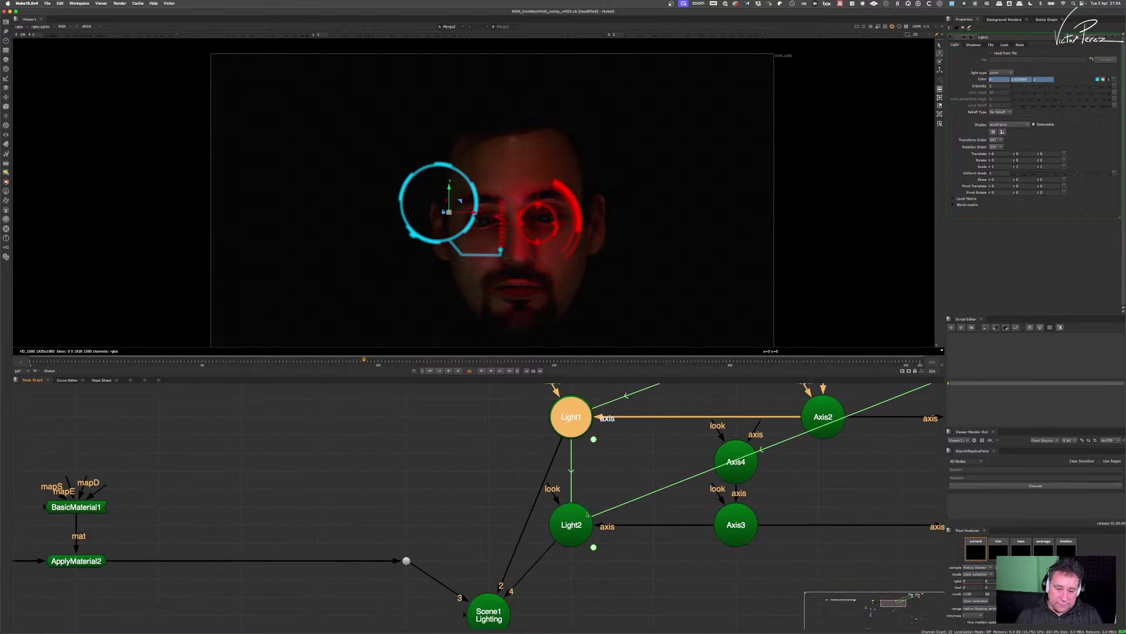
left_click(581, 522)
left_click(1001, 112)
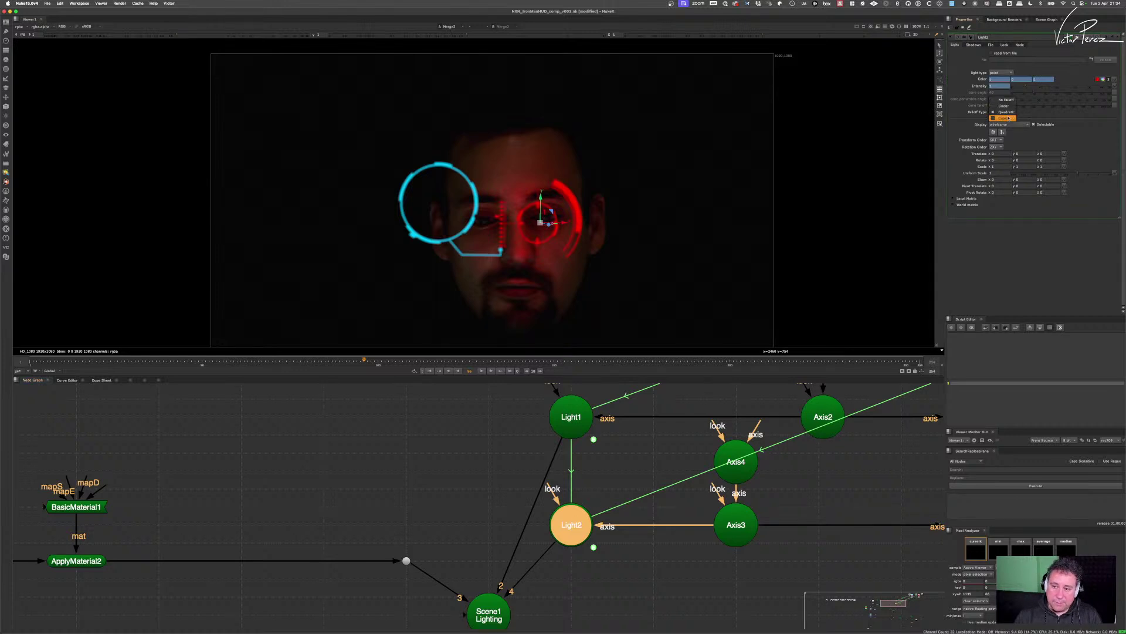
left_click(1005, 100)
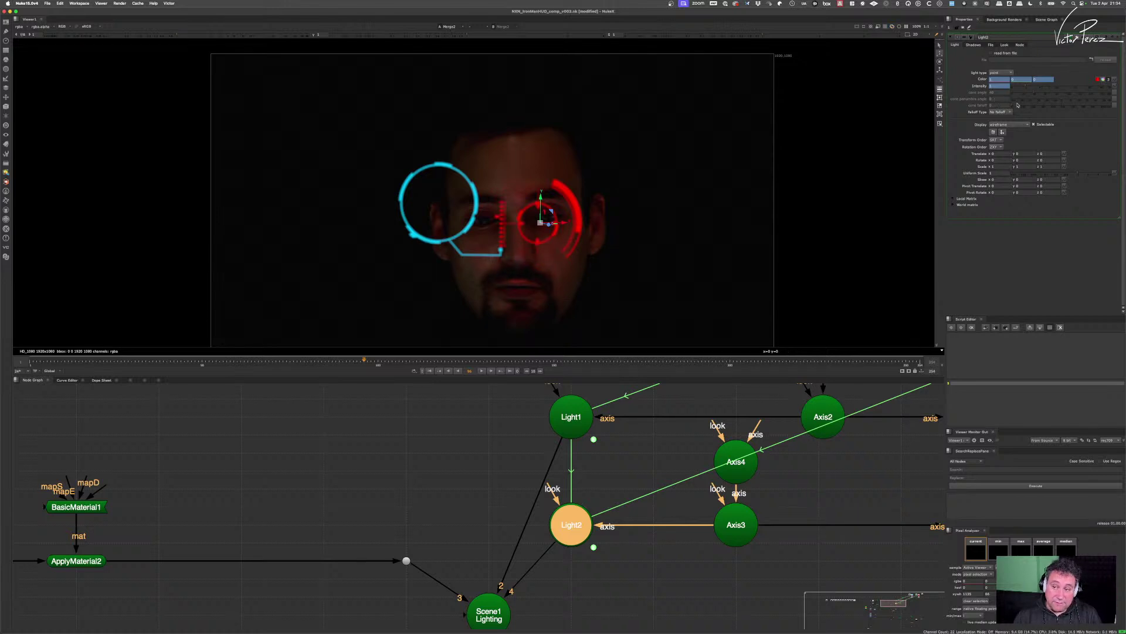
left_click(1003, 112)
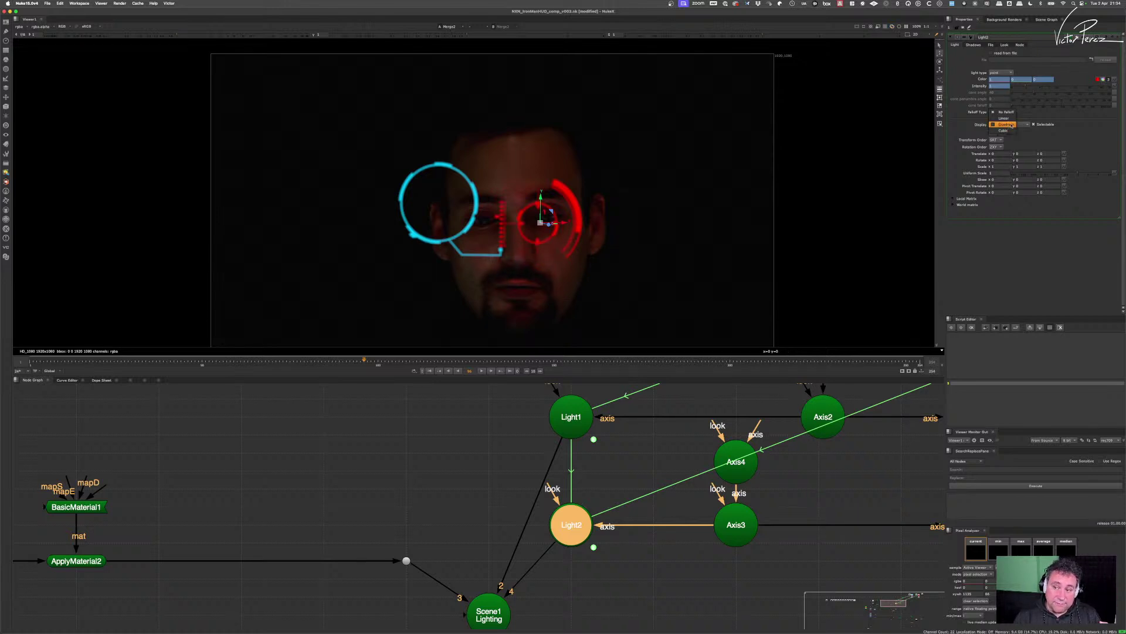
left_click(1011, 126)
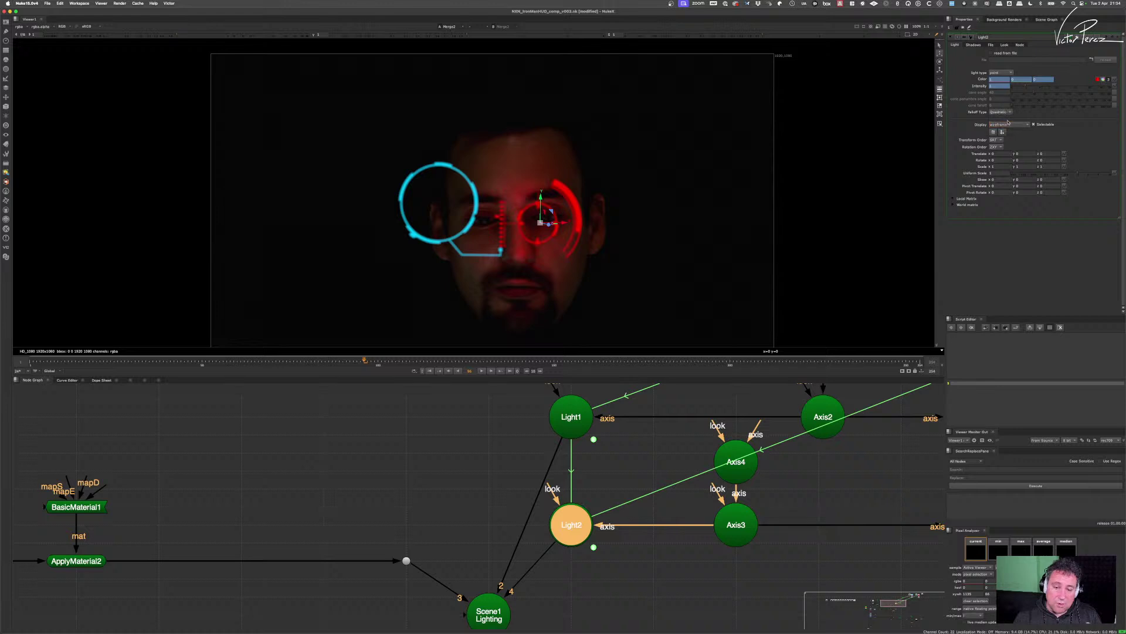
- Set Light1's falloff type back to Quadratic and check the lit face up close
left_click(576, 419)
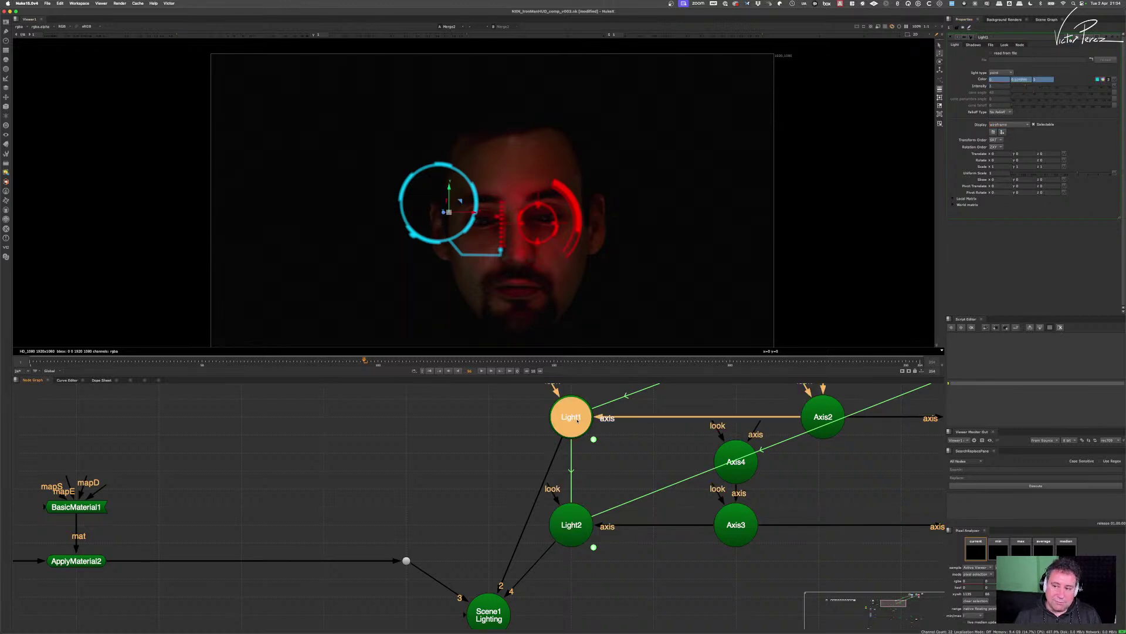
left_click(1005, 113)
left_click(1009, 125)
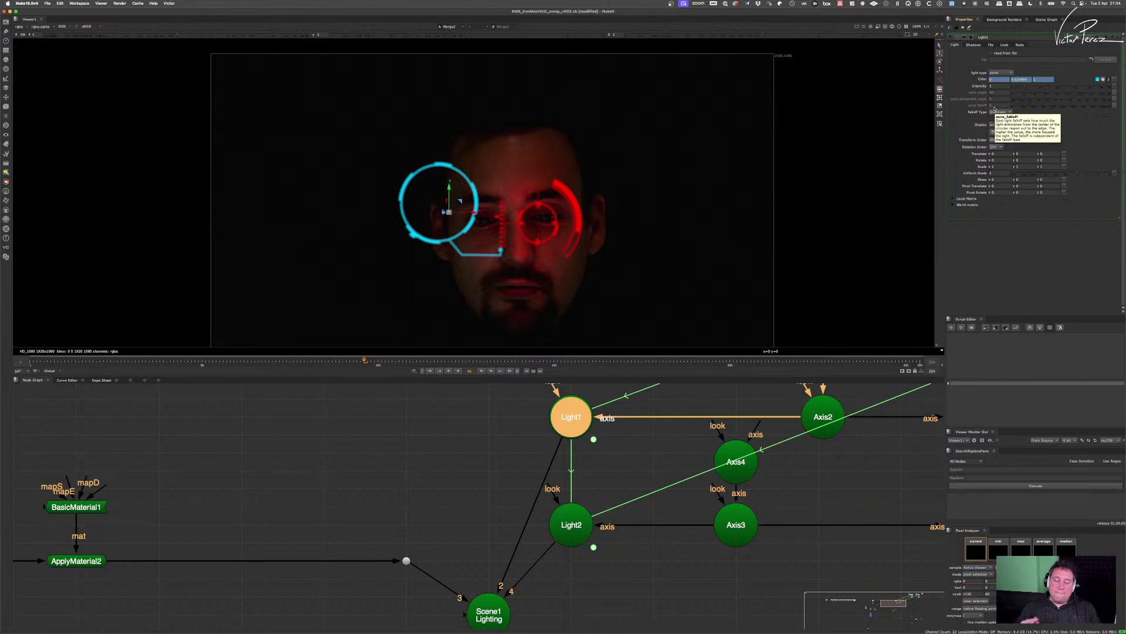
scroll(539, 231, "up", 2)
scroll(539, 231, "down", 2)
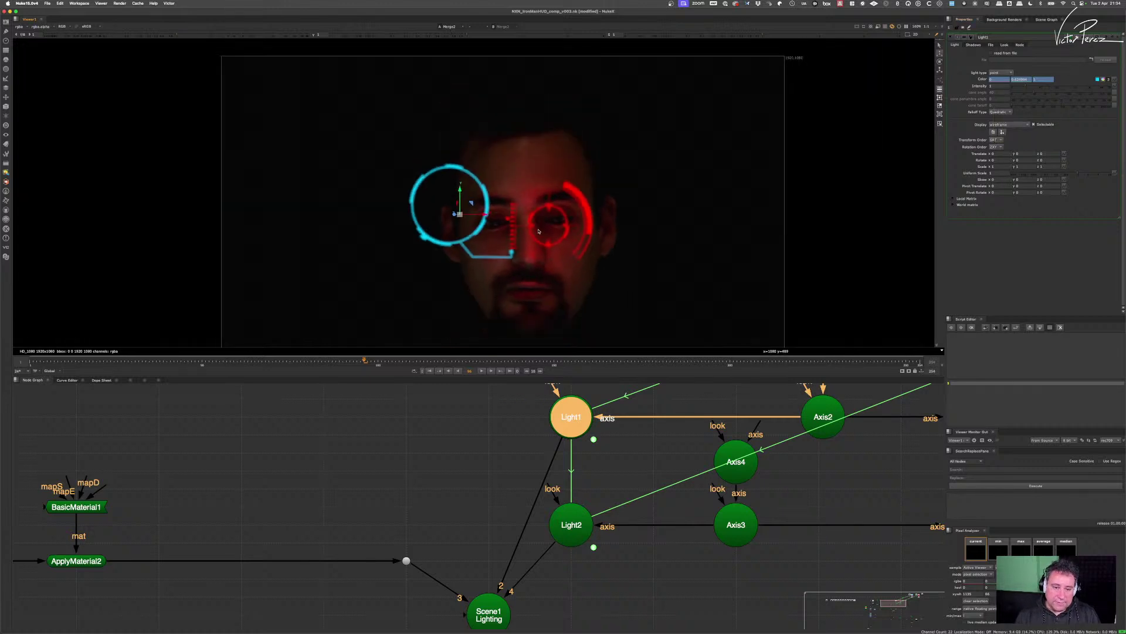
scroll(538, 231, "up", 2)
- Open Bokeh1's properties and go through its focal plane and focus region size settings
scroll(626, 512, "down", 5)
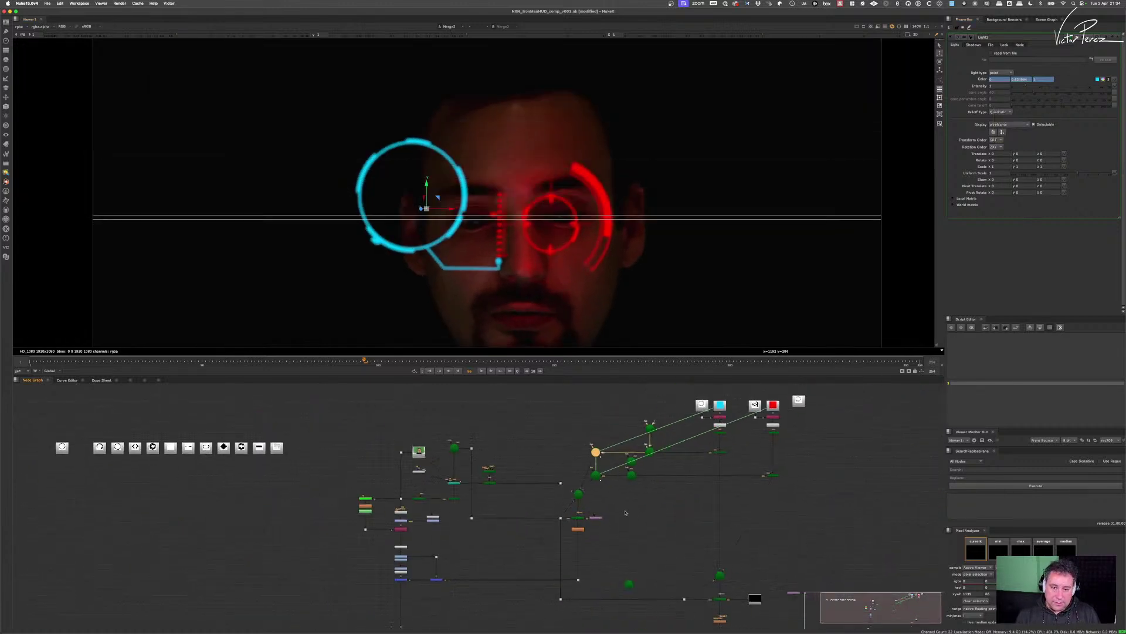
left_click_drag(625, 512, 485, 447)
scroll(581, 543, "up", 5)
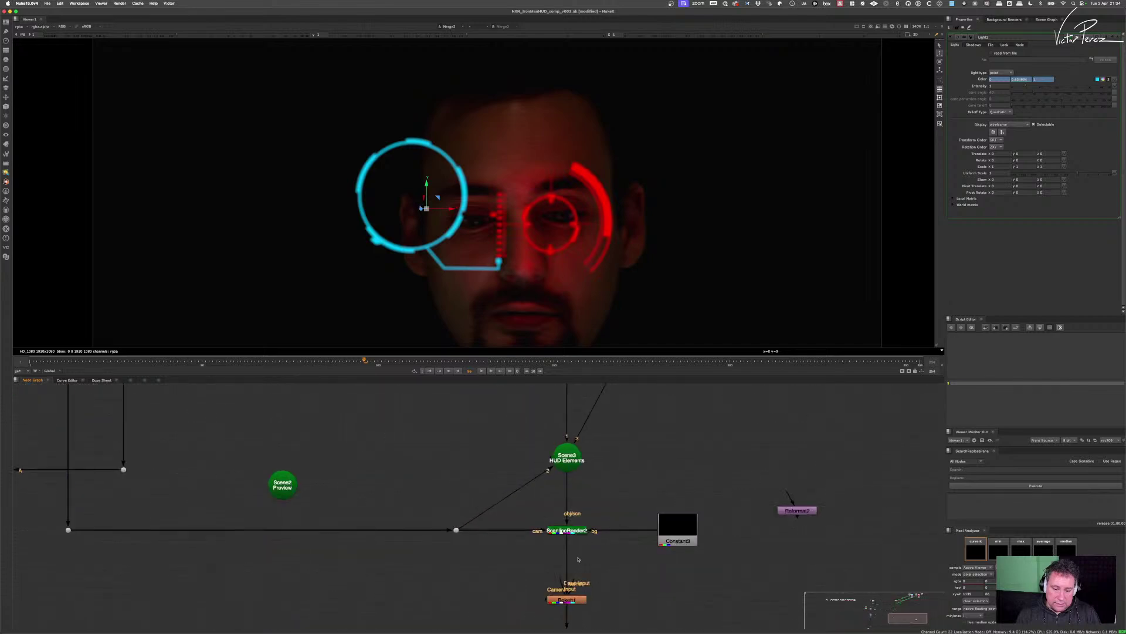
scroll(578, 559, "up", 3)
scroll(567, 578, "down", 4)
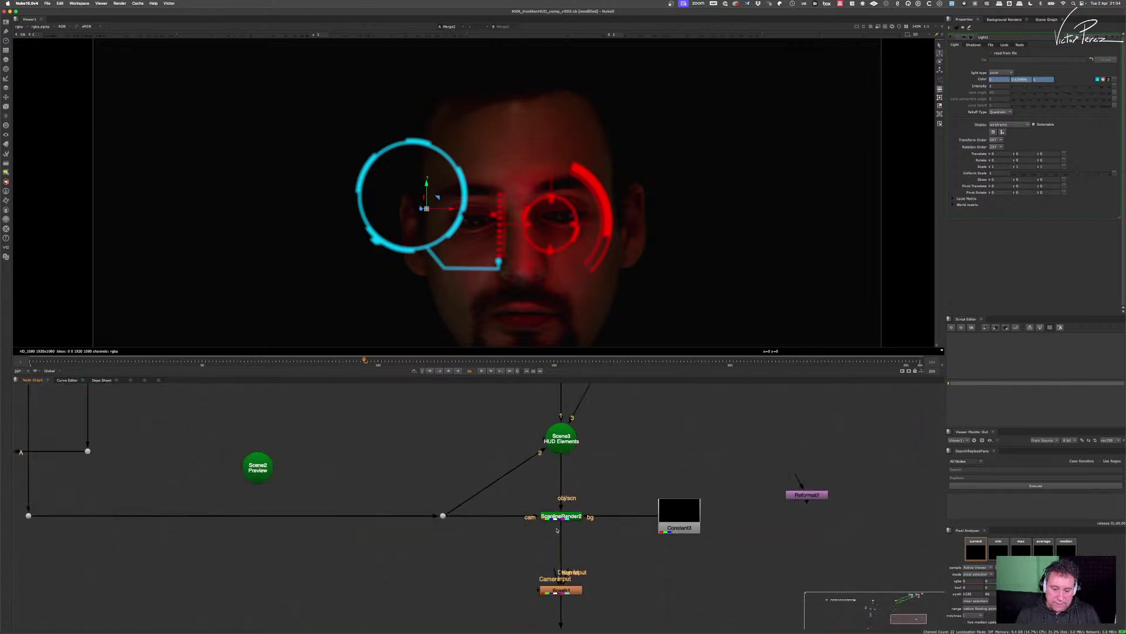
left_click(567, 581)
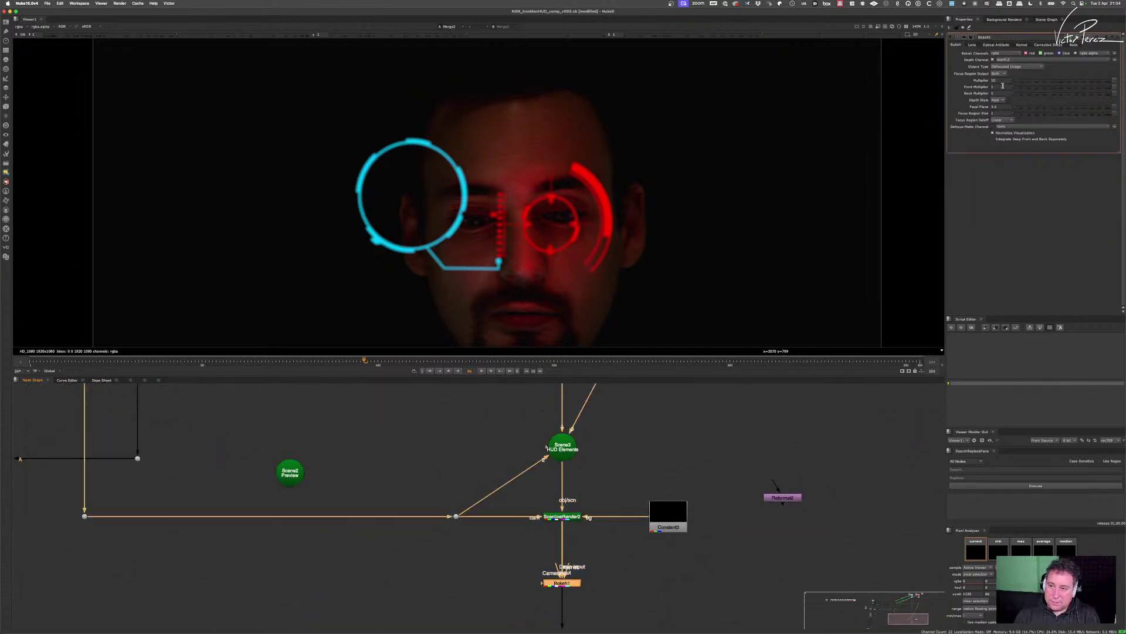
left_click(1001, 107)
key("Tab")
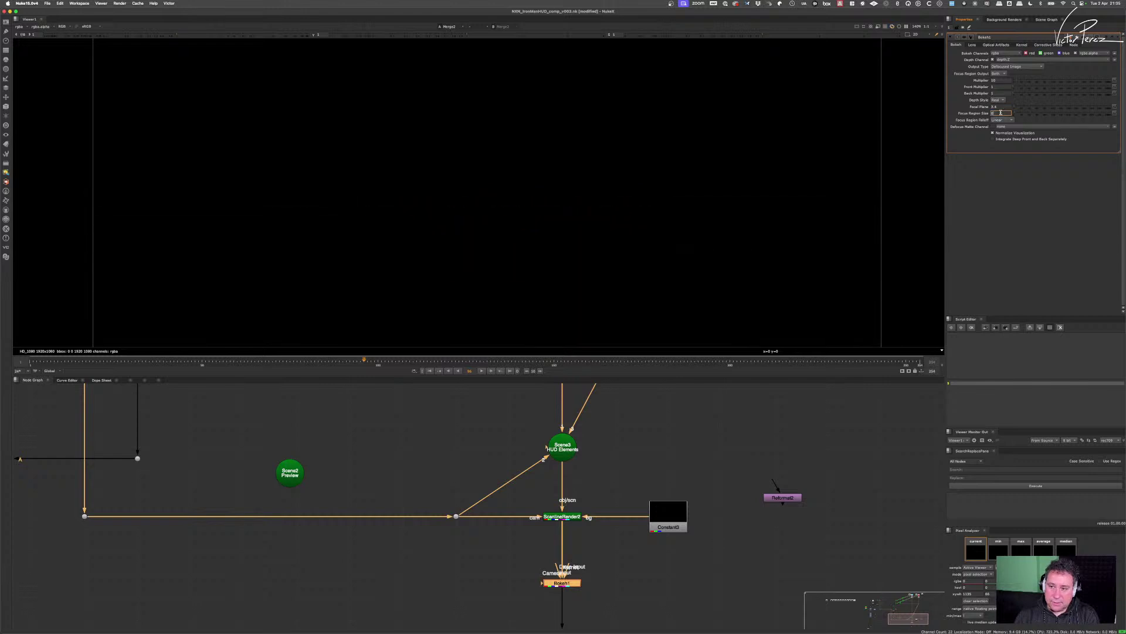
- Try a series of Bokeh1 focal plane values to shift the focus between the cyan and red HUD elements
left_click(1002, 106)
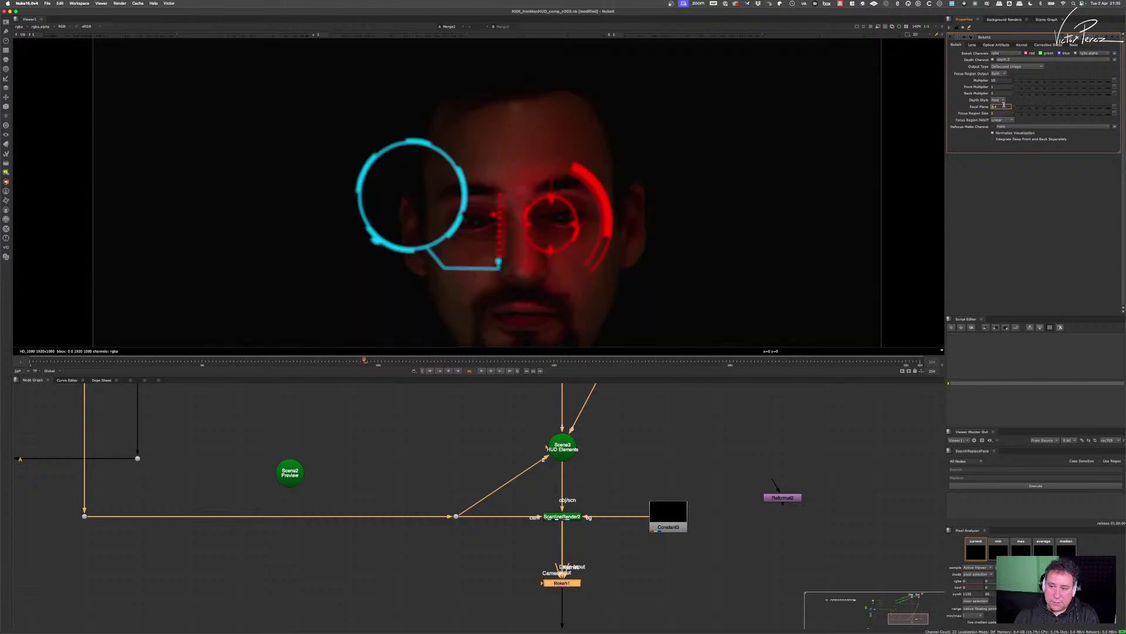
key("Down")
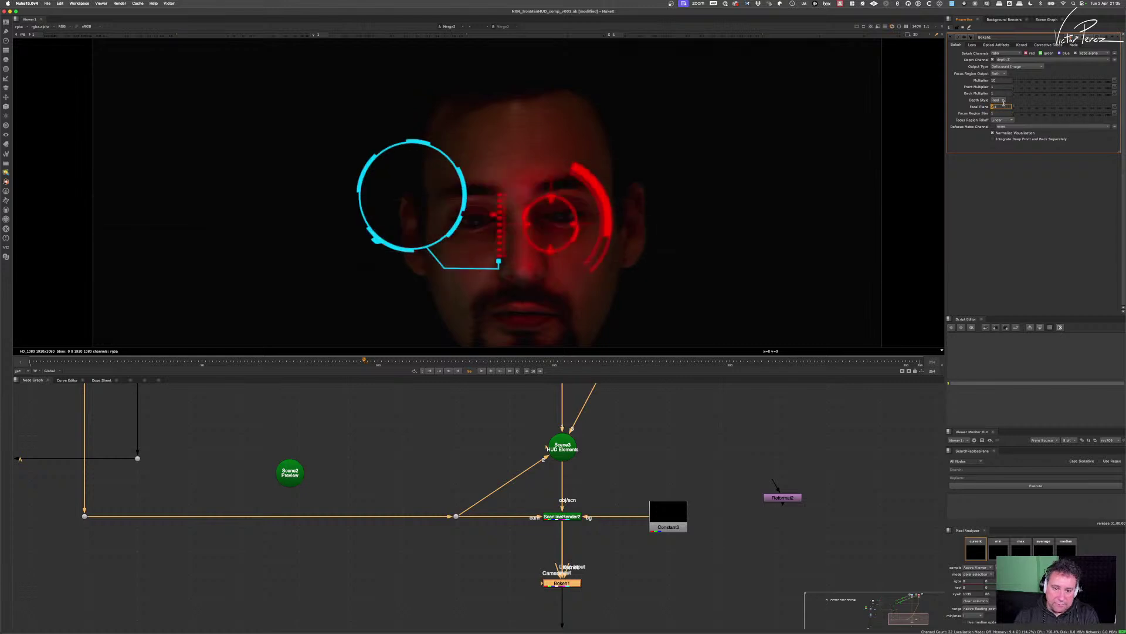
key("Down")
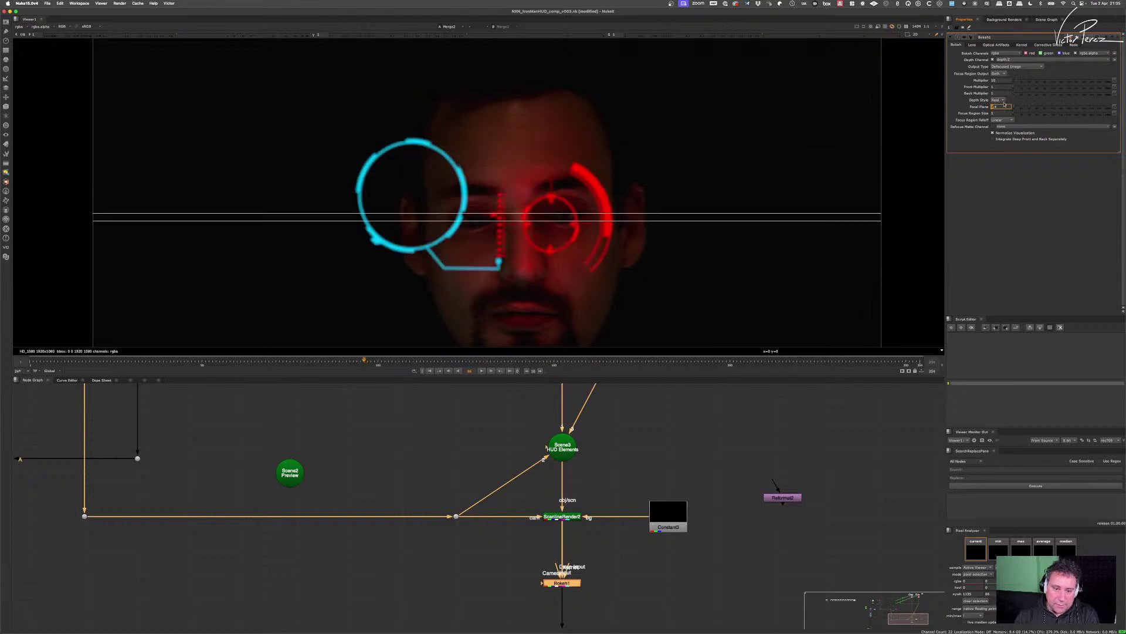
key("Down")
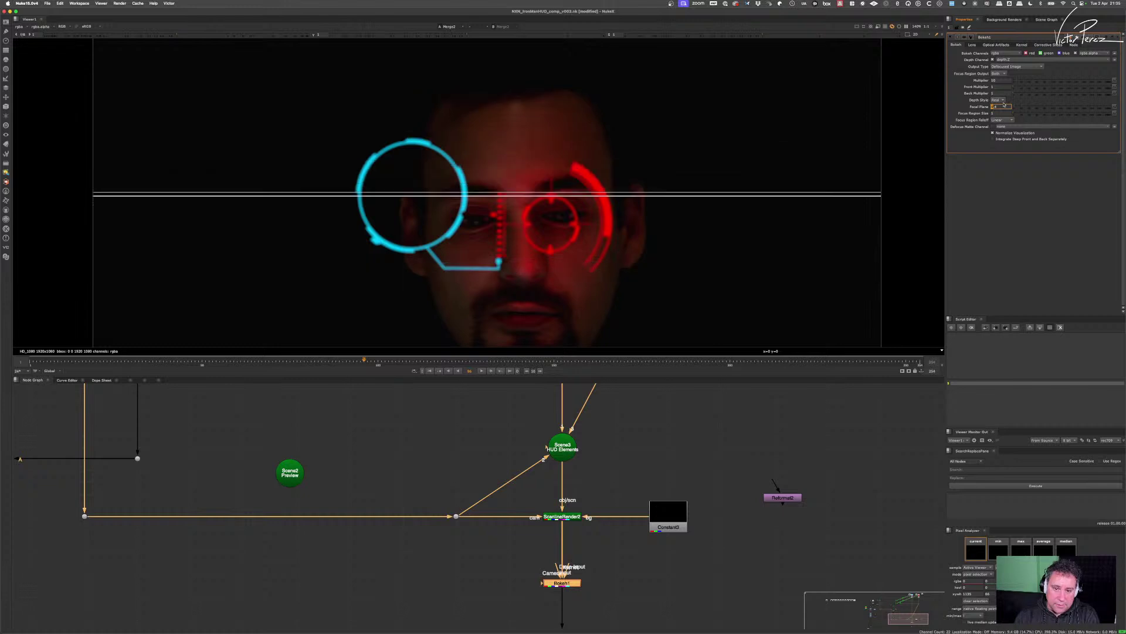
key("Down")
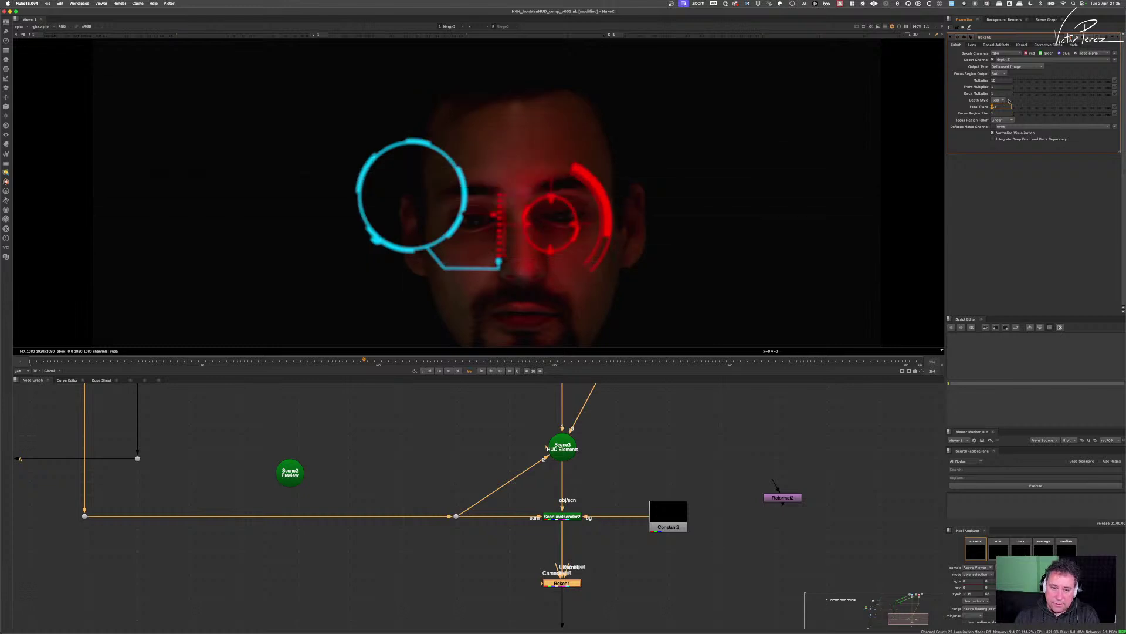
key("Down")
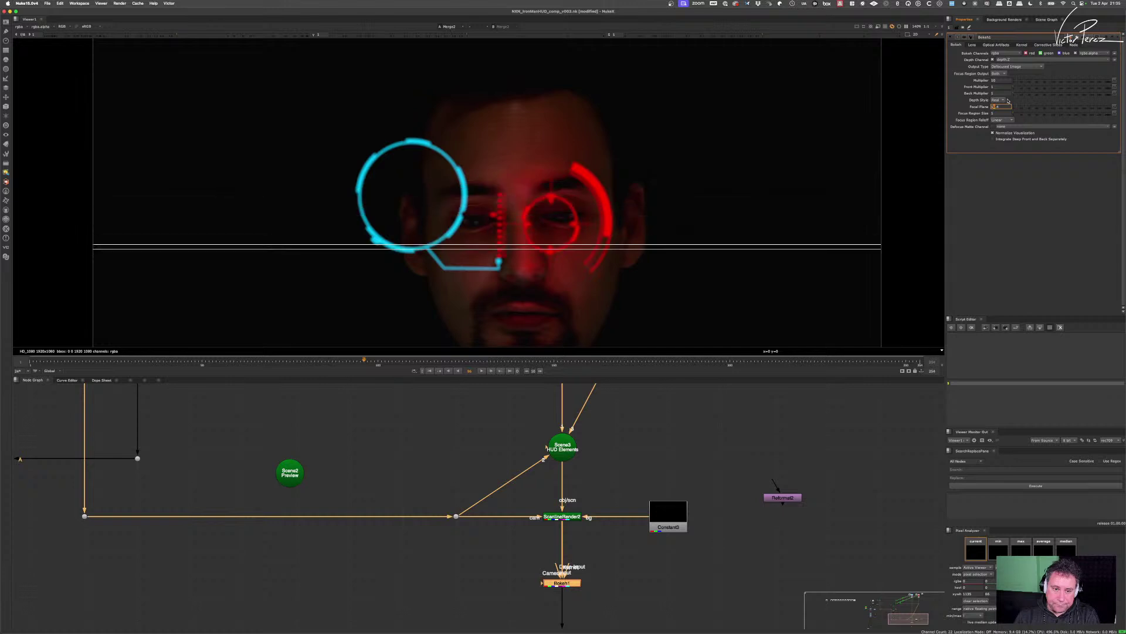
key("Down")
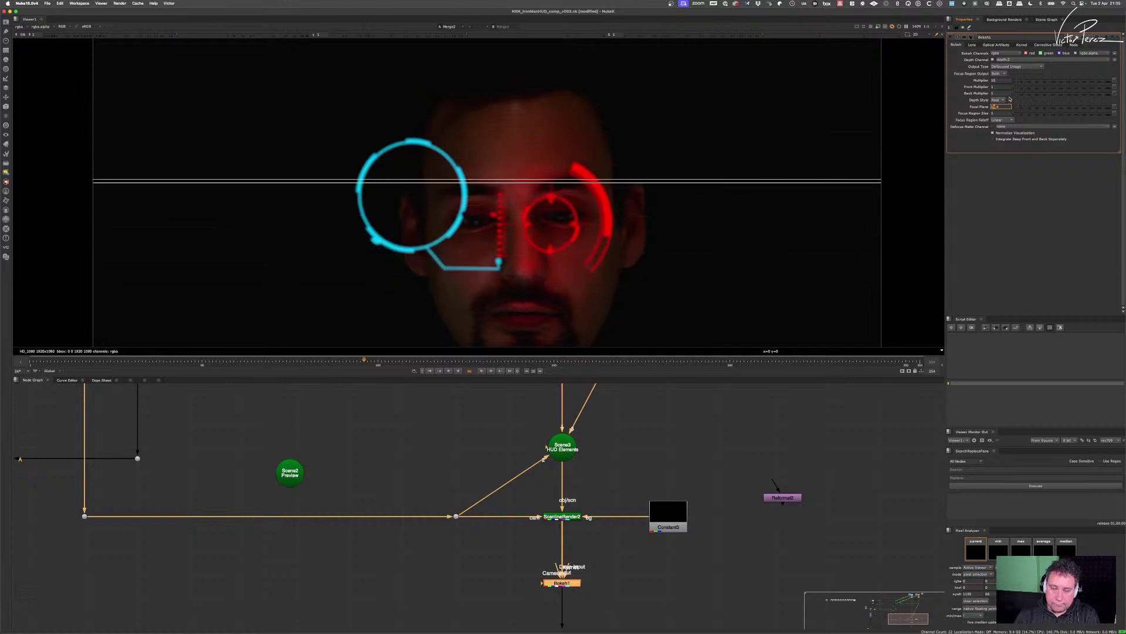
key("Down")
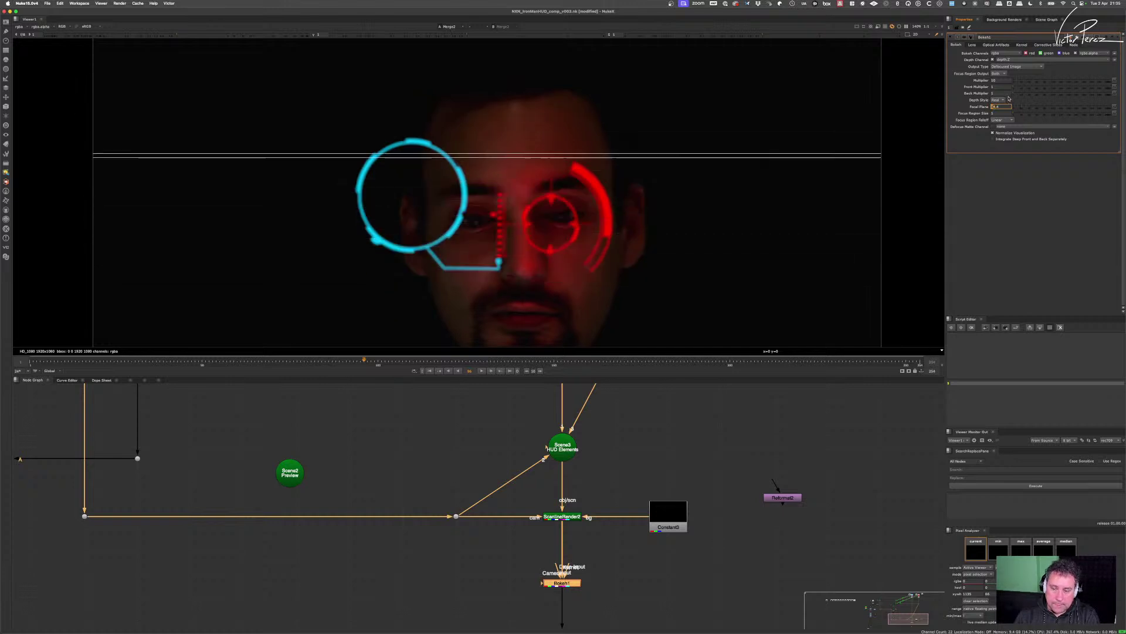
key("Down")
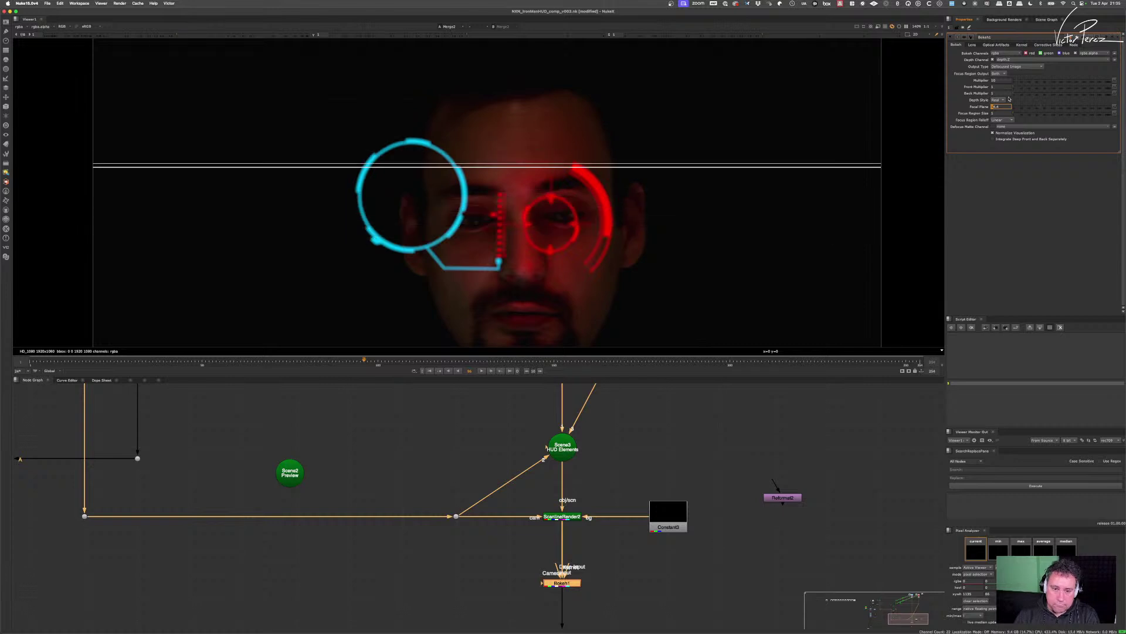
key("Down")
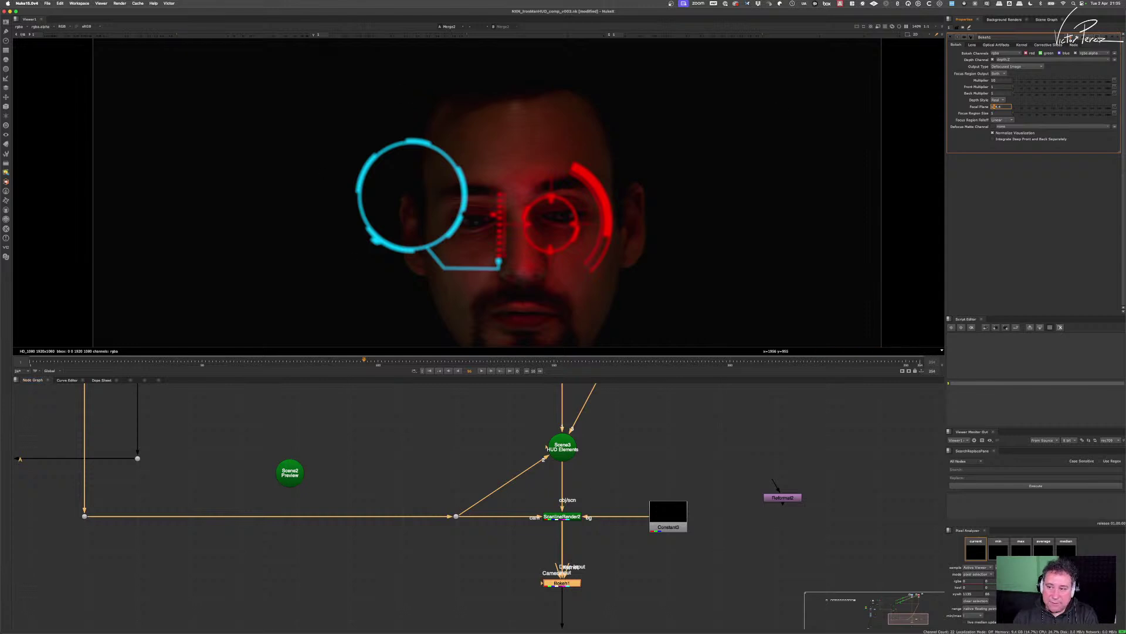
key("Return")
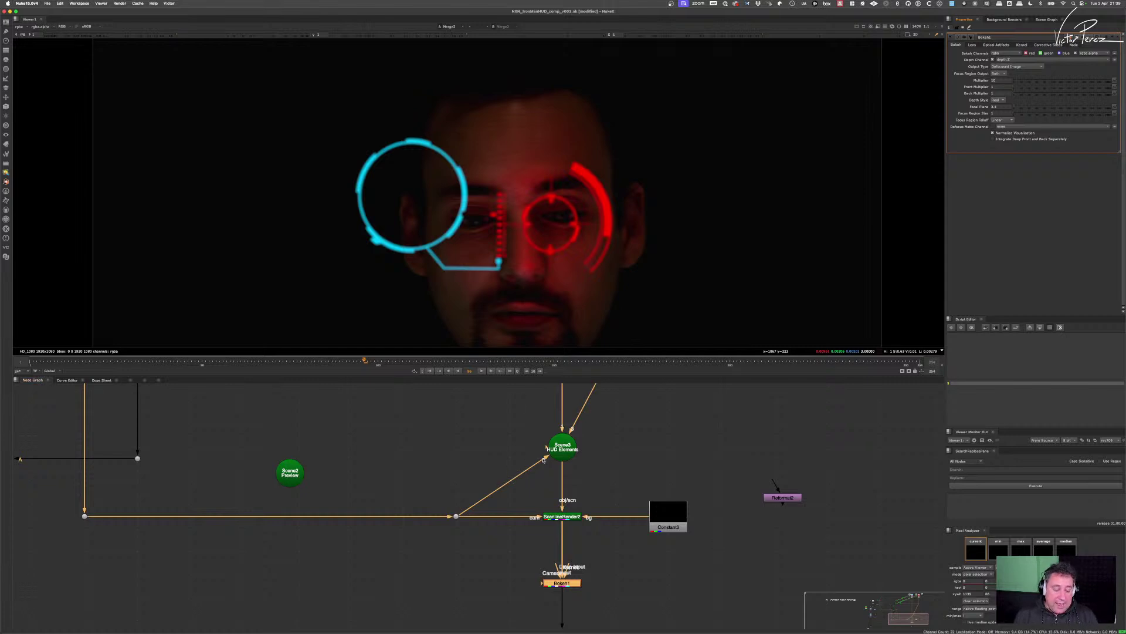
- Deselect the Bokeh1 node and save the script
left_click(626, 440)
key("super+s")
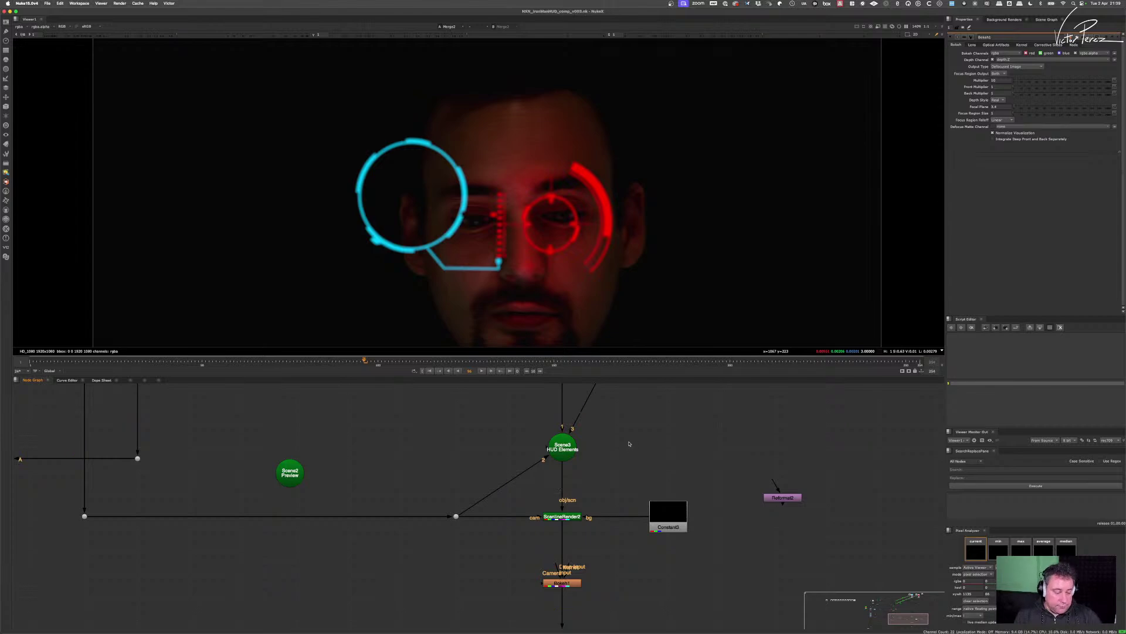